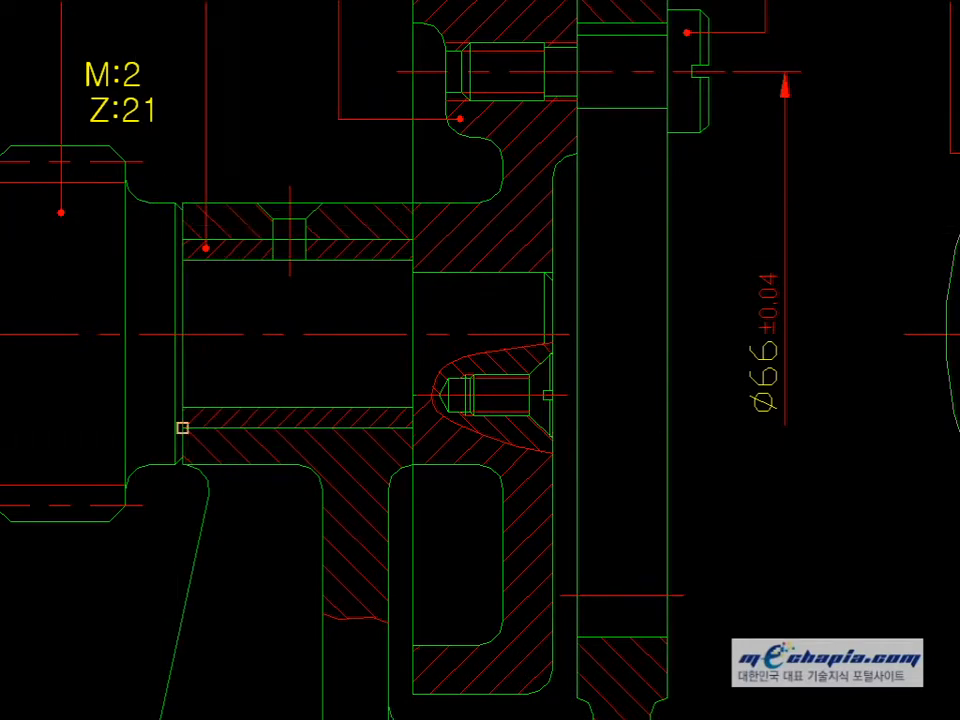
left_click(129, 443)
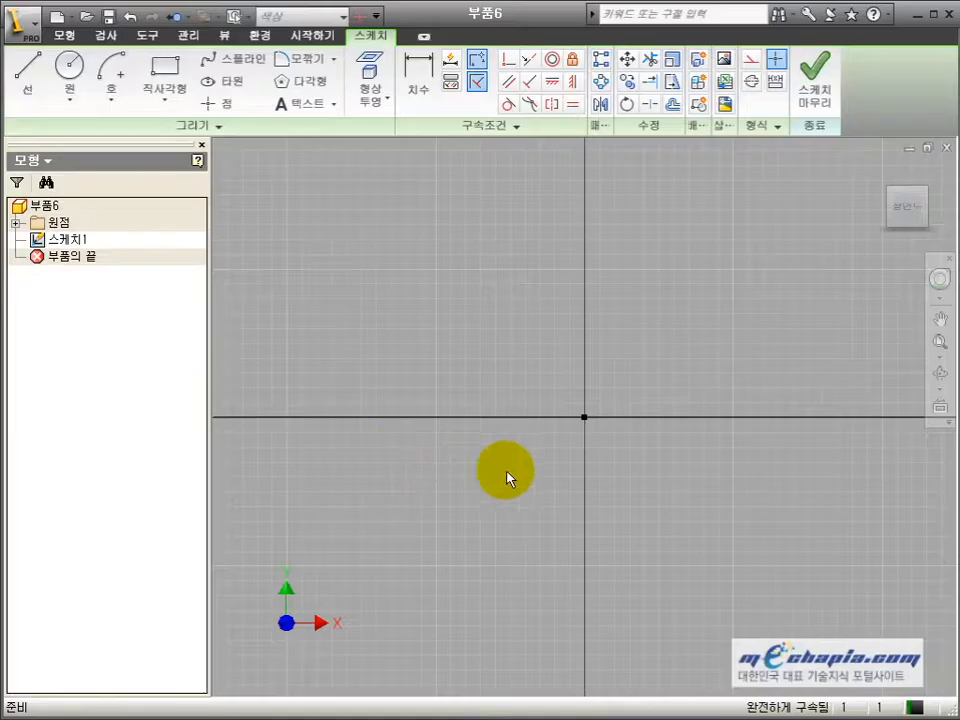
left_click(585, 417)
left_click(585, 417)
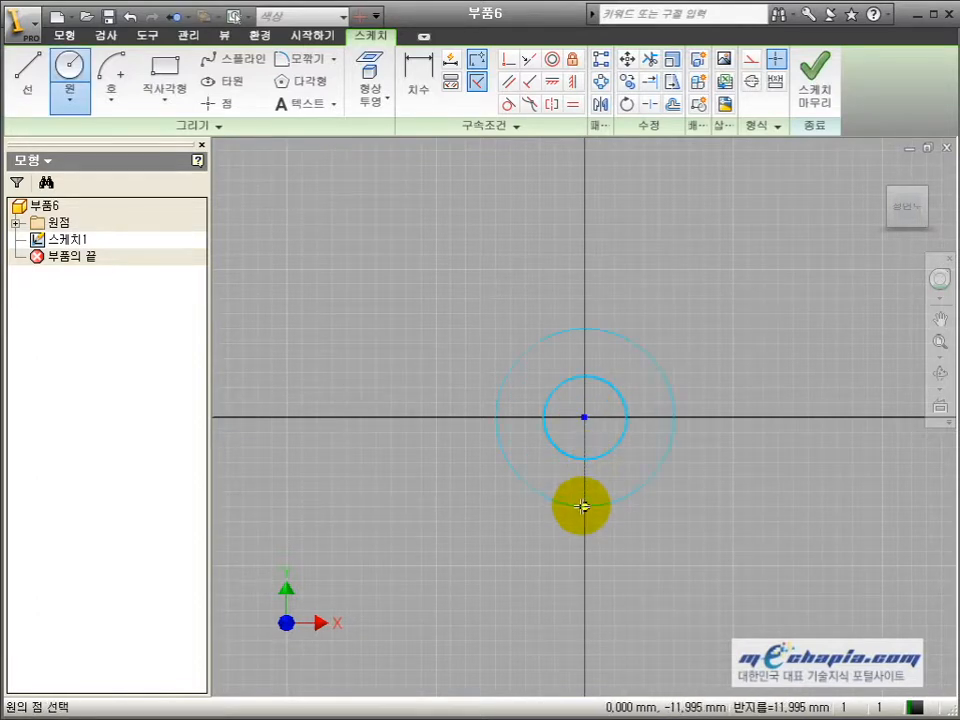
key("Escape")
key("z")
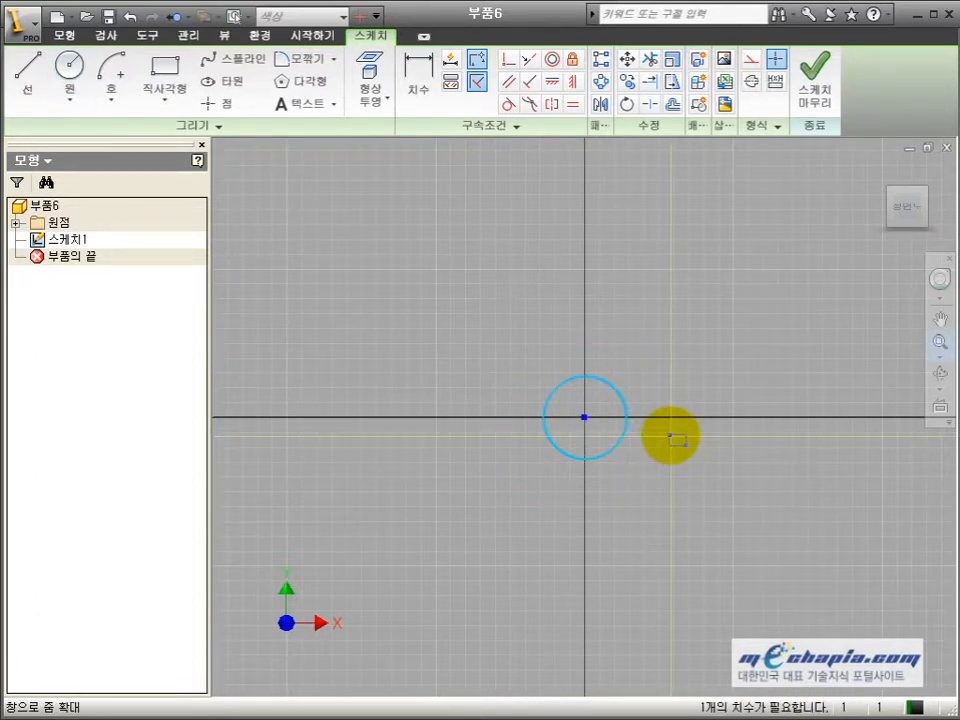
key("Delete")
- Finish the part's empty default sketch and delete it
left_click(815, 70)
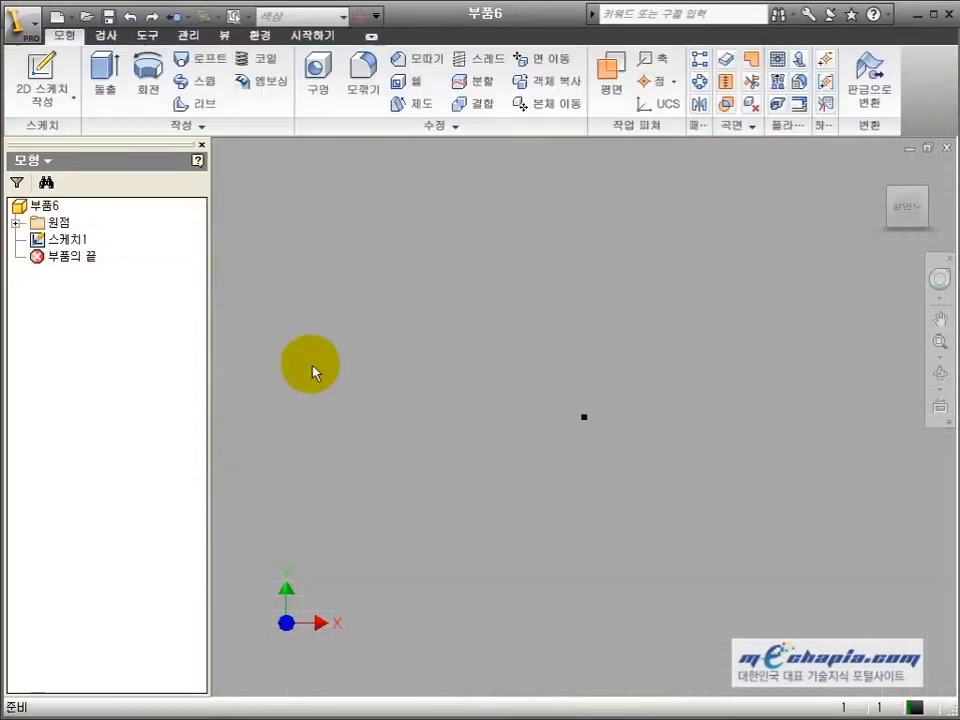
right_click(74, 239)
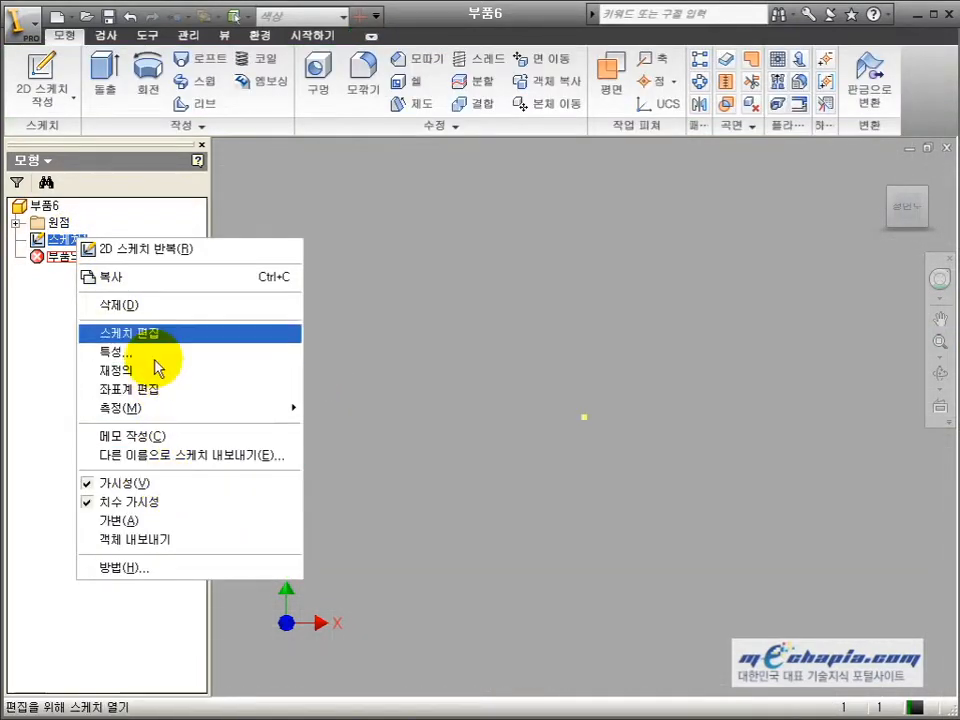
left_click(133, 305)
- Start a sketch on the XZ origin plane and draw two concentric circles centred on the origin
left_click(15, 222)
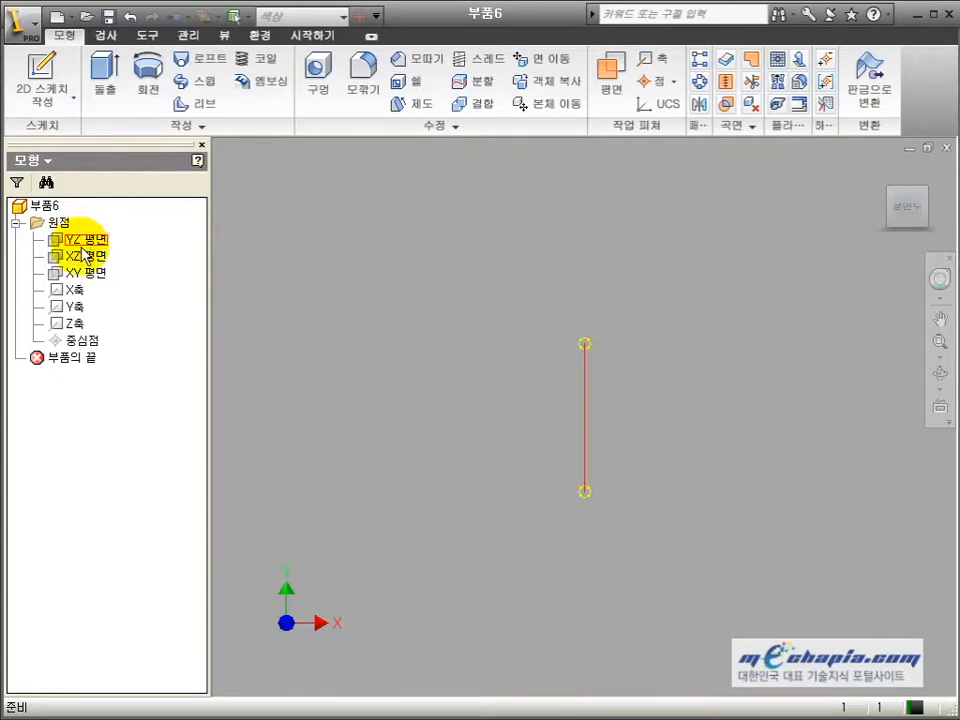
key("s")
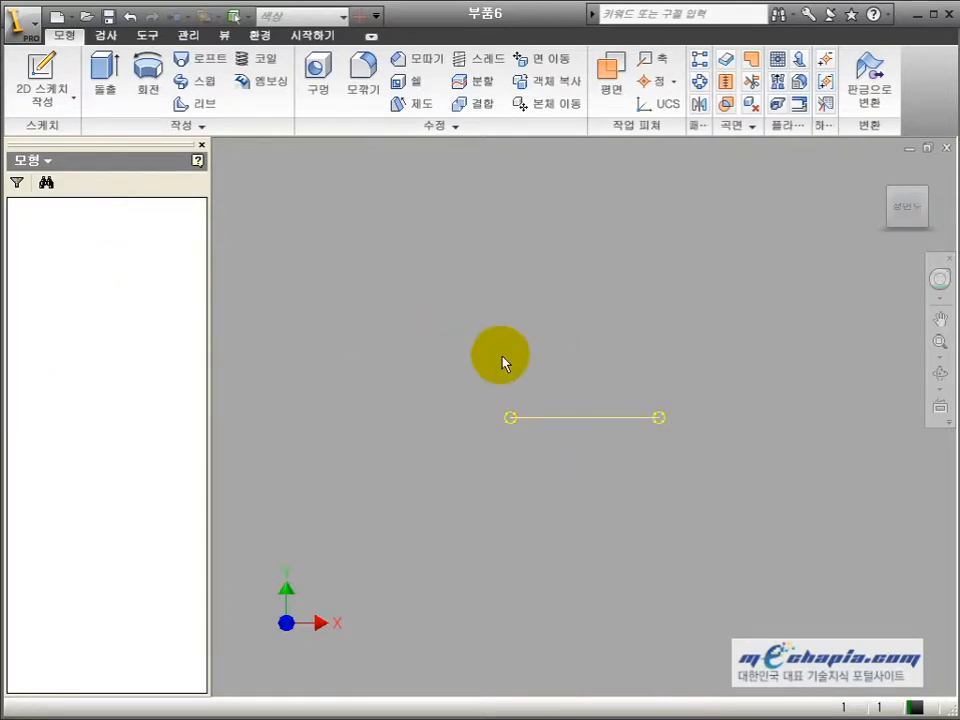
left_click(584, 418)
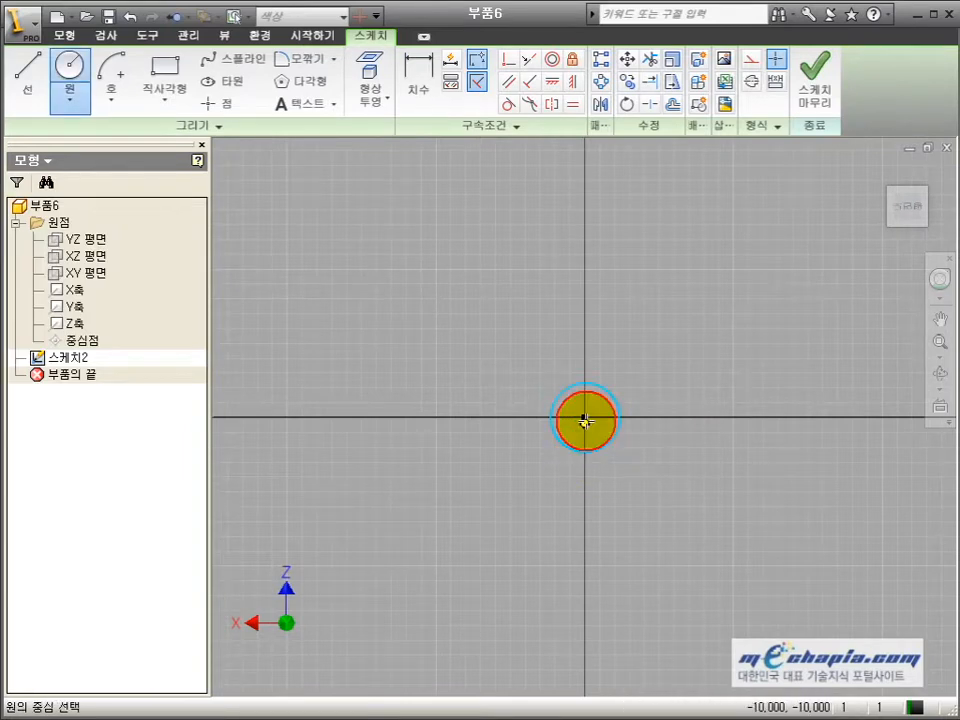
left_click(592, 455)
- Dimension the concentric circles with diameters of 23 mm for the inner and 30 mm for the outer
key("d")
left_click(612, 445)
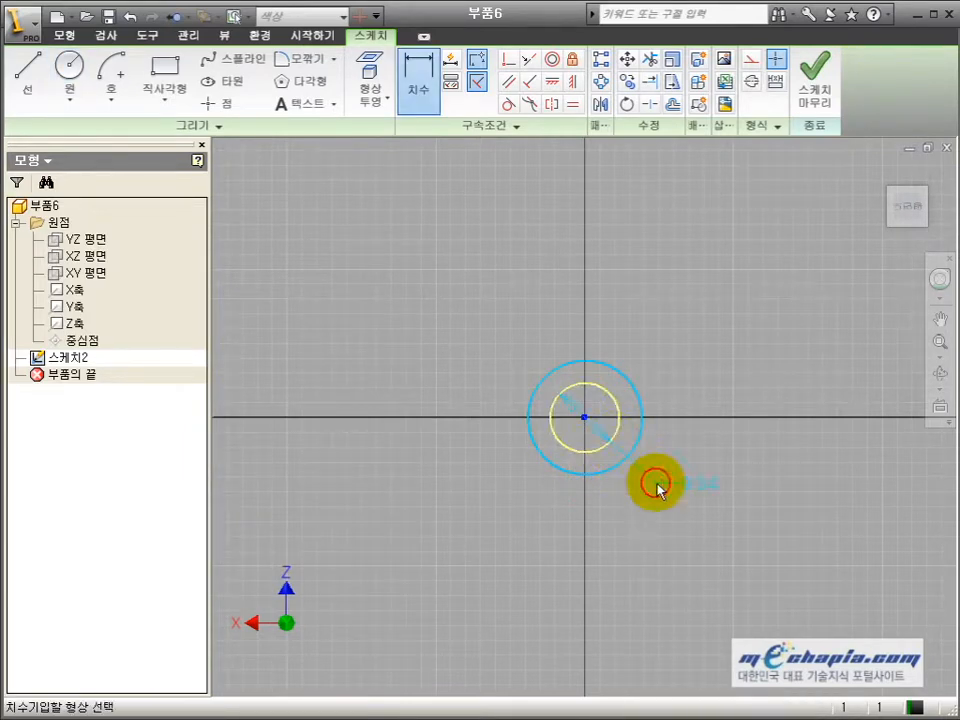
left_click(660, 484)
type("23")
left_click(725, 551)
left_click(613, 468)
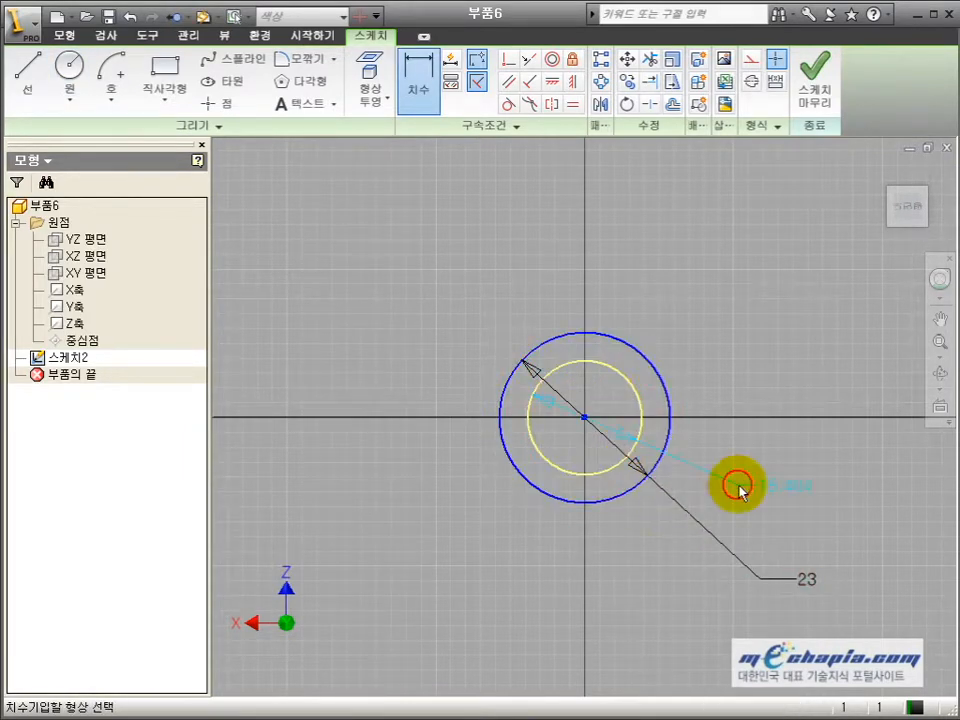
left_click(755, 485)
type("30")
key("Return")
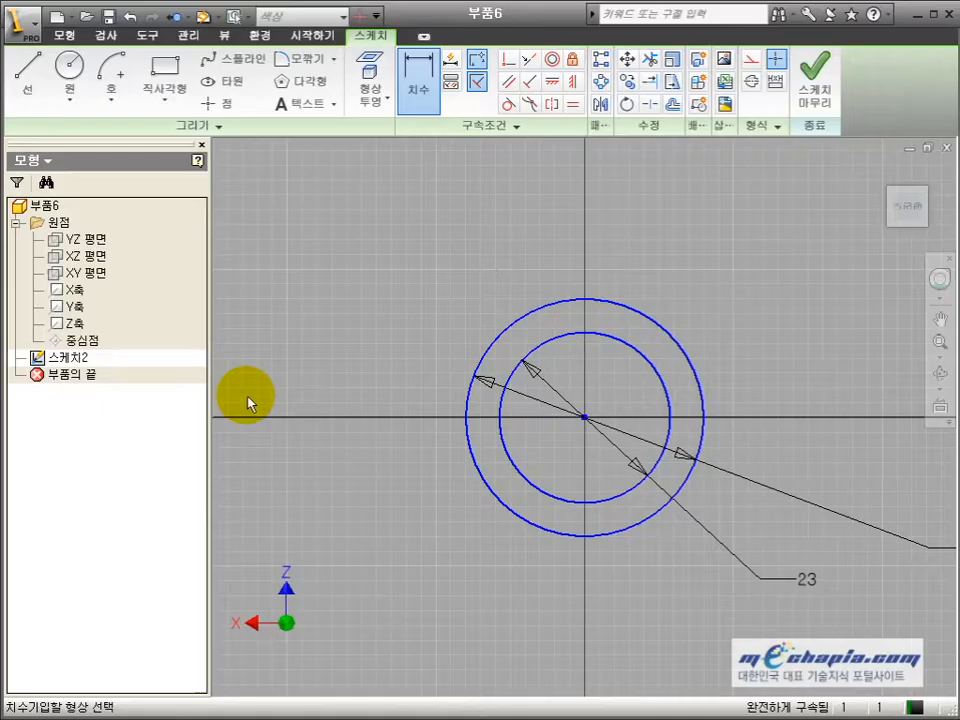
- Extrude the ring between the two circles by 28 mm to form a hollow cylinder
key("e")
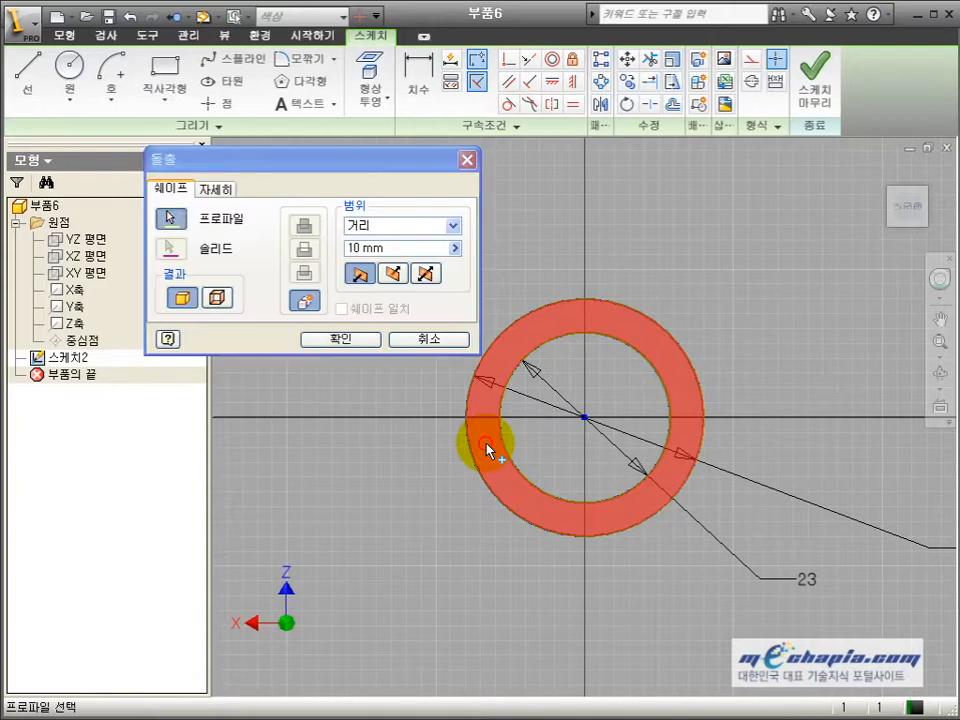
left_click(489, 448)
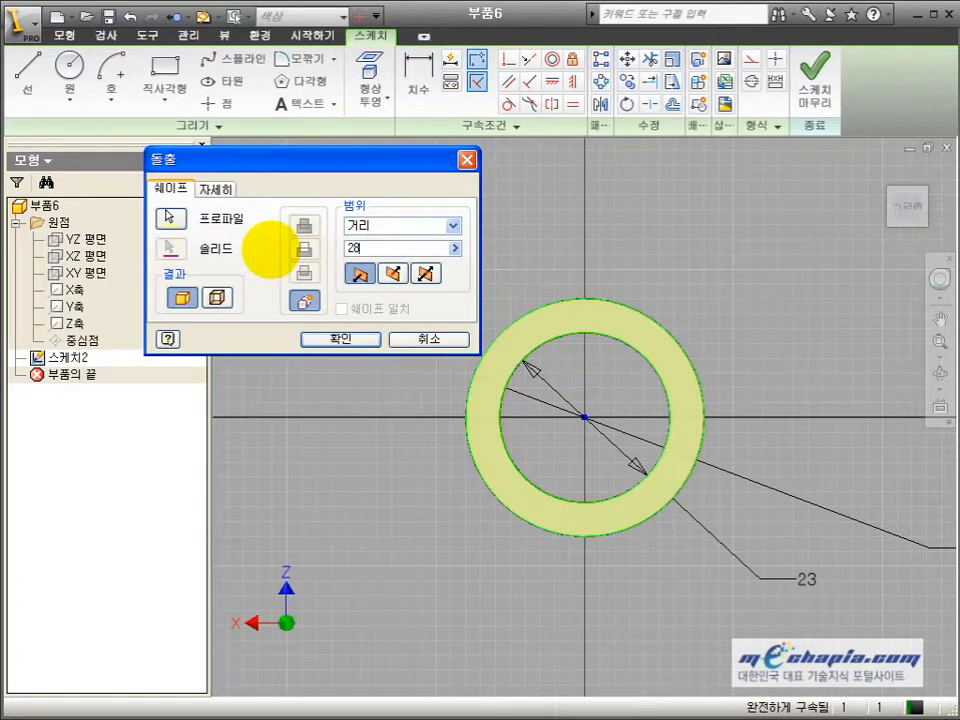
left_click(345, 339)
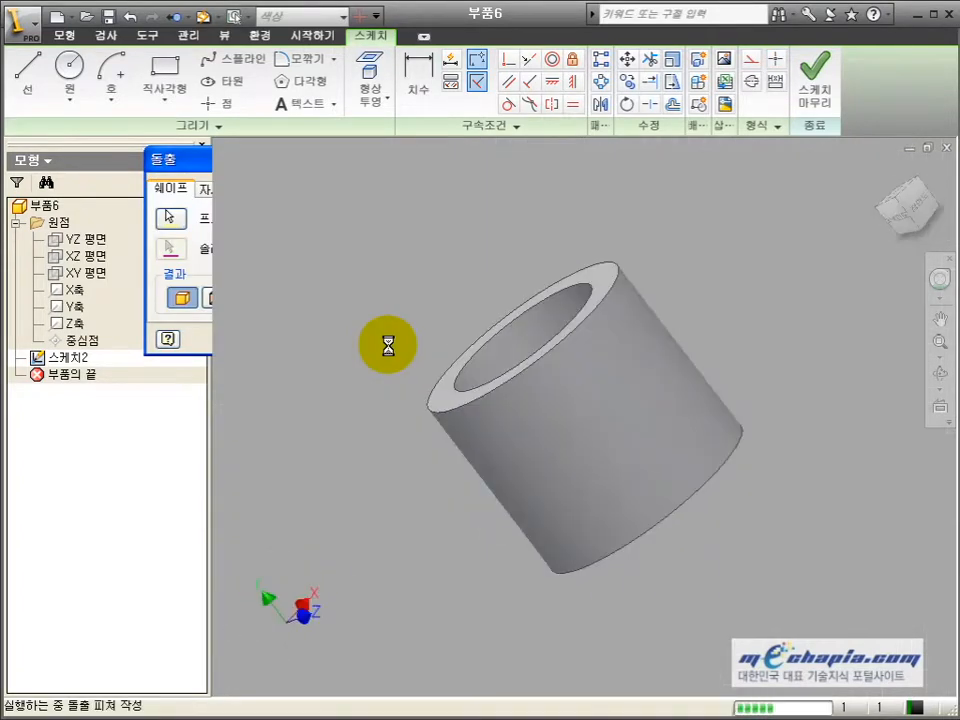
left_click(938, 371)
mouse_move(615, 403)
left_mouse_down()
mouse_move(619, 418)
mouse_move(588, 410)
mouse_move(731, 529)
mouse_move(692, 536)
mouse_move(628, 581)
mouse_move(626, 527)
mouse_move(583, 493)
mouse_move(47, 476)
left_mouse_up()
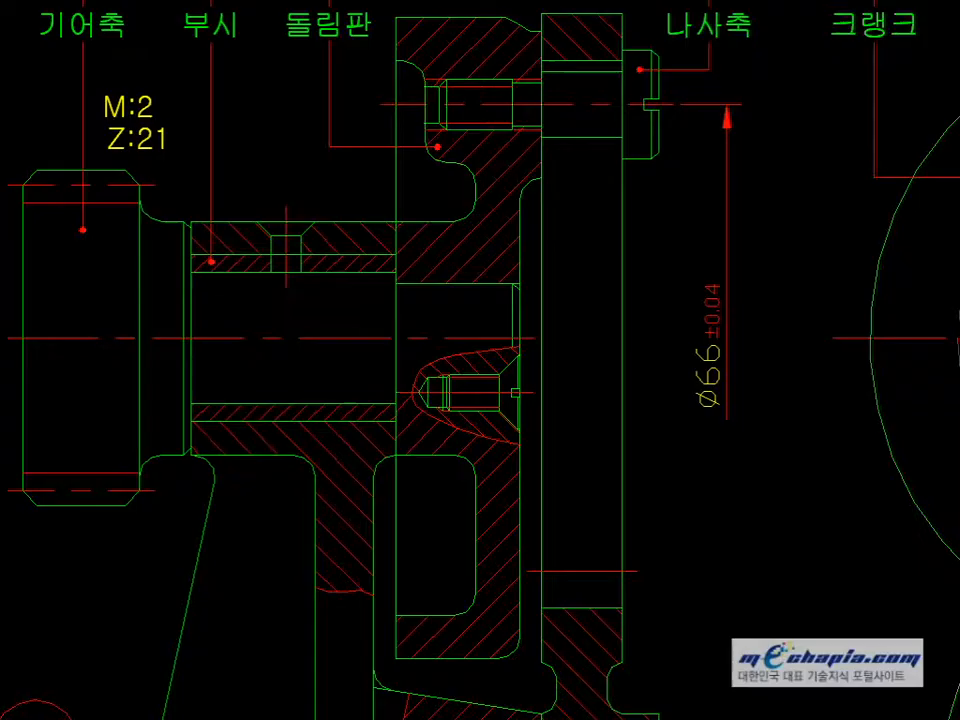
- Check the AutoCAD assembly drawing around the bush and body, and create a work plane offset inward from the cylinder's front end face
middle_click_drag(229, 426, 253, 381)
scroll(253, 381, "down", 3)
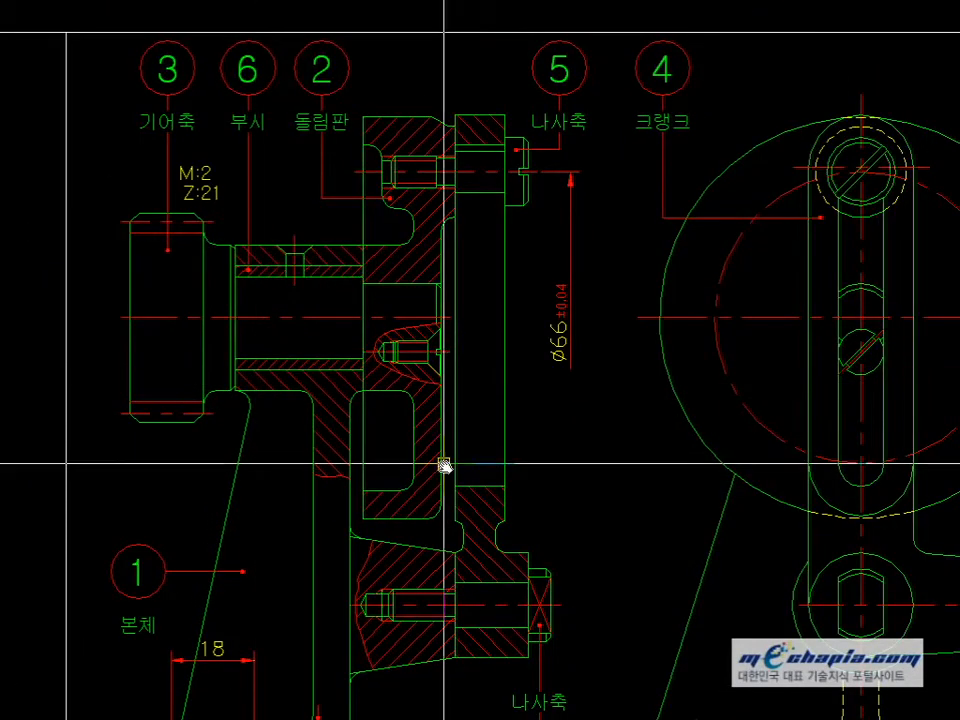
mouse_move(441, 467)
middle_mouse_down()
mouse_move(453, 370)
mouse_move(403, 390)
middle_mouse_up()
scroll(345, 366, "up", 4)
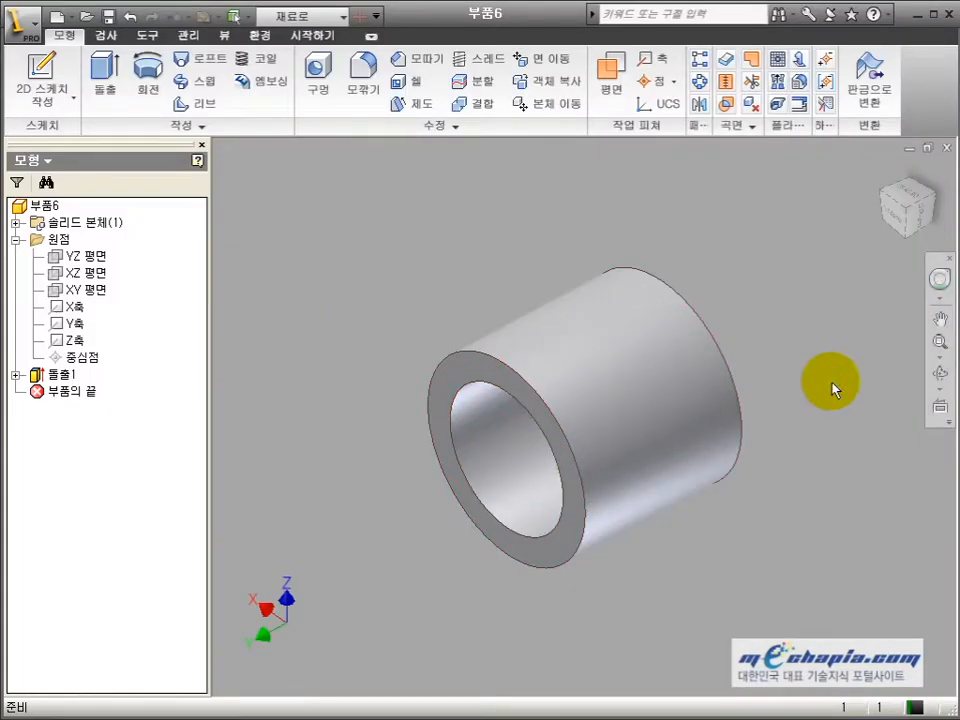
key("]")
left_click_drag(574, 536, 611, 525)
type("1")
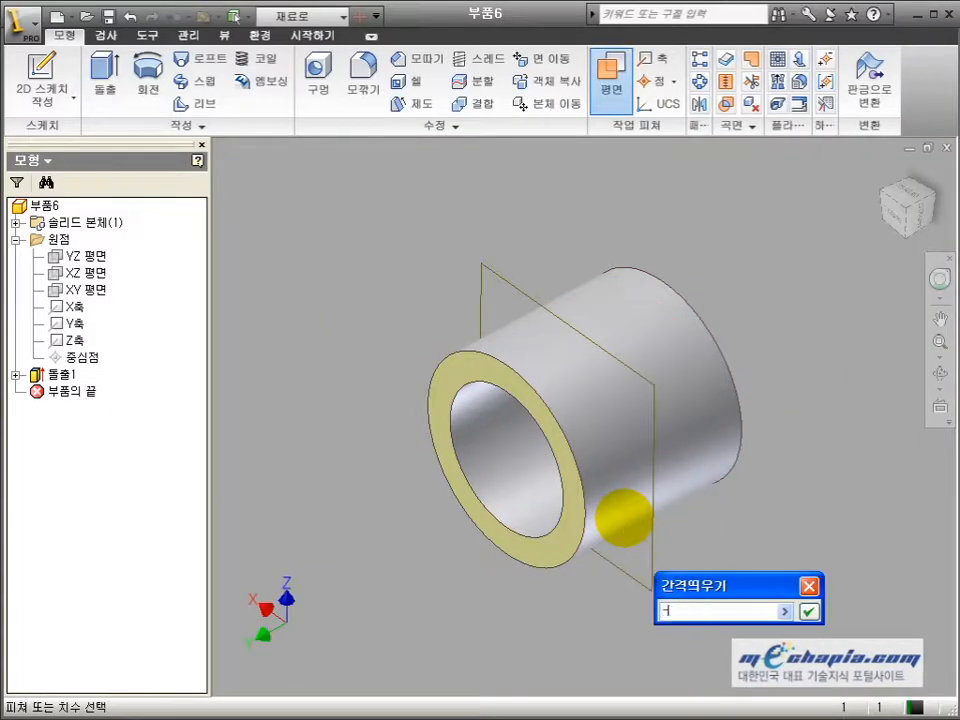
key("Return")
- Start a new sketch on the offset work plane
left_click(607, 584)
key("s")
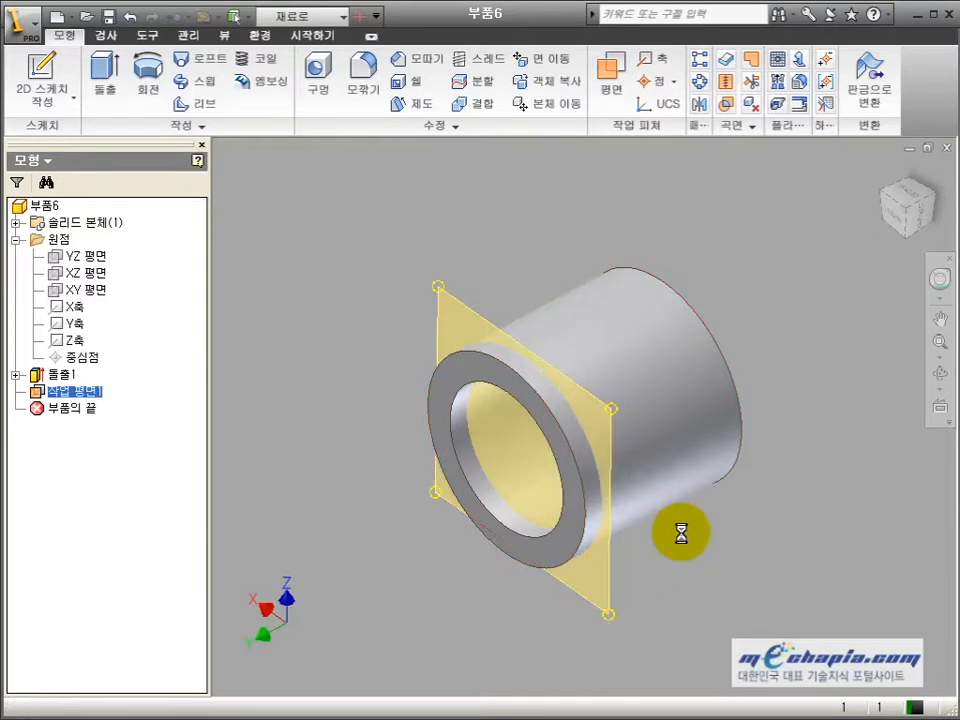
scroll(680, 391, "up", 5)
middle_click_drag(695, 437, 597, 450)
scroll(598, 461, "down", 3)
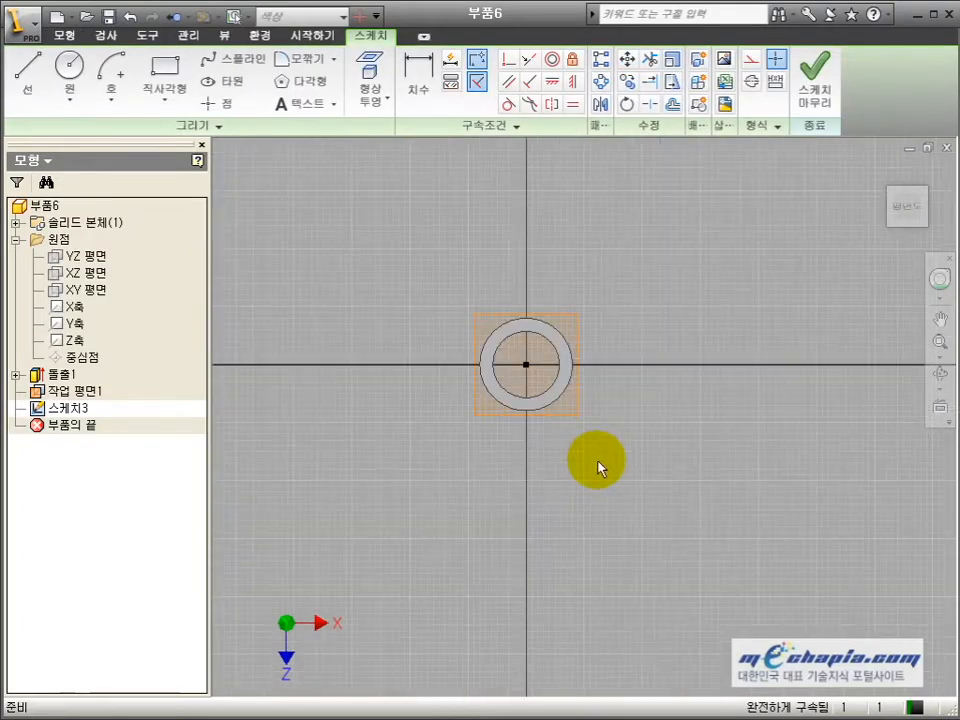
key("l")
left_click(417, 545)
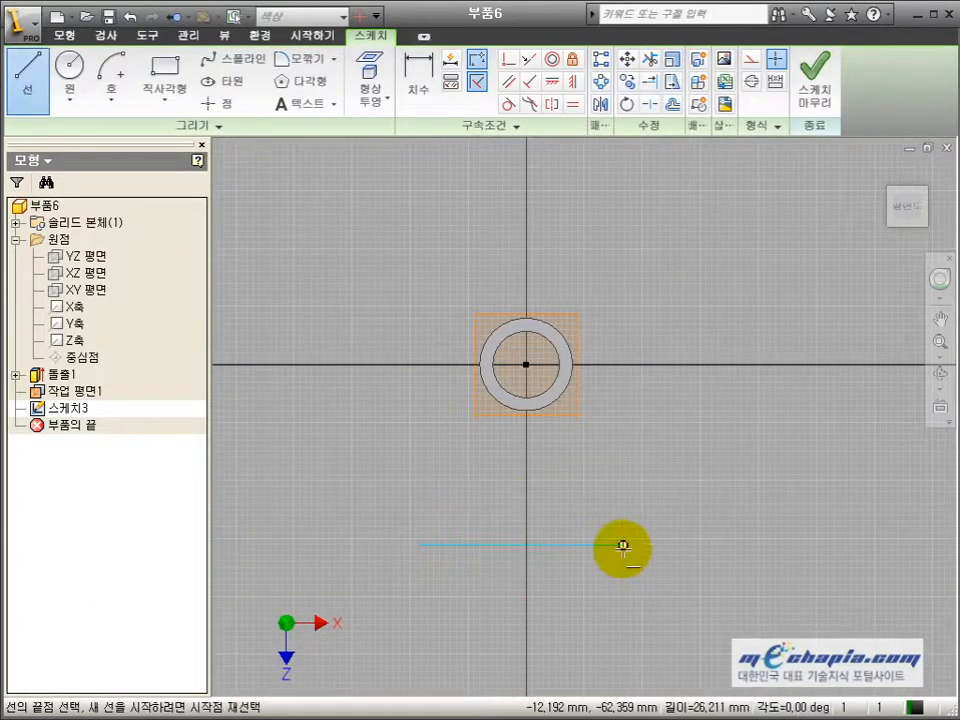
left_click(658, 549)
left_click(577, 268)
key("Escape")
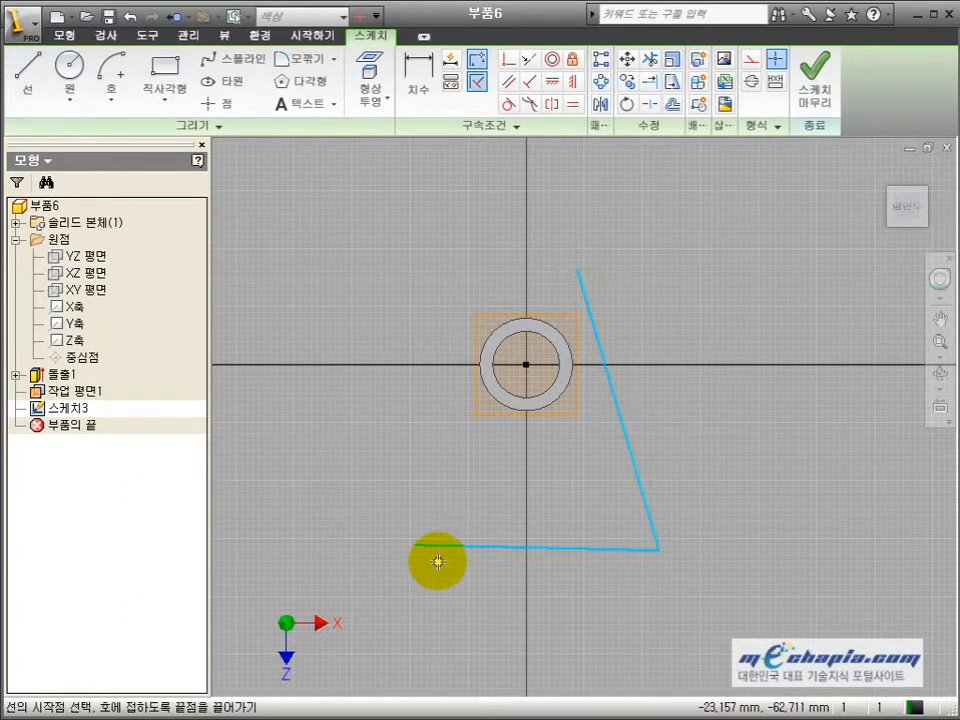
key("Escape")
key("ctrl+z")
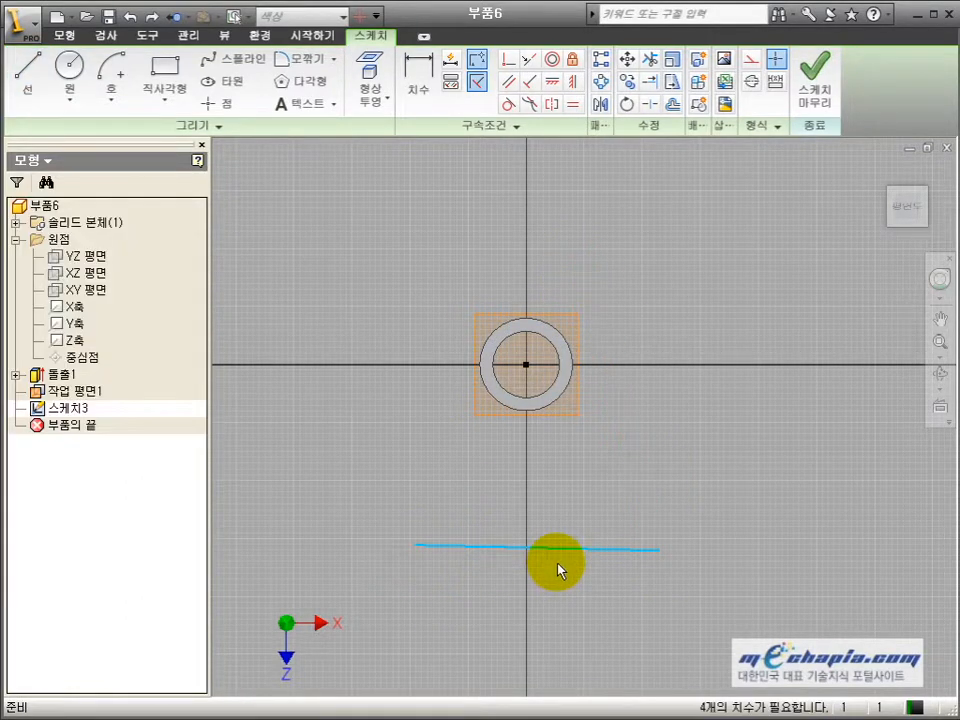
key("ctrl+z")
- Sketch a horizontal base line below the ring with two slanted side lines rising from its ends past the ring
key("l")
left_click(434, 537)
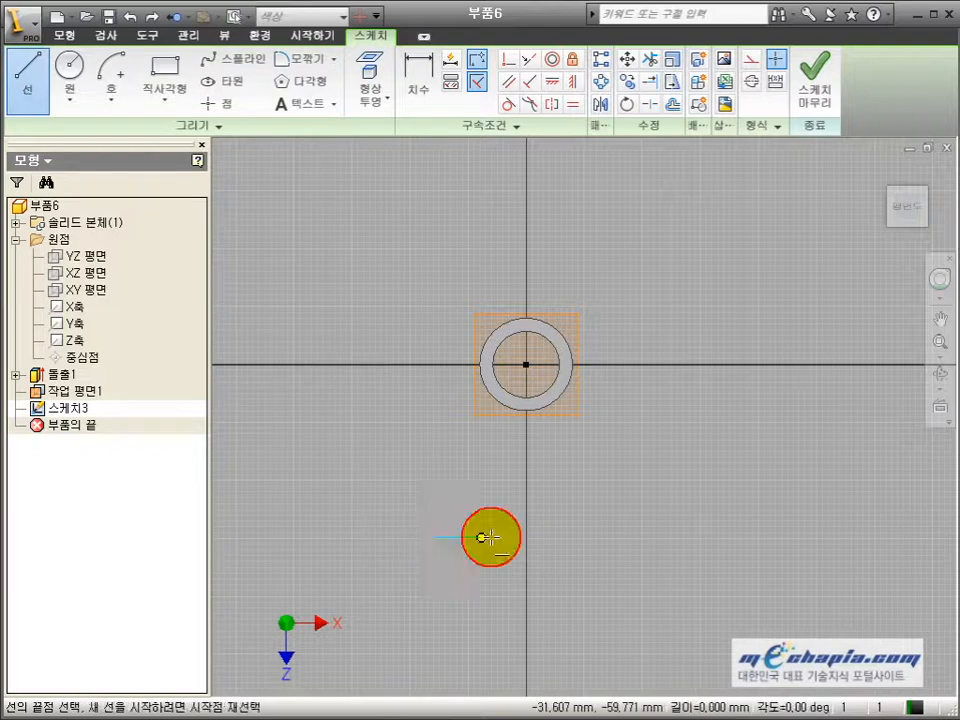
left_click(633, 537)
left_click(566, 283)
left_click(566, 283)
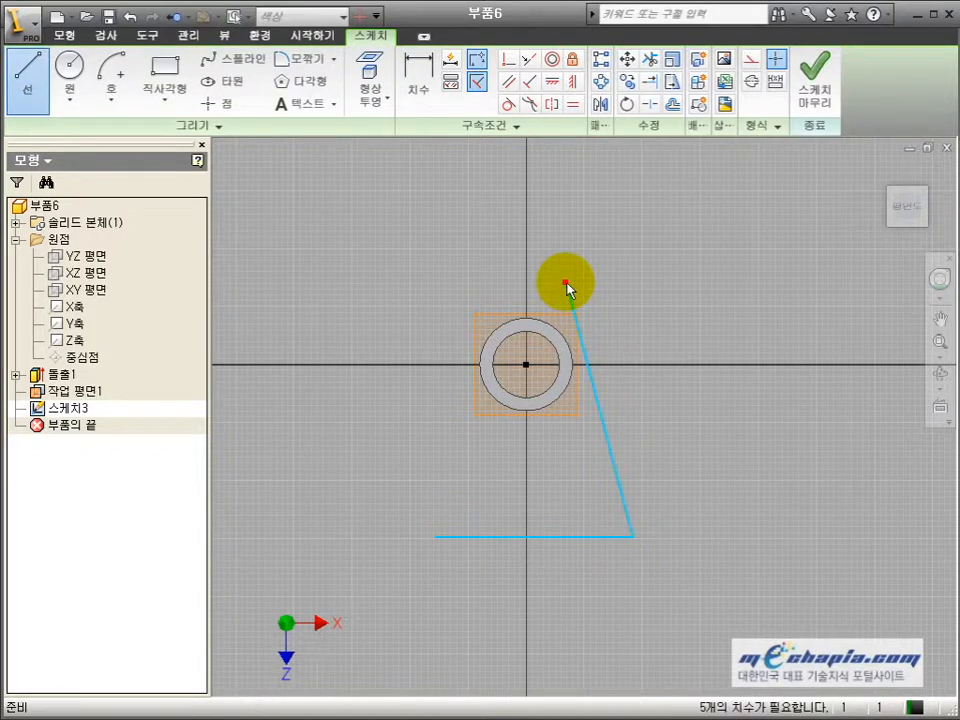
left_click(436, 537)
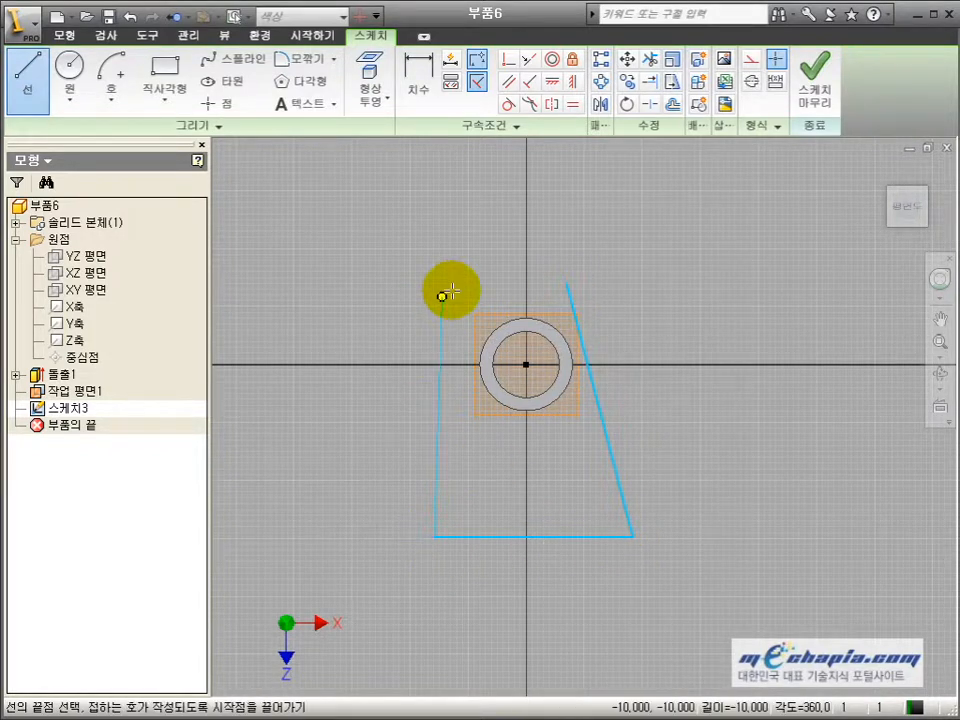
left_click(471, 283)
key("Escape")
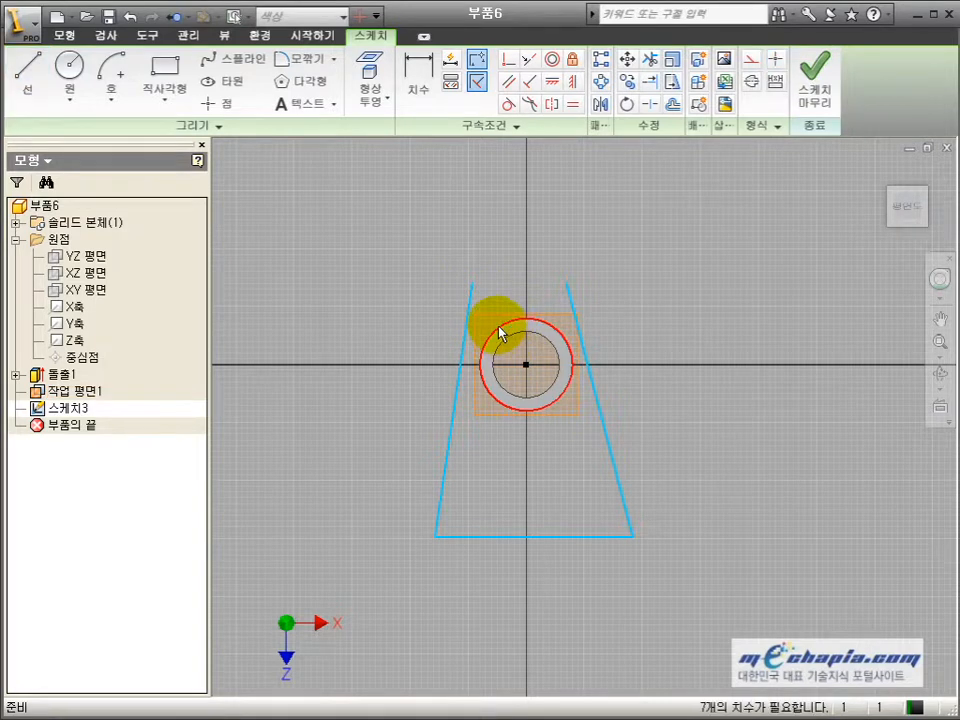
- Make both slanted lines tangent to the ring's outer circle and trim their ends beyond the circle
left_click(506, 104)
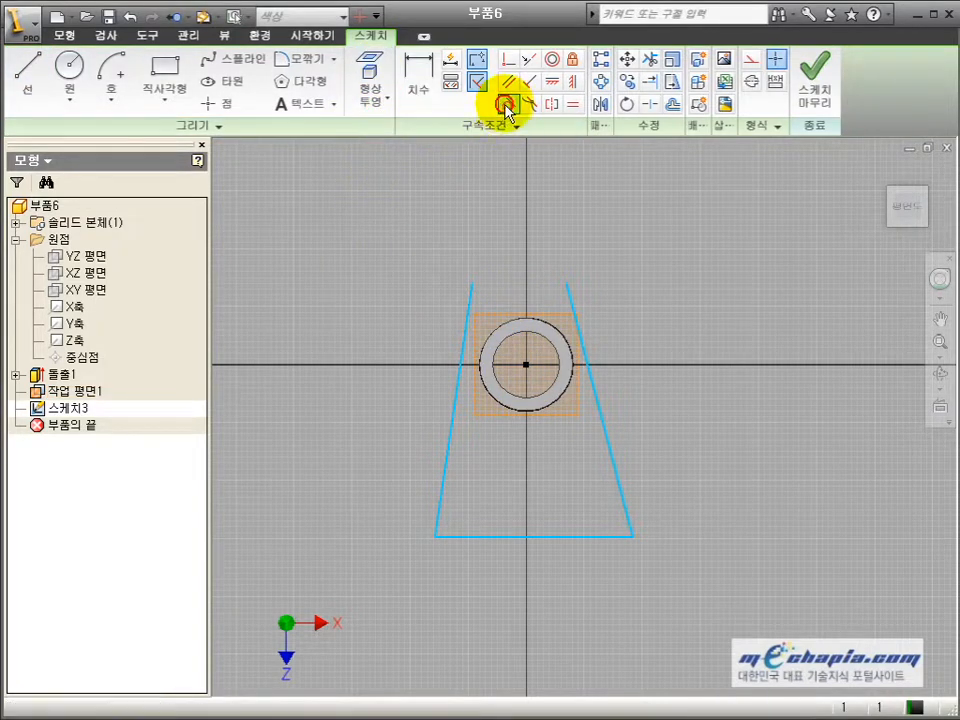
left_click(489, 338)
left_click(567, 362)
left_click(583, 347)
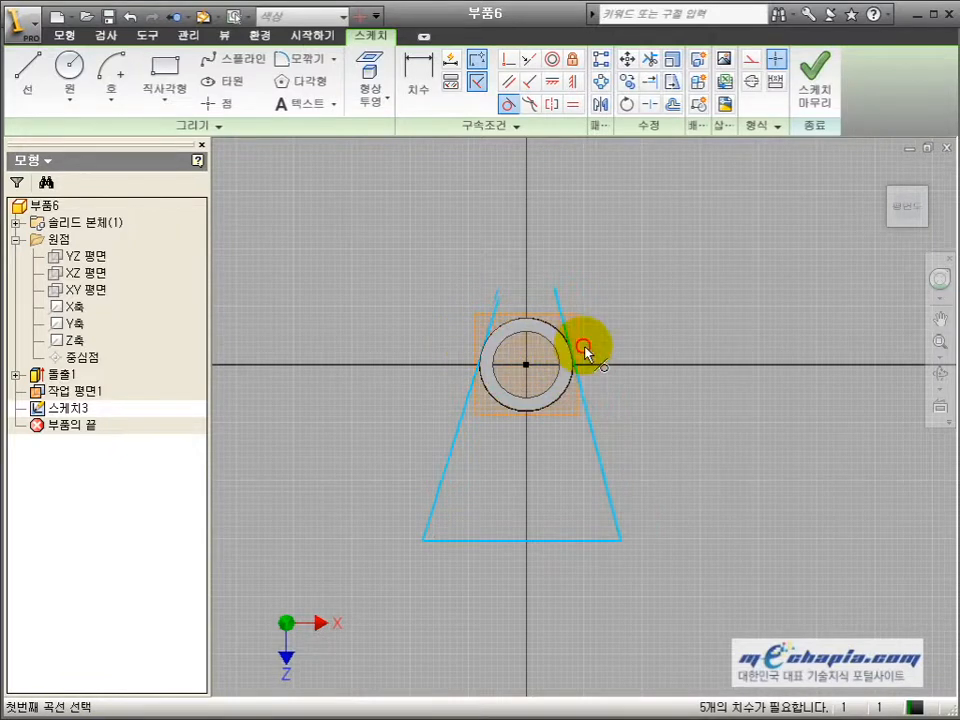
key("x")
left_click(559, 305)
left_click(496, 309)
- Measure the distance from the shaft's centre line to the top of the body's base in the AutoCAD drawing
key("alt+Tab")
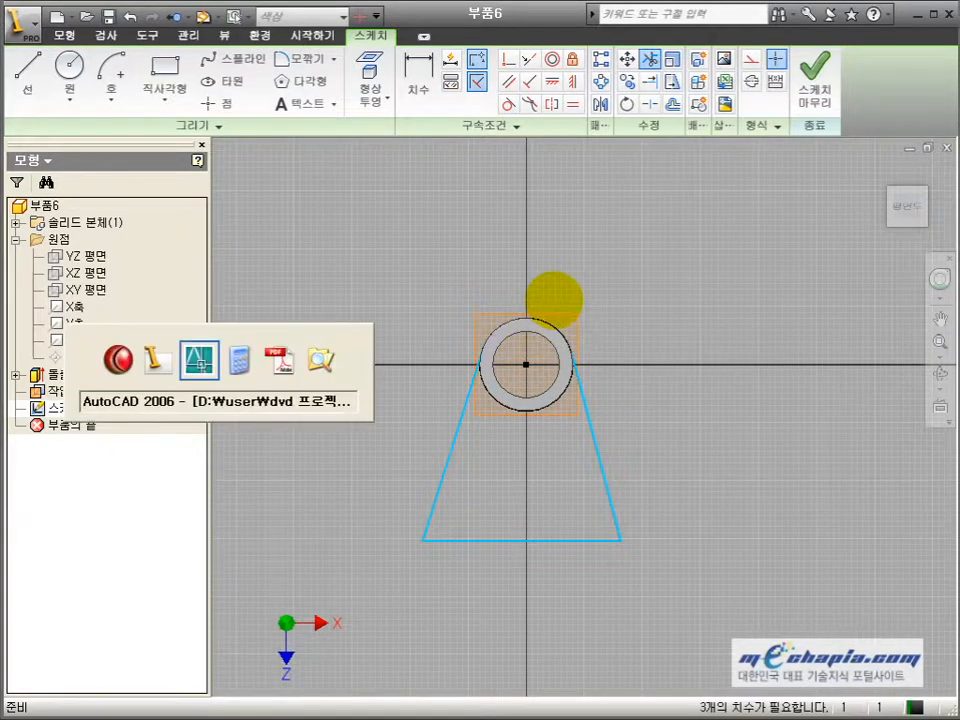
left_click(545, 184)
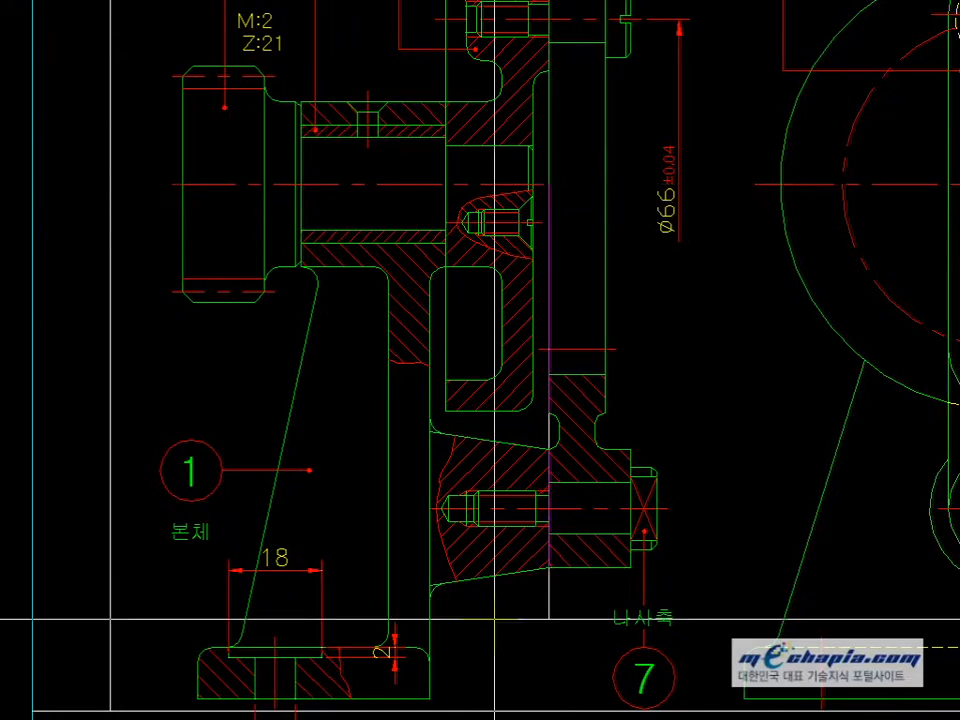
left_click(413, 646)
left_click(706, 553)
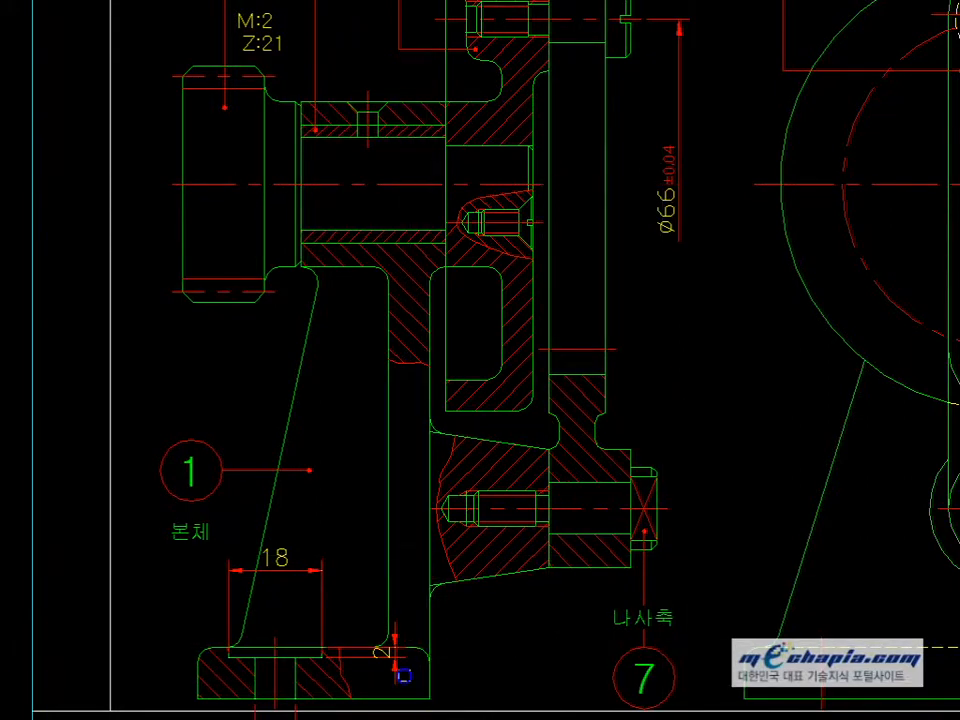
key("alt+Tab")
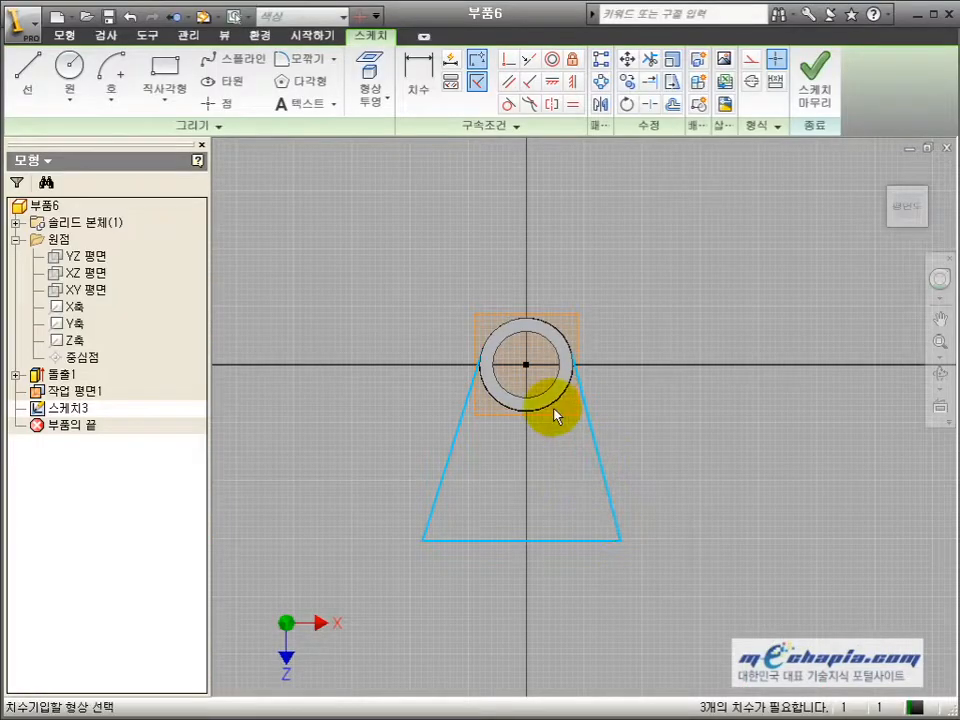
- Dimension the base line's distance below the ring's centre and set it to 90 mm
key("d")
left_click(547, 410)
left_click(568, 540)
left_click(684, 480)
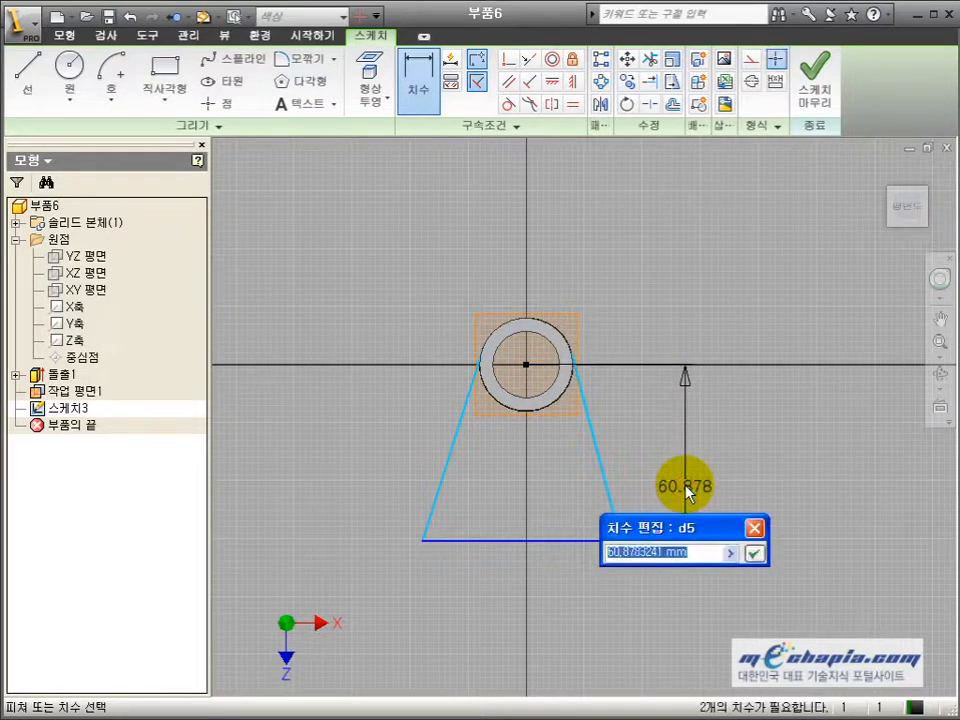
type("60")
key("Return")
left_click(669, 461)
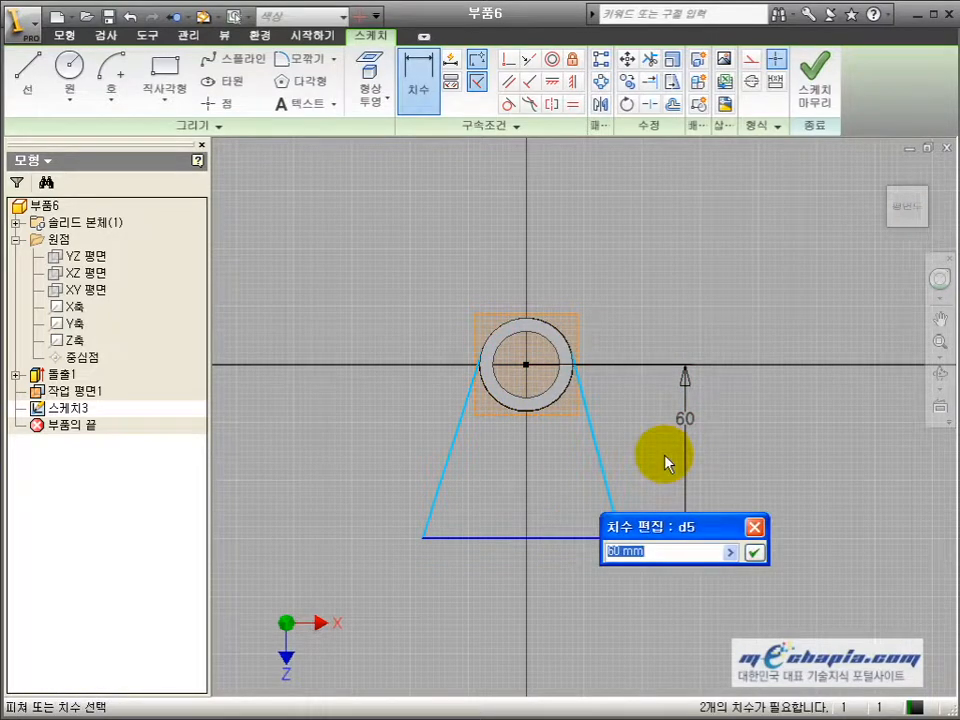
type("90")
key("Return")
- Measure the width of the support plate where it meets the base in the AutoCAD front view
key("alt+Tab")
scroll(581, 403, "down", 5)
middle_click_drag(713, 502, 553, 493)
scroll(553, 493, "up", 8)
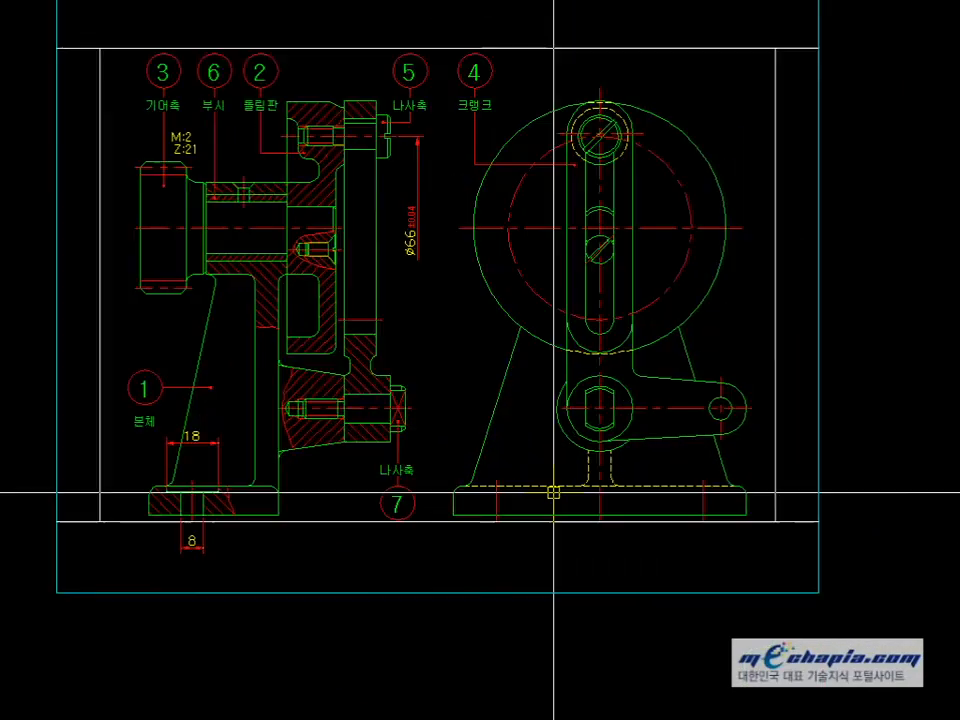
scroll(357, 437, "down", 2)
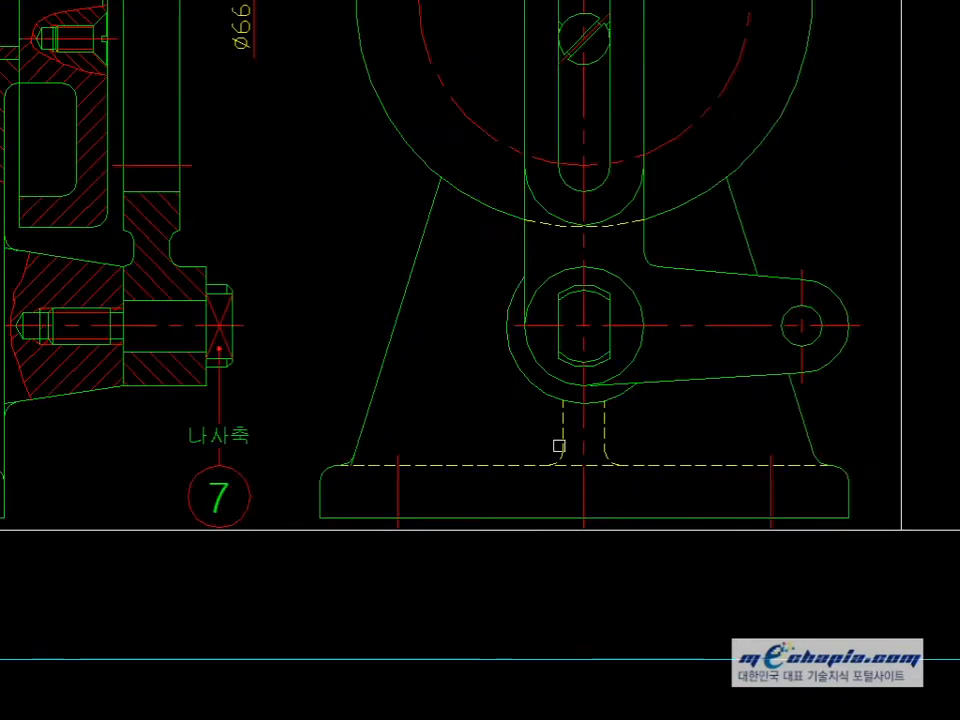
scroll(815, 450, "up", 4)
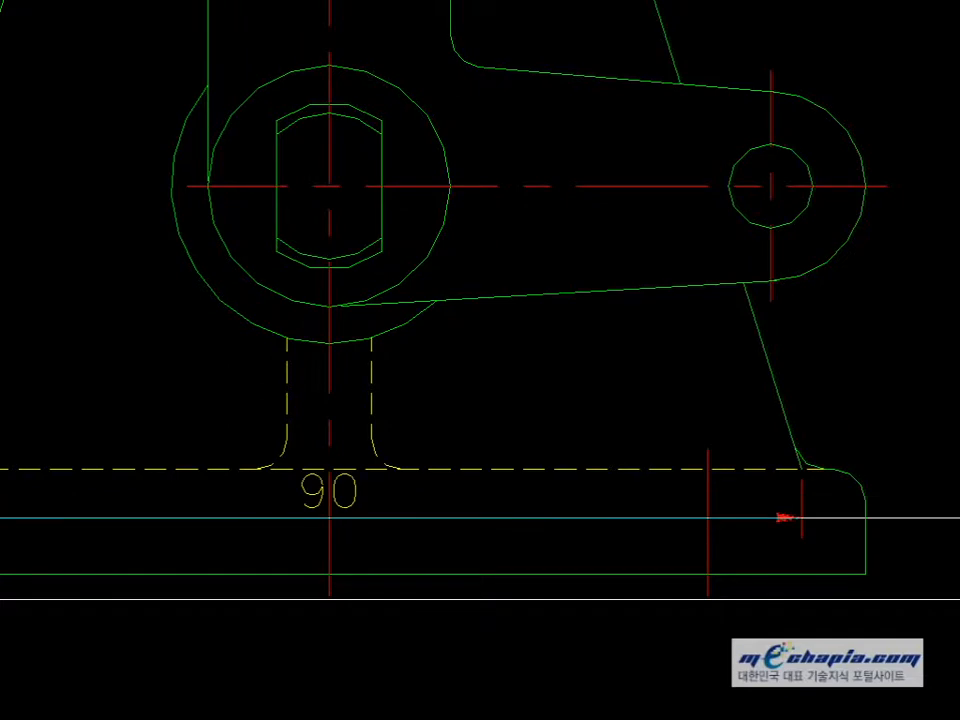
- Return to Inventor and dimension the base line's length as 90 mm
key("alt+Tab")
left_click(493, 625)
left_click(489, 650)
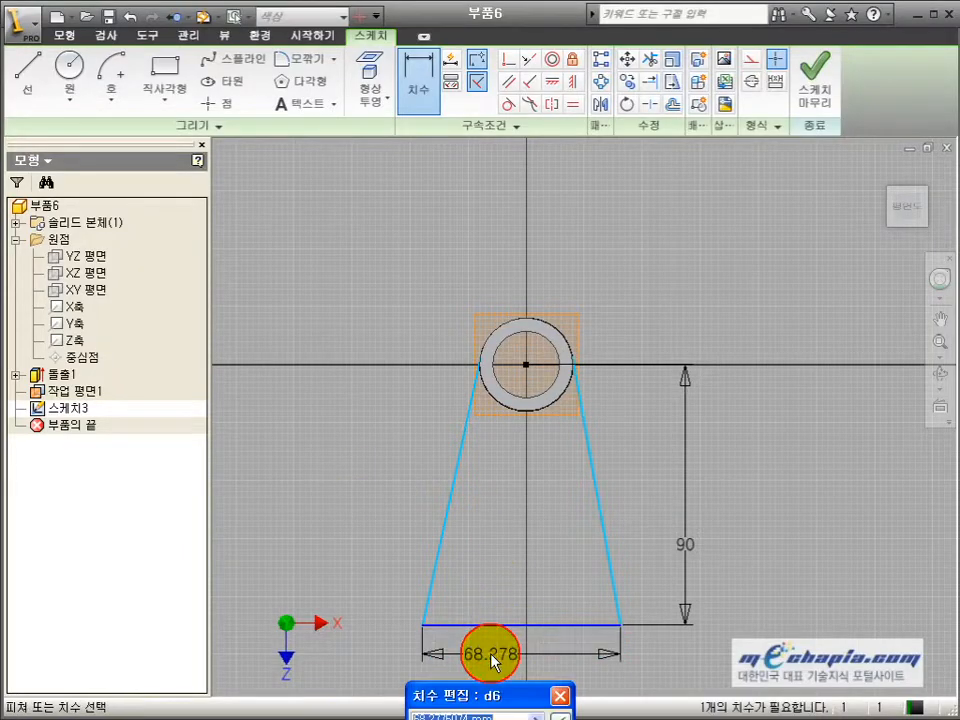
type("90")
key("Return")
- Apply an equal-length constraint to the two slanted side lines of the support profile
left_click(572, 104)
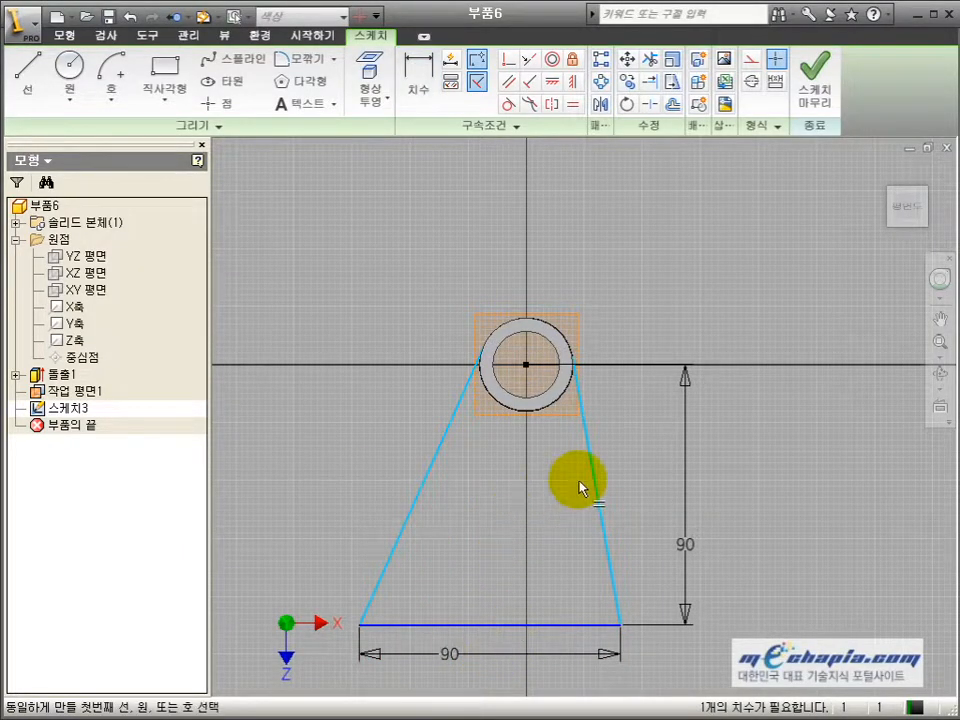
left_click(594, 486)
left_click(418, 506)
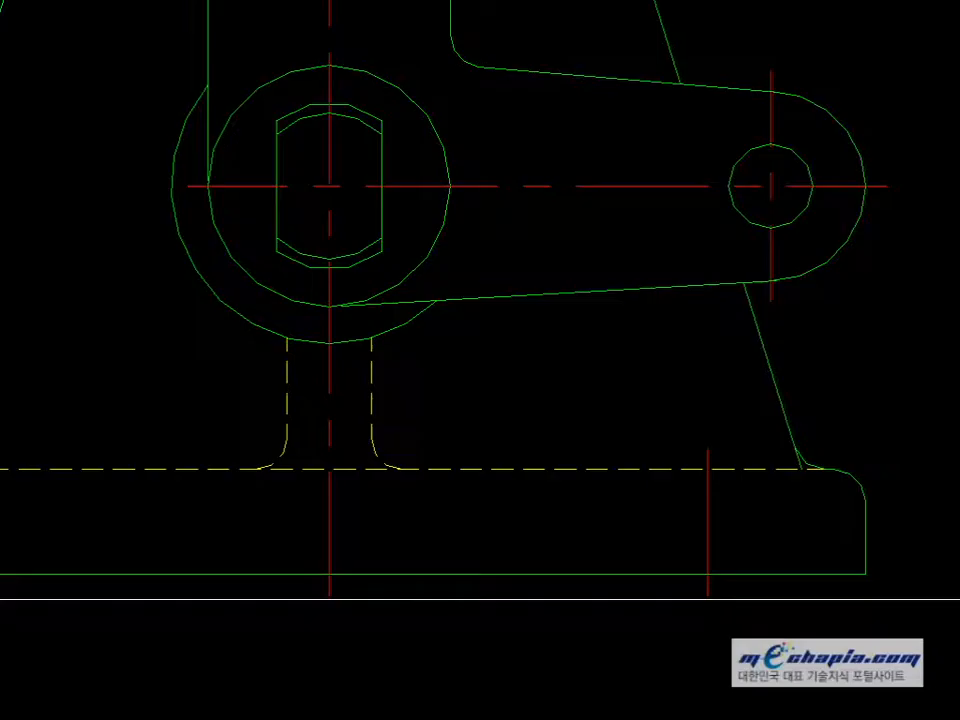
- Check the support plate in the AutoCAD drawing and extrude its tapered profile 8 mm with the direction flipped
middle_click_drag(47, 334, 521, 426)
scroll(521, 426, "up", 5)
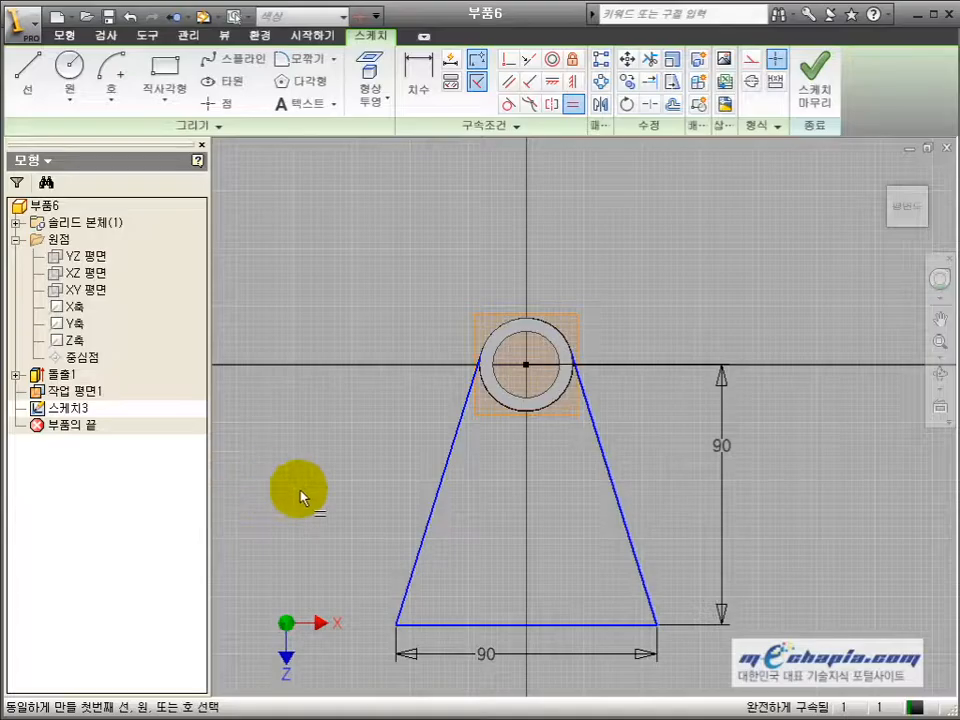
key("e")
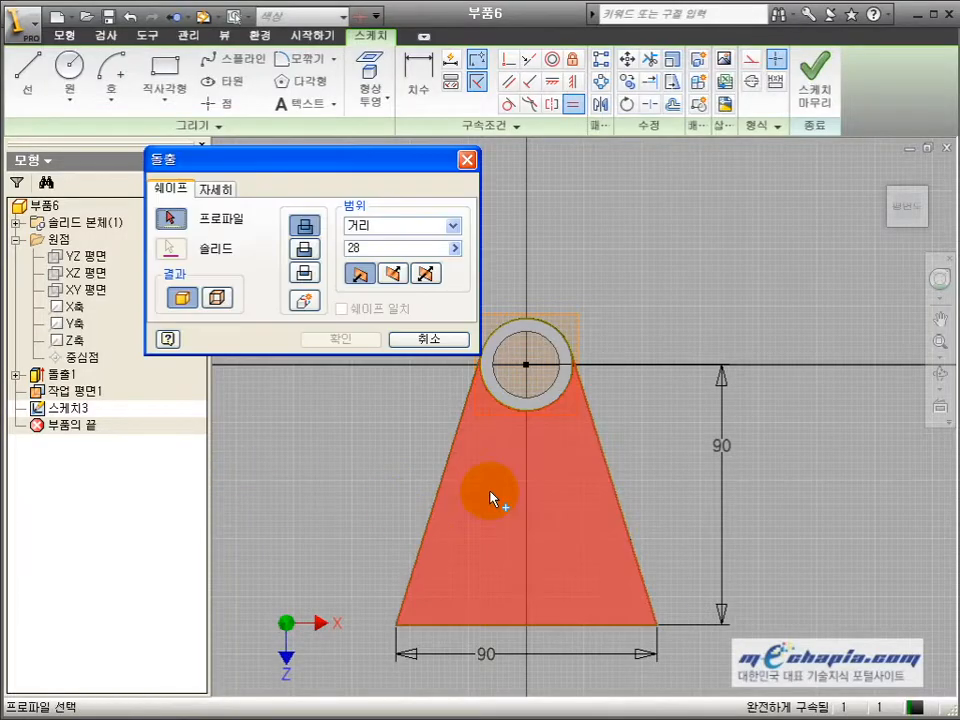
left_click(491, 499)
left_click(910, 393)
left_click_drag(620, 430, 643, 454)
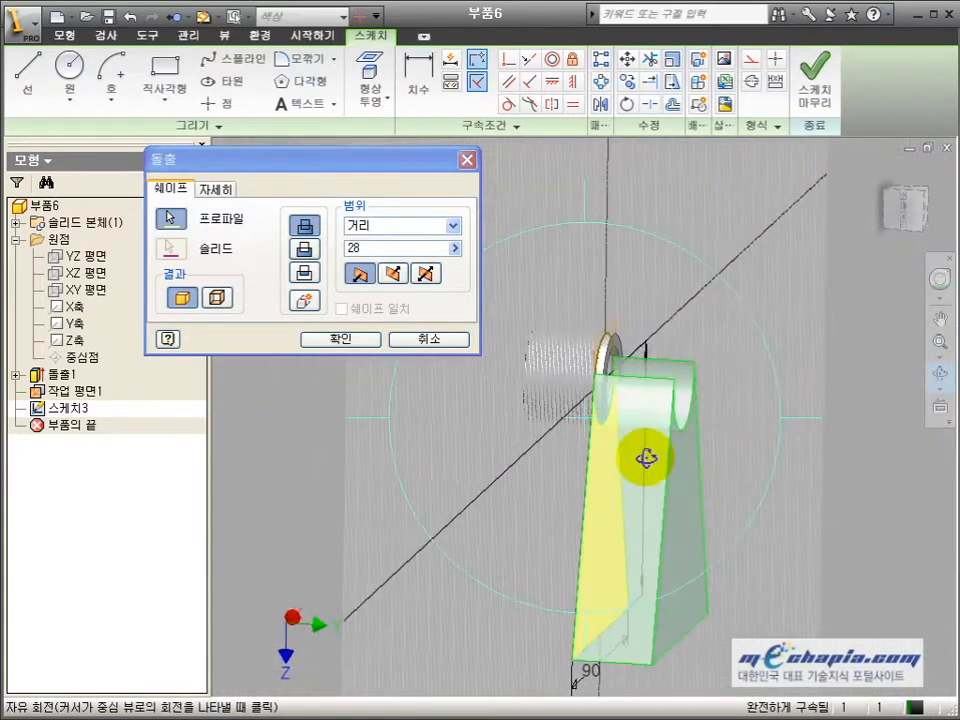
left_click(396, 275)
left_click(312, 251)
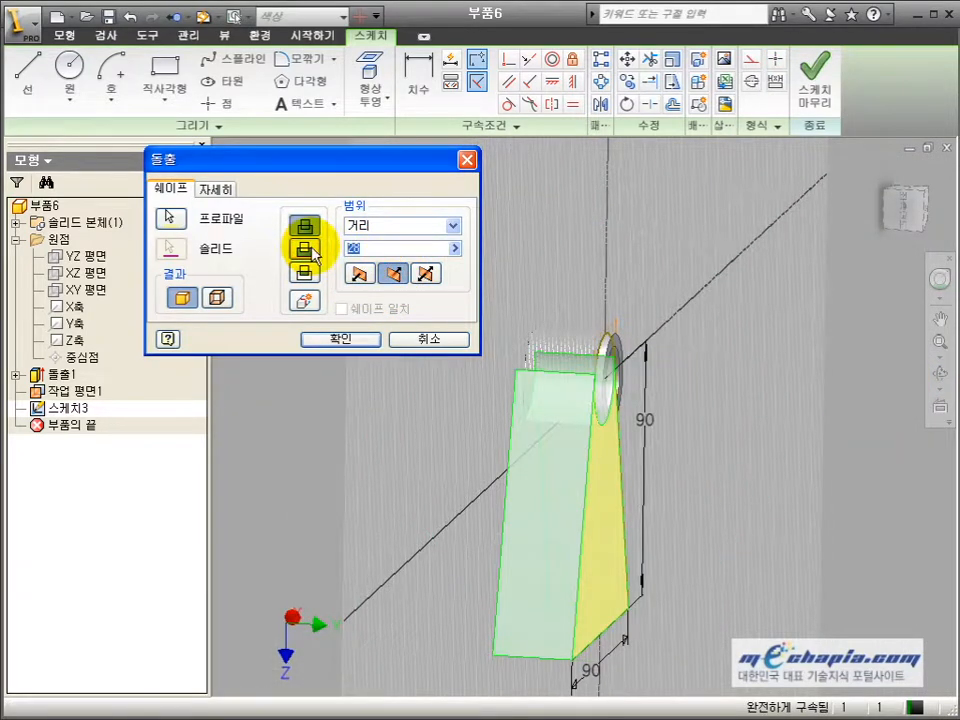
key("Return")
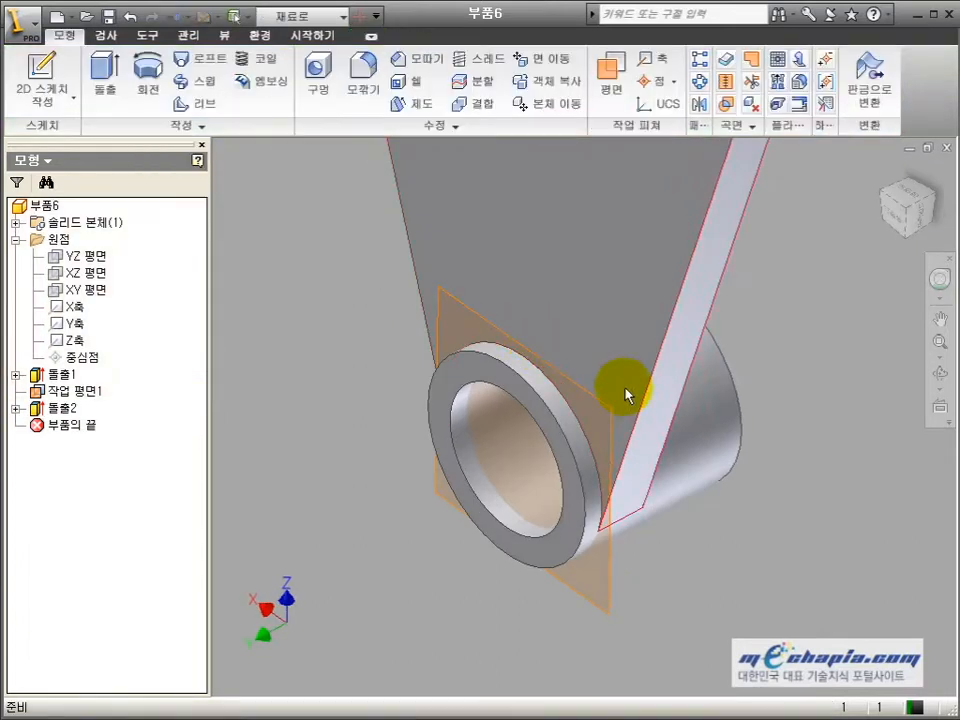
- Hide the offset work plane on the bearing cylinder
left_click(608, 588)
right_click(607, 583)
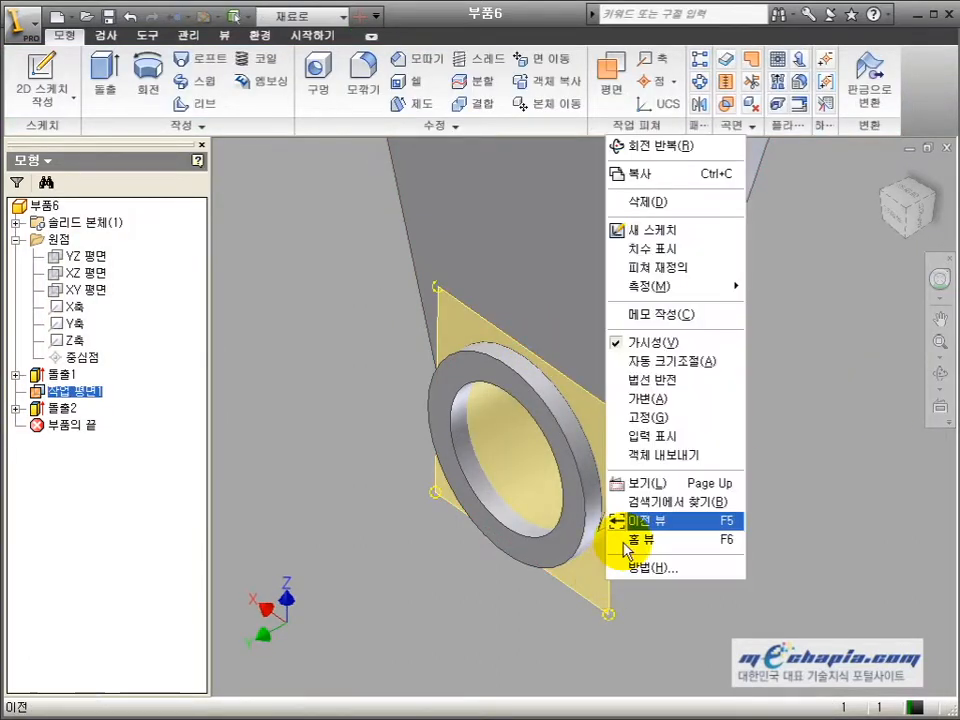
left_click(643, 339)
- Start a sketch on the support plate's narrow bottom face and draw a rectangle enclosing the face outline
left_click(940, 373)
mouse_move(700, 440)
left_mouse_down()
mouse_move(664, 461)
mouse_move(729, 418)
mouse_move(707, 567)
mouse_move(557, 521)
left_mouse_up()
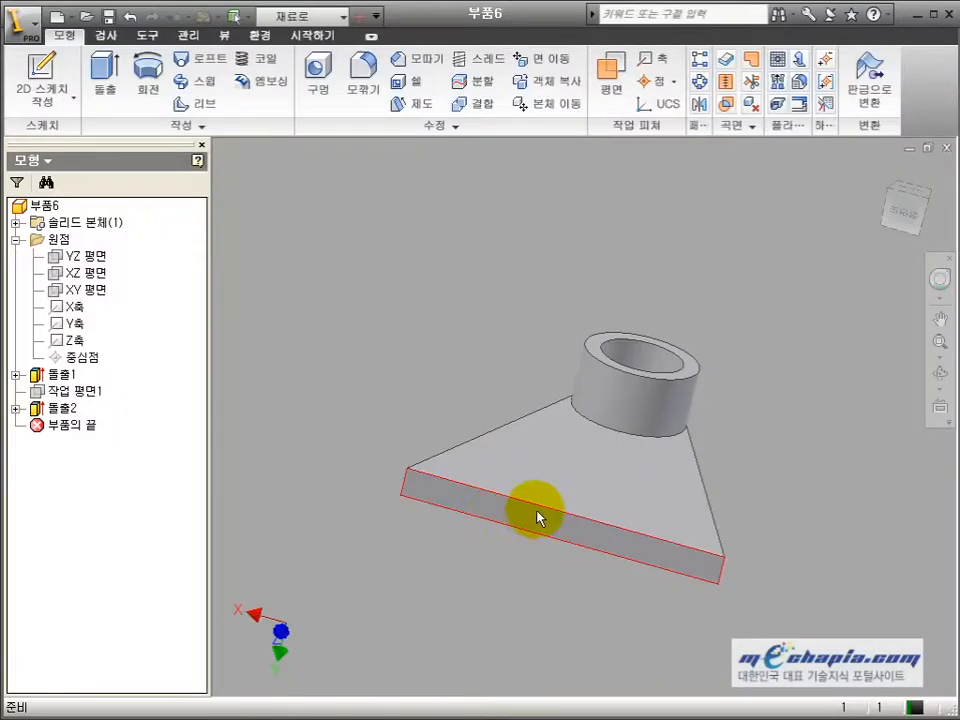
left_click(534, 521)
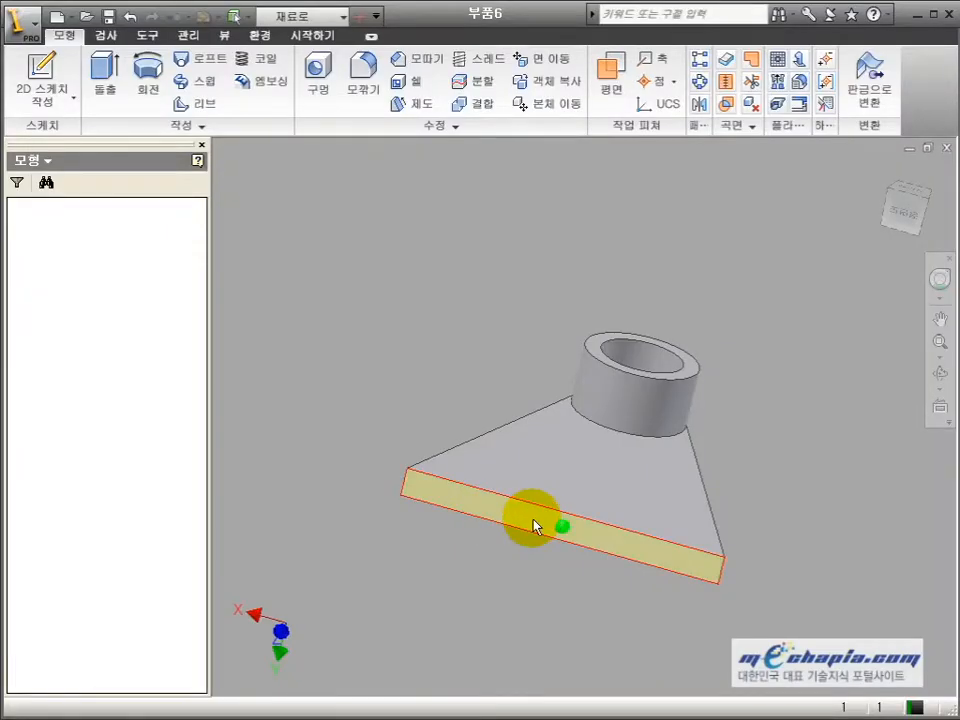
left_click(163, 70)
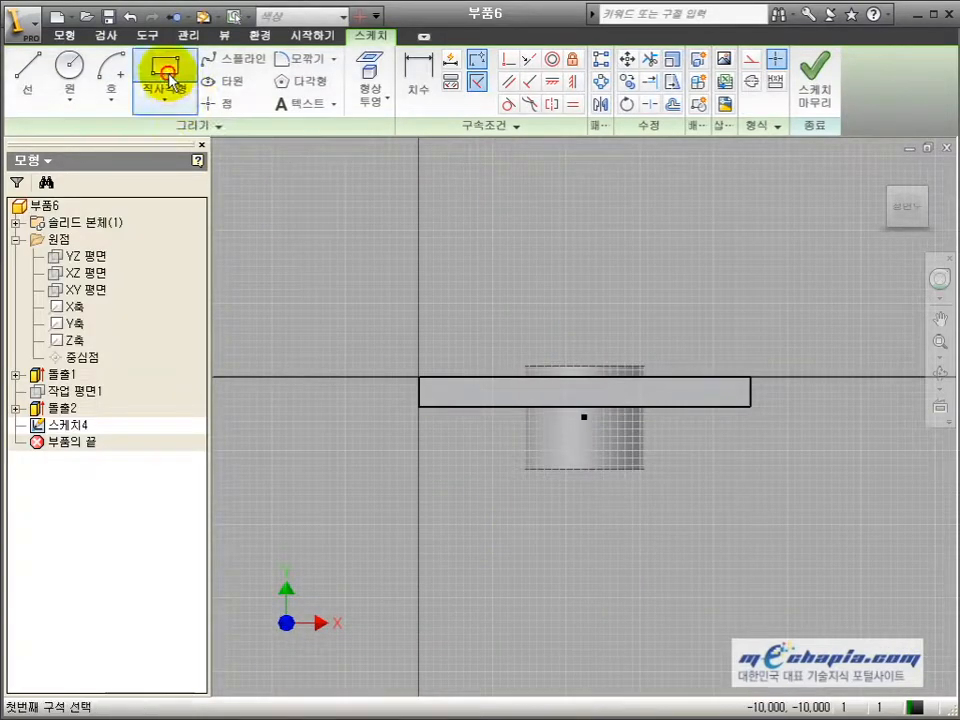
left_click(358, 362)
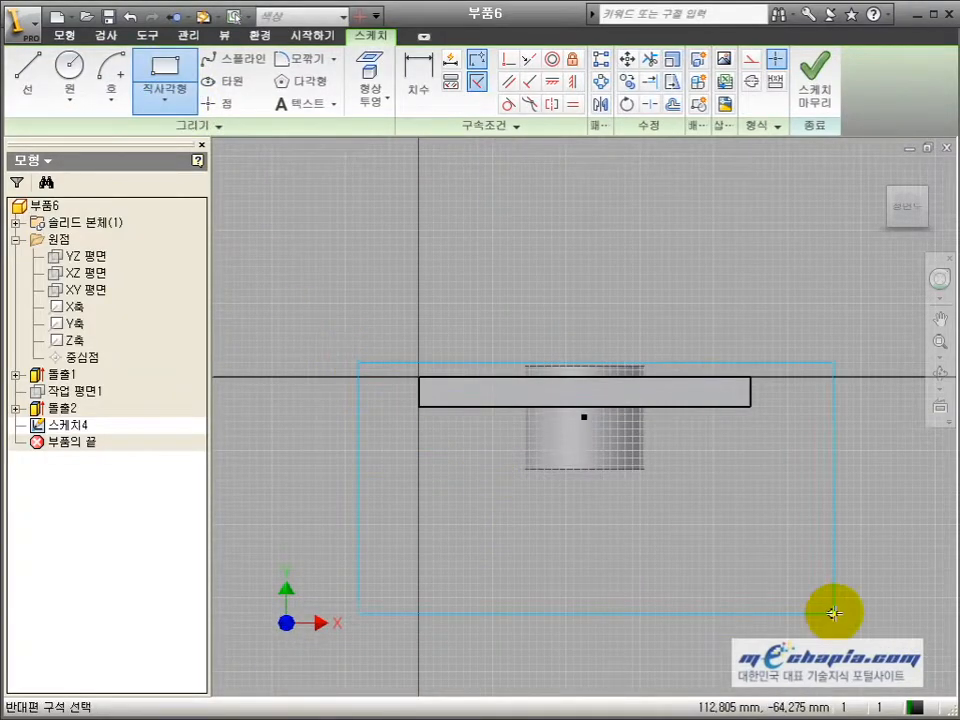
left_click(785, 628)
- Make the rectangle's upper edge collinear with the support plate's long outer edge
left_click(530, 60)
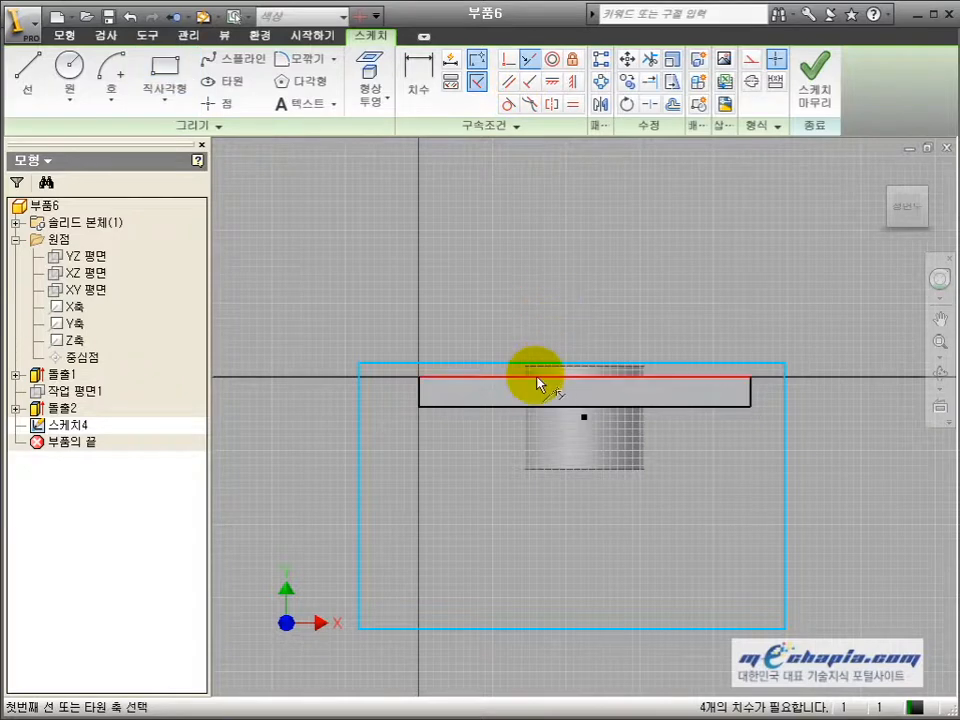
left_click(536, 377)
left_click(517, 364)
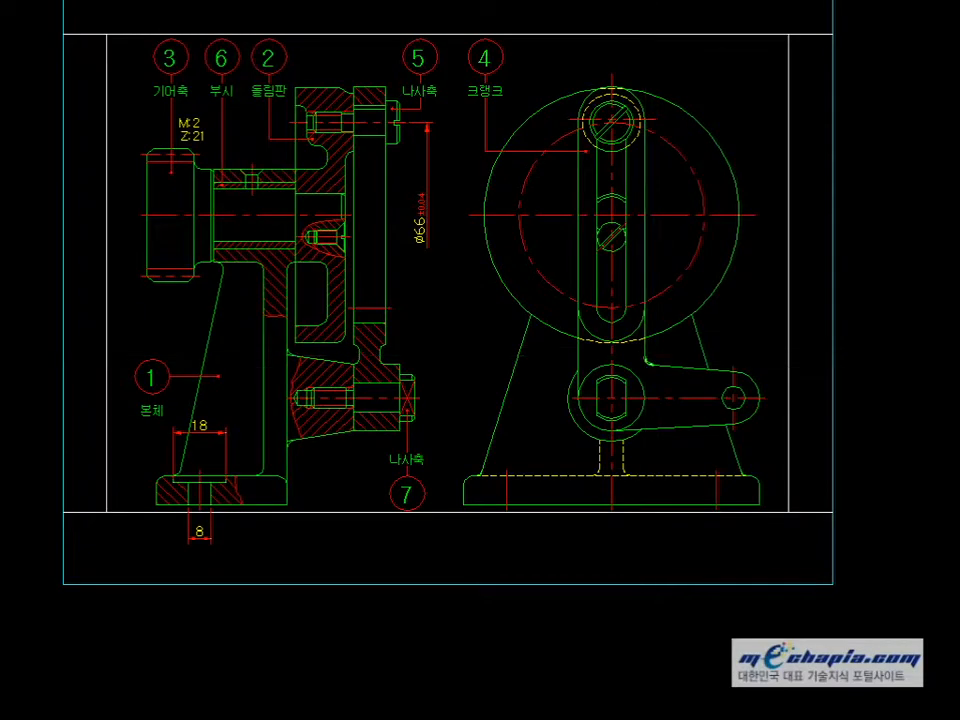
- Measure the depth of the body's base in the AutoCAD side section view
middle_click_drag(217, 417, 285, 399)
scroll(270, 405, "up", 3)
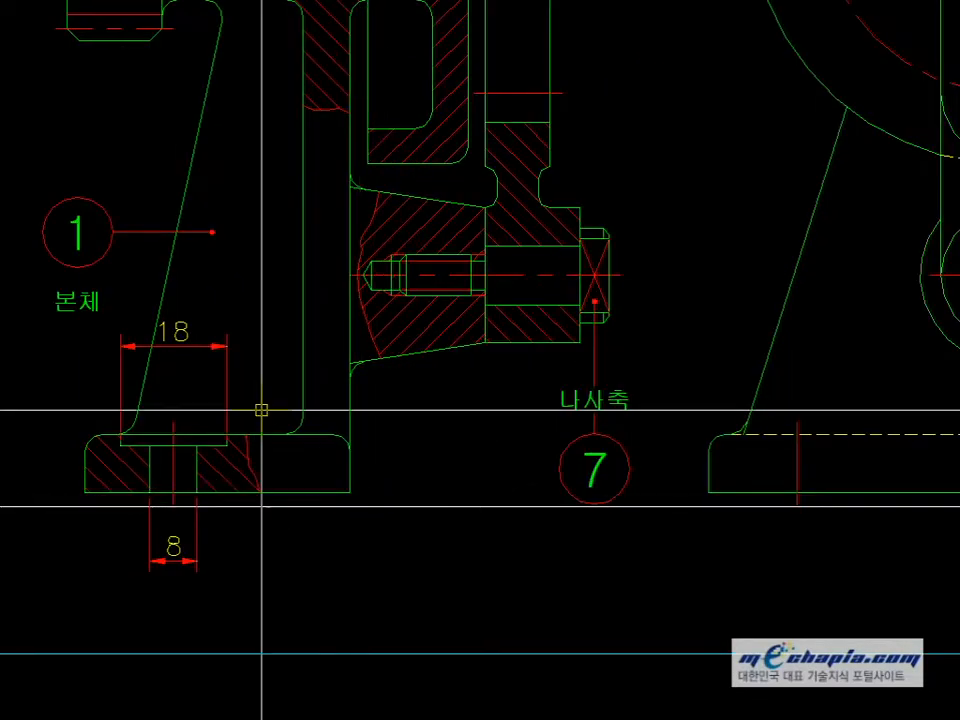
left_click(224, 374)
left_click(197, 547)
right_click(197, 547)
right_click(283, 497)
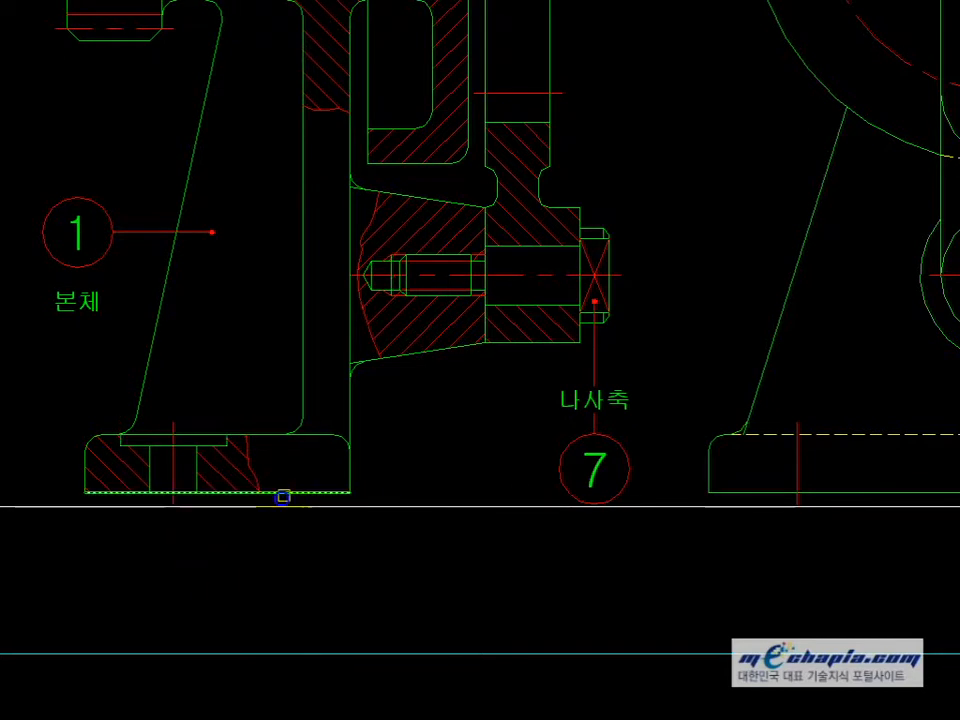
- Return to Inventor and dimension the base rectangle's depth as 45 mm
key("alt+Tab")
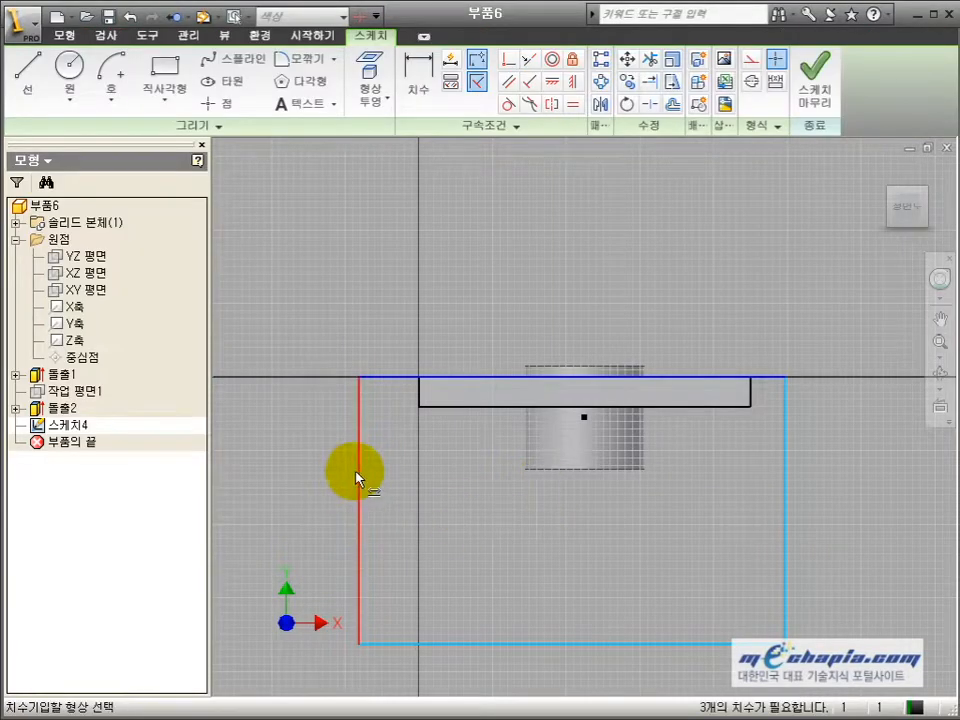
left_click(358, 478)
left_click(296, 476)
type("45")
key("Return")
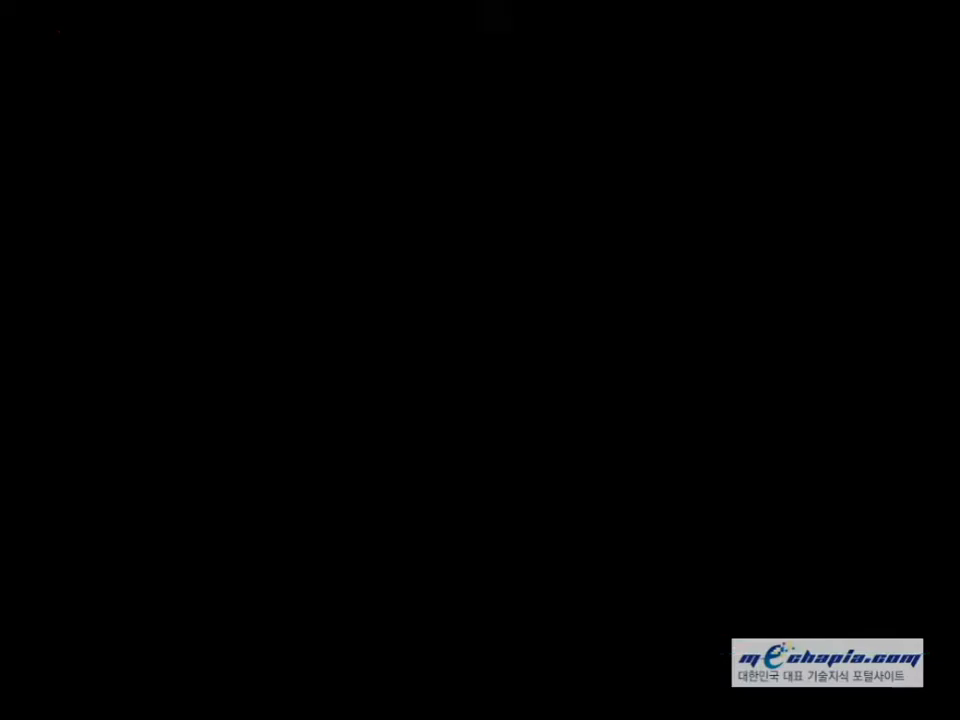
- Measure the overall width of the body's base in the AutoCAD front view
scroll(177, 390, "down", 4)
middle_click_drag(655, 450, 332, 440)
right_click(360, 436)
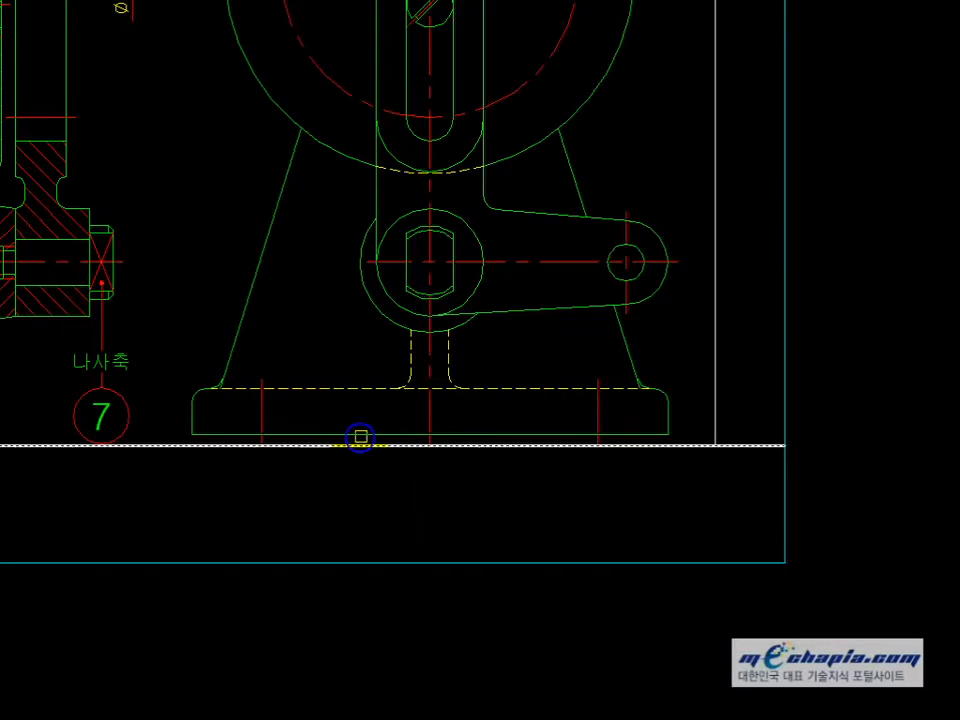
left_click(360, 435)
left_click(359, 499)
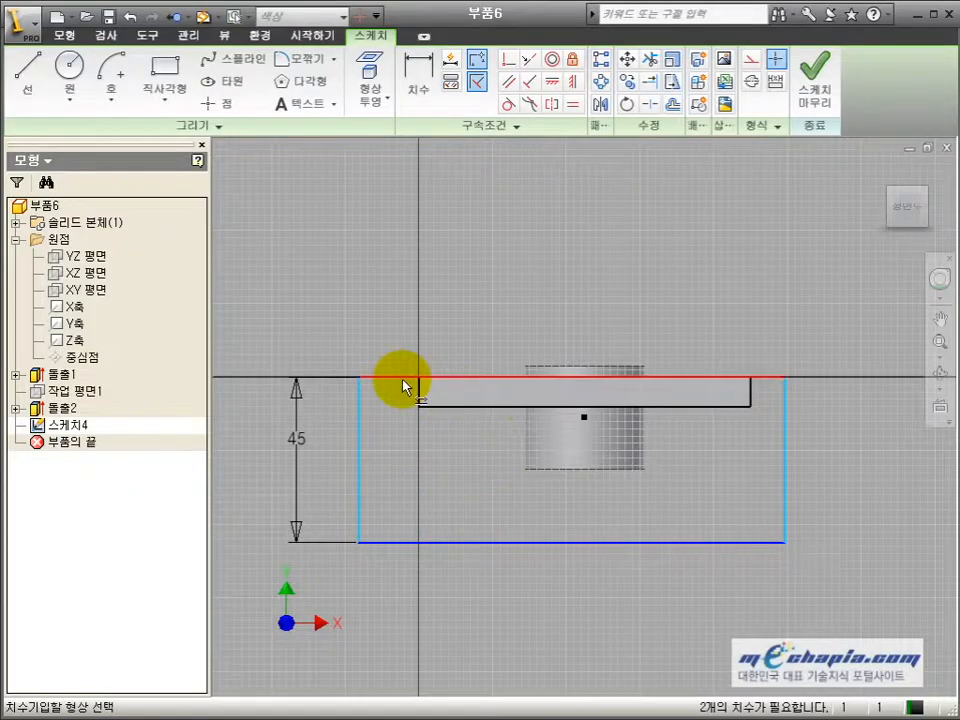
- Dimension the base rectangle's upper edge in Inventor as 102 mm wide
left_click(401, 378)
left_click(398, 288)
type("102")
key("Return")
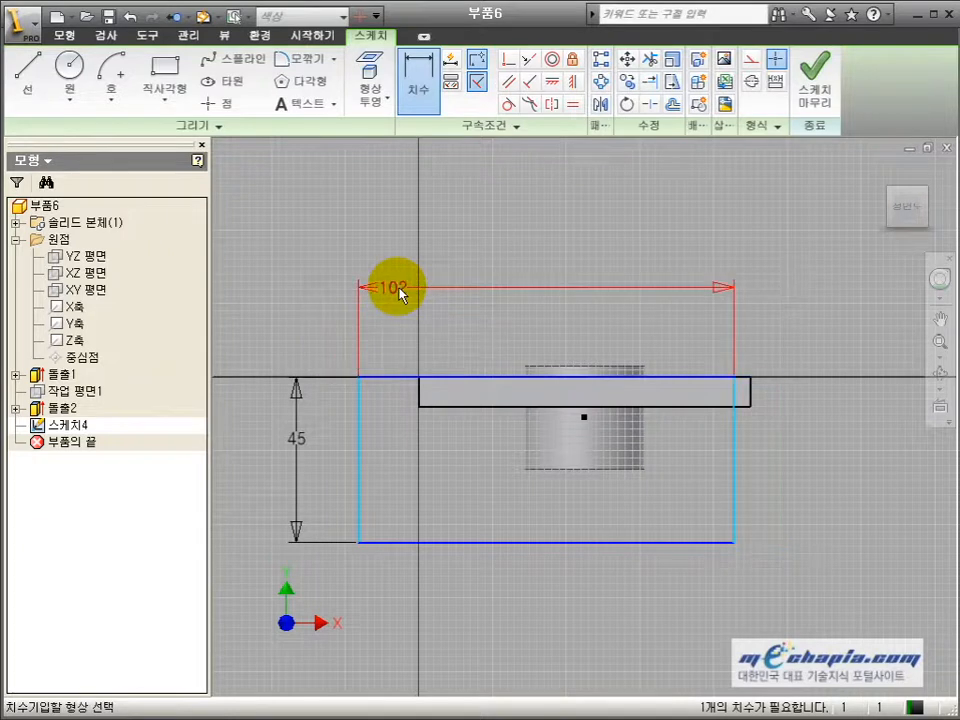
key("Escape")
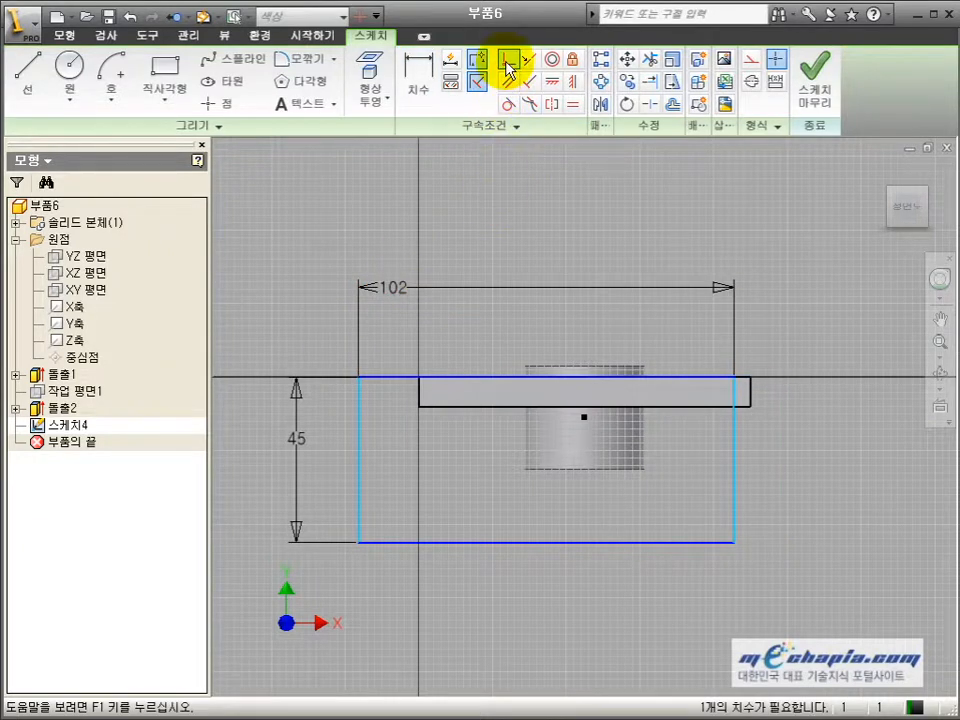
left_click(572, 83)
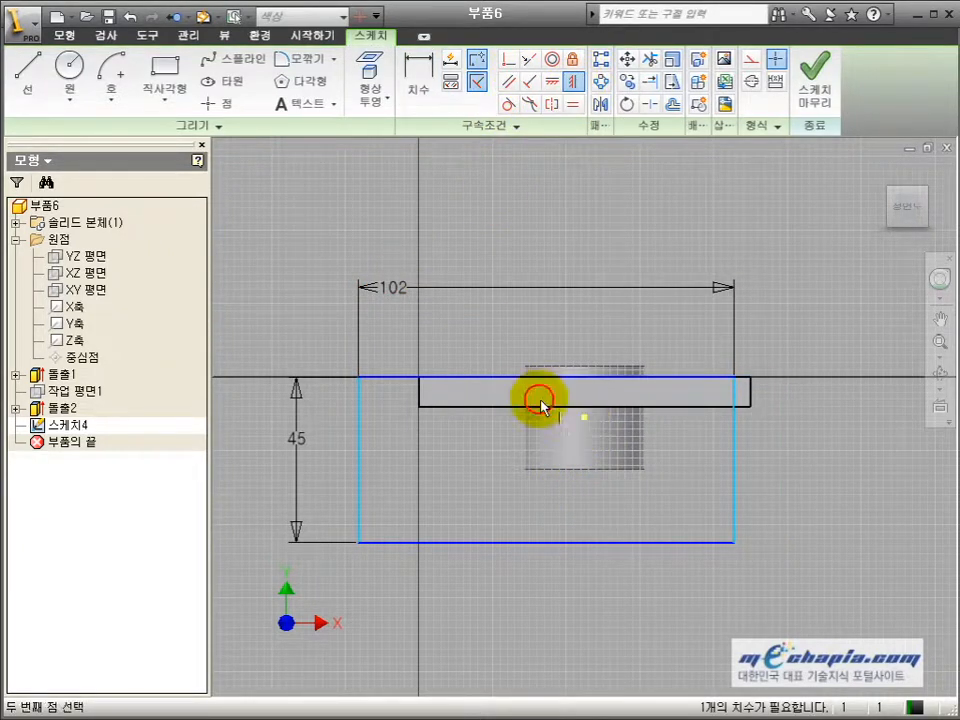
left_click(526, 376)
key("Escape")
key("Escape")
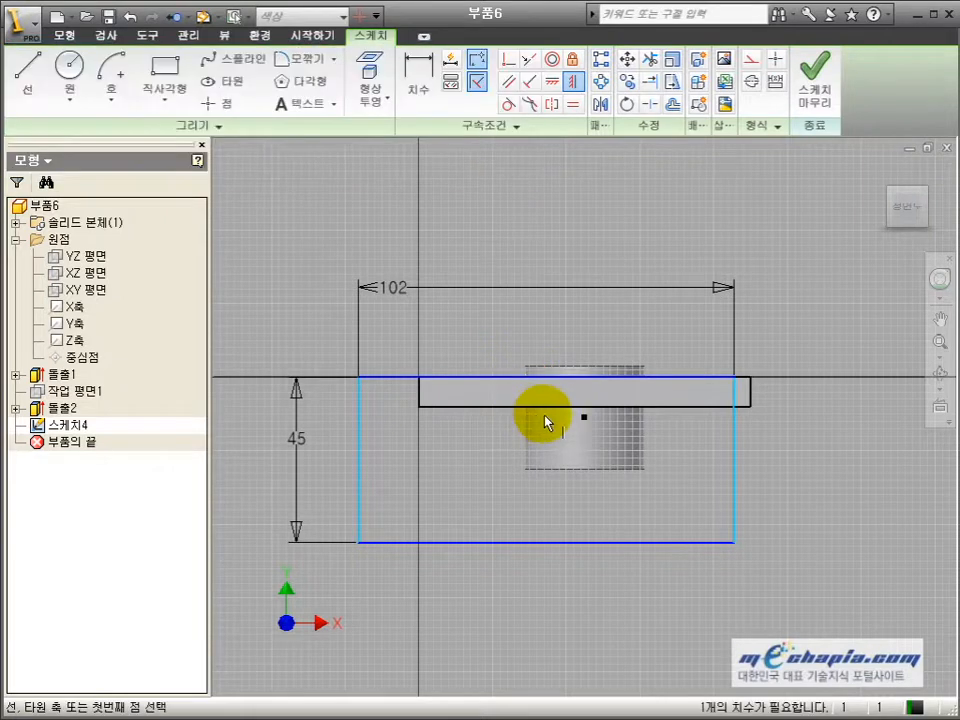
- Centre the base rectangle by vertically aligning its upper edge's midpoint with the projected centre point
left_click(571, 88)
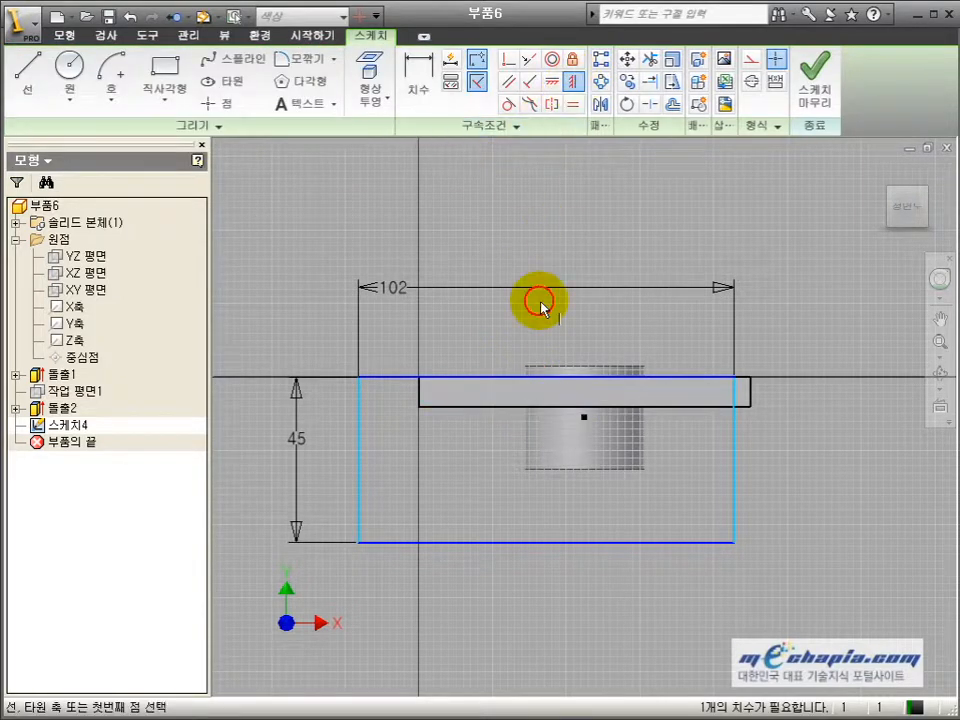
left_click(545, 378)
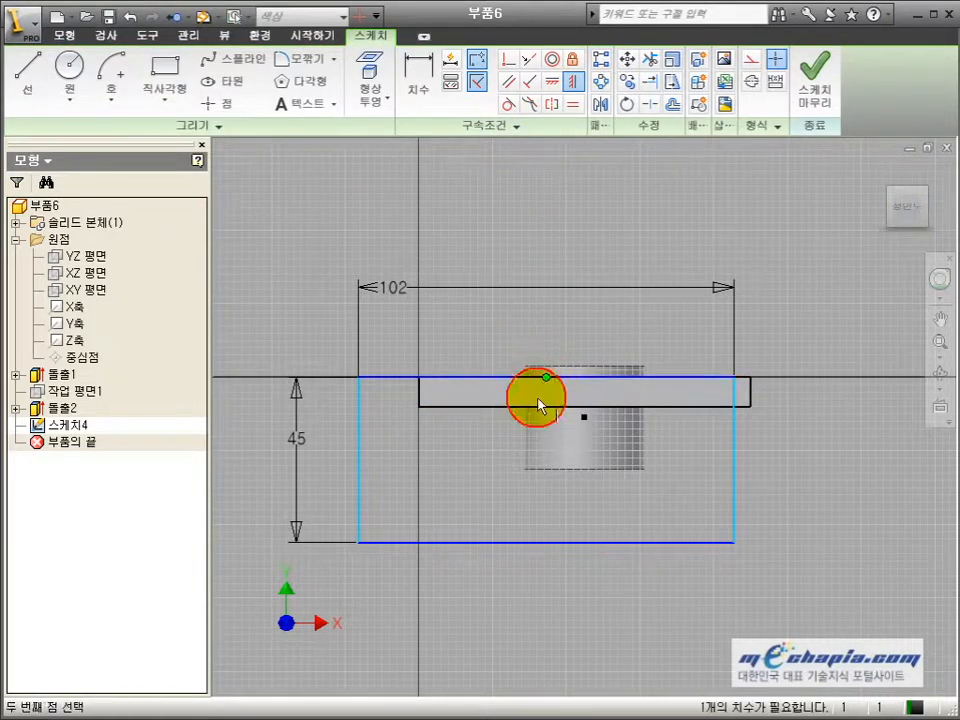
left_click(584, 417)
key("Escape")
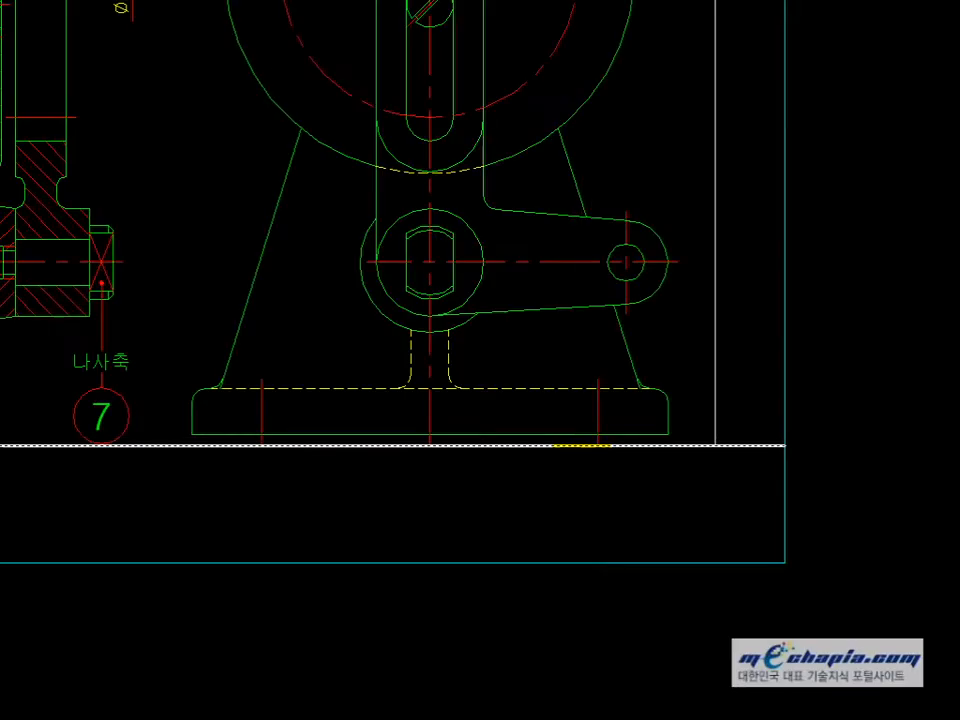
- Return to Inventor and extrude both regions of the base sketch by 10 mm
middle_click_drag(144, 414, 218, 408)
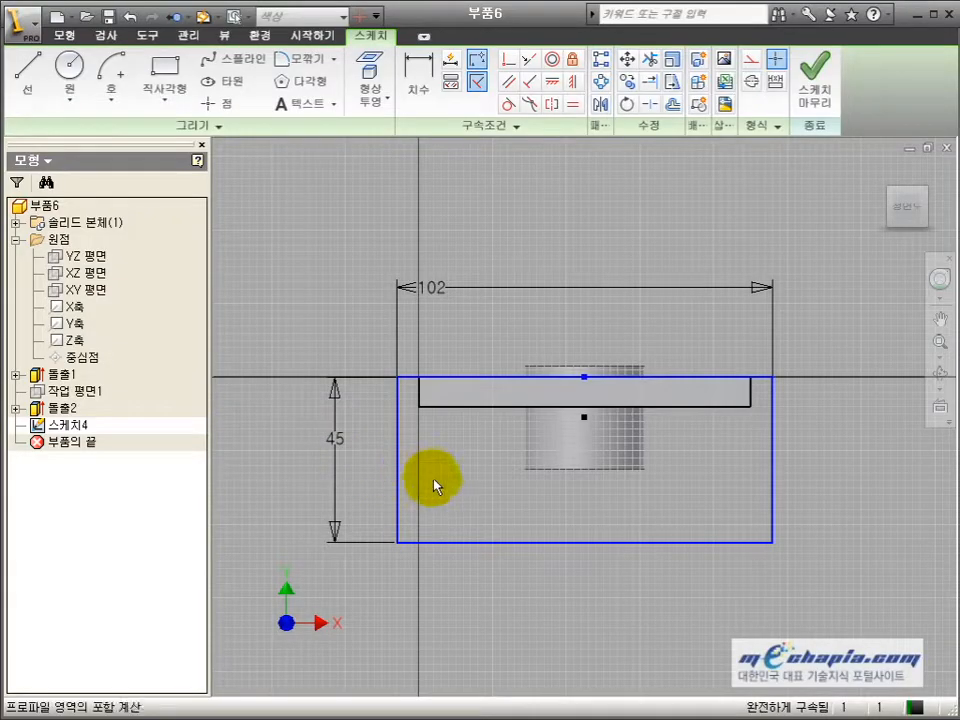
key("e")
left_click(467, 489)
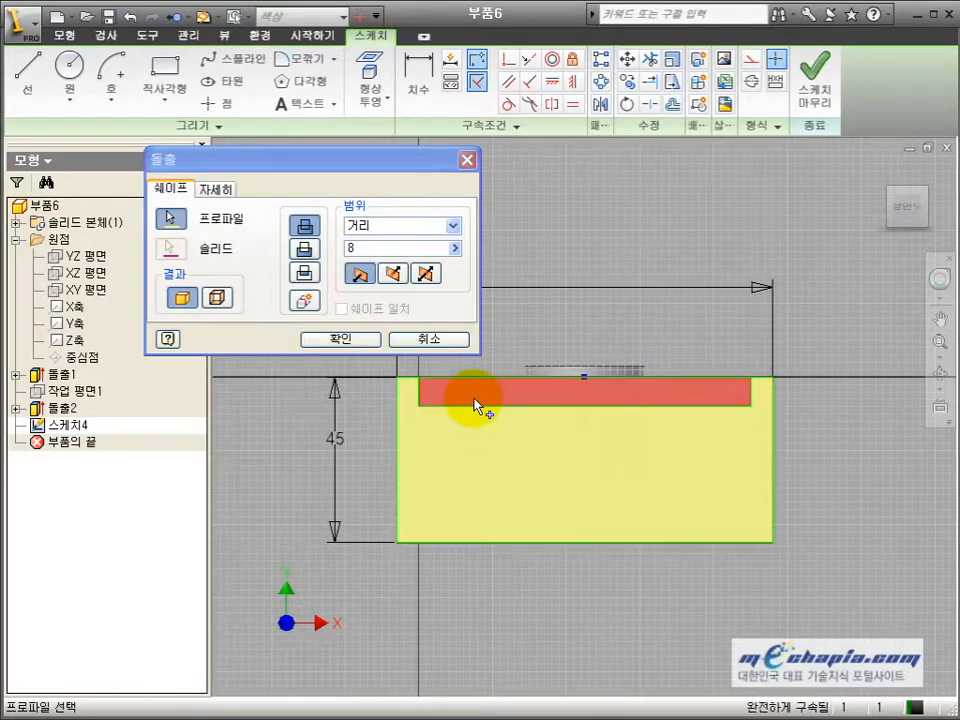
left_click(474, 400)
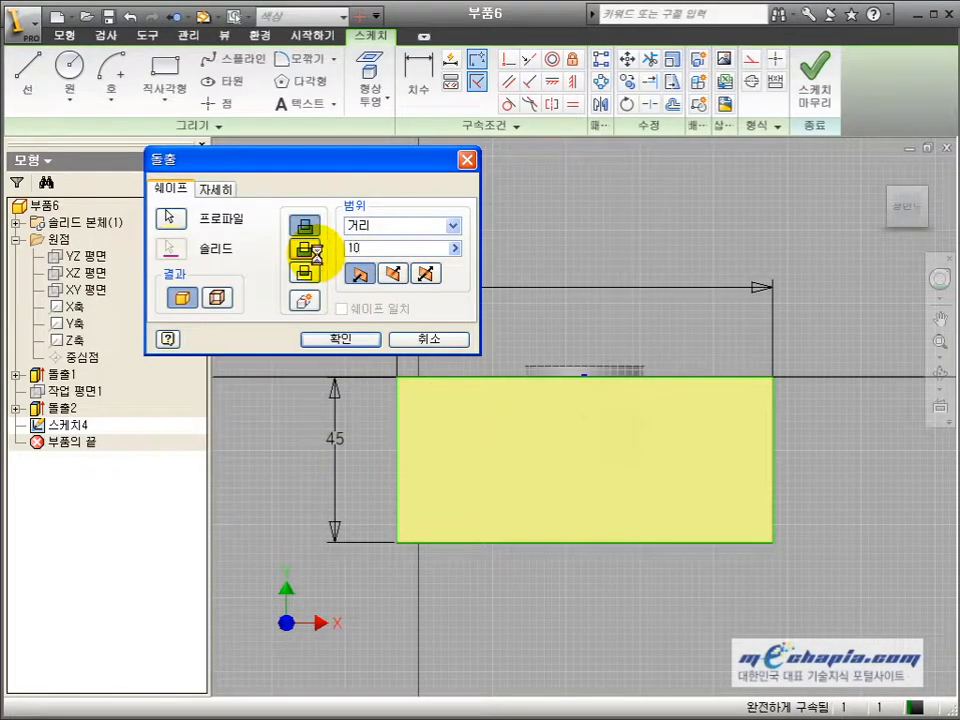
- Start a new sketch on the YZ origin plane for the support rib
left_click(942, 376)
scroll(583, 468, "up", 3)
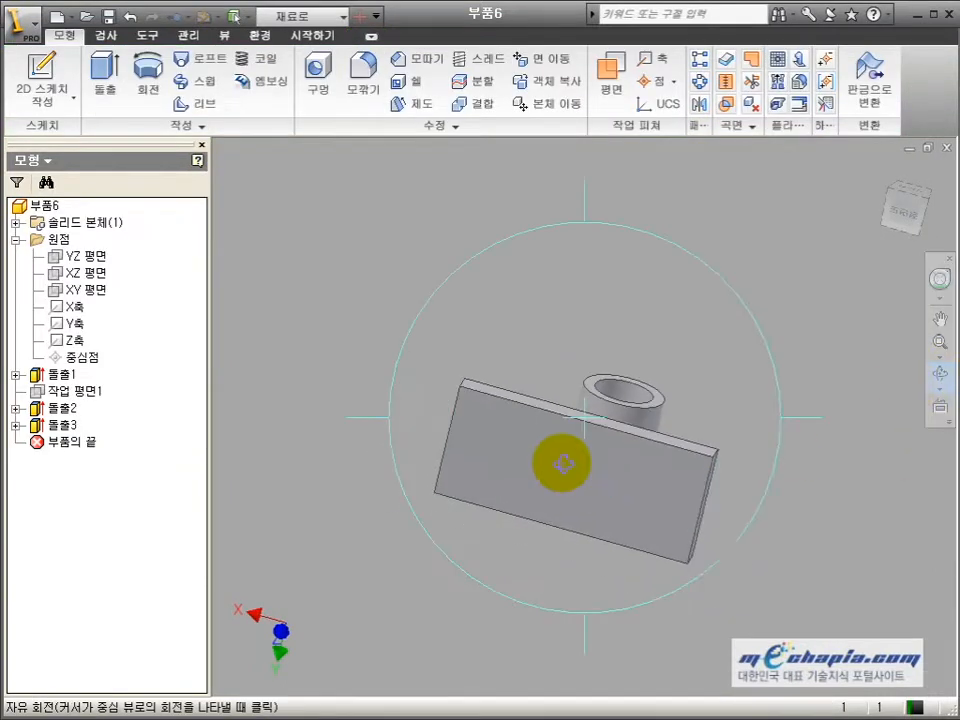
left_click_drag(563, 463, 589, 465)
key("Escape")
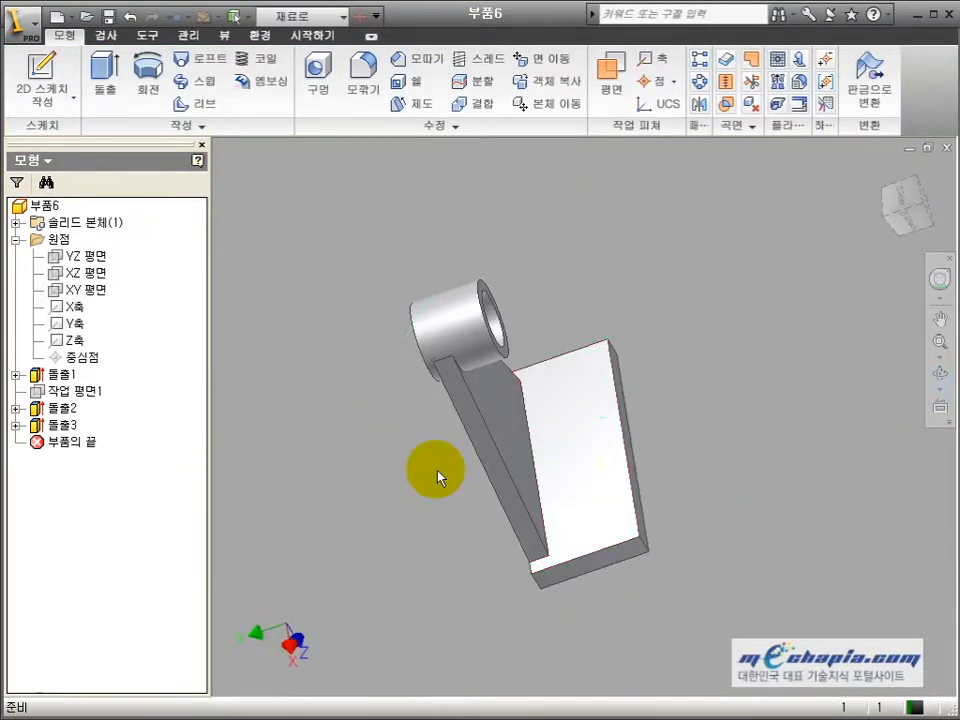
left_click(96, 262)
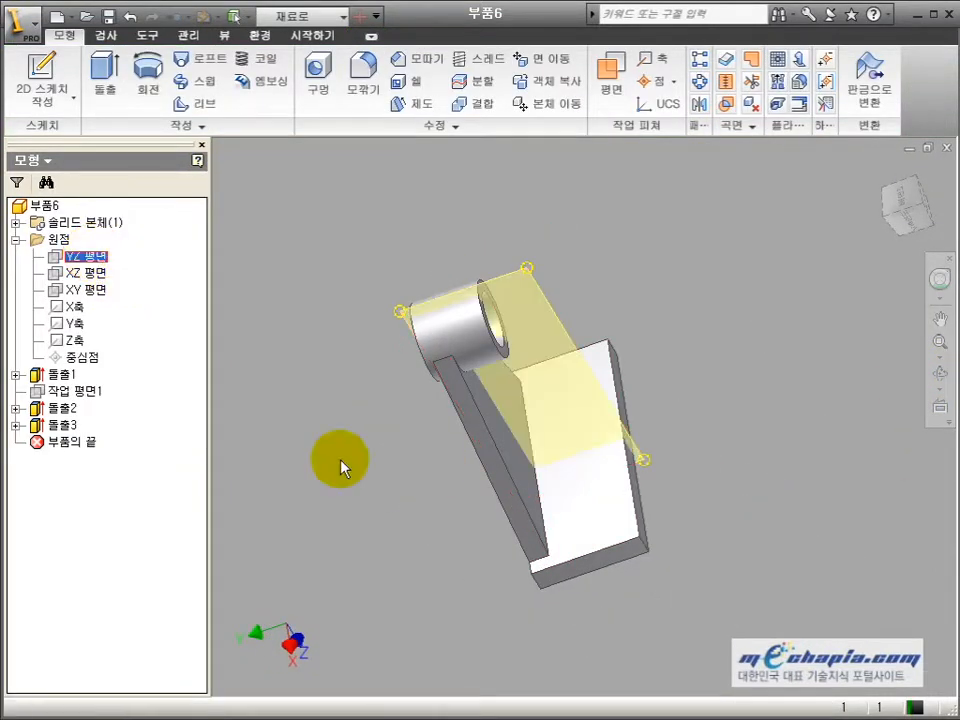
key("s")
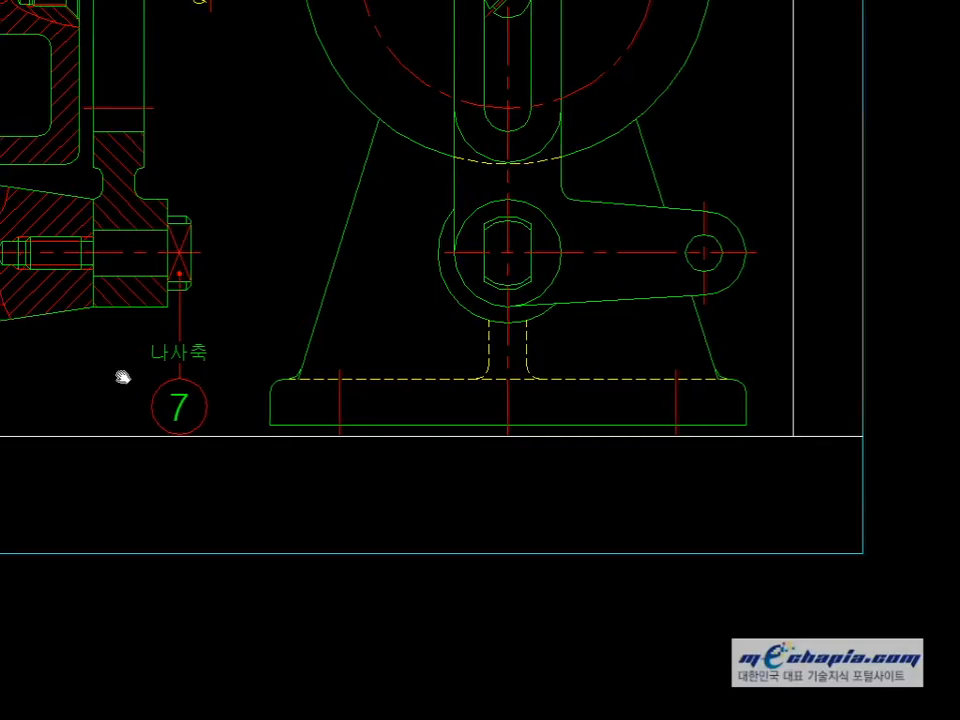
- Switch to AutoCAD and measure the distance from the sloped rib's lower end to the base's outer edge in the section view
scroll(122, 375, "down", 2)
middle_click_drag(122, 375, 272, 439)
scroll(60, 537, "up", 3)
scroll(60, 537, "up", 4)
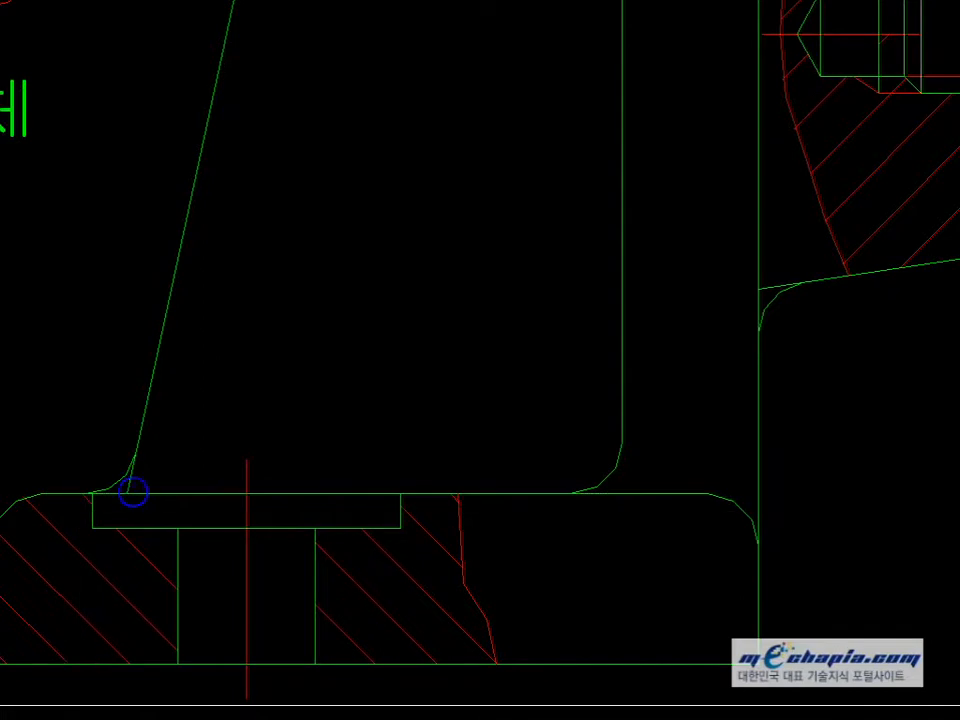
left_click(129, 493)
left_click(2, 545)
key("Escape")
- Measure the distance from the sloped rib's upper end to the bearing cylinder's end face in the AutoCAD section view
scroll(211, 449, "down", 3)
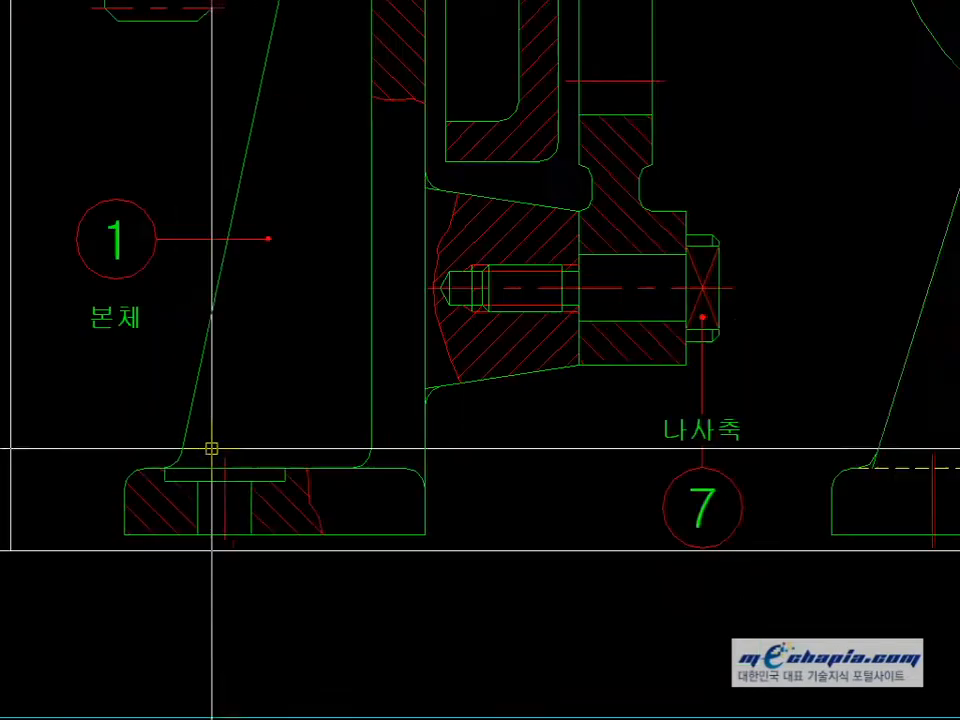
middle_click_drag(211, 449, 195, 716)
scroll(265, 262, "up", 2)
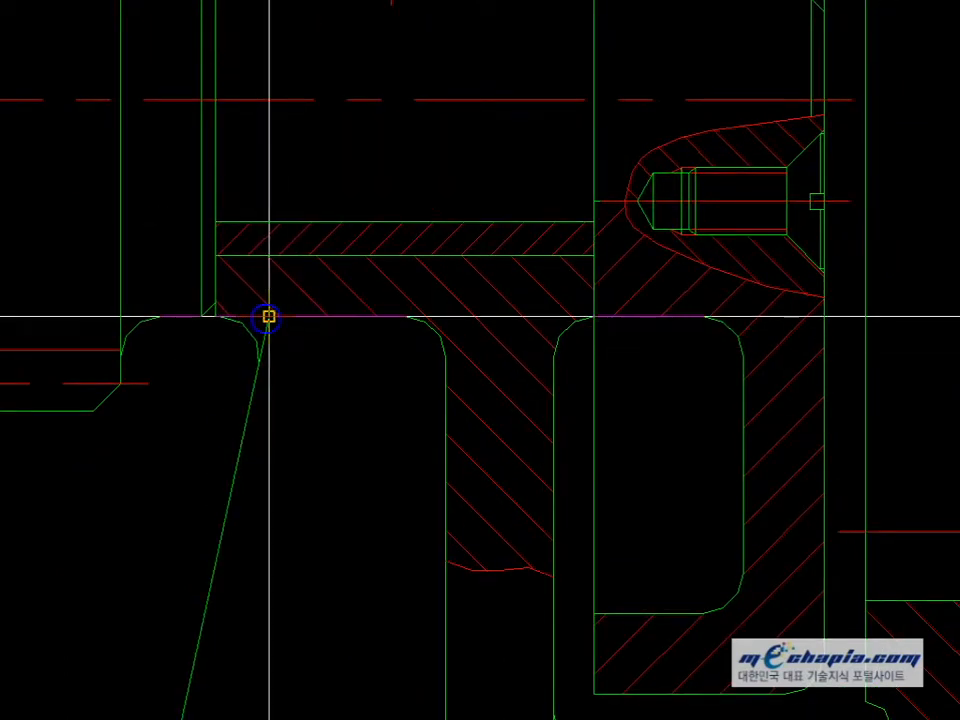
left_click(215, 316)
key("Escape")
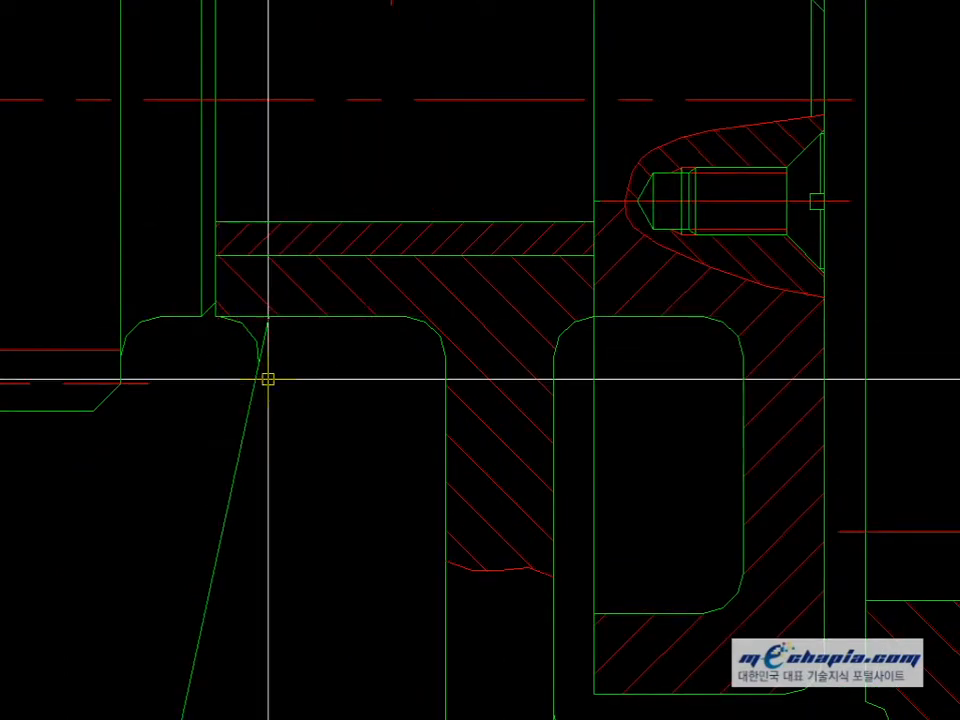
key("u")
- Return to Inventor, project the facing edges of the base and cylinder, and sketch a slanted line connecting them
right_click(321, 420)
right_click(291, 416)
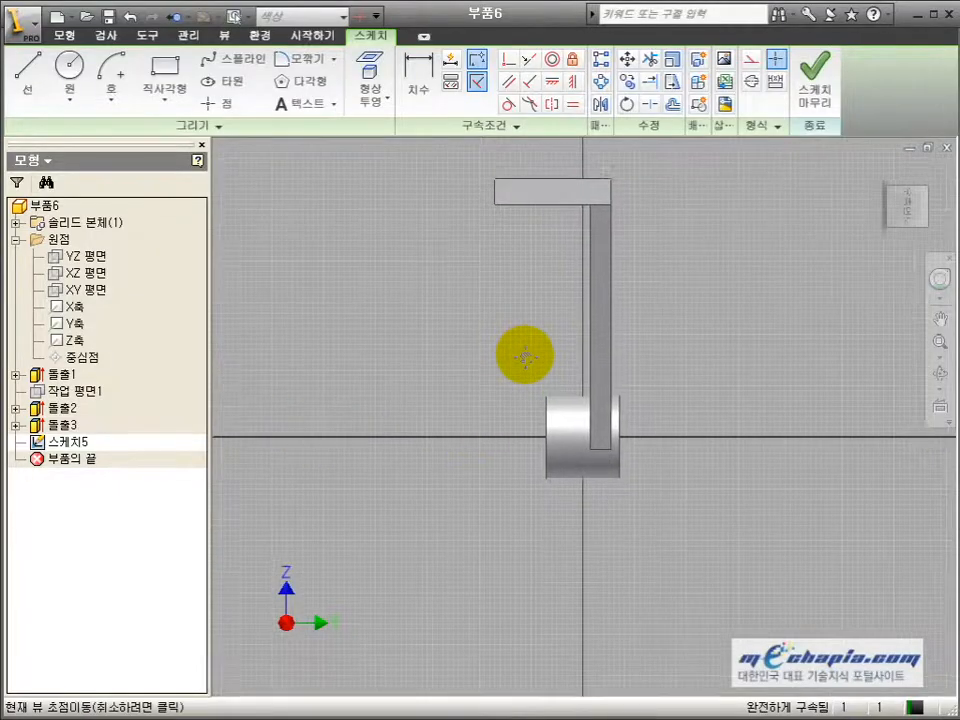
left_click(372, 82)
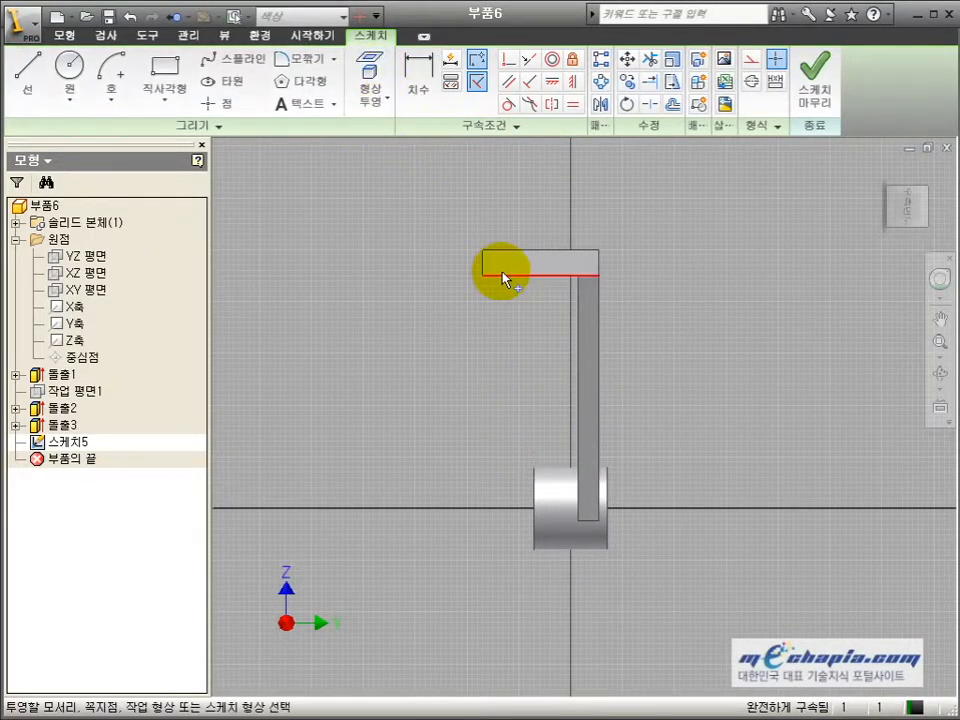
left_click(555, 469)
key("l")
left_click(553, 467)
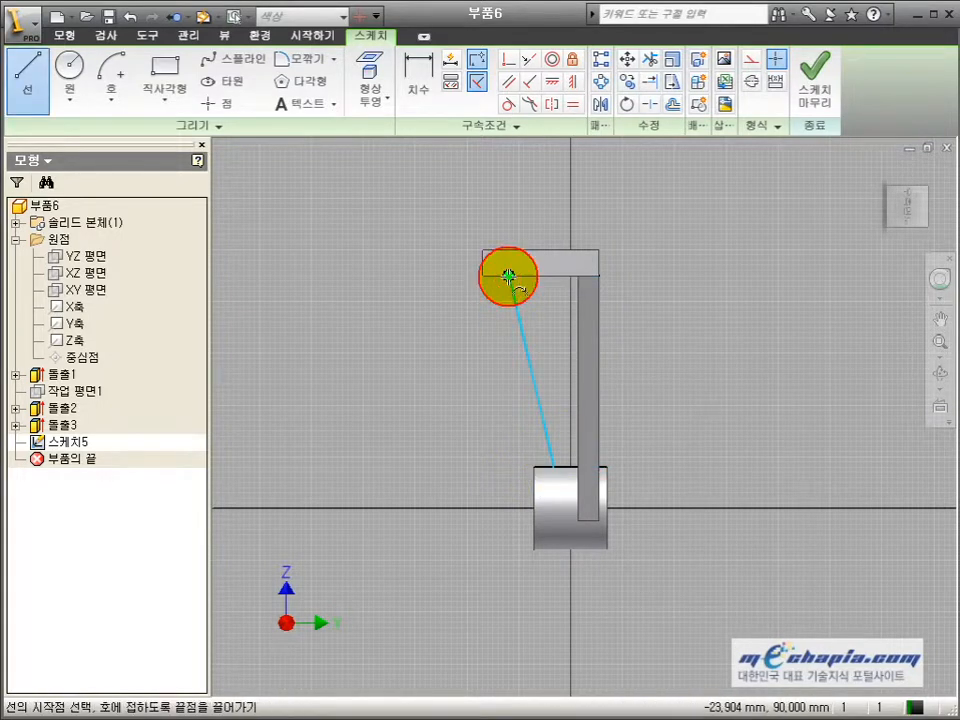
left_click(508, 276)
- Project the base's short outer end edge into the rib sketch
scroll(508, 276, "up", 3)
key("d")
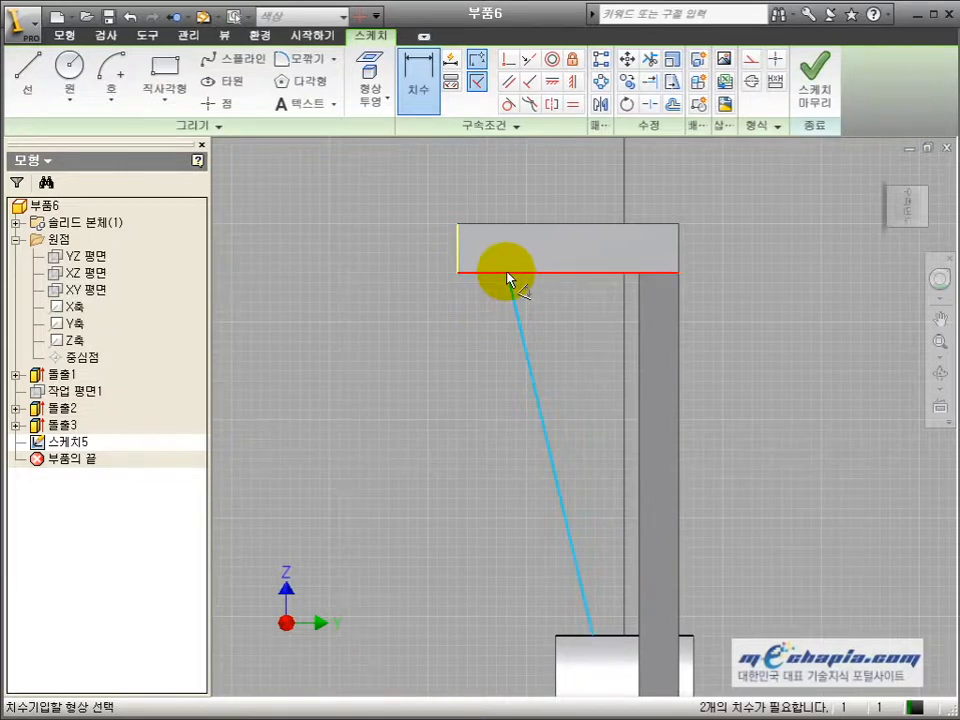
scroll(510, 279, "up", 3)
middle_click_drag(488, 311, 536, 348)
left_click(413, 110)
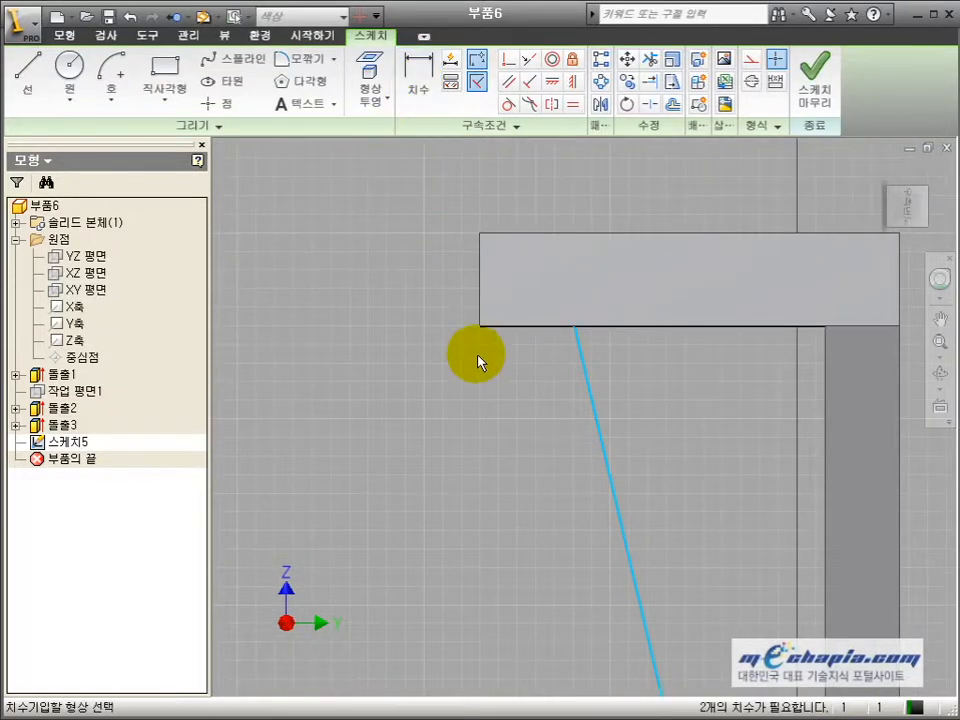
left_click(390, 100)
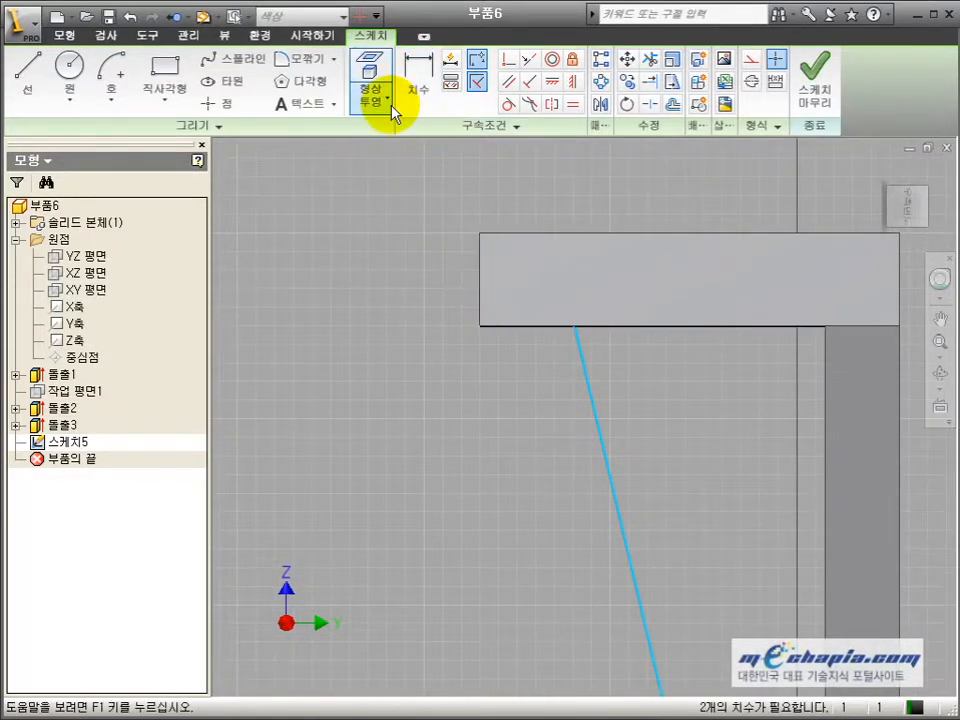
left_click(386, 75)
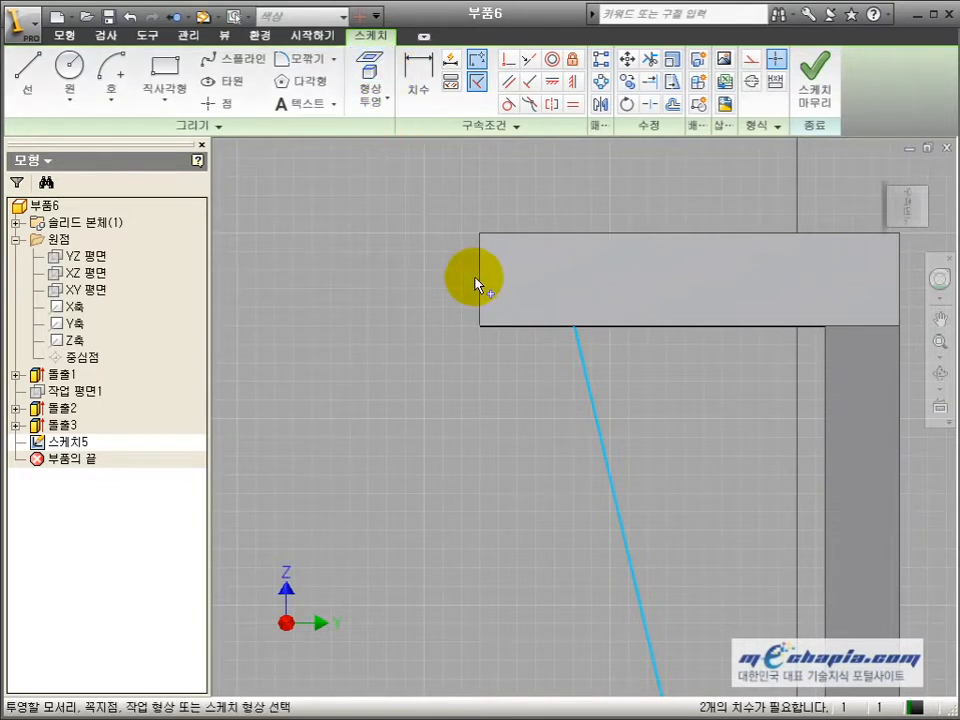
- Dimension the slanted line's base end 8 mm from the base's projected outer edge
left_click_drag(571, 333, 535, 332)
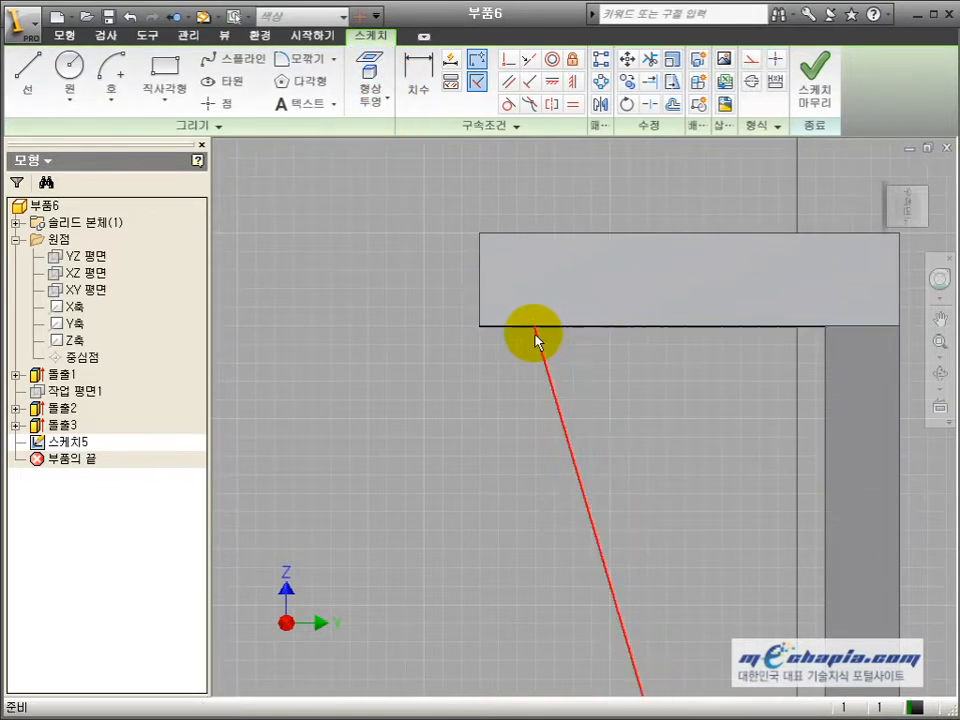
left_click(513, 358)
key("d")
left_click(481, 312)
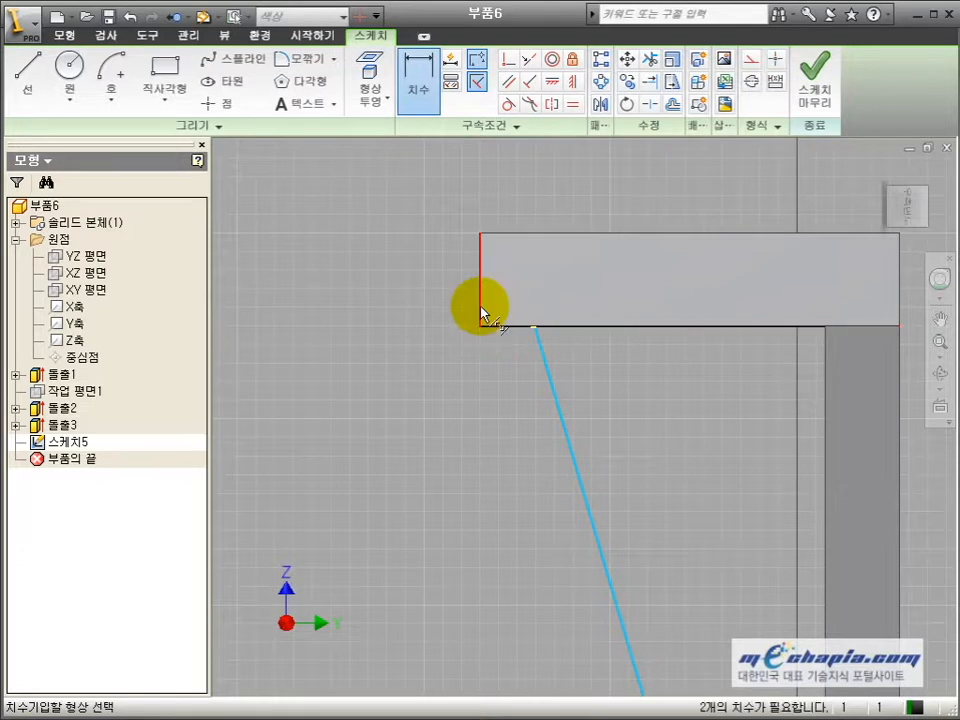
left_click(491, 357)
type("6")
key("Return")
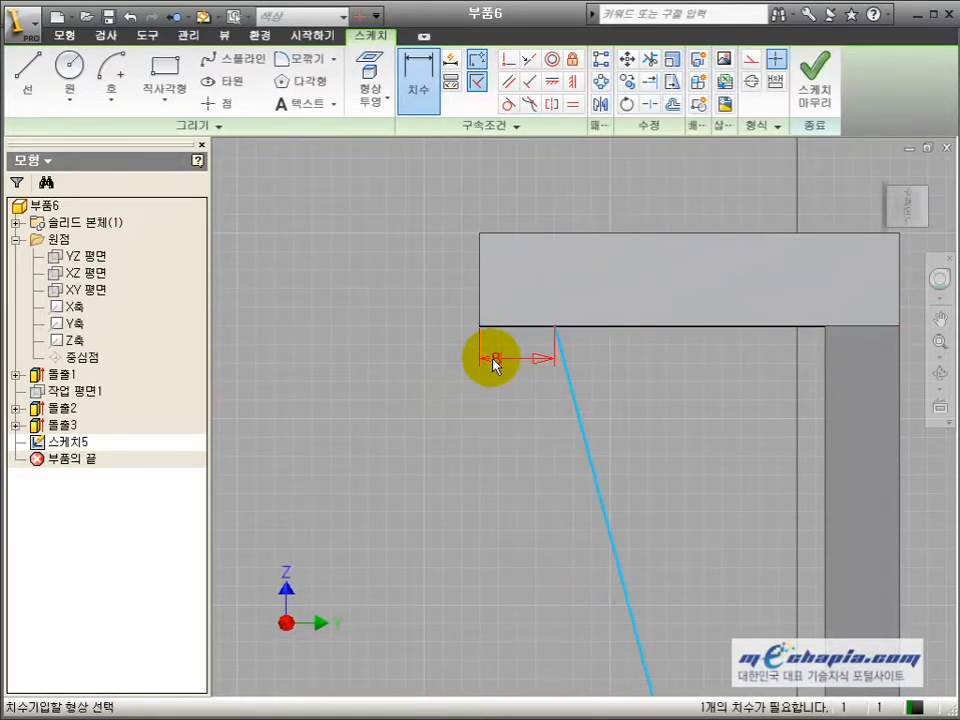
- Dimension the slanted line's cylinder end 4 mm from the bearing cylinder's end face
scroll(492, 360, "down", 5)
scroll(537, 487, "up", 3)
scroll(537, 487, "up", 2)
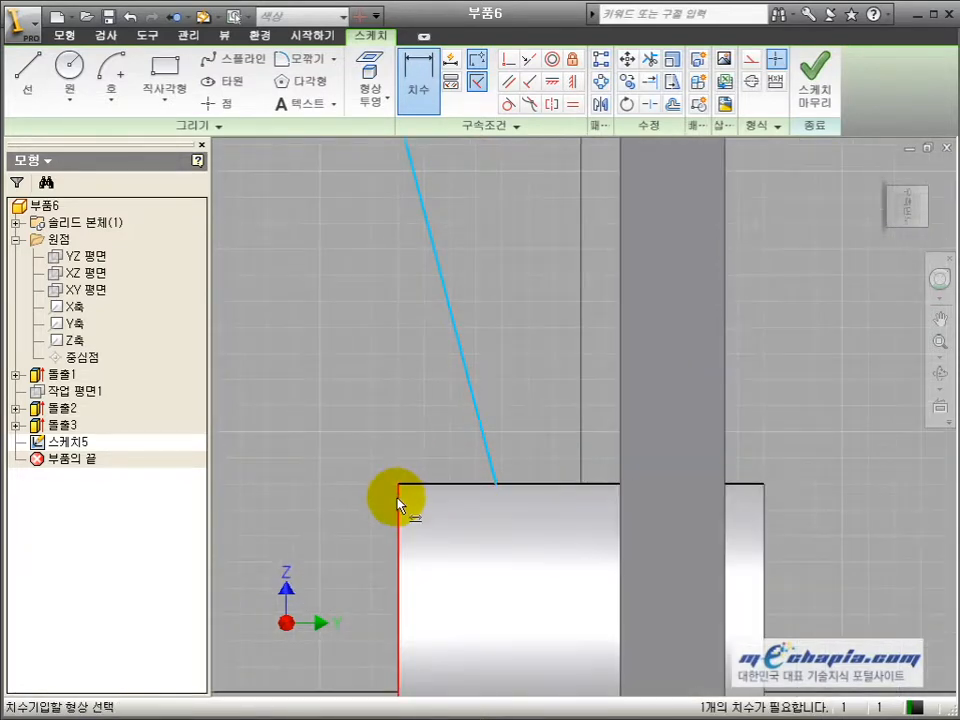
left_click(399, 503)
left_click(488, 460)
left_click(441, 437)
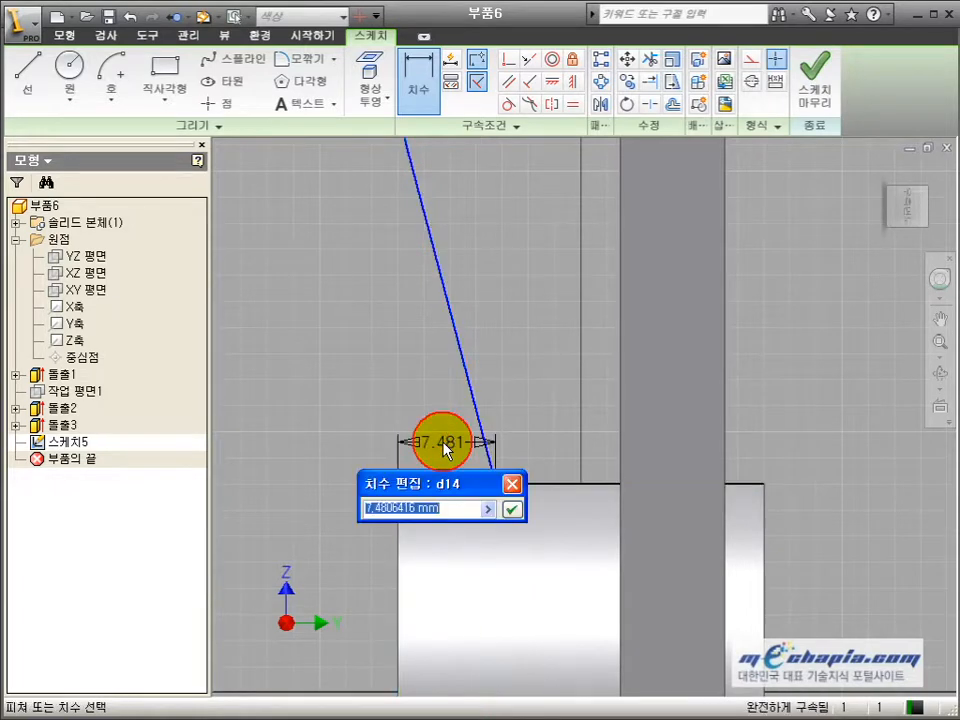
type("4")
key("Return")
scroll(446, 470, "down", 3)
key("Escape")
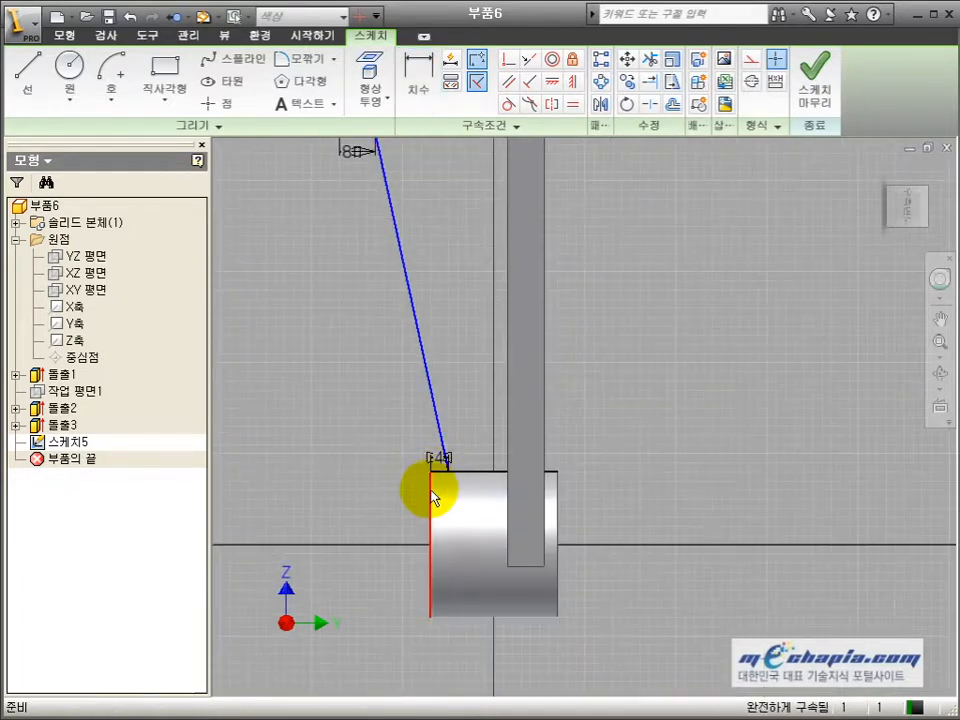
- Convert the projected base and cylinder edges to construction lines and finish the rib sketch
middle_click_drag(455, 252, 522, 552)
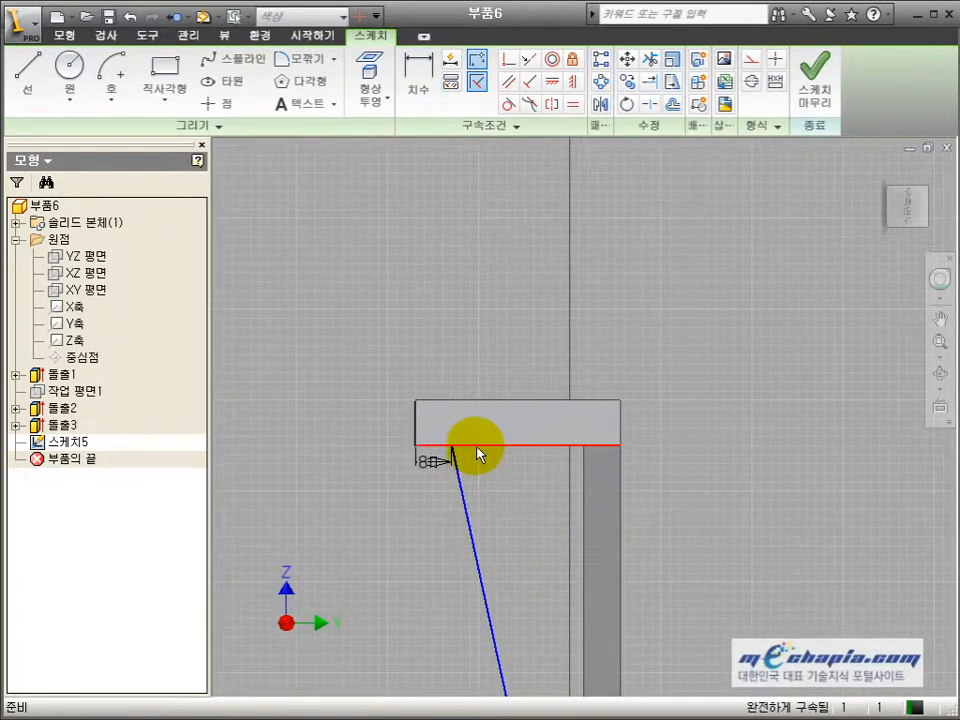
left_click(418, 423)
left_click(448, 426)
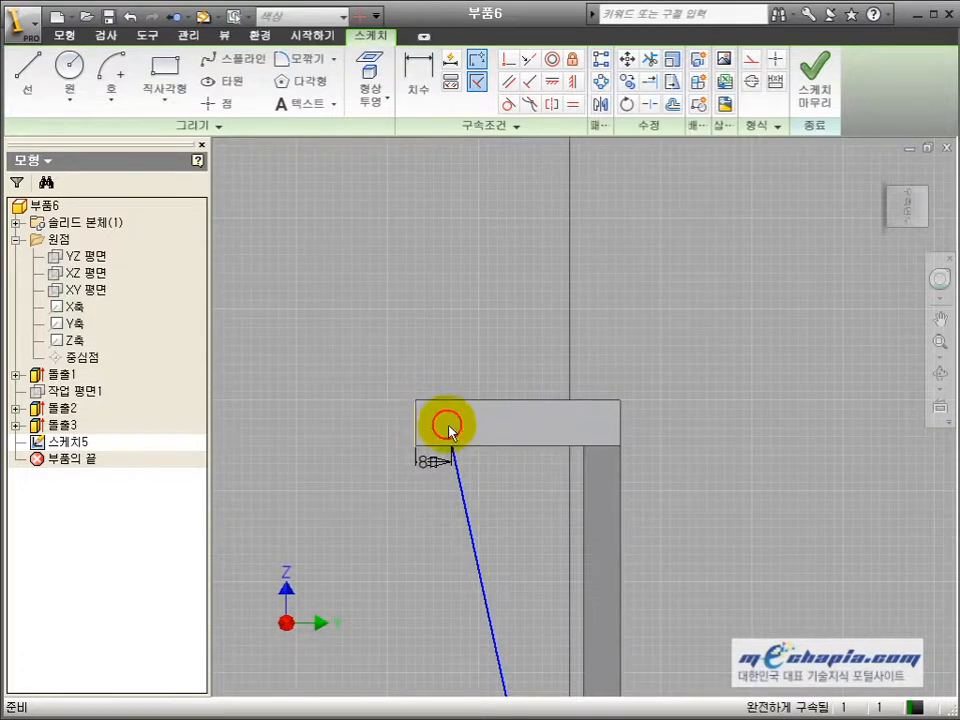
left_click(750, 66)
scroll(688, 270, "up", 3)
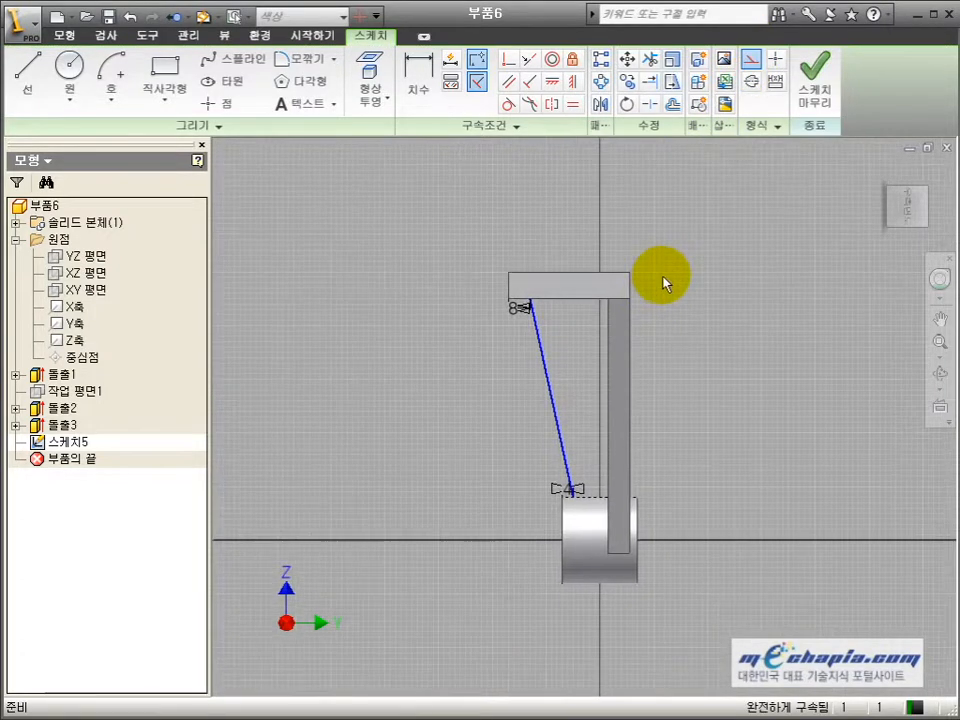
scroll(664, 279, "down", 3)
left_click(810, 78)
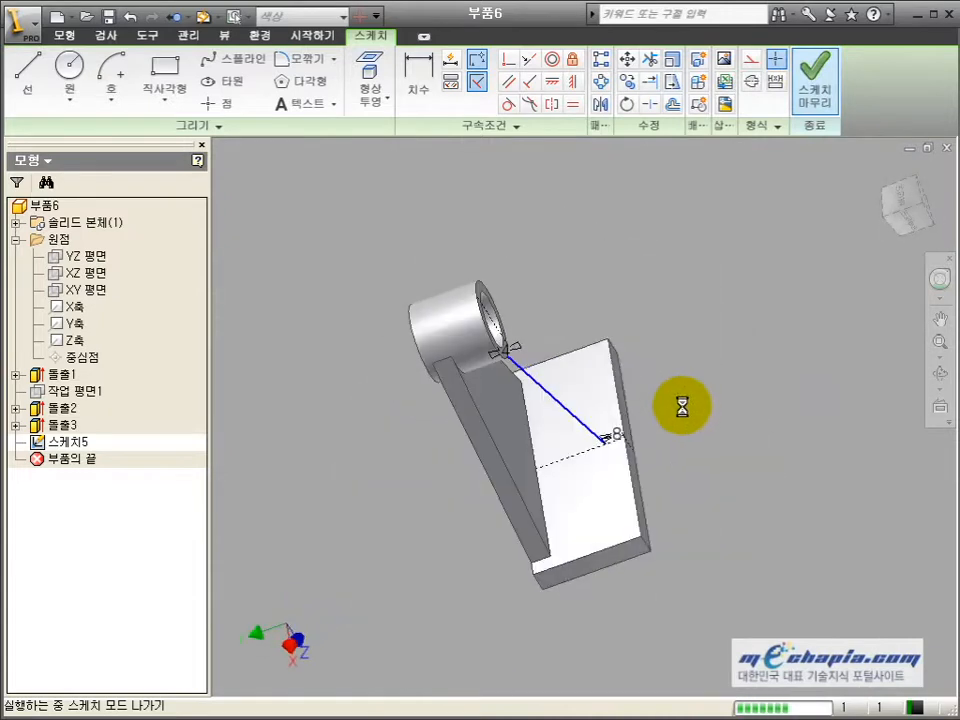
- Start a Rib feature from the slanted line, filling towards the tapered support plate
left_click(940, 373)
mouse_move(561, 407)
left_mouse_down()
mouse_move(523, 302)
mouse_move(379, 416)
left_mouse_up()
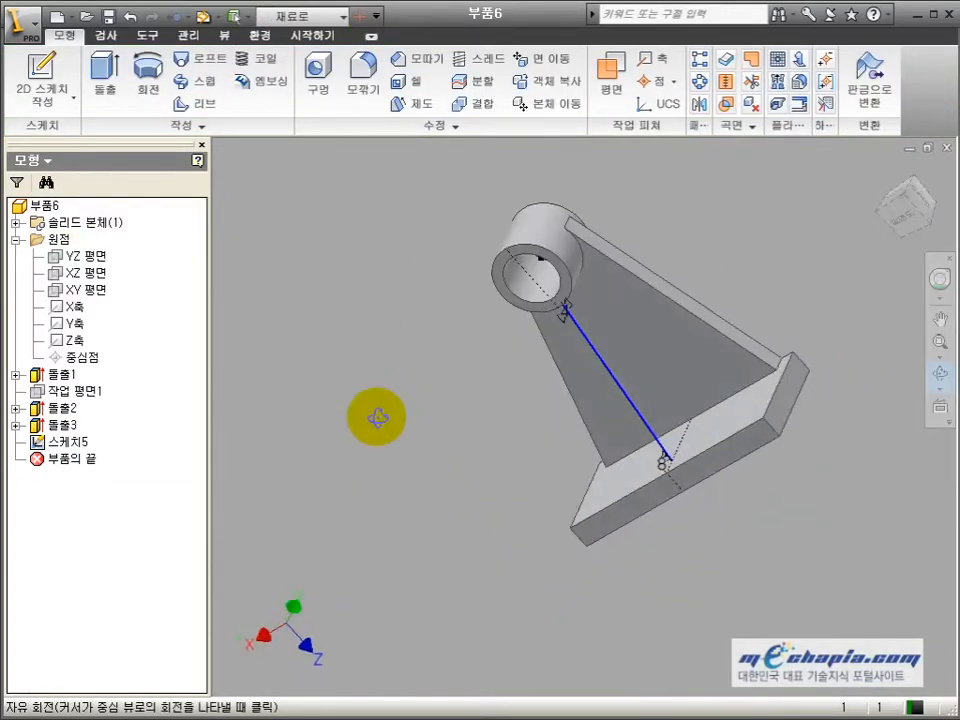
left_click(499, 407)
key("Escape")
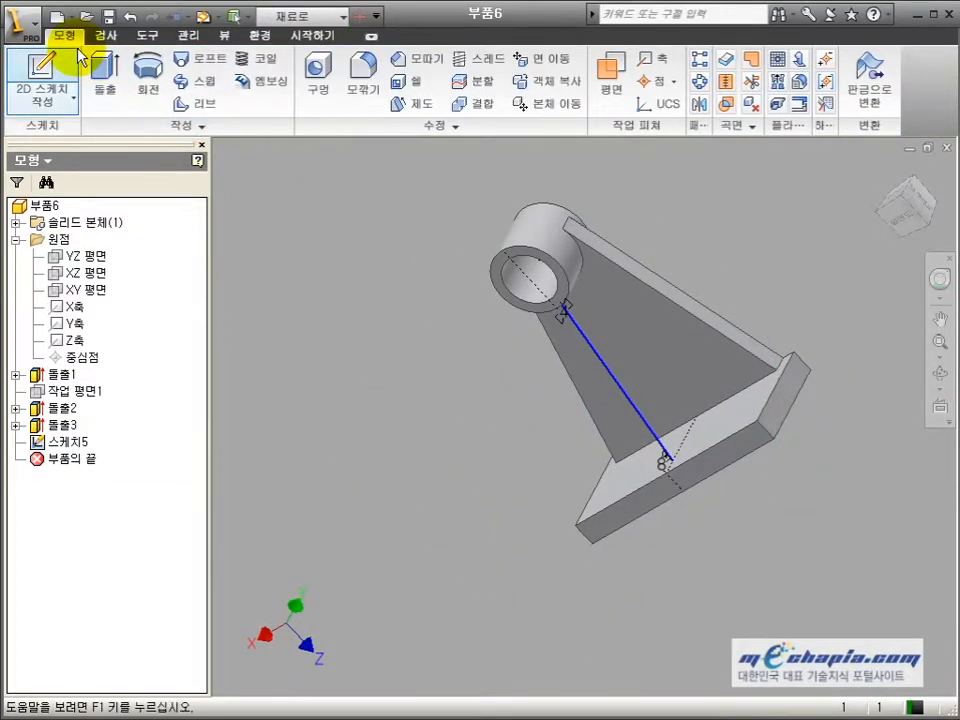
left_click(193, 105)
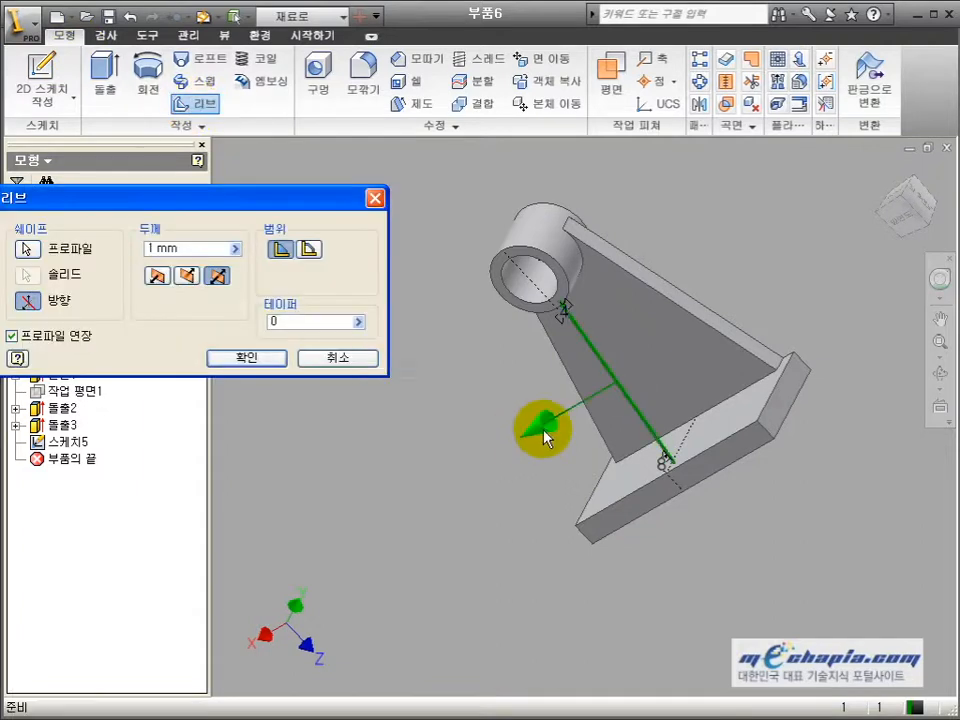
left_click(656, 276)
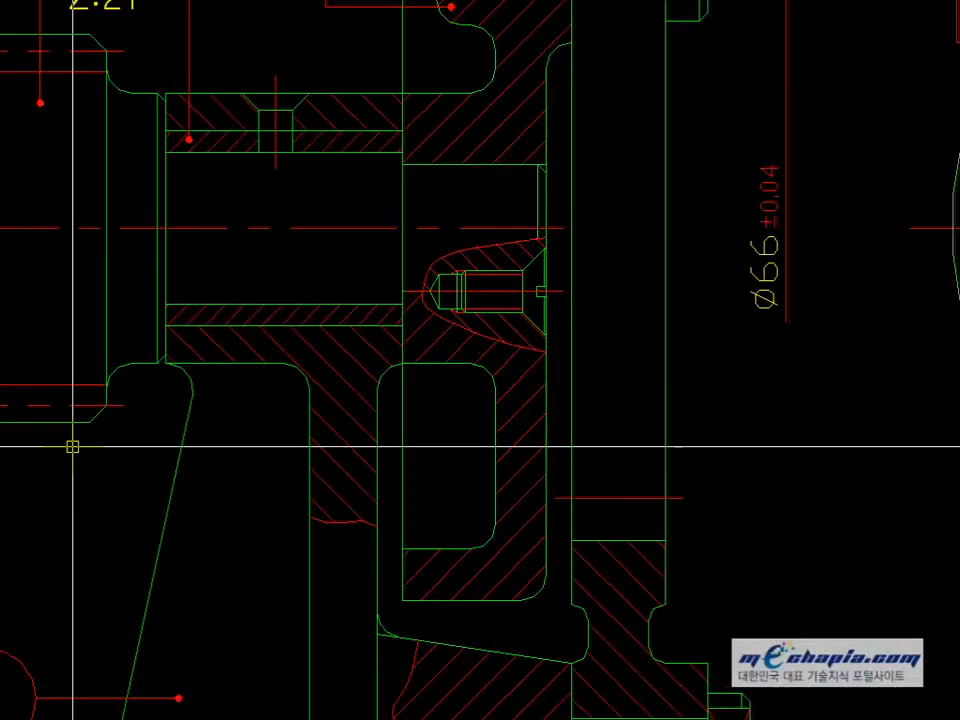
- Measure the rib's width in the AutoCAD drawing's front view, and complete the Rib feature in Inventor with a thickness of 8 mm
middle_click_drag(530, 634, 493, 521)
scroll(493, 521, "up", 4)
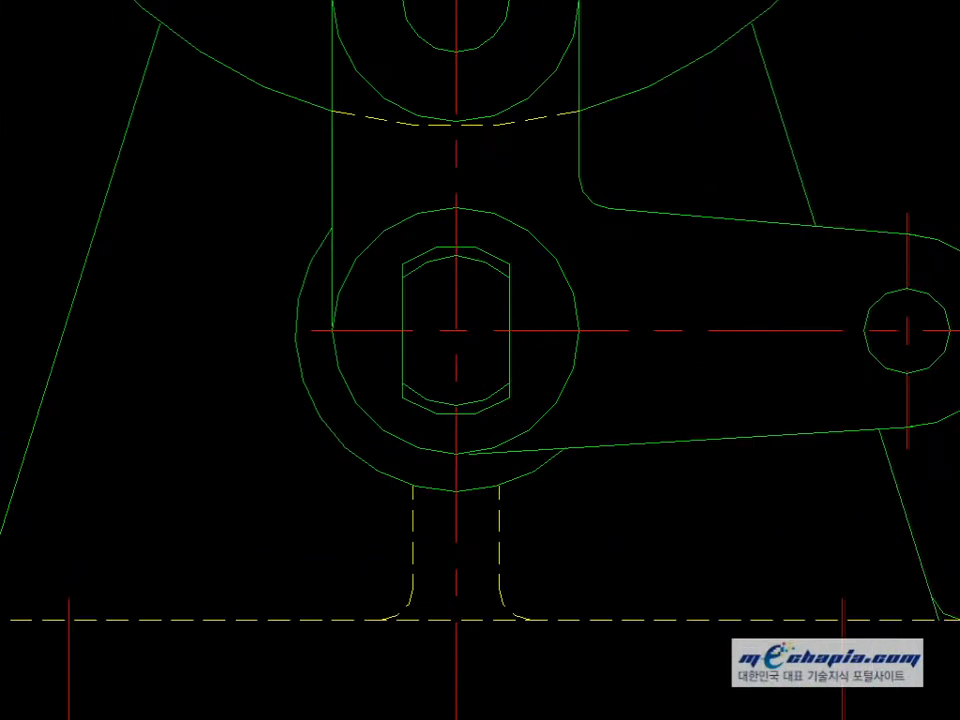
right_click(415, 490)
left_click(414, 488)
left_click(497, 491)
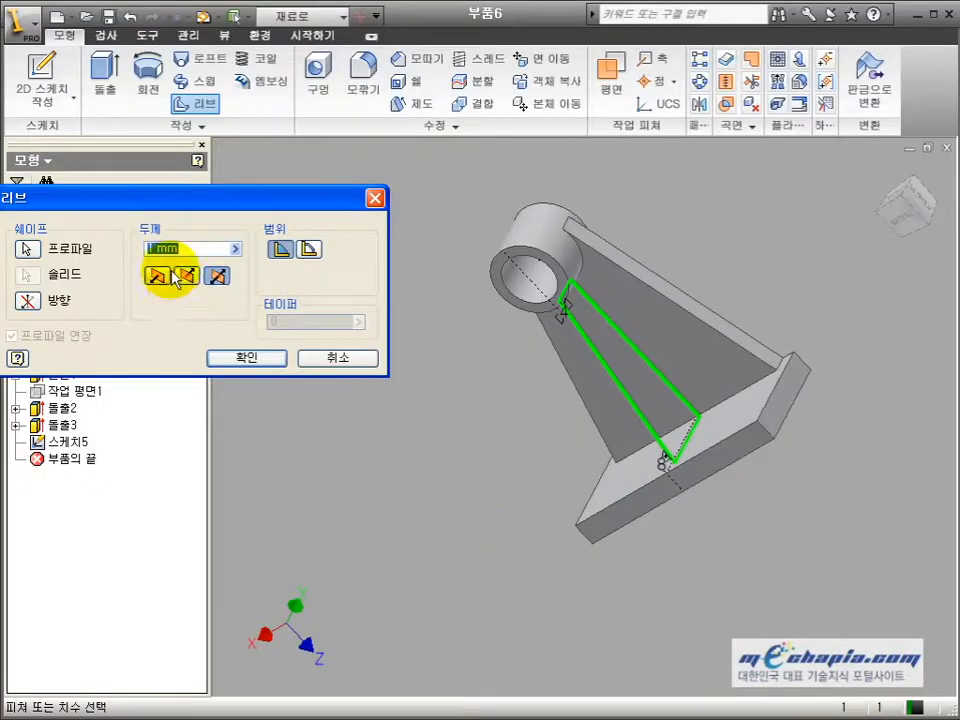
type("8")
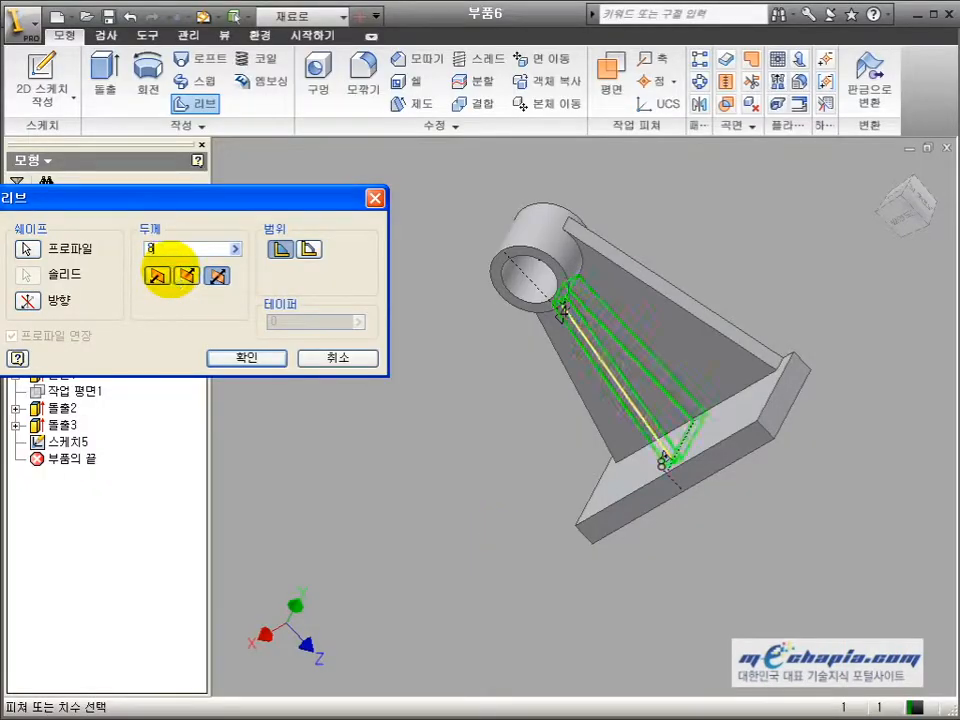
left_click(247, 357)
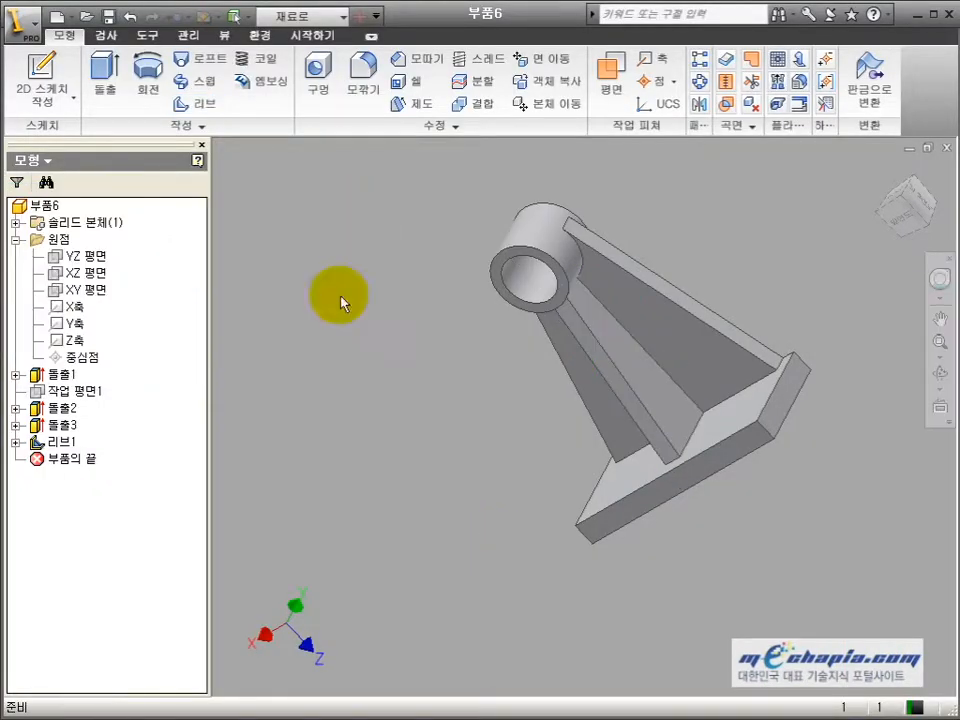
- Examine the finished rib from another side and compare the remaining body features with the AutoCAD assembly drawing
left_click(939, 373)
left_click_drag(600, 340, 556, 440)
key("Escape")
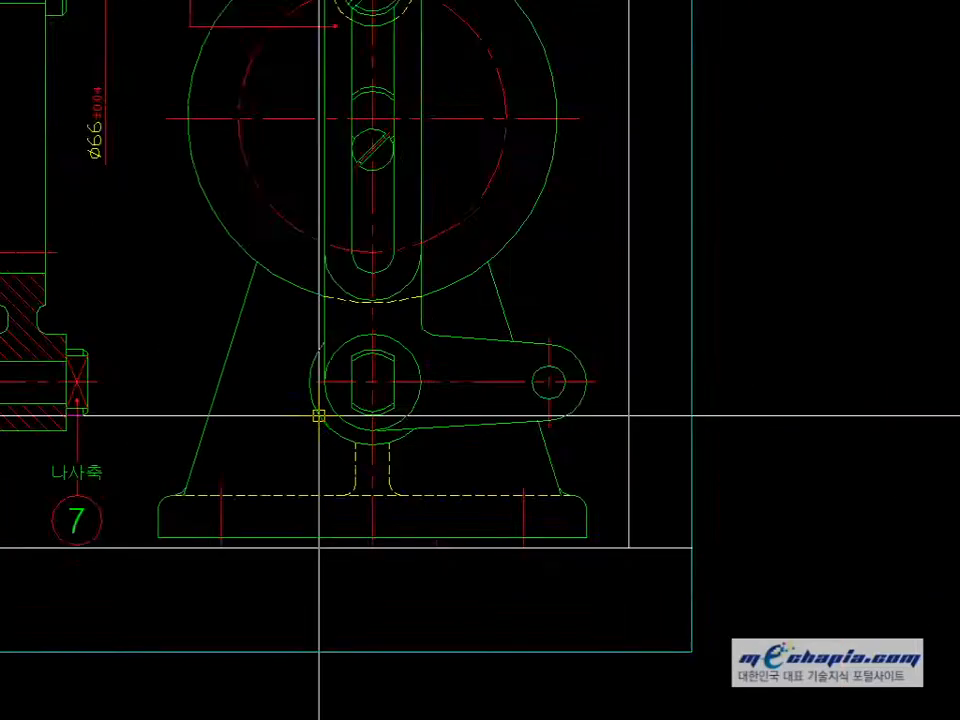
scroll(318, 415, "down", 5)
scroll(279, 392, "up", 5)
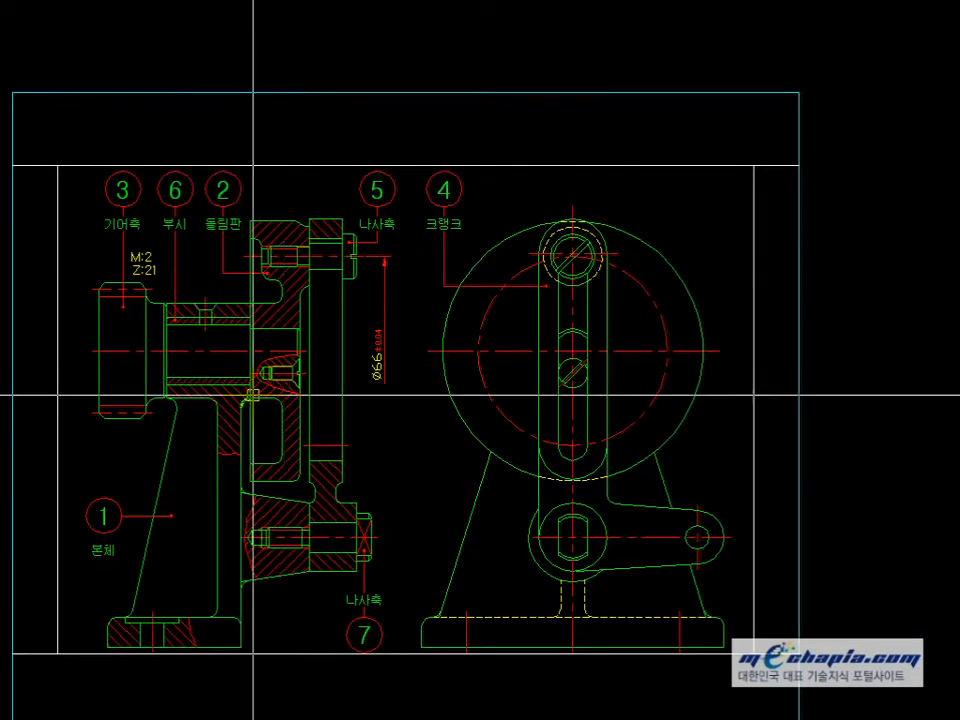
scroll(270, 391, "up", 1)
mouse_move(254, 391)
middle_mouse_down()
mouse_move(285, 396)
mouse_move(345, 276)
mouse_move(310, 286)
middle_mouse_up()
key("alt+Tab")
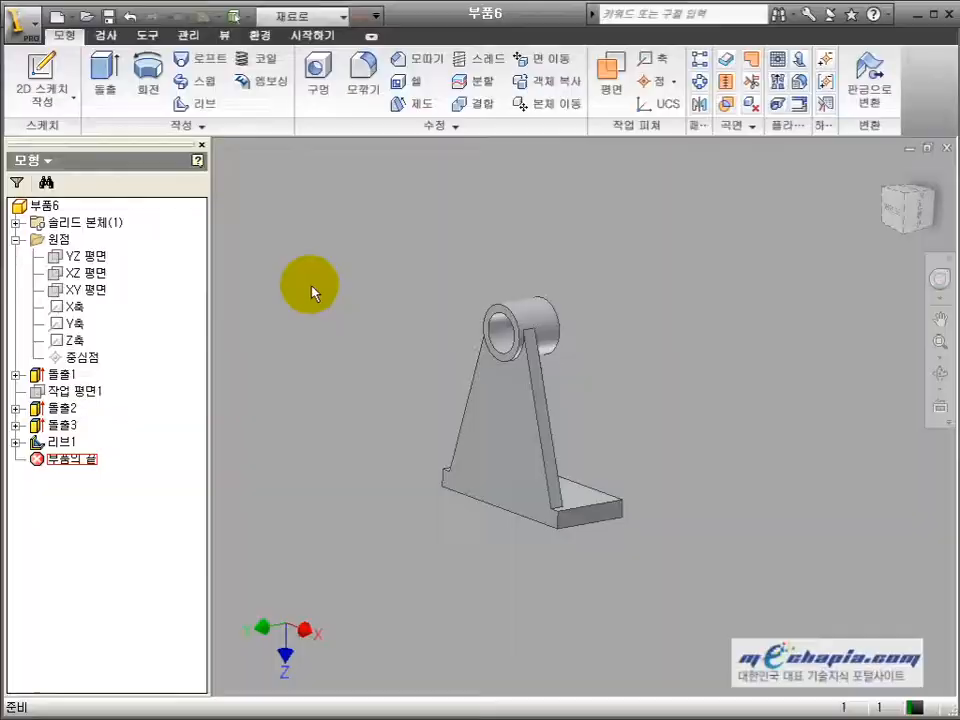
- Start a sketch on the base's upper face and draw a line across the rib, parallel to the base's long edge
left_click(940, 374)
left_click_drag(636, 474, 494, 508)
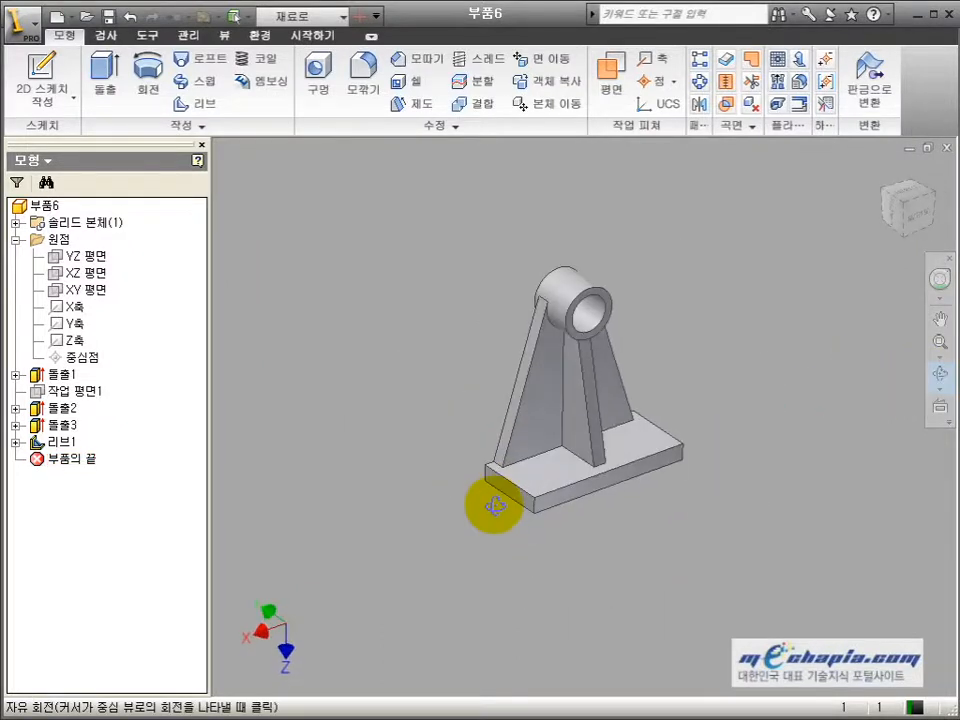
key("Escape")
left_click(554, 462)
key("s")
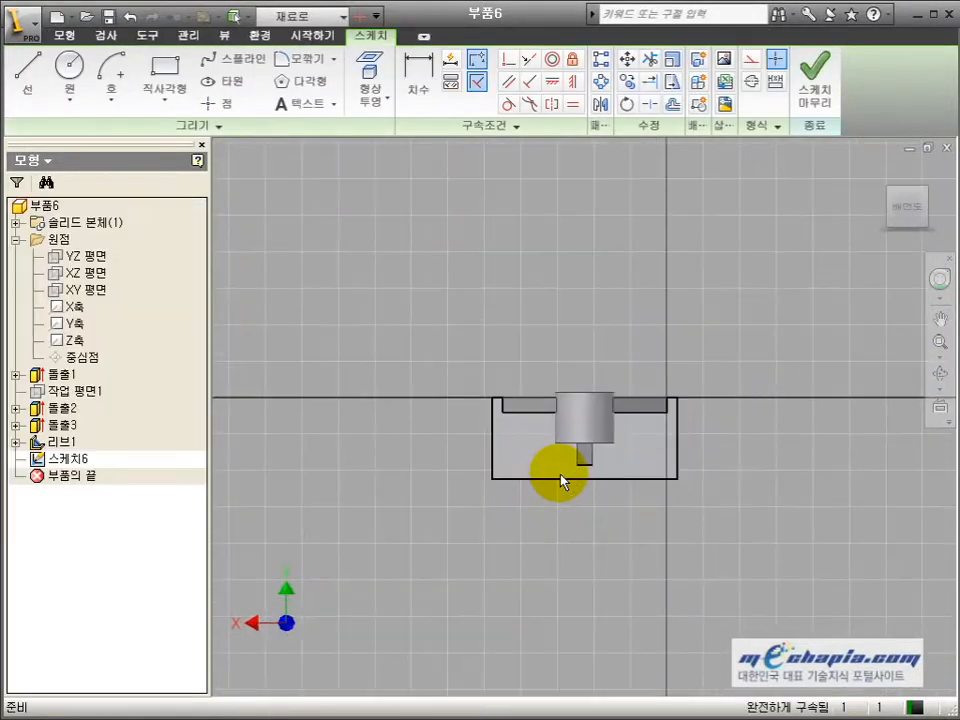
key("l")
left_click(526, 455)
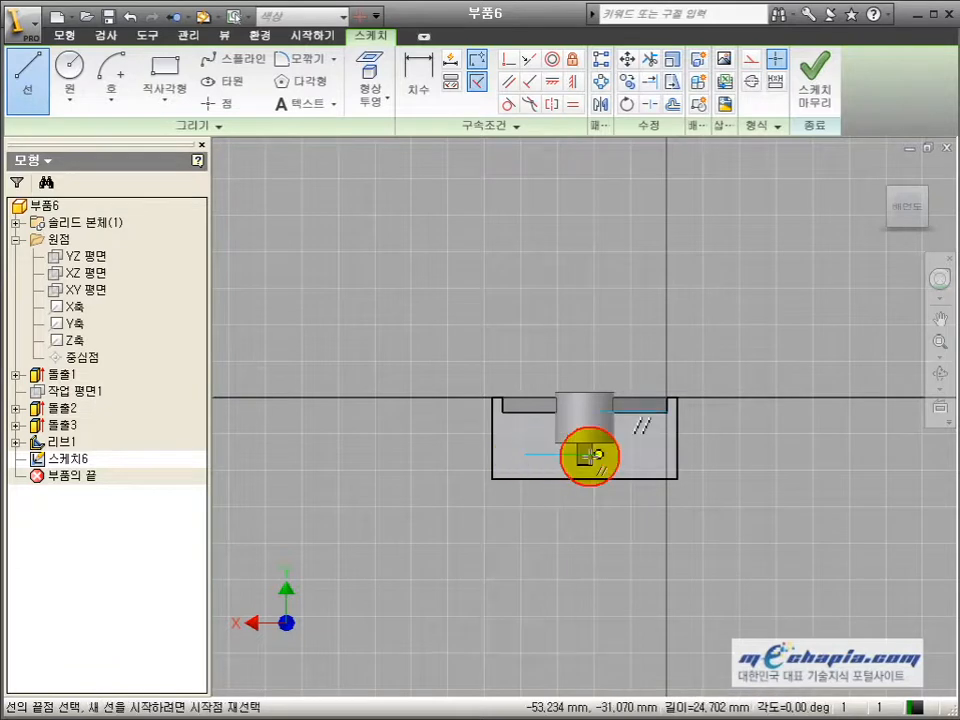
left_click(640, 456)
key("Escape")
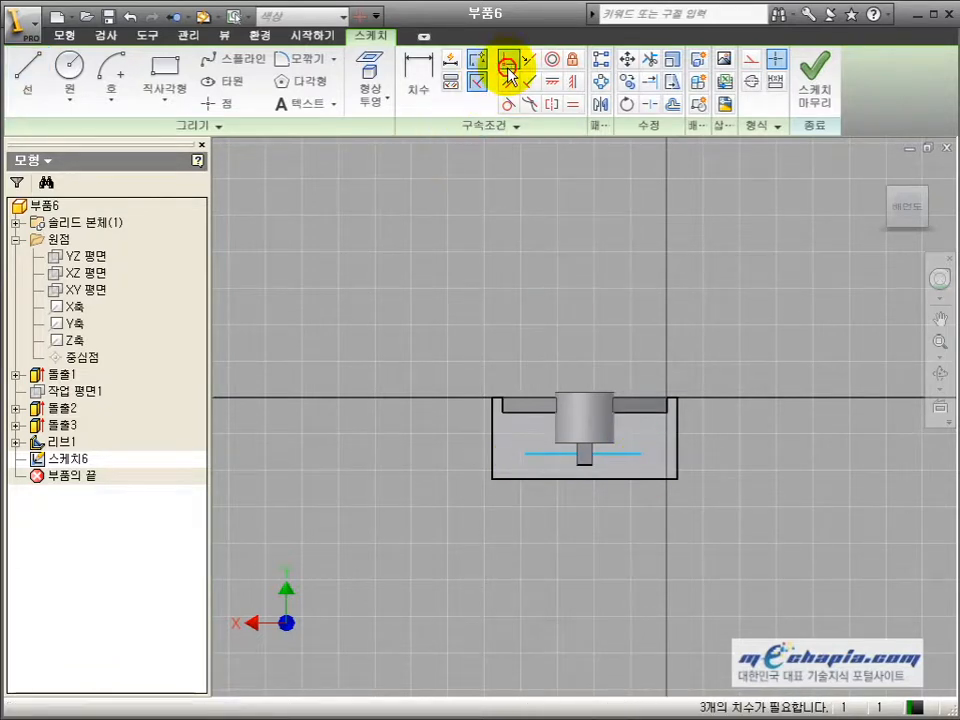
- Align the line's midpoint vertically with the midpoint of the base's long outer edge and stretch the line to about 83 mm
scroll(583, 454, "up", 3)
left_click(572, 82)
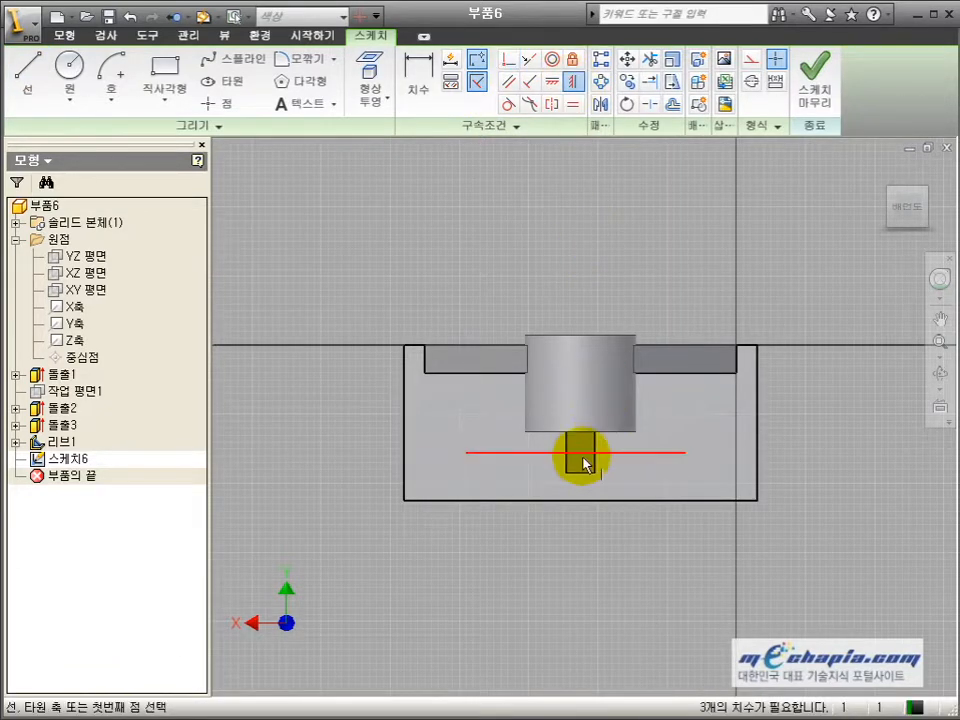
left_click(577, 455)
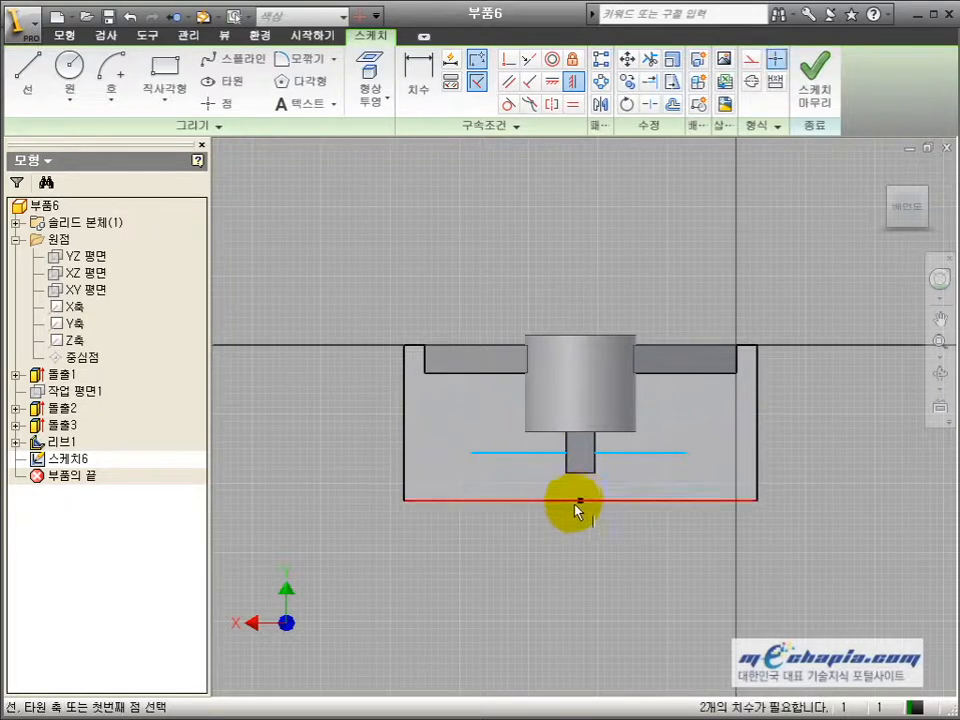
left_click_drag(472, 455, 424, 455)
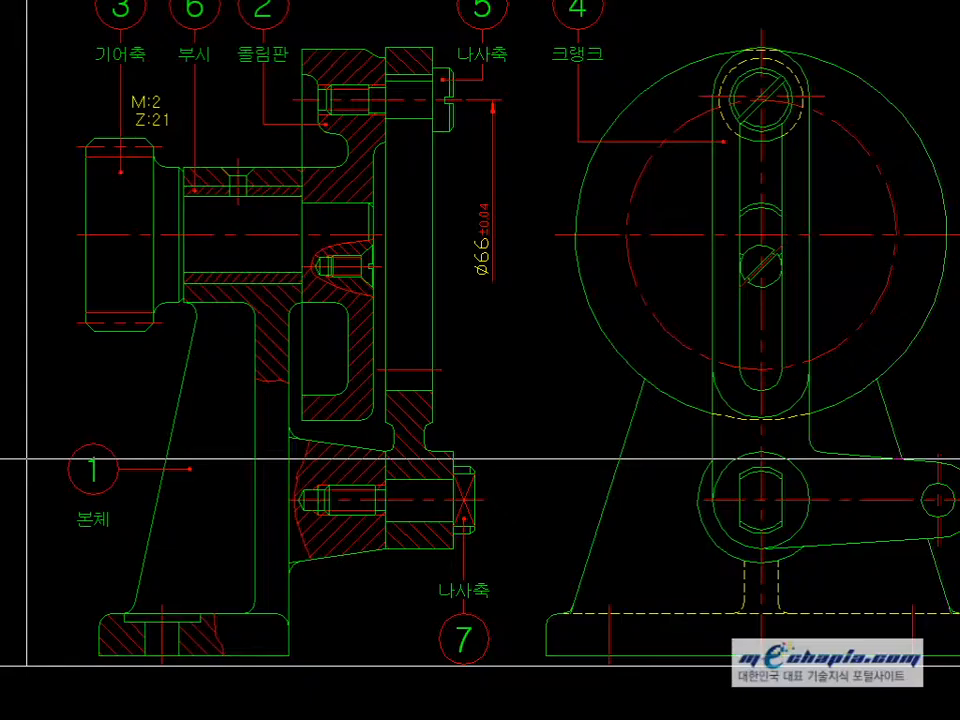
- Measure the spacing between the two base hole centerlines in the AutoCAD drawing's front view
middle_click_drag(104, 497, 5, 393)
middle_click_drag(420, 459, 214, 433)
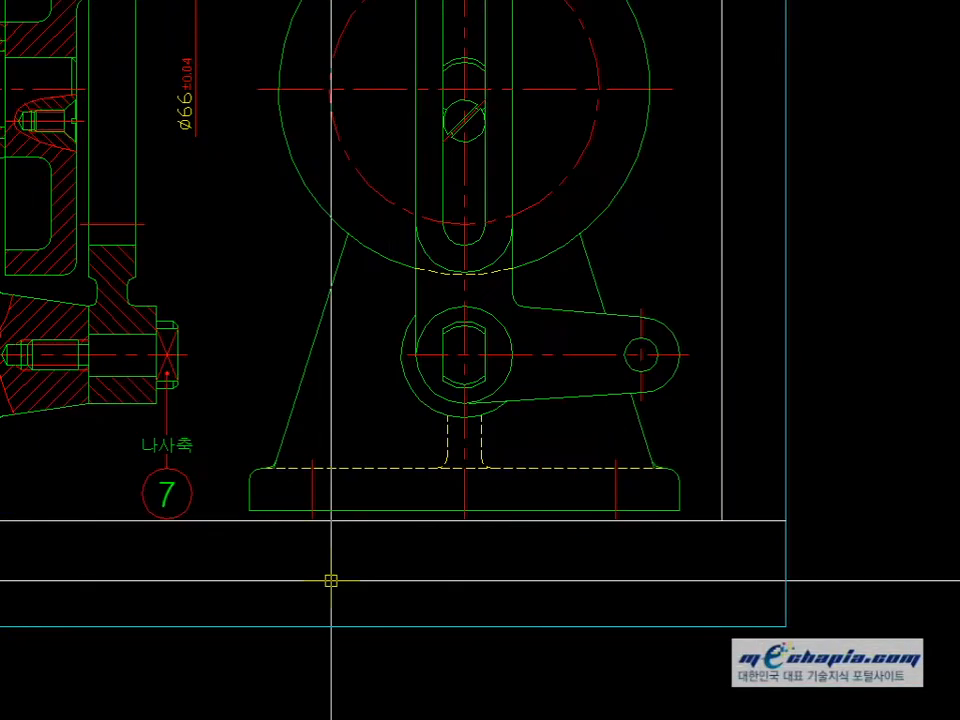
left_click(311, 521)
left_click(611, 521)
left_click(615, 553)
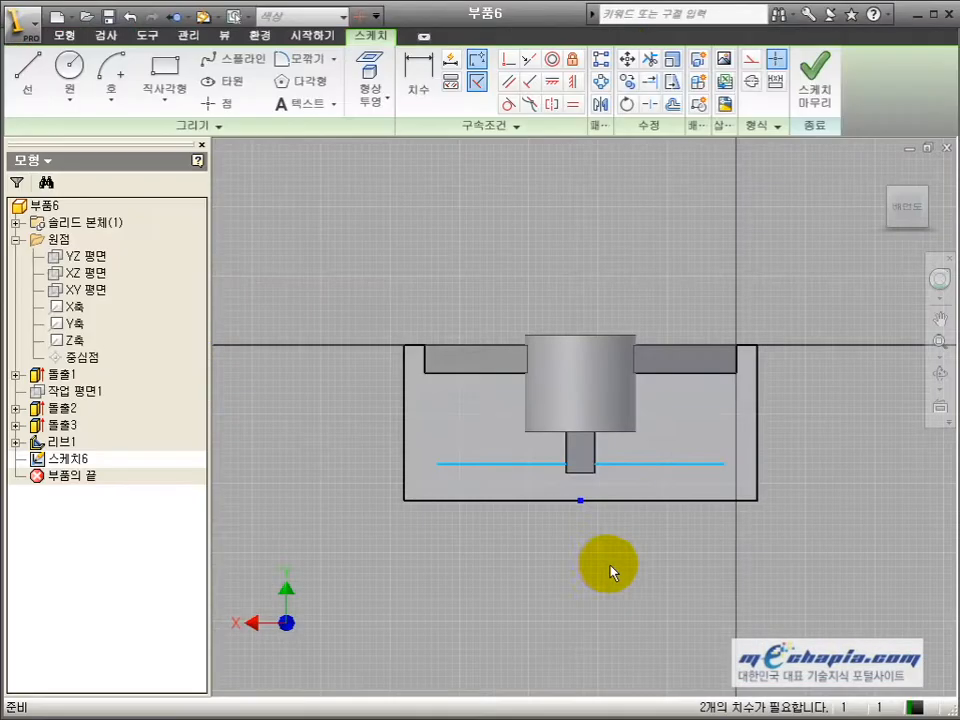
- Dimension the hole-center line's length as 72 mm in the Inventor sketch
key("d")
left_click(540, 464)
left_click(536, 552)
type("72")
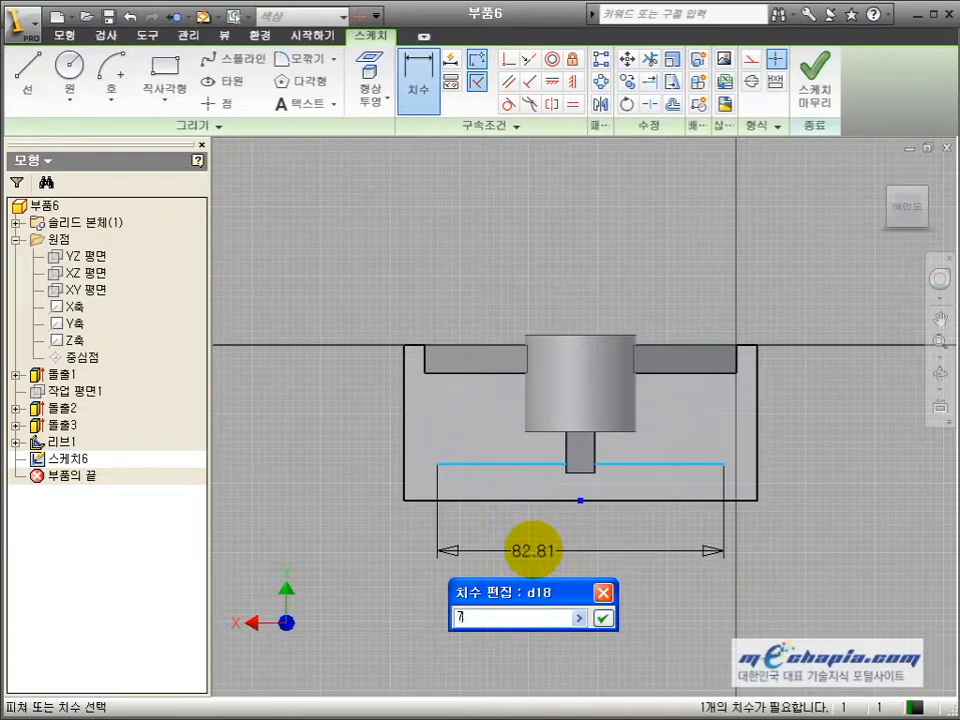
key("Return")
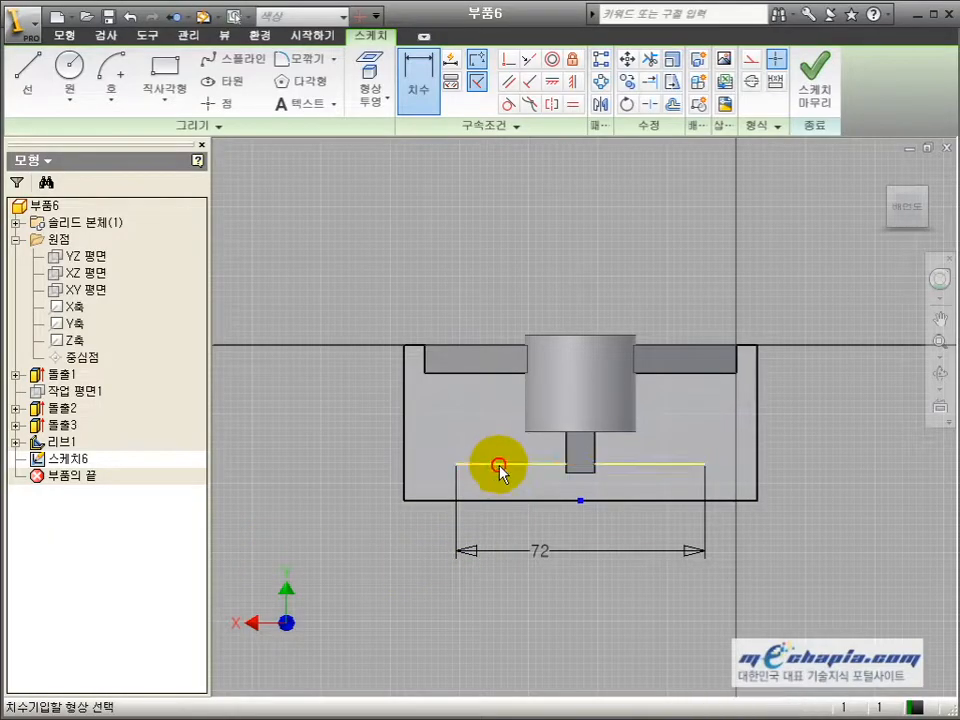
- Dimension the hole-center line 15 mm from the base's long outer edge
left_click(499, 466)
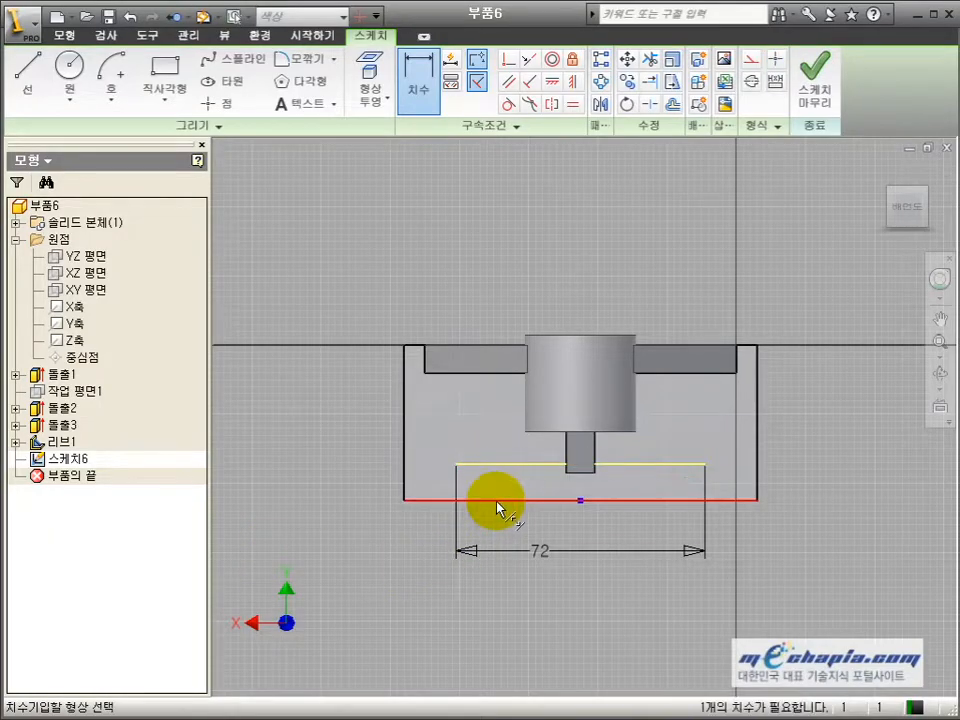
left_click(499, 500)
left_click(364, 480)
type("15")
key("Return")
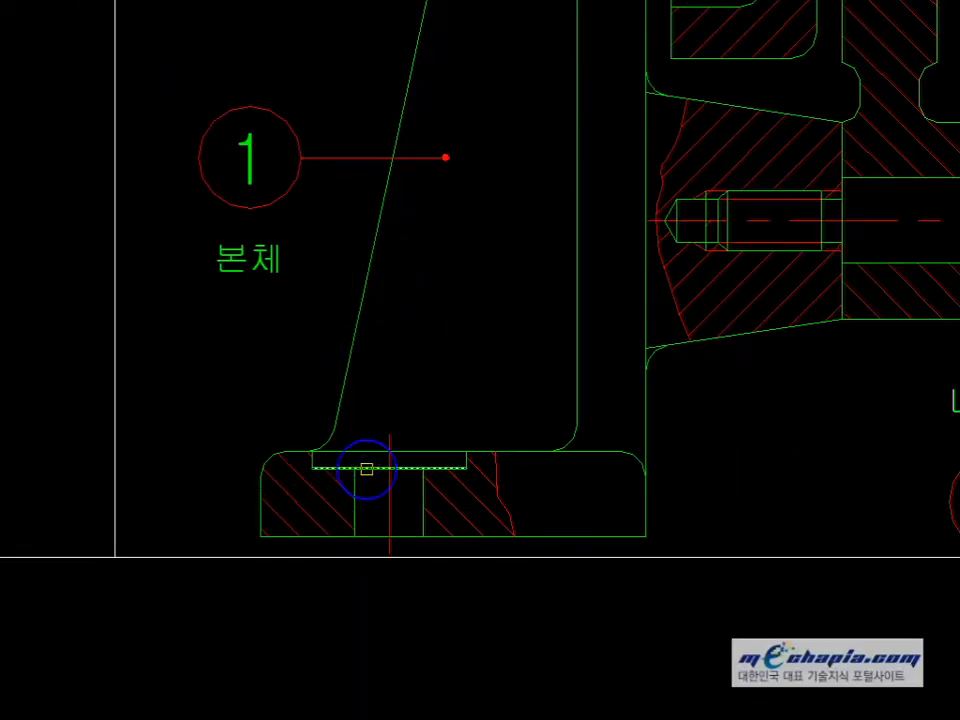
- Measure the base hole's diameter and its counterbore in the section view of the AutoCAD drawing
left_click(366, 468)
key("Escape")
right_click(356, 530)
left_click(355, 535)
left_click(422, 537)
left_click(427, 584)
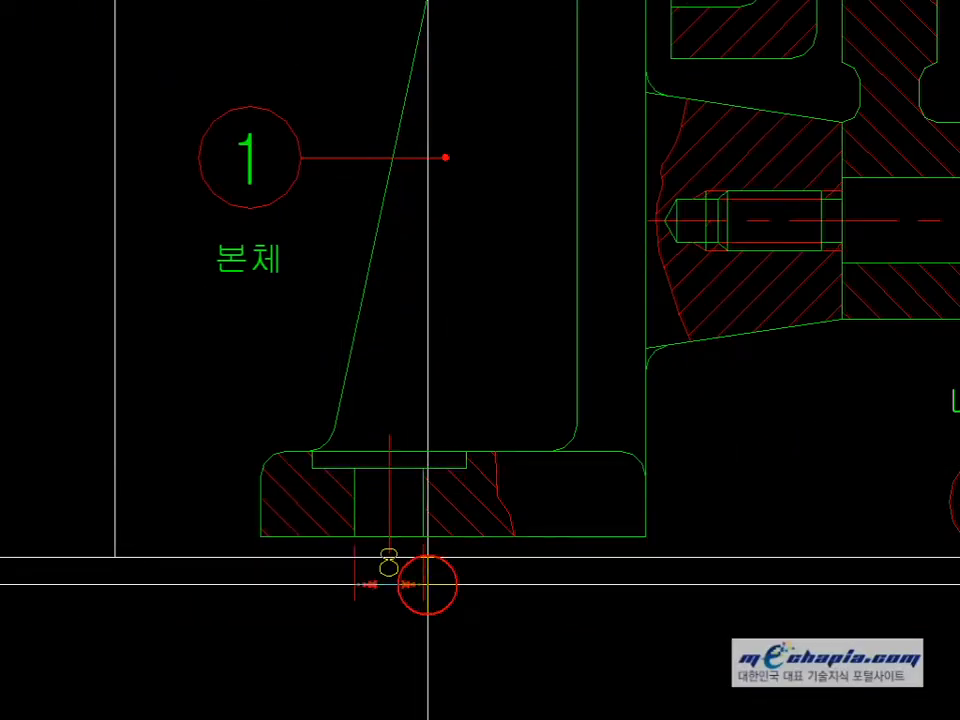
scroll(478, 452, "up", 4)
left_click(448, 477)
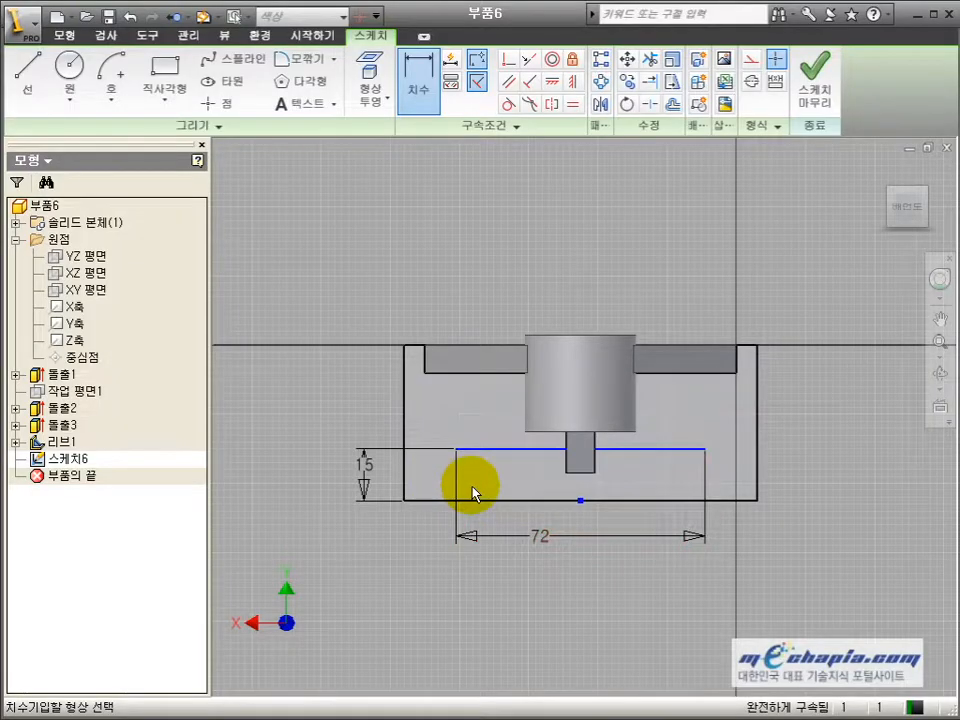
- Create counterbored through-all holes at both line ends in Inventor, with 8 mm hole diameter, 18 mm counterbore diameter and 2 mm counterbore depth
key("h")
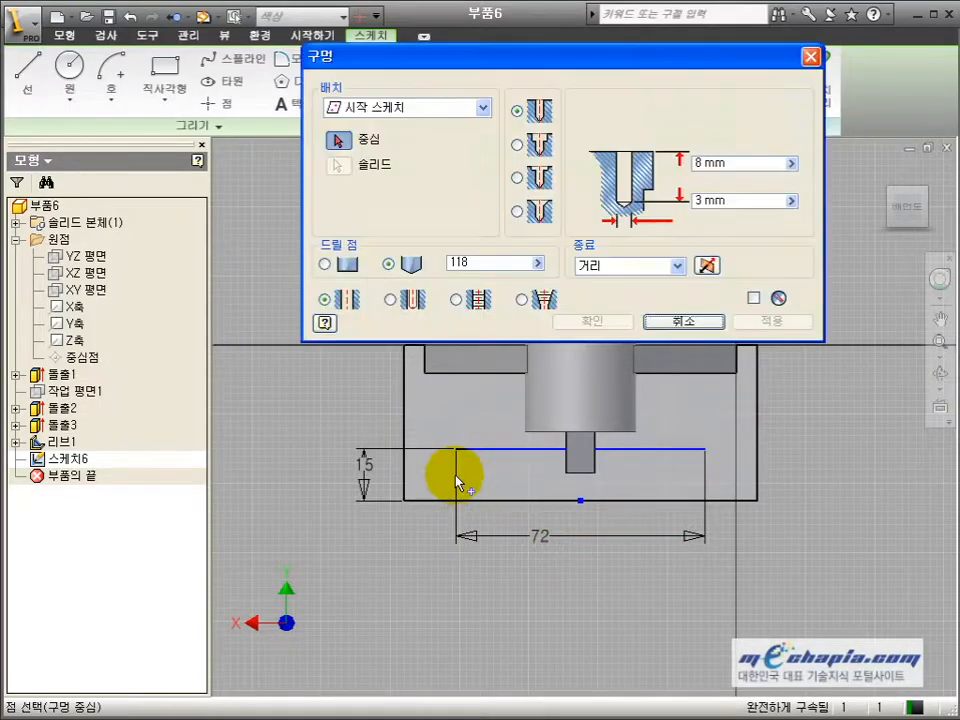
left_click(456, 450)
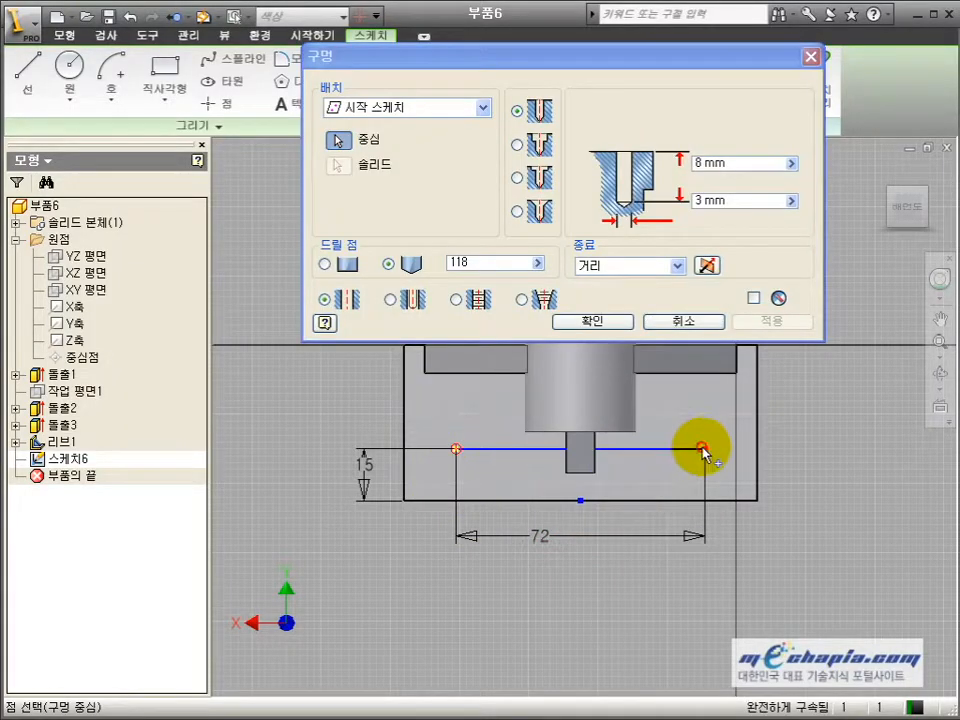
left_click(517, 145)
left_click(612, 265)
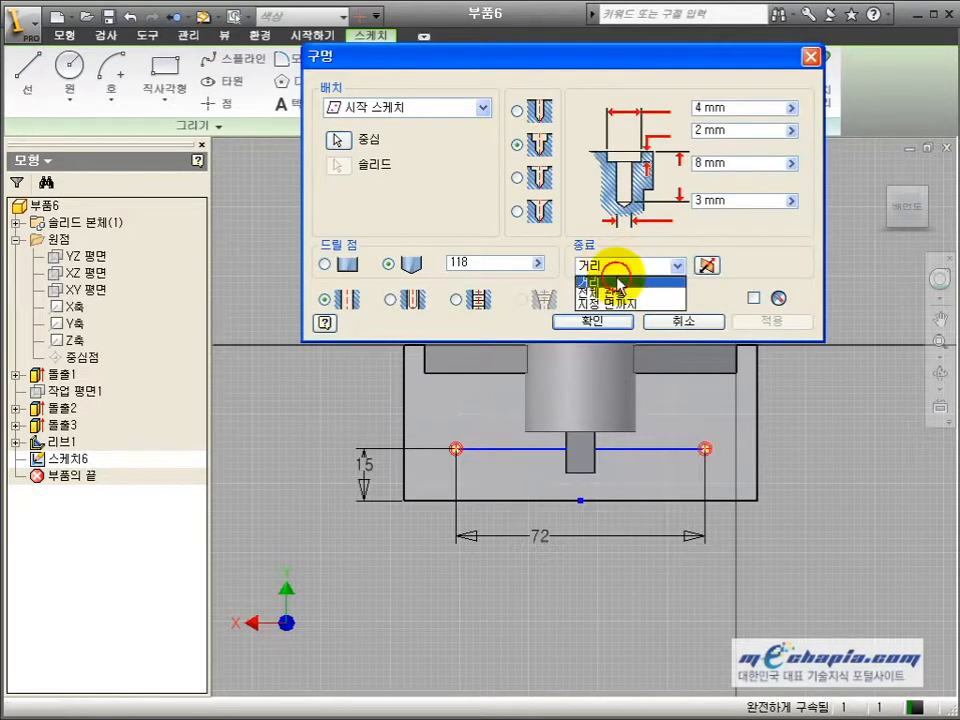
left_click(617, 289)
left_click(735, 106)
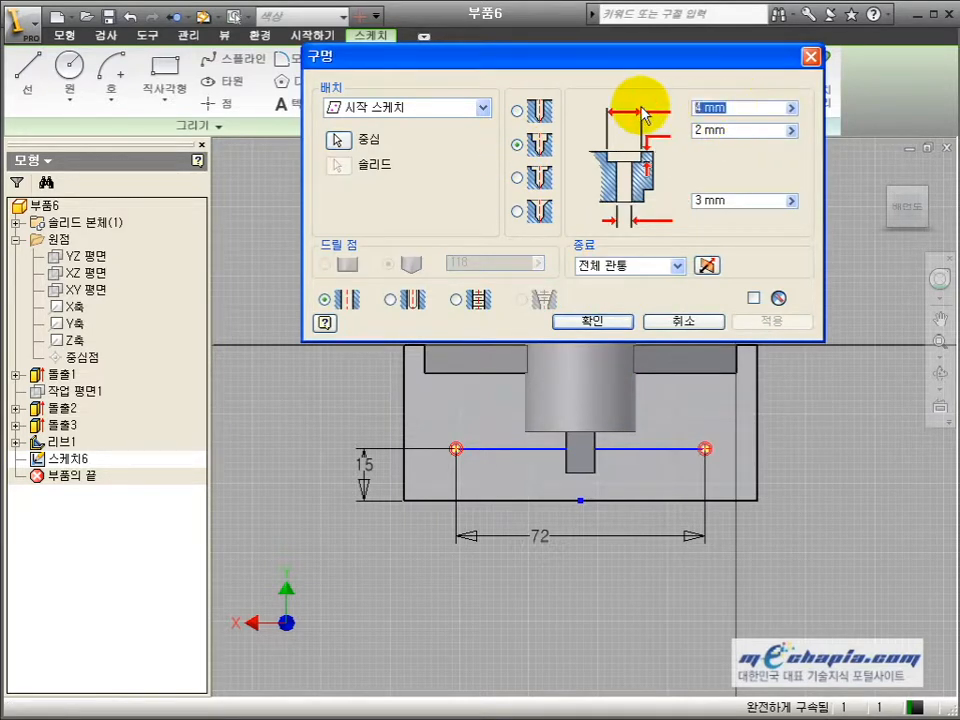
left_click(688, 200)
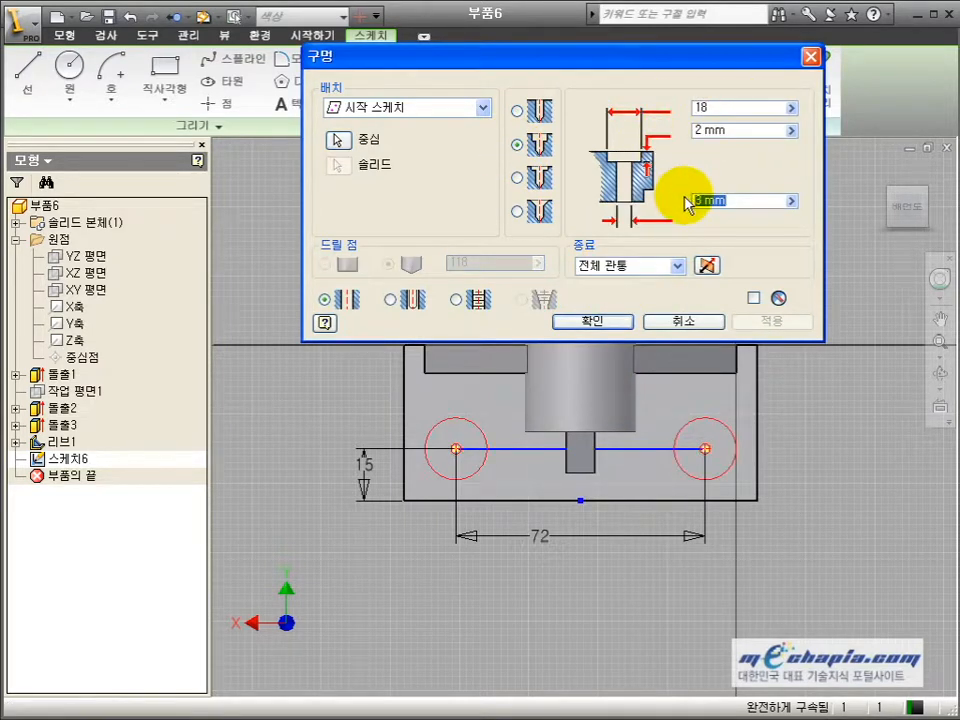
left_click(618, 322)
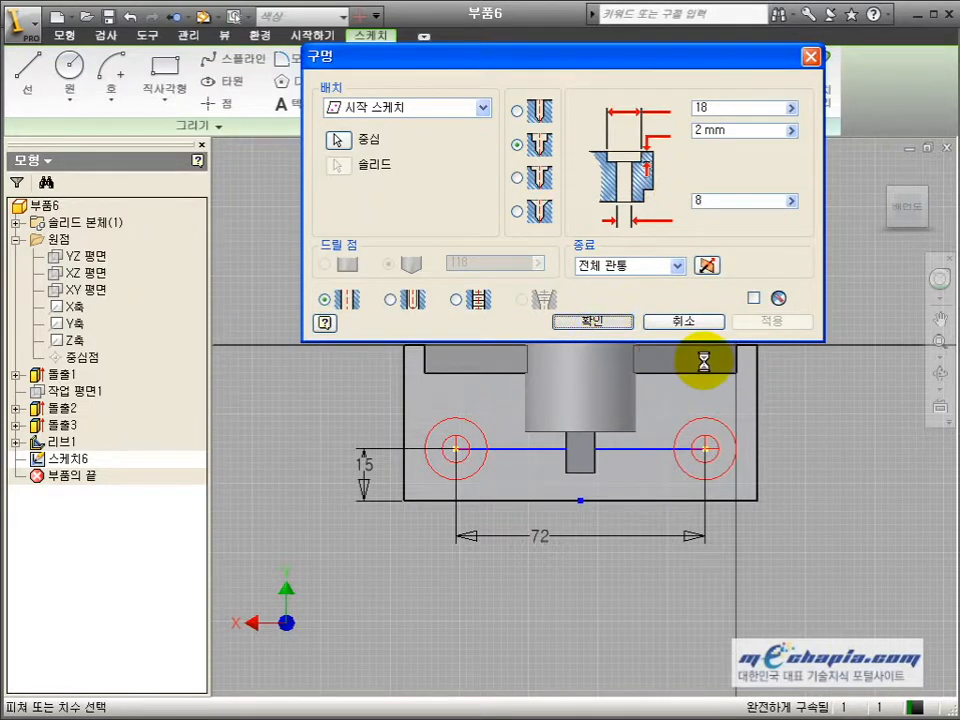
- Start a sketch on the YZ plane and project the outer vertical edge of the tapered support plate
left_click(939, 374)
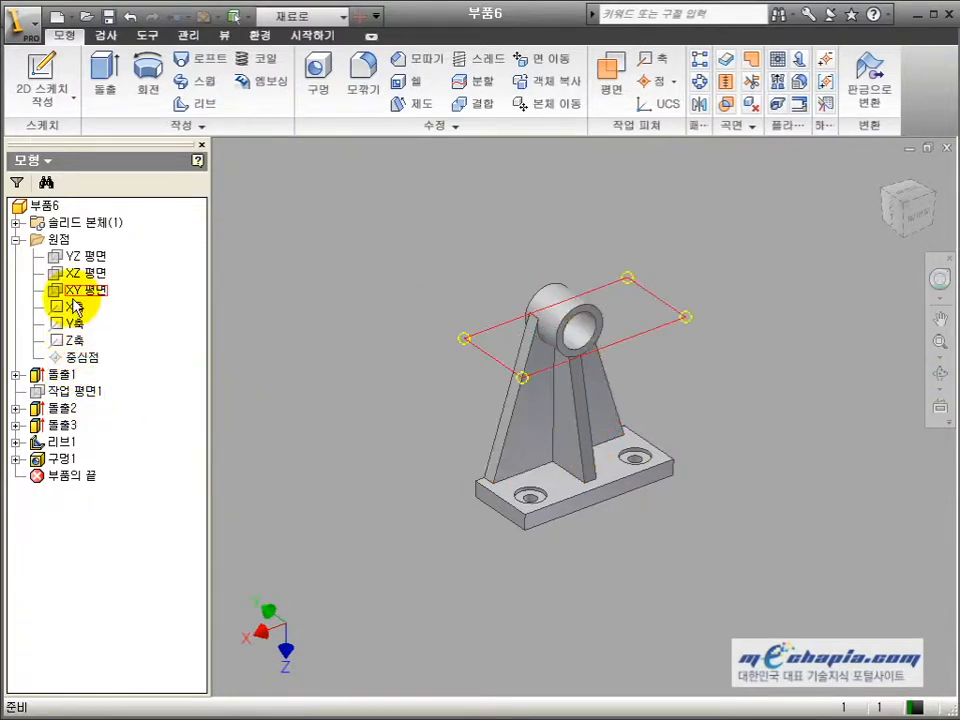
left_click(89, 260)
key("s")
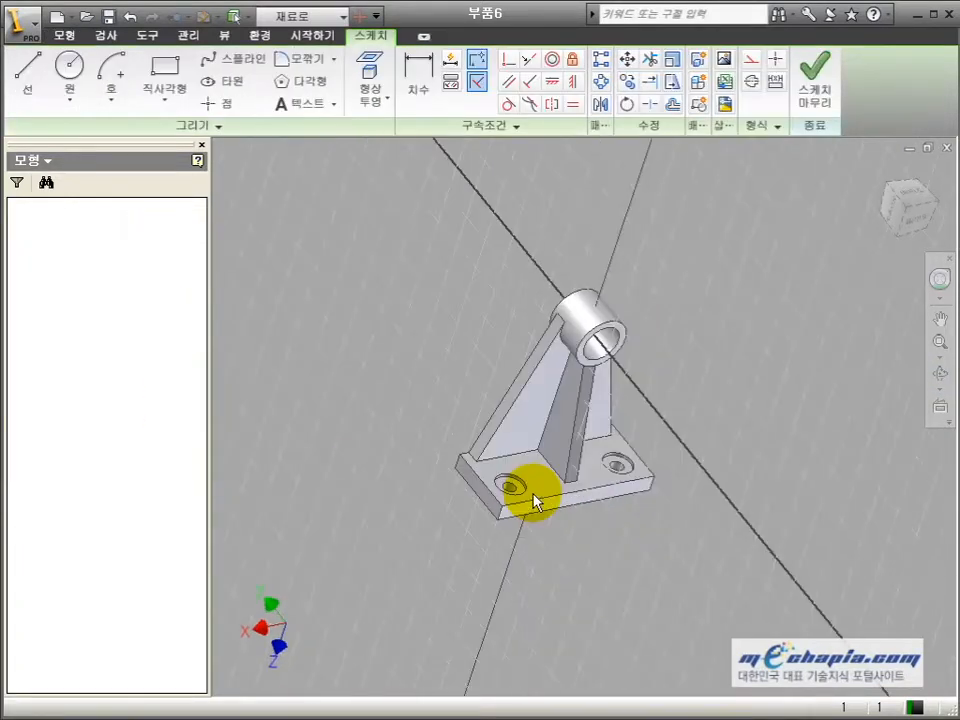
middle_click_drag(635, 427, 543, 518)
scroll(545, 364, "up", 2)
middle_click_drag(545, 364, 564, 421)
scroll(525, 418, "up", 4)
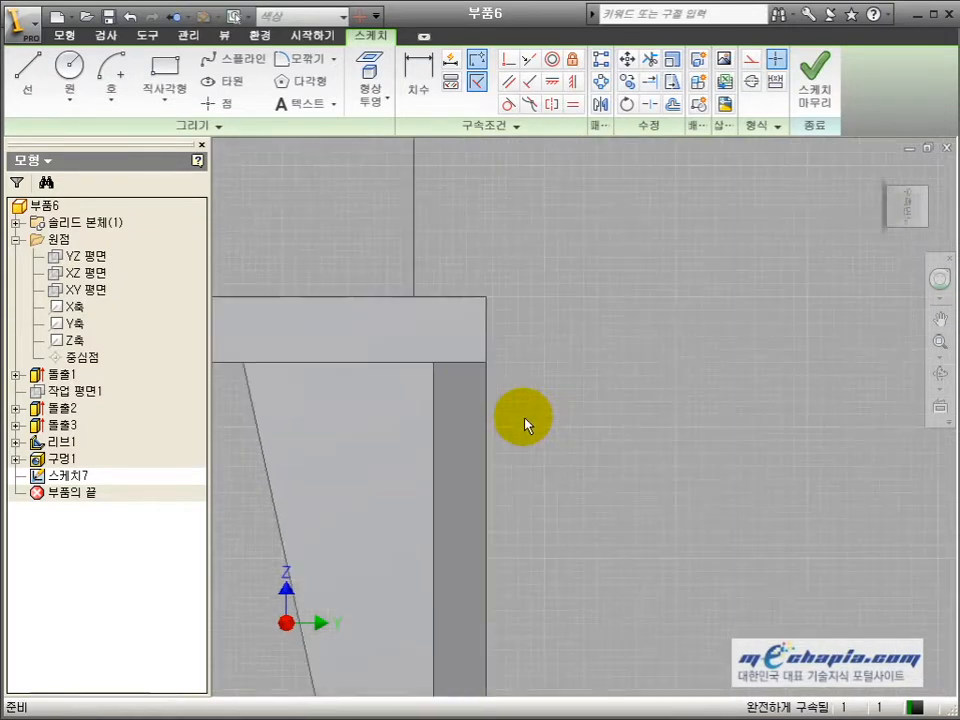
left_click(455, 420)
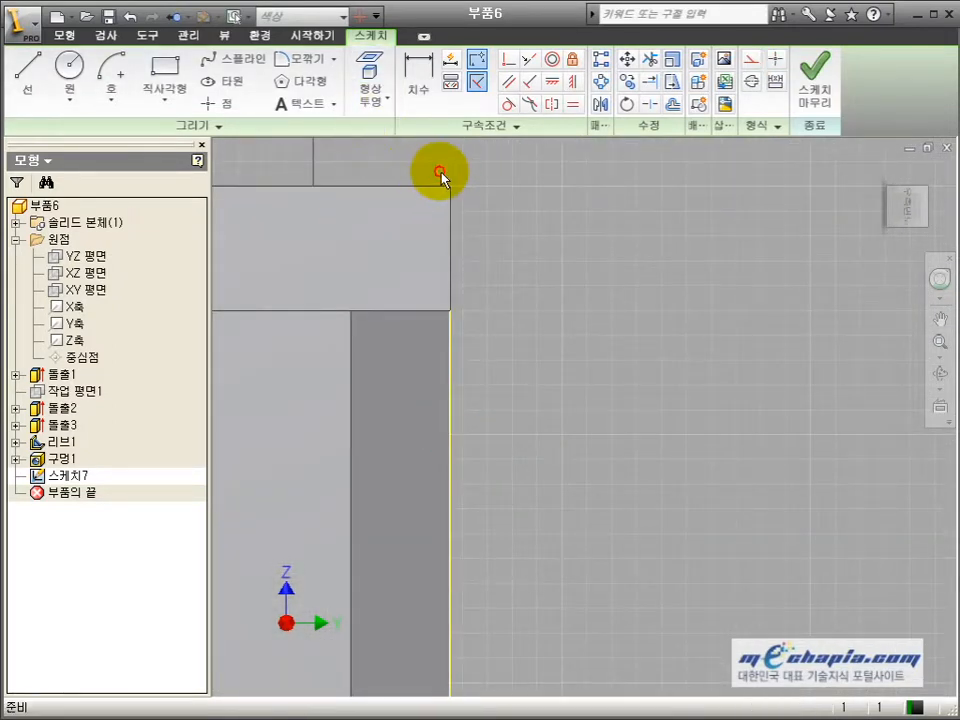
left_click(374, 76)
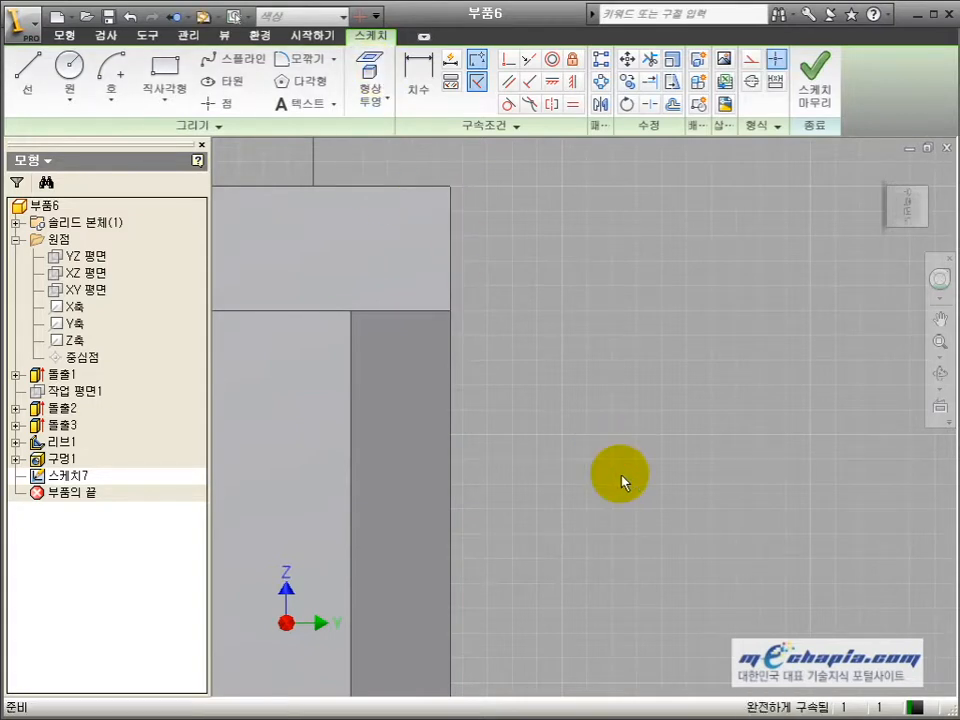
- Sketch the boss half-profile against the plate's outer edge, with an outer end about 5.3 mm high, and make its bottom line a centerline
key("l")
left_click(452, 431)
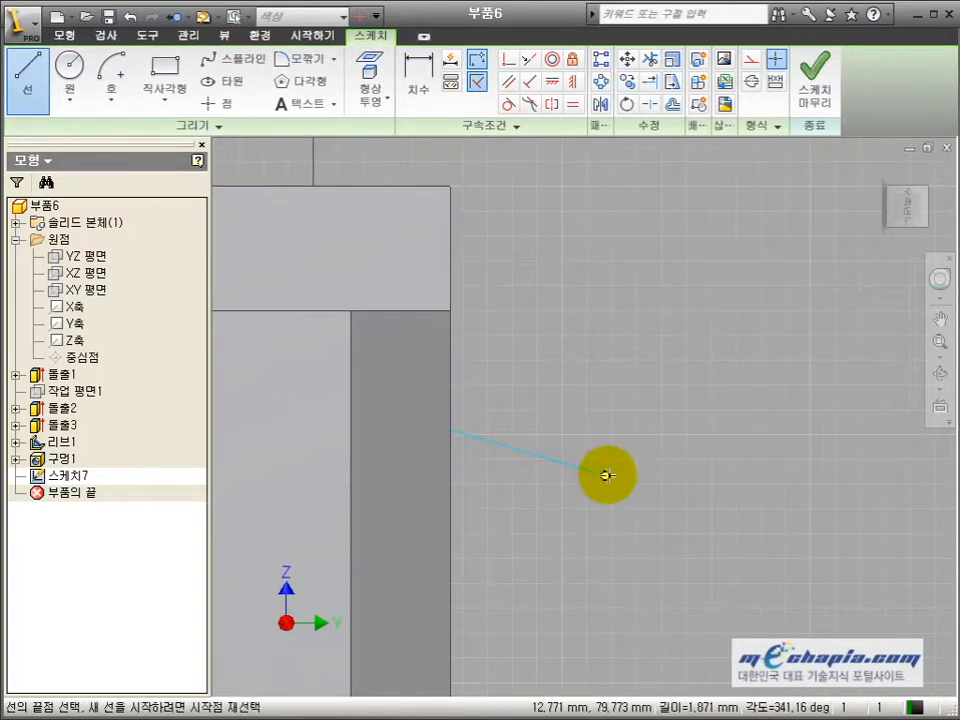
left_click(644, 481)
left_click(644, 546)
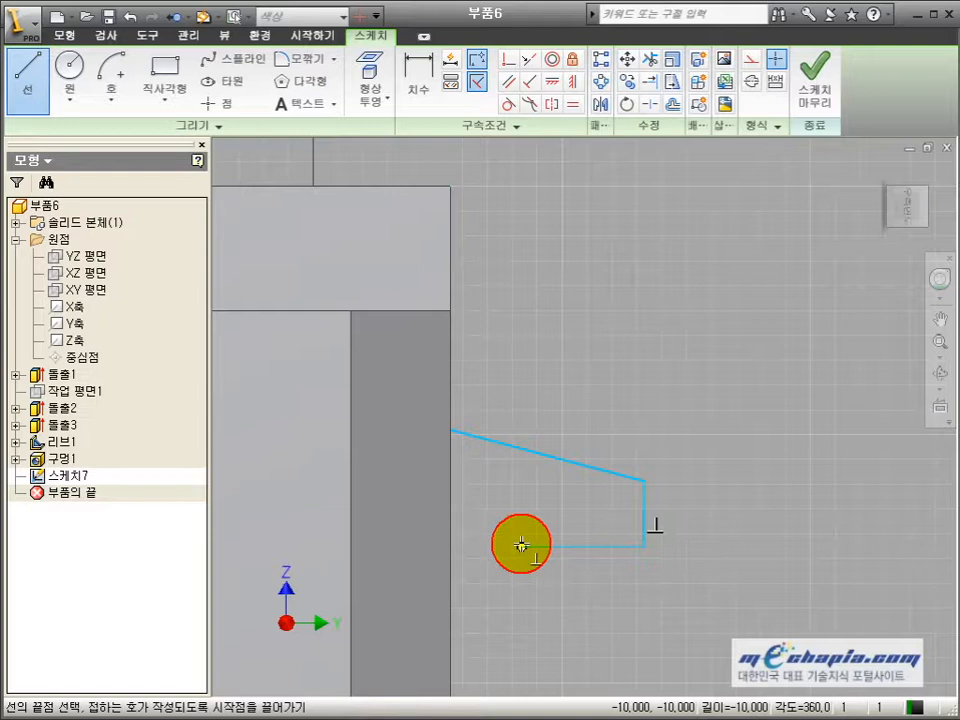
left_click(450, 545)
key("Escape")
key("Escape")
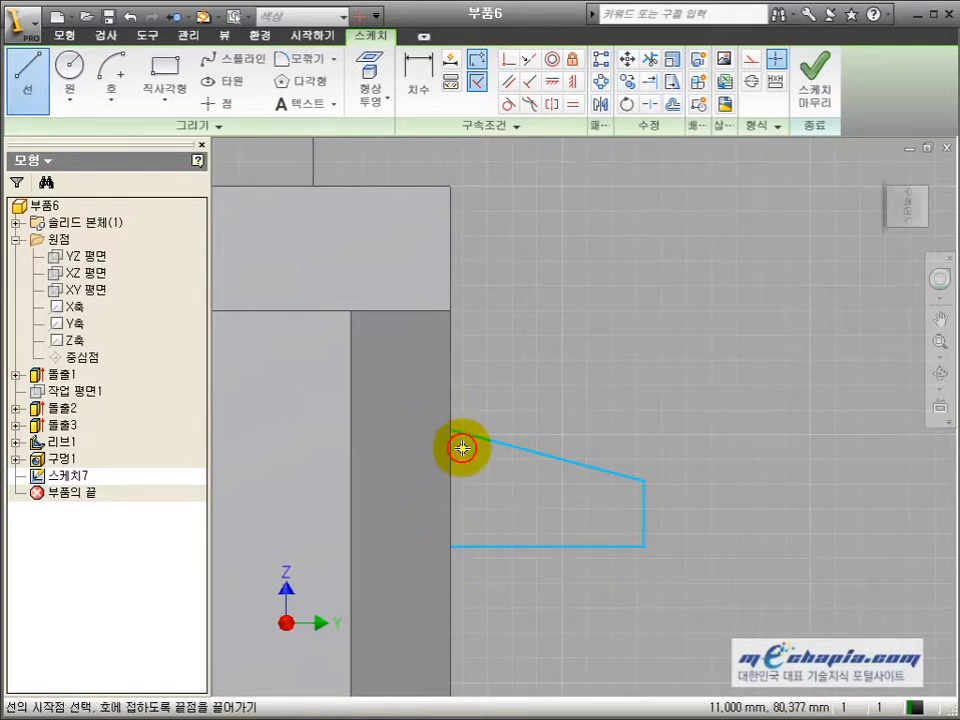
left_click(516, 545)
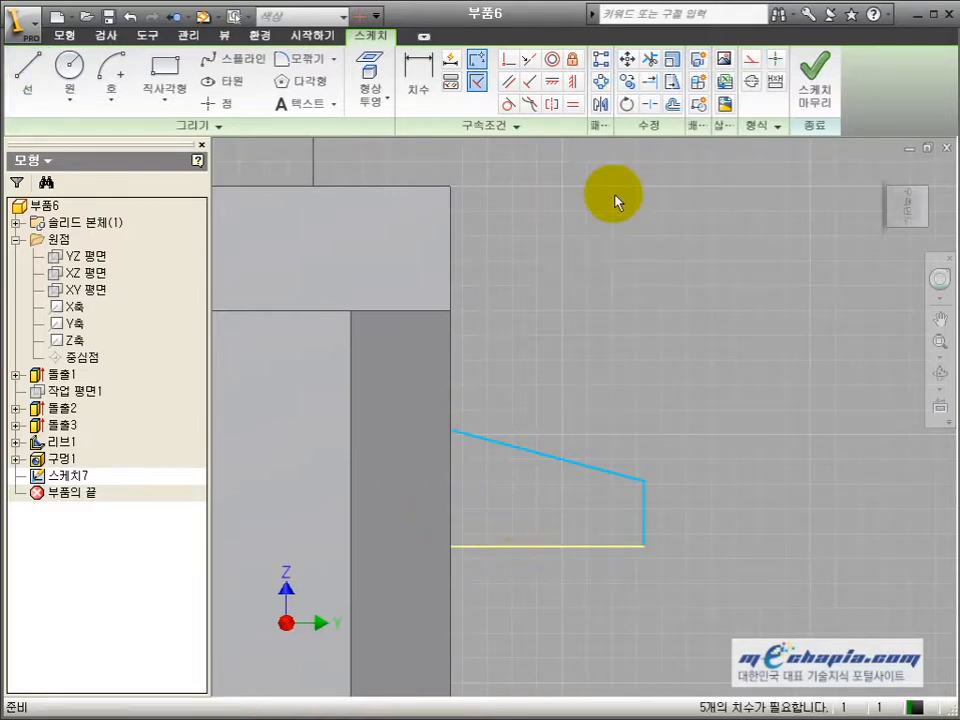
left_click(750, 82)
- Switch to the AutoCAD drawing and measure the tapered boss's length from its end face to the support plate
key("alt+Tab")
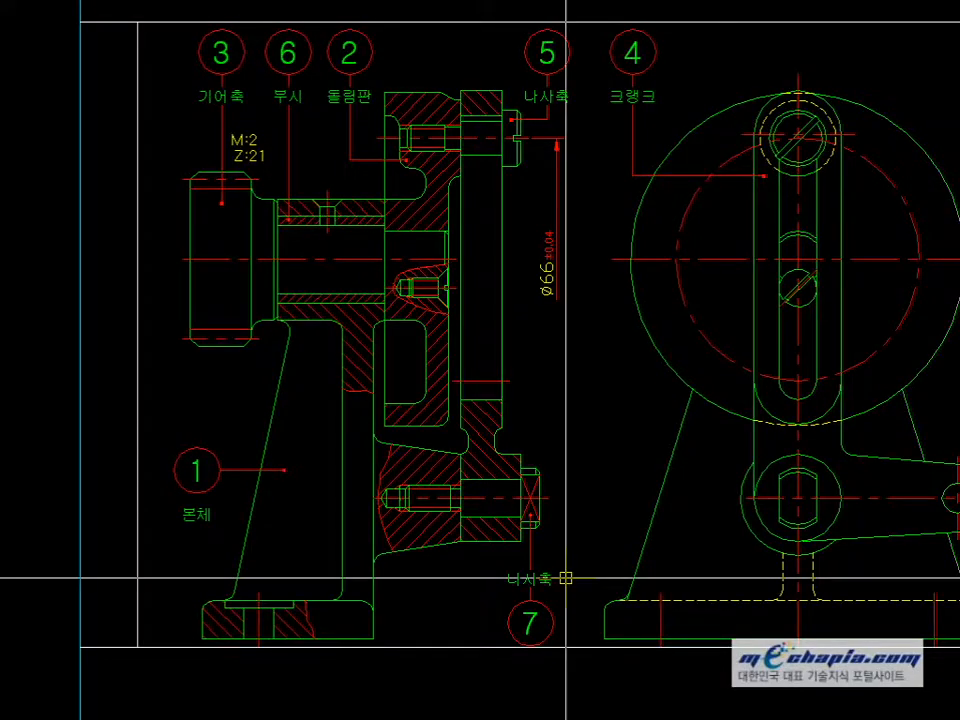
scroll(525, 530, "up", 3)
middle_click_drag(521, 491, 686, 491)
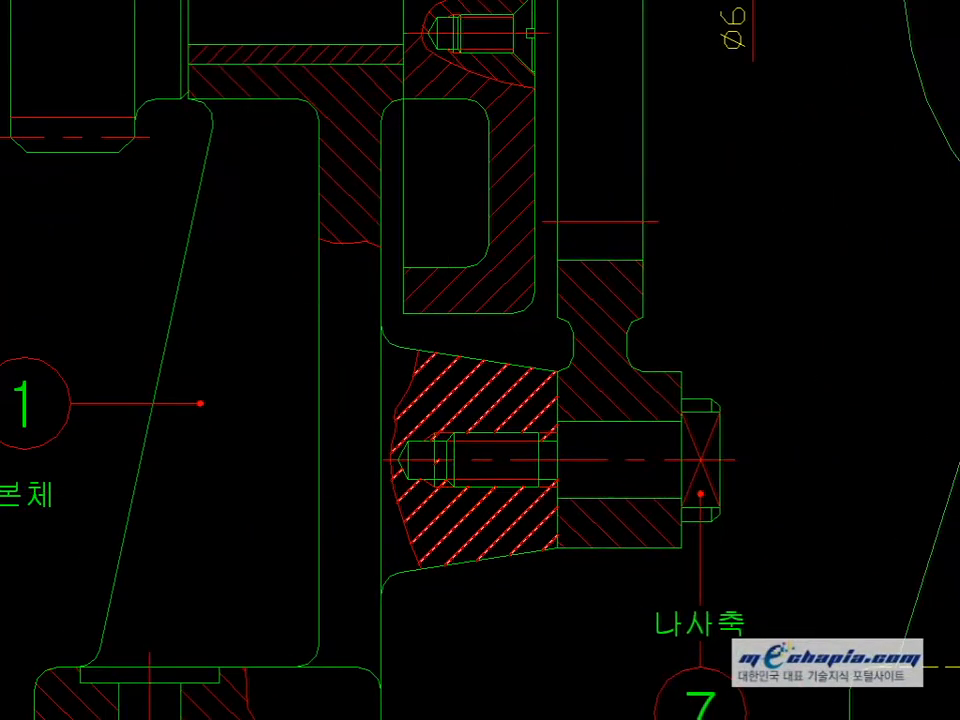
type("dli")
key("space")
left_click(557, 460)
left_click(376, 463)
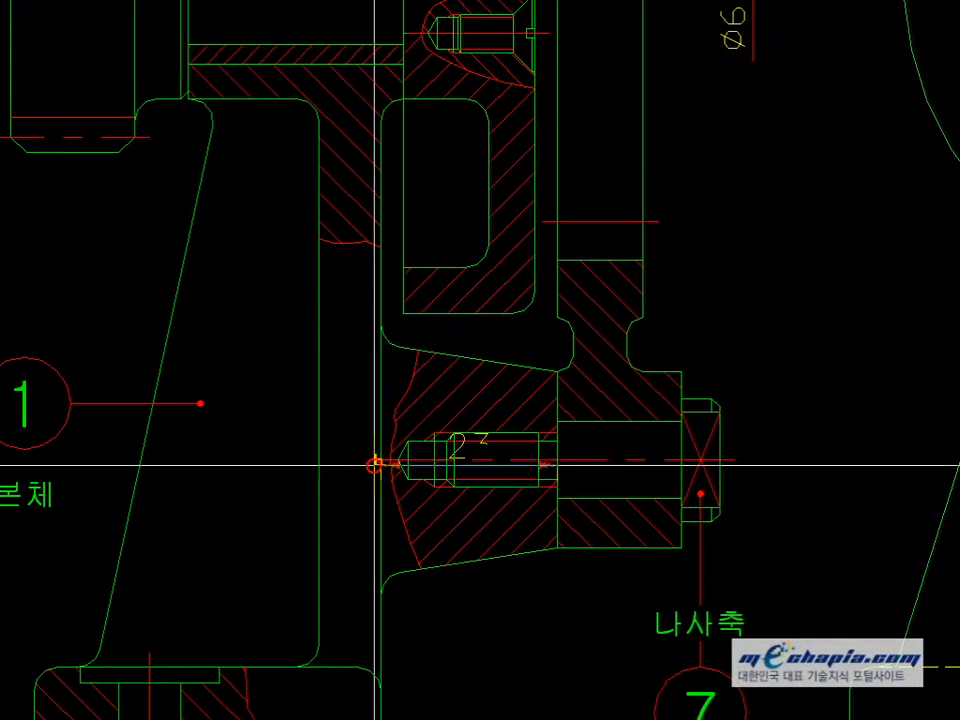
- Back in Inventor, dimension the boss profile's centerline length as 23 mm
key("alt+Tab")
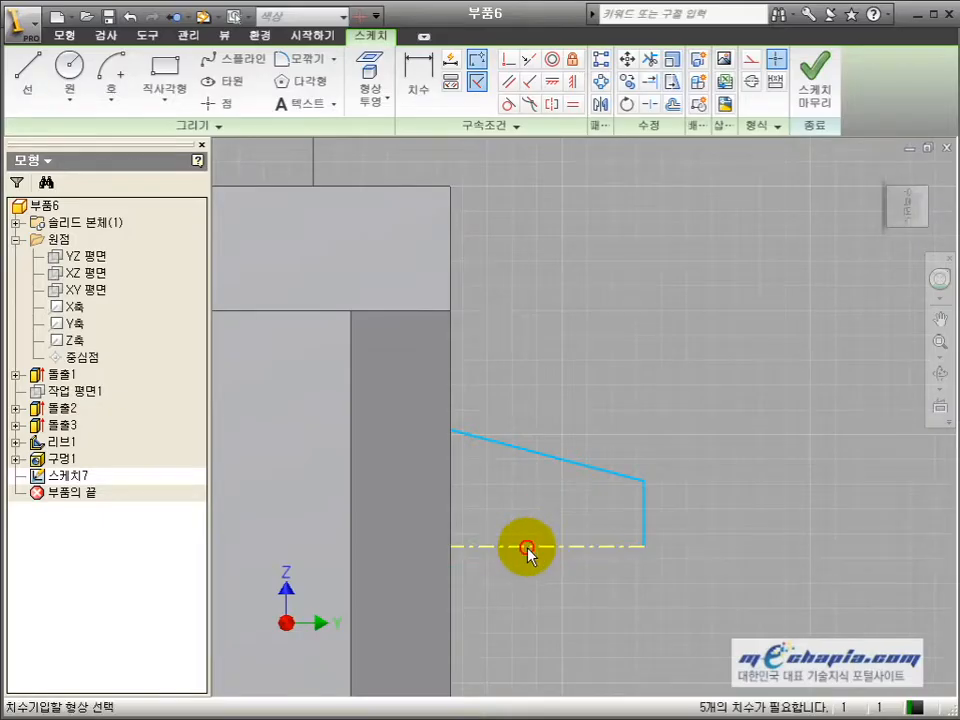
left_click(527, 550)
left_click(514, 578)
type("23")
left_click(593, 644)
middle_click_drag(703, 606, 668, 528)
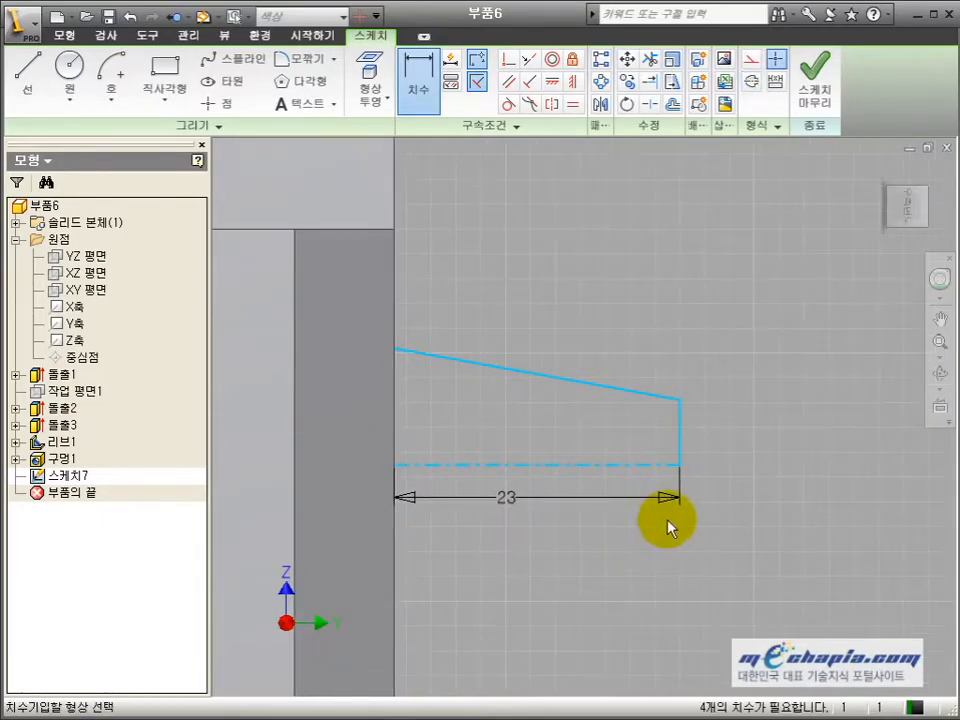
- Measure the diameter of the tapered boss's outer end face in the AutoCAD section view
key("alt+Tab")
scroll(566, 587, "up", 3)
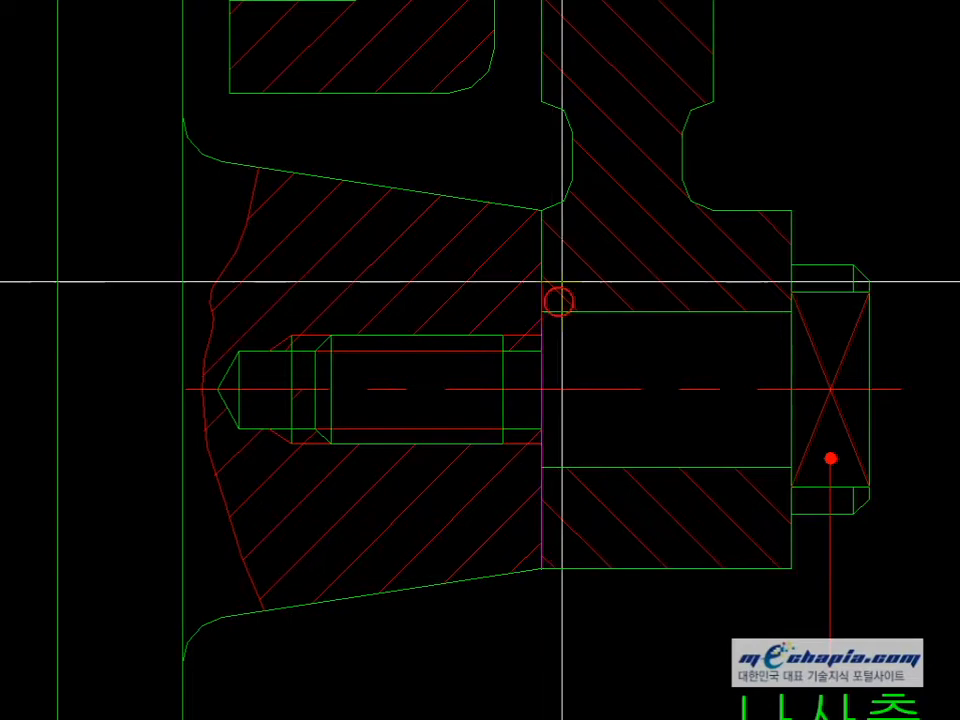
left_click(541, 210)
key("Escape")
- In the Inventor sketch, dimension the boss's outer end diameter about the centerline as 23 mm
key("alt+Tab")
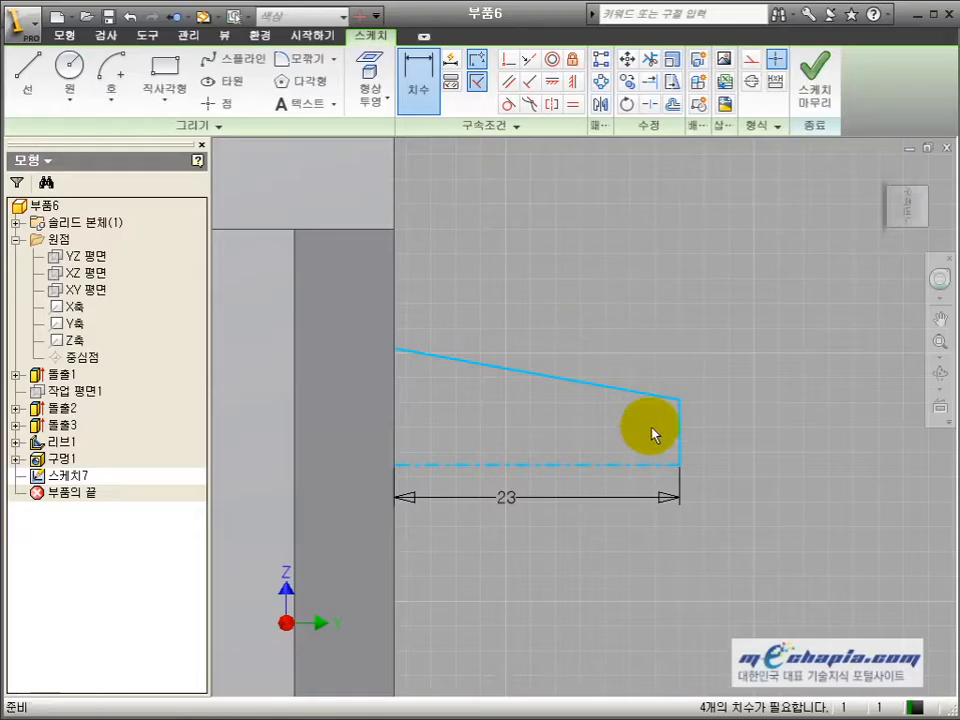
left_click(680, 401)
left_click(639, 460)
left_click(741, 476)
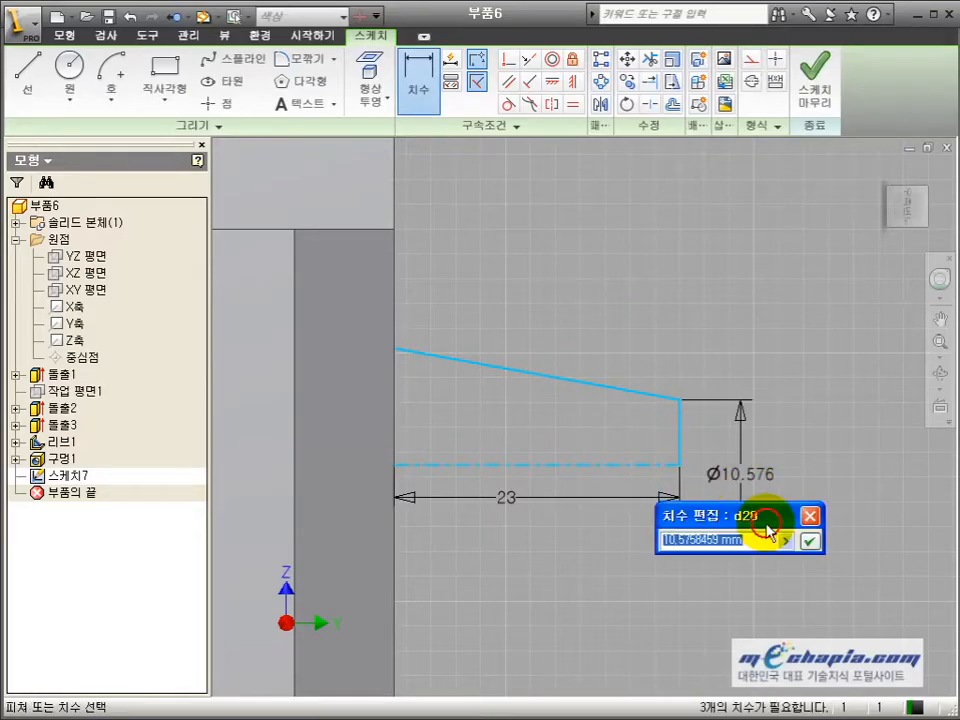
type("23")
left_click(811, 541)
- In AutoCAD, extend the boss's tapered edges to the plate face and measure the boss diameter there
key("alt+Tab")
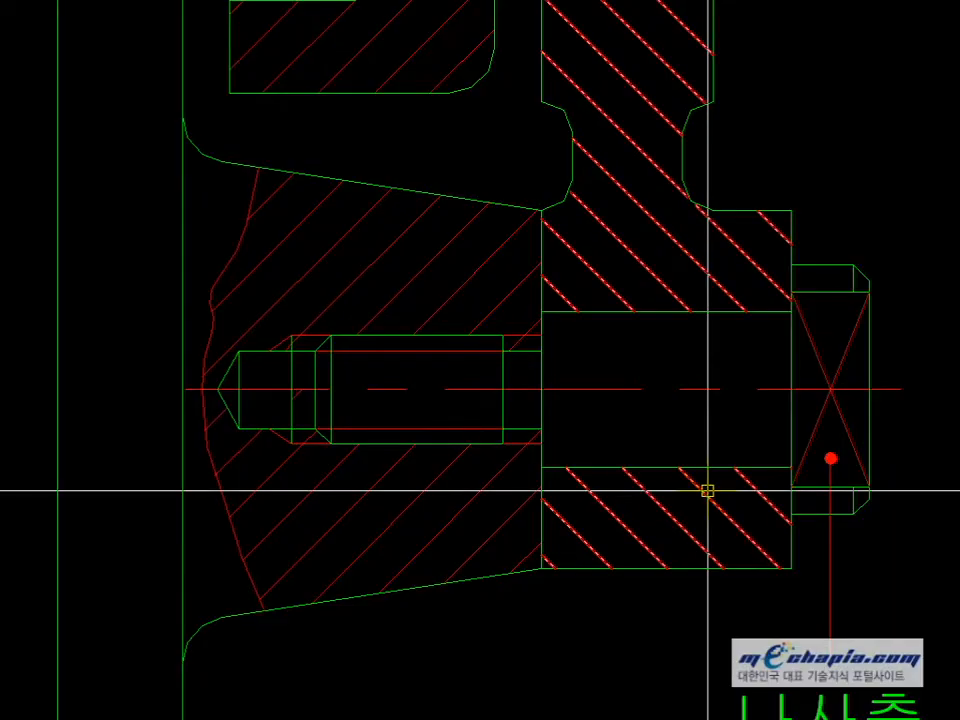
middle_click_drag(708, 490, 827, 535)
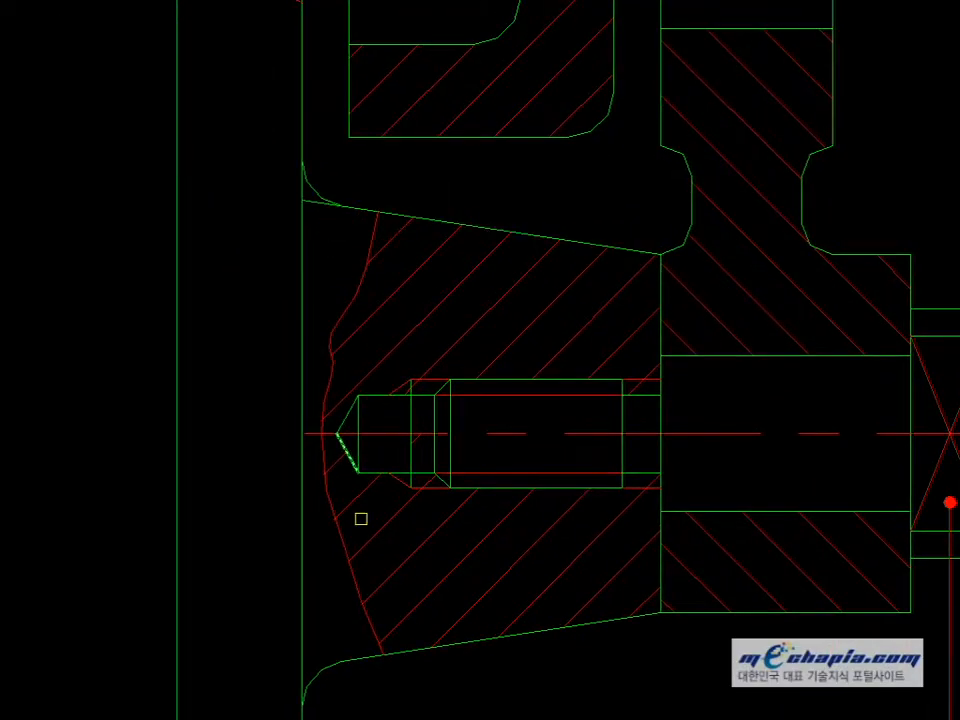
middle_click_drag(361, 530, 391, 378)
left_click(381, 508)
scroll(382, 512, "down", 2)
middle_click_drag(382, 511, 379, 532)
key("Escape")
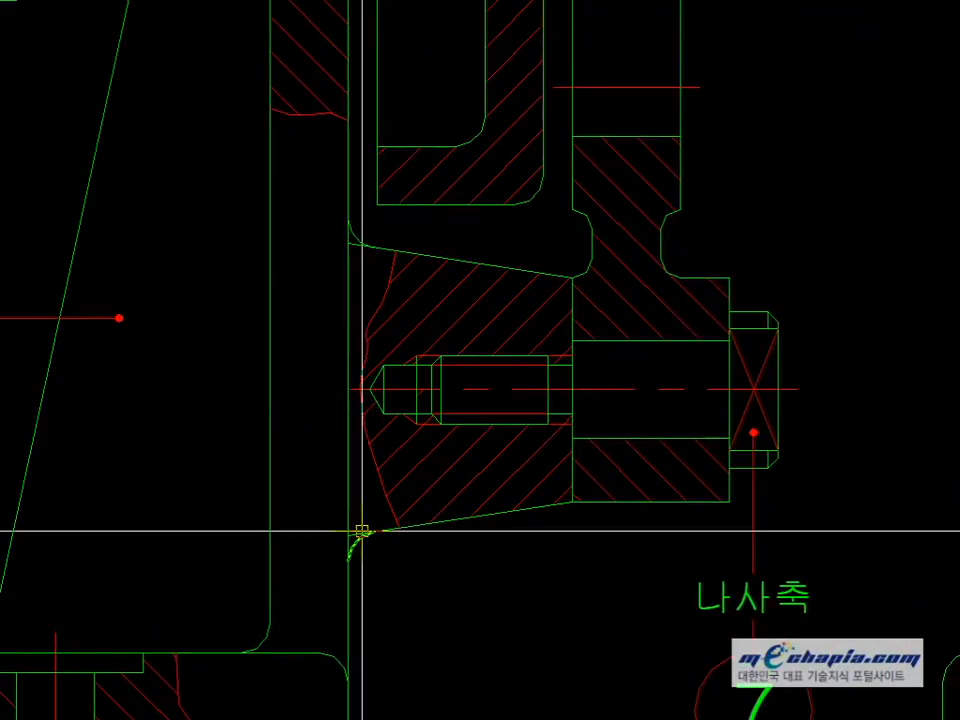
left_click(347, 533)
left_click(347, 242)
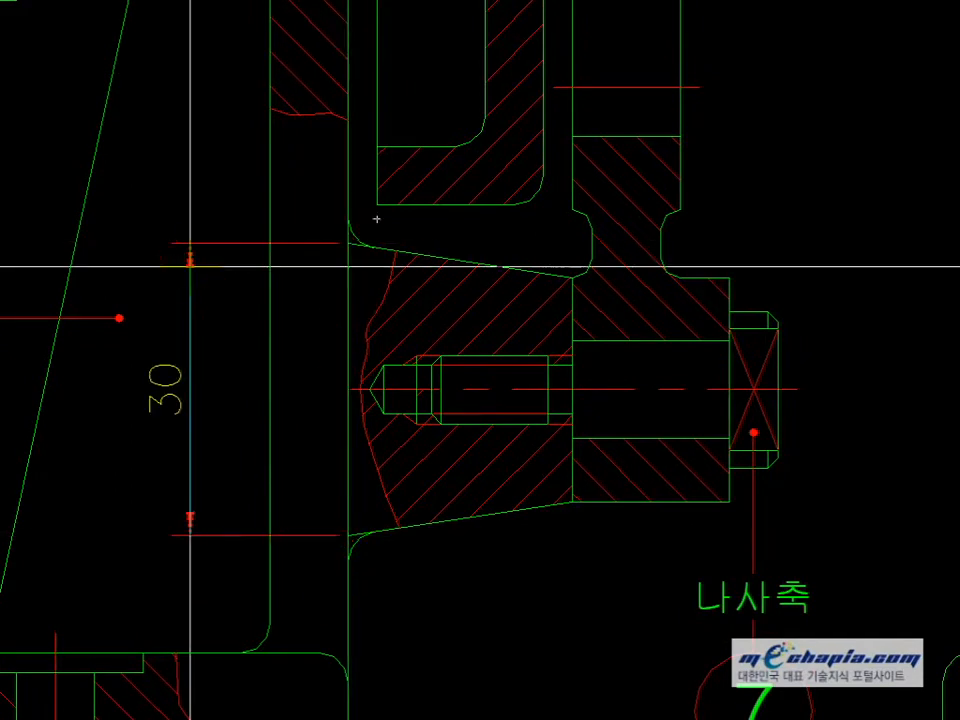
- Return to Inventor and move the sloped line's inner endpoint up along the plate edge
key("alt+Tab")
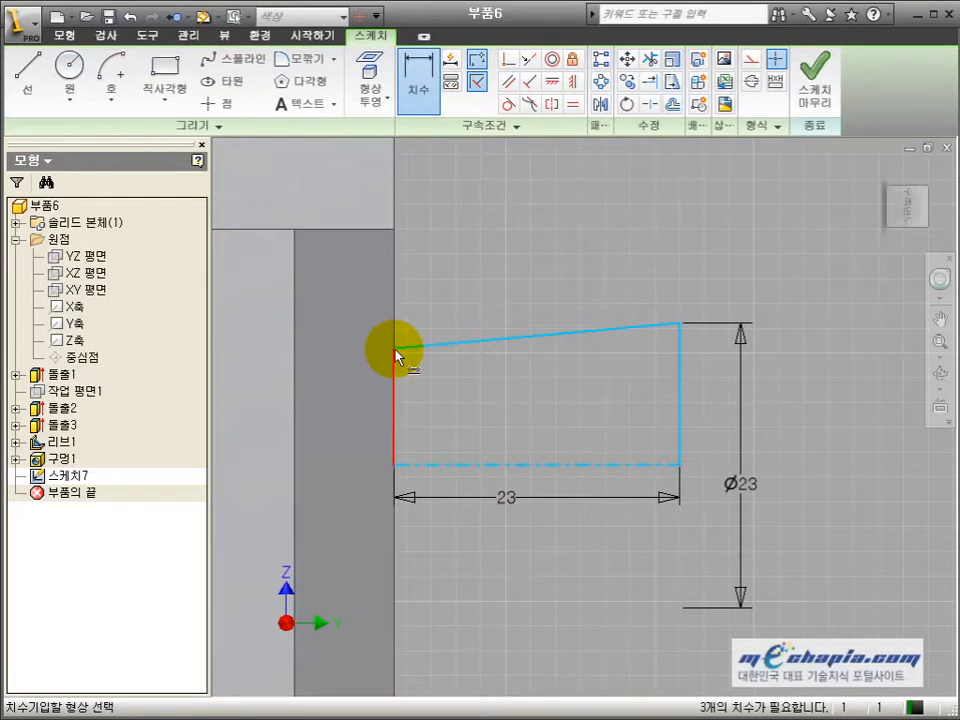
key("Escape")
scroll(401, 368, "down", 4)
middle_click_drag(401, 365, 481, 362)
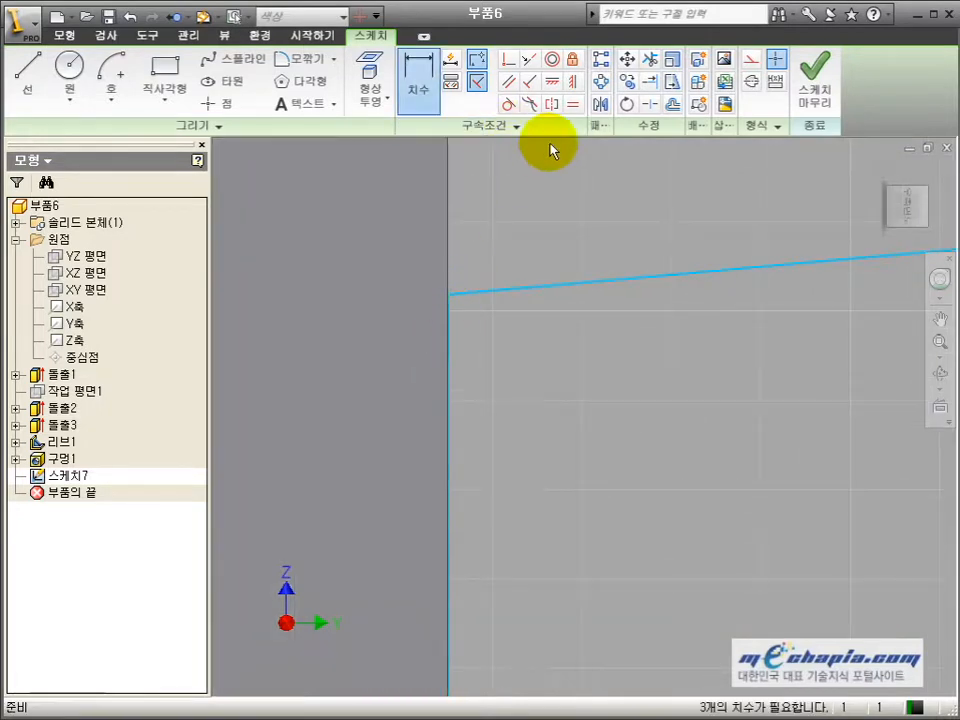
key("Escape")
left_click(217, 103)
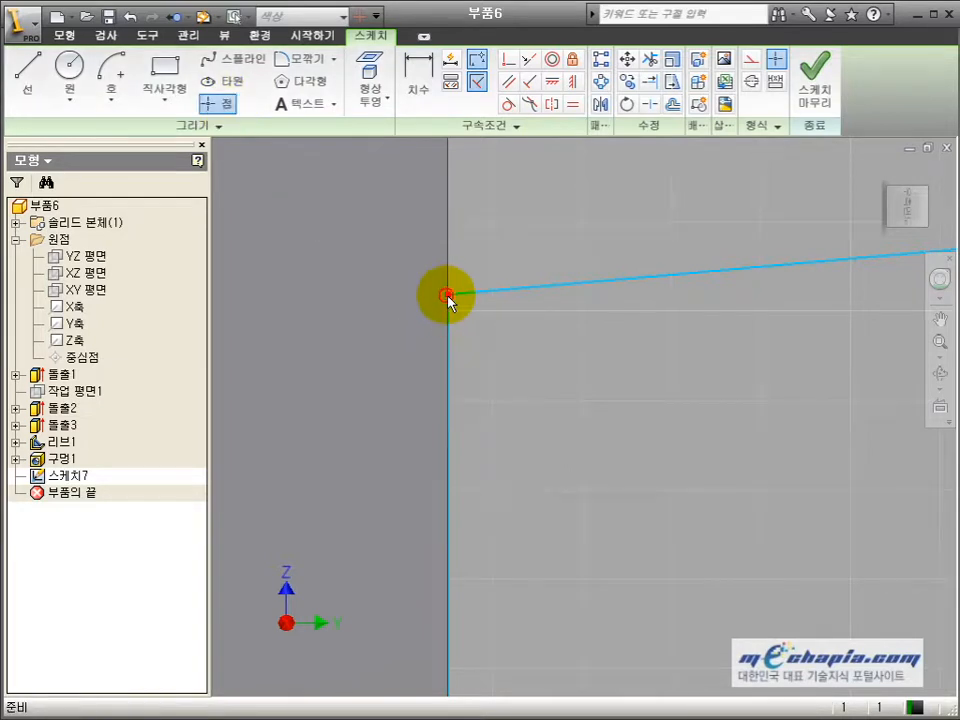
middle_click_drag(447, 297, 452, 240)
left_click(418, 88)
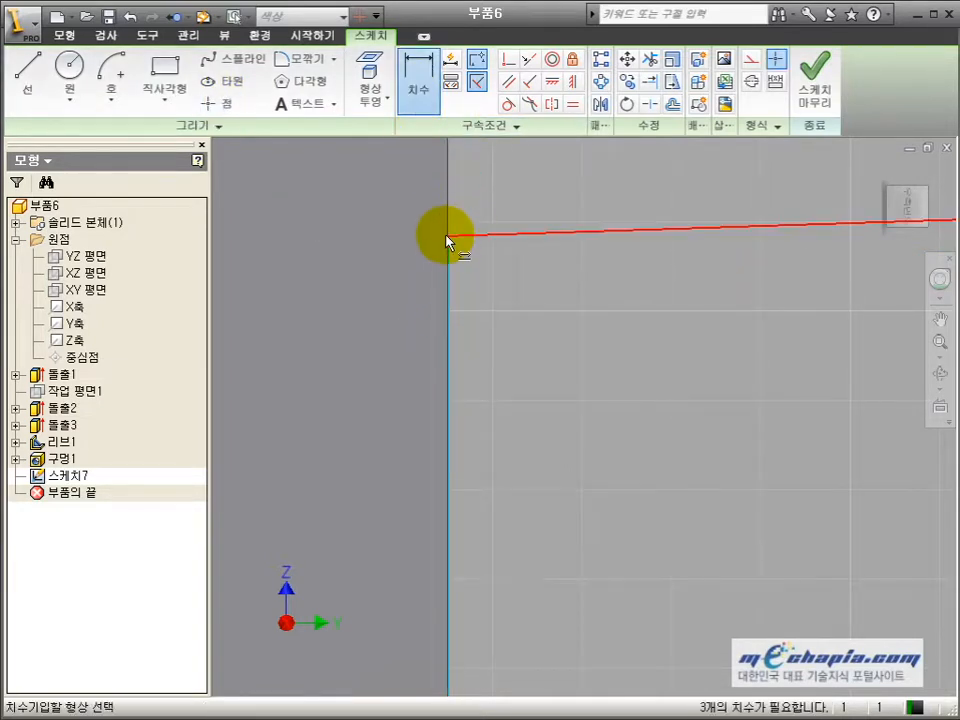
scroll(450, 240, "down", 5)
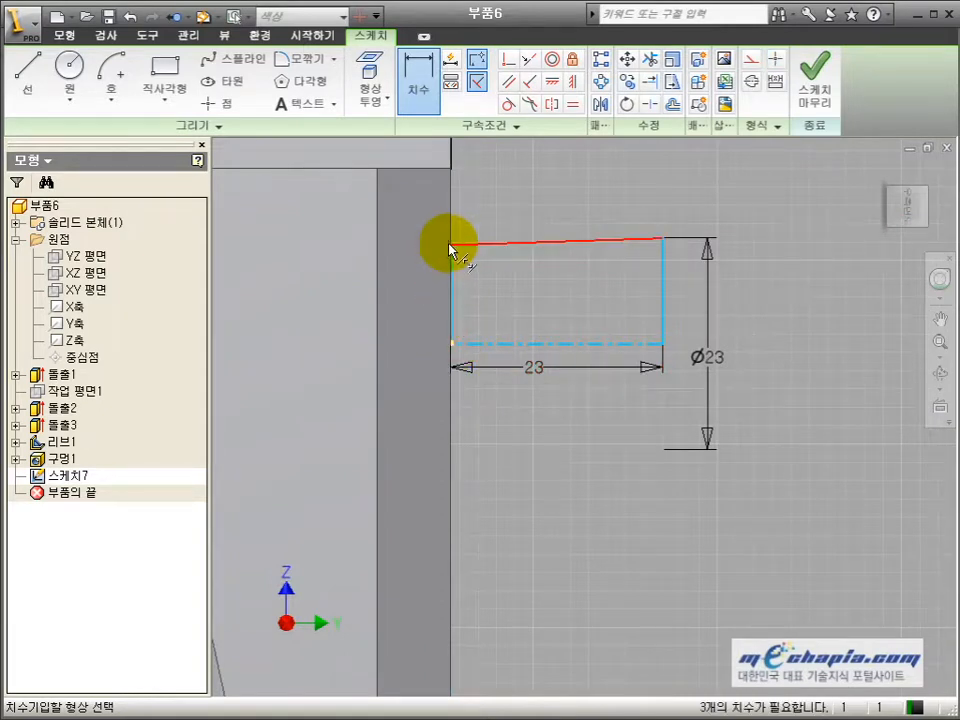
- Place a sketch point at the profile's inner upper corner and dimension the boss's base diameter about the centerline as 32 mm
left_click(215, 102)
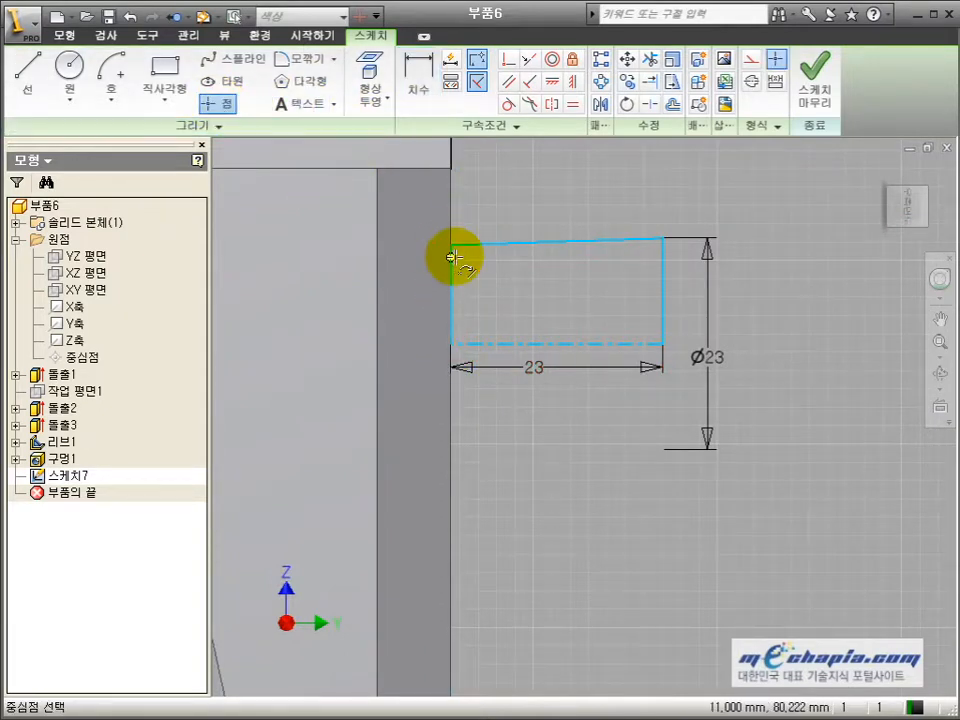
left_click(450, 245)
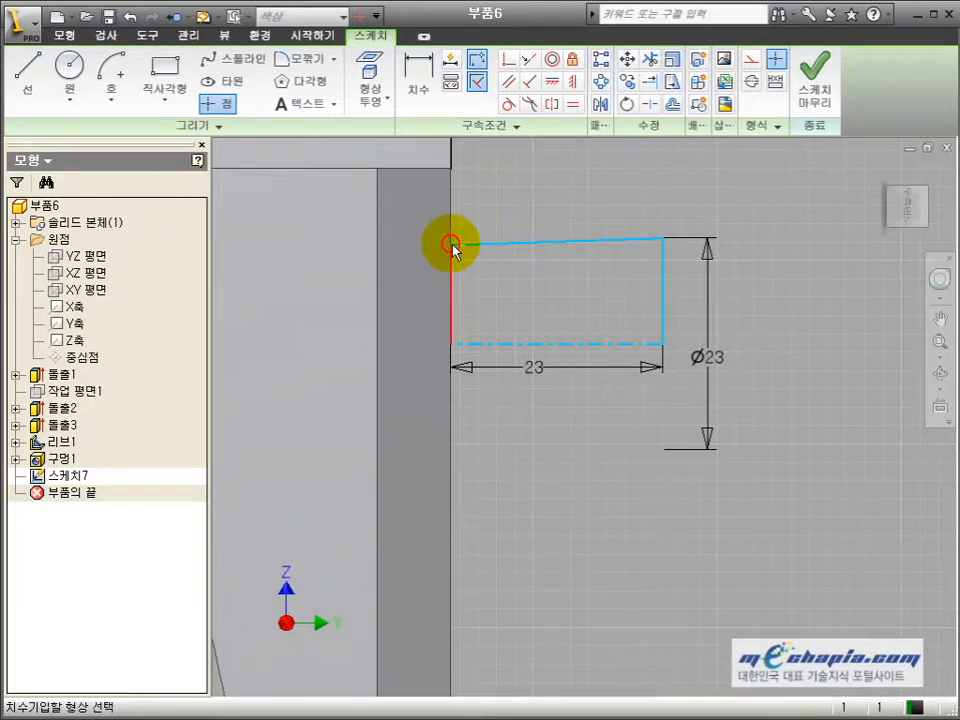
left_click(476, 347)
left_click(505, 316)
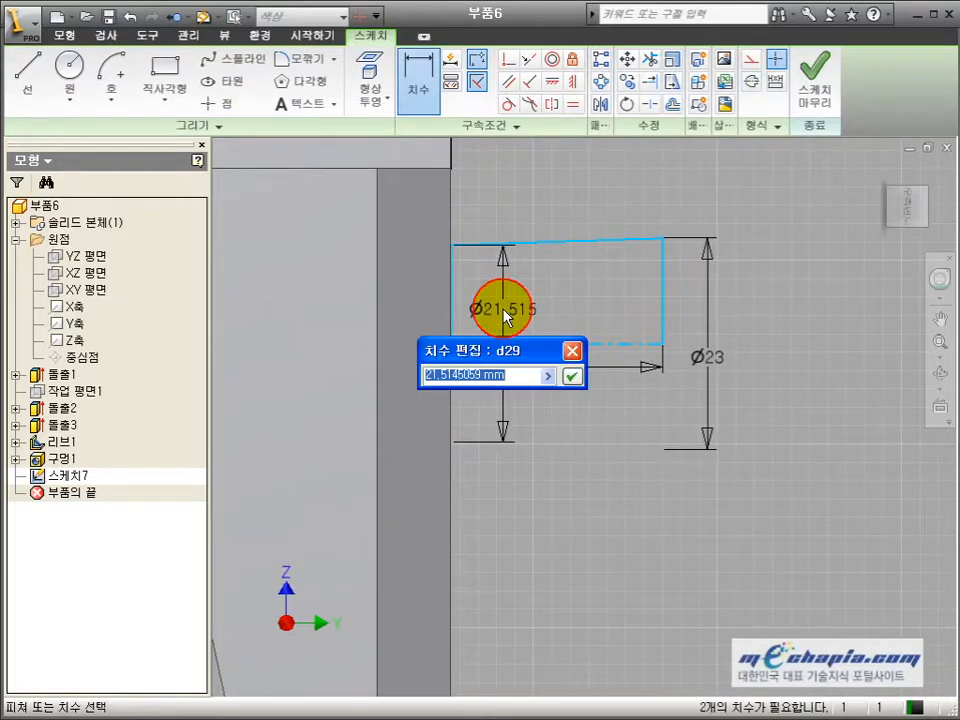
type("32")
key("Return")
- Measure the boss's diameter at the plate face again in the AutoCAD drawing
key("alt+Tab")
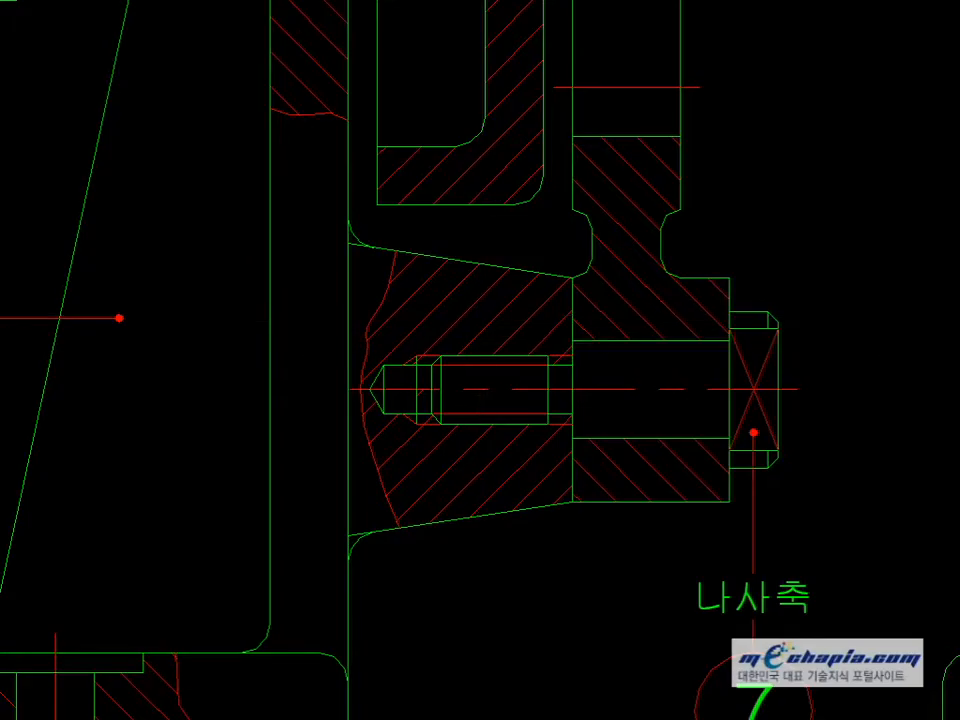
key("space")
left_click(348, 535)
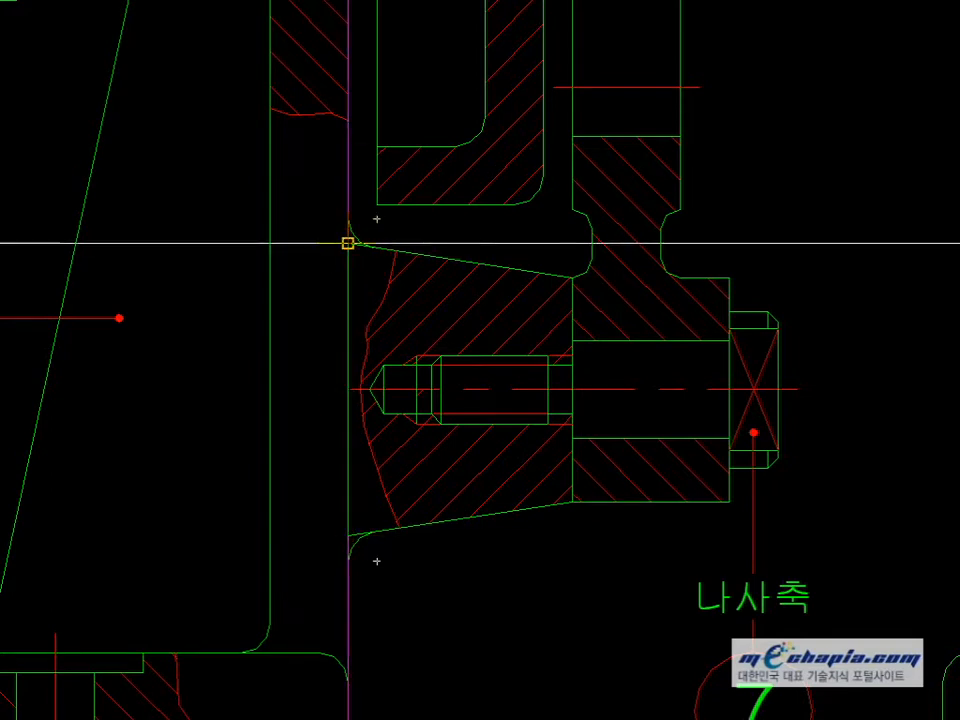
left_click(348, 243)
- In the Inventor sketch, set the boss's base diameter to 30 mm
key("alt+Tab")
double_click(505, 294)
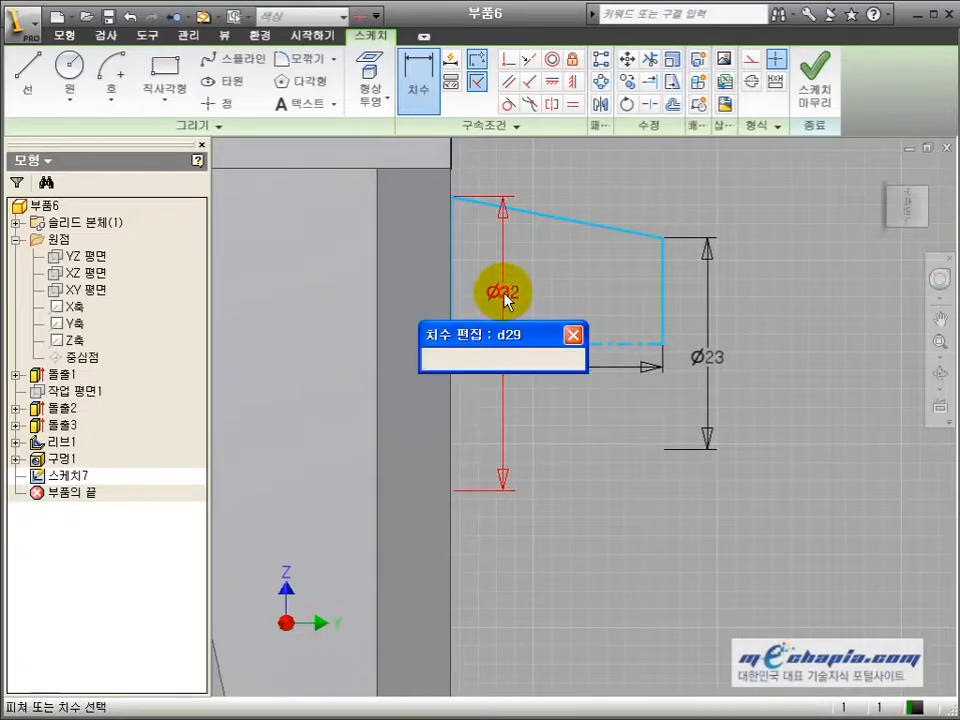
type("30")
key("Return")
scroll(514, 525, "down", 3)
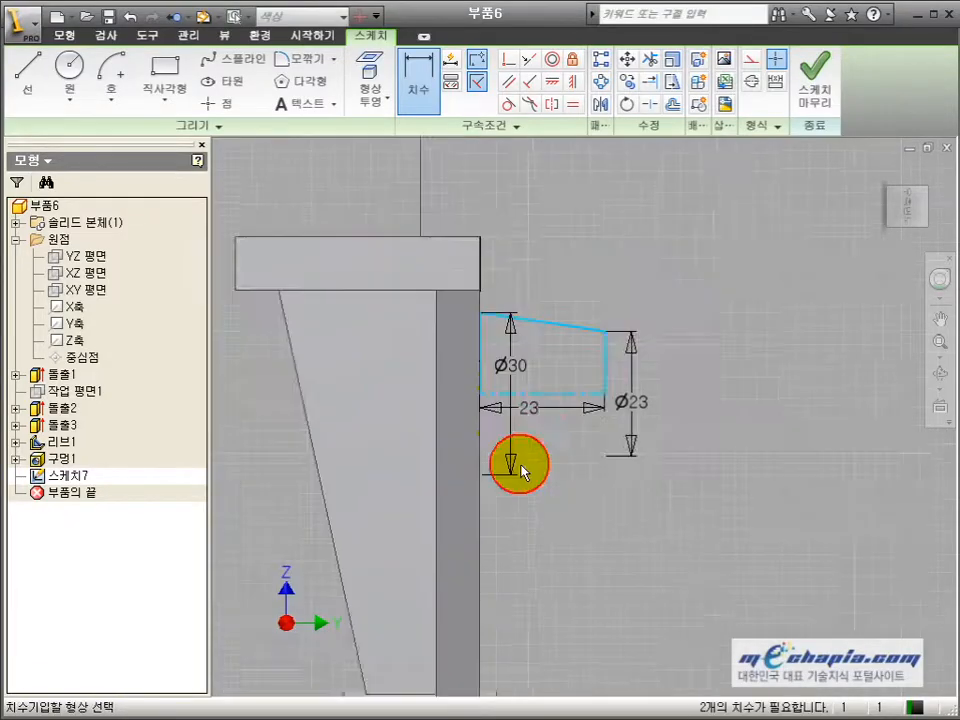
- Measure the distance from the base's bottom face to the boss axis in the AutoCAD drawing
key("alt+Tab")
middle_click_drag(511, 458, 511, 314)
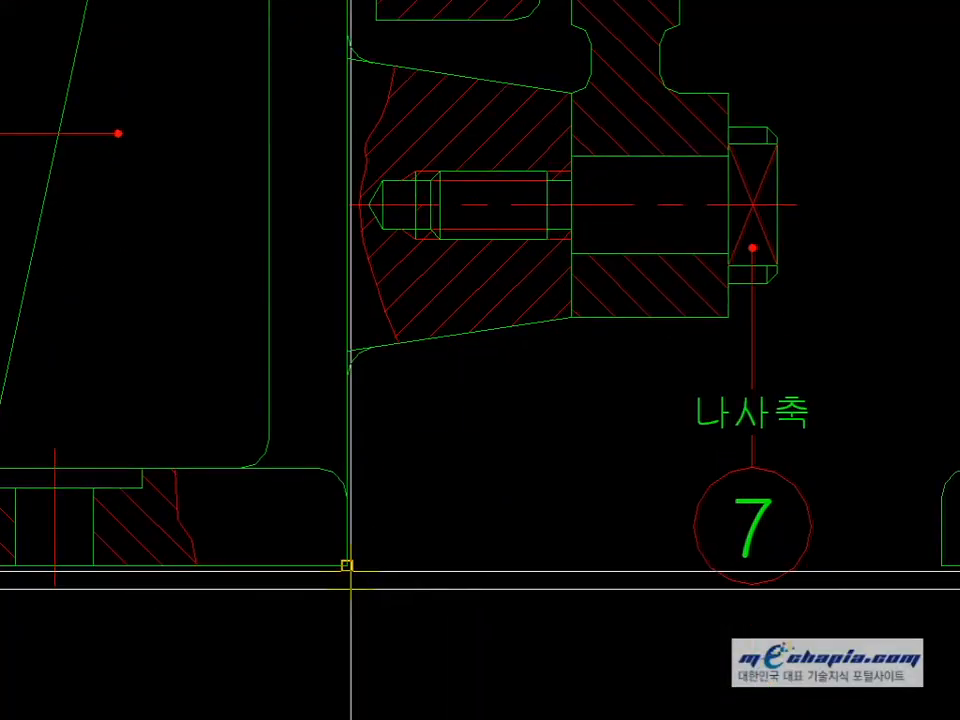
left_click(349, 205)
- In Inventor, dimension the boss centerline 37 mm from the base's outer bottom edge
key("alt+Tab")
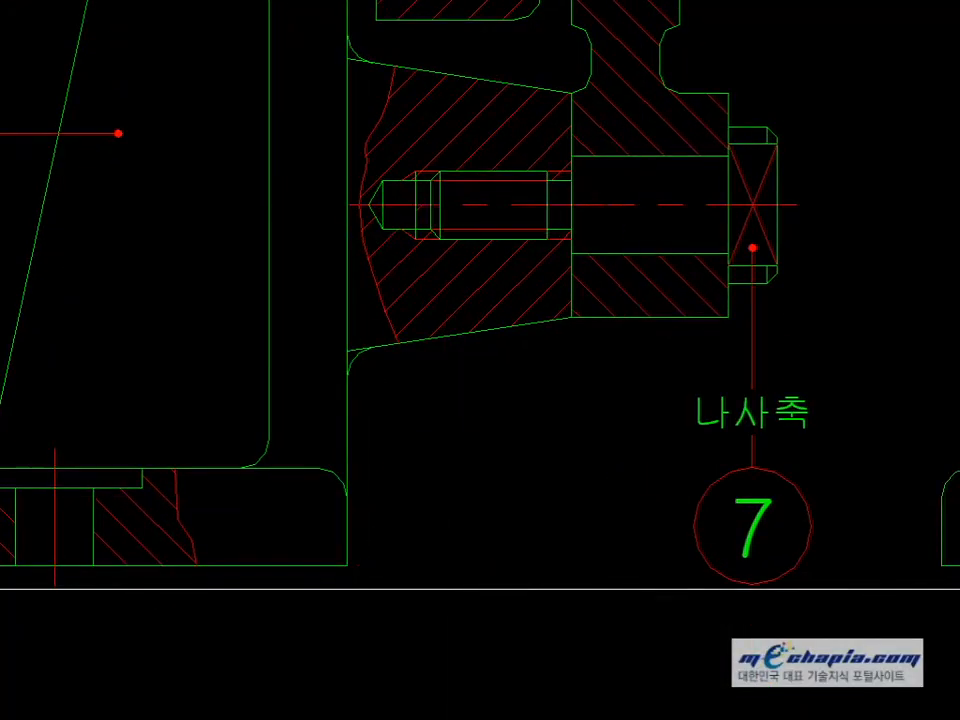
left_click(482, 333)
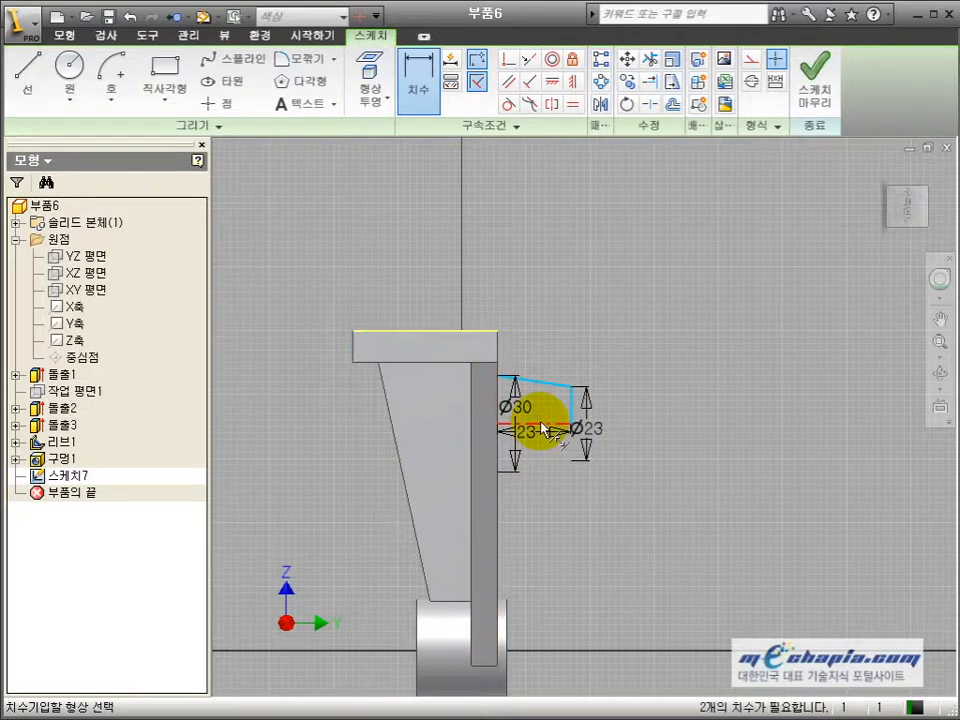
left_click(625, 408)
type("37")
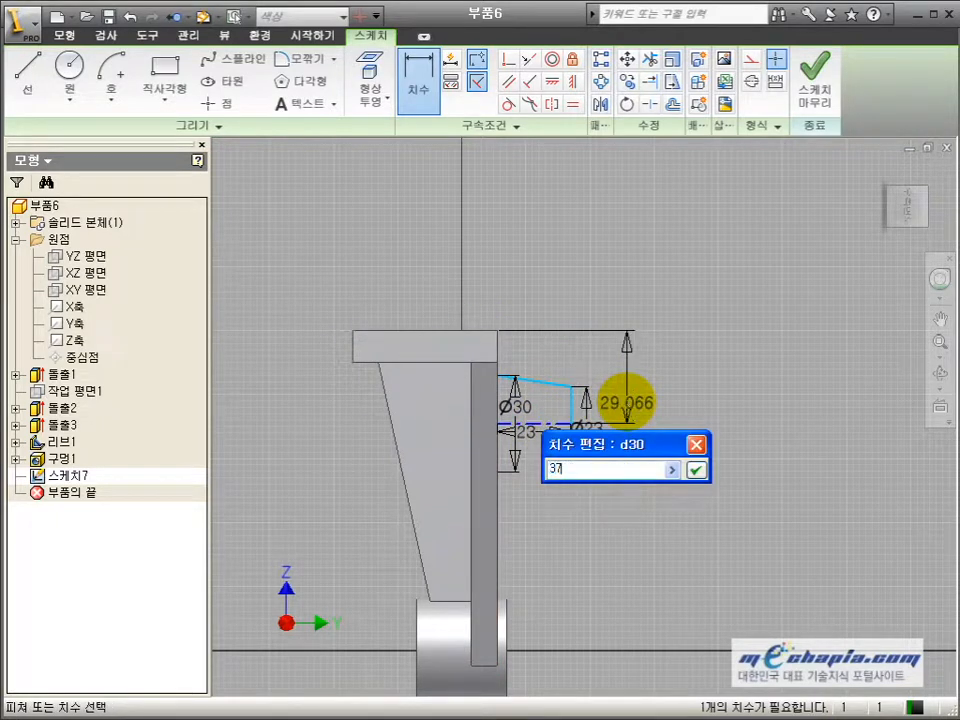
key("Return")
key("alt+Tab")
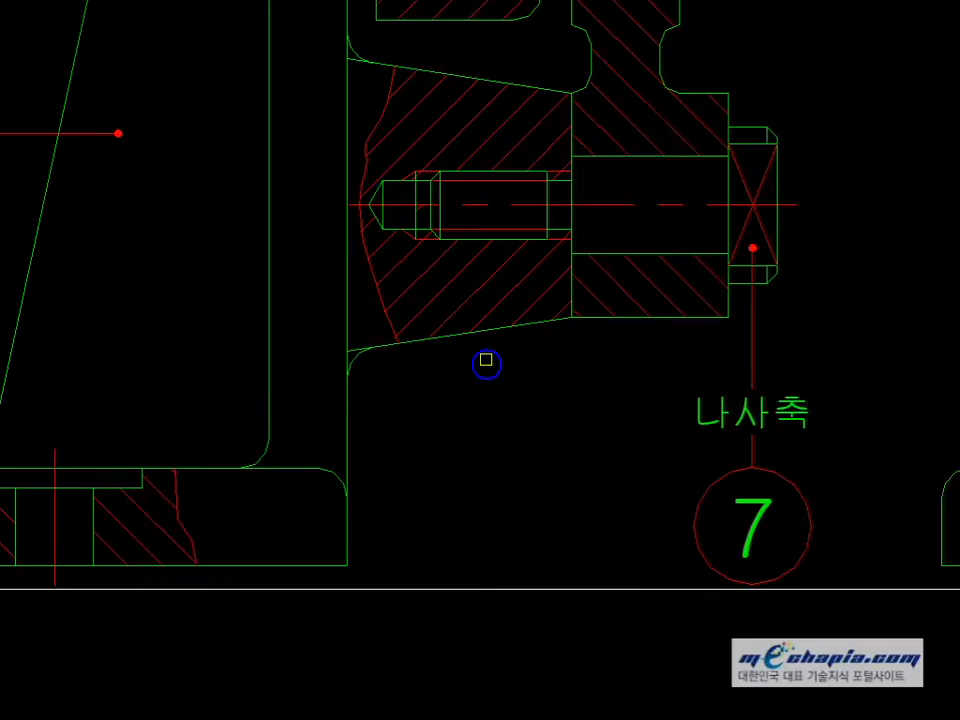
left_click(488, 326)
key("Escape")
key("alt+Tab")
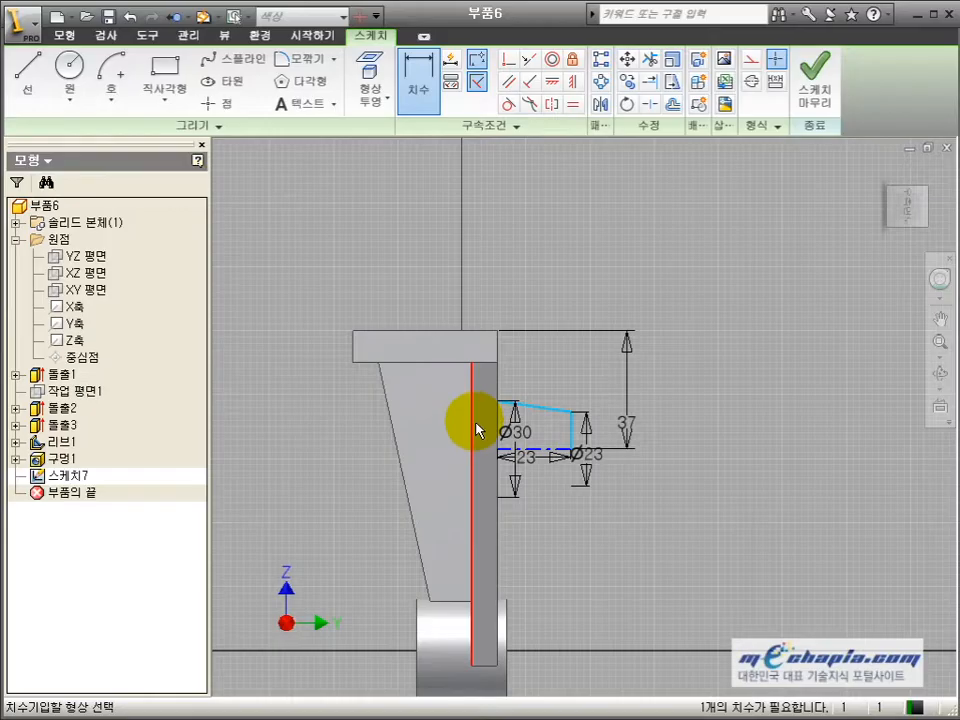
scroll(560, 448, "down", 3)
key("Escape")
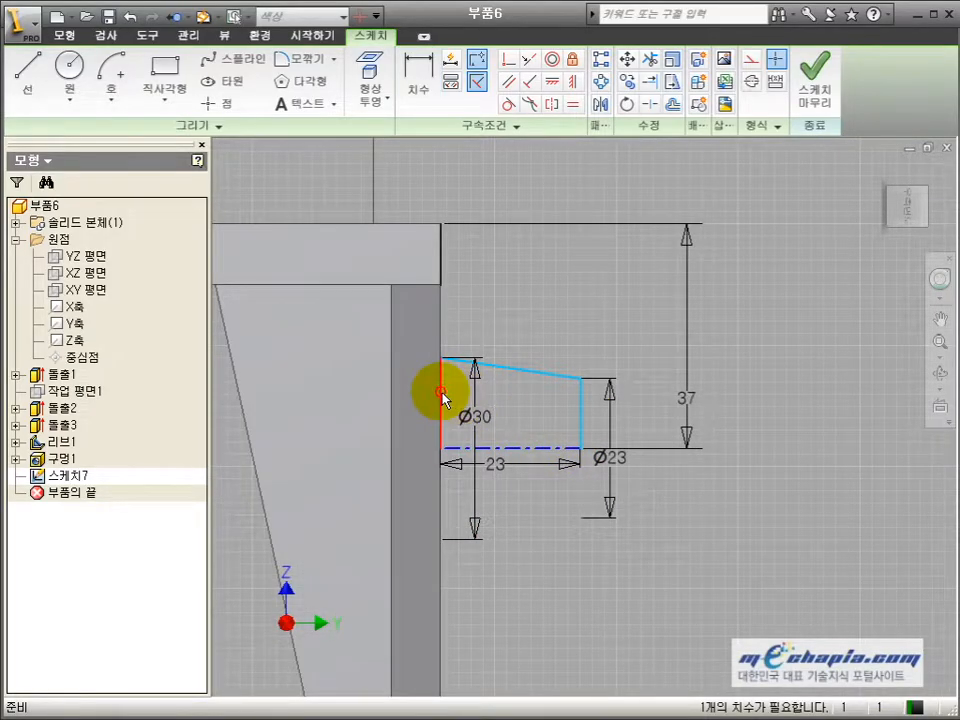
- Constrain the boss profile's base line collinear with the support plate's projected edge, and convert that edge to construction geometry
left_click_drag(444, 398, 470, 392)
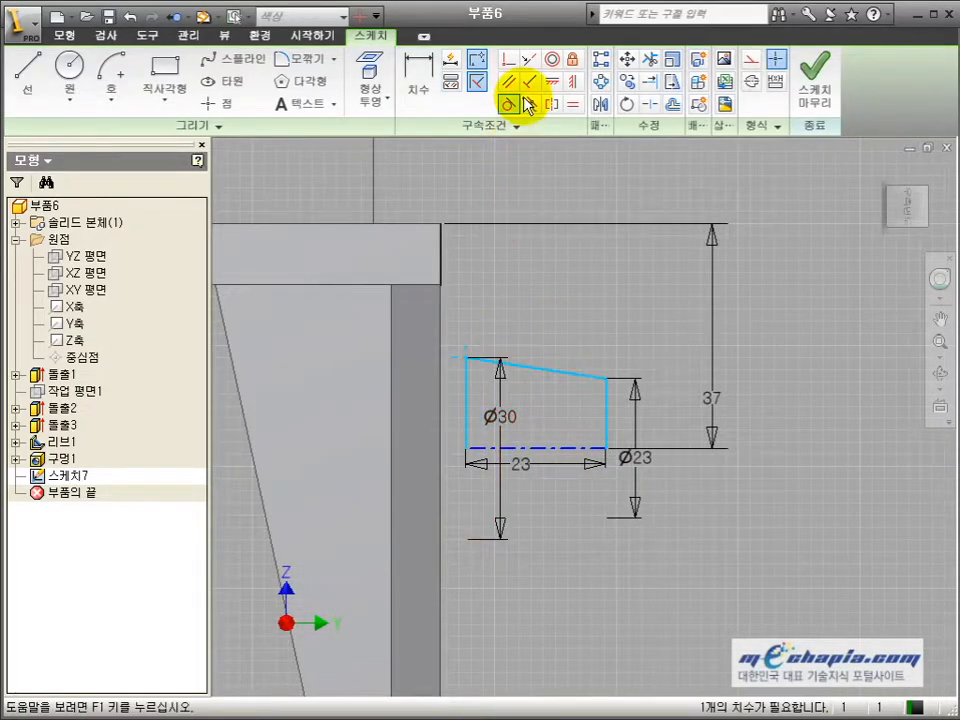
left_click(529, 59)
left_click(465, 392)
left_click(440, 250)
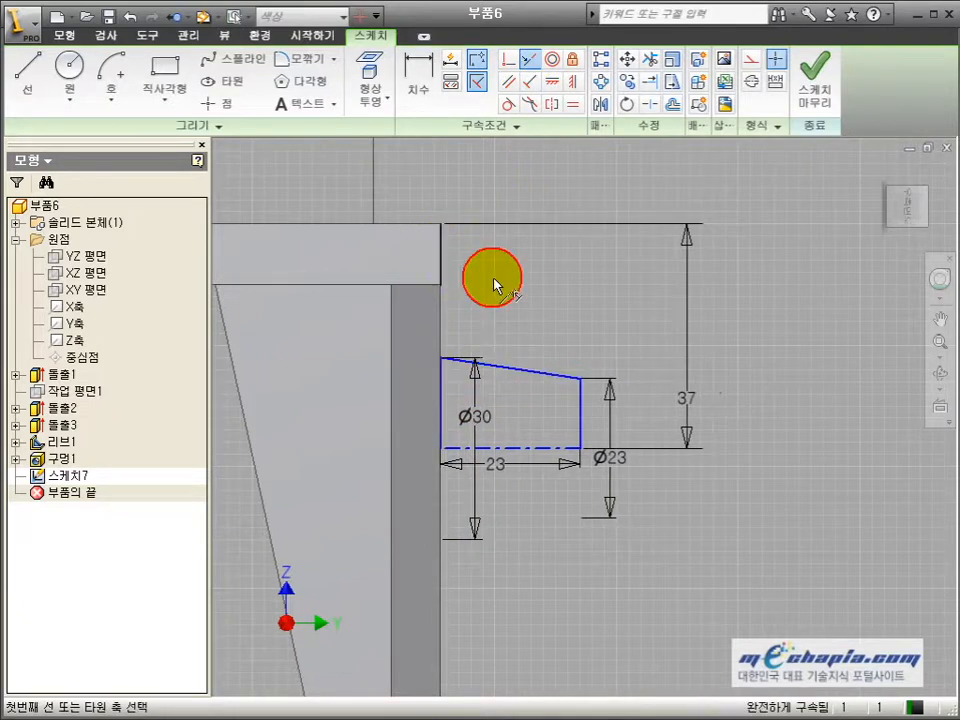
left_click(751, 61)
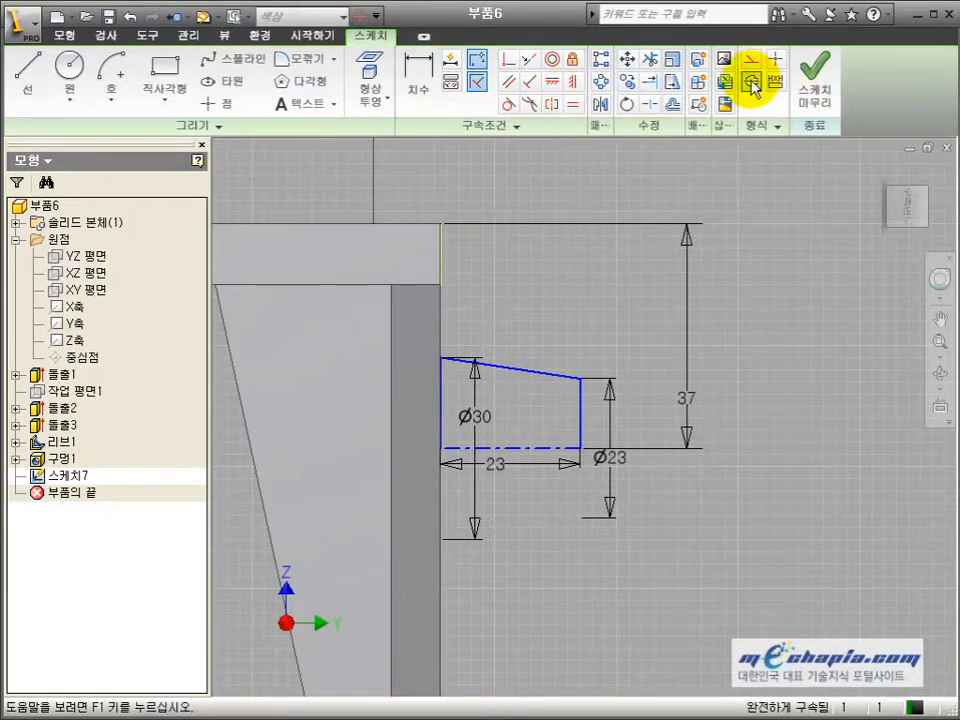
- Revolve the tapered boss profile a full turn about its centerline
scroll(782, 377, "down", 3)
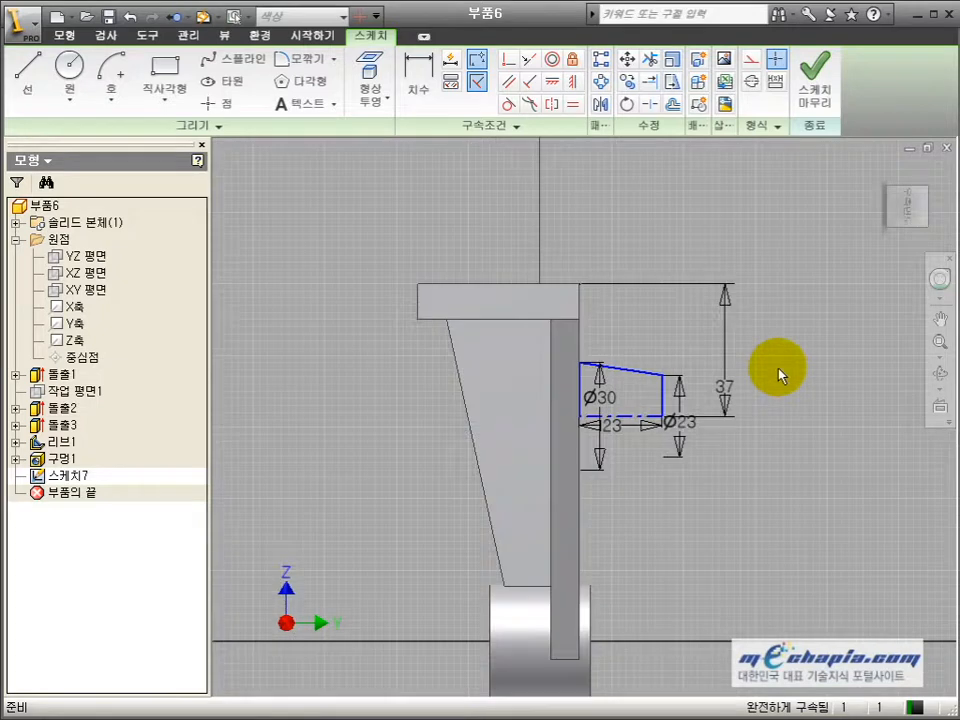
key("r")
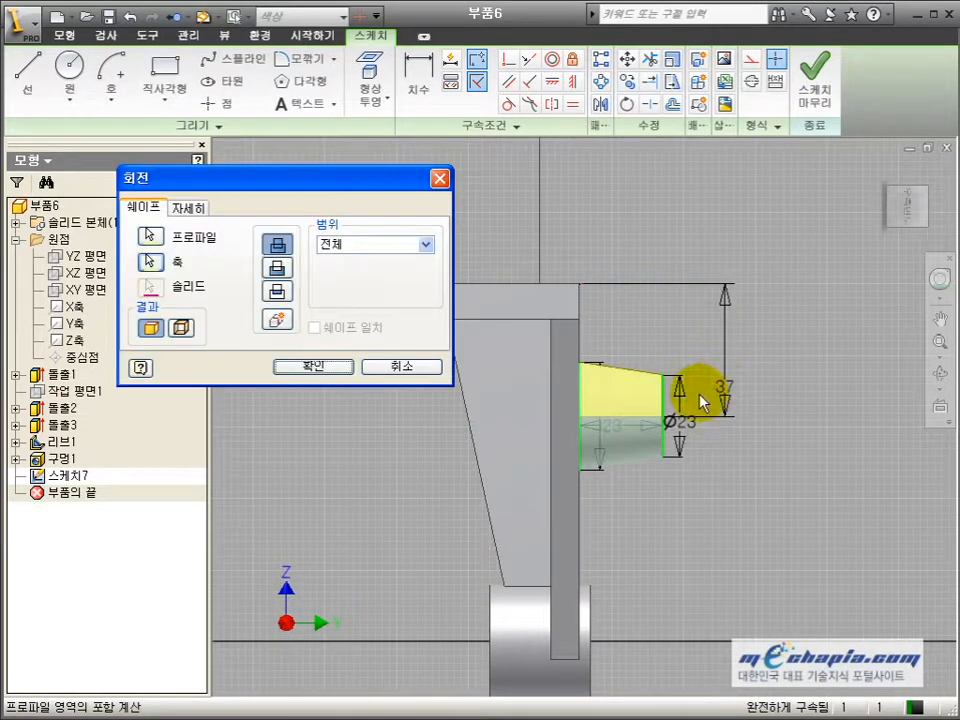
left_click(318, 365)
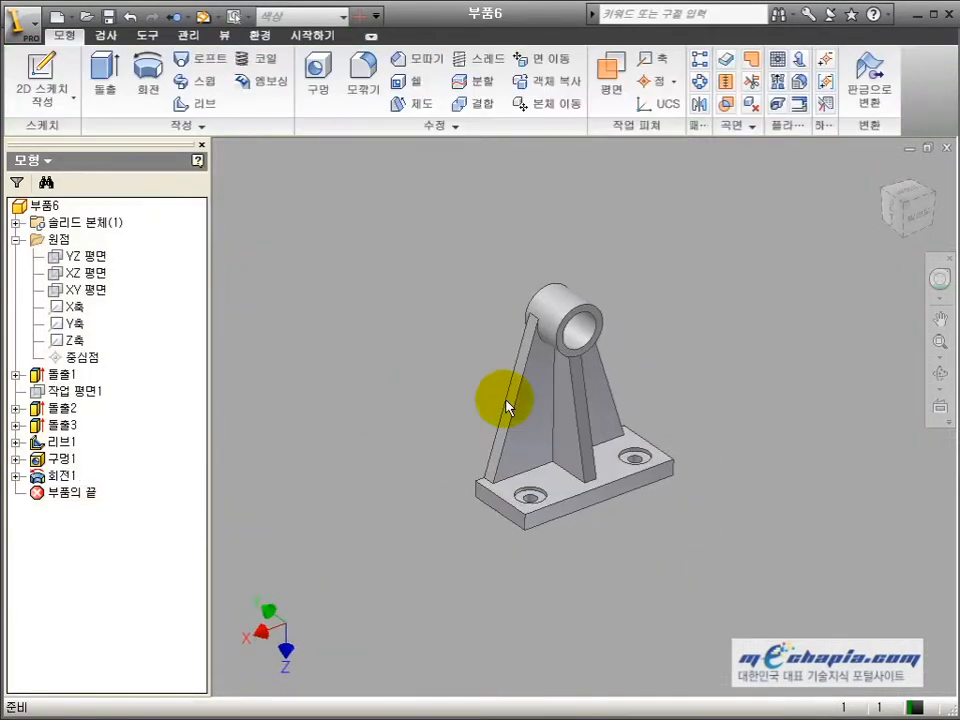
- On the bearing cylinder's end face beside the boss, sketch a vertical line from the bore center to the top of the outer circle
key("F4")
left_click_drag(546, 435, 548, 462)
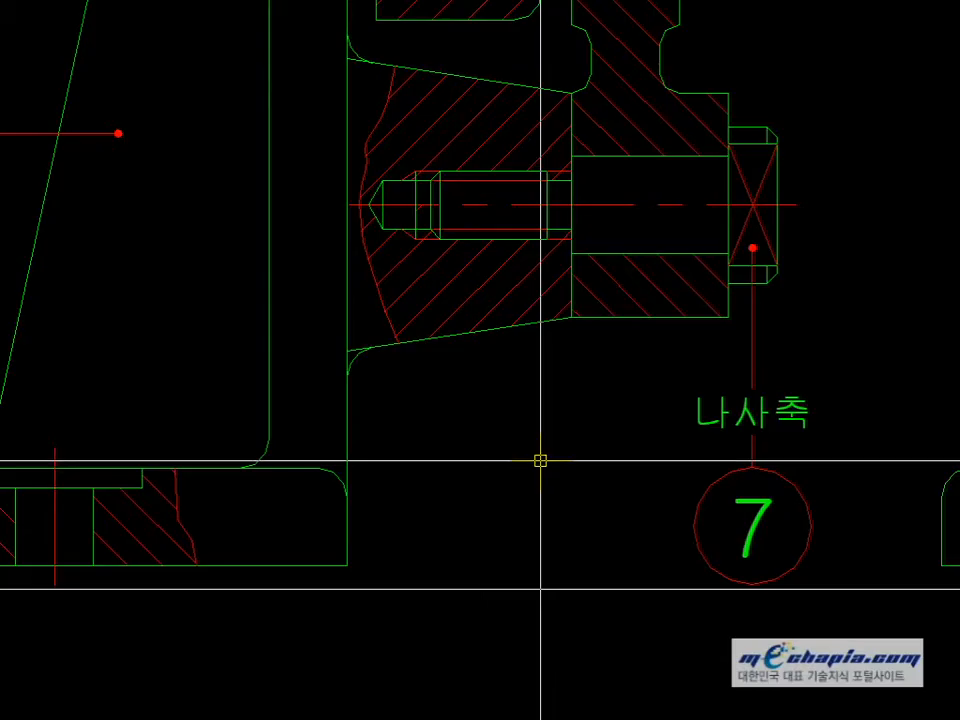
scroll(540, 458, "down", 5)
middle_click_drag(547, 479, 547, 497)
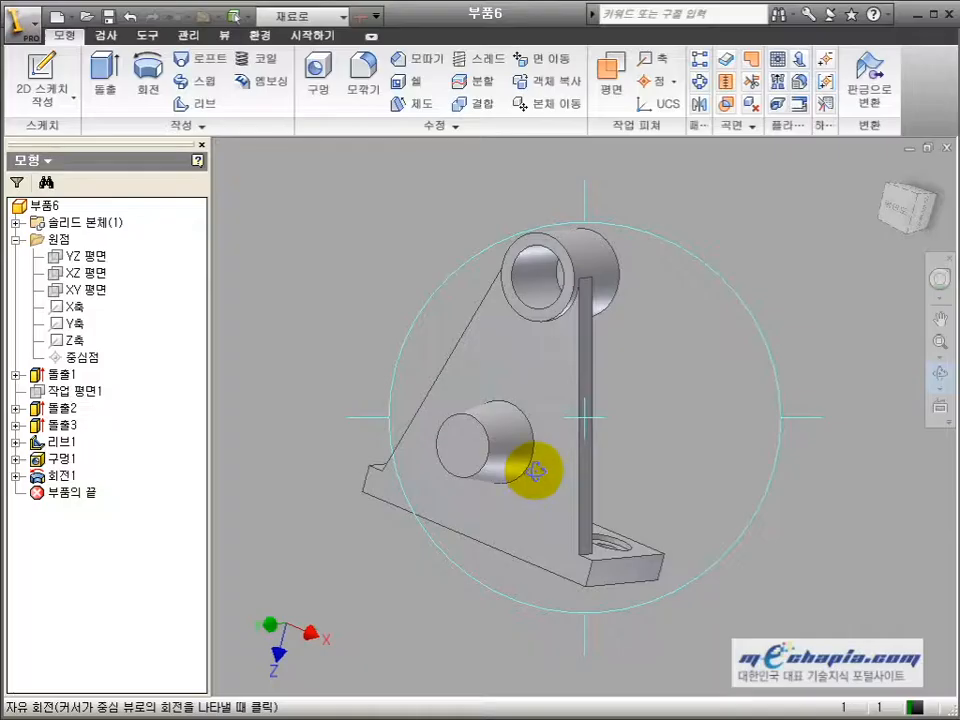
mouse_move(542, 474)
left_mouse_down()
mouse_move(576, 401)
mouse_move(729, 456)
left_mouse_up()
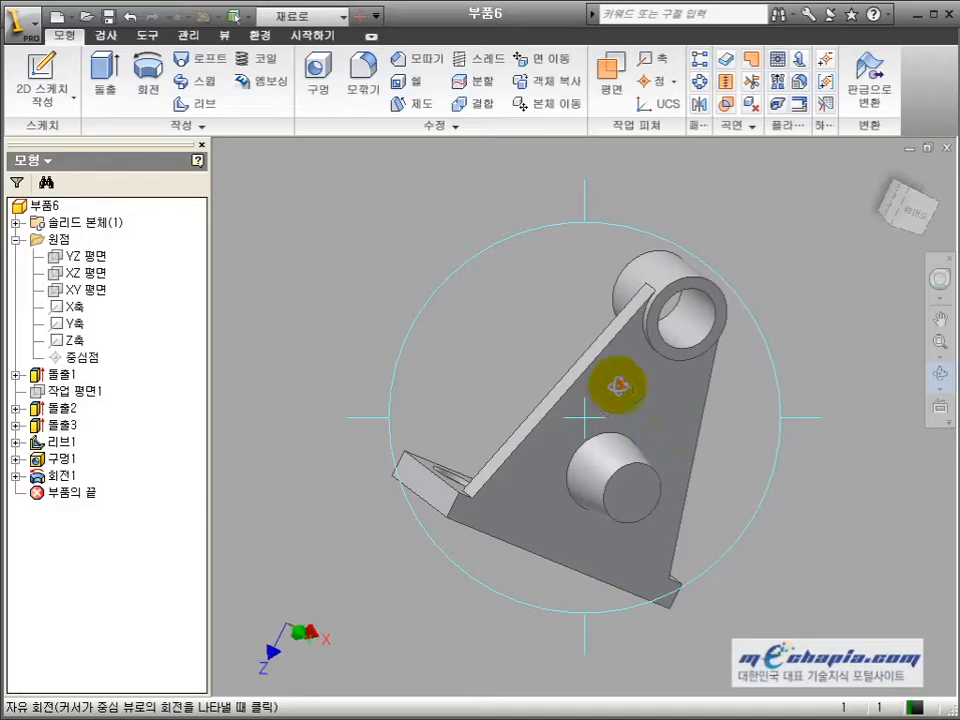
mouse_move(621, 386)
left_mouse_down()
mouse_move(654, 444)
mouse_move(624, 382)
left_mouse_up()
scroll(662, 352, "up", 3)
left_click(702, 295)
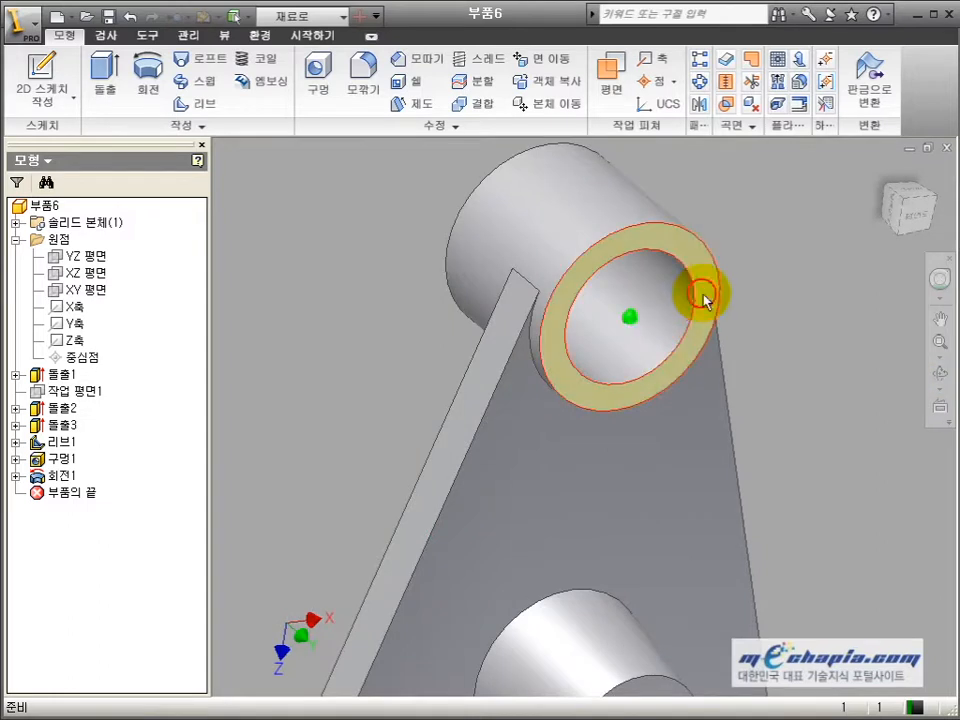
key("s")
key("l")
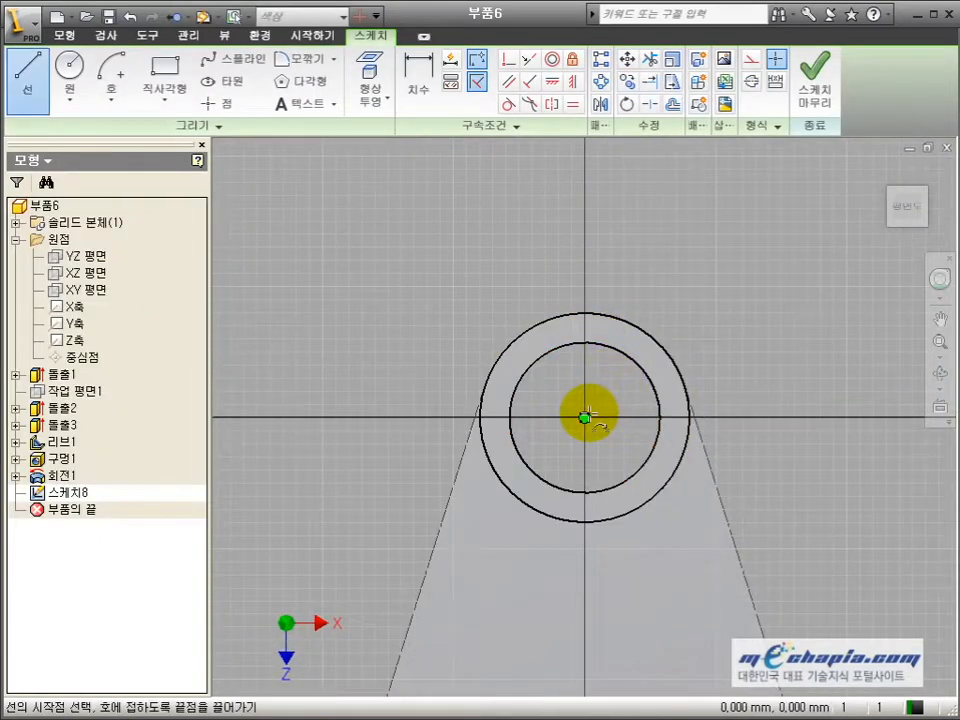
left_click(585, 415)
left_click(585, 314)
left_click(814, 75)
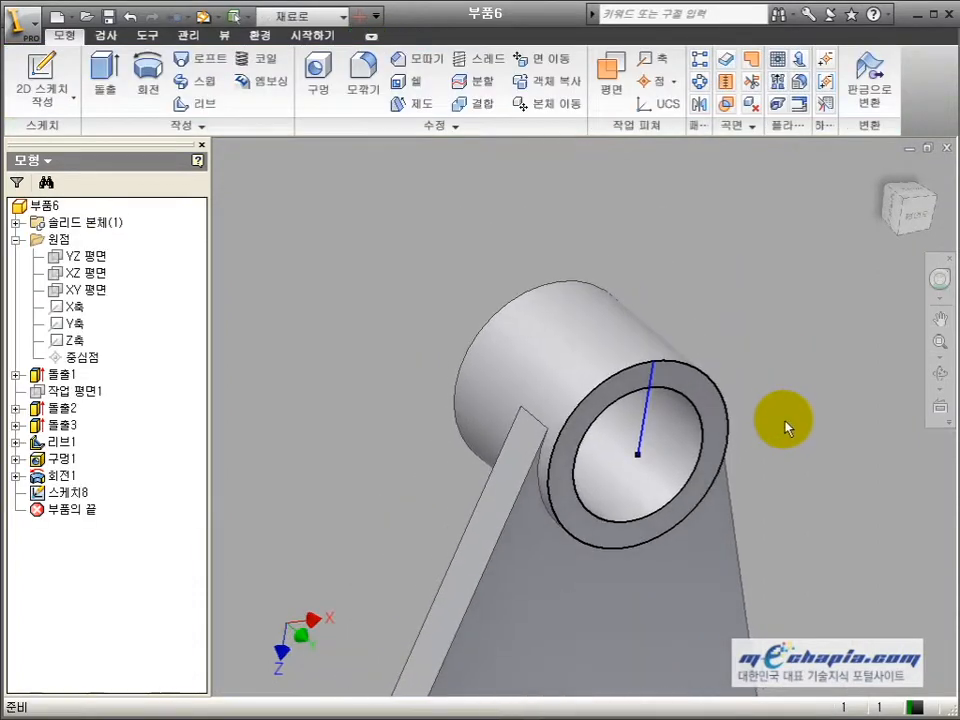
- Create a work plane perpendicular to the sketched line at its upper endpoint, tangent to the bearing cylinder
key("]")
left_click(648, 399)
left_click(652, 356)
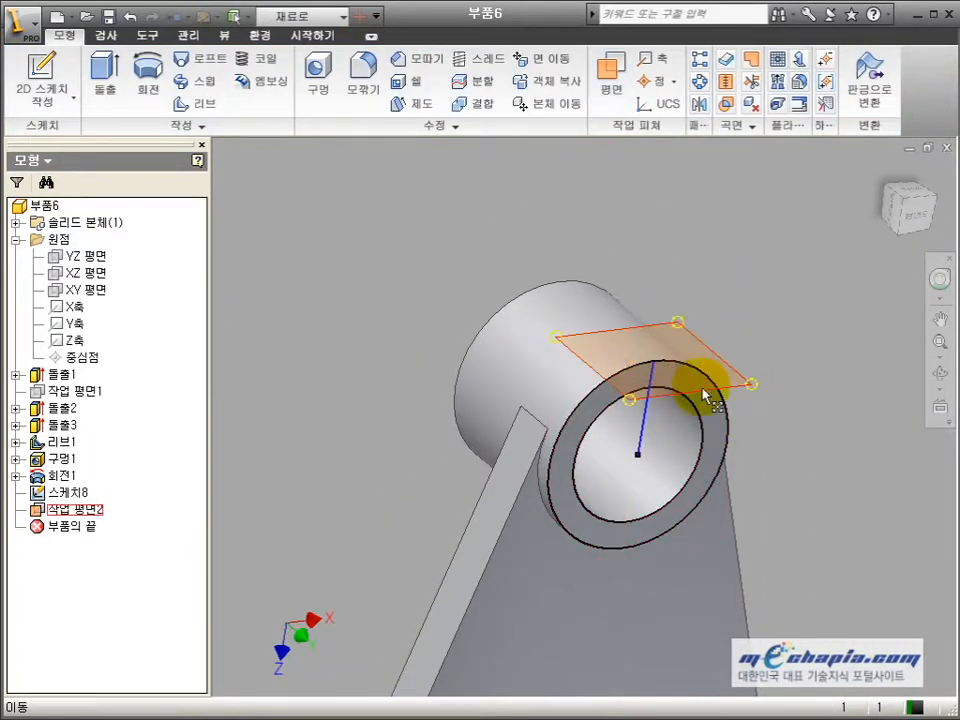
- Start a sketch on the tangent work plane, place a hole center point on the cylinder and align it vertically with the origin
left_click(736, 380)
key("s")
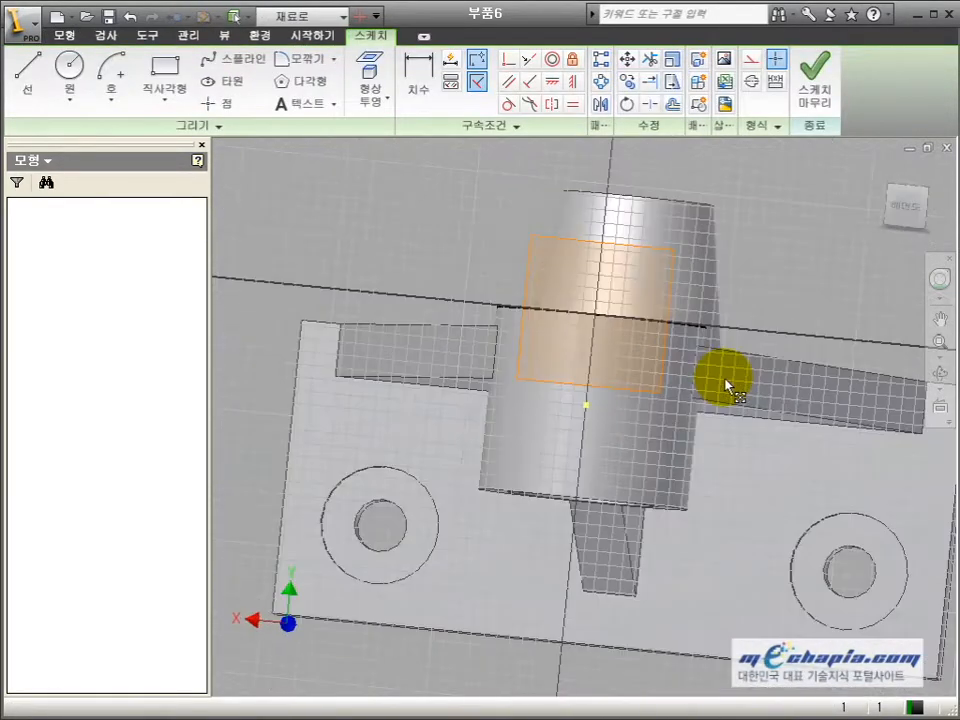
key("p")
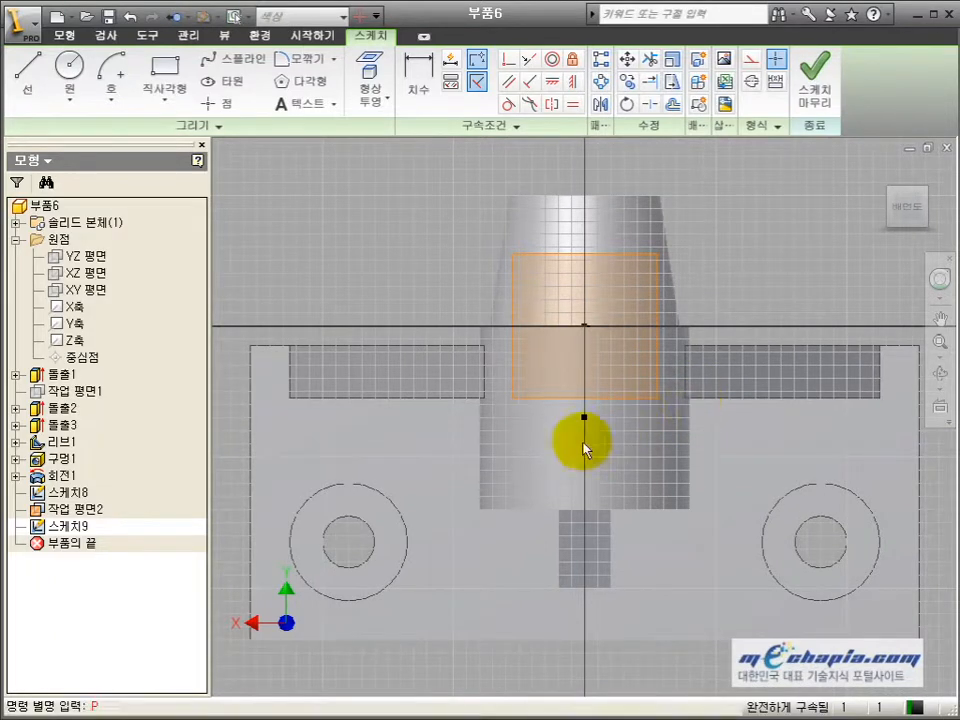
left_click(215, 115)
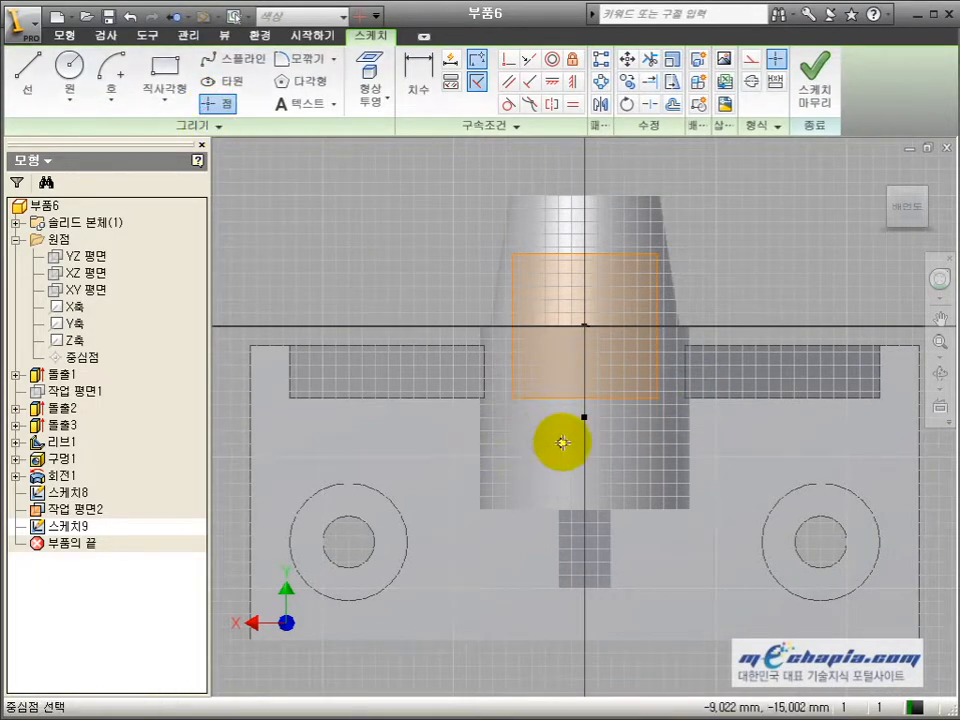
left_click(583, 441)
key("Escape")
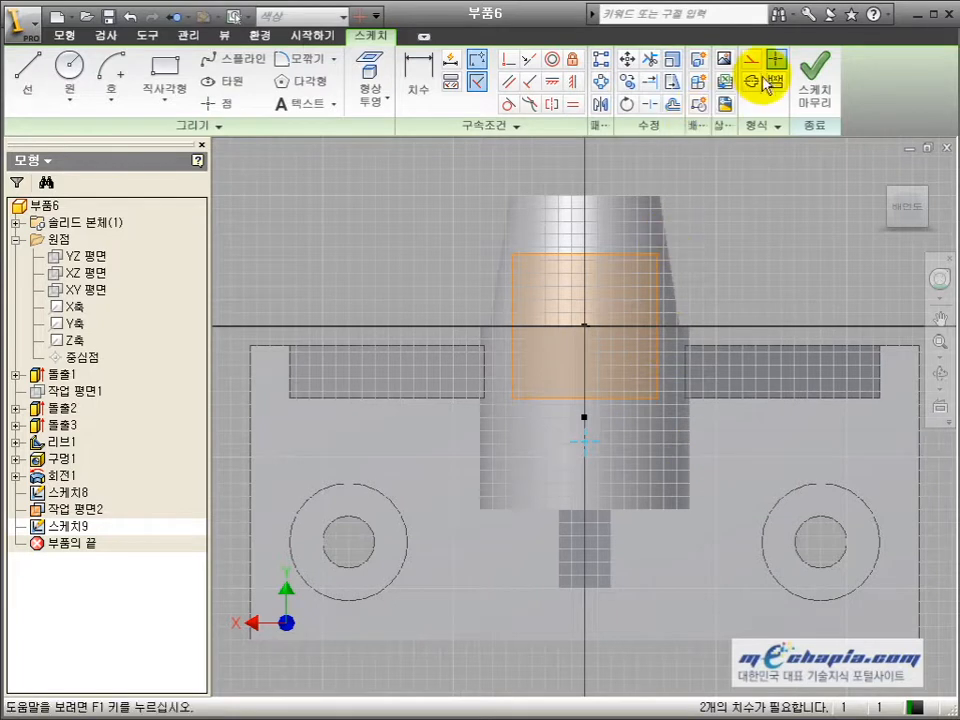
left_click(572, 81)
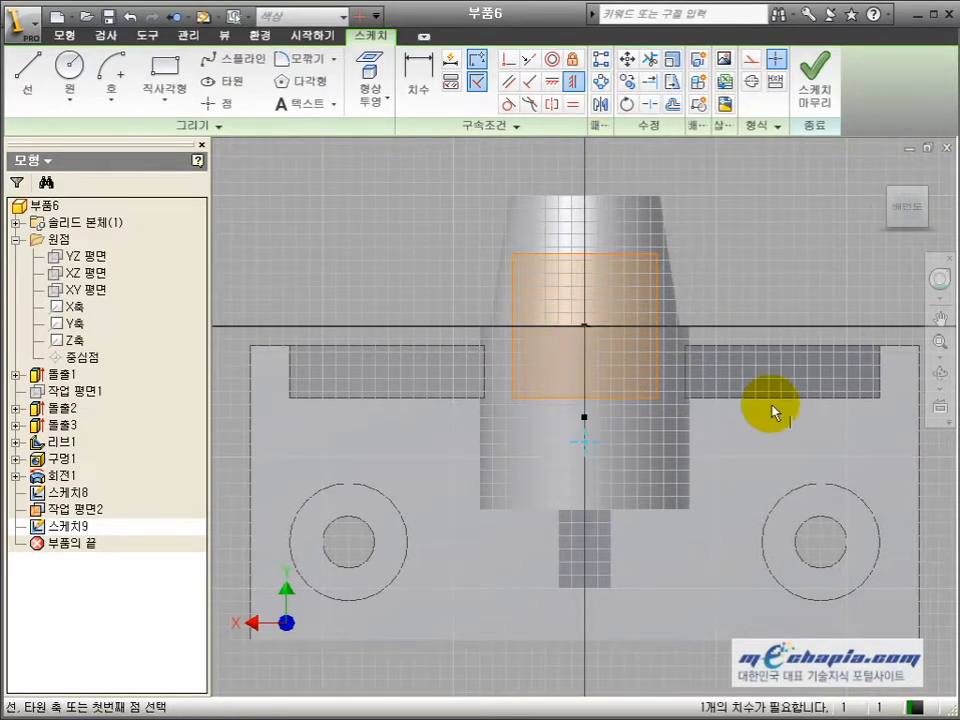
- Check the countersunk oil hole on the bearing cylinder in the AutoCAD drawing, and return to Inventor
key("alt+Tab")
scroll(386, 239, "up", 5)
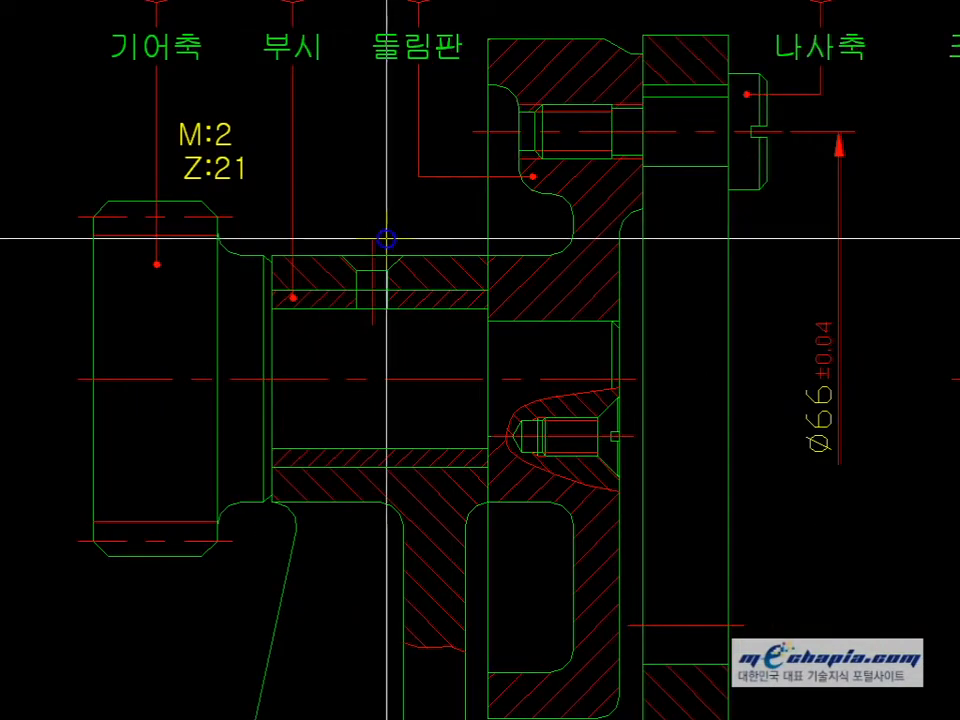
scroll(373, 240, "up", 5)
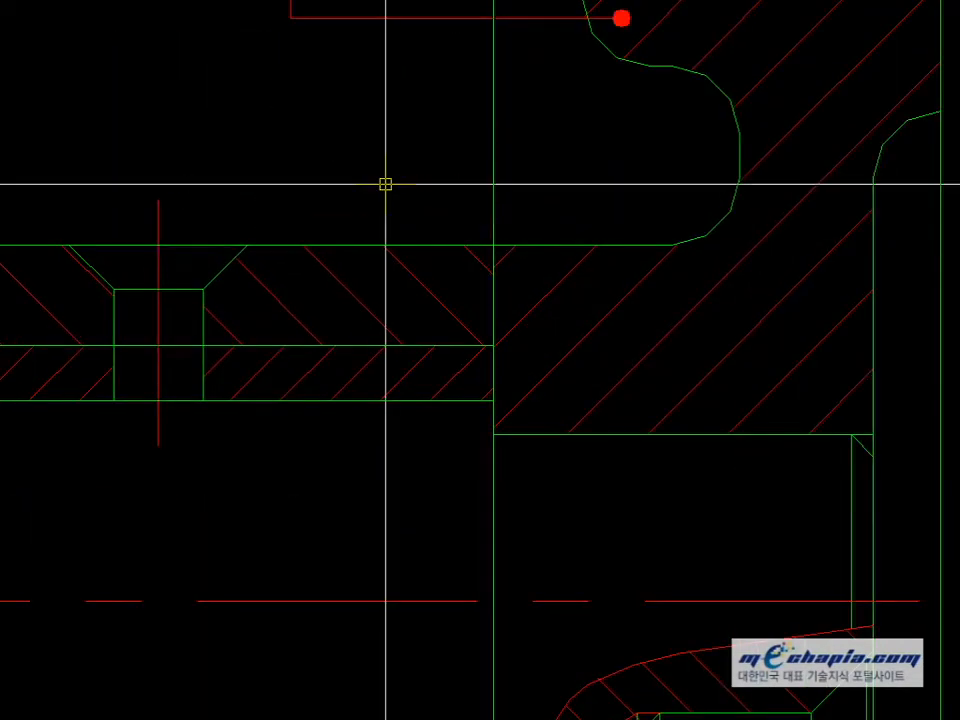
key("alt+Tab")
left_click(584, 413)
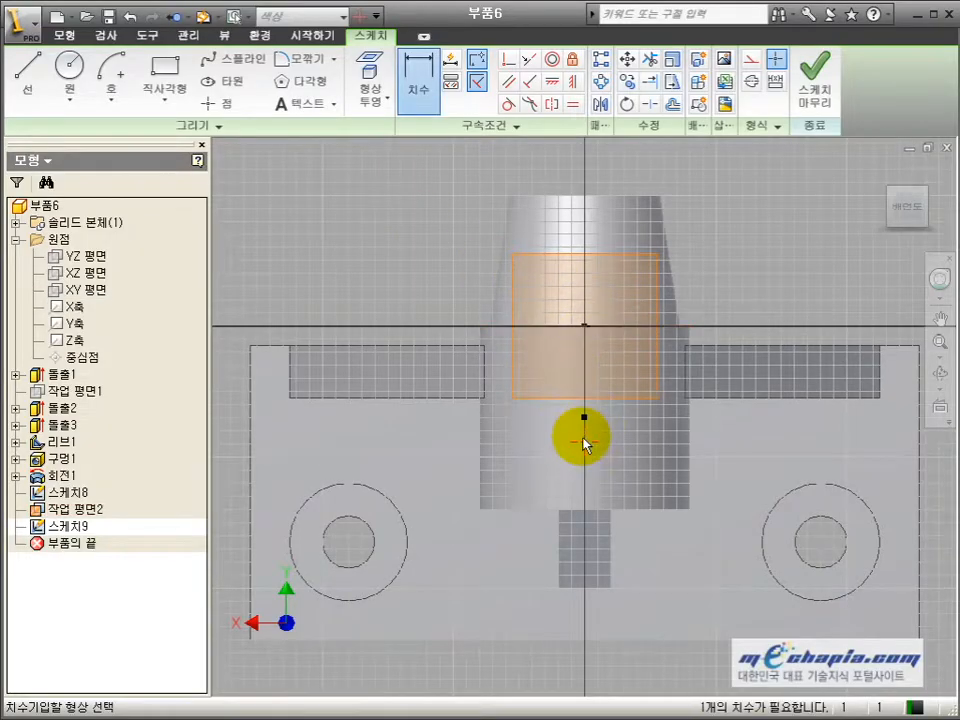
left_click(538, 404)
key("Escape")
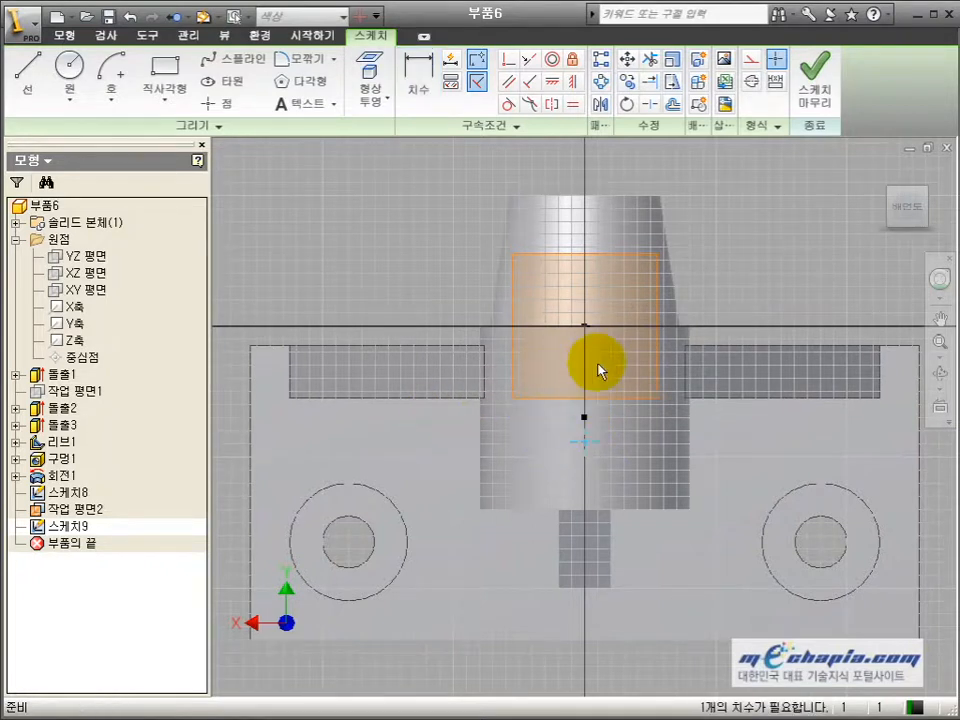
- Dimension the hole center point 15 mm from the cylinder's end edge
key("d")
left_click(586, 325)
left_click(584, 441)
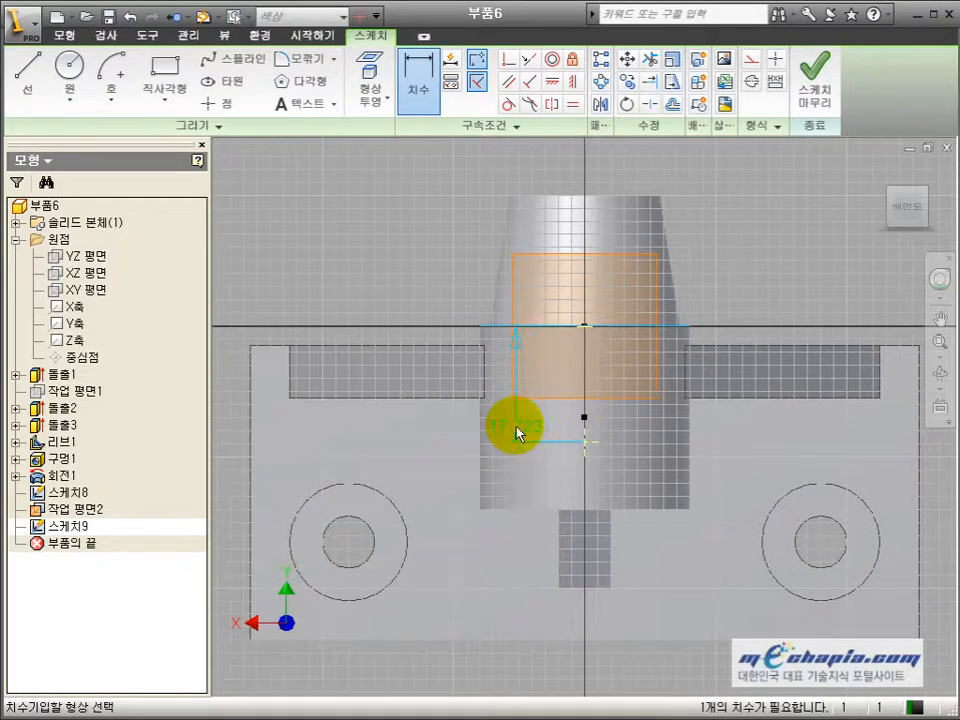
left_click(515, 427)
type("15")
key("Return")
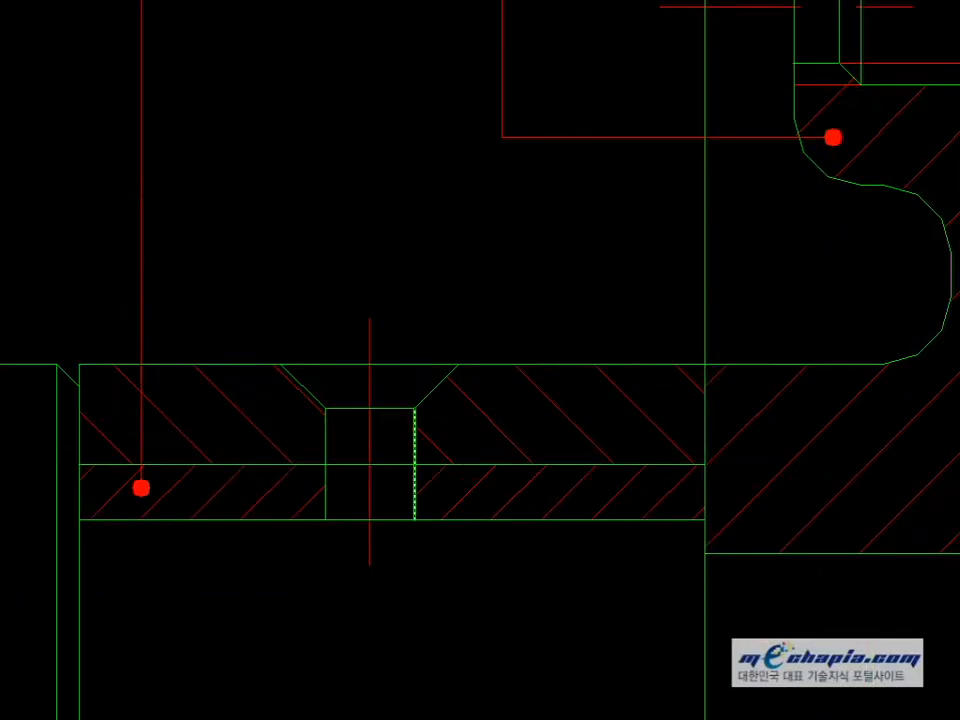
- Measure the oil hole's countersink diameter at the cylinder's outer surface in the AutoCAD drawing
left_click(279, 364)
left_click(459, 364)
left_click(400, 310)
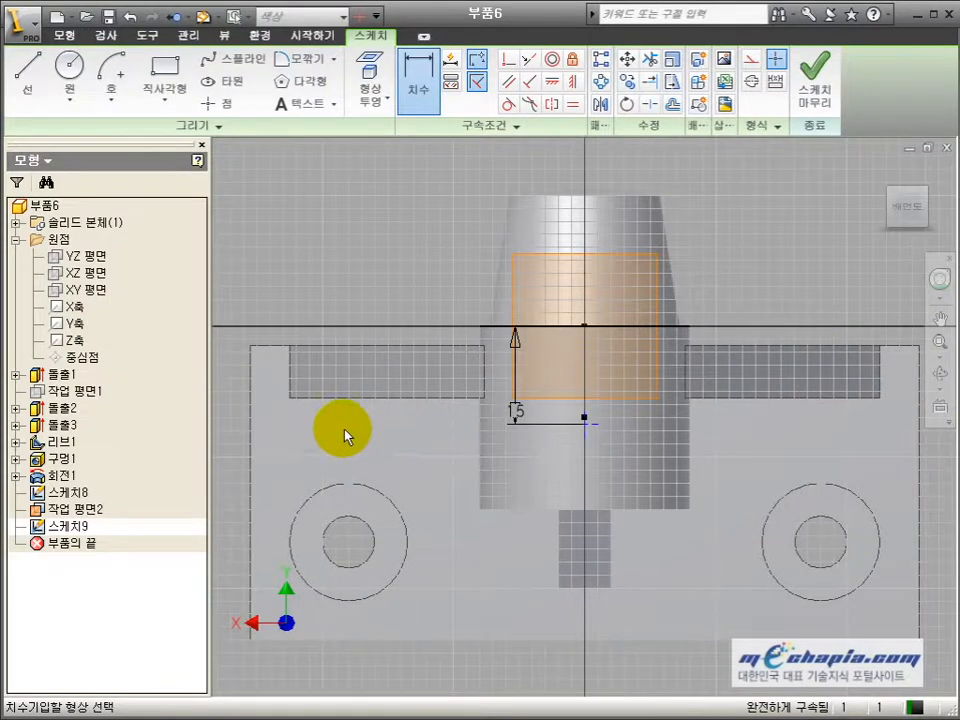
- In Inventor, set up a countersunk hole at the sketch point with 8 mm countersink diameter, 4 mm hole diameter and To-face termination
key("h")
left_click(939, 372)
mouse_move(735, 495)
left_mouse_down()
mouse_move(636, 456)
mouse_move(581, 283)
left_mouse_up()
left_click(517, 211)
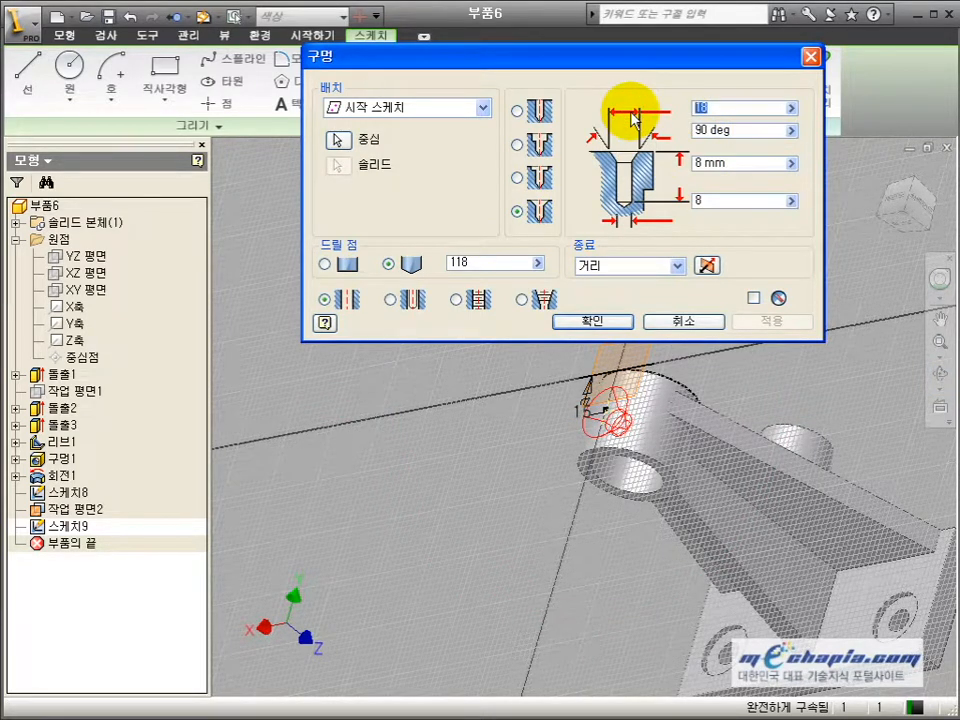
type("8")
left_click(664, 266)
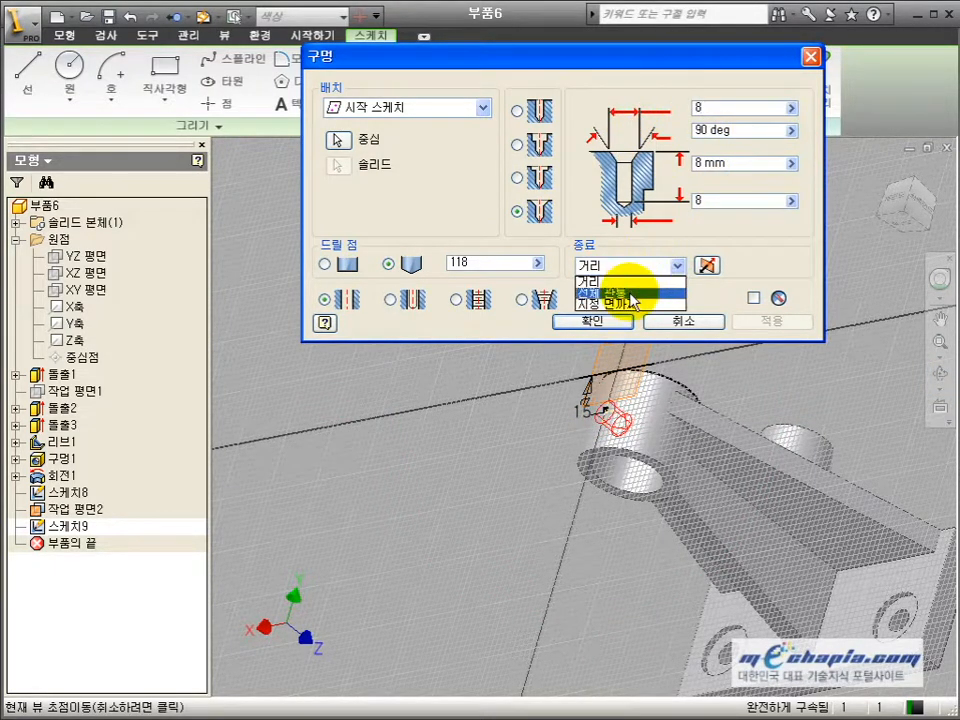
left_click(621, 296)
double_click(716, 200)
type("4")
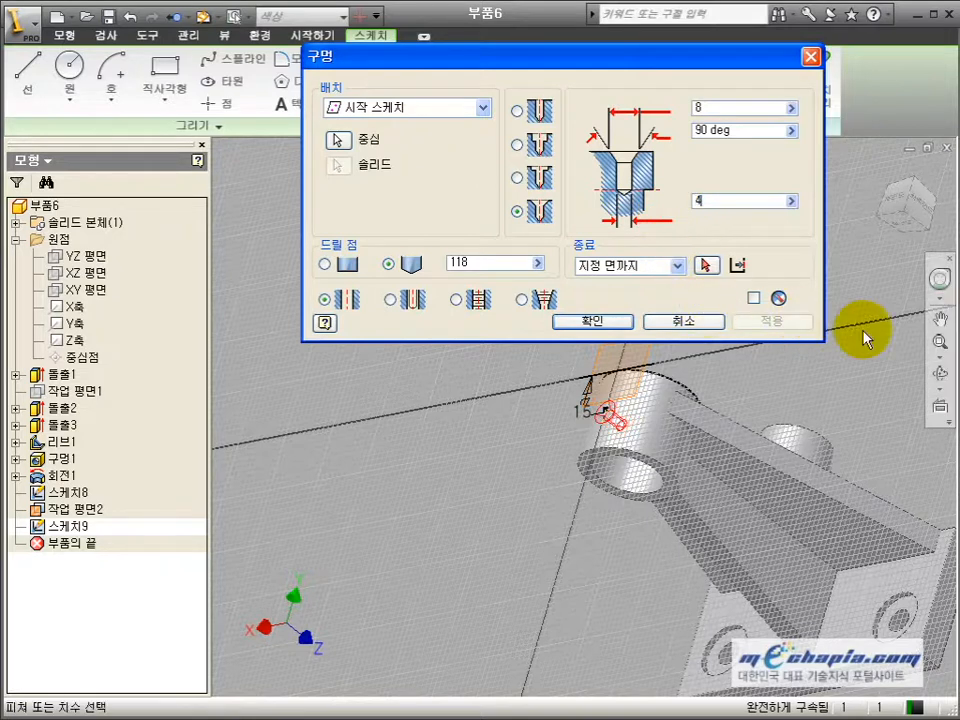
- End the countersunk hole at the bearing cylinder's inner bore face and create it
left_click(940, 373)
left_click_drag(679, 485, 688, 381)
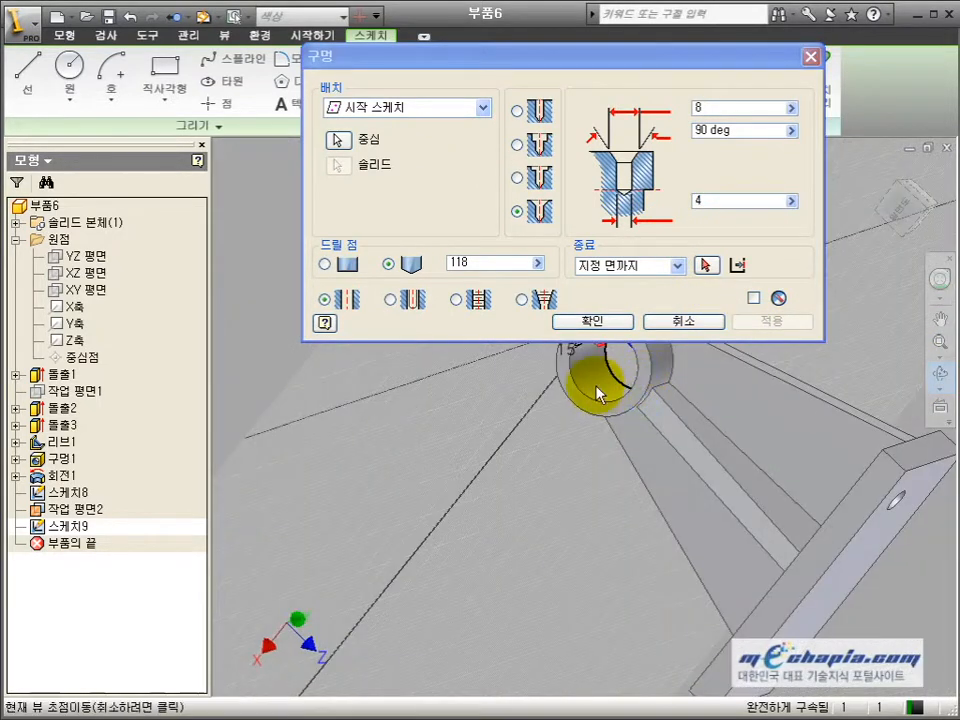
left_click(648, 362)
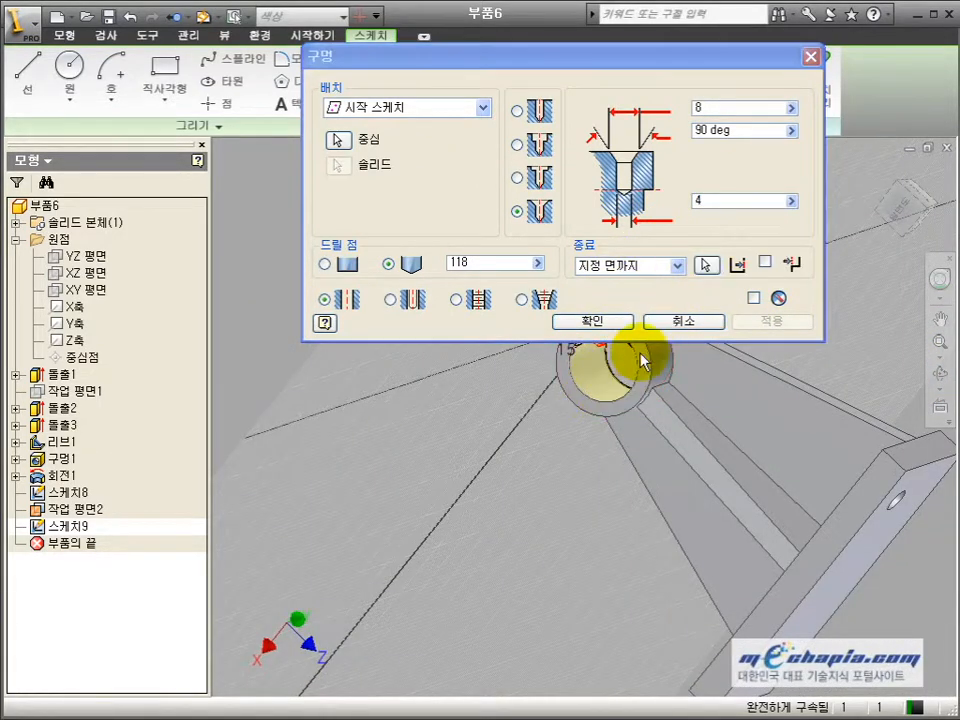
left_click(615, 322)
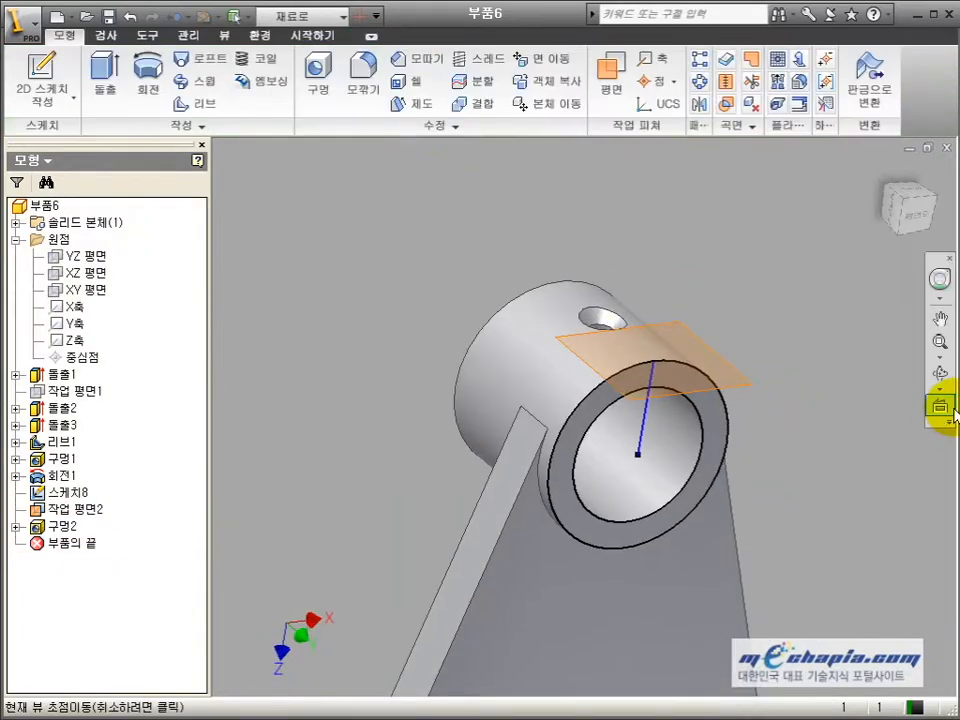
- Hide the tangent work plane and the line sketch on the cylinder's end face
left_click(55, 510)
right_click(55, 510)
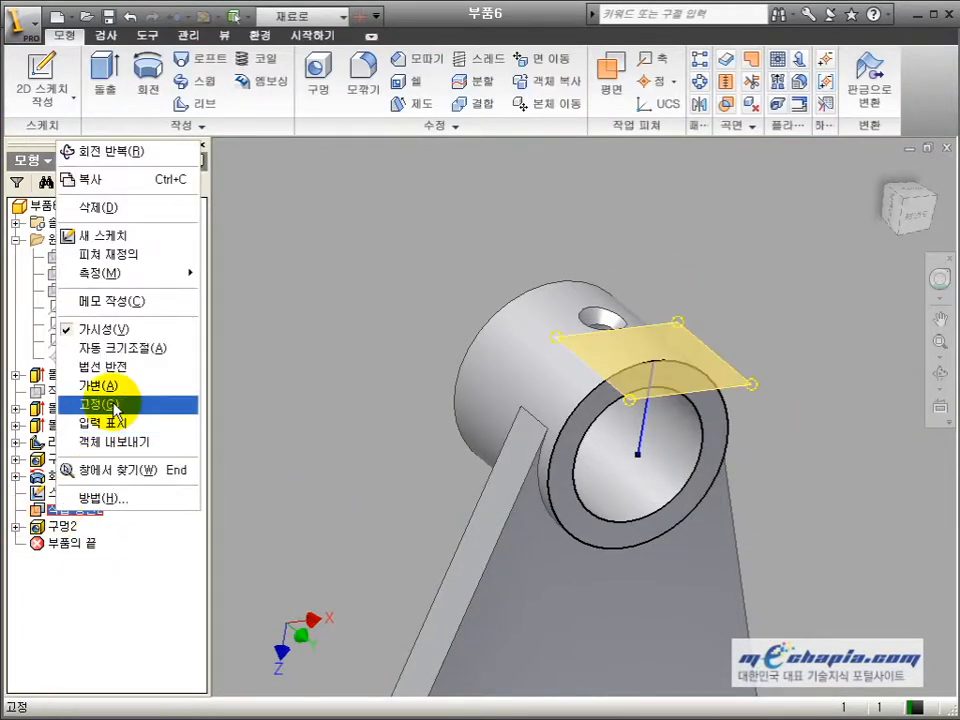
left_click(124, 330)
right_click(80, 497)
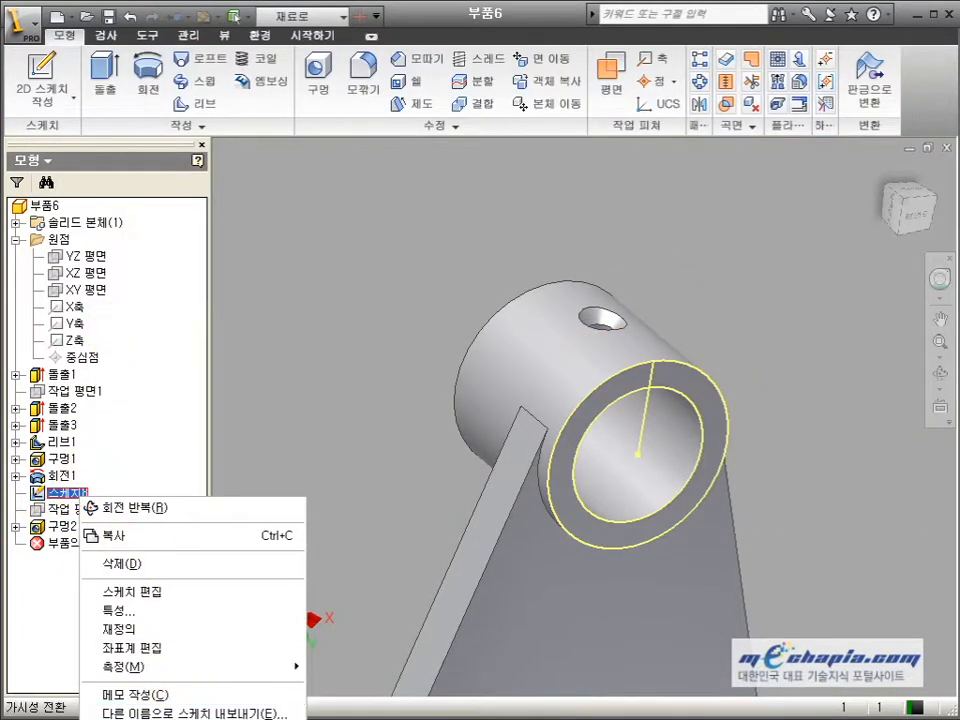
left_click(165, 719)
- Inspect the body from another angle, and switch to AutoCAD to look over the assembly drawing
left_click(940, 373)
left_click_drag(660, 395, 583, 420)
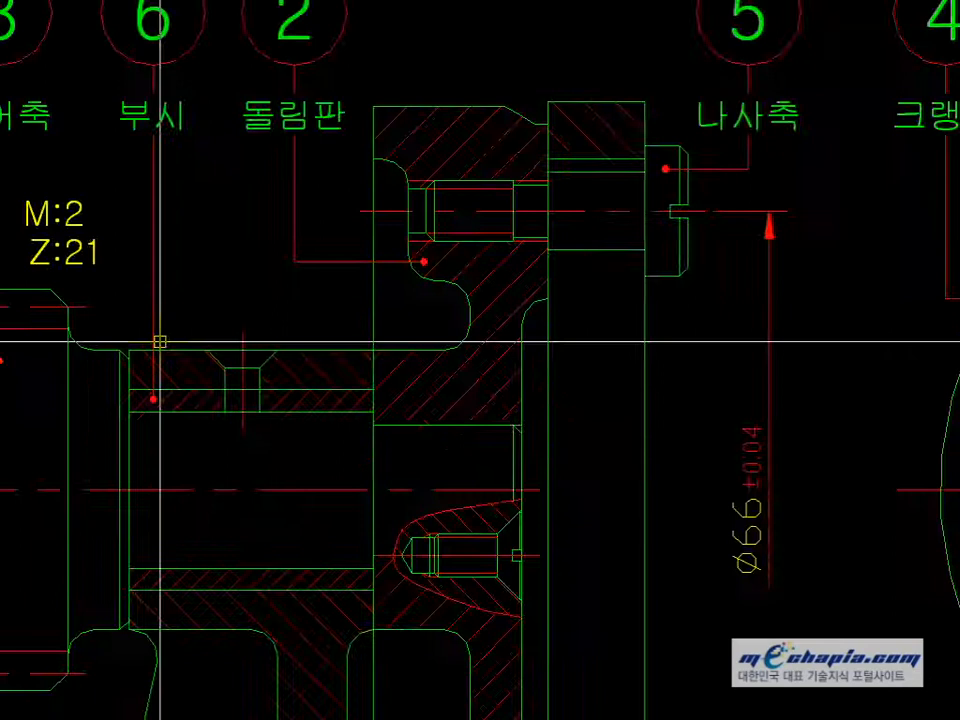
scroll(159, 343, "down", 4)
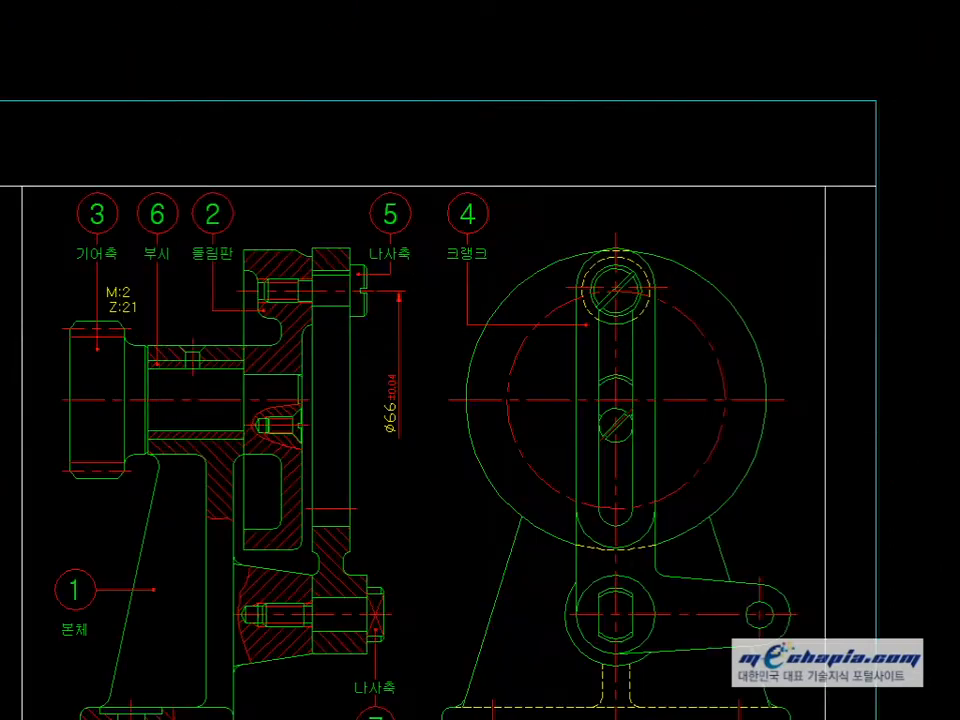
- Measure the outer thread diameter of the tapped hole in the tapered boss's section view
left_click(318, 557)
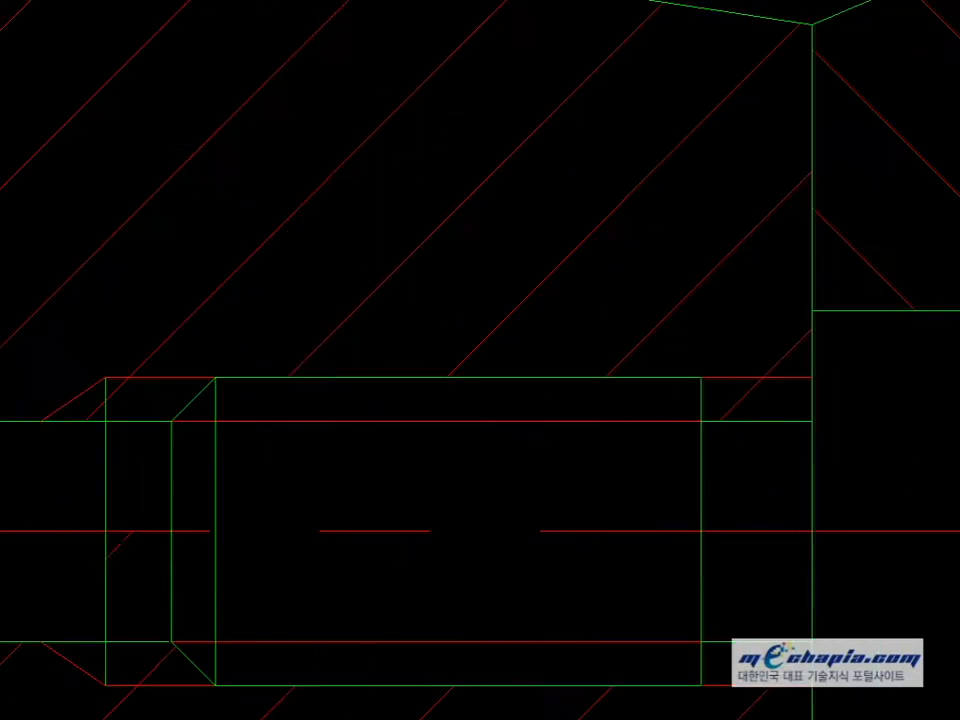
scroll(268, 300, "down", 2)
left_click(165, 343)
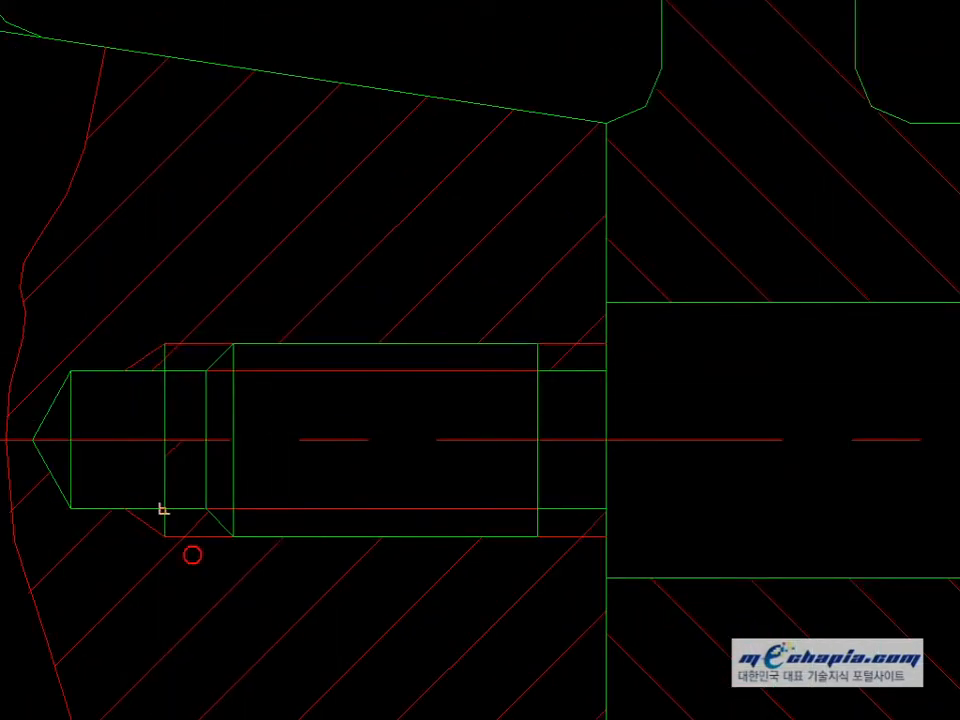
left_click(165, 536)
key("Escape")
- Measure the tapped hole's thread depth from the boss's end face
scroll(196, 530, "down", 4)
right_click(187, 484)
left_click(185, 467)
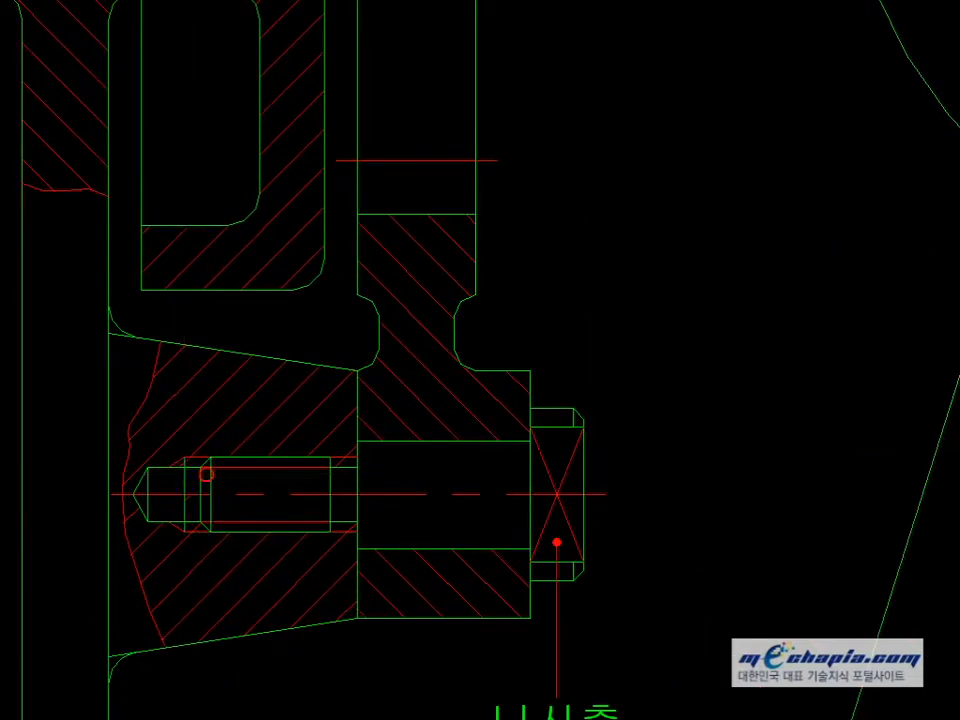
left_click(358, 468)
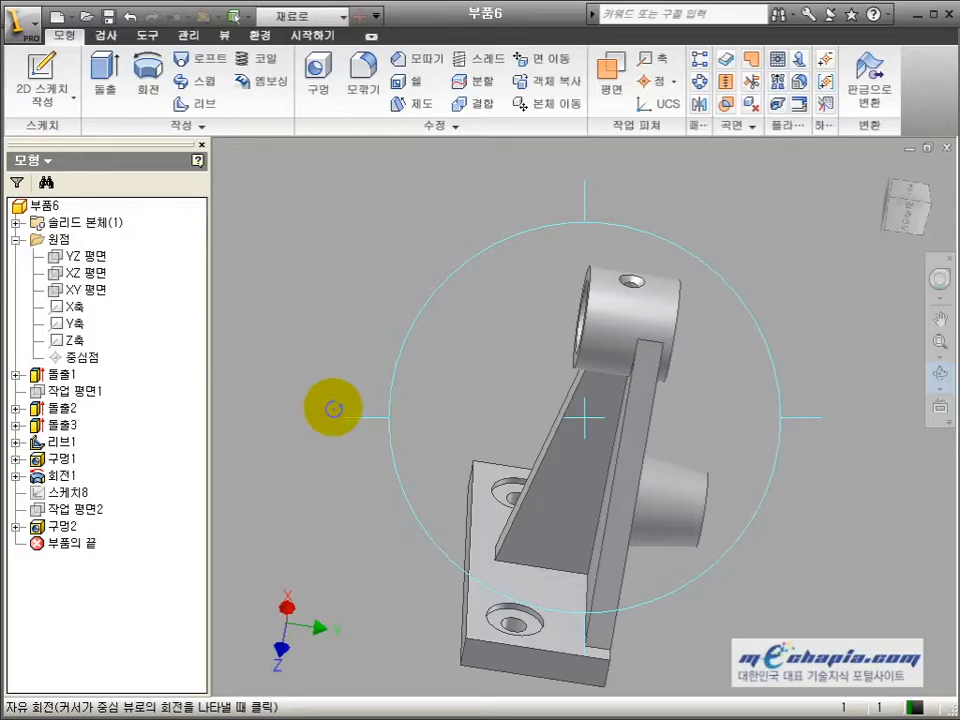
- Switch to Inventor and start a sketch on the tapered boss's end face
left_click_drag(638, 495, 551, 471)
left_click(756, 470)
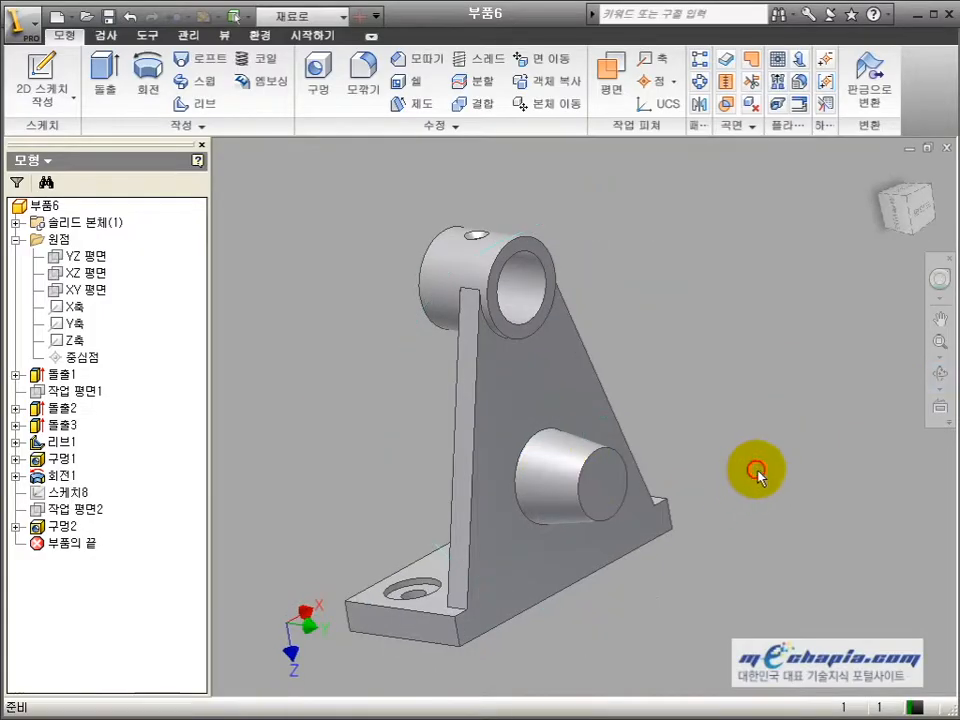
left_click(621, 497)
key("s")
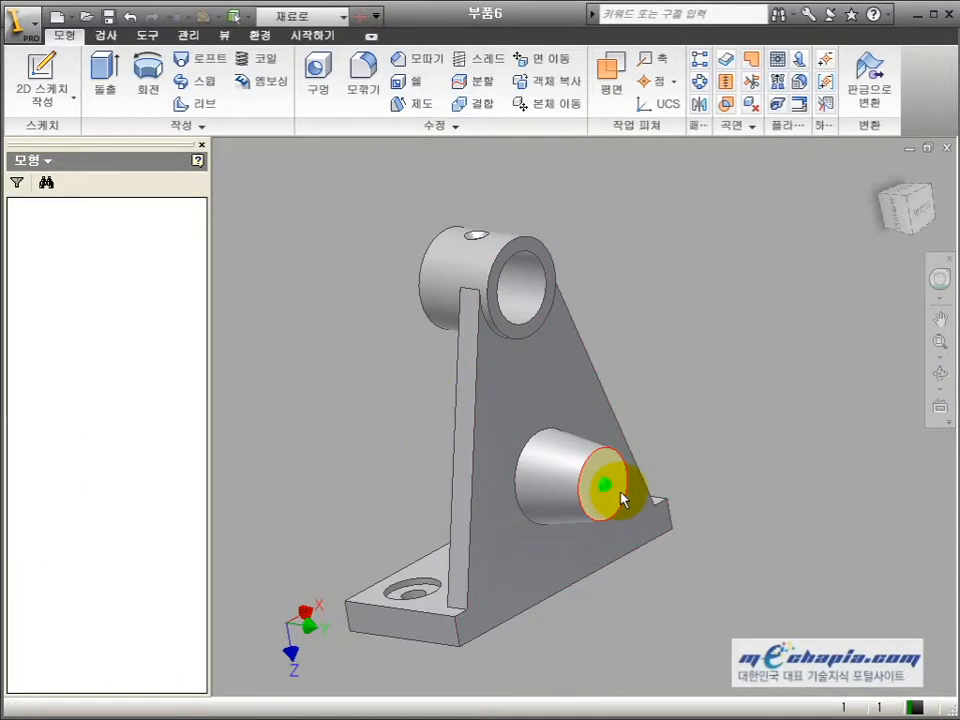
mouse_move(638, 529)
middle_mouse_down()
mouse_move(632, 497)
mouse_move(507, 307)
middle_mouse_up()
scroll(660, 452, "down", 3)
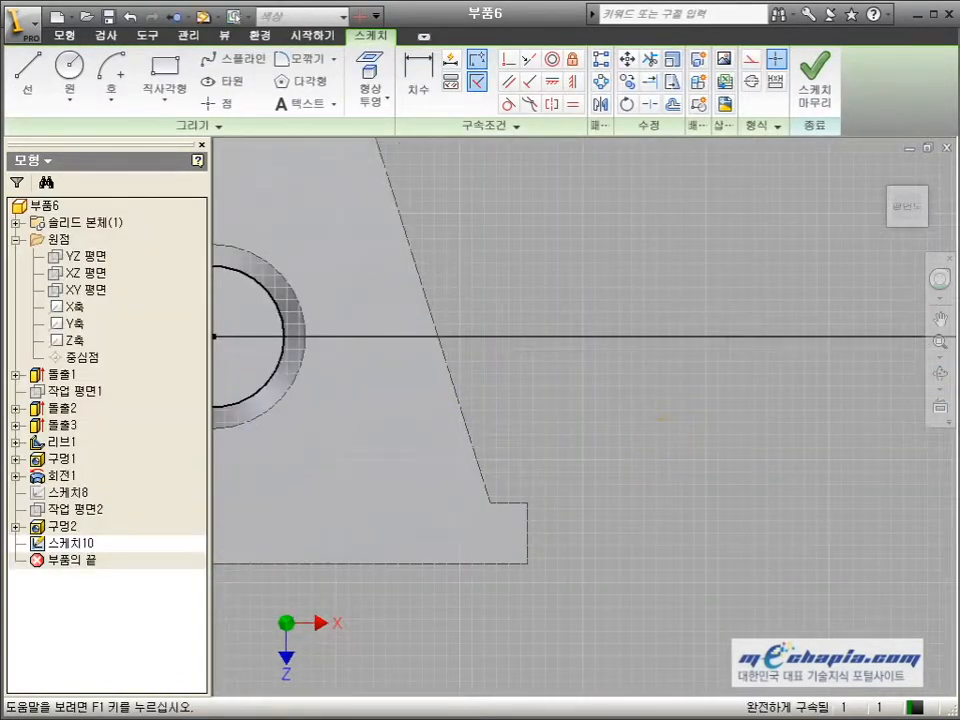
- Switch to the PDF and consult the metric coarse thread table for the thread's pitch and diameters
key("alt+Tab")
left_click_drag(405, 569, 407, 534)
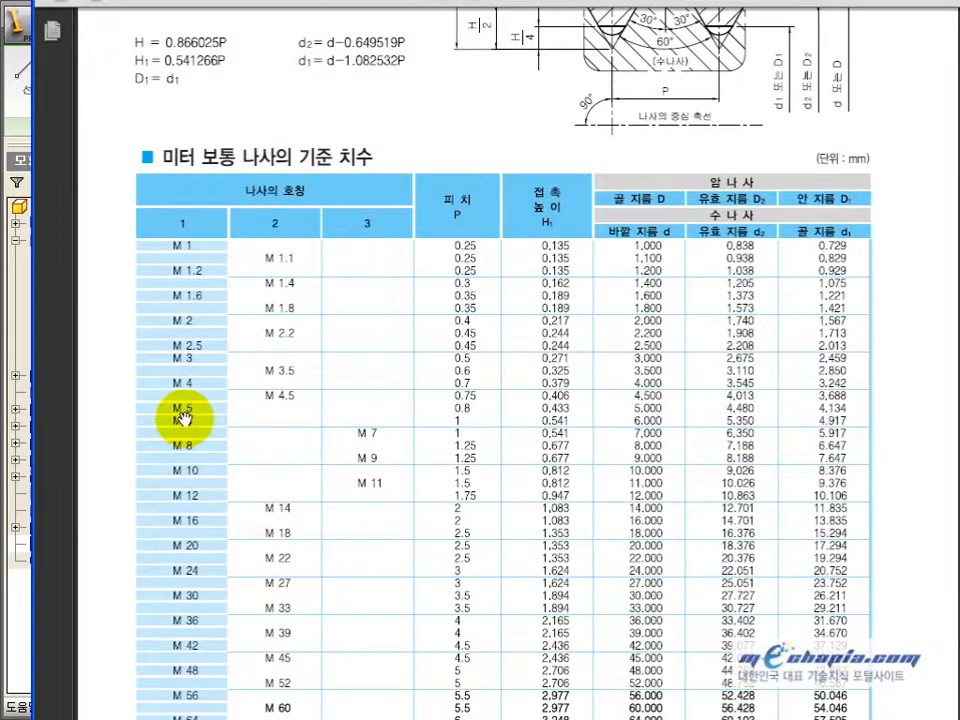
key("alt+Tab")
- In Inventor, sketch a triangle beside the base with its vertical side about 6.6 mm long and its apex facing the part
key("l")
left_click(597, 433)
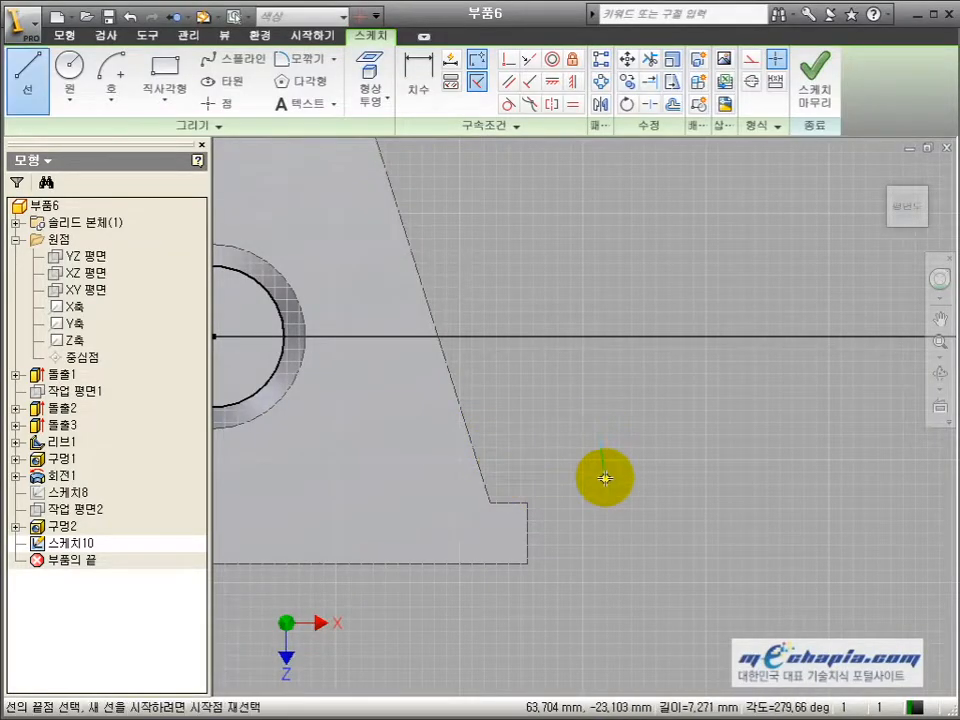
scroll(603, 476, "down", 4)
left_click(577, 474)
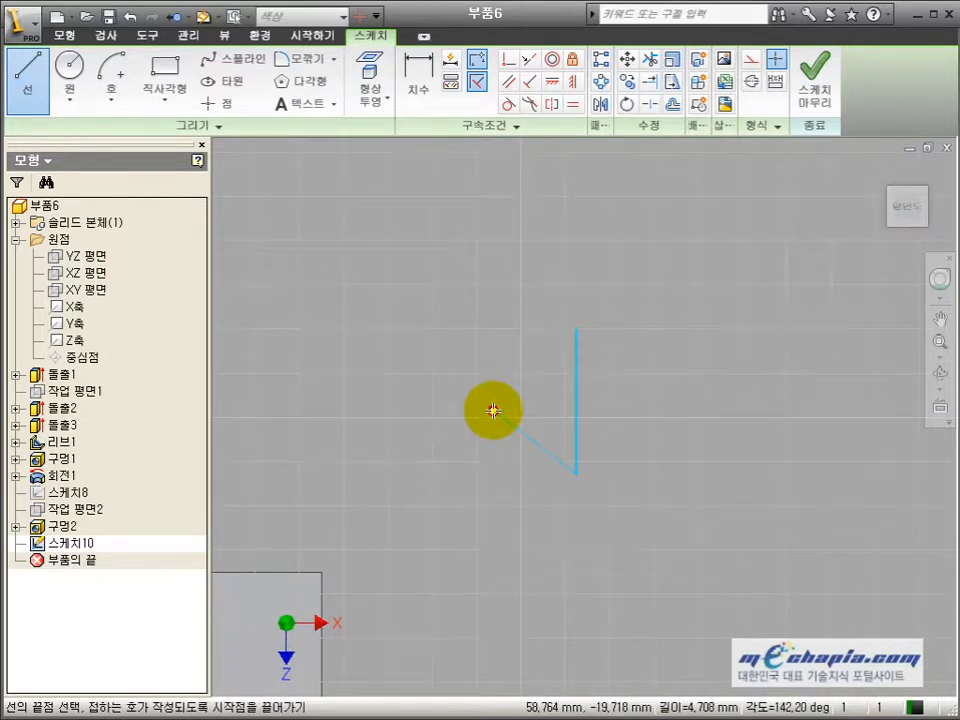
left_click(495, 410)
left_click(577, 327)
- Dimension the angle between the triangle's two sloping sides as 60°
key("d")
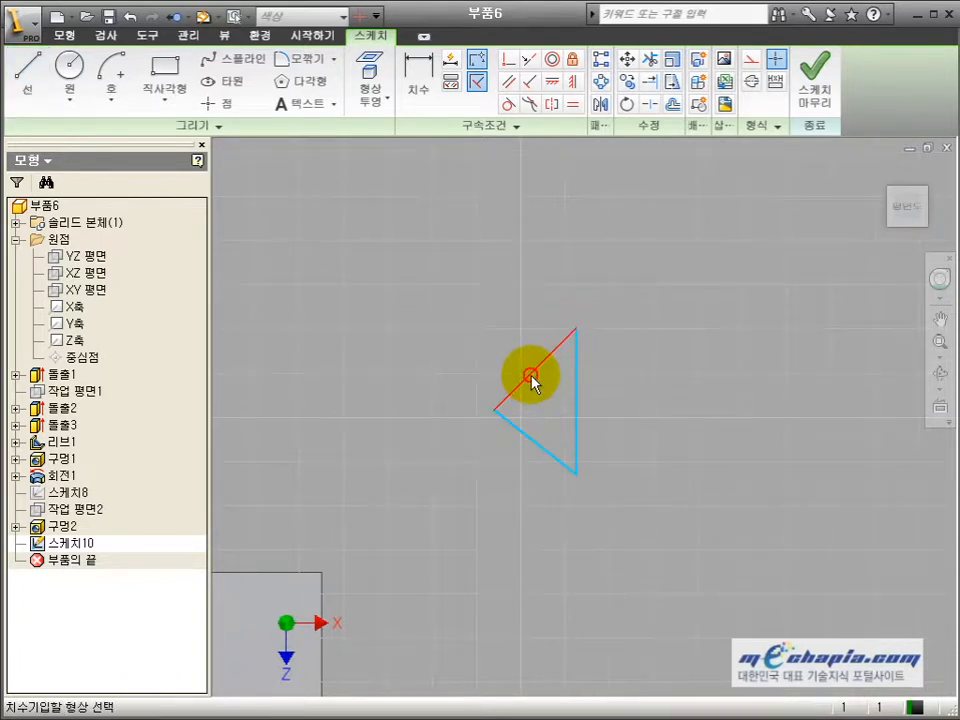
left_click(531, 377)
left_click(514, 424)
left_click(700, 412)
type("60")
key("Return")
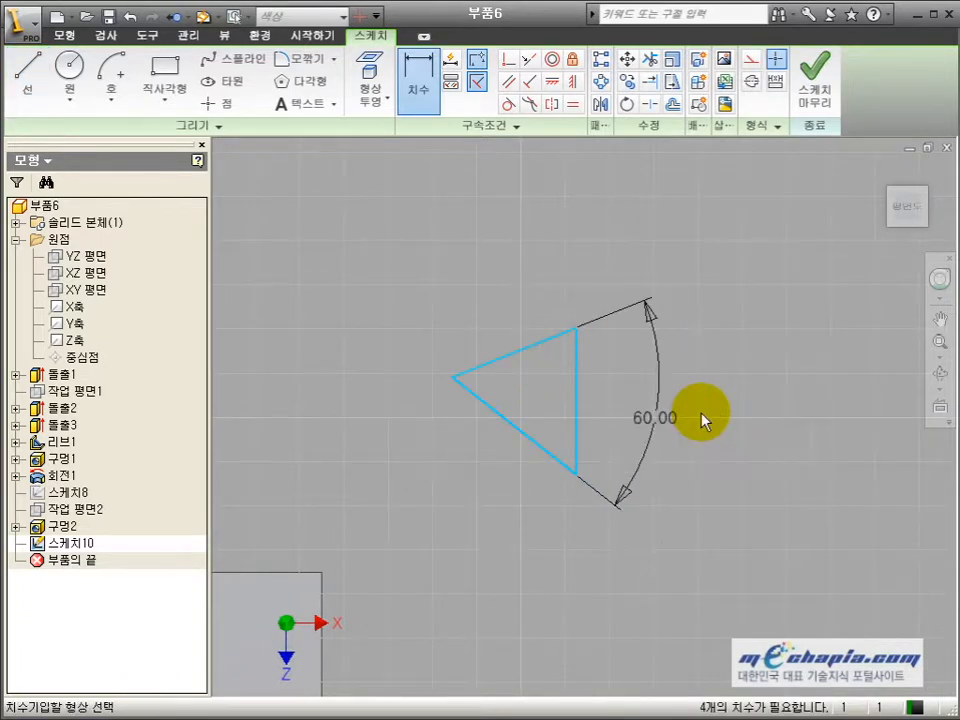
- Make the triangle's two sloping sides equal and dimension its vertical side as 1 mm
left_click(525, 345)
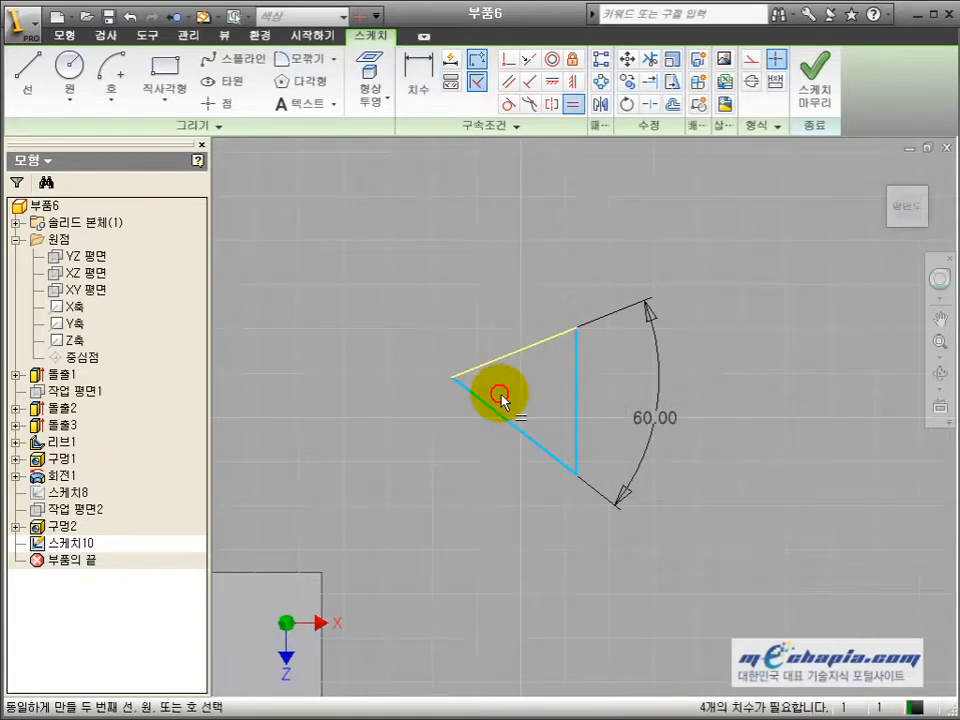
left_click(493, 410)
key("Escape")
key("d")
left_click(577, 406)
left_click(615, 396)
type("1")
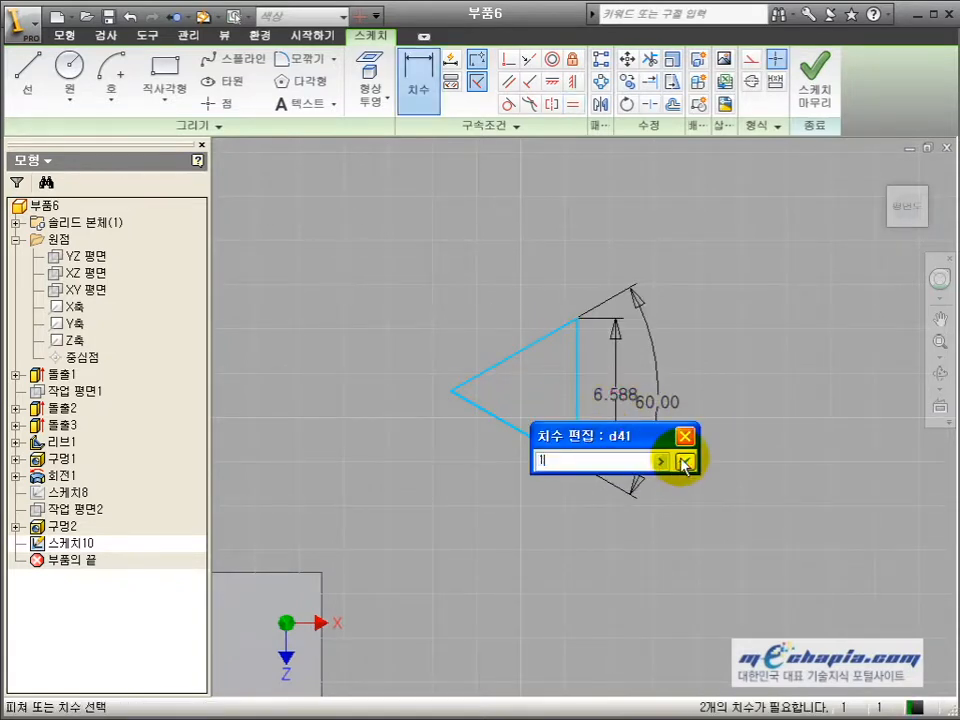
left_click(685, 461)
- Draw a line between the triangle's sloping sides, parallel and close to its vertical side
scroll(621, 467, "up", 4)
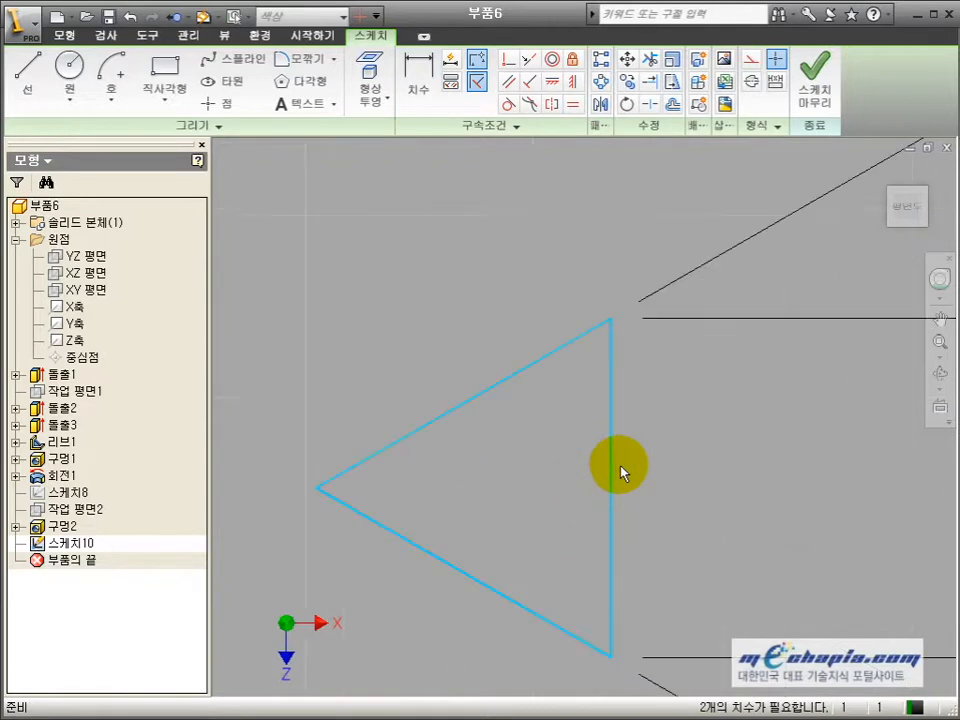
key("l")
left_click(570, 343)
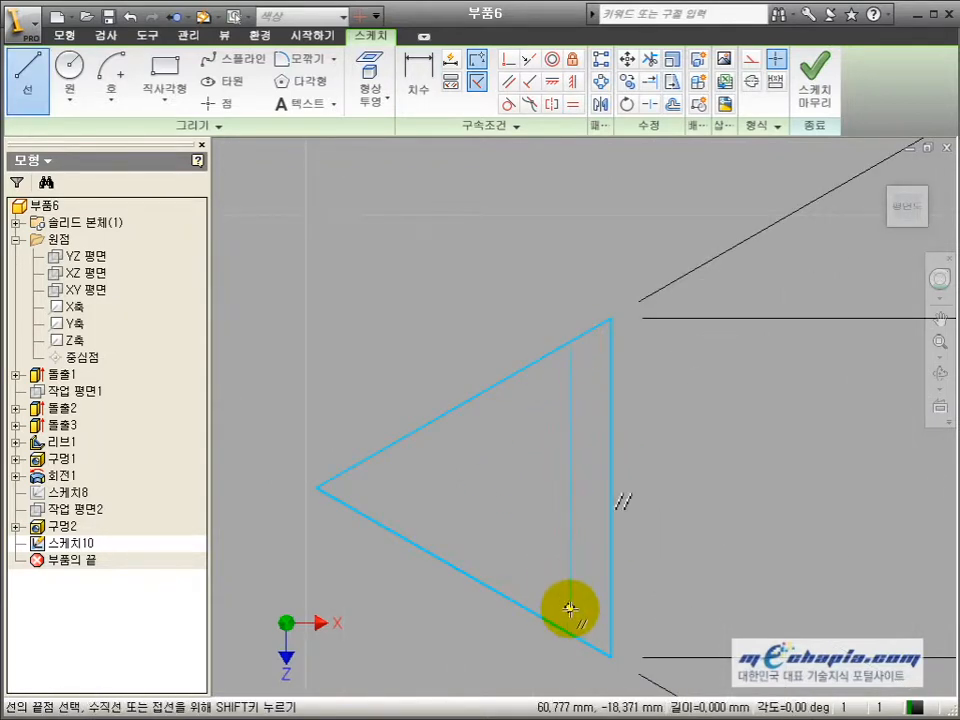
left_click(568, 633)
- Check the triangle's height, and dimension the gap between the inner line and the vertical side as 0.866/8
key("d")
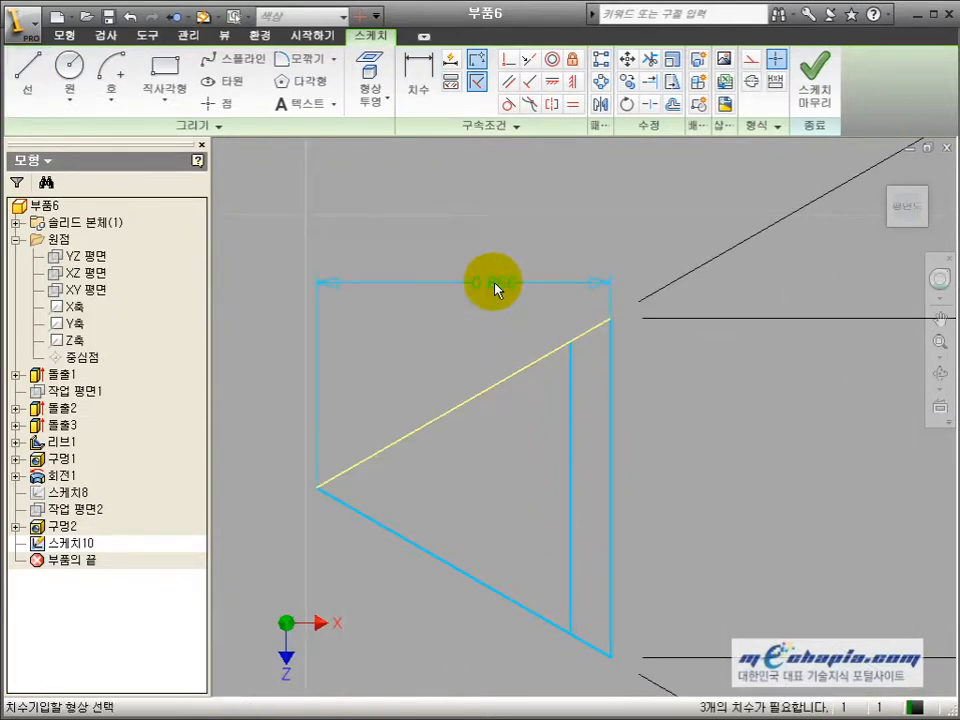
key("Escape")
left_click(568, 392)
left_click(611, 398)
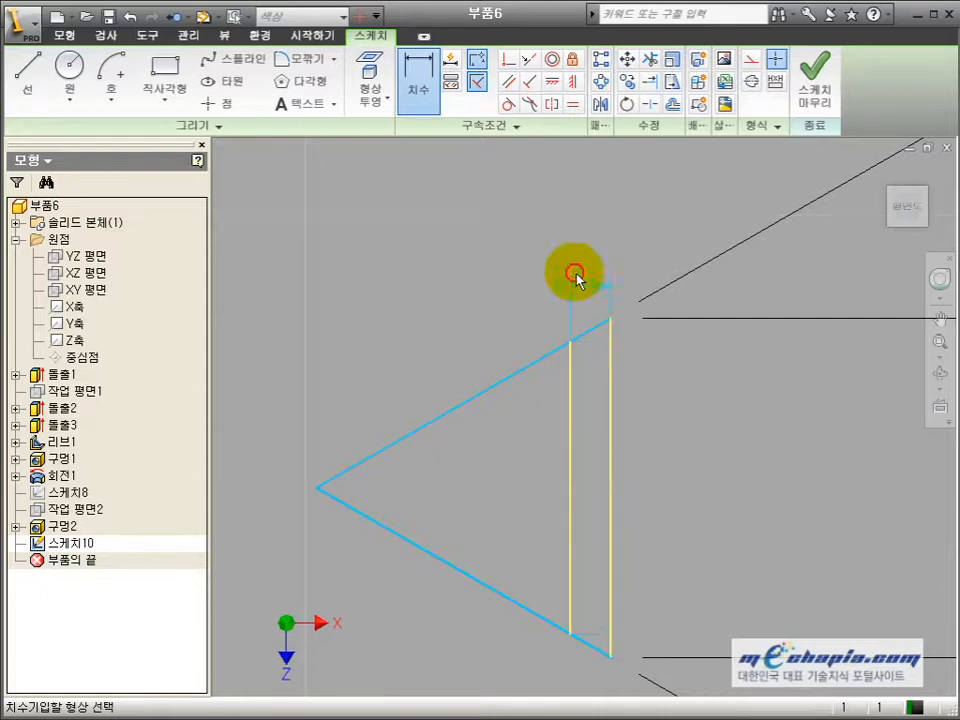
left_click(577, 257)
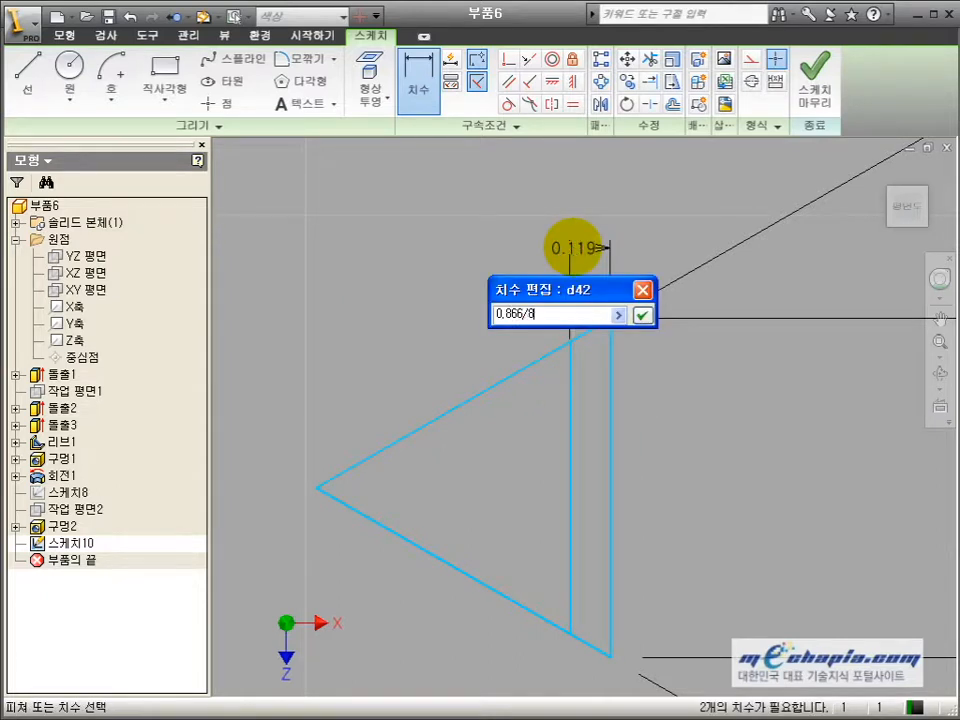
key("Return")
- Draw a horizontal line from the inner line's midpoint out past the triangle's apex and dimension its length as 3.5 mm
scroll(572, 350, "down", 5)
key("l")
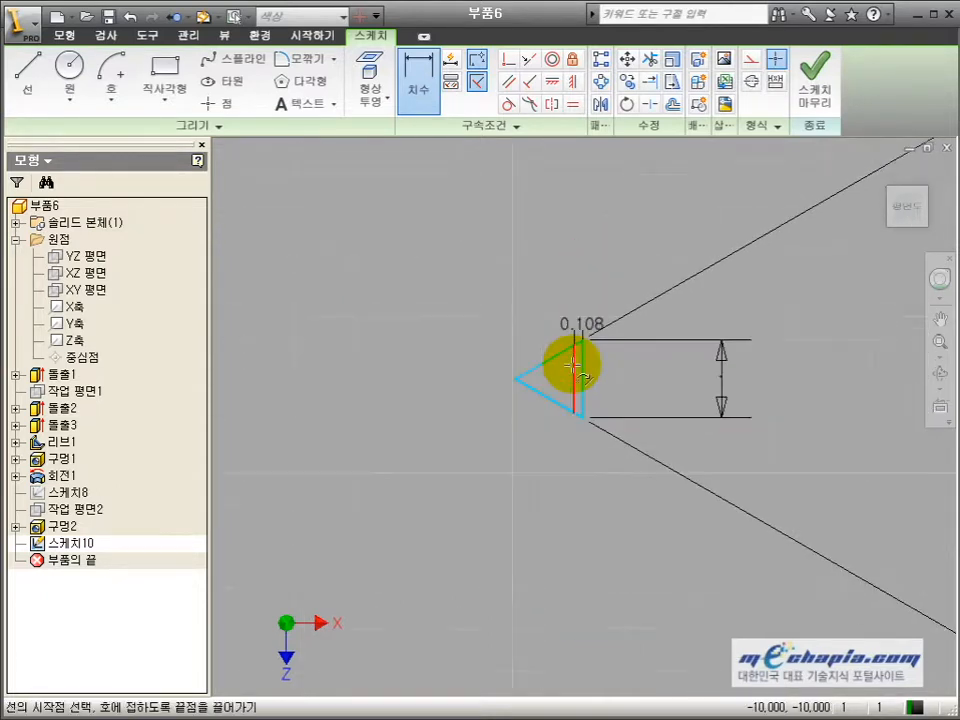
left_click(575, 379)
left_click(341, 379)
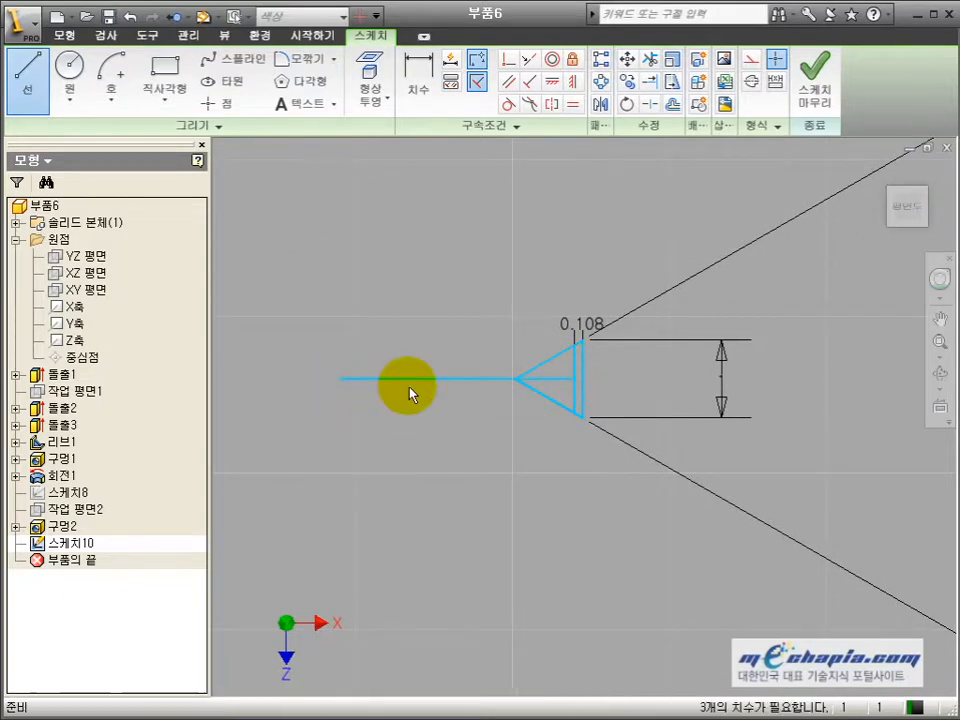
key("d")
left_click(405, 380)
left_click(407, 494)
type("3.5")
key("Return")
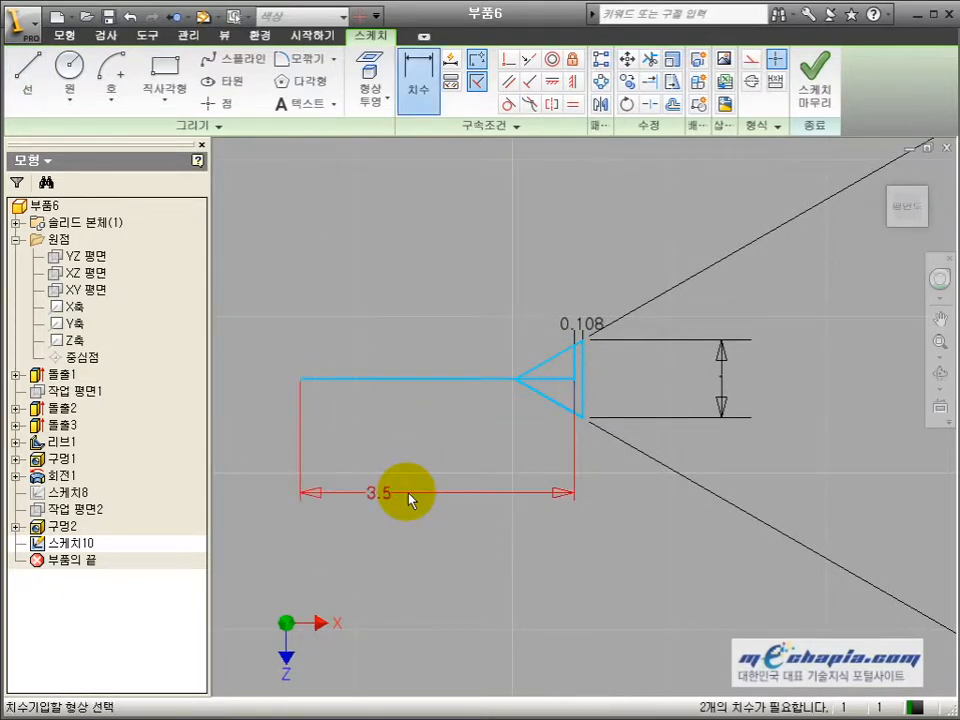
- Measure the distance from the triangle's apex to the far end of the horizontal line and double it in the calculator
left_click(502, 379)
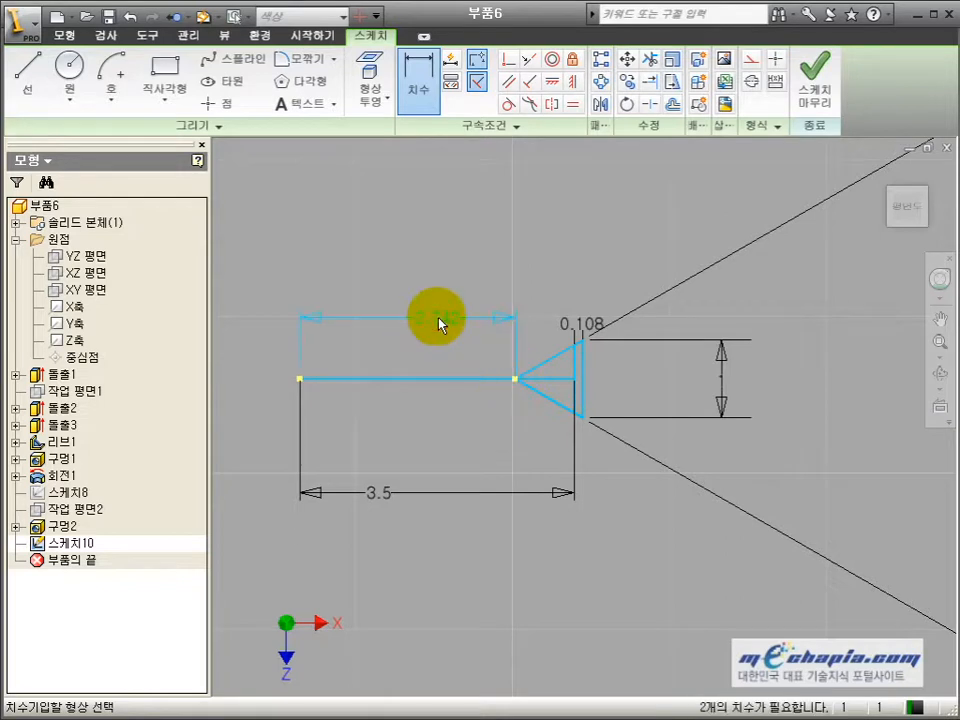
key("Escape")
key("alt+Tab")
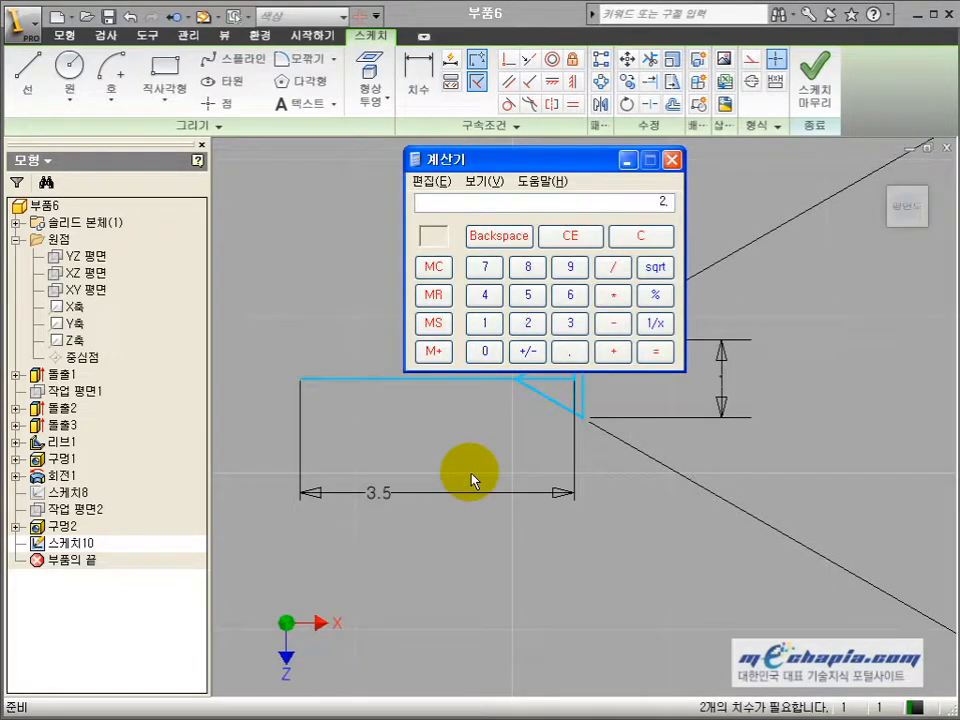
left_click(457, 549)
- Undo the thread profile's lines, constraints and dimensions together with the sketch on the boss's end face
scroll(473, 506, "up", 5)
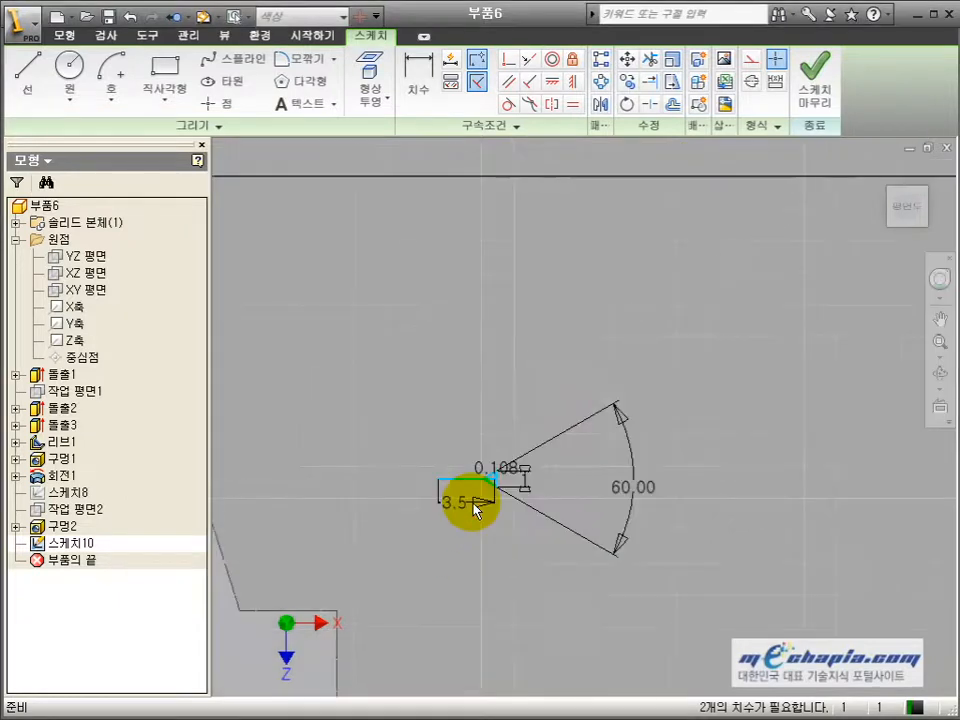
key("ctrl+z")
key("ctrl+z")
key("ctrl+z")
key("ctrl+z")
key("ctrl+z")
key("ctrl+z")
key("ctrl+z")
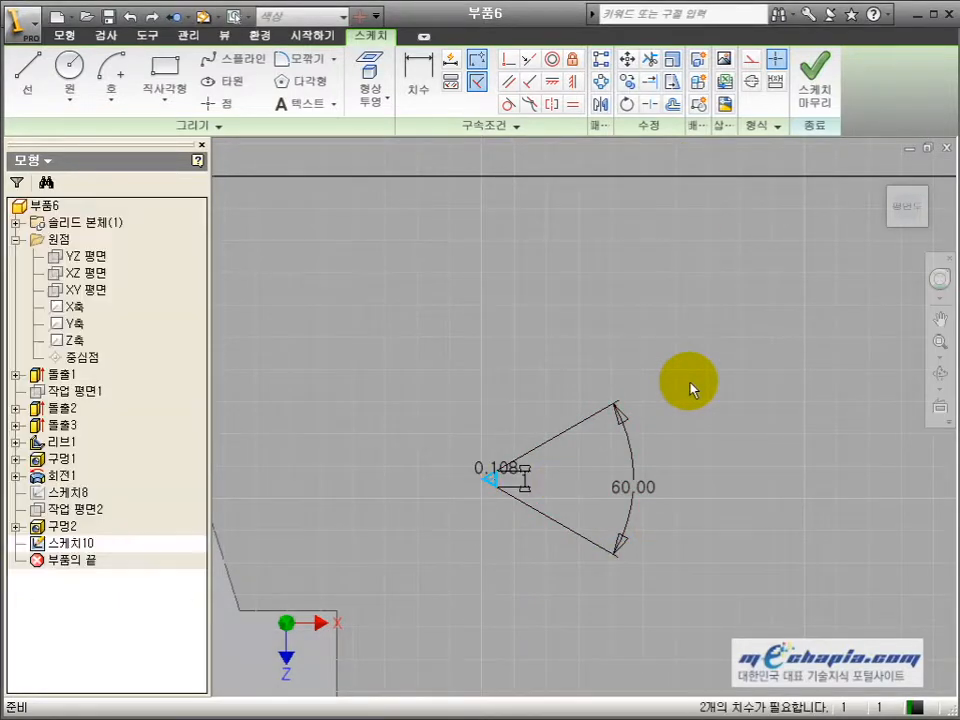
key("ctrl+z")
key("ctrl+z")
key("ctrl+z")
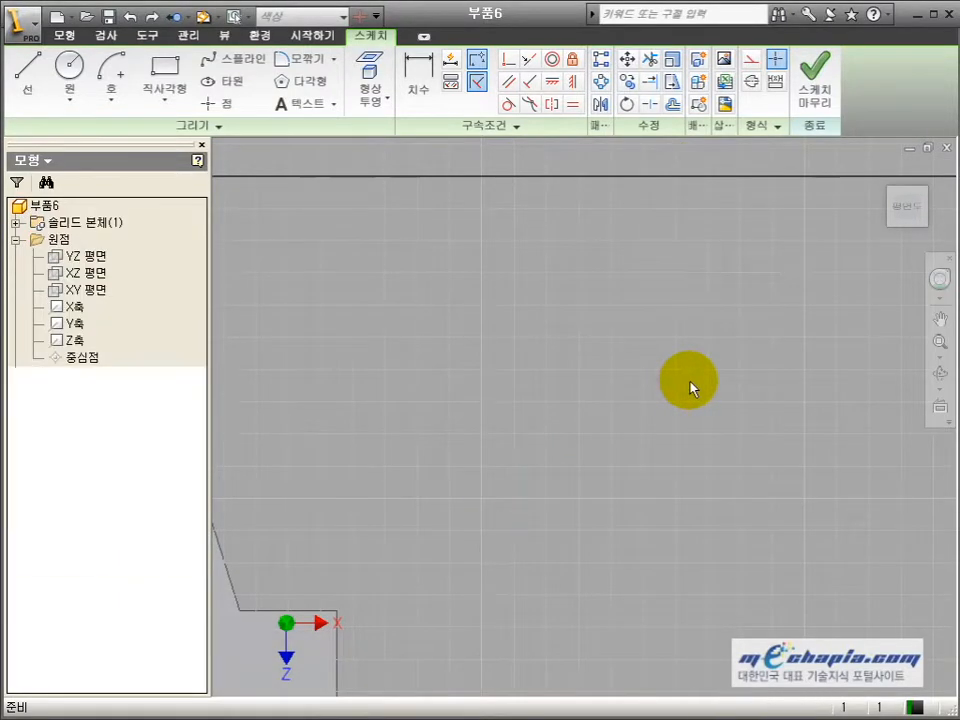
- Start a simple drilled hole with concentric placement on the tapered boss's end face, centred on its circular edge
left_click(938, 376)
left_click_drag(634, 439, 681, 461)
key("Escape")
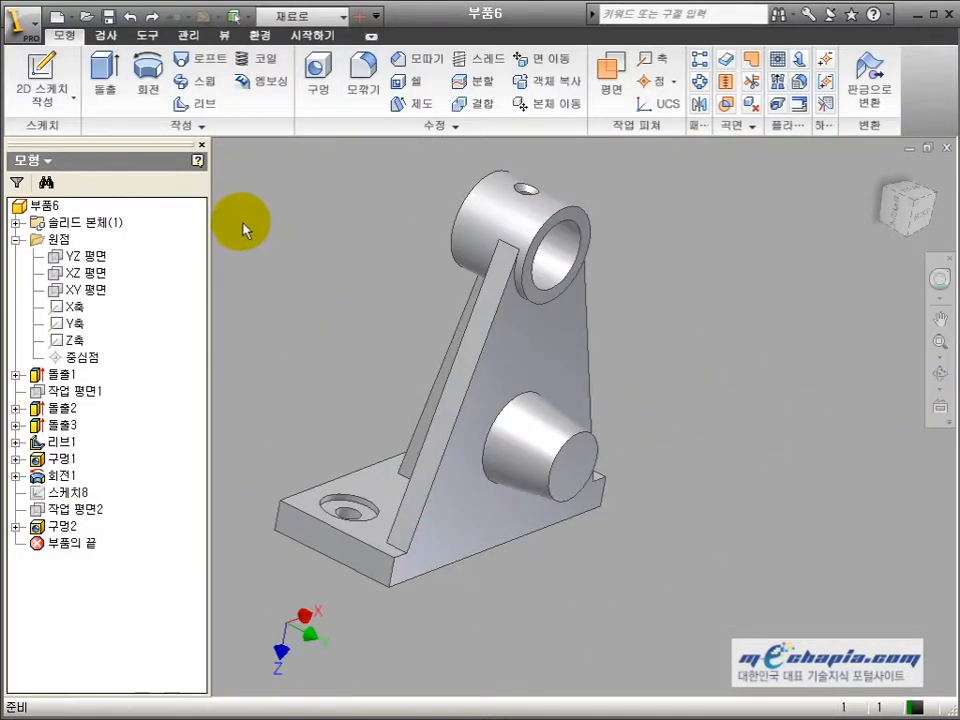
key("h")
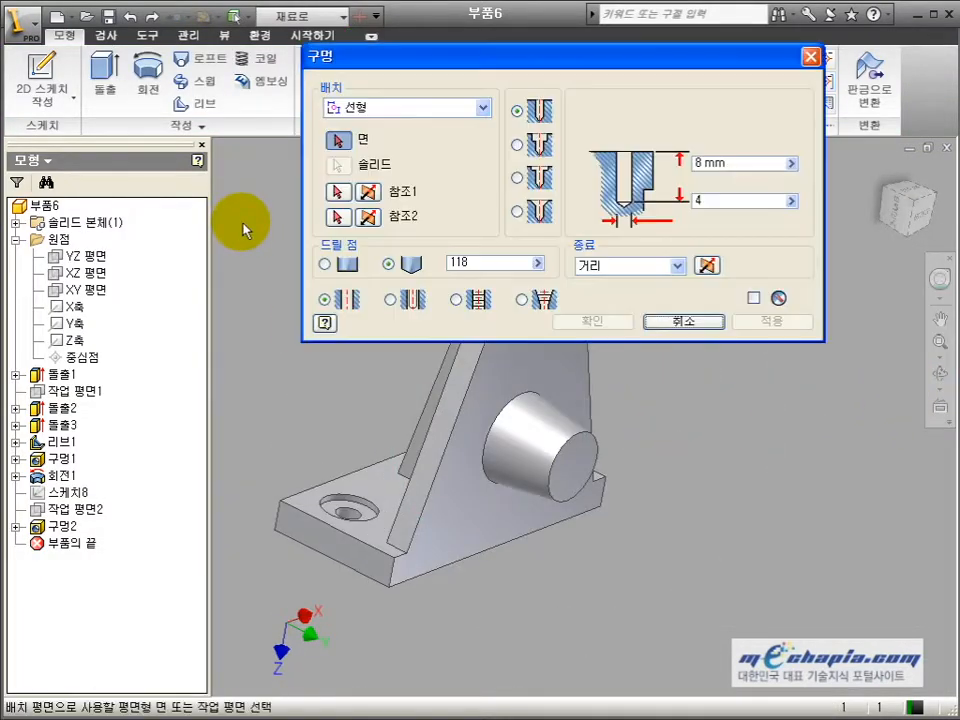
left_click(418, 117)
left_click(416, 155)
left_click(566, 465)
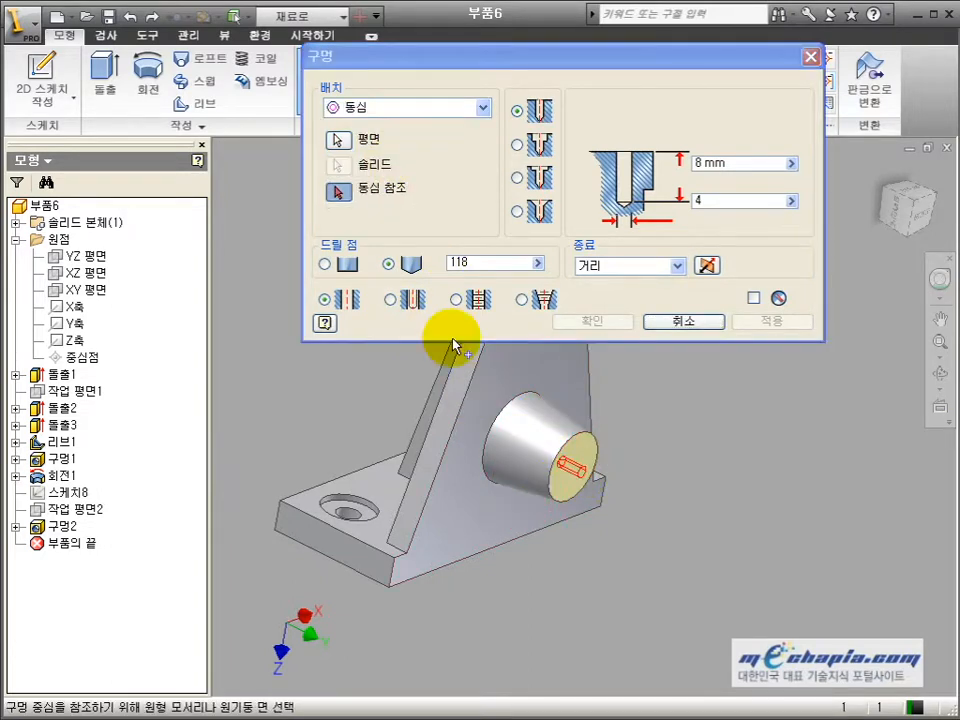
left_click(540, 510)
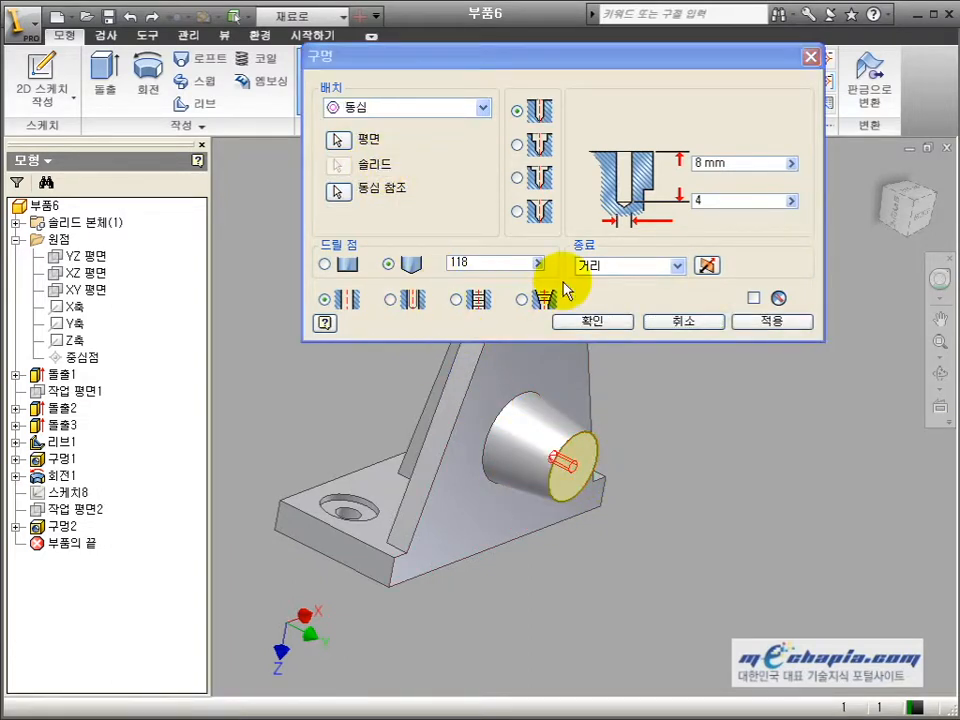
- Set the hole's diameter to 5.484 mm and its depth to 16 mm, and create it
double_click(724, 199)
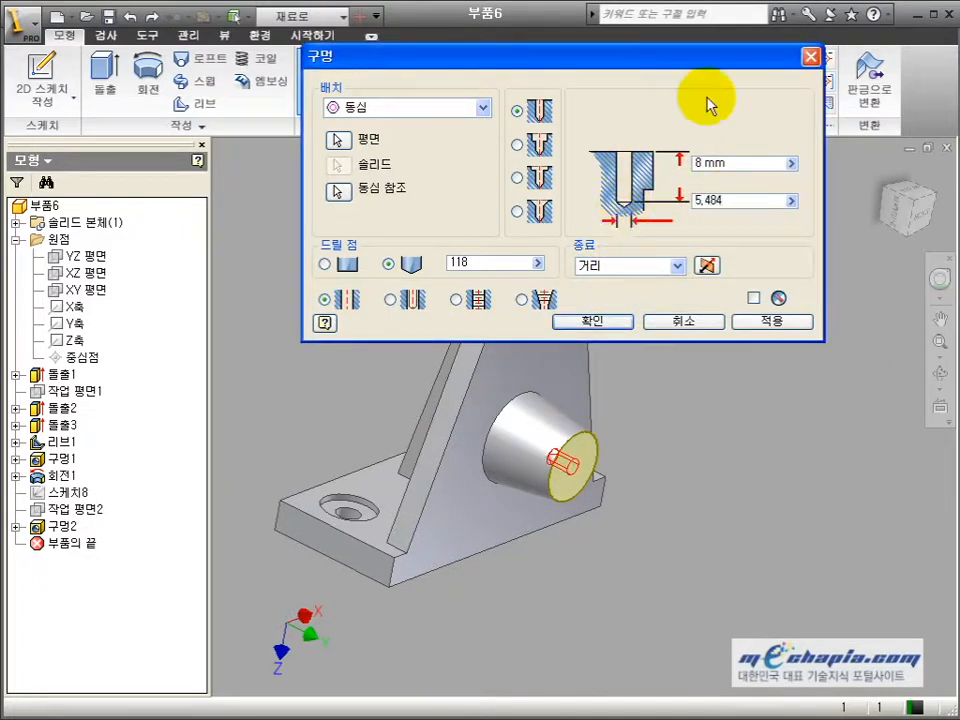
double_click(746, 163)
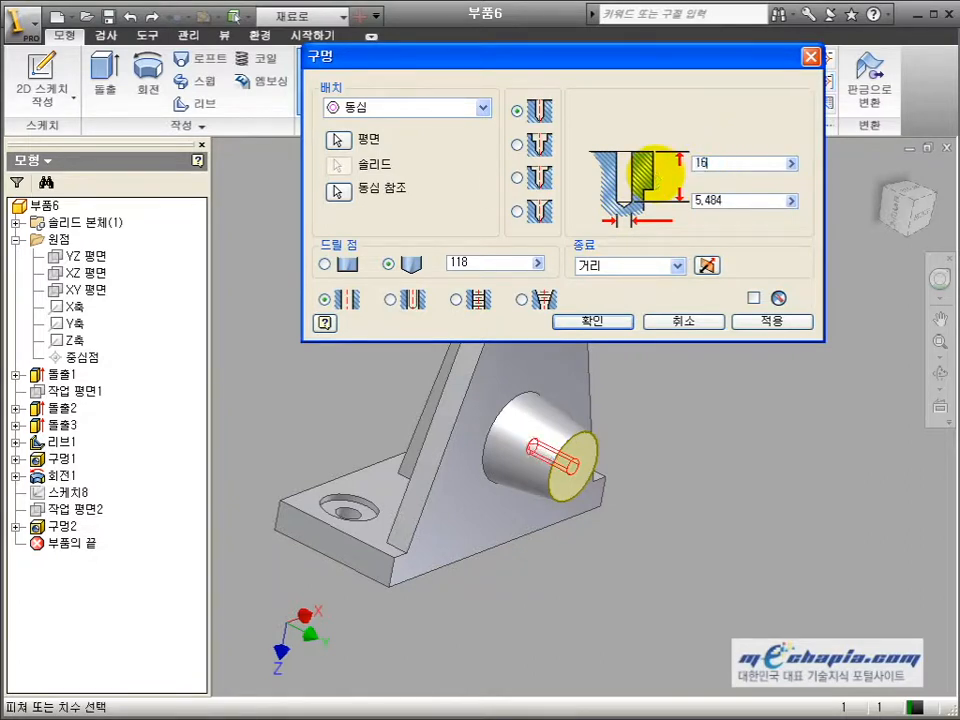
key("Return")
- Create a work axis through the centre of the drilled hole in the tapered boss's end face
left_click(938, 375)
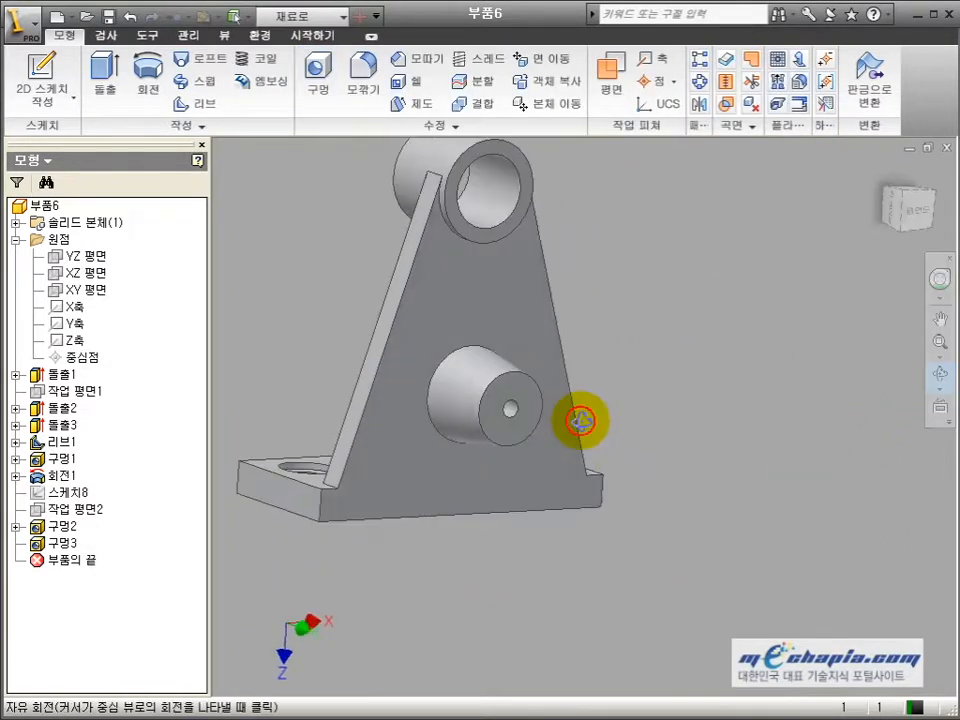
left_click_drag(580, 421, 566, 456)
scroll(546, 455, "down", 4)
key("Escape")
left_click(513, 445)
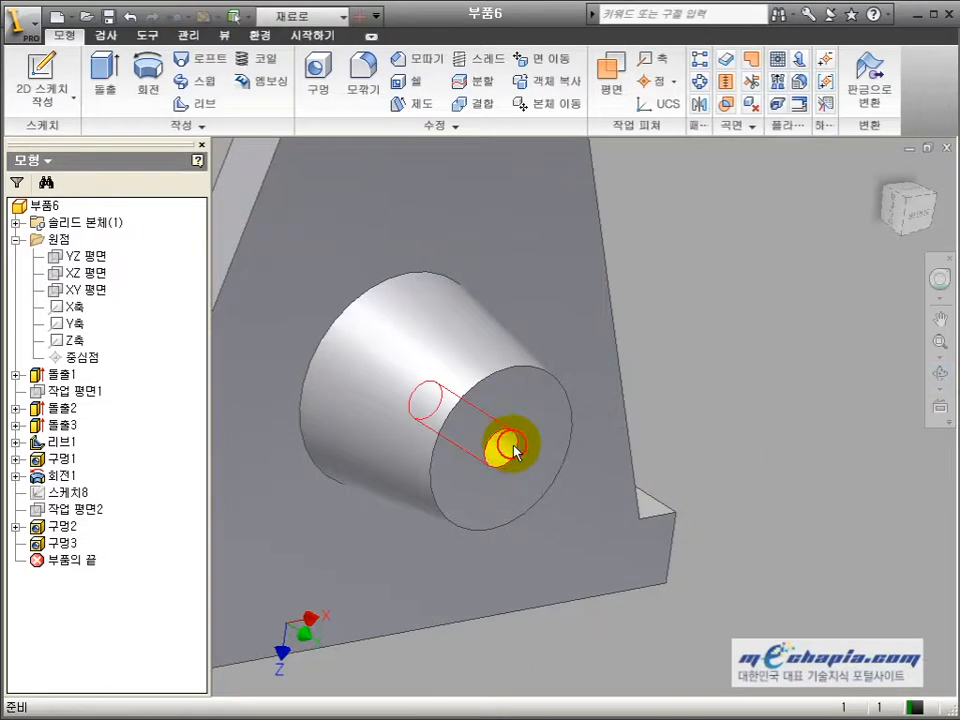
left_click(656, 60)
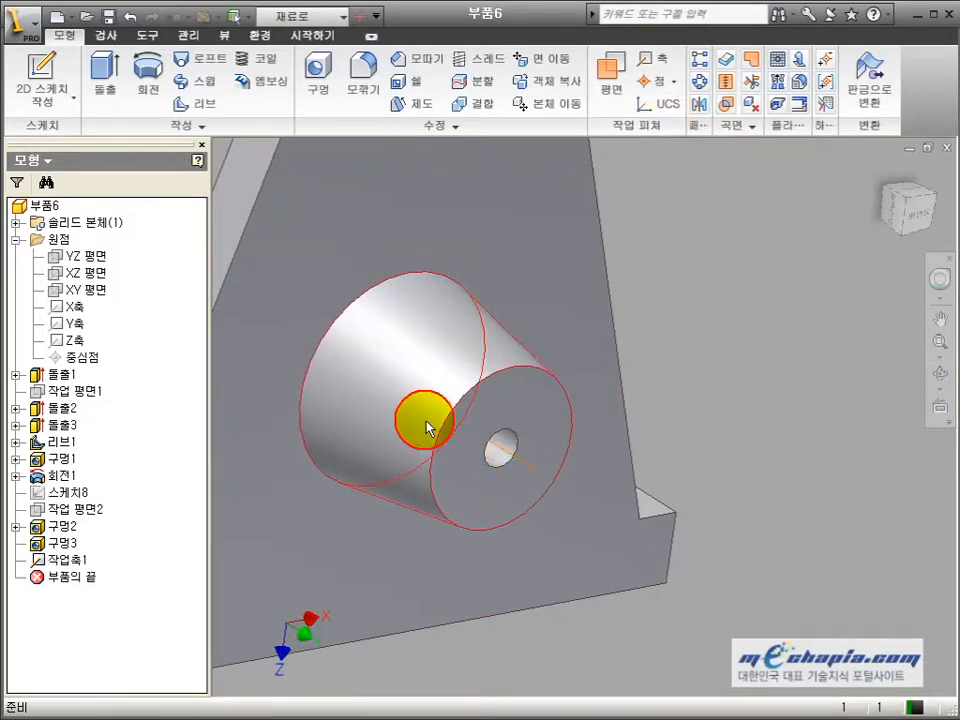
- Start a sketch on the YZ plane and display the model shaded with hidden edges
left_click(85, 257)
key("s")
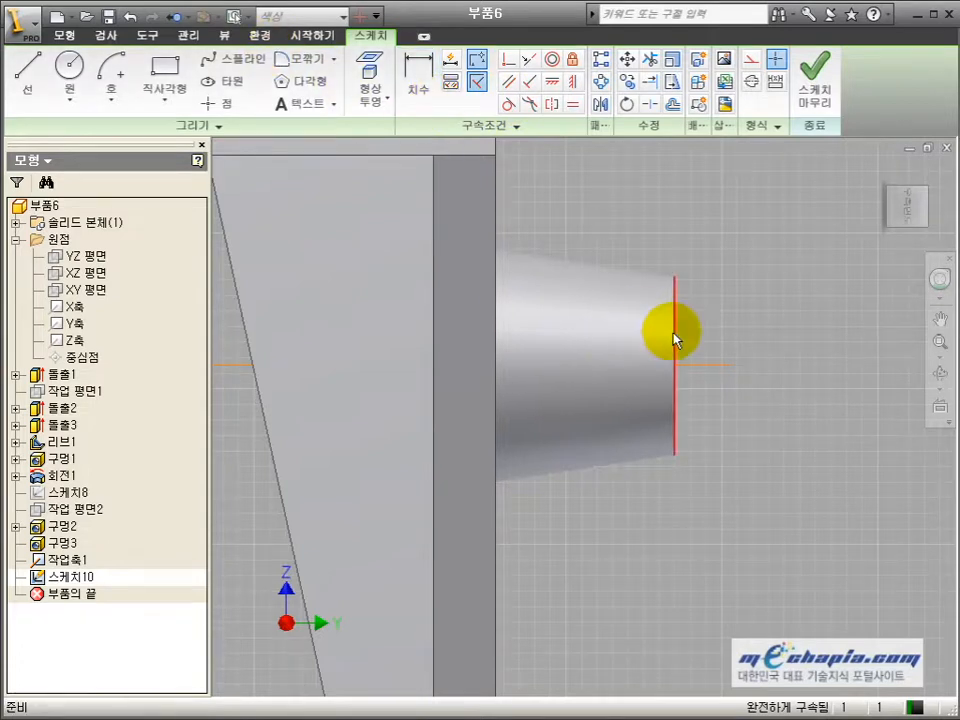
left_click(225, 35)
left_click(310, 88)
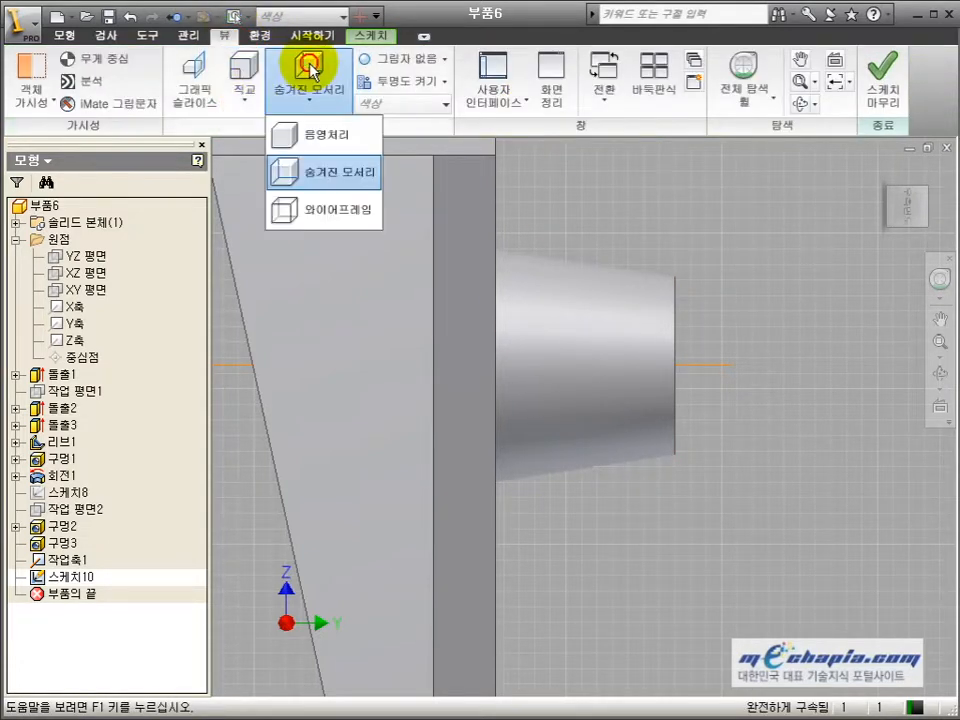
left_click(315, 133)
left_click(296, 88)
left_click(316, 172)
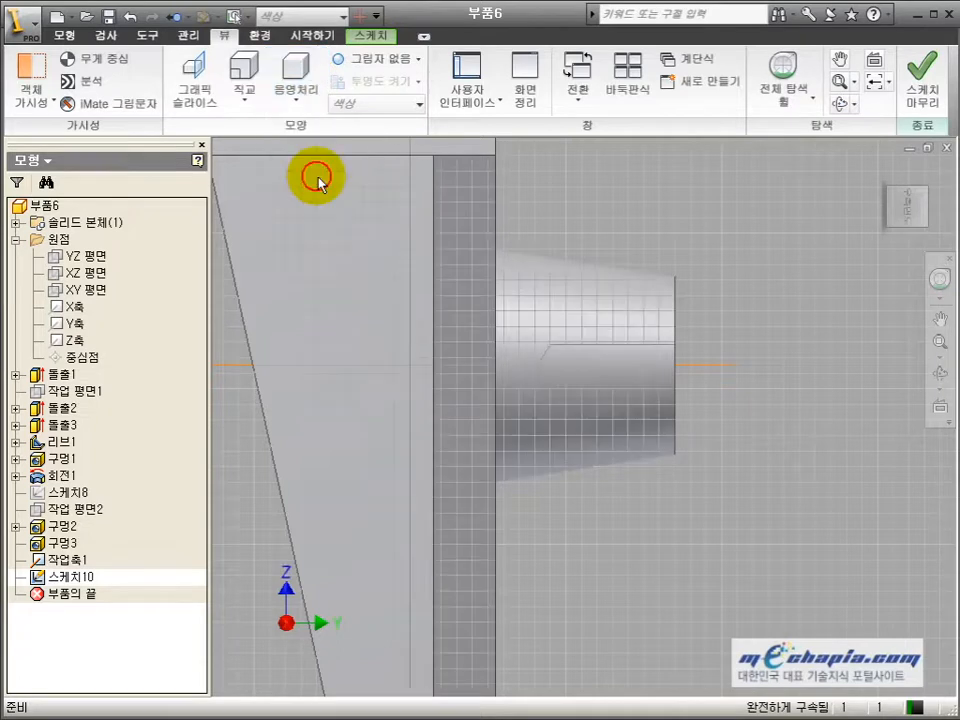
- Sketch a closed triangle with a horizontal base about 2.68 mm wide just outside the boss's end face, above the hole axis
scroll(708, 360, "down", 5)
key("l")
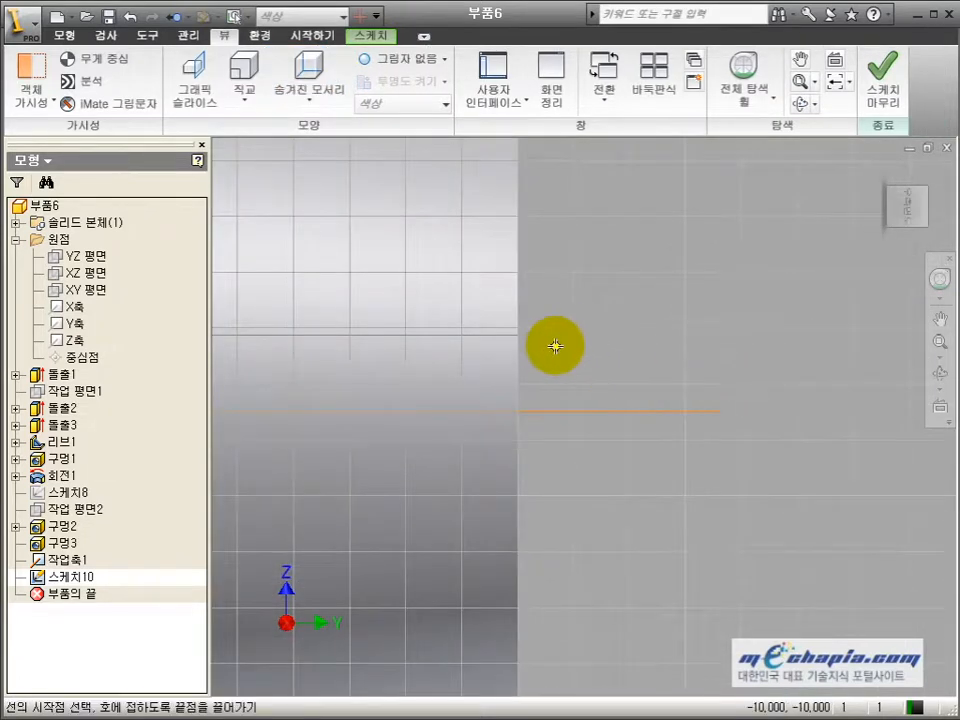
left_click(554, 352)
left_click(628, 352)
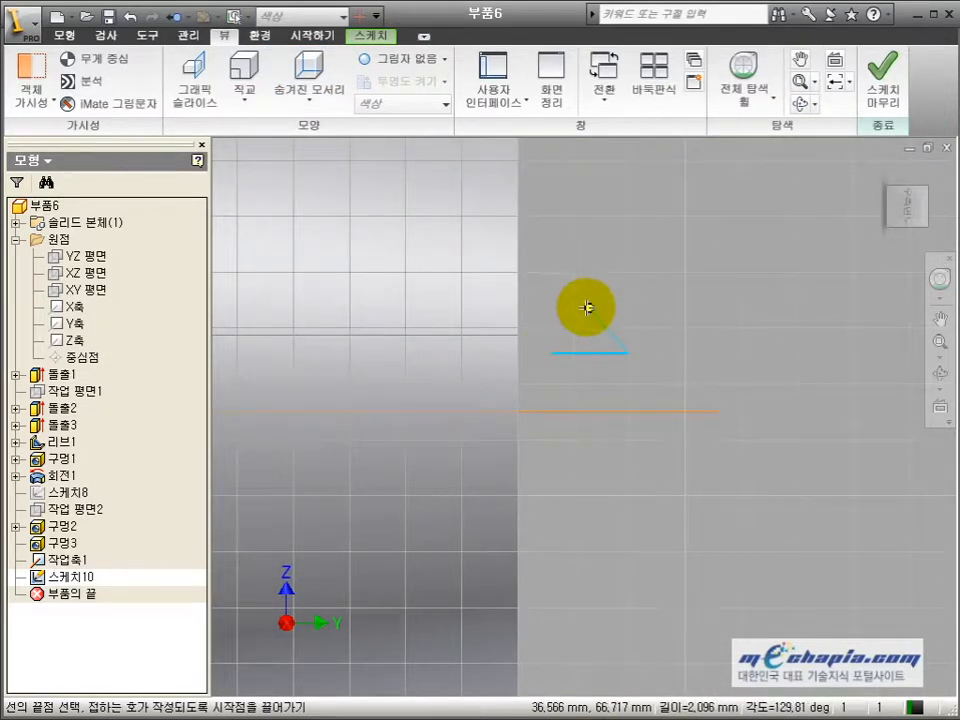
left_click(590, 308)
left_click(552, 353)
- Dimension the triangle's horizontal base to 1 mm
key("d")
left_click(603, 355)
left_click(600, 390)
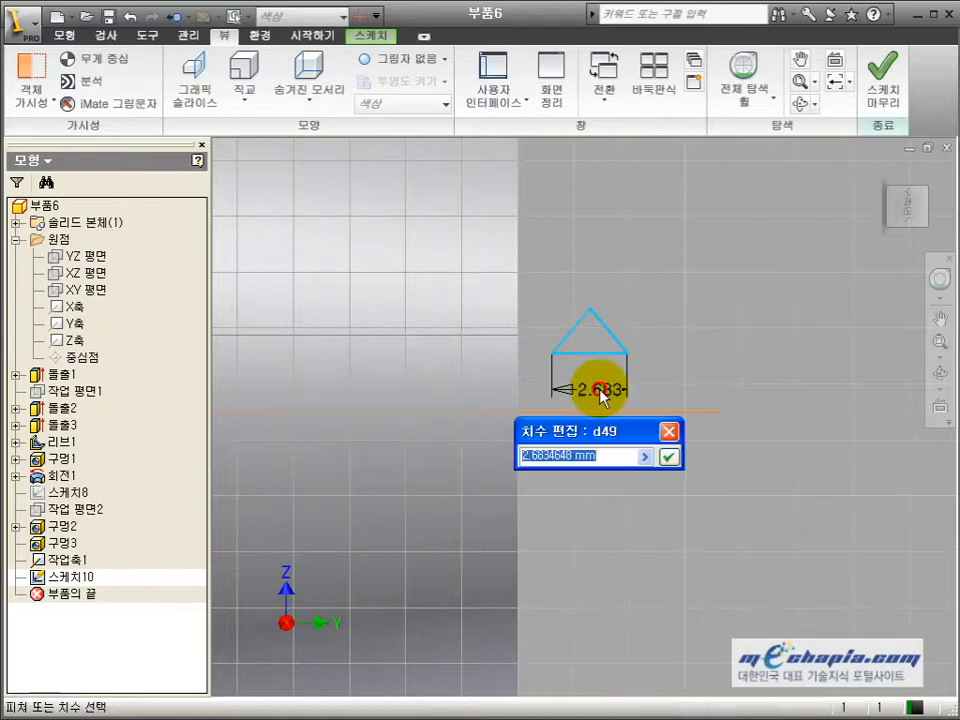
type("1")
left_click(668, 457)
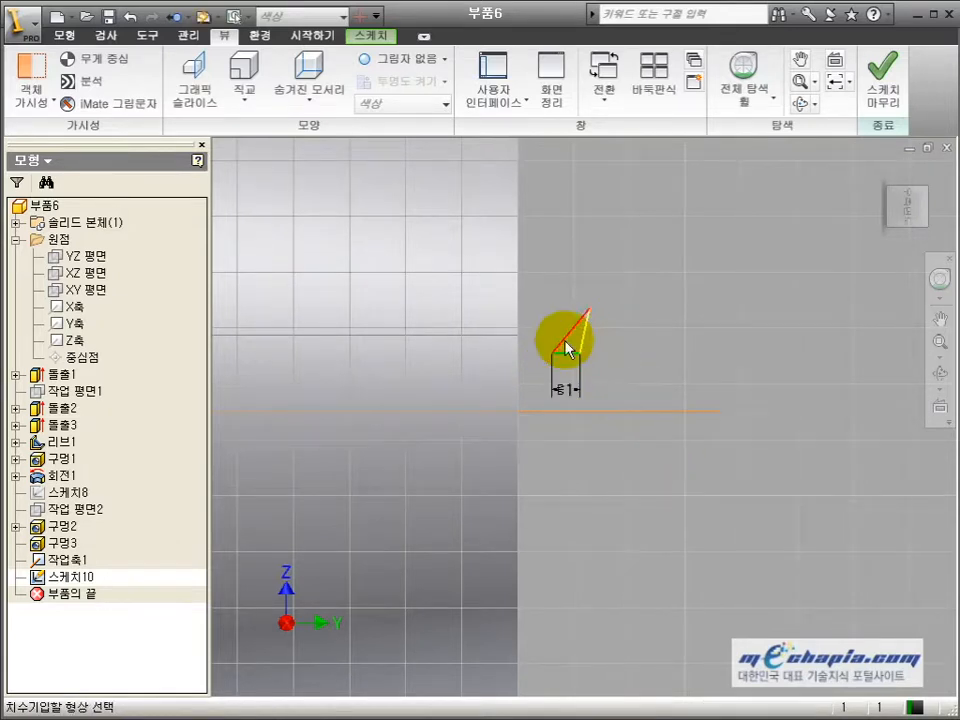
- Dimension the angle between the triangle's two sloping sides to 60° and make those sides equal in length
left_click(568, 411)
key("Escape")
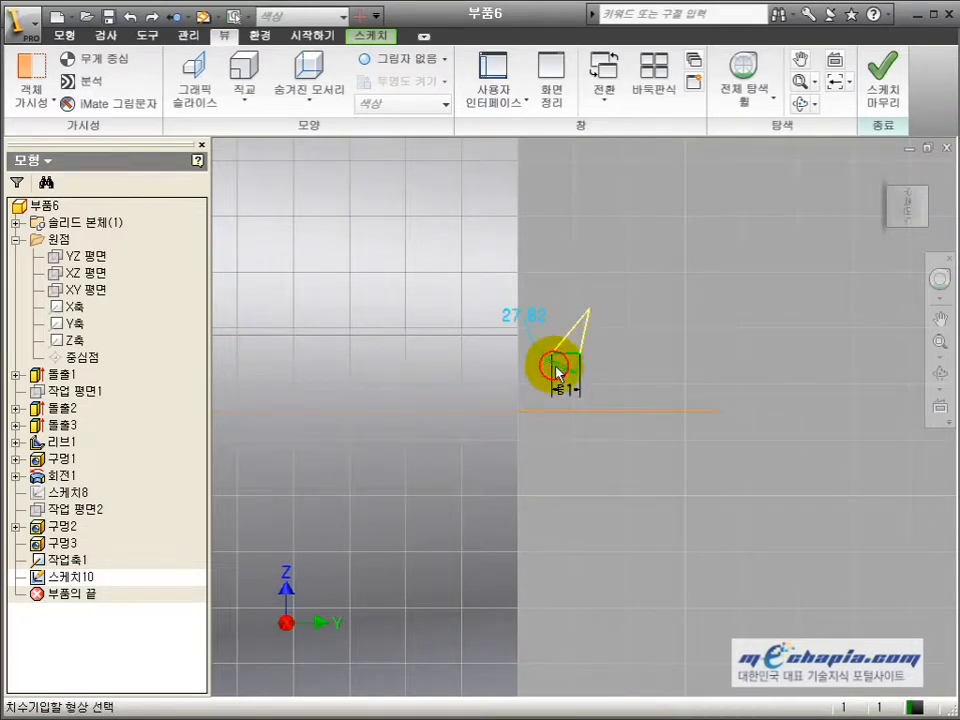
left_click(566, 378)
type("60")
key("Return")
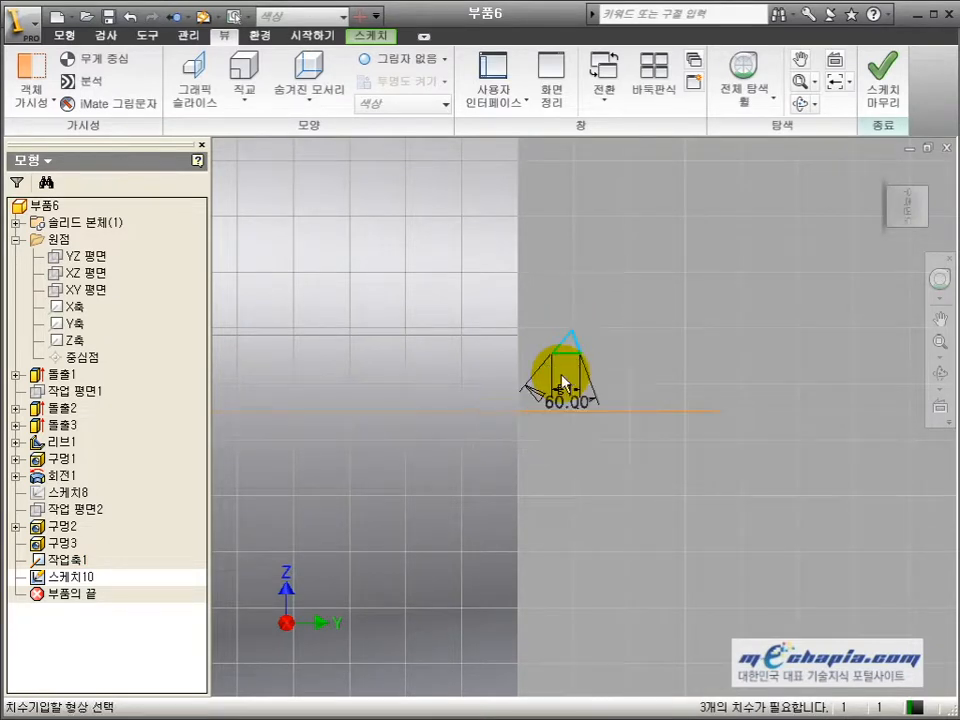
scroll(564, 383, "up", 3)
key("equal")
left_click(588, 311)
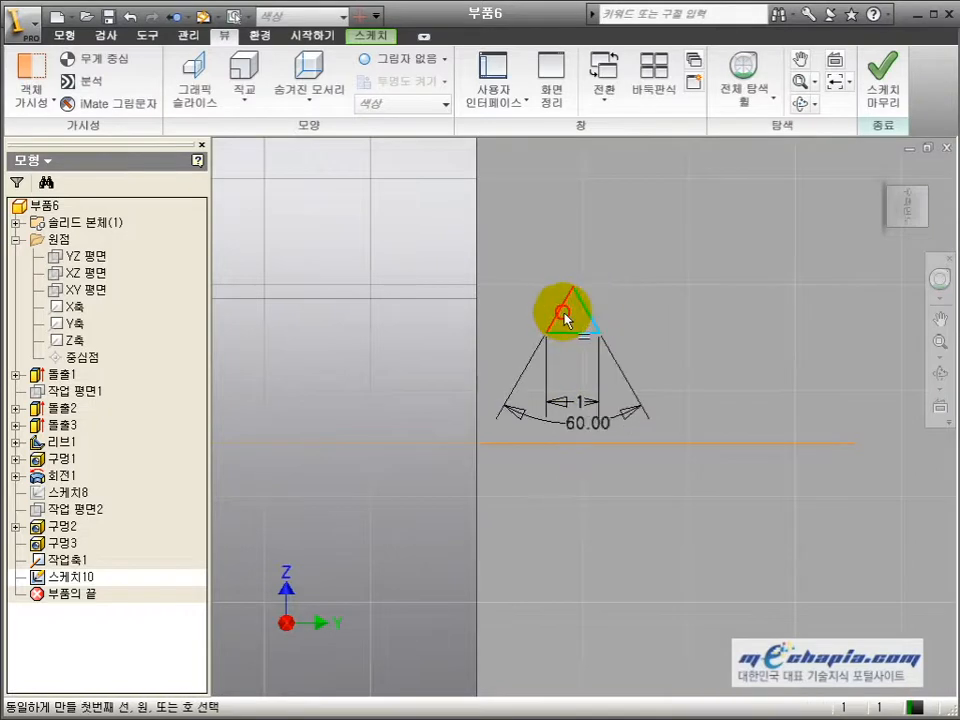
- Draw a horizontal line across the triangle, from one sloping side to the other, just above the base
scroll(582, 345, "up", 4)
key("l")
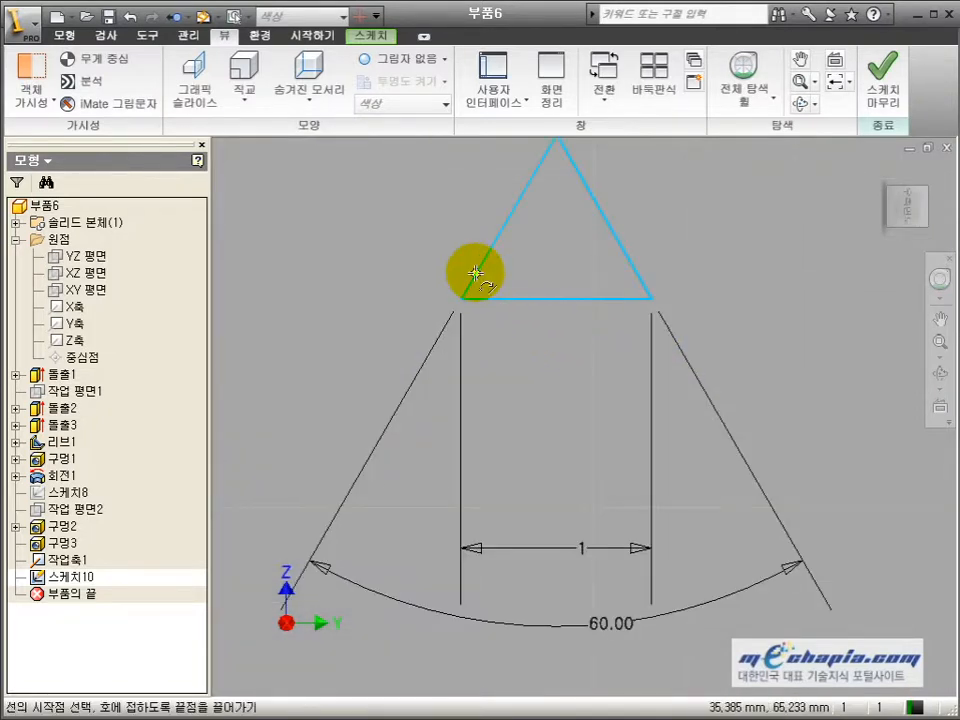
left_click(476, 273)
left_click(634, 273)
- Dimension the distance between the triangle's base and the short horizontal line above it to 0.108 mm
scroll(628, 279, "down", 5)
key("d")
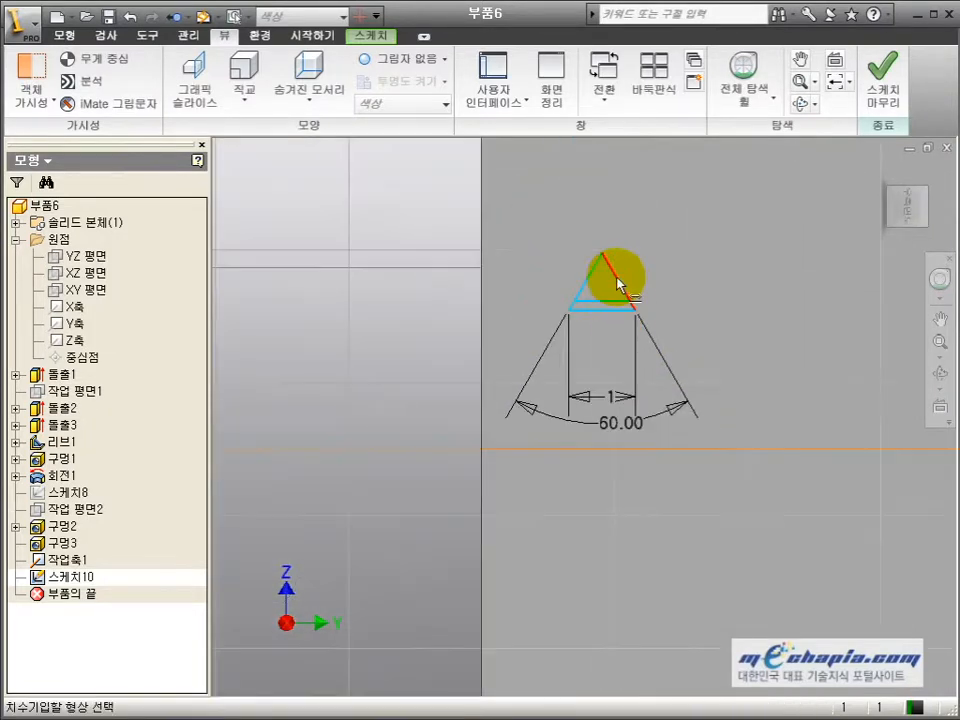
left_click(620, 283)
left_click(669, 280)
key("Escape")
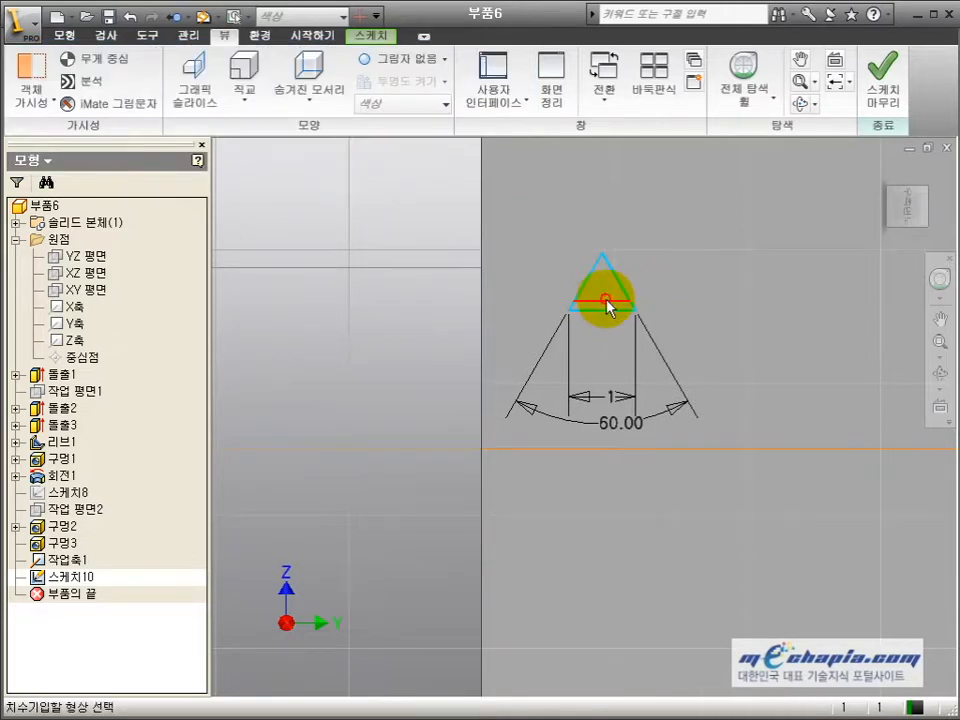
left_click(600, 311)
left_click(683, 312)
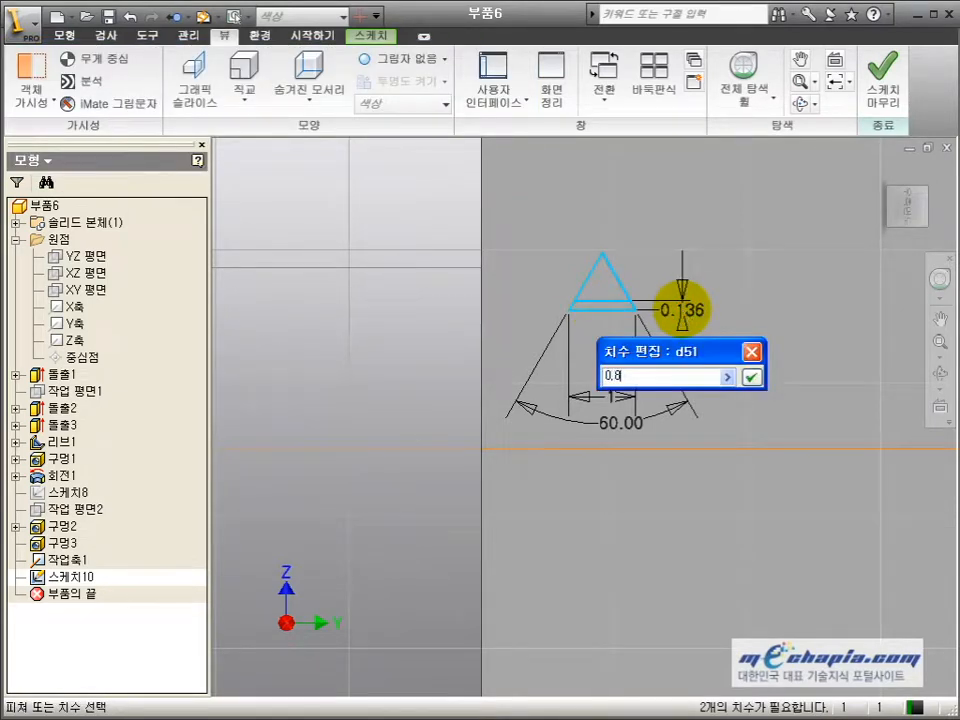
key("Return")
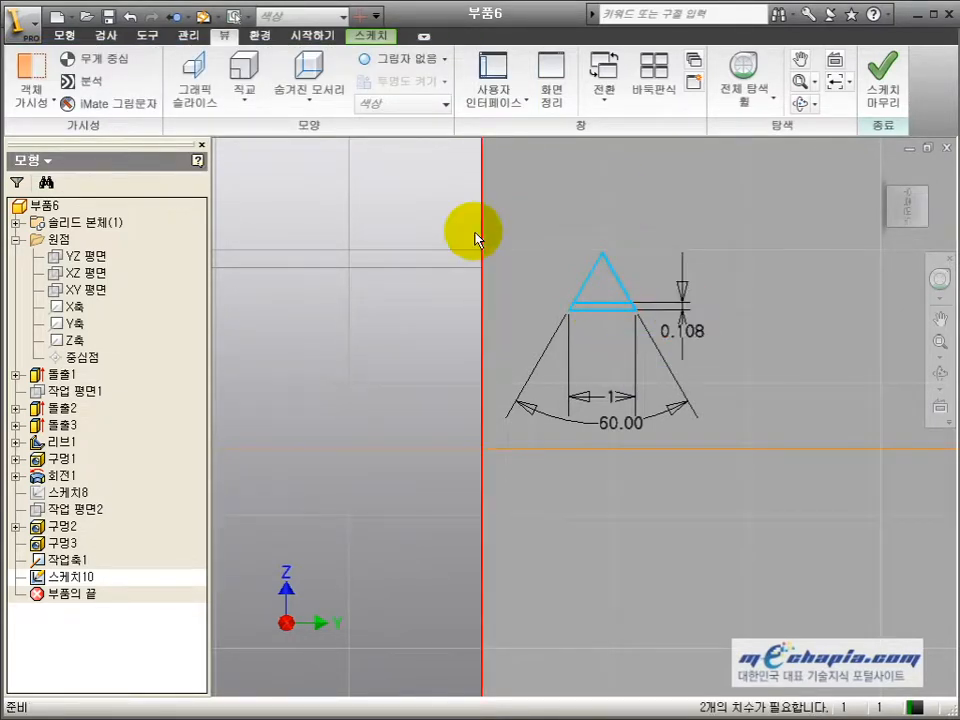
- Project the drilled hole's upper edge and the boss's end face edge into the sketch
scroll(442, 272, "down", 4)
middle_click_drag(442, 272, 641, 341)
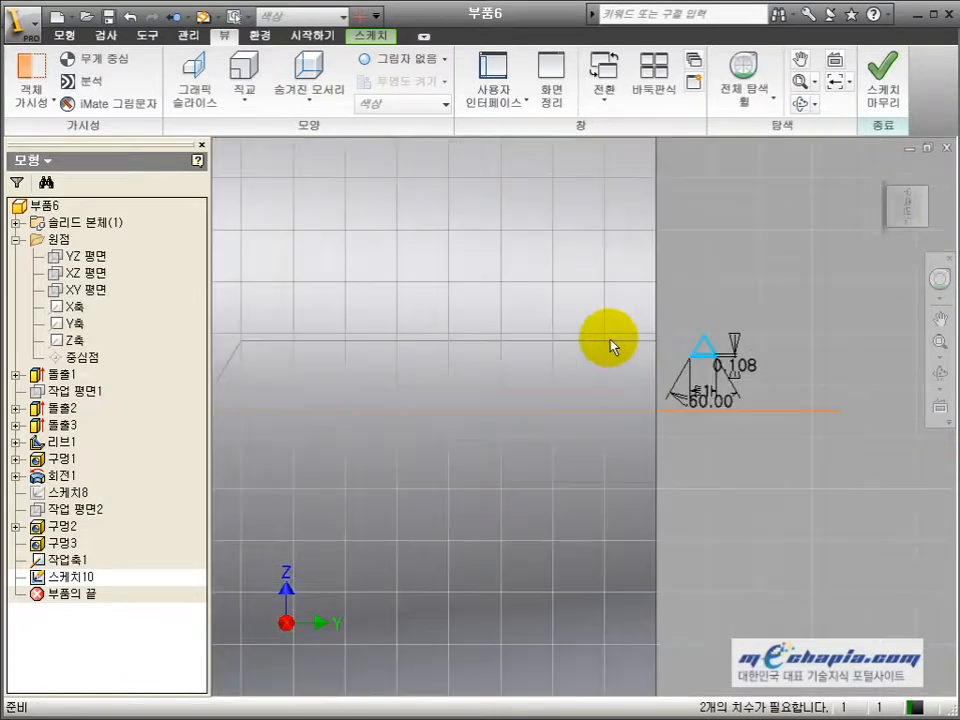
left_click(377, 42)
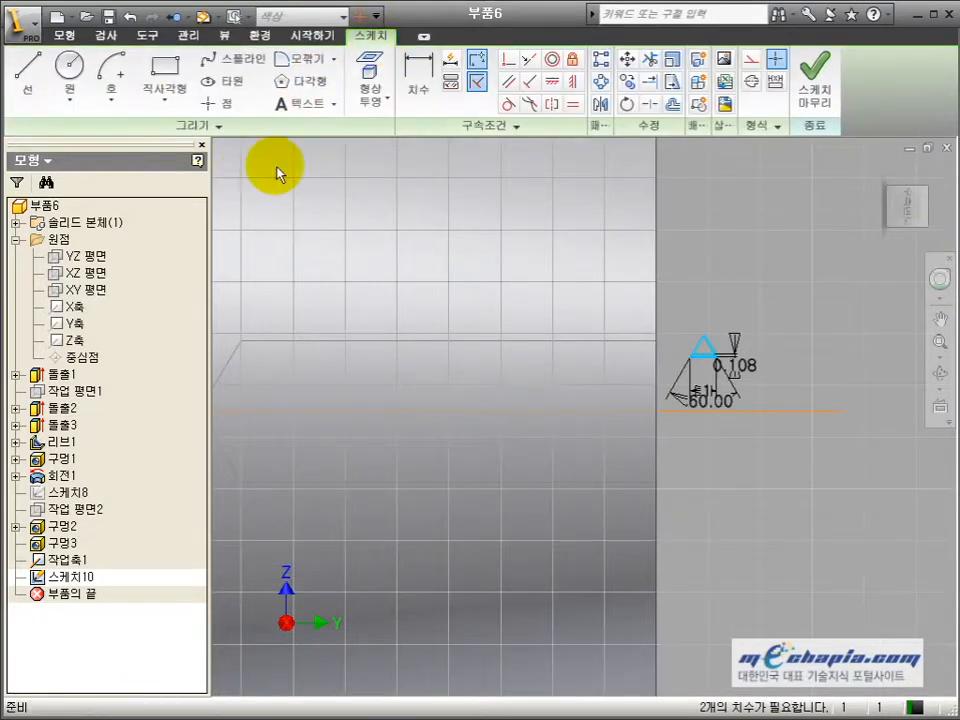
left_click(370, 64)
key("Escape")
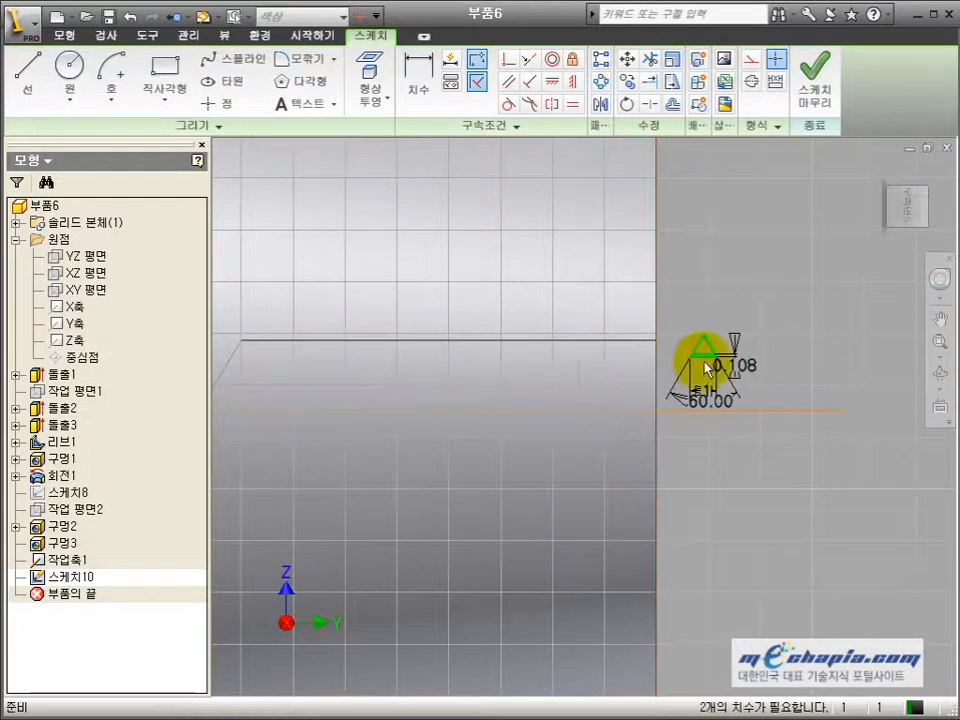
- Make the short horizontal line in the triangle collinear with the projected hole edge
left_click(620, 340)
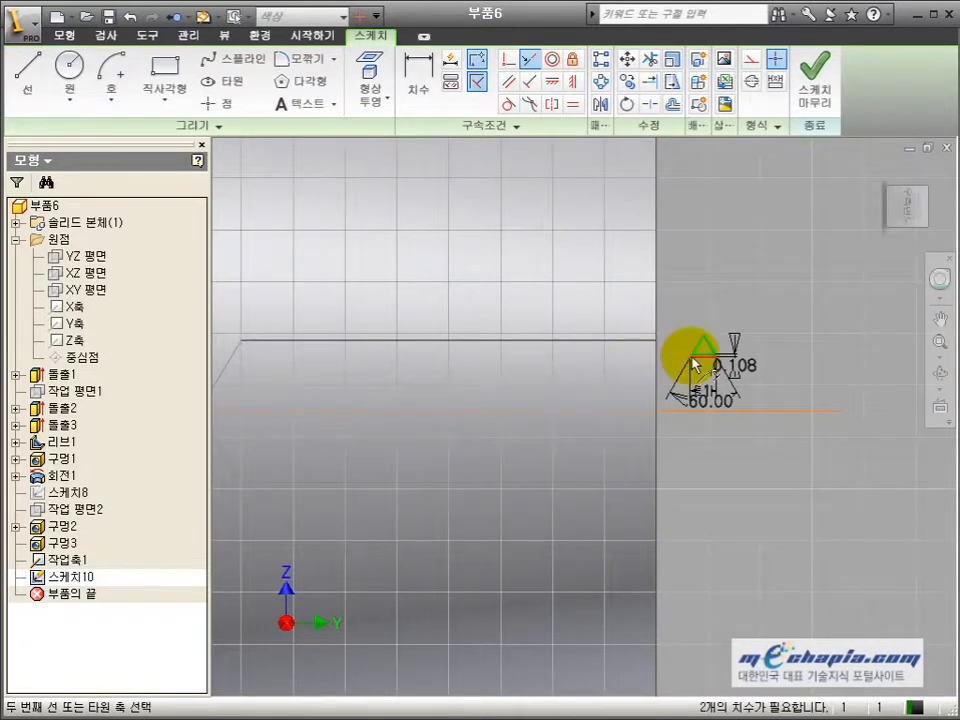
scroll(692, 358, "up", 5)
left_click(716, 347)
- Dimension the triangle's apex 1 mm from the projected end face edge of the boss
key("d")
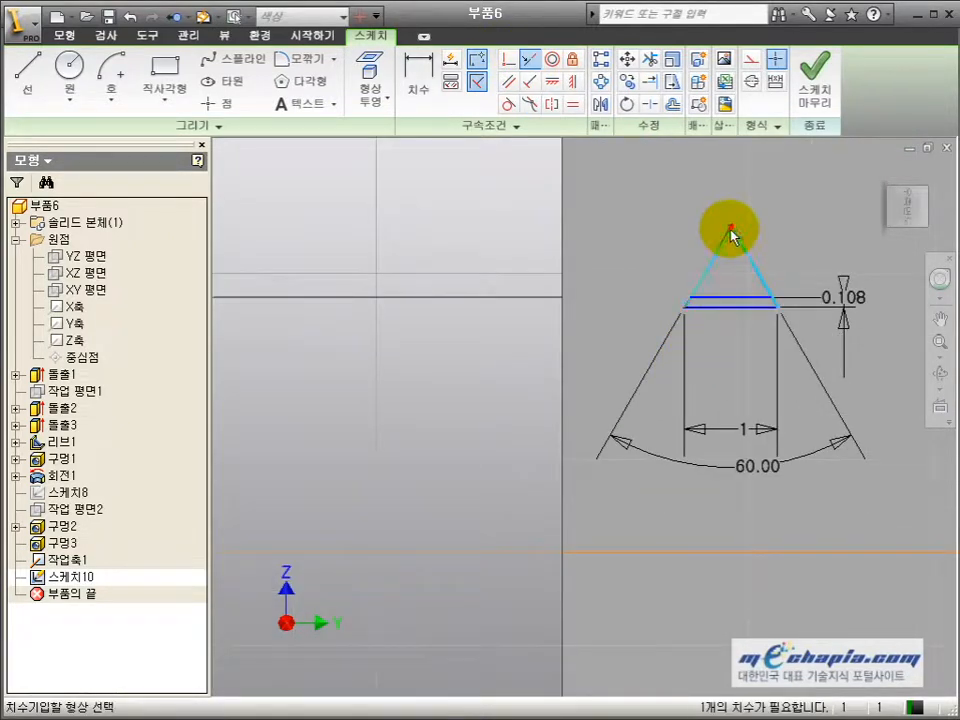
left_click(731, 229)
left_click(563, 335)
left_click(633, 213)
type("1")
left_click(699, 289)
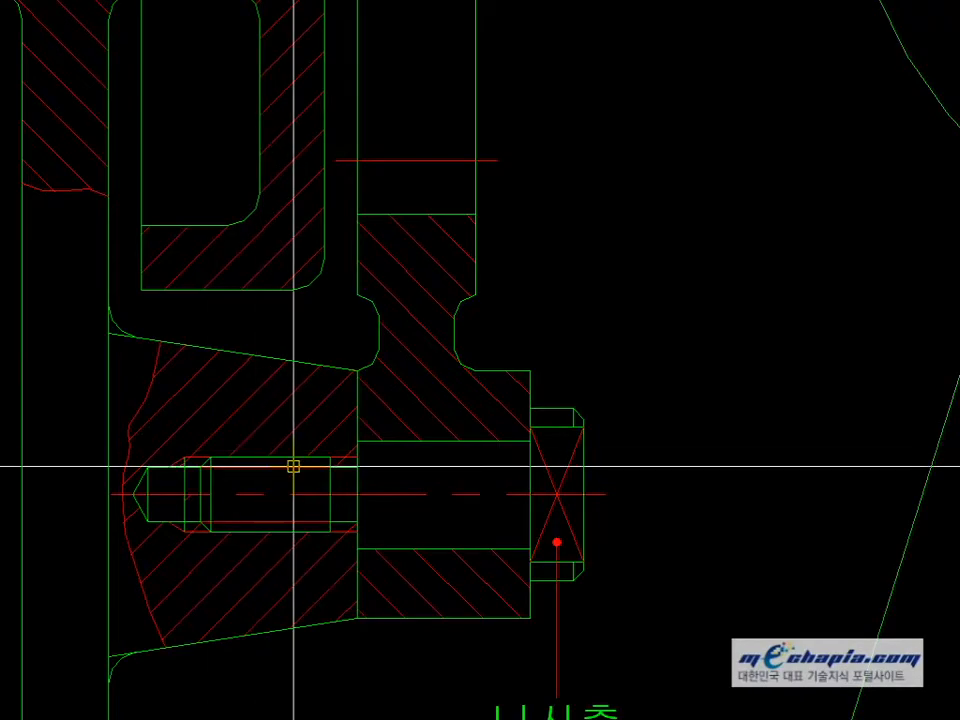
- Switch to the AutoCAD assembly drawing, measure the tapped hole's length from the boss's end face, and return to the Inventor part
scroll(384, 476, "up", 3)
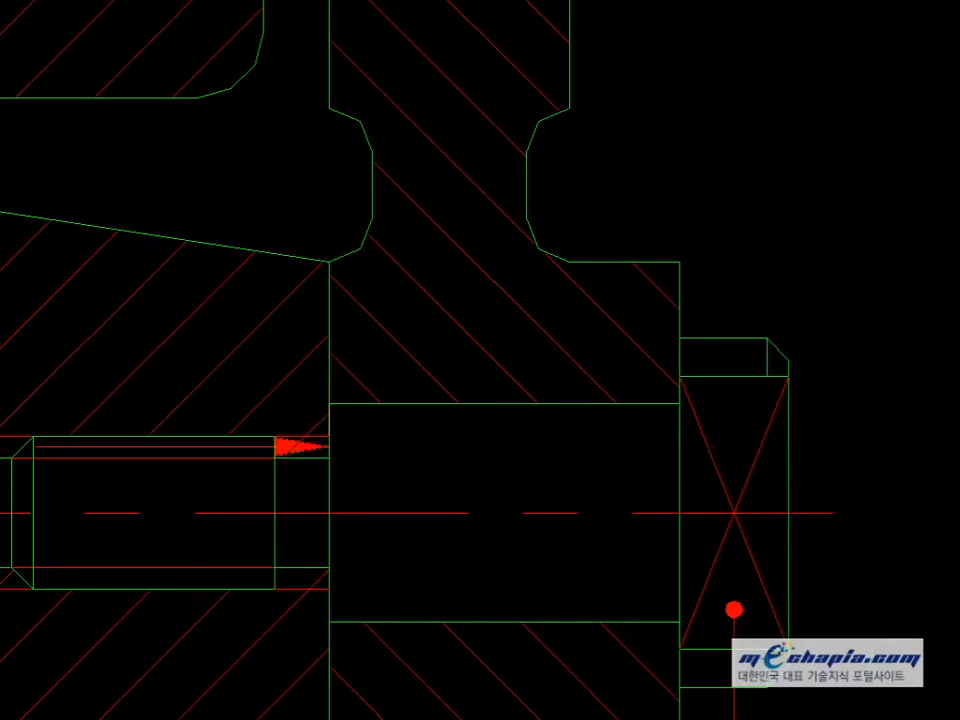
key("Escape")
key("alt+Tab")
key("alt+Tab")
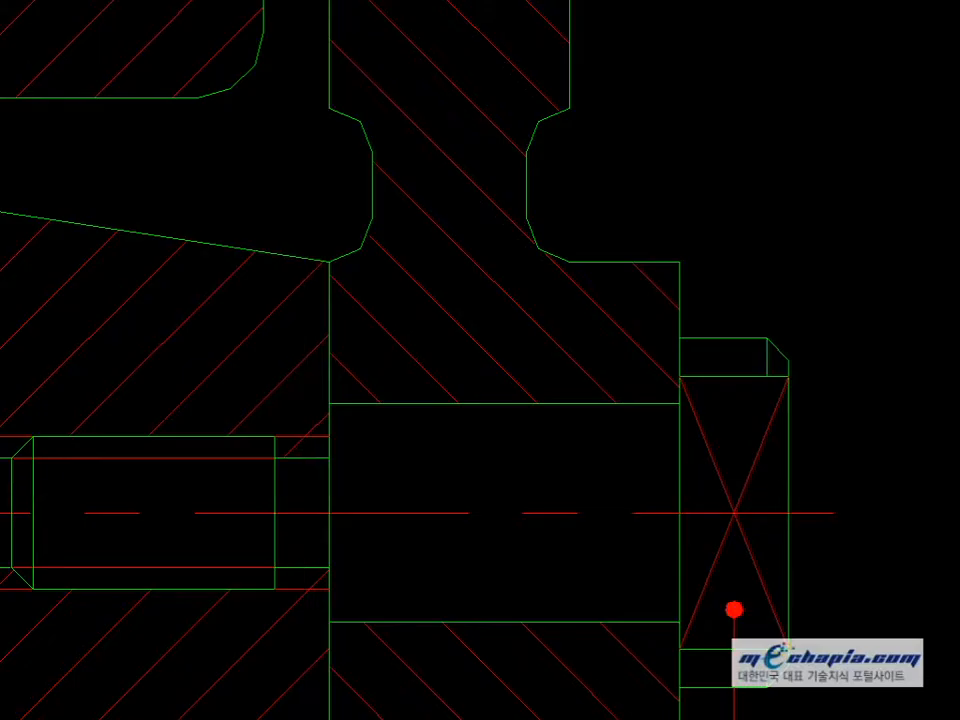
left_click(328, 459)
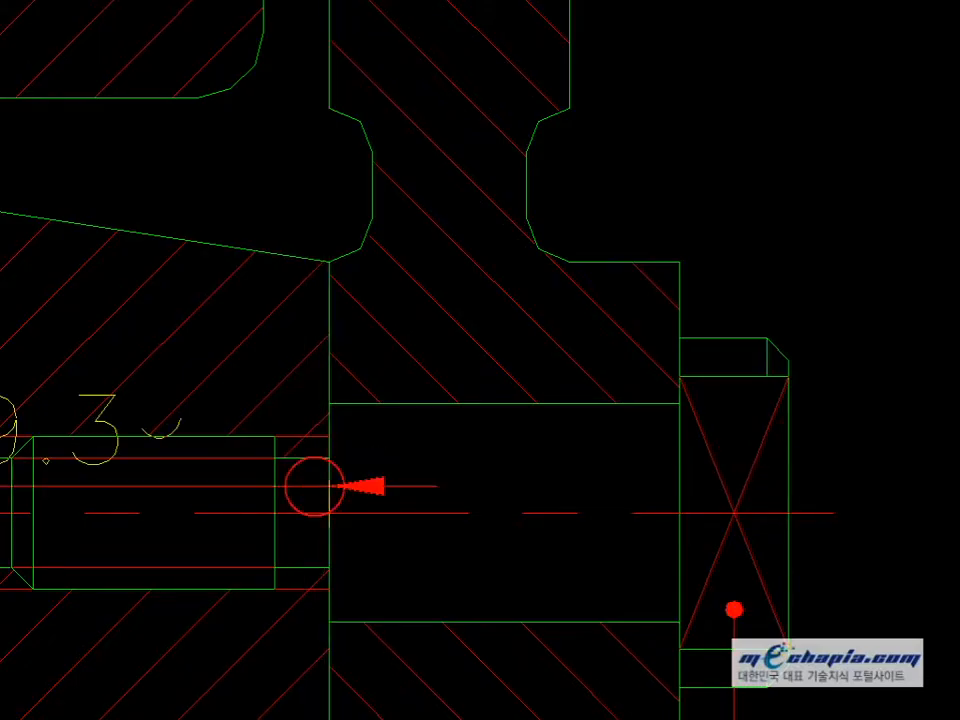
key("Escape")
key("alt+Tab")
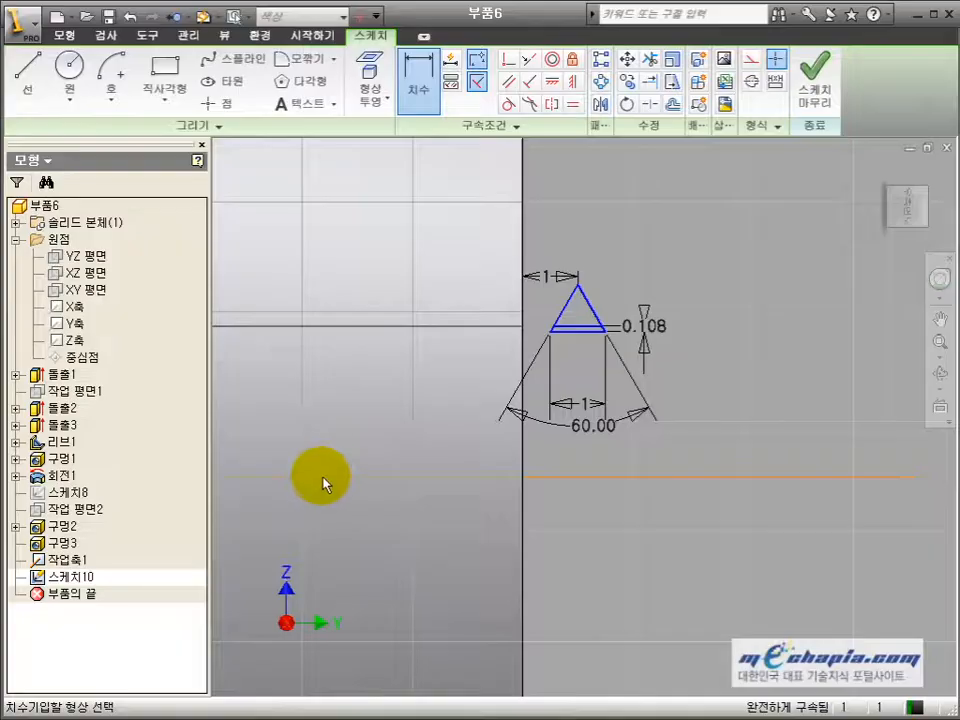
- Finish the thread profile sketch and edit the depth of the drilled hole in the boss's end face
scroll(645, 467, "down", 5)
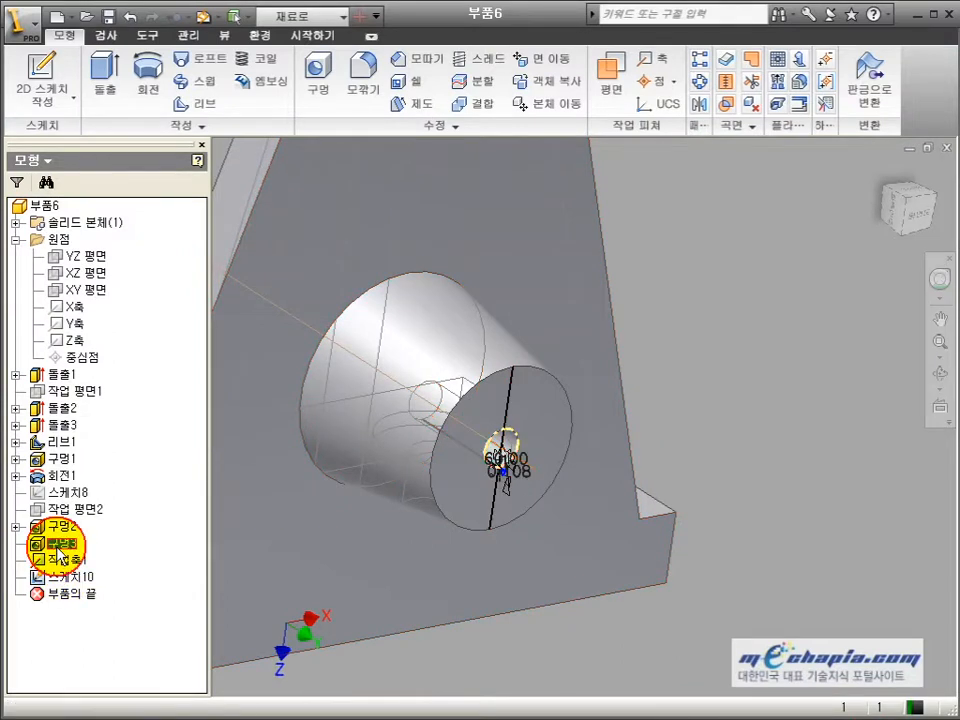
double_click(57, 545)
left_click(738, 166)
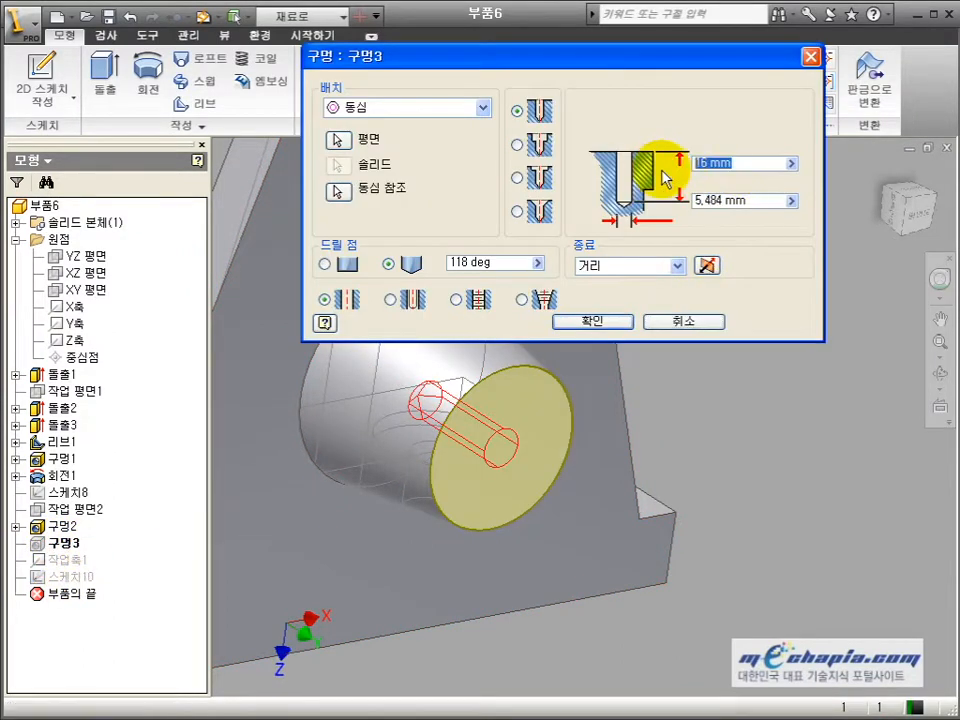
key("Return")
- Cut the thread in the boss's hole with a Coil of the triangular profile around the work axis, using pitch and height with a 1 mm pitch
scroll(580, 400, "up", 5)
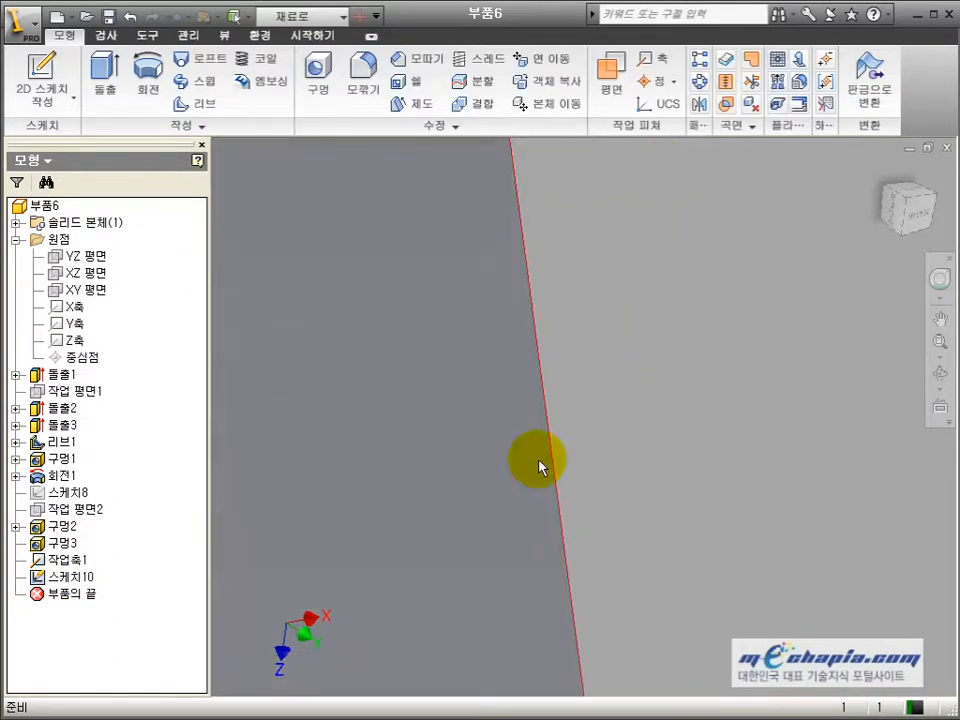
scroll(760, 370, "down", 3)
scroll(618, 432, "up", 3)
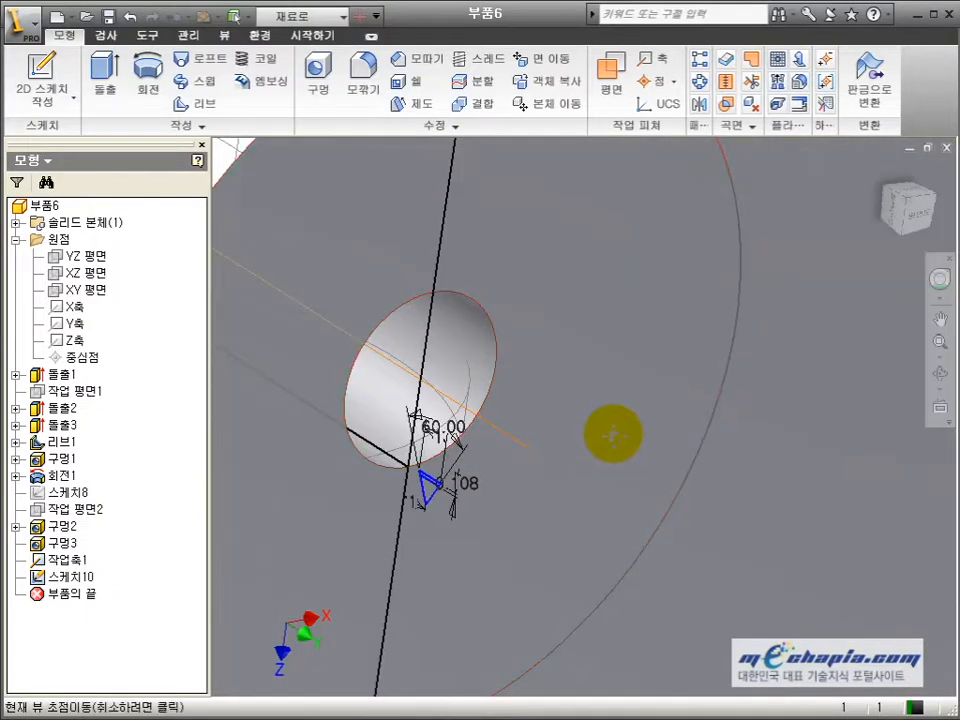
left_click(258, 58)
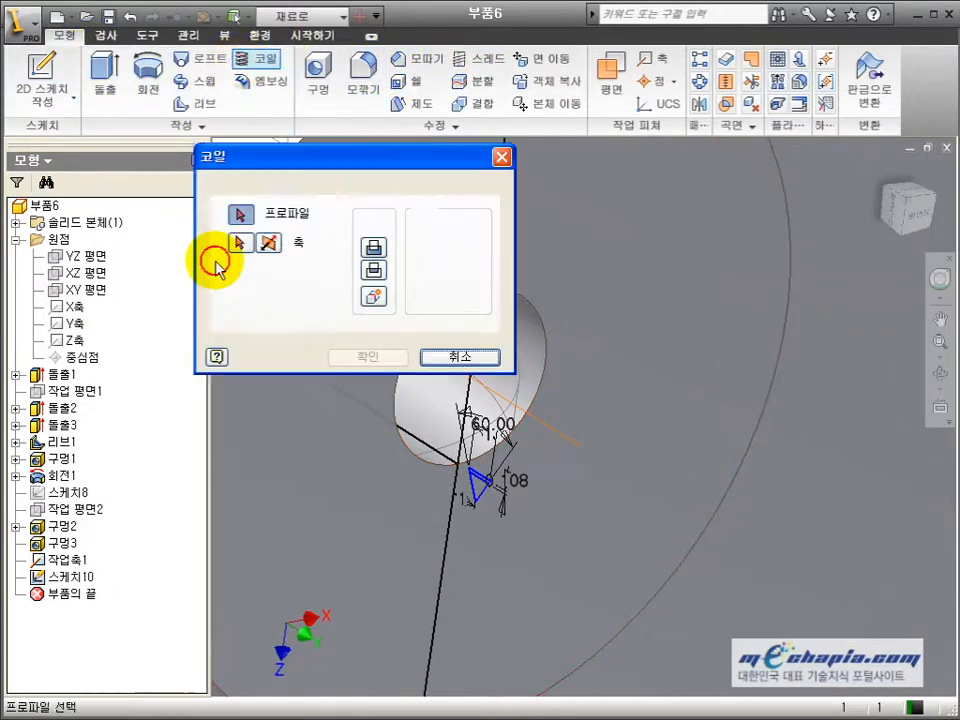
left_click(568, 444)
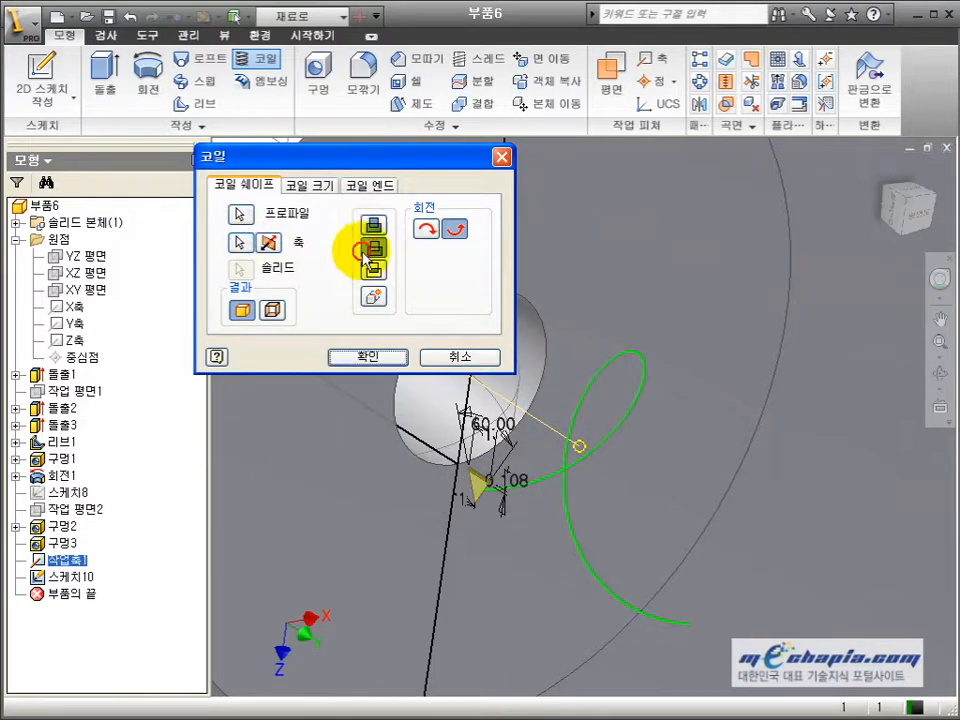
left_click(312, 186)
left_click(271, 229)
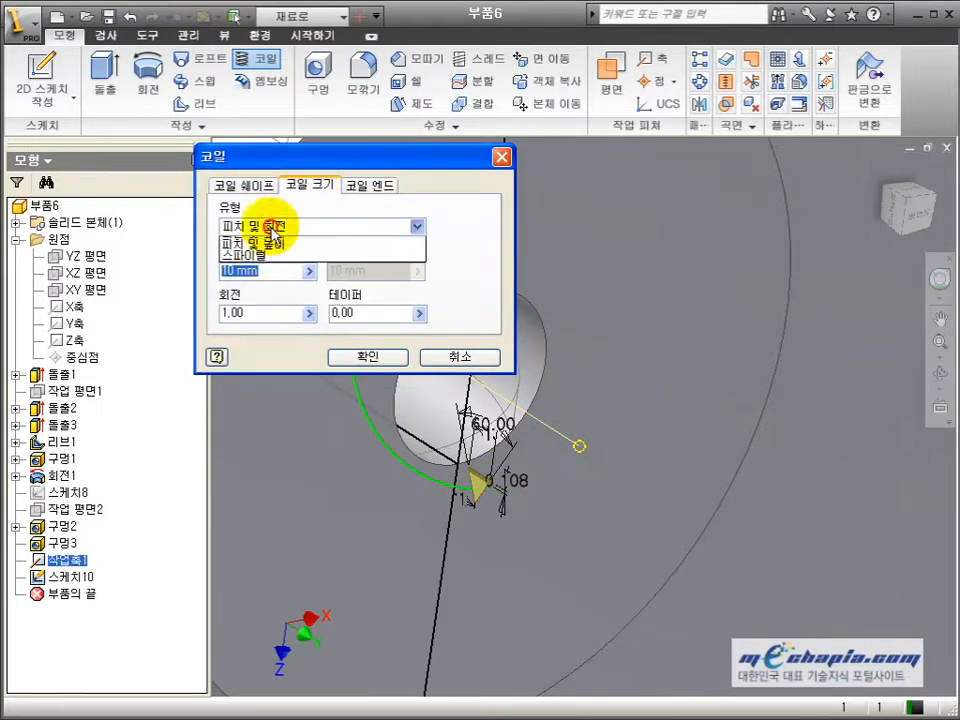
left_click(252, 243)
double_click(270, 271)
type("1")
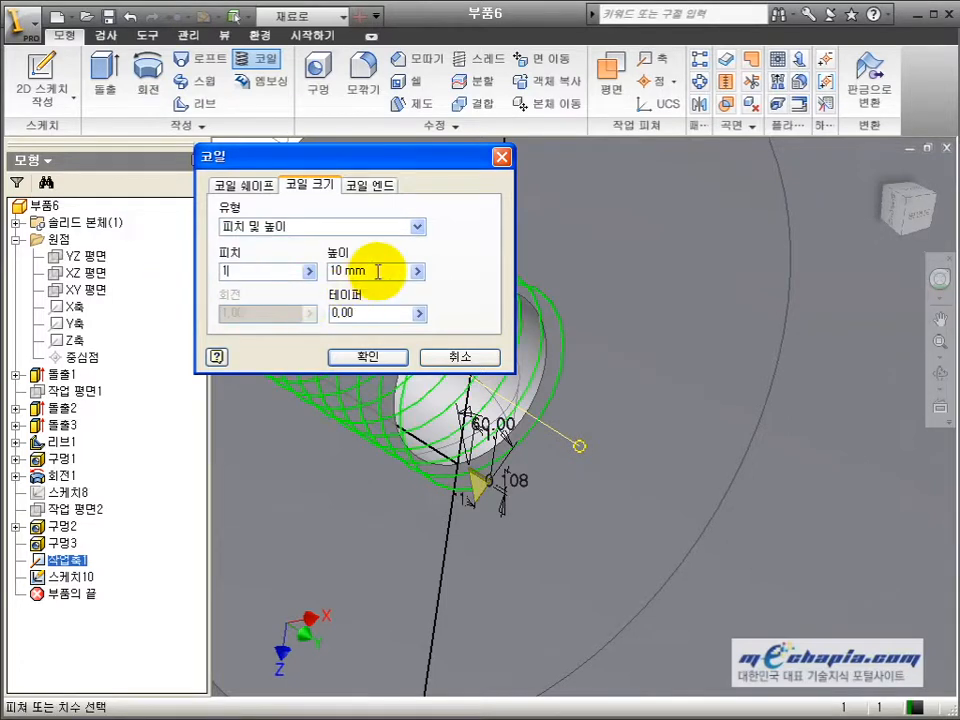
key("Tab")
key("Return")
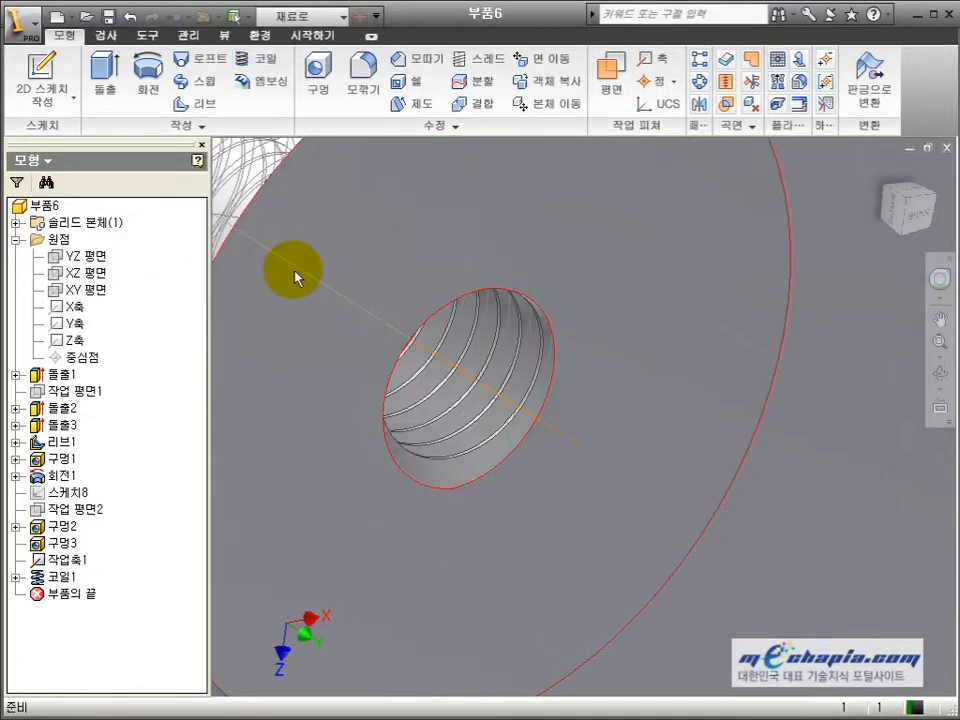
- Hide the work axis running through the threaded hole
scroll(418, 401, "down", 3)
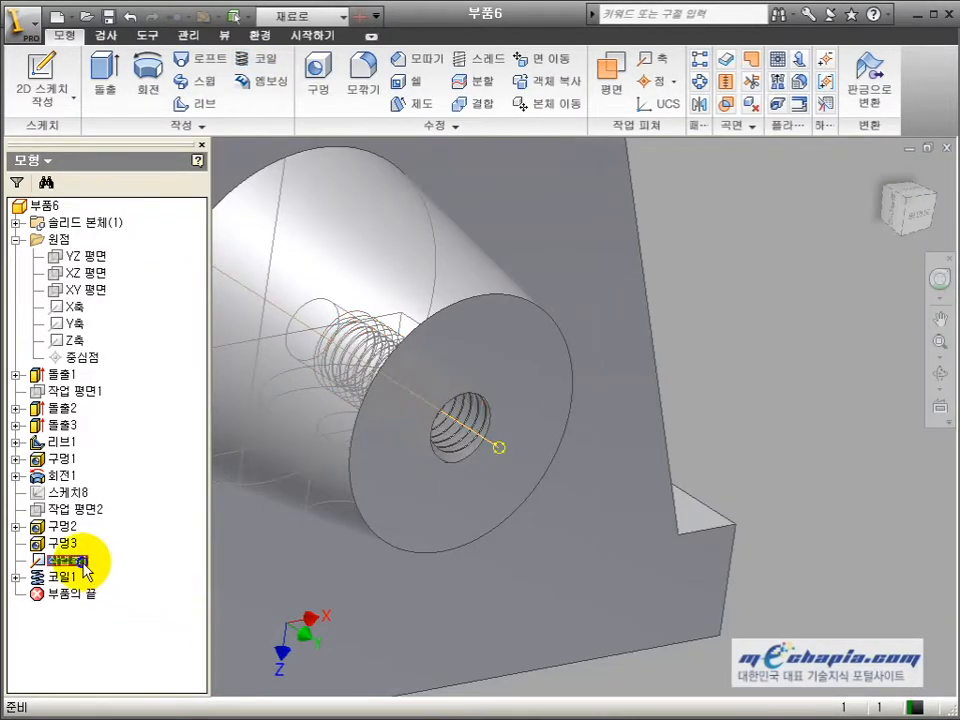
right_click(125, 560)
left_click(140, 397)
- Change the display style to shaded without hidden edges
left_click(228, 38)
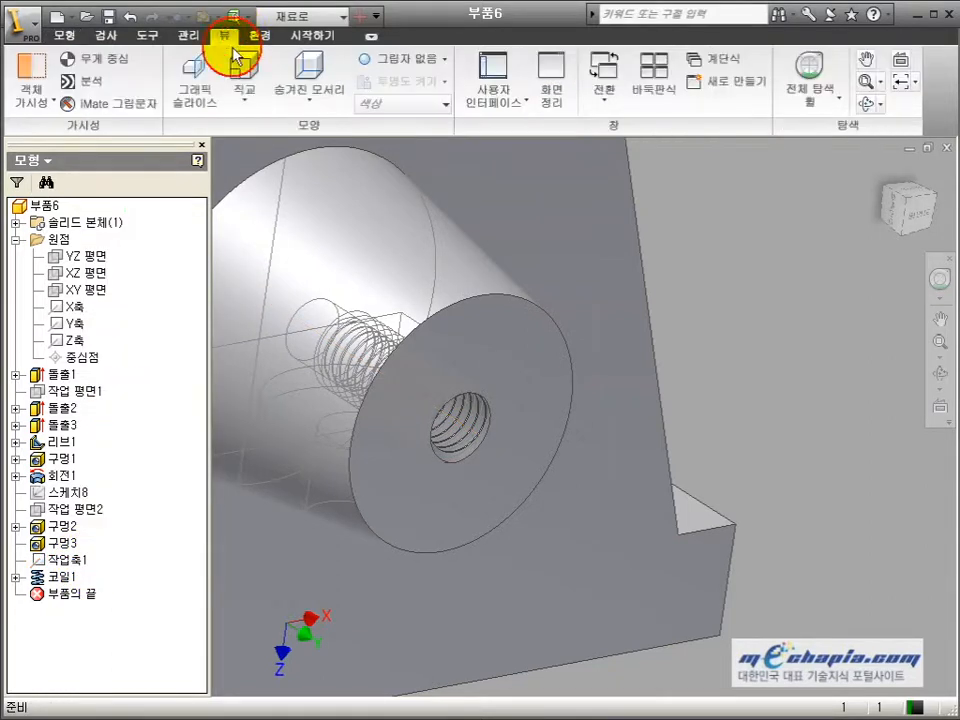
left_click(244, 90)
left_click(312, 88)
left_click(326, 134)
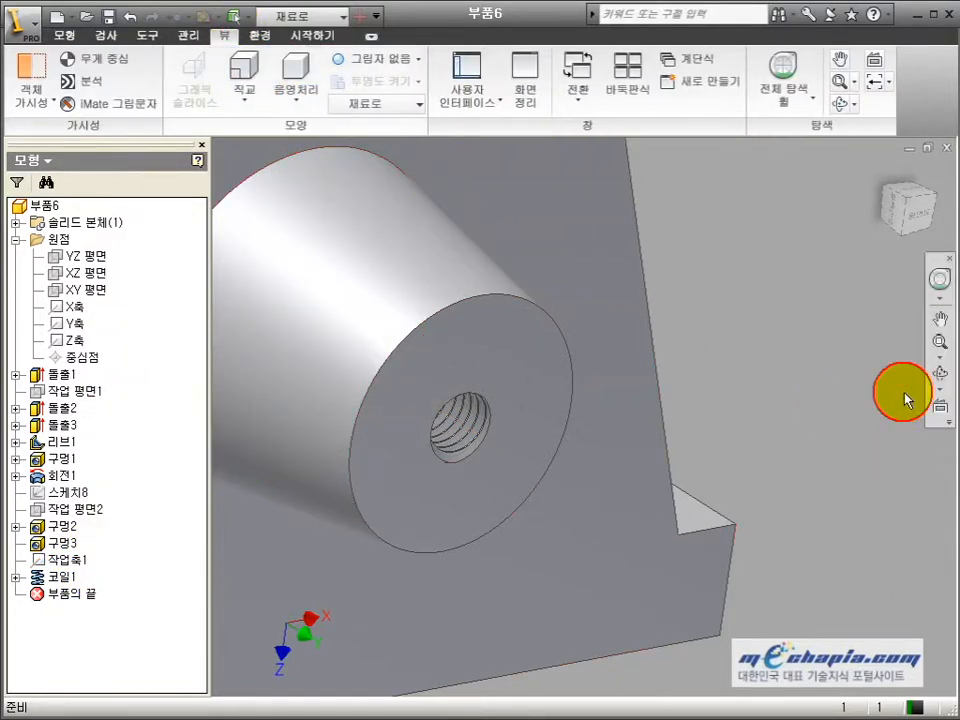
- Switch to the AutoCAD assembly drawing, examine the rounded corners around the body's boss and upright plate, and return to the Inventor part
left_click(940, 373)
mouse_move(880, 390)
left_mouse_down()
mouse_move(671, 399)
mouse_move(803, 457)
mouse_move(591, 448)
left_mouse_up()
scroll(800, 440, "down", 3)
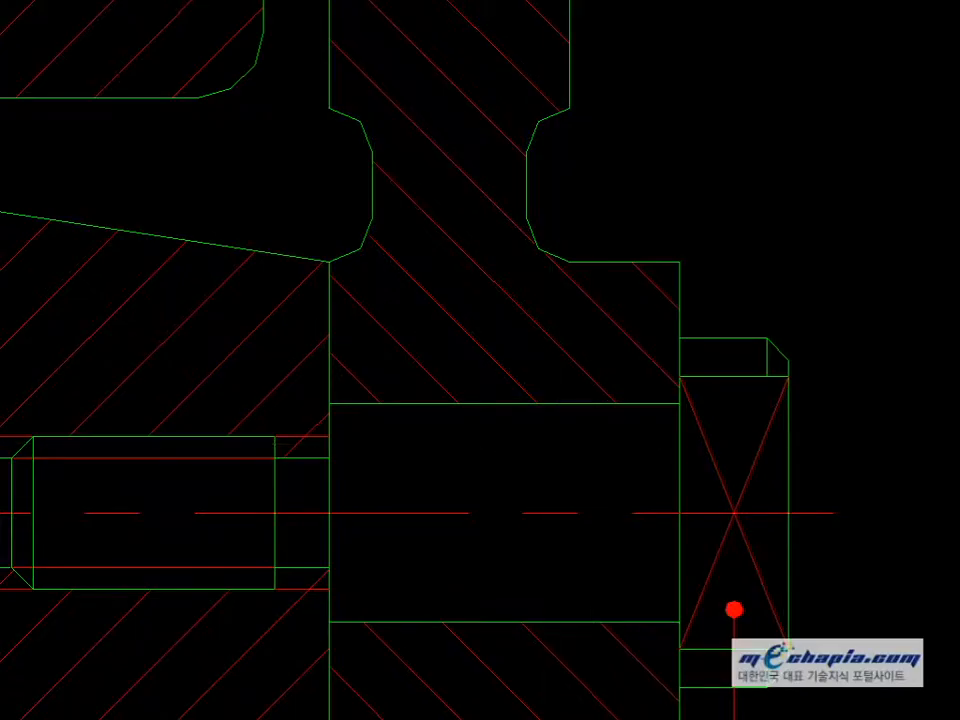
scroll(541, 406, "down", 4)
scroll(541, 406, "down", 5)
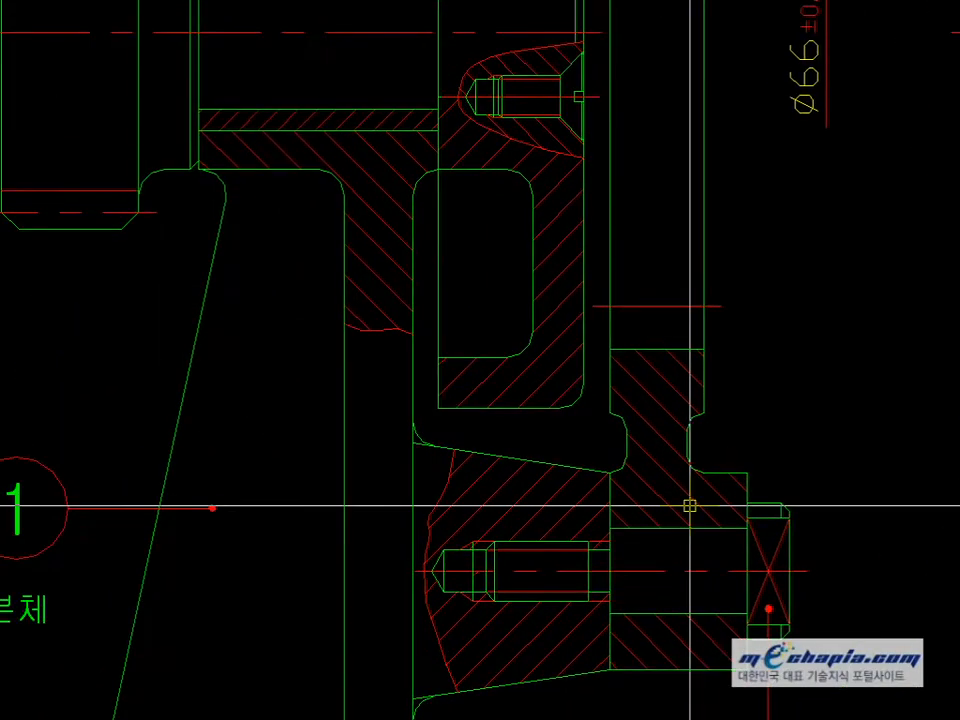
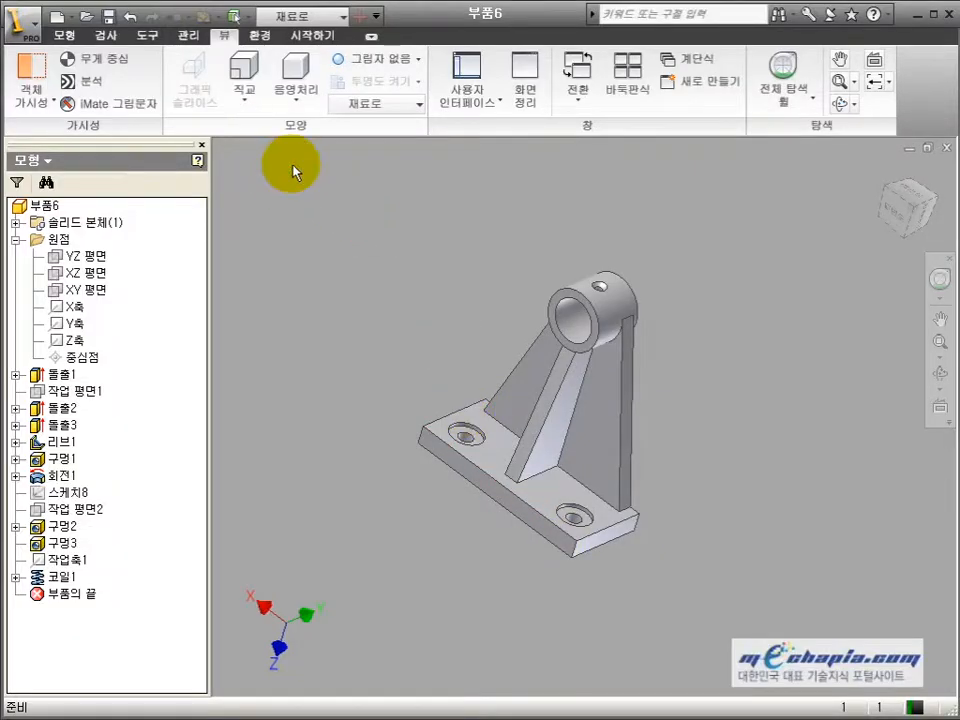
- Start a Fillet with a 10 mm radius on the two front vertical corner edges of the base plate
left_click(66, 40)
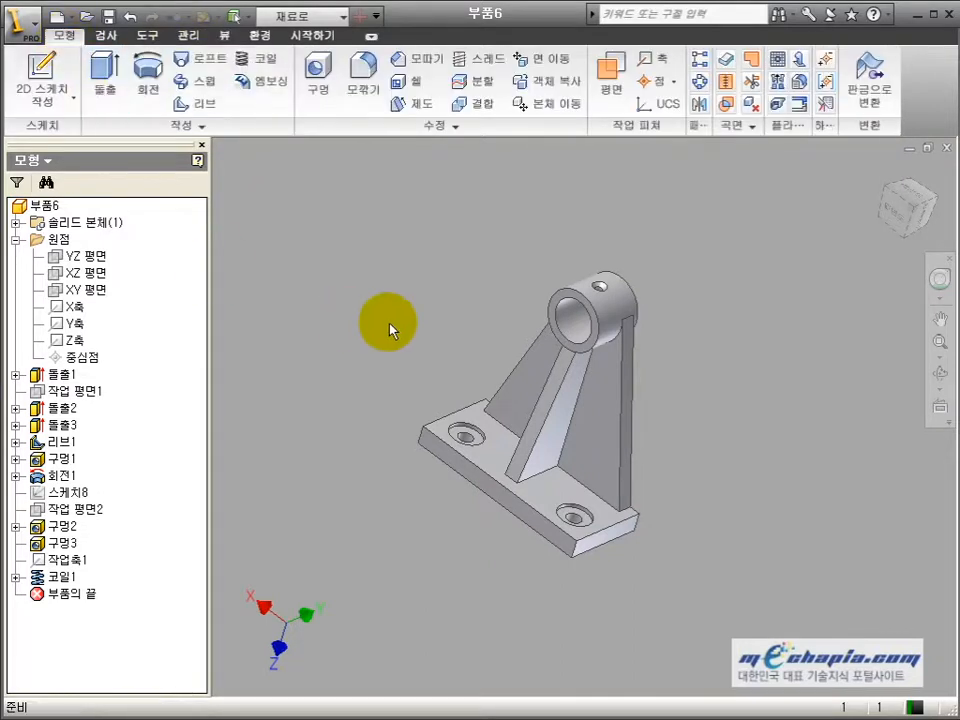
left_click(364, 80)
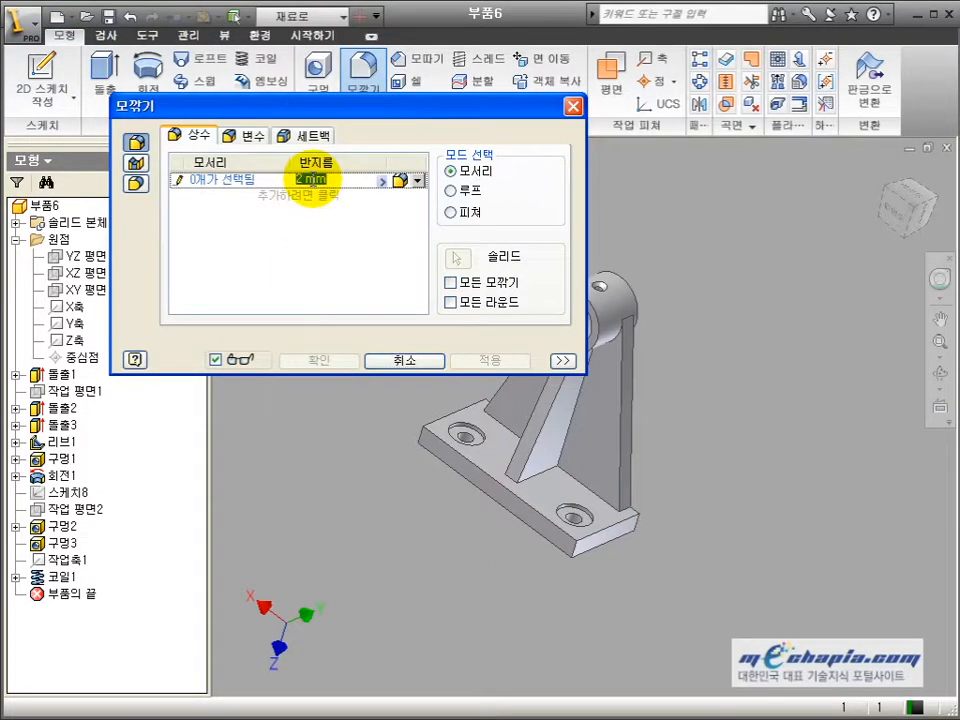
left_click(427, 438)
left_click(578, 553)
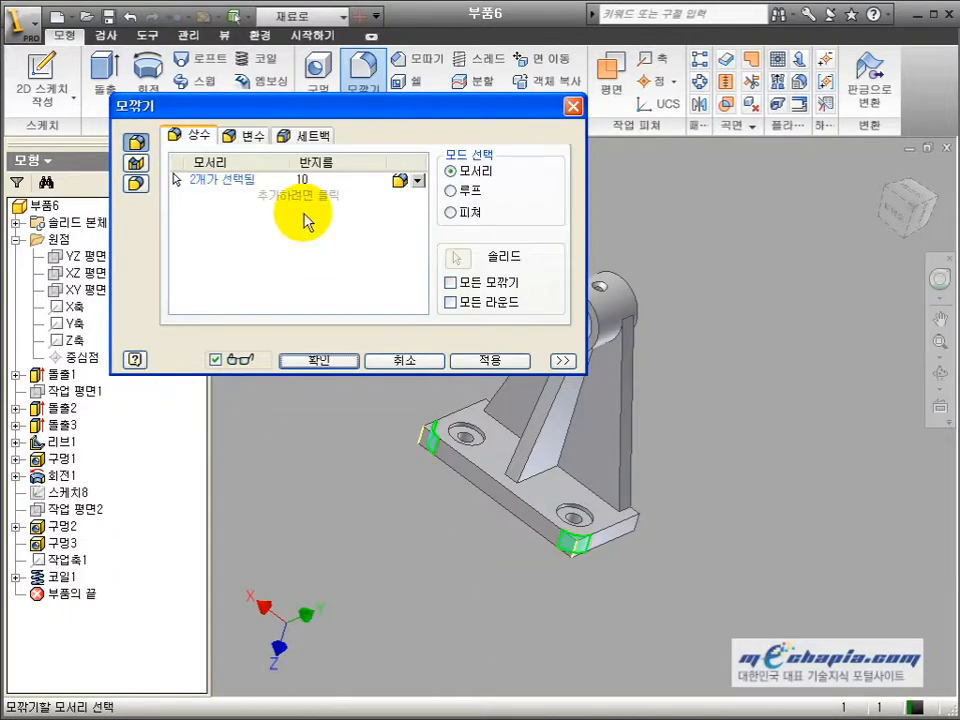
- Add a 3 mm radius set for the rib's two long outer edges and the visible sloped side edges of the upright plate
left_click(313, 222)
type("3")
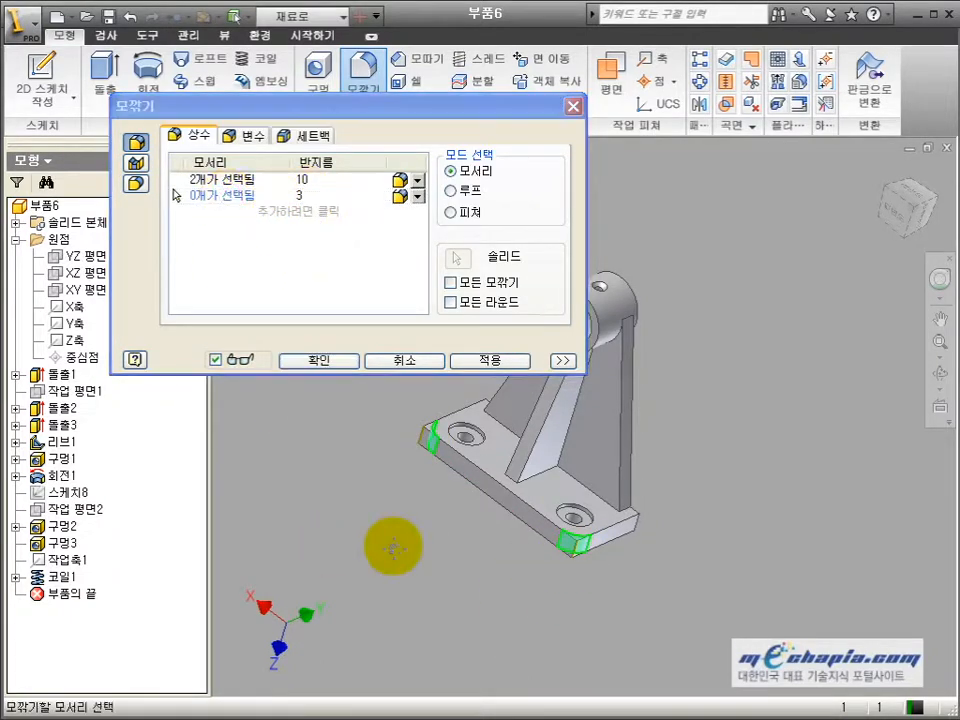
middle_click_drag(390, 546, 394, 636)
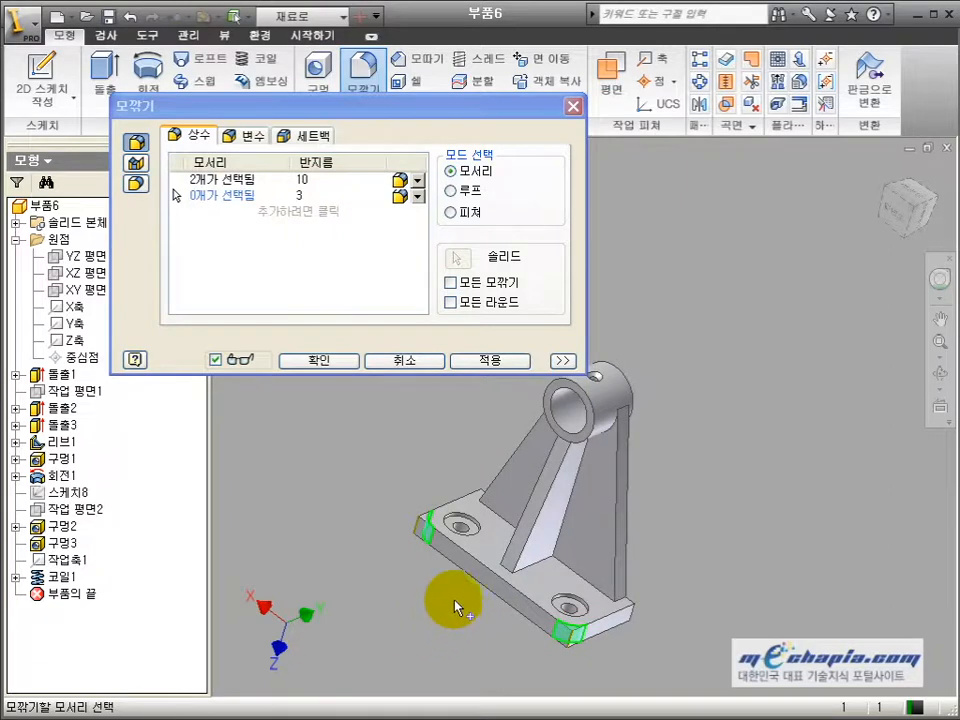
left_click(527, 540)
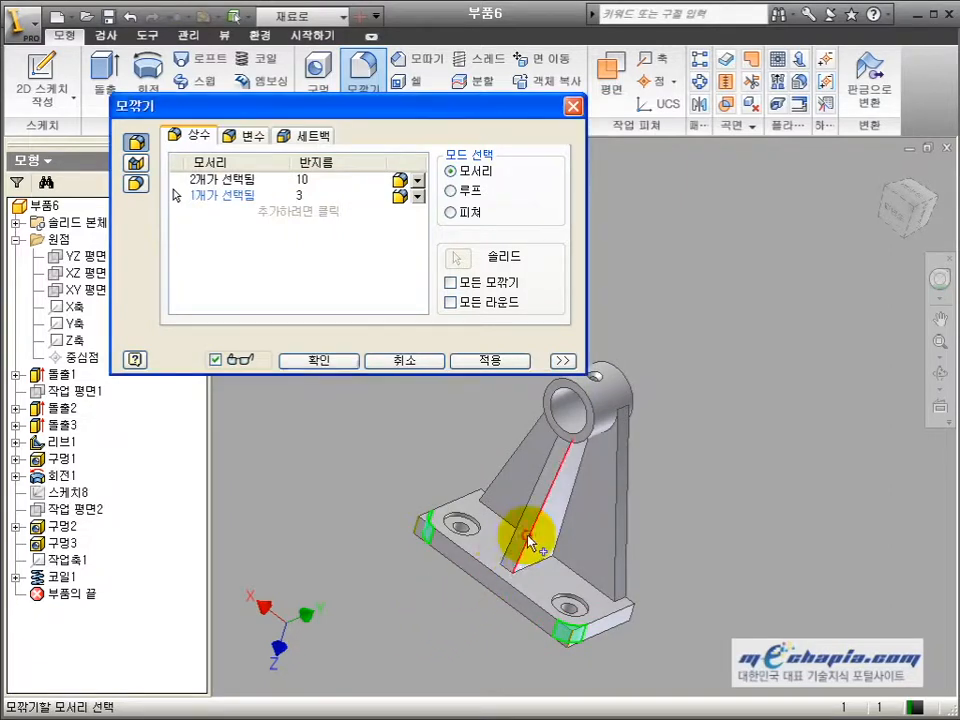
left_click(513, 545)
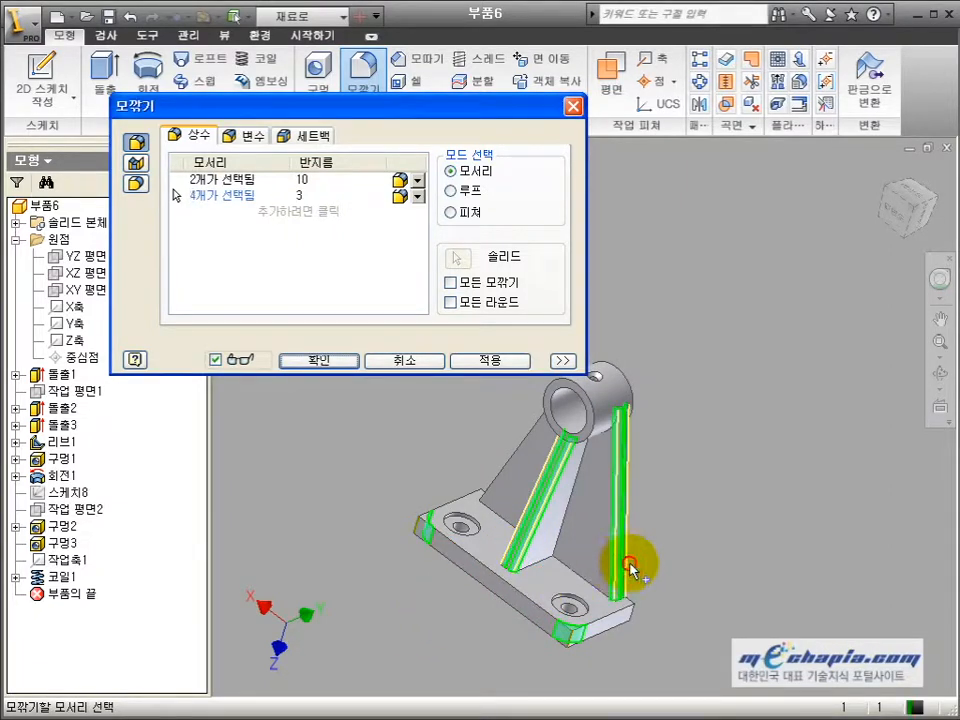
left_click(492, 488)
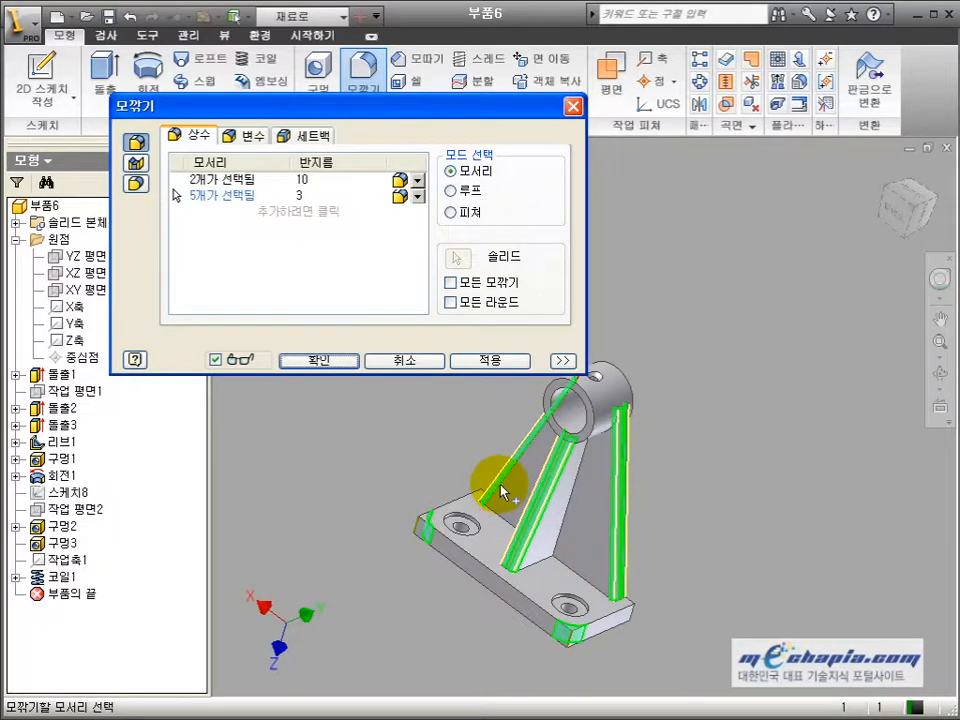
- Add the upright plate's remaining sloped side edge and the base's two short rear corner edges to the 3 mm set, and complete the fillet
left_click(940, 373)
left_click_drag(575, 450, 507, 483)
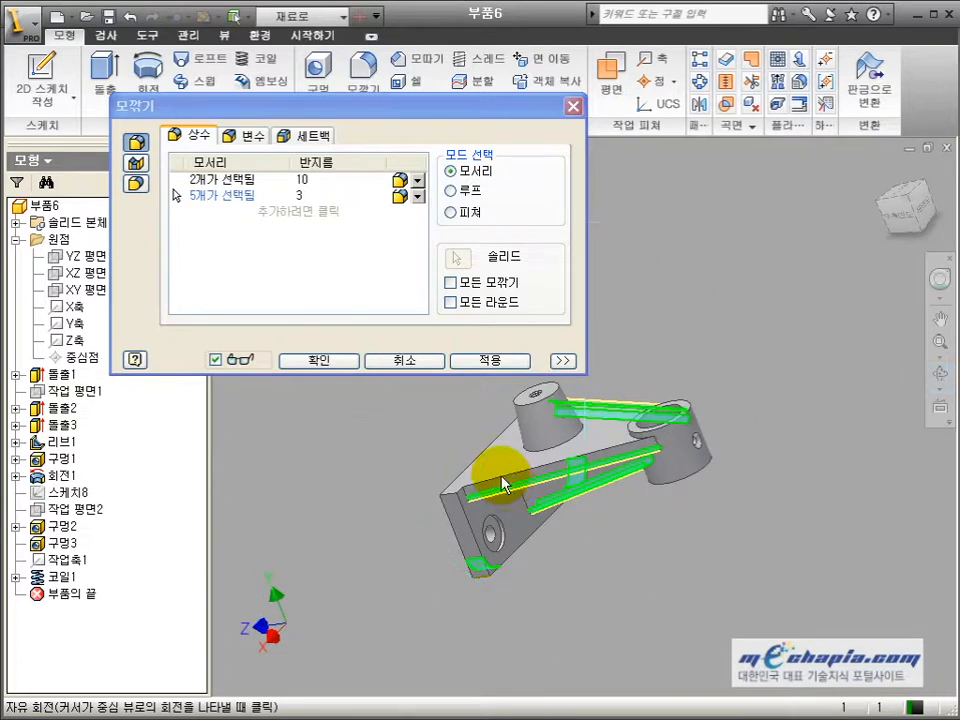
left_click(503, 487)
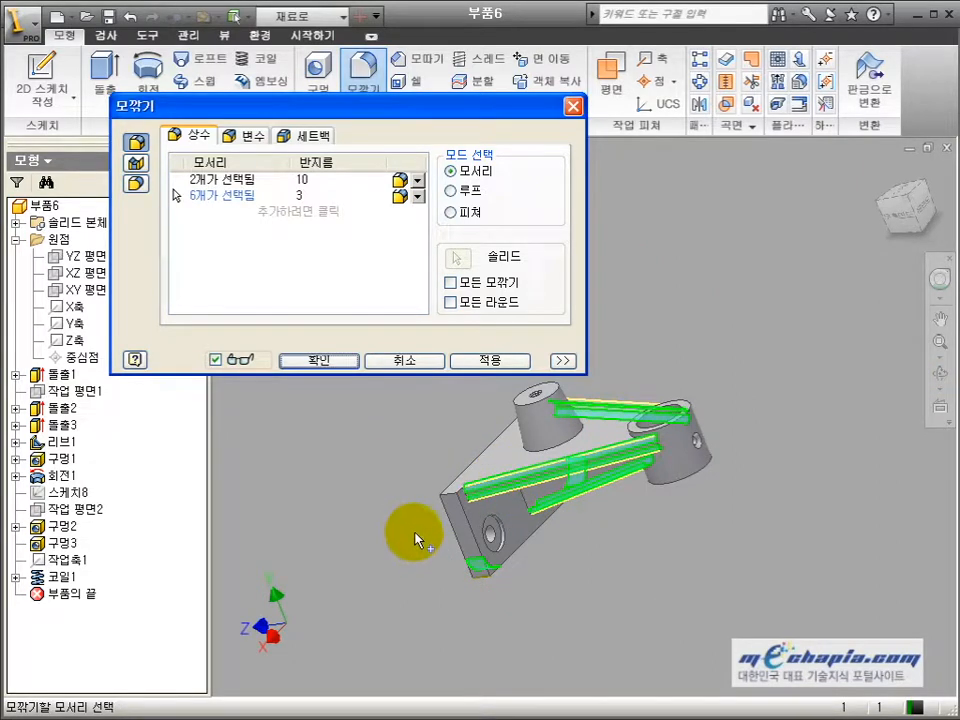
left_click(442, 496)
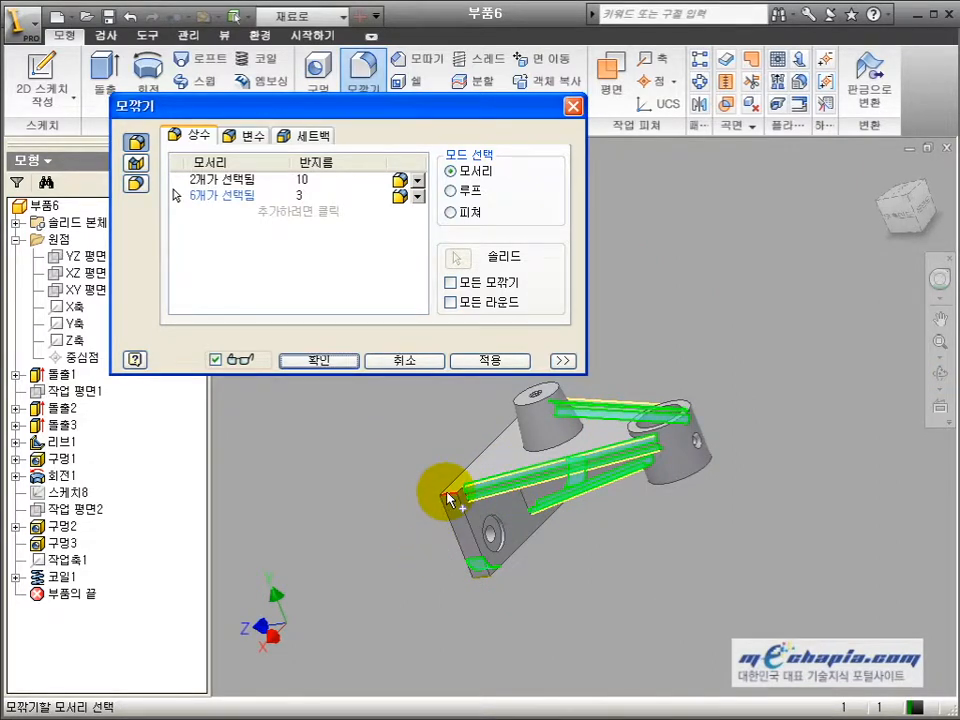
left_click(931, 377)
left_click_drag(690, 480, 636, 377)
key("Escape")
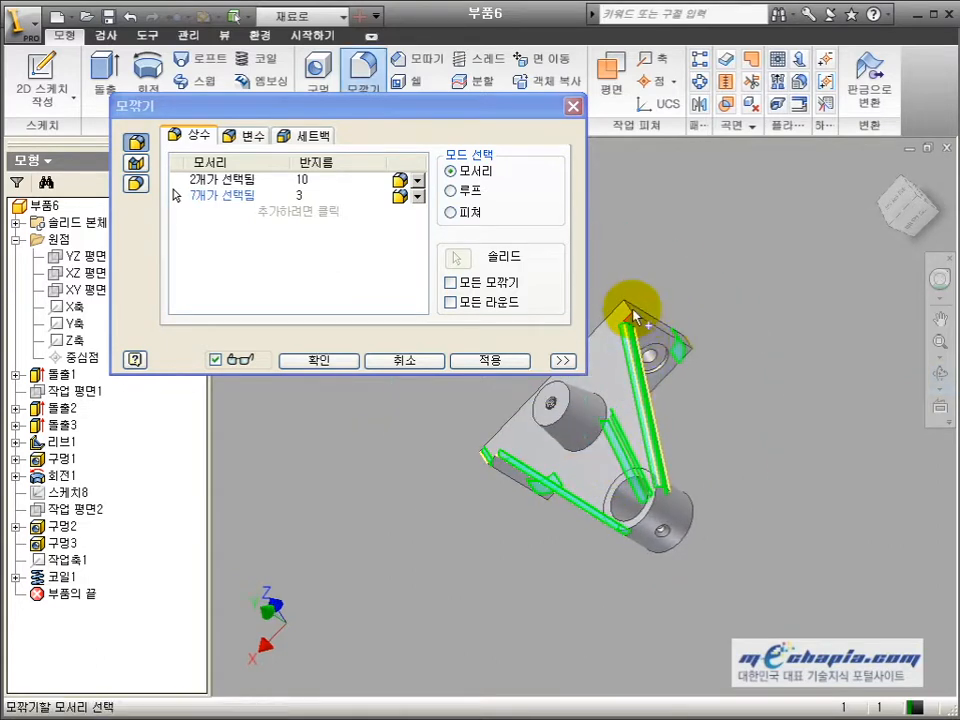
left_click(318, 362)
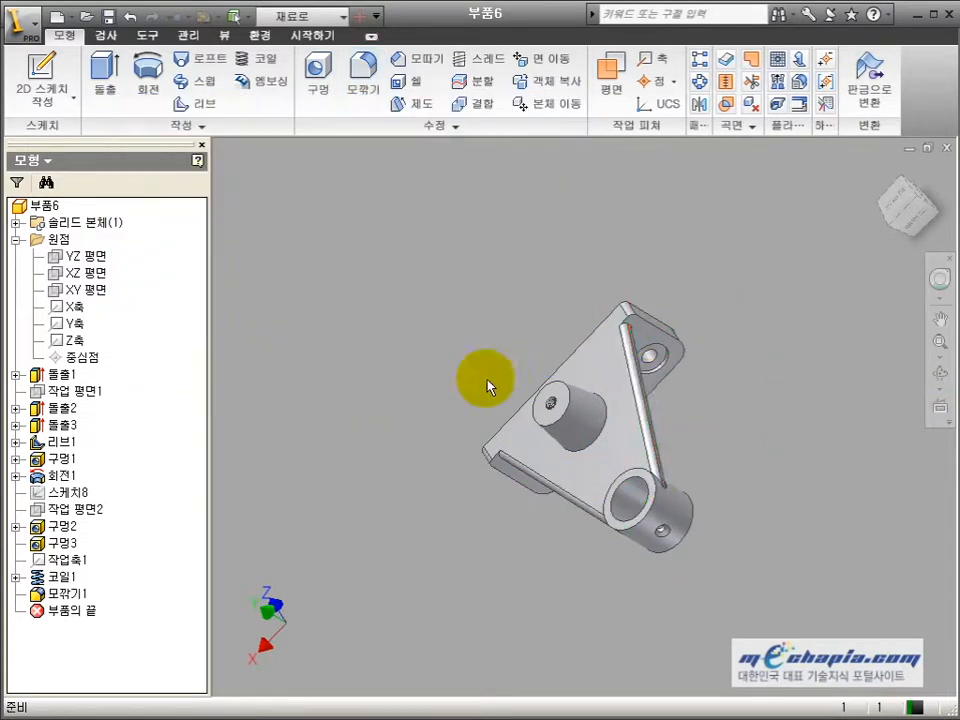
- Edit the fillet to include the circular edge where the tapered boss meets the upright plate in the 3 mm set
left_click(938, 374)
left_click_drag(636, 439, 714, 300)
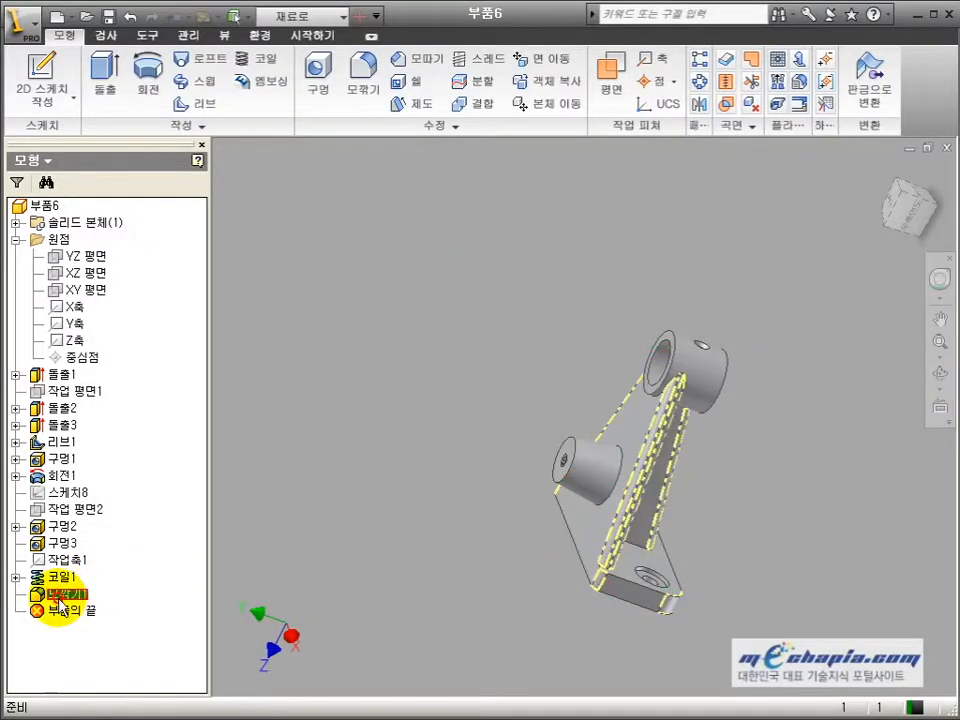
double_click(66, 594)
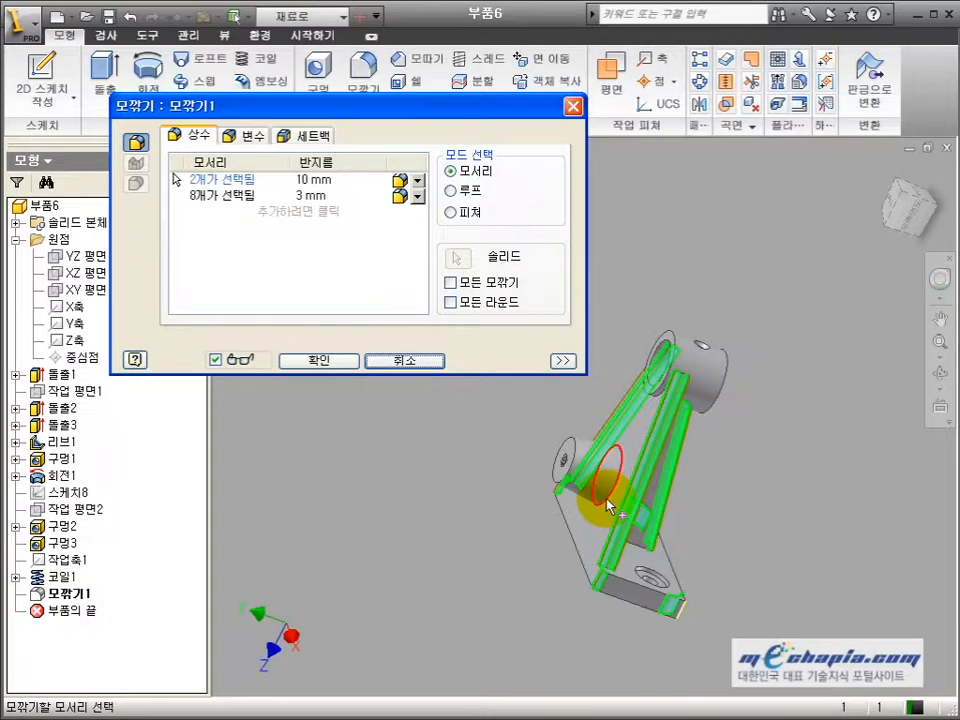
left_click(236, 196)
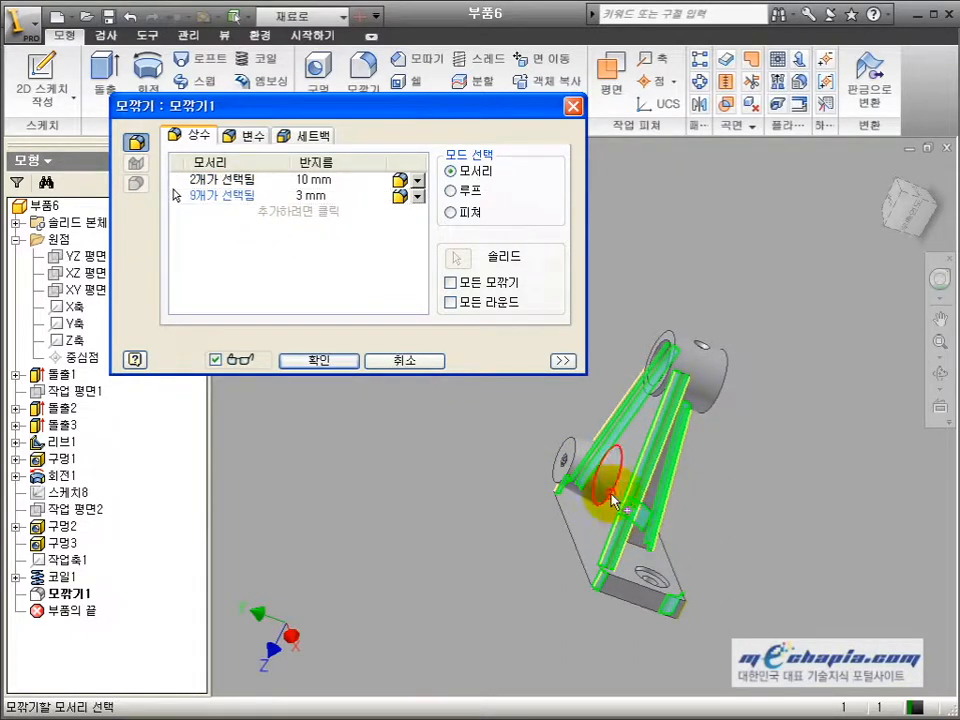
left_click(309, 363)
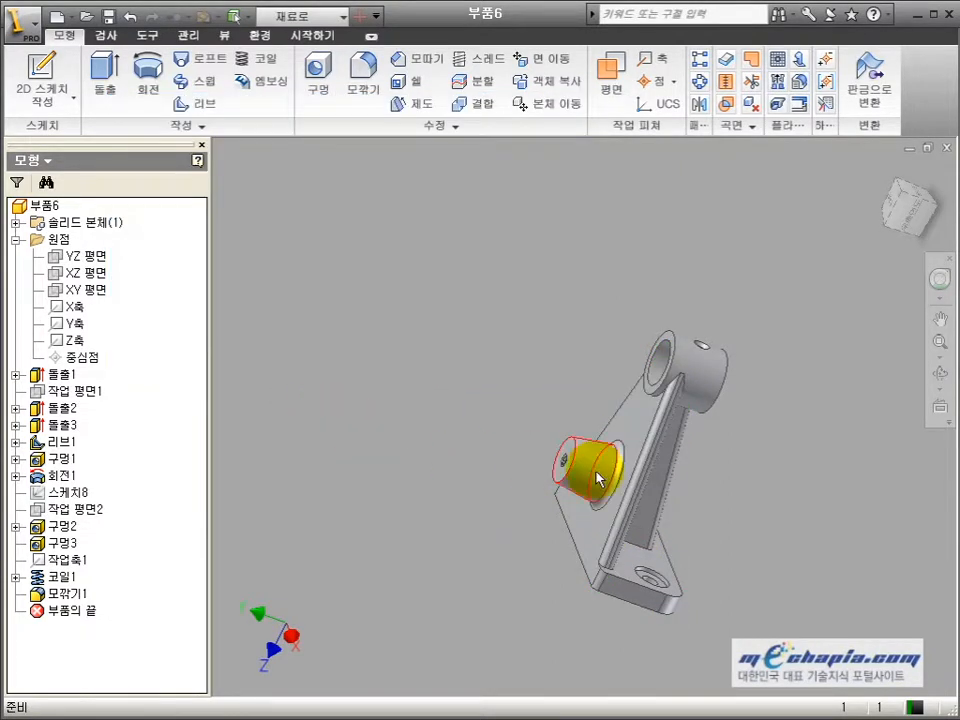
- Start a 3 mm Fillet on the base plate's top outline and the inner corner edges where the rib, upright plate and base meet
left_click(940, 373)
left_click_drag(664, 407, 531, 364)
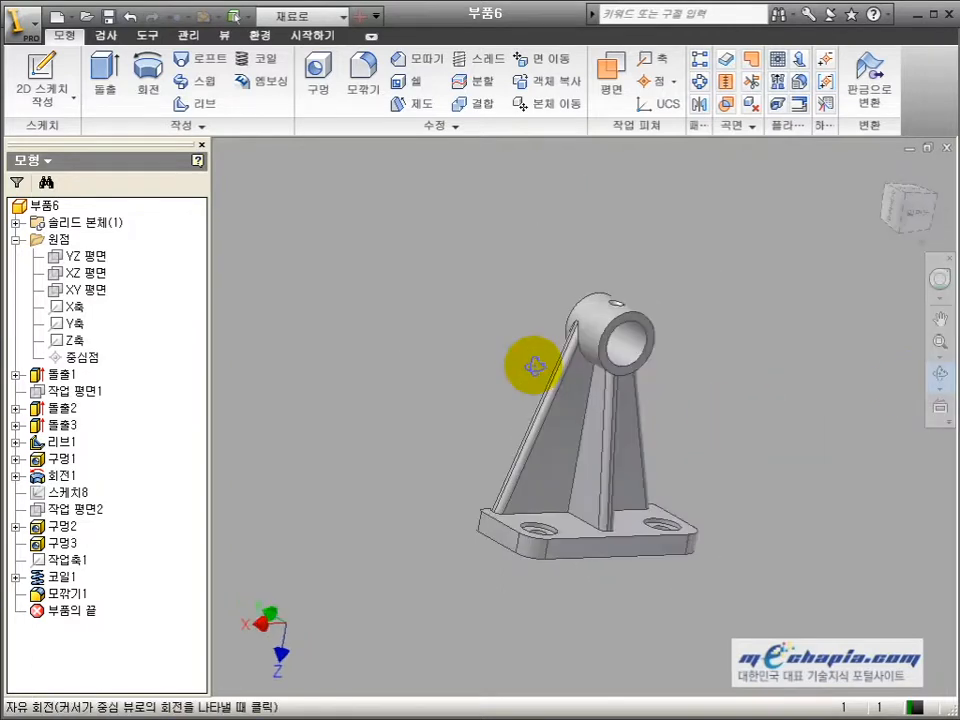
key("Escape")
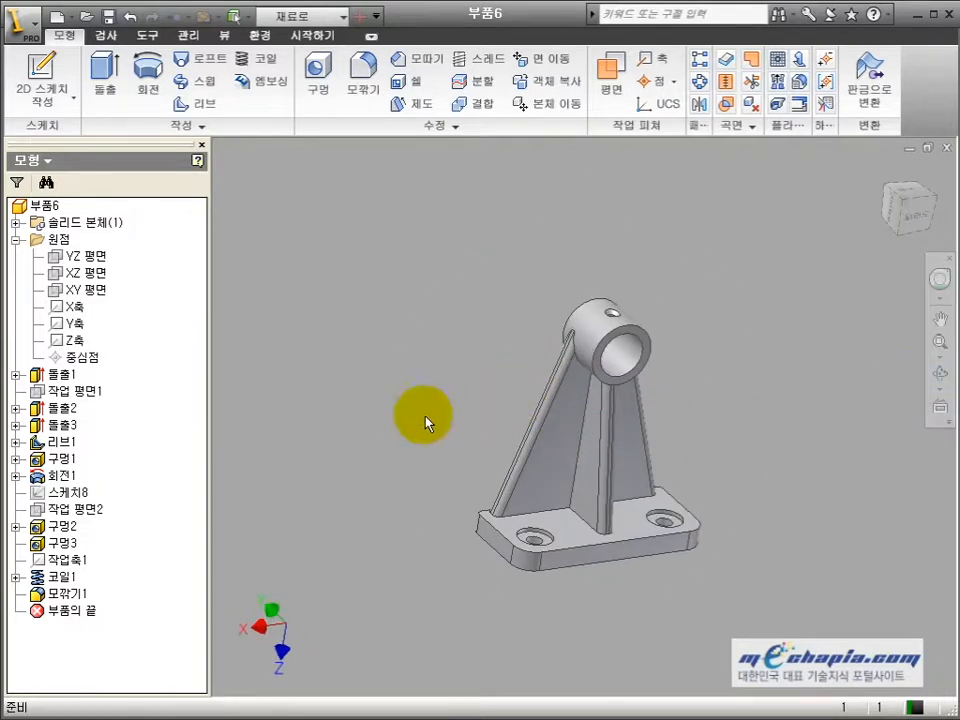
left_click(364, 75)
left_click(493, 530)
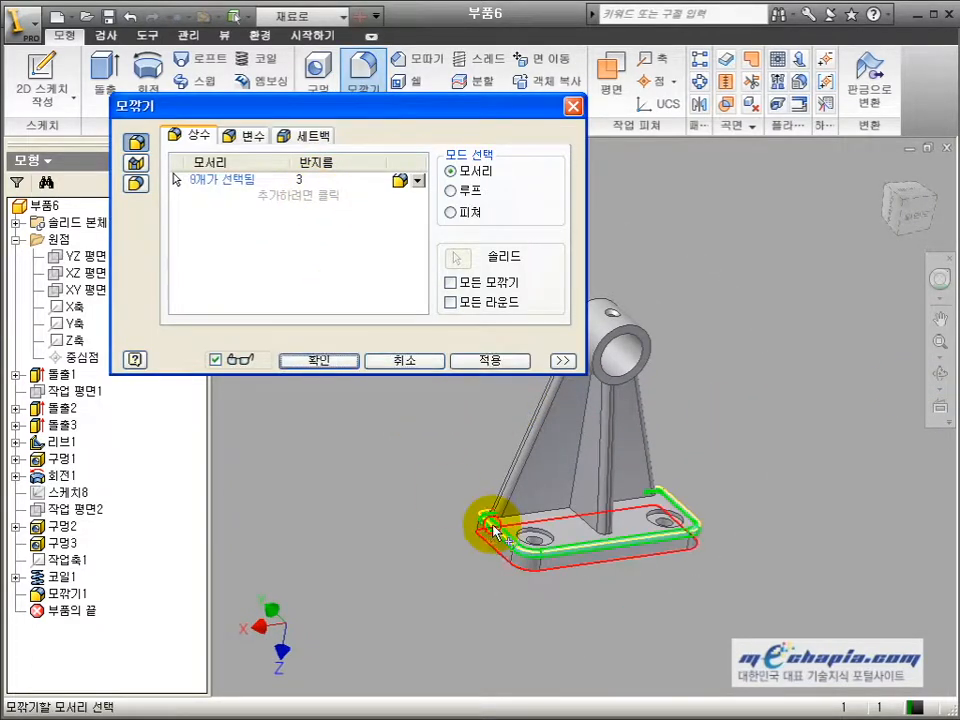
left_click(584, 471)
left_click(605, 512)
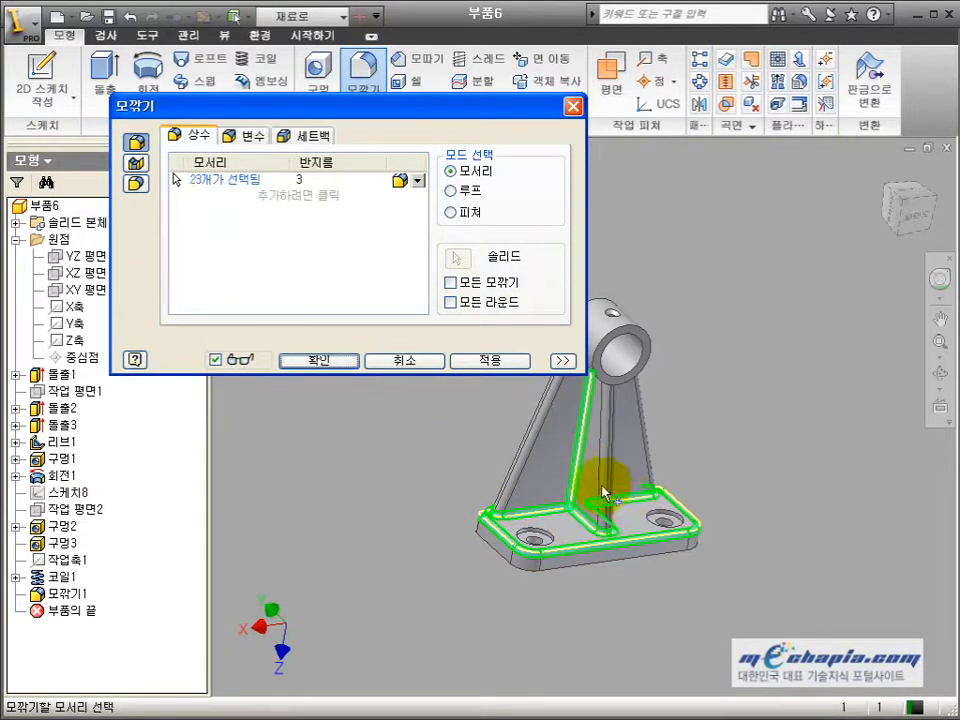
left_click(601, 480)
- Add the edges where the rib and upright plate join the cylindrical hub to the 3 mm fillet set
left_click(936, 375)
left_click_drag(660, 430, 606, 480)
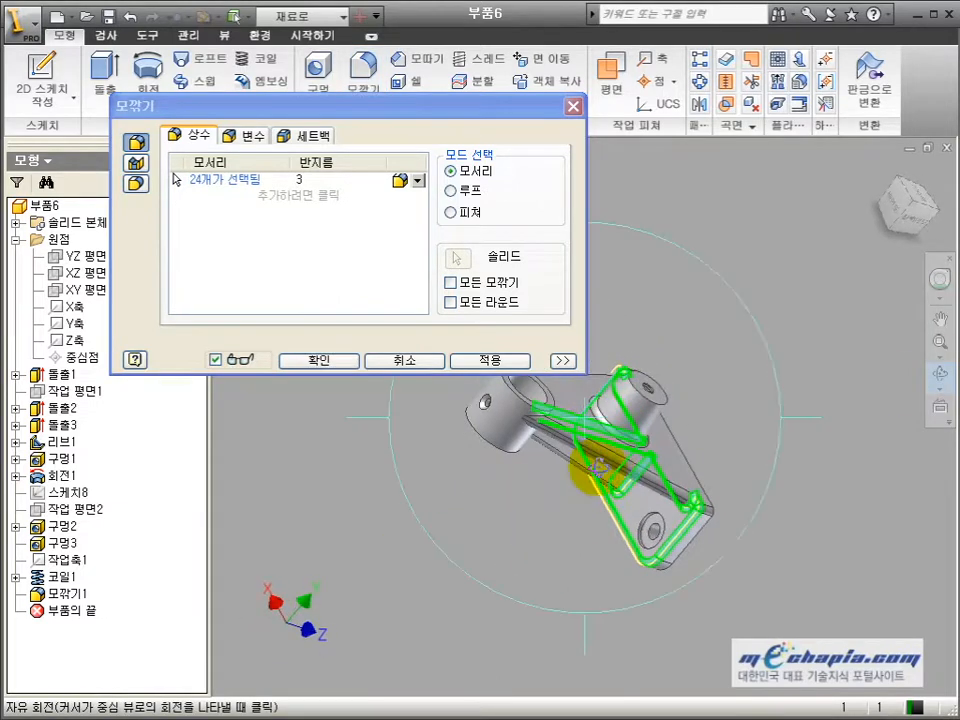
left_click_drag(523, 464, 466, 580)
left_click_drag(500, 541, 497, 552)
key("Escape")
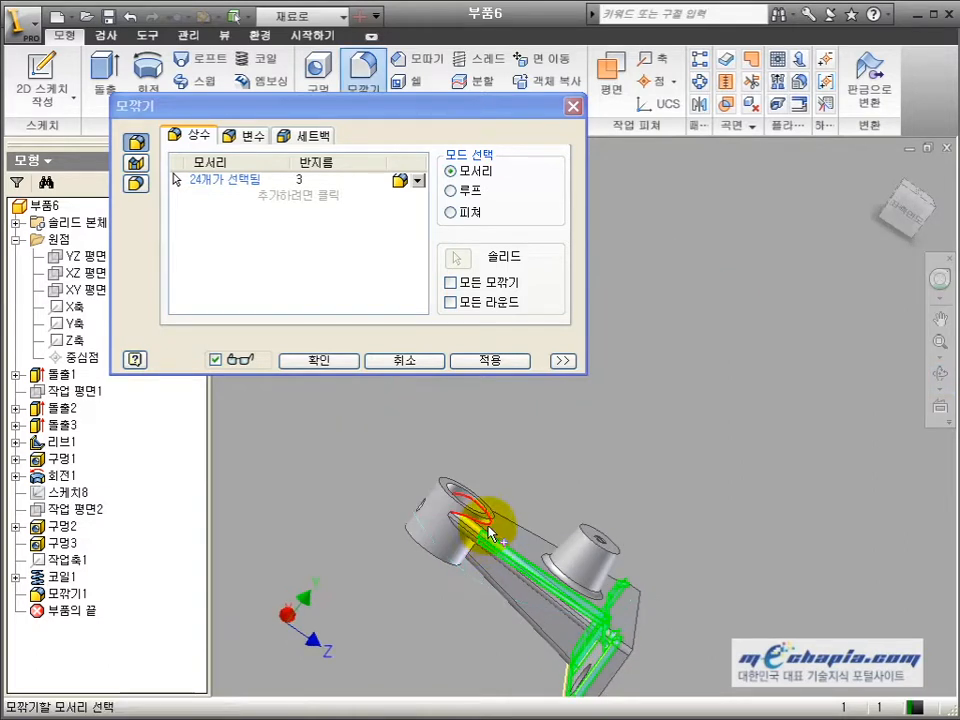
left_click(488, 528)
left_click(471, 556)
- Add the remaining junction edge on the other side of the hub to the 3 mm set and complete the fillet
left_click(941, 373)
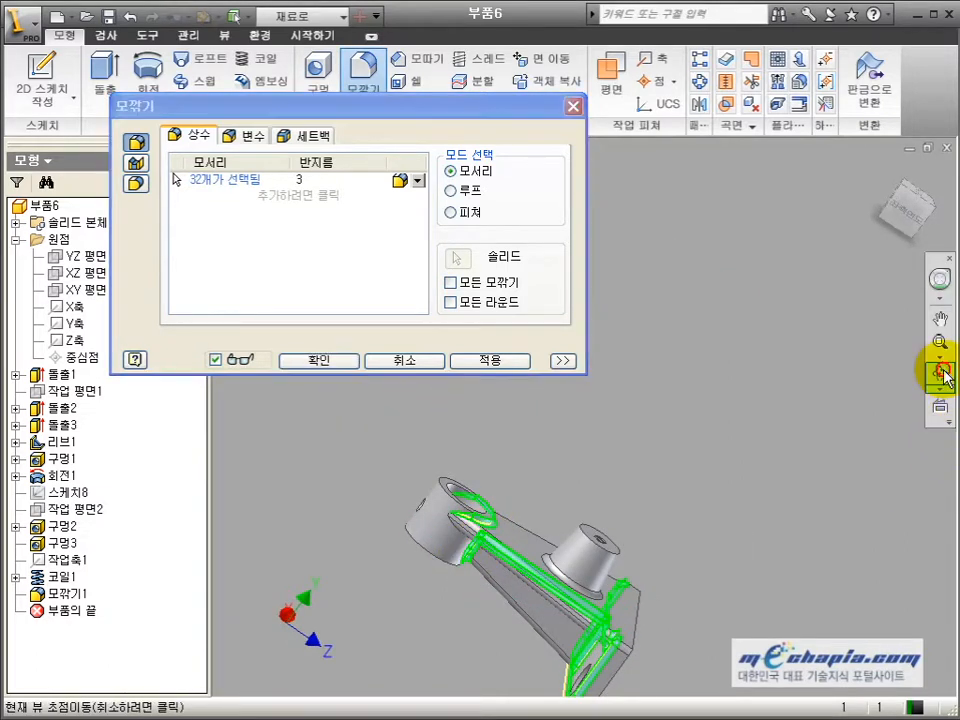
left_click_drag(564, 520, 735, 428)
key("Escape")
left_click(521, 516)
left_click(939, 375)
left_click(727, 420)
left_click(343, 362)
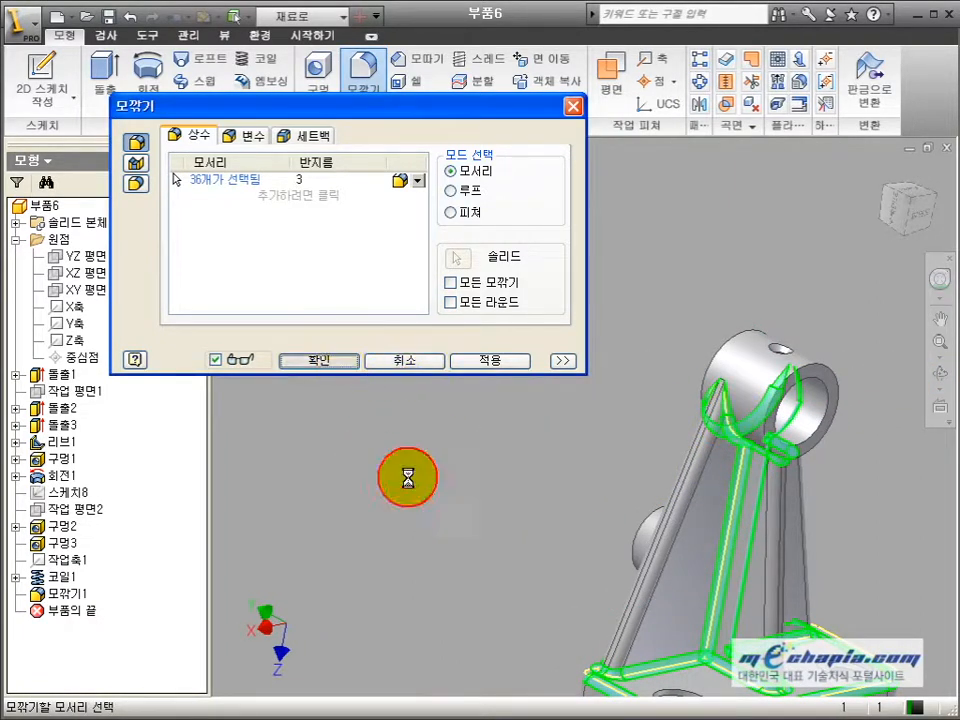
- Chamfer the bore edges at both ends of the cylindrical hub with a distance of 1 mm
left_click(942, 376)
middle_click_drag(708, 514, 535, 371)
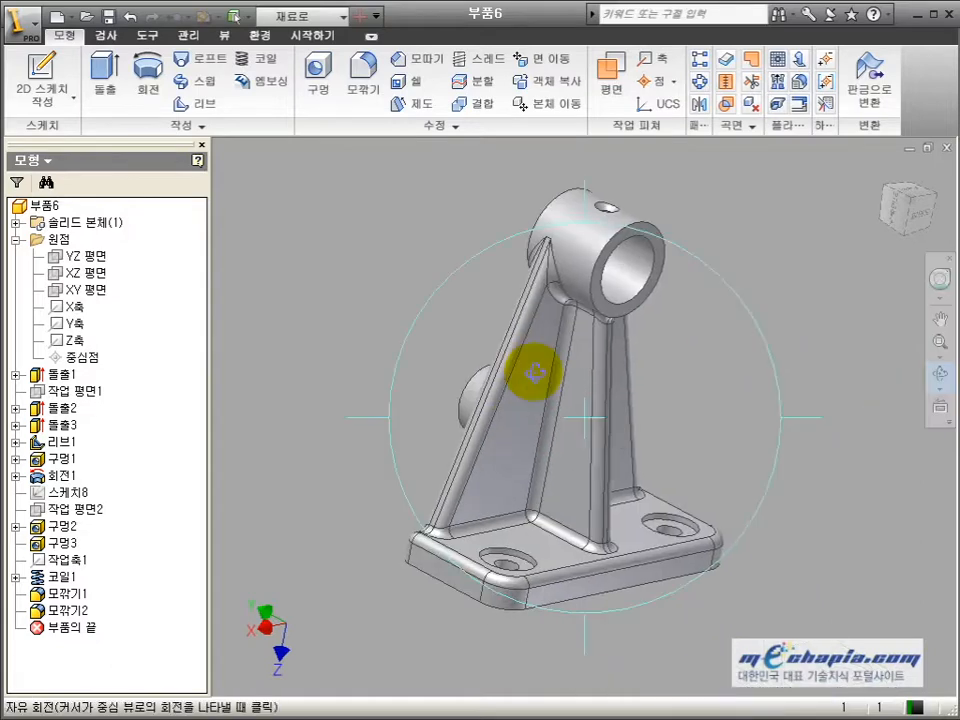
scroll(529, 391, "up", 2)
left_click_drag(598, 422, 485, 424)
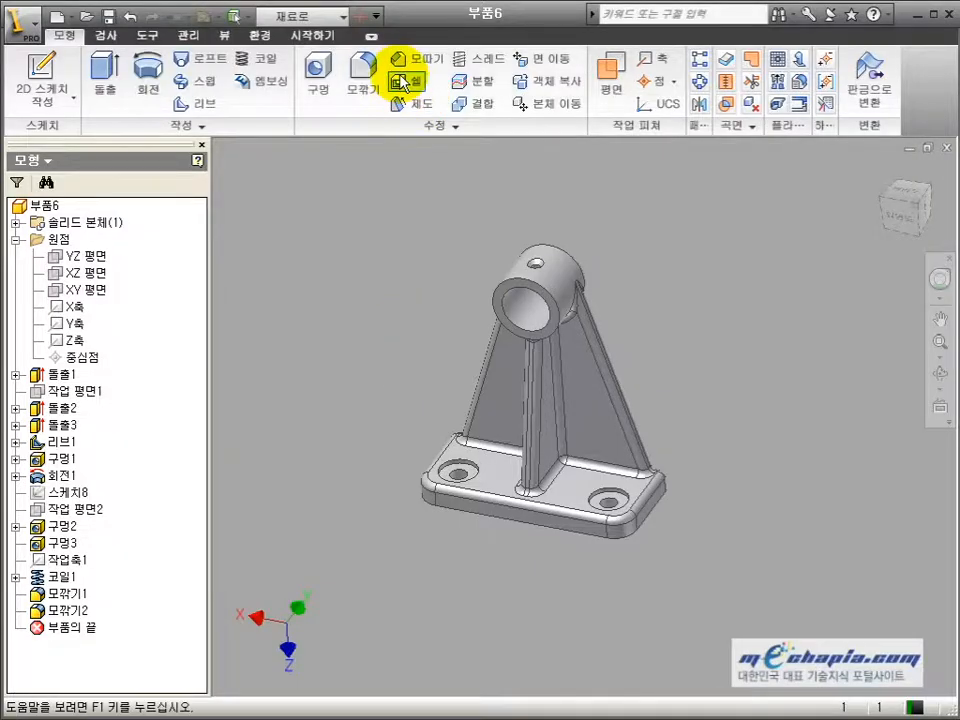
left_click(407, 66)
type("1")
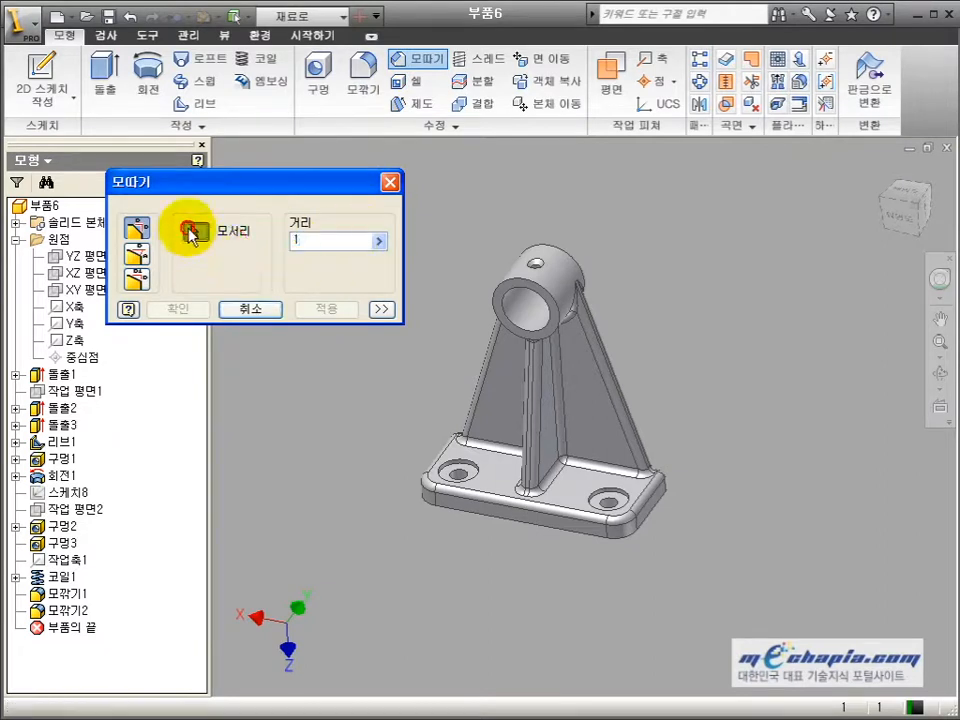
left_click(535, 324)
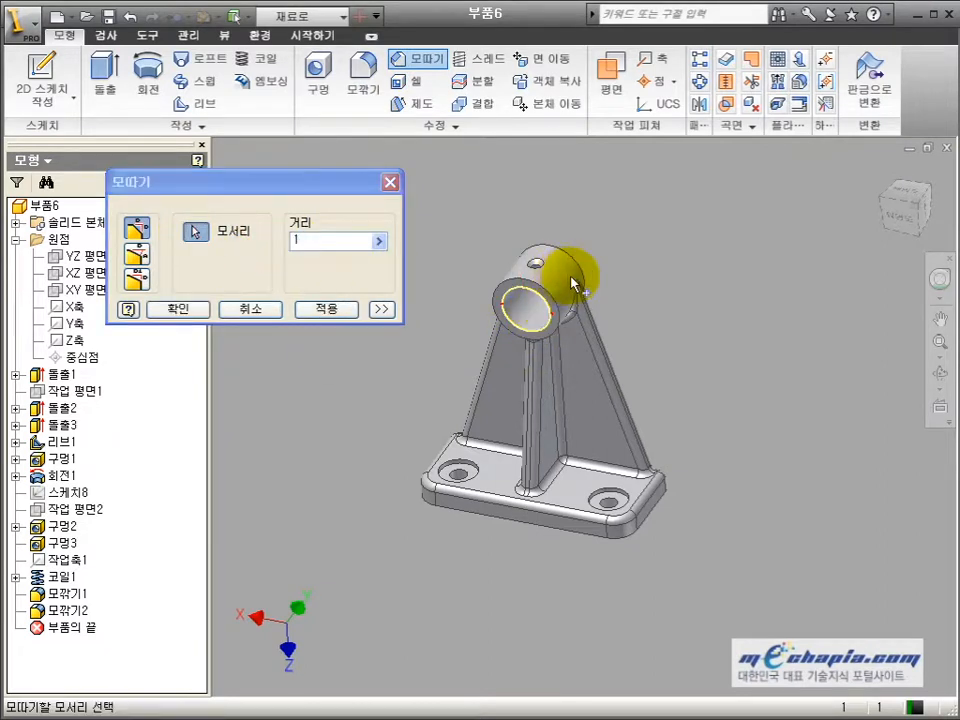
left_click(940, 372)
left_click_drag(598, 354, 500, 343)
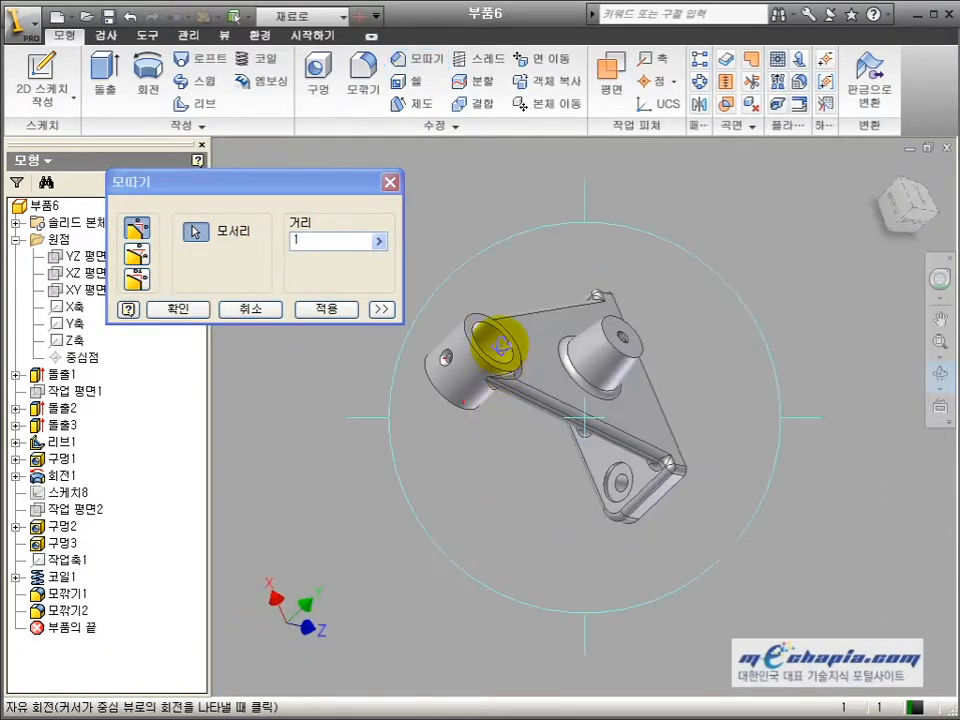
key("Escape")
left_click(190, 309)
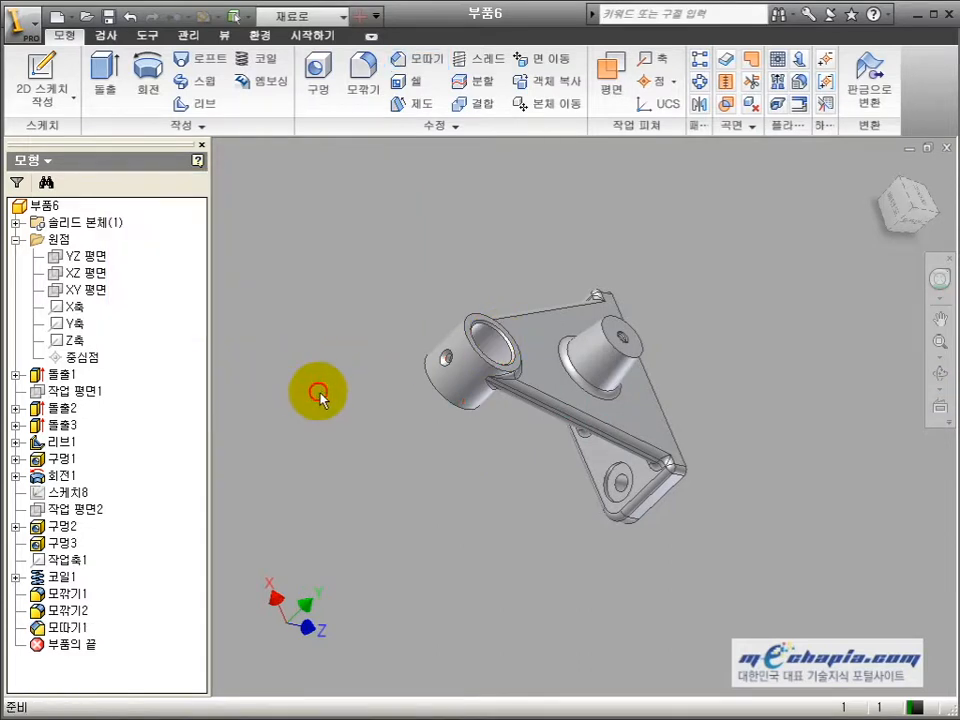
- Save the part as 1.본체 in the 동력변환장치 folder
left_click(940, 372)
mouse_move(790, 430)
left_mouse_down()
mouse_move(654, 422)
mouse_move(803, 433)
left_mouse_up()
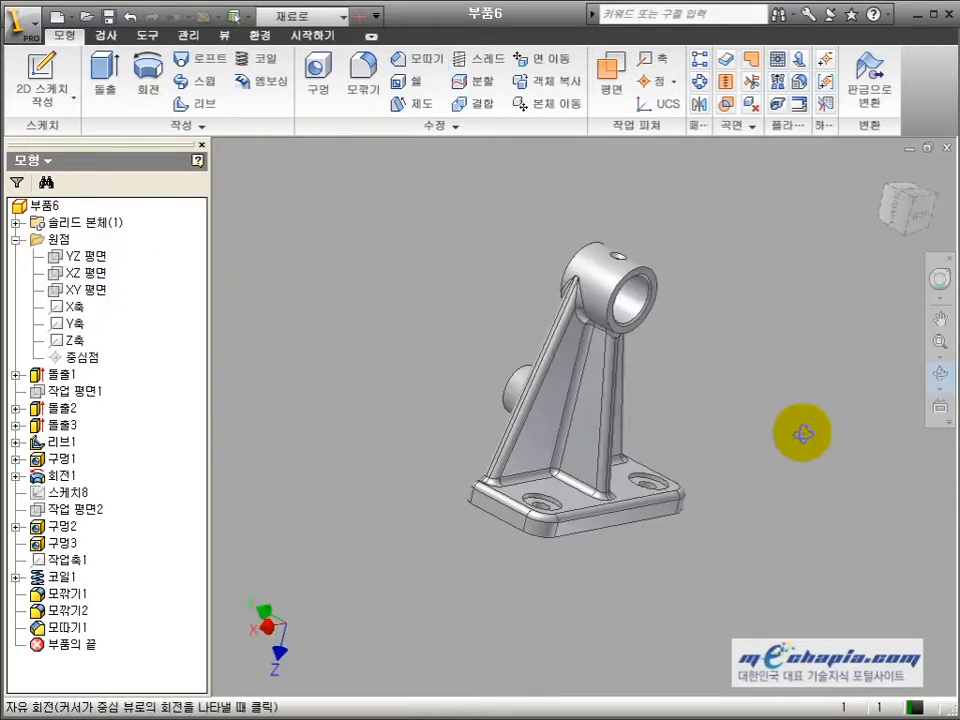
key("Escape")
key("ctrl+s")
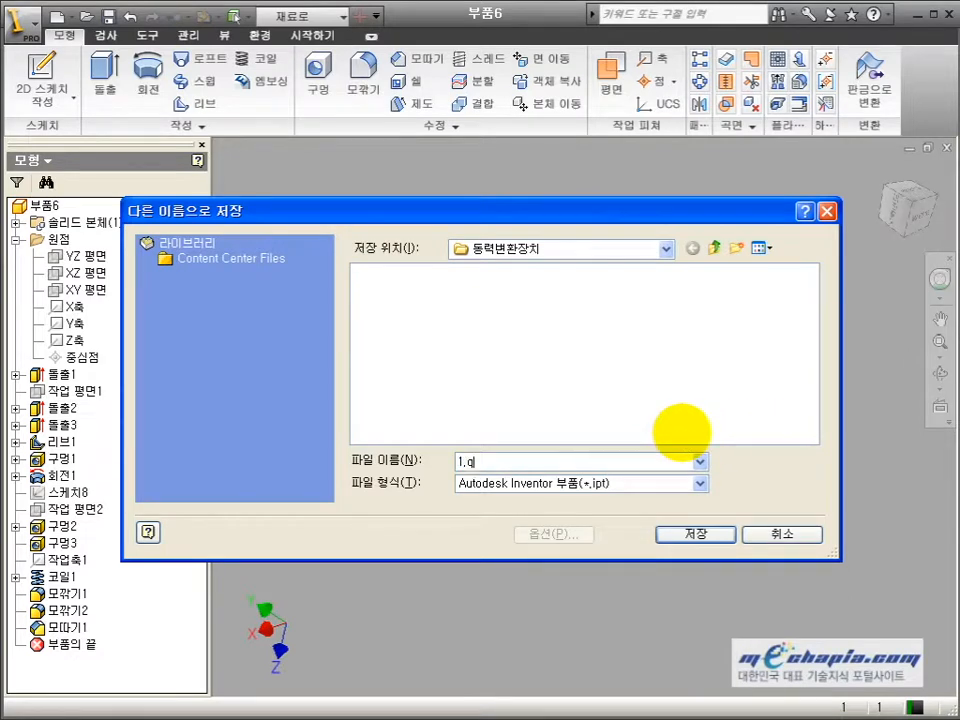
type("1.본체")
key("Return")
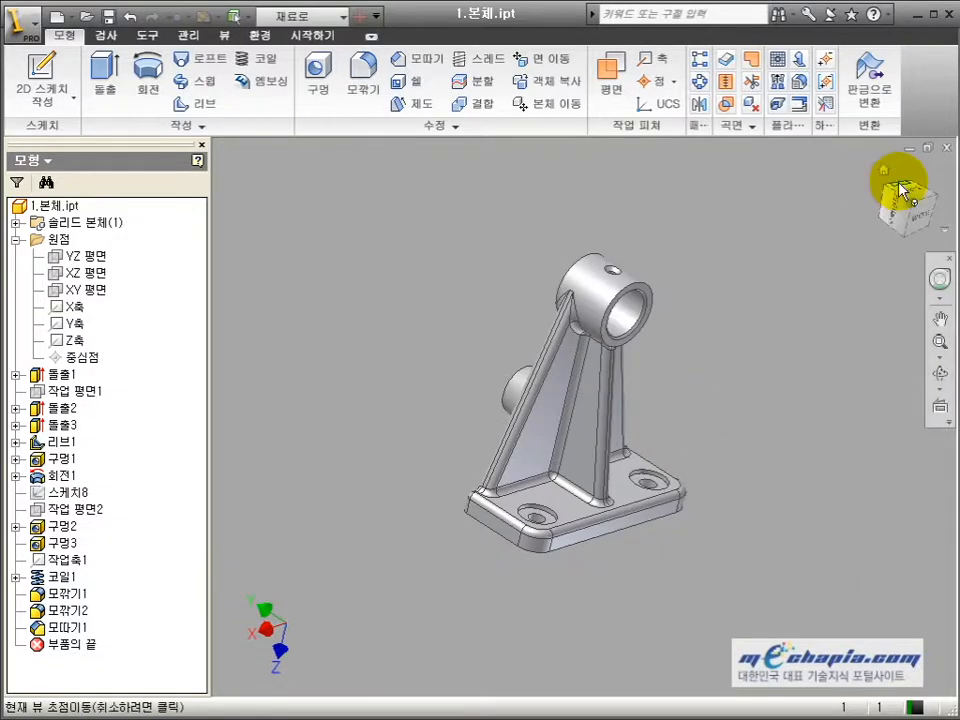
- Close the part and create a new assembly from the Standard.iam template
left_click(948, 148)
left_click(62, 92)
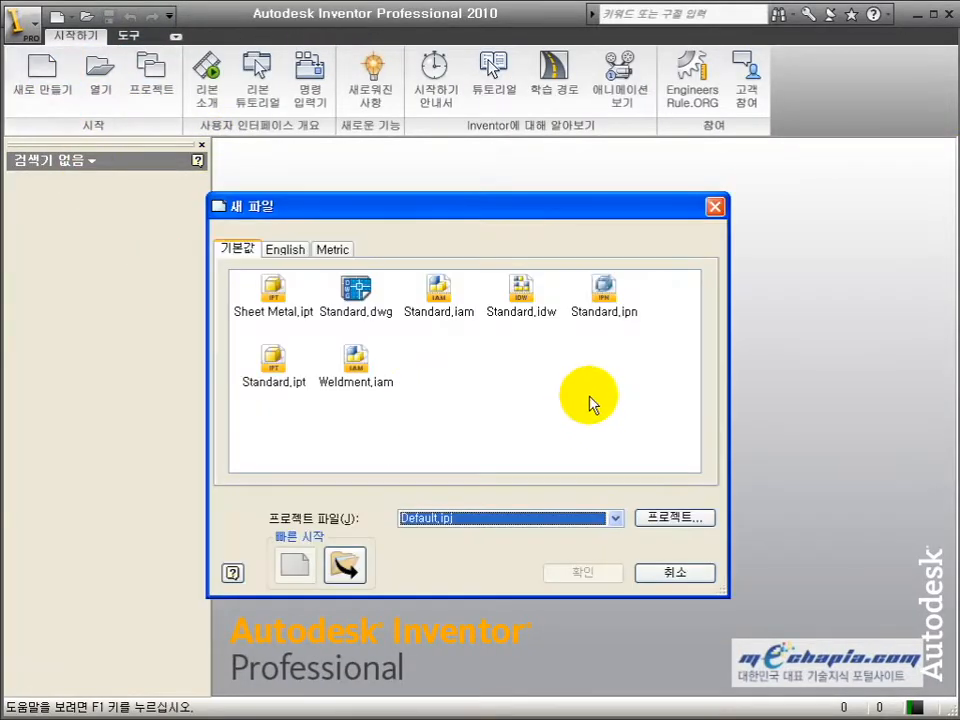
left_click(452, 314)
left_click(604, 574)
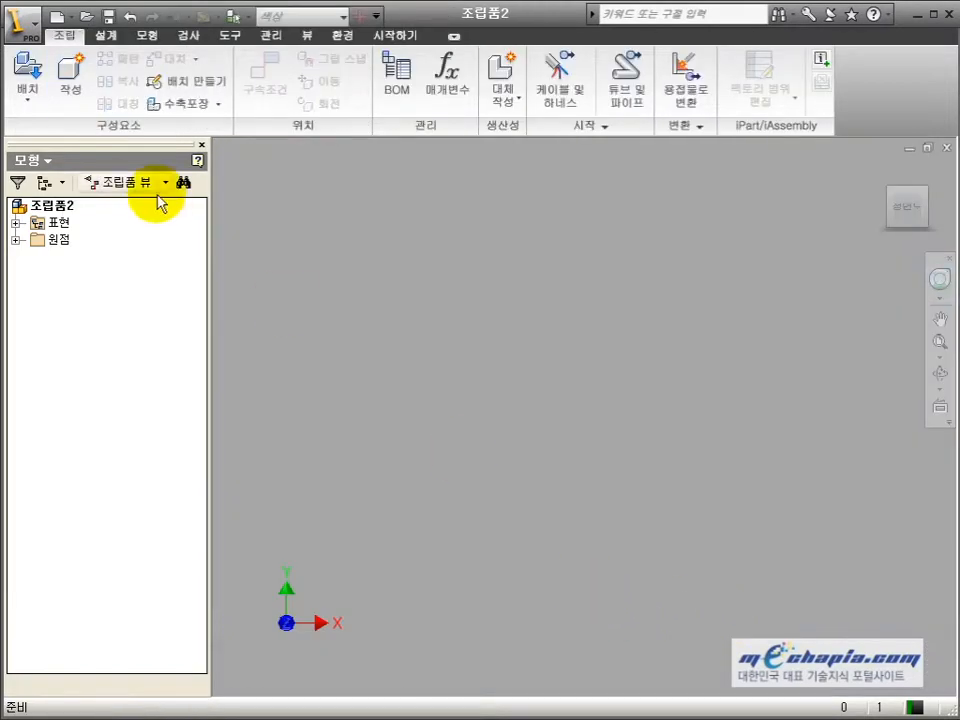
- Place one instance of 1.본체.ipt in the assembly and turn off its grounded state
left_click(27, 92)
left_click(64, 137)
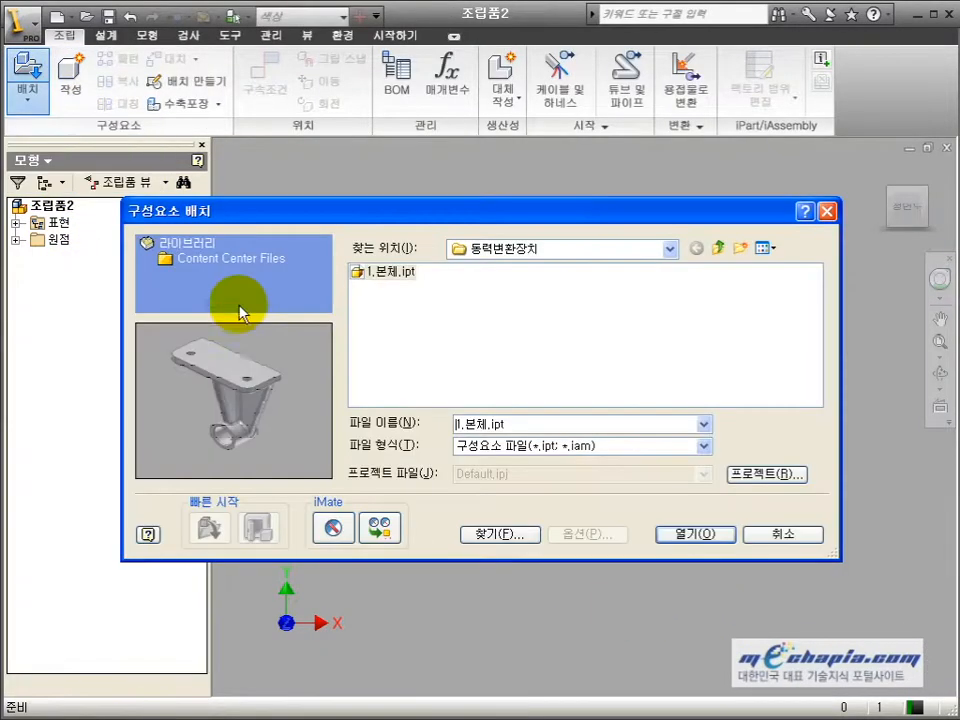
double_click(374, 274)
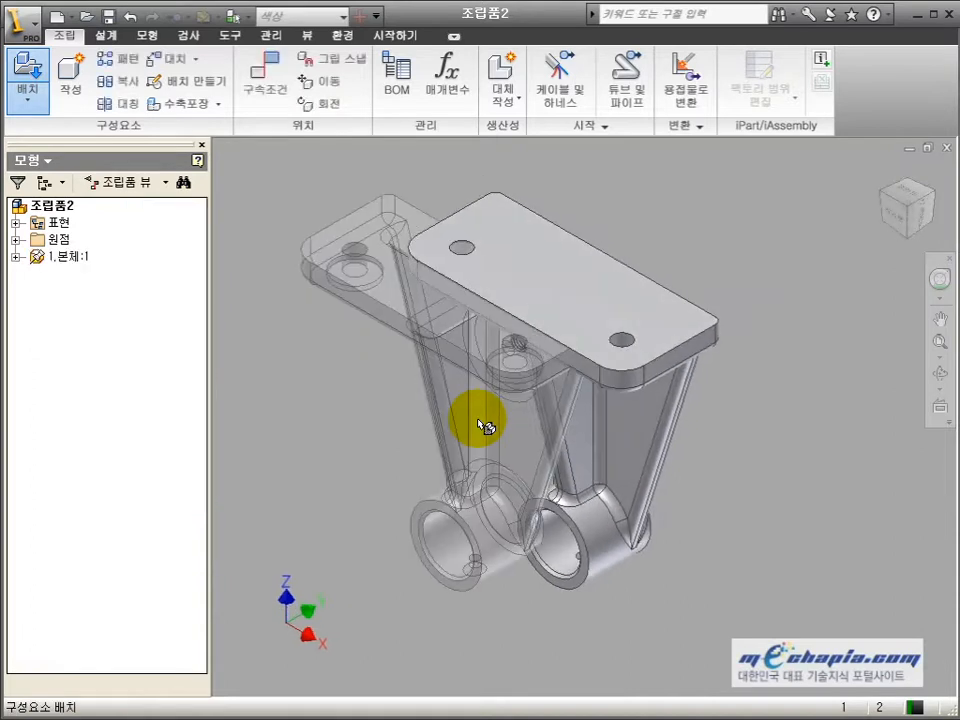
key("Escape")
right_click(563, 318)
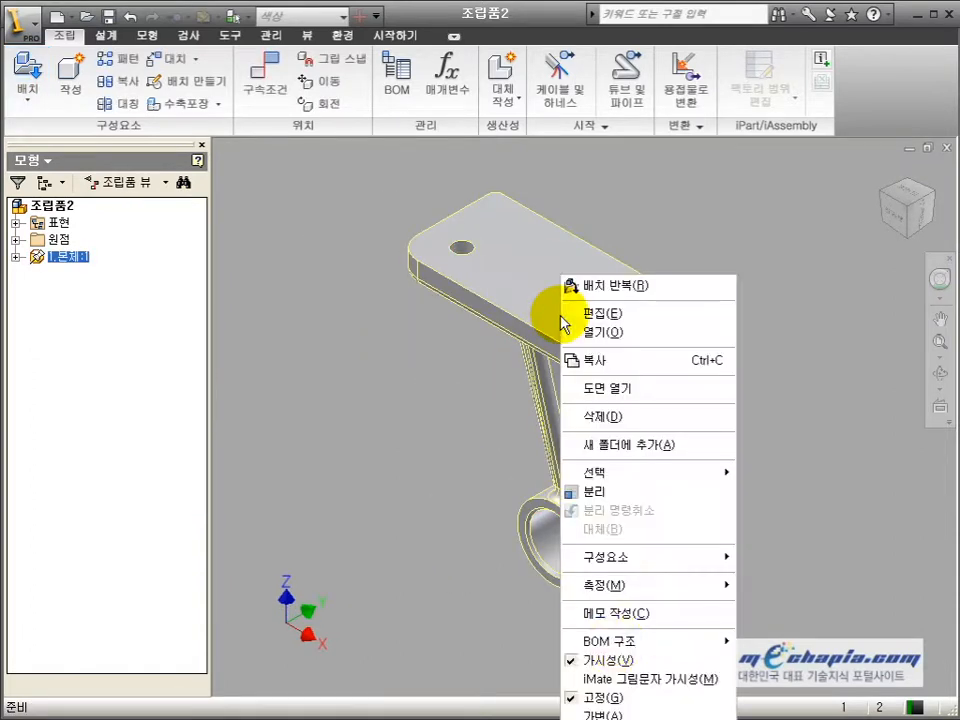
left_click(617, 699)
- Mate the assembly's XY plane with the XY plane of 1.본체 at a 0 mm offset
left_click(15, 257)
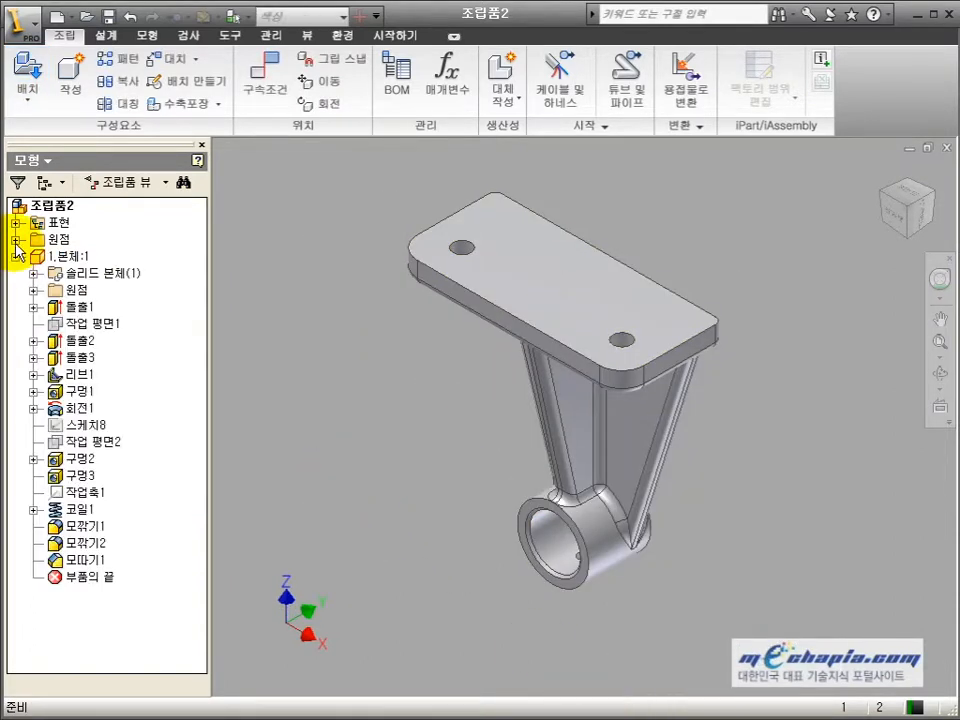
left_click(15, 240)
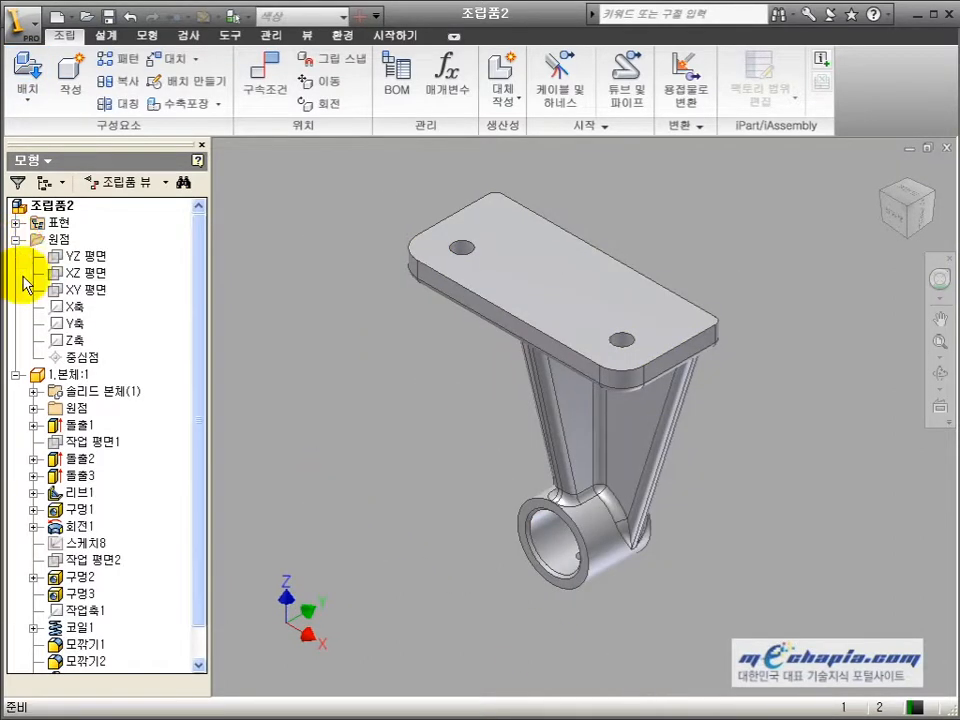
left_click(82, 290)
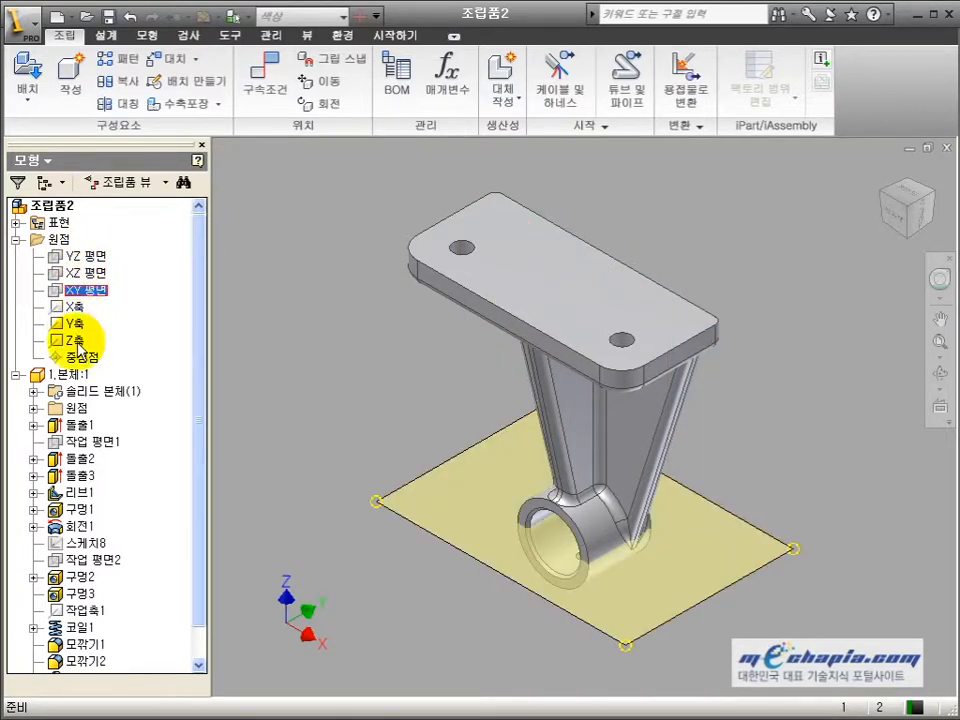
left_click(34, 407)
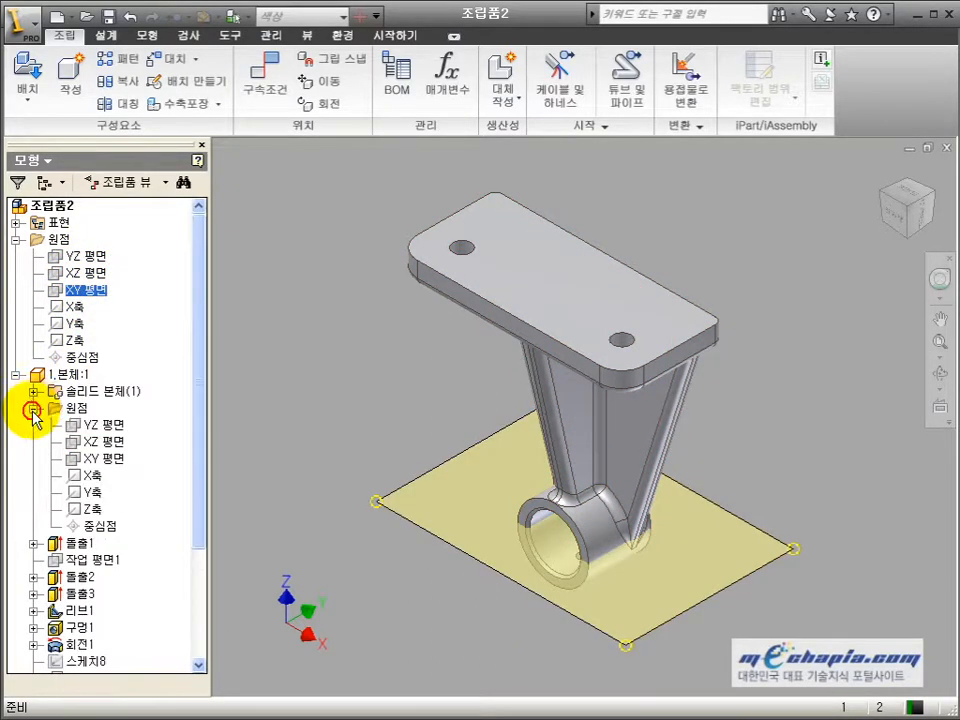
left_click(97, 460)
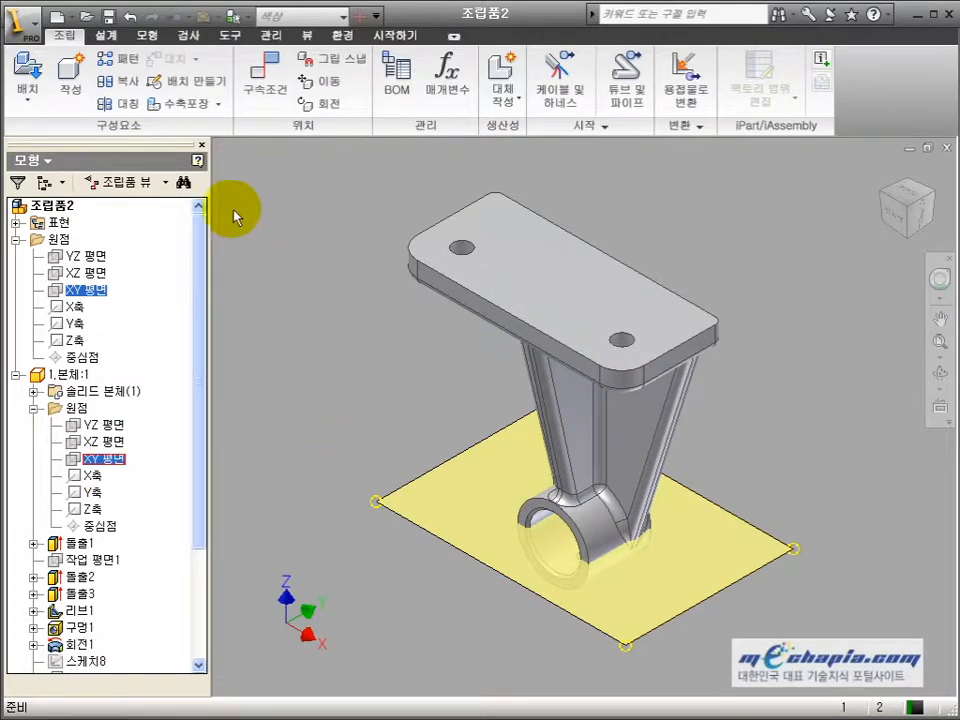
left_click(264, 80)
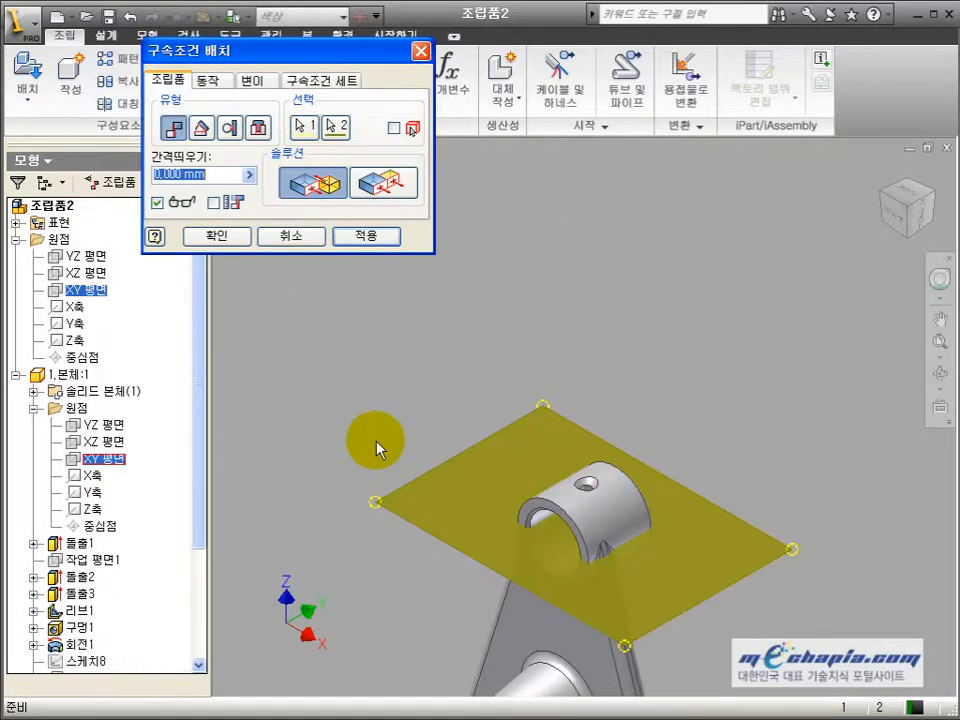
scroll(376, 448, "up", 2)
left_click(223, 237)
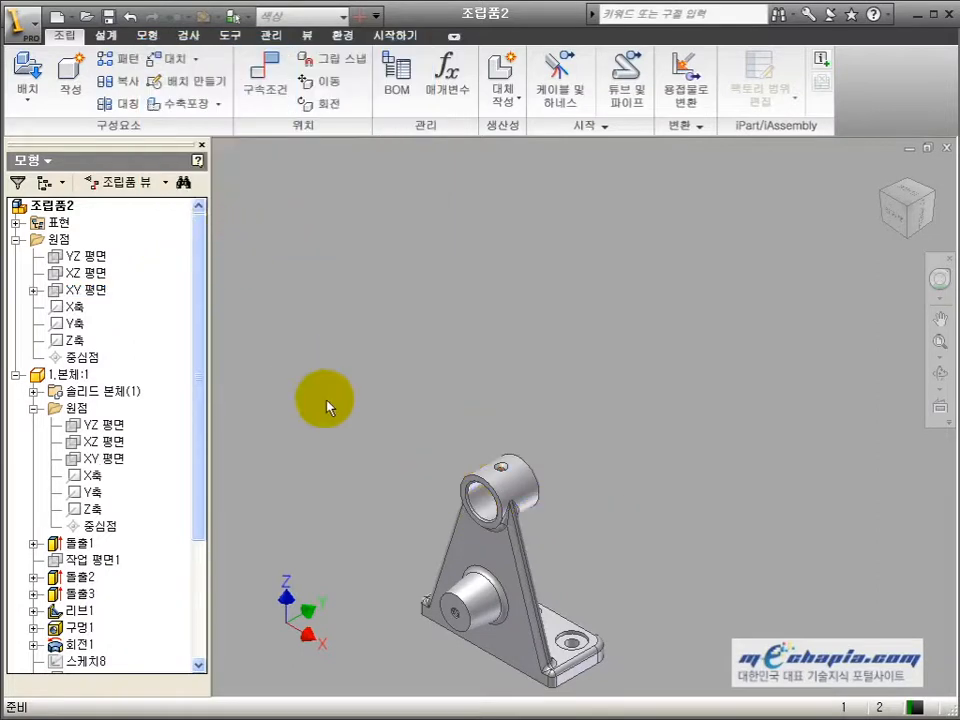
- Ground the 1.본체 component again and collapse the expanded browser nodes
right_click(493, 565)
left_click(548, 388)
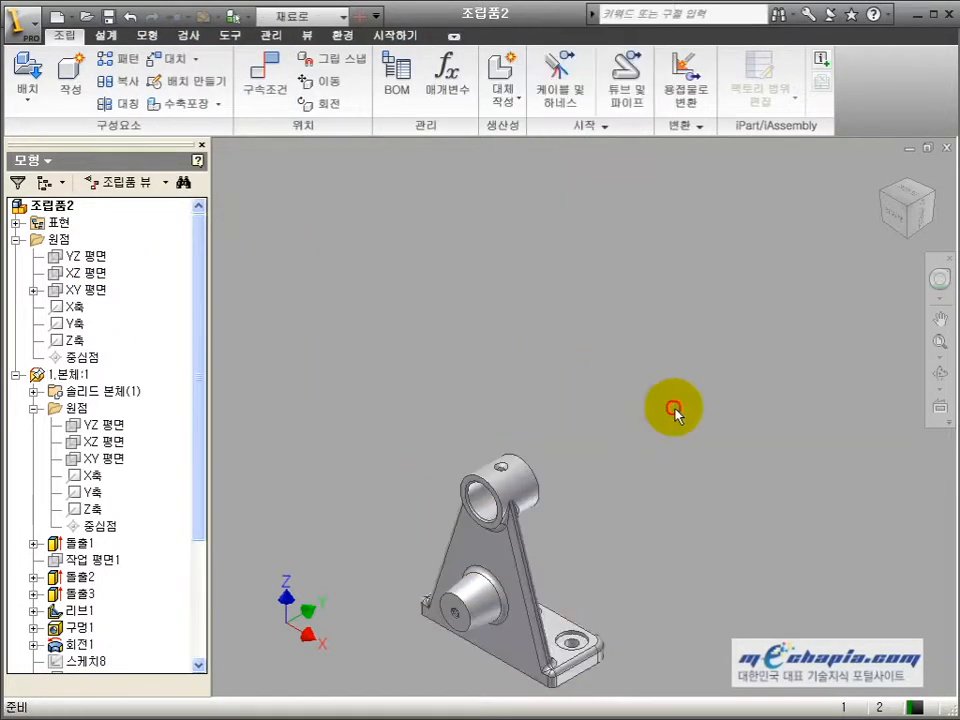
left_click(939, 375)
left_click_drag(553, 467, 407, 401)
key("Escape")
left_click(15, 375)
left_click(454, 433)
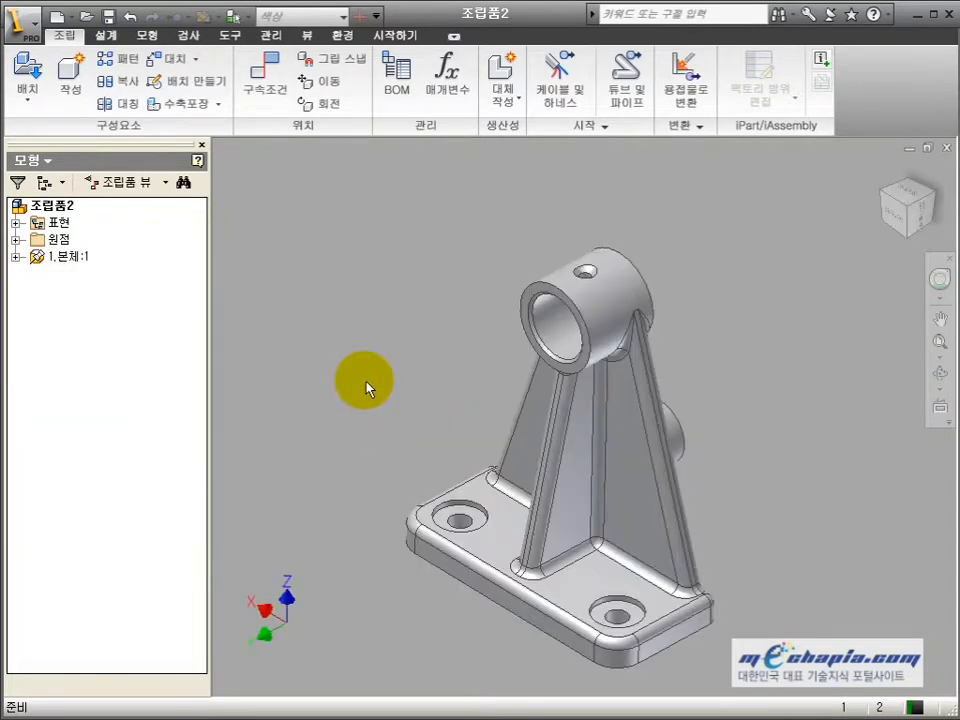
- Switch to the AutoCAD assembly drawing and examine the section view of the parts mounted on the body
left_click(487, 375)
left_click(939, 375)
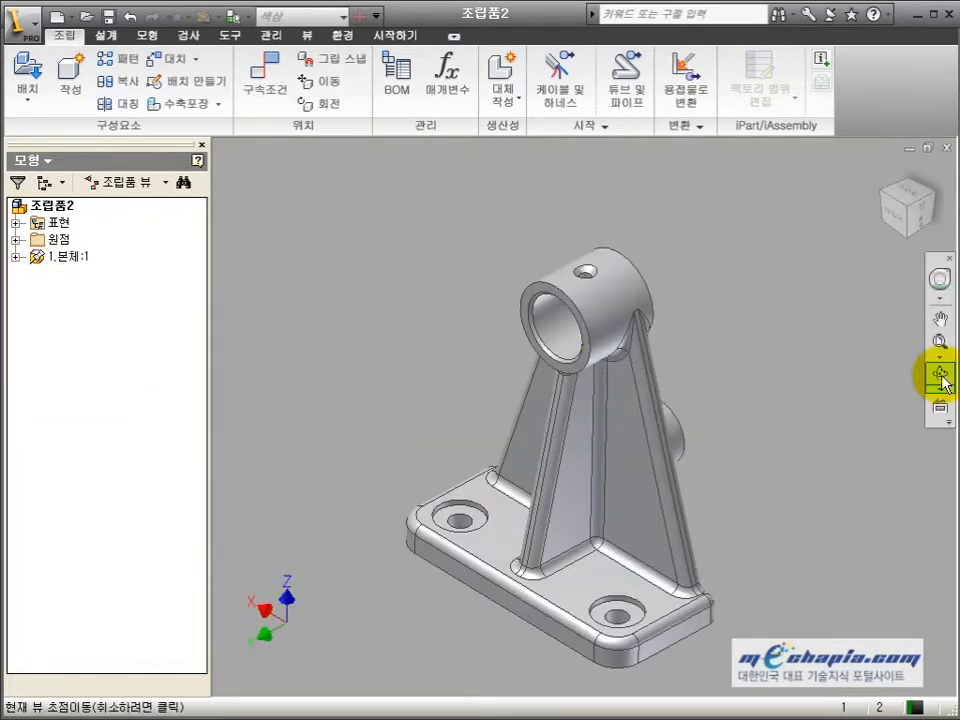
left_click_drag(520, 392, 540, 438)
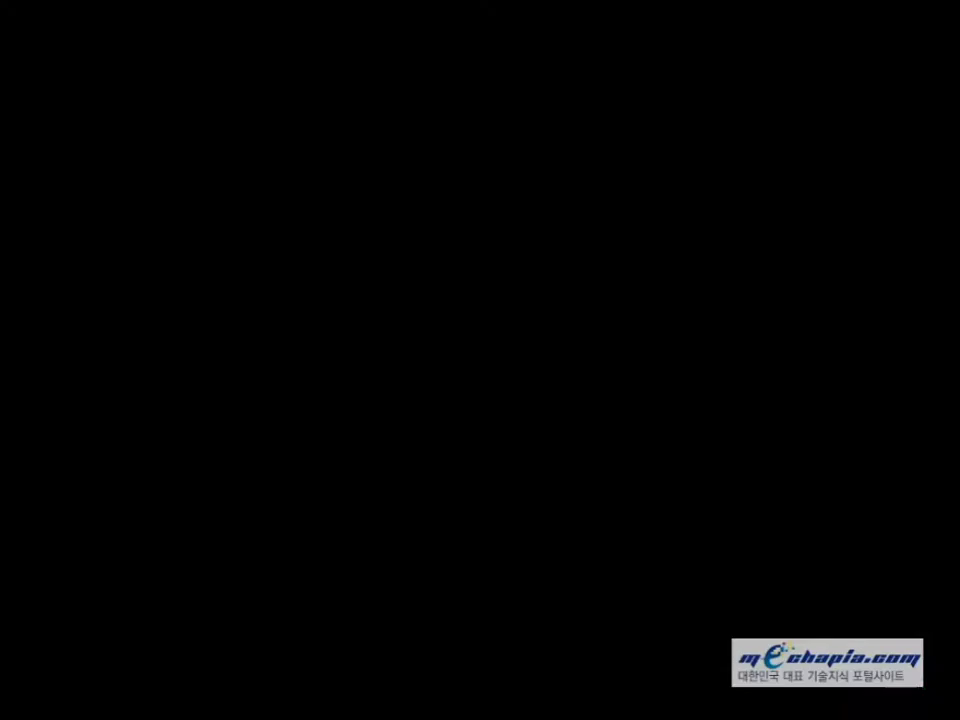
scroll(503, 420, "up", 3)
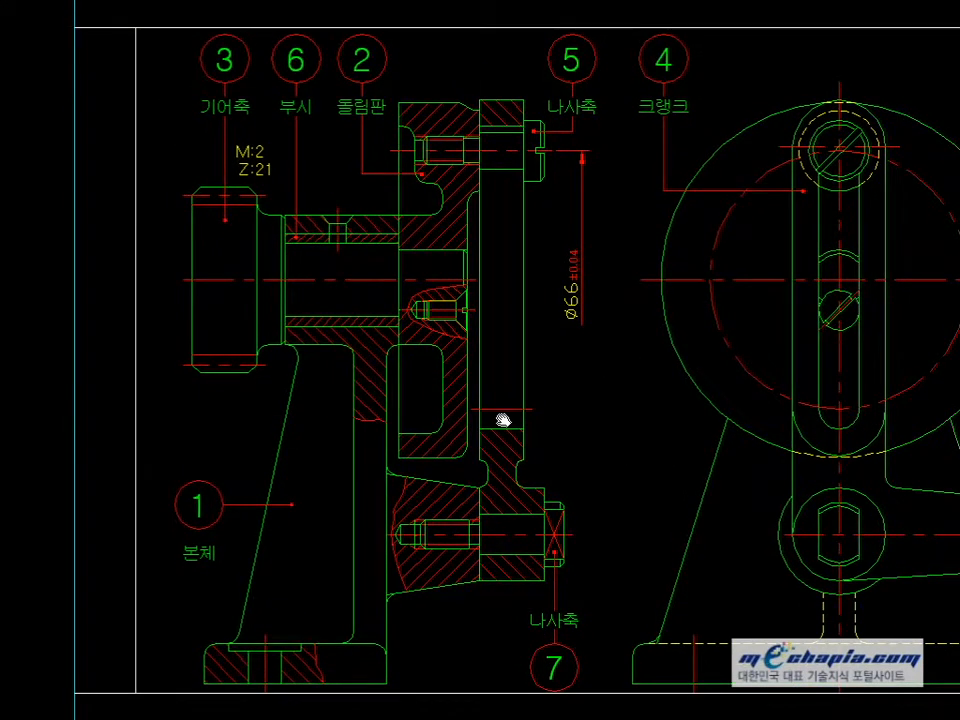
- Create an in-place component named 6.부시 from the Standard.ipt template, with its sketch on the assembly's YZ plane
scroll(503, 420, "down", 3)
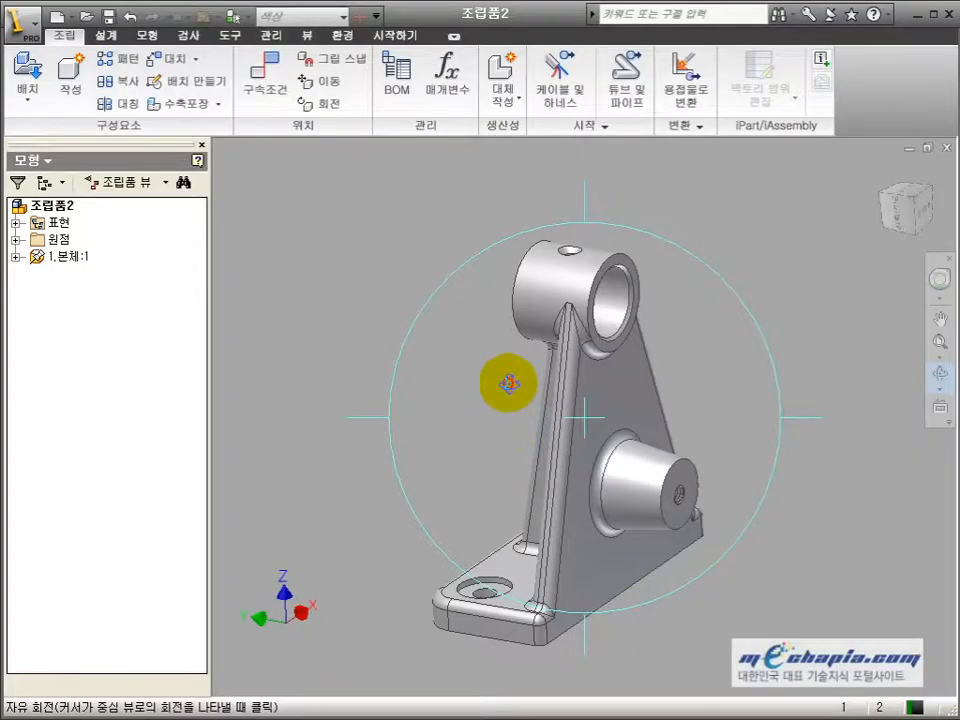
left_click_drag(509, 383, 488, 392)
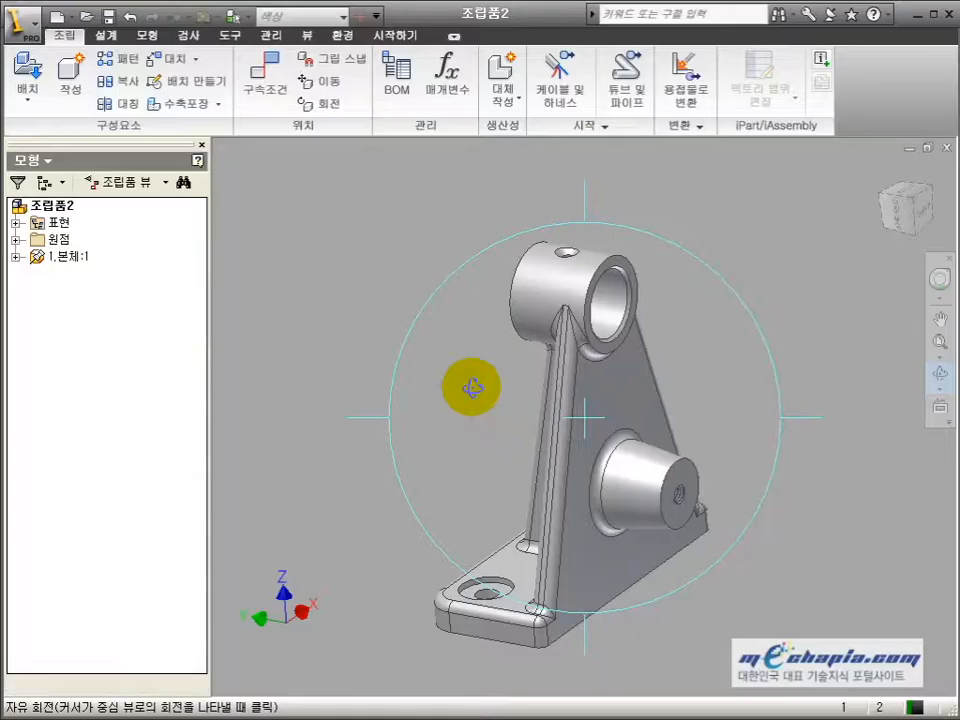
key("Escape")
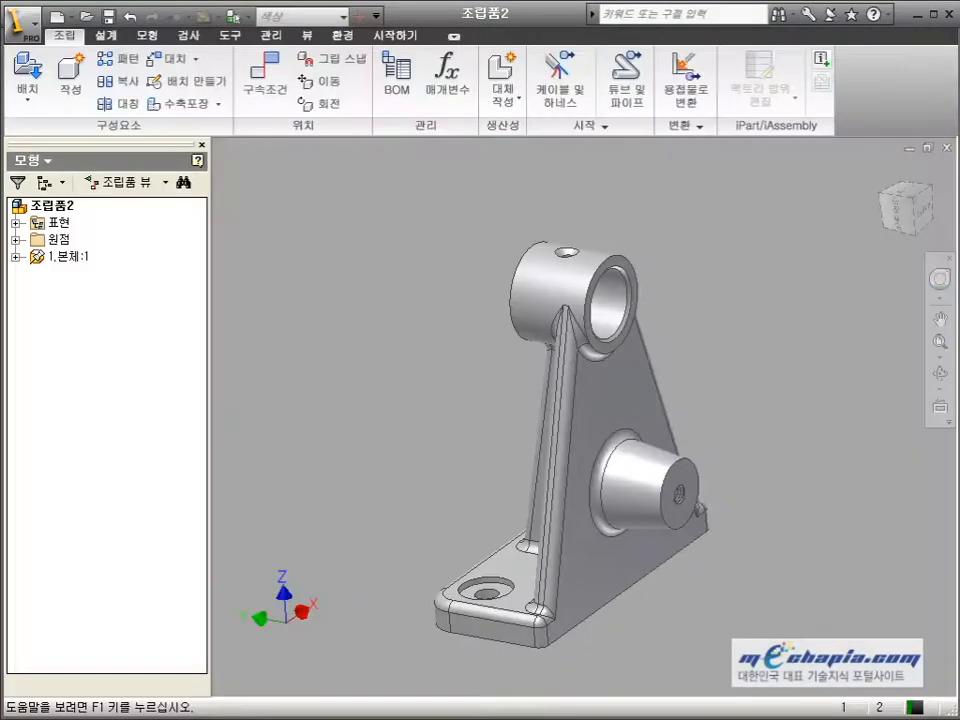
left_click(70, 72)
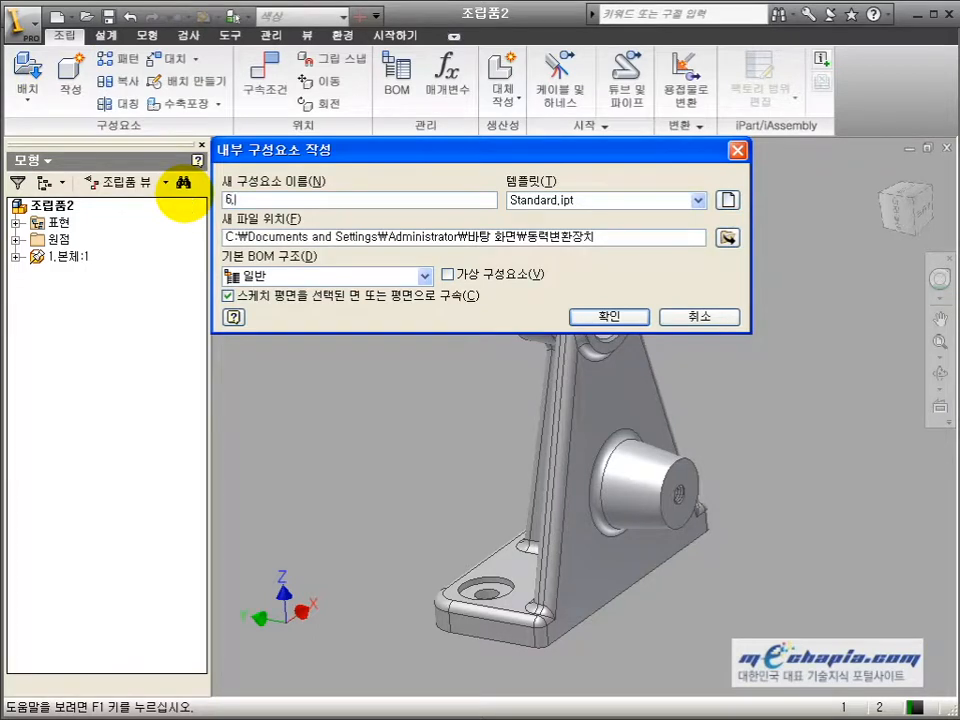
key("Return")
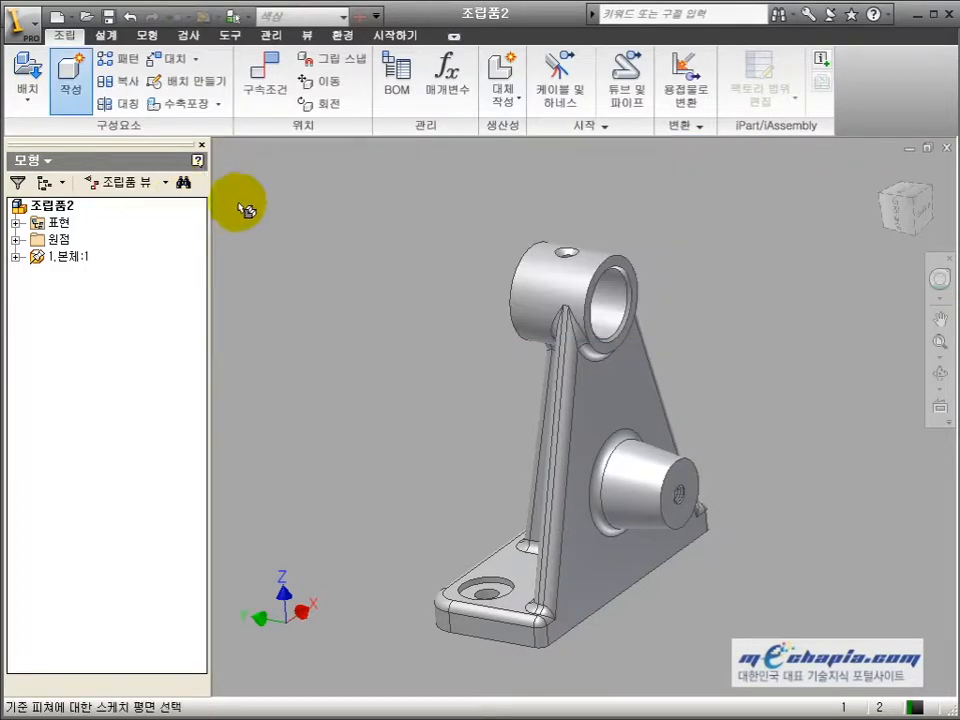
left_click(15, 240)
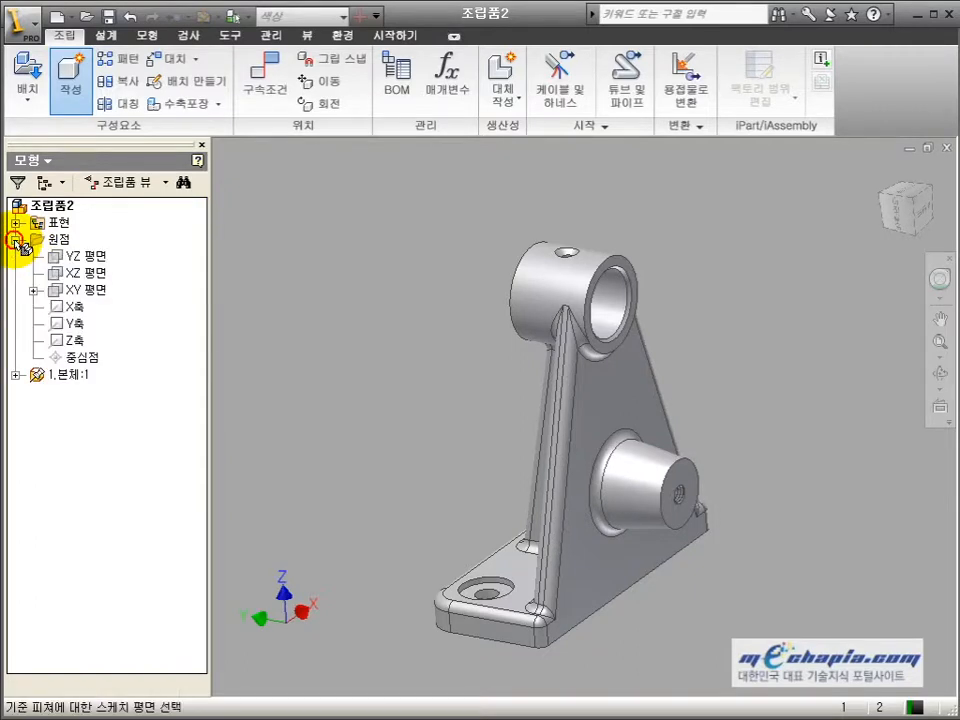
left_click(76, 258)
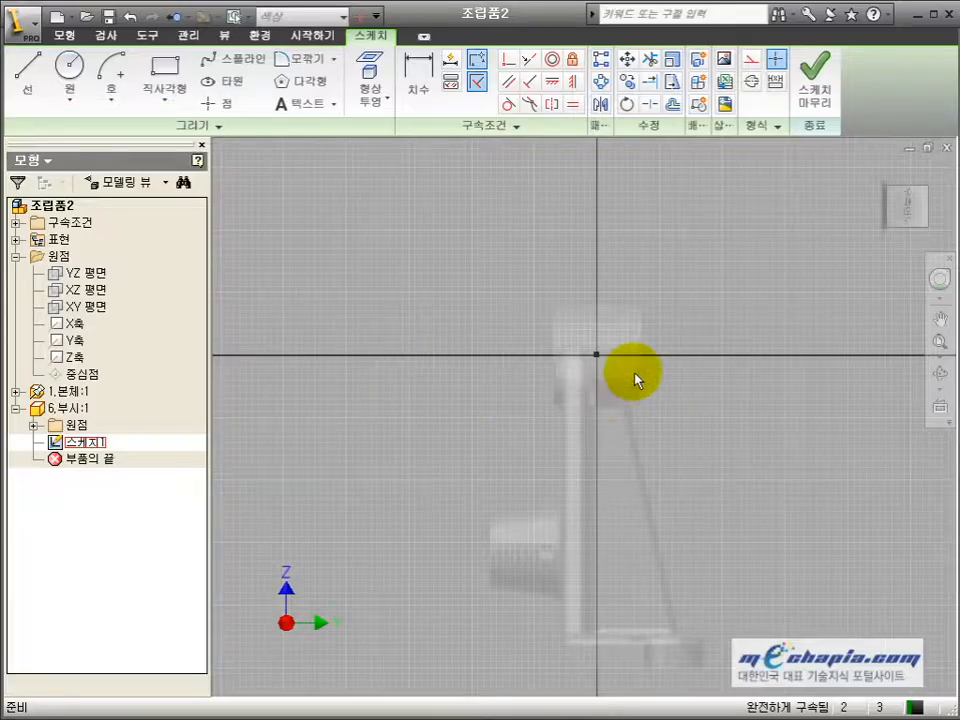
- Project the upper edge of the body's bore and both end edges of its cylindrical boss into the sketch
scroll(634, 366, "up", 3)
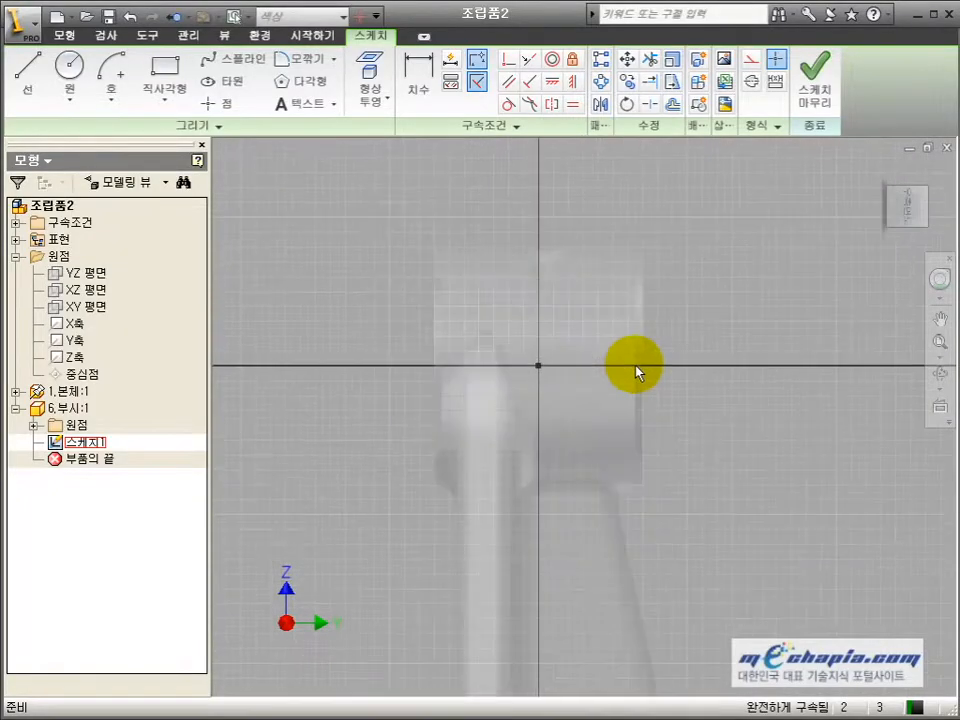
middle_click_drag(634, 366, 585, 363)
left_click(369, 90)
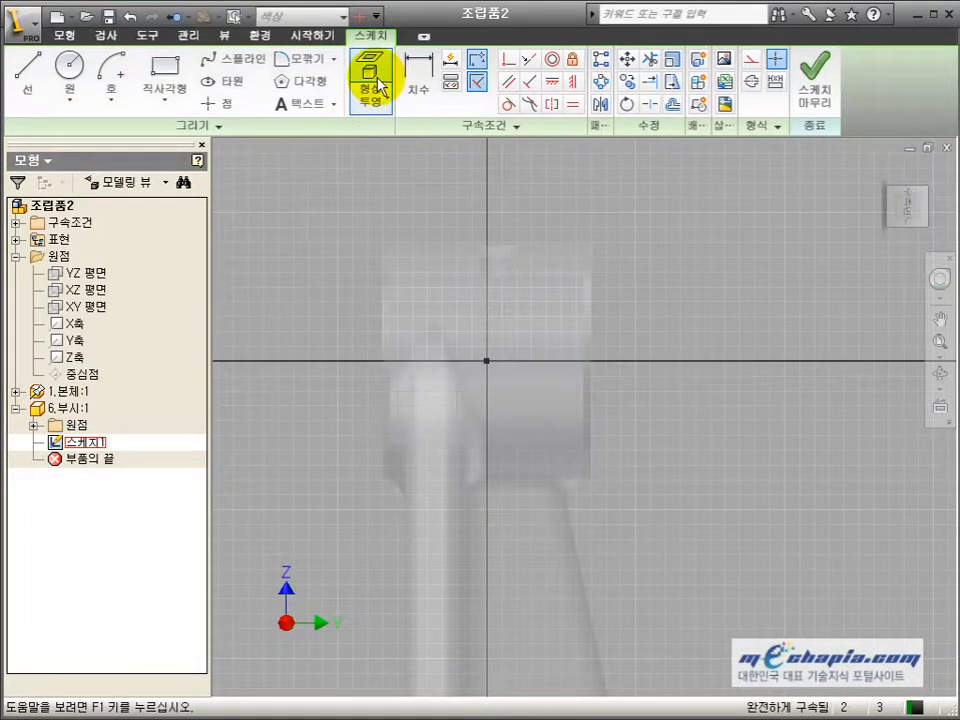
left_click(82, 389)
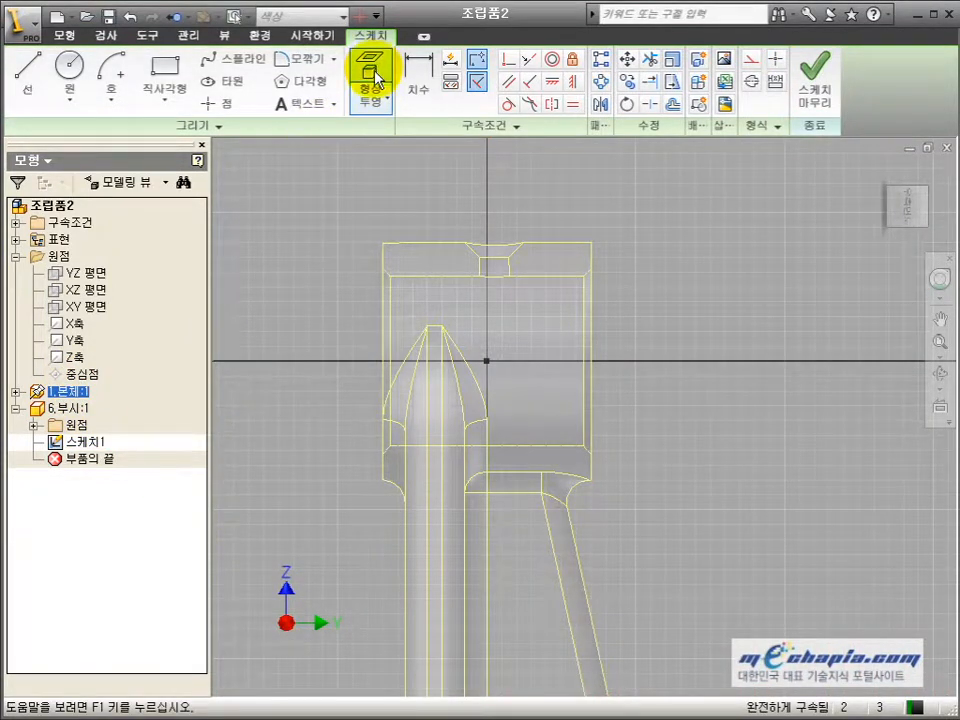
scroll(430, 232, "down", 3)
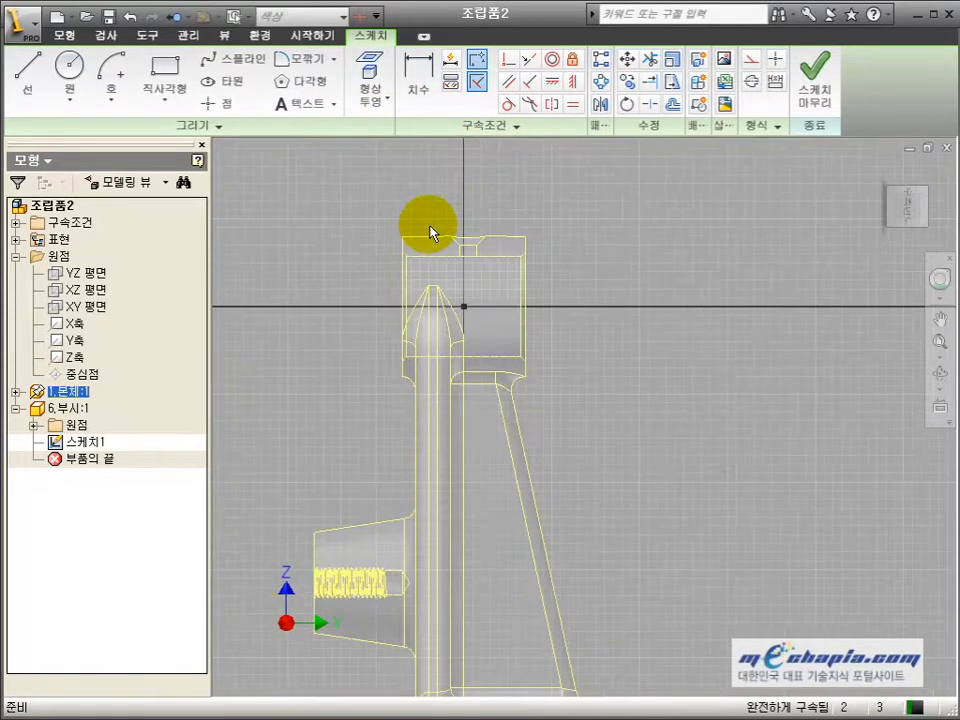
scroll(430, 232, "up", 3)
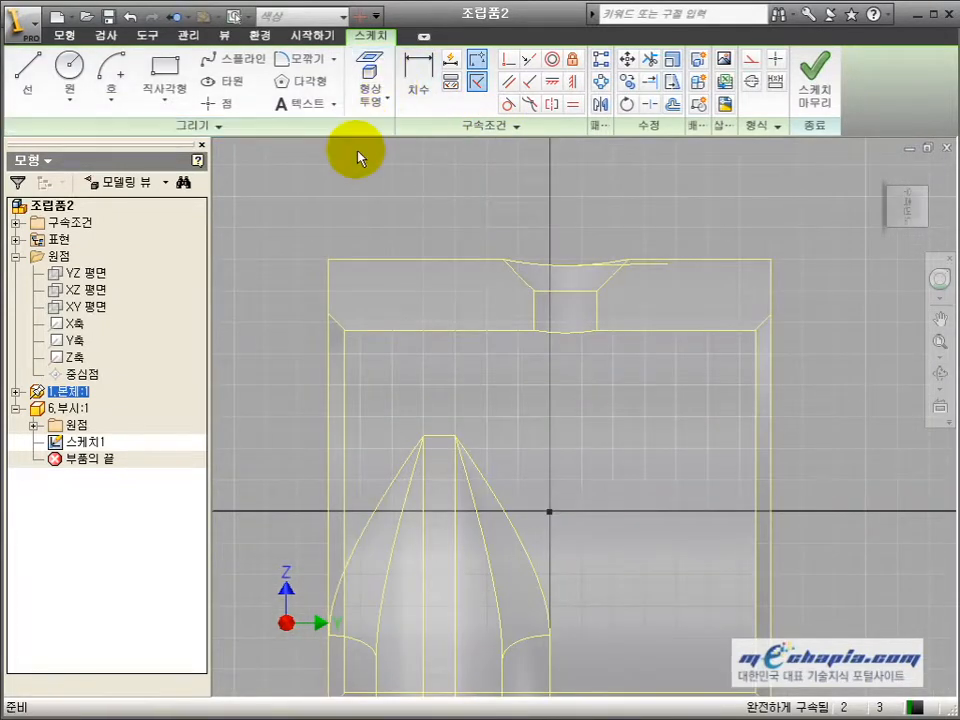
left_click(370, 80)
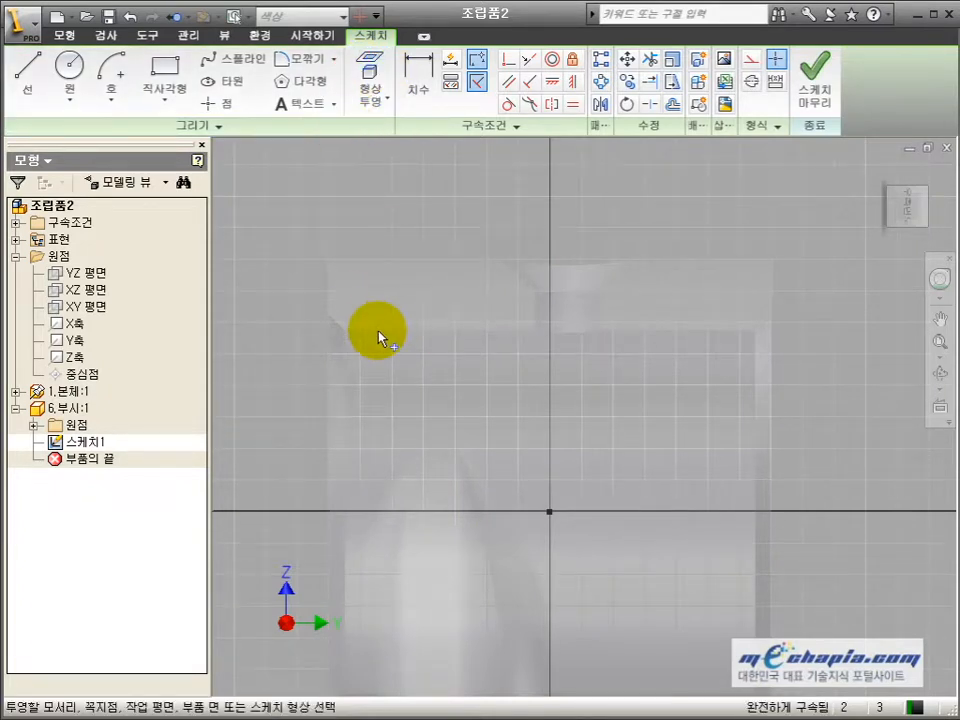
left_click(362, 85)
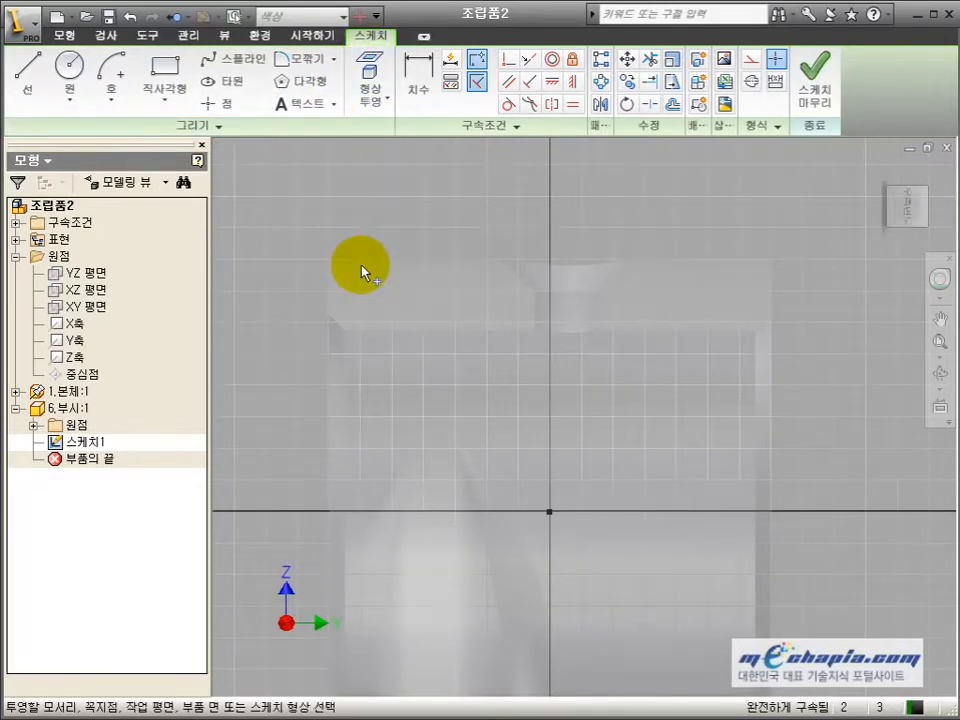
left_click(409, 330)
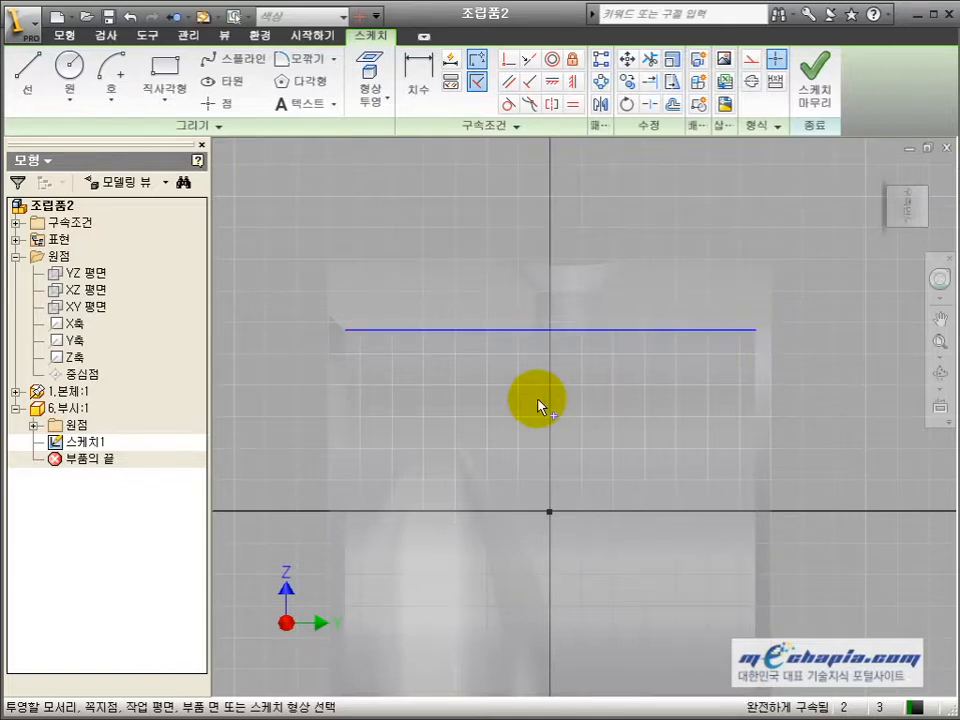
left_click(773, 345)
left_click(325, 370)
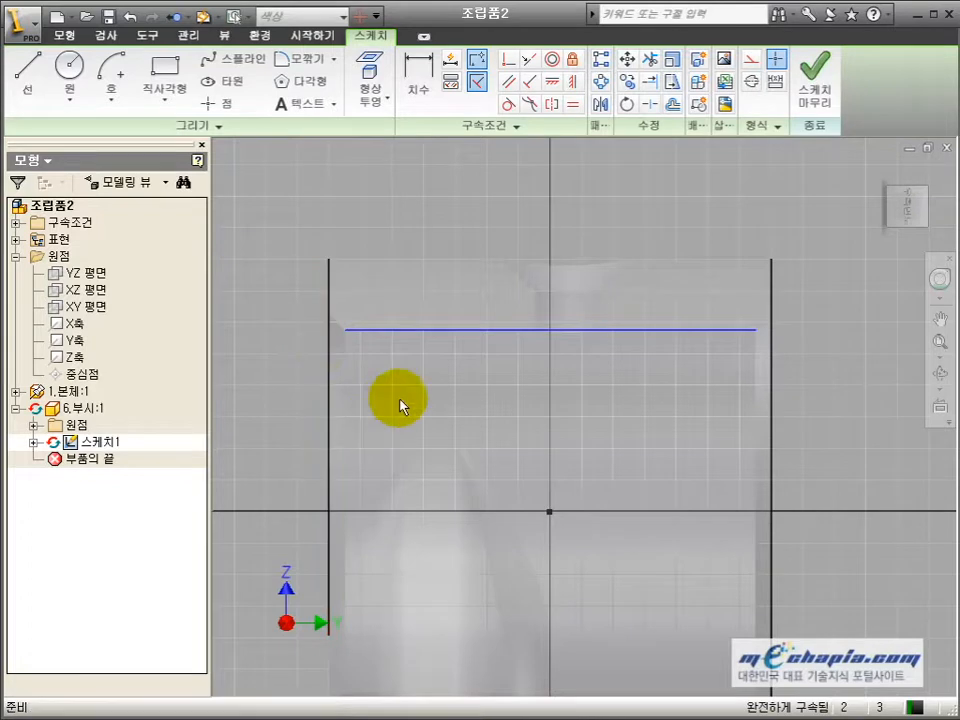
- Draw a long, thin rectangle just below the projected bore edge, spanning nearly the full distance between the two projected end lines
left_click(165, 80)
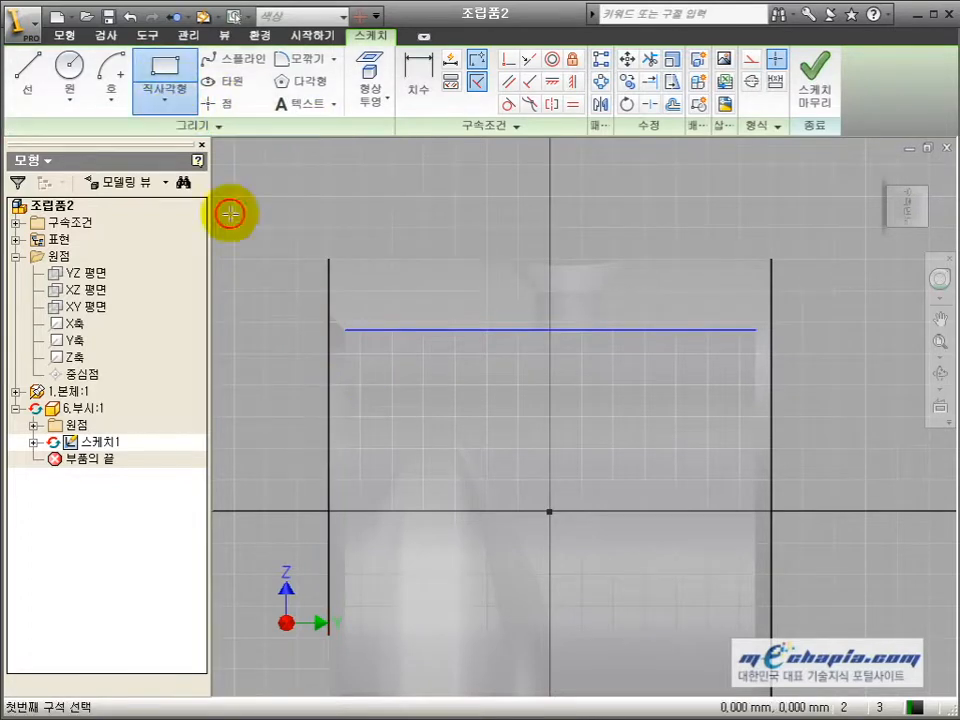
left_click(340, 343)
left_click(762, 377)
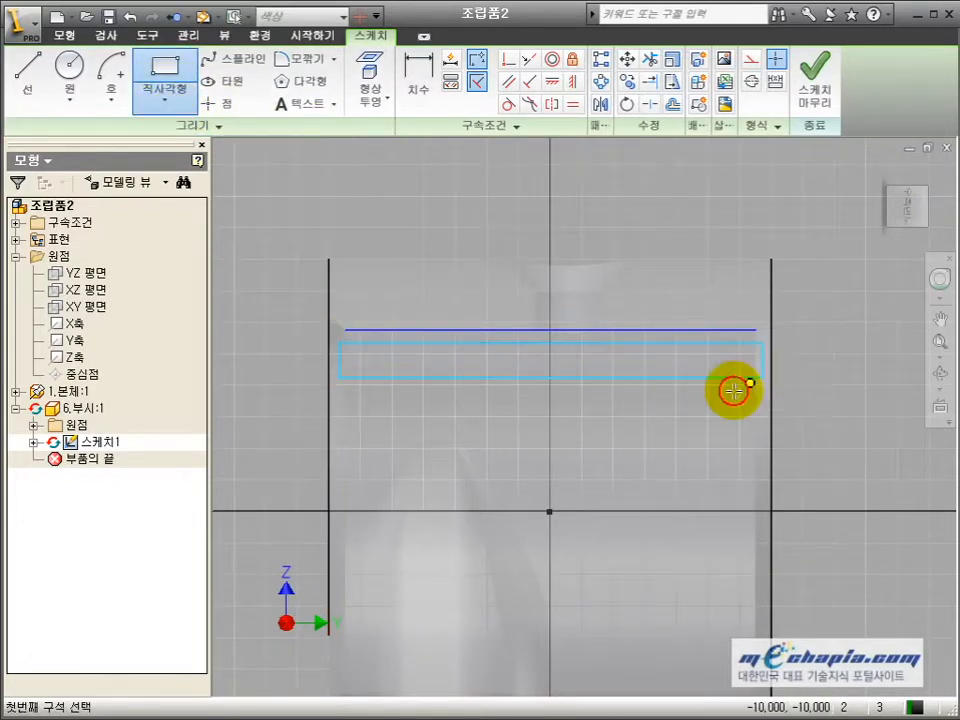
key("Escape")
- Convert the three projected lines to construction geometry
mouse_move(797, 294)
left_mouse_down()
mouse_move(326, 354)
mouse_move(238, 345)
left_mouse_up()
left_click(750, 58)
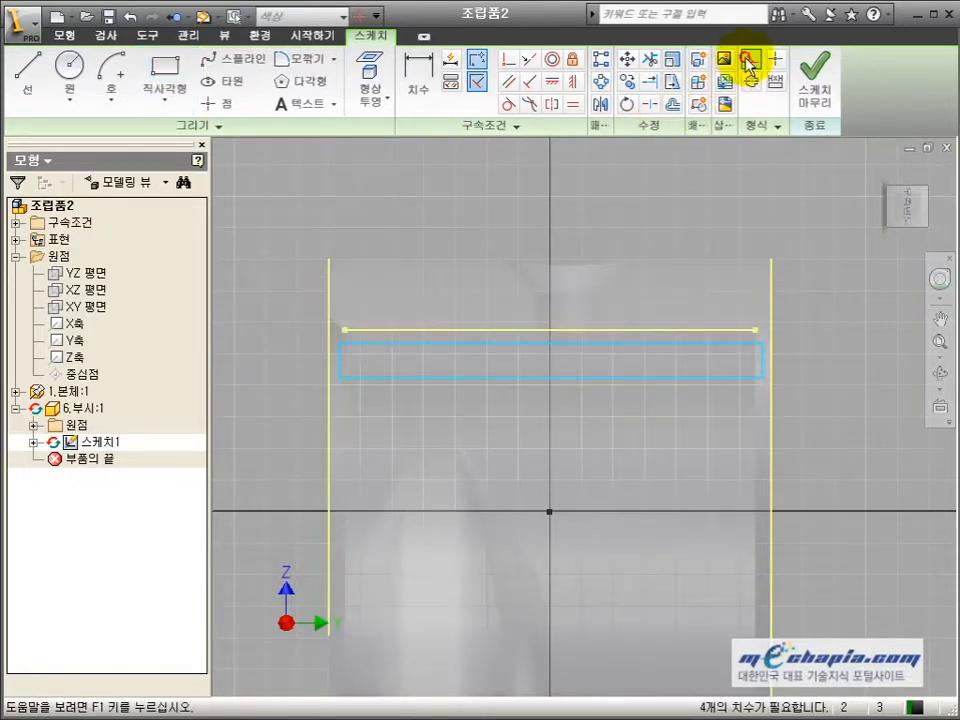
left_click(630, 257)
- Make the rectangle's upper edge collinear with the projected bore line and its short sides collinear with the projected end lines
left_click(538, 343)
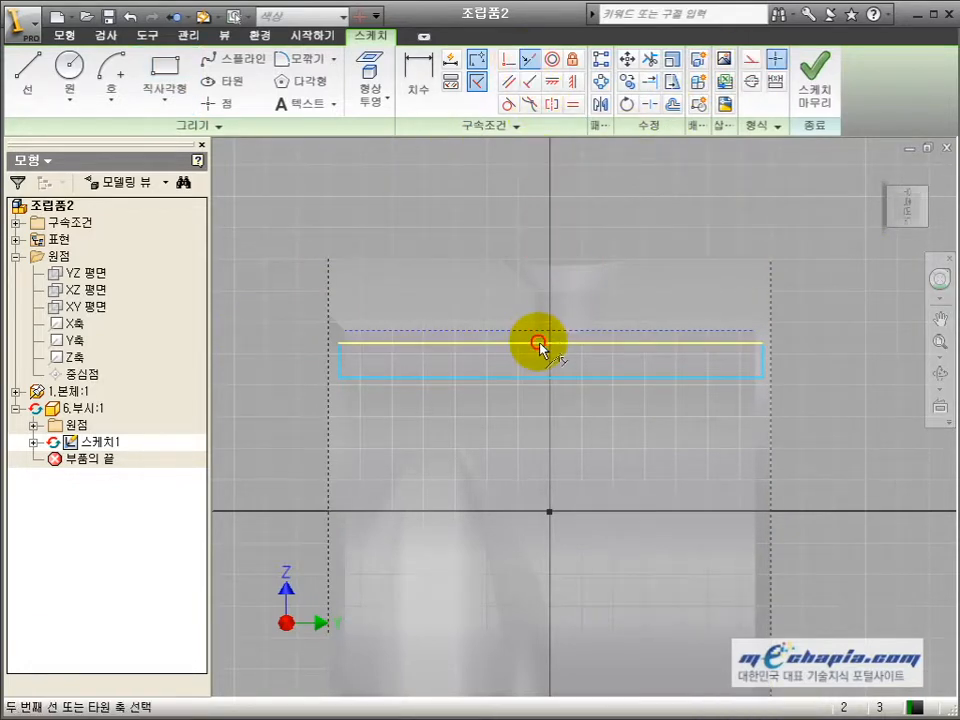
left_click(527, 331)
left_click(330, 355)
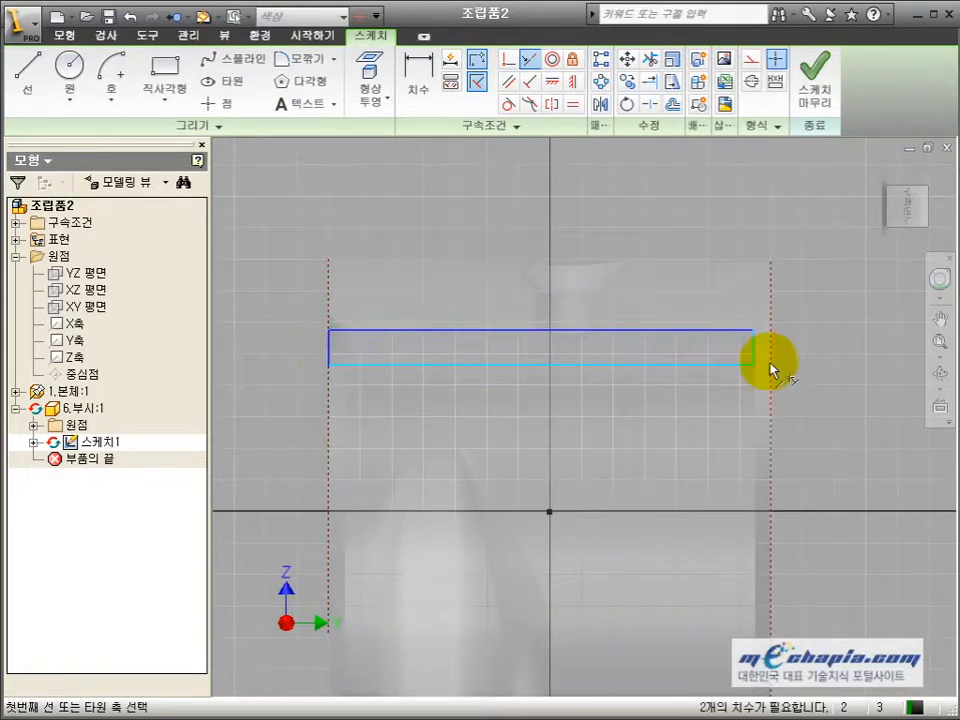
left_click(772, 352)
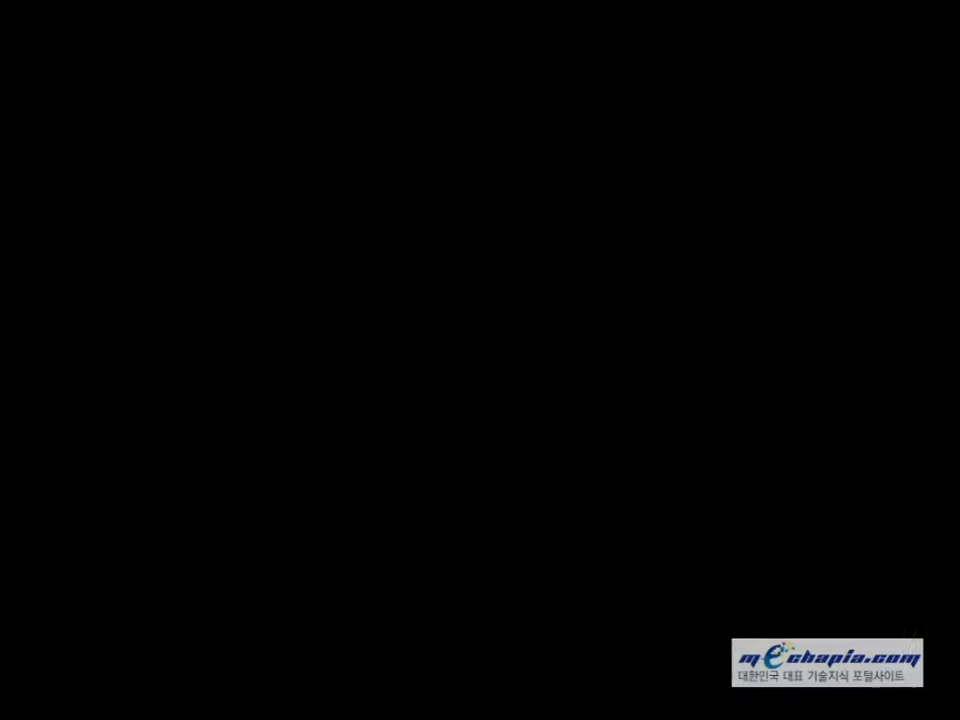
- Check the bushing section in the 2D assembly drawing, and dimension the rectangle's lower edge 9 mm from the sketch origin
scroll(421, 347, "up", 2)
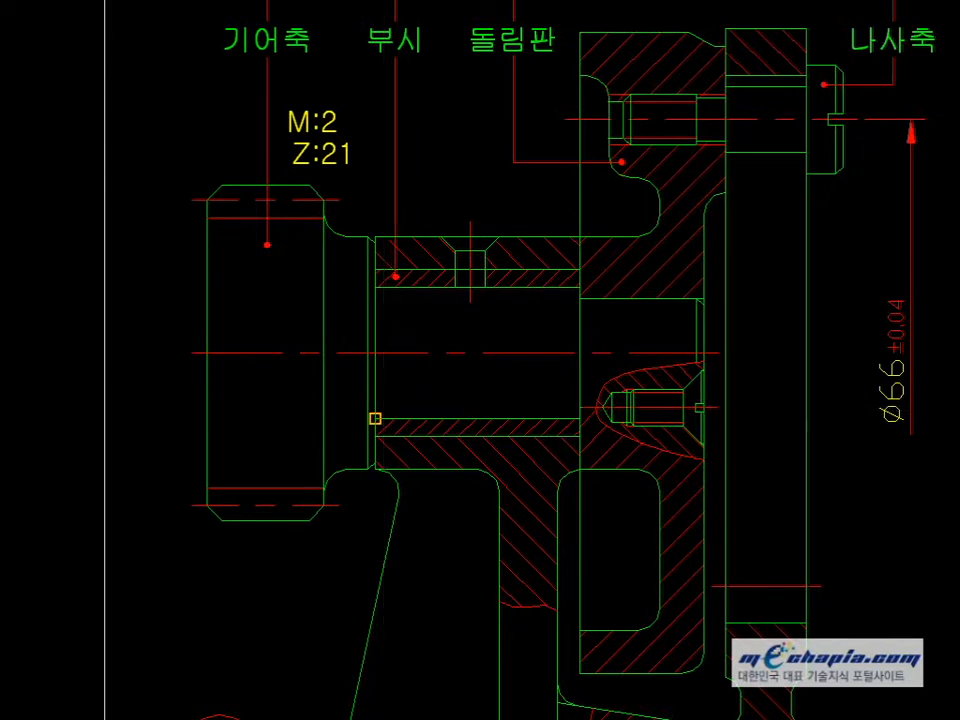
key("alt+Tab")
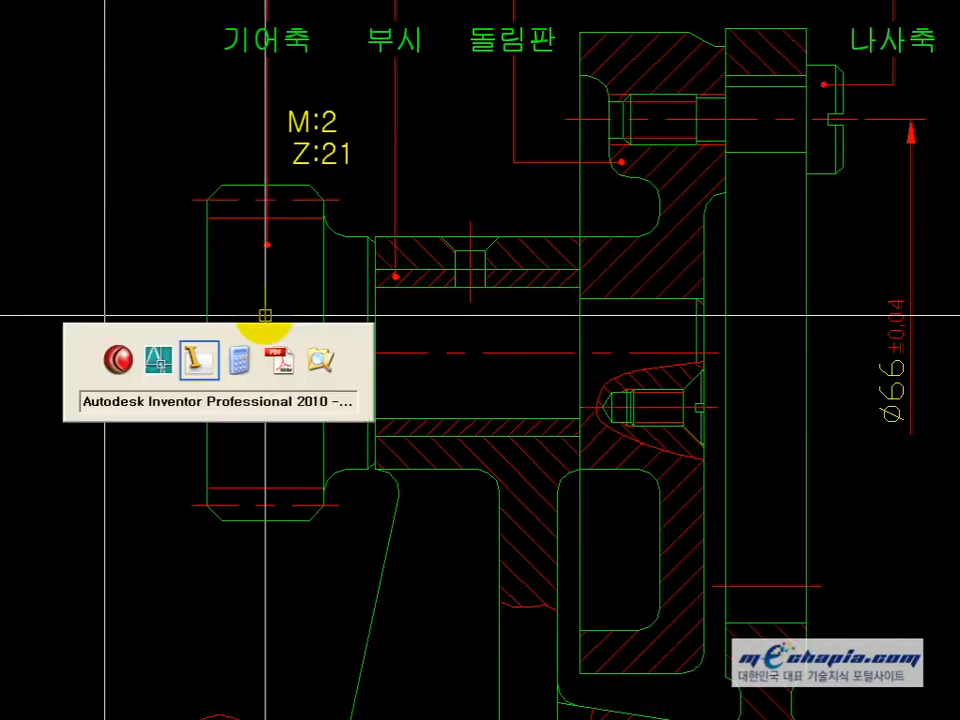
left_click(550, 512)
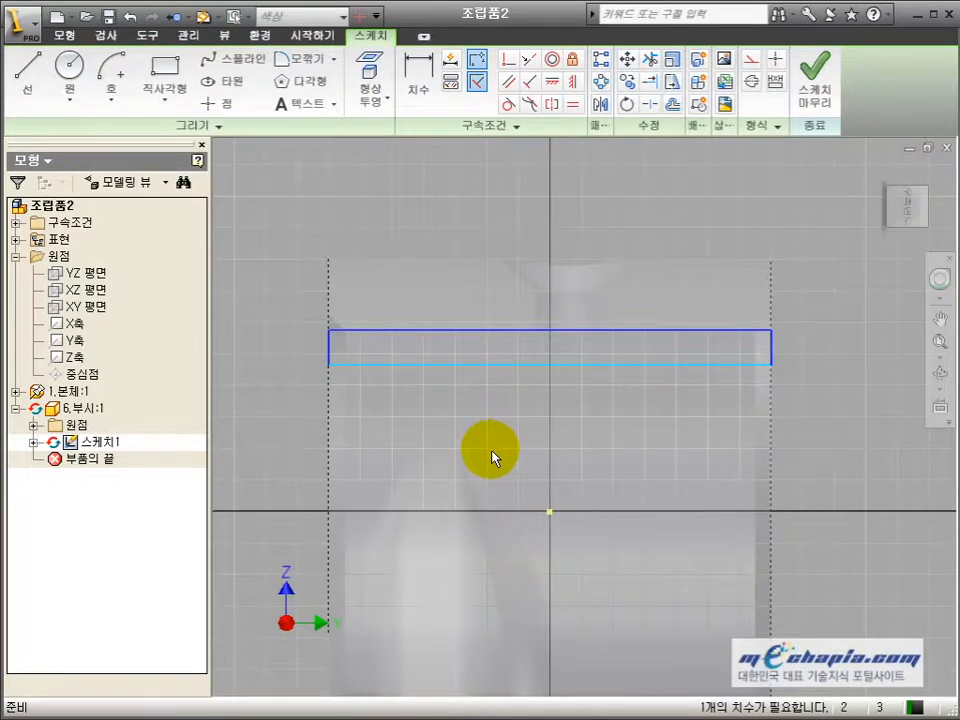
key("d")
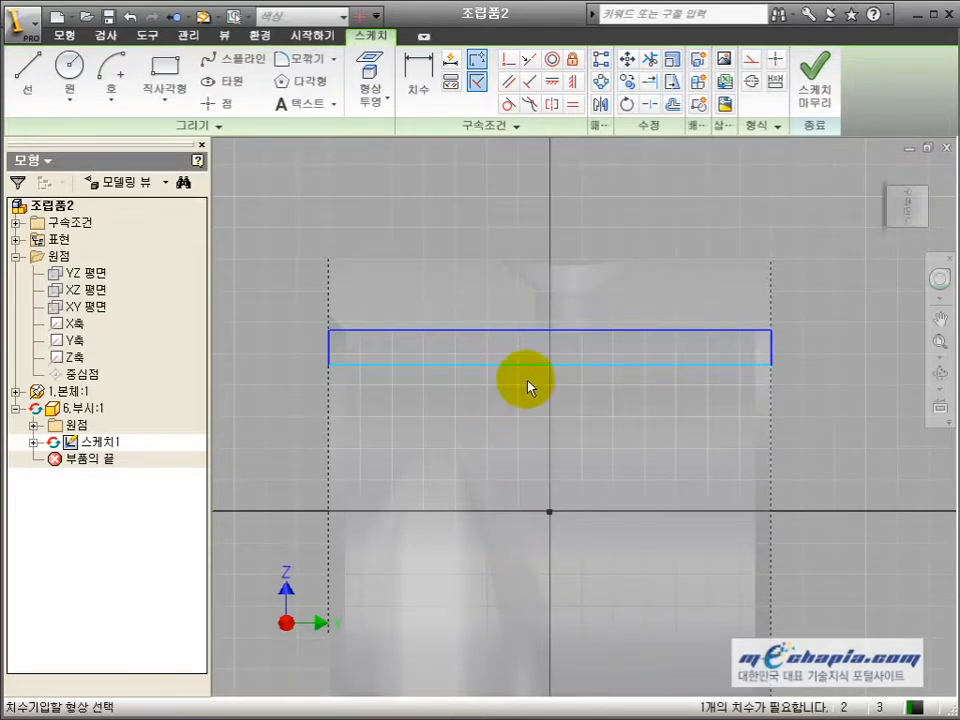
left_click(531, 366)
left_click(550, 512)
left_click(484, 439)
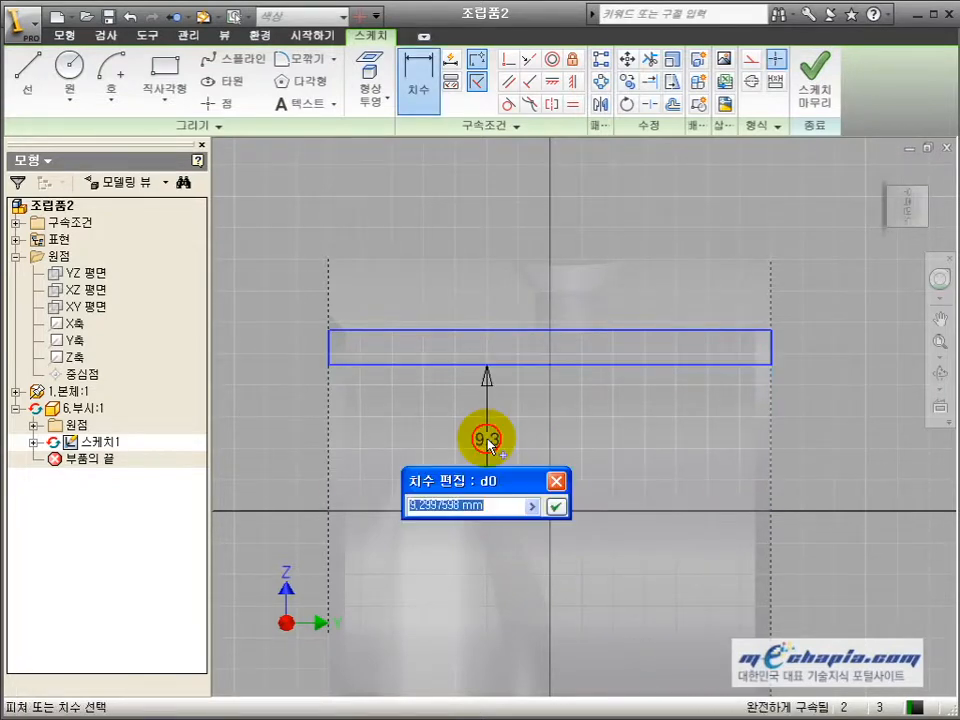
key("Return")
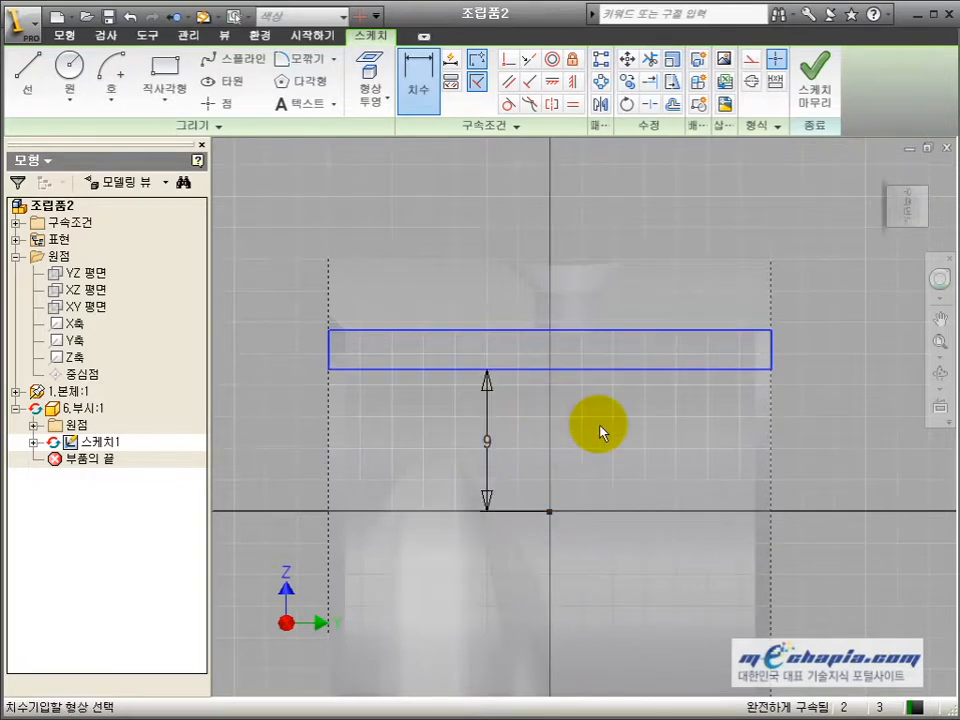
- Revolve the rectangle a full turn about the bushing part's X axis as a solid
key("r")
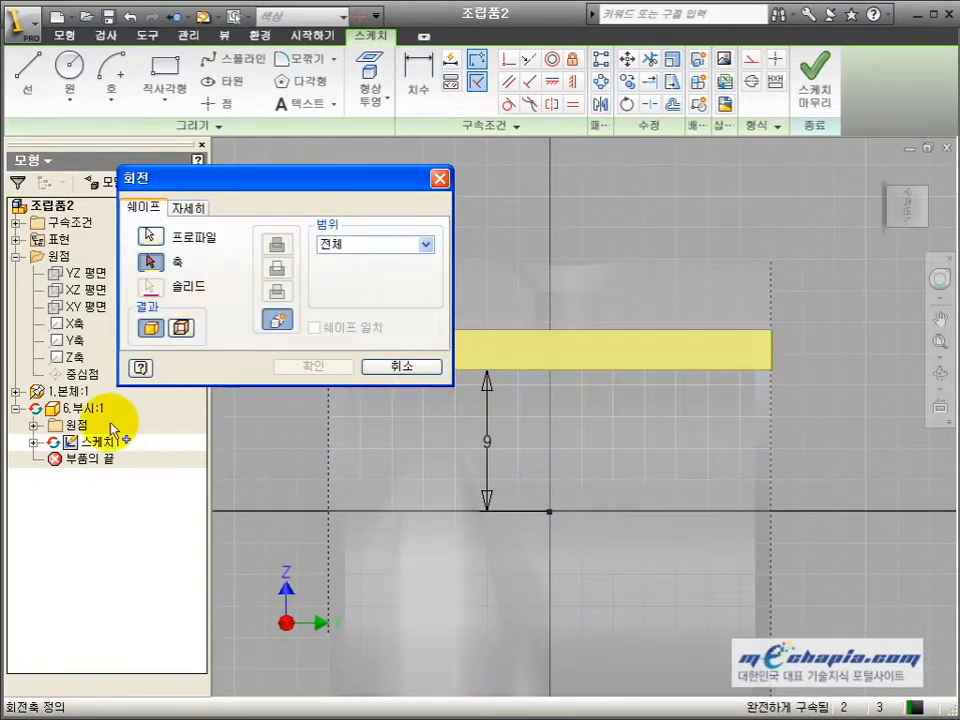
left_click(34, 425)
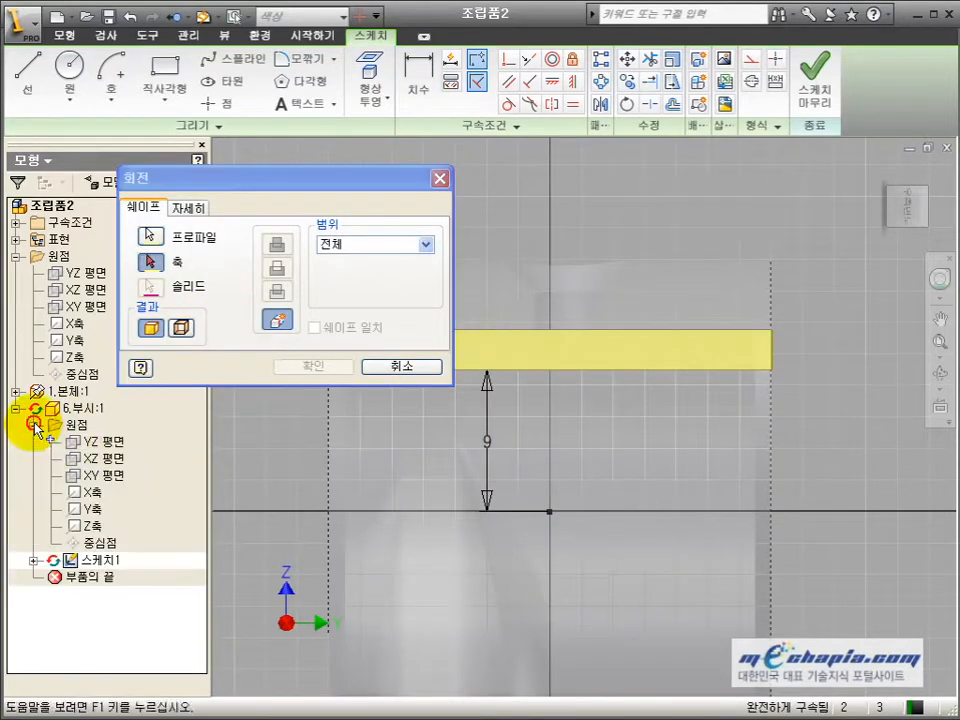
left_click(88, 492)
left_click(312, 366)
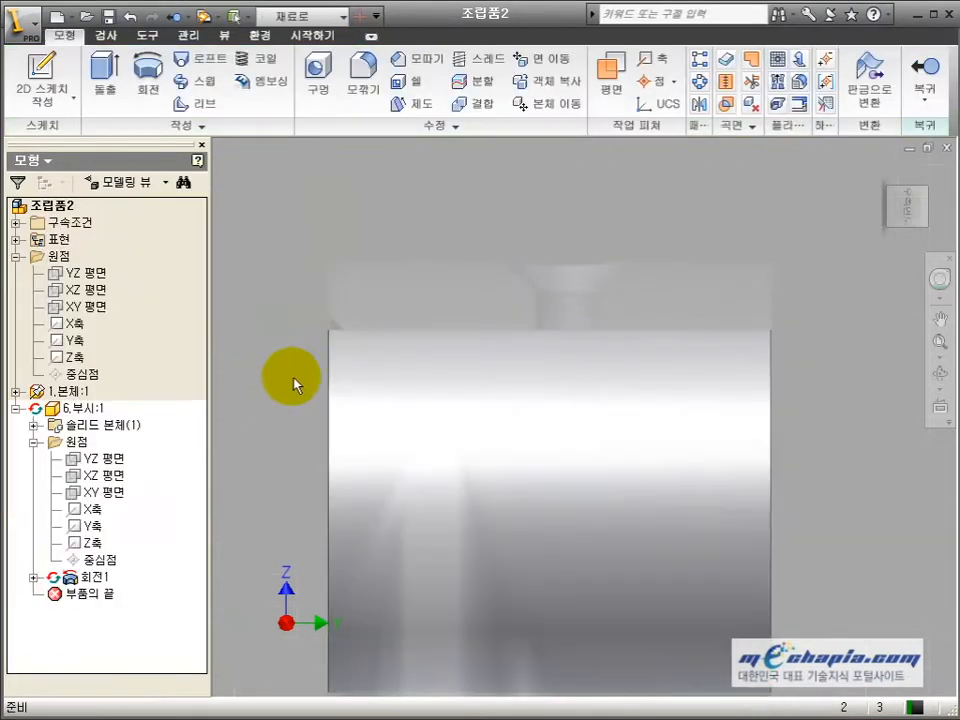
- Sketch a vertical line on the bushing's end face from the centre up to the outer circle, and finish the sketch
left_click(938, 376)
mouse_move(633, 420)
left_mouse_down()
mouse_move(577, 456)
mouse_move(580, 477)
left_mouse_up()
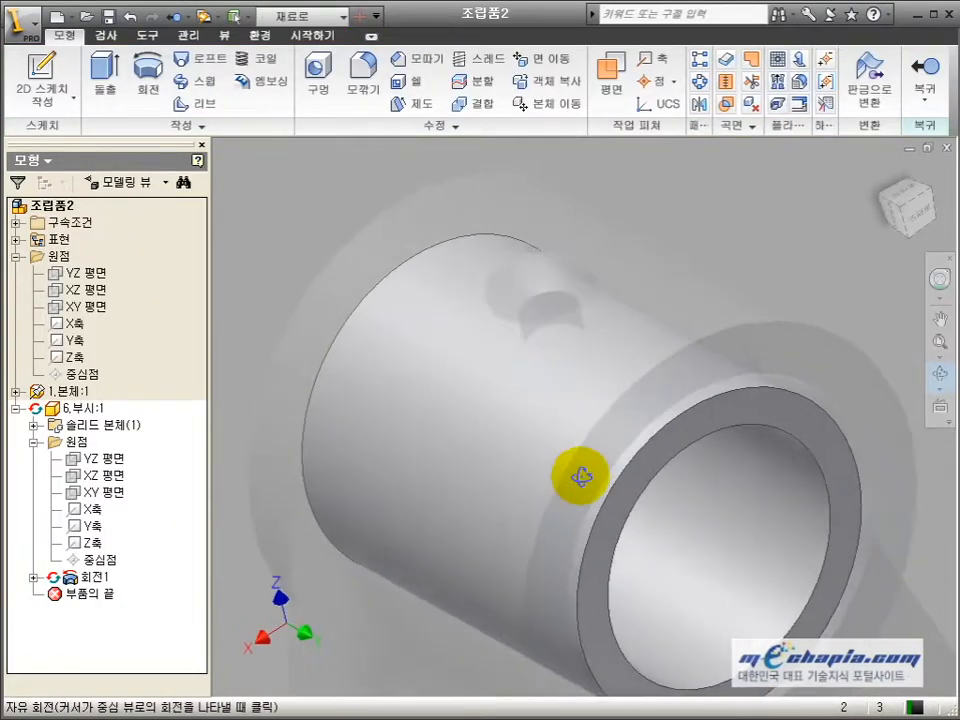
key("Escape")
left_click(704, 431)
key("s")
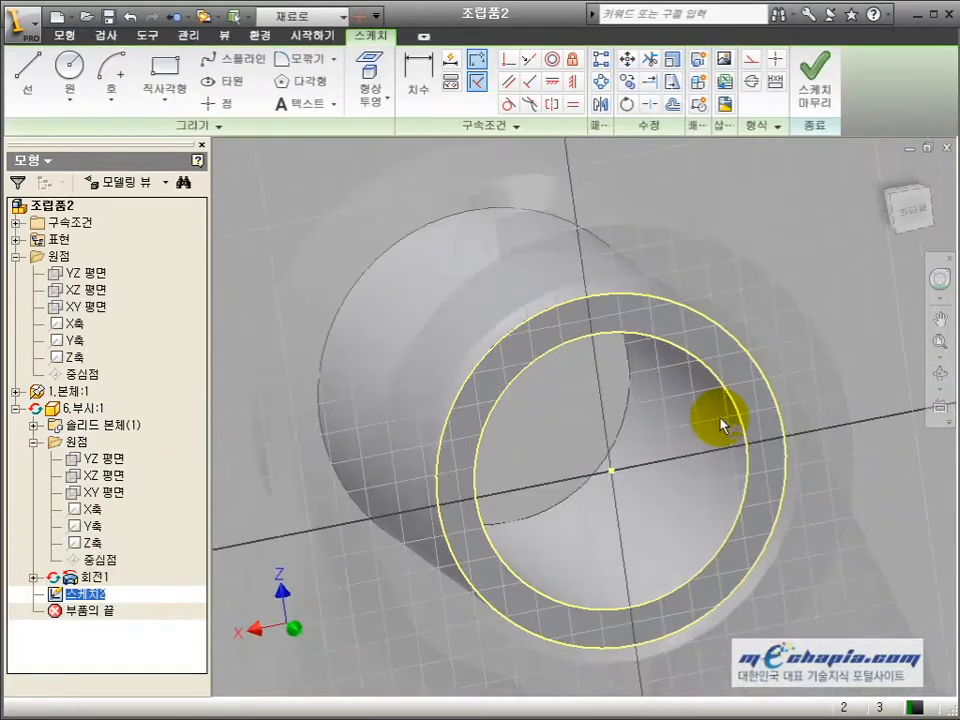
key("l")
left_click(584, 417)
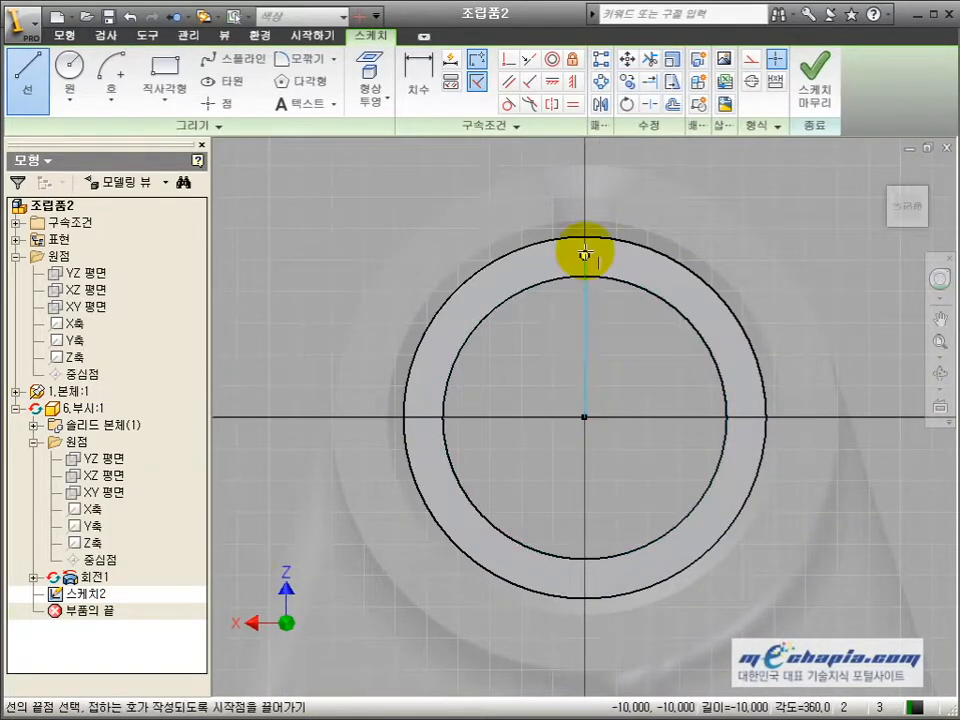
left_click(584, 237)
left_click(818, 85)
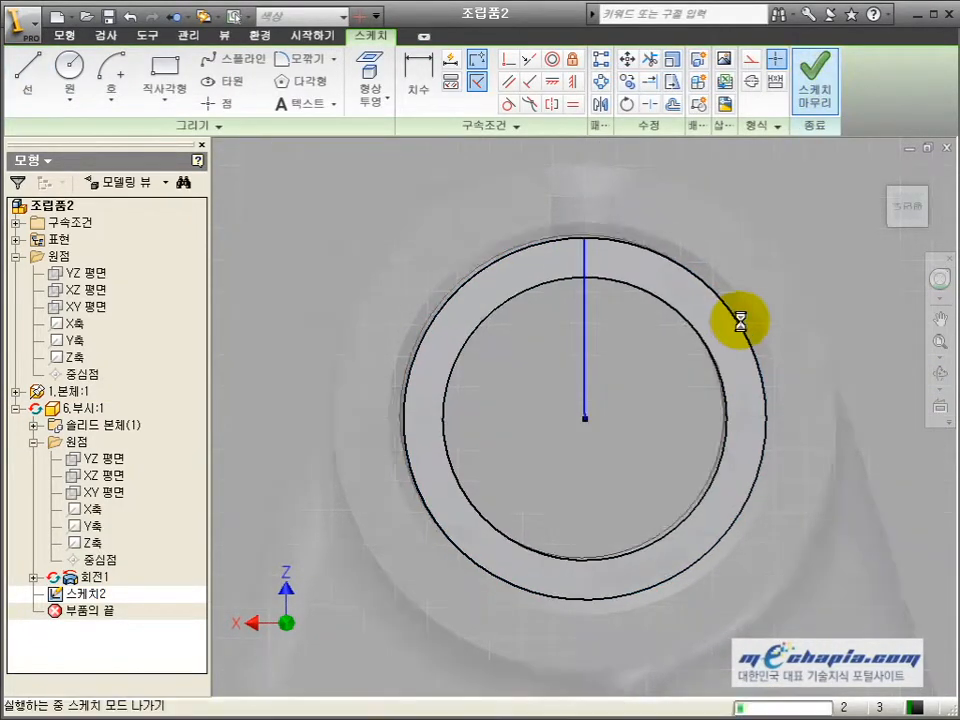
- Create a work plane perpendicular to the sketched line at its outer endpoint, and start a sketch on that plane
key("]")
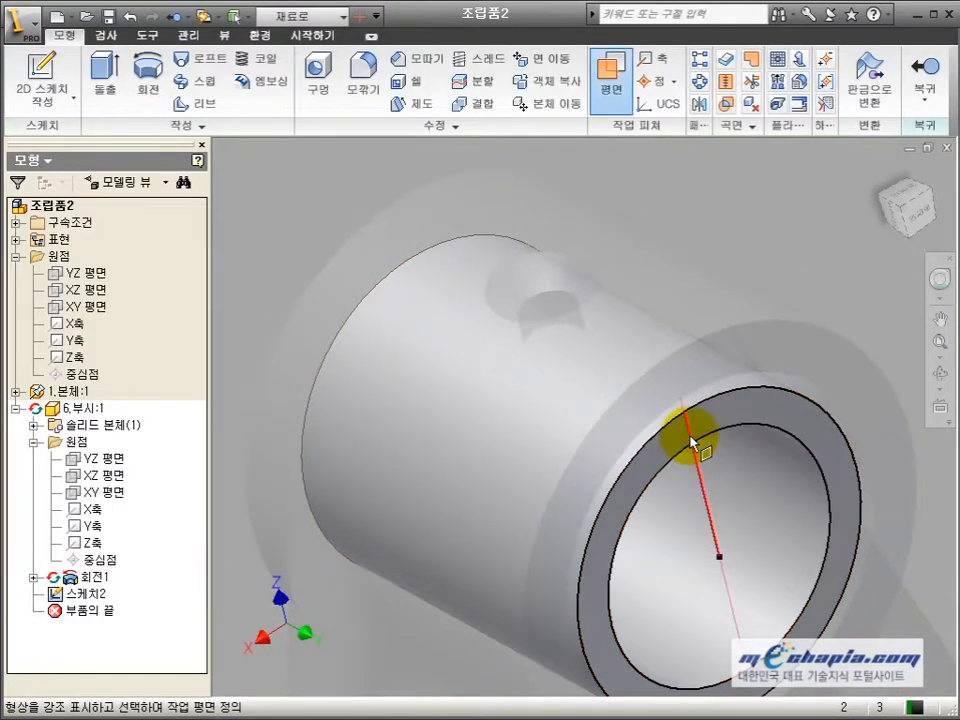
left_click(690, 440)
left_click(690, 422)
key("s")
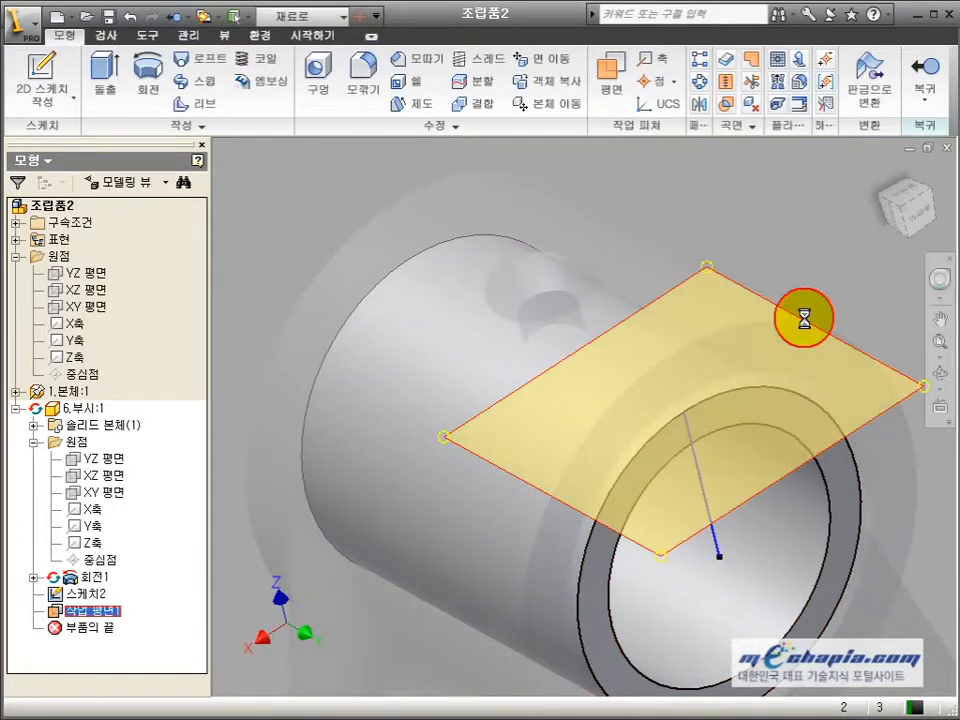
left_click(799, 321)
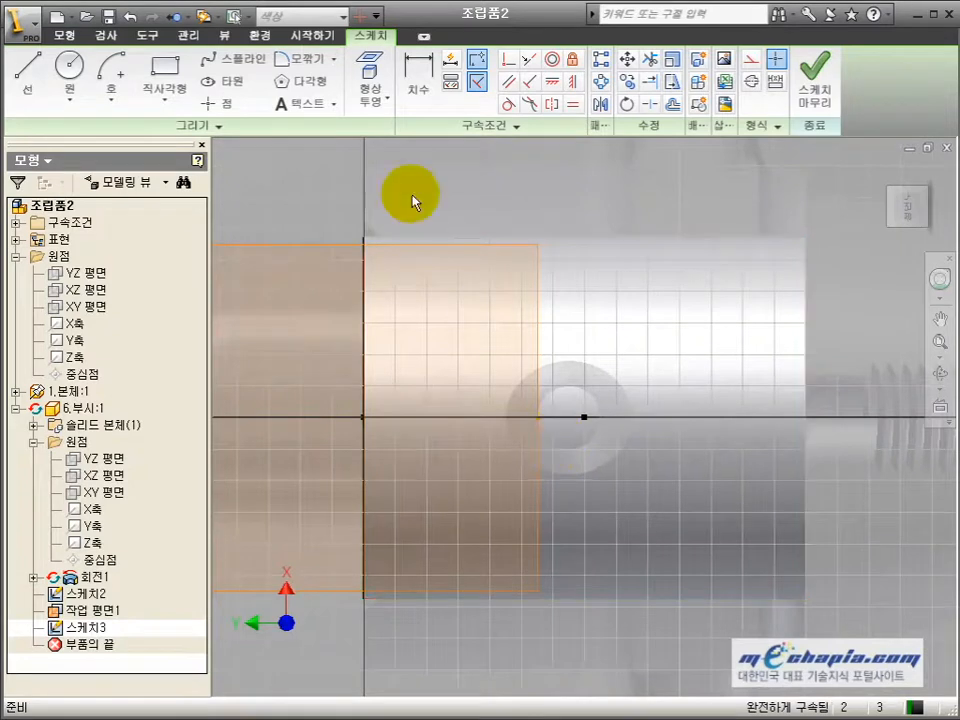
- Project the body's oil-hole circle and extrude it inward as a cut to the next face (다음 면까지) through the bushing wall
left_click(370, 72)
left_click(552, 440)
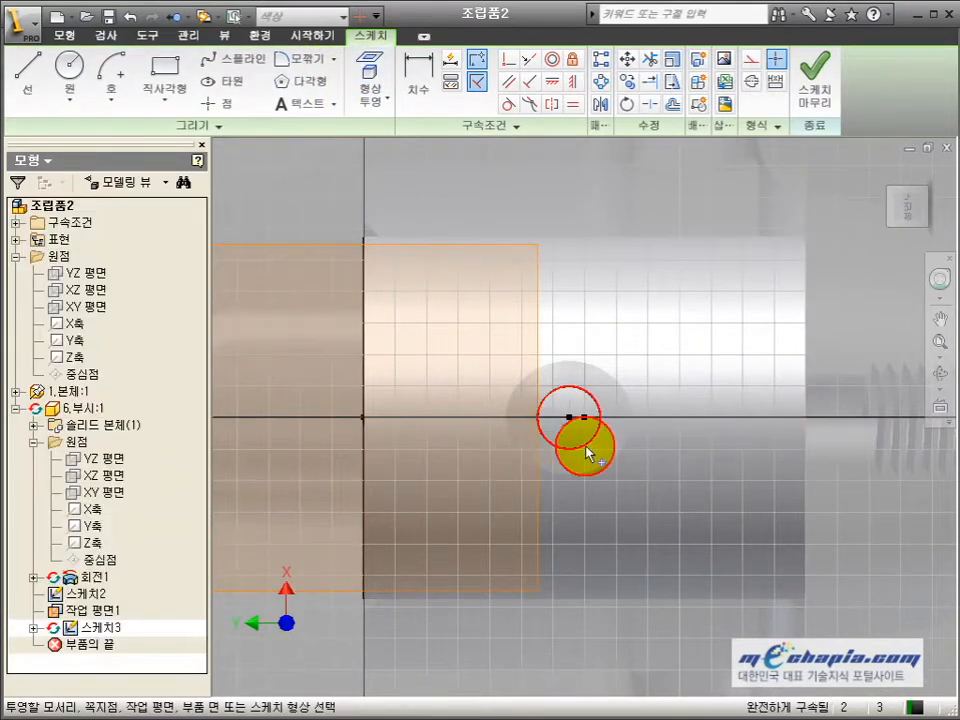
key("e")
left_click(943, 378)
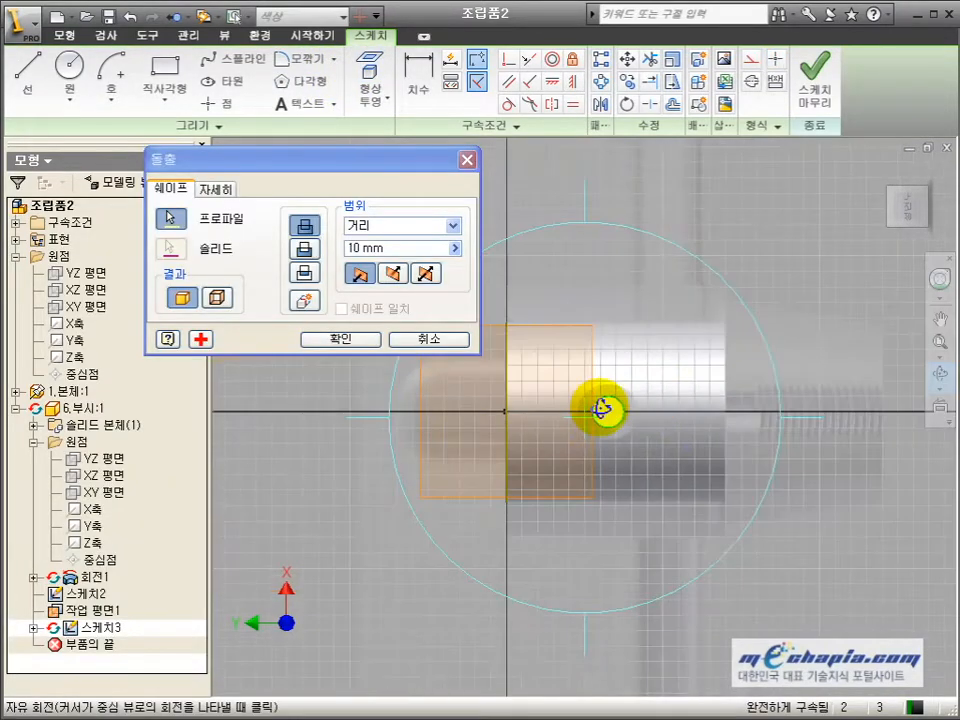
left_click_drag(606, 407, 681, 349)
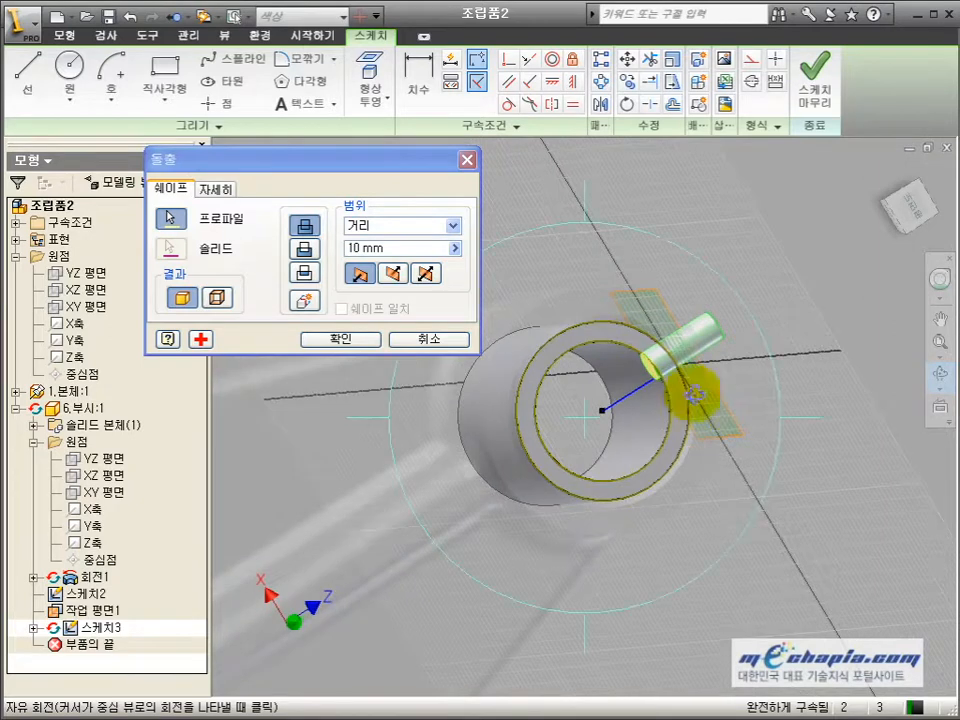
left_click(386, 225)
left_click(388, 250)
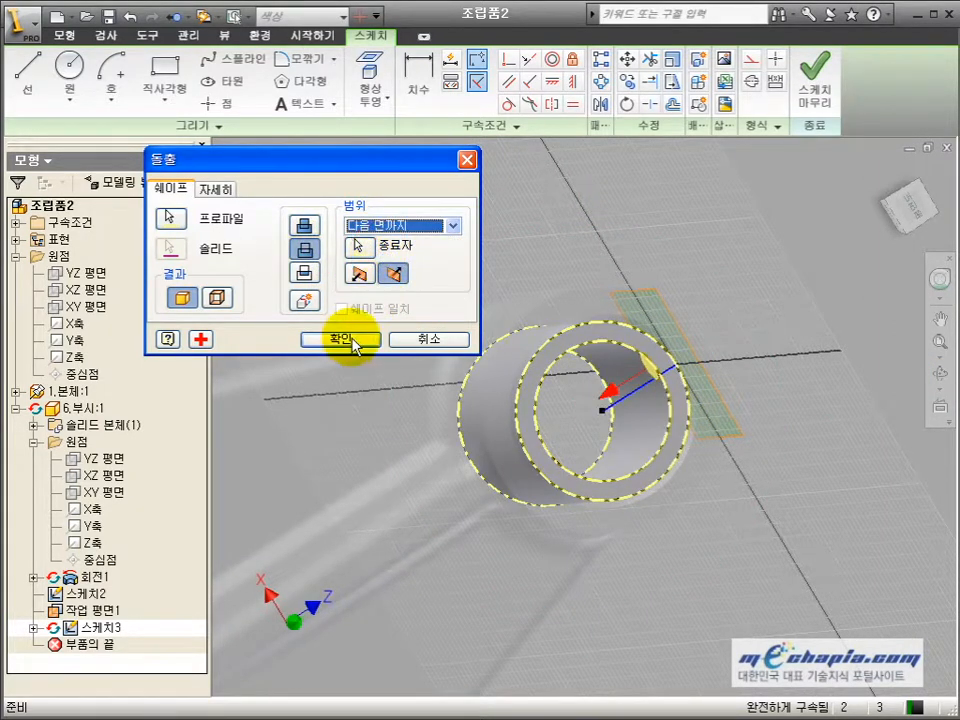
- Hide the line sketch (스케치2) and the work plane (작업 평면1) of the bushing
left_click(940, 380)
left_click_drag(723, 452, 643, 444)
key("Escape")
left_click(87, 612)
right_click(87, 612)
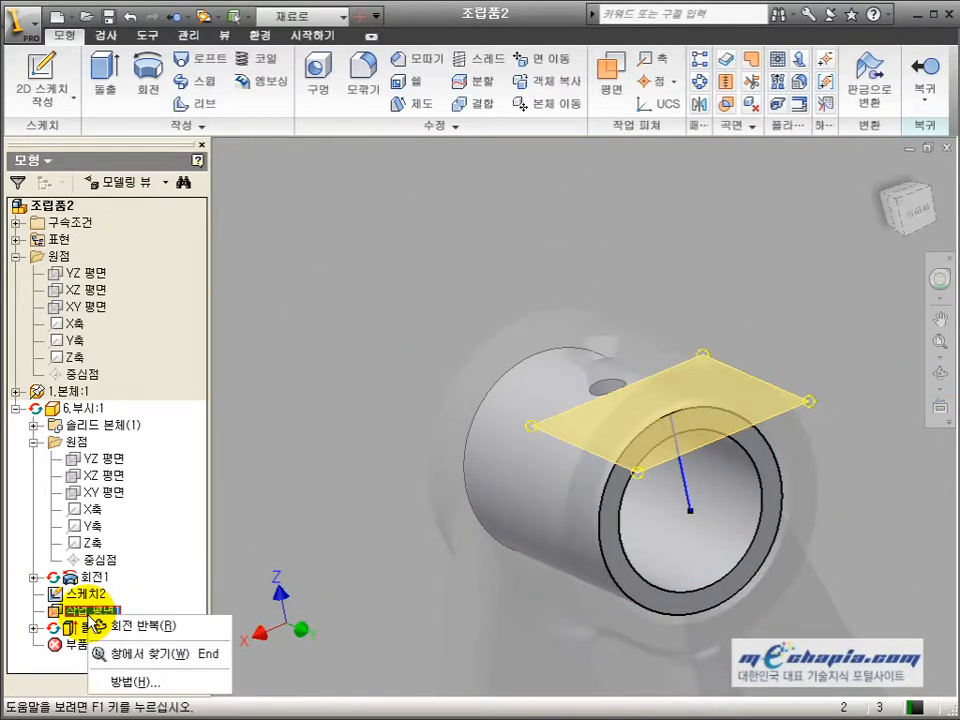
key("Escape")
left_click(87, 597)
right_click(90, 598)
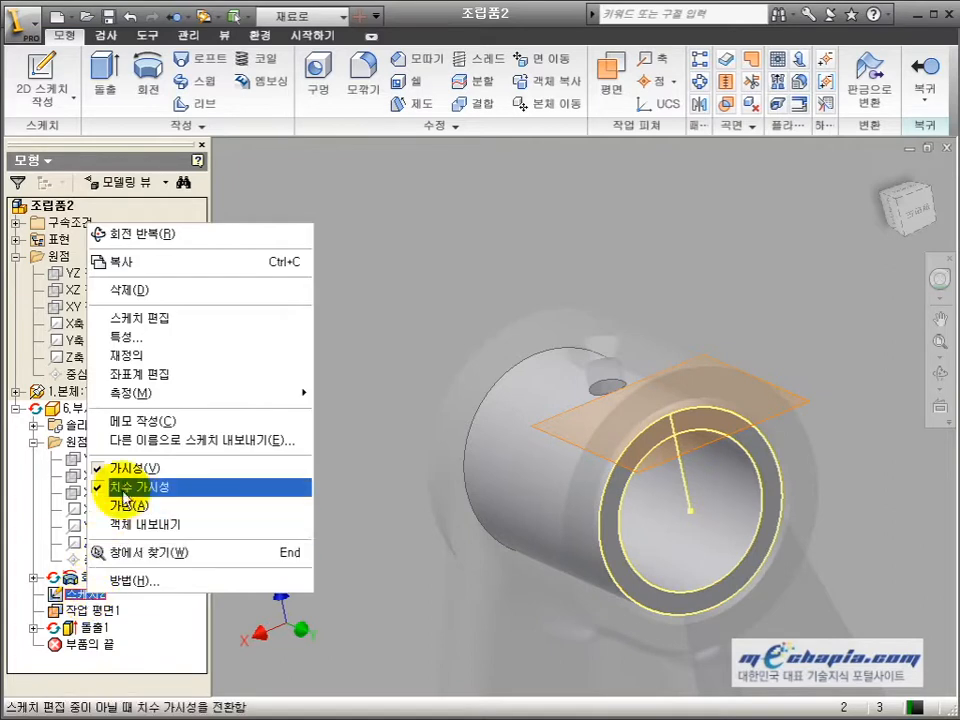
left_click(125, 469)
left_click(95, 611)
right_click(97, 614)
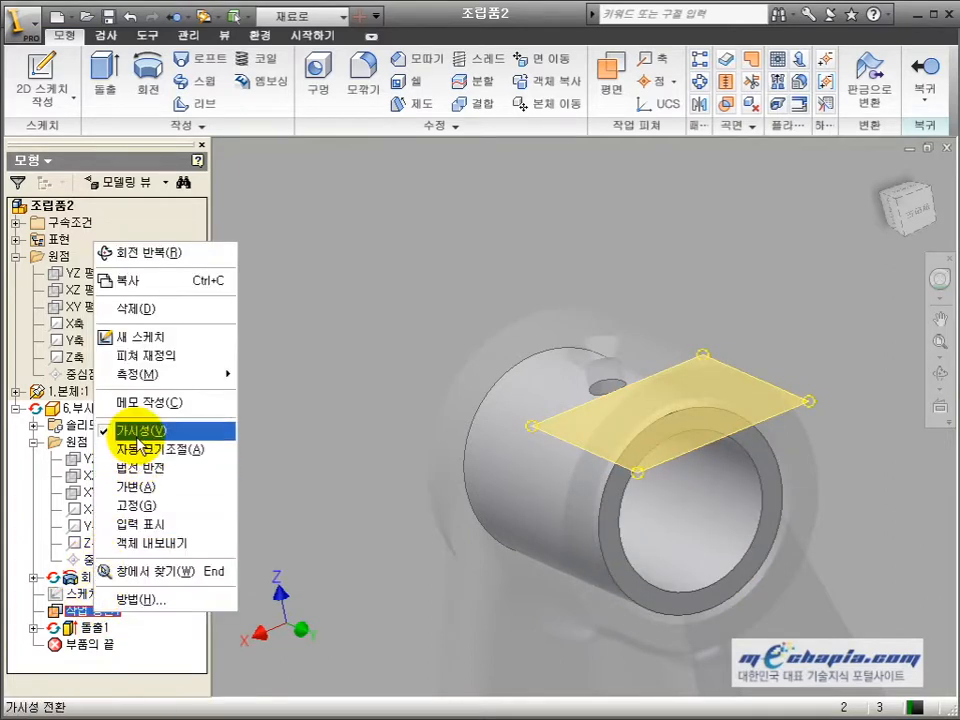
left_click(132, 430)
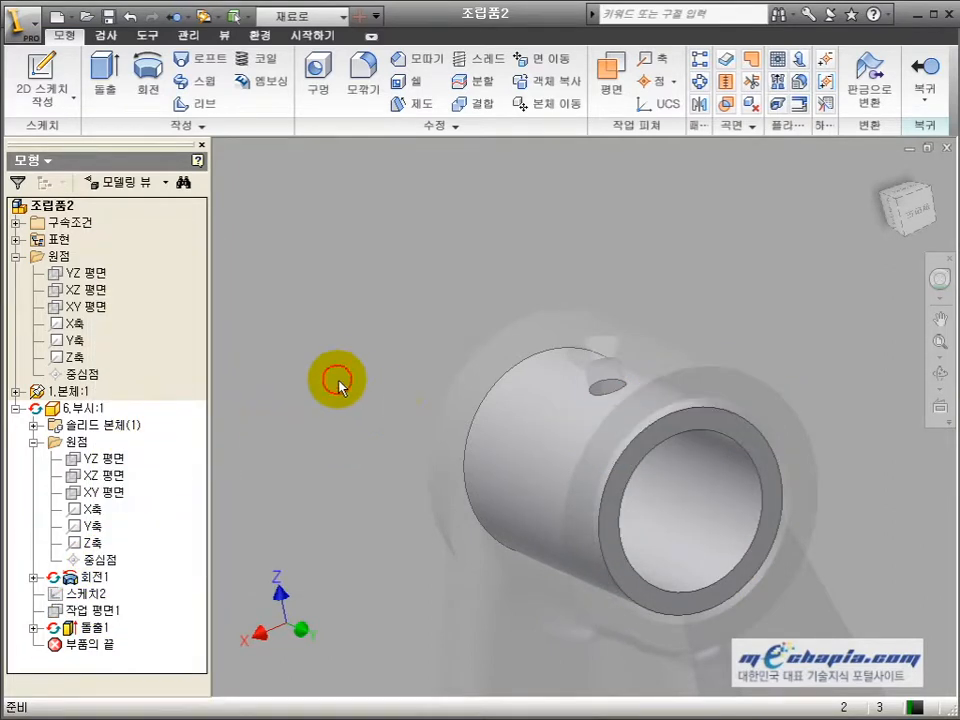
- Chamfer the bushing's outer edges at both ends and its near inner edge with a 0.5 mm distance
left_click(408, 60)
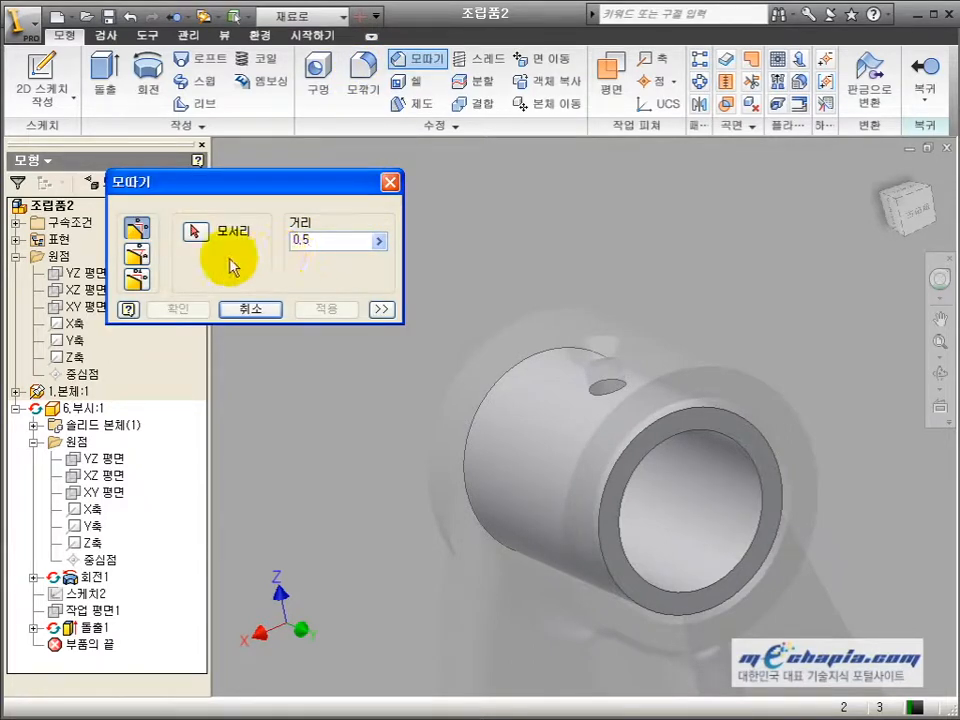
left_click(655, 443)
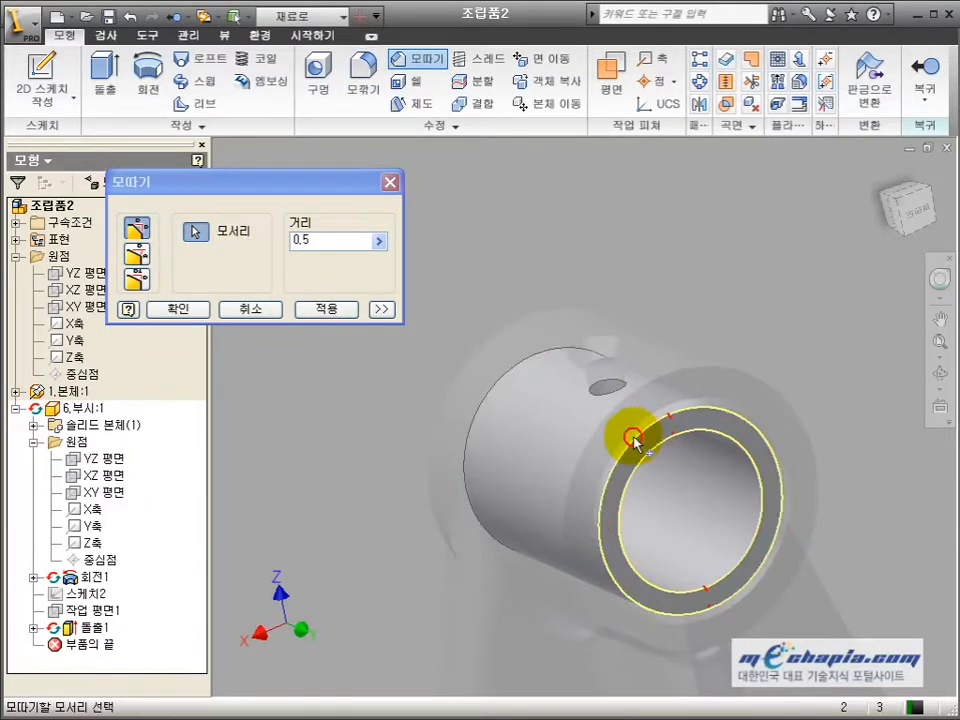
left_click(462, 444)
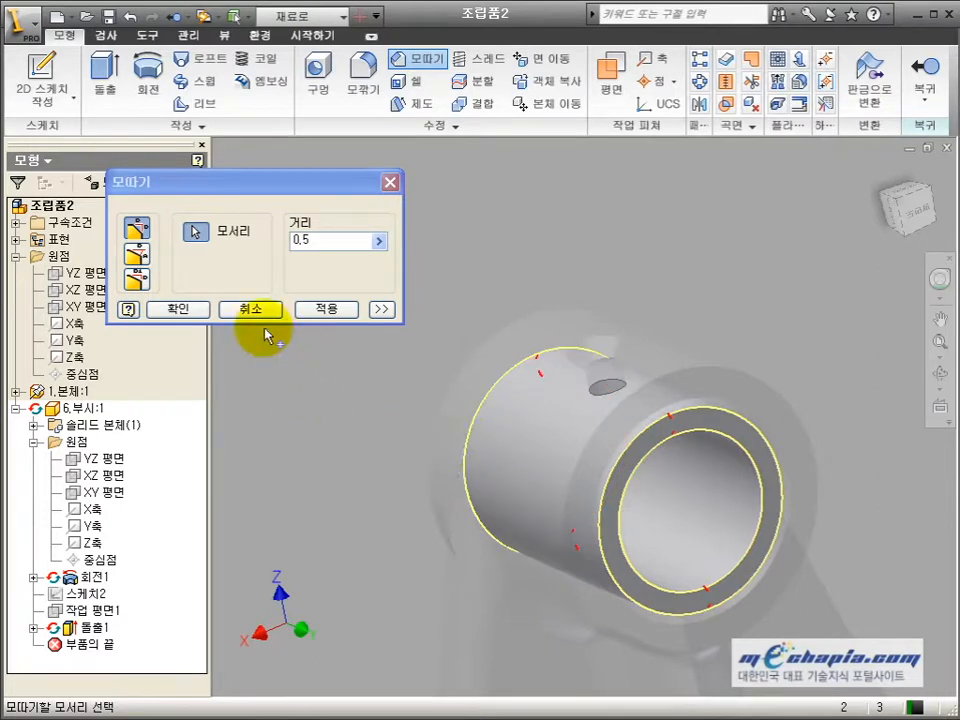
left_click(190, 310)
- Finish editing the bushing and return to the assembly, inspecting it from several sides
left_click(938, 373)
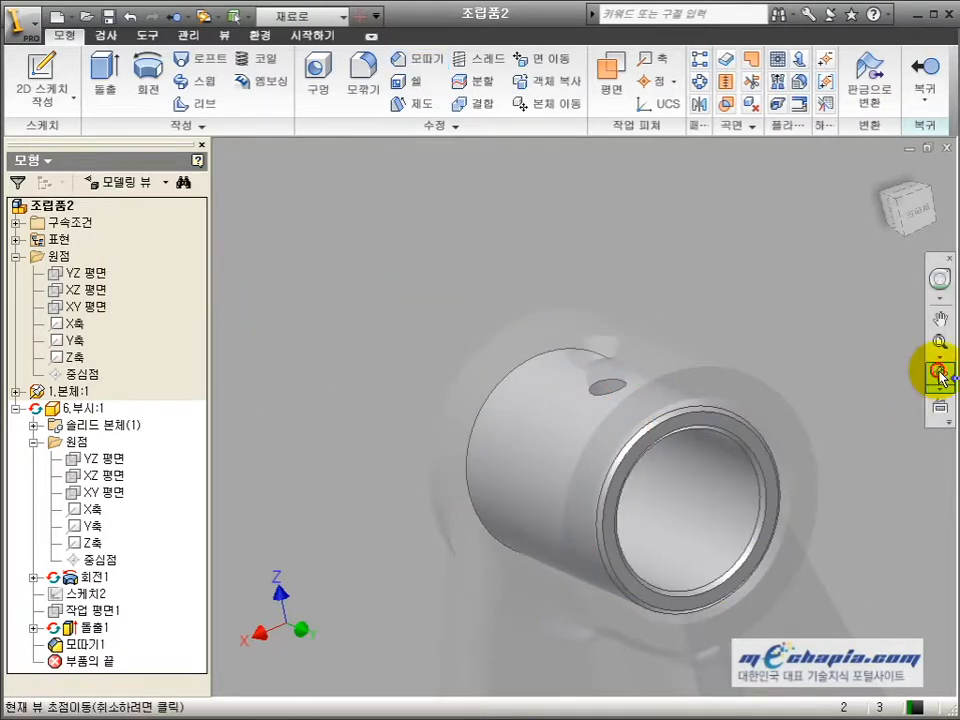
left_click_drag(420, 475, 483, 470)
key("Escape")
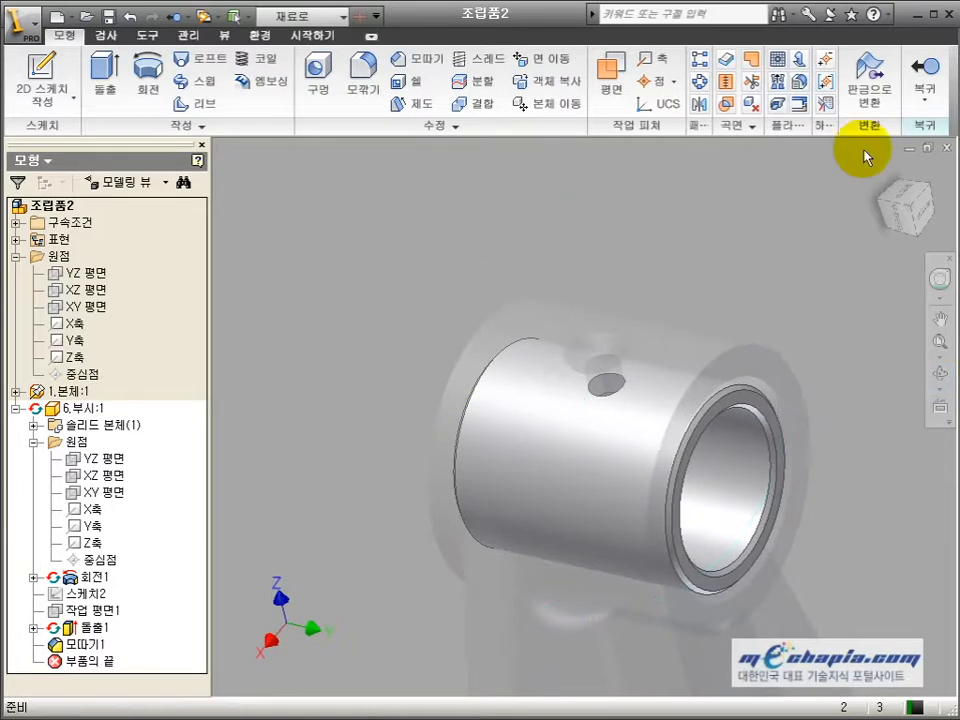
left_click(926, 66)
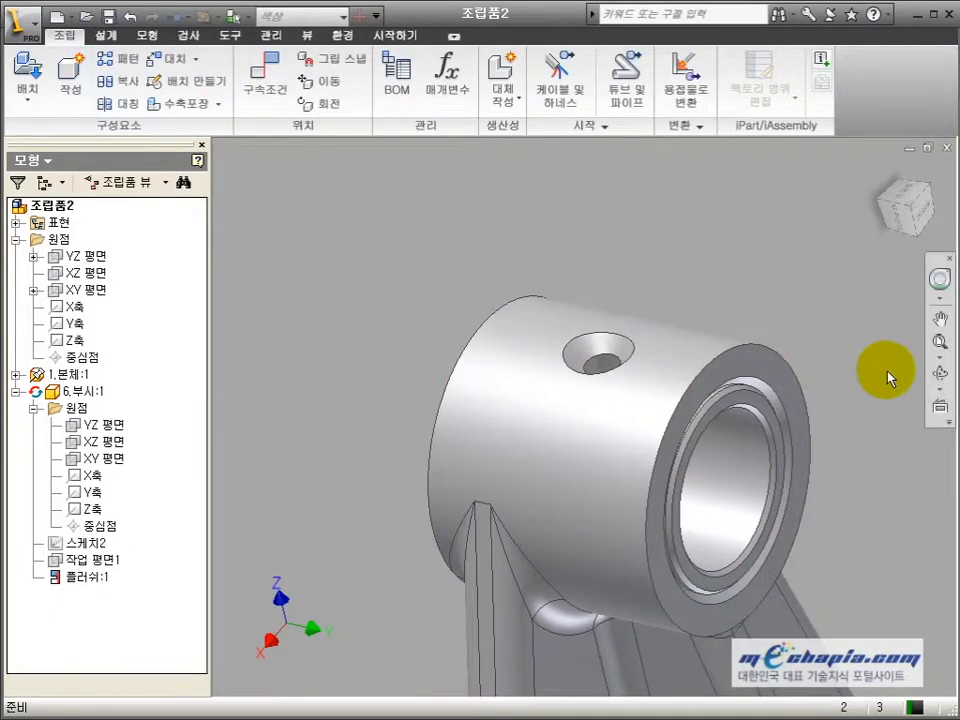
left_click(938, 373)
left_click_drag(525, 429, 690, 400)
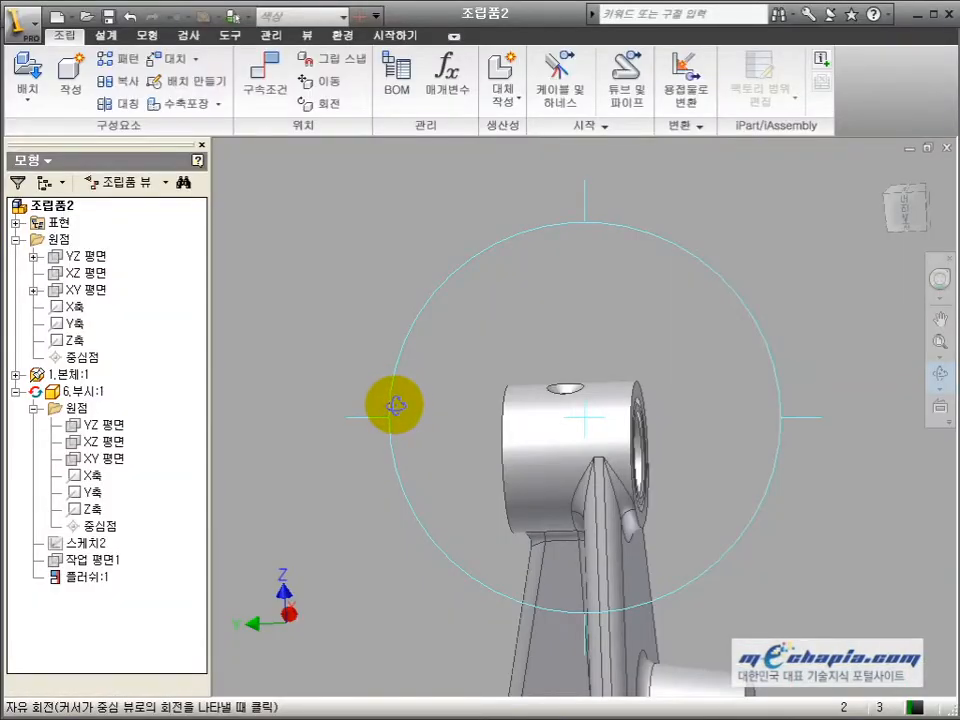
- Check the part list in the 2D drawing and create a new in-place component named 3.기어축, sketching on the assembly's YZ plane
key("alt+Tab")
key("alt+Tab")
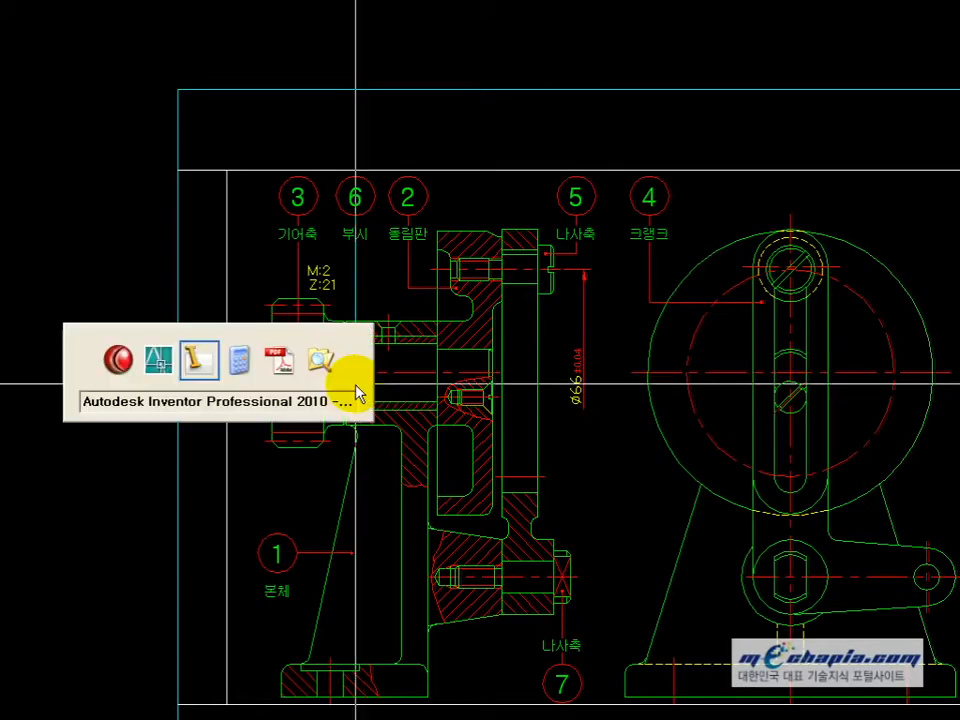
key("Escape")
left_click(90, 104)
type("3")
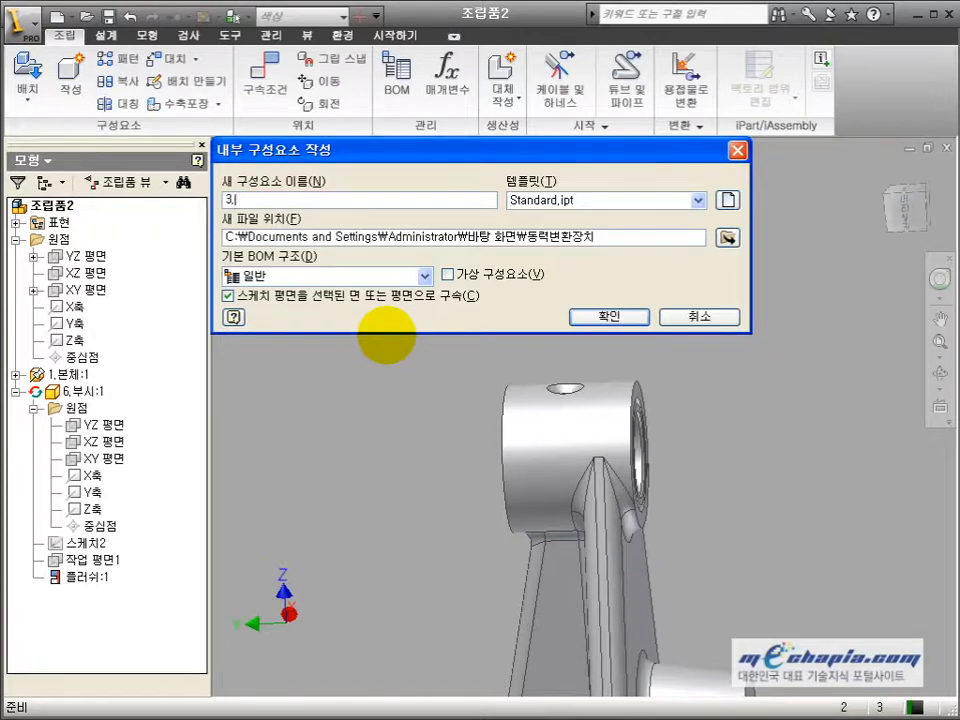
type(".펌")
key("Return")
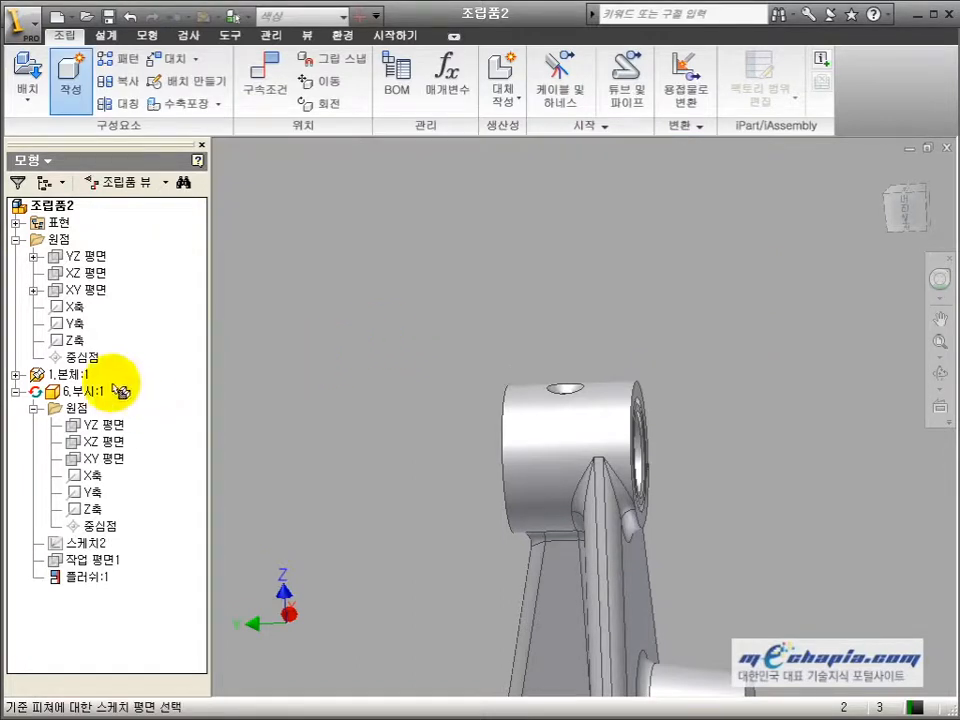
left_click(445, 318)
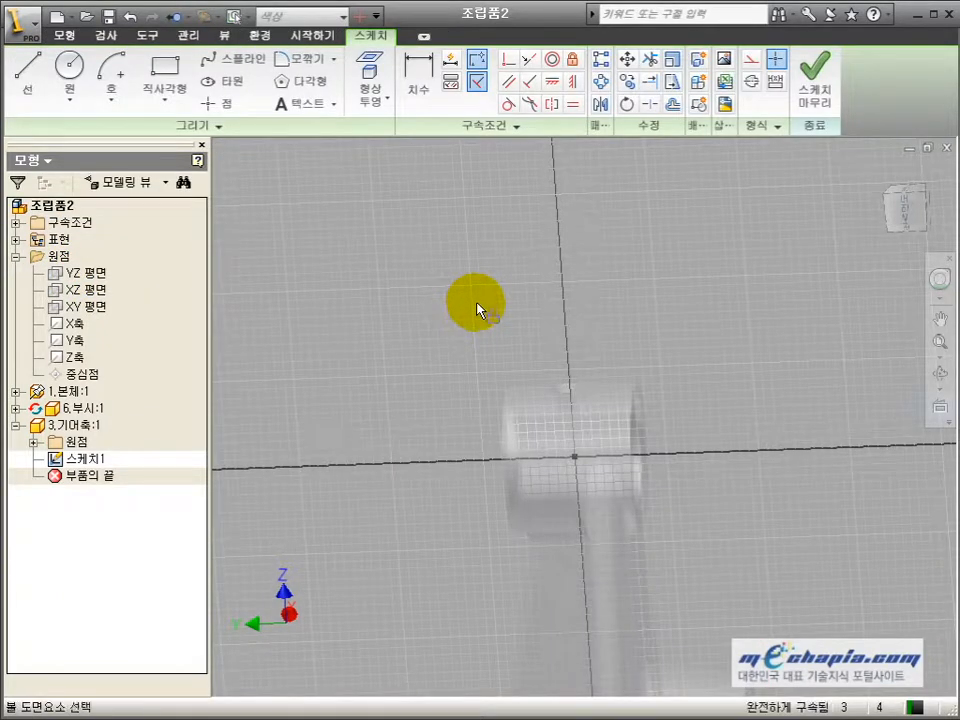
- Sketch a horizontal line along the bore just below the origin, extending past both ends of the bushing
left_click(596, 399)
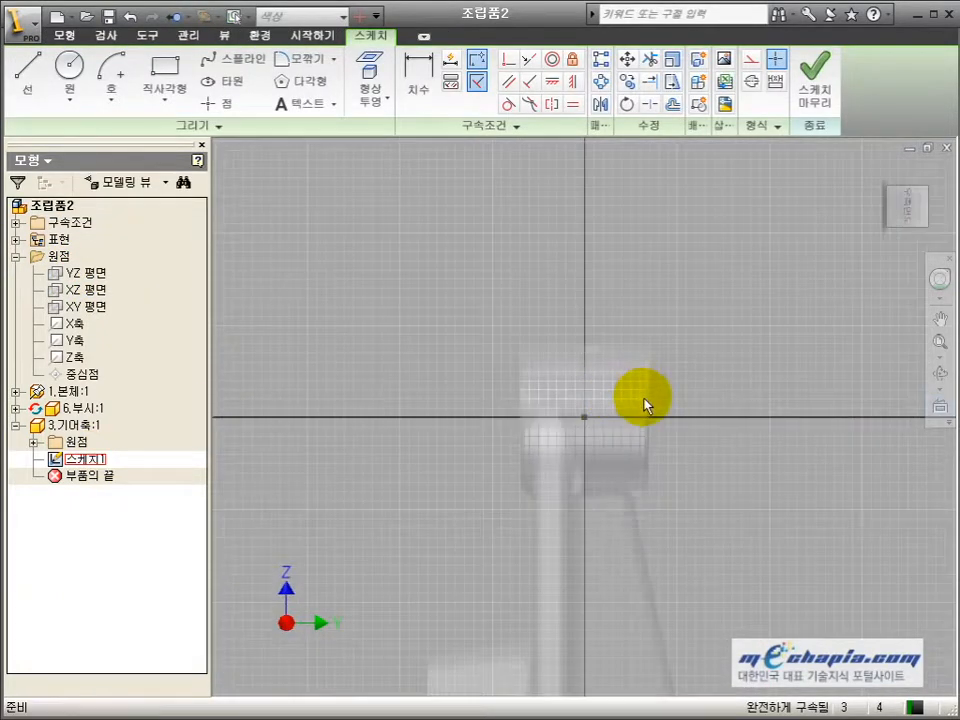
key("F4")
left_click_drag(379, 414, 552, 423)
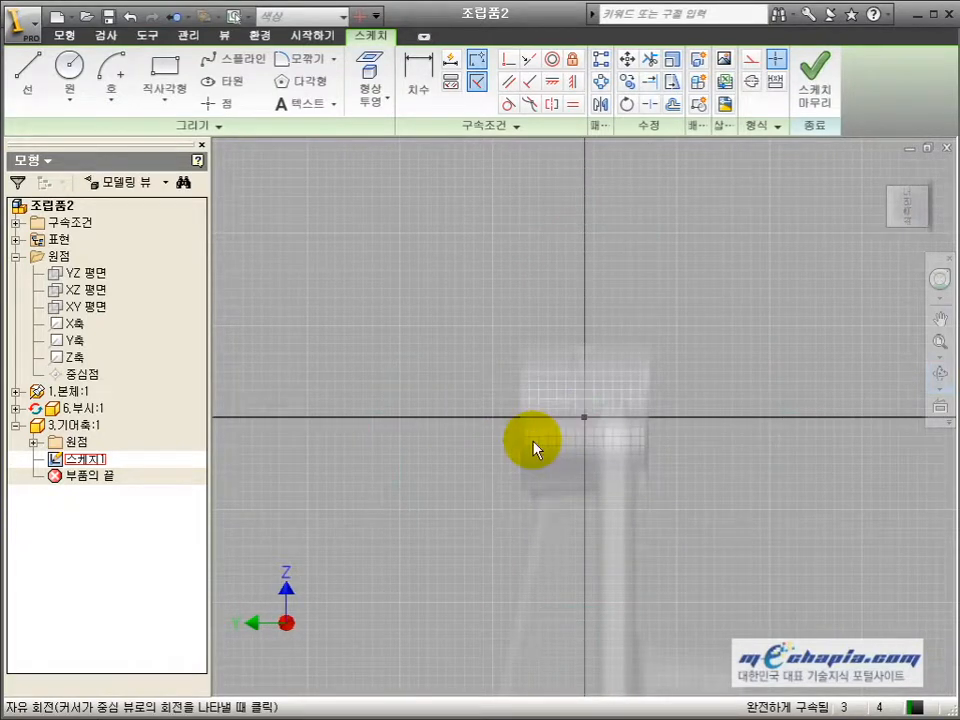
key("l")
left_click(434, 425)
left_click(795, 425)
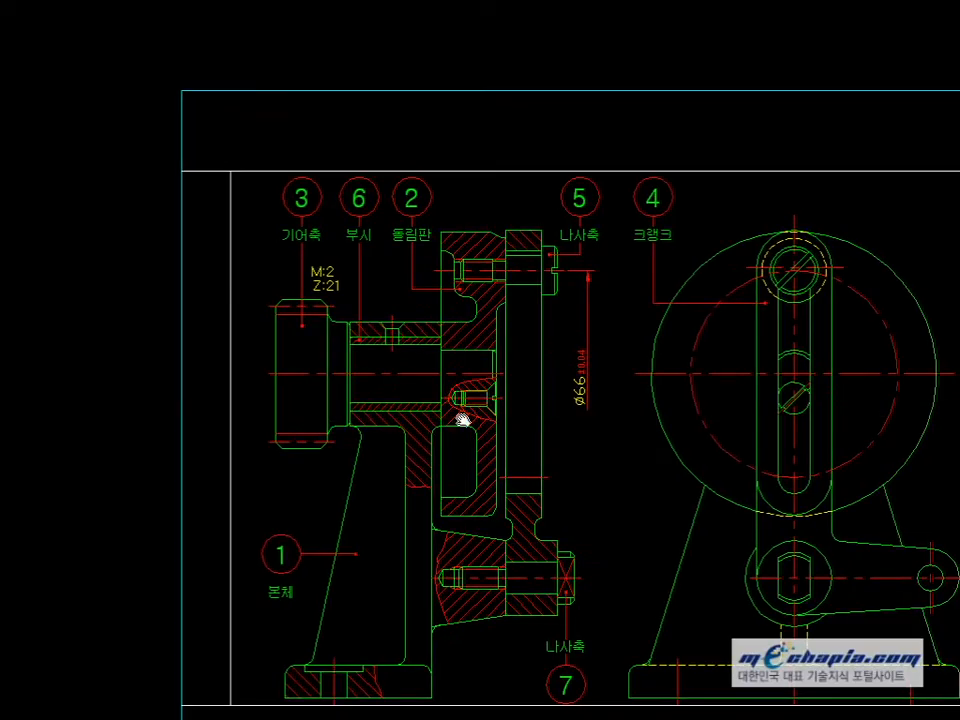
- Measure the gear shaft in the 2D assembly drawing from the bushing's centre to each end of the shaft
middle_click_drag(463, 420, 620, 490)
scroll(566, 469, "up", 3)
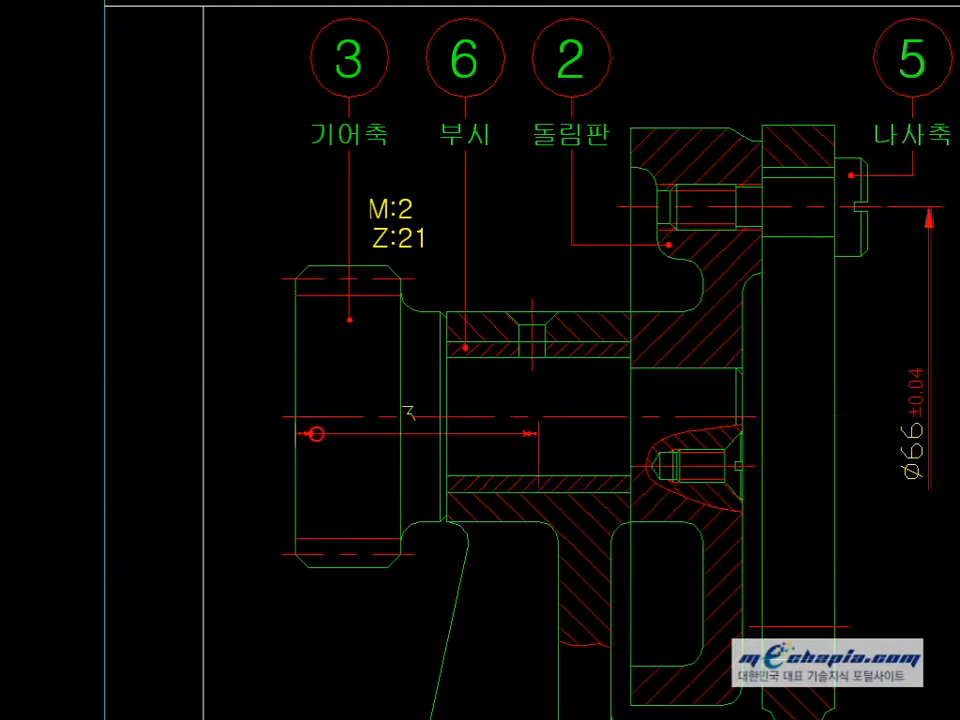
left_click(380, 466)
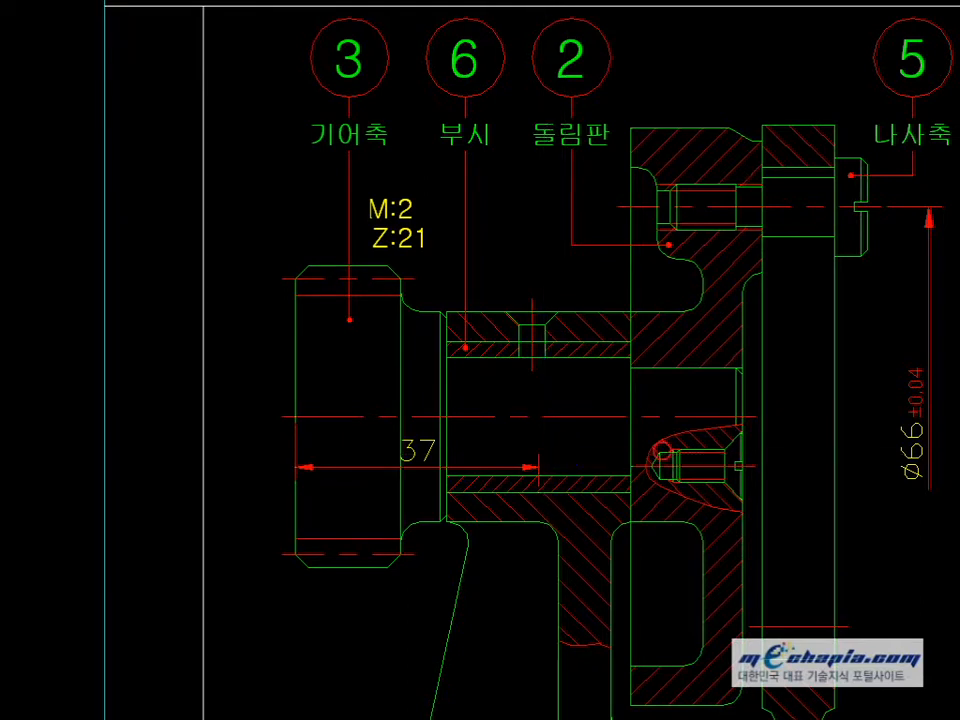
left_click(745, 416)
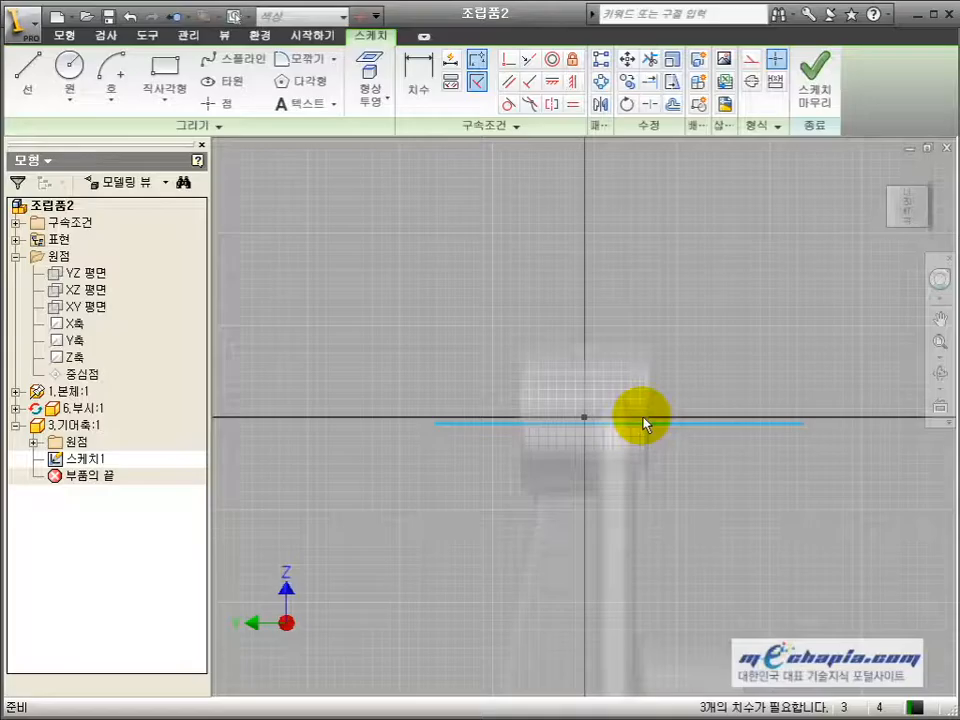
- Make the horizontal line coincident with the sketch origin
key("d")
key("Escape")
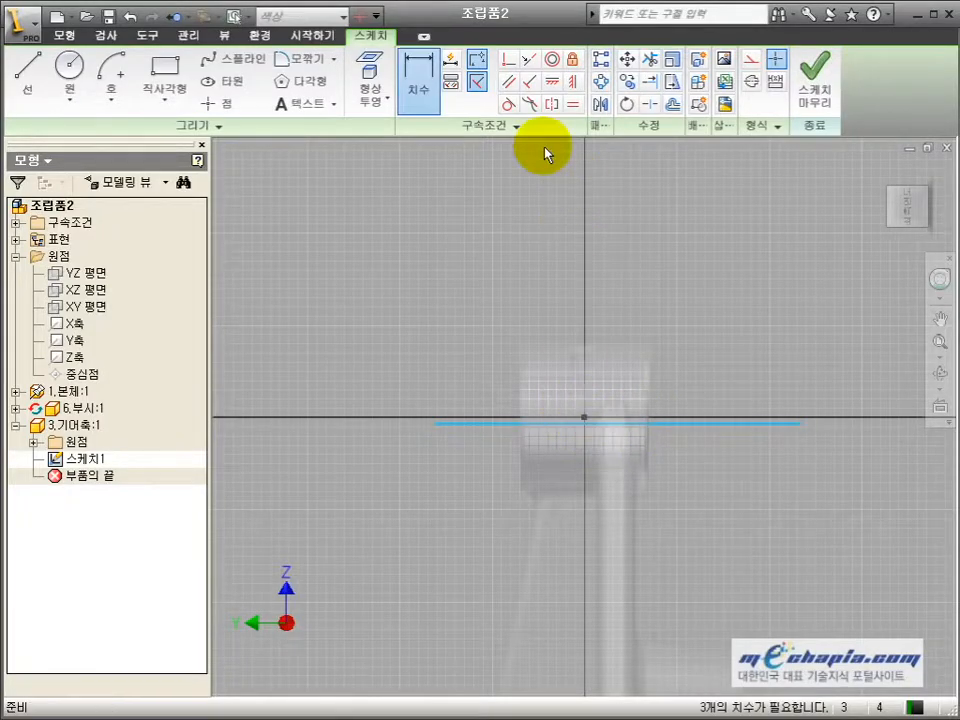
left_click(508, 67)
scroll(582, 372, "up", 5)
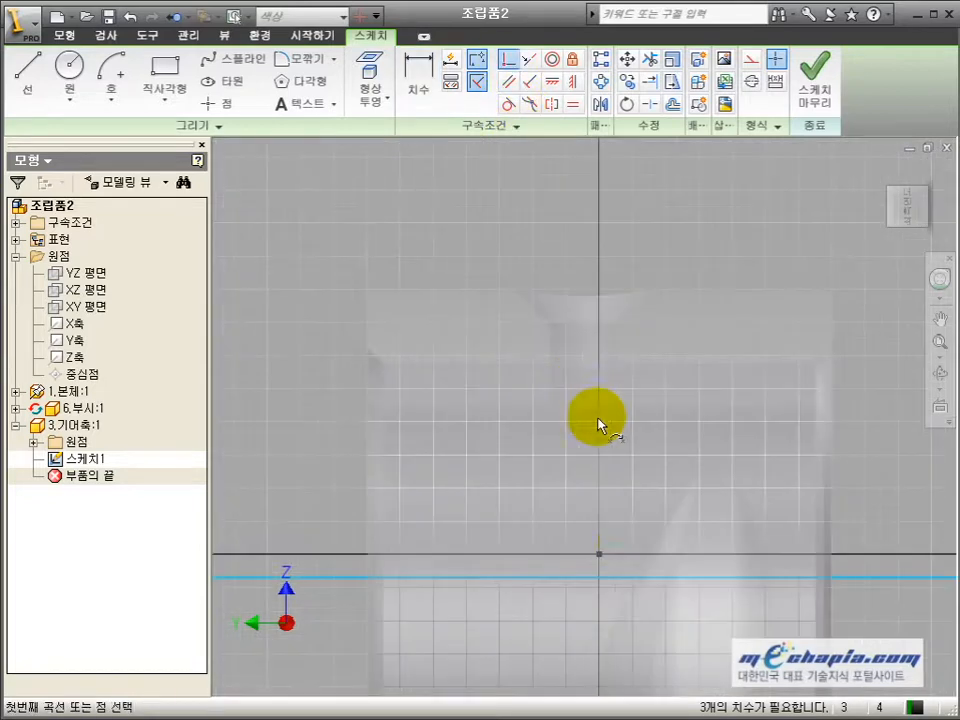
left_click(575, 570)
scroll(615, 518, "down", 3)
- Dimension the distance from the sketch origin to the line's left end as 37 mm
key("d")
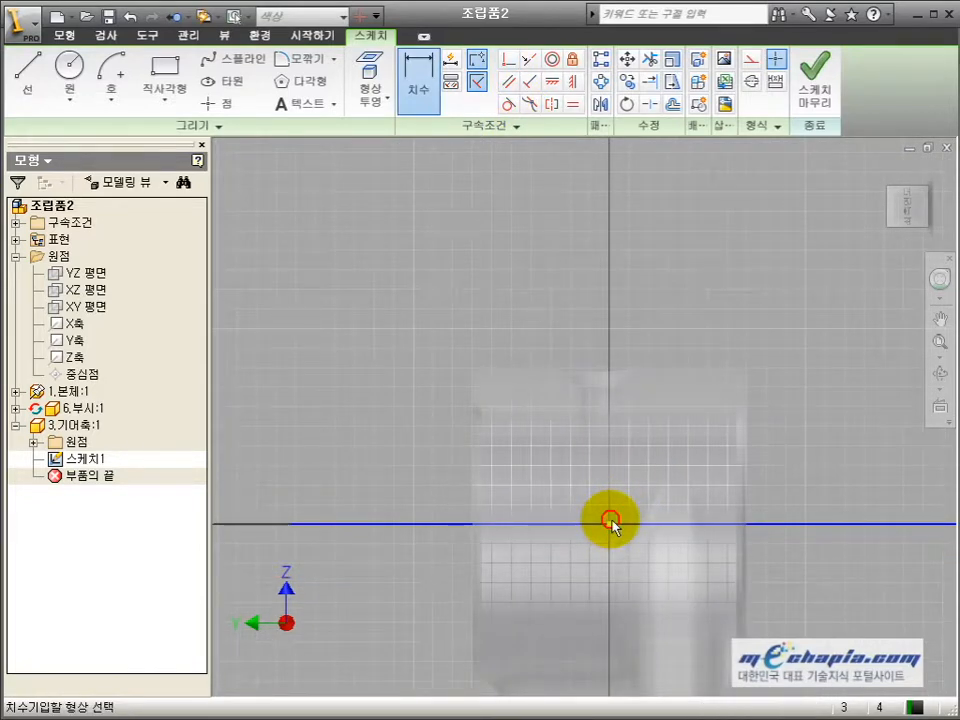
left_click(610, 522)
scroll(621, 493, "down", 5)
scroll(571, 504, "up", 2)
left_click(532, 492)
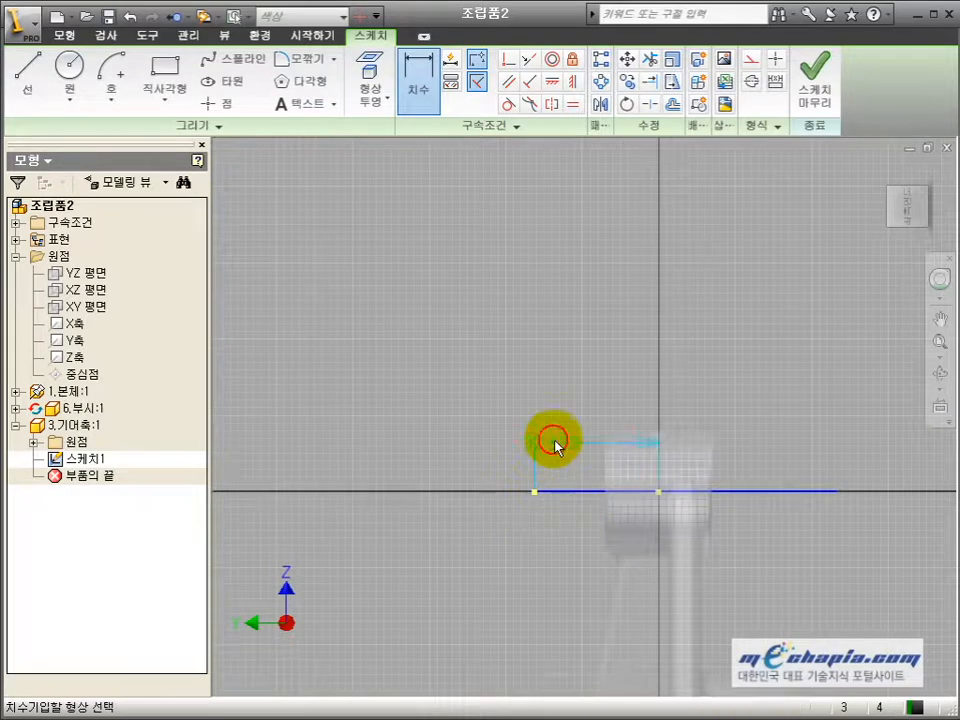
left_click(554, 441)
type("37")
key("Return")
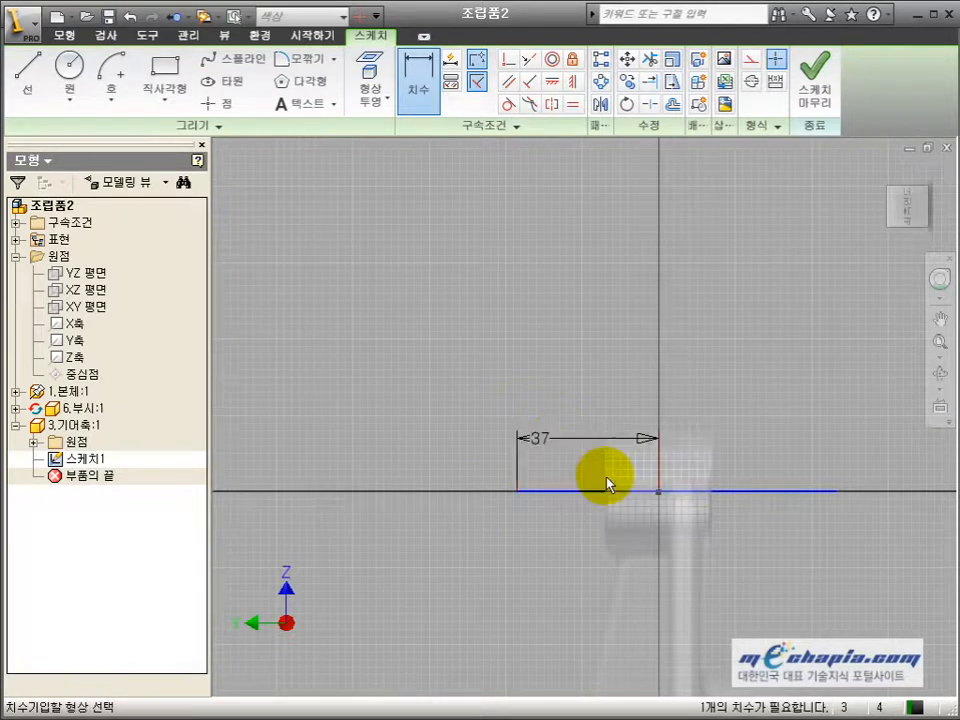
- Dimension the distance from the origin to the line's right end as 31 mm, and check the shaft in the 2D drawing
left_click(660, 493)
left_click(838, 493)
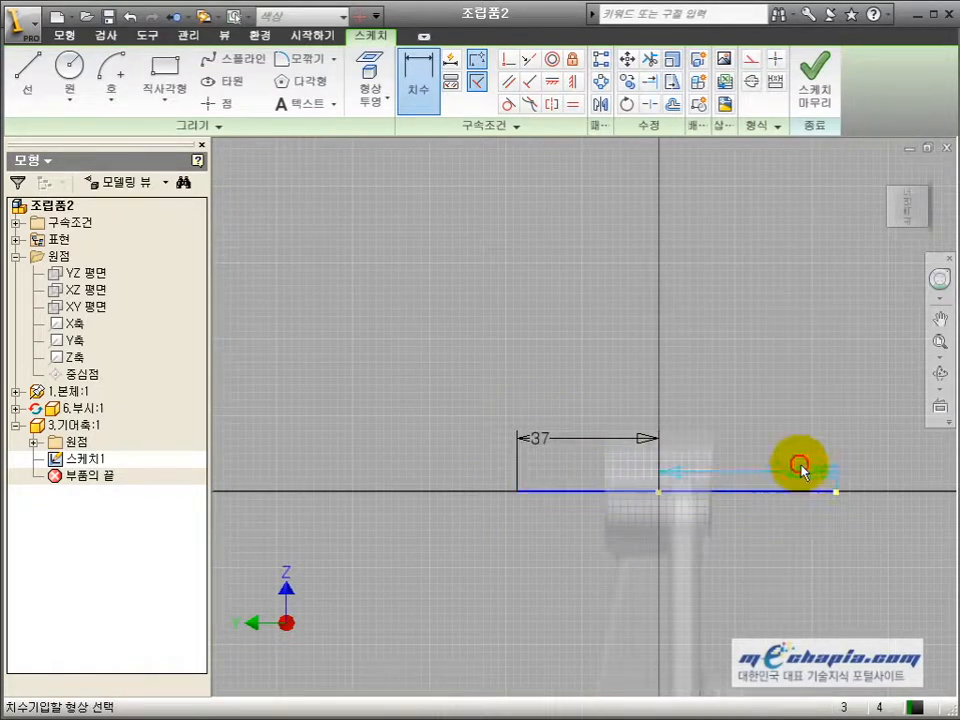
left_click(764, 443)
type("31")
left_click(832, 512)
mouse_move(776, 523)
middle_mouse_down()
mouse_move(690, 520)
mouse_move(737, 514)
middle_mouse_up()
scroll(676, 514, "up", 3)
key("alt+Tab")
key("alt+Tab")
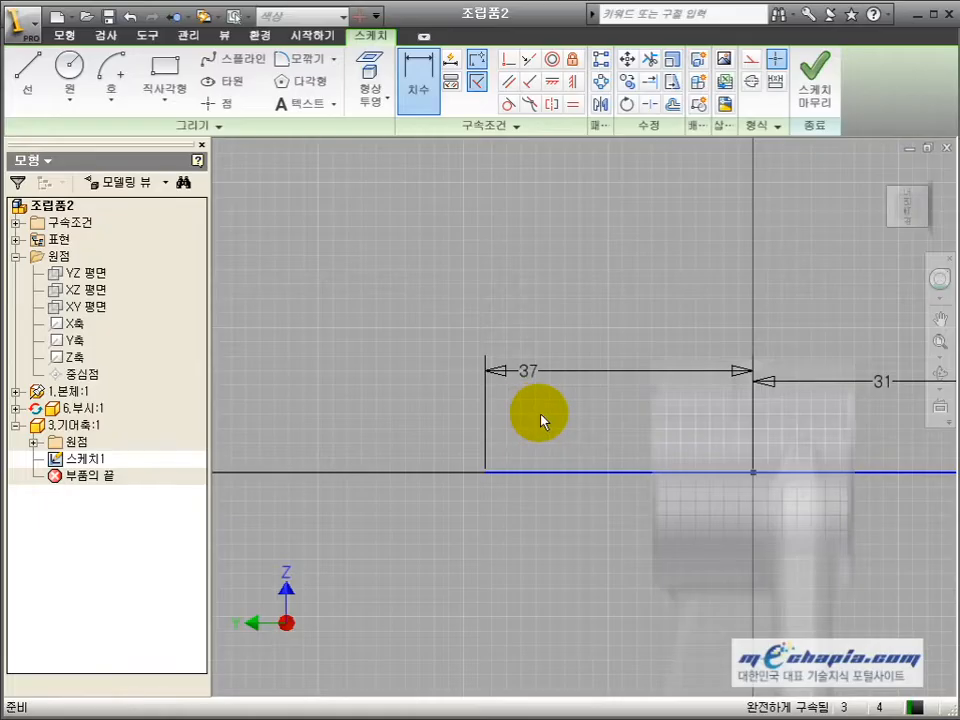
- From the axis line's left end, sketch the gear section's end face and top line, a step down, and the collar's top line
key("l")
left_click(485, 471)
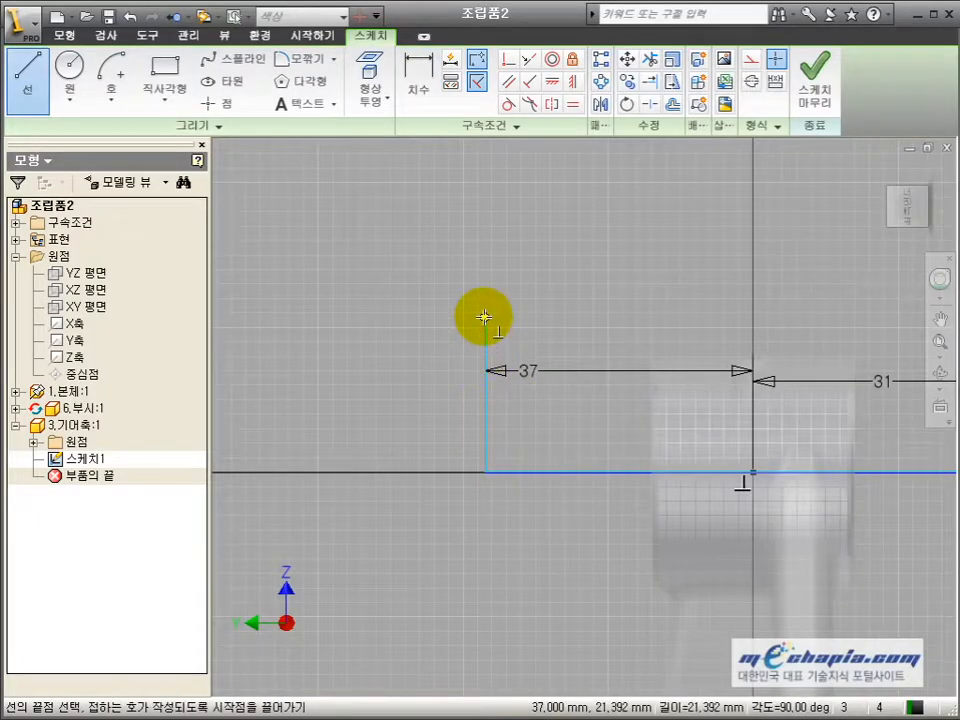
left_click(484, 332)
left_click(556, 334)
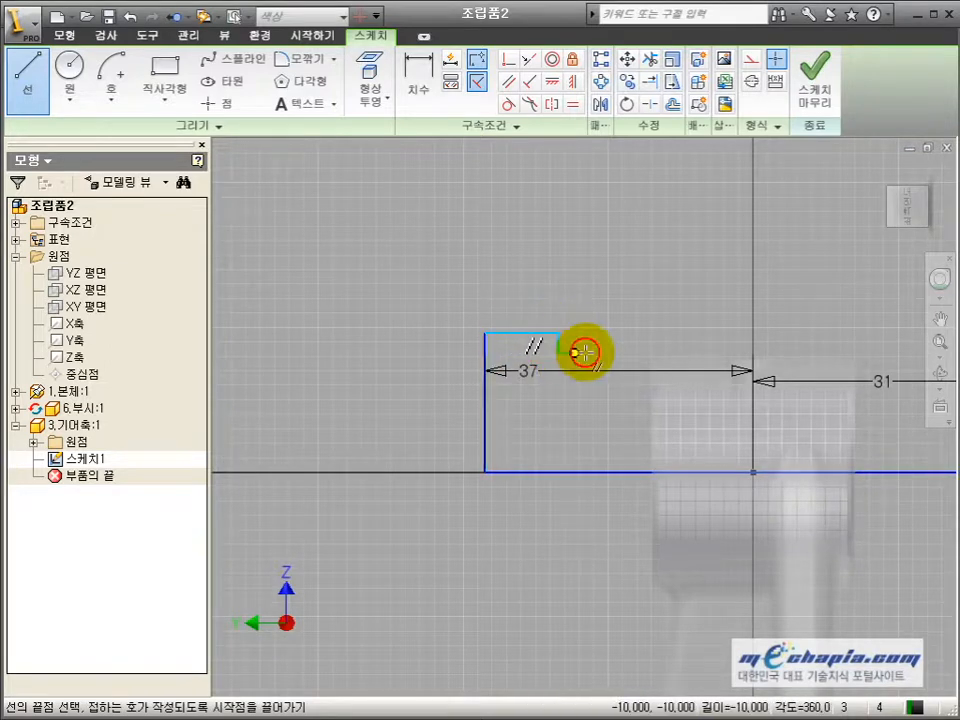
key("alt+Tab")
key("alt+Tab")
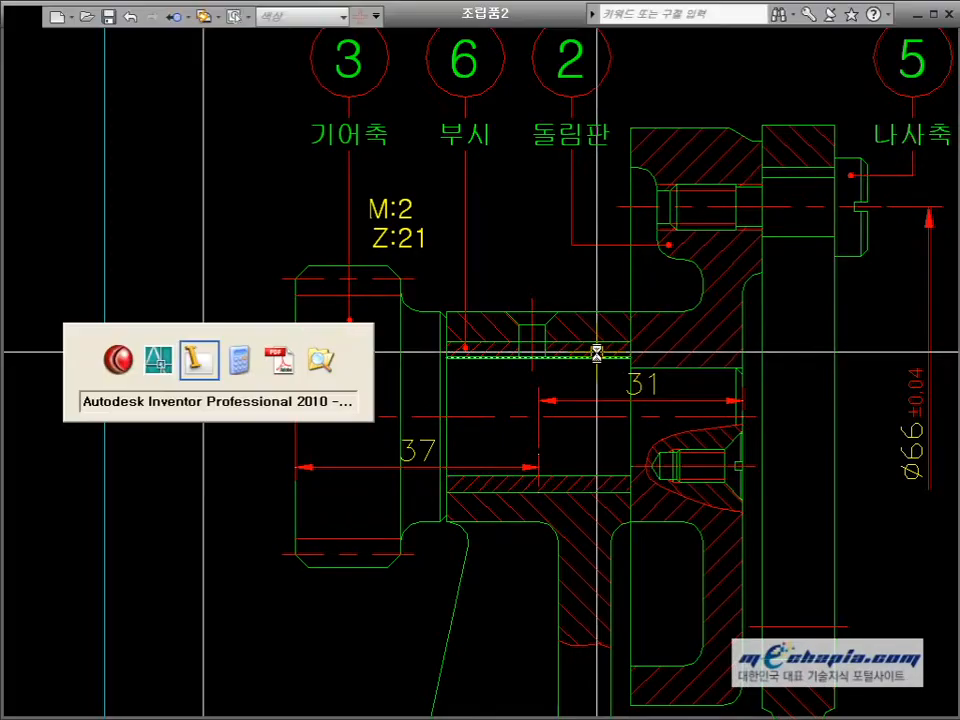
left_click(556, 352)
left_click(636, 352)
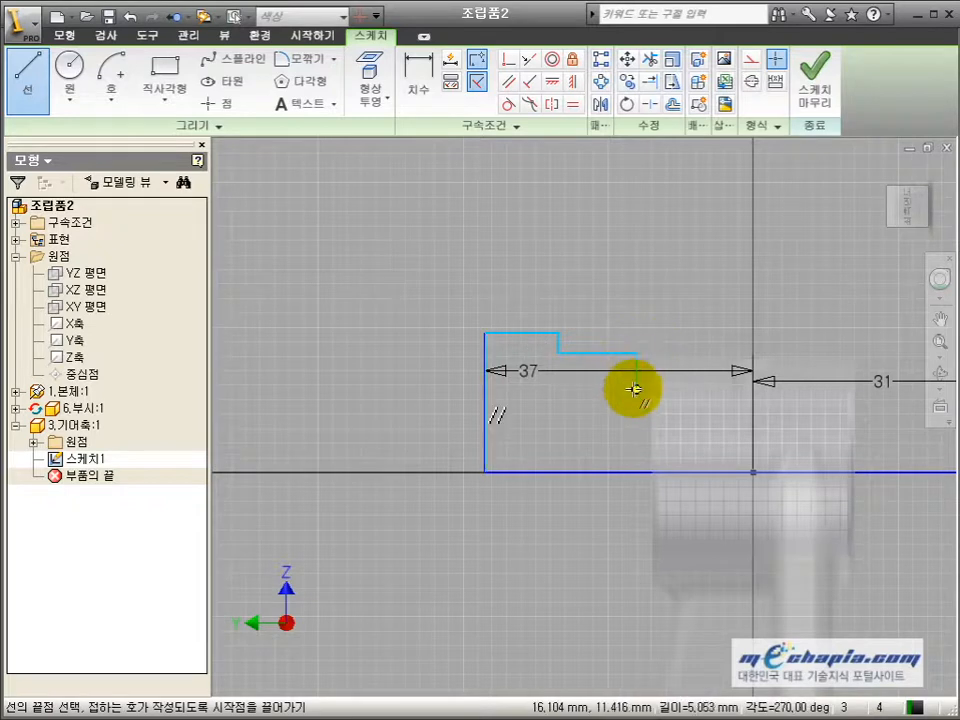
- Continue the outline through the bushing section and a right journal about 7.4 mm above the axis, close it, and make the axis a centerline
left_click(636, 390)
left_click(866, 390)
middle_click_drag(863, 422, 603, 425)
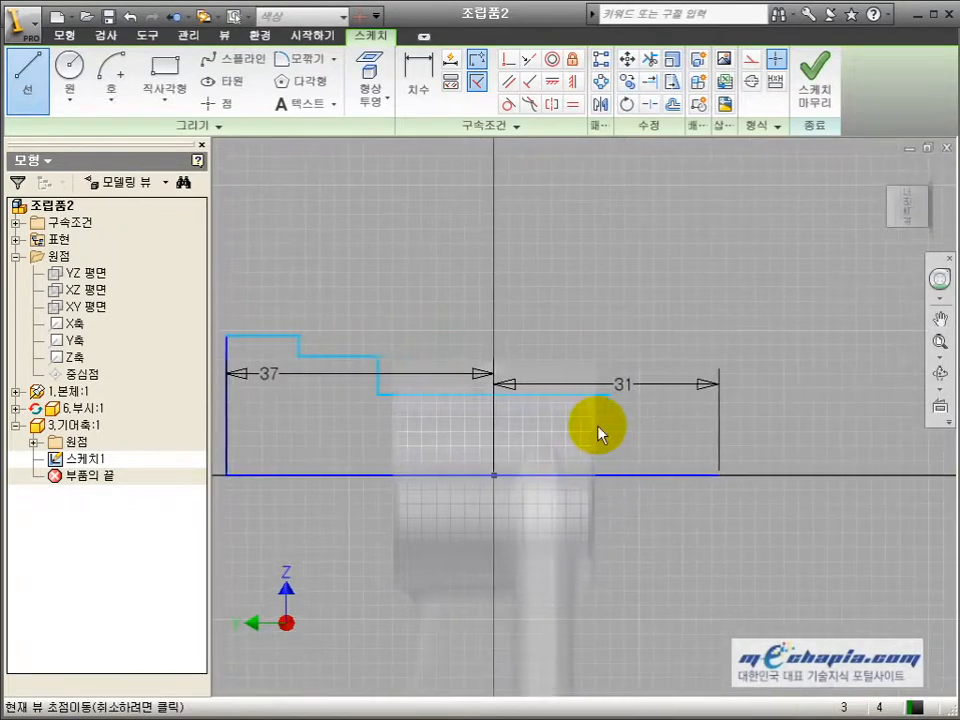
left_click(606, 421)
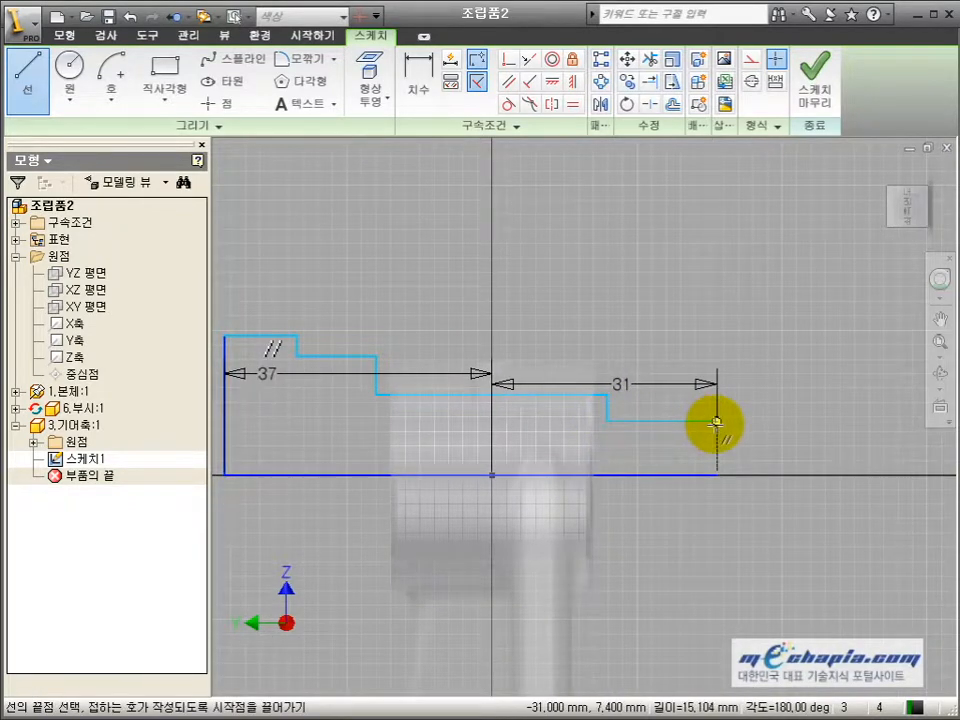
left_click(716, 421)
left_click(716, 474)
key("Escape")
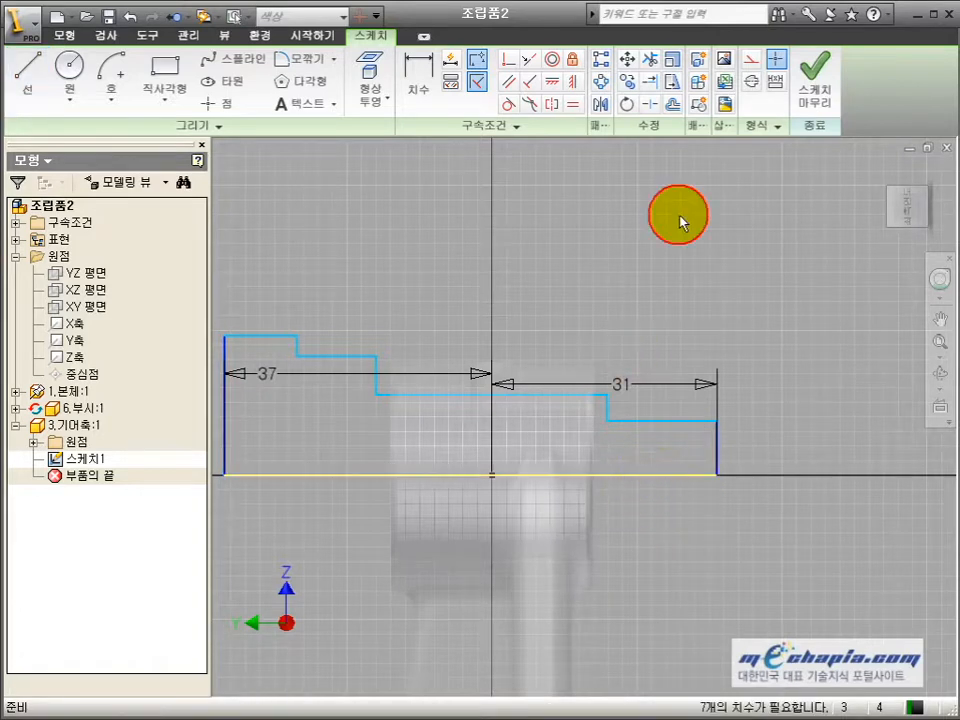
left_click(751, 81)
middle_click_drag(637, 309, 680, 316)
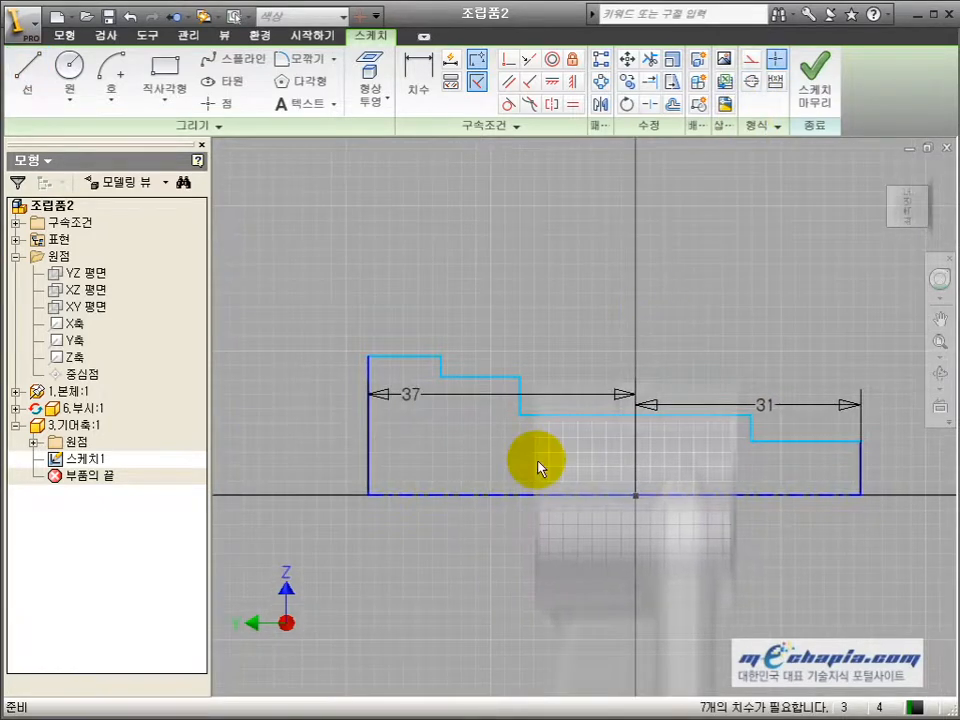
- Project the bushing's upper bore edge into the gear shaft sketch
left_click(70, 396)
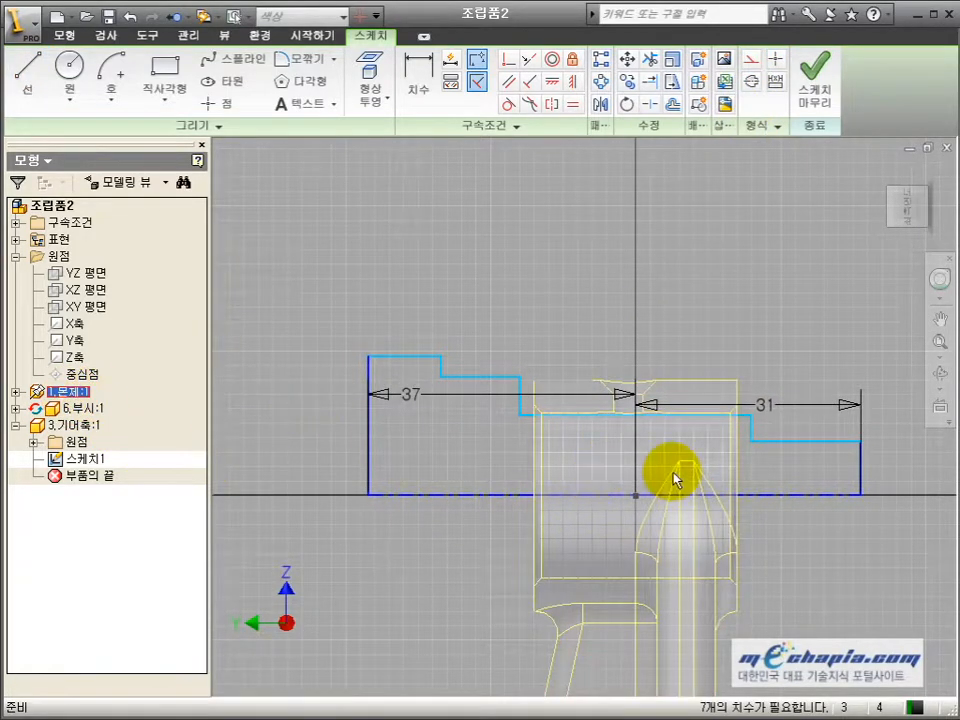
scroll(672, 478, "up", 3)
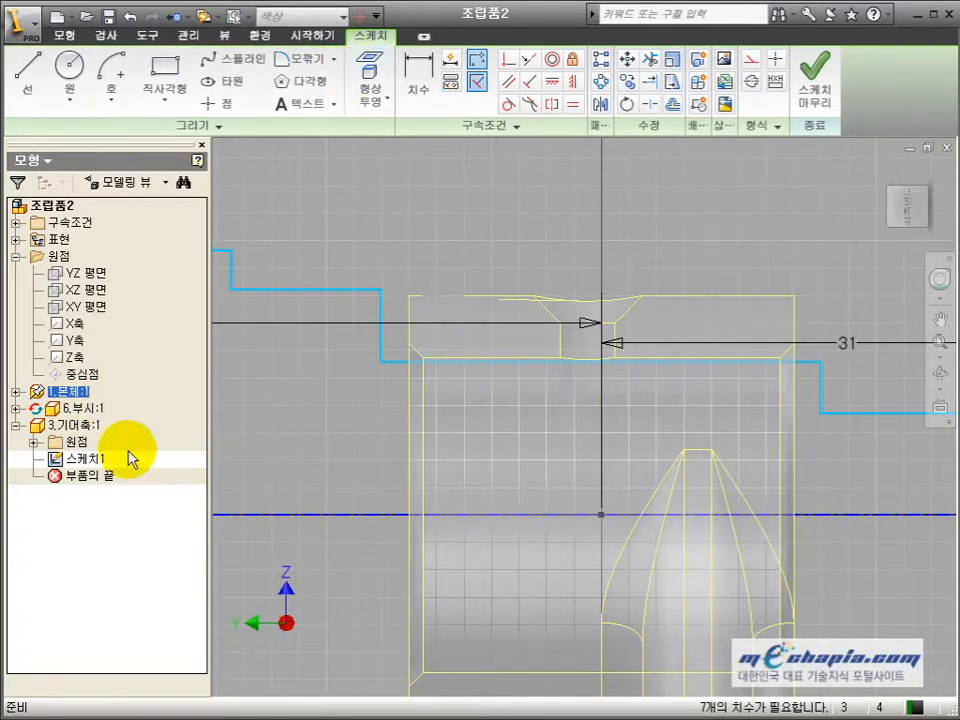
left_click(82, 408)
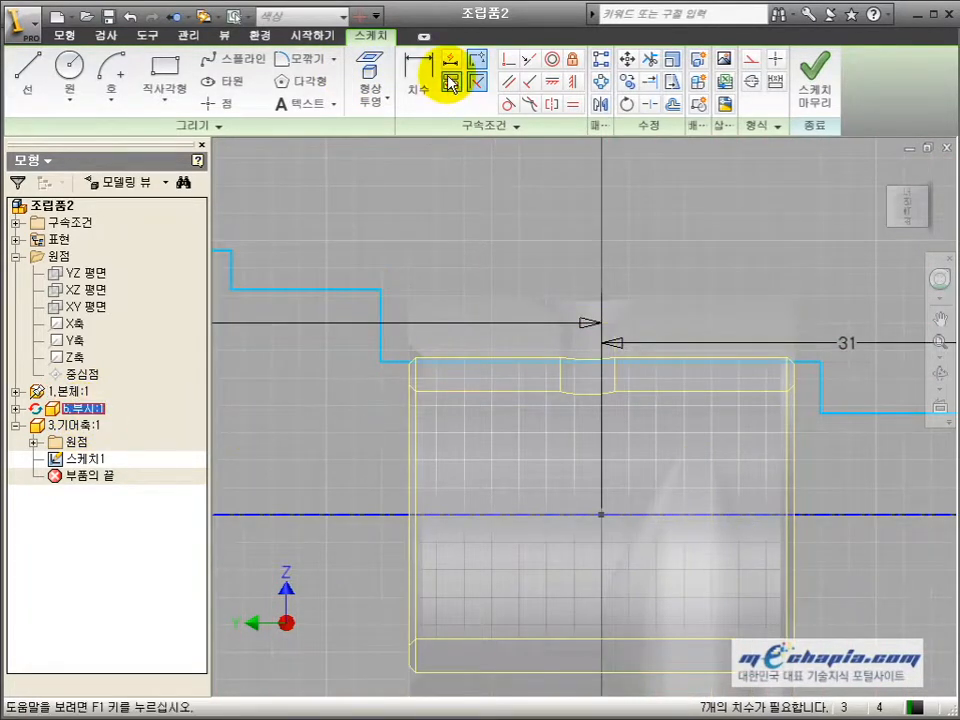
left_click(372, 78)
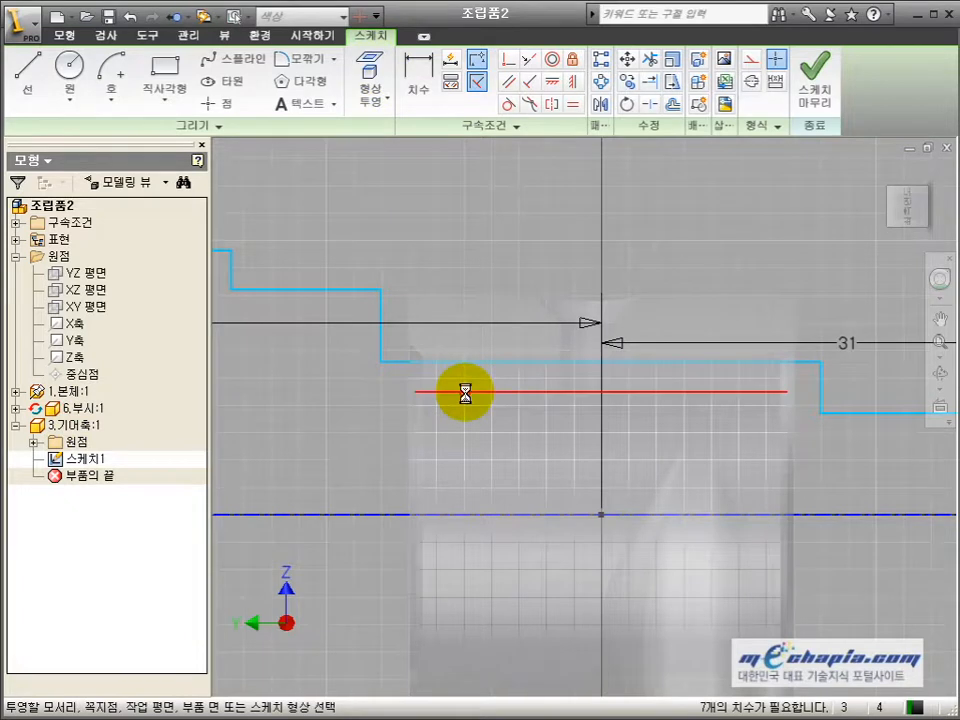
left_click(466, 394)
- Make the outline's middle horizontal line collinear with the projected bushing bore edge
left_click(529, 59)
left_click(527, 380)
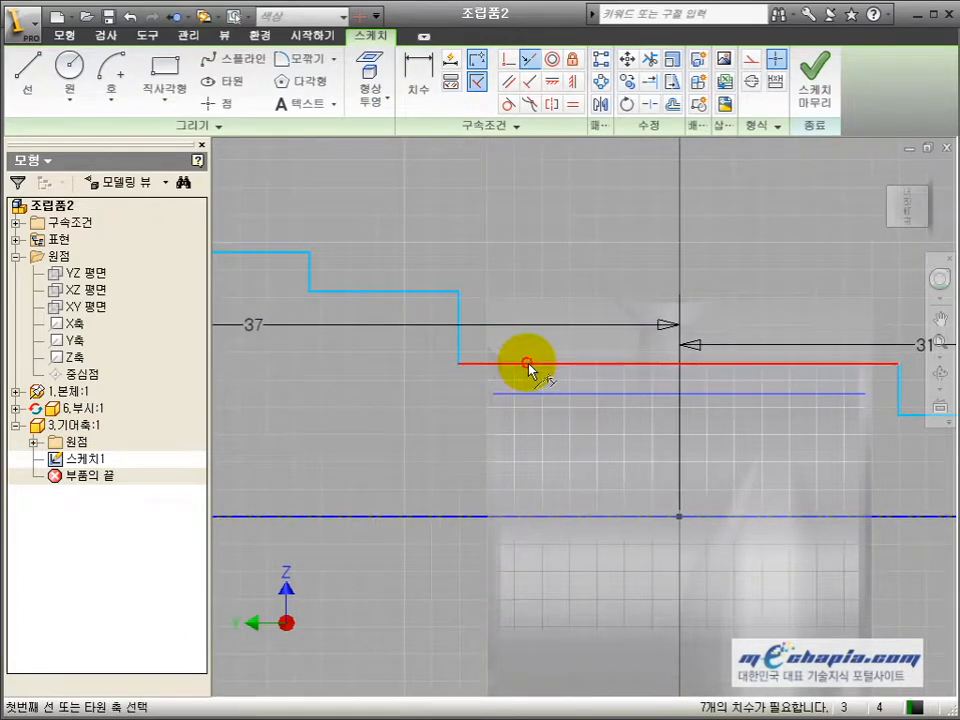
left_click(527, 363)
left_click(528, 394)
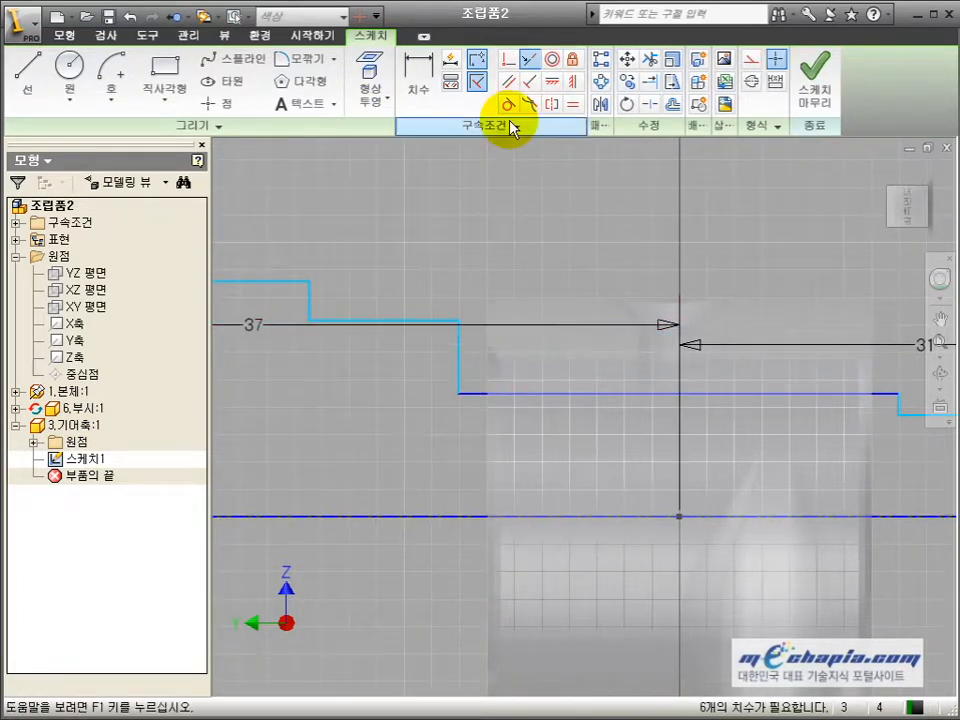
- Convert the projected bushing bore edge to construction geometry
left_click(531, 405)
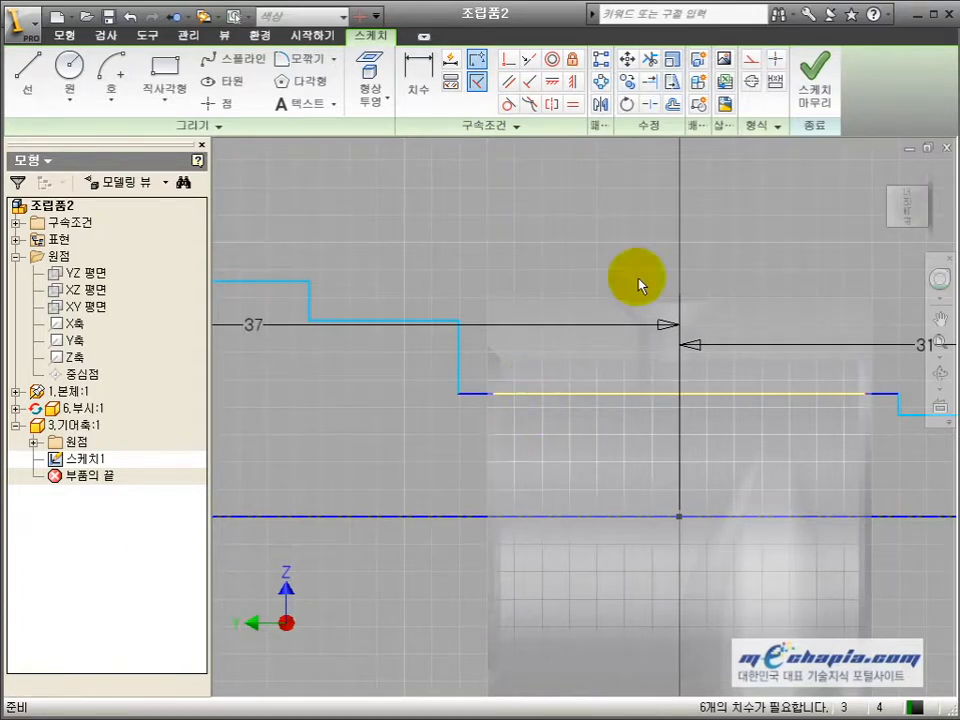
left_click(751, 78)
left_click(586, 243)
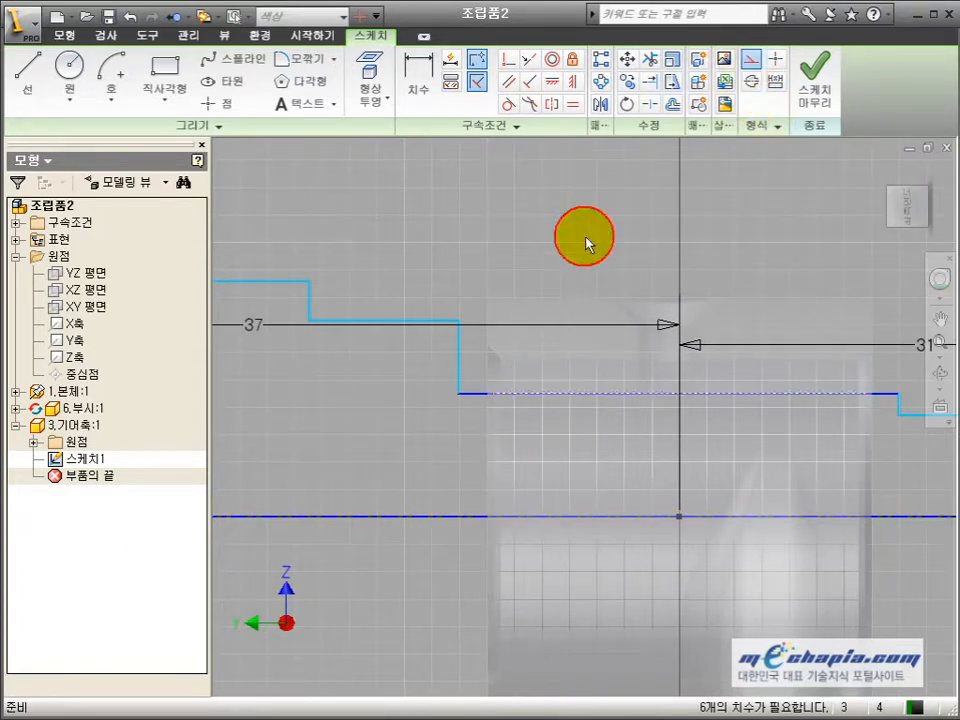
- Project the two end-face edges of the boss around the bushing and convert both to construction lines
left_click(386, 100)
left_click(486, 369)
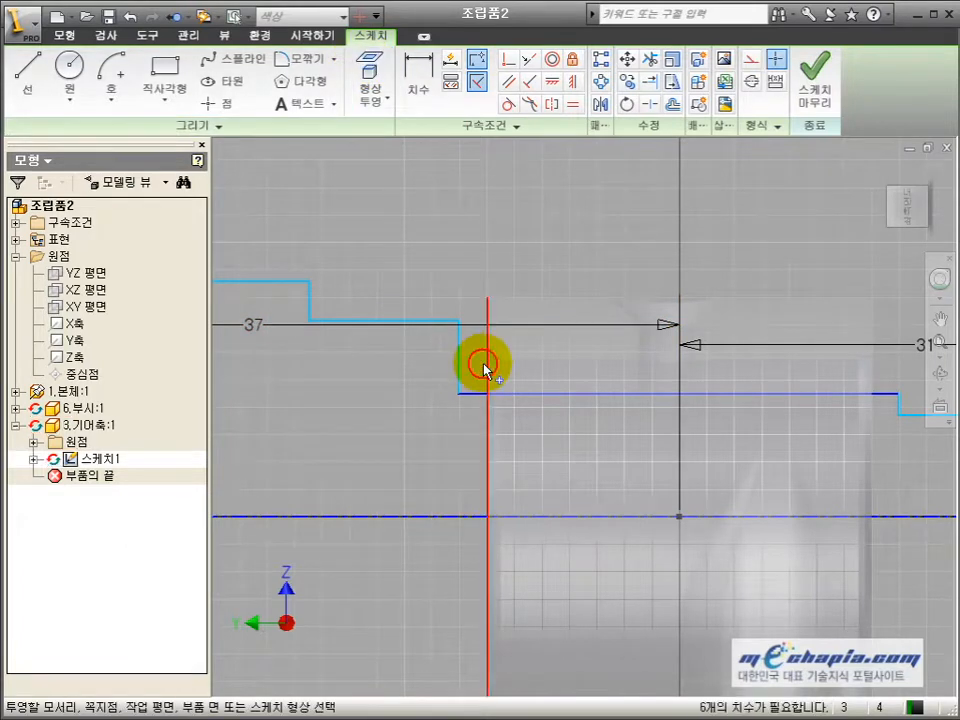
left_click(872, 467)
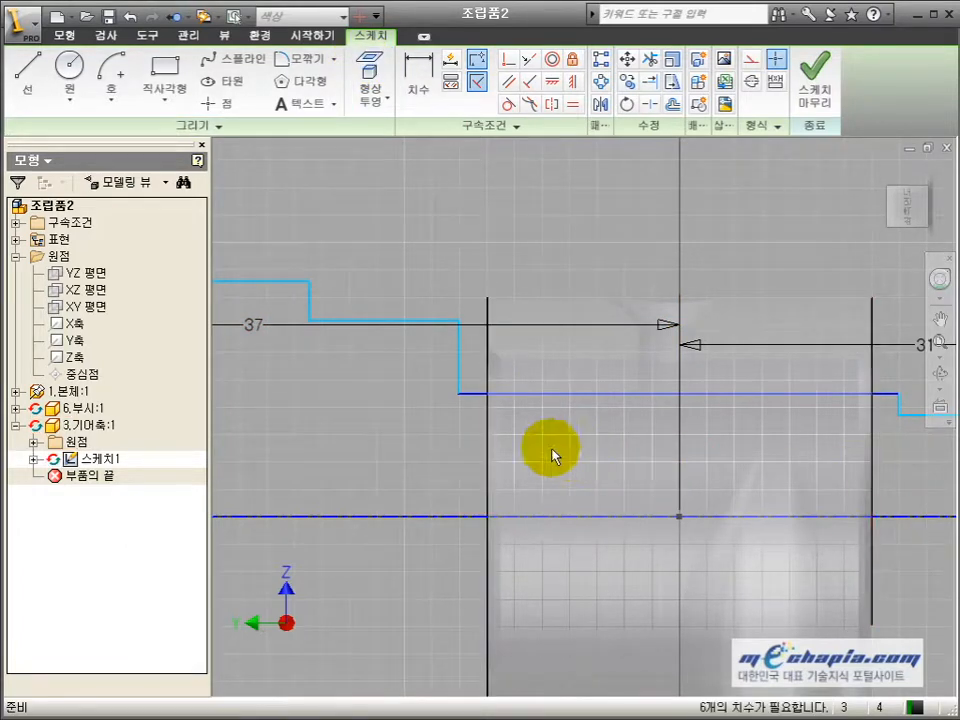
left_click(872, 444, "ctrl")
left_click(751, 59)
left_click(456, 210)
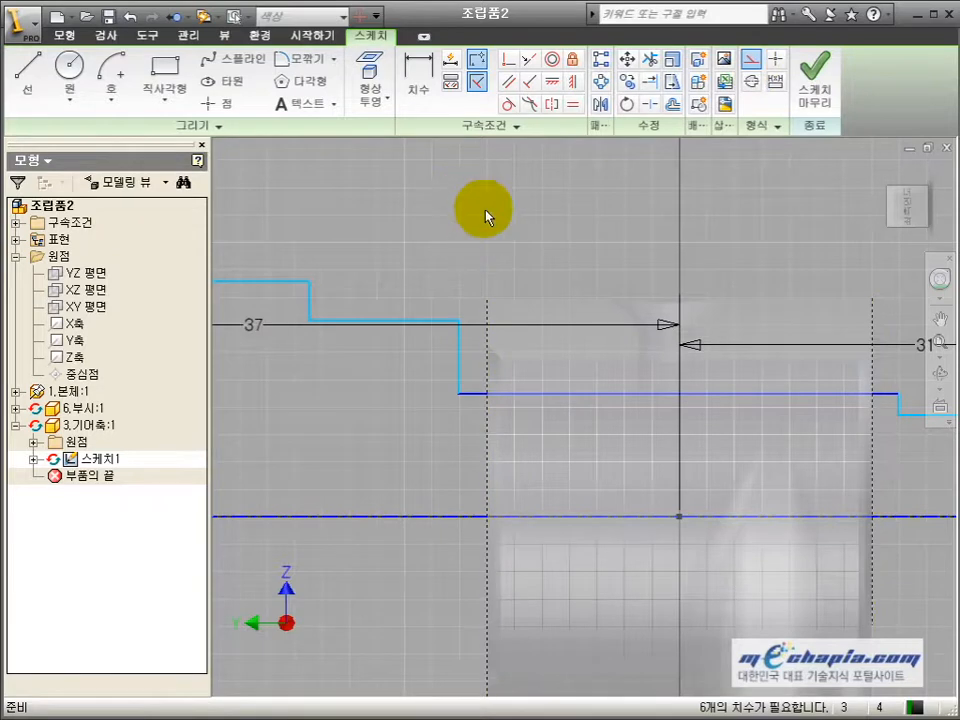
- Make the vertical step lines on both sides of the bushing section collinear with the projected boss end edges
left_click(490, 365)
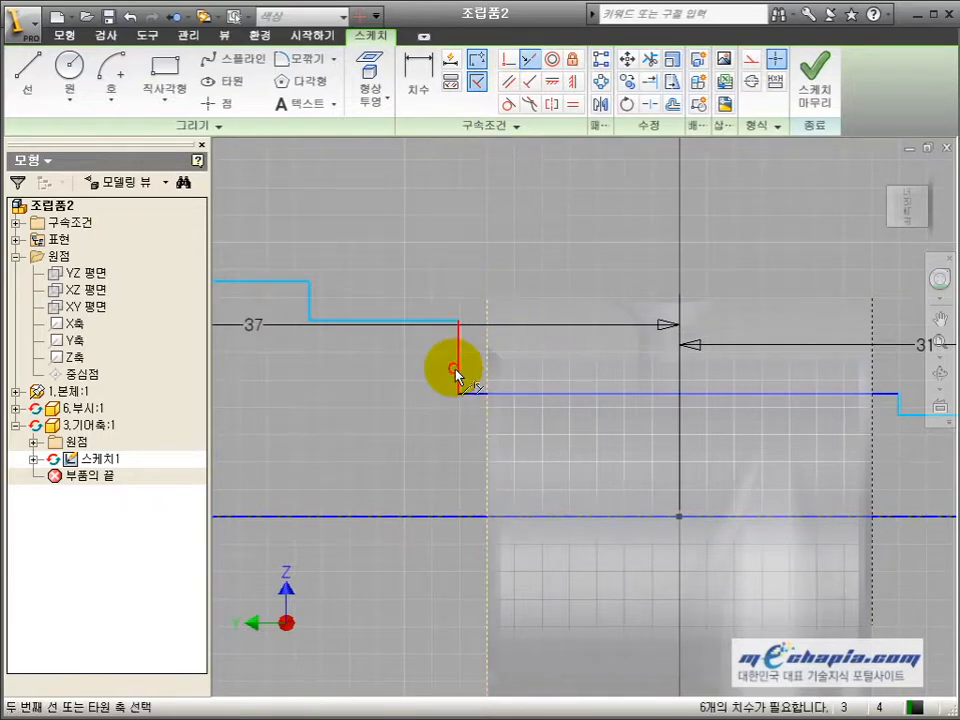
left_click(456, 370)
middle_click_drag(749, 409, 523, 412)
left_click(666, 414)
left_click(642, 439)
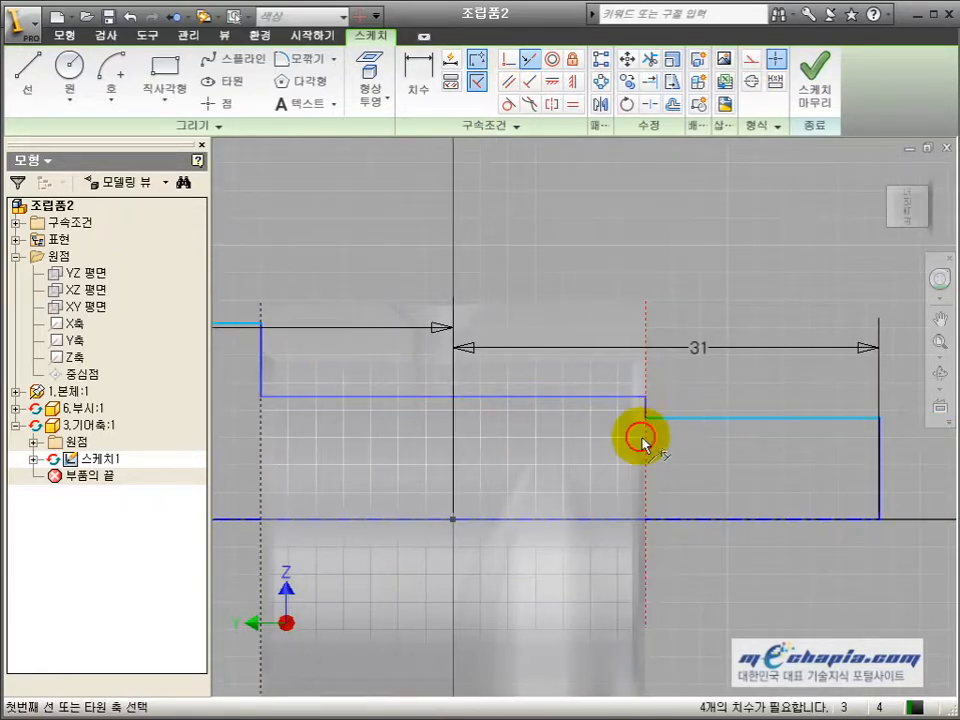
- Check the collar in the 2D drawing and dimension the collar's horizontal line as 7 mm
scroll(639, 439, "down", 3)
middle_click_drag(574, 454, 645, 462)
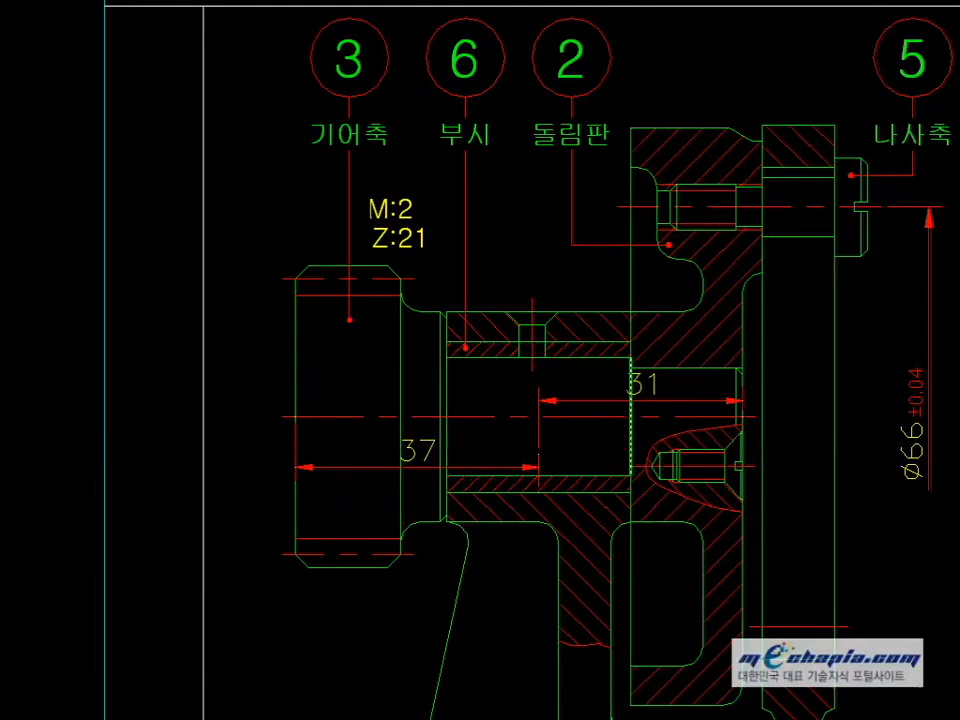
scroll(437, 275, "up", 5)
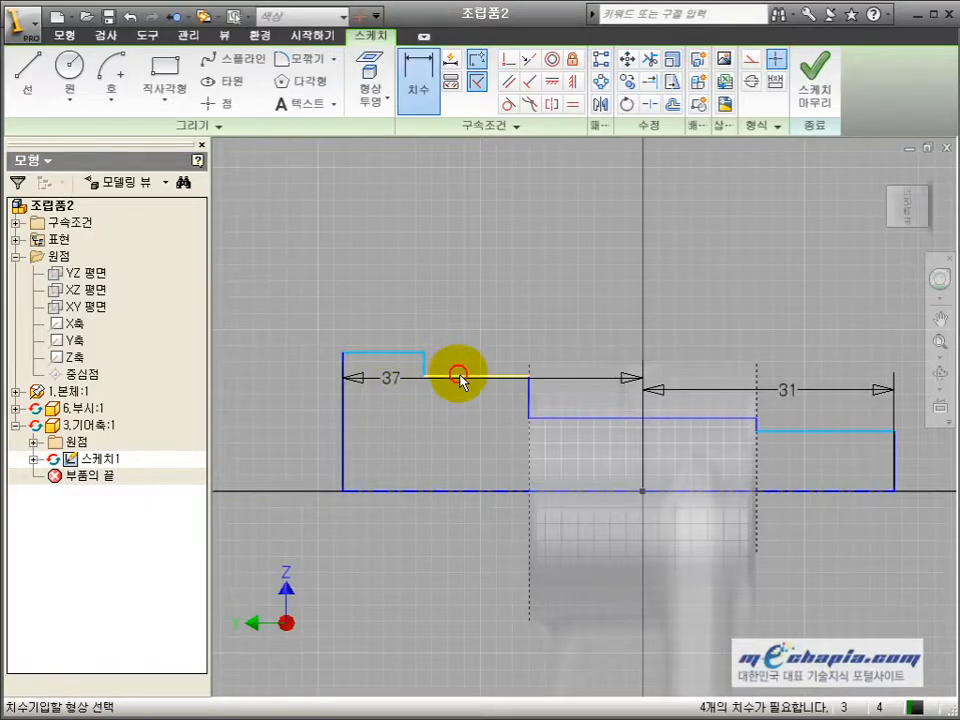
left_click(459, 381)
left_click(476, 414)
type("3")
key("Return")
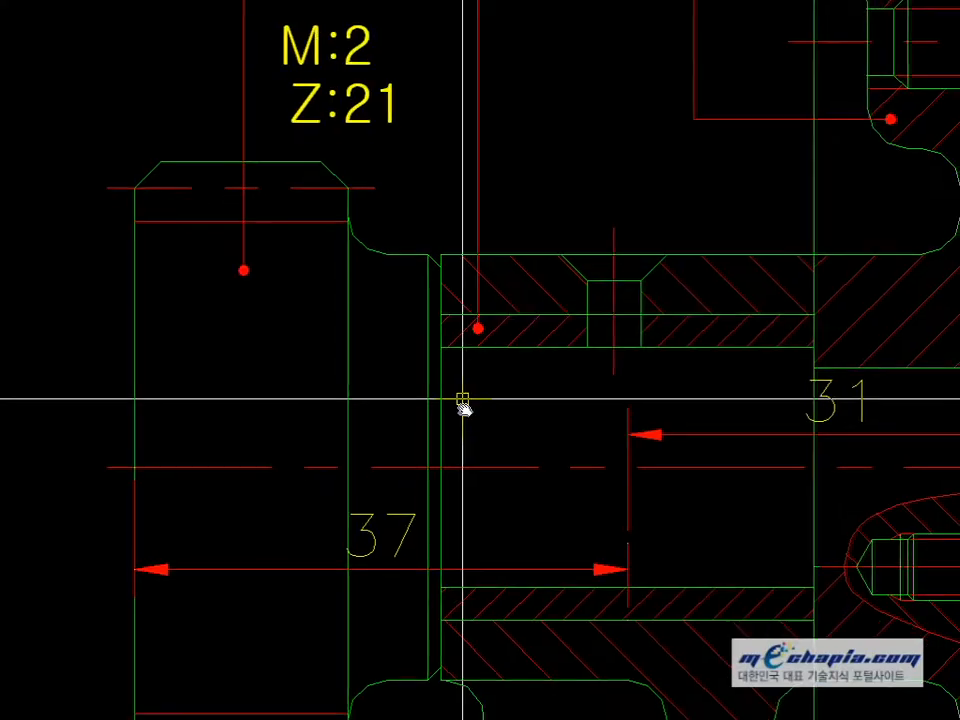
- Measure the diameter of the collar beside the gear in the 2D assembly drawing
middle_click_drag(462, 399, 456, 328)
key("space")
key("space")
left_click(428, 266)
key("Escape")
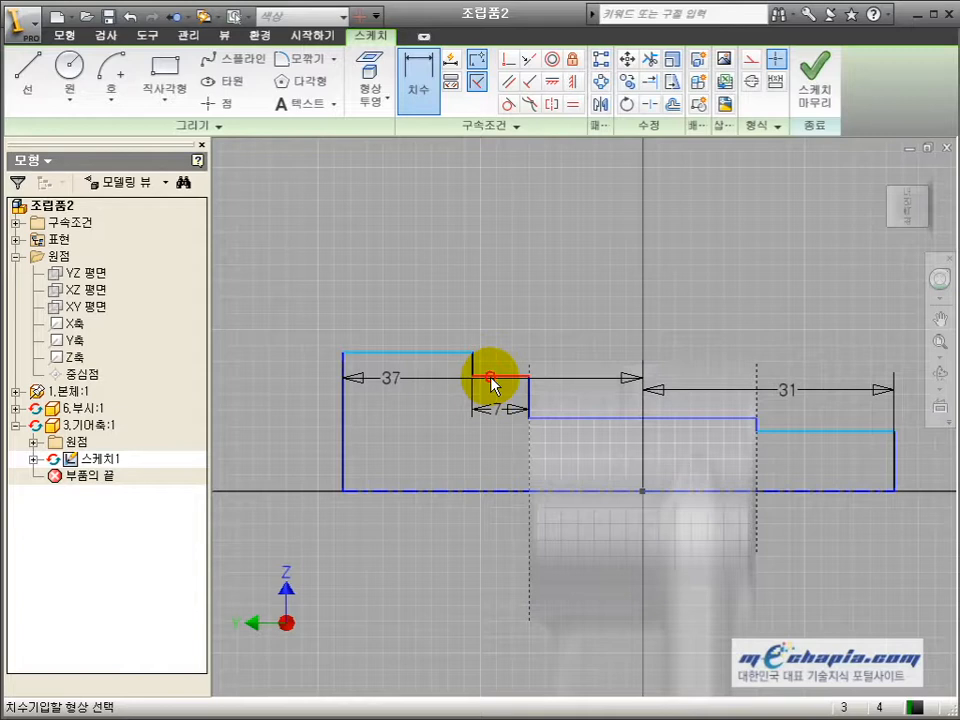
- Dimension the collar's diameter about the centerline as 32 mm
left_click(491, 383)
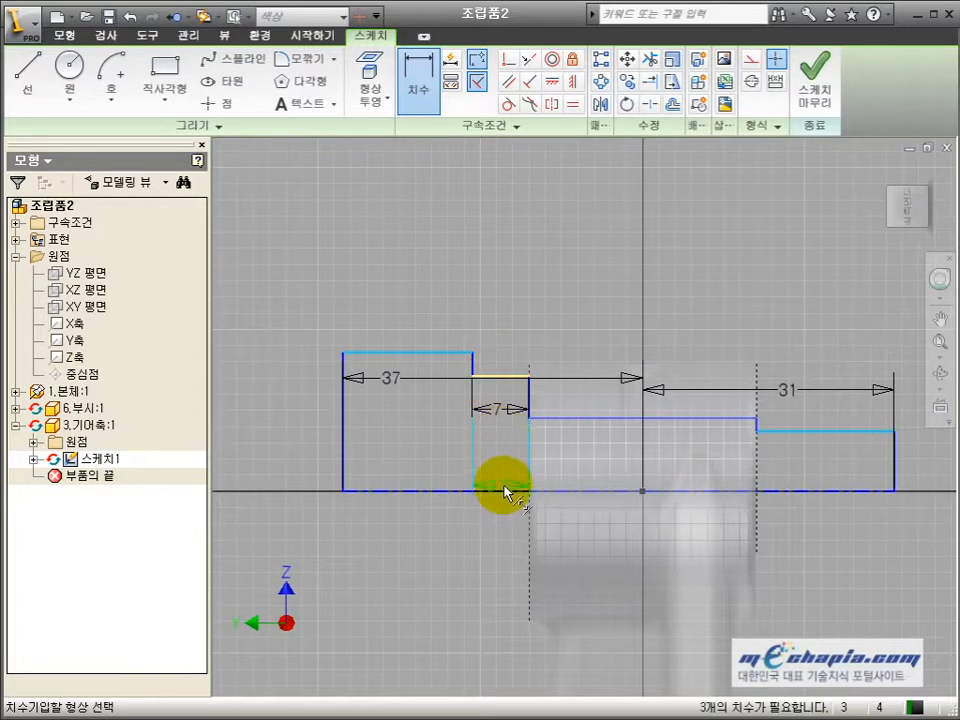
left_click(495, 490)
left_click(490, 482)
type("32")
left_click(556, 544)
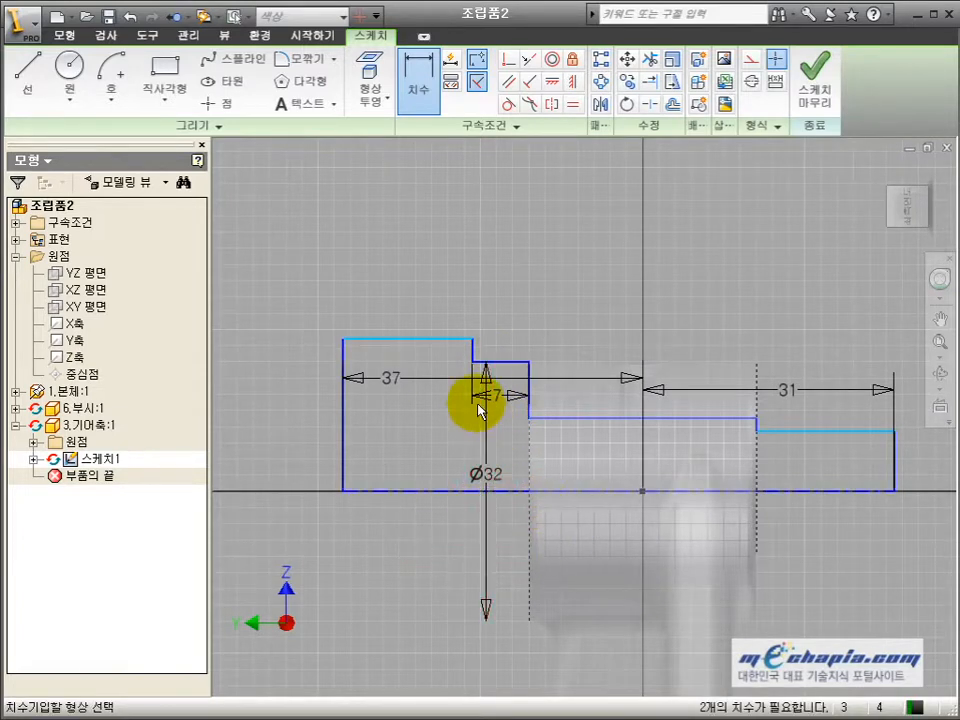
- Measure the diameter of the shaft's right end journal in the 2D assembly drawing
middle_click_drag(700, 520, 514, 482)
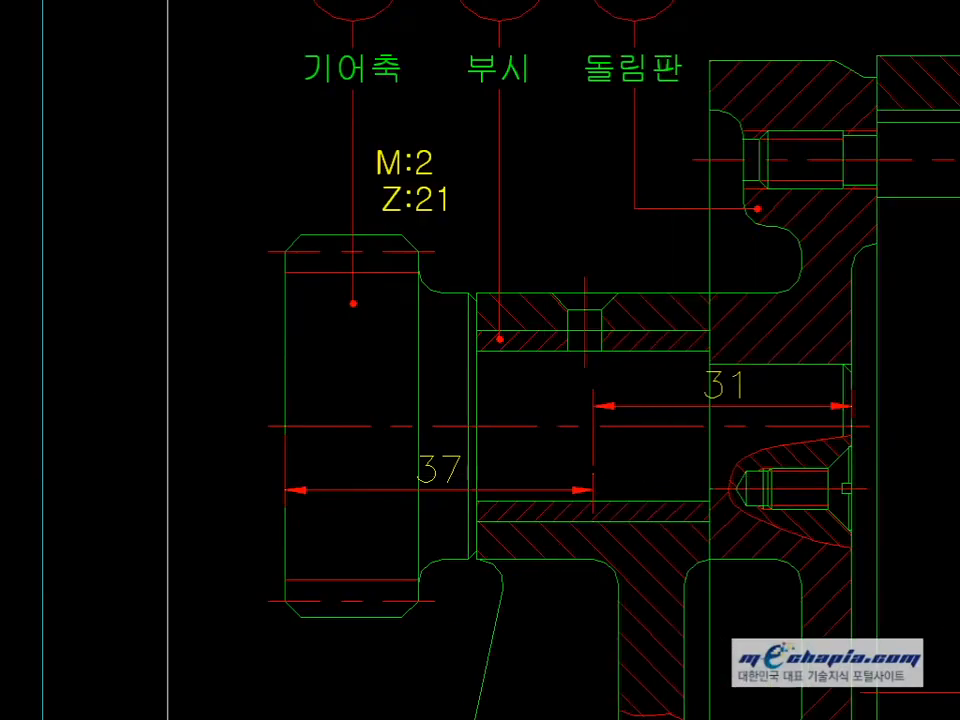
scroll(639, 431, "up", 3)
left_click(284, 530)
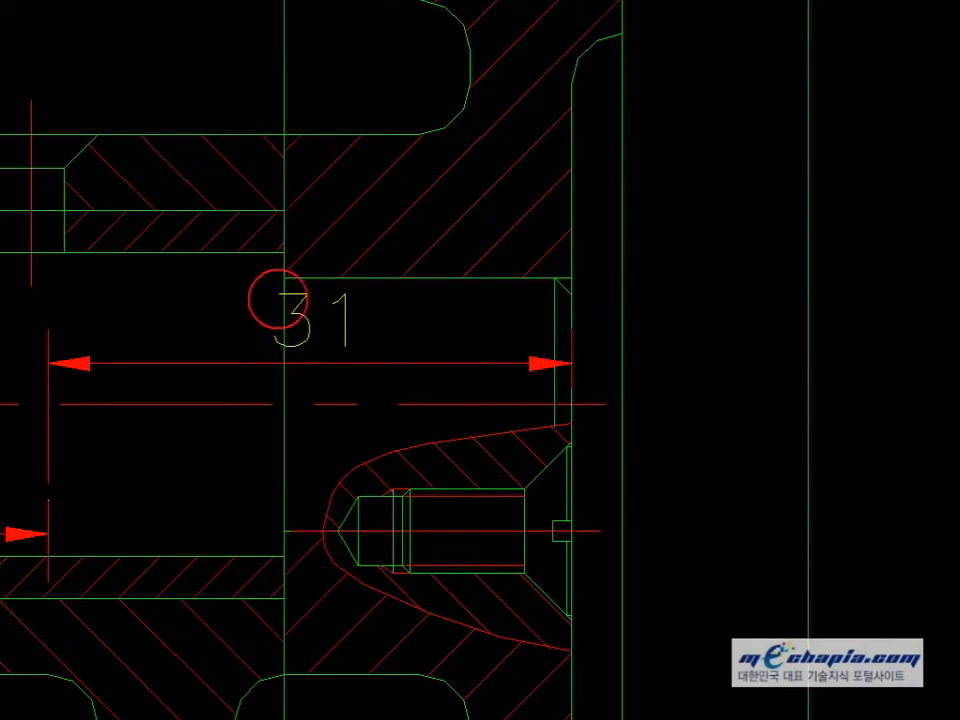
left_click(280, 278)
key("alt+Tab")
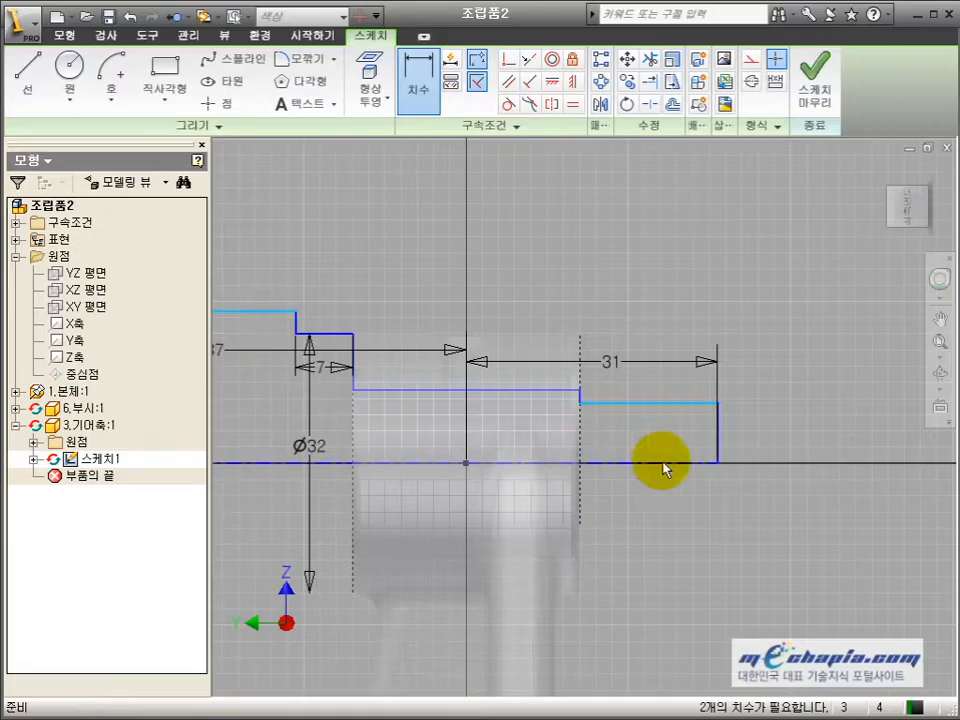
- Dimension the right end journal's diameter about the centerline as 15 mm
left_click(688, 411)
left_click(681, 460)
left_click(785, 488)
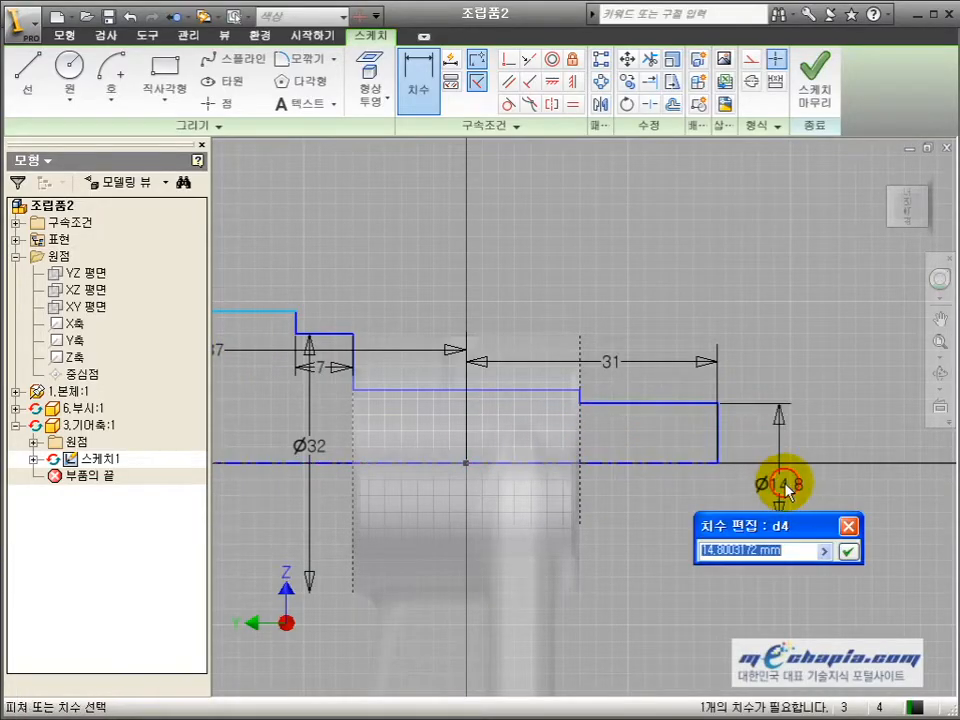
type("15")
key("Return")
- Examine the gear section's outline and diameter lines in the 2D assembly drawing
middle_click_drag(391, 384, 625, 422)
key("alt+Tab")
middle_click_drag(184, 391, 754, 433)
scroll(753, 432, "down", 2)
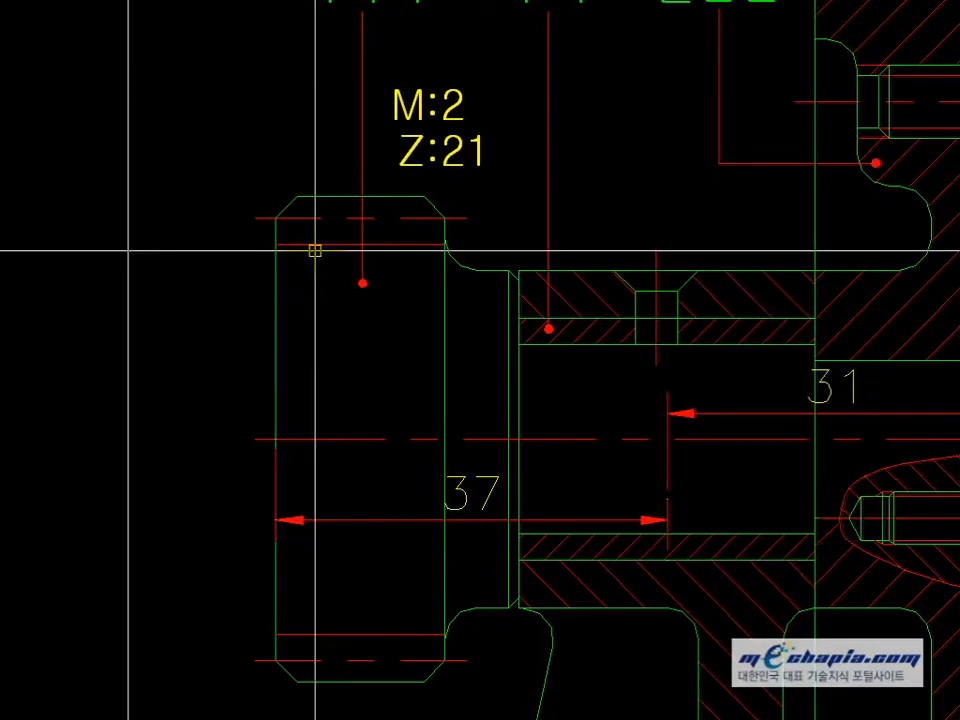
key("Return")
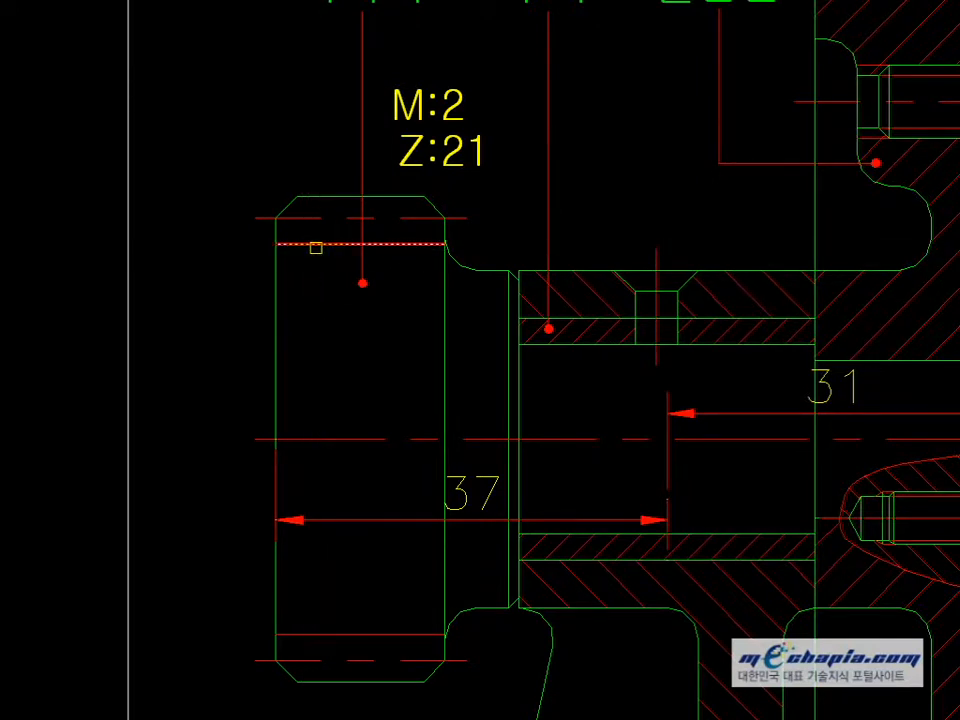
left_click(317, 267)
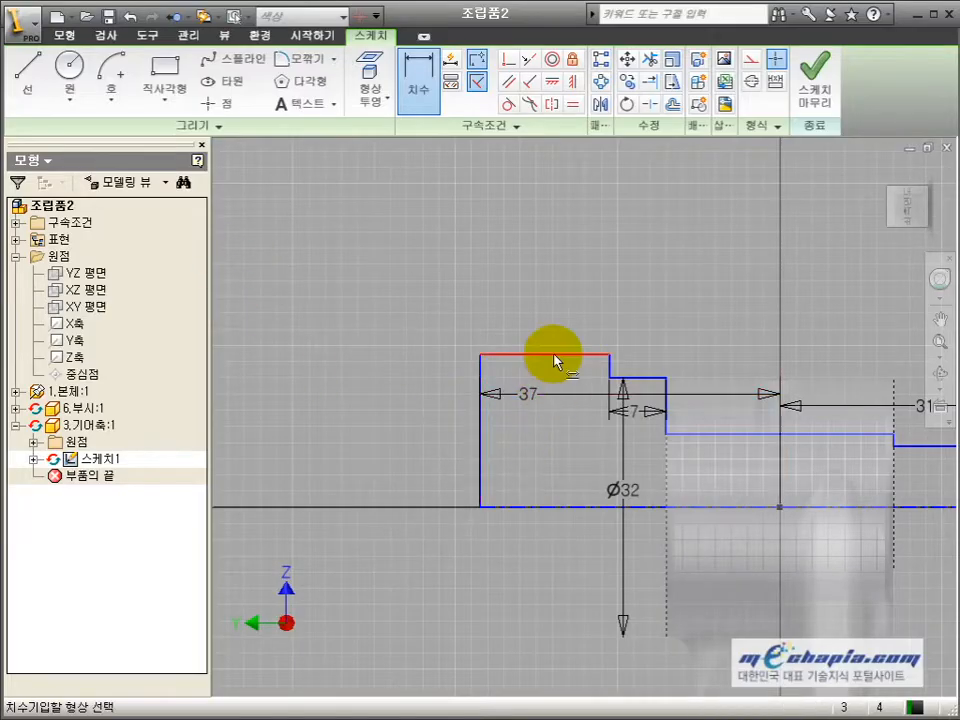
- Dimension the gear section's root diameter about the centerline as 36 mm
left_click(560, 500)
left_click(422, 490)
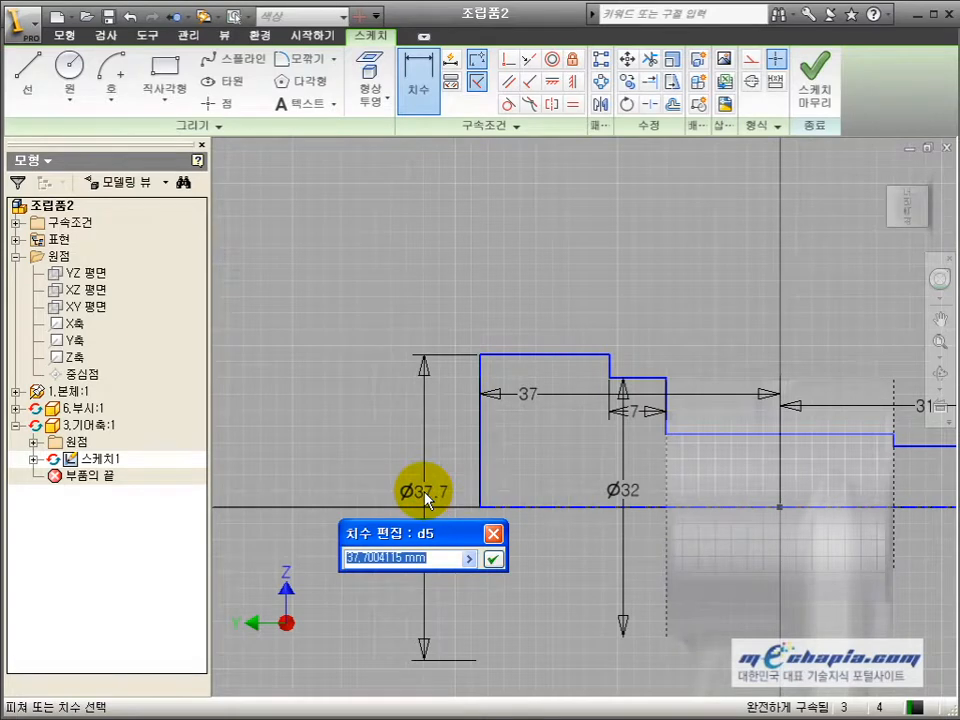
key("Return")
scroll(425, 497, "down", 6)
scroll(578, 497, "up", 4)
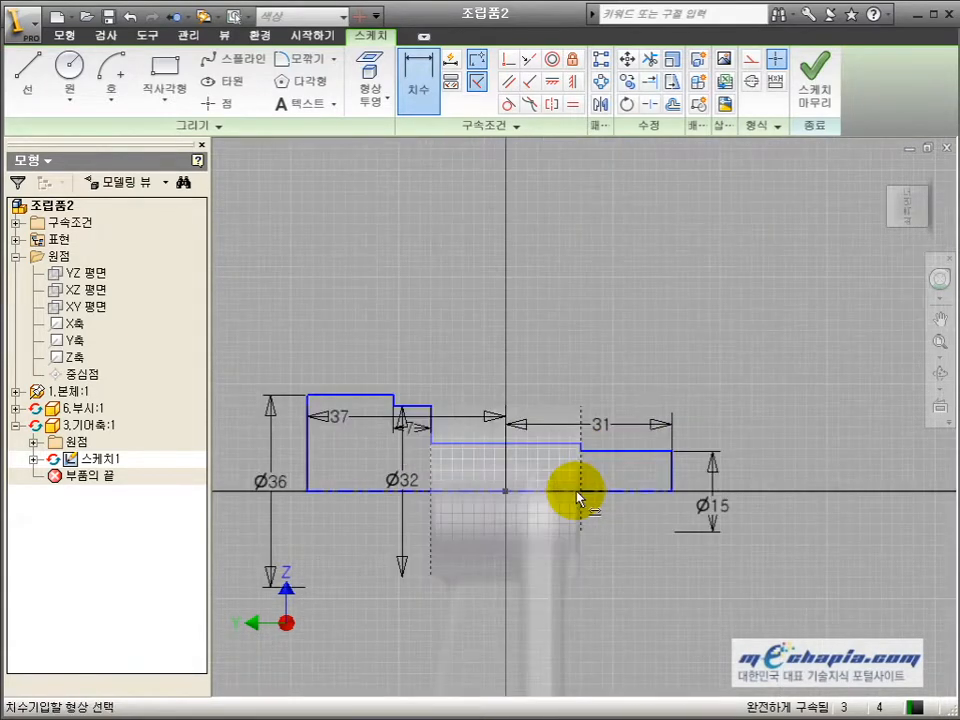
- Revolve the stepped shaft profile a full turn about its centerline into a solid
key("r")
key("Return")
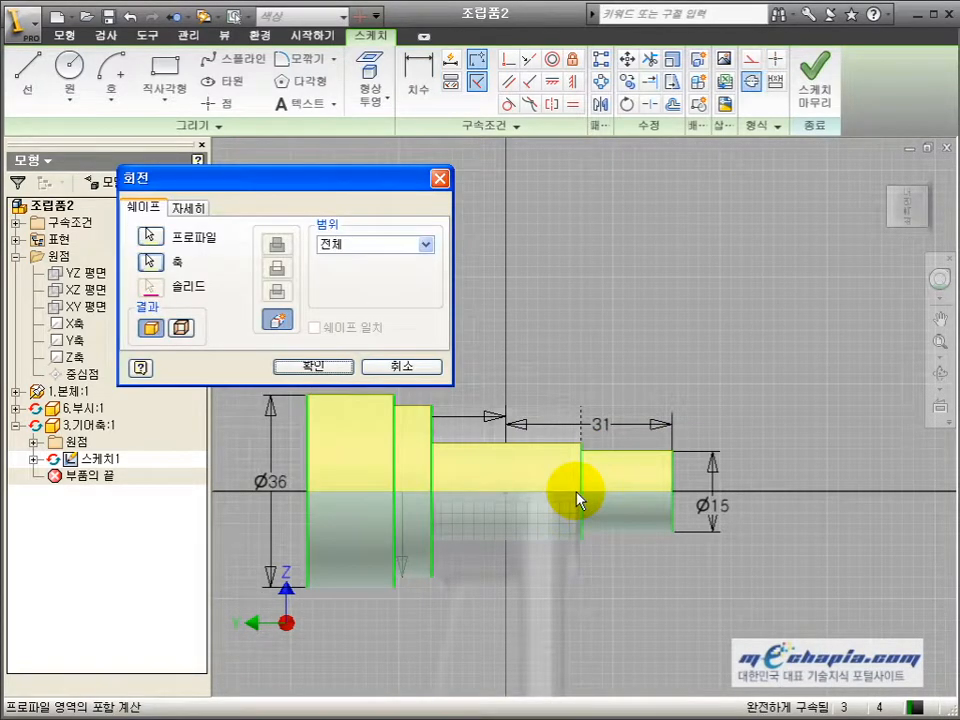
key("Return")
- Start a sketch on the gear section's ring-shaped shoulder face and begin a circle centred on the shaft axis
left_click(938, 372)
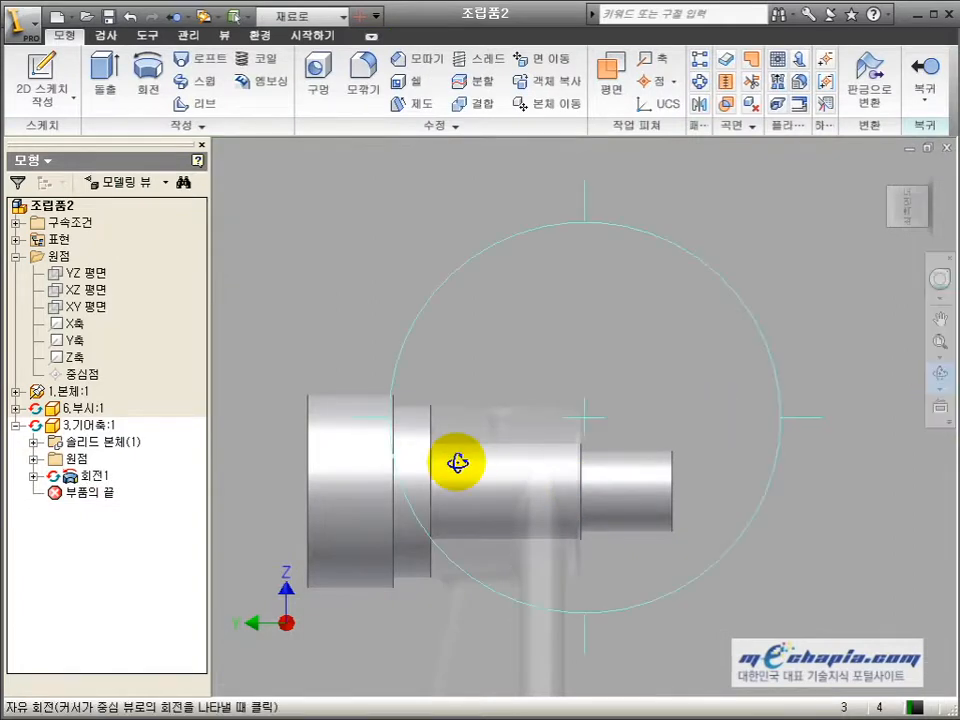
left_click_drag(456, 461, 643, 497)
key("alt+Tab")
key("alt+Tab")
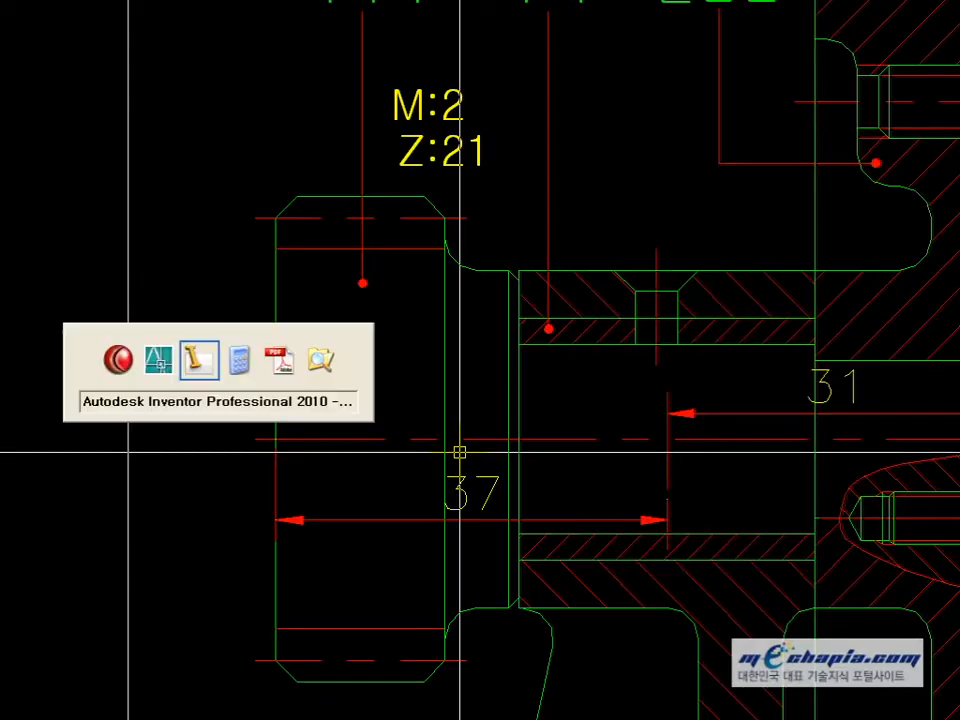
left_click_drag(547, 465, 588, 442)
scroll(588, 442, "up", 5)
key("Escape")
left_click(607, 437)
key("s")
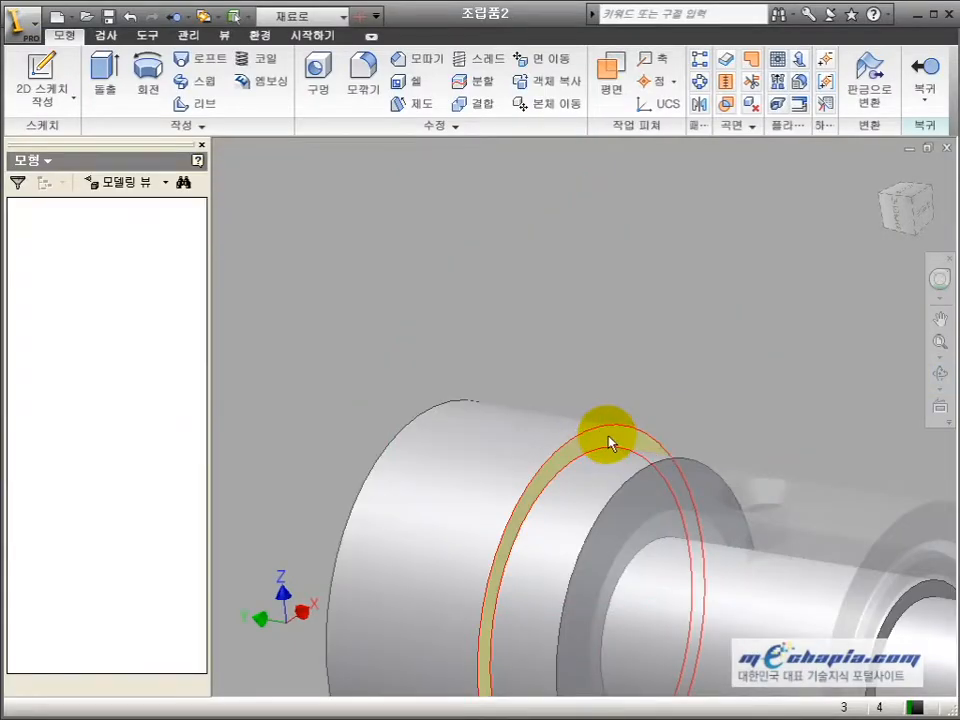
key("c")
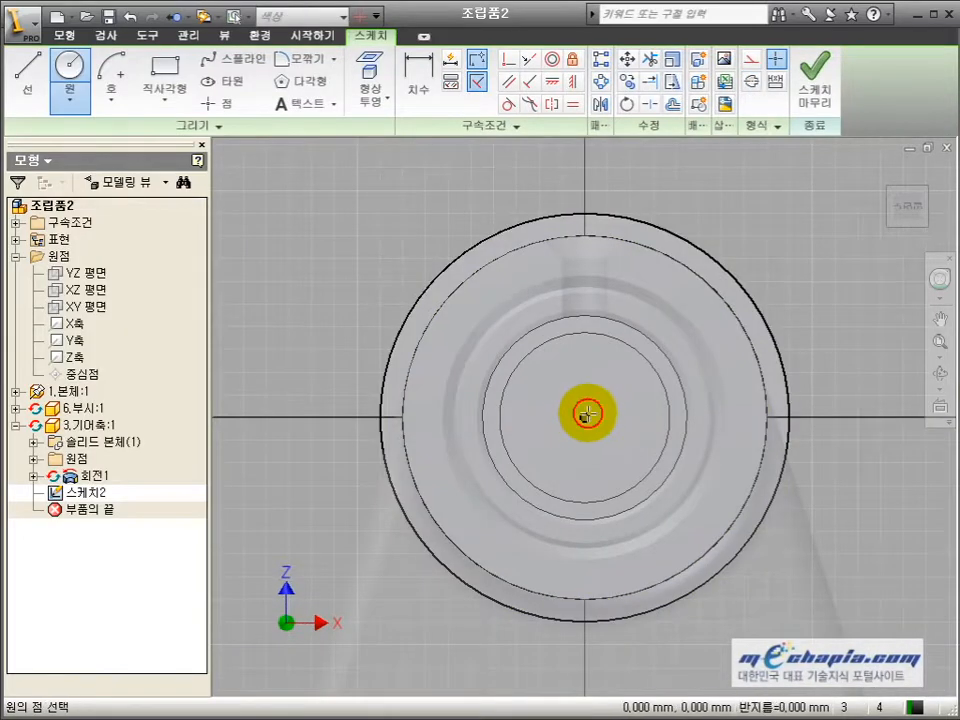
left_click(587, 413)
- Switch to the 2D assembly drawing and measure the gear's pitch circle diameter and outside diameter
key("alt+Tab")
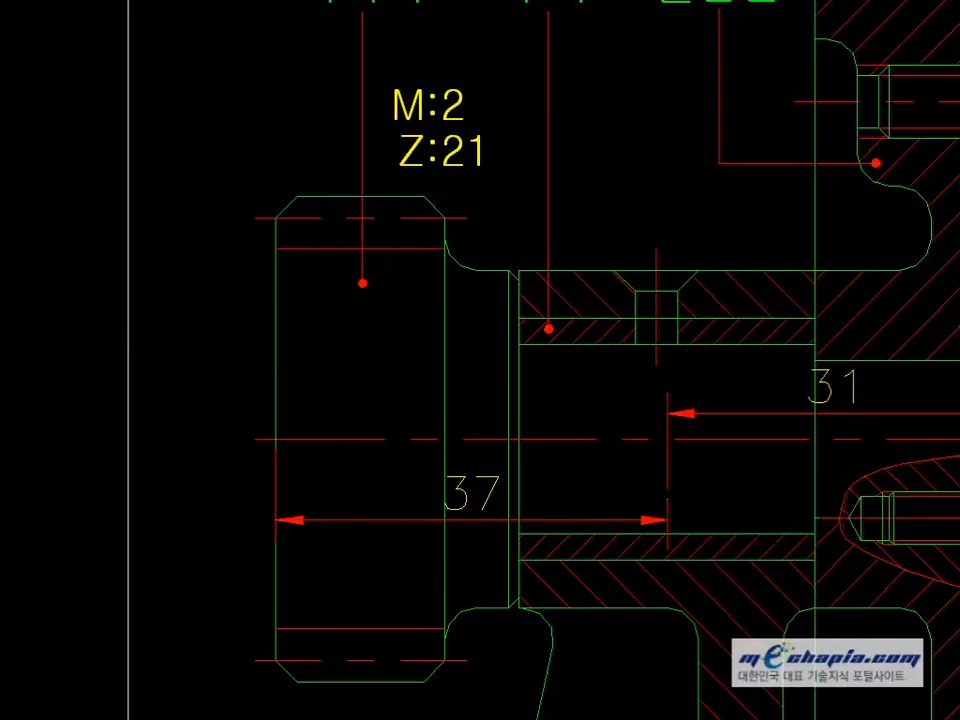
left_click(276, 217)
left_click(276, 660)
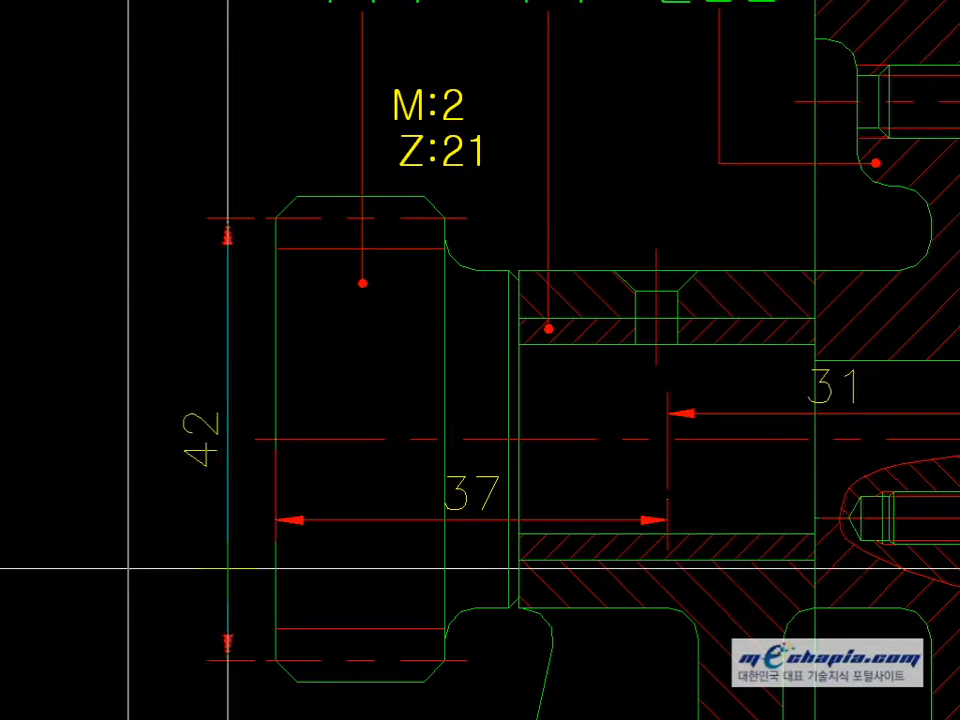
key("Escape")
key("space")
left_click(297, 196)
left_click(297, 682)
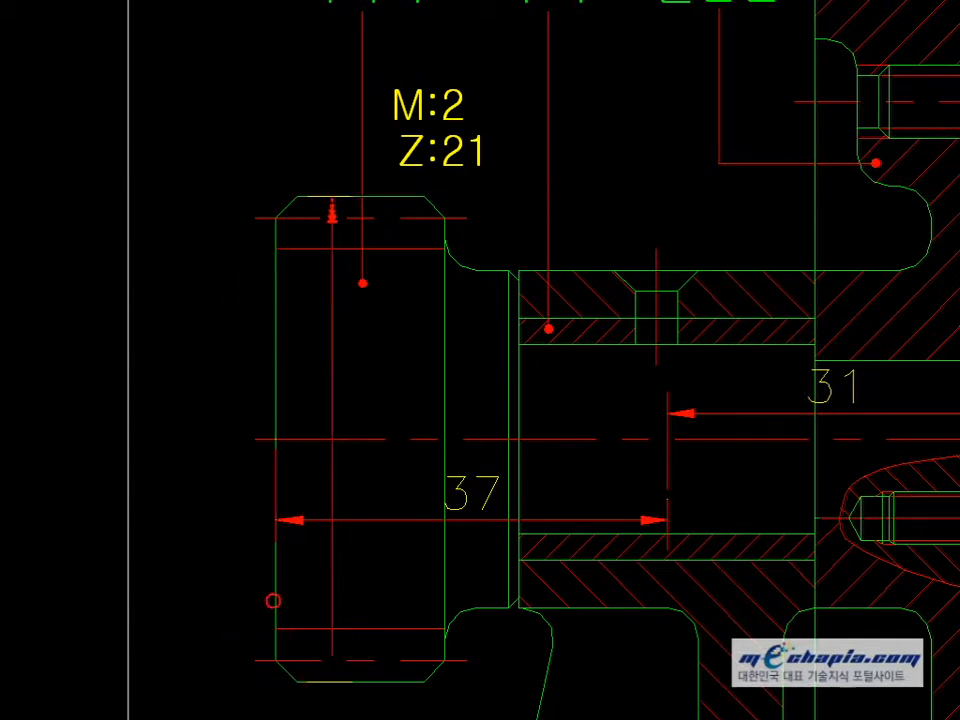
left_click(197, 524)
- Back in the Inventor sketch, dimension the circle around the gear section as 42 mm in diameter
key("alt+Tab")
left_click(580, 288)
left_click(673, 265)
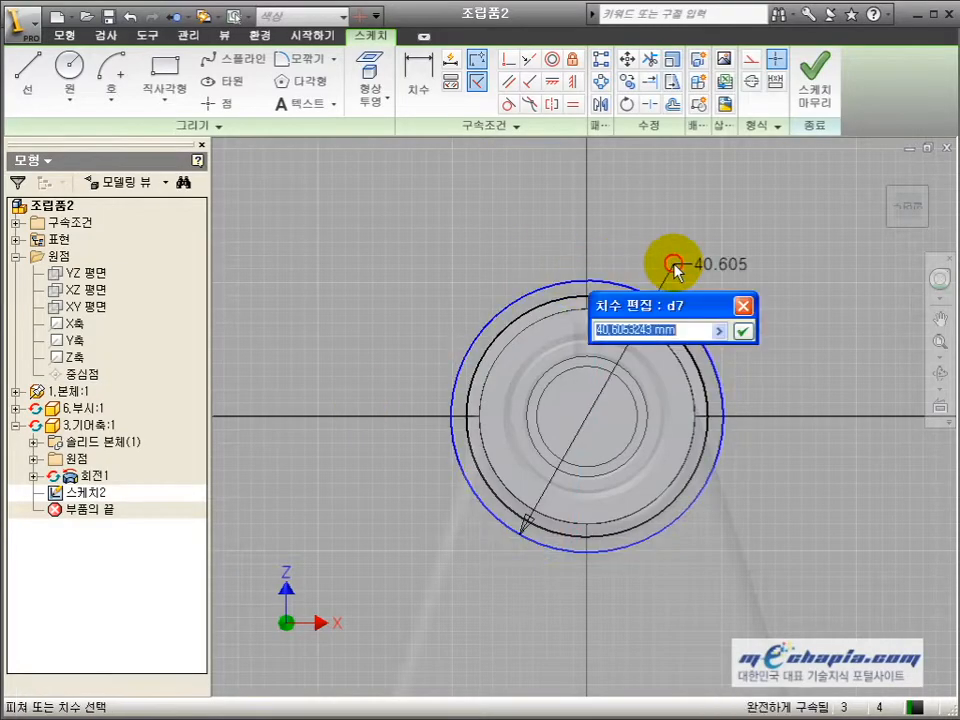
type("42")
key("Return")
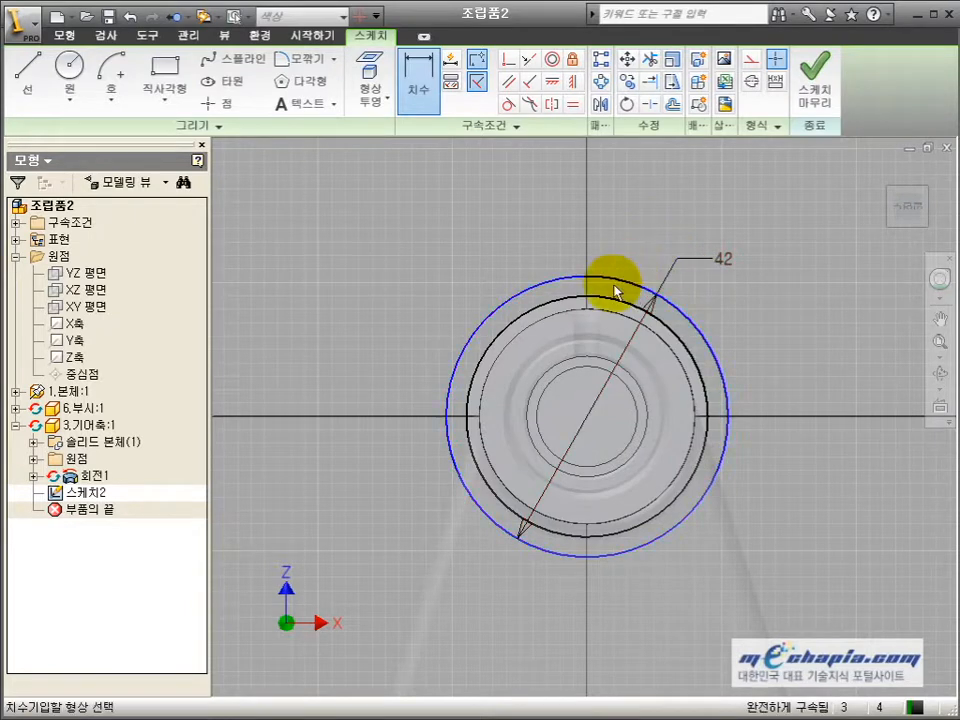
left_click(600, 278)
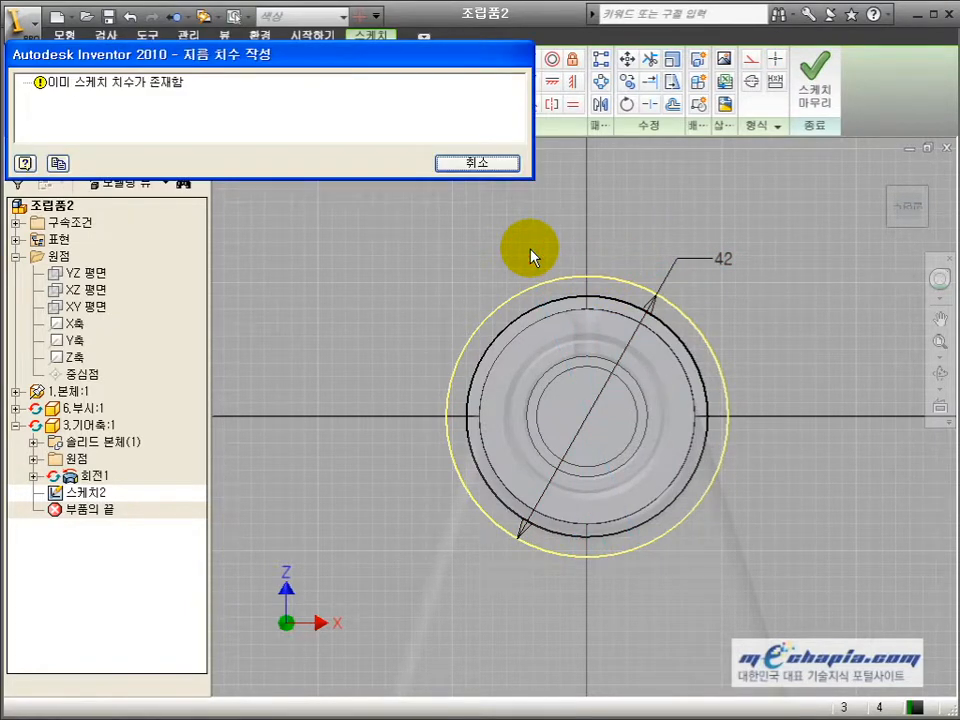
key("Escape")
- Draw a second, larger circle about the shaft centre and dimension its diameter as 46 mm
key("c")
left_click(588, 416)
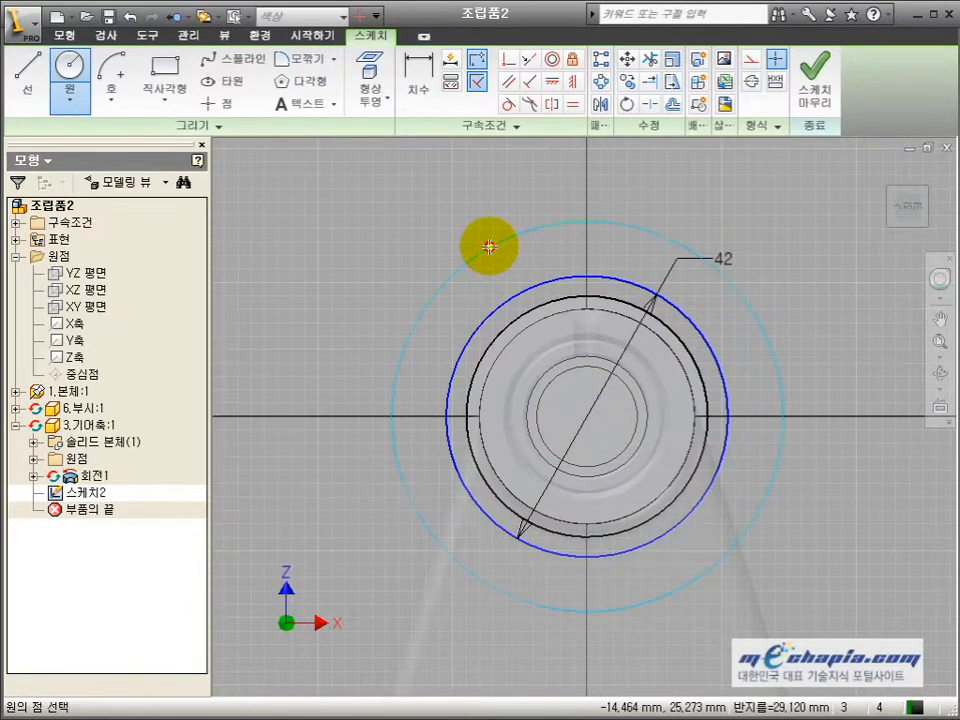
left_click(489, 249)
key("d")
left_click(504, 248)
left_click(462, 198)
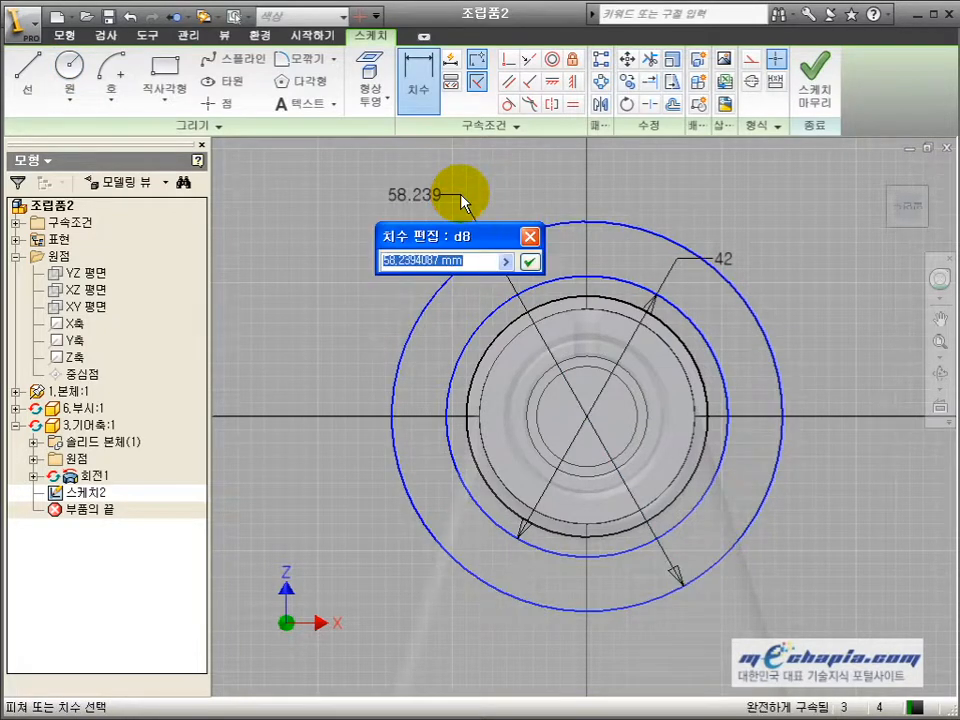
type("46")
key("Return")
key("Escape")
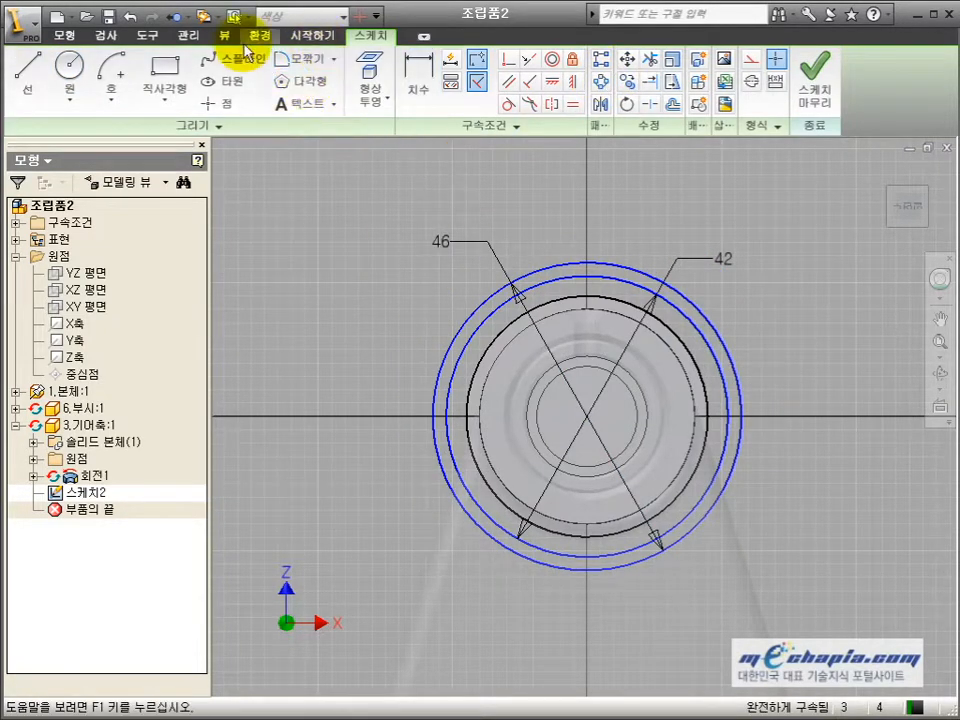
- Change the display's visual style to shaded with hidden edges (숨겨진 모서리)
left_click(226, 44)
left_click(296, 86)
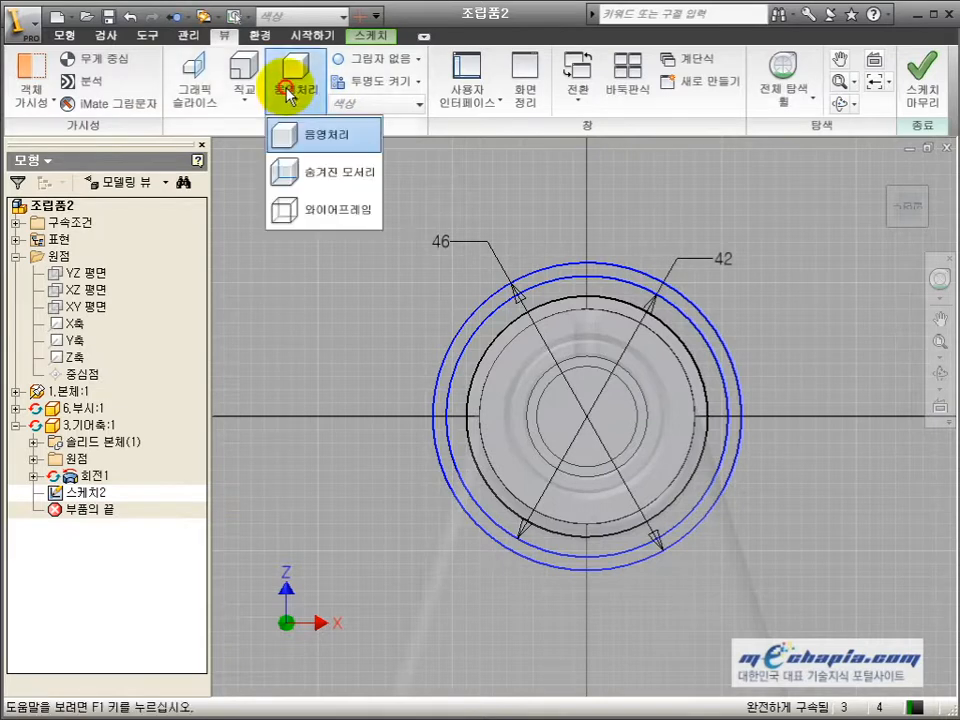
left_click(318, 177)
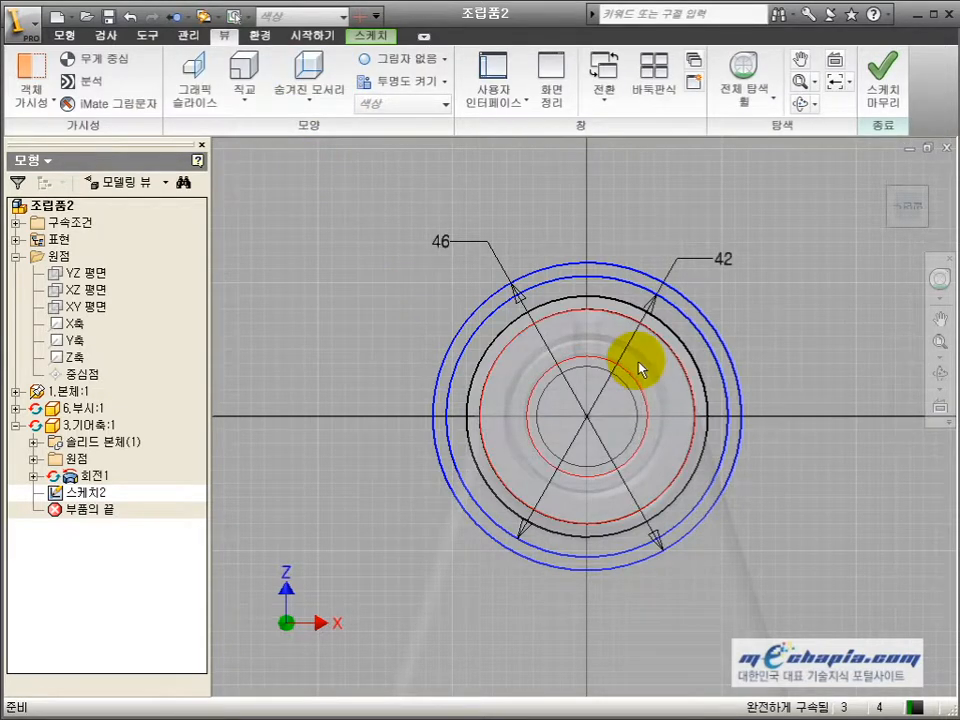
- Draw a vertical line between the root and outer circles at their top, plus three vertical lines to its left crossing the circles
scroll(638, 362, "down", 3)
middle_click_drag(633, 357, 663, 485)
left_click_drag(645, 231, 536, 414)
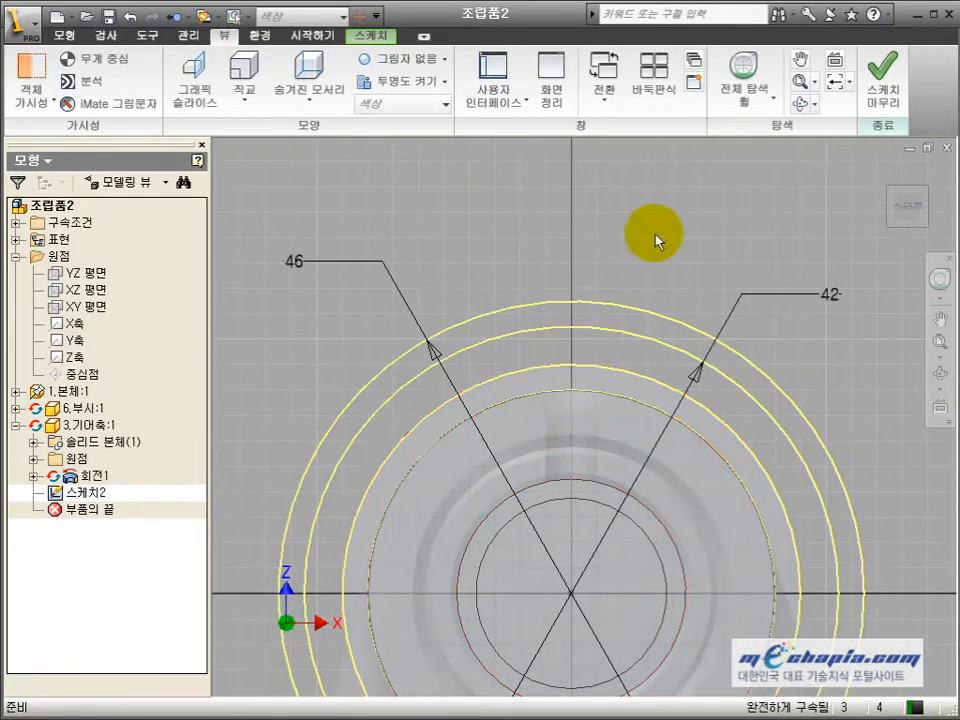
left_click(655, 242)
scroll(630, 259, "down", 3)
key("l")
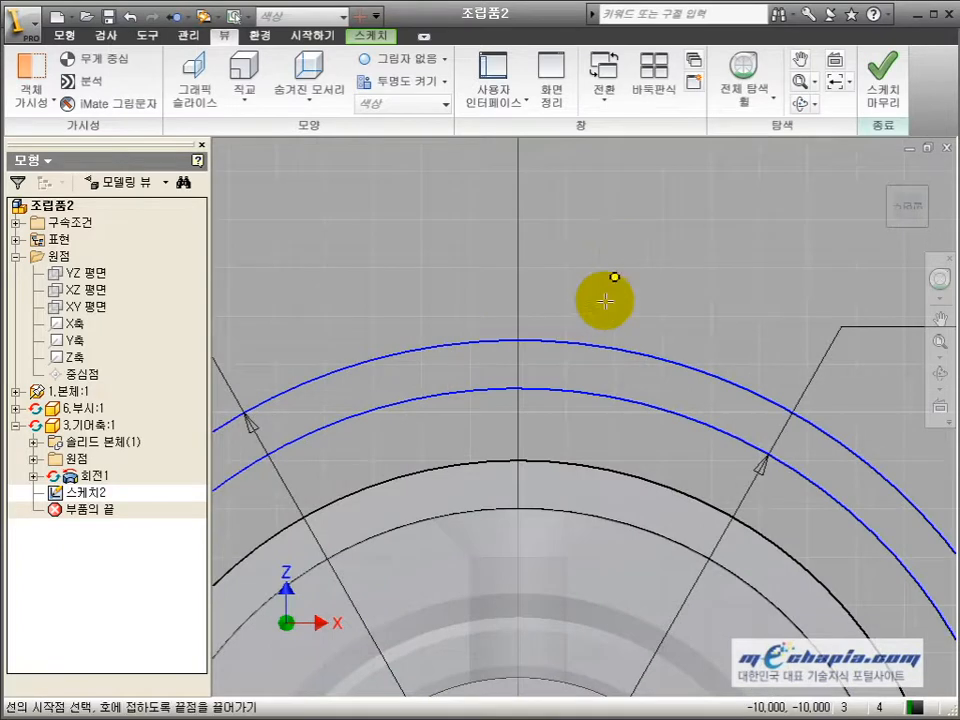
left_click(518, 461)
left_click(519, 338)
left_click(481, 321)
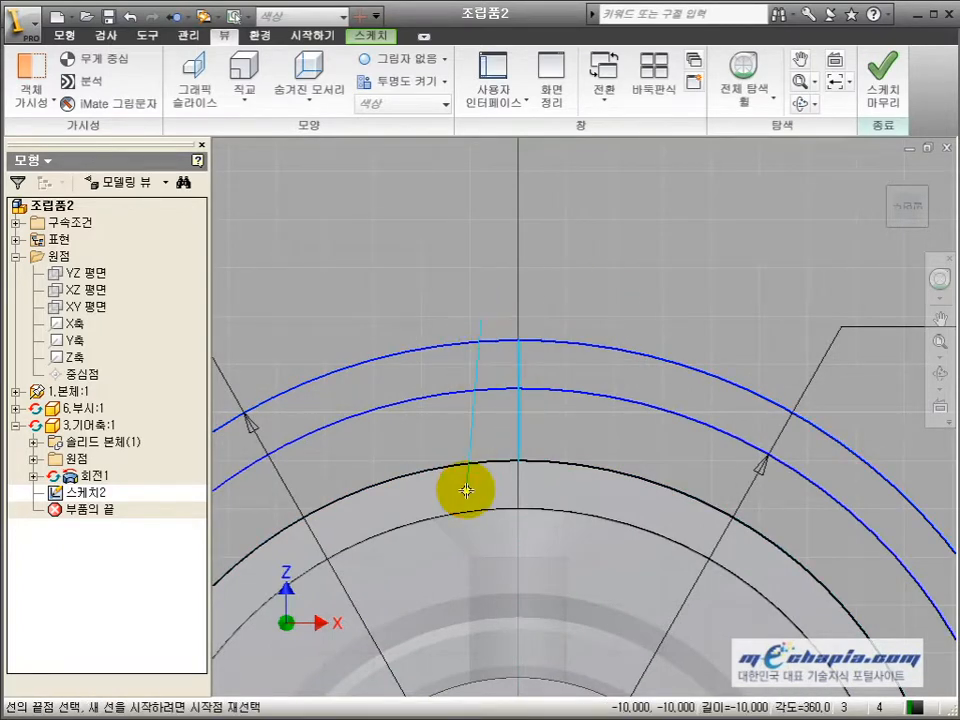
double_click(480, 500)
left_click(441, 331)
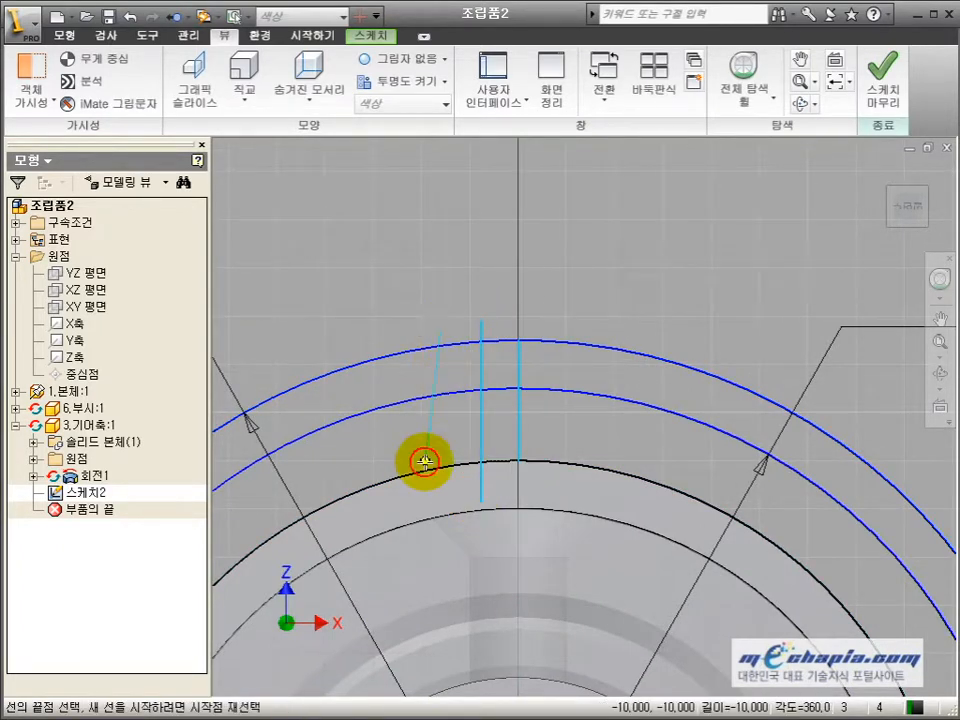
double_click(439, 502)
left_click(411, 335)
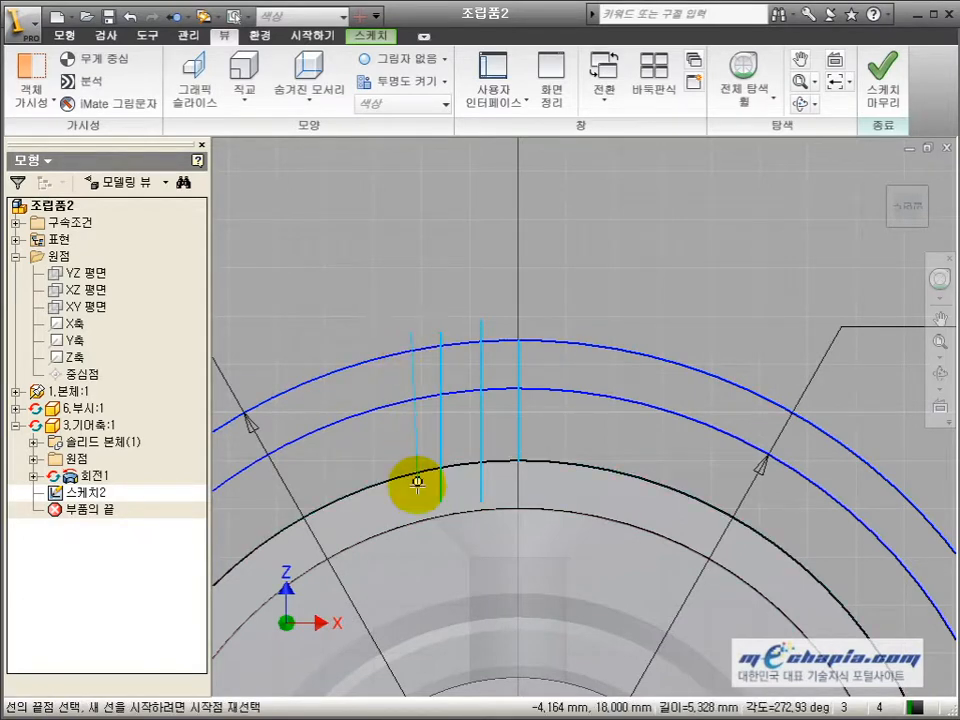
double_click(410, 507)
key("Escape")
scroll(621, 418, "down", 3)
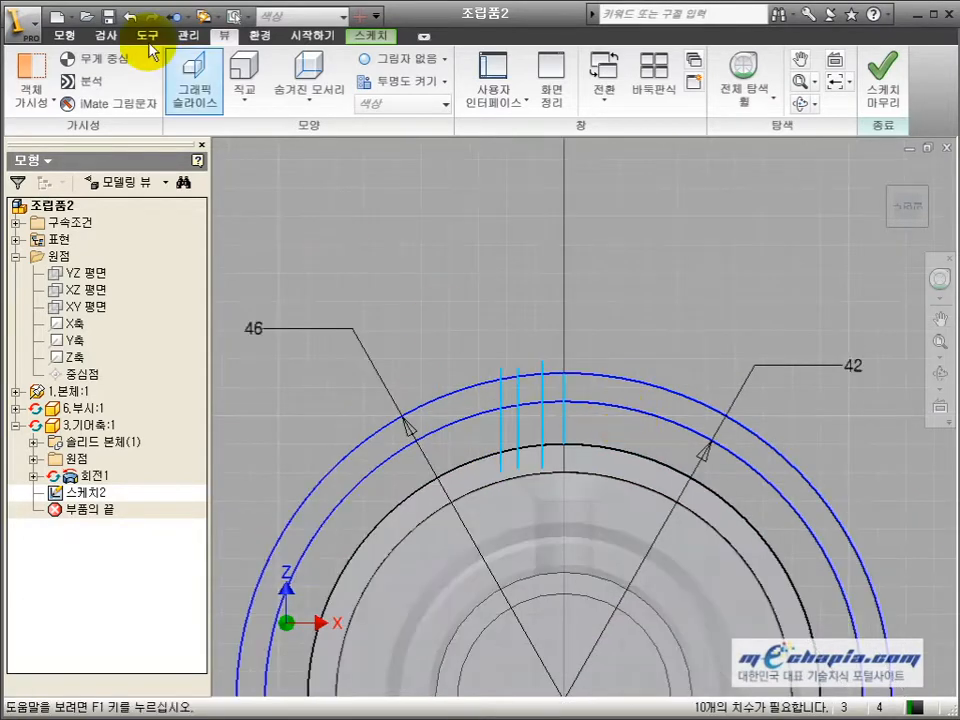
- Apply a vertical constraint to align the first line's lower end with the circles' centre
left_click(370, 35)
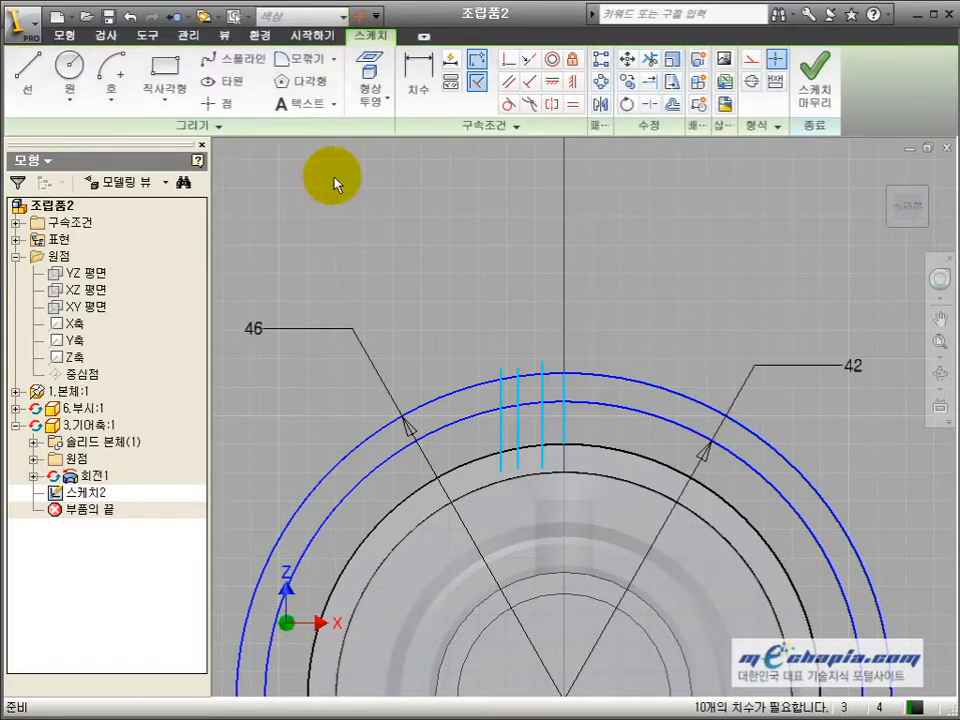
left_click(572, 84)
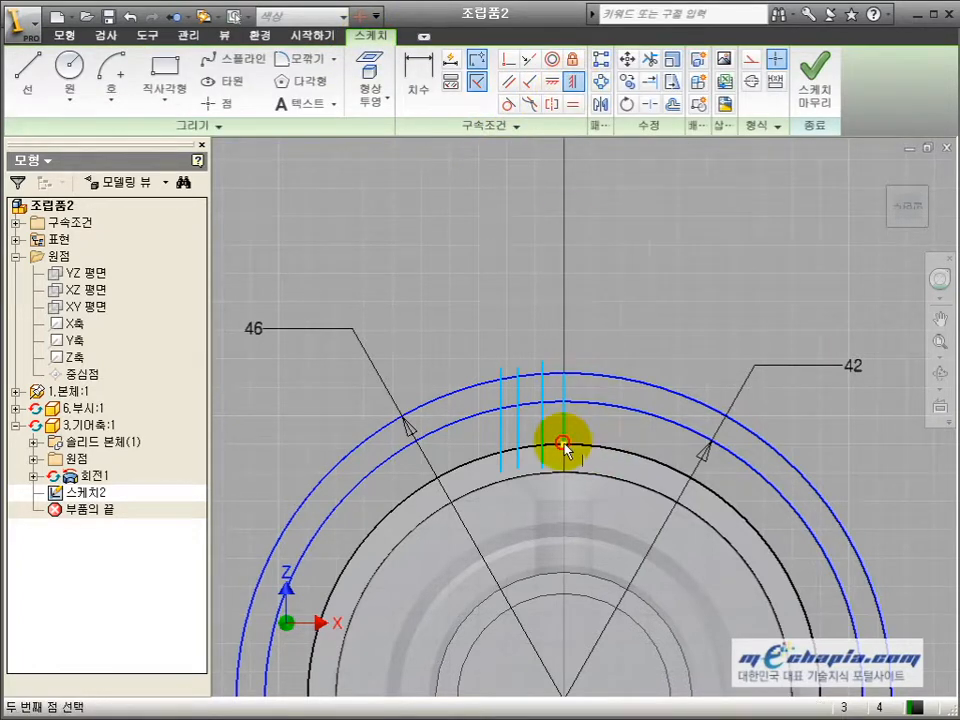
scroll(565, 447, "down", 3)
left_click(578, 540)
scroll(585, 395, "up", 5)
key("Escape")
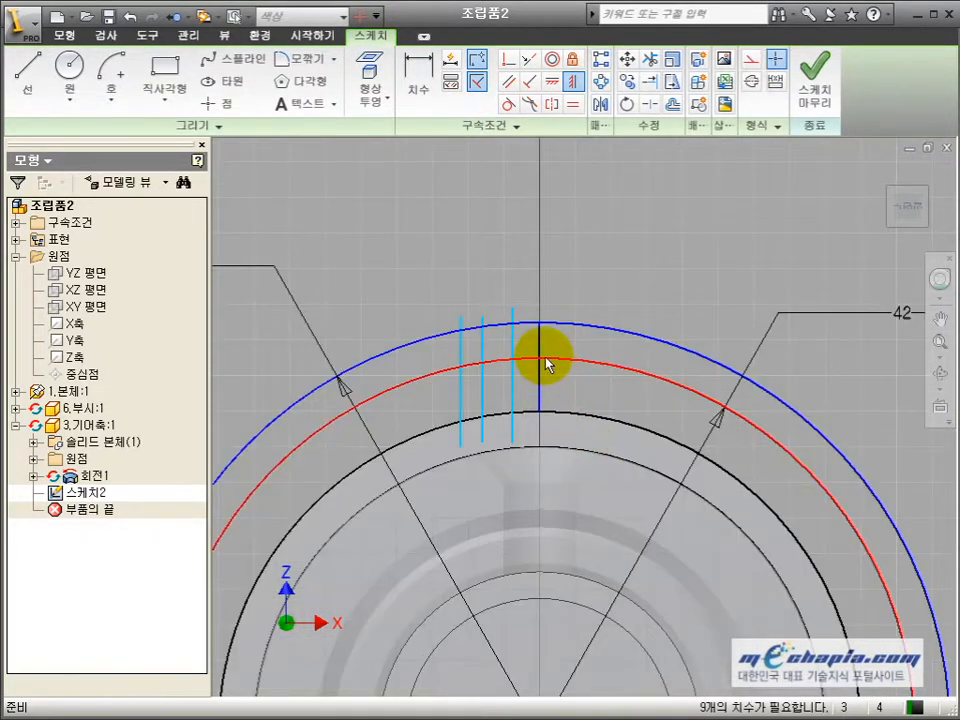
- Dimension the middle of the three left-hand lines at 1.75 mm from the vertical line through the centre
key("d")
left_click(484, 352)
left_click(499, 259)
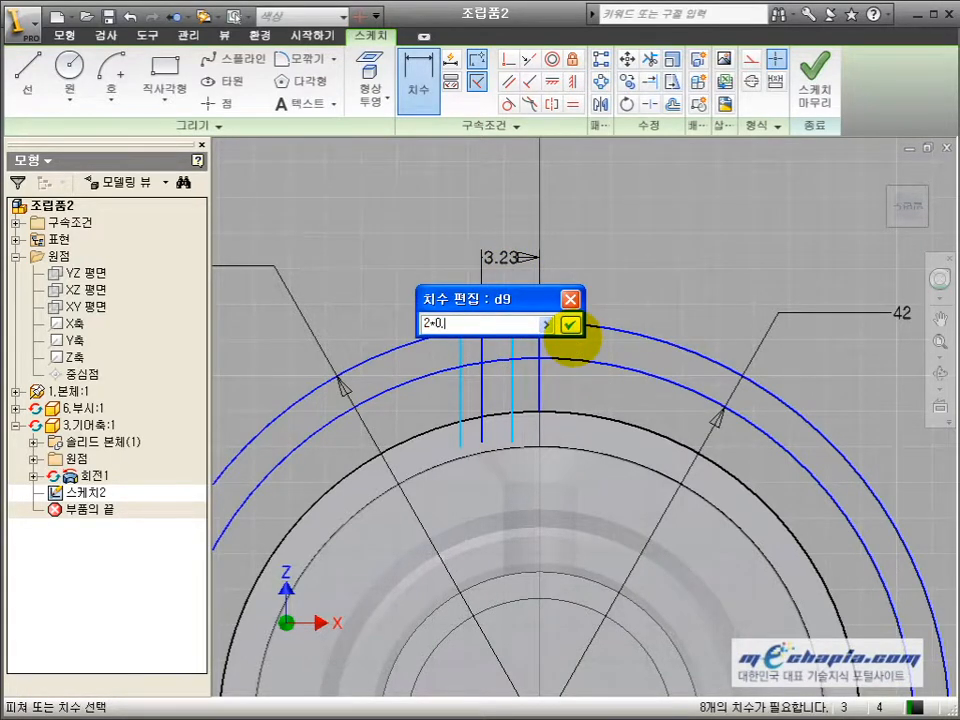
key("Return")
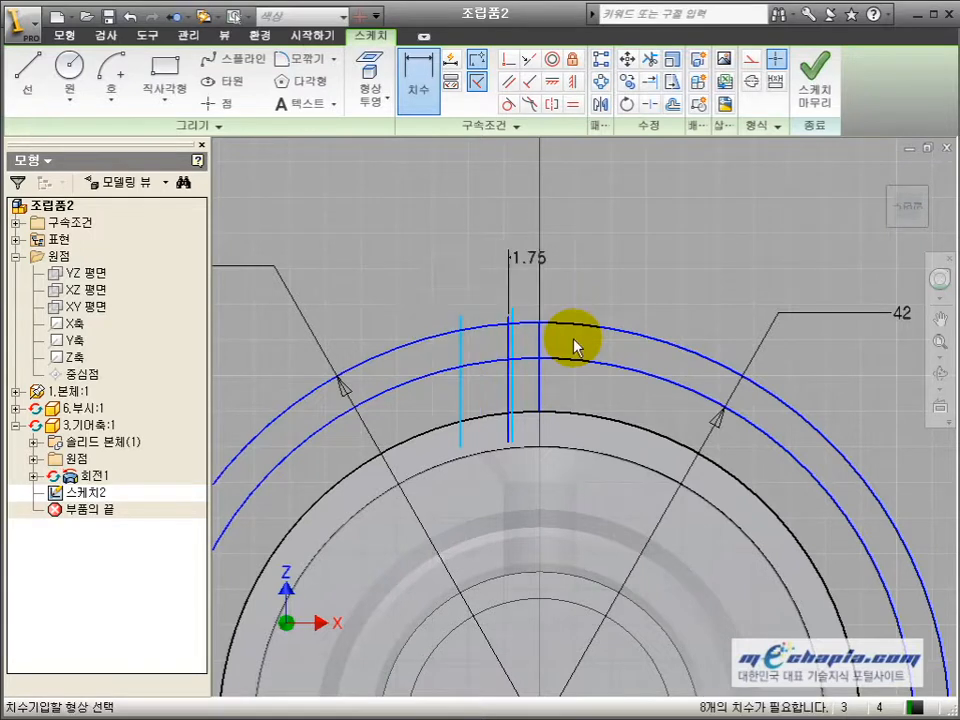
scroll(459, 321, "up", 4)
- Dimension the spacing between the 1.75 mm offset line and the line on its right as 2/2
key("Escape")
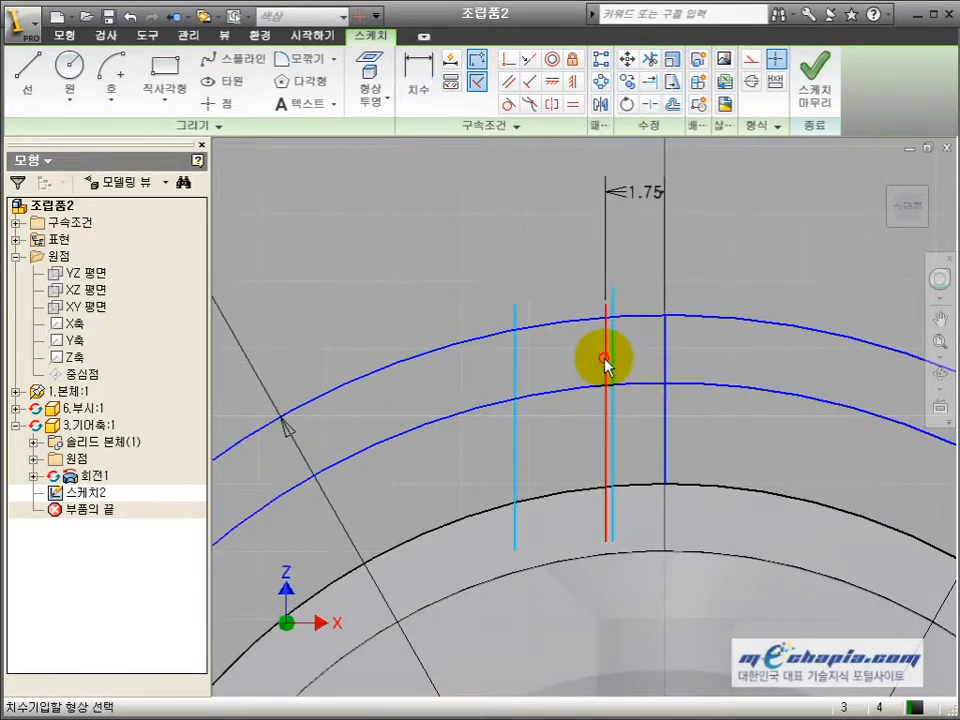
left_click(611, 356)
left_click(630, 268)
type("2/")
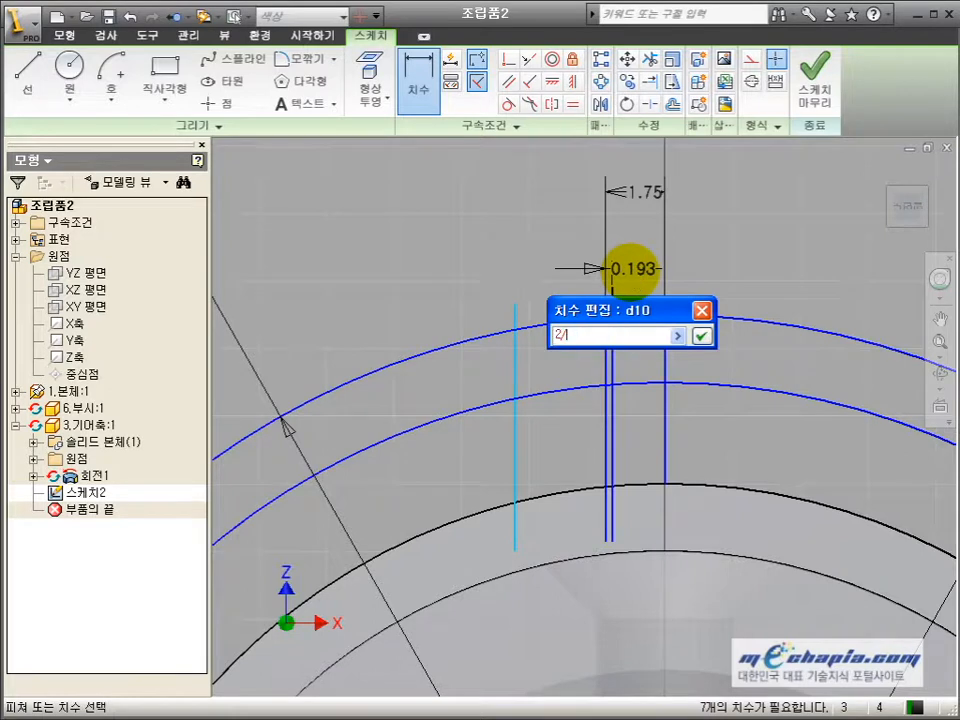
type("2")
key("Return")
- Dimension the spacing between the 1.75 mm offset line and the leftmost line as 2/4
left_click(609, 339)
left_click(521, 345)
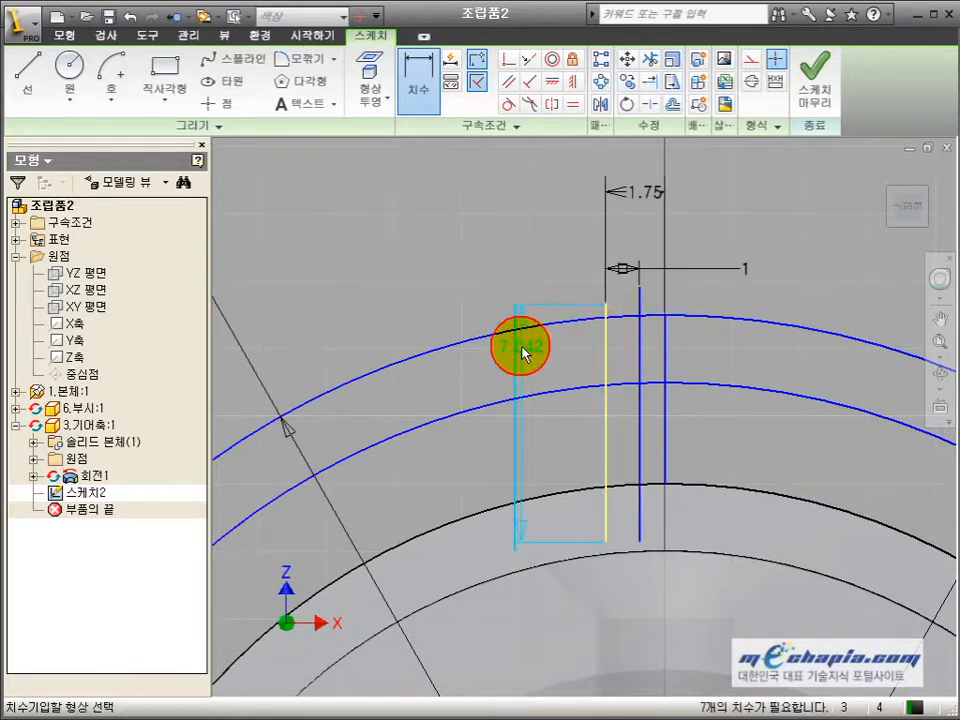
left_click(551, 279)
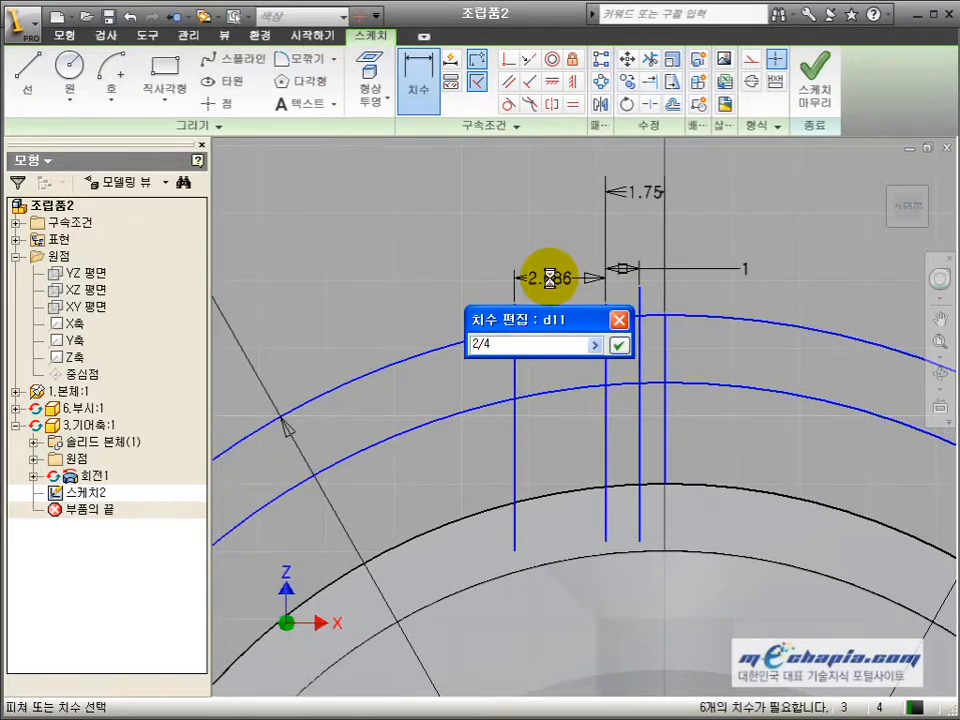
type("2/4")
key("Return")
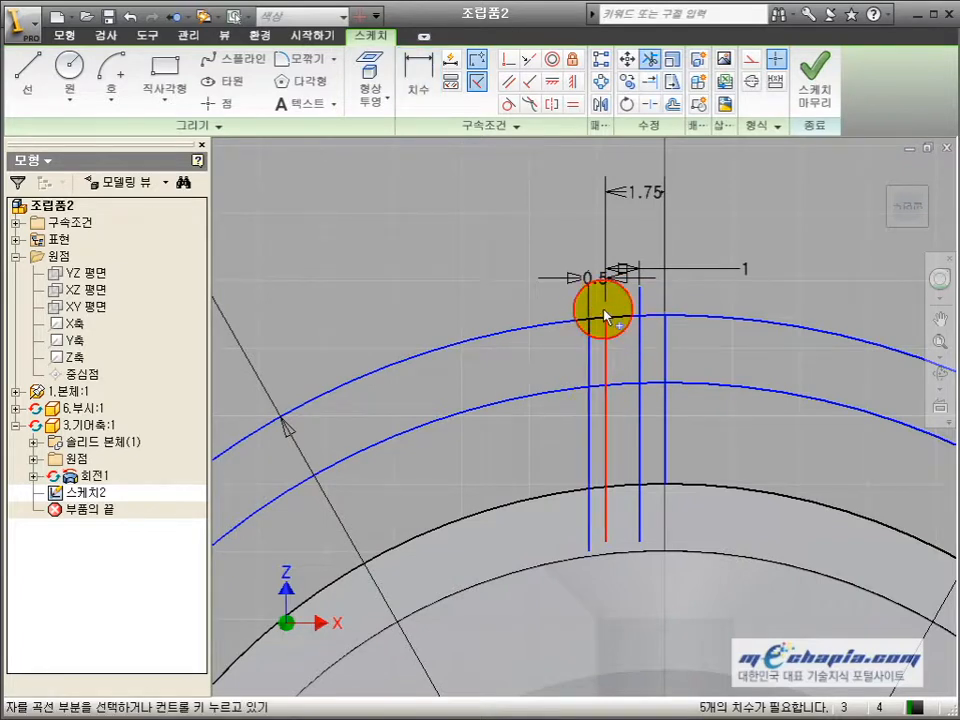
- Trim the vertical helper lines' ends that extend above the outer circle and below the root circle
left_click(638, 300)
left_click(590, 523)
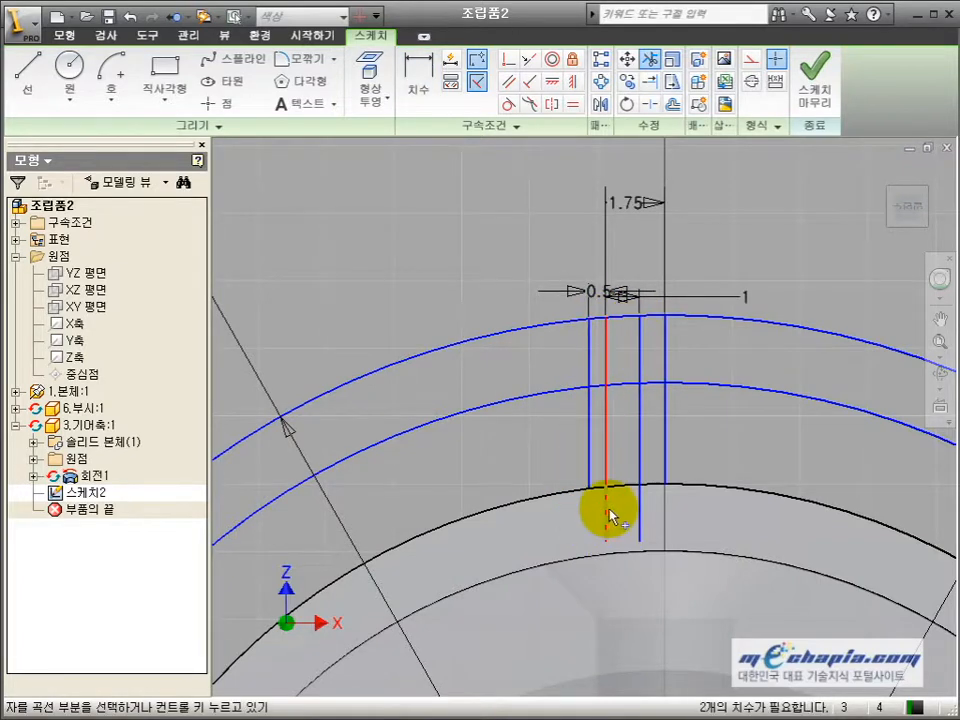
left_click(608, 511)
left_click(641, 506)
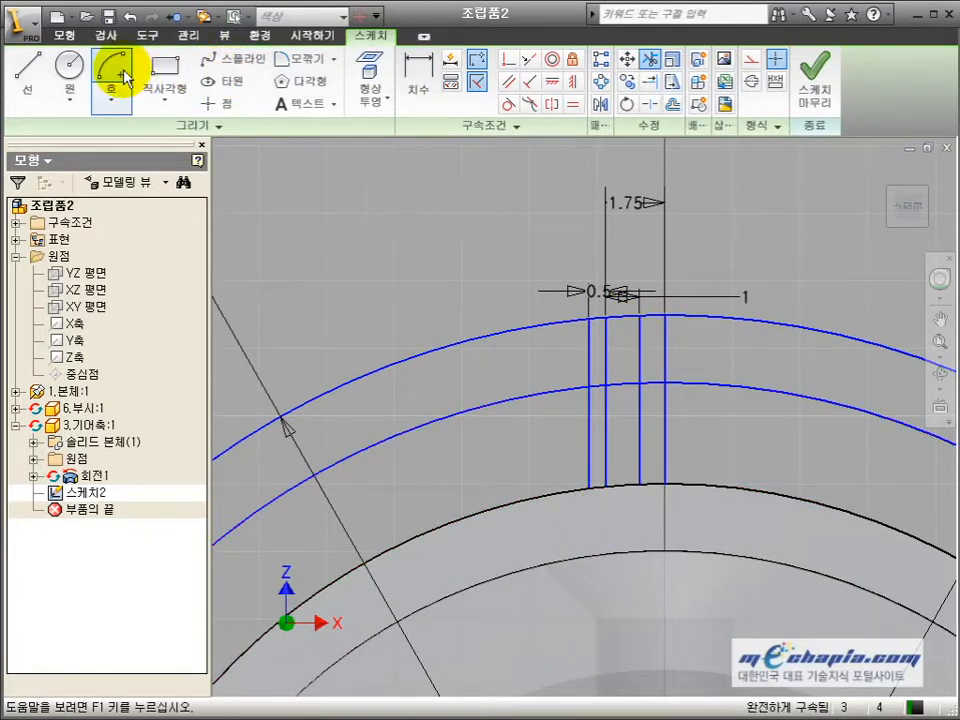
- Draw a three-point arc for the left tooth flank through the helper lines' intersections with the root, pitch and outer circles
left_click(125, 108)
left_click(135, 168)
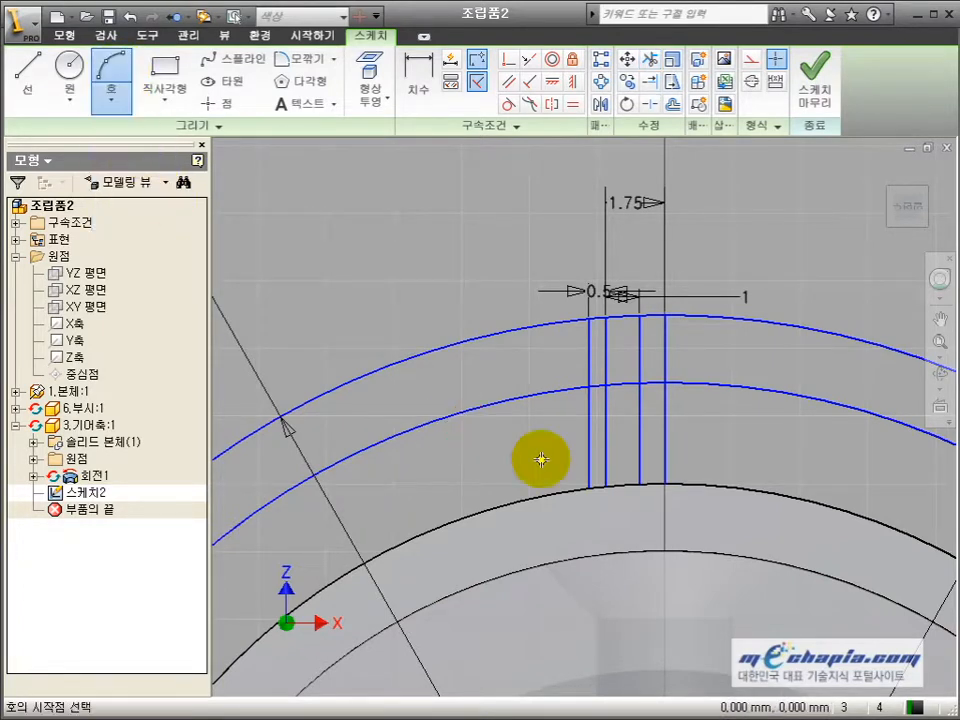
left_click(640, 316)
left_click(605, 385)
key("Escape")
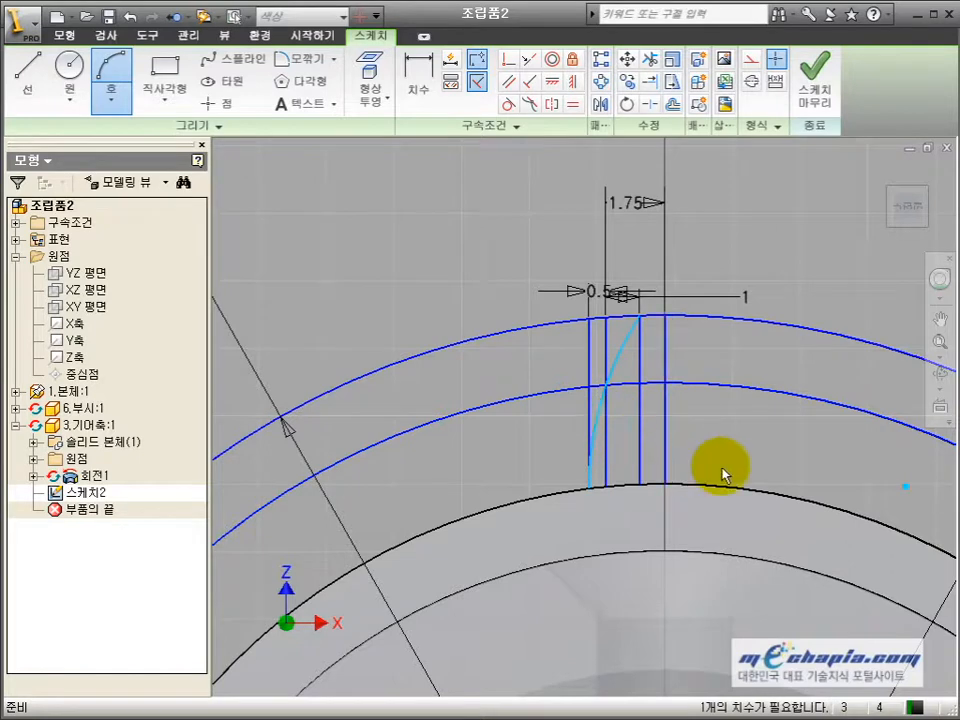
- Convert the gear circles and the vertical helper lines to construction geometry
mouse_move(725, 475)
left_mouse_down()
mouse_move(514, 330)
mouse_move(463, 327)
left_mouse_up()
middle_click_drag(590, 468, 476, 358)
left_click_drag(617, 319, 514, 343)
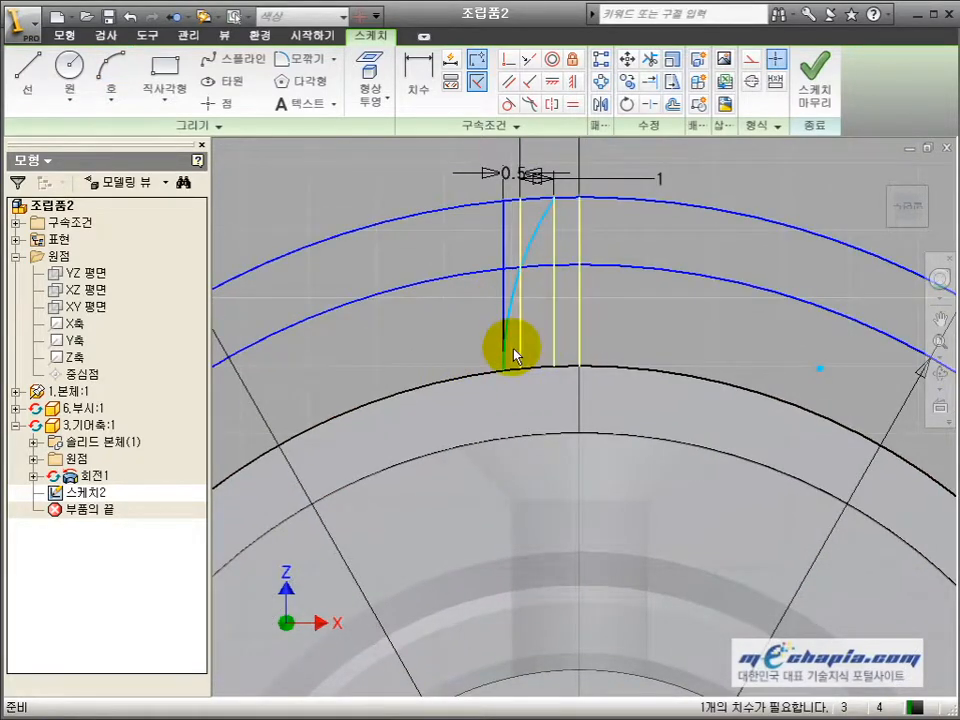
left_click_drag(510, 247, 408, 186)
left_click_drag(410, 259, 390, 296)
left_click_drag(768, 358, 692, 488)
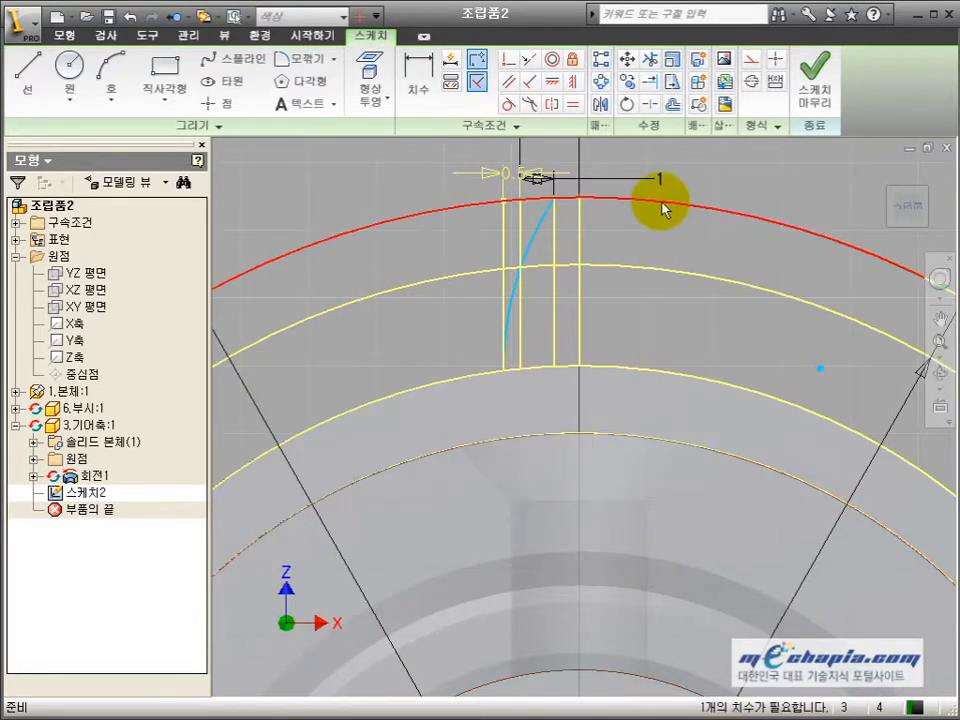
left_click(750, 75)
- Dimension the flank arc's radius, accepting its drawn value
key("d")
left_click(544, 222)
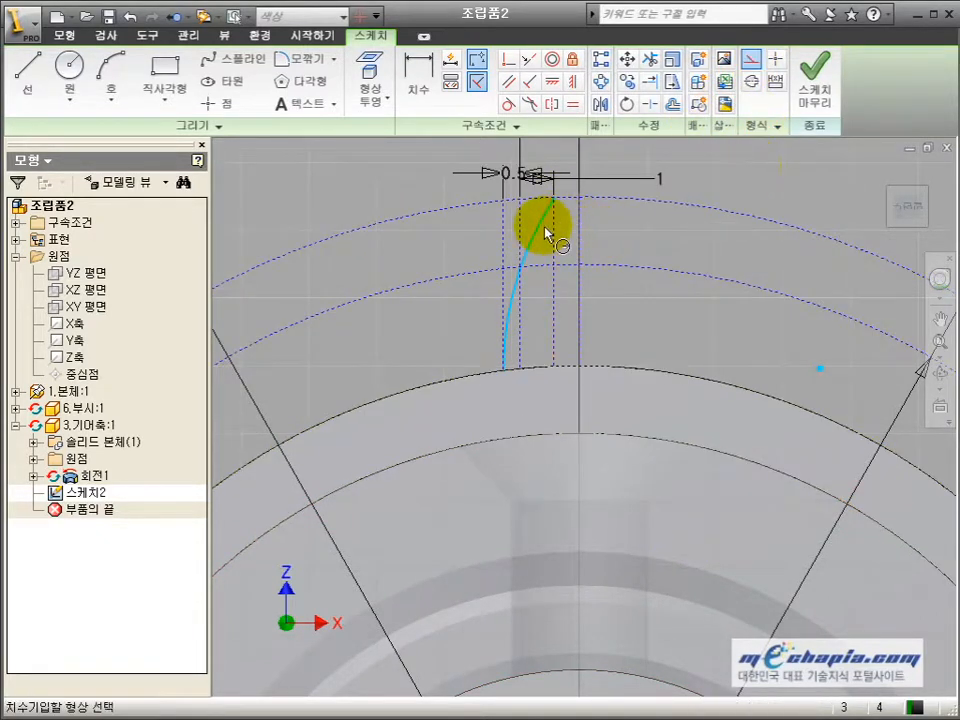
left_click(820, 368)
left_click(658, 343)
key("Return")
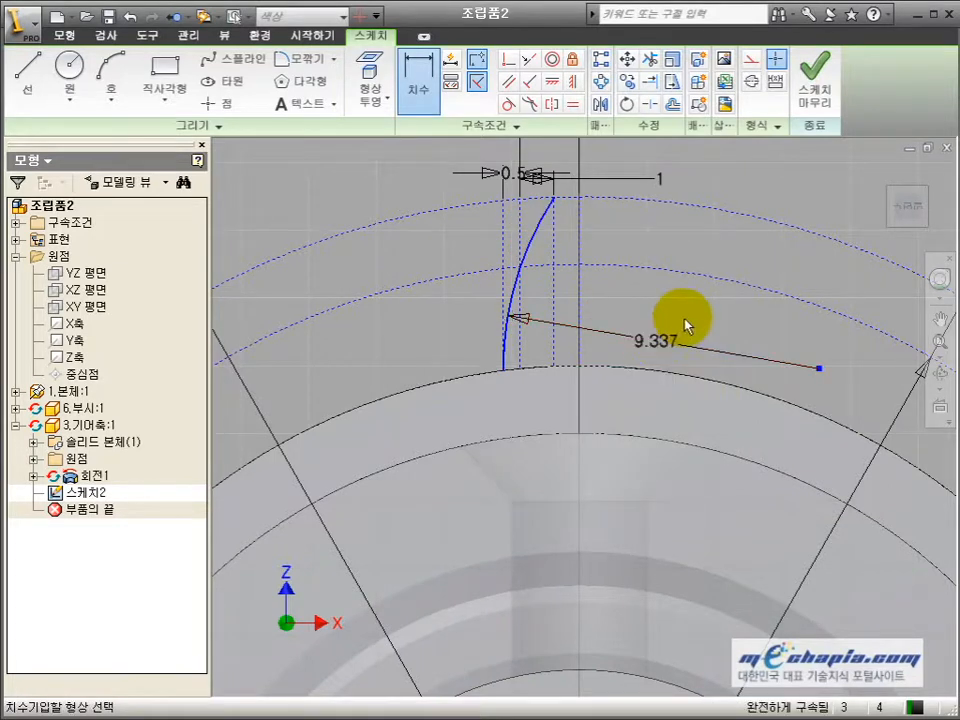
scroll(613, 313, "up", 3)
key("Escape")
- Mirror the flank arc about the vertical centre line to form the opposite side of the tooth
middle_click_drag(440, 177, 400, 178)
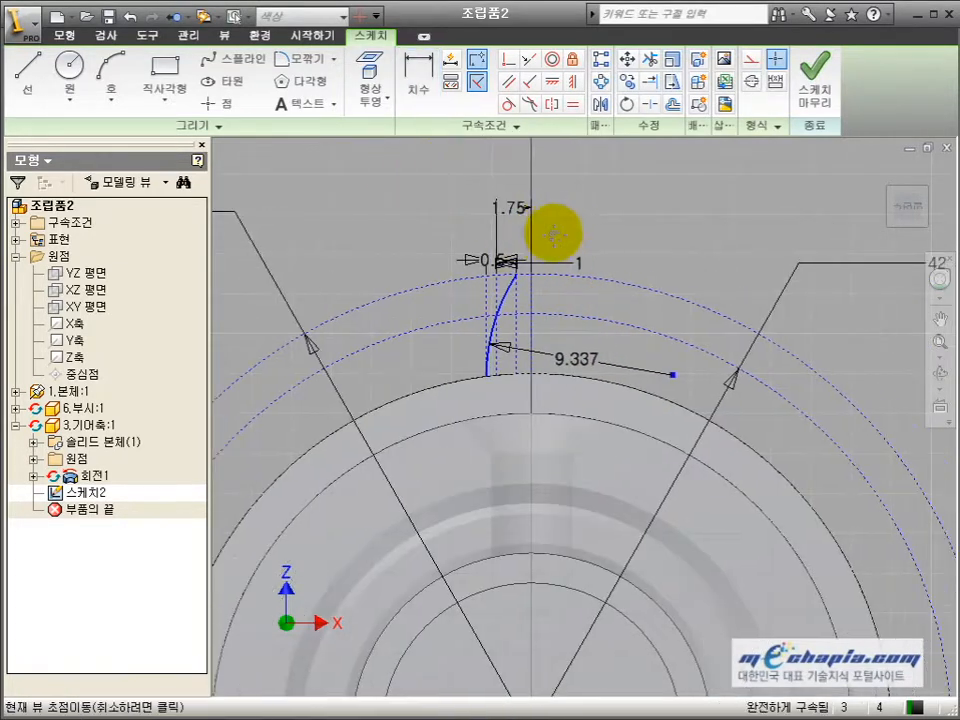
left_click(601, 103)
left_click(505, 310)
left_click(248, 204)
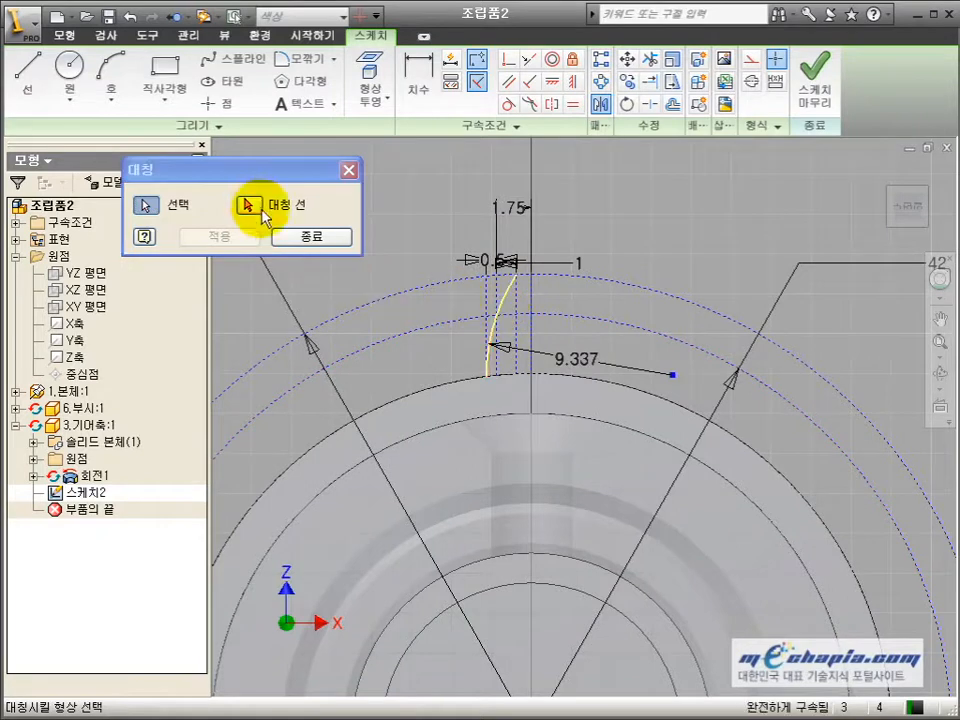
left_click(533, 305)
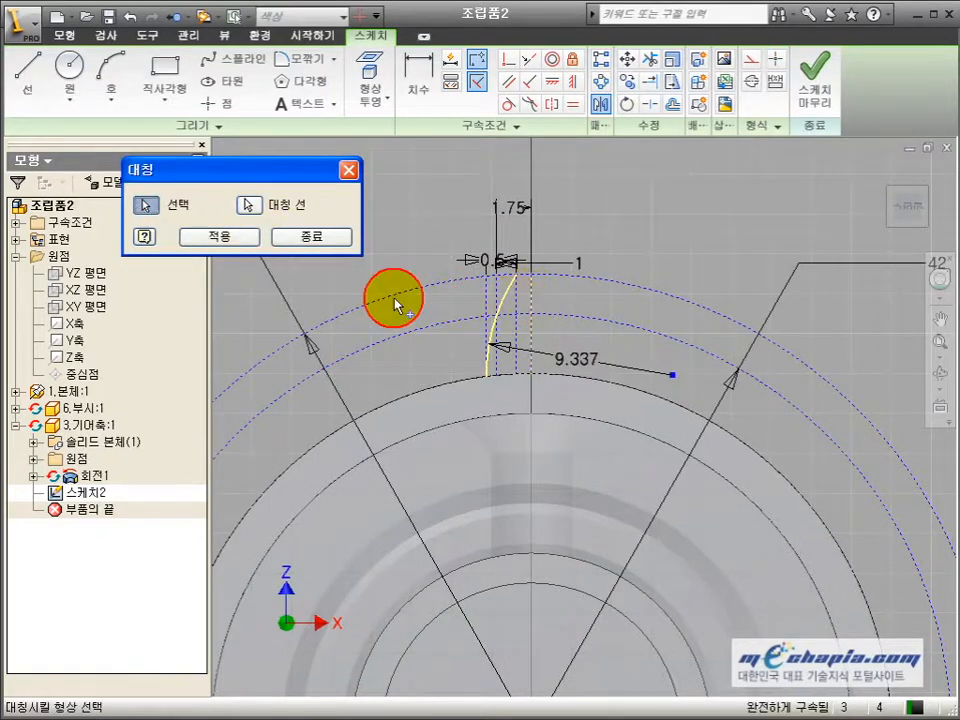
left_click(221, 237)
left_click(313, 237)
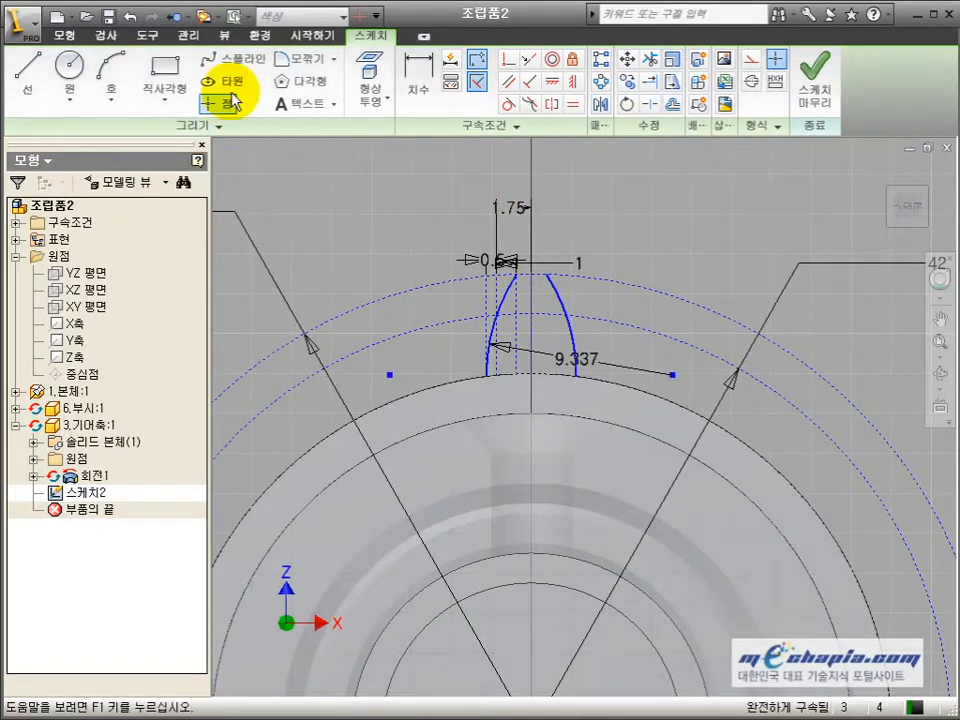
- Close the tooth profile with centre-point arcs joining the flanks at the root and at the tip, centred on the gear centre
left_click(110, 96)
left_click(138, 218)
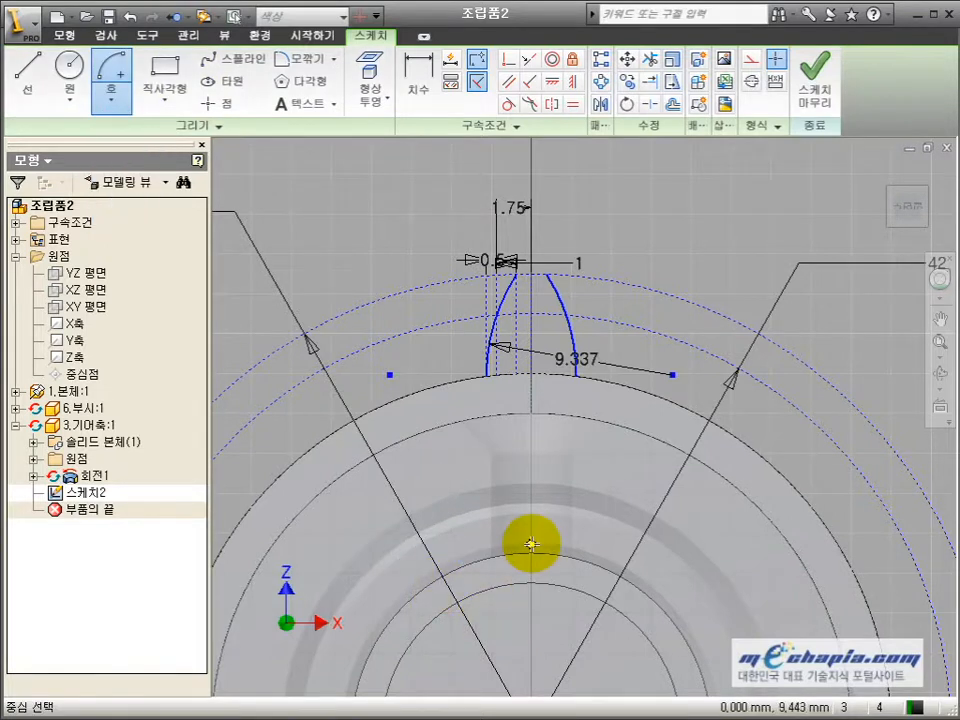
middle_click_drag(531, 544, 566, 456)
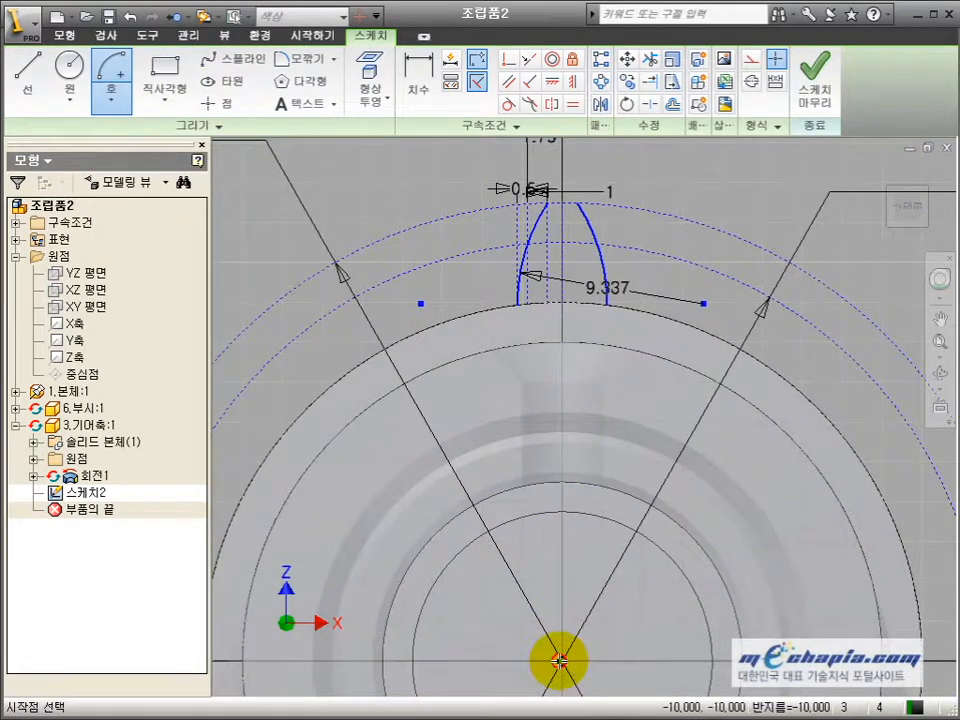
left_click(607, 304)
left_click(562, 661)
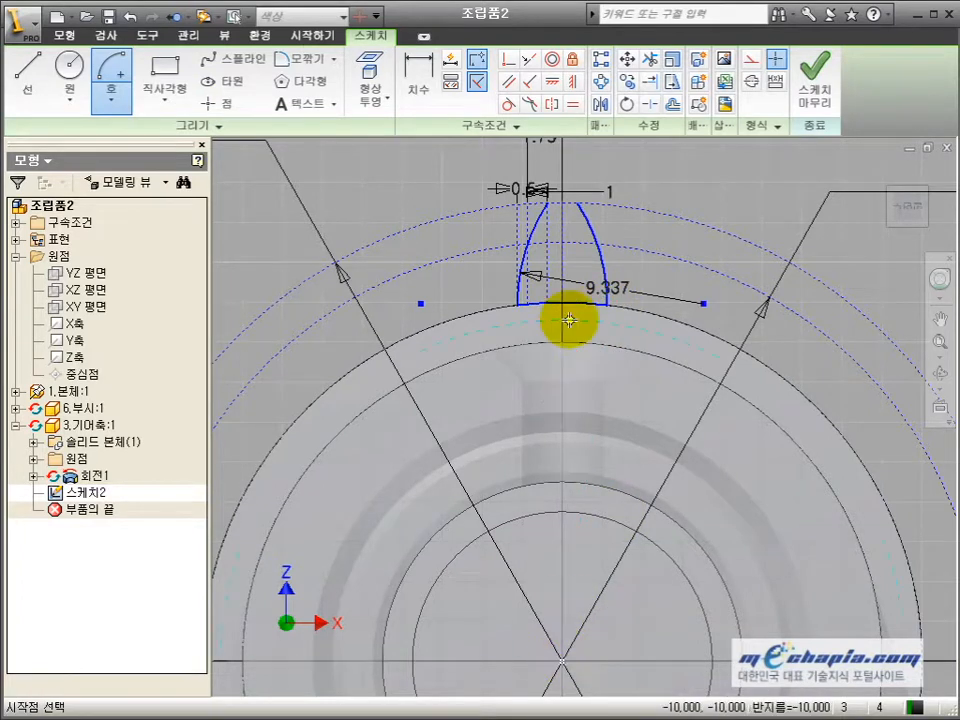
left_click(547, 202)
left_click(577, 203)
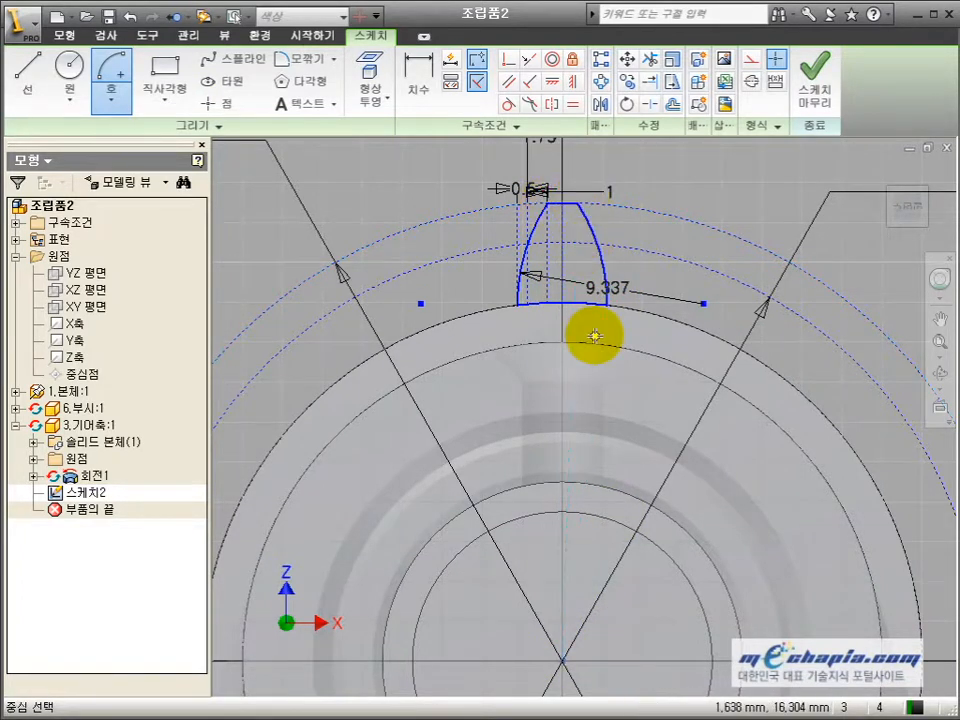
- Extrude the tooth profile across the gear body's width, using the To-face extent (지정 면까지) with the body's far end face
scroll(594, 336, "down", 5)
key("e")
scroll(594, 340, "up", 3)
left_click(590, 312)
left_click(938, 375)
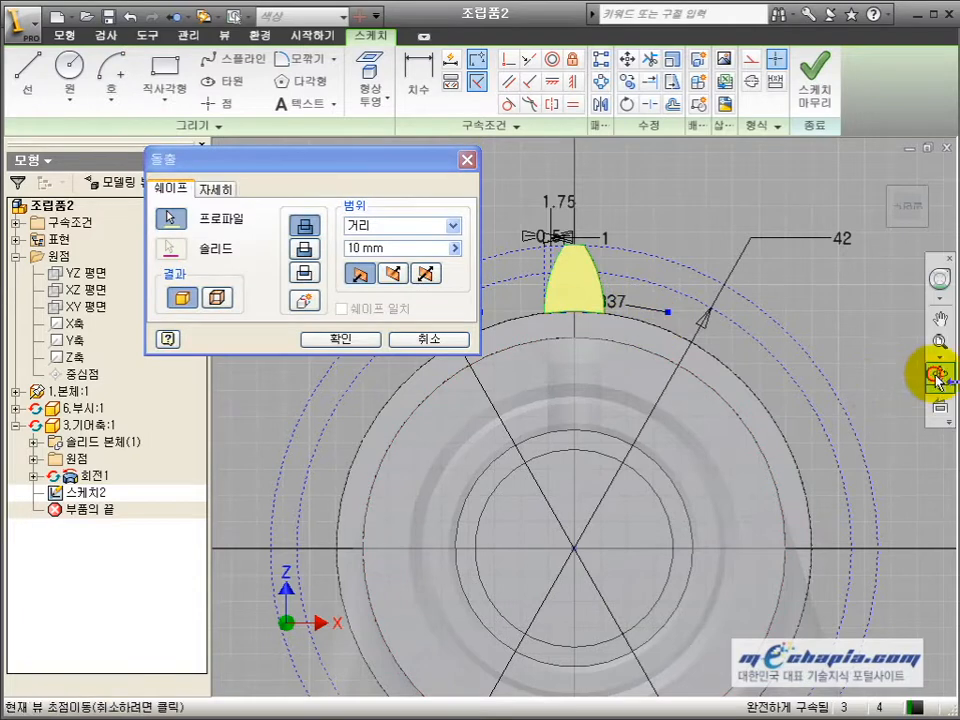
left_click_drag(650, 380, 630, 356)
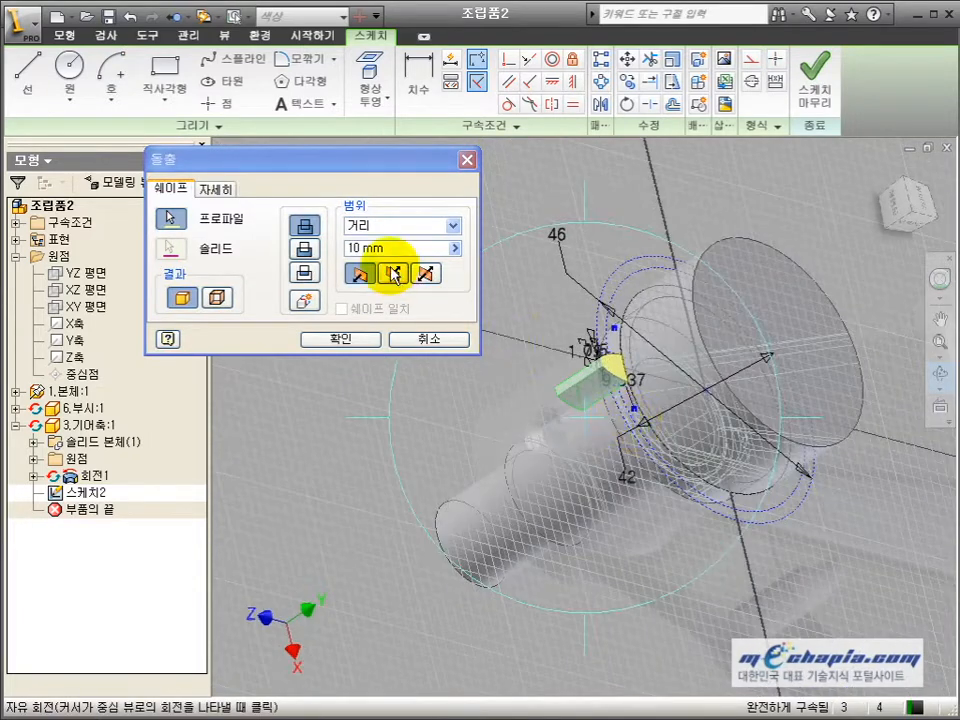
left_click(400, 225)
left_click(392, 255)
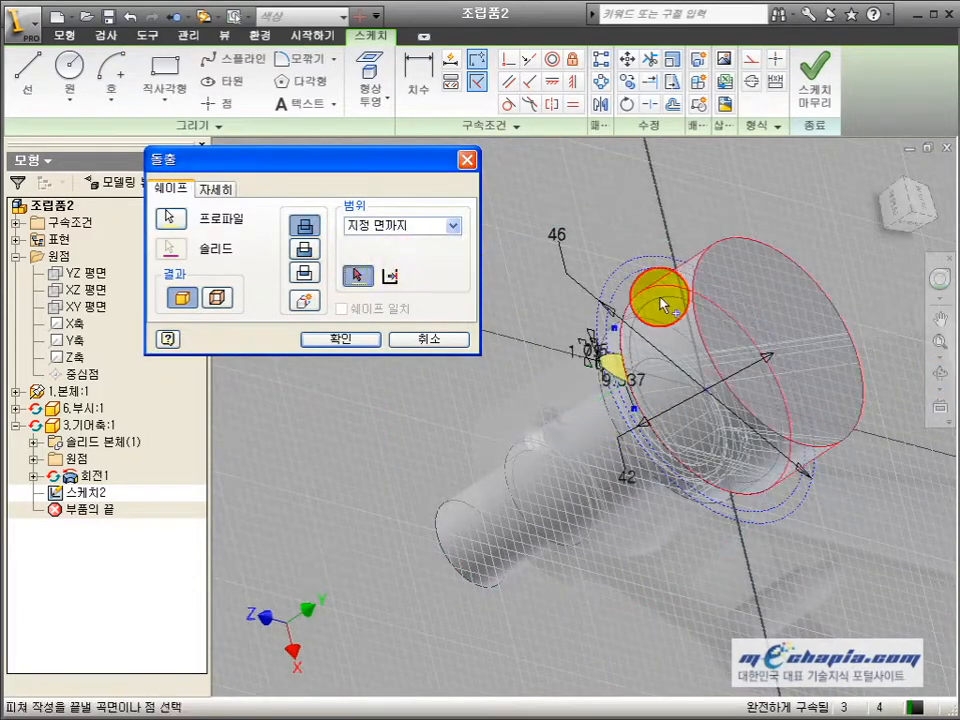
left_click(680, 312)
left_click(349, 338)
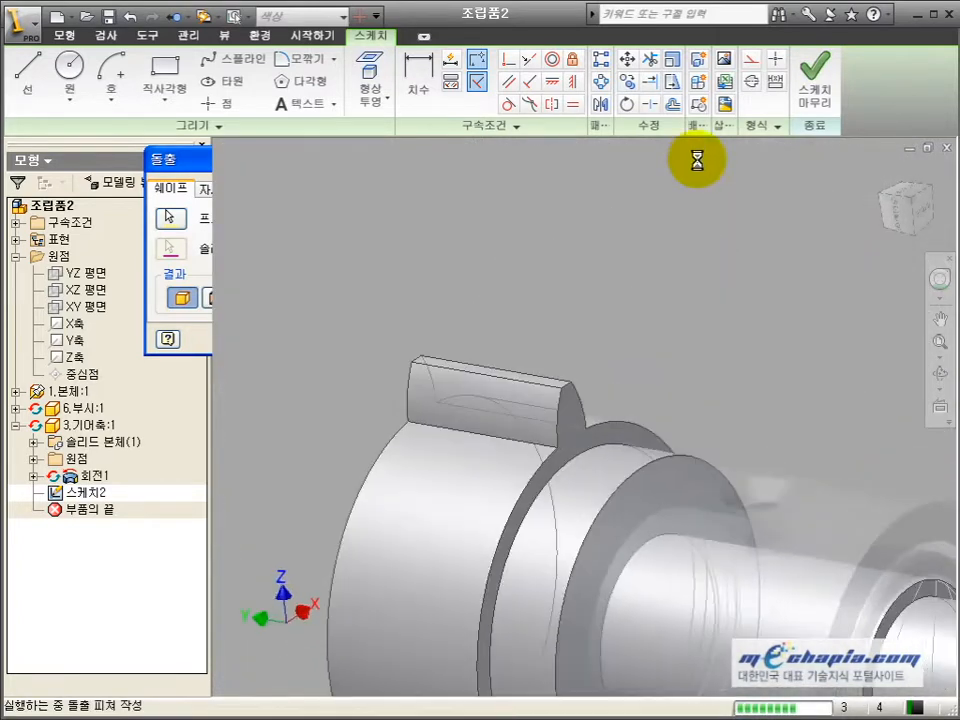
- Set the display style to shaded (음영처리) without hidden edges
left_click(224, 35)
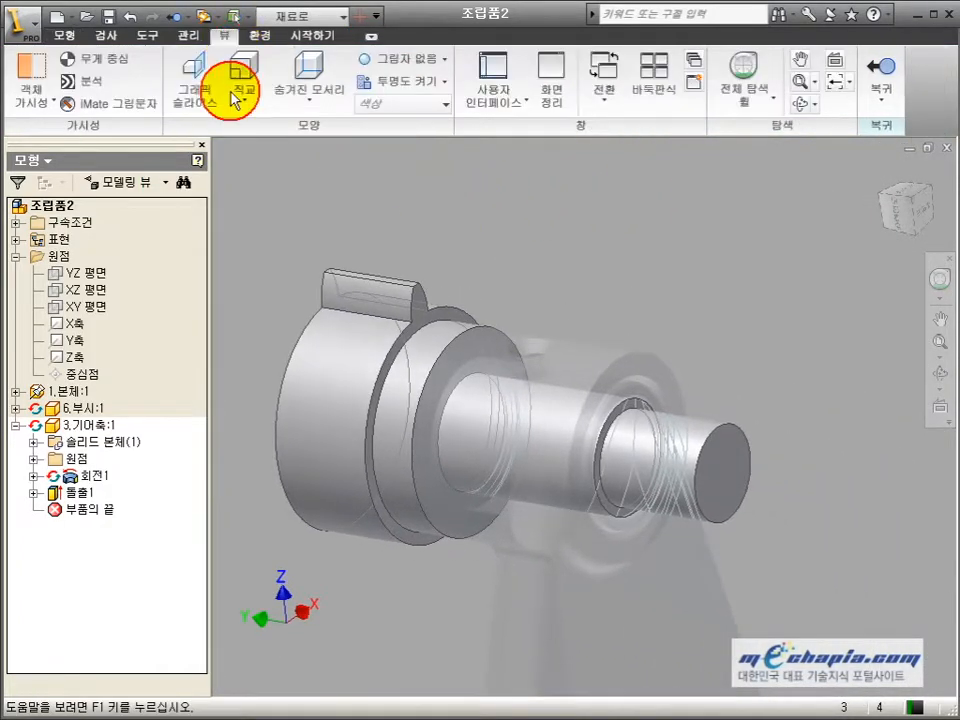
left_click(309, 80)
left_click(331, 131)
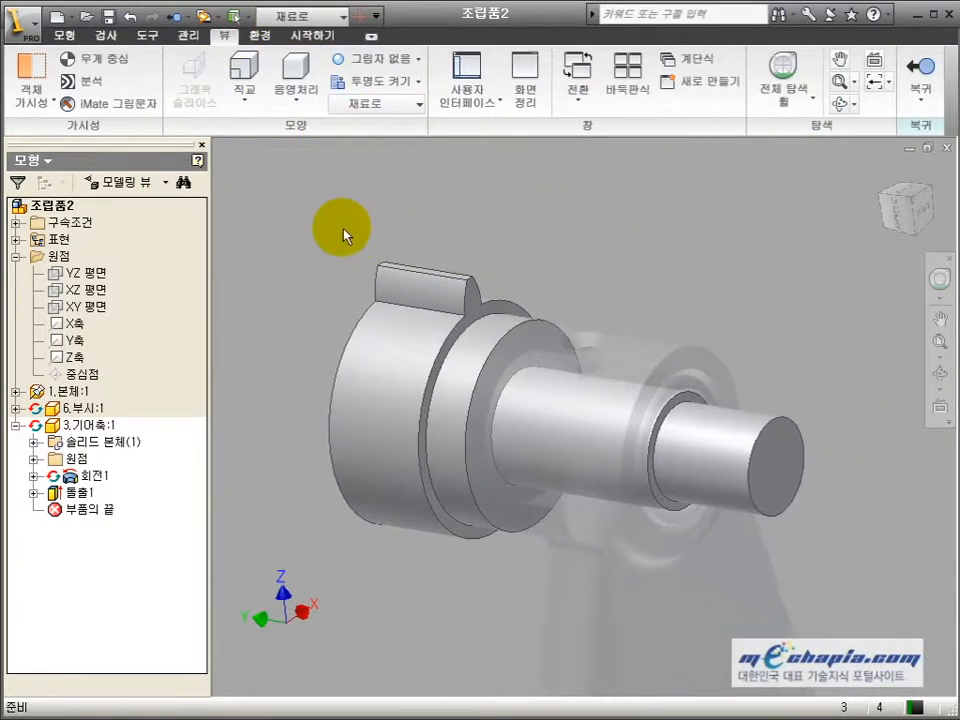
- Chamfer the tip edges at both ends of the tooth with a 1 mm distance
left_click(70, 36)
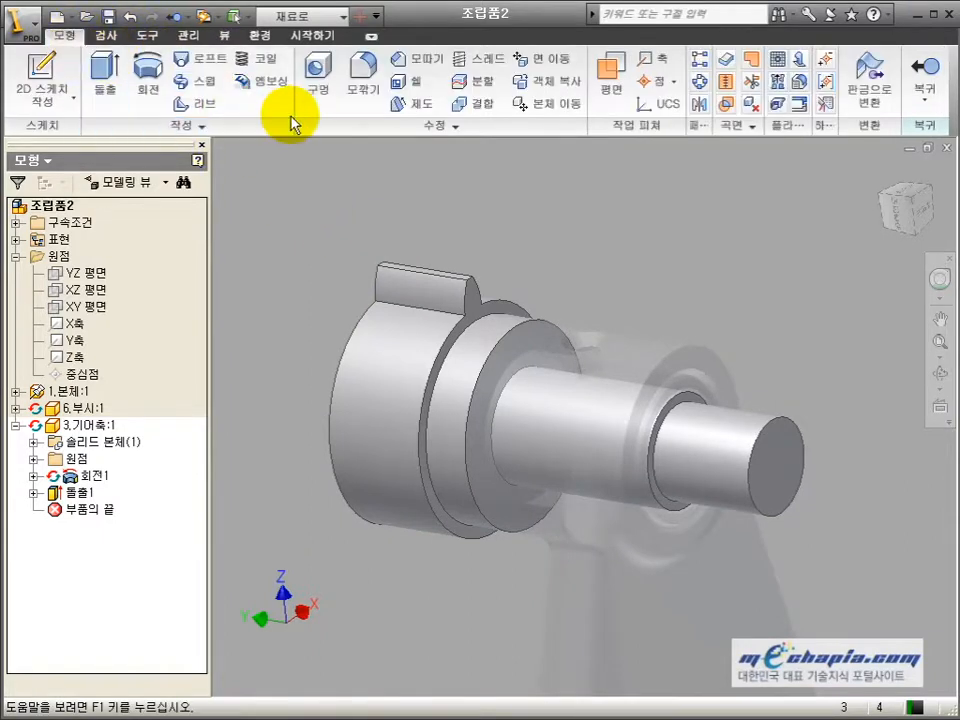
left_click(410, 59)
type("1")
left_click(195, 231)
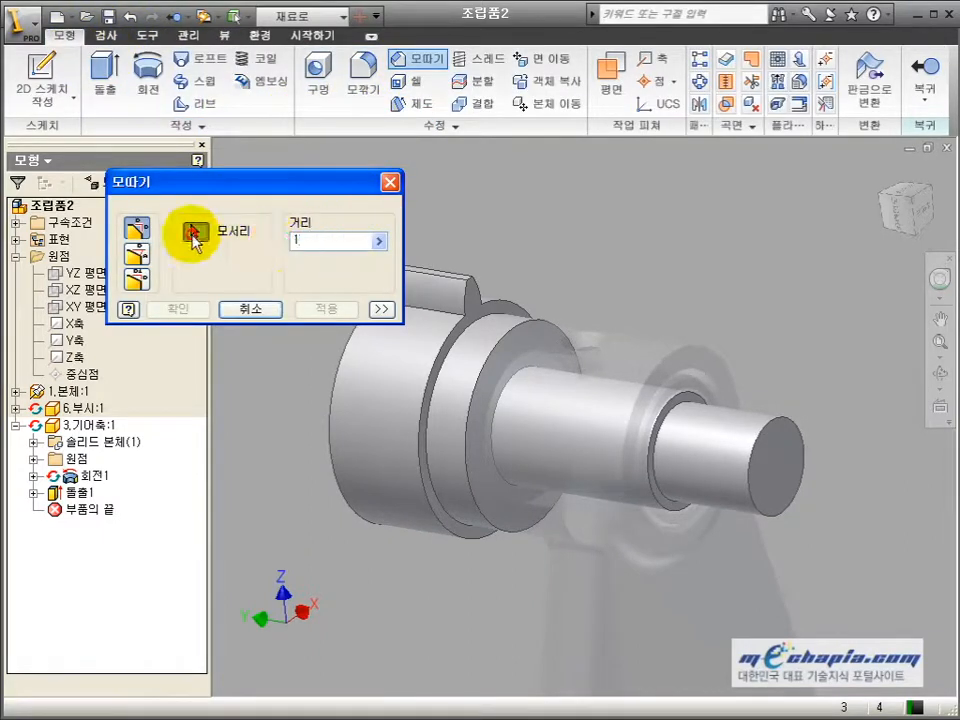
scroll(630, 347, "up", 3)
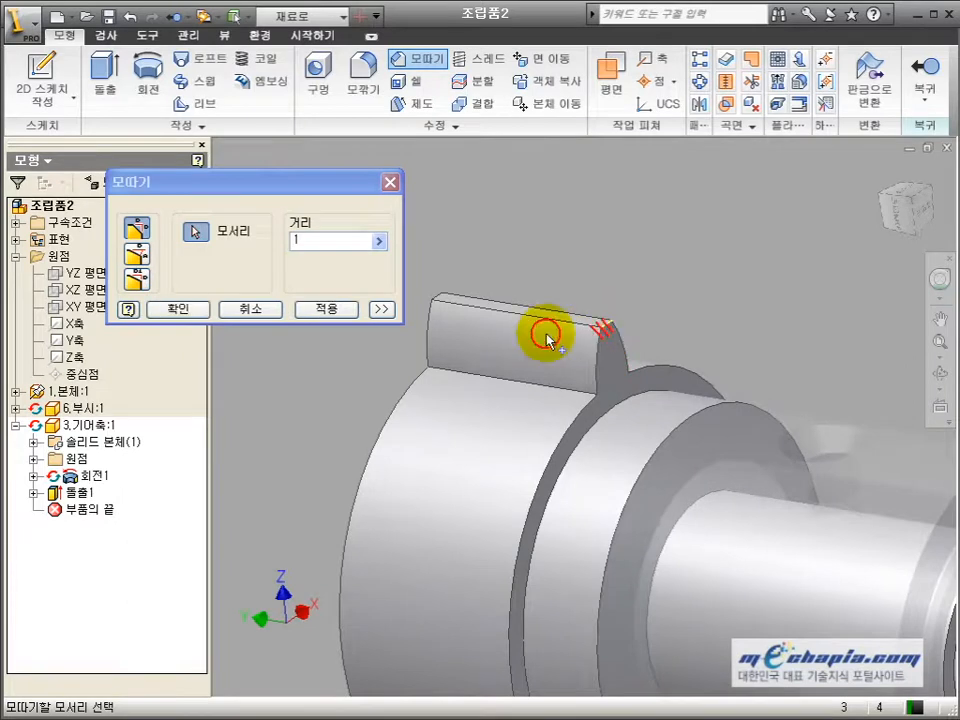
left_click(178, 309)
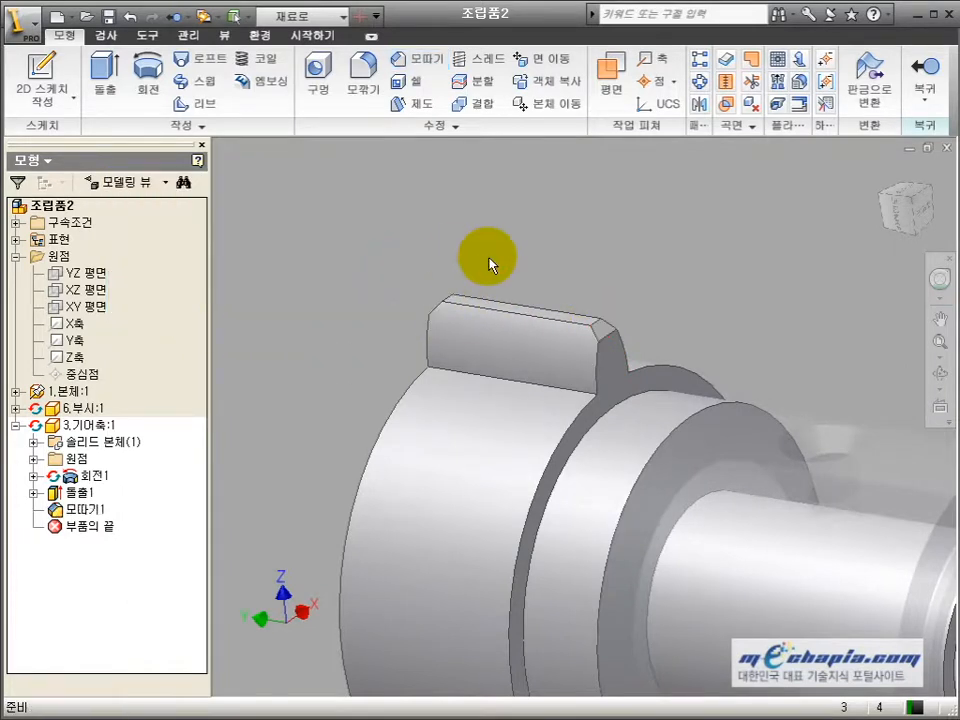
- Fillet the two edges where the tooth meets the gear body with a 0.5 mm radius
left_click(364, 78)
left_click(312, 179)
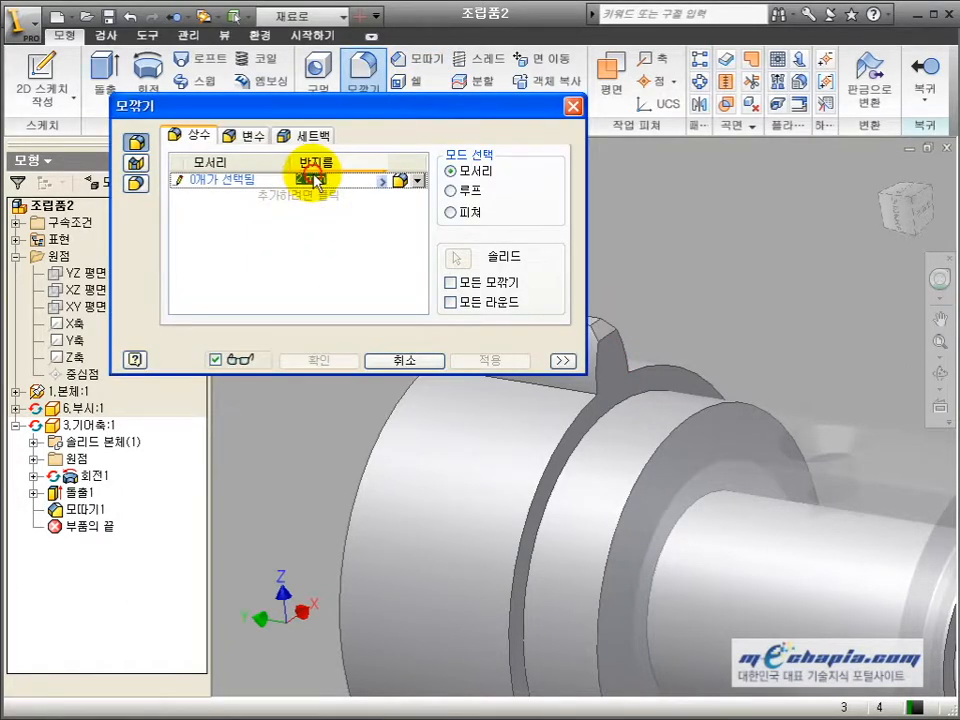
type("0.5")
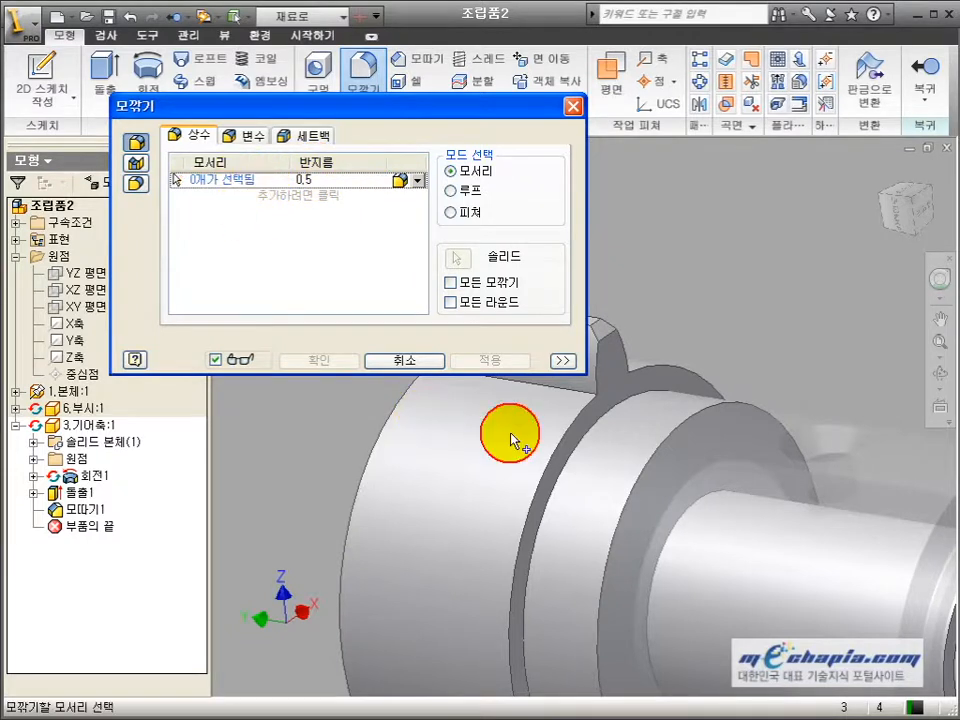
left_click(600, 385)
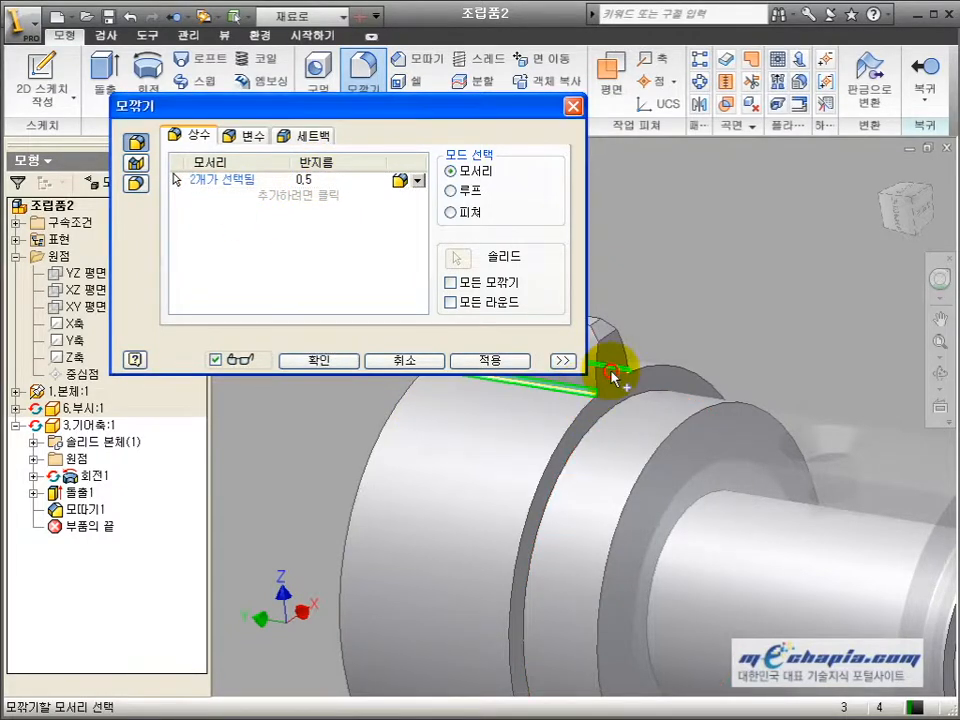
left_click(316, 360)
- Switch to the 2D assembly drawing to check the gear's module and tooth count, and return to the 3D model
key("alt+Tab")
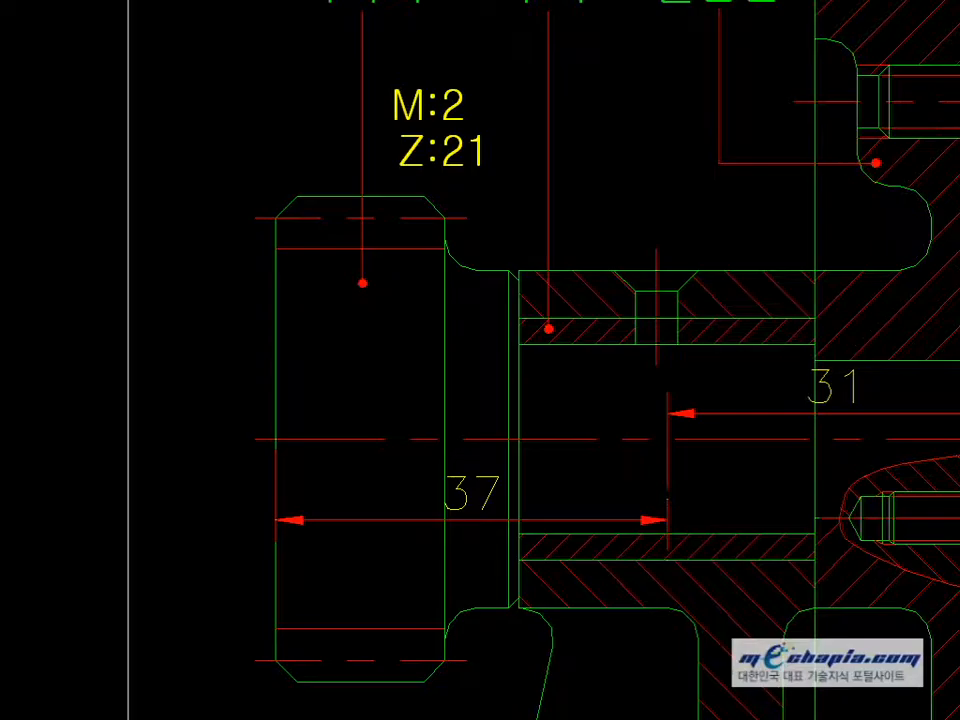
middle_click_drag(467, 124, 434, 299)
key("alt+Tab")
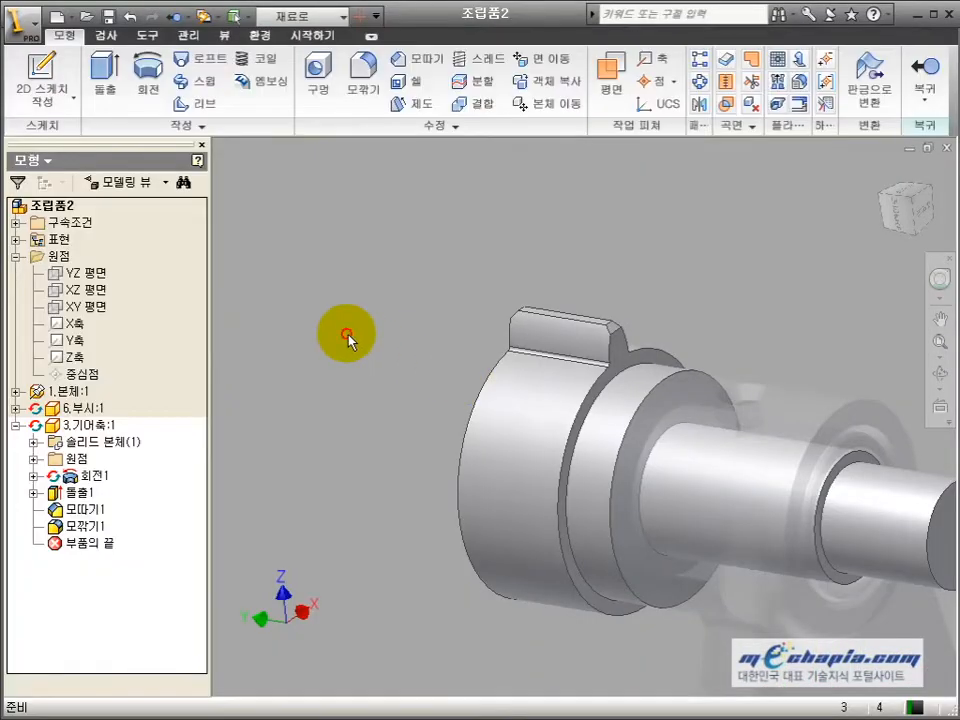
- Circular-pattern the tooth's extrusion, chamfer and fillet about the gear shaft's X axis (X축) with 21 instances over 360 degrees
middle_click_drag(345, 334, 255, 255)
left_click(699, 81)
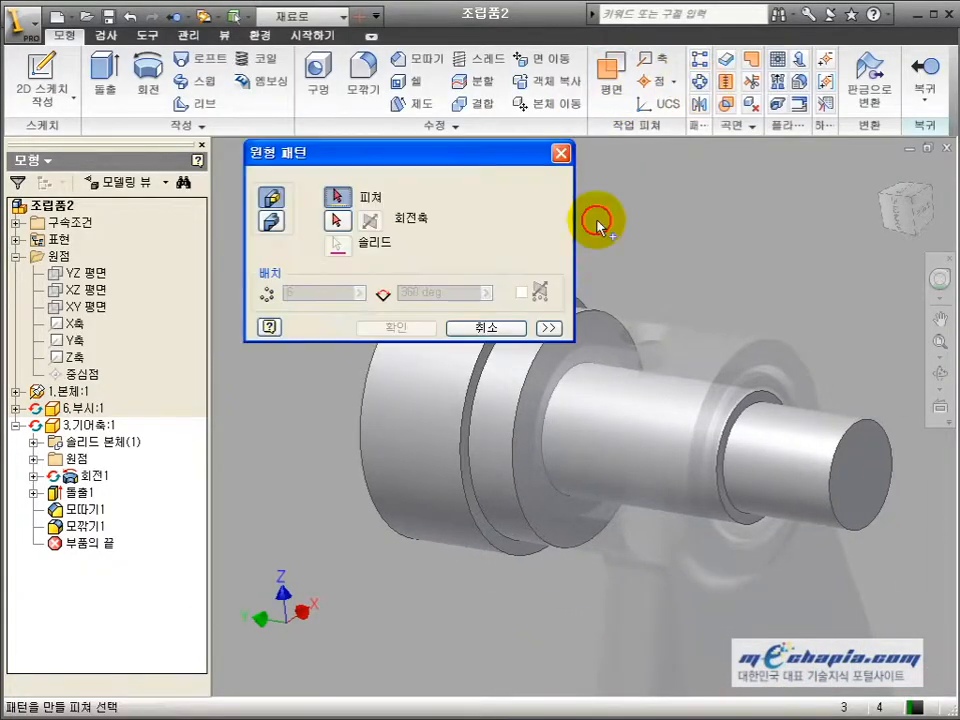
left_click(78, 492)
left_click(78, 510)
left_click(85, 526)
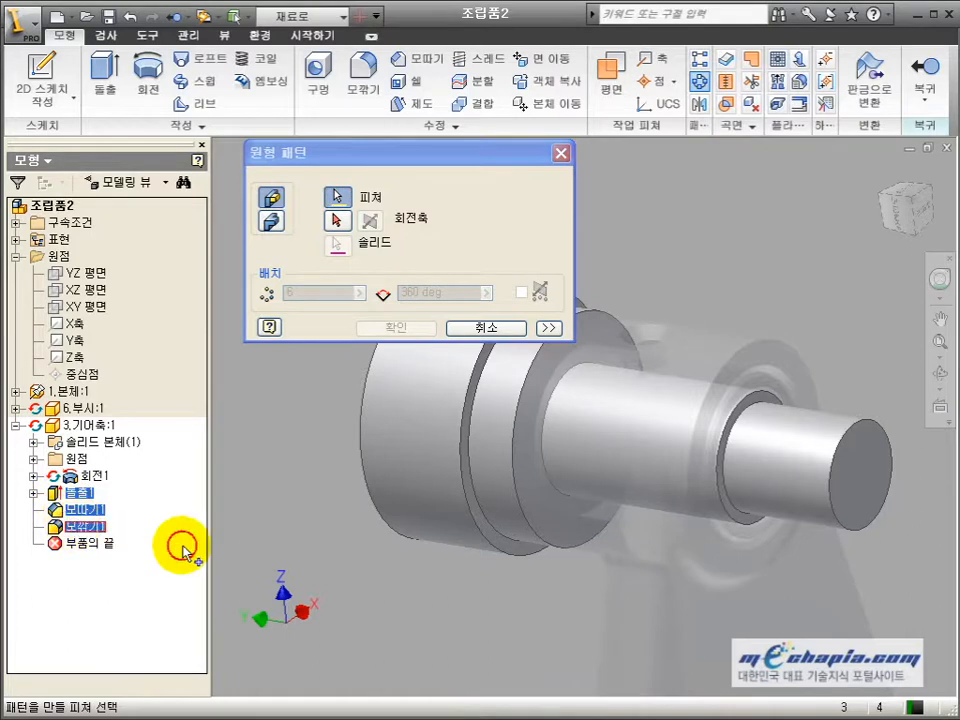
left_click(337, 220)
left_click(34, 459)
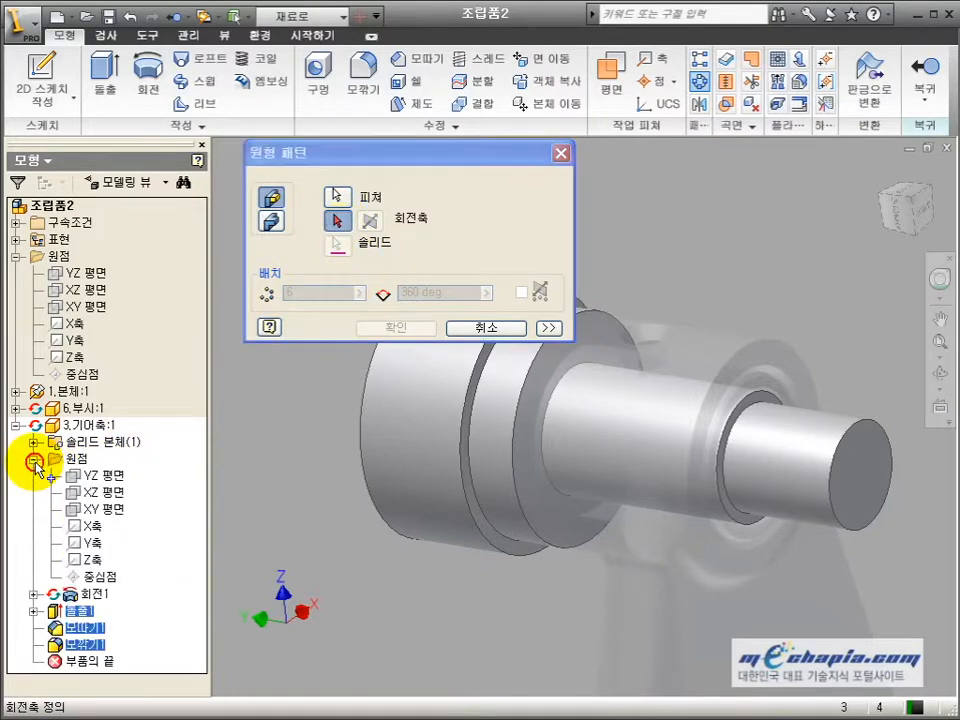
left_click(88, 525)
type("21")
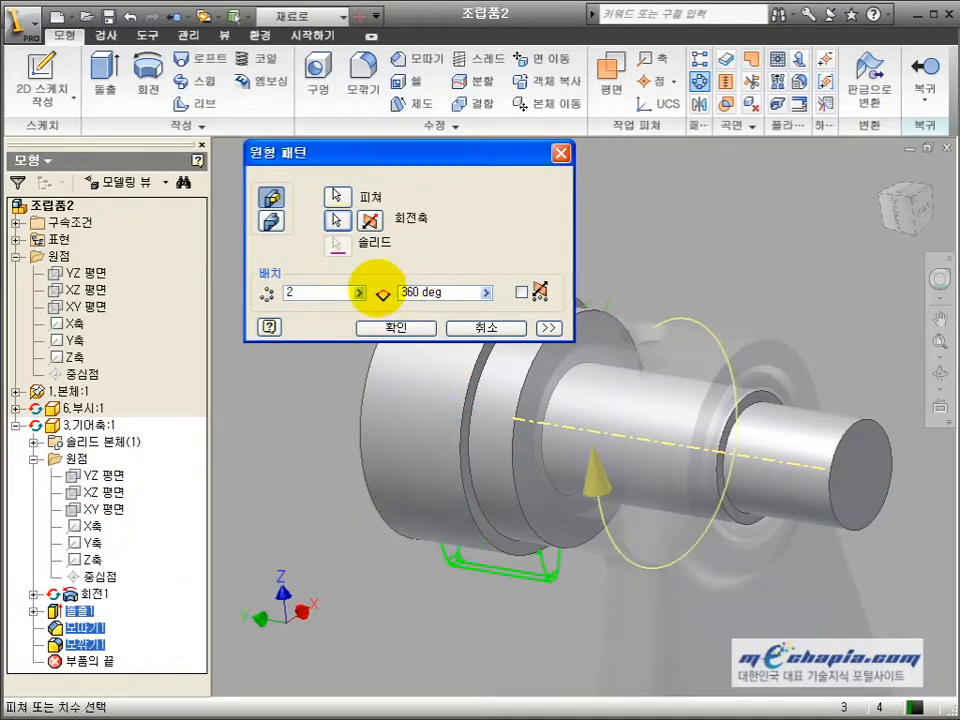
left_click(381, 327)
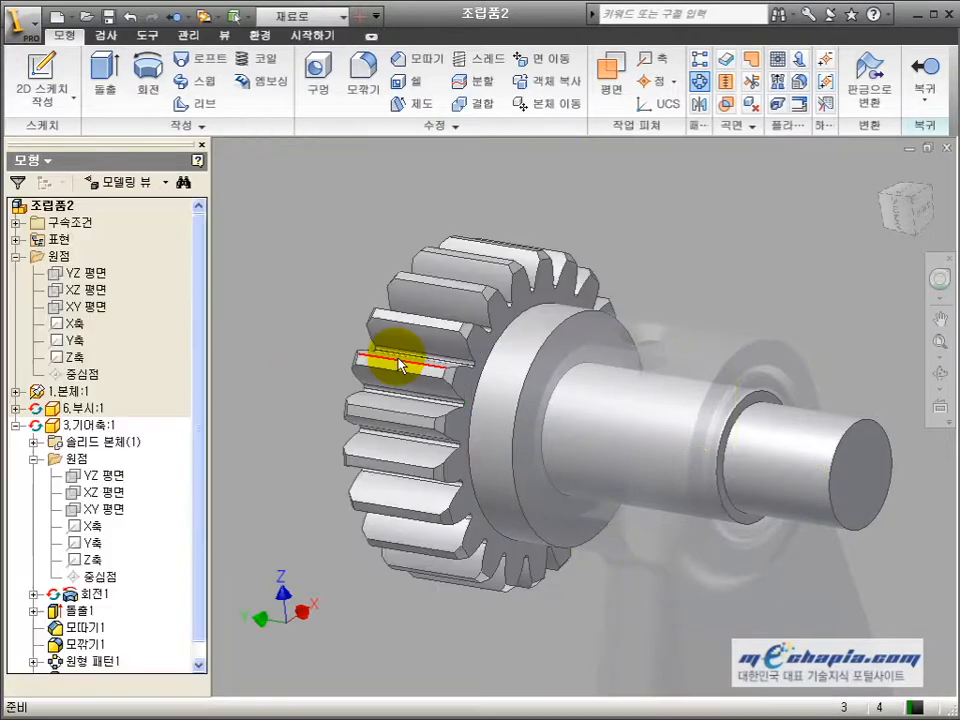
- Switch to the 2D assembly drawing to check the screw hole at the shaft's end, and return to the 3D model
key("alt+Tab")
mouse_move(749, 494)
middle_mouse_down()
mouse_move(653, 383)
mouse_move(465, 326)
middle_mouse_up()
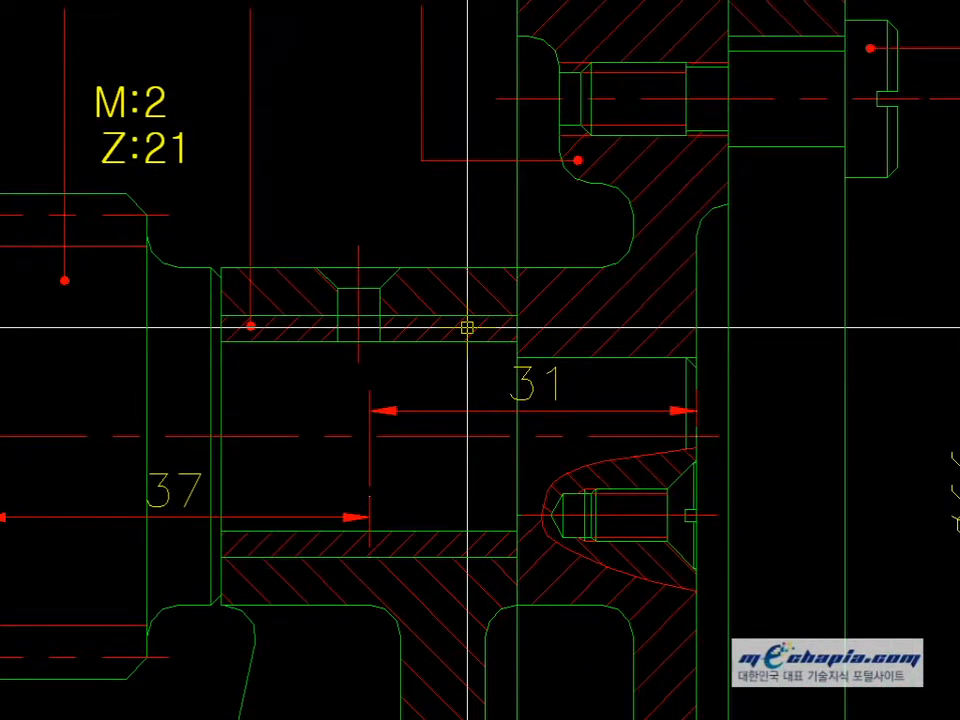
key("alt+Tab")
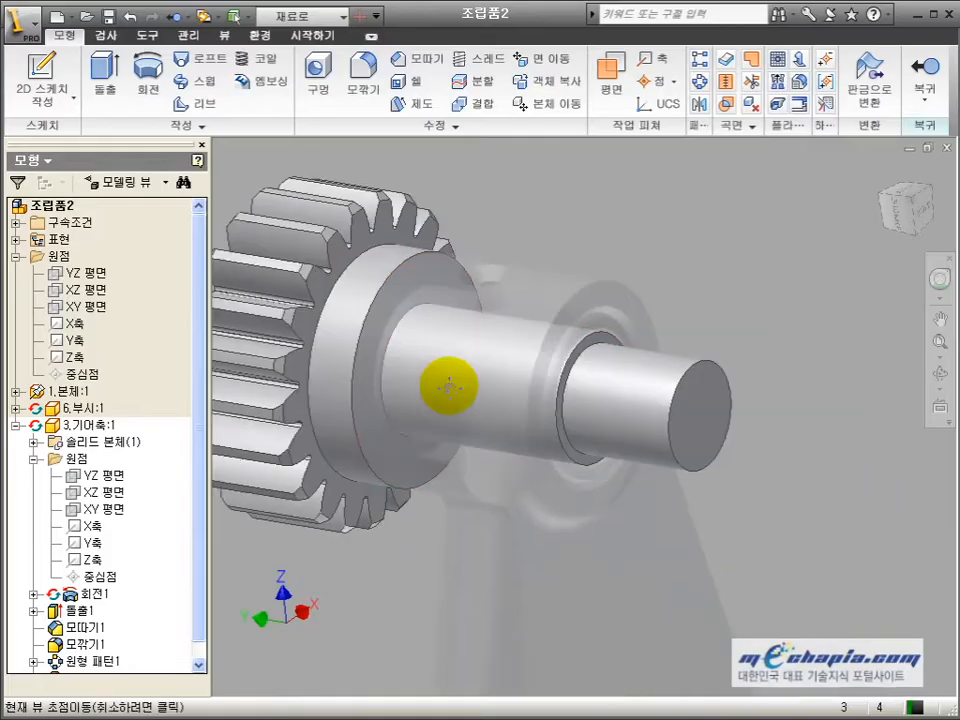
- Sketch on the shaft's small end face, placing a point at the lowest spot of its circle and aligning it vertically with the centre
left_click(615, 416)
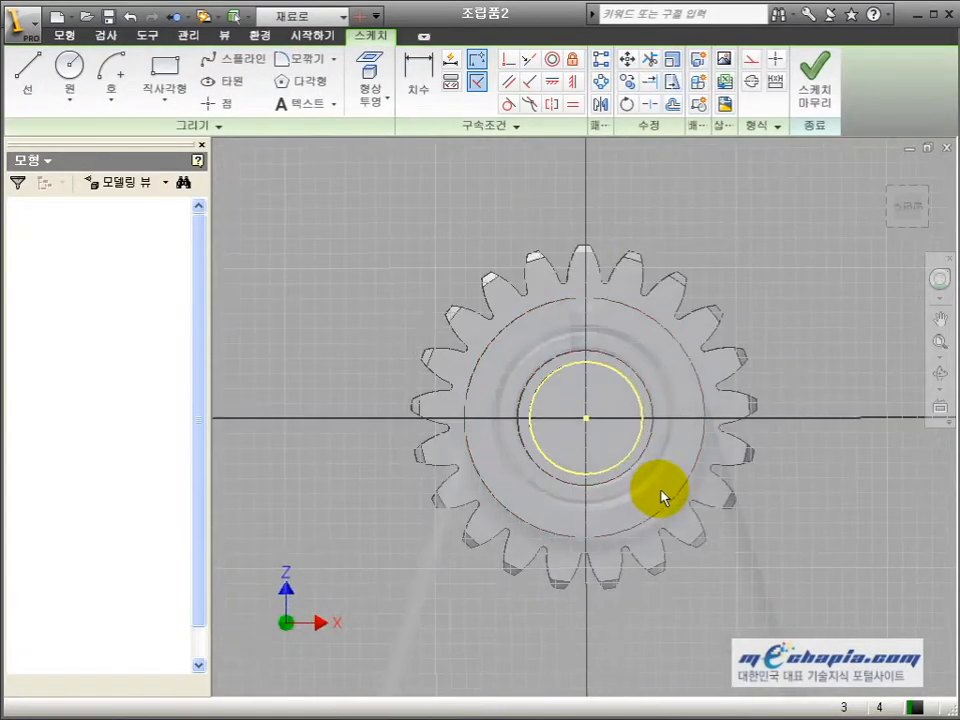
left_click(214, 103)
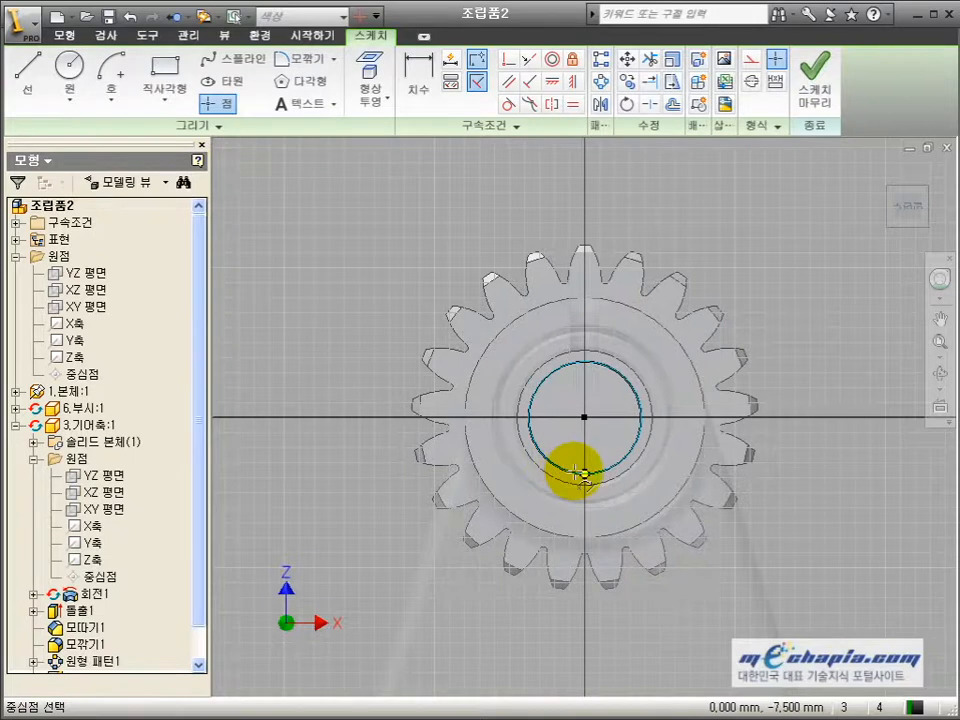
left_click(584, 470)
left_click(572, 81)
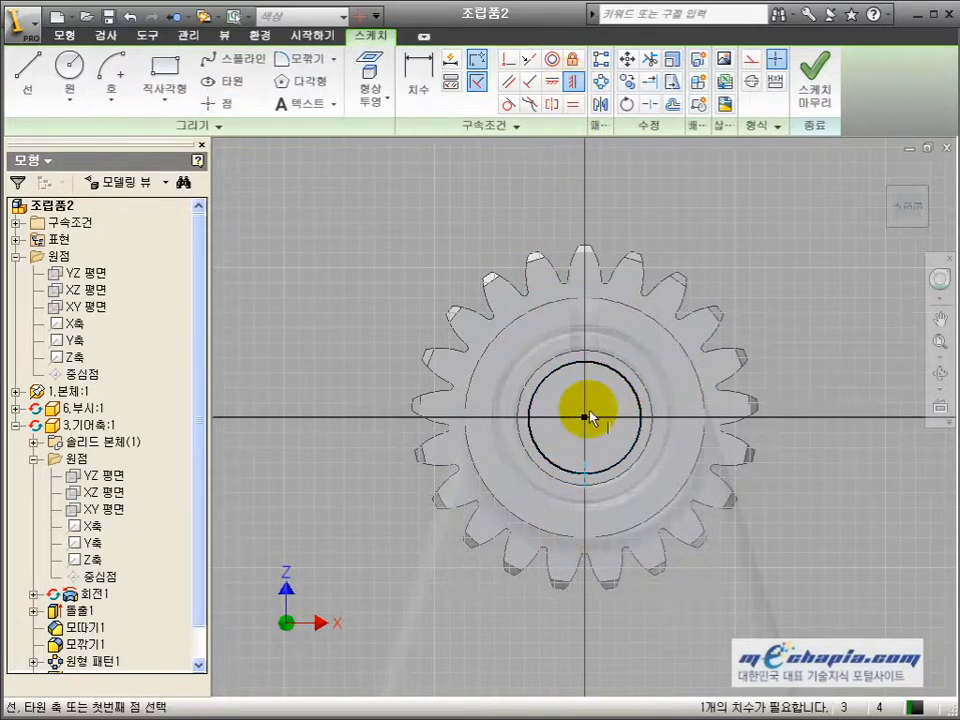
left_click(584, 470)
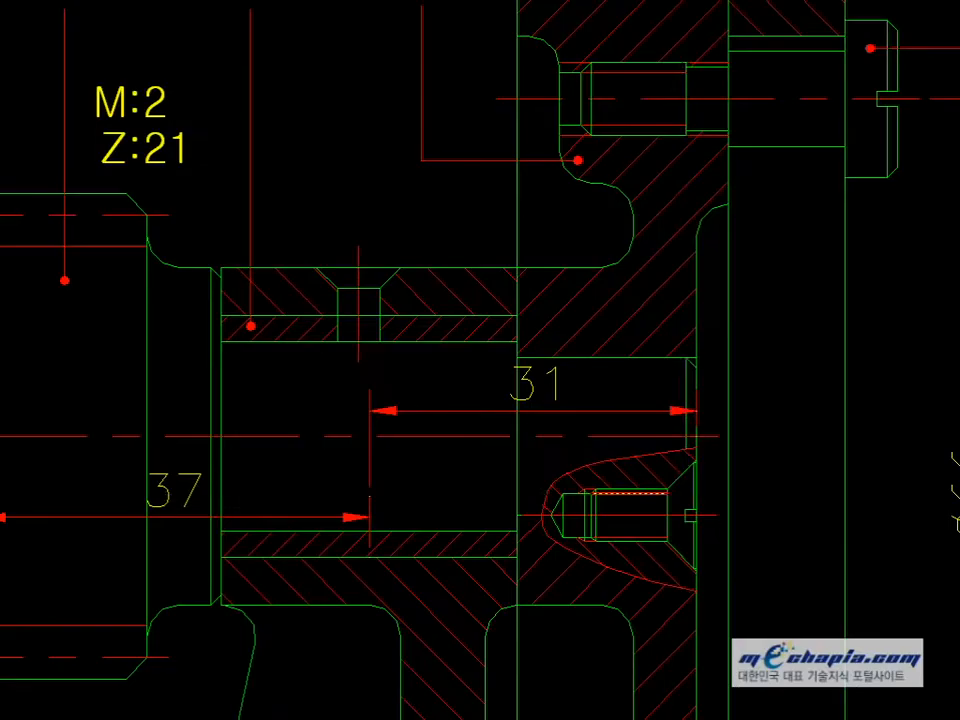
- Measure the countersink's opening diameter at the shaft end's tapped hole in the 2D assembly drawing
scroll(617, 514, "up", 2)
scroll(596, 521, "up", 2)
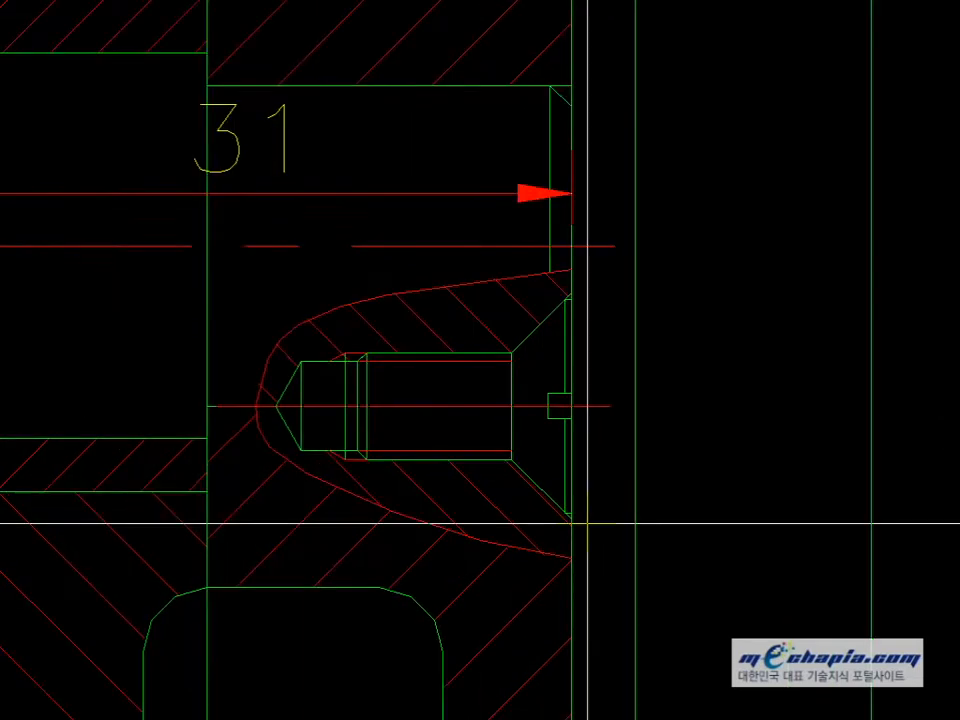
left_click(577, 518)
left_click(572, 293)
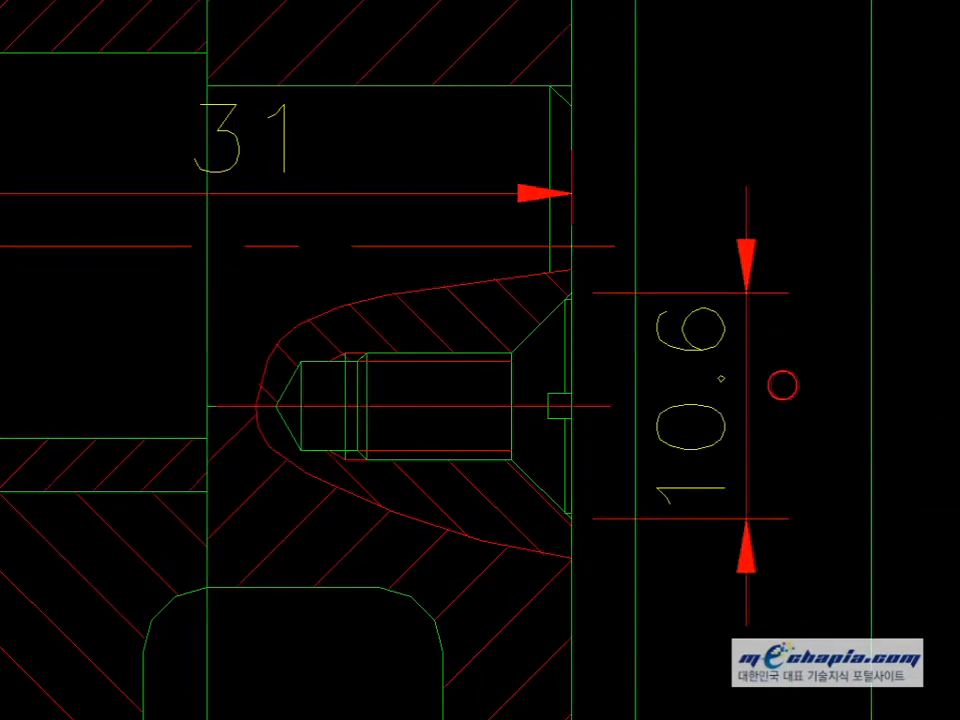
left_click(300, 361)
left_click(300, 450)
key("Escape")
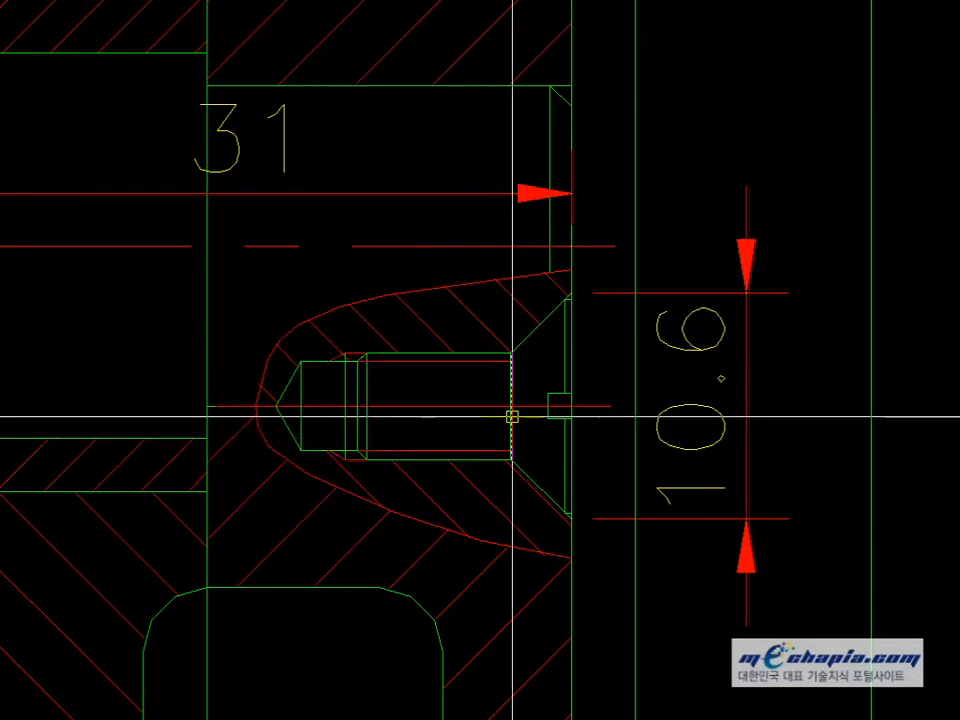
- Measure the tapped hole's thread diameter in the 2D drawing, and return to the sketch in the 3D model
scroll(514, 416, "up", 1)
key("Return")
key("Return")
left_click(272, 364)
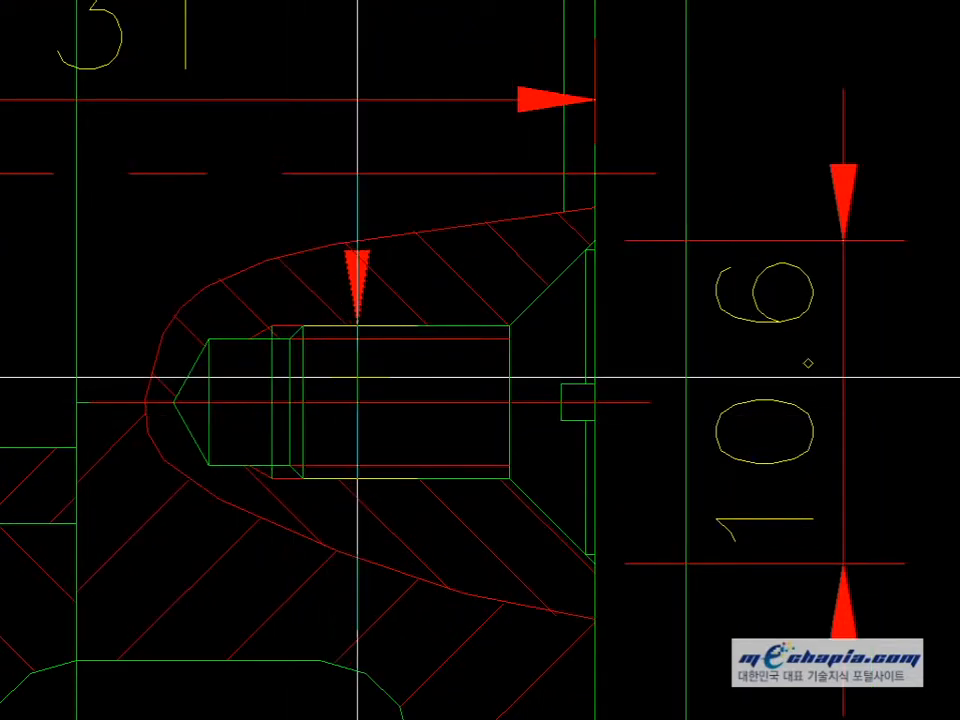
key("Escape")
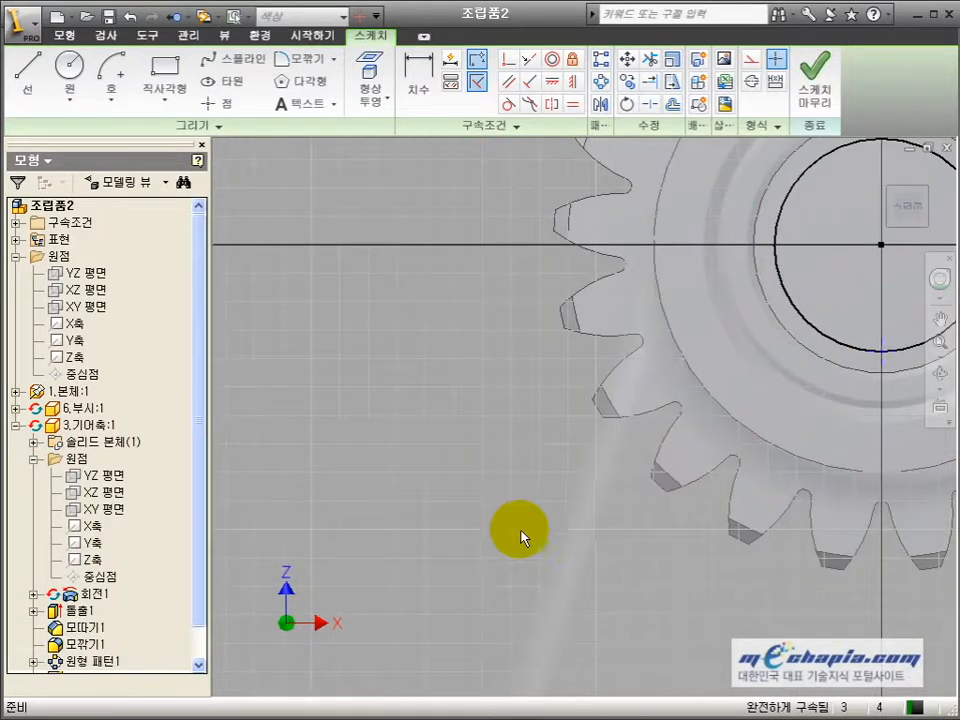
- Look up the thread pitch in the metric coarse thread table (미터 보통 나사의 기준 치수), and return to the sketch
key("l")
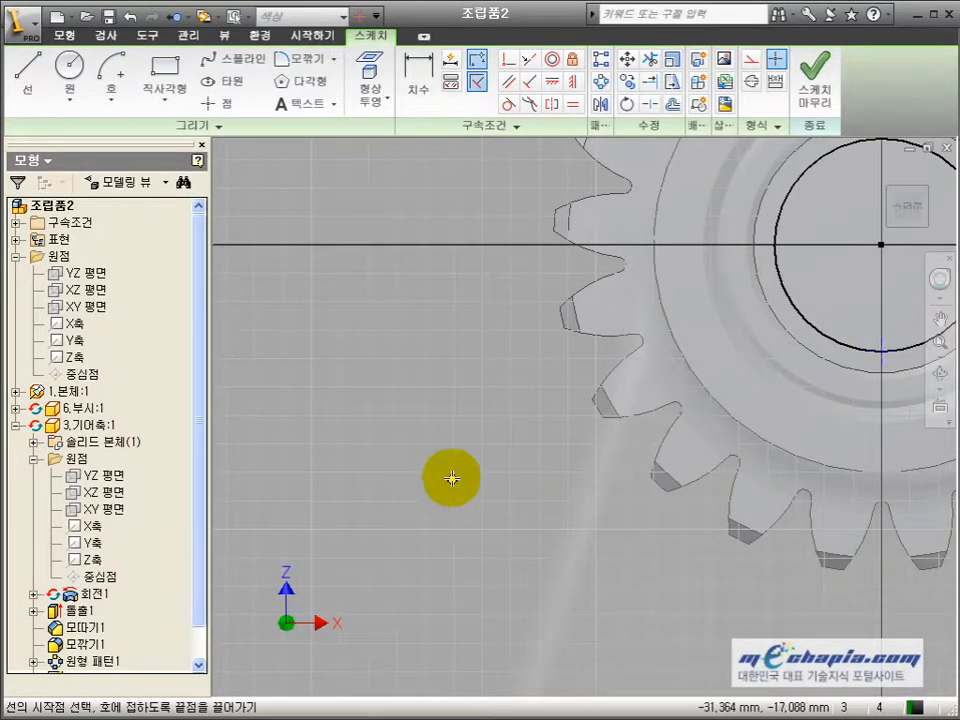
left_click(290, 717)
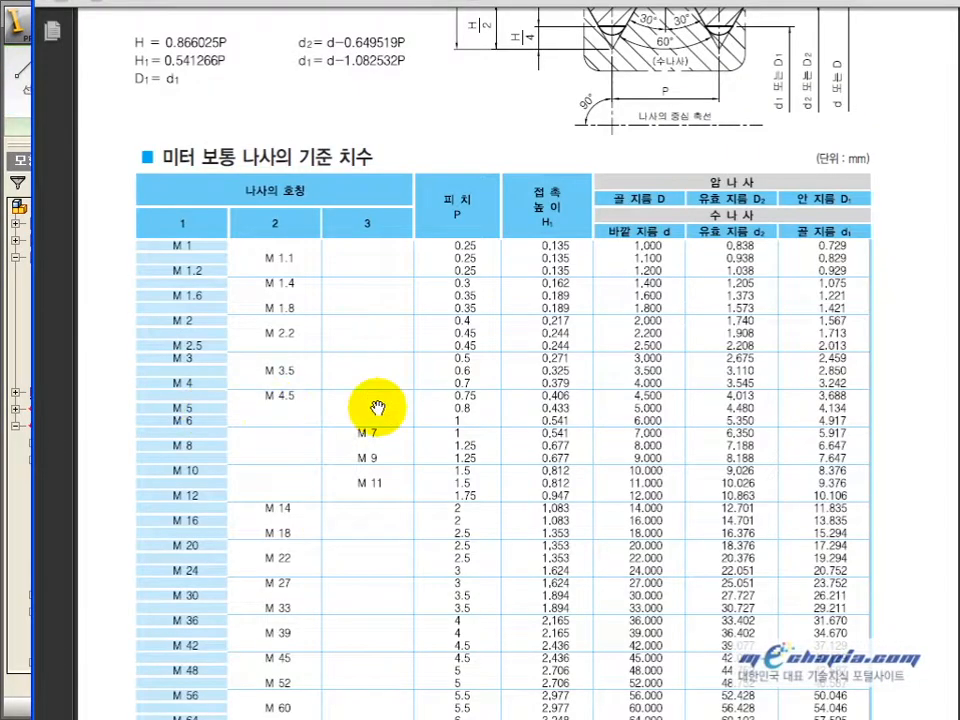
key("alt+Tab")
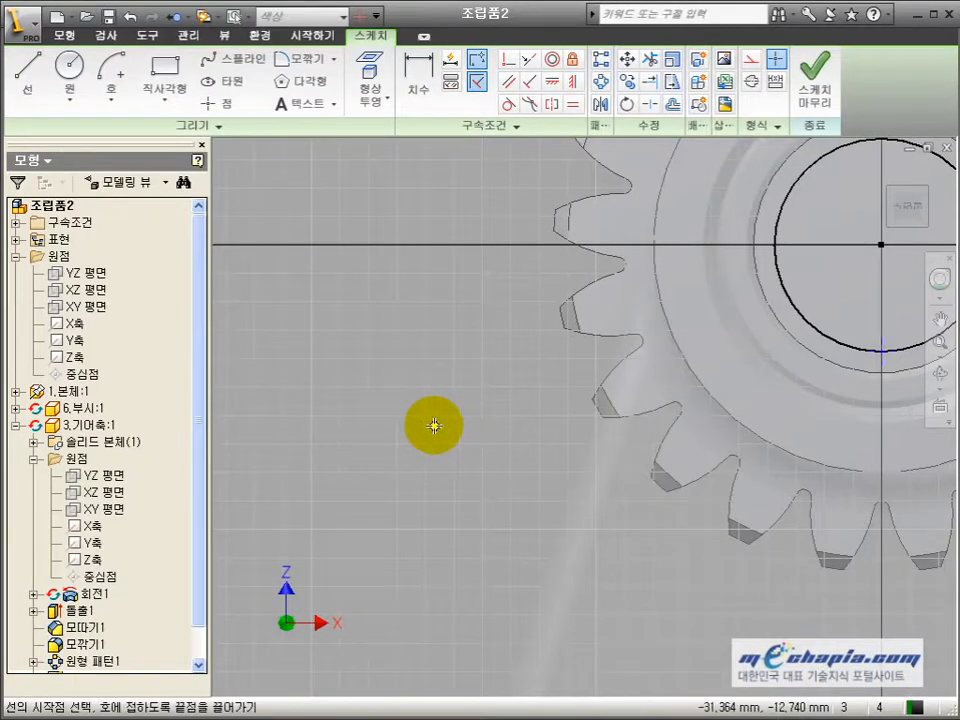
- Sketch a closed triangle with a vertical left side about 3.6 mm long in the empty area beside the gear
left_click(435, 428)
left_click(435, 477)
left_click(463, 459)
left_click(435, 428)
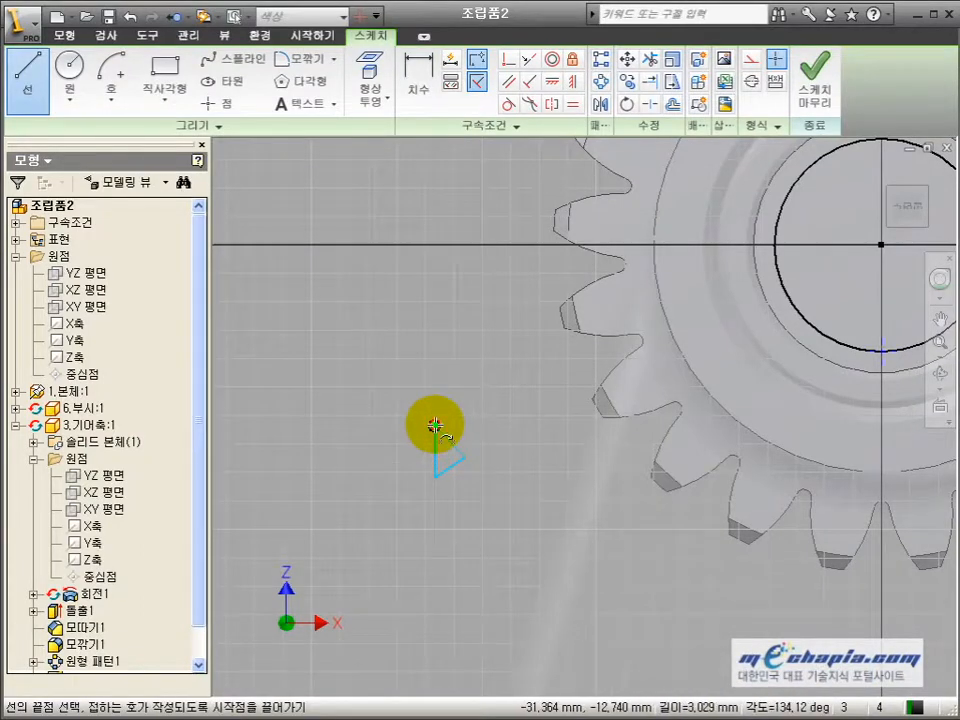
- Dimension the angle between the triangle's two slanted sides as 60 degrees
key("d")
left_click(452, 466)
left_click(455, 446)
left_click(410, 452)
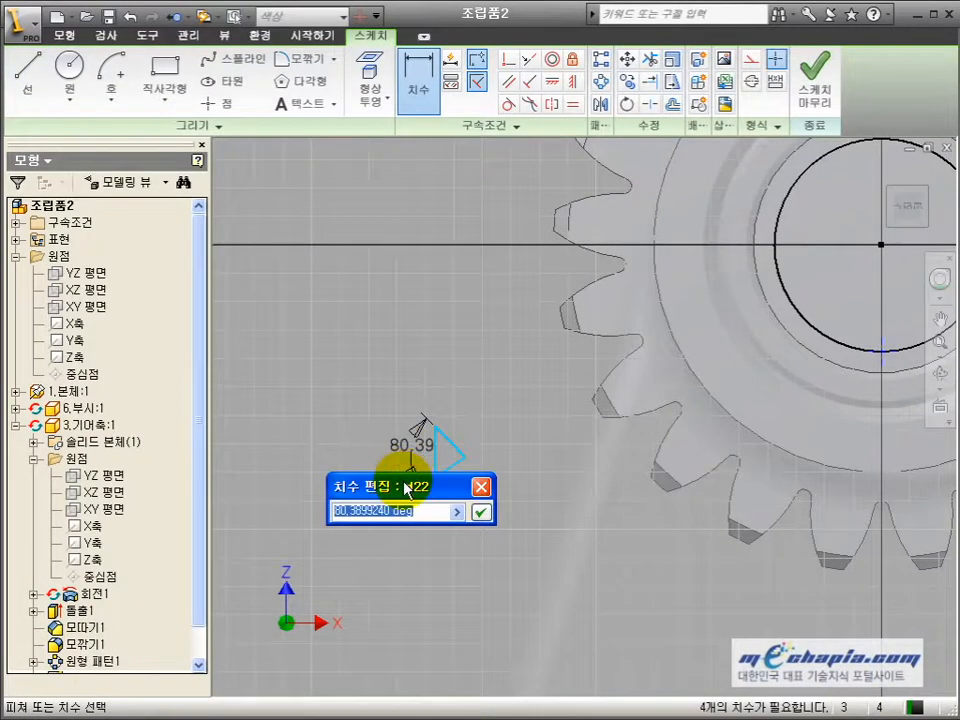
type("60")
key("Return")
- Make the triangle's two slanted sides equal and set its vertical side's length to 0.8 mm
scroll(460, 420, "down", 4)
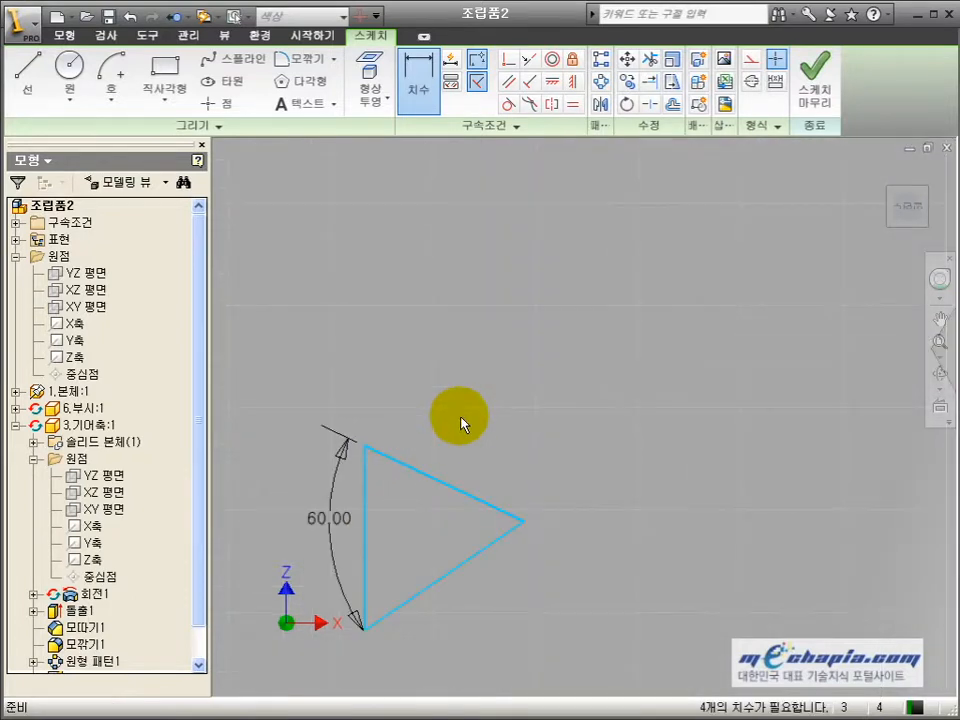
left_click(461, 565)
left_click(464, 496)
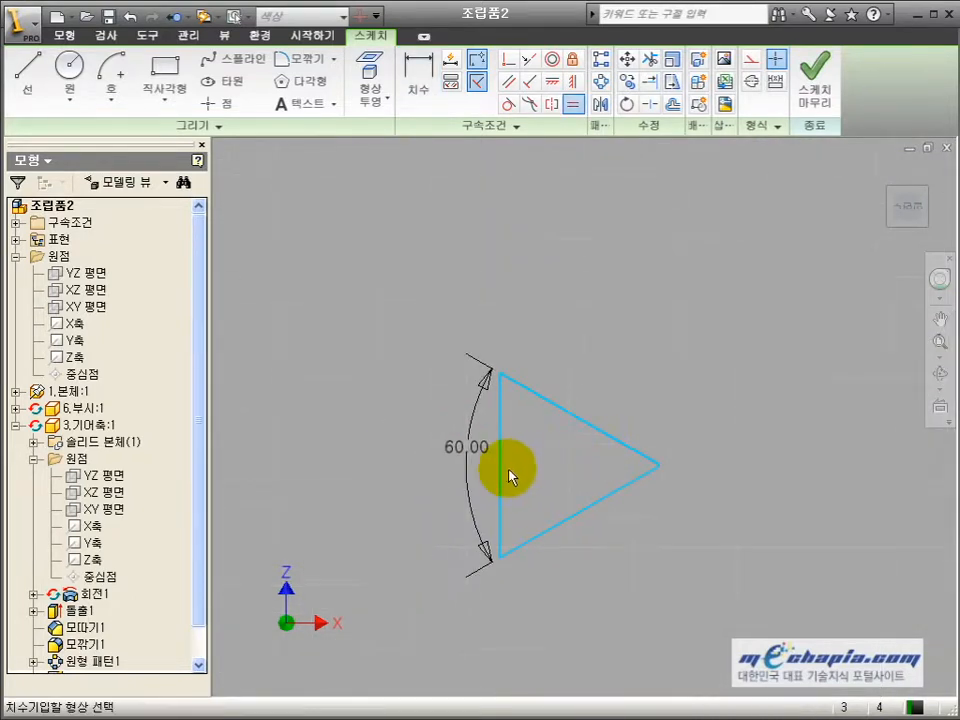
key("d")
left_click(500, 470)
left_click(362, 472)
type("0,")
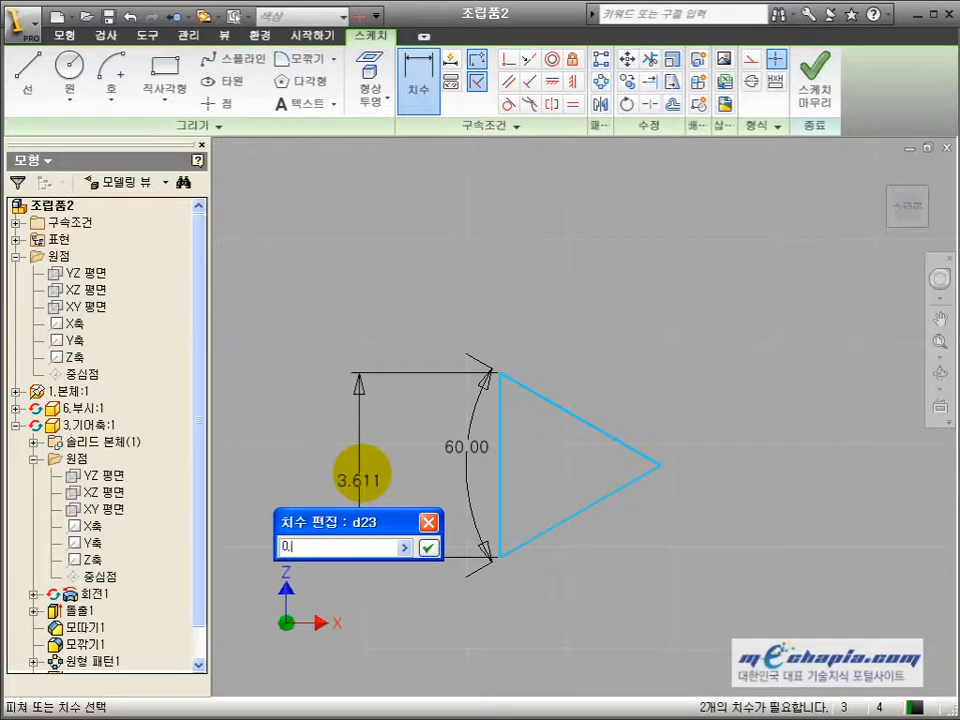
type("8")
key("Return")
key("Escape")
- Draw a vertical line across the triangle near its vertical side, and trim both ends that extend outside the triangle
key("l")
scroll(617, 497, "down", 3)
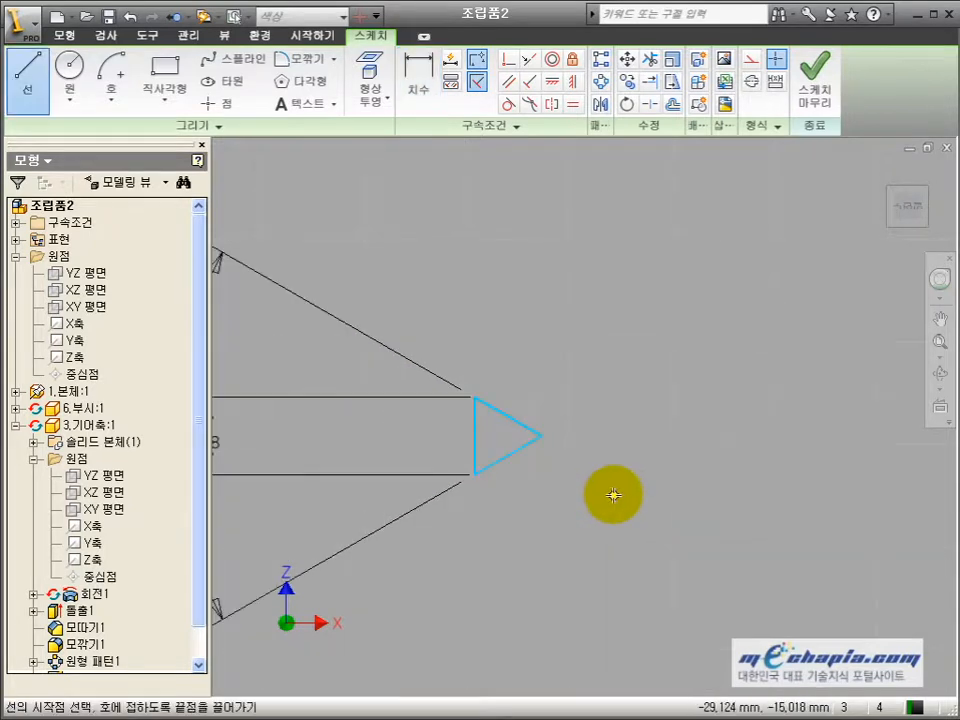
left_click(486, 378)
left_click(486, 501)
key("x")
left_click(487, 488)
left_click(487, 392)
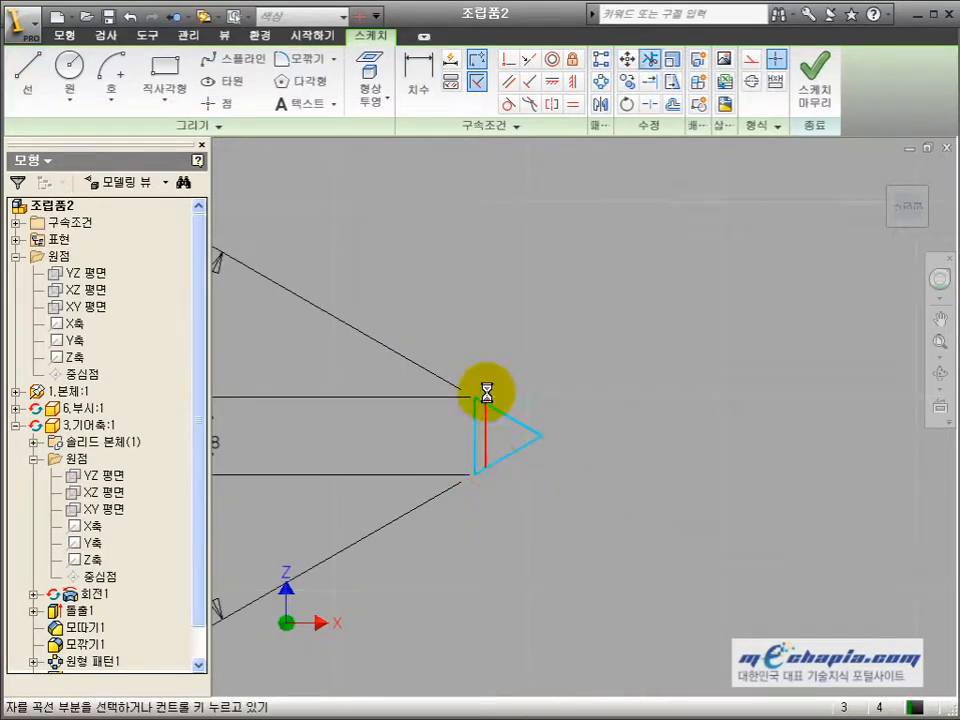
key("d")
key("Escape")
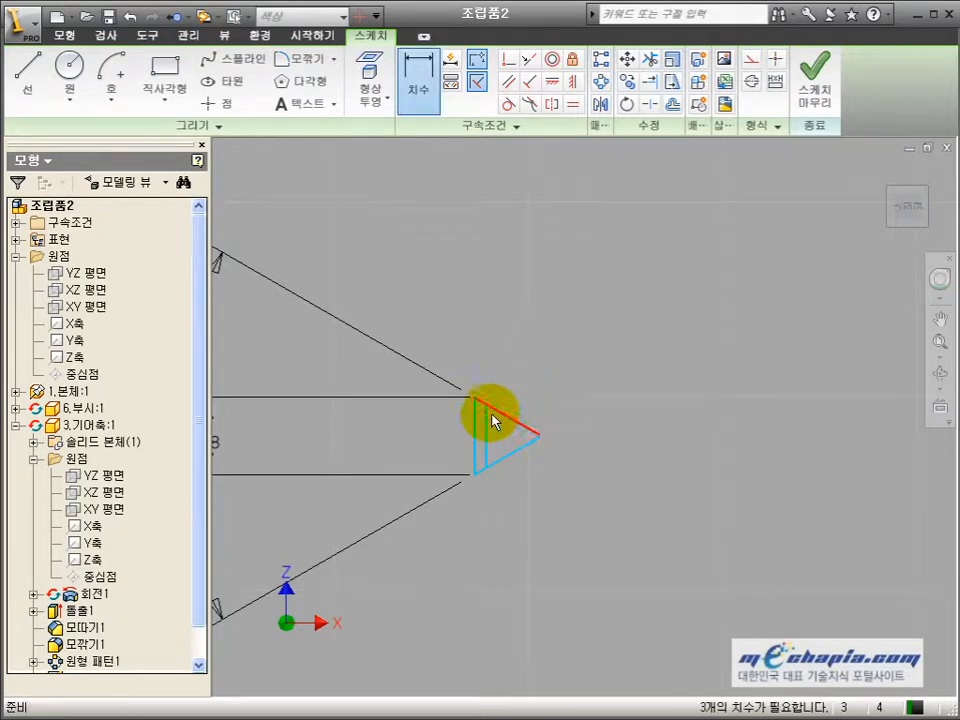
- Dimension the distance between the inner vertical line and the triangle's vertical side as 0.693 mm
key("d")
left_click(487, 424)
left_click(475, 428)
left_click(486, 557)
type("0.693")
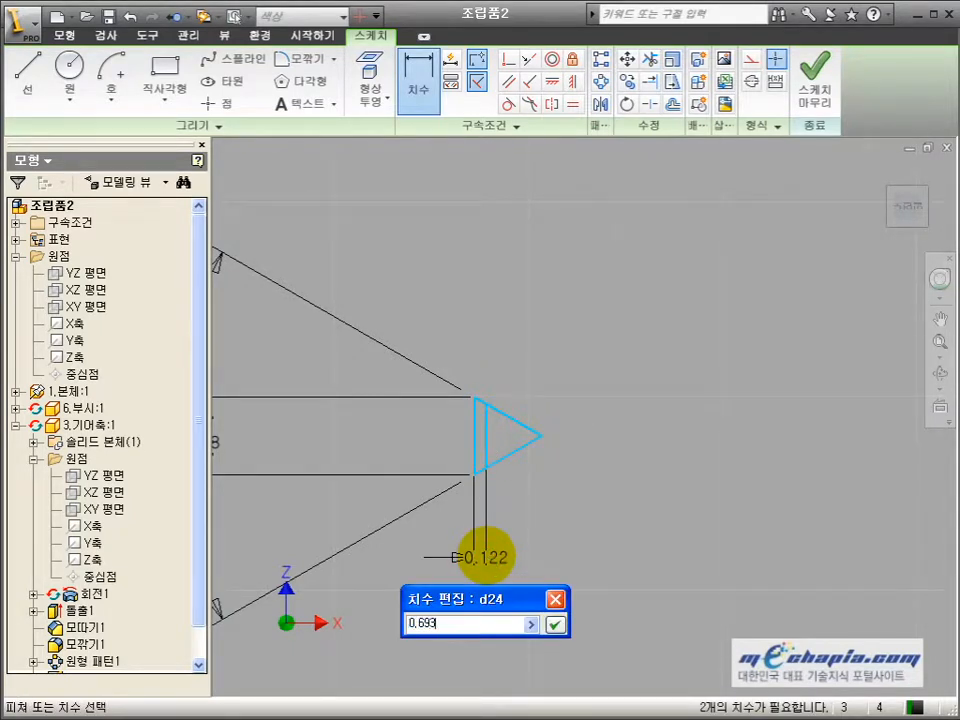
key("Return")
key("Escape")
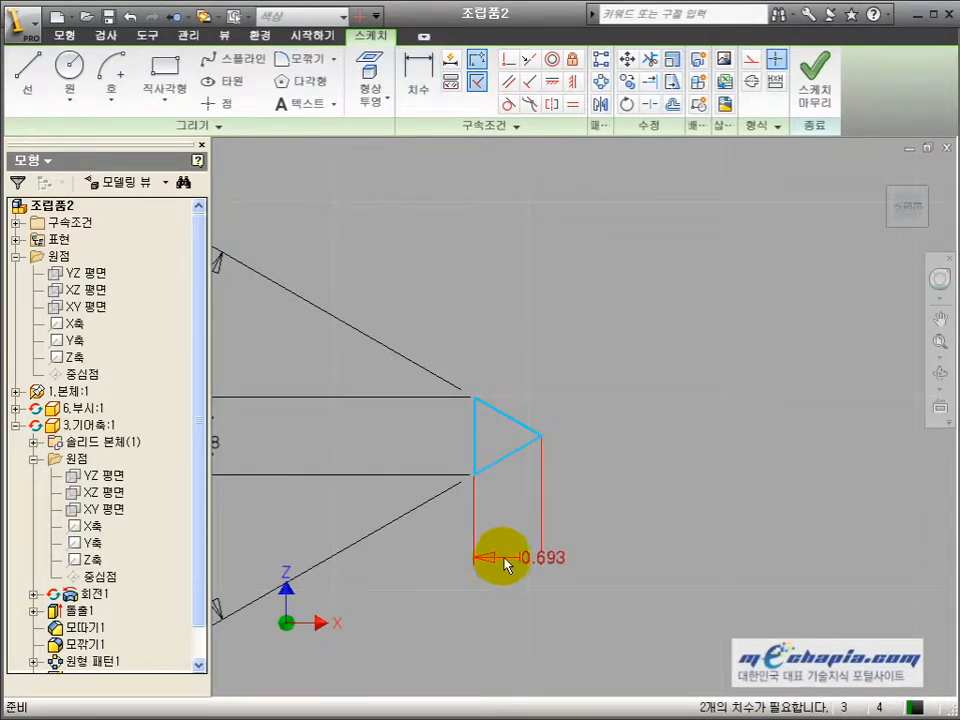
- Change the distance between the two vertical lines to the expression 0.693/8
scroll(507, 565, "down", 2)
double_click(505, 563)
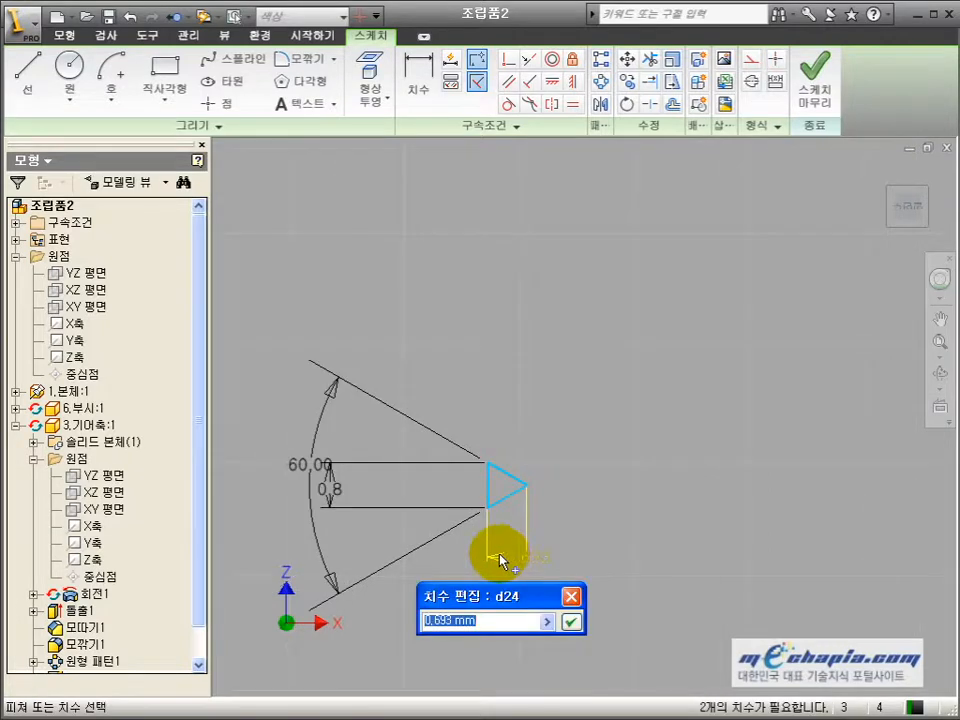
type("/8")
key("Return")
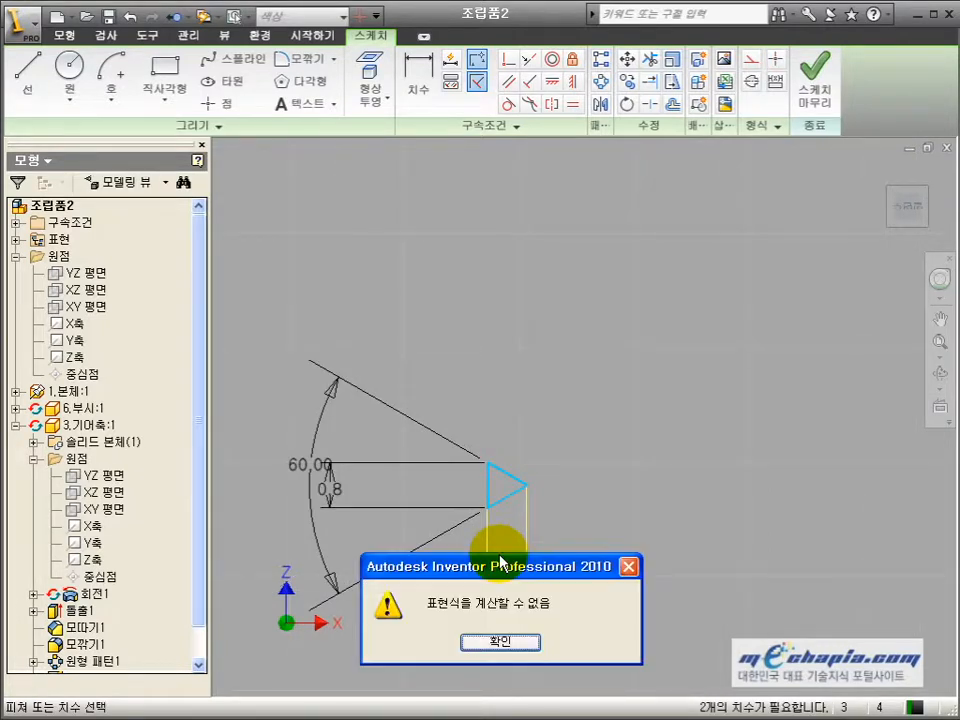
left_click(497, 642)
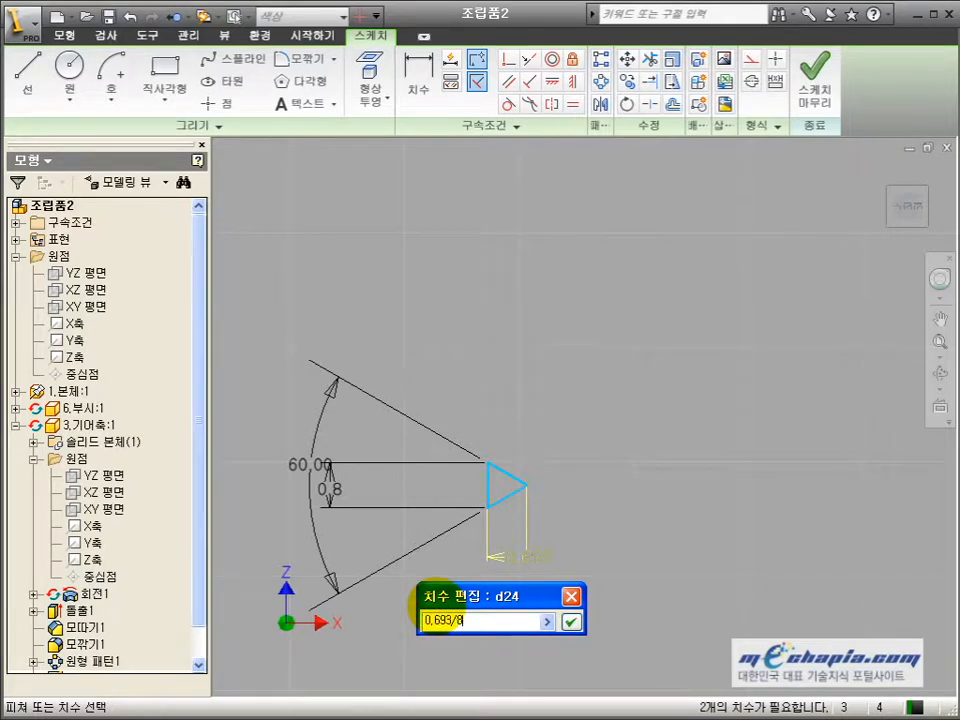
key("Return")
- Try to apply an equal constraint to the triangle's two slanted sides
scroll(455, 462, "up", 3)
key("d")
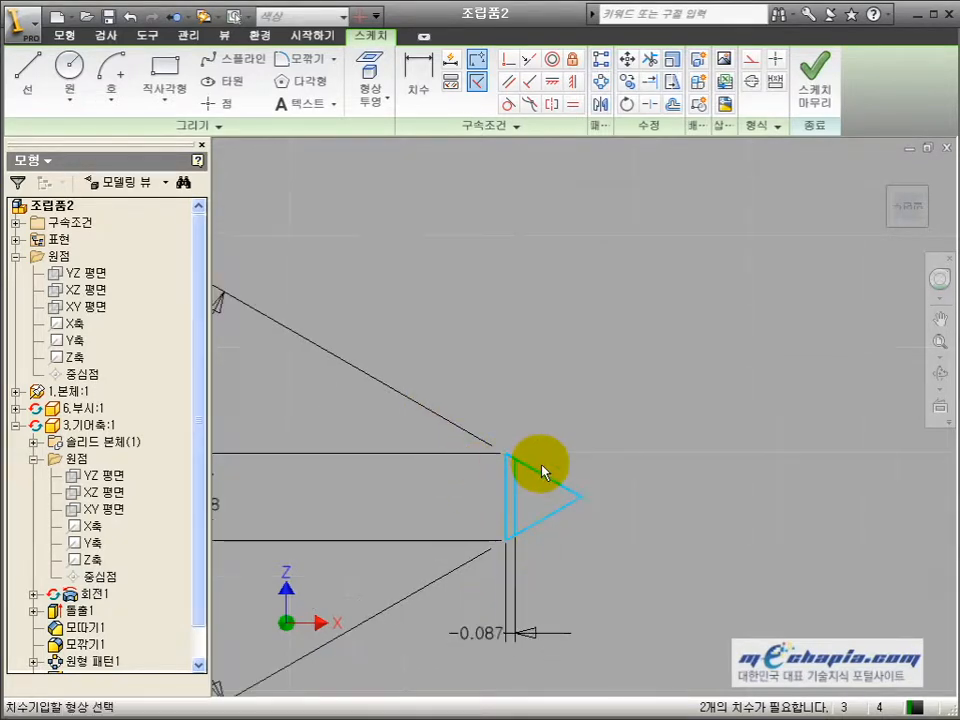
left_click(543, 481)
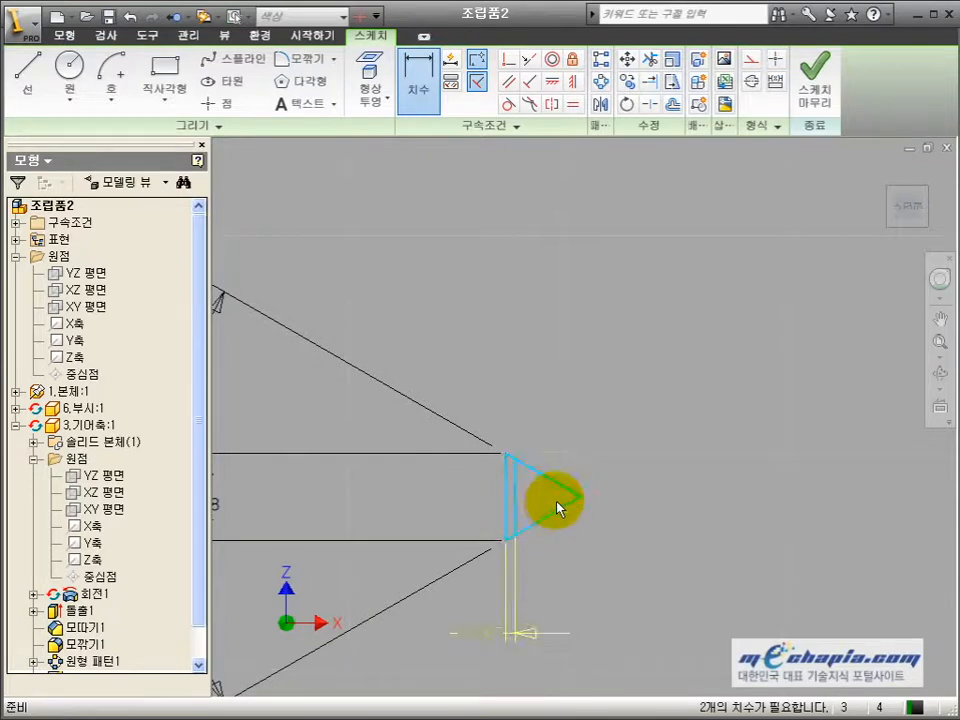
left_click(549, 521)
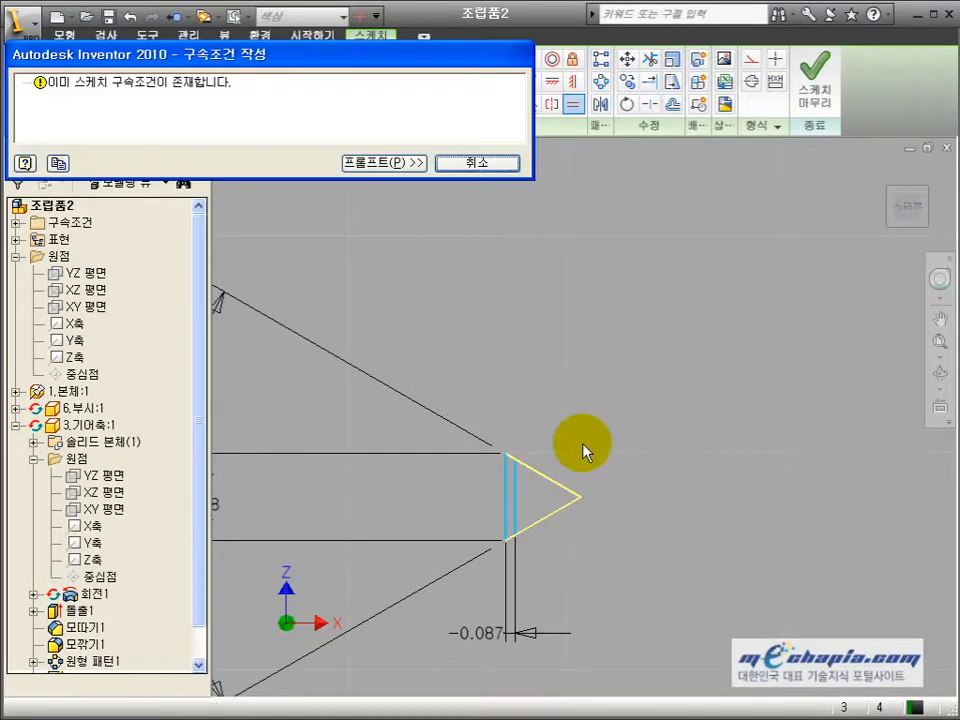
key("Escape")
- Draw a horizontal line about 2.47 mm long from the inner vertical line's midpoint through and beyond the triangle's apex
scroll(580, 475, "down", 3)
scroll(582, 485, "up", 1)
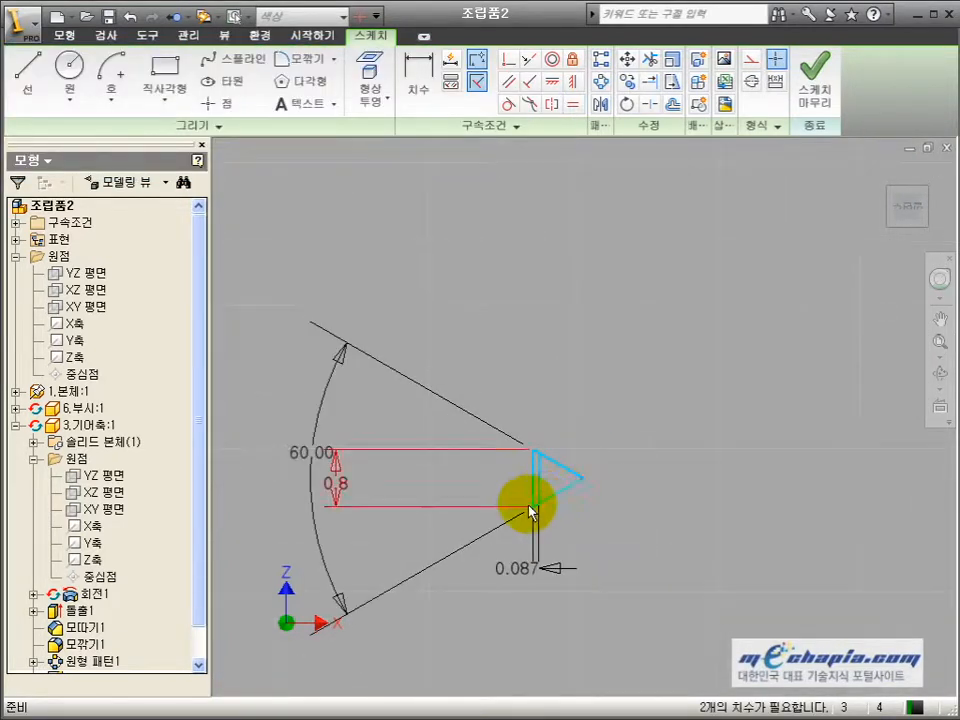
left_click_drag(528, 506, 595, 497)
scroll(571, 548, "up", 4)
scroll(570, 547, "down", 6)
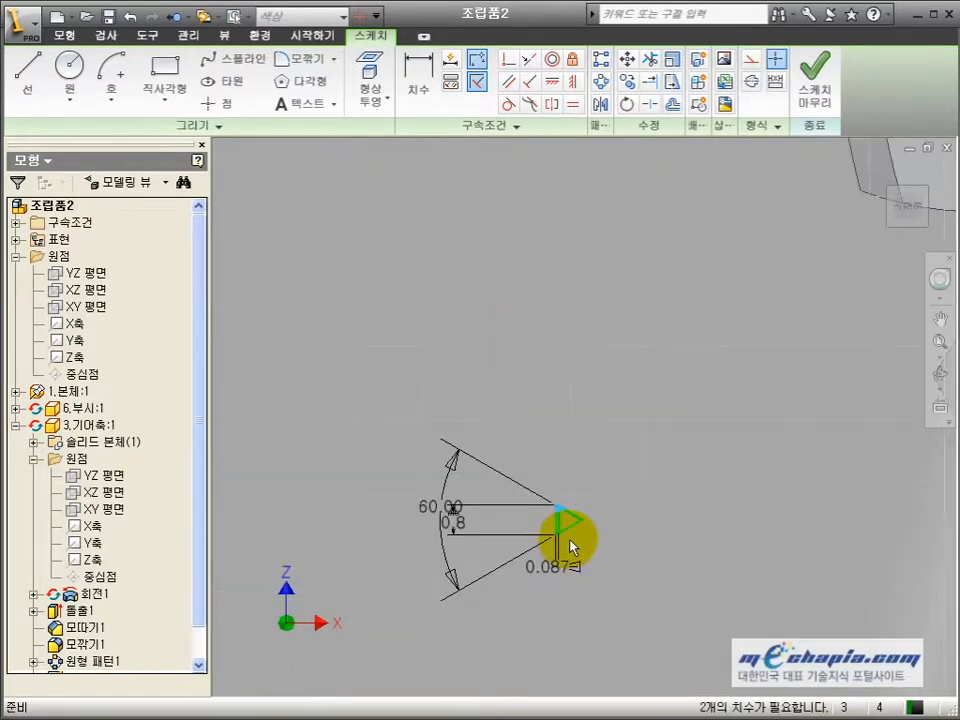
scroll(521, 514, "down", 4)
scroll(546, 504, "up", 4)
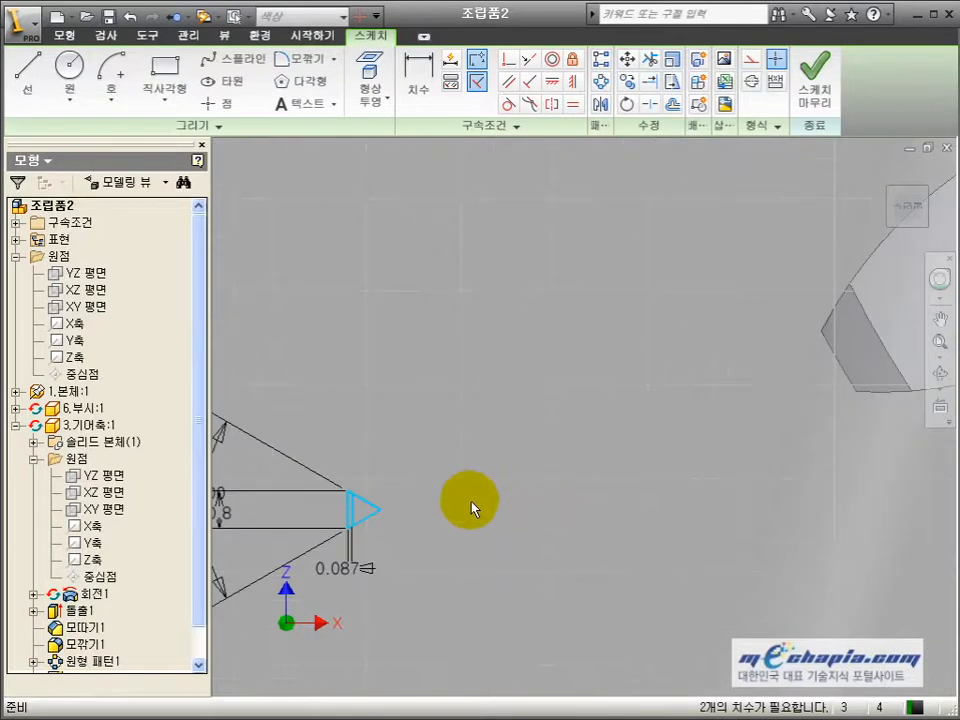
scroll(485, 505, "down", 2)
scroll(430, 495, "up", 3)
key("l")
left_click(322, 475)
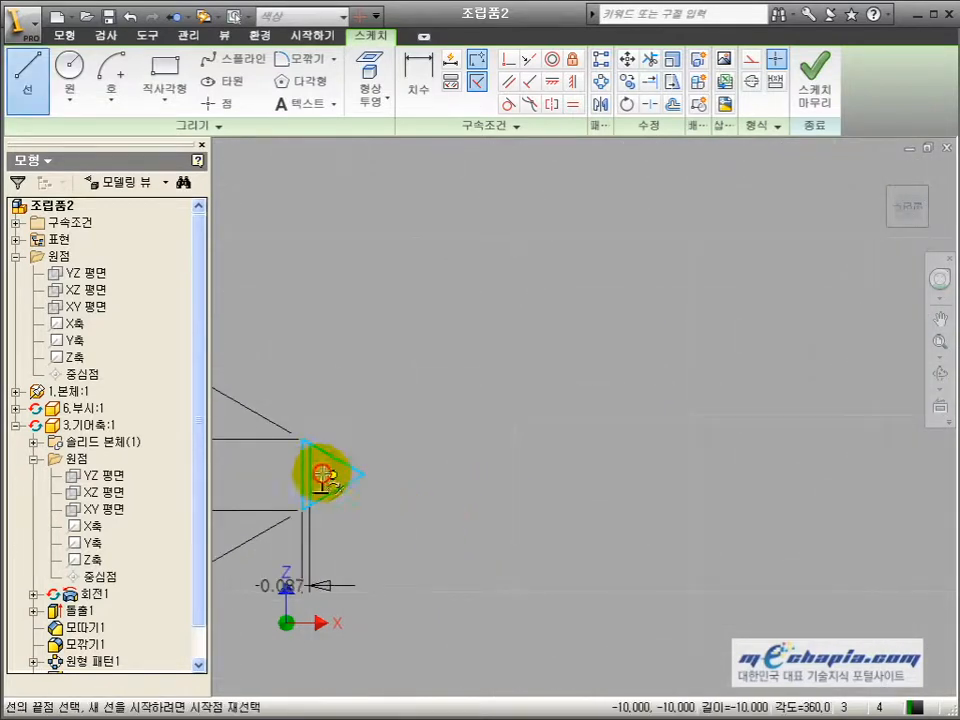
left_click(527, 475)
- Set the horizontal line's length to 2.5 mm
key("d")
left_click(454, 475)
left_click(454, 522)
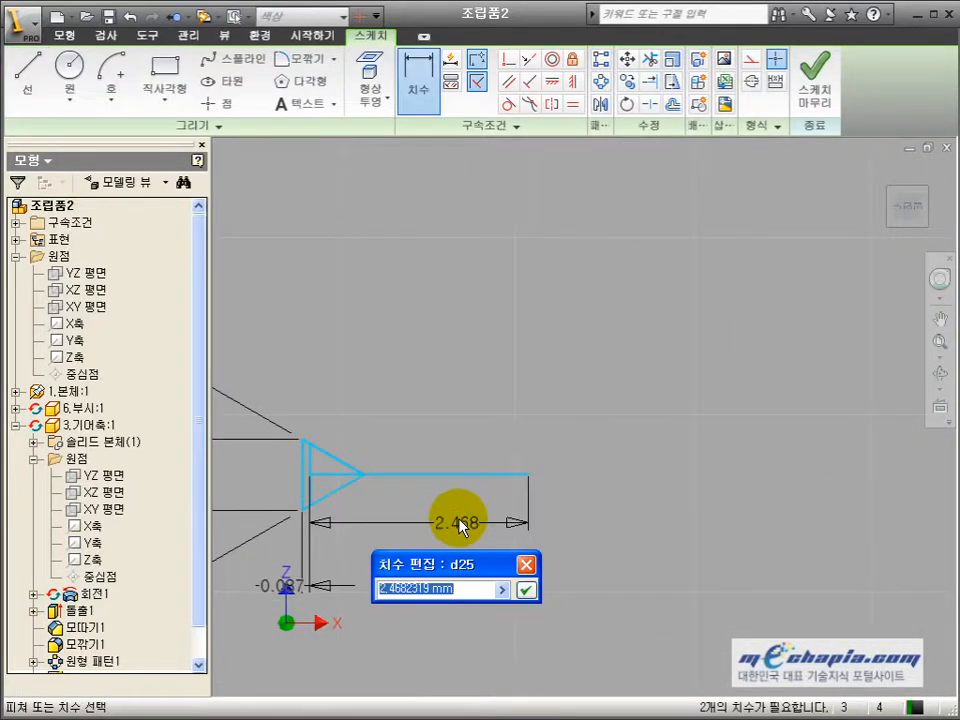
type("2.5")
key("Return")
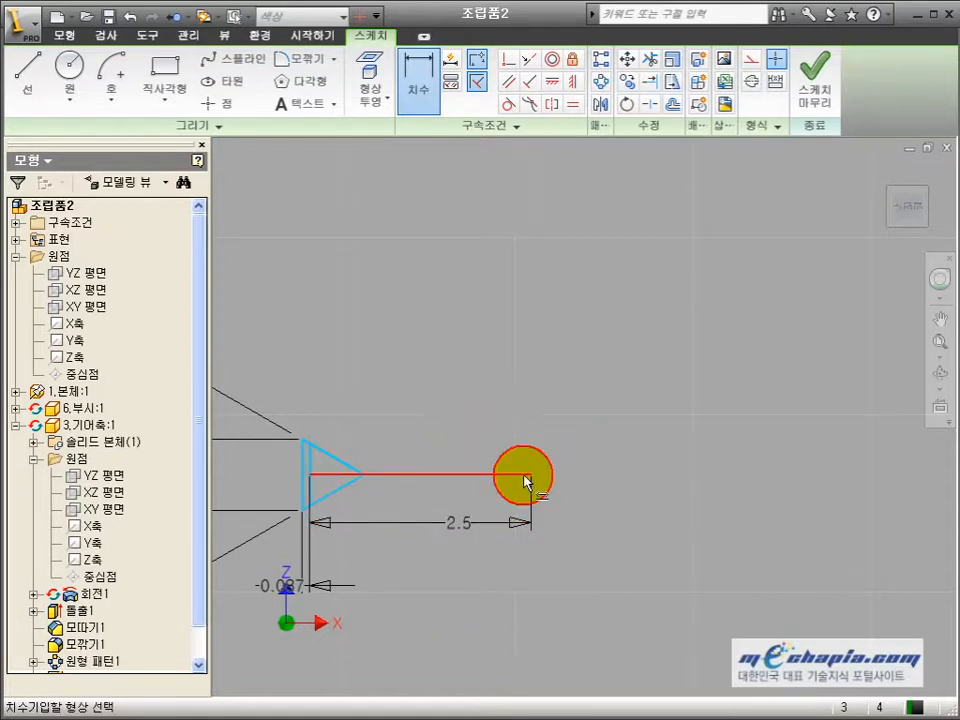
- Measure the distance from the triangle's apex to the far end of the horizontal line and enter it in the calculator
left_click(364, 475)
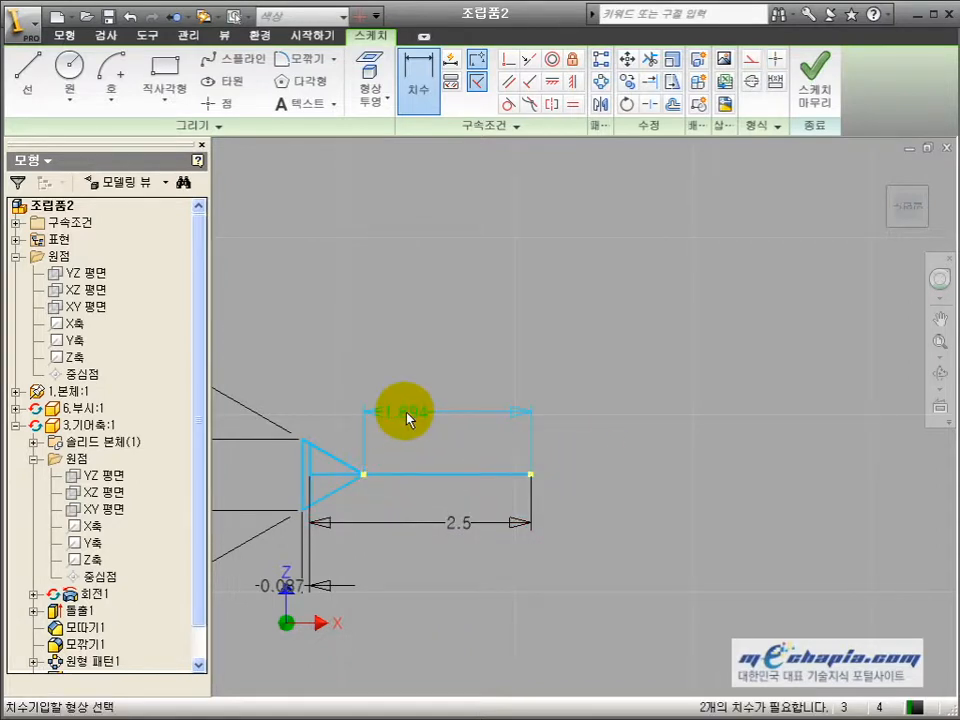
left_click(413, 577)
key("alt+Tab")
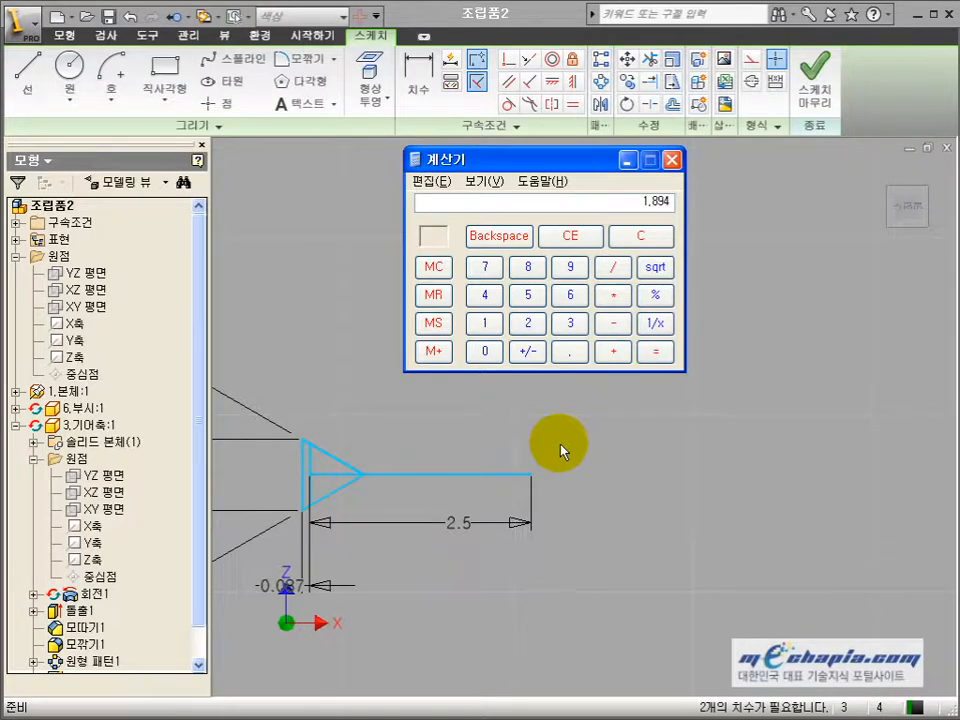
left_click(656, 482)
- Delete the helper triangle, its horizontal line and all their dimensions from the sketch
scroll(649, 480, "down", 5)
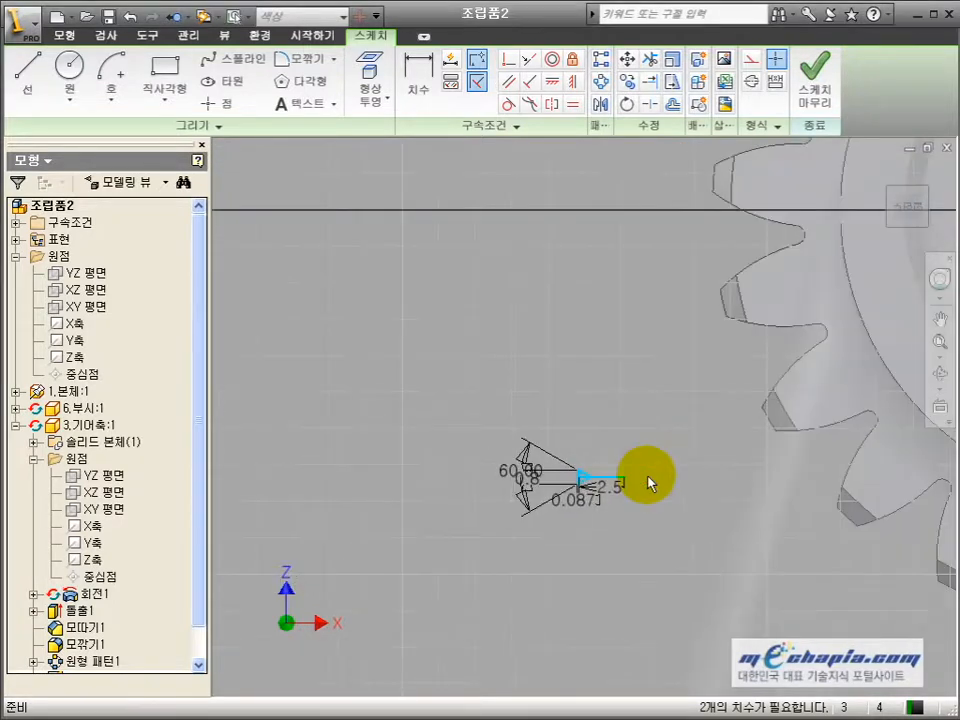
key("e")
key("Escape")
left_click_drag(472, 407, 677, 543)
key("Delete")
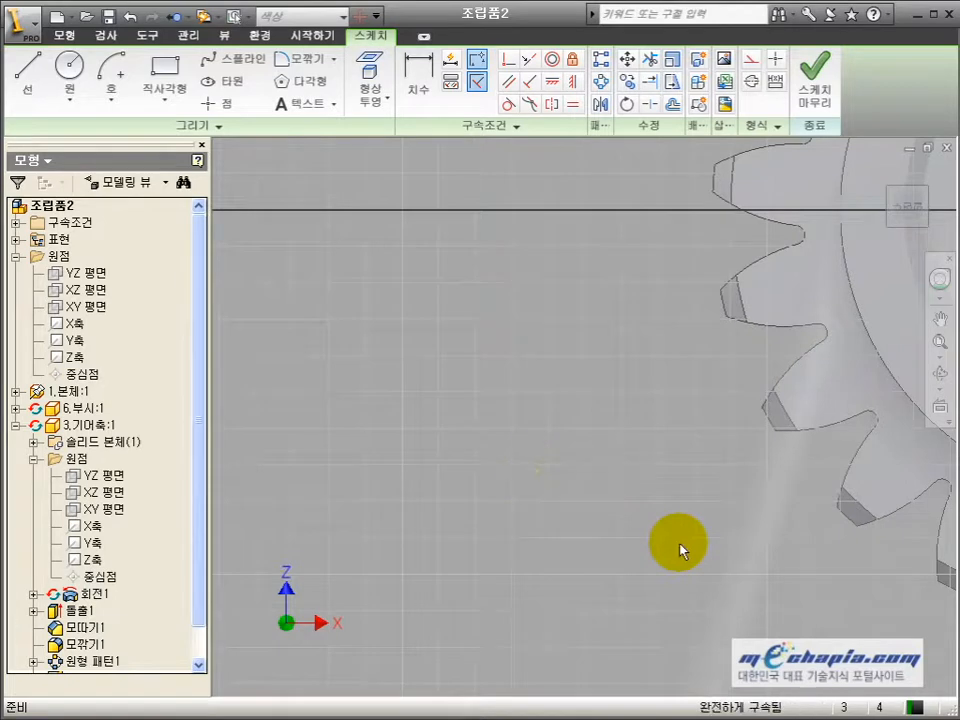
- Set up a countersunk hole at the sketch point on the lowest point of the shaft's end circle, with a 3.788 mm drill diameter
middle_click_drag(638, 366, 88, 376)
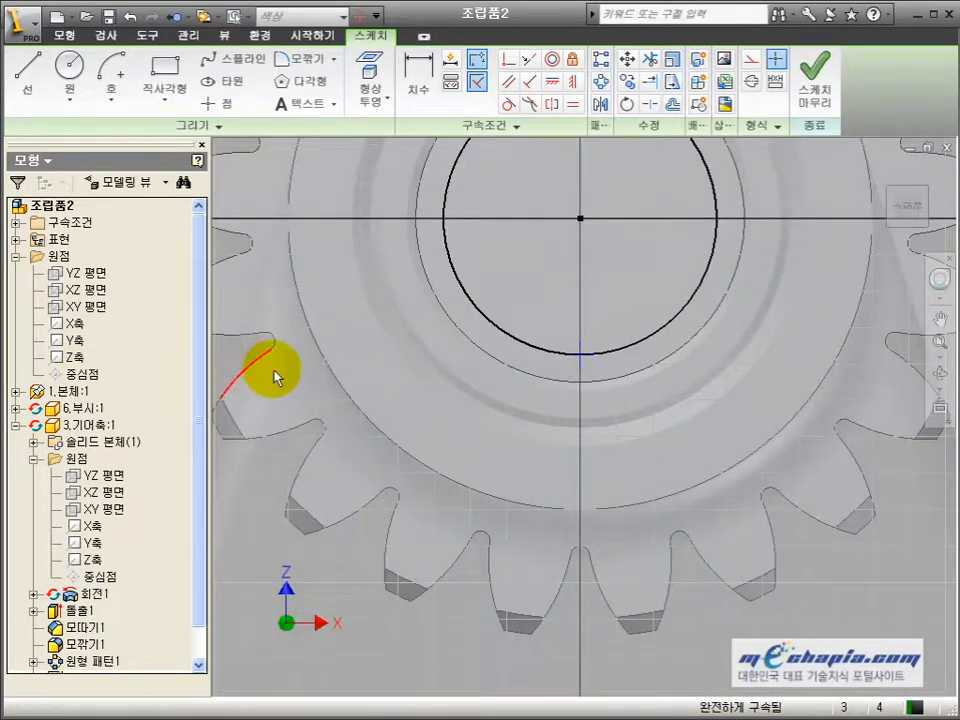
key("h")
left_click(545, 215)
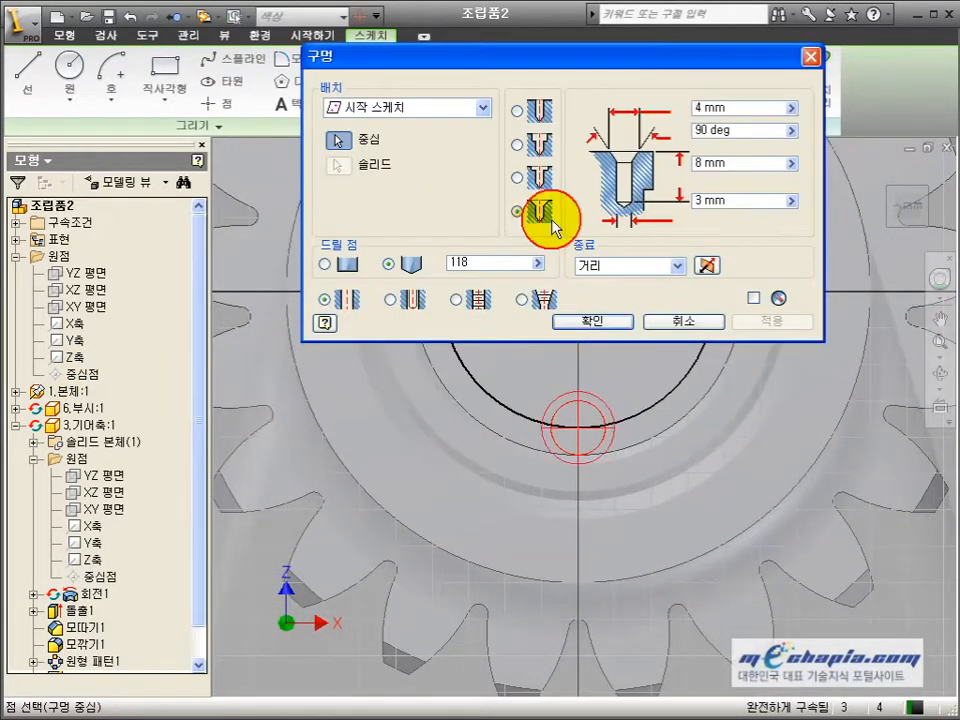
left_click_drag(748, 205, 645, 215)
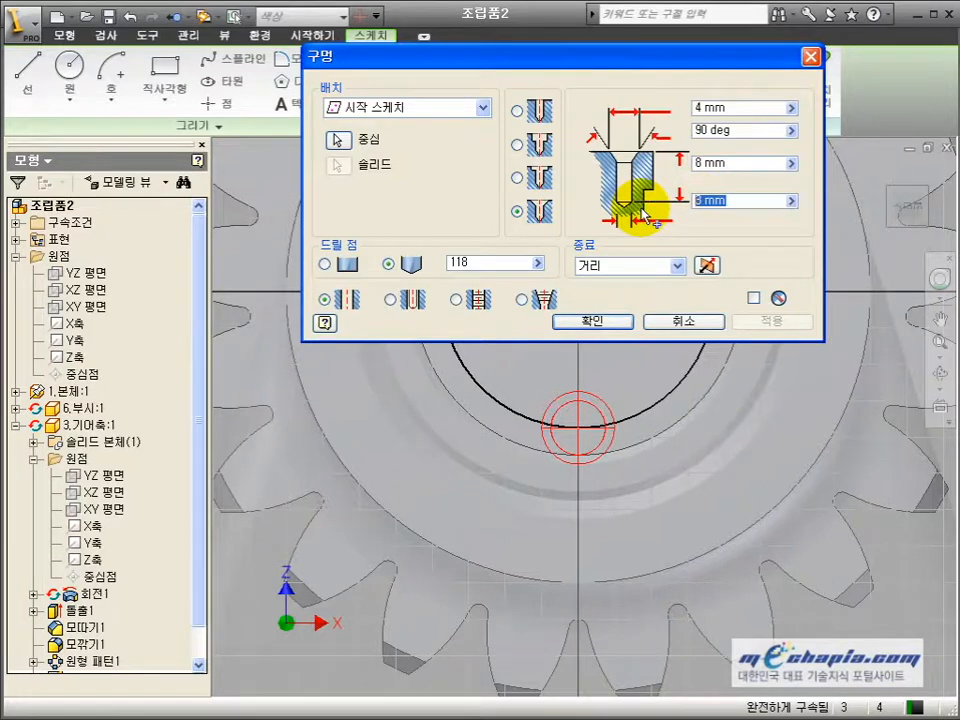
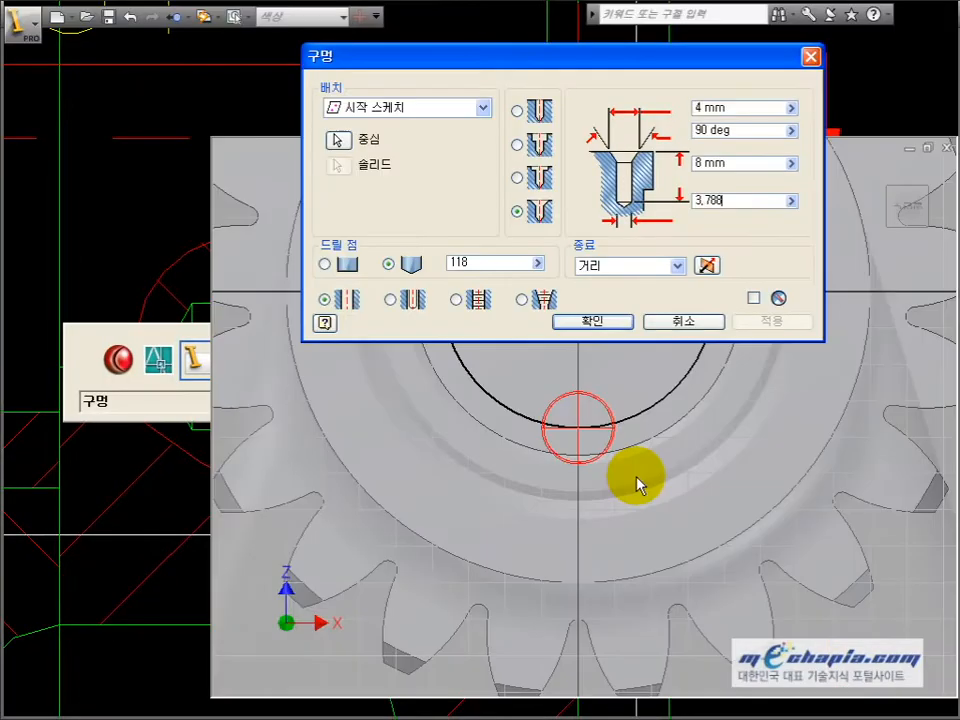
- Set the countersink diameter to 10.6 mm and the hole depth to 13 mm, checking against the 2D drawing, and create the hole
left_click_drag(722, 107, 662, 105)
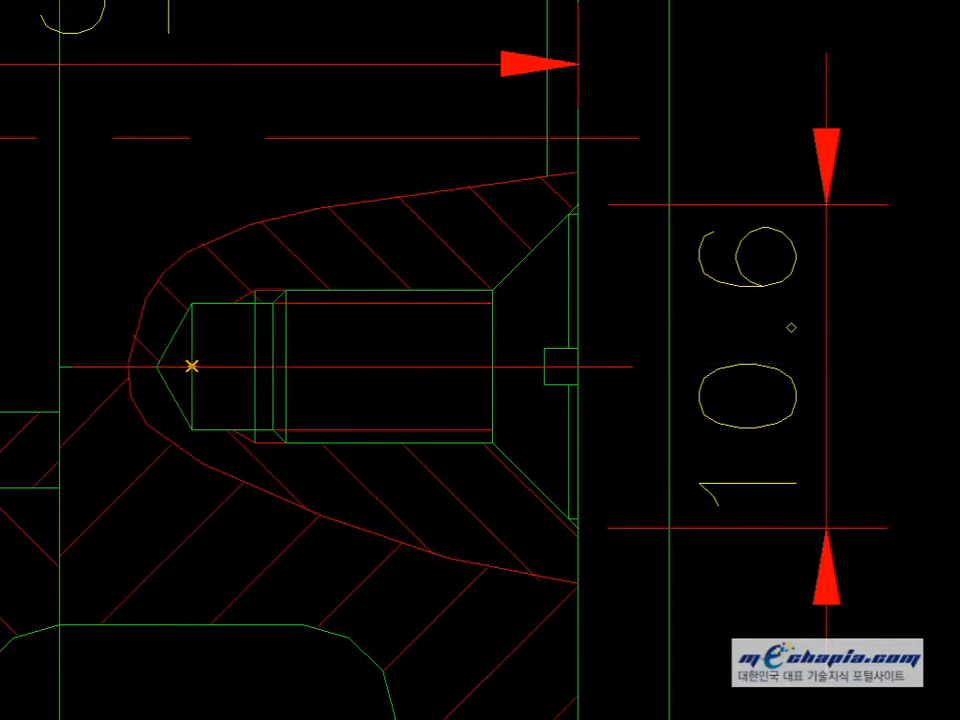
left_click(192, 366)
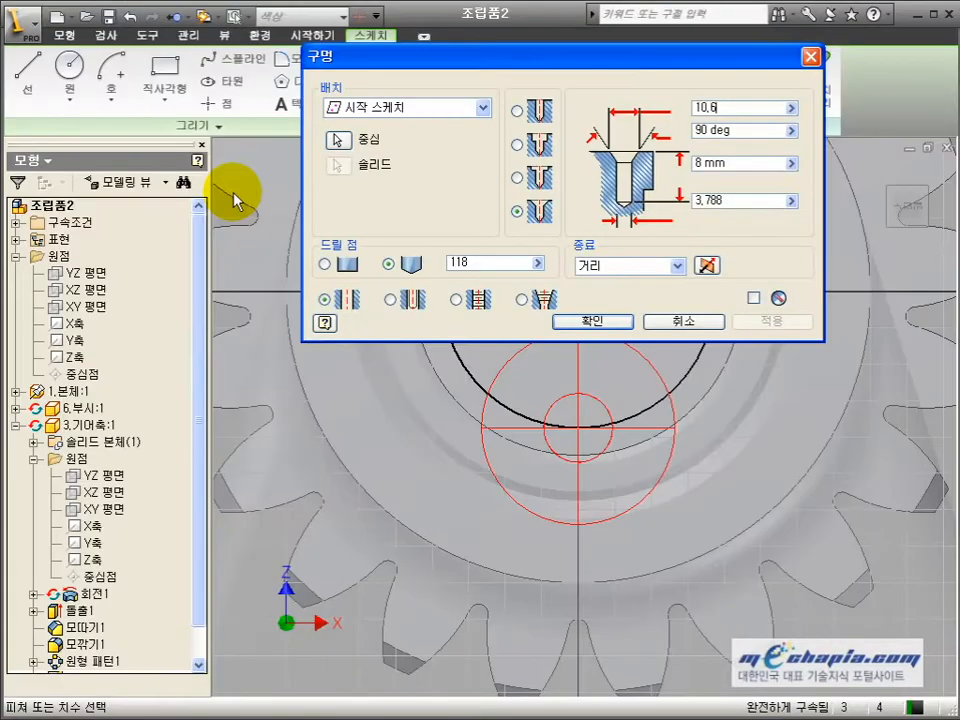
left_click_drag(738, 163, 690, 164)
type("13")
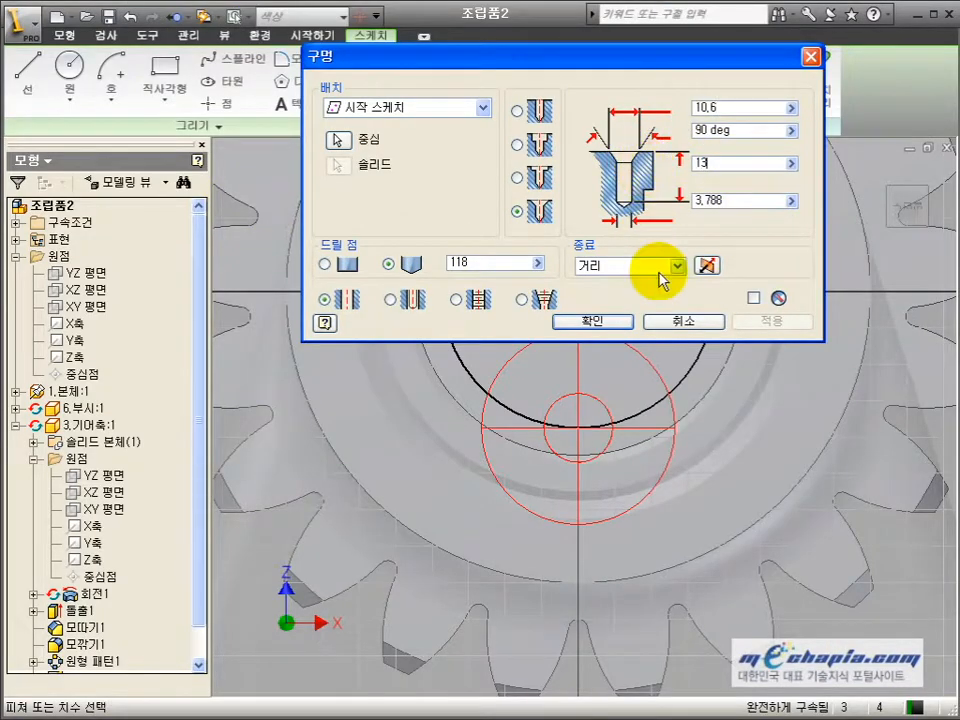
left_click(615, 324)
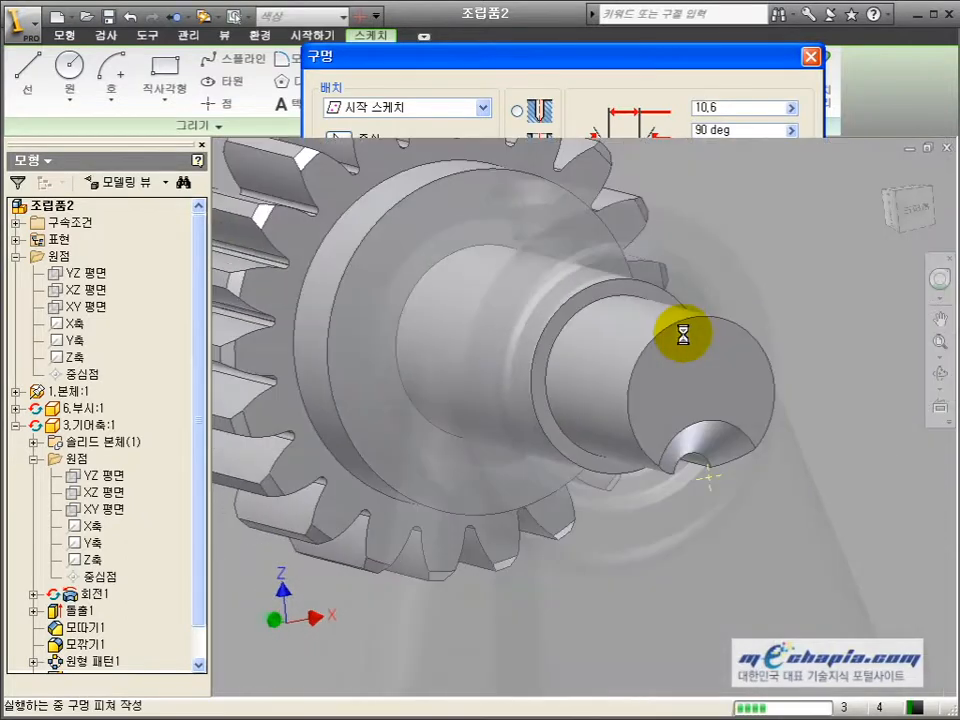
- Start a new sketch on the gear shaft's own XY plane
left_click(441, 603)
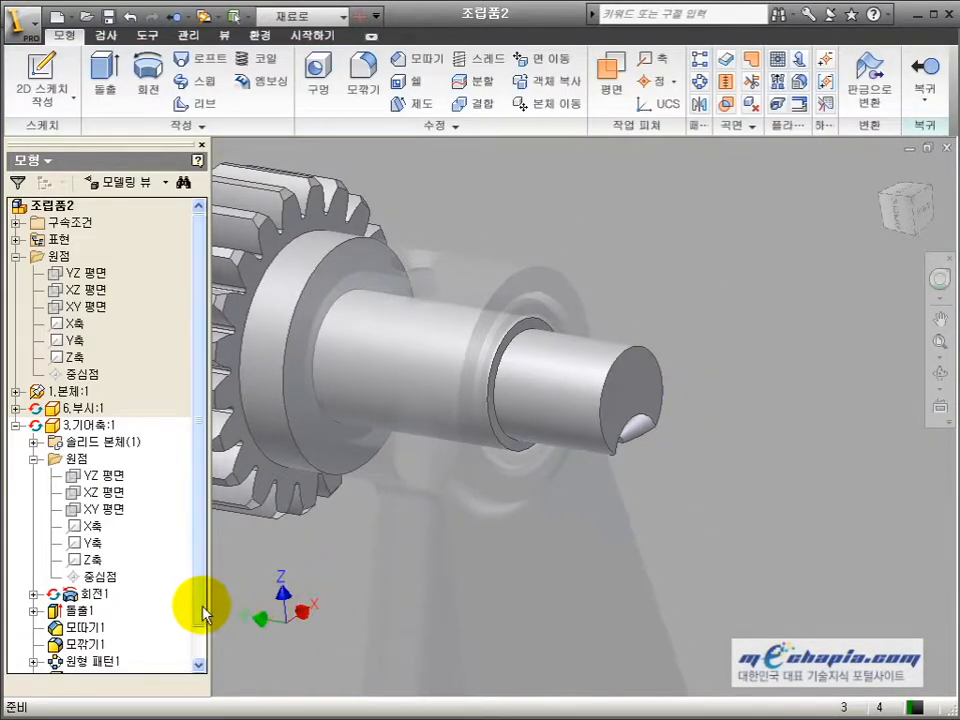
scroll(203, 625, "down", 1)
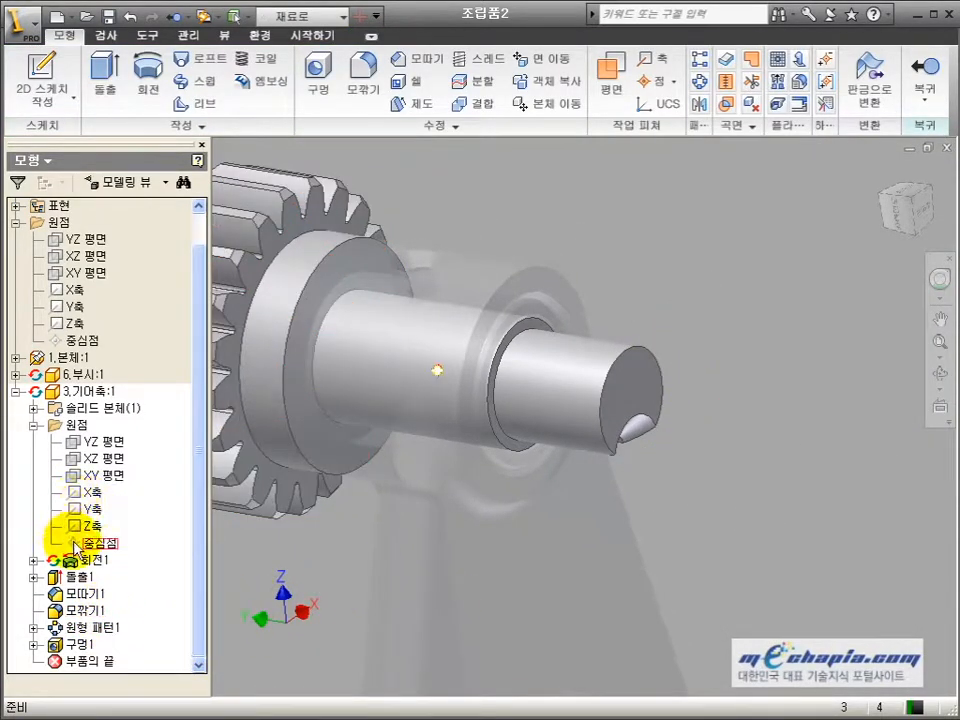
left_click(104, 442)
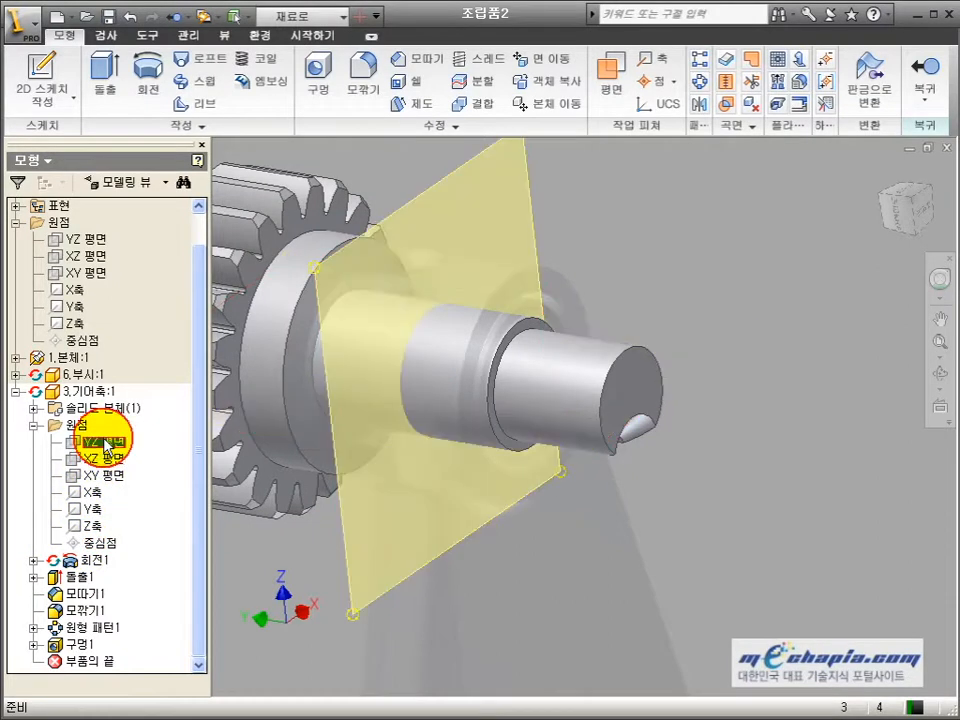
left_click(103, 477)
key("s")
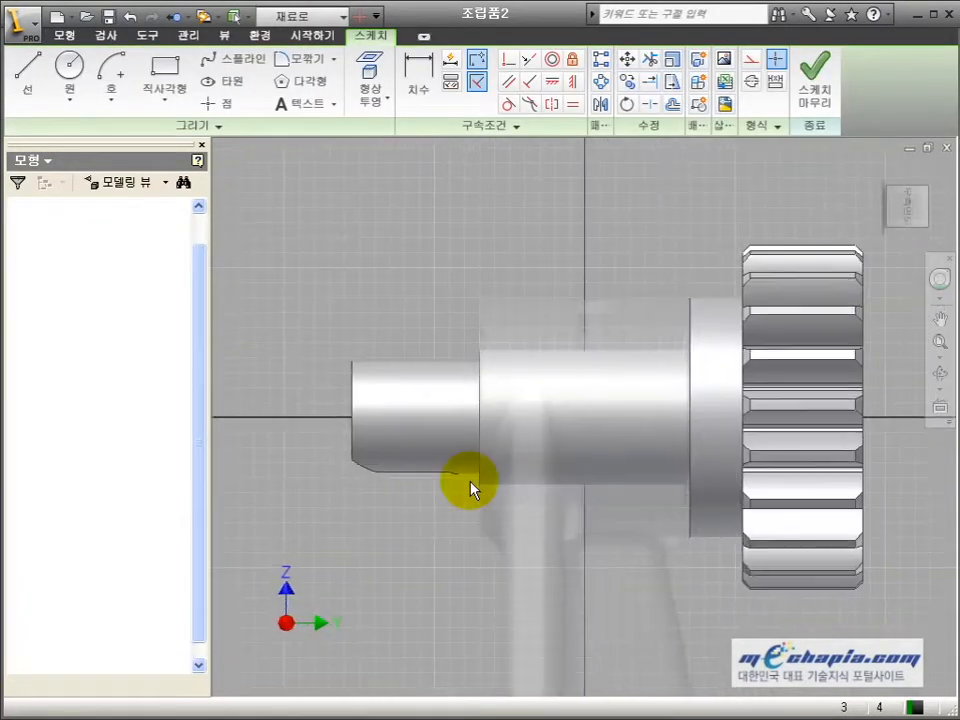
- Set the visual style to shaded with hidden edges (숨겨진 모서리)
left_click(224, 35)
left_click(299, 92)
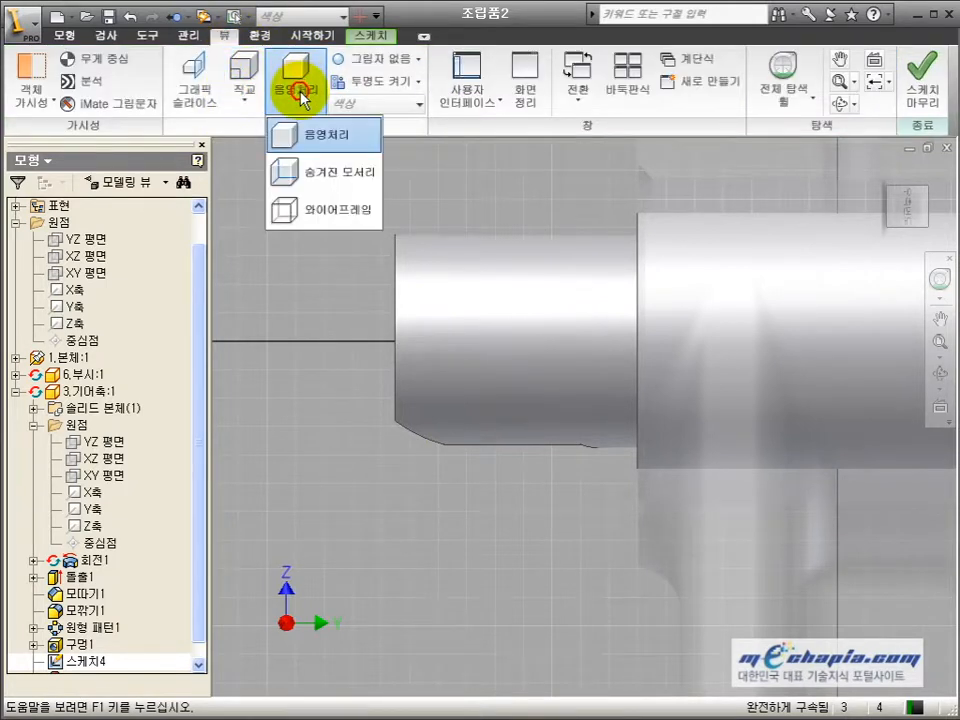
left_click(290, 170)
scroll(589, 471, "up", 3)
scroll(586, 471, "down", 2)
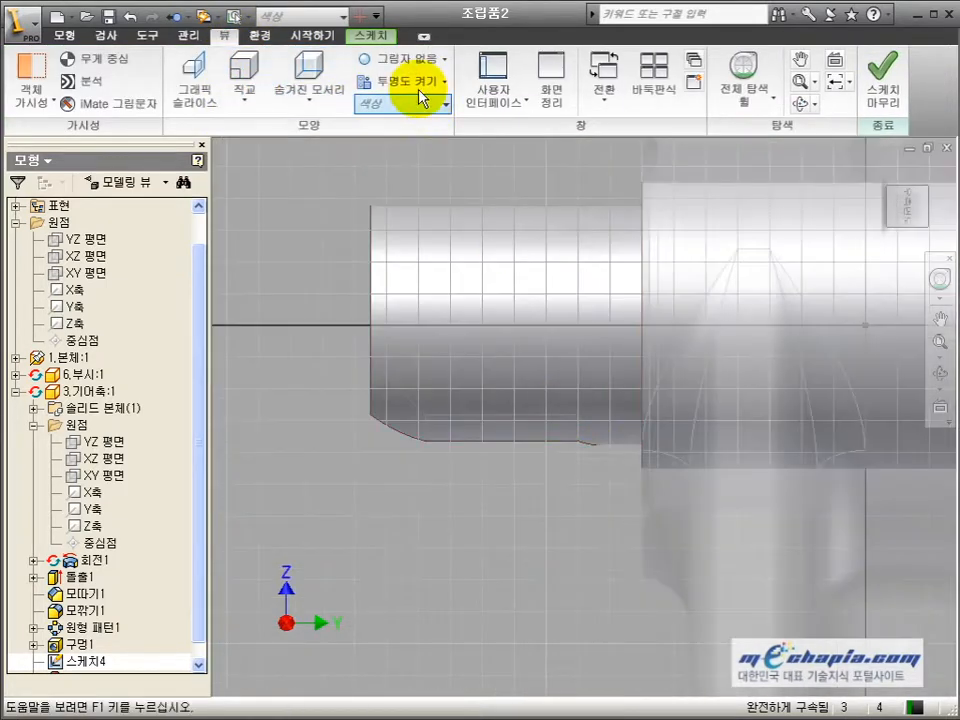
- Project the short lower outline edge of the shaft's end section, next to the shoulder, into the sketch
left_click(370, 35)
left_click(368, 80)
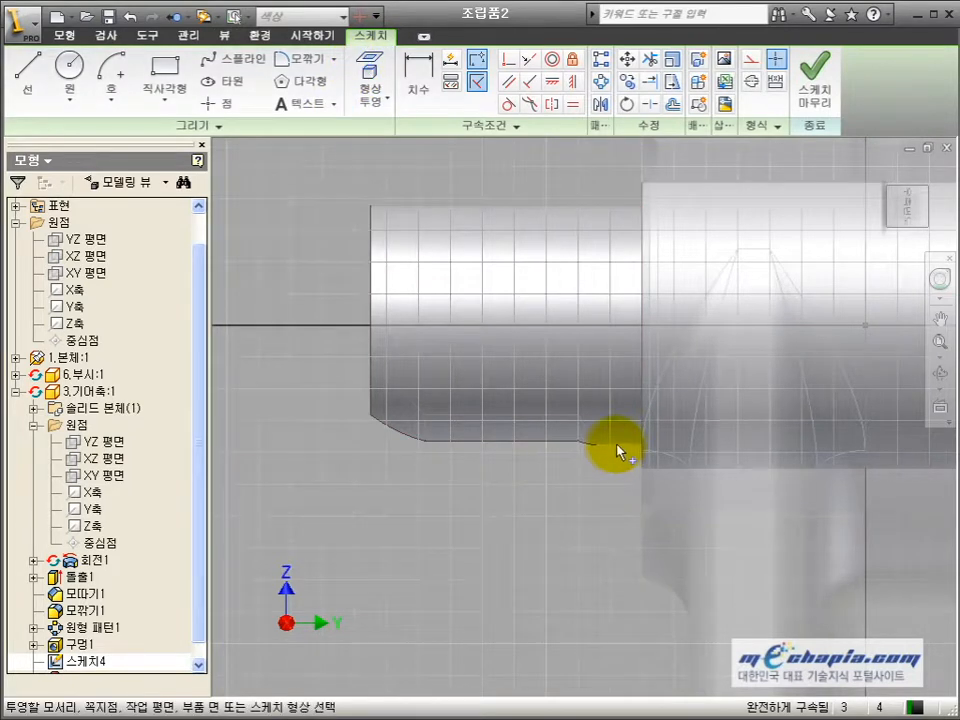
scroll(618, 448, "up", 3)
left_click(617, 444)
scroll(454, 489, "down", 3)
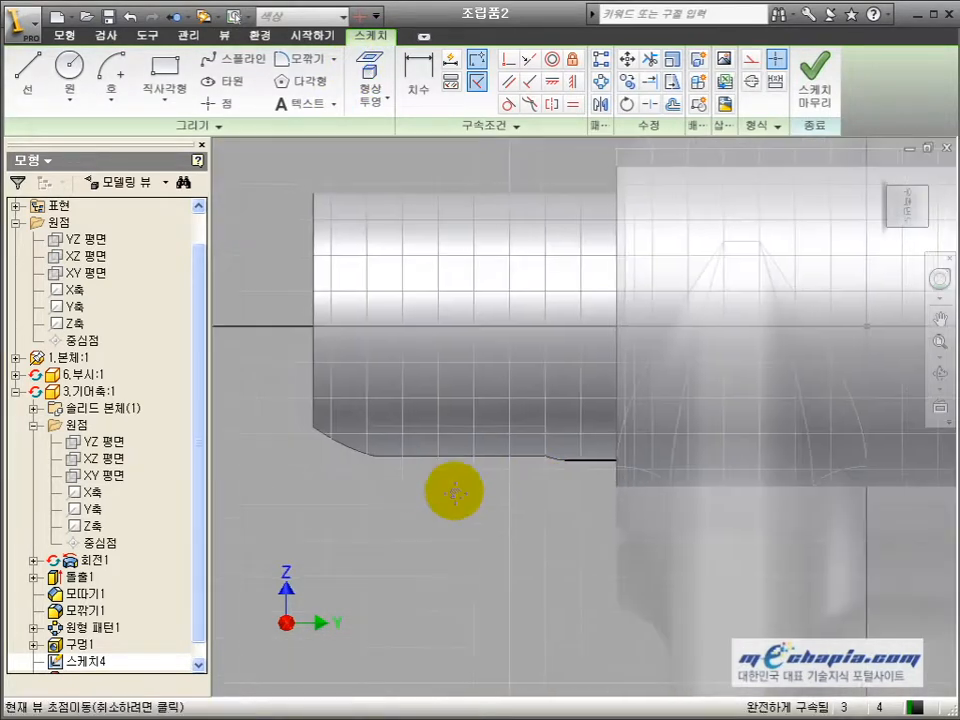
key("Escape")
- Draw a small closed triangle with a horizontal base and its apex upward, just outside the shaft's end face
key("l")
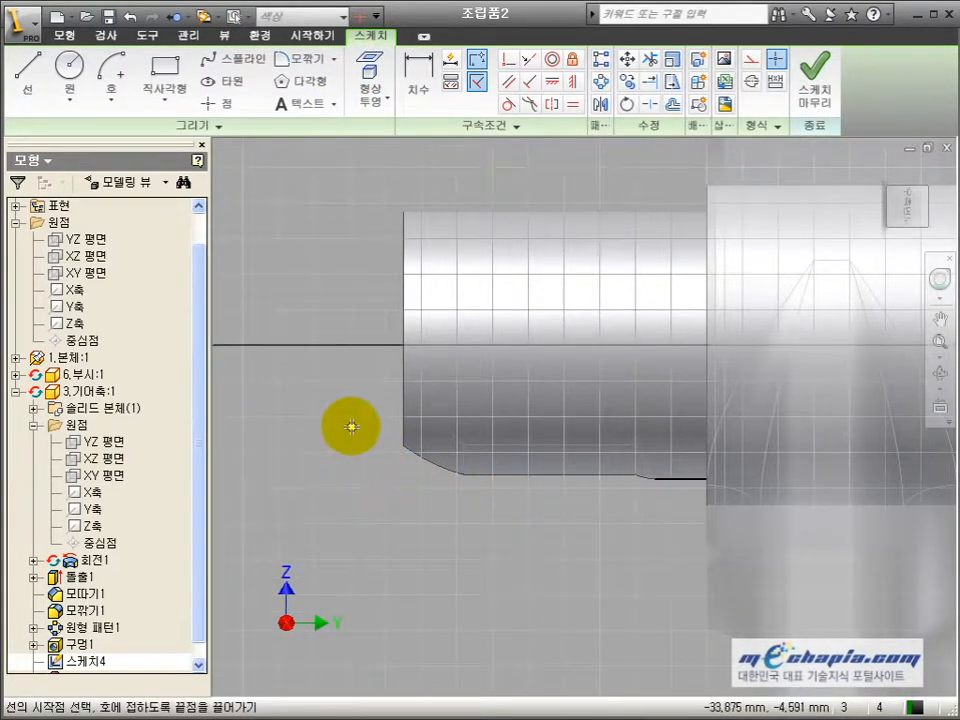
left_click(336, 461)
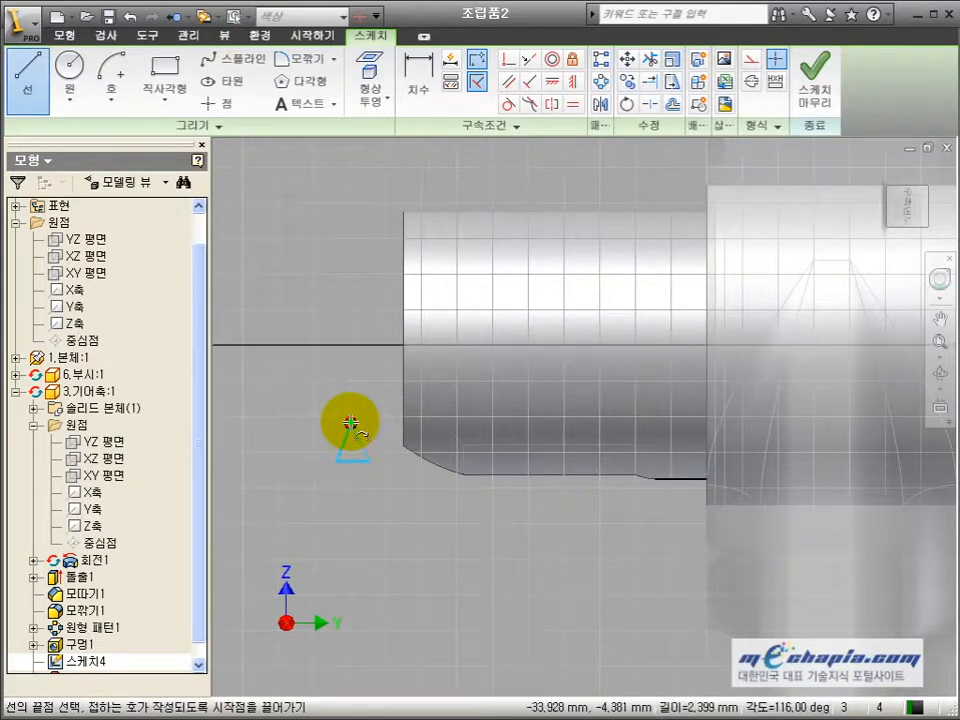
key("Escape")
- Make the triangle's two slanted sides equal and set the angle between them to 60 degrees
key("=")
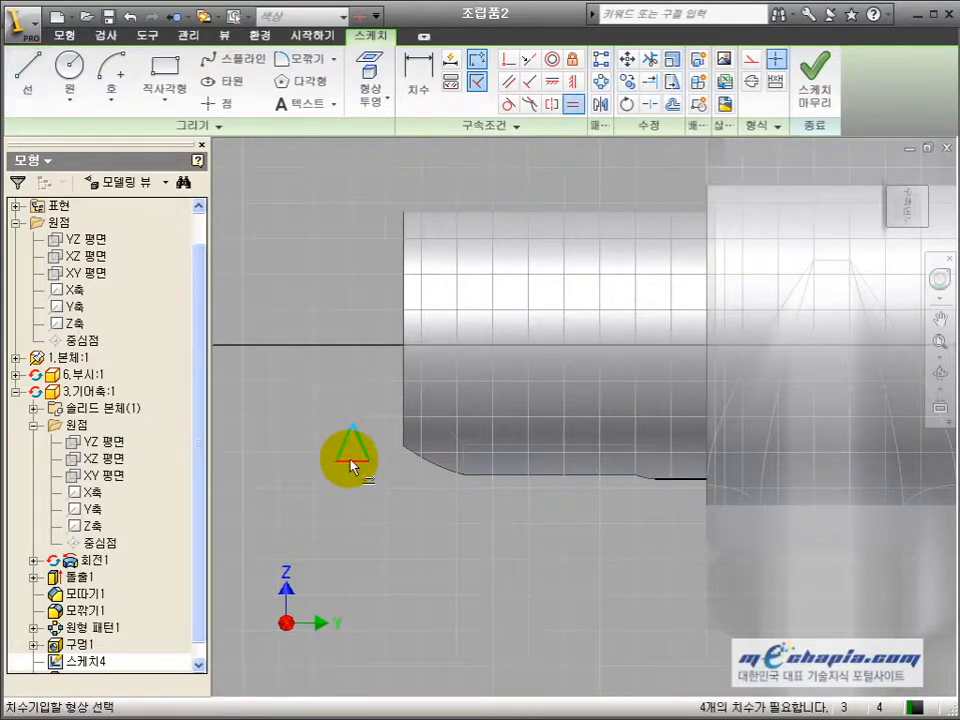
key("d")
left_click(347, 443)
left_click(360, 443)
left_click(339, 489)
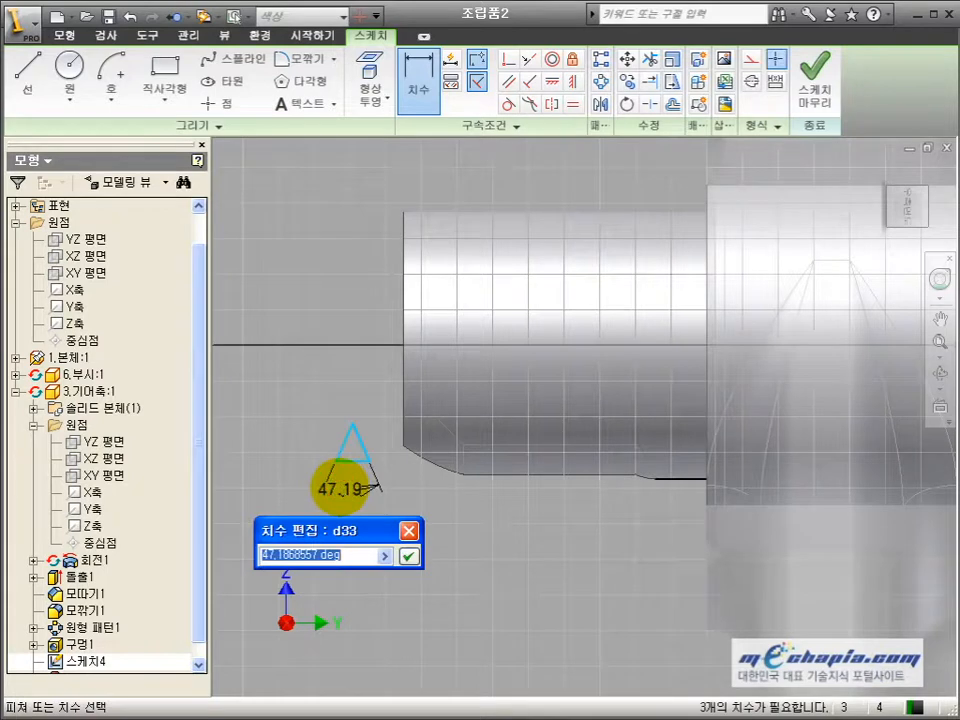
type("60")
key("Return")
- Set the length of the triangle's horizontal base to 0.8 mm
left_click(350, 461)
left_click(350, 530)
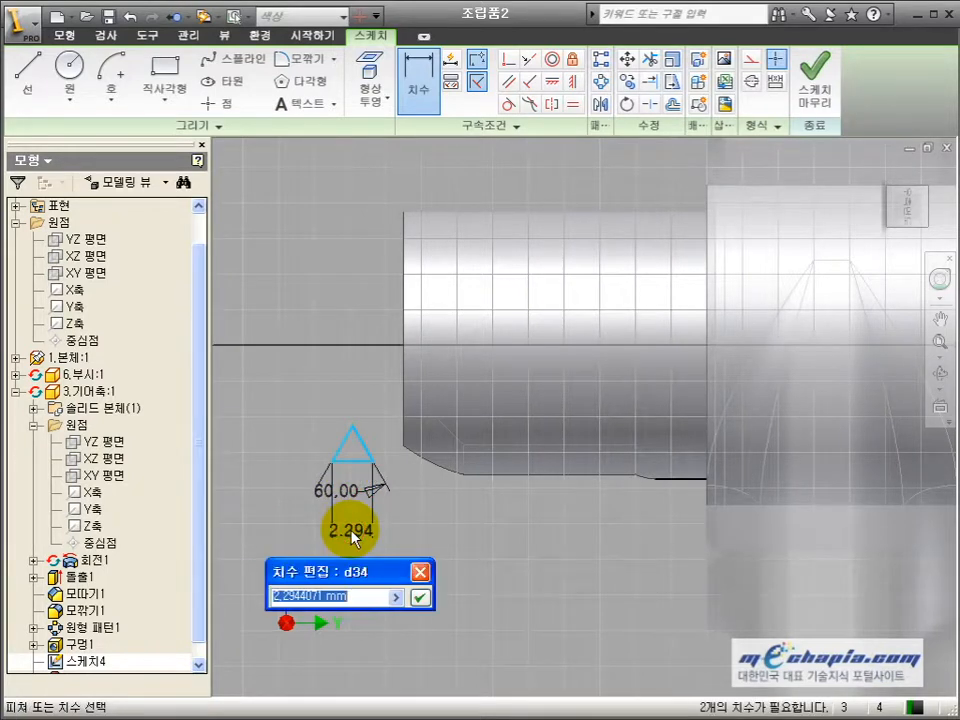
type("0.8")
key("Return")
scroll(354, 531, "down", 5)
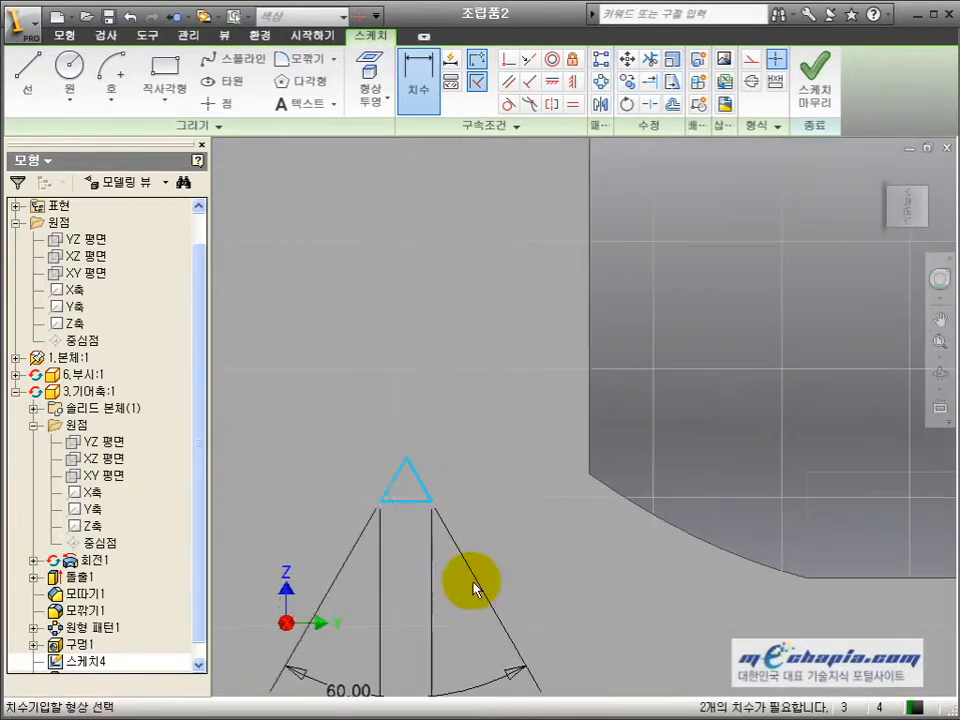
- Draw a horizontal line across the triangle just above its base, ending on the two slanted sides
key("l")
left_click(336, 493)
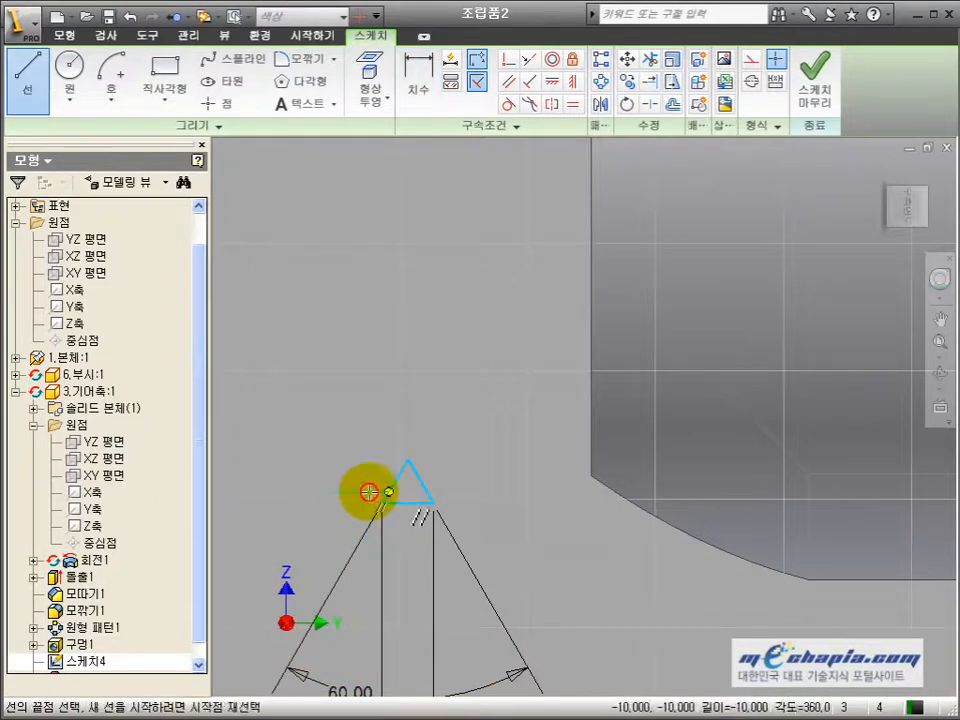
key("Escape")
- Set the distance between the triangle's base and the inner horizontal line to 0.693/8 mm
key("d")
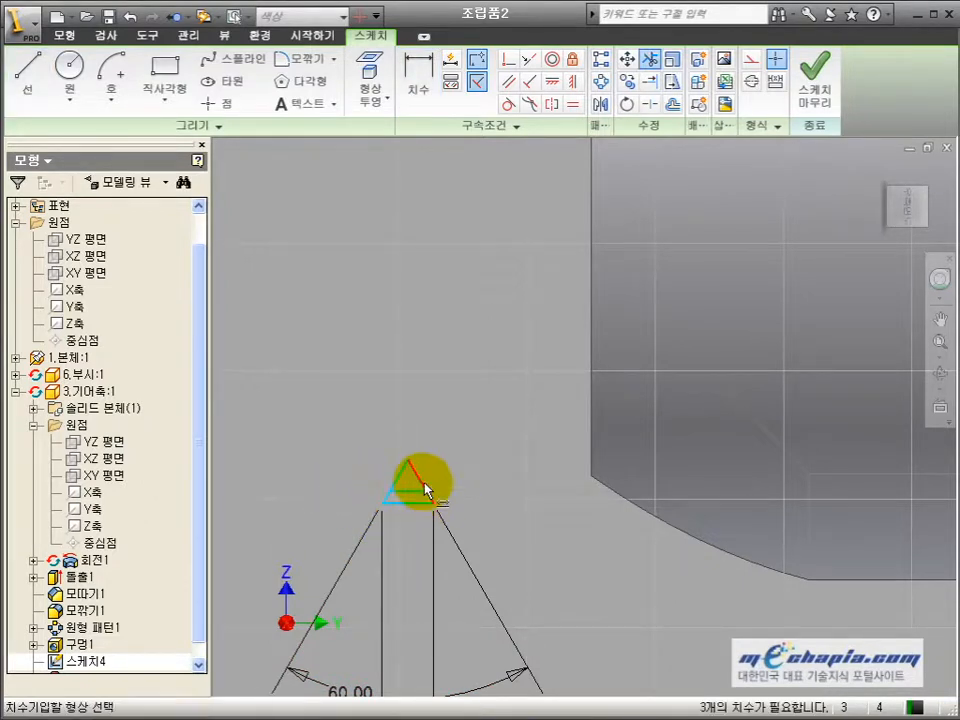
left_click(426, 488)
left_click(407, 490)
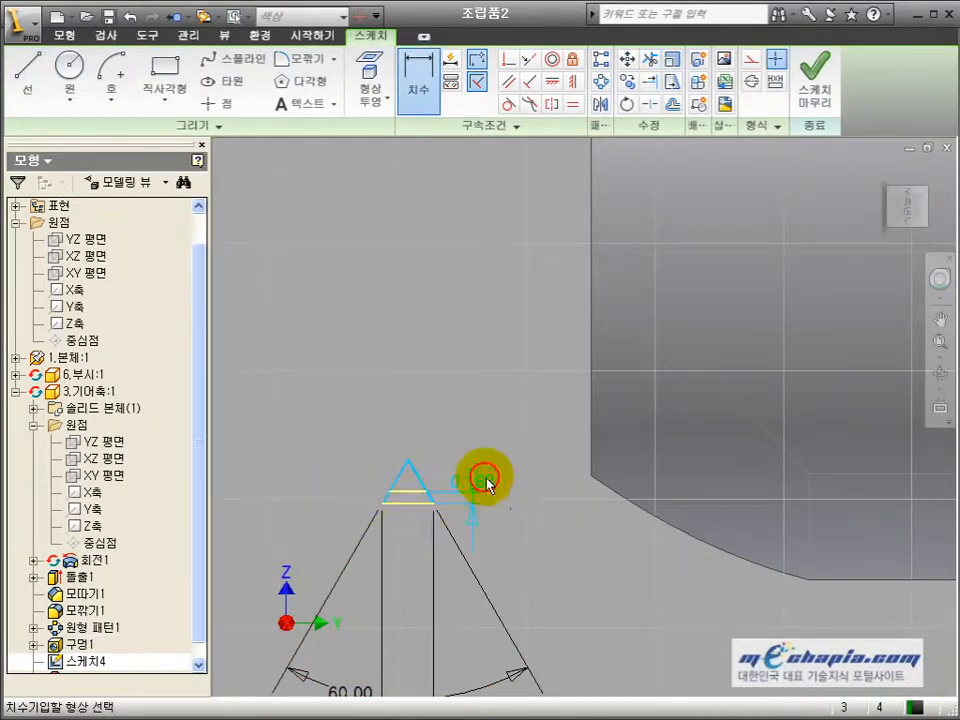
left_click(490, 482)
type("0.")
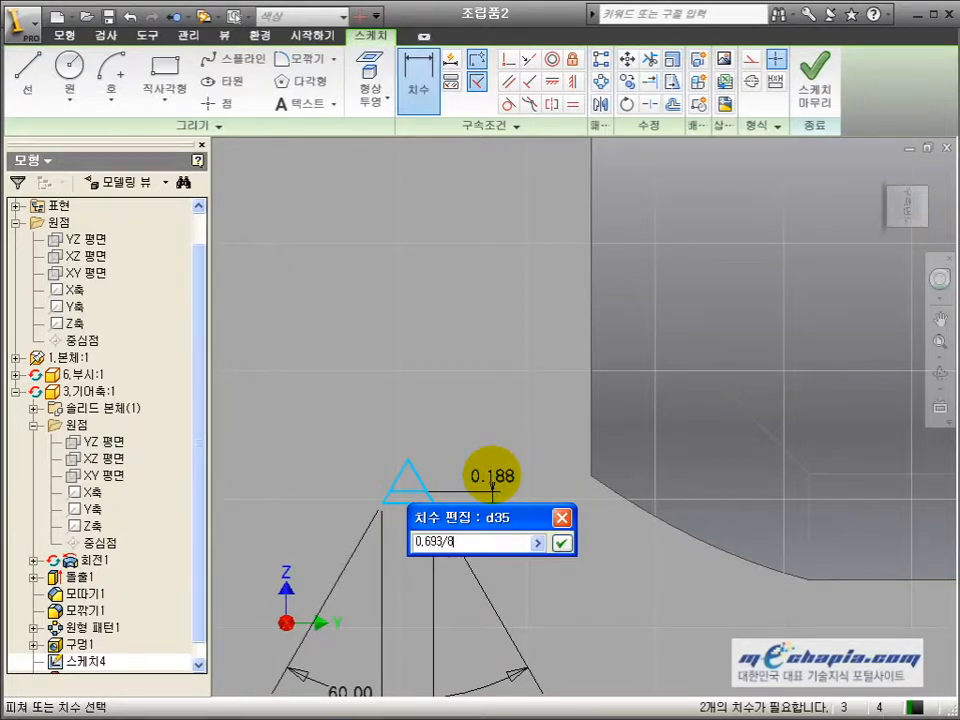
type("693/8")
key("Return")
scroll(536, 420, "down", 3)
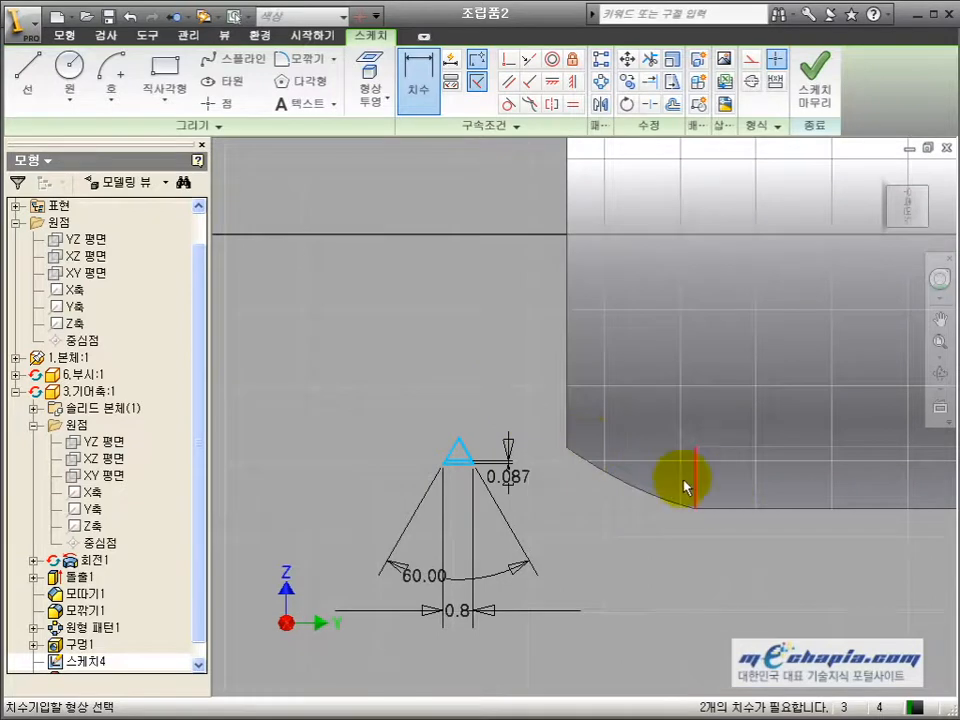
- Make the triangle's inner horizontal line collinear with the projected wall edge of the hole
left_click(368, 80)
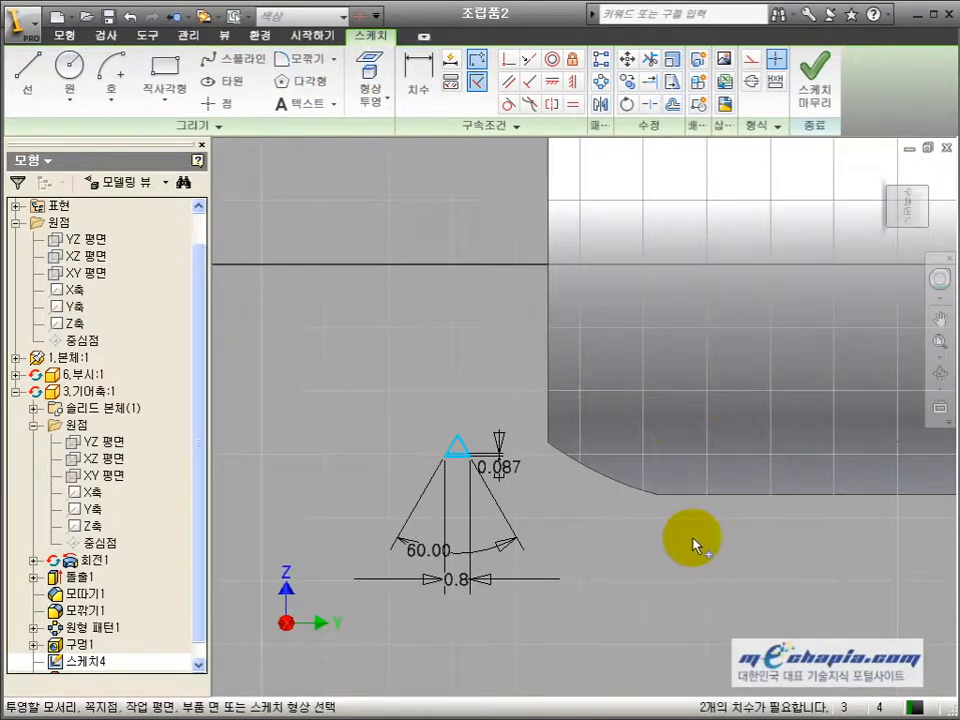
left_click(531, 62)
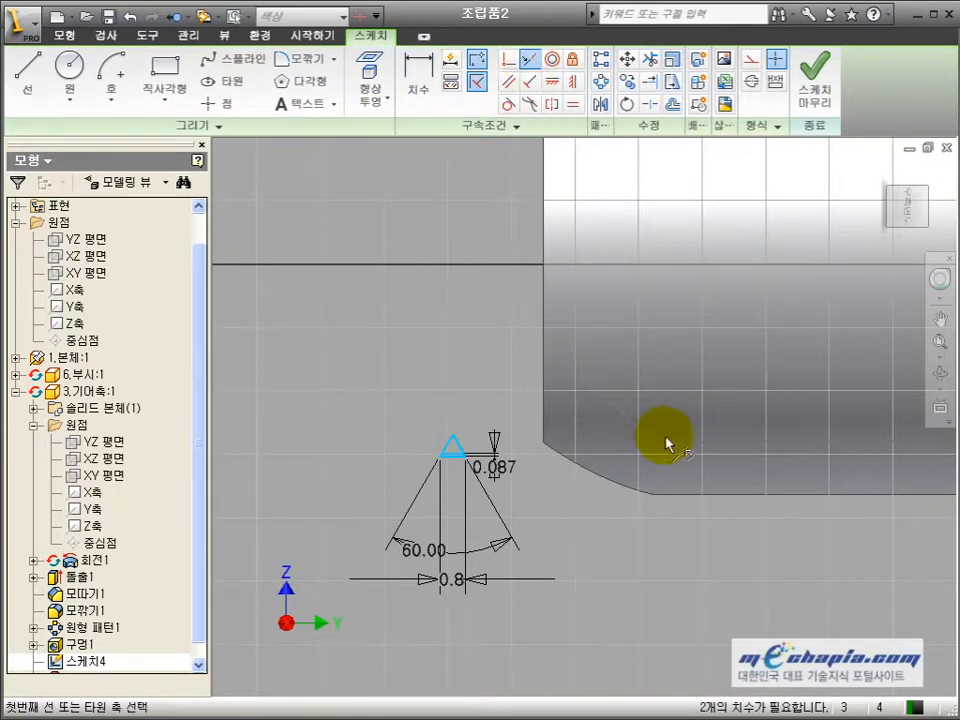
left_click(677, 445)
left_click(460, 456)
middle_click_drag(659, 522, 502, 495)
scroll(502, 495, "down", 3)
scroll(565, 487, "up", 3)
middle_click_drag(430, 472, 621, 514)
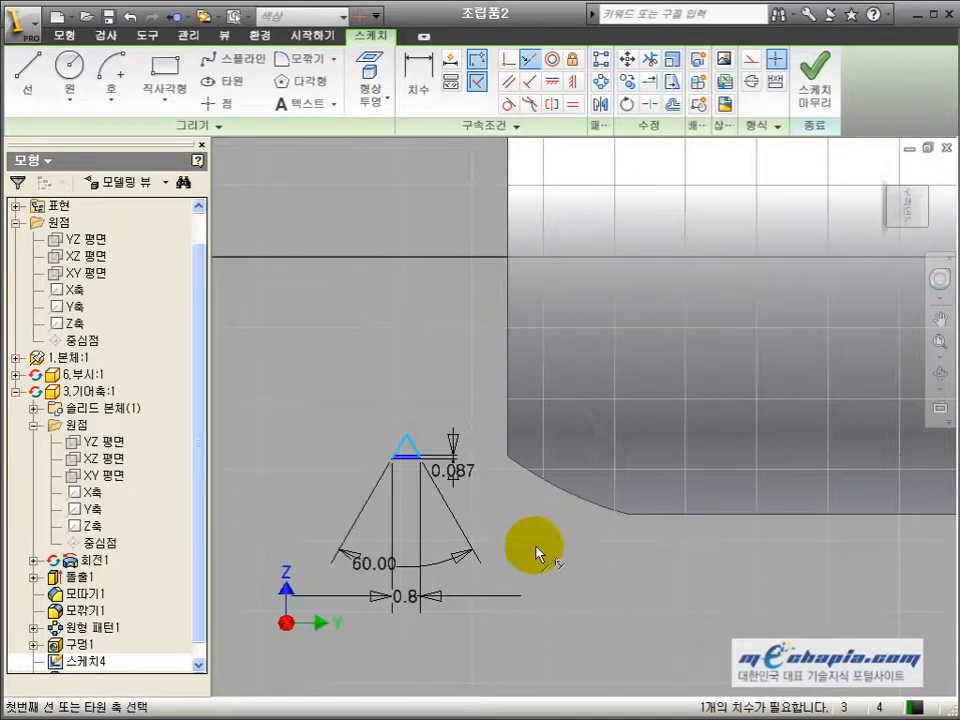
- Set the horizontal distance from the triangle's apex to the shaft's end face to 0.8 mm
left_click(426, 86)
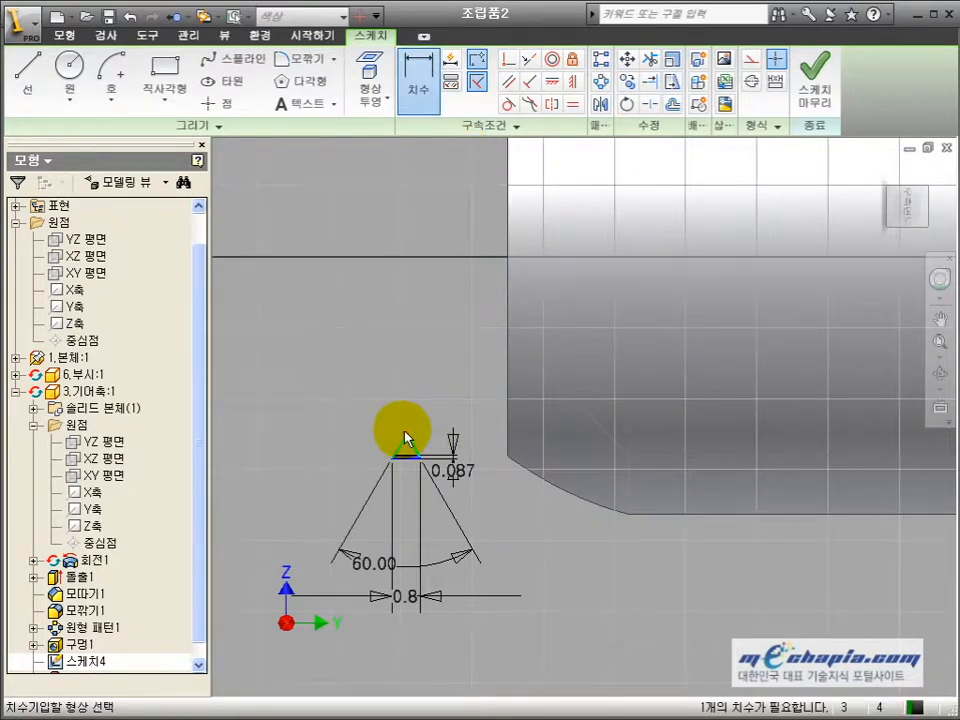
left_click(405, 432)
left_click(508, 436)
left_click(467, 399)
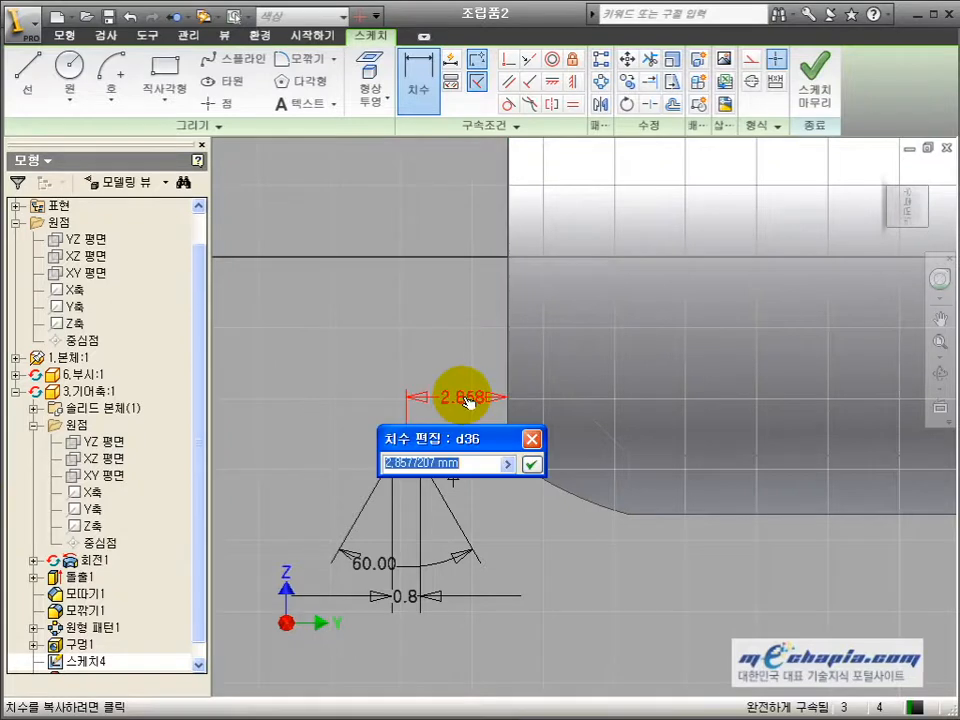
type("0.8")
key("Return")
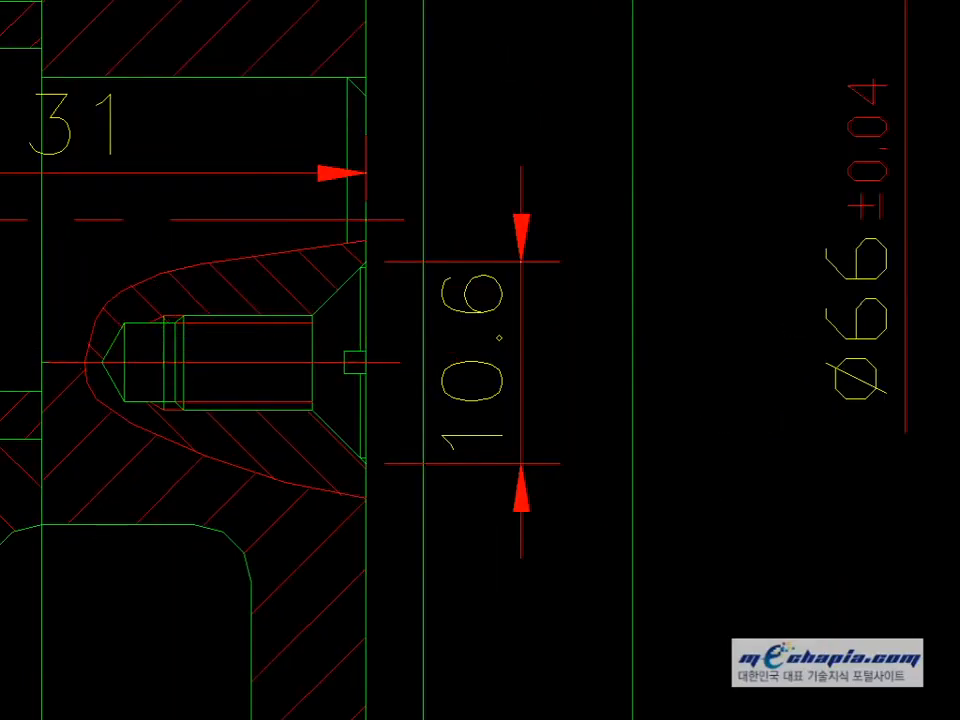
- Switch to the 2D assembly drawing and measure the distance from the shaft's end face to the end of the screw thread
scroll(170, 323, "up", 2)
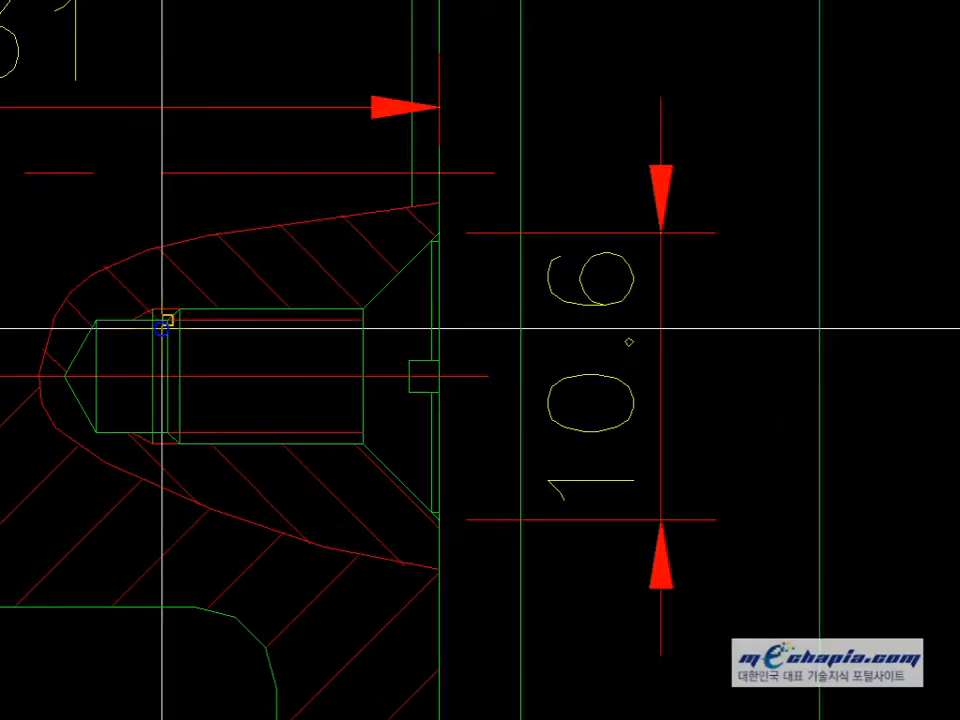
left_click(442, 326)
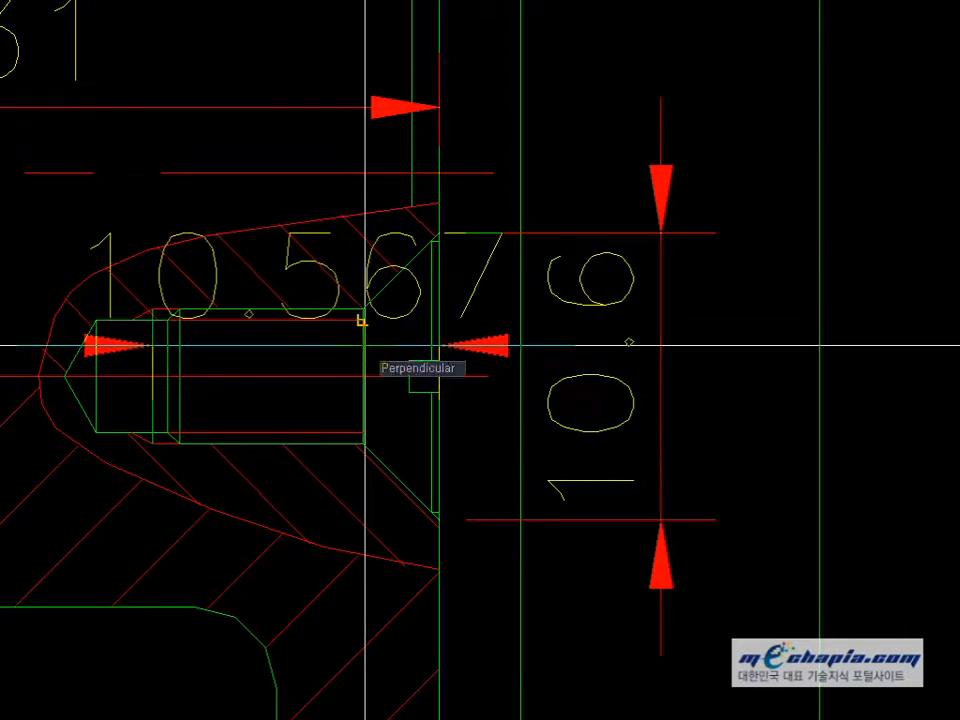
scroll(365, 345, "down", 2)
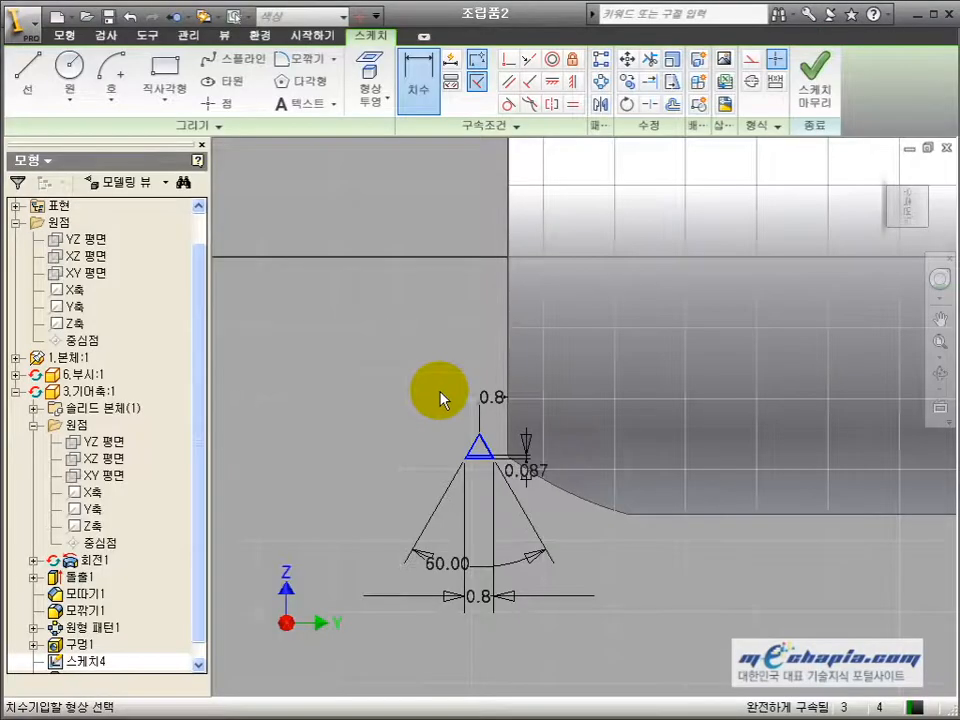
- Return to the 3D model of the gear shaft and finish the thread profile sketch
left_click(64, 34)
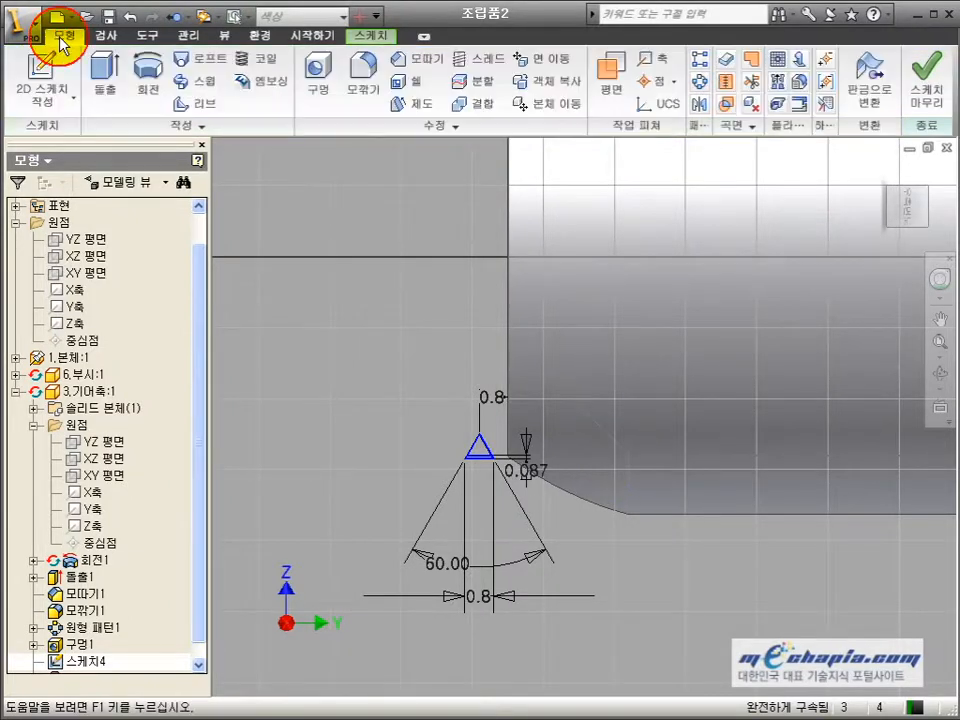
left_click(918, 75)
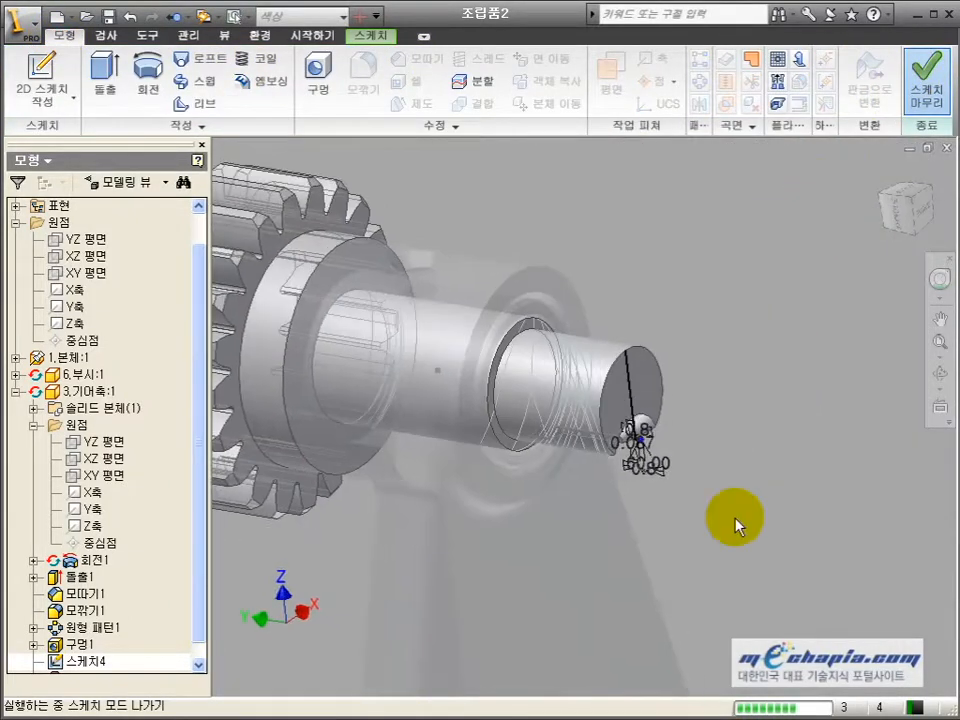
left_click(938, 376)
left_click_drag(621, 429, 583, 364)
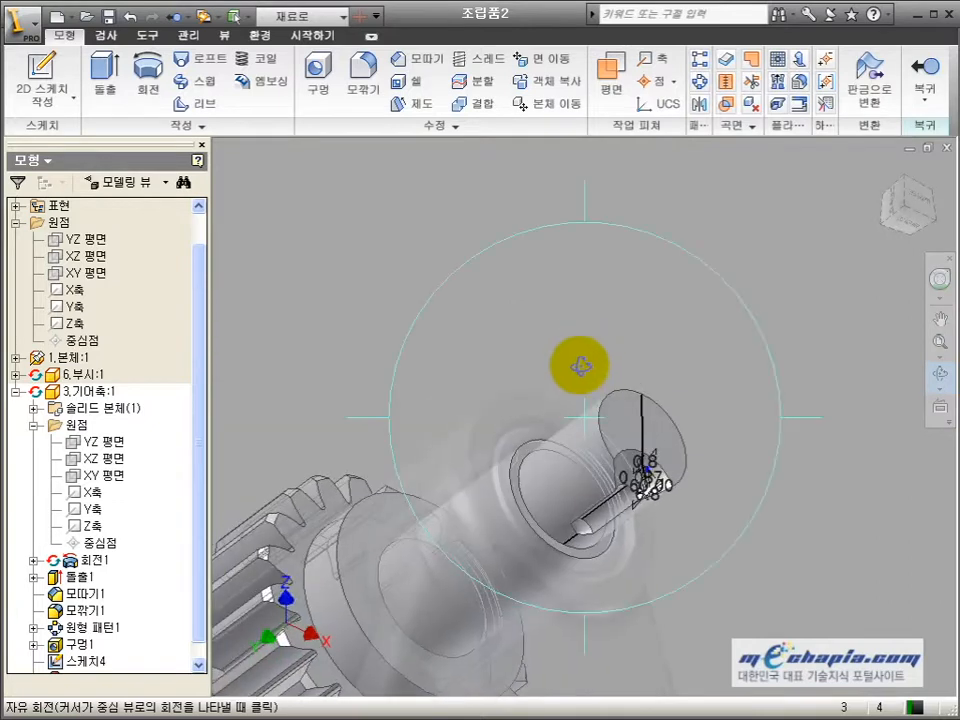
key("Escape")
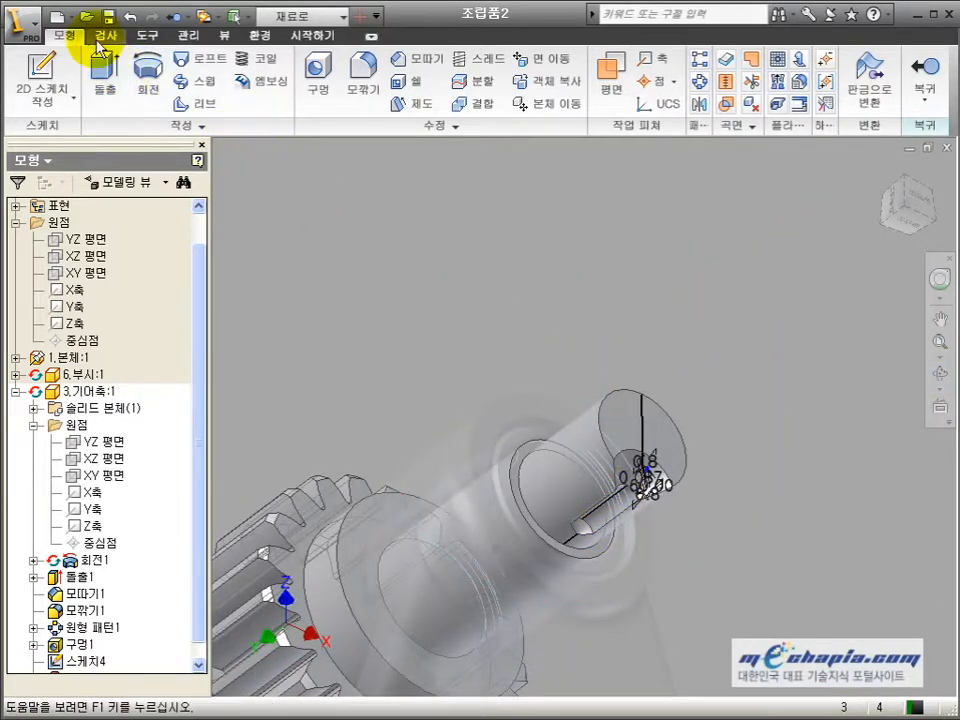
- Start a Coil feature as a cut, using the triangle as the profile and the hole's centre line as the axis
left_click(263, 58)
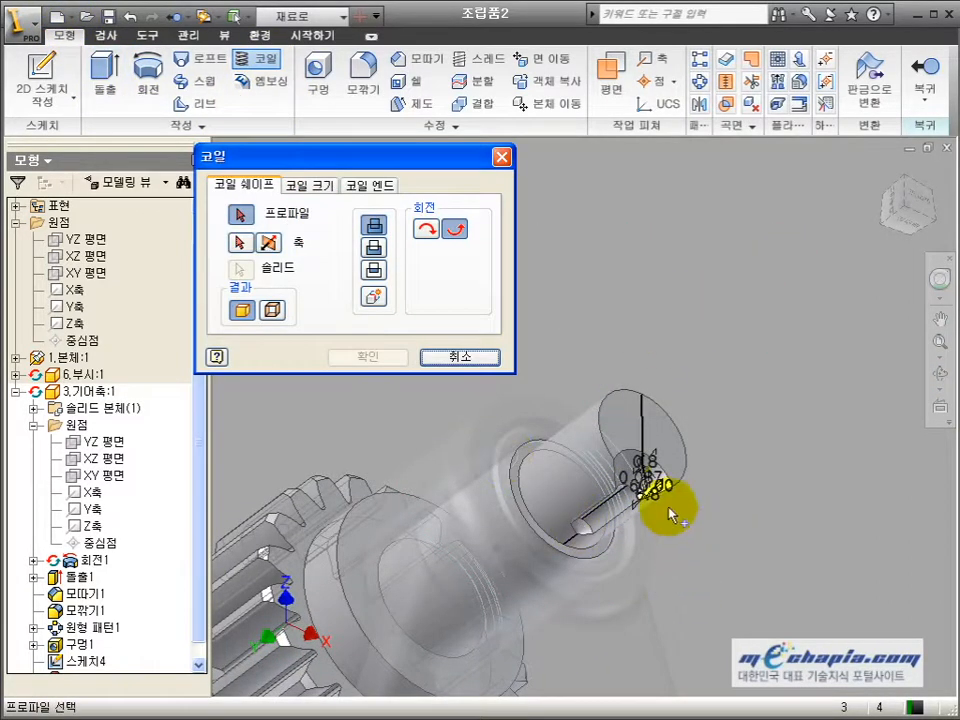
scroll(670, 510, "up", 5)
scroll(480, 300, "down", 2)
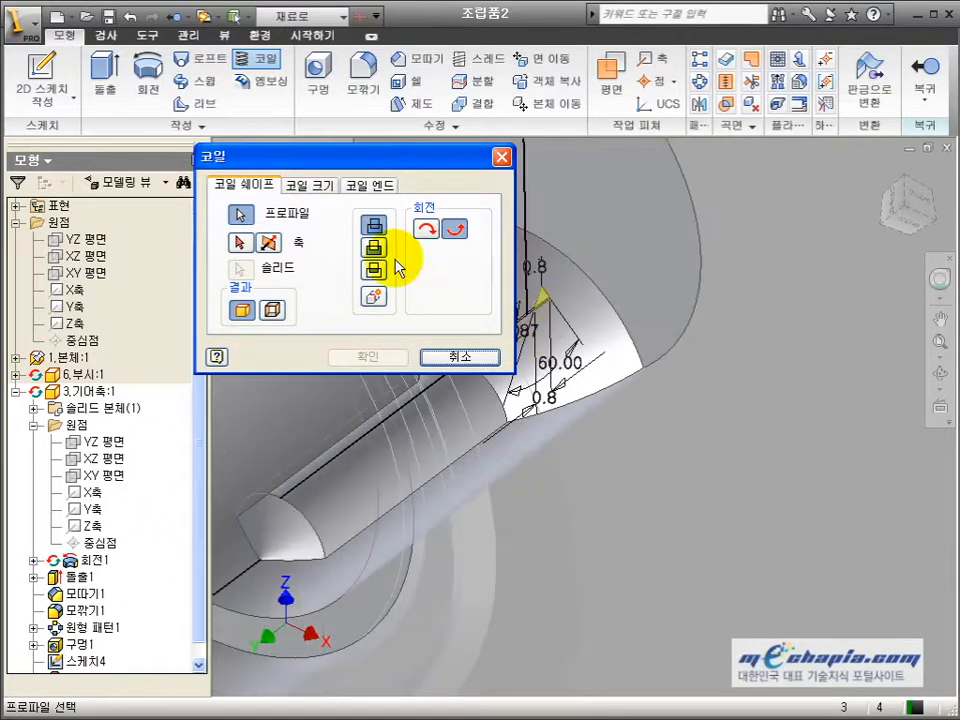
left_click(243, 243)
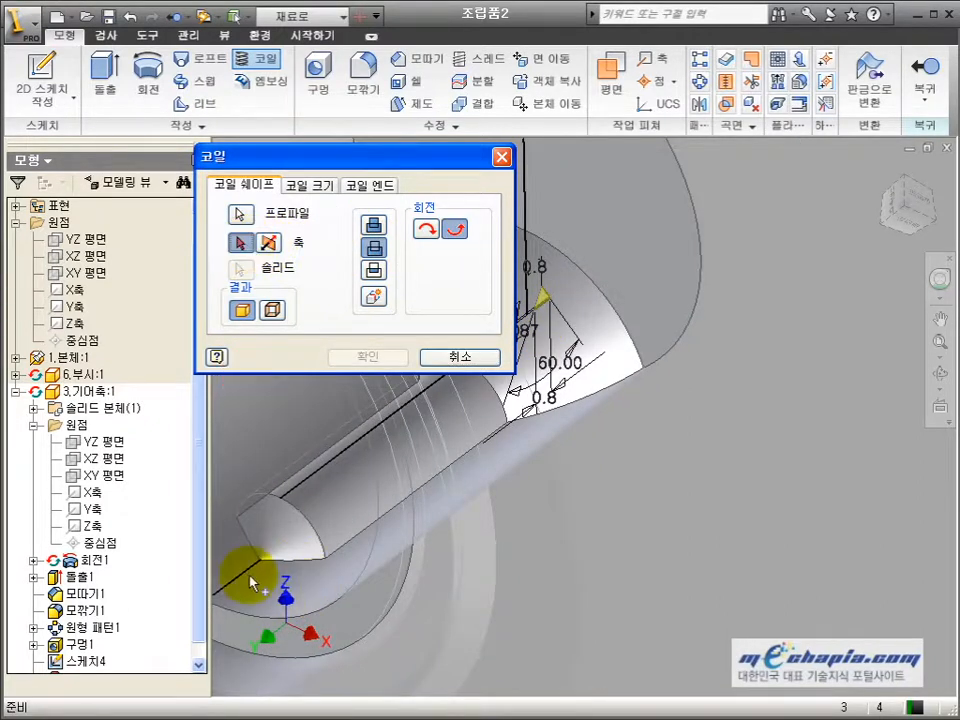
left_click(242, 578)
- Define the coil by pitch and height with a 0.8 mm pitch and 12 mm height, and create the thread cut
left_click(310, 185)
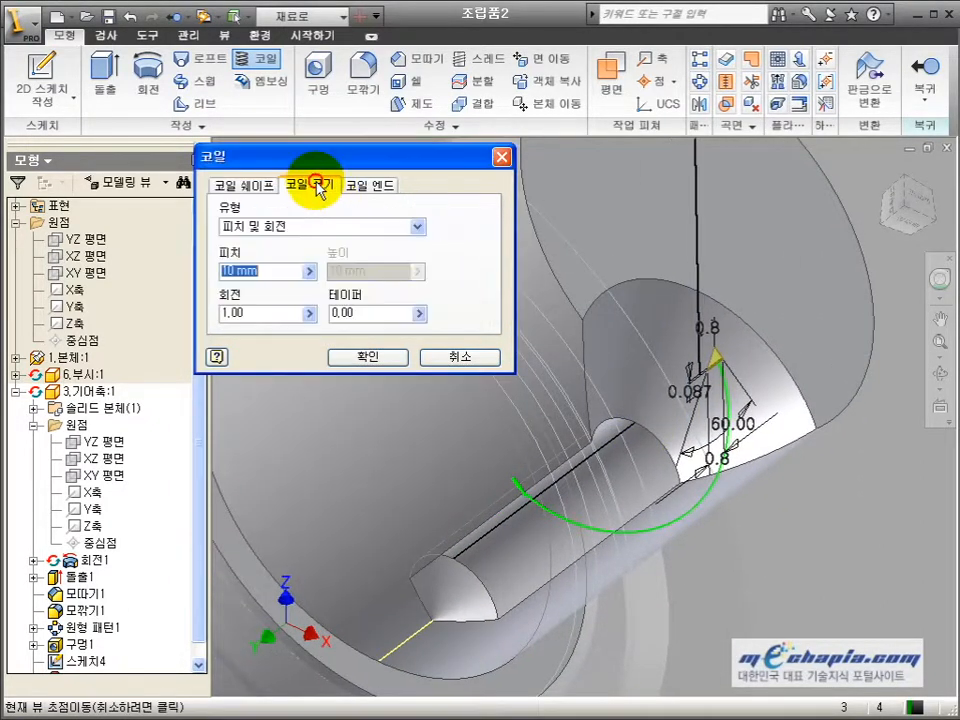
left_click(300, 226)
left_click(262, 255)
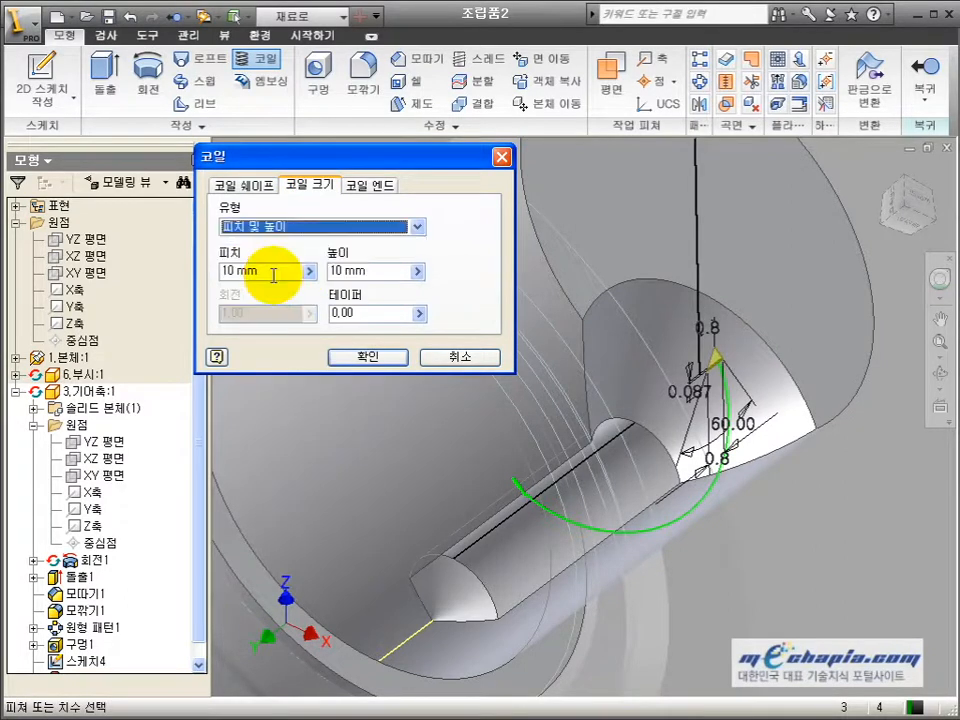
type("0.8")
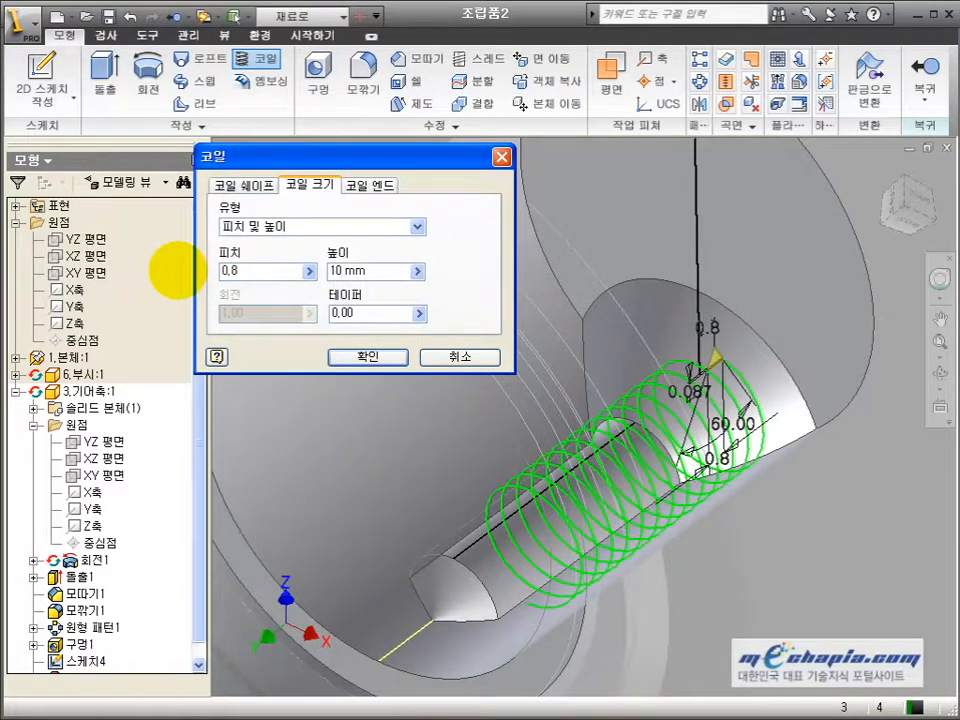
type("12")
left_click(250, 185)
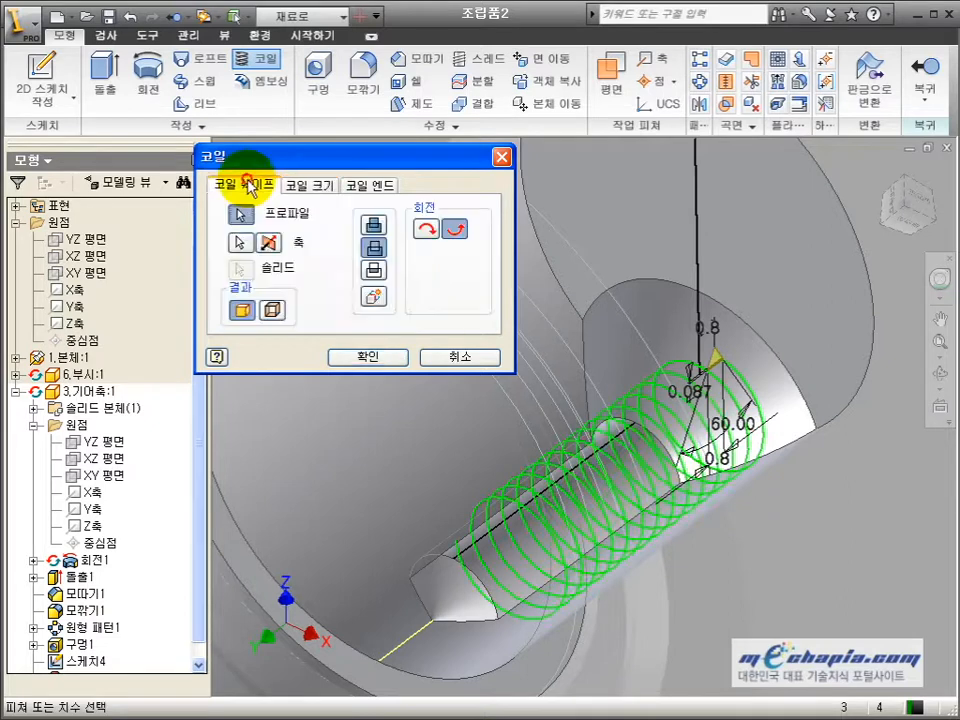
left_click(398, 361)
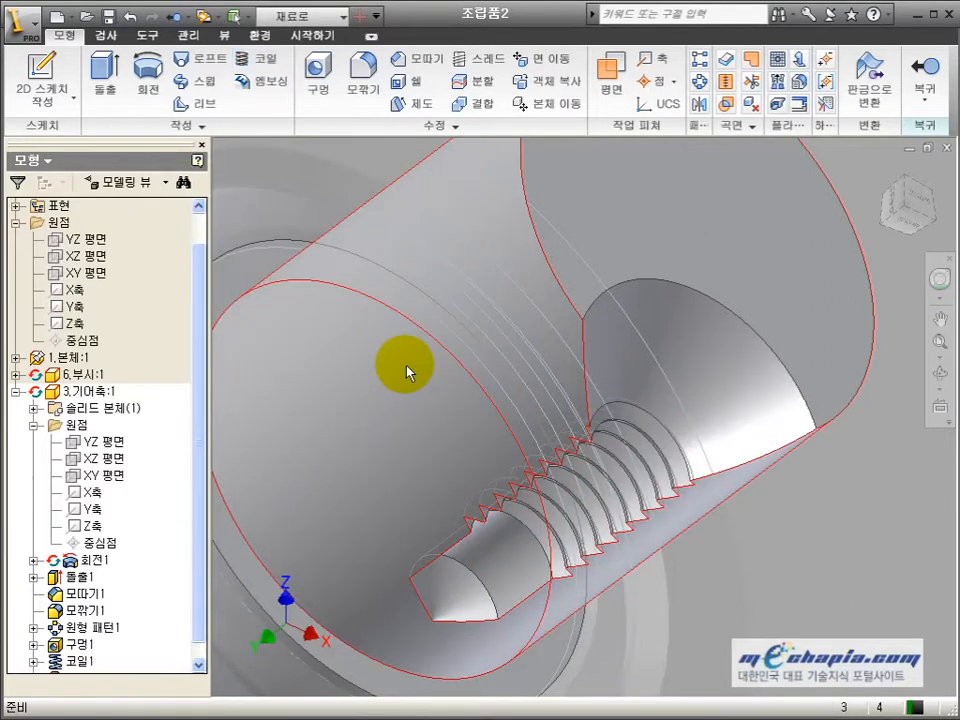
- Switch to the 2D assembly drawing and erase the 37, 31 and 10.6 dimensions around the gear shaft
left_click(940, 373)
mouse_move(594, 452)
left_mouse_down()
mouse_move(585, 364)
mouse_move(556, 324)
mouse_move(553, 429)
mouse_move(568, 482)
mouse_move(587, 467)
mouse_move(611, 490)
mouse_move(579, 465)
mouse_move(611, 489)
left_mouse_up()
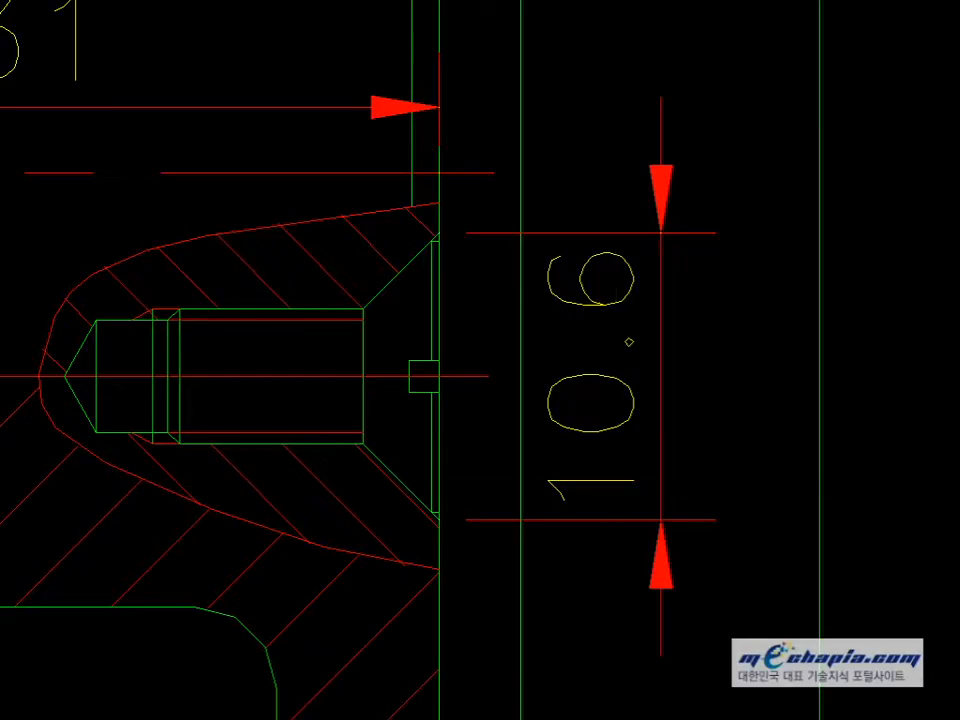
left_click(419, 365)
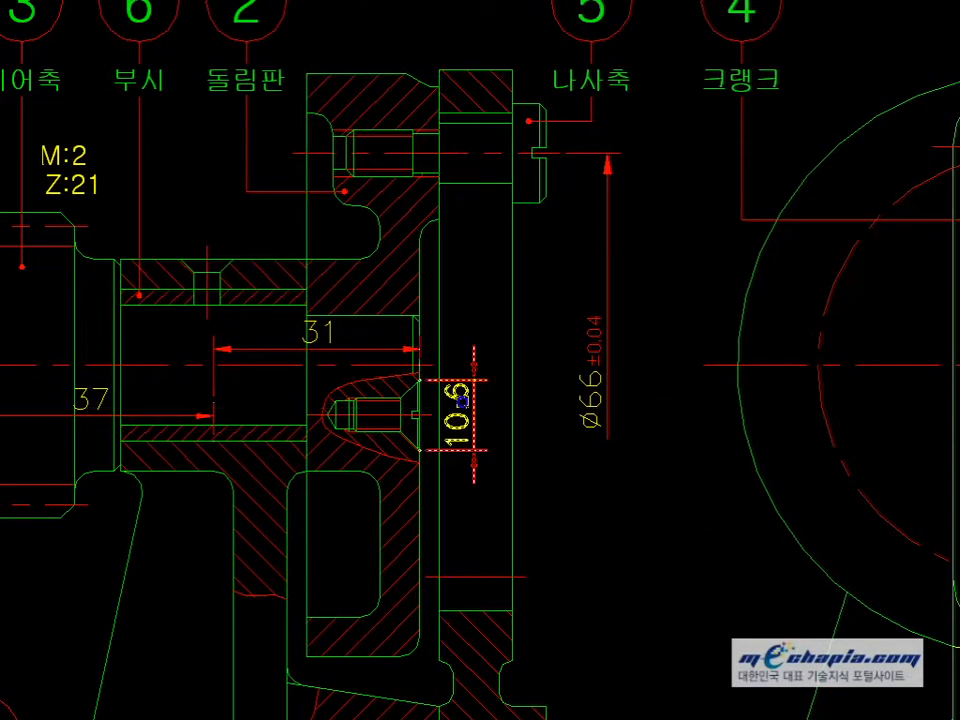
key("Delete")
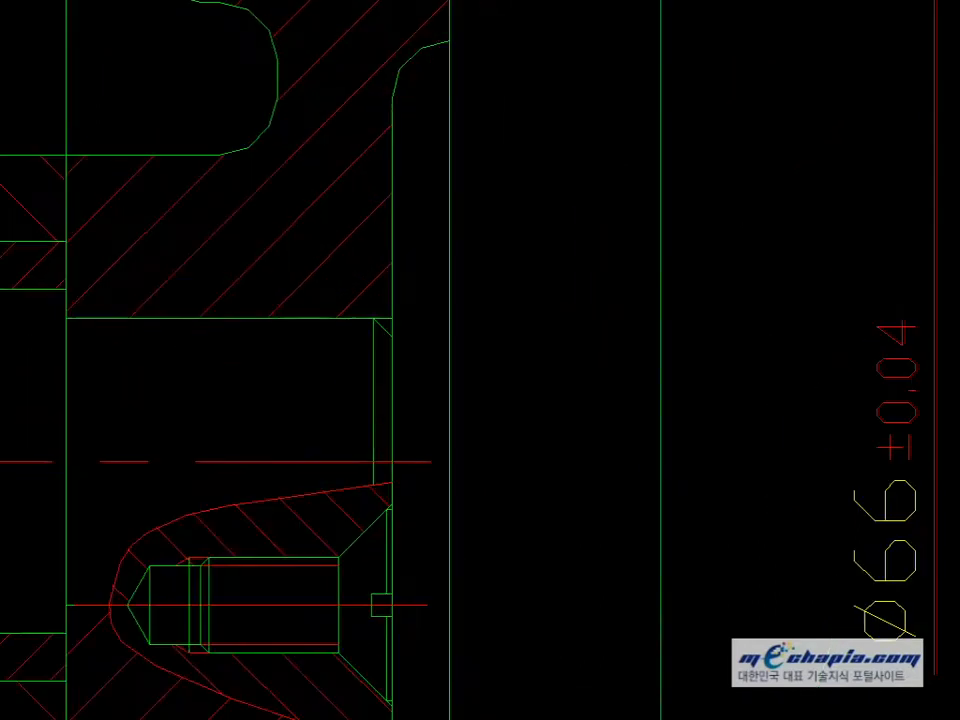
scroll(379, 347, "down", 5)
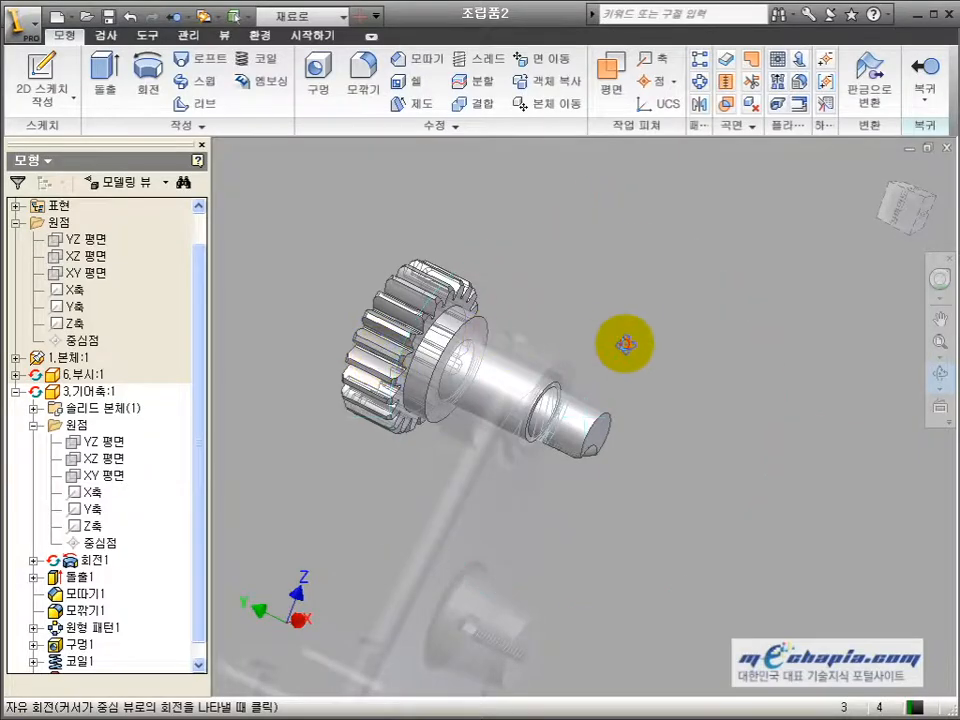
- Set the model's display style to plain shaded, without hidden edges
left_click(224, 35)
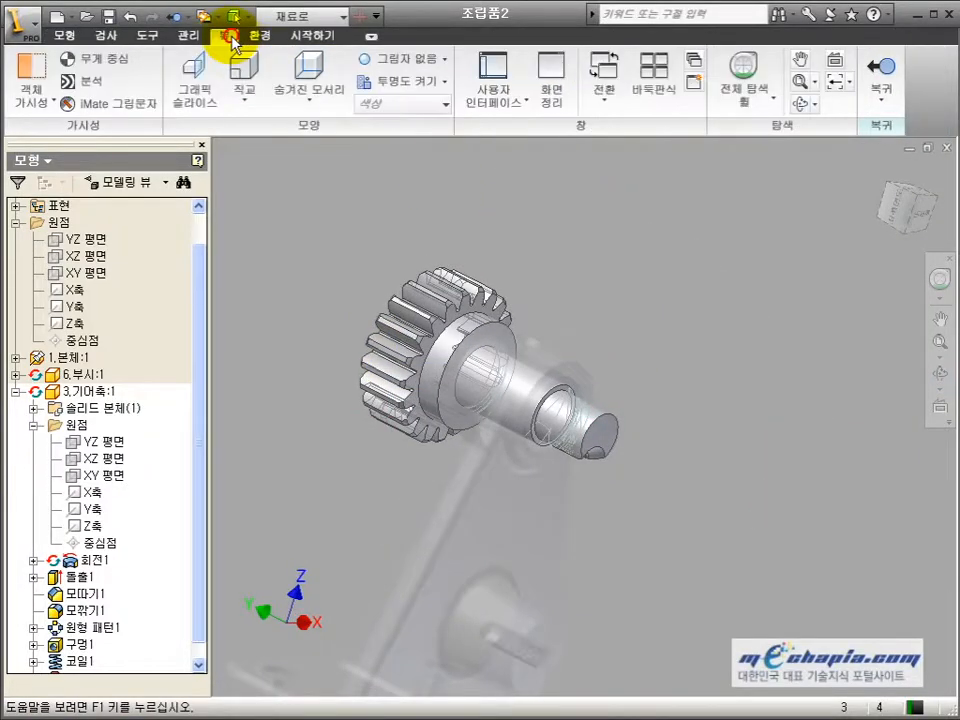
left_click(300, 97)
left_click(320, 129)
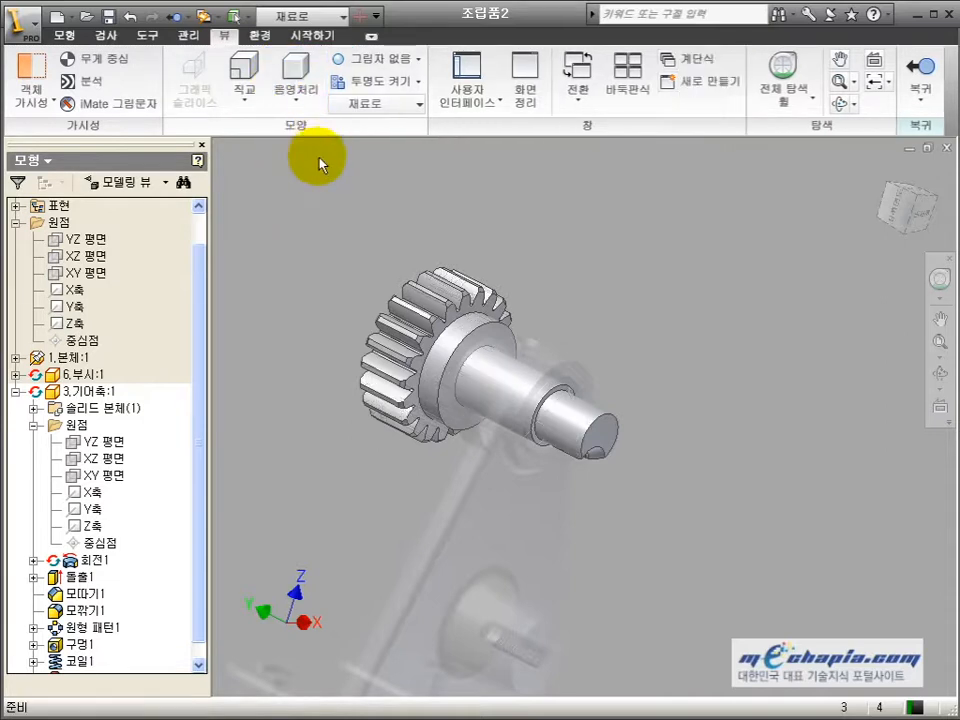
- Chamfer the outer circular edge of the collar beside the gear teeth with a distance of 1 mm
left_click(63, 35)
left_click(414, 59)
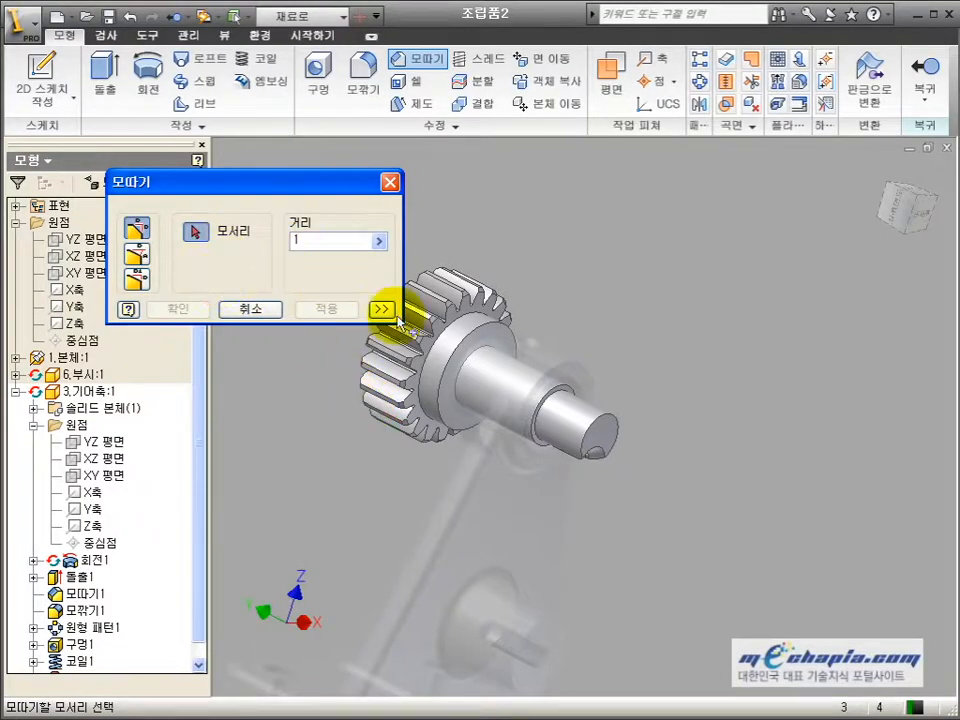
left_click(477, 330)
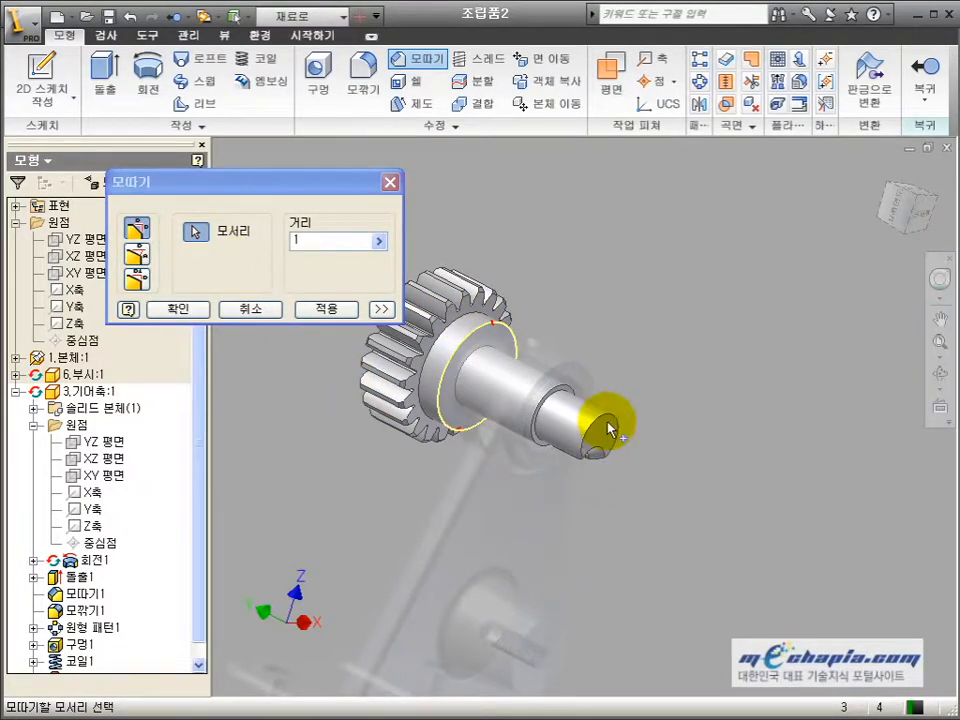
left_click(178, 308)
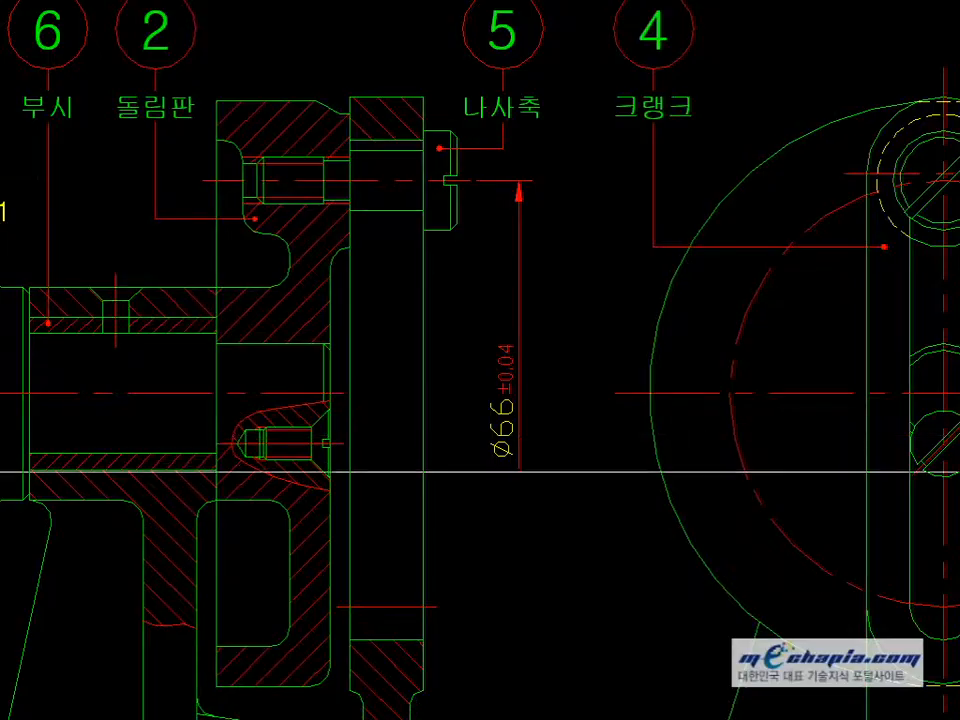
- Switch back to Inventor and fillet the circular edge where the collar meets the gear face with a 3 mm radius
key("alt+Tab")
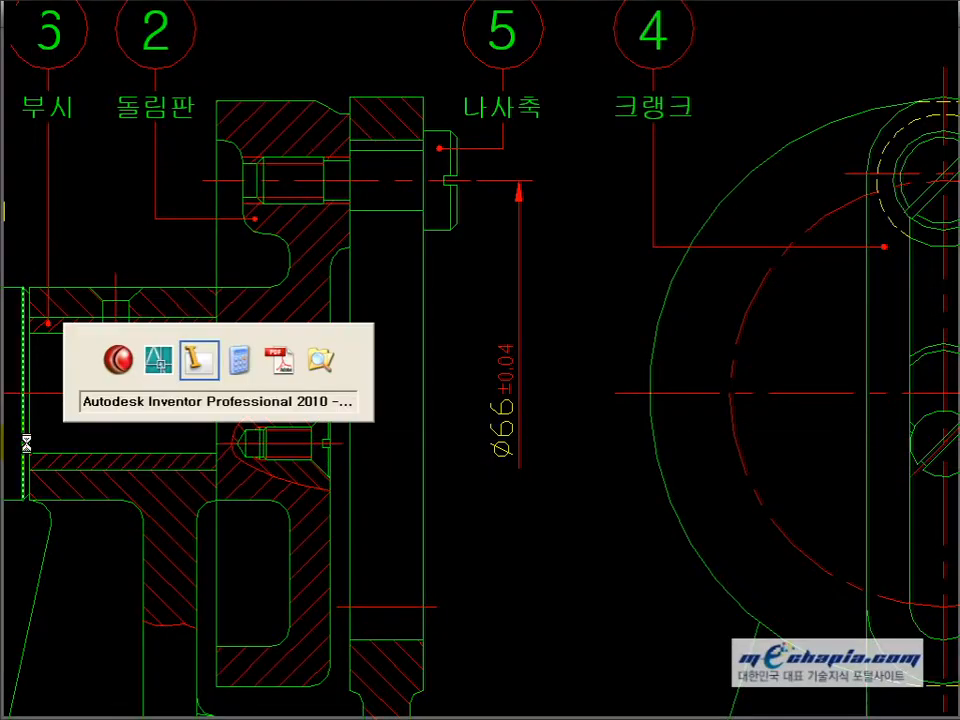
left_click(364, 66)
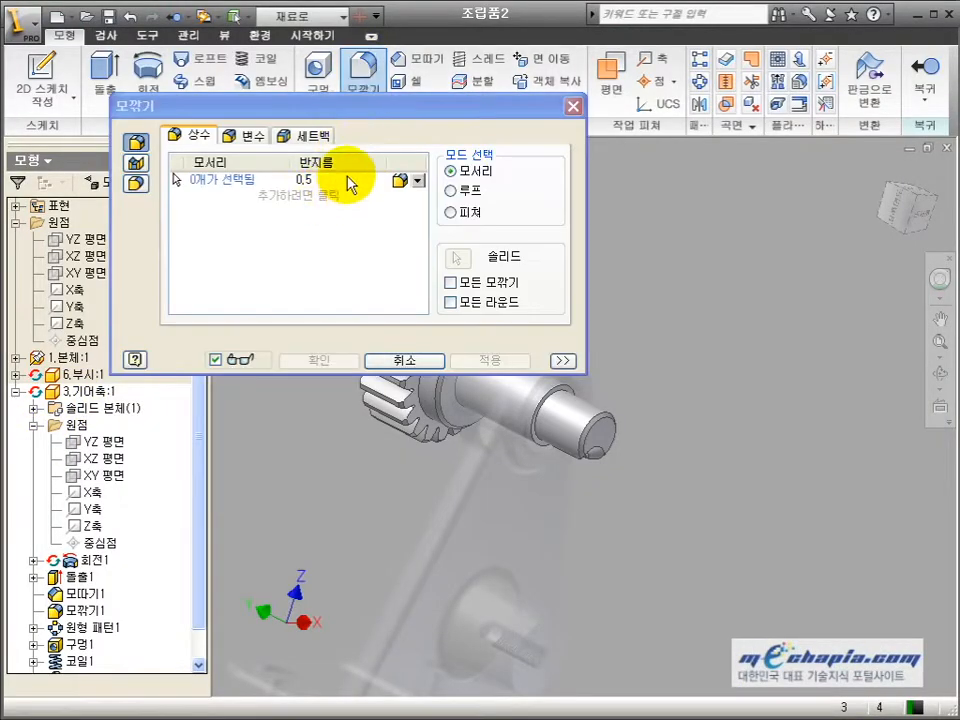
middle_click_drag(292, 420, 320, 540)
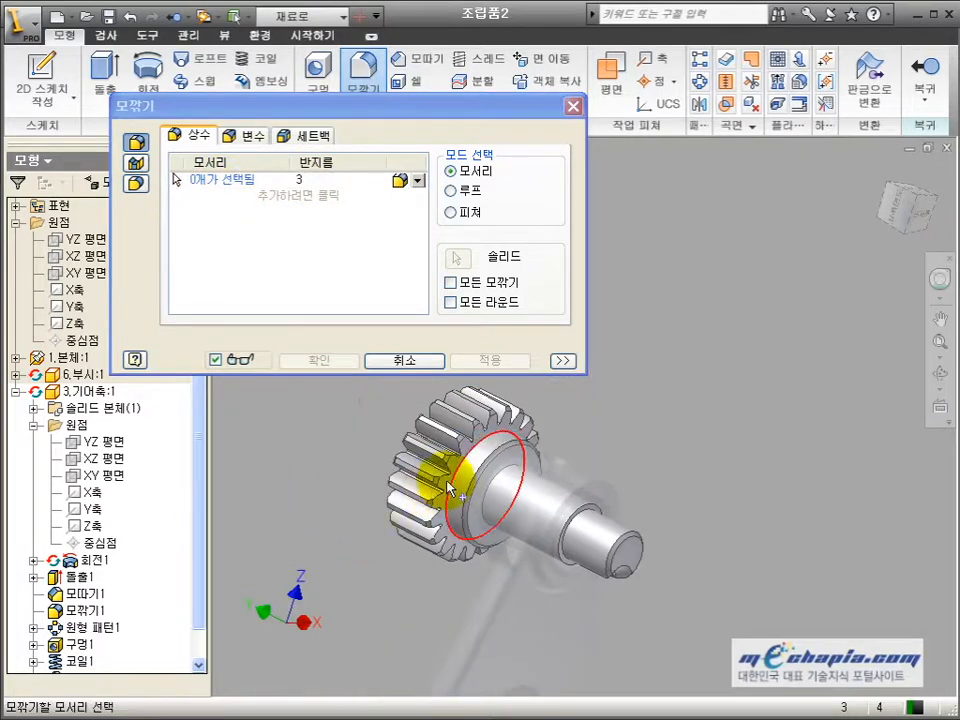
left_click(470, 460)
left_click(320, 359)
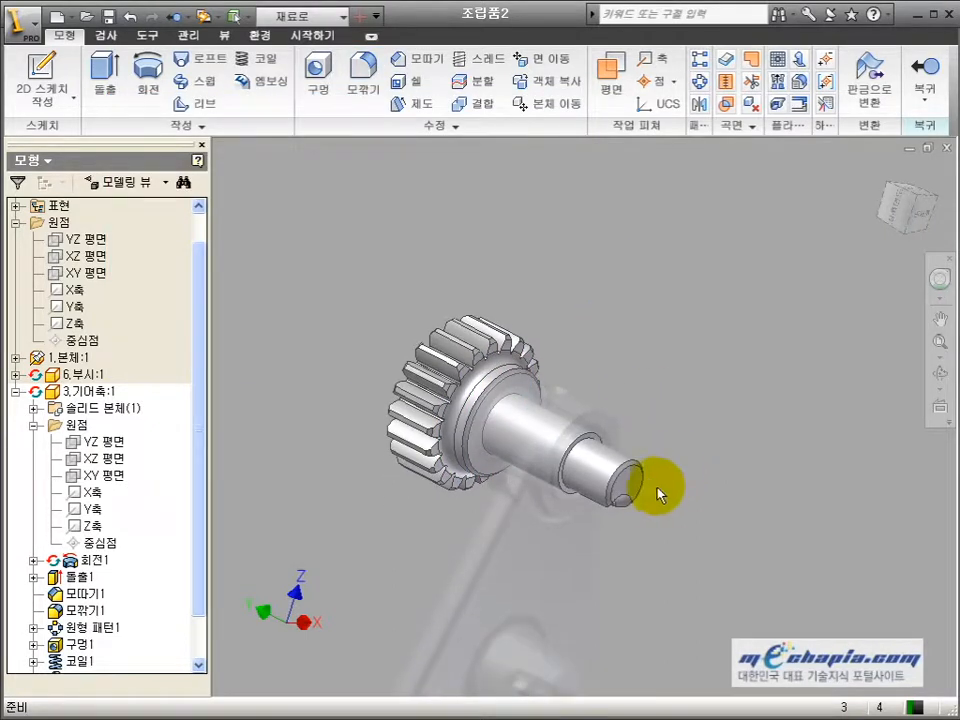
- Place a hole concentric with the small end face of the gear shaft and make it a countersunk type
scroll(657, 494, "up", 4)
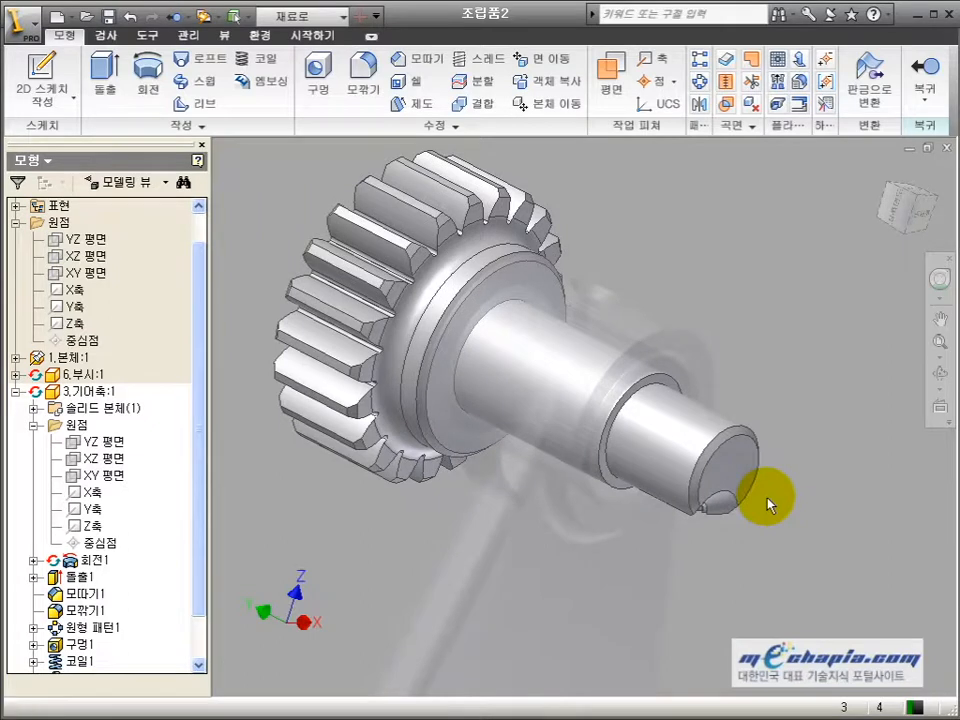
key("h")
left_click(446, 107)
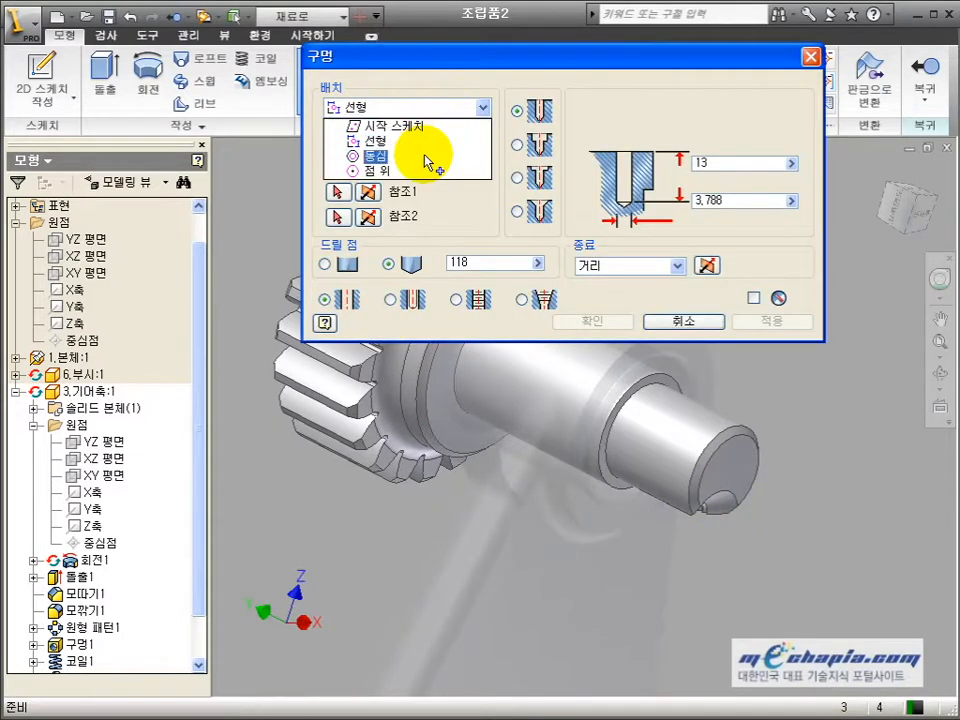
left_click(428, 158)
left_click(735, 462)
left_click(737, 462)
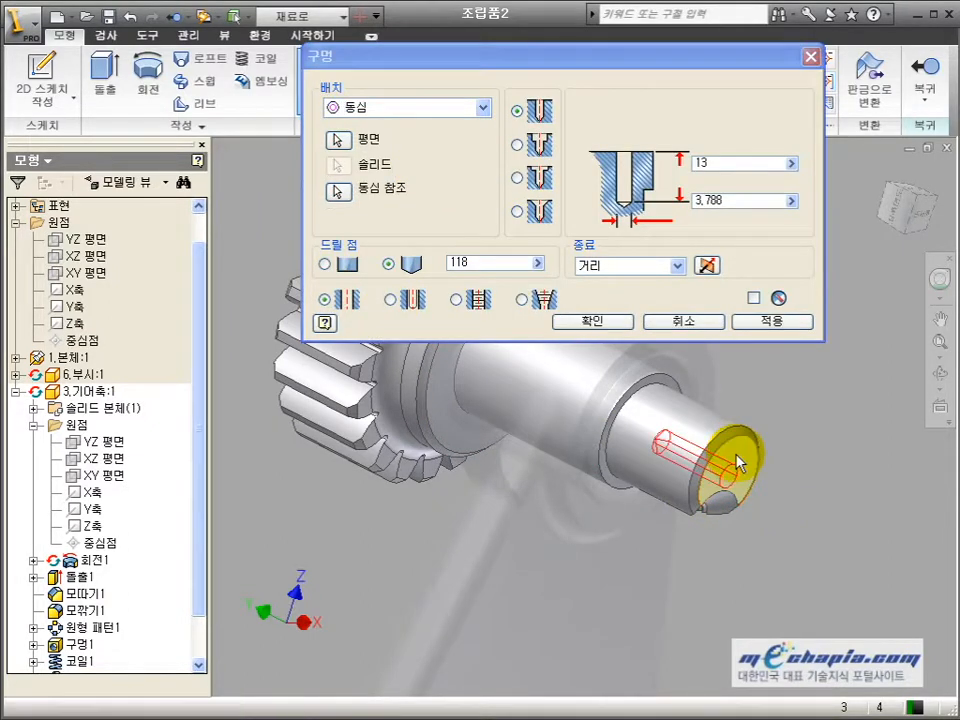
left_click(517, 211)
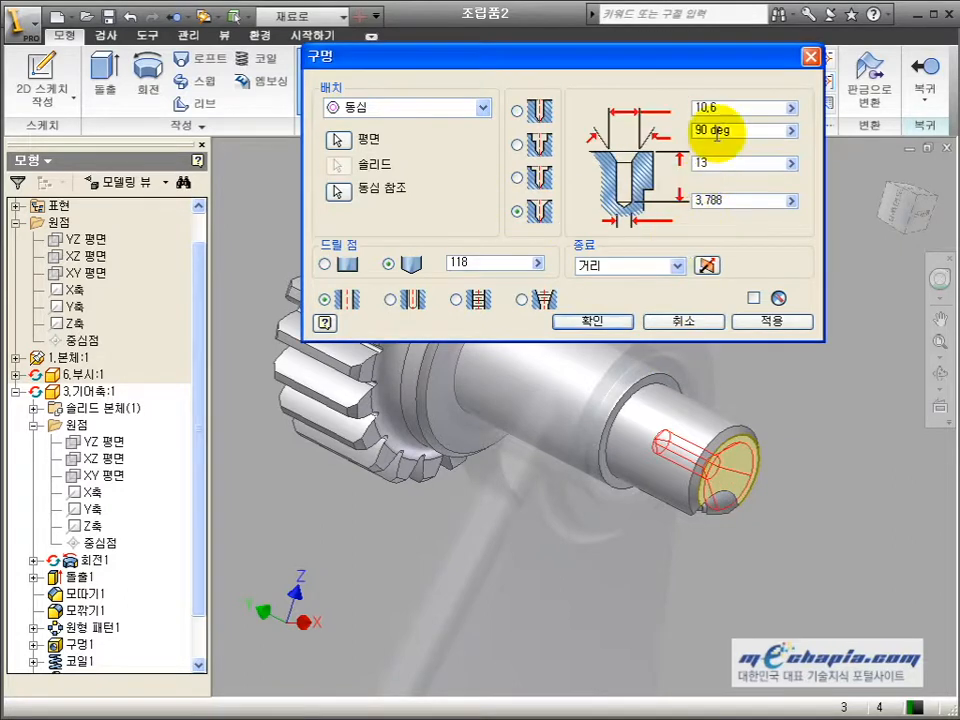
- Set the countersink diameter to 4 mm, hole depth to 3 mm and hole diameter to 2 mm, and create the hole
left_click_drag(748, 105, 667, 116)
type("4")
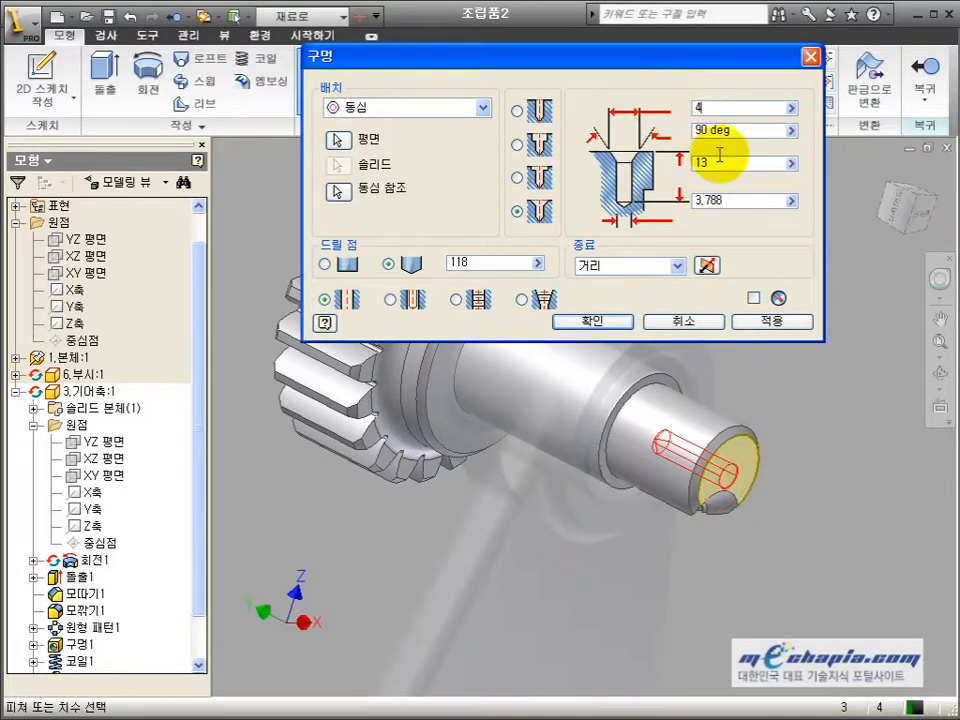
left_click_drag(714, 158, 681, 161)
type("3")
left_click_drag(735, 214, 676, 210)
type("2")
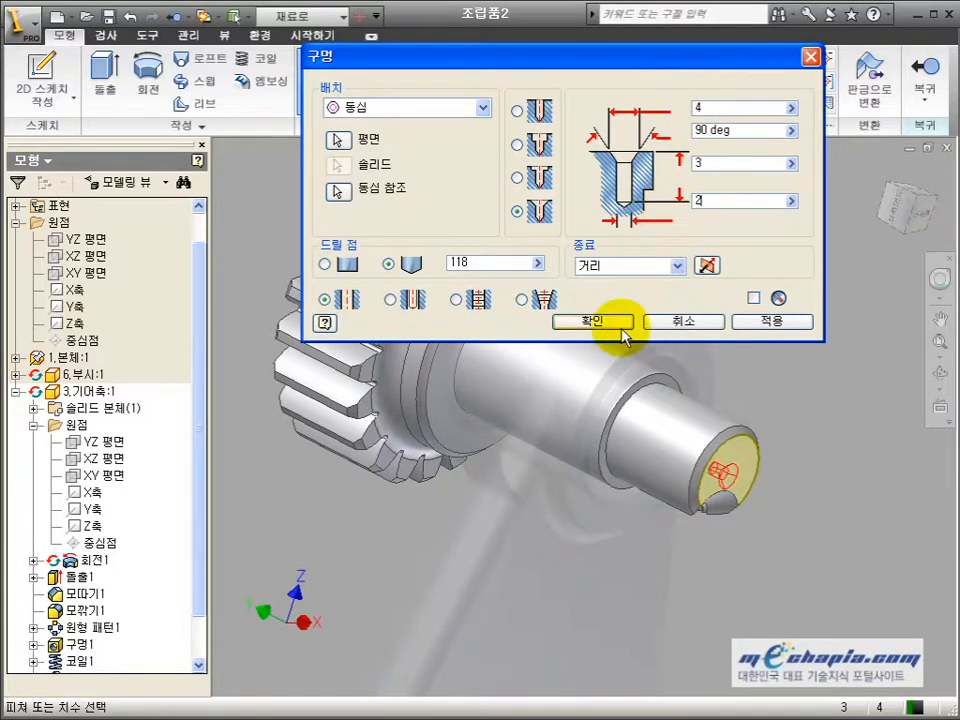
left_click(624, 322)
- Create a matching concentric countersunk hole in the gear's outer end face, with 4 mm countersink at 90°, 3 mm depth and 2 mm diameter
left_click(940, 376)
left_click_drag(485, 335, 648, 471)
middle_click_drag(362, 355, 604, 465)
key("Escape")
key("h")
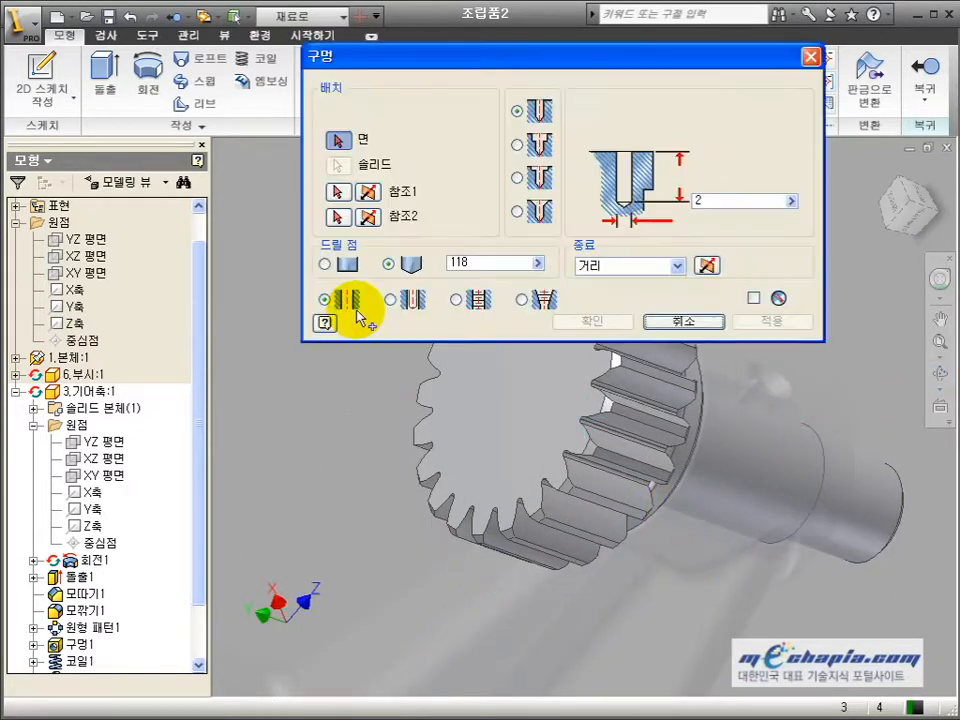
left_click(536, 212)
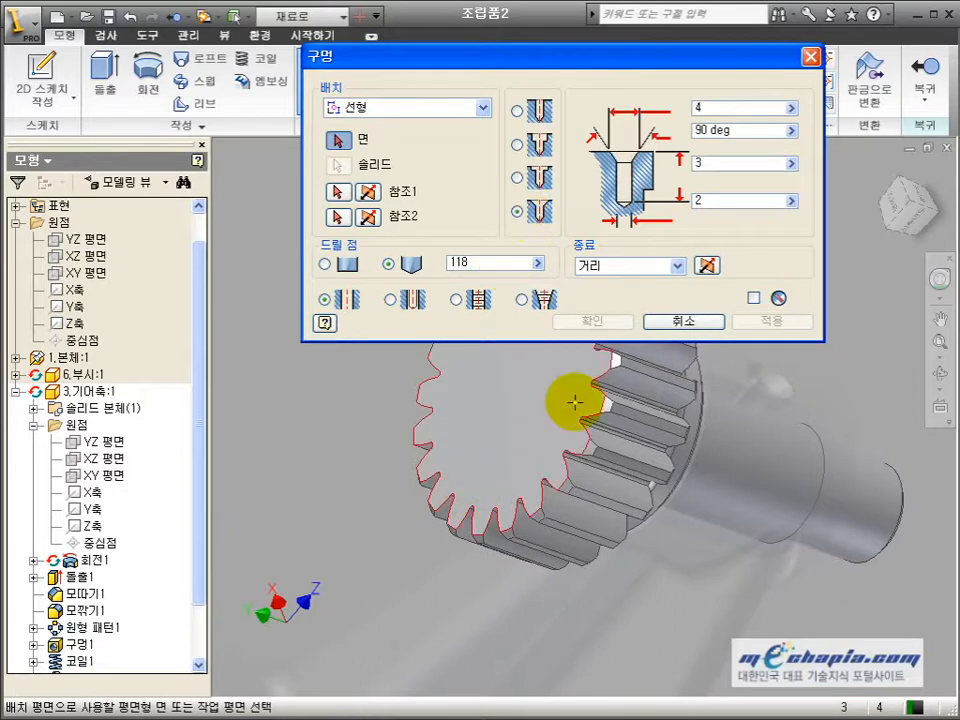
left_click(418, 157)
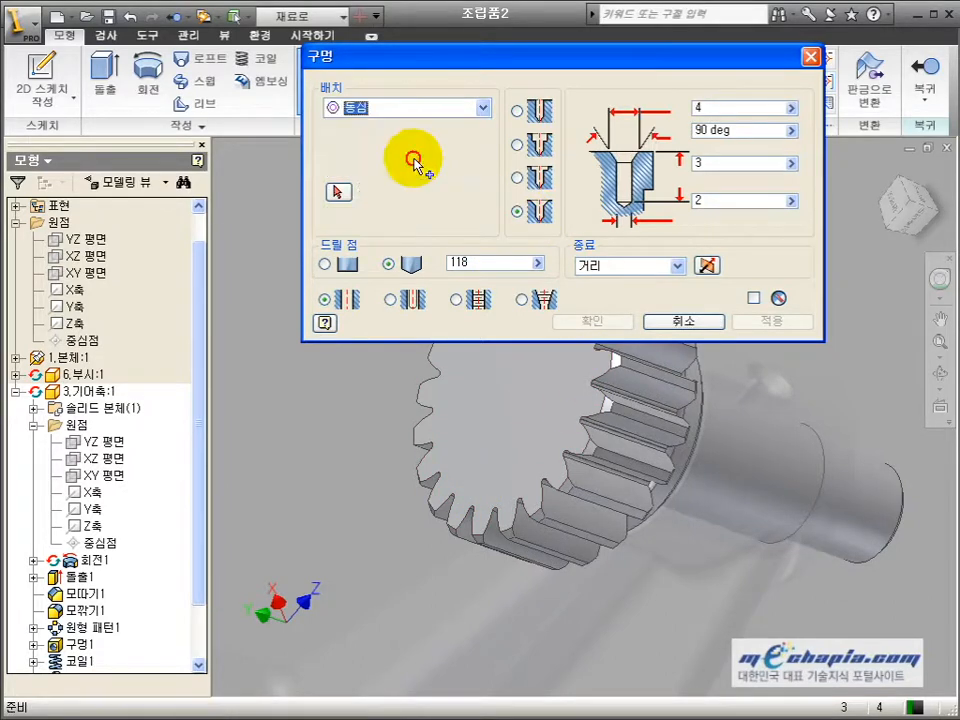
left_click(443, 440)
scroll(430, 450, "up", 2)
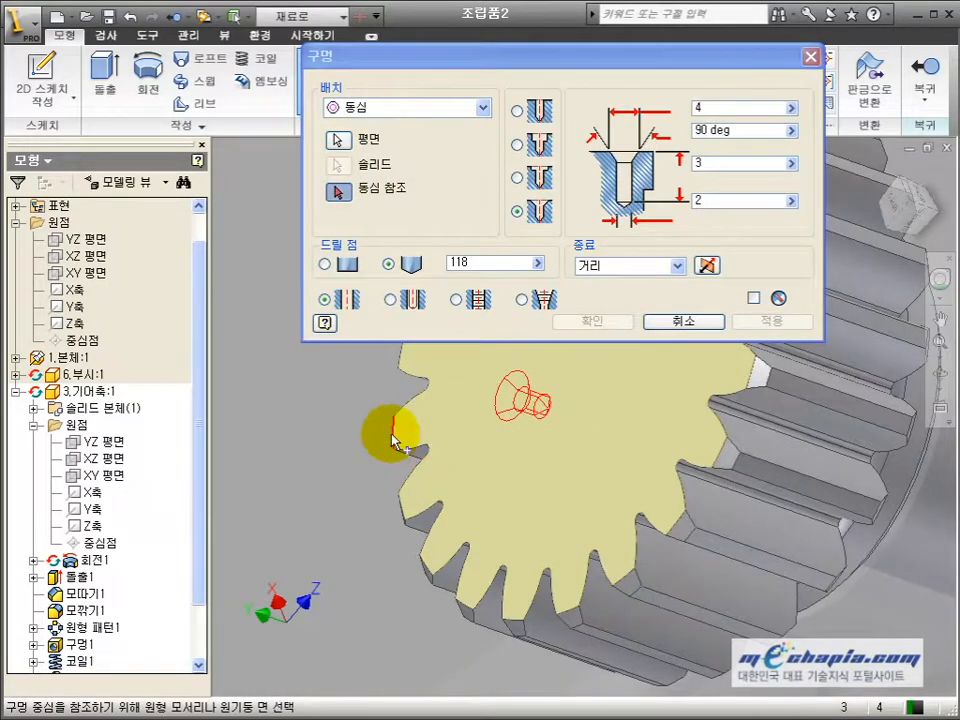
left_click(395, 440)
left_click(580, 321)
scroll(450, 415, "down", 5)
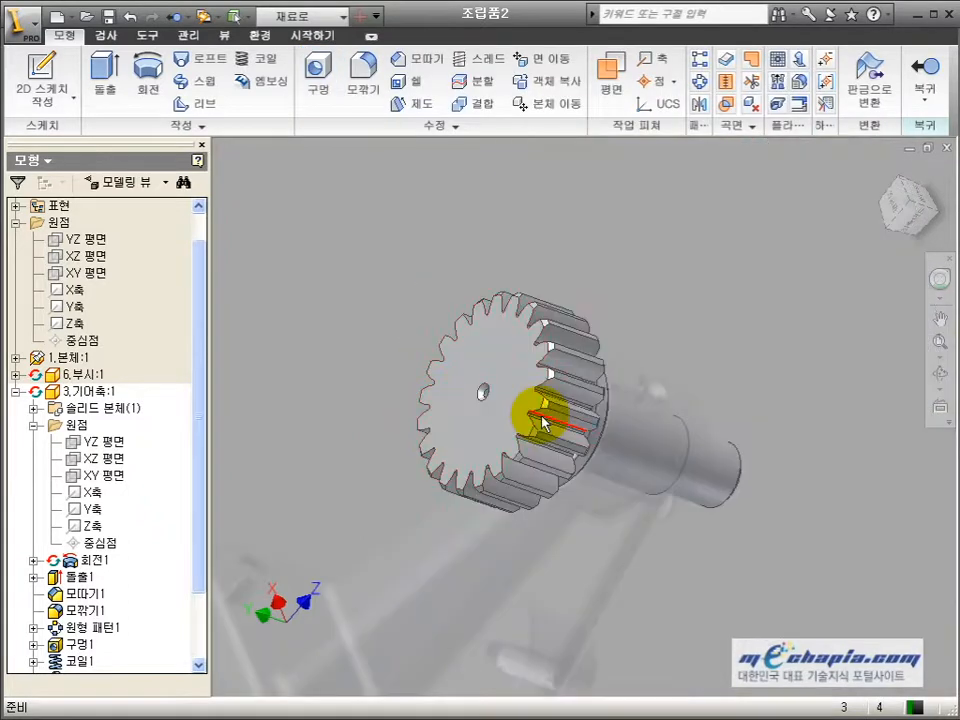
- Finish editing the gear shaft and return to the full assembly
left_click(939, 374)
left_click_drag(725, 402, 496, 430)
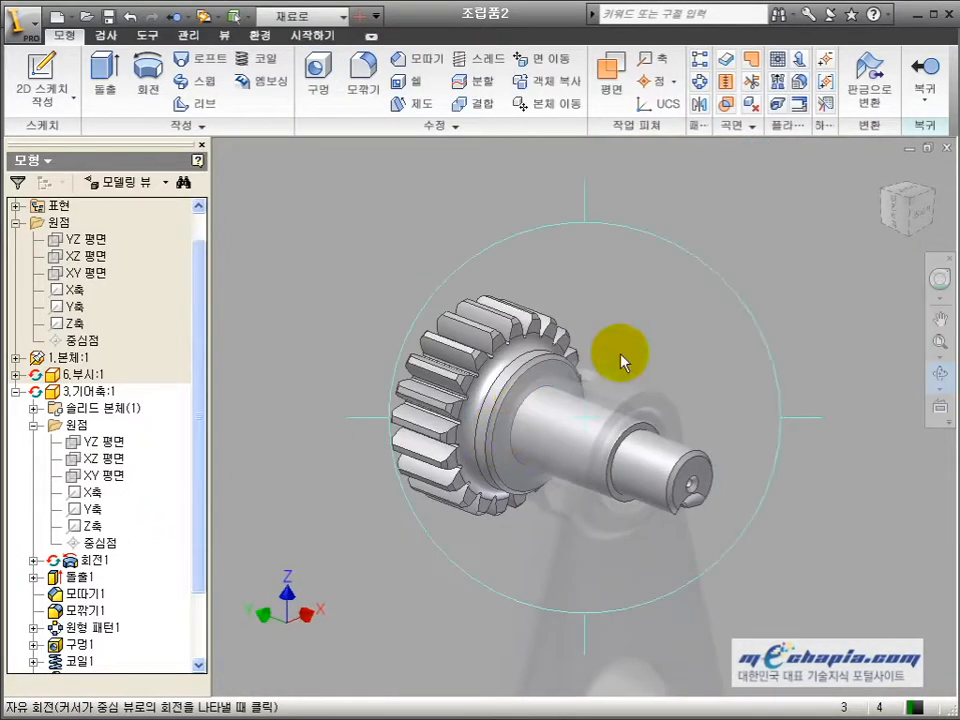
left_click(925, 75)
scroll(626, 302, "down", 3)
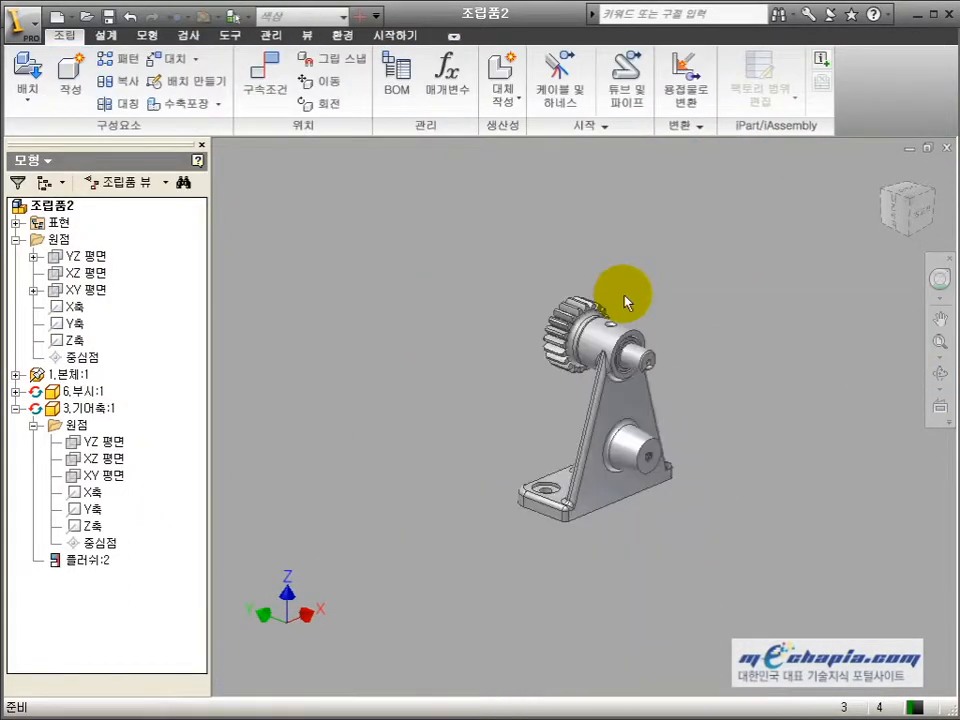
scroll(615, 368, "up", 3)
- Save the assembly as 동력변환장치 in the 동력변환장치 folder
key("ctrl+s")
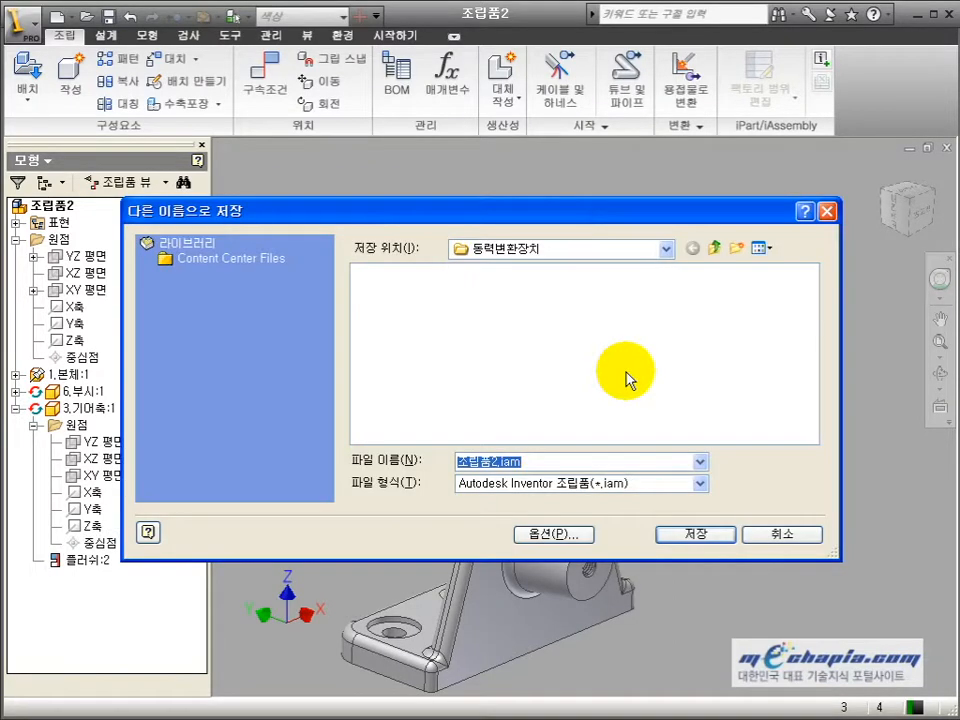
type("eh")
key("BackSpace")
key("BackSpace")
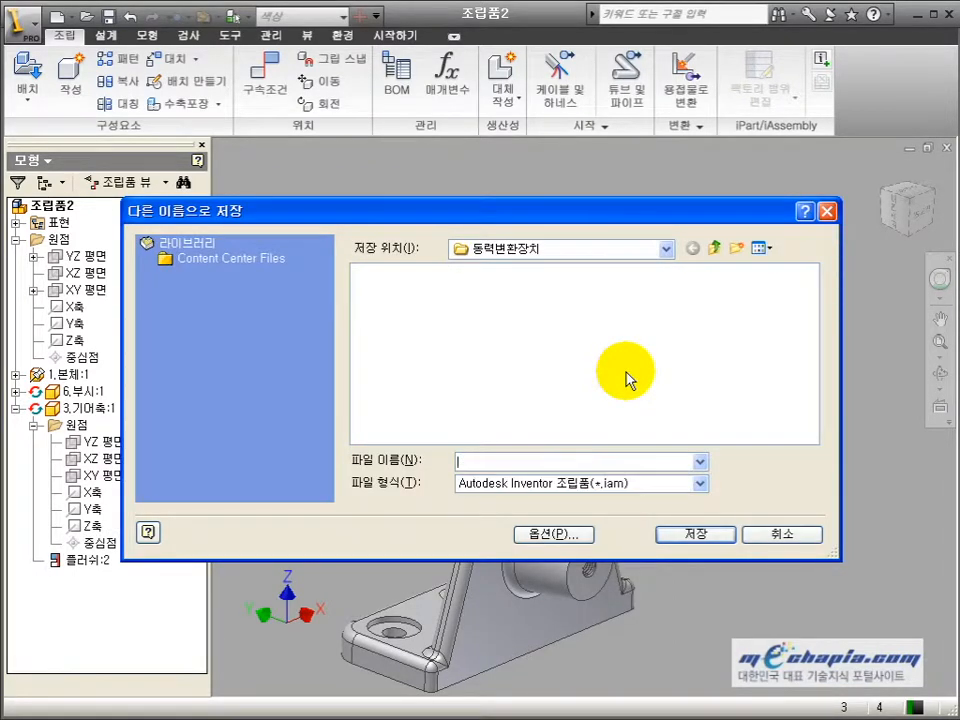
type("동력변환장치")
key("Return")
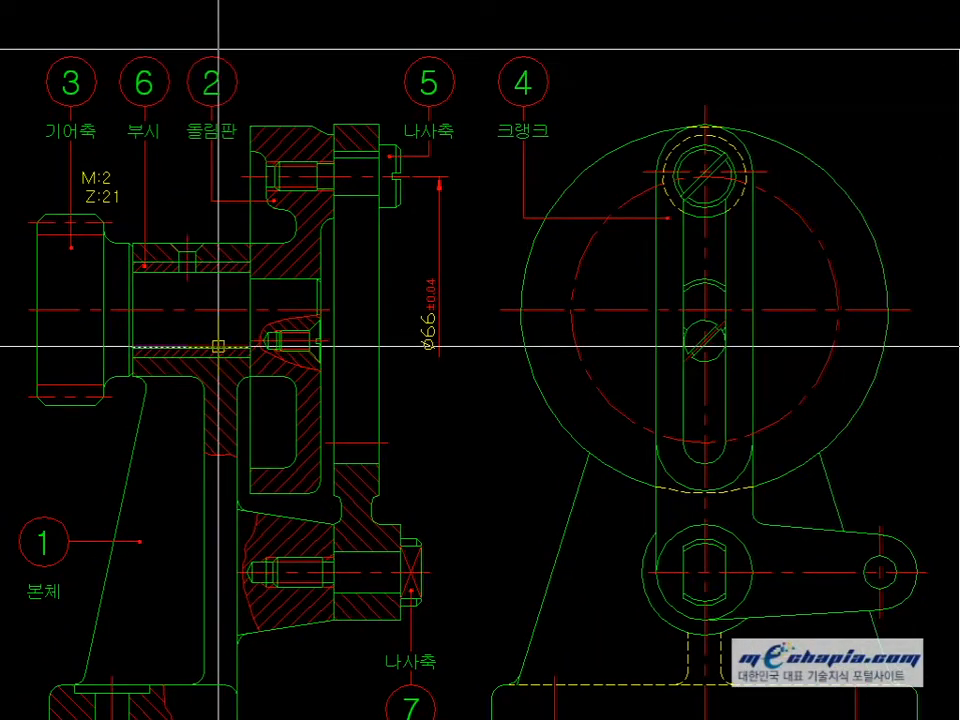
- Create a new in-place component named 2.돌림판 from the Standard.ipt template, with its sketch on the assembly's YZ plane
mouse_move(292, 376)
middle_mouse_down()
mouse_move(306, 343)
mouse_move(288, 365)
middle_mouse_up()
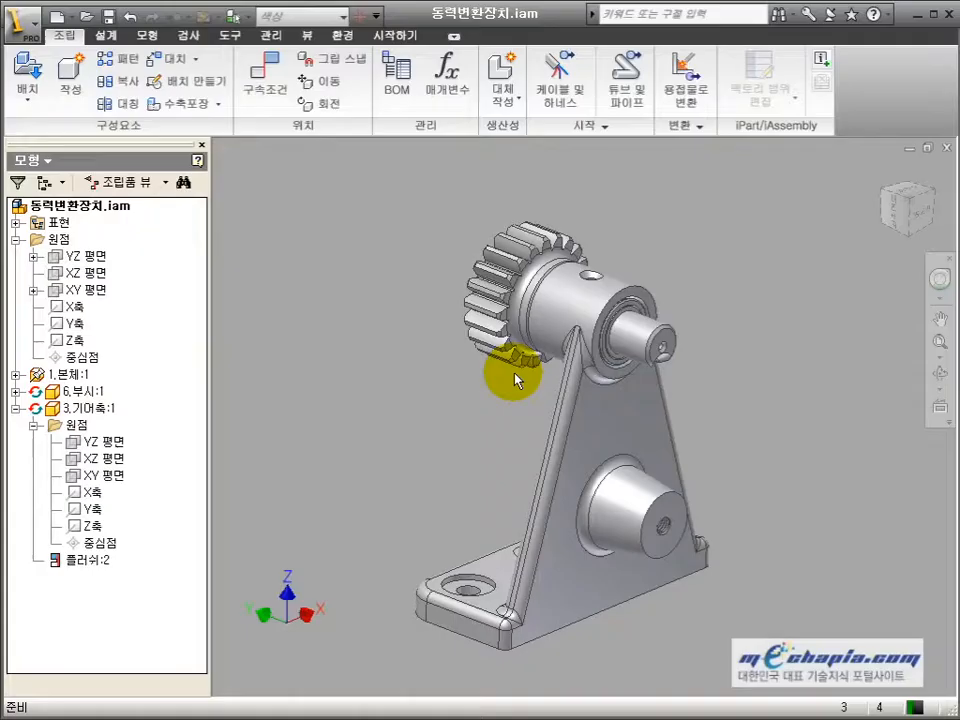
middle_click_drag(505, 375, 475, 381)
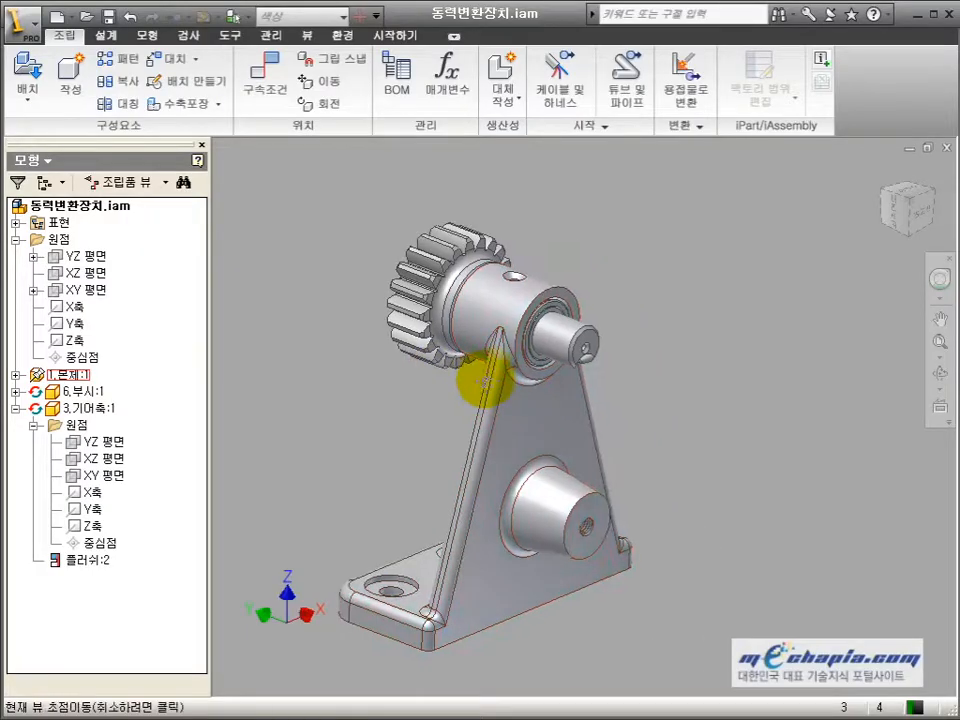
left_click(100, 257)
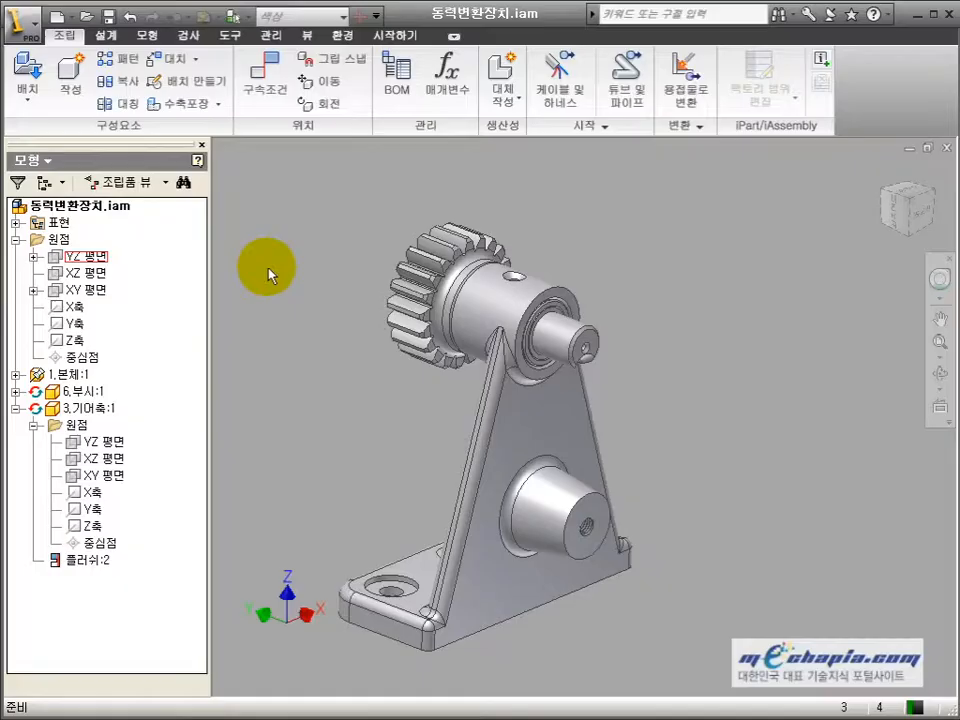
left_click(70, 68)
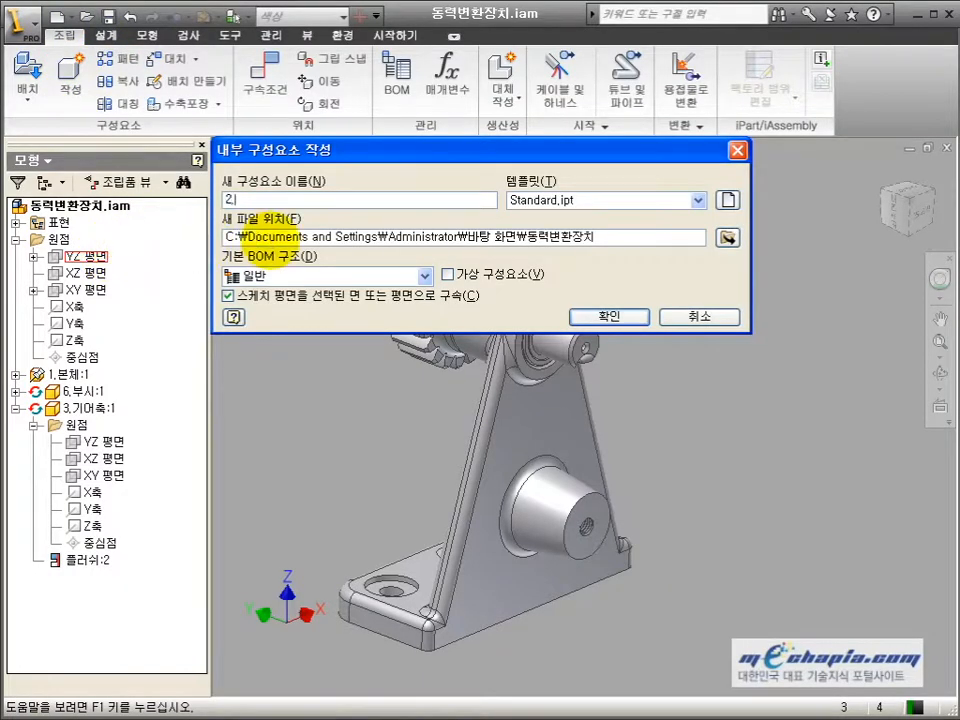
key("Return")
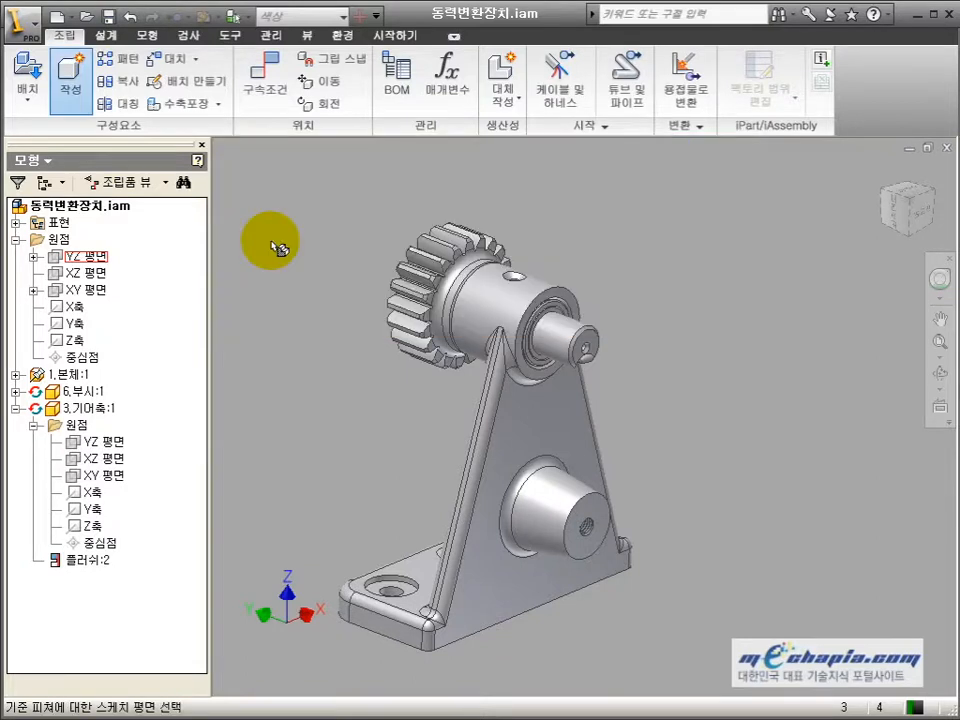
left_click(95, 258)
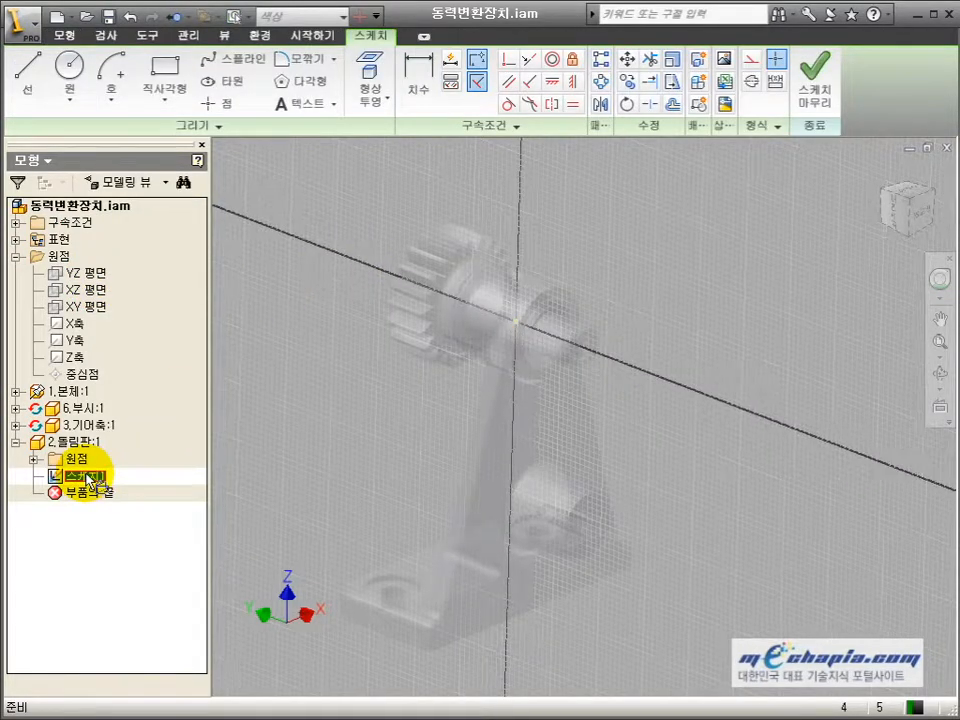
- Project the shaft's end face and the upper edge of its end journal into the sketch, and make both lines construction geometry
scroll(460, 440, "up", 3)
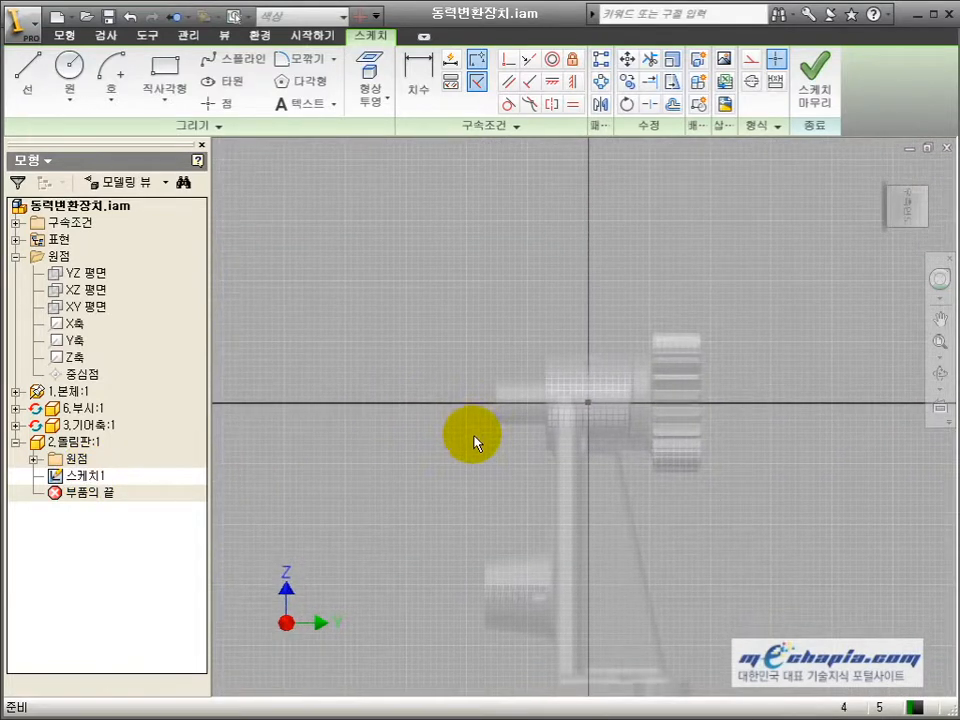
middle_click_drag(522, 379, 498, 457)
left_click(373, 80)
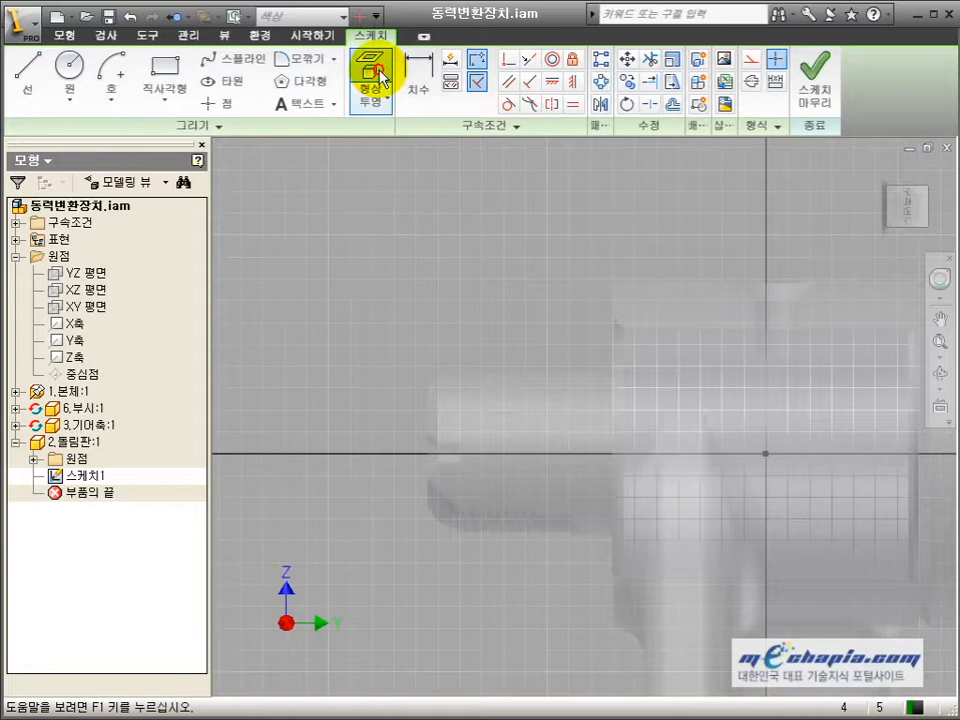
left_click(424, 418)
left_click(473, 373)
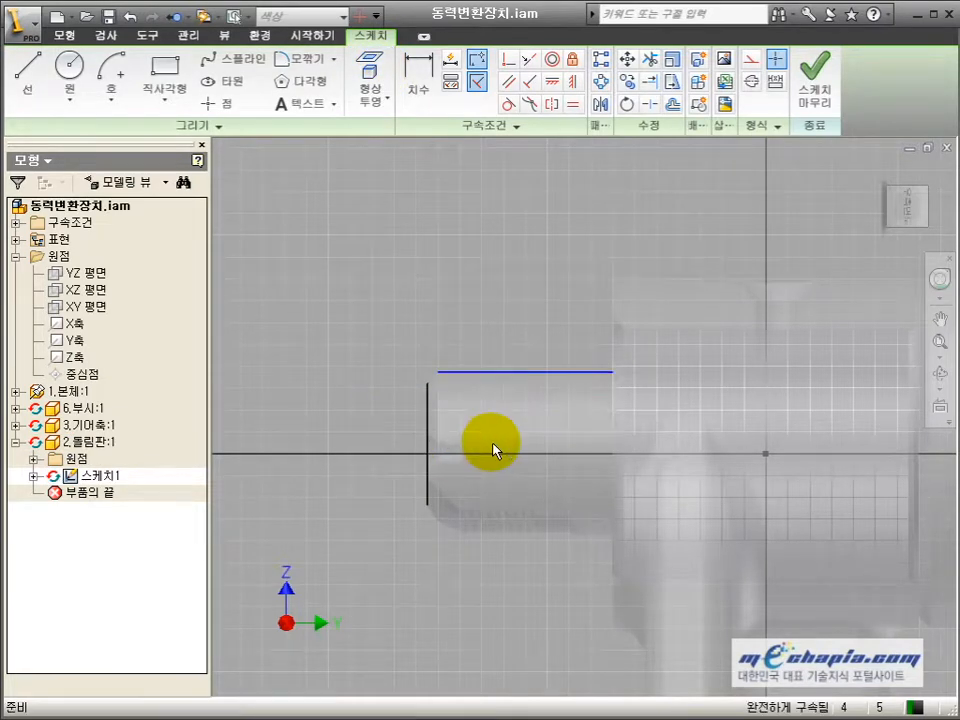
left_click(757, 60)
- Sketch a 17 mm horizontal line just above the journal from the shoulder to the shaft end, and bring up the 2D assembly drawing
middle_click_drag(381, 240, 493, 283)
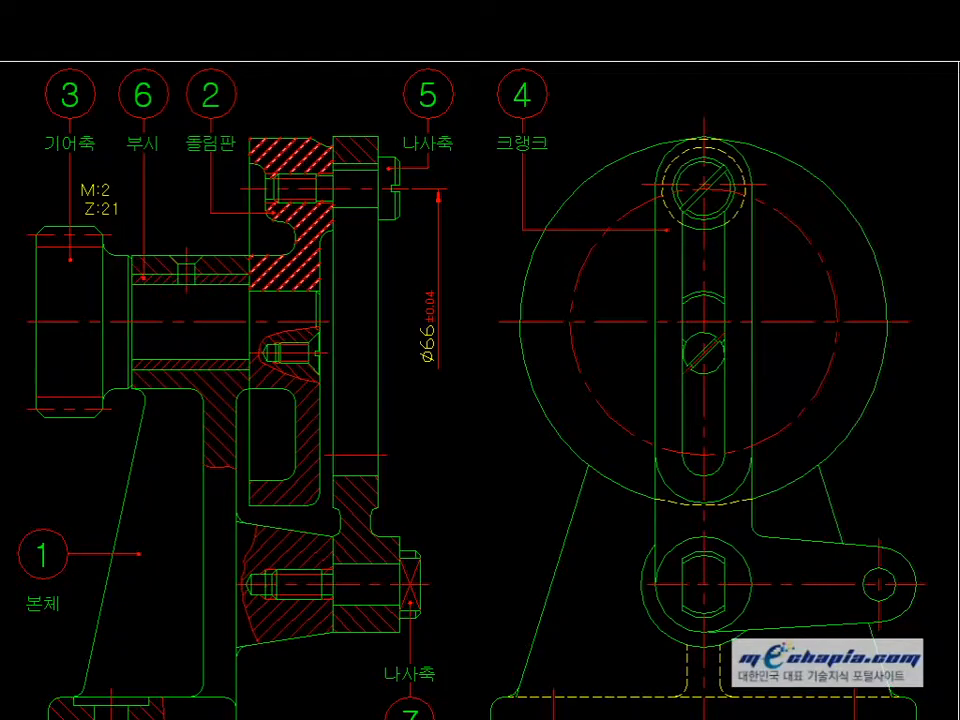
middle_click_drag(396, 206, 425, 268)
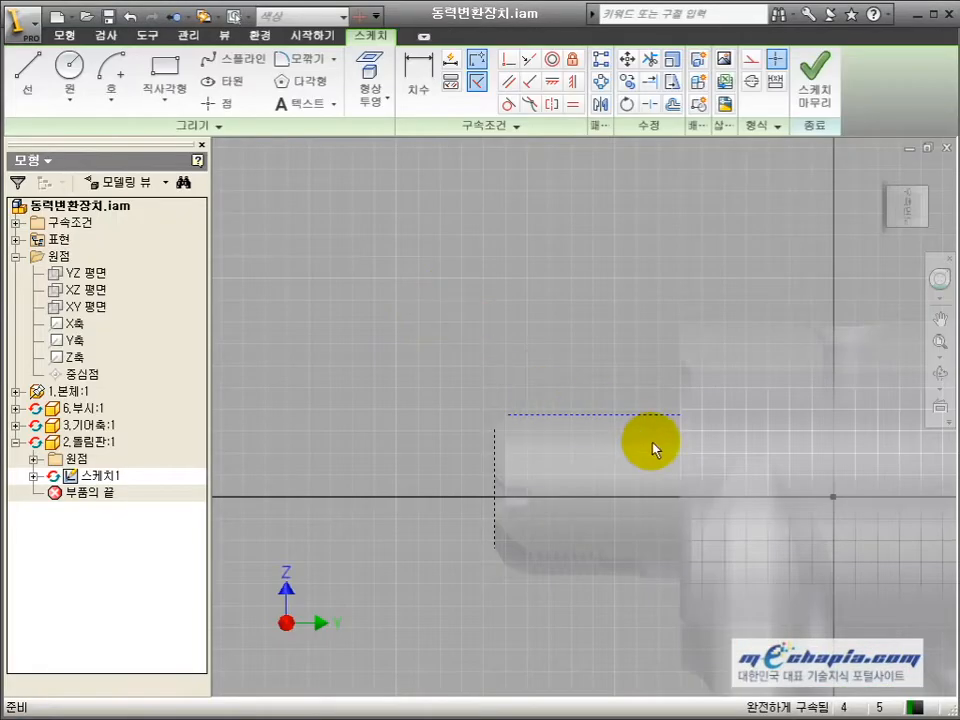
middle_click_drag(652, 443, 644, 445)
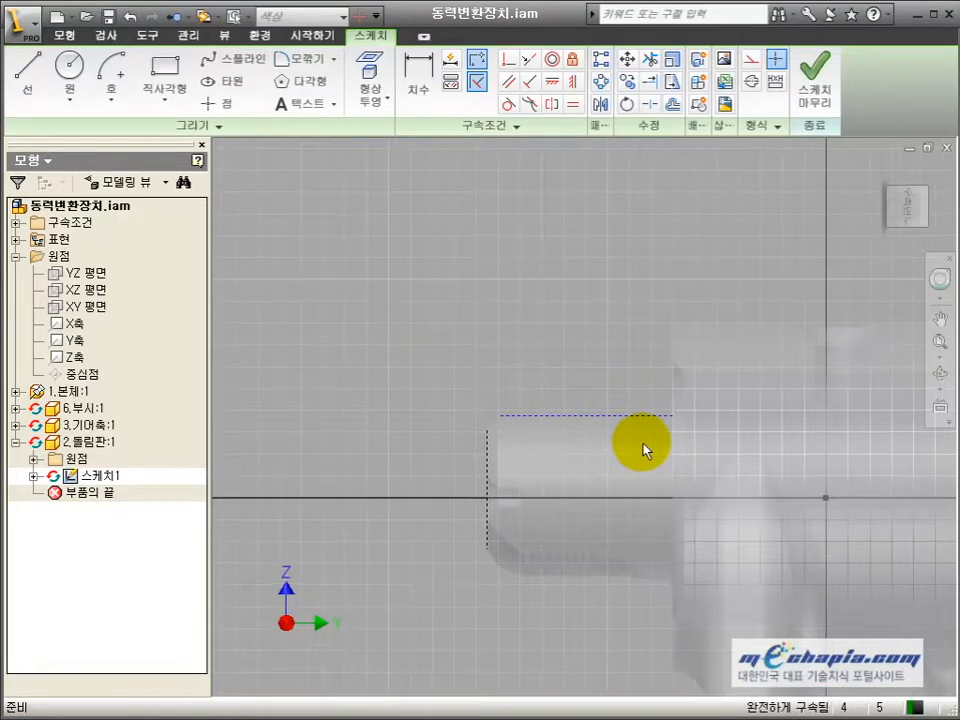
key("l")
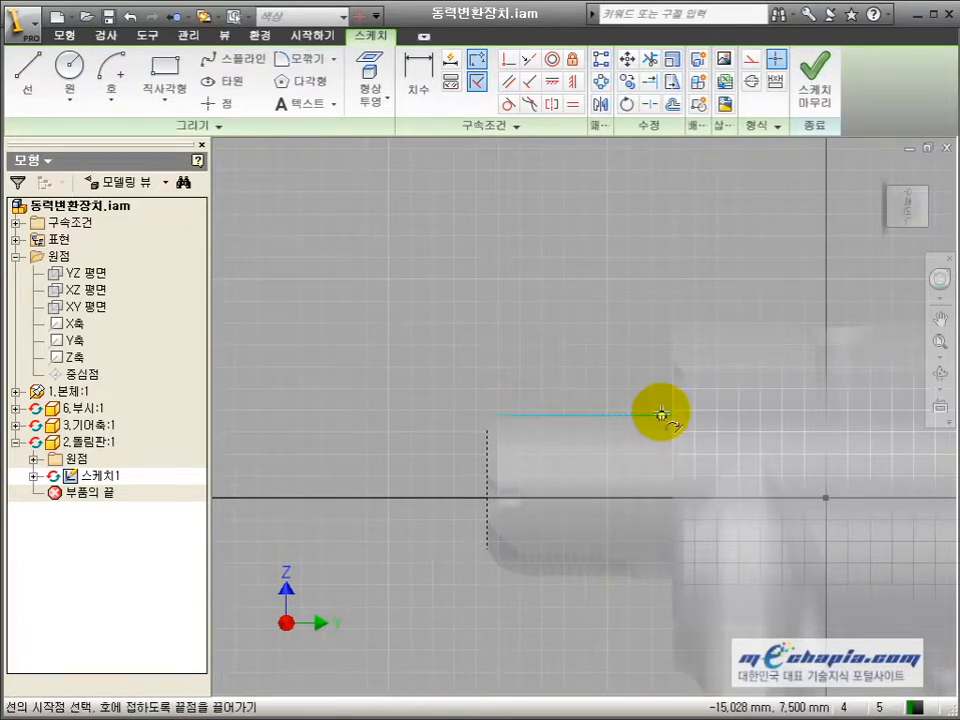
left_click(673, 398)
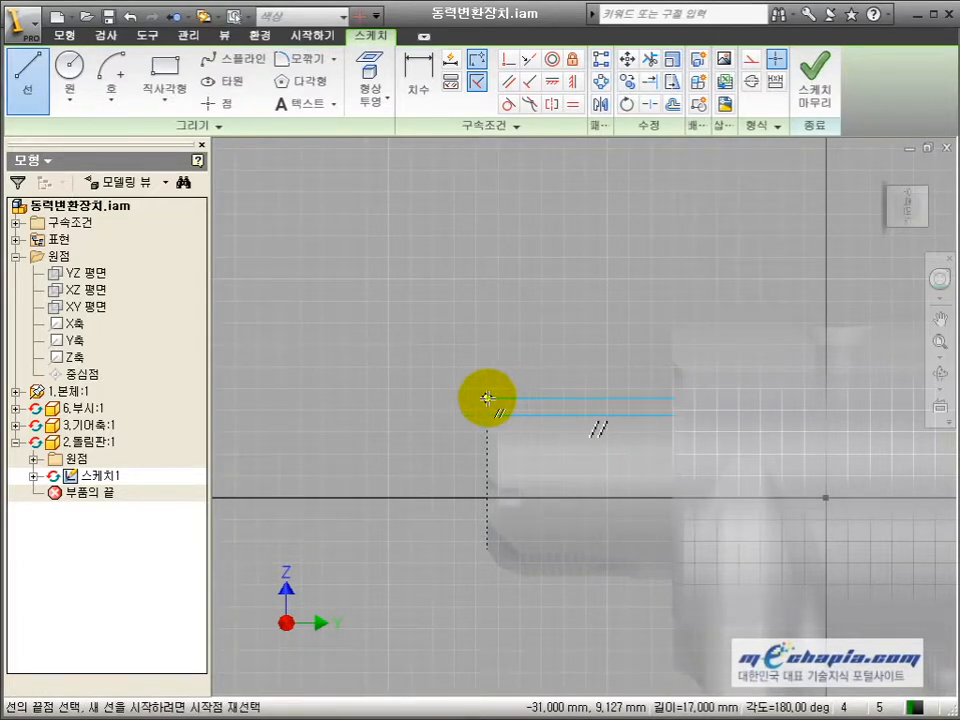
left_click(489, 399)
scroll(489, 399, "up", 3)
key("alt+Tab")
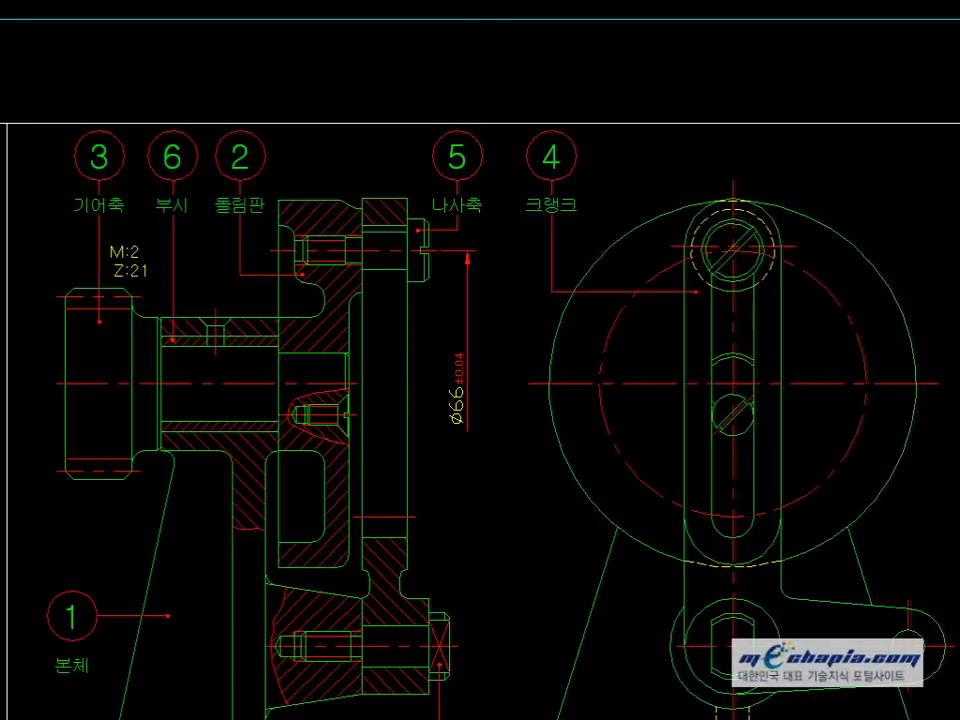
- Complete a closed C-shaped profile: web about 49 mm high, 17 mm wide rim about 7 mm thick, and hub returning to the shaft shoulder
key("alt+Tab")
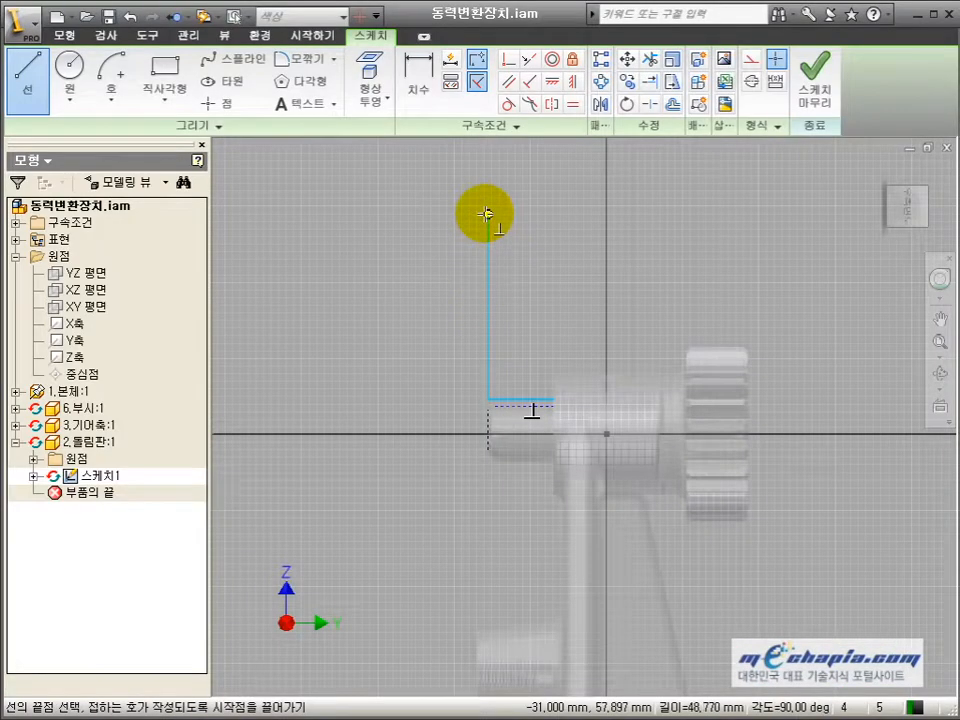
left_click(489, 213)
left_click(553, 214)
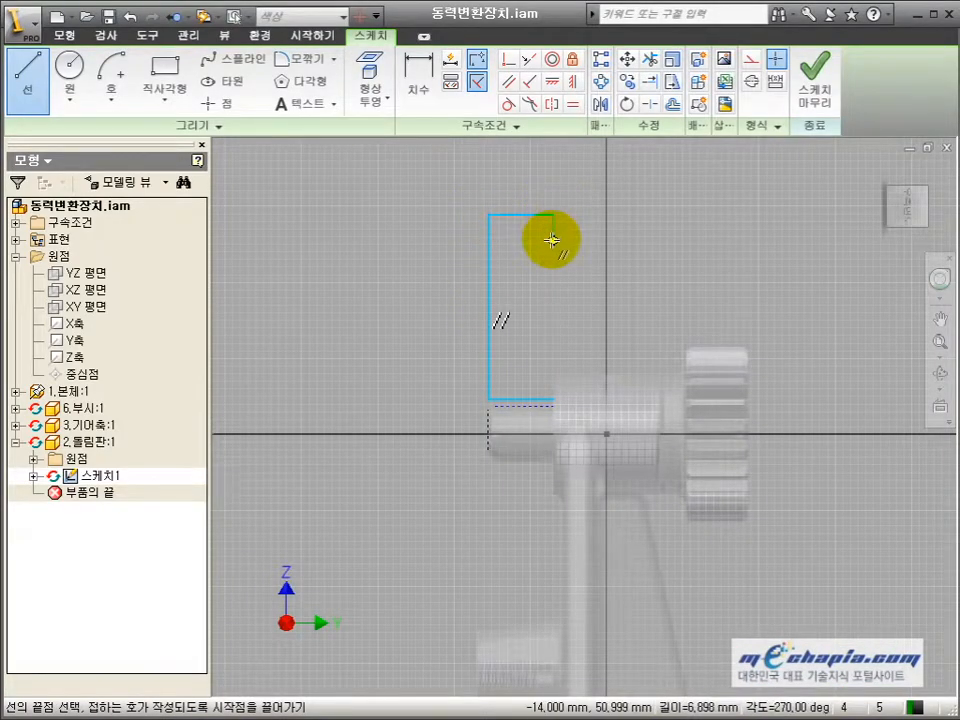
left_click(513, 241)
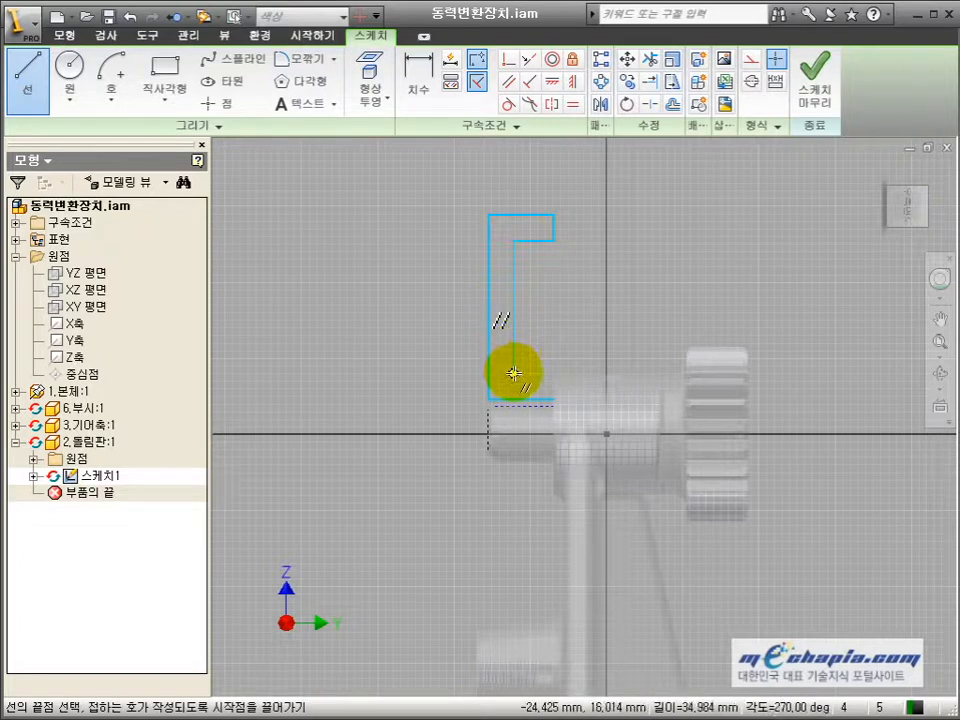
left_click(514, 374)
left_click(553, 374)
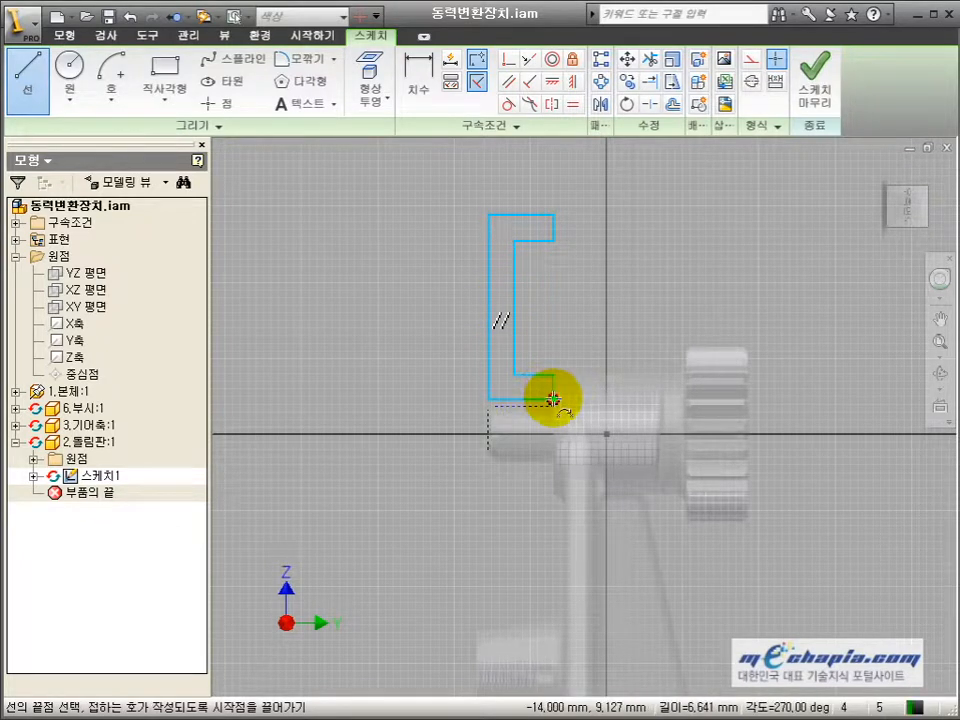
left_click(553, 399)
scroll(589, 424, "down", 3)
key("Escape")
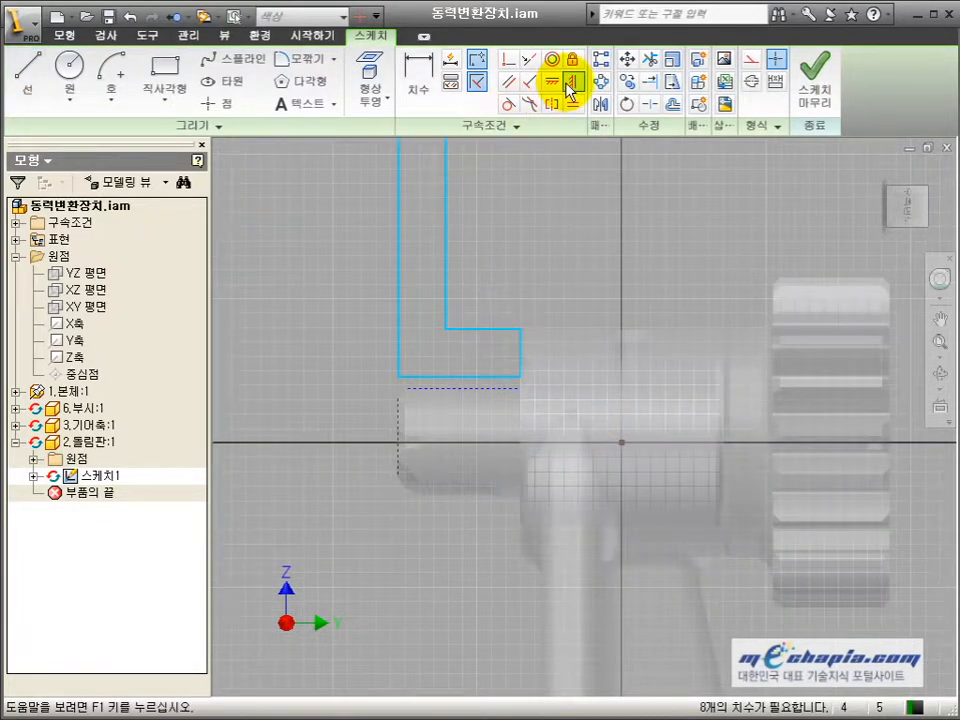
- Constrain the profile's lower line to the projected journal edge and align its outer vertical line with the projected shaft end face
left_click(510, 60)
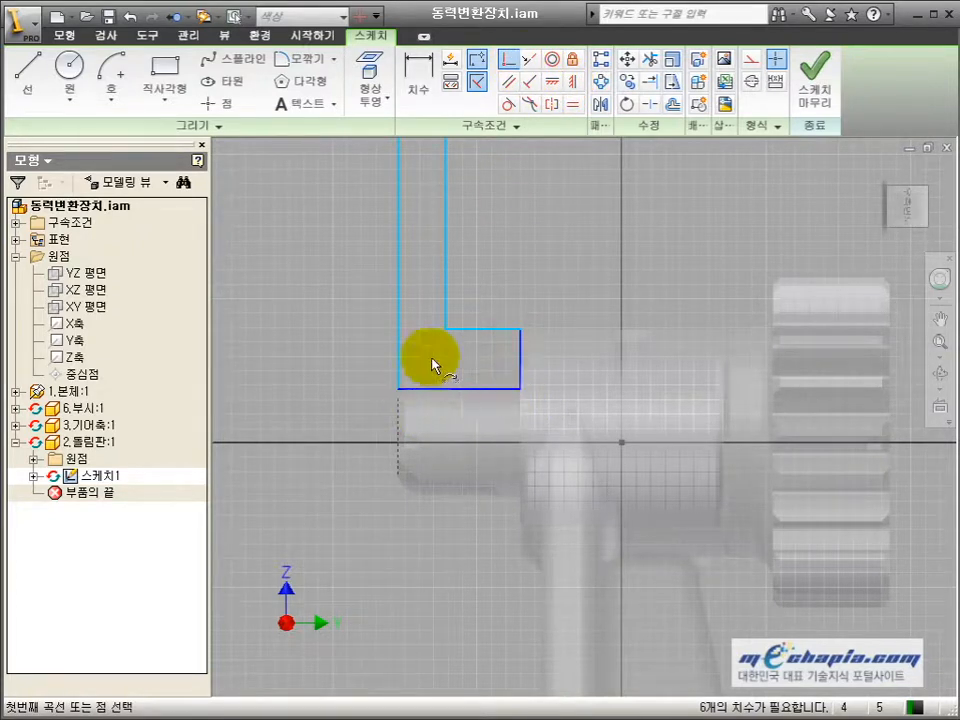
left_click(573, 83)
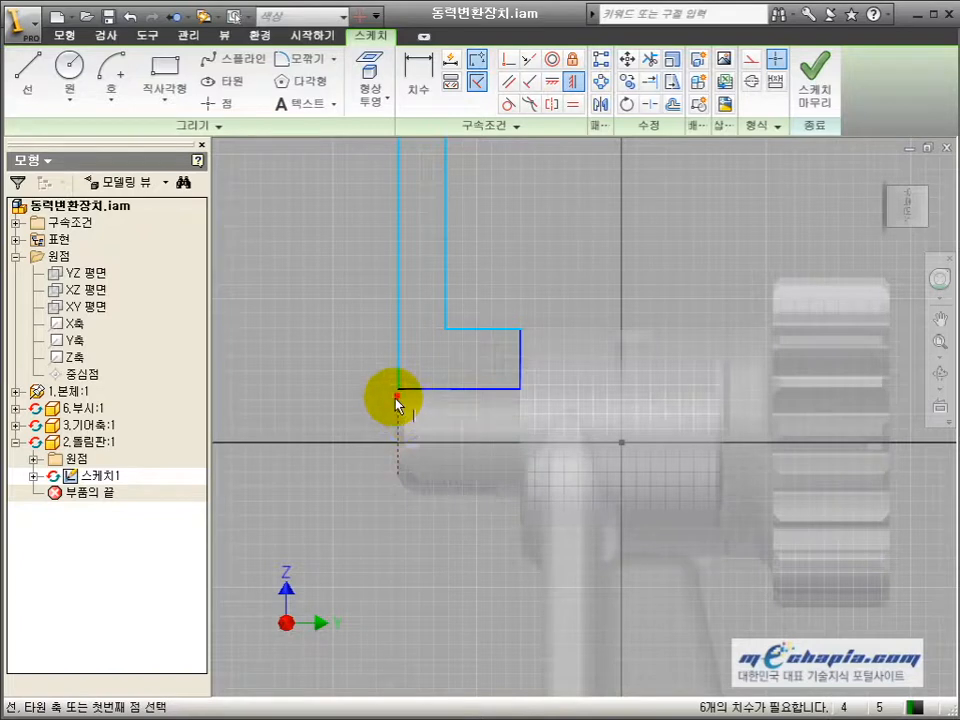
middle_click_drag(500, 370, 540, 456)
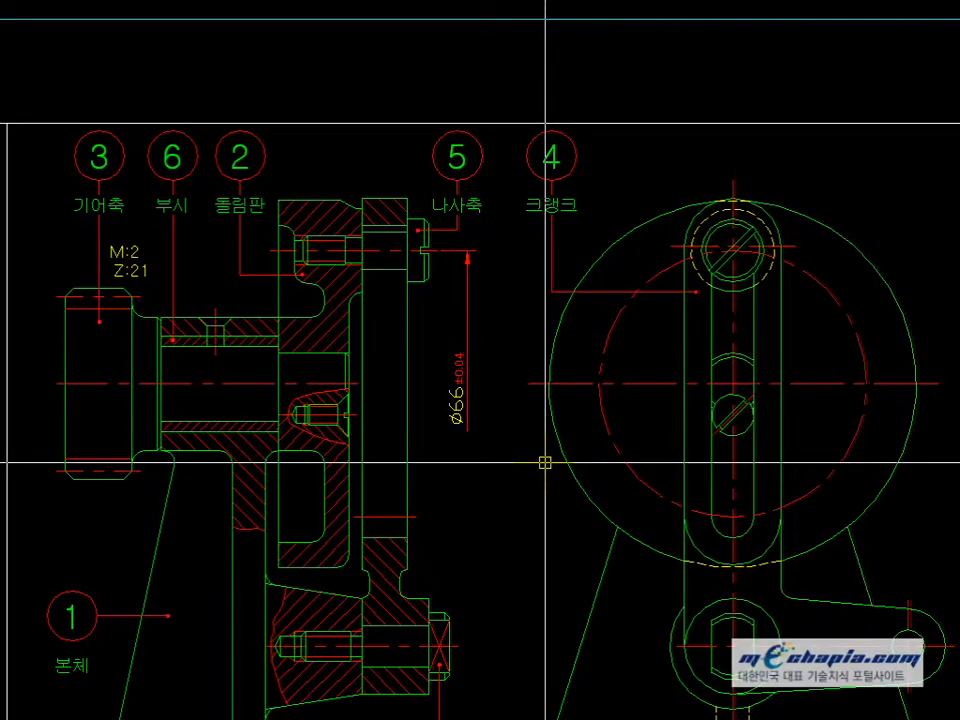
- Check the hub in the 2D drawing and dimension its upper line 16 mm from the sketch origin
middle_click_drag(376, 467, 424, 506)
scroll(370, 490, "up", 2)
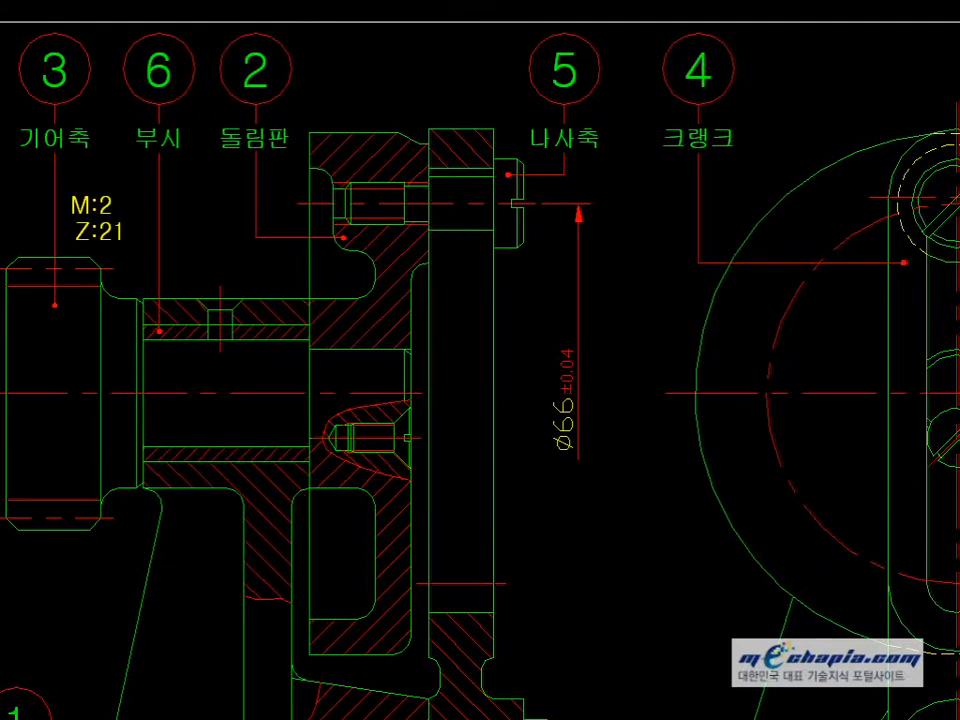
left_click(565, 475)
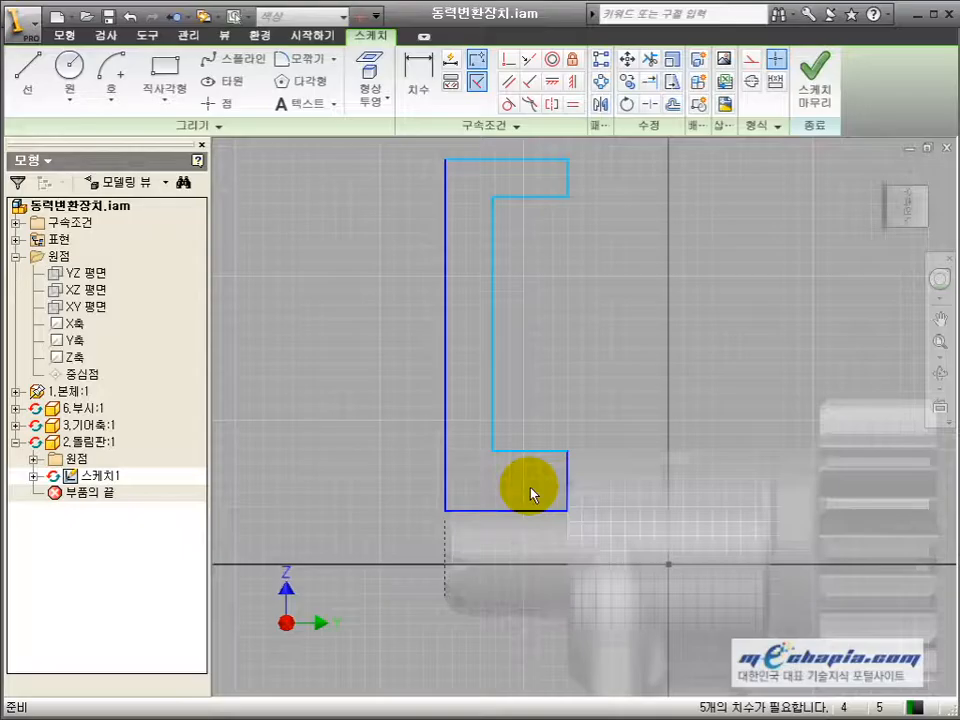
left_click(665, 566)
left_click(518, 452)
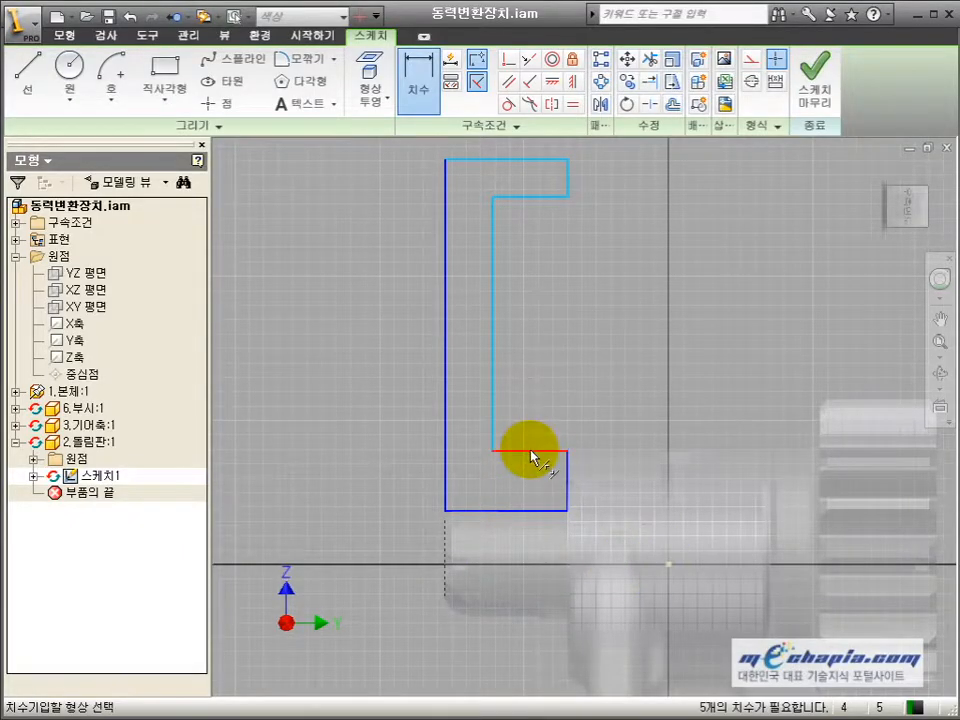
left_click(338, 489)
key("Return")
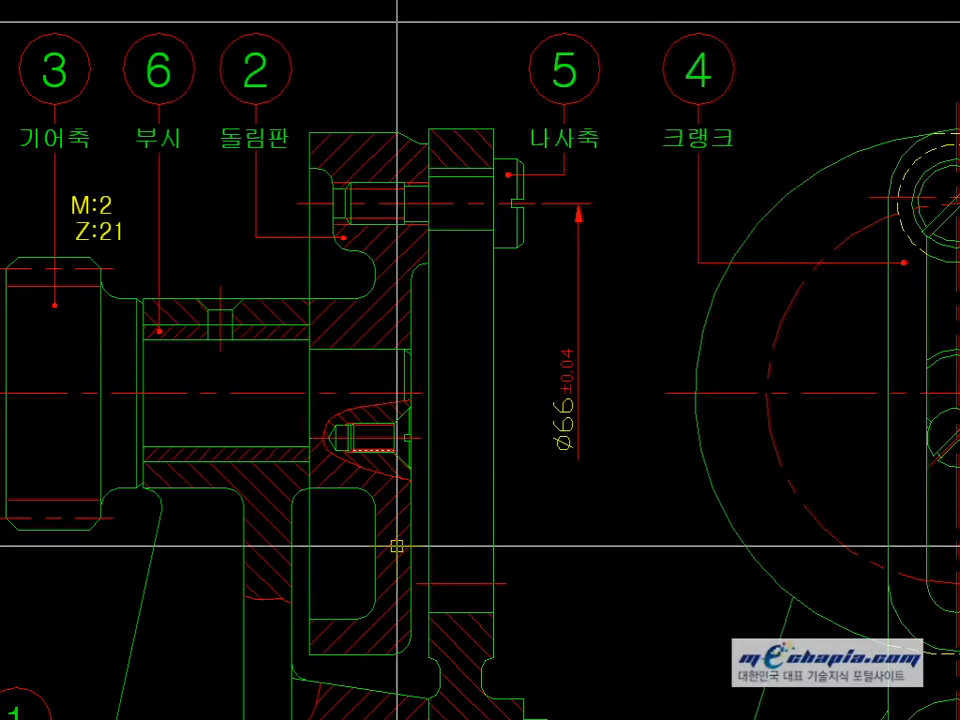
- Measure the web's thickness in the 2D drawing and dimension the profile's two long vertical lines 6 mm apart
scroll(377, 551, "up", 3)
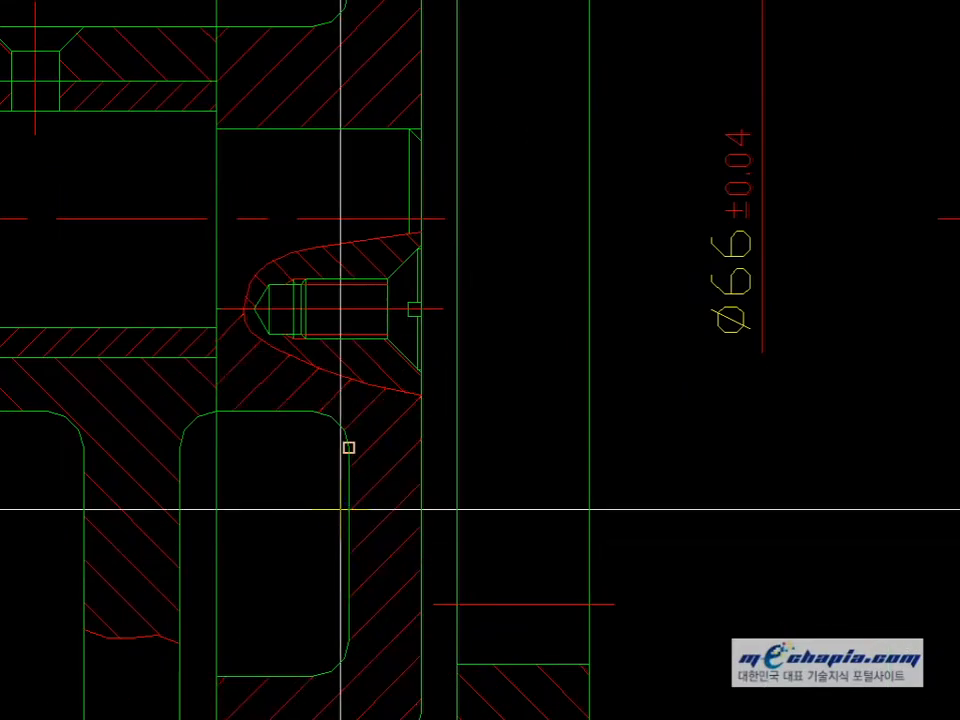
left_click(348, 447)
left_click(418, 448)
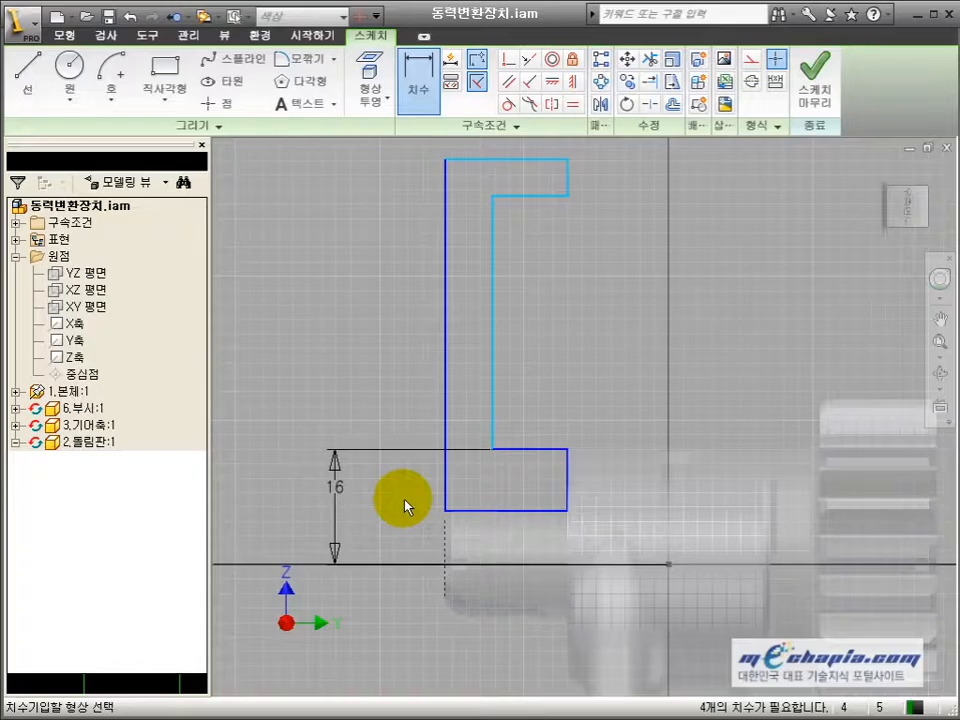
key("Escape")
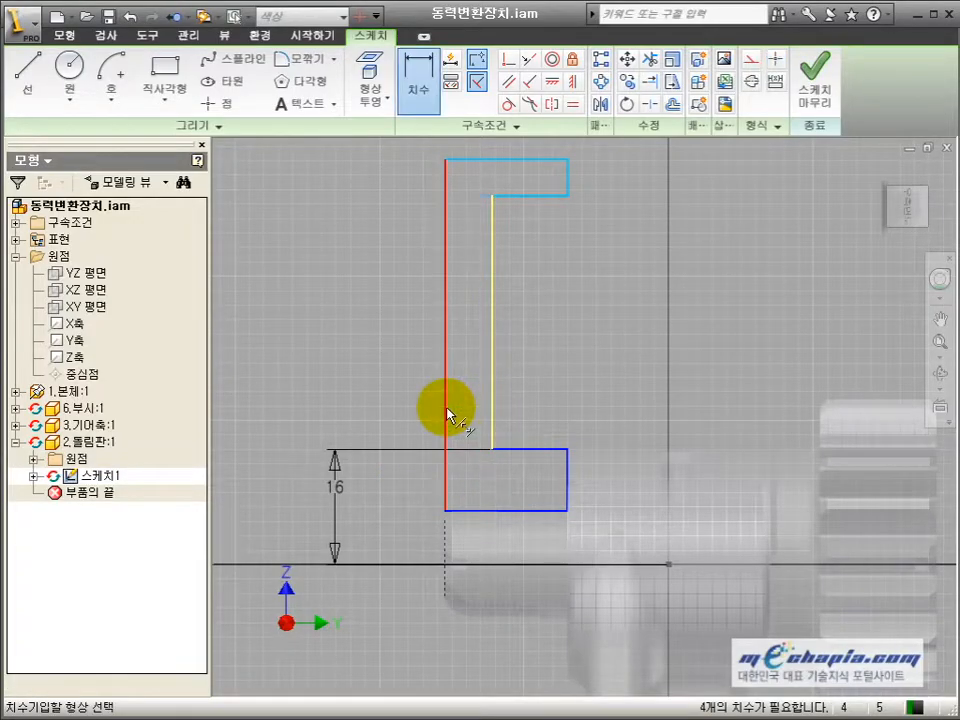
left_click(446, 407)
left_click(465, 390)
type("6.5748395")
key("Return")
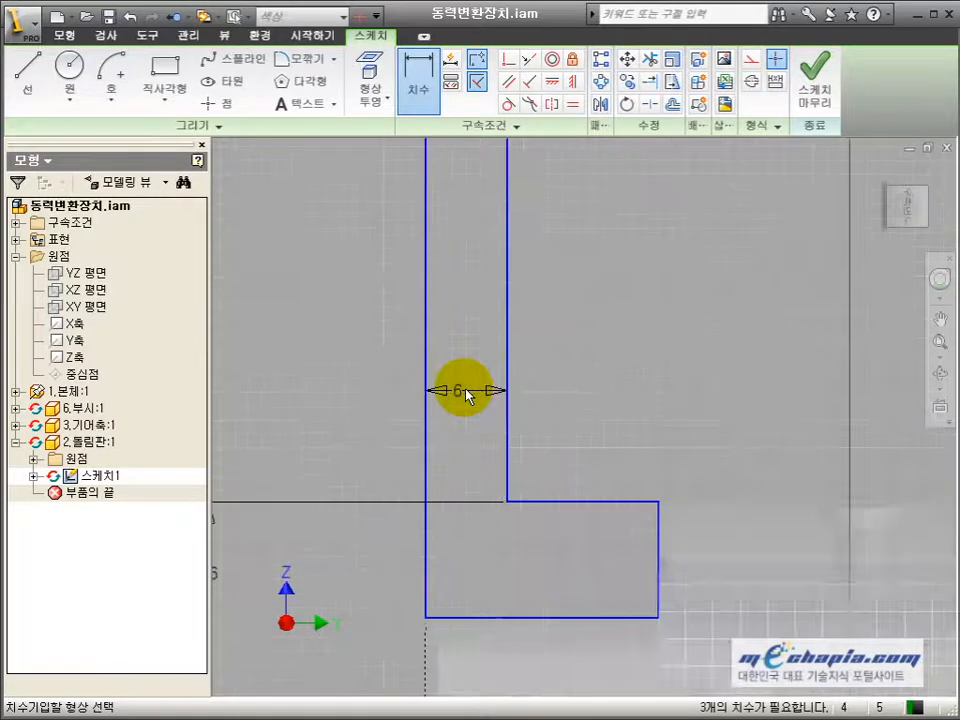
- Apply a collinear constraint between the hub's inner end line and the rim's end line
scroll(497, 309, "down", 3)
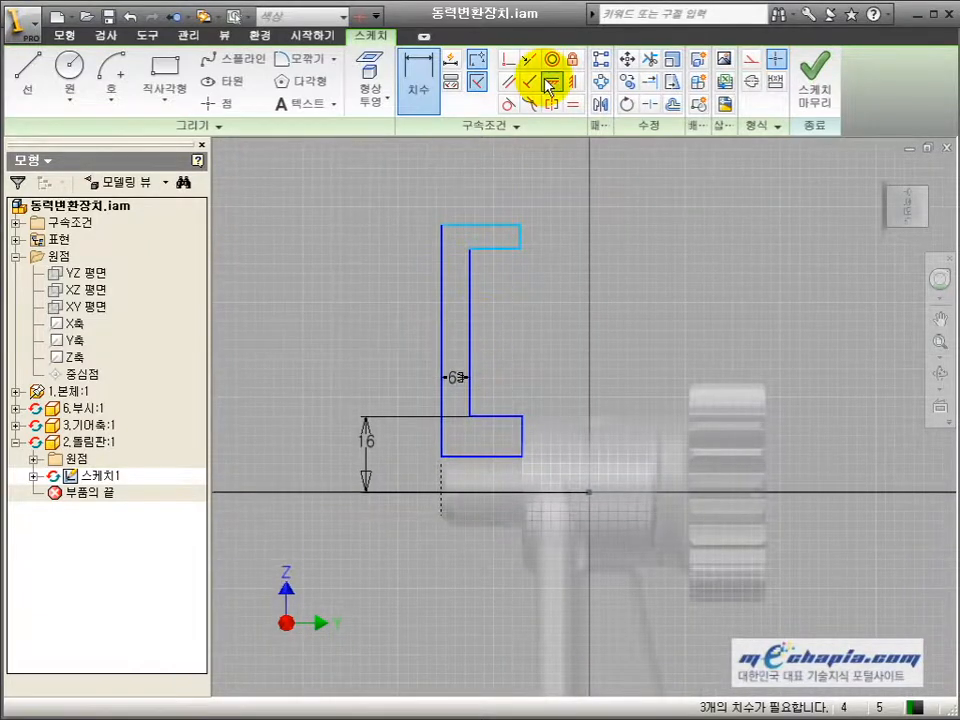
left_click(528, 60)
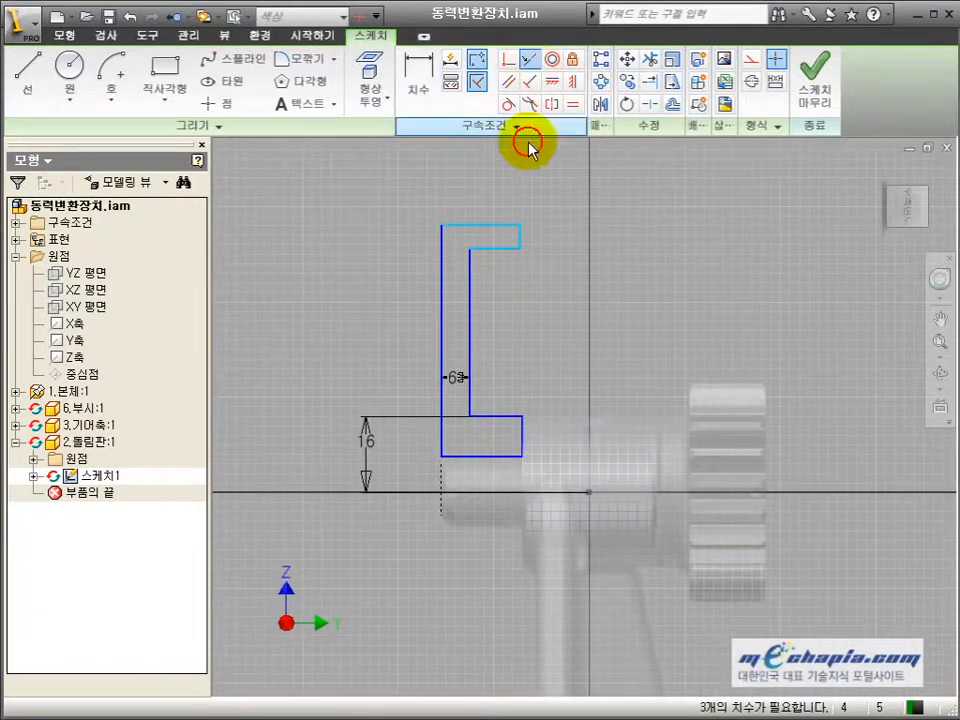
left_click(521, 435)
key("Escape")
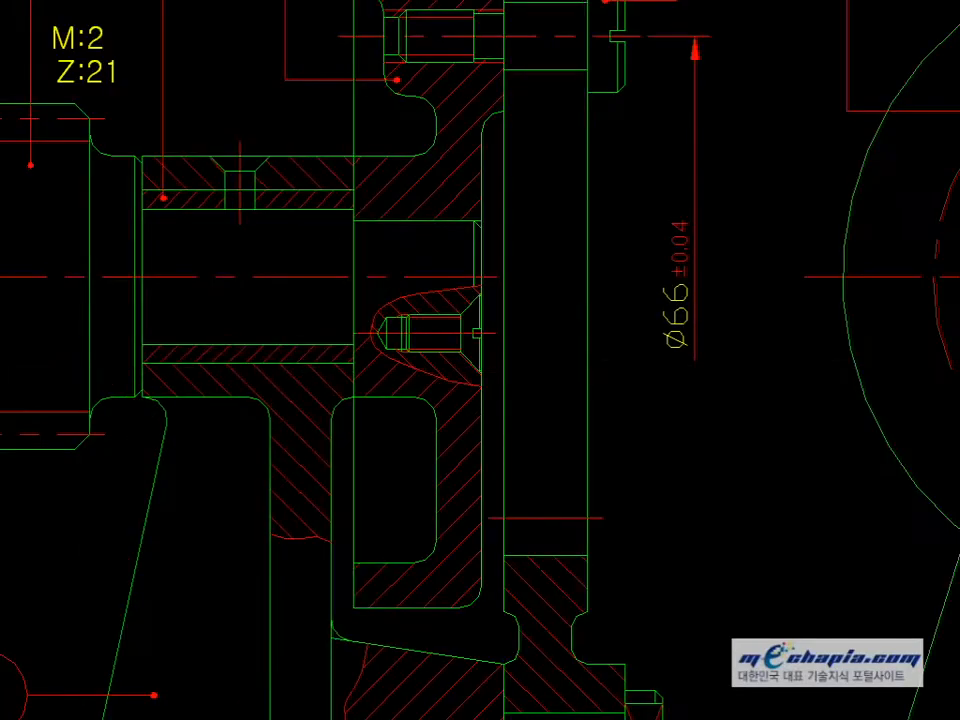
- Measure the distance from the shaft centre line to the rim's inner edge in the 2D drawing
middle_click_drag(270, 577, 265, 527)
left_click(350, 511)
left_click(348, 226)
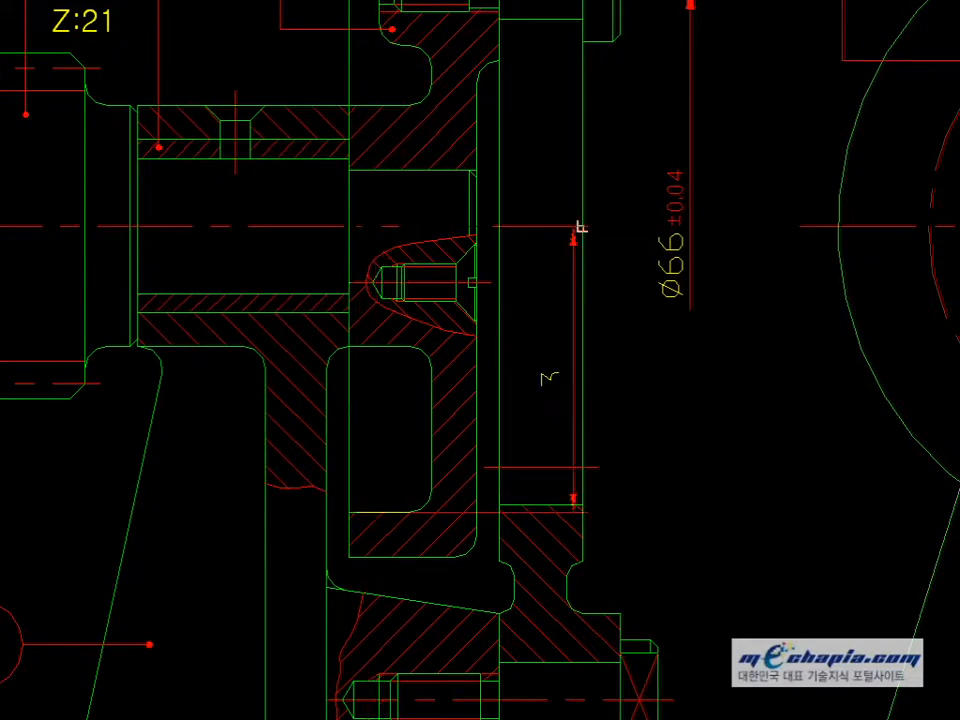
key("Escape")
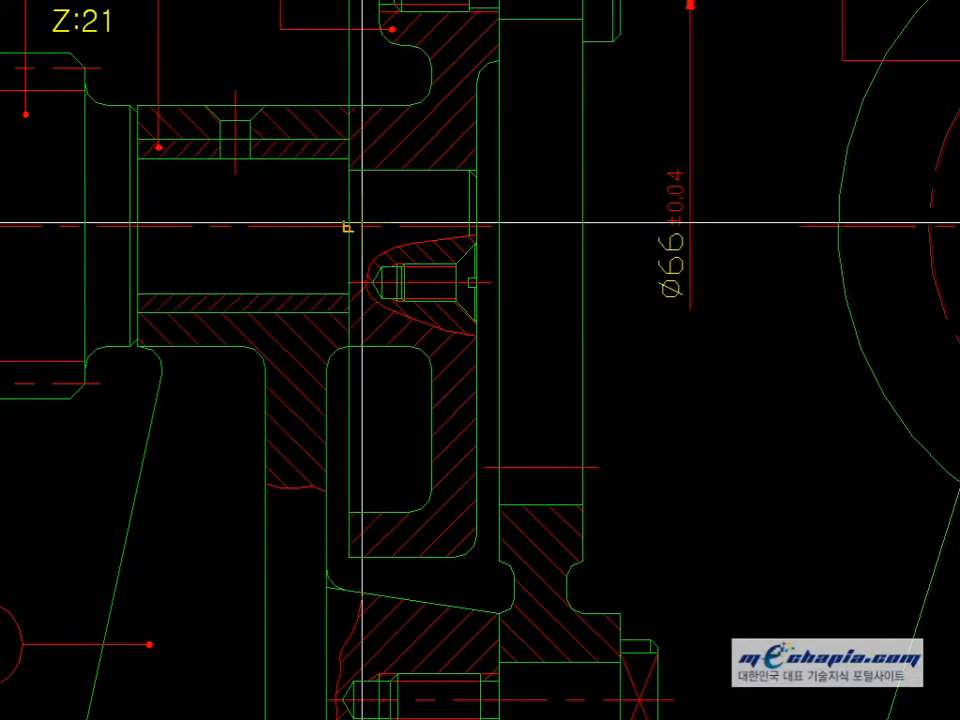
- Measure the plate's outer radius in the drawing and dimension the profile's inner rim edge 38 mm from the horizontal axis
left_click(362, 223)
left_click(361, 553)
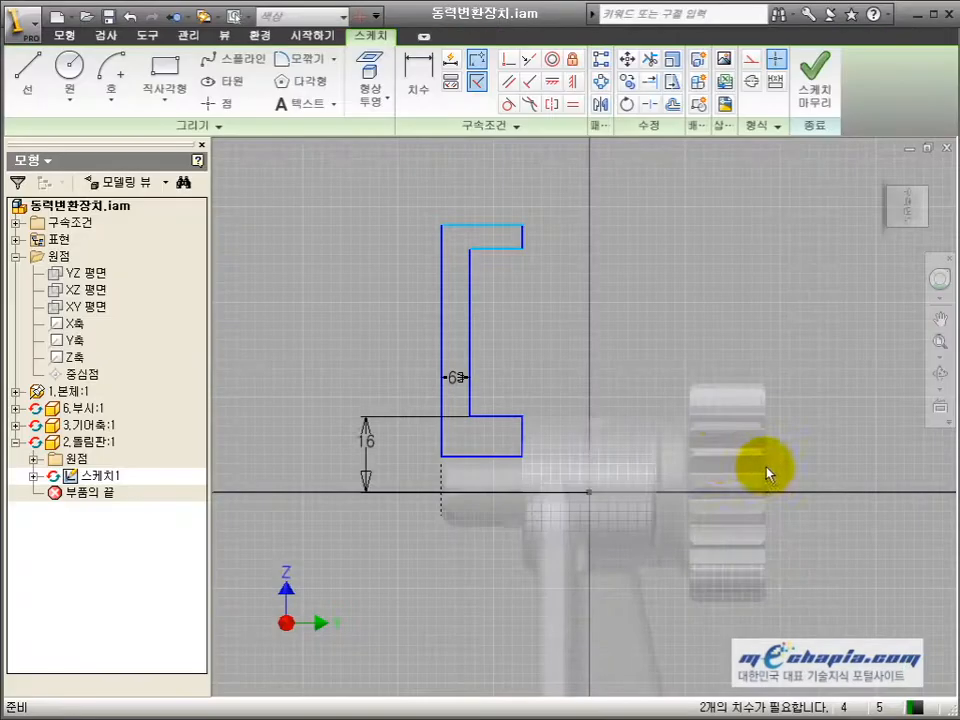
key("d")
left_click(497, 250)
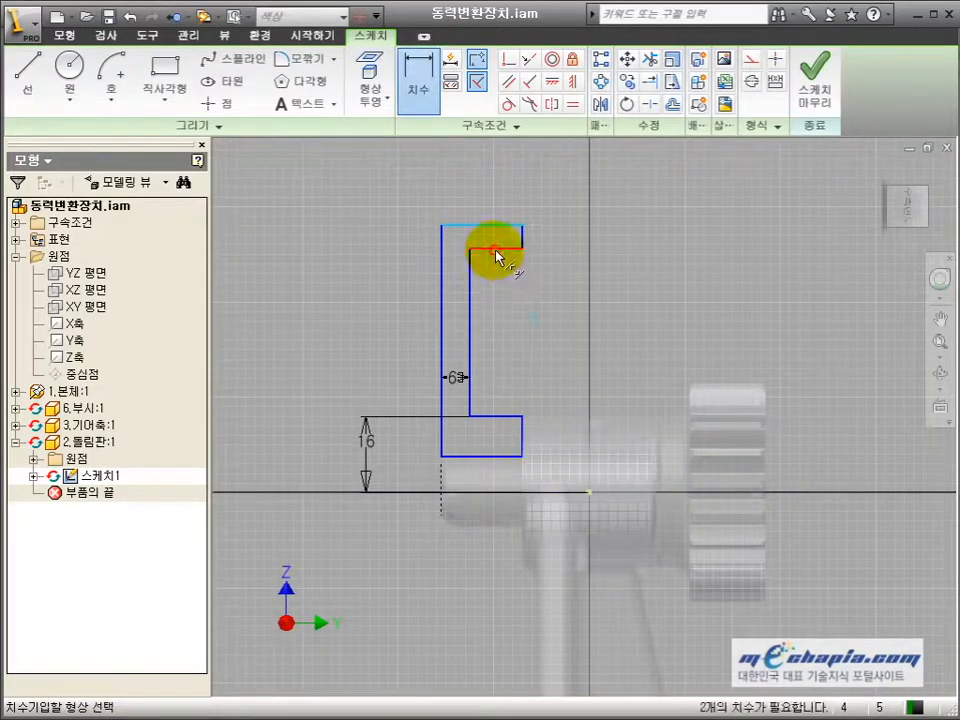
left_click(574, 336)
type("38")
key("Return")
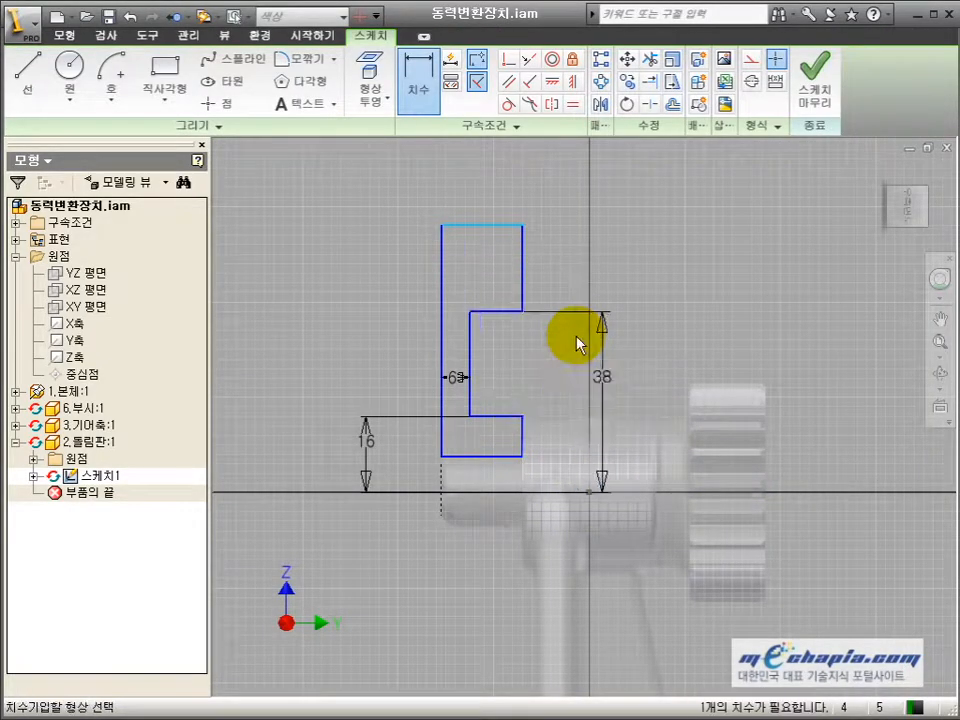
- Dimension the profile's outer rim edge 44 mm from the horizontal axis
left_click(513, 226)
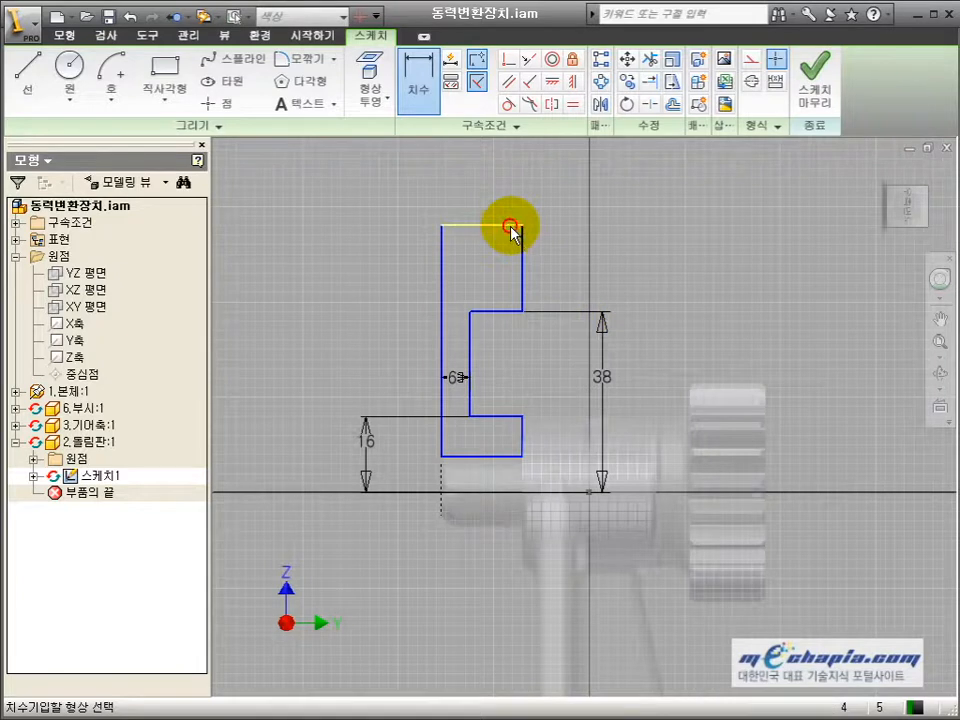
left_click(593, 492)
left_click(401, 364)
type("44")
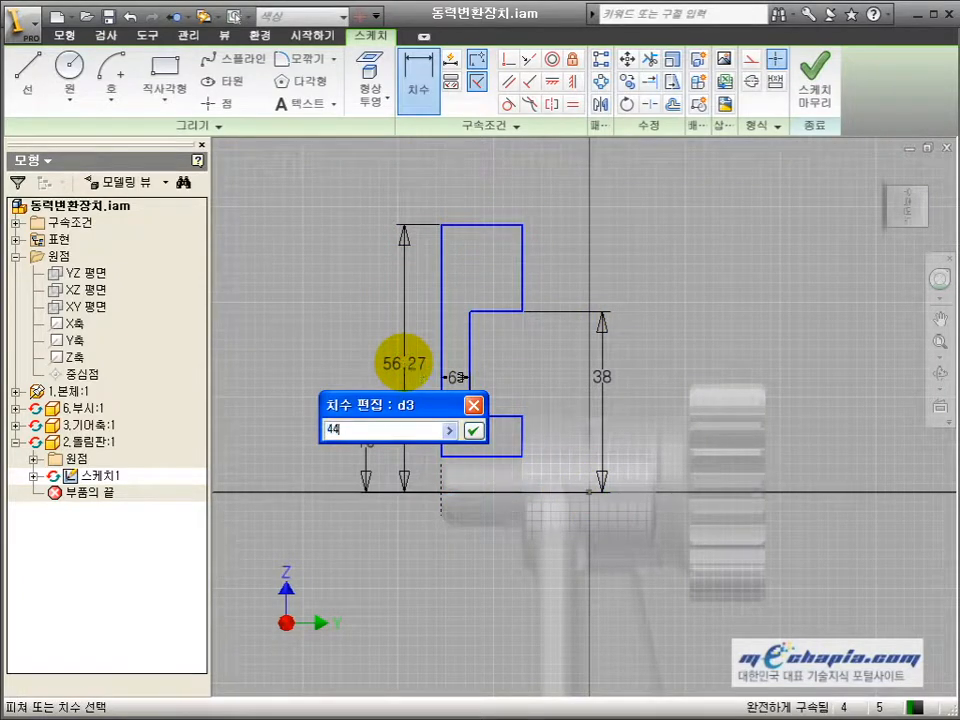
key("Return")
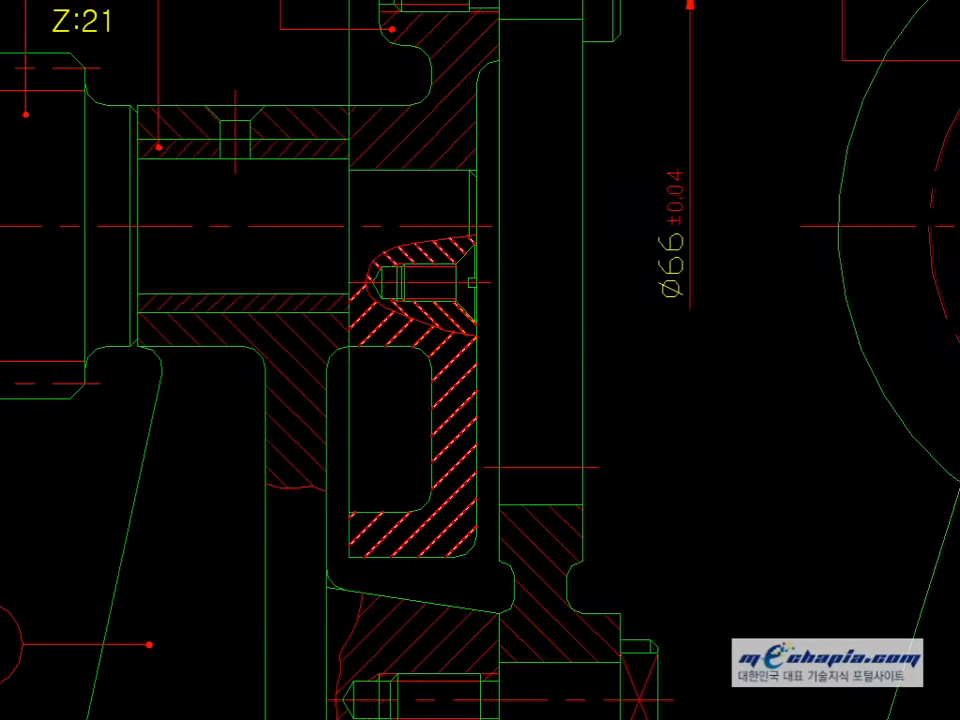
- Revolve the closed profile fully around the part's own X axis as a new solid
scroll(429, 403, "up", 3)
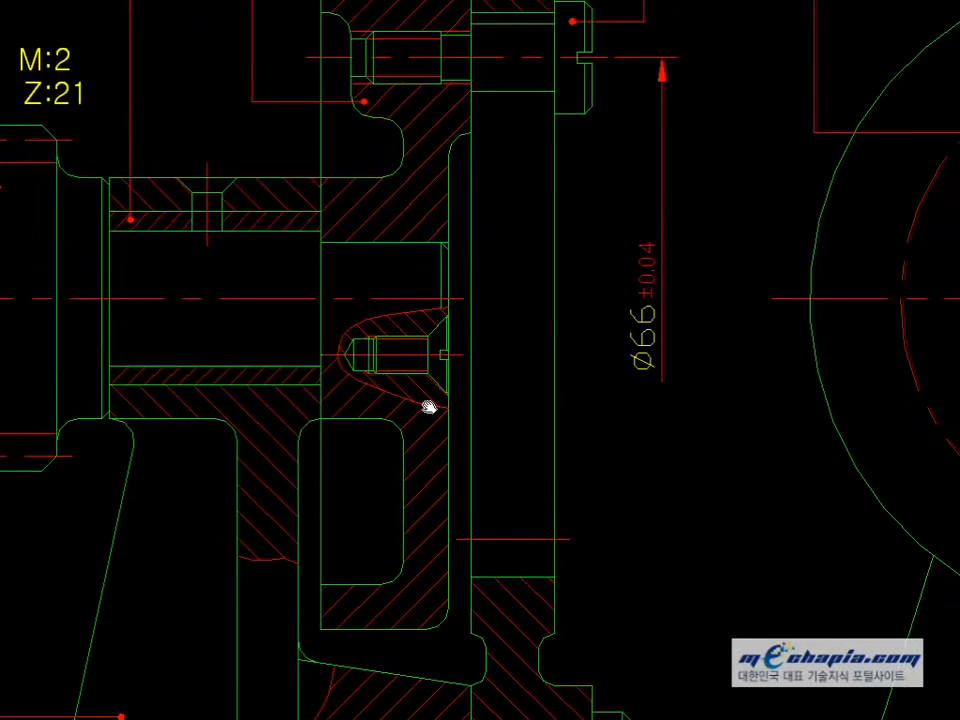
middle_click_drag(424, 362, 422, 386)
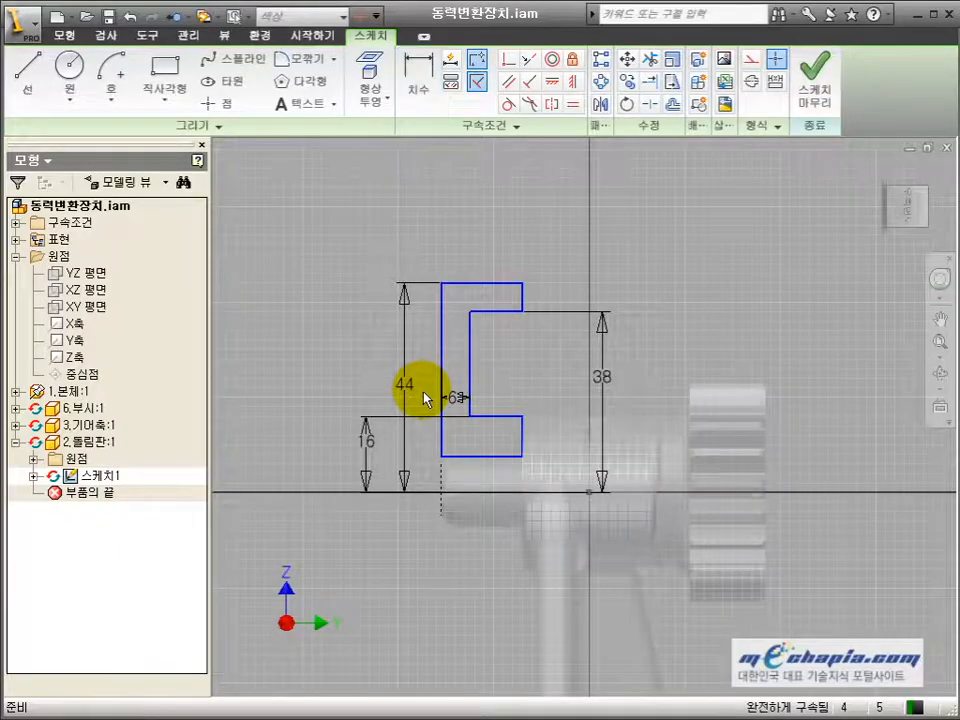
key("r")
key("Return")
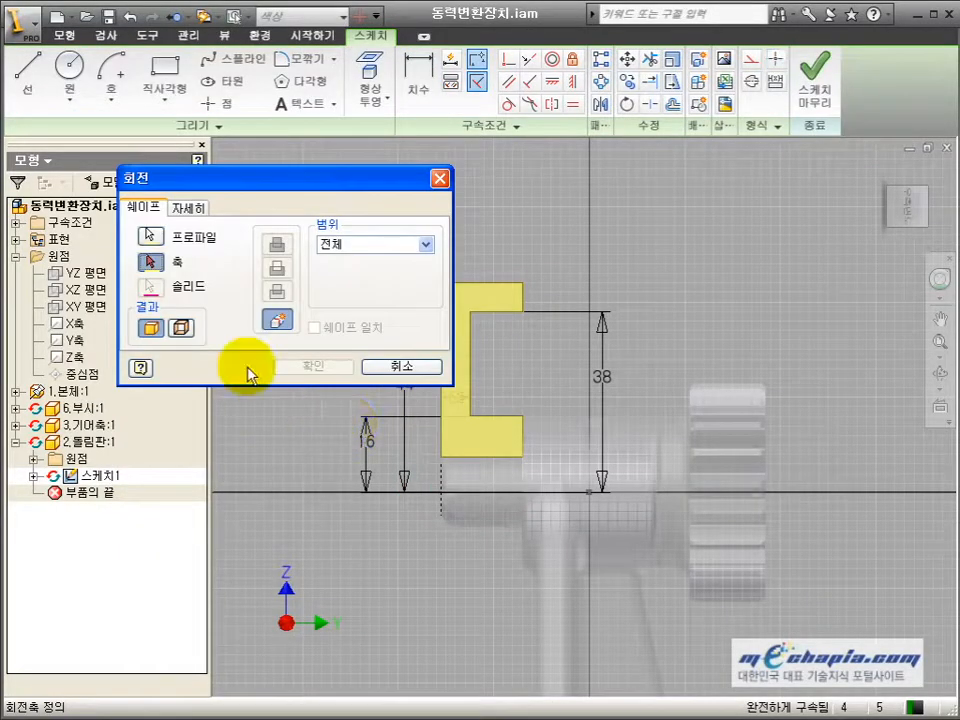
left_click(33, 459)
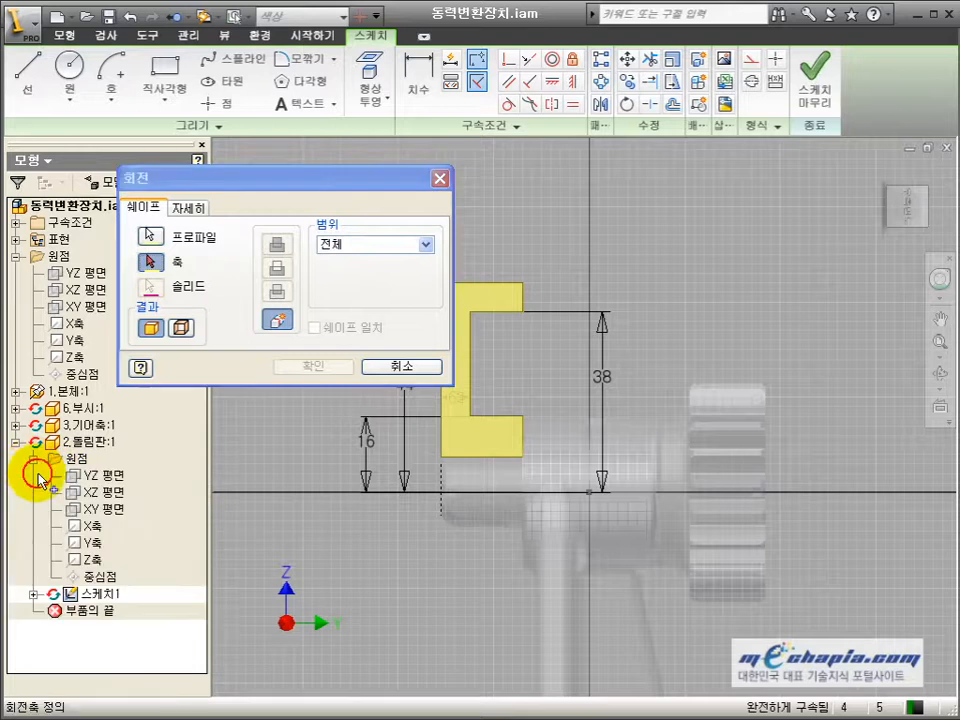
left_click(90, 525)
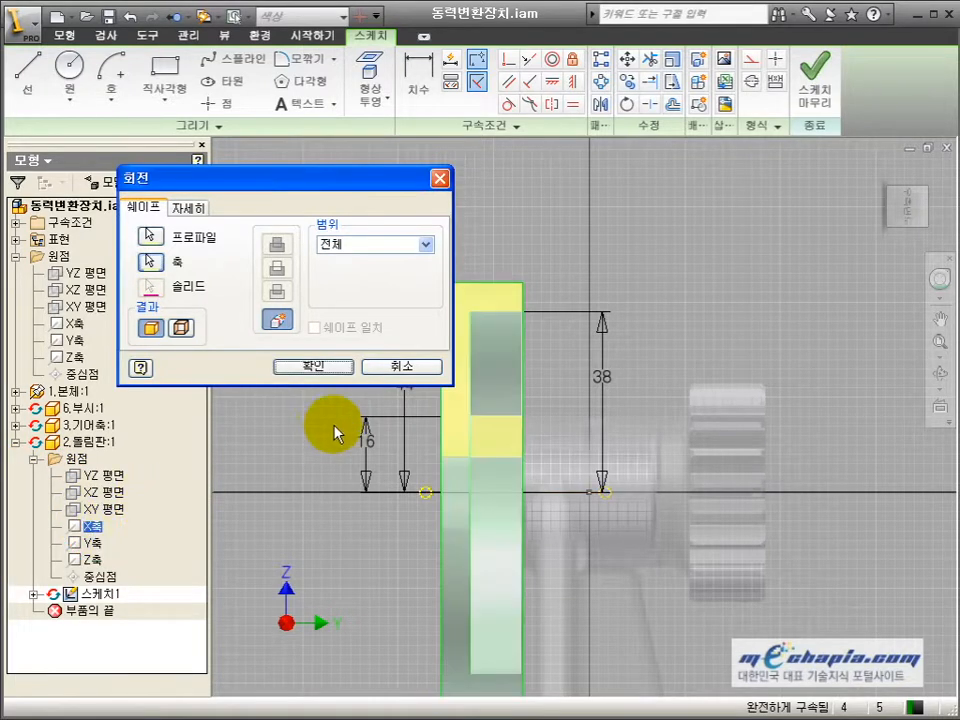
left_click(313, 366)
- Start a new sketch on the flat outer face of the revolved plate
left_click(940, 375)
left_click_drag(602, 435, 558, 447)
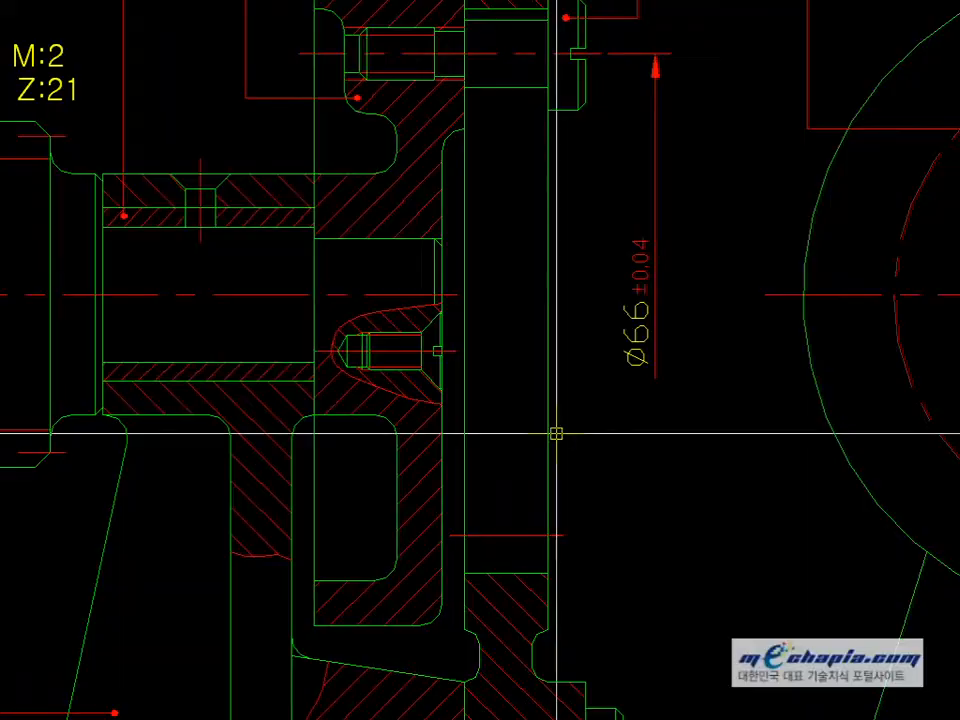
scroll(555, 432, "down", 2)
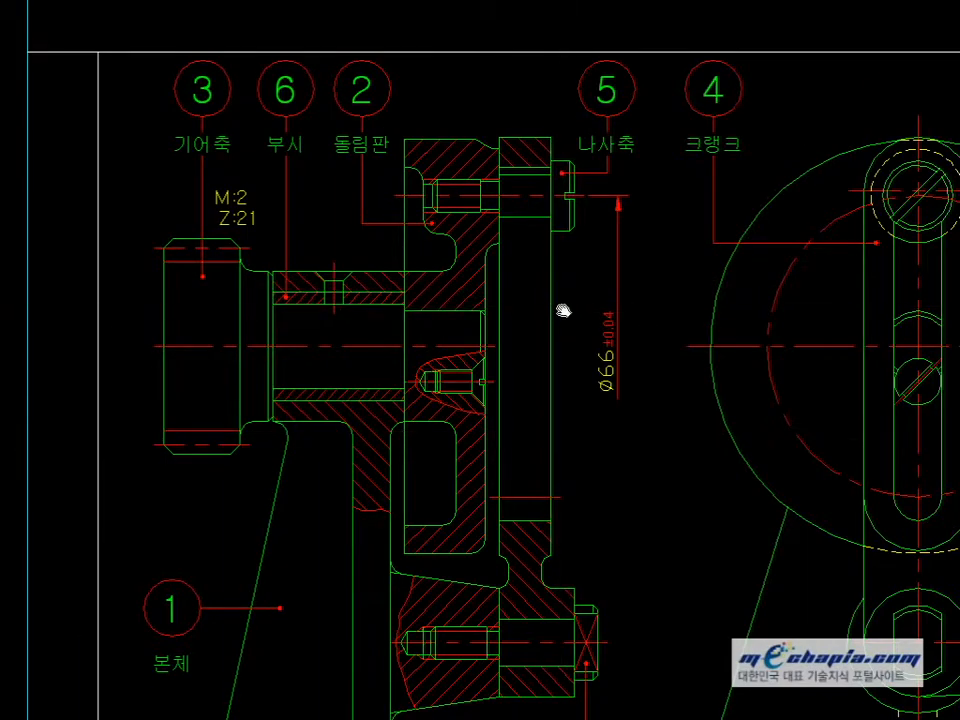
middle_click_drag(561, 311, 561, 367)
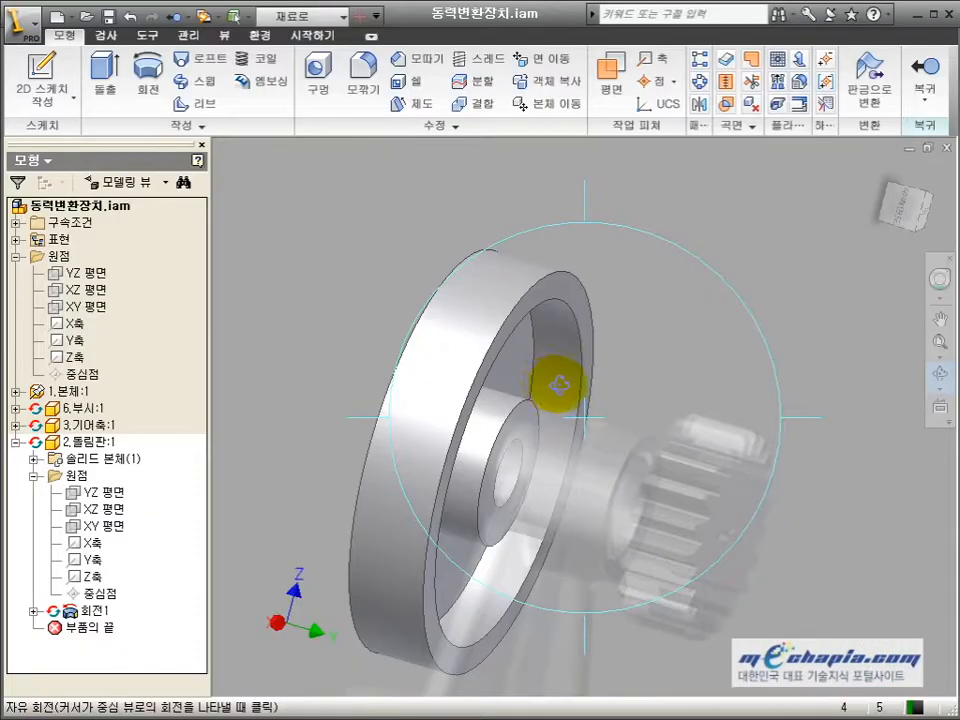
mouse_move(553, 381)
left_mouse_down()
mouse_move(695, 380)
mouse_move(606, 506)
mouse_move(594, 294)
mouse_move(646, 413)
left_mouse_up()
left_click(646, 413)
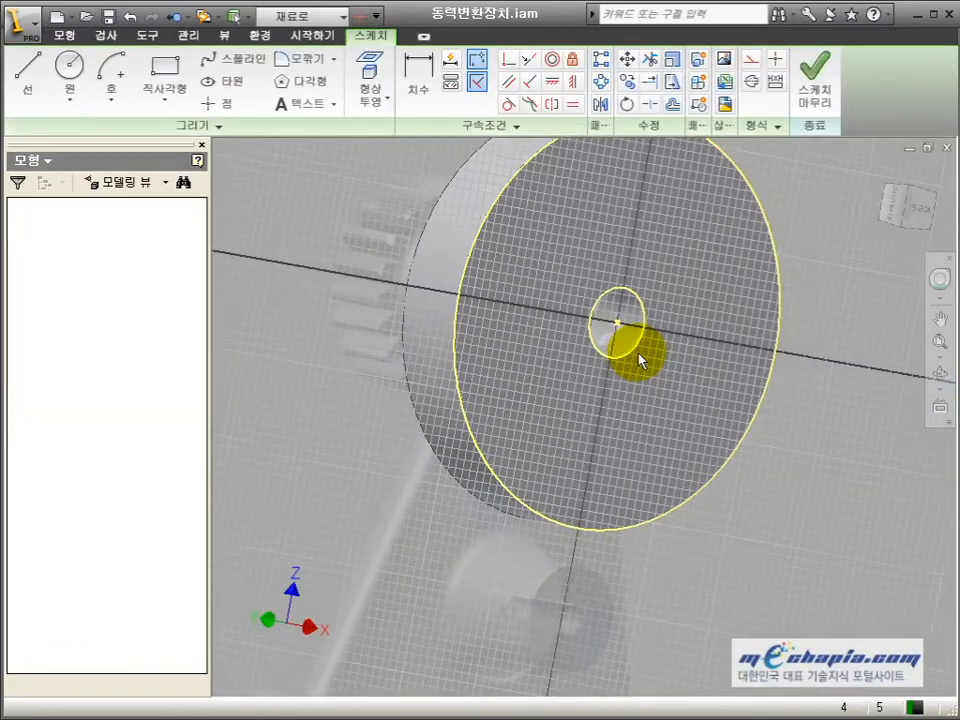
- Draw a circle about 16.7 mm in diameter above the centre hole, and measure the raised boss's diameter in the drawing
key("c")
left_click(586, 264)
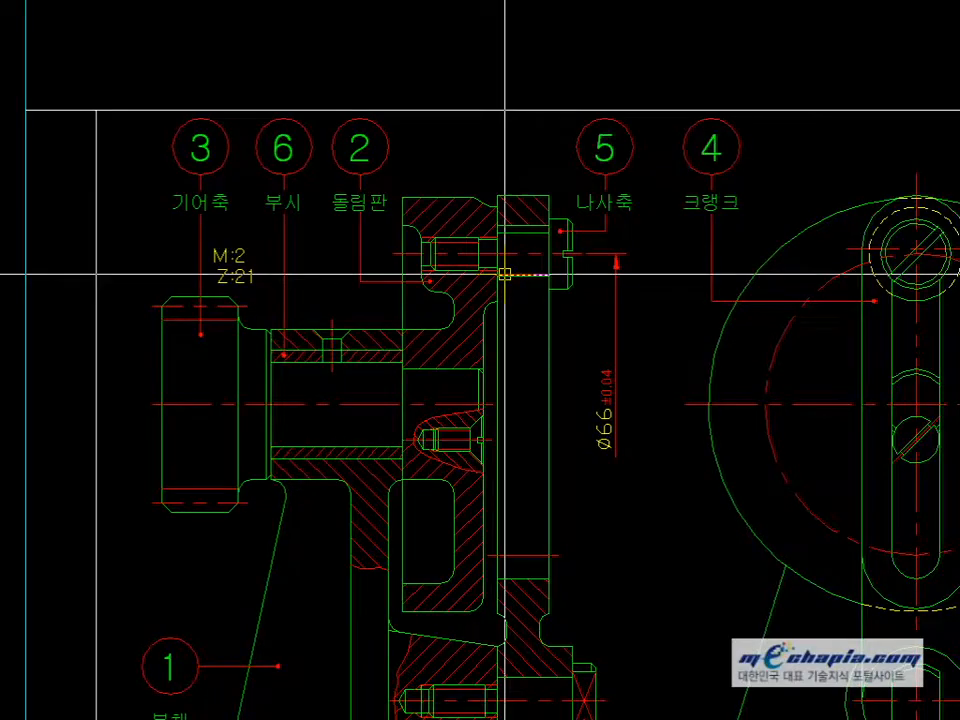
scroll(504, 274, "up", 2)
left_click(493, 312)
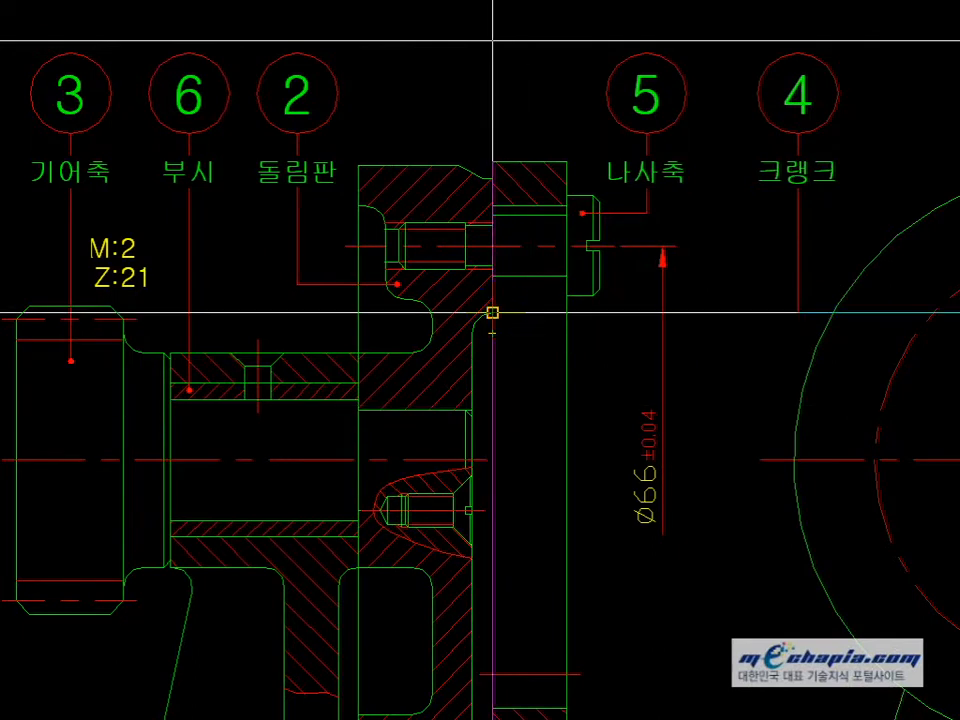
left_click(493, 187)
key("Escape")
scroll(515, 300, "up", 2)
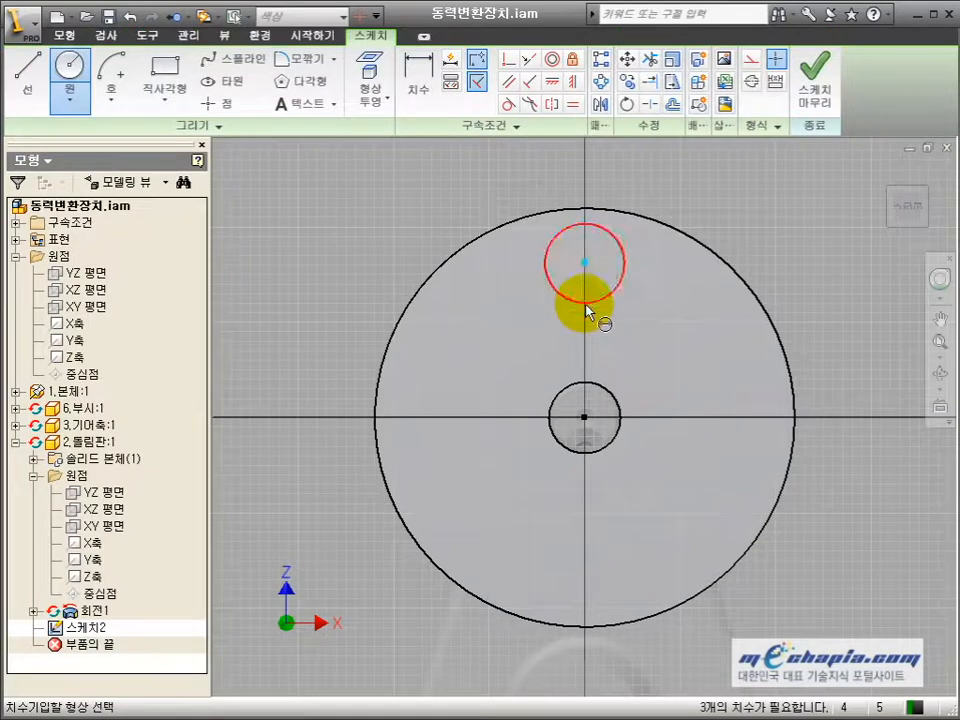
- Set the new circle's diameter to 20 mm
key("d")
left_click(586, 304)
left_click(559, 336)
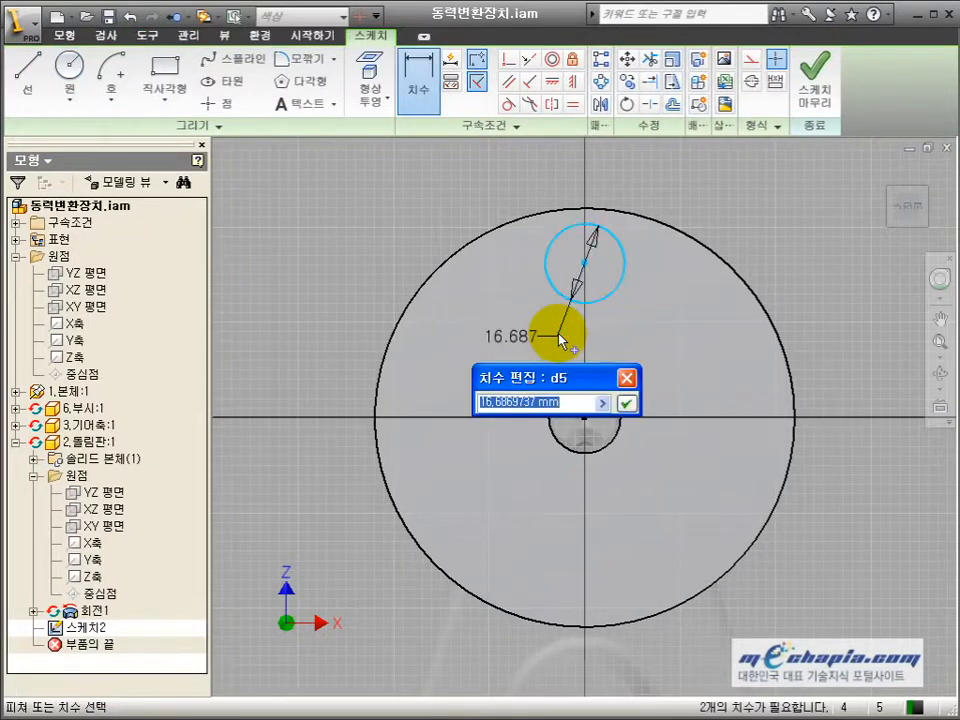
type("20")
key("Return")
- Align the circle's centre vertically with the plate centre, and measure the screw hole's distance from the shaft axis in the drawing
left_click(573, 80)
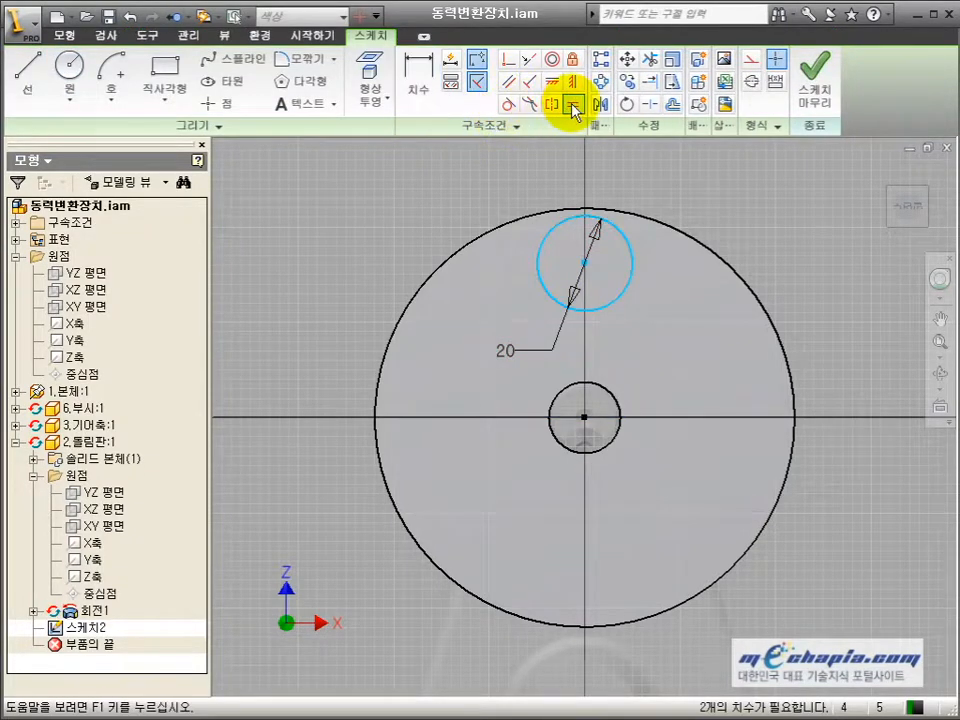
left_click(585, 263)
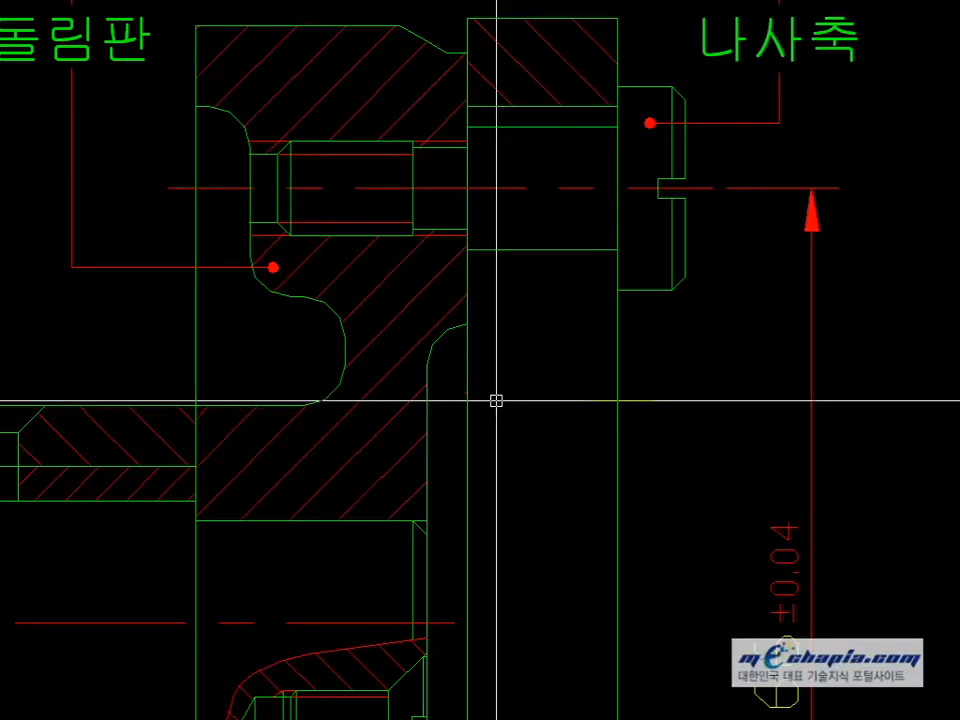
scroll(563, 321, "down", 5)
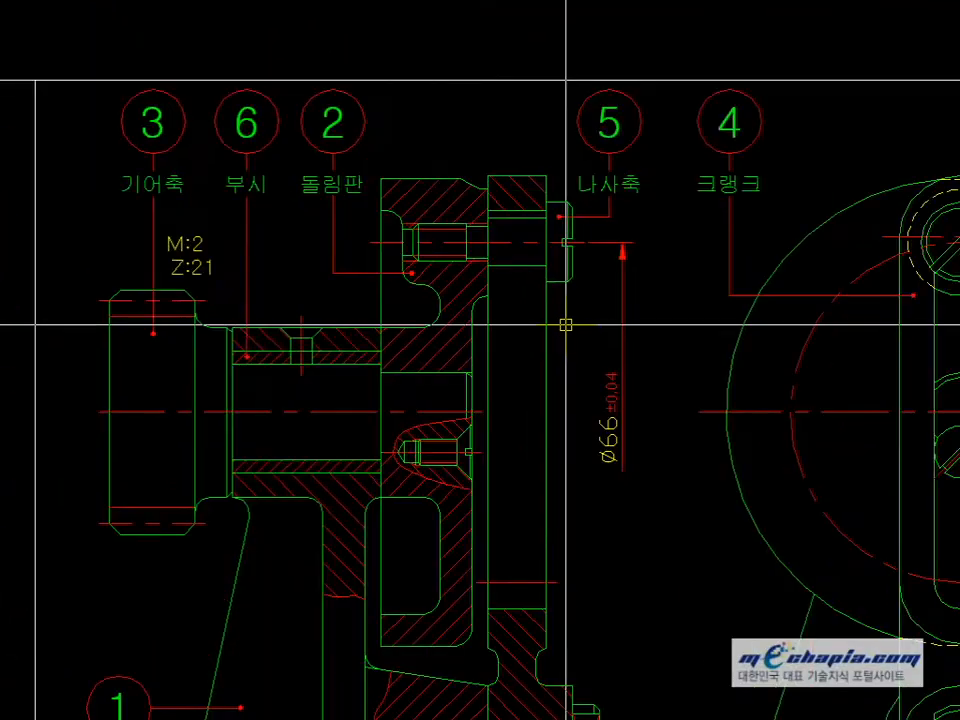
left_click(488, 242)
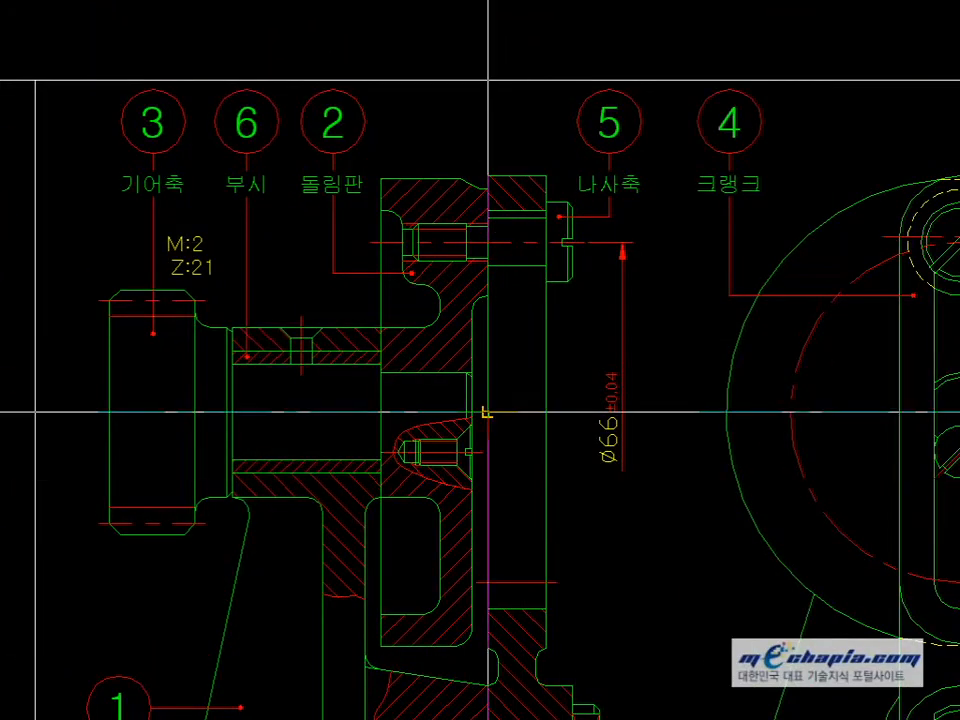
left_click(488, 411)
key("alt+Tab")
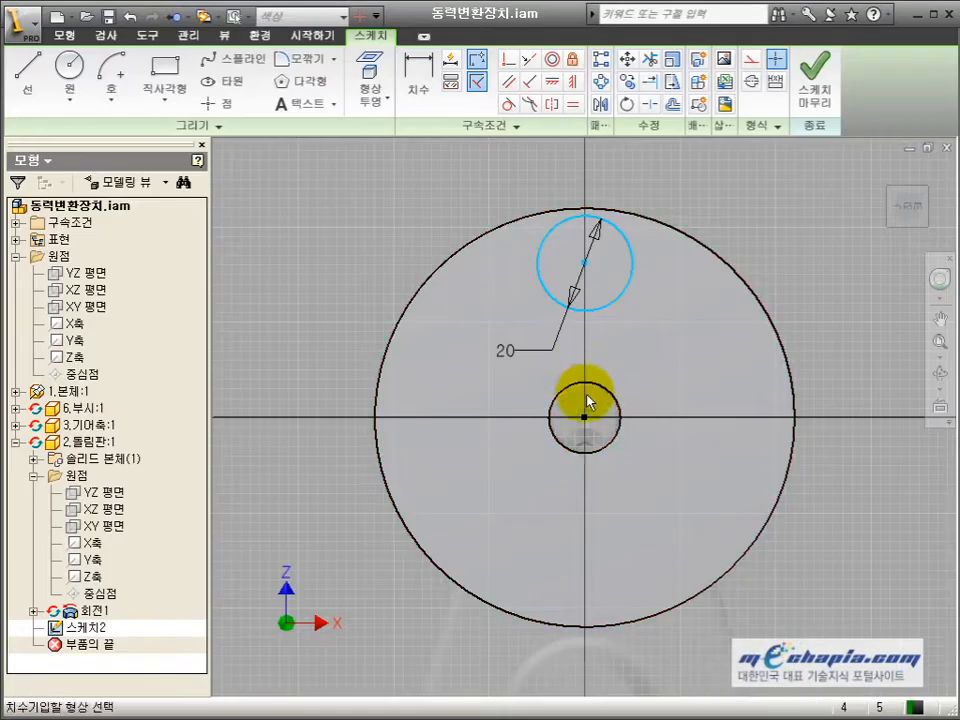
- Dimension the distance between the plate centre and the circle's centre as 32 mm
left_click(586, 419)
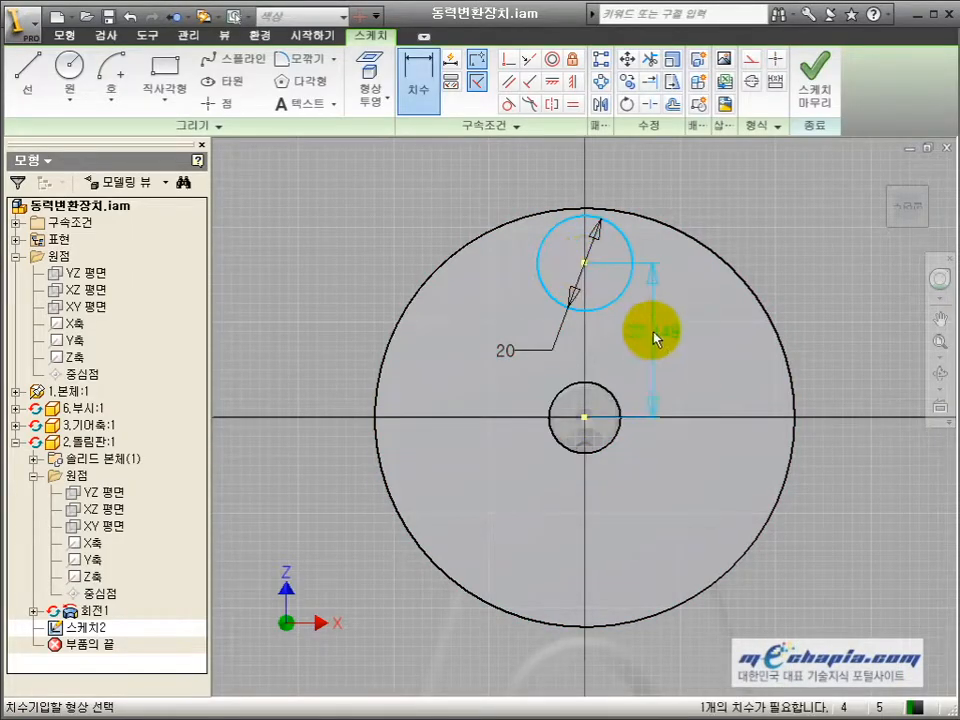
left_click(652, 338)
type("32")
left_click(722, 400)
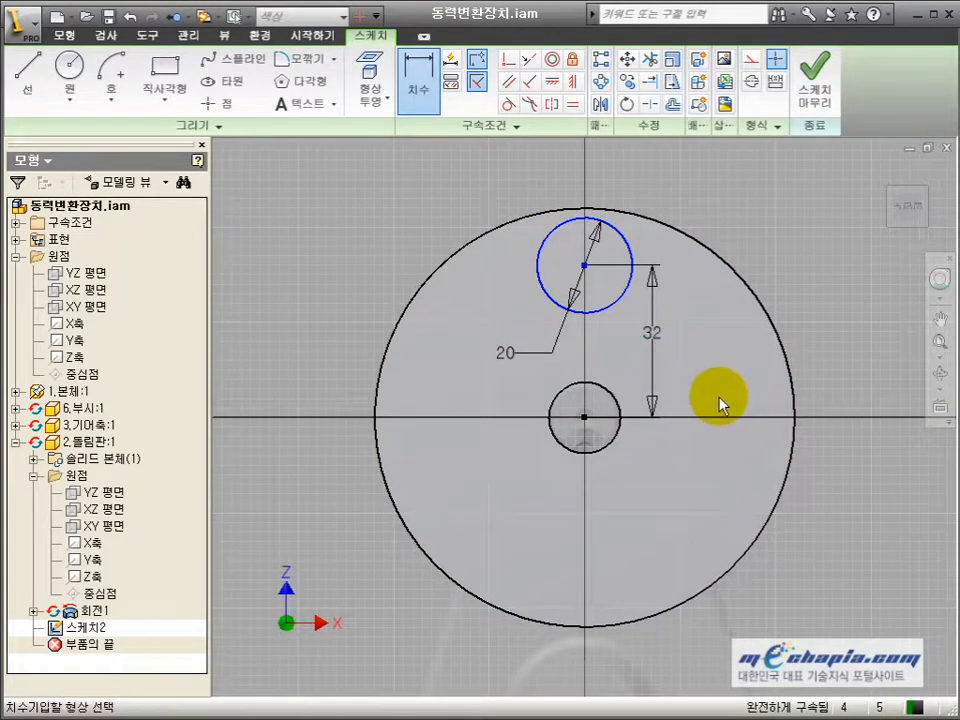
- Extrude the 20 mm circle outward from the plate face as a joined raised boss
key("e")
left_click(592, 278)
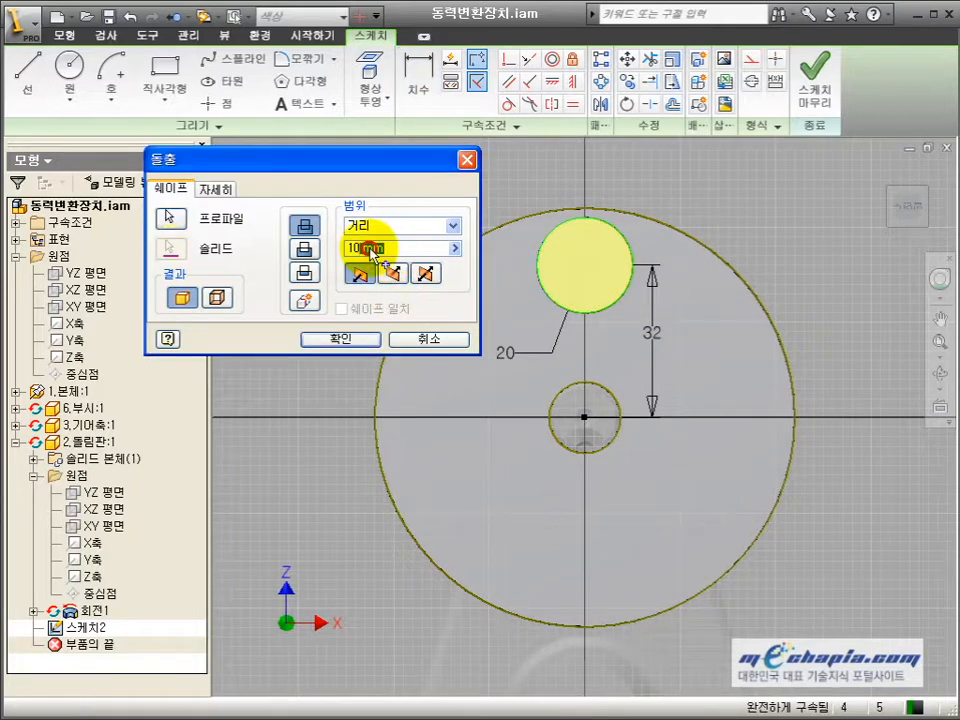
left_click(357, 332)
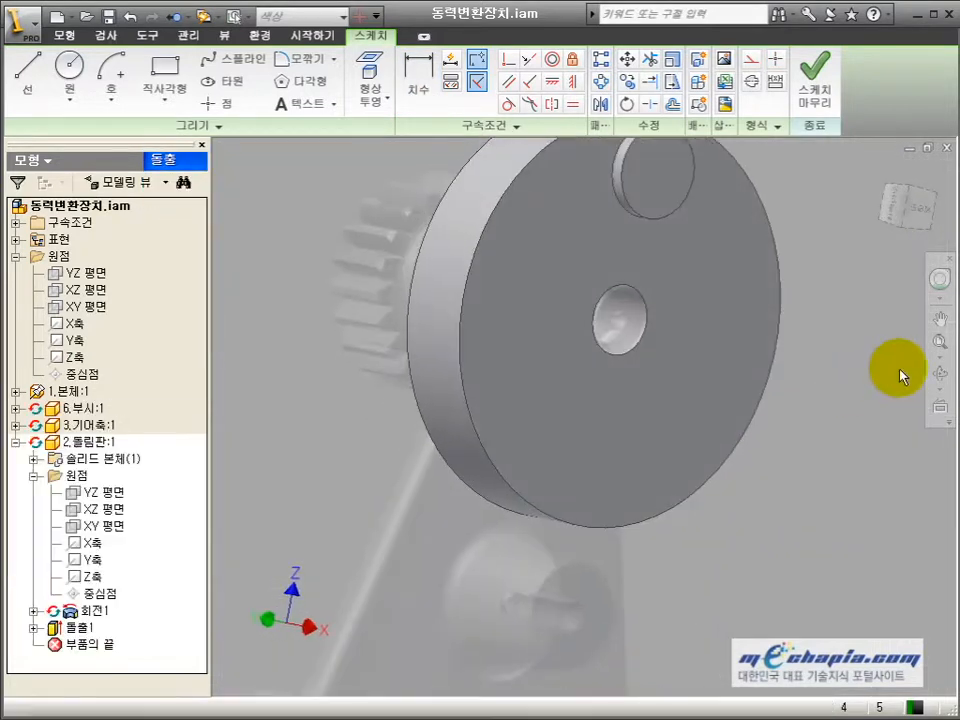
- Measure the height of the boss inside the plate's recess and its extent from the screw hole centreline in the drawing
left_click(942, 376)
left_click(600, 461)
mouse_move(600, 461)
left_mouse_down()
mouse_move(735, 435)
mouse_move(643, 369)
left_mouse_up()
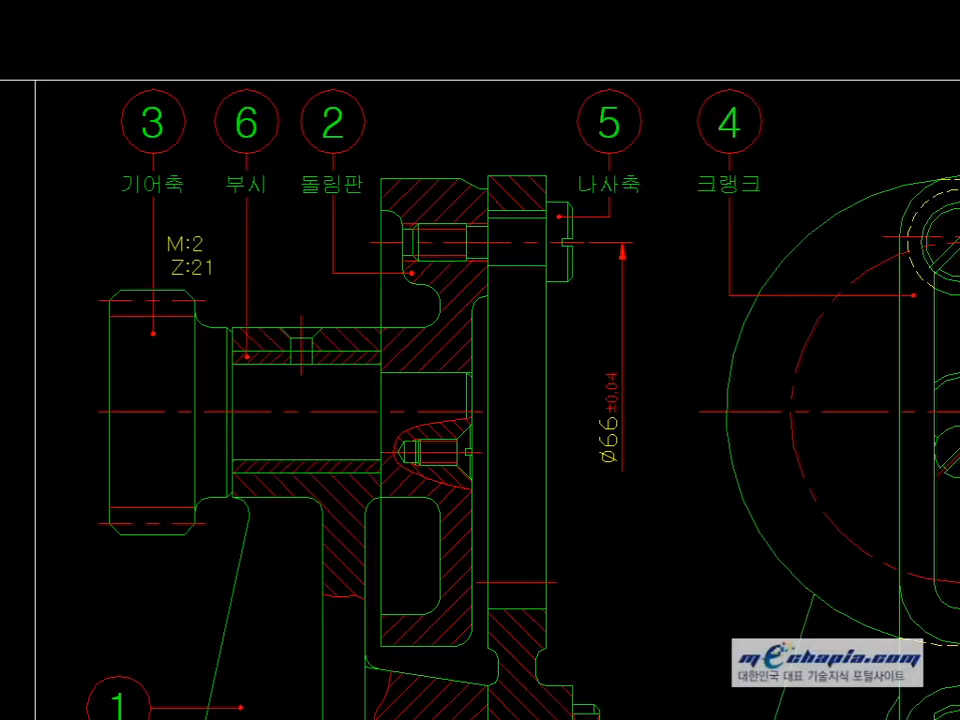
scroll(432, 285, "up", 4)
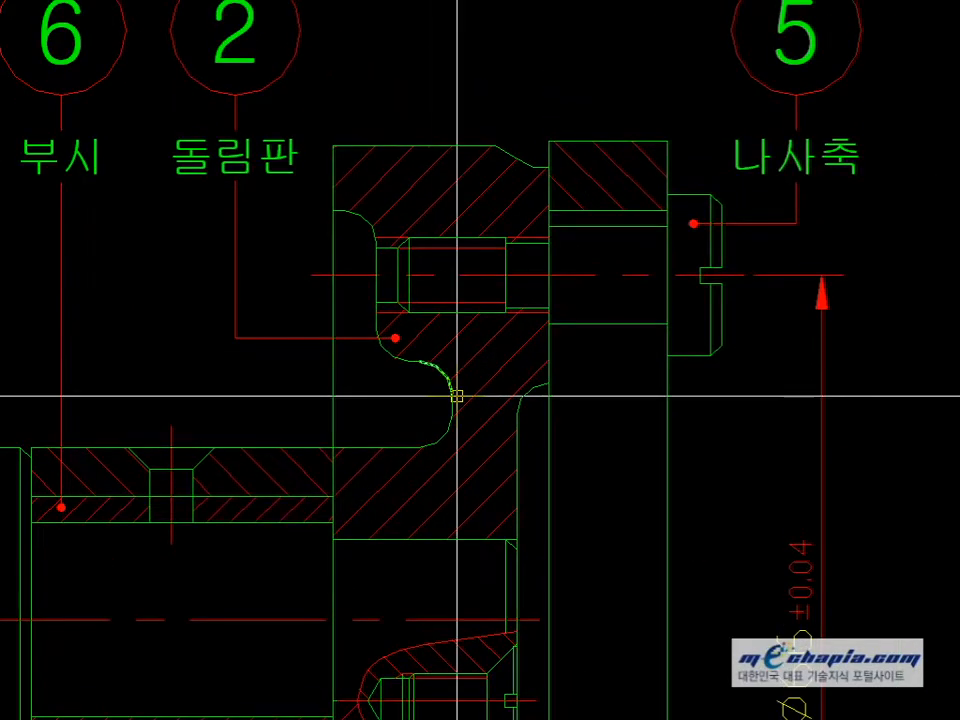
left_click(452, 395)
left_click(377, 330)
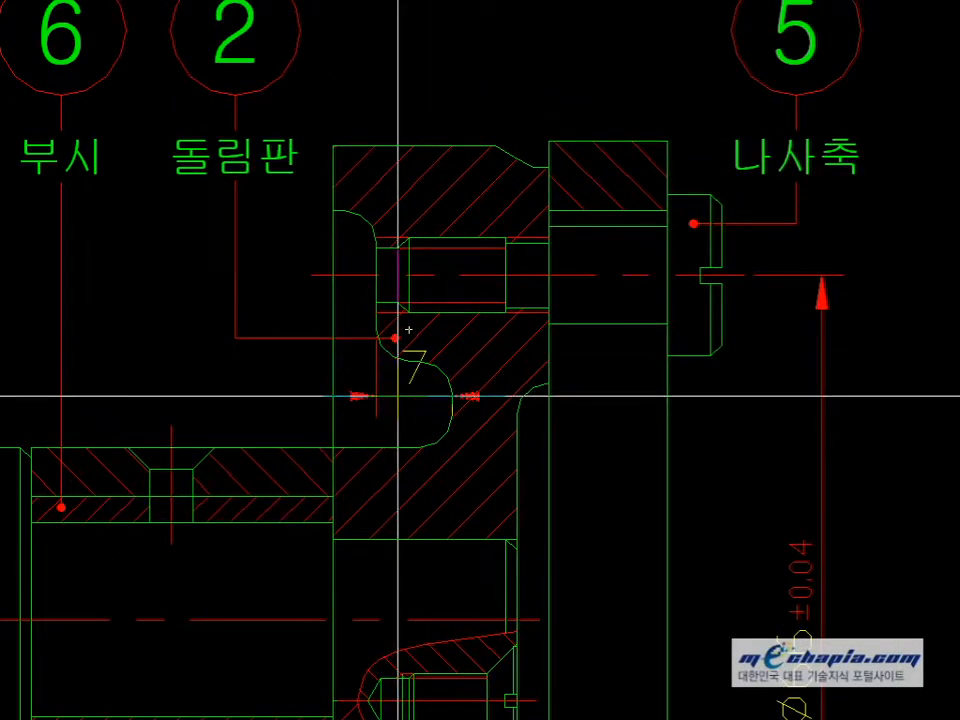
key("Escape")
key("space")
left_click(407, 361)
left_click(333, 275)
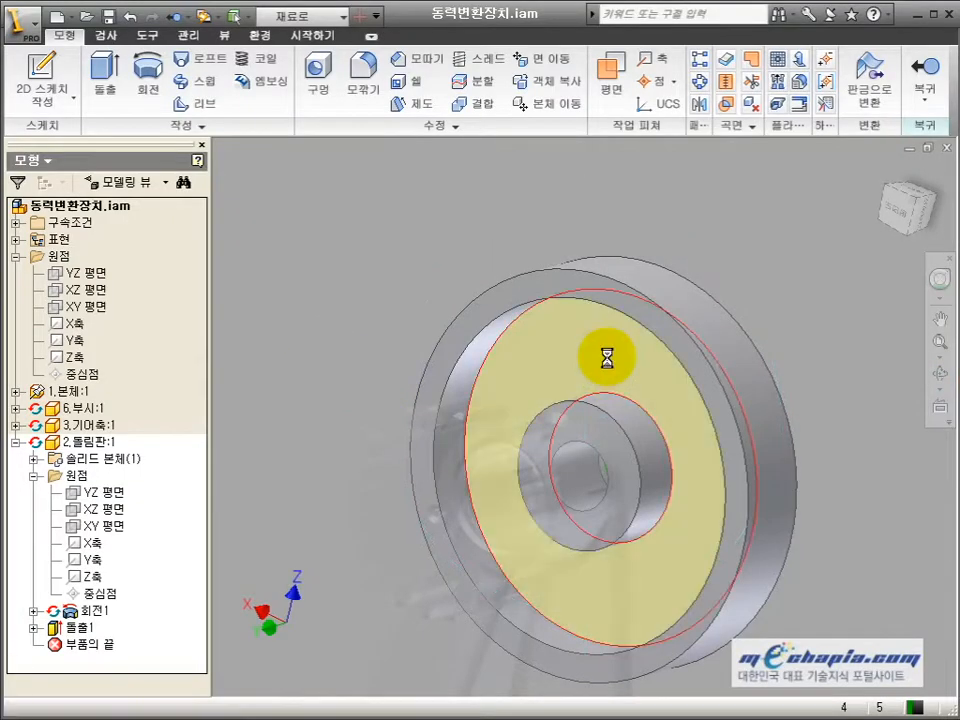
- Start a new sketch on the recessed face inside the rim and set the display style to shaded with hidden edges
left_click(615, 362)
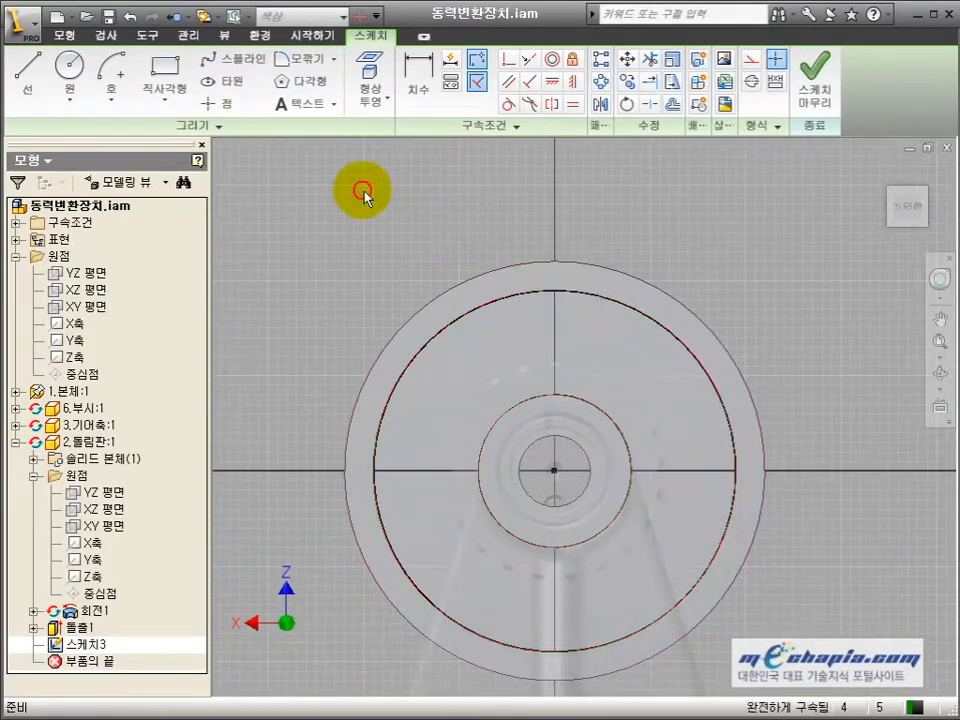
left_click(225, 34)
left_click(296, 80)
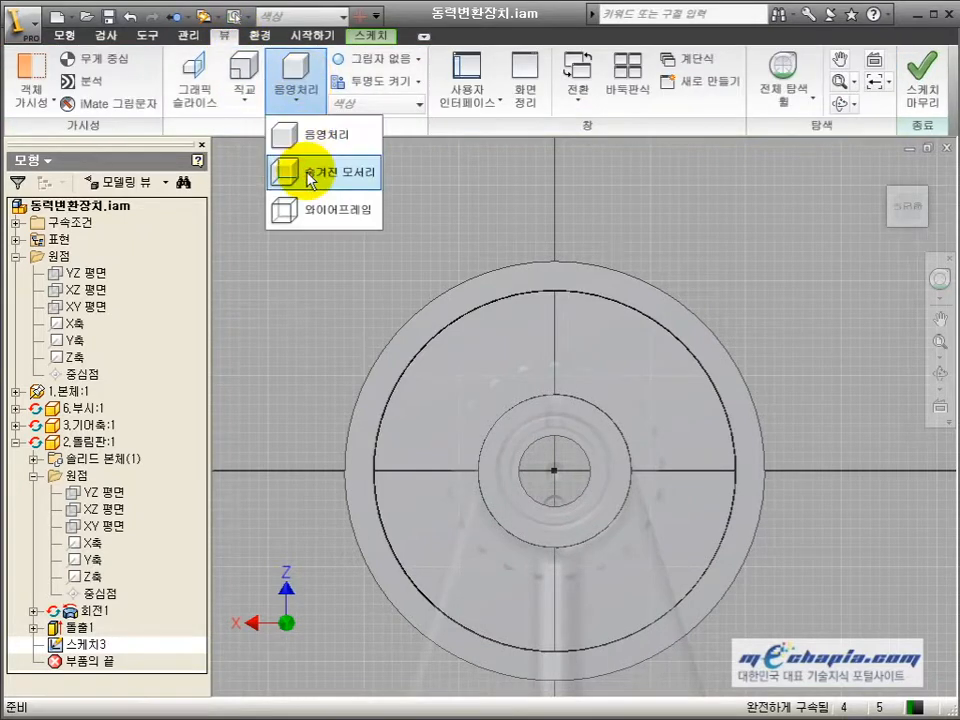
left_click(310, 174)
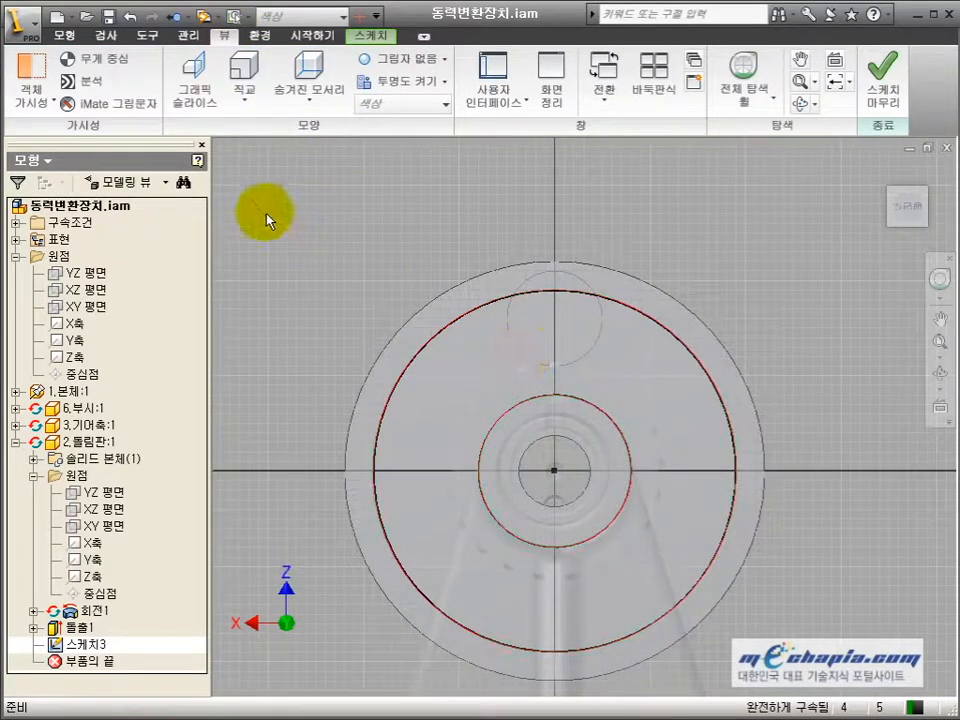
- Project the existing boss edge onto the recess sketch and convert it and the projected rim circle to construction geometry
left_click(372, 35)
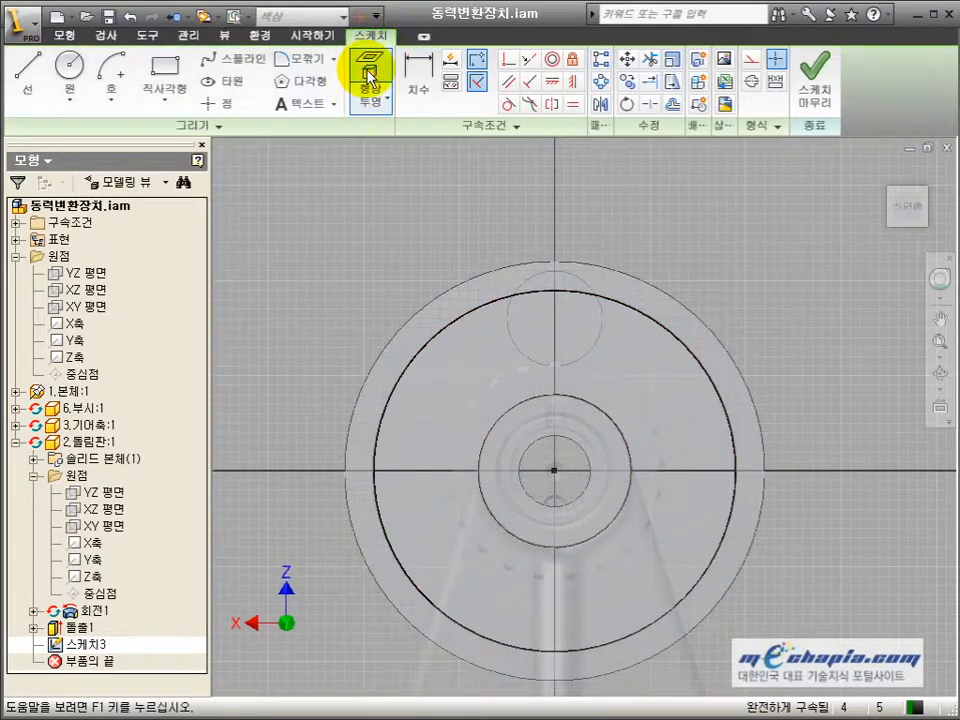
left_click(370, 80)
left_click(514, 356)
key("Escape")
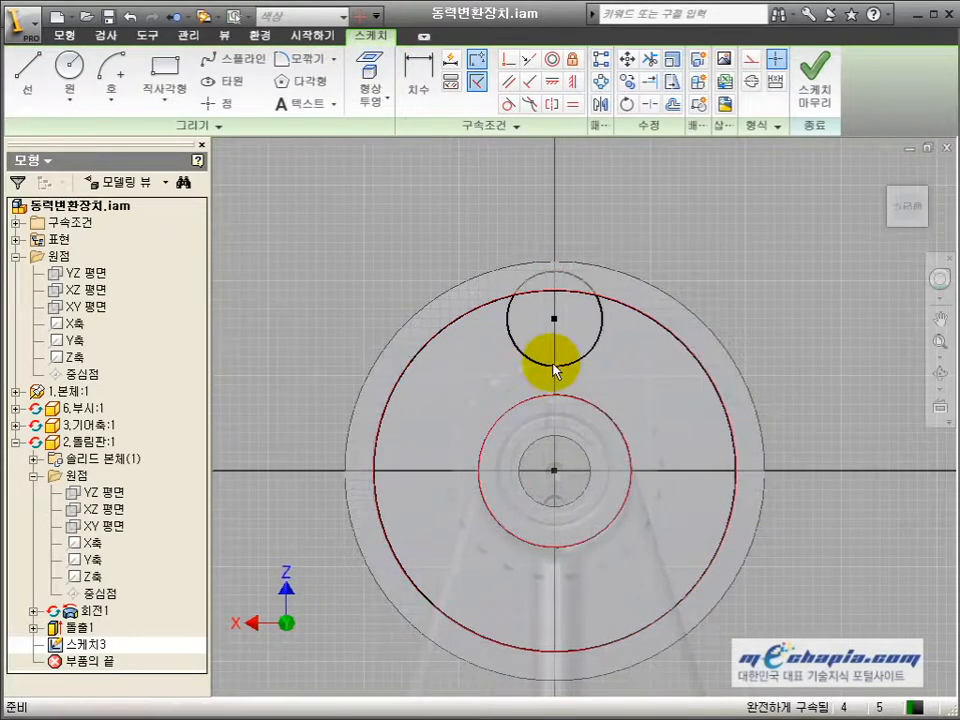
left_click(546, 287)
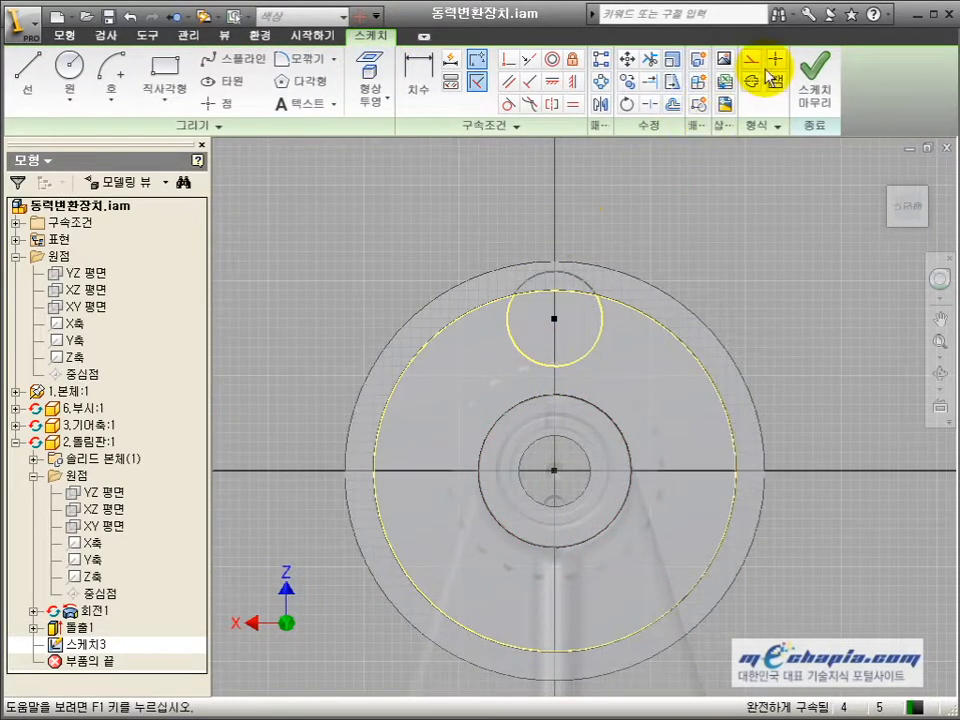
left_click(751, 59)
left_click(752, 215)
- Draw a circle concentric with the projected boss edge and set its diameter to 16 mm
left_click(554, 318)
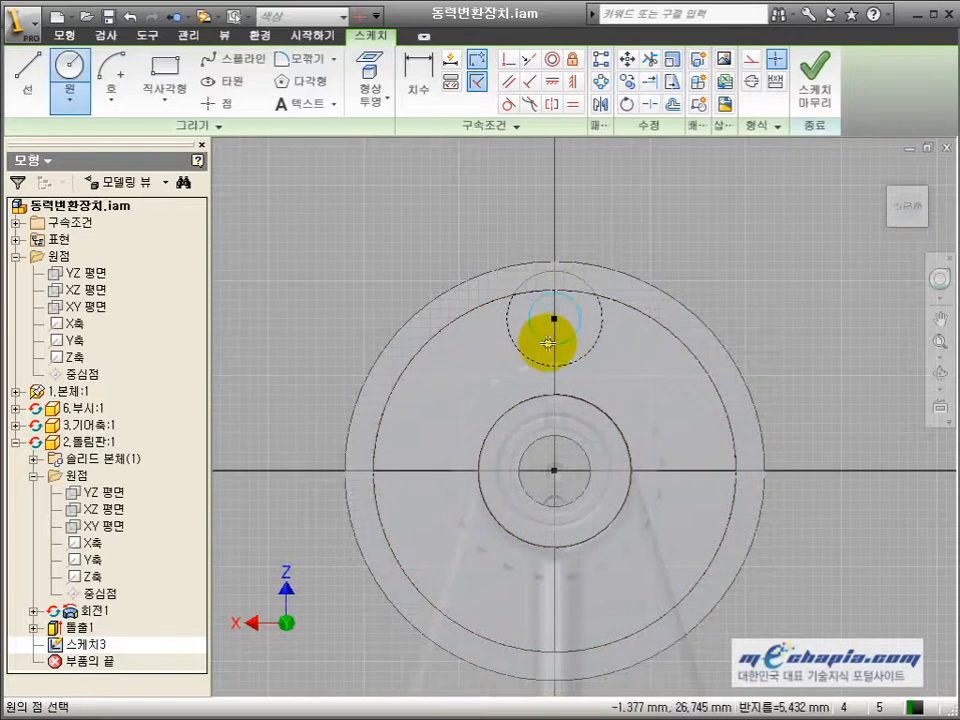
left_click(553, 345)
left_click(609, 378)
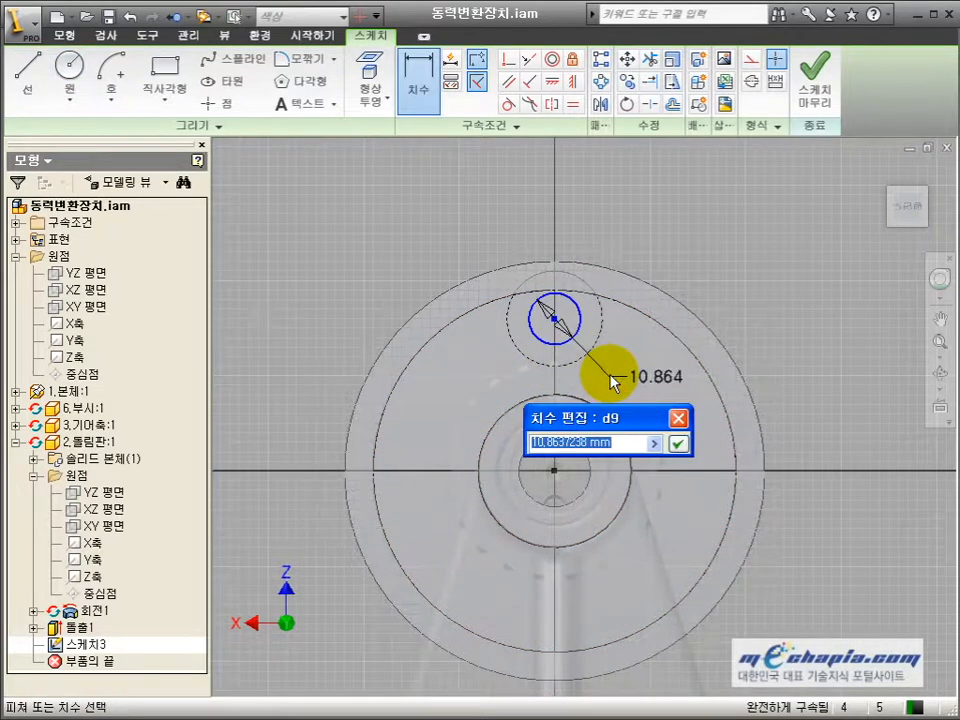
type("16")
key("Return")
- Extrude the 16 mm circle as a joined boss inside the plate's recess
key("e")
left_click(576, 316)
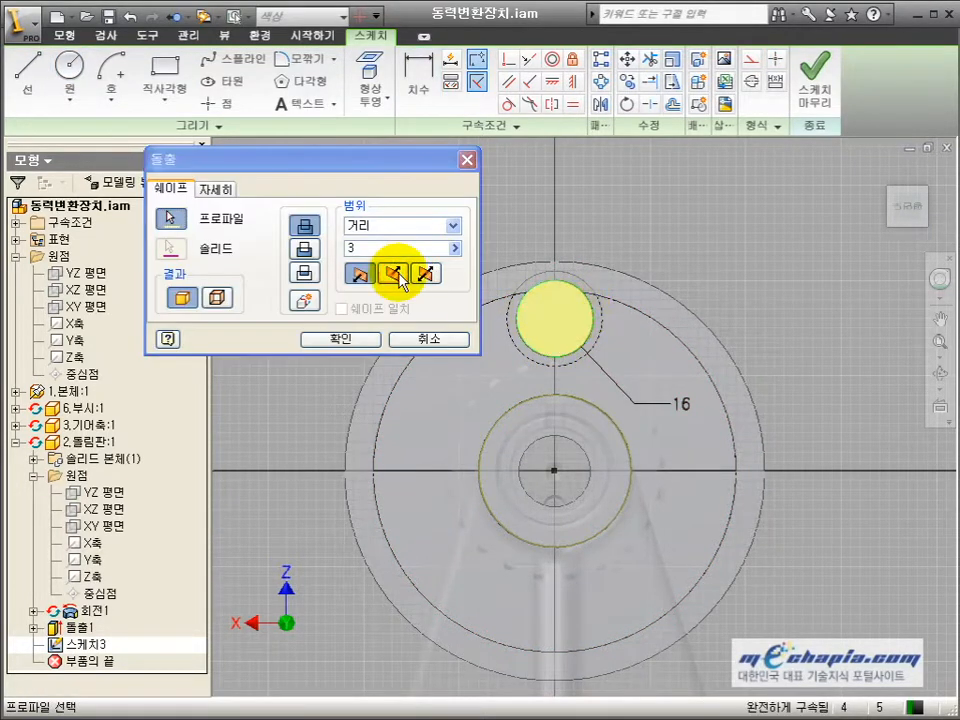
left_click_drag(372, 249, 319, 254)
key("Return")
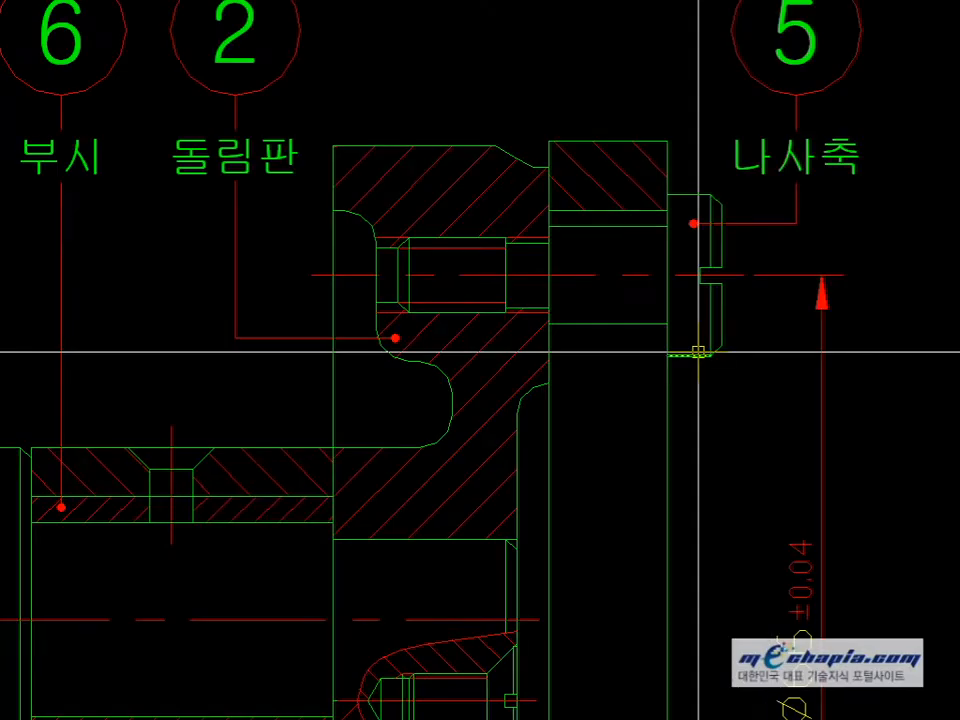
- Switch to the AutoCAD drawing and measure the outer thread diameter of the plate's screw hole for the 나사축
scroll(698, 352, "down", 2)
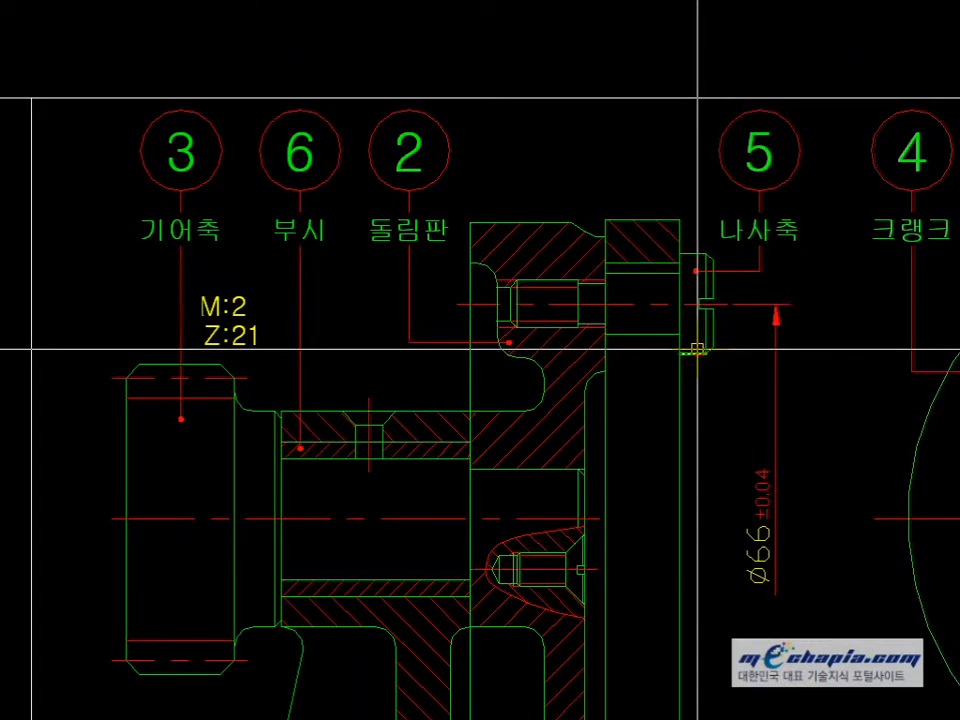
scroll(664, 311, "down", 2)
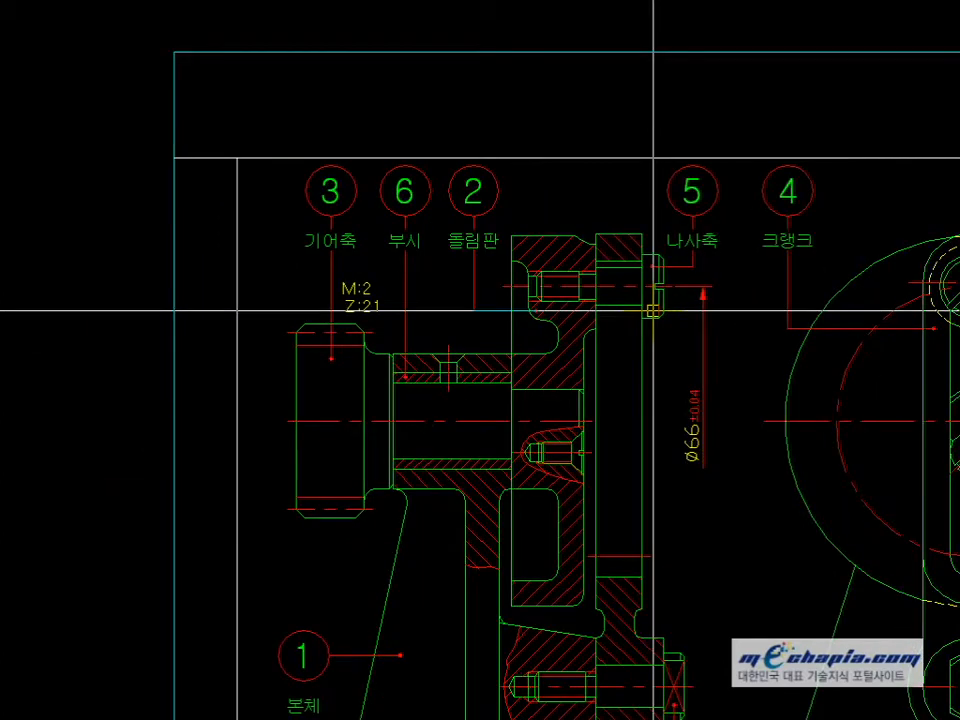
scroll(600, 308, "up", 6)
type("dli")
key("space")
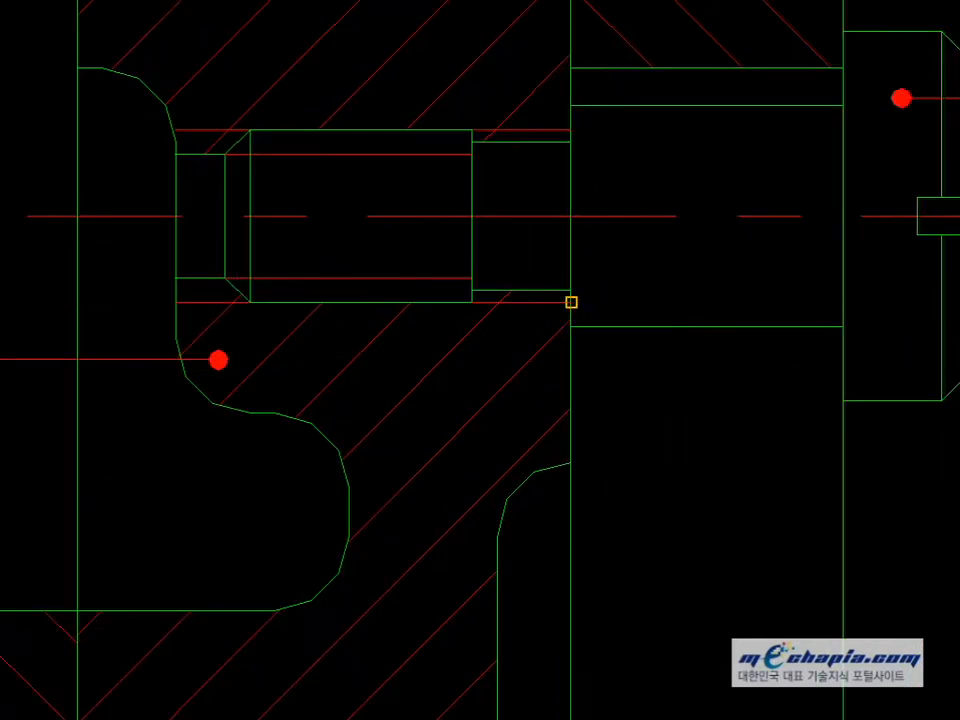
left_click(571, 302)
left_click(571, 130)
scroll(592, 161, "down", 2)
middle_click_drag(603, 157, 604, 281)
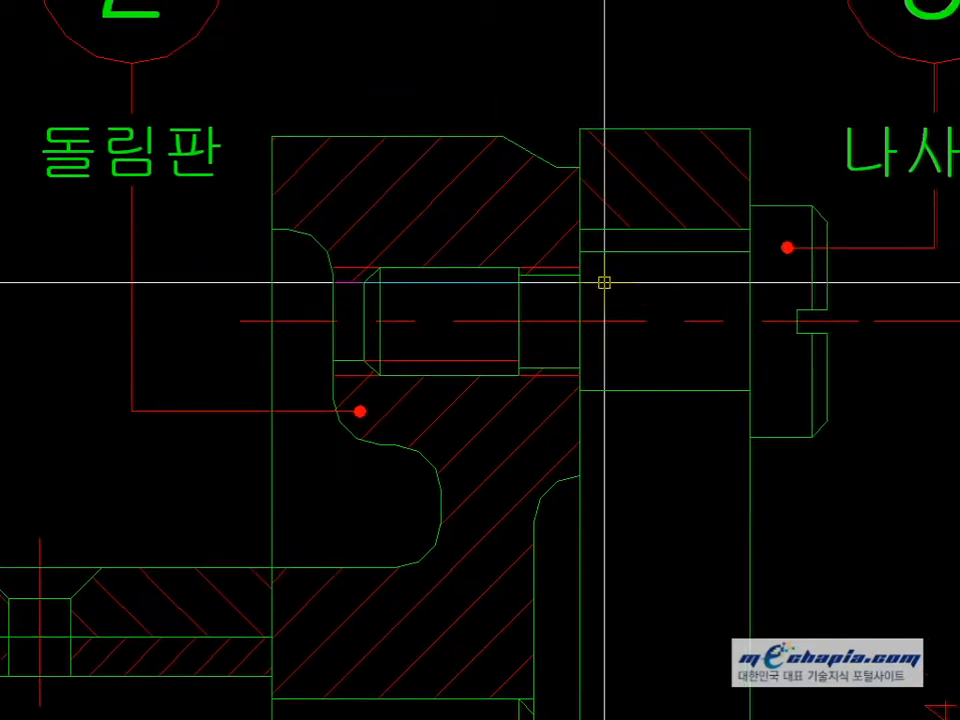
middle_click_drag(667, 482, 537, 365)
key("alt+Tab")
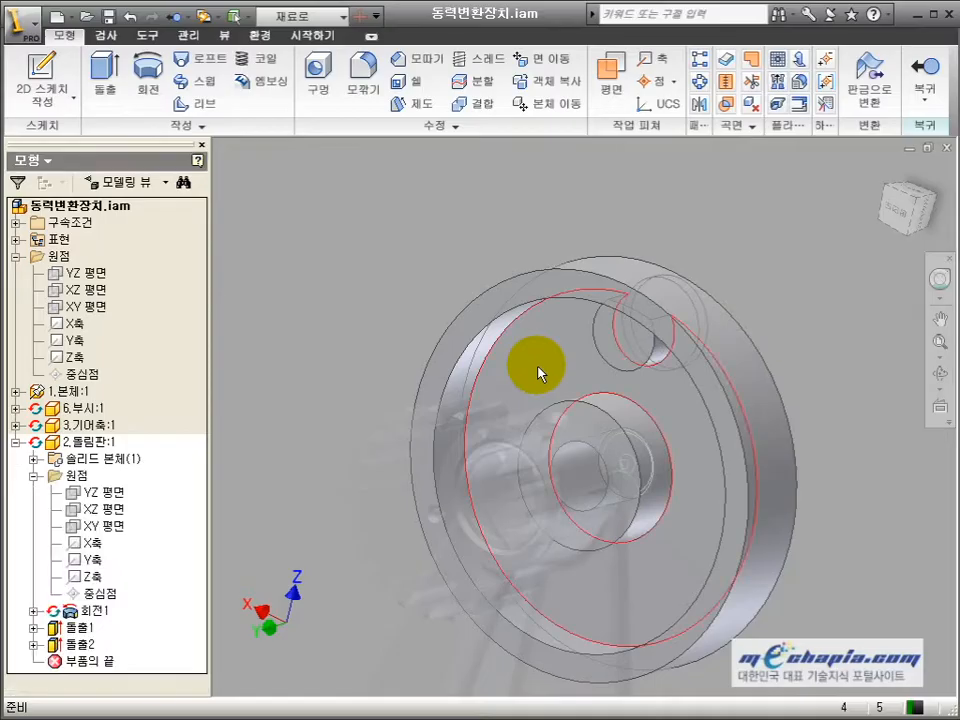
key("alt+Tab")
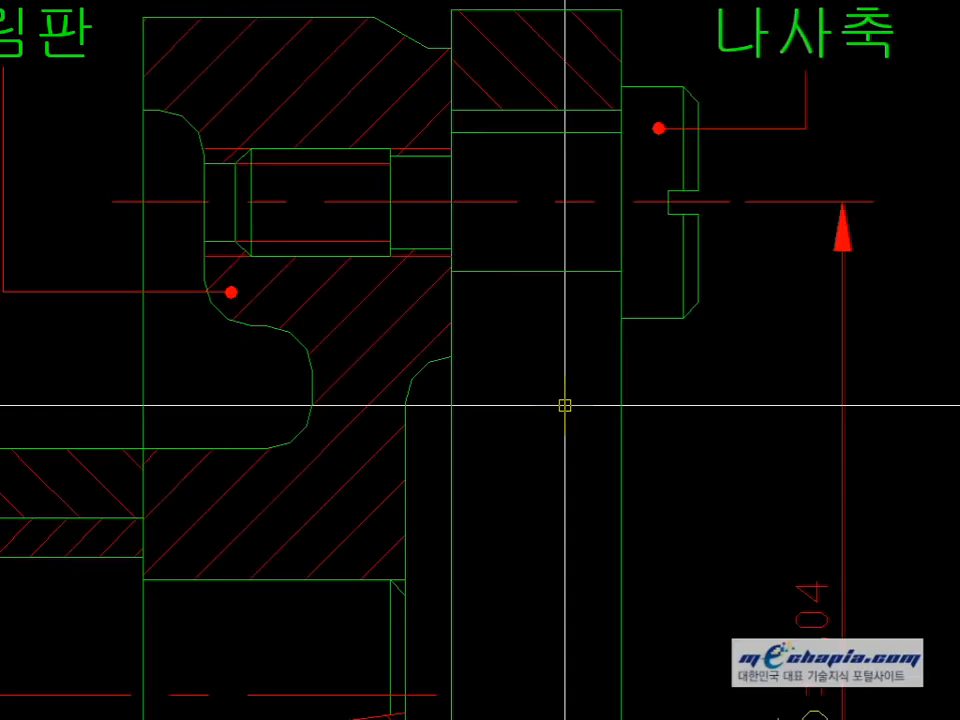
middle_click_drag(564, 403, 412, 321)
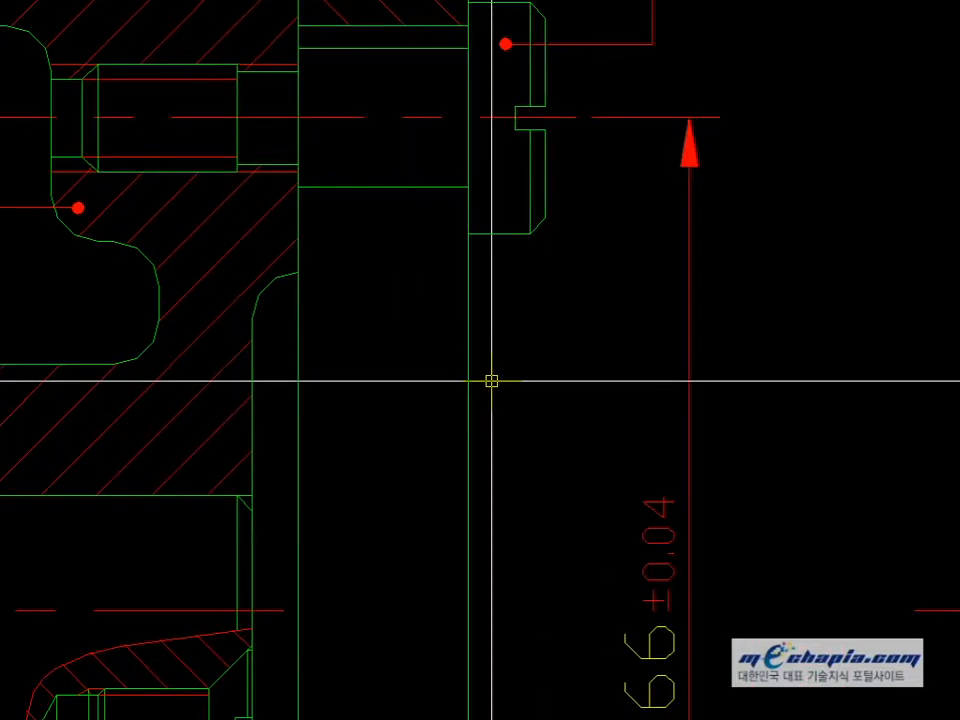
- Return to the Inventor assembly and start a new sketch on the end face of the boss inside the recess
key("alt+Tab")
left_click(596, 375)
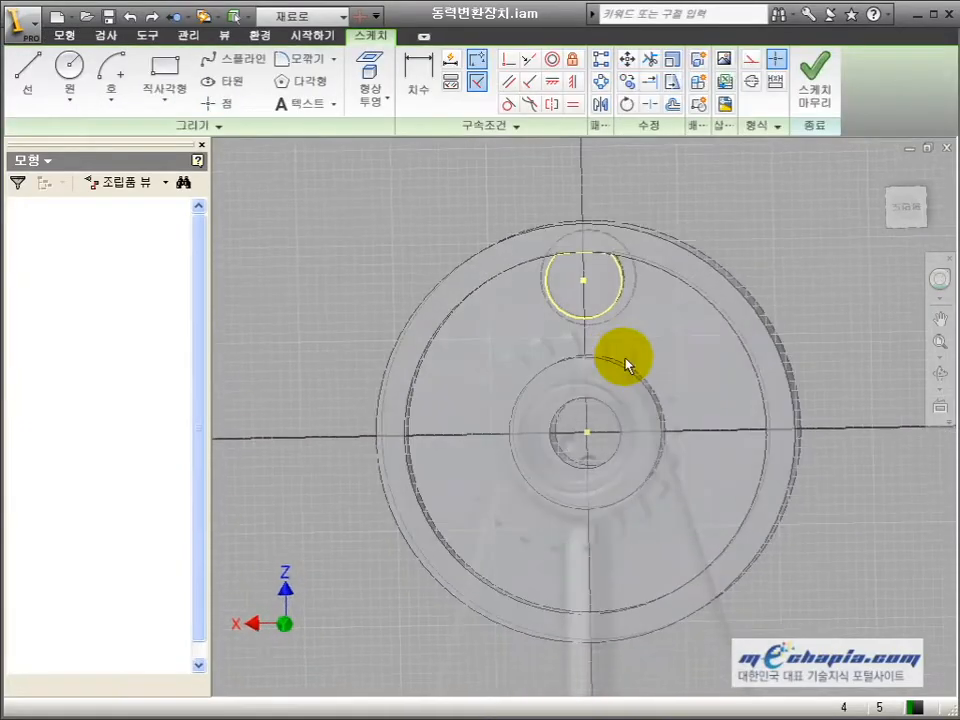
scroll(659, 340, "up", 2)
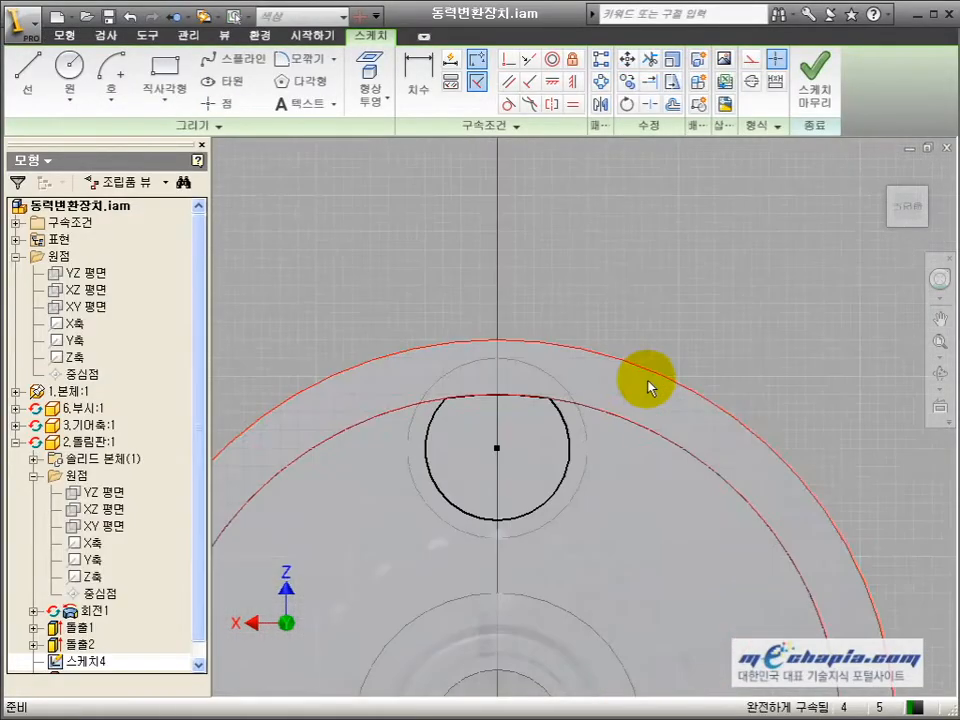
- Sketch a small closed triangle with a horizontal upper edge outside the plate's rim, its closing side about 5 mm long
key("l")
left_click(656, 299)
left_click(705, 299)
left_click(691, 326)
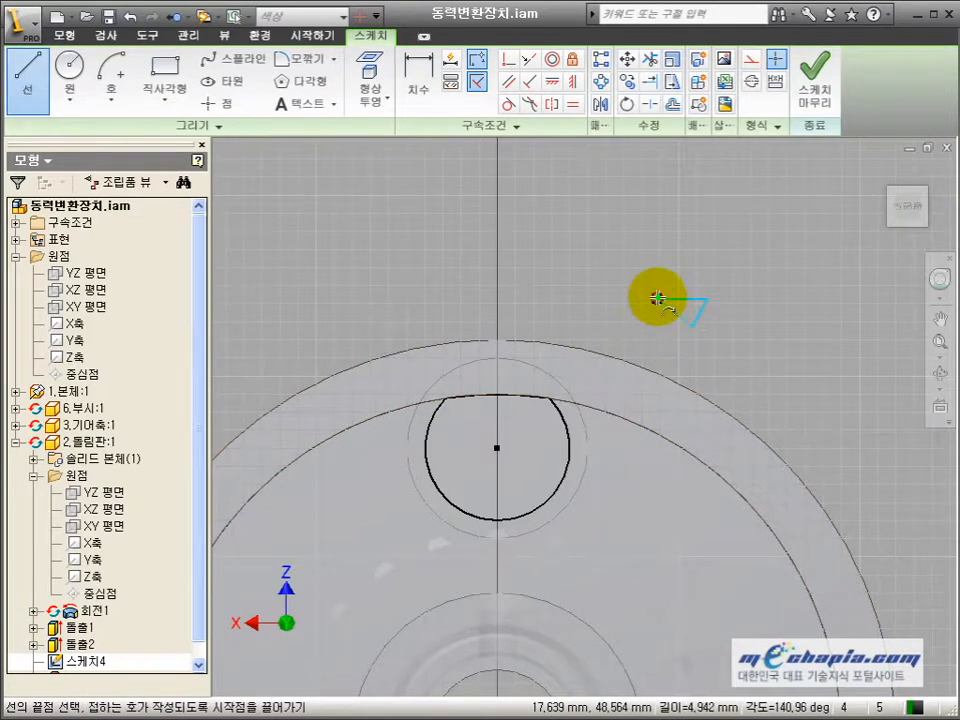
left_click(656, 298)
key("Escape")
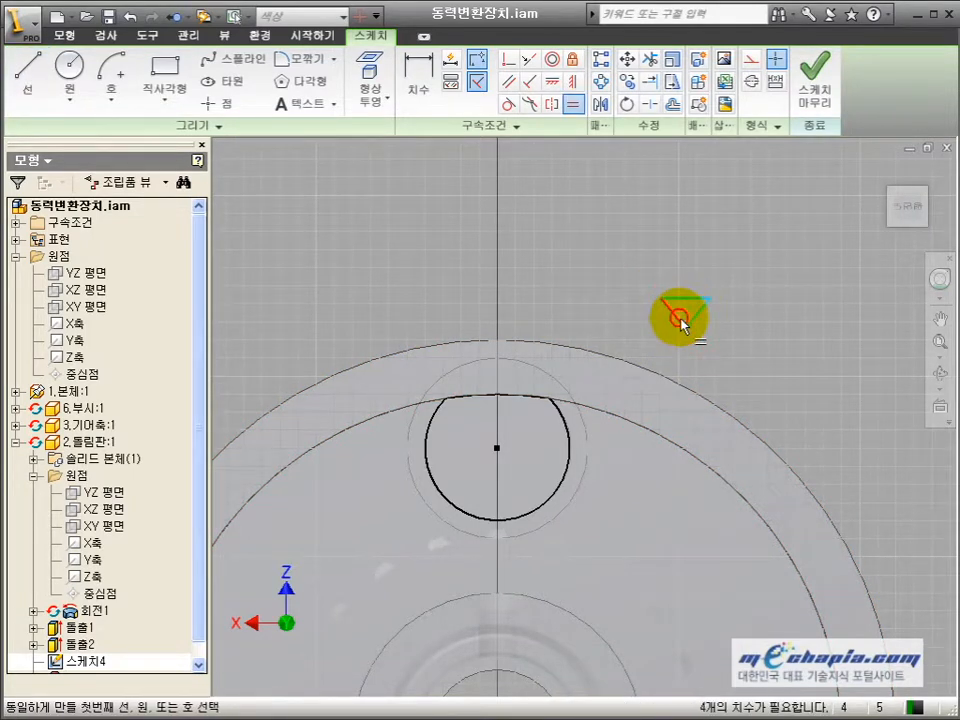
- Make the triangle's two slanted sides equal and set its upper edge length to 1 mm
key("d")
left_click(684, 298)
left_click(690, 266)
type("1")
left_click(754, 334)
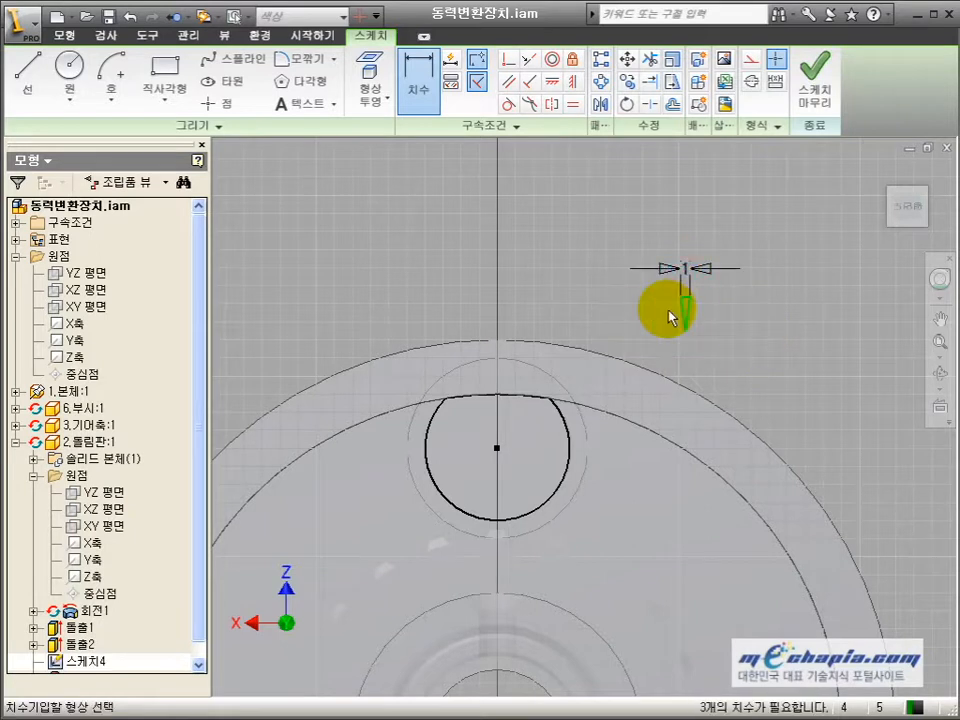
- Set the angle between the triangle's two slanted sides to 60 degrees
scroll(670, 318, "up", 6)
left_click(700, 320)
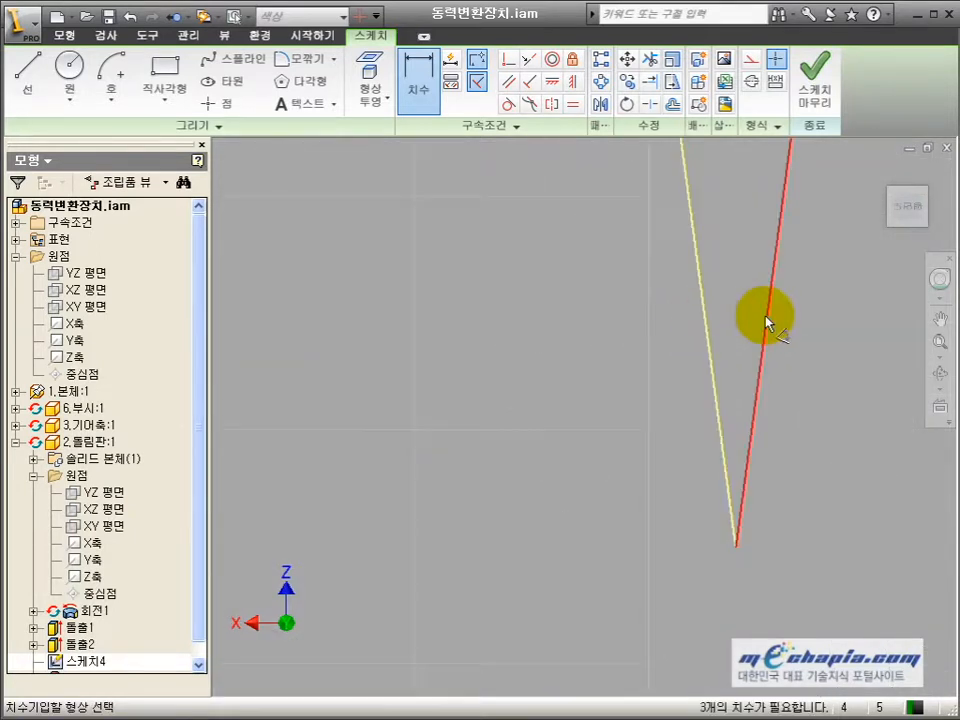
left_click(765, 321)
left_click(729, 261)
type("60")
key("Return")
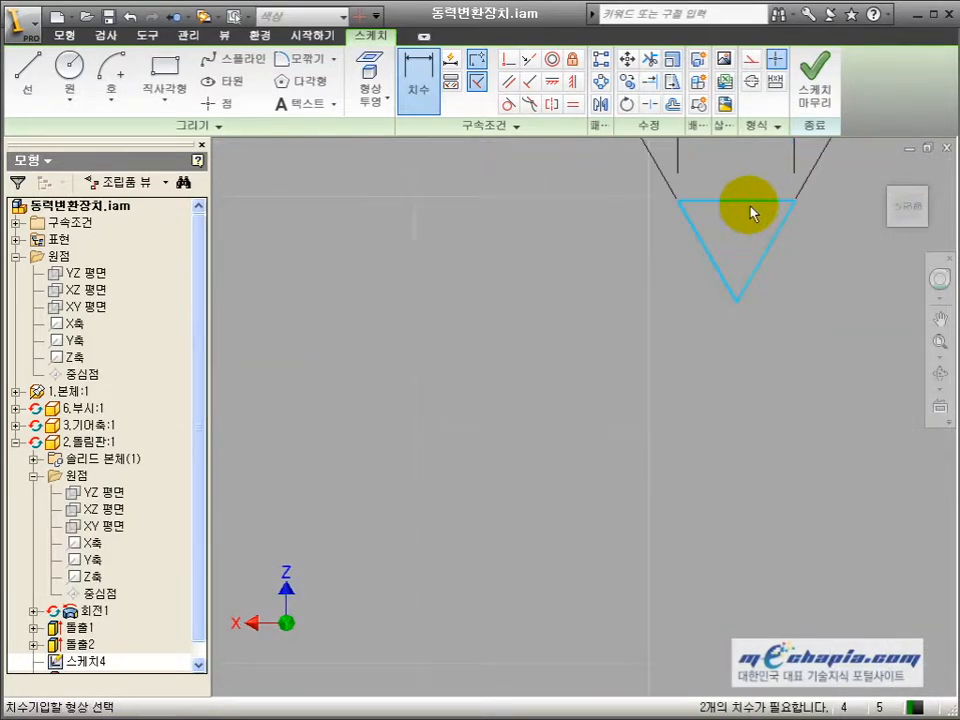
middle_click_drag(751, 272, 675, 432)
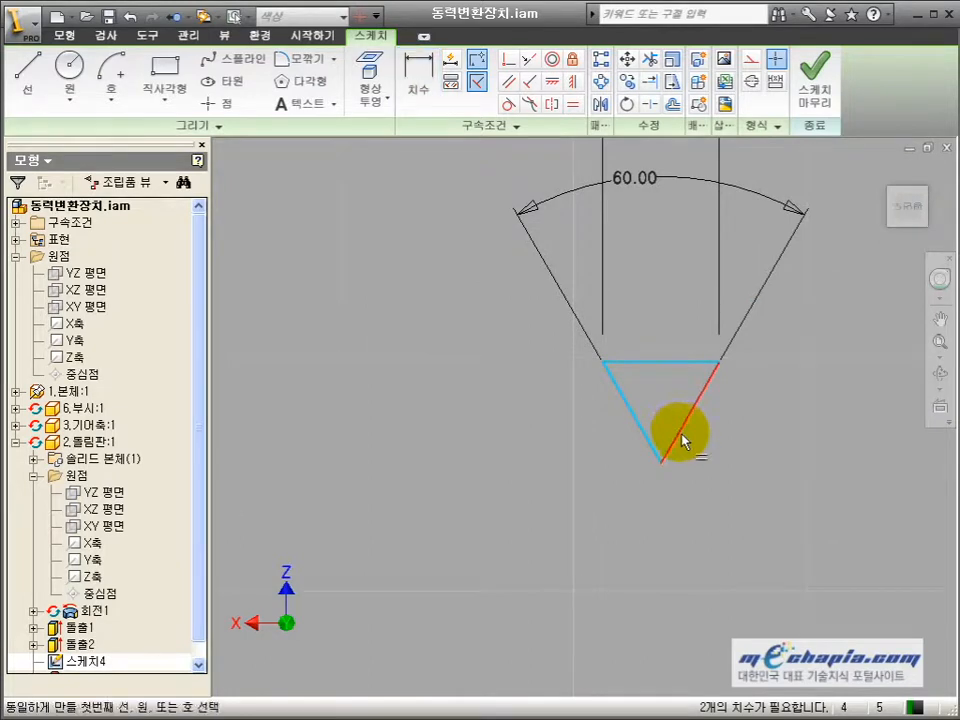
left_click(658, 443)
key("Escape")
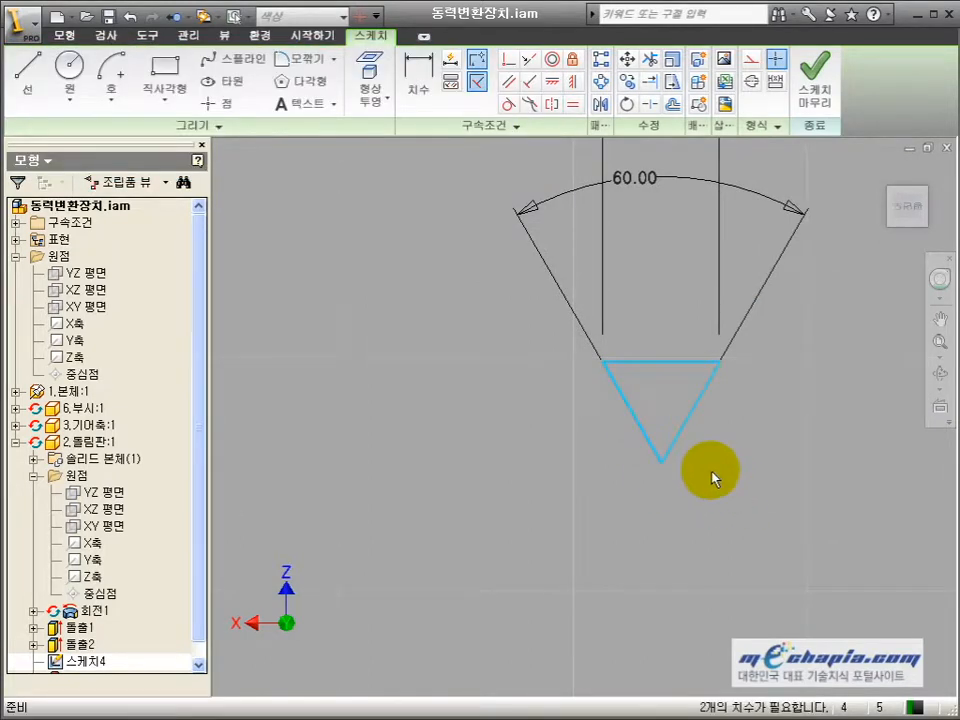
- Draw a horizontal line across the triangle between its slanted sides and dimension it 0.108 mm below the upper edge
key("l")
left_click(614, 381)
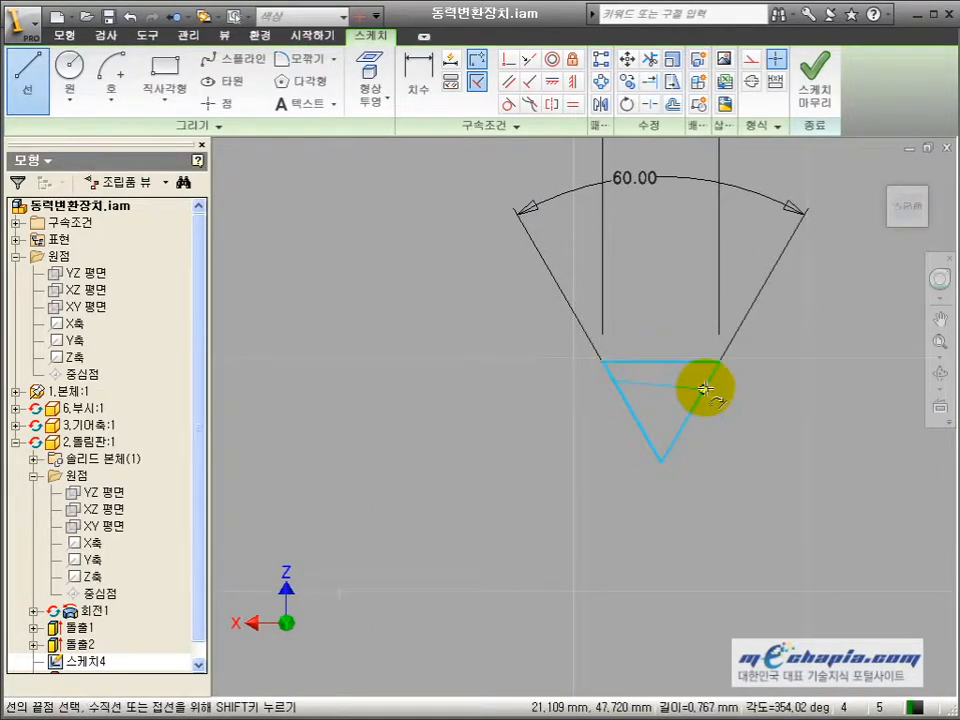
left_click(708, 381)
key("d")
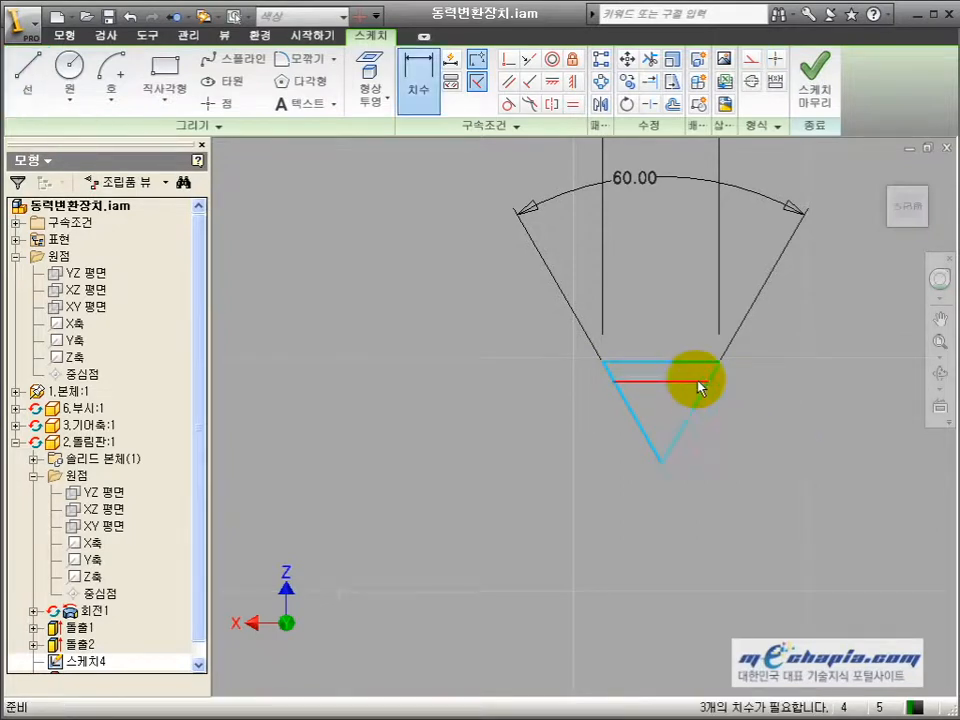
left_click(678, 383)
left_click(705, 361)
left_click(775, 383)
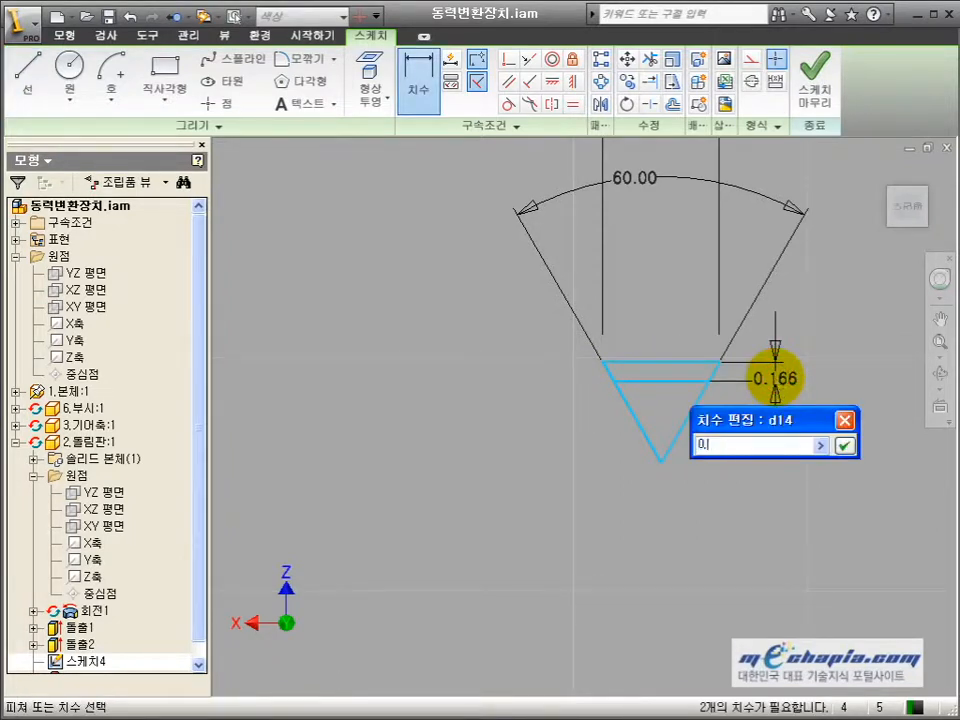
key("Return")
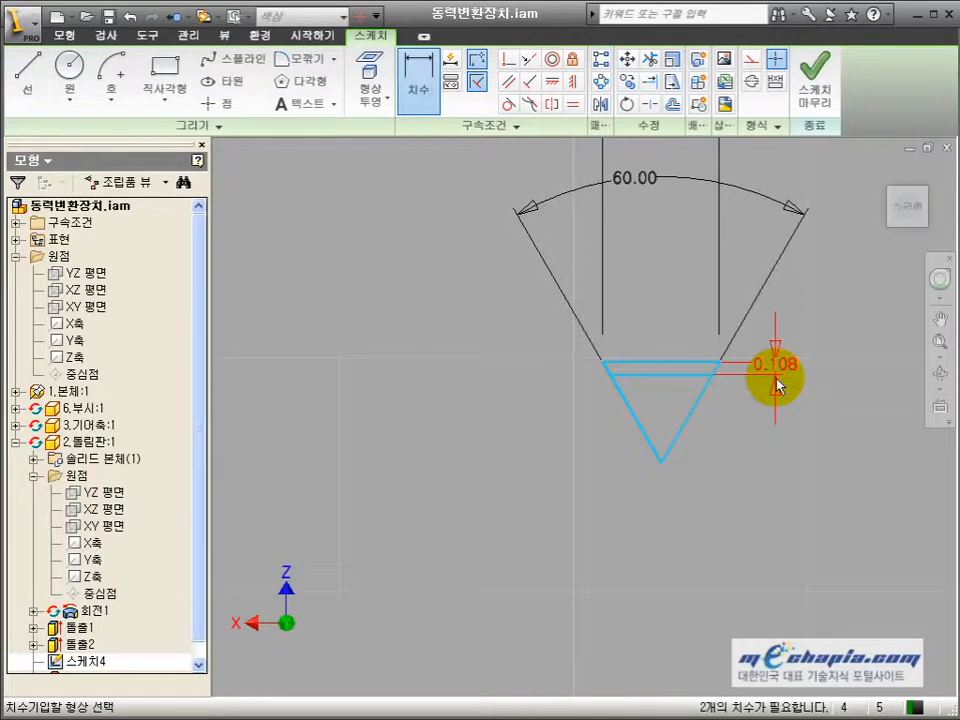
key("Escape")
- Draw a vertical line down from the midpoint of the inner horizontal line and set its length to 3.5 mm
scroll(742, 383, "down", 5)
scroll(735, 402, "up", 3)
key("l")
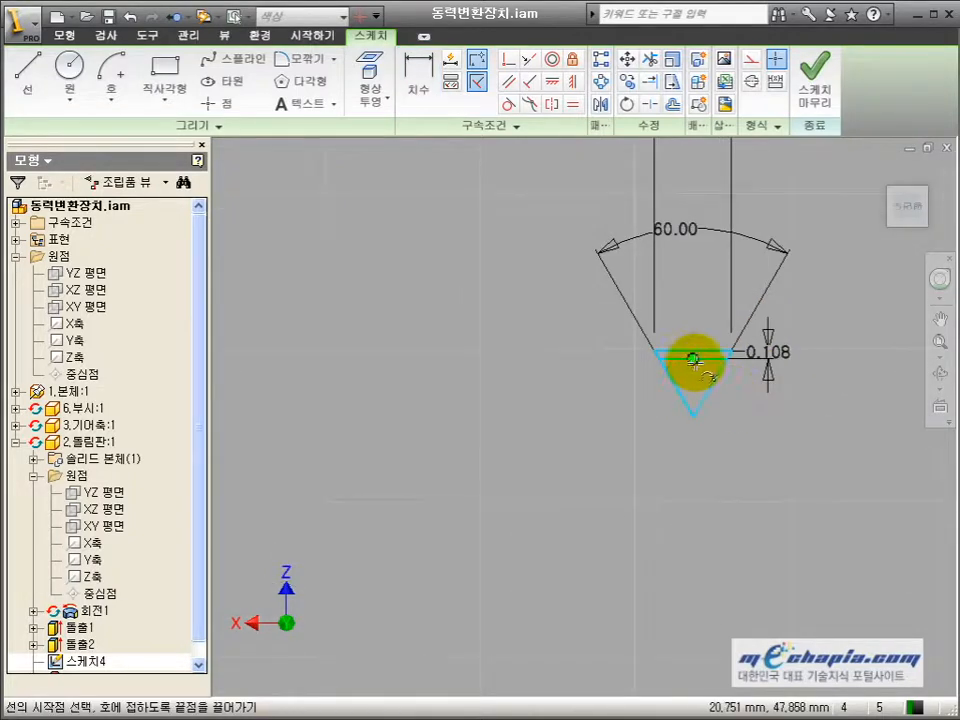
left_click(697, 354)
left_click(694, 538)
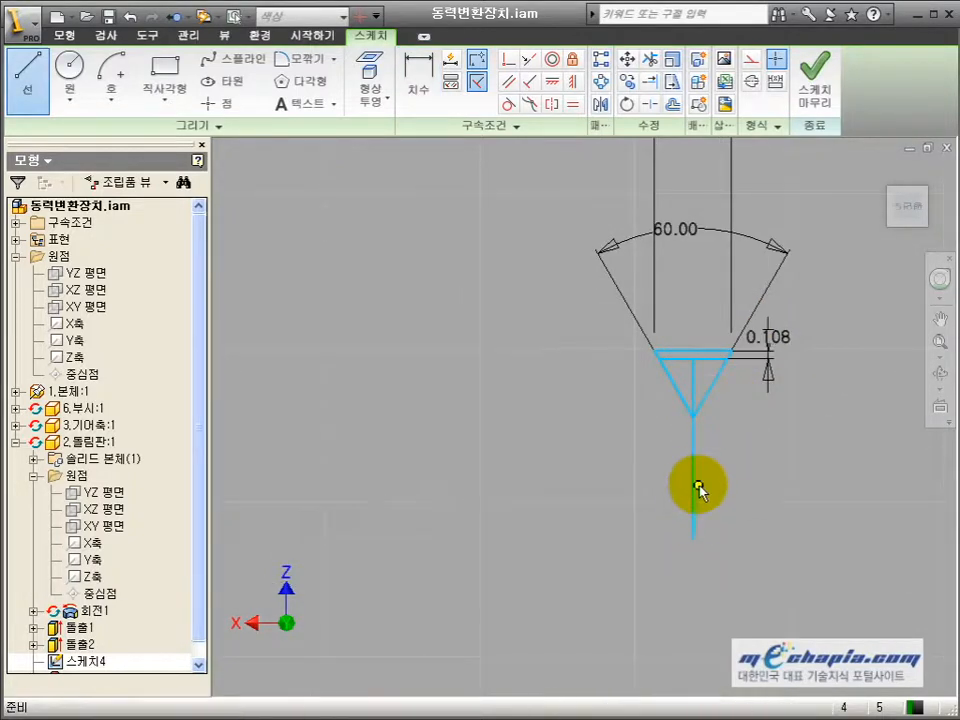
key("d")
left_click(690, 467)
left_click(738, 475)
type("3.5")
key("Return")
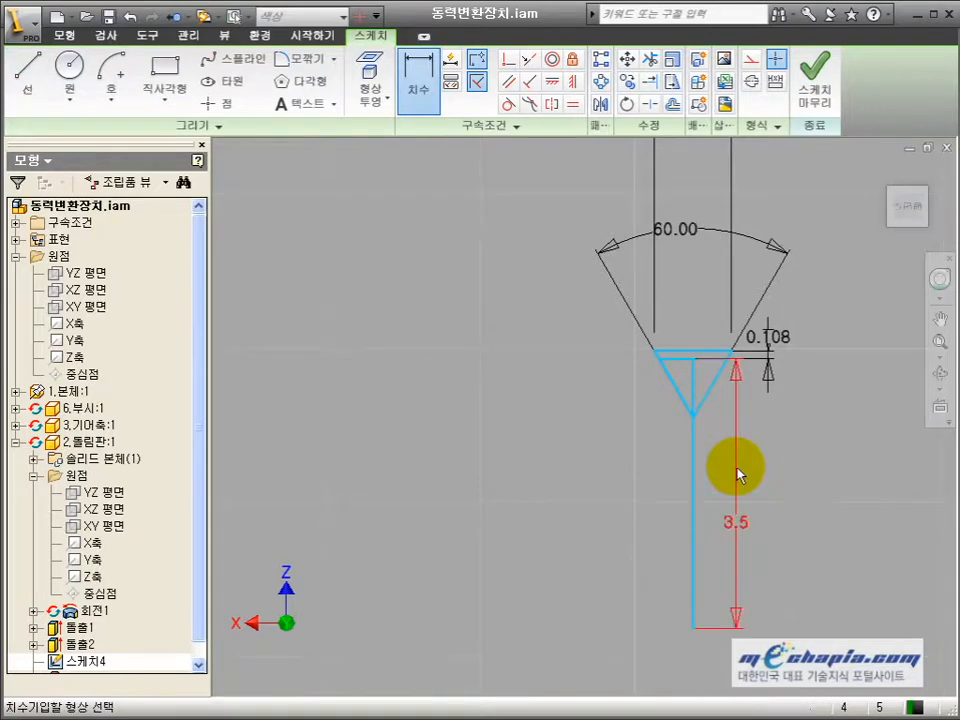
- Switch to the calculator to check the vertical line's length, and return to the sketch
middle_click_drag(617, 403, 495, 369)
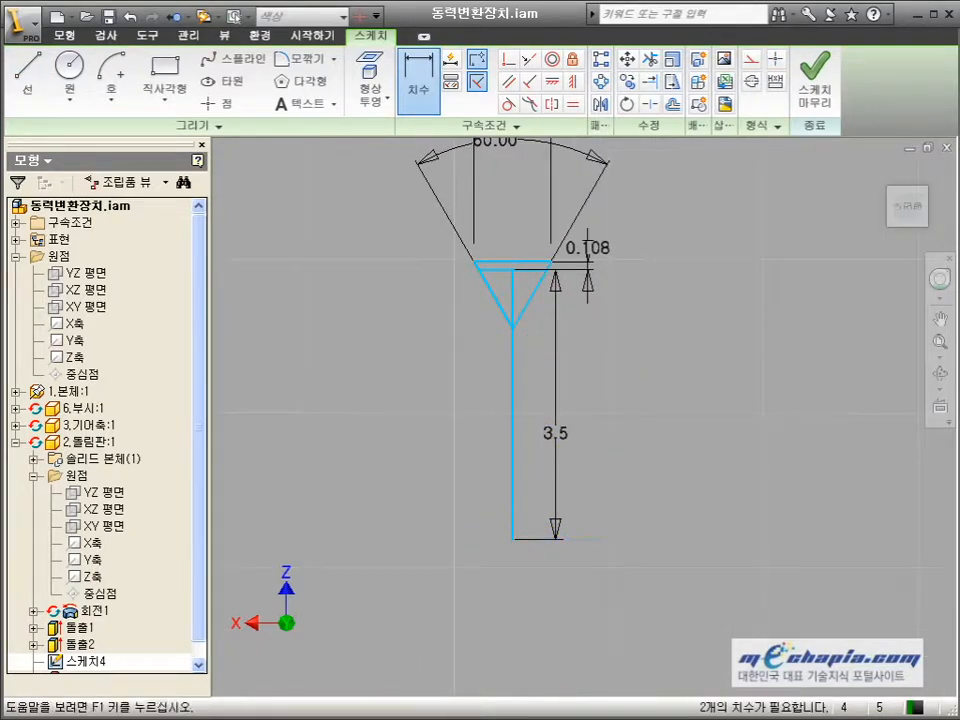
key("alt+Tab")
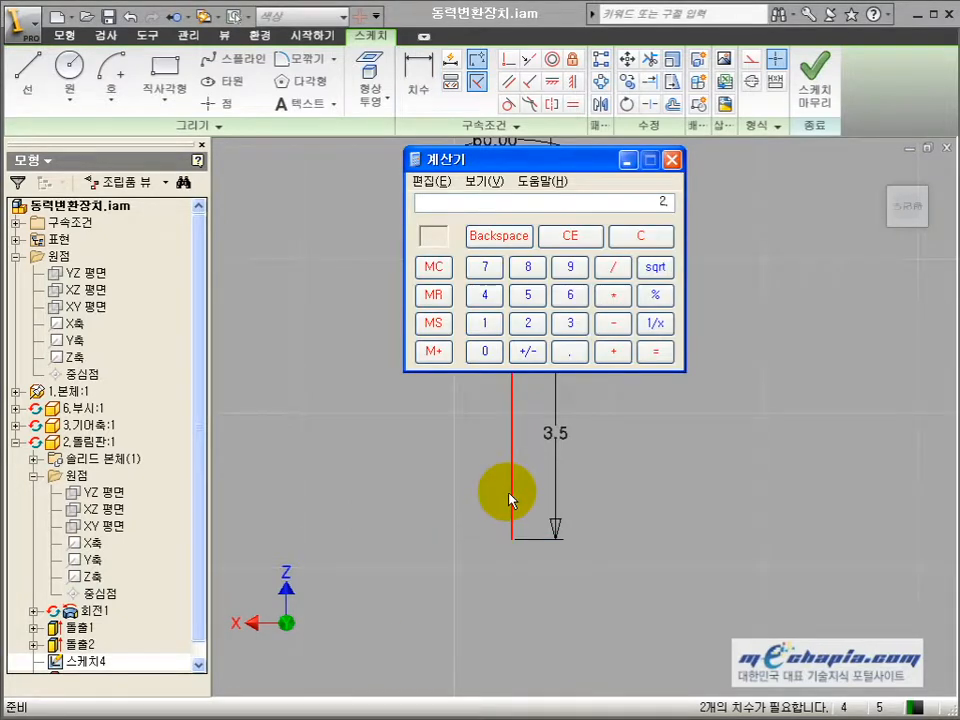
key("Return")
key("alt+Tab")
- Select the whole triangular profile with its dimensions and finish the sketch
scroll(671, 489, "down", 3)
scroll(675, 489, "down", 1)
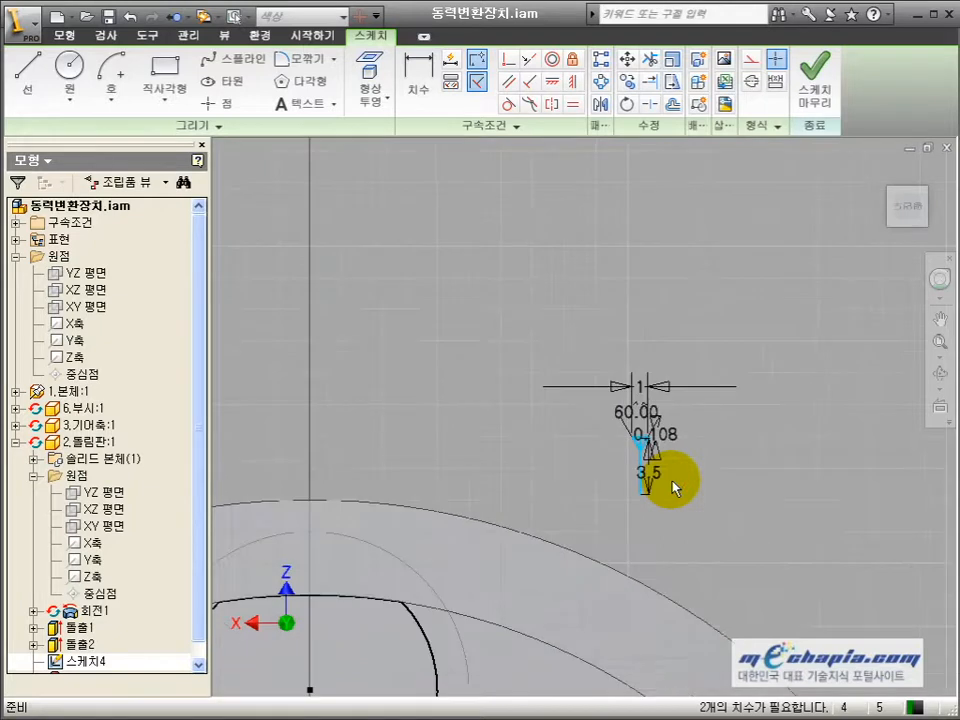
left_click_drag(754, 519, 575, 337)
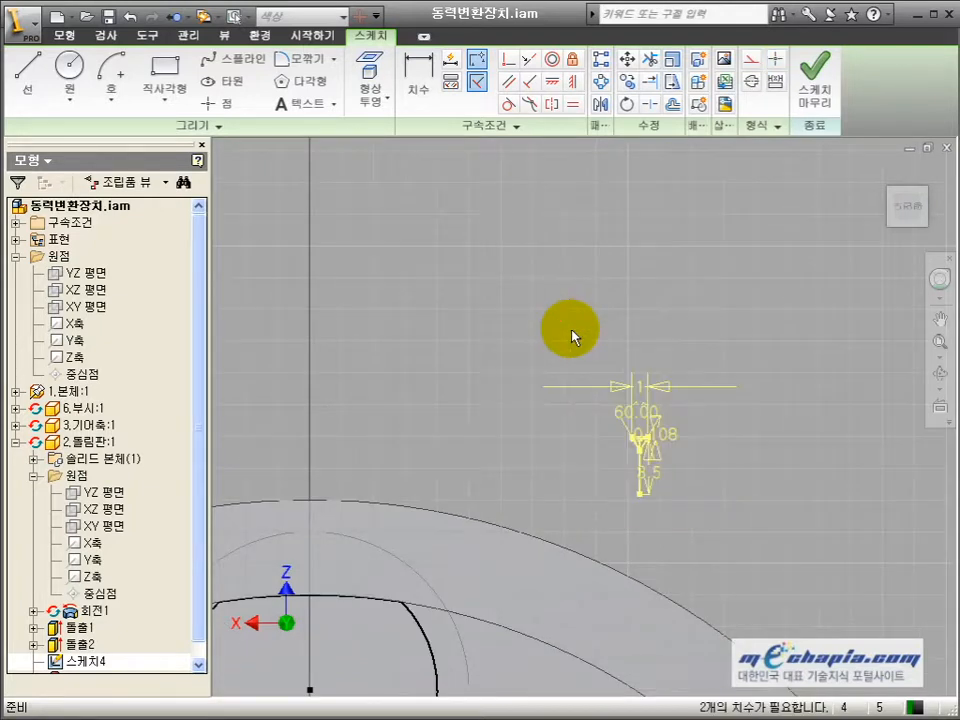
left_click(815, 90)
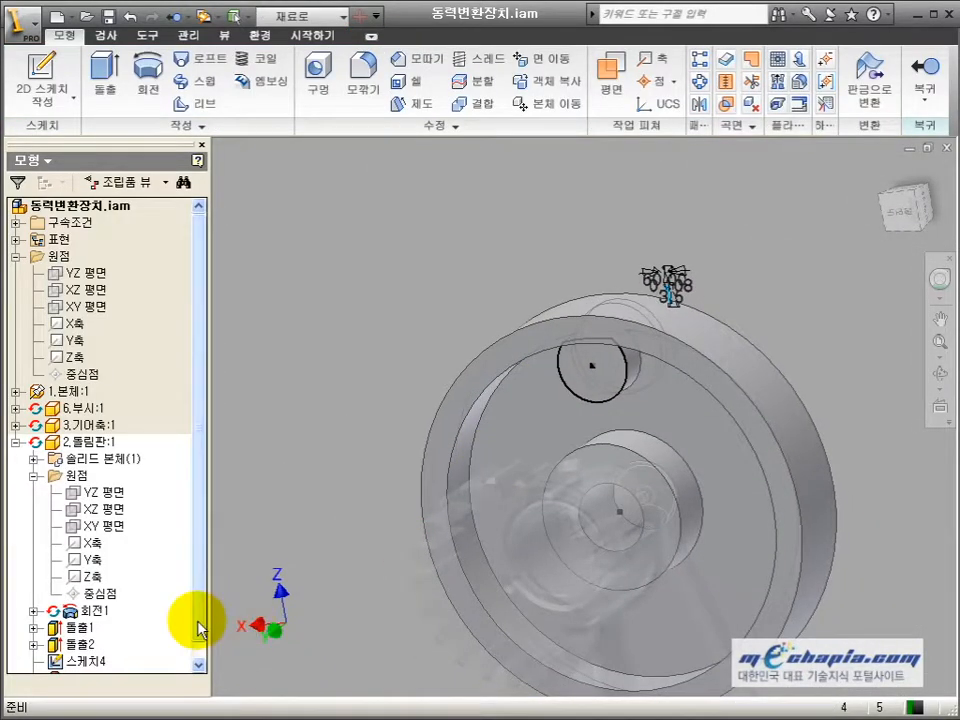
- Delete the thread profile sketch, including its circle, from the rotating plate (2.돌림판)
scroll(199, 628, "down", 1)
right_click(105, 645)
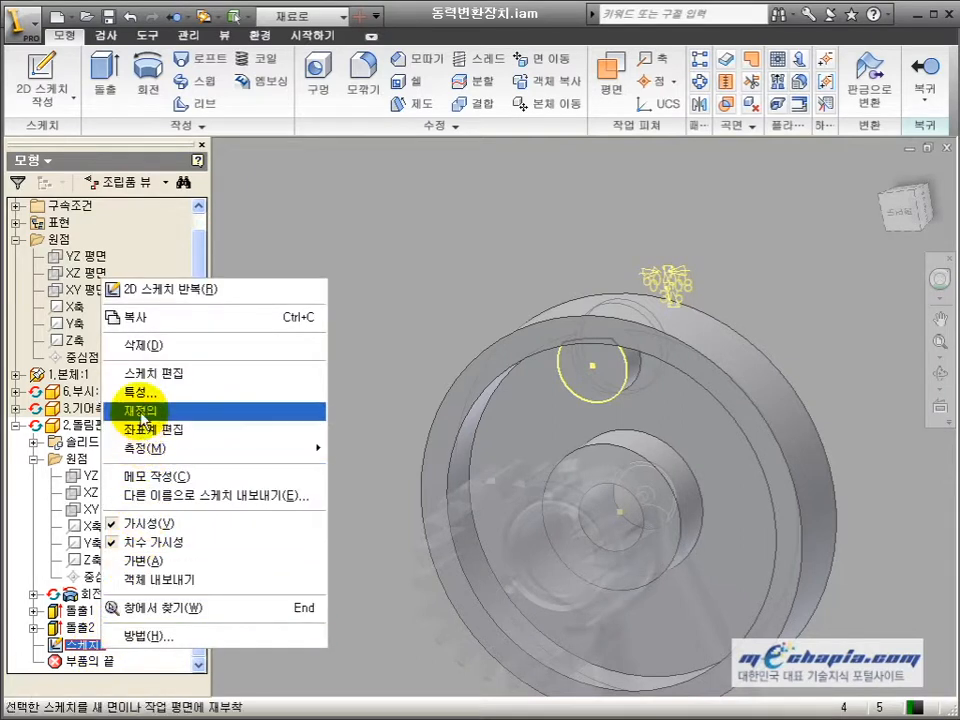
left_click(132, 345)
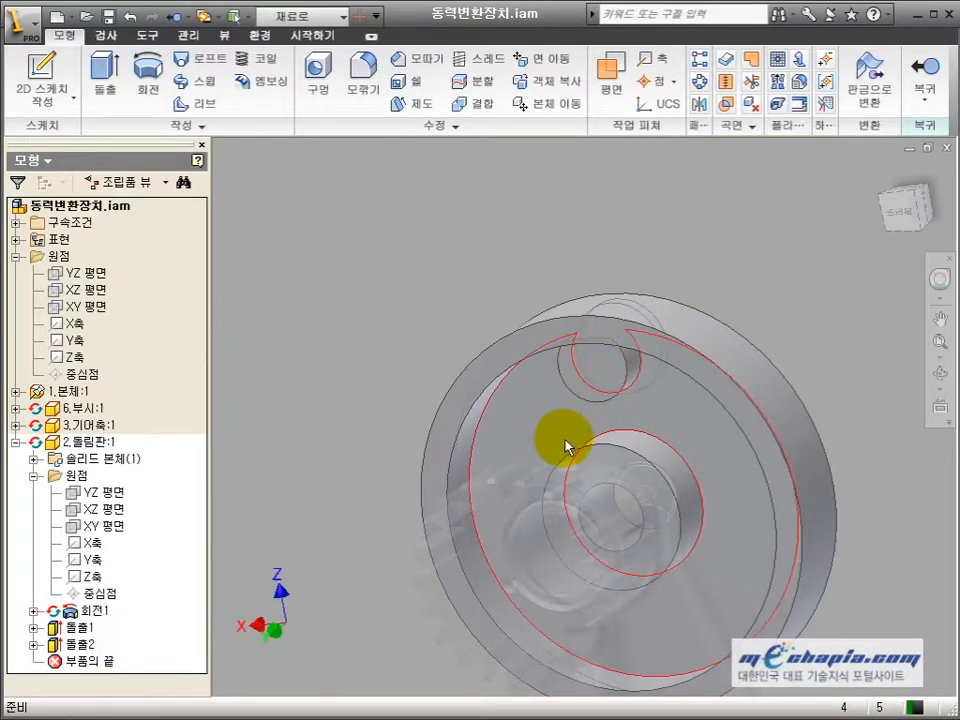
- Cut a simple 5.48 mm through-all hole in the small round boss, placed concentric with its circular edge
key("h")
left_click(405, 108)
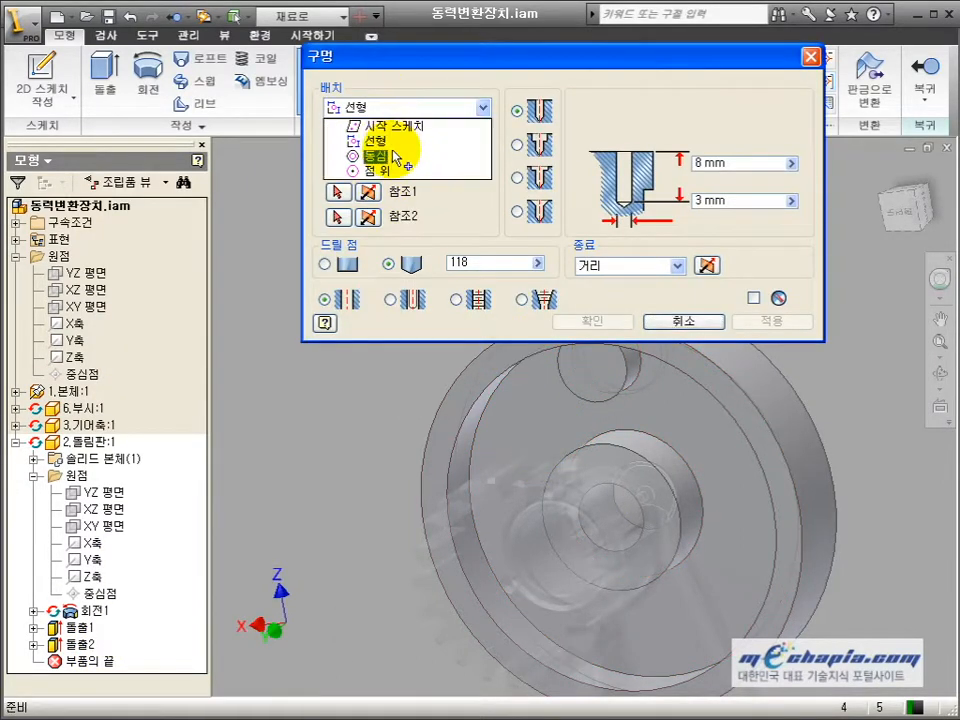
left_click(390, 159)
left_click(584, 404)
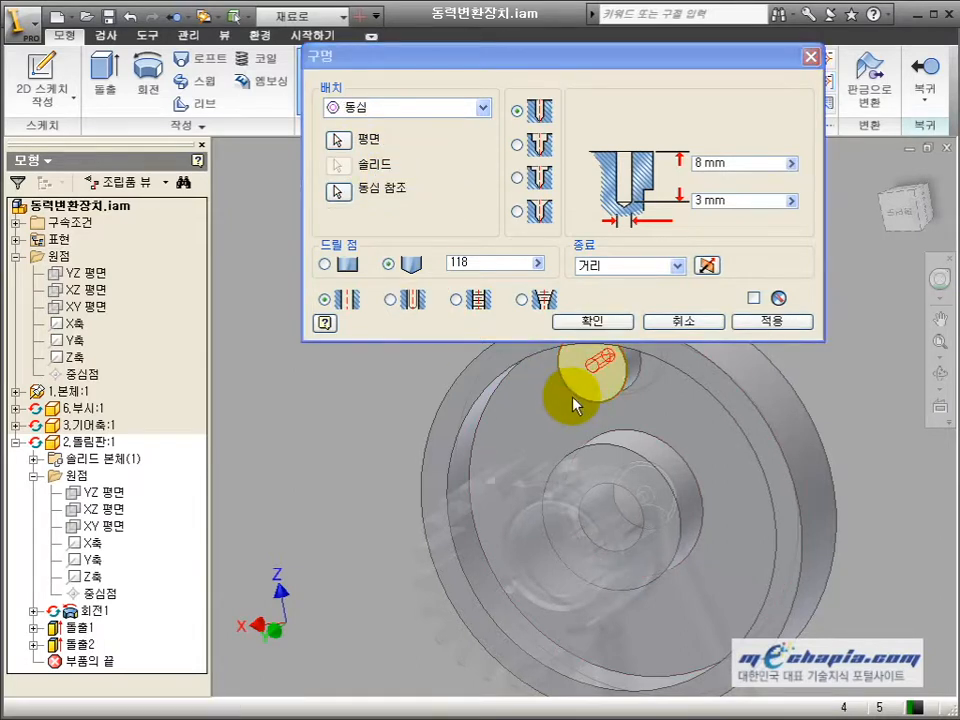
left_click(622, 266)
left_click(612, 296)
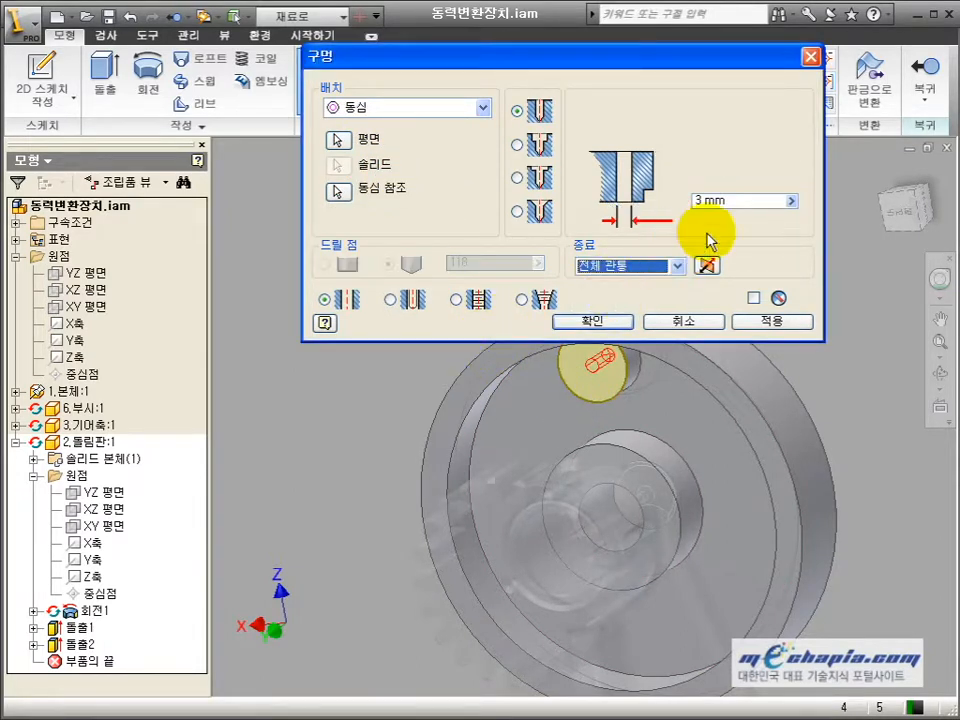
double_click(735, 202)
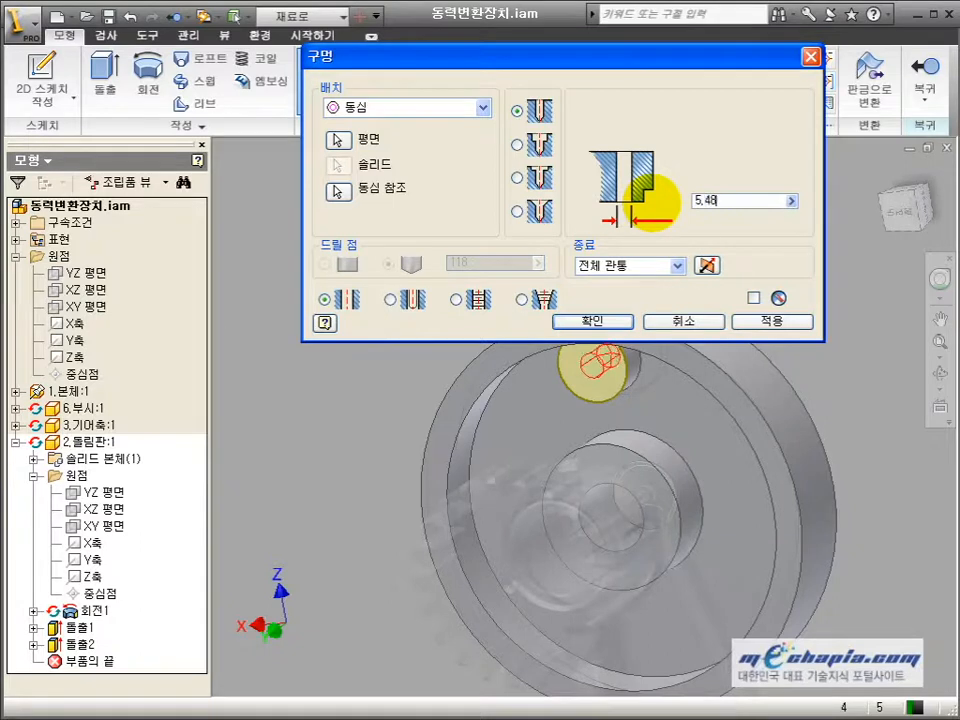
type("5.48")
key("Return")
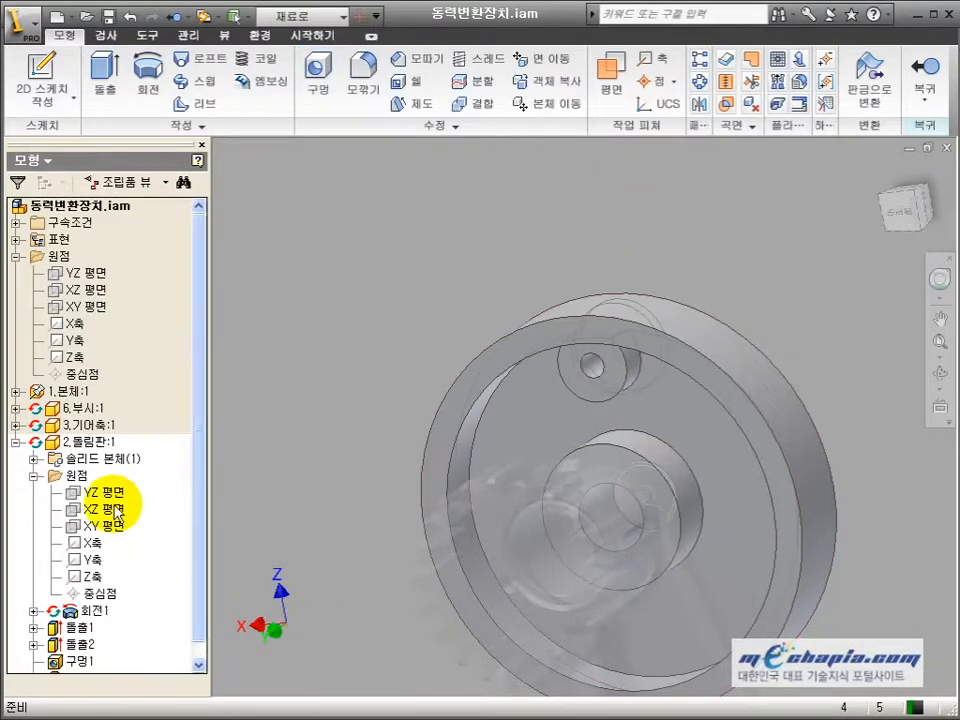
- Create a work axis through the centre of the small boss's hole
left_click(105, 524)
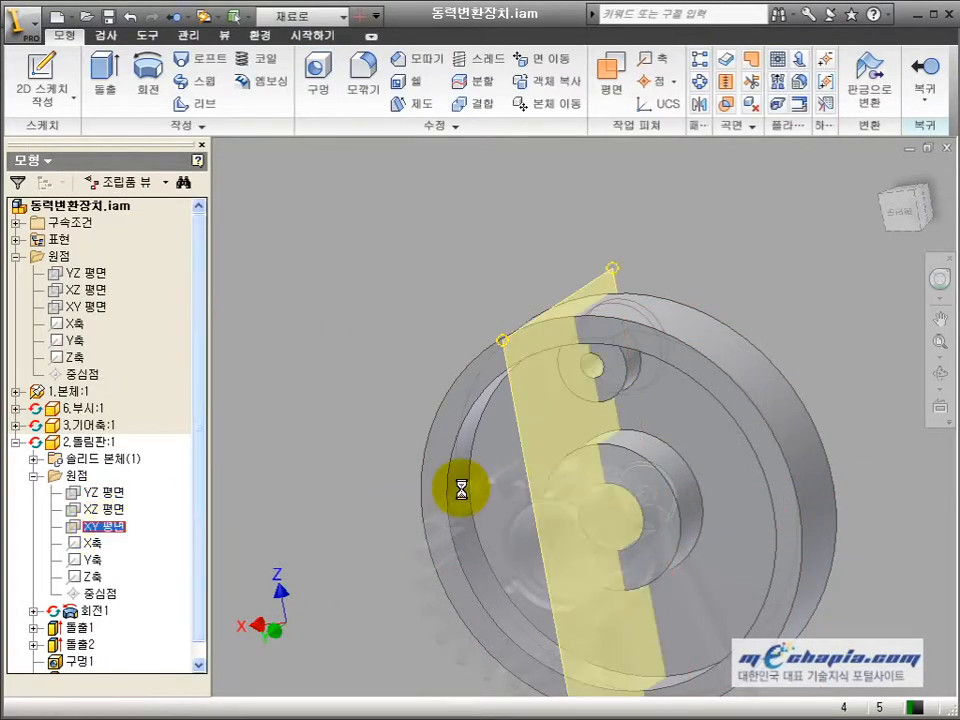
left_click(818, 88)
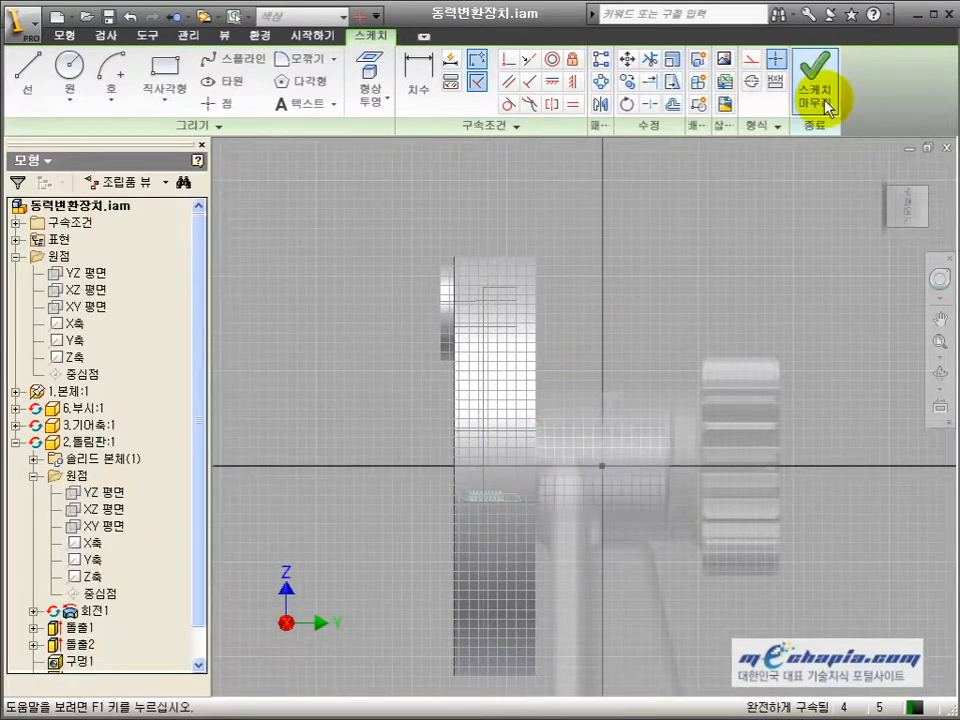
left_click(935, 368)
left_click(936, 371)
left_click_drag(707, 390, 699, 422)
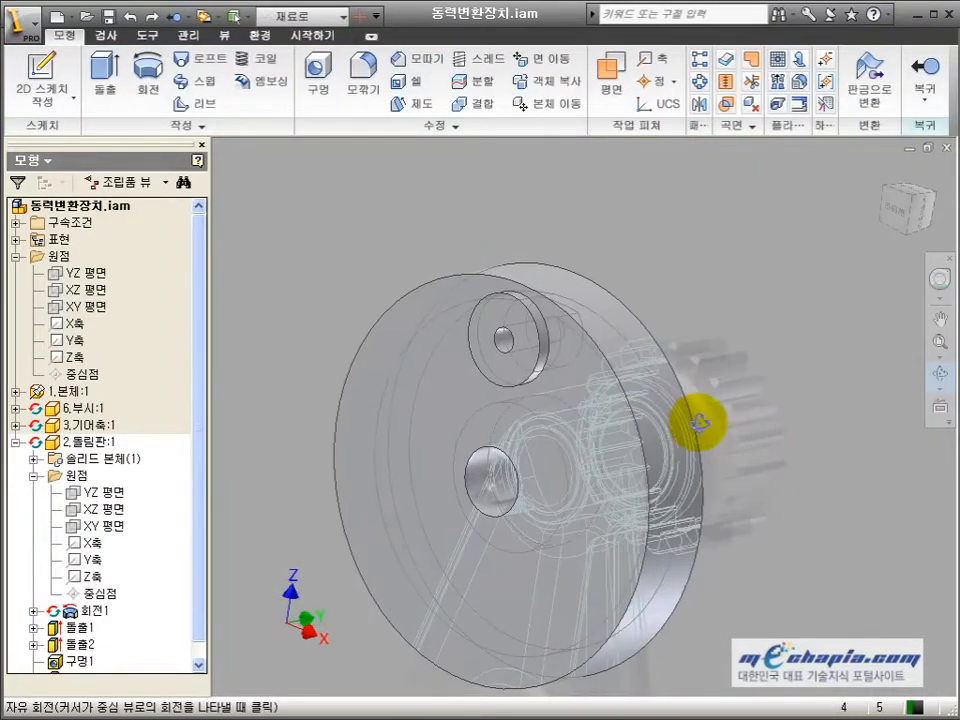
key("Escape")
left_click(630, 86)
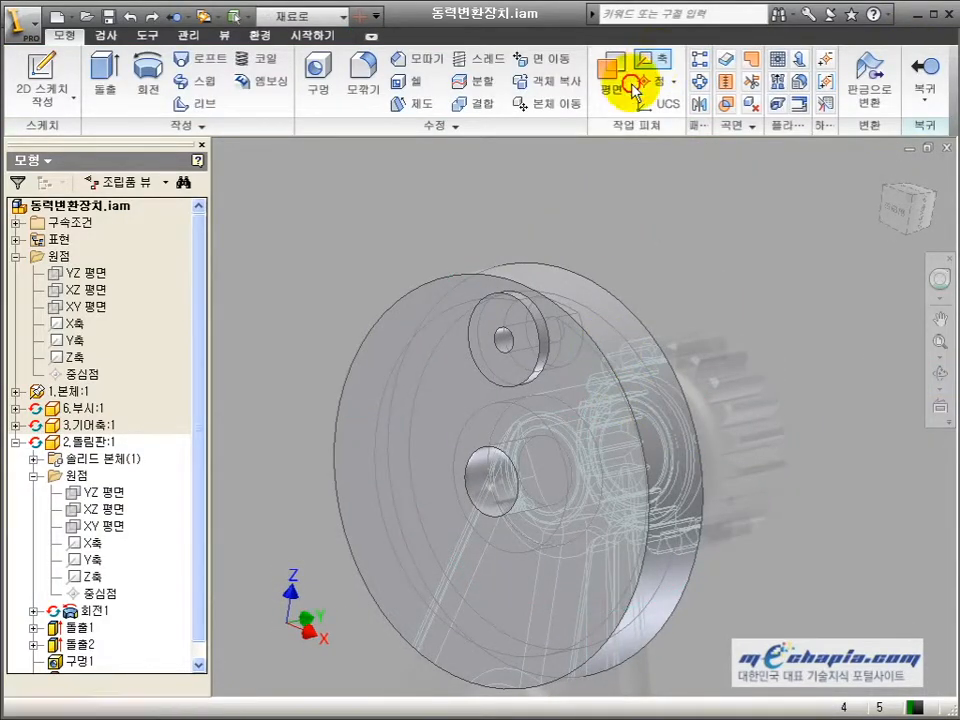
left_click(506, 343)
- Start a sketch on the rotating plate's XY plane
scroll(192, 607, "down", 1)
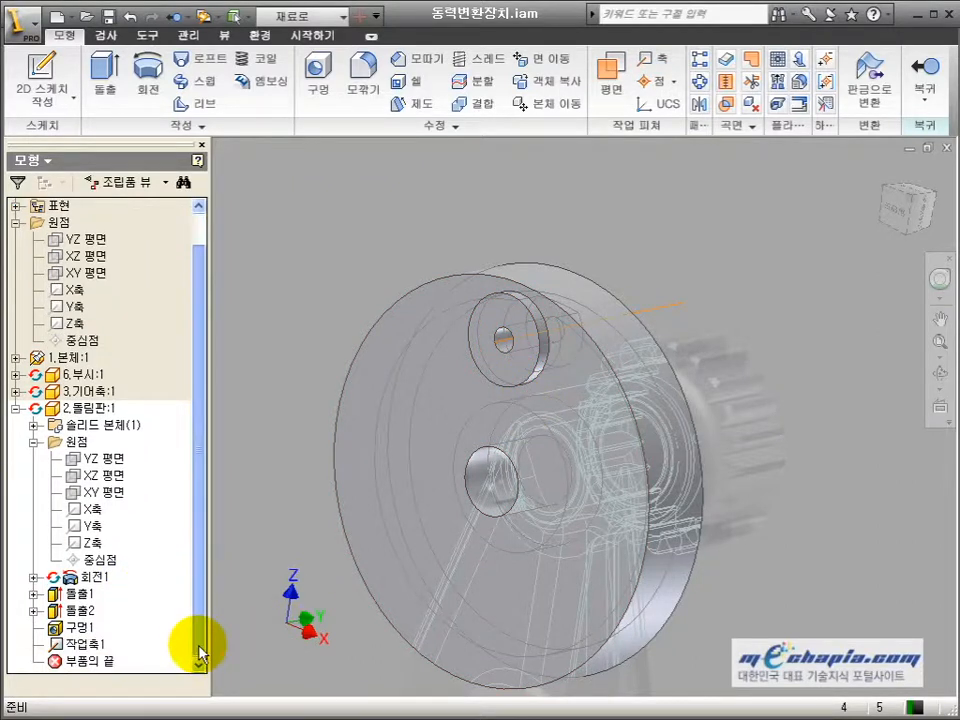
left_click(97, 500)
key("s")
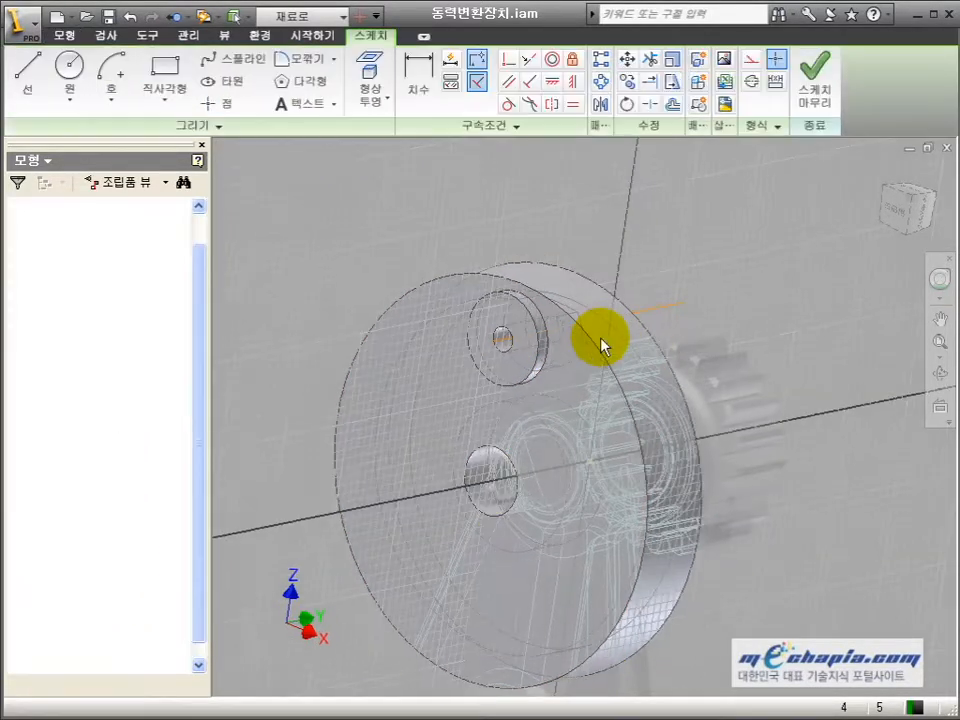
- Draw a small closed triangle with a horizontal base, above the work axis and just outside the boss face
mouse_move(509, 300)
middle_mouse_down()
mouse_move(529, 360)
mouse_move(573, 378)
middle_mouse_up()
scroll(475, 346, "up", 3)
scroll(516, 336, "up", 3)
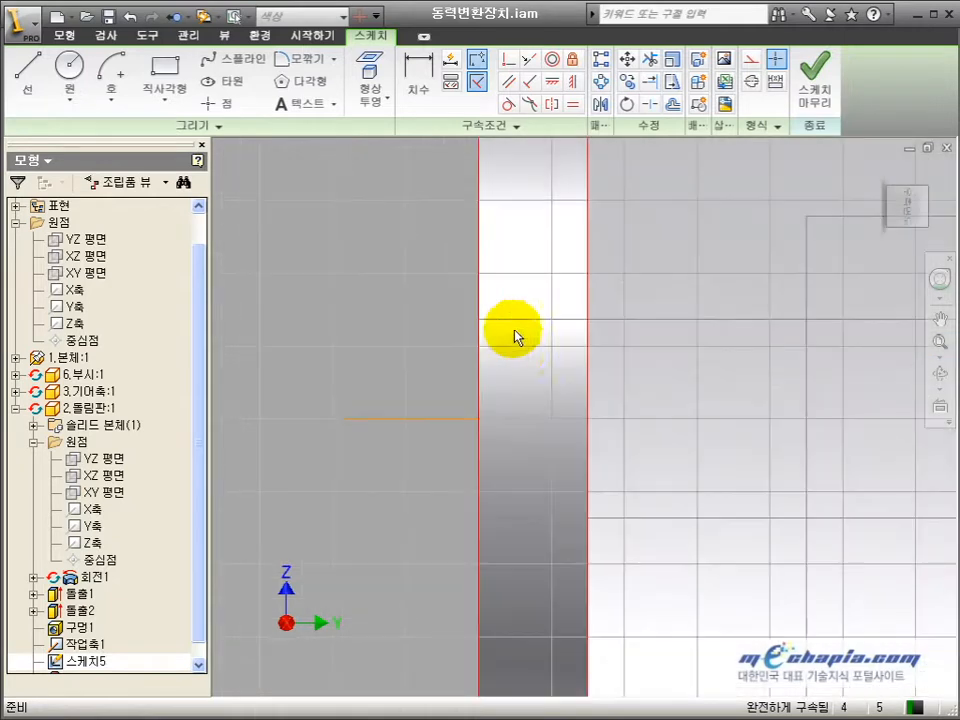
scroll(521, 349, "down", 2)
scroll(516, 349, "up", 1)
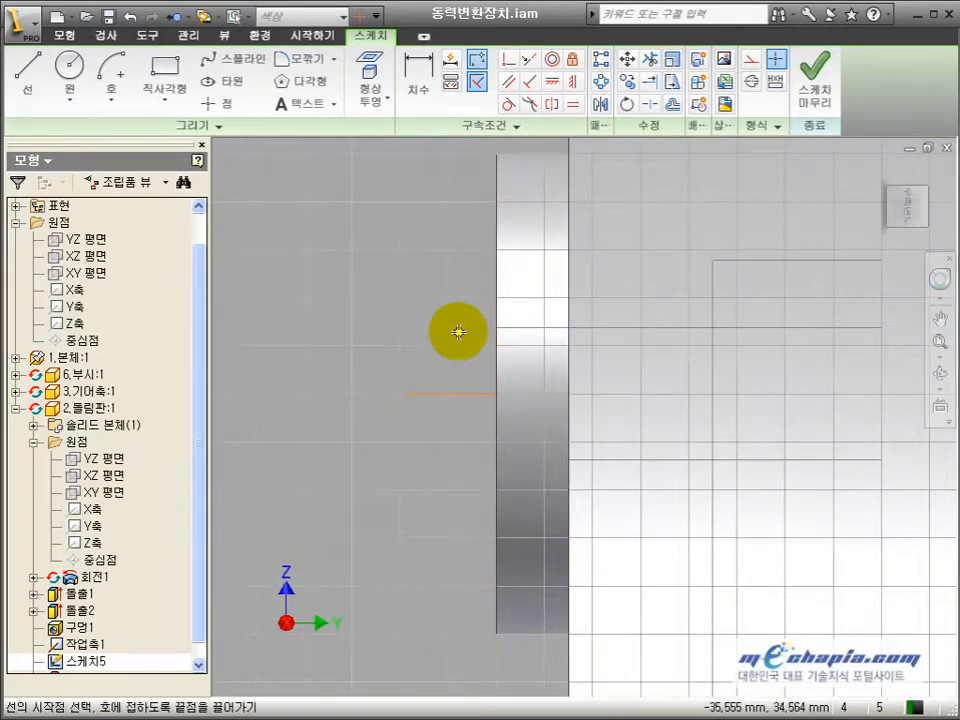
key("l")
left_click(441, 334)
left_click(472, 333)
scroll(465, 318, "up", 3)
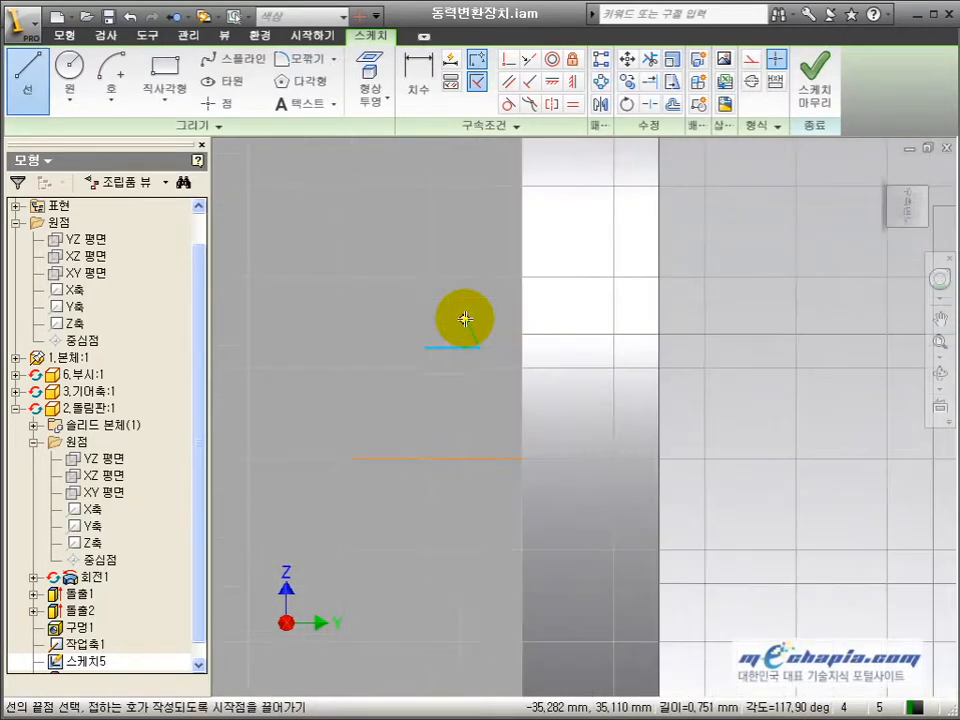
left_click(459, 317)
left_click(428, 348)
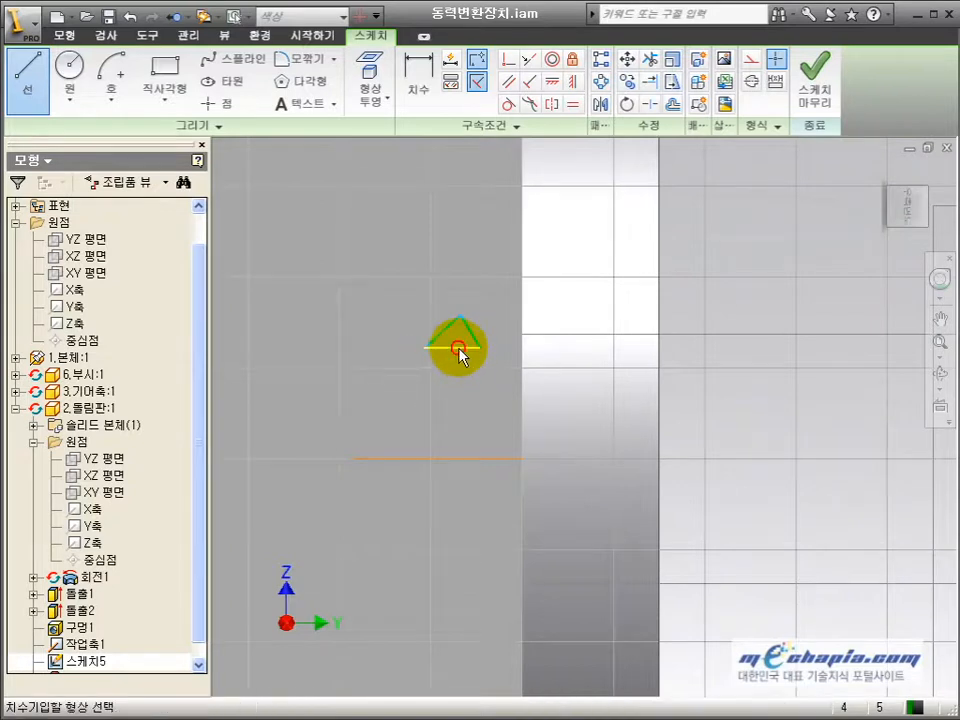
- Dimension the triangle's base to 1 mm
key("d")
left_click(455, 348)
left_click(447, 368)
type("1")
left_click(523, 435)
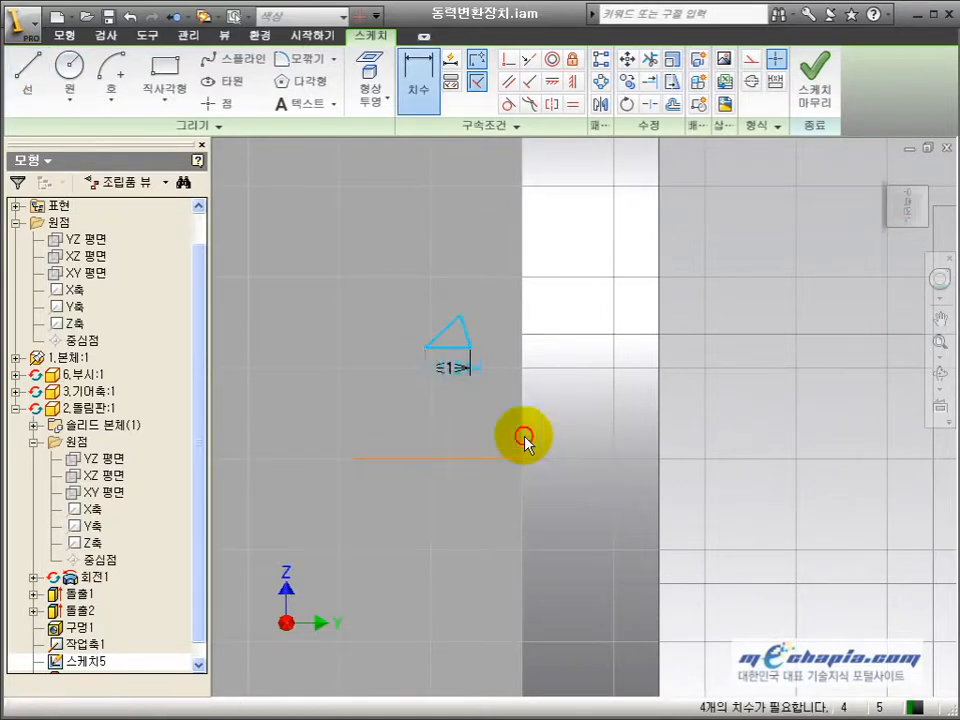
- Set the angle between the triangle's slanted sides to 60° and make the two sides equal in length
left_click(459, 340)
left_click(447, 349)
left_click(433, 386)
type("60")
key("Return")
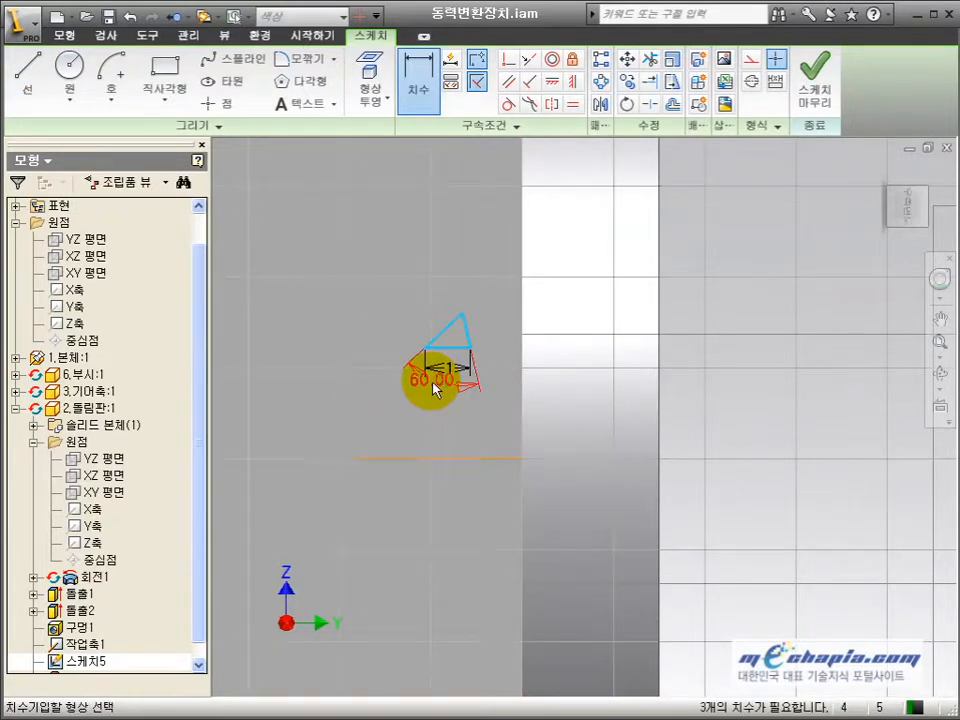
key("=")
left_click(443, 335)
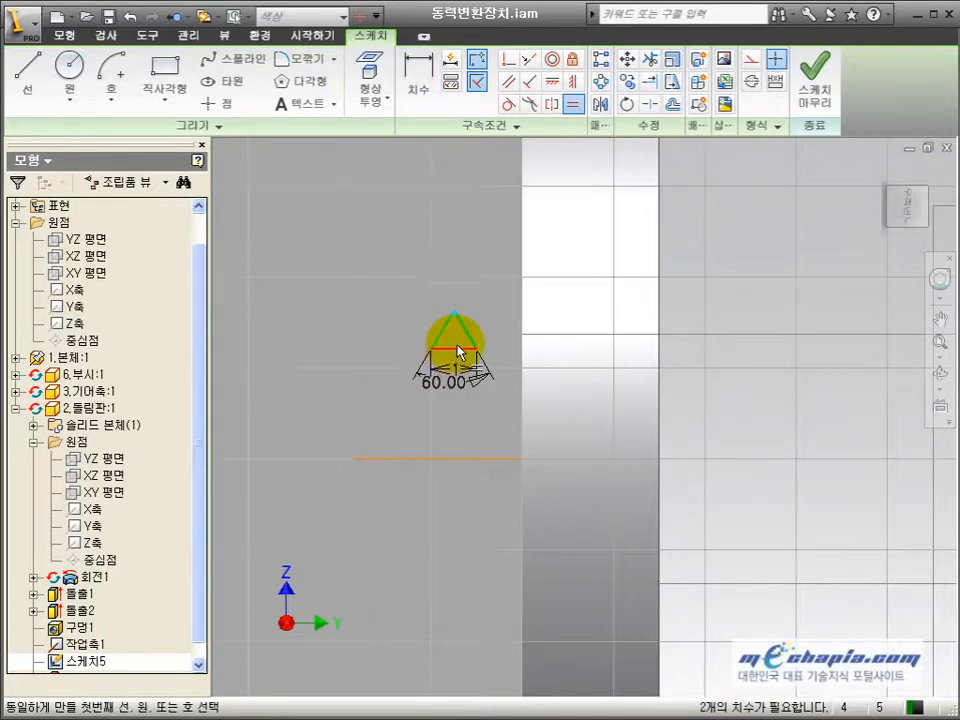
- Draw a horizontal line across the triangle between its slanted sides, just above the base
scroll(454, 343, "up", 5)
key("l")
left_click(361, 336)
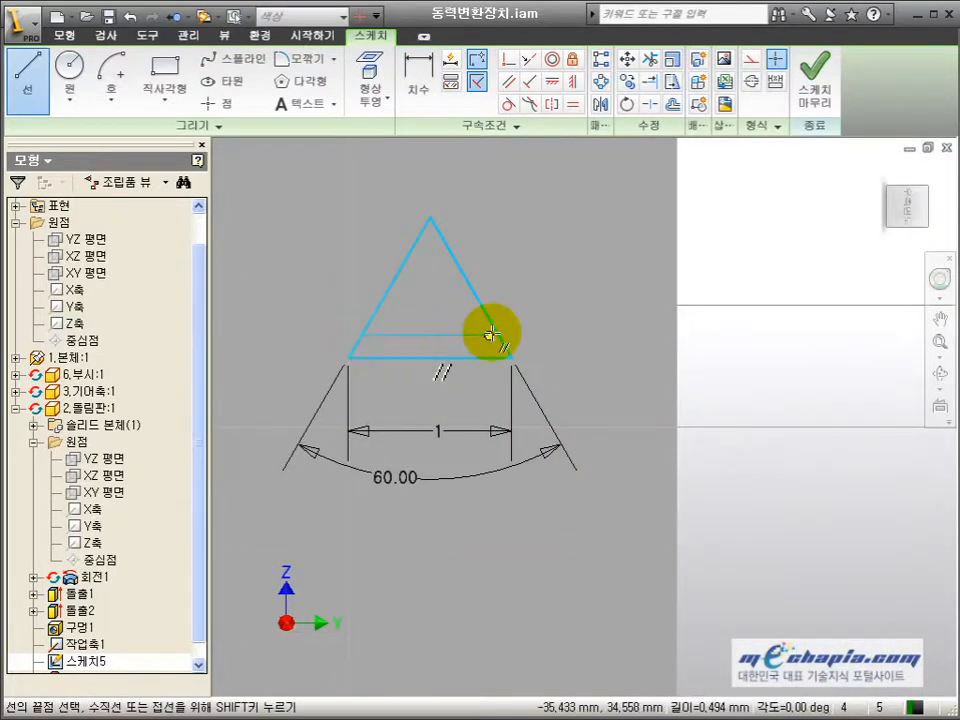
left_click(497, 334)
key("Escape")
- Check the triangle's height, and dimension the gap between the inner line and the base as 0.866/8 mm
key("d")
left_click(484, 314)
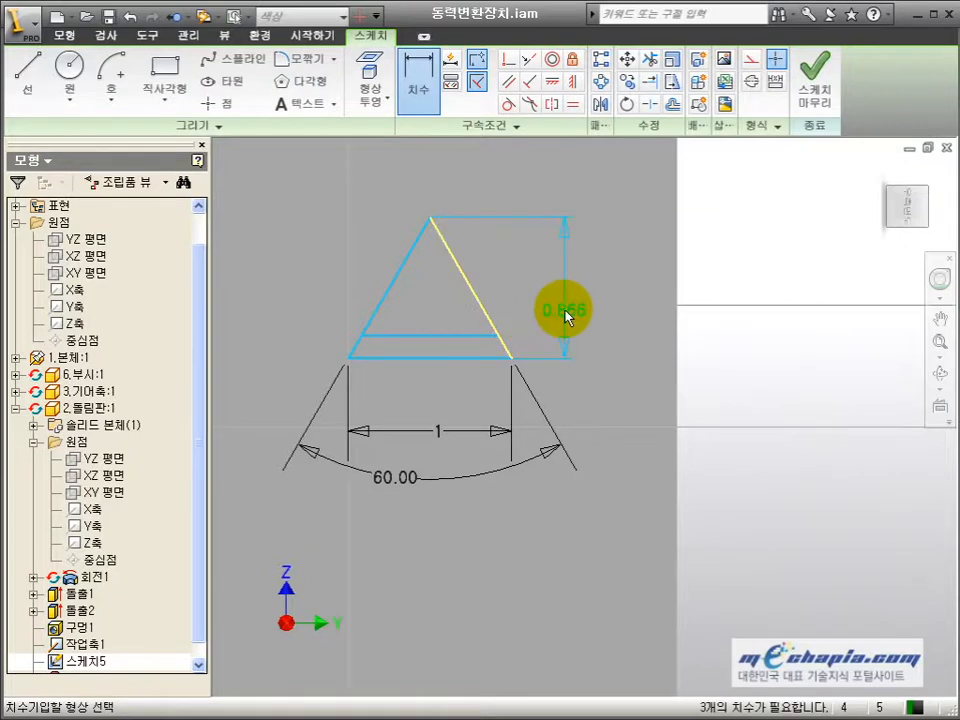
key("Escape")
left_click(437, 336)
left_click(552, 360)
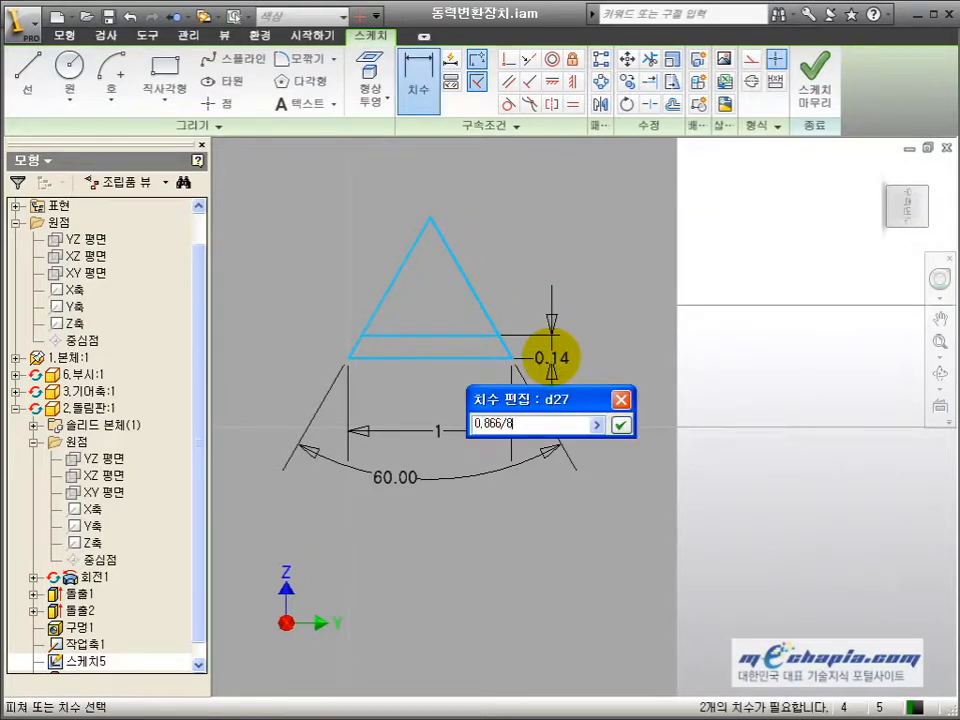
key("Return")
- Project the upper edge of the hole into the sketch
scroll(540, 355, "down", 3)
middle_click_drag(535, 353, 385, 332)
scroll(395, 343, "down", 3)
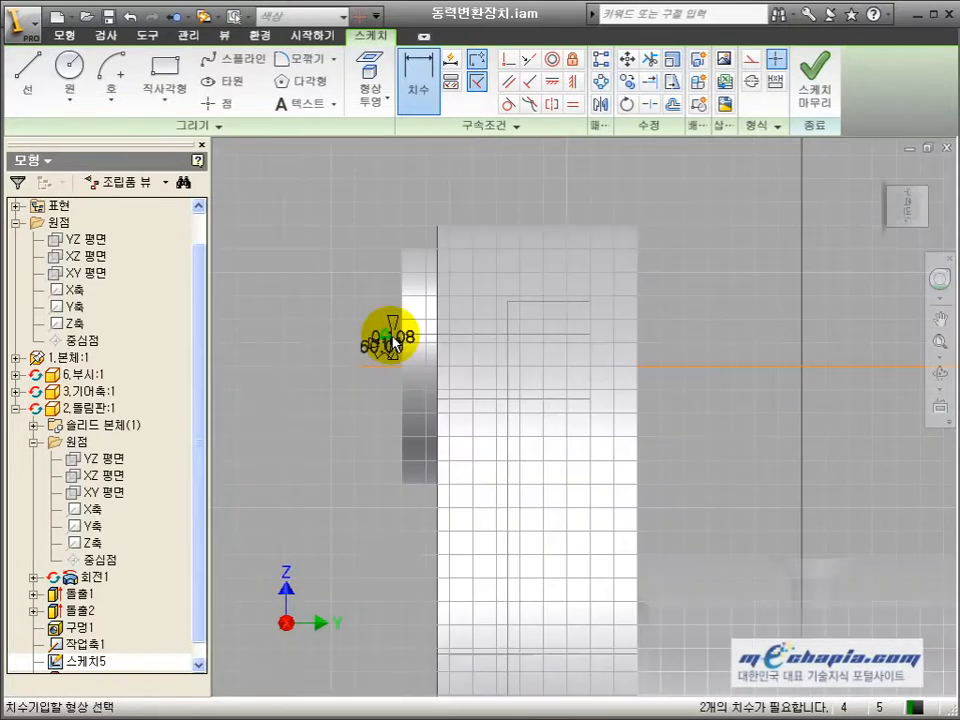
scroll(393, 343, "up", 3)
left_click(369, 78)
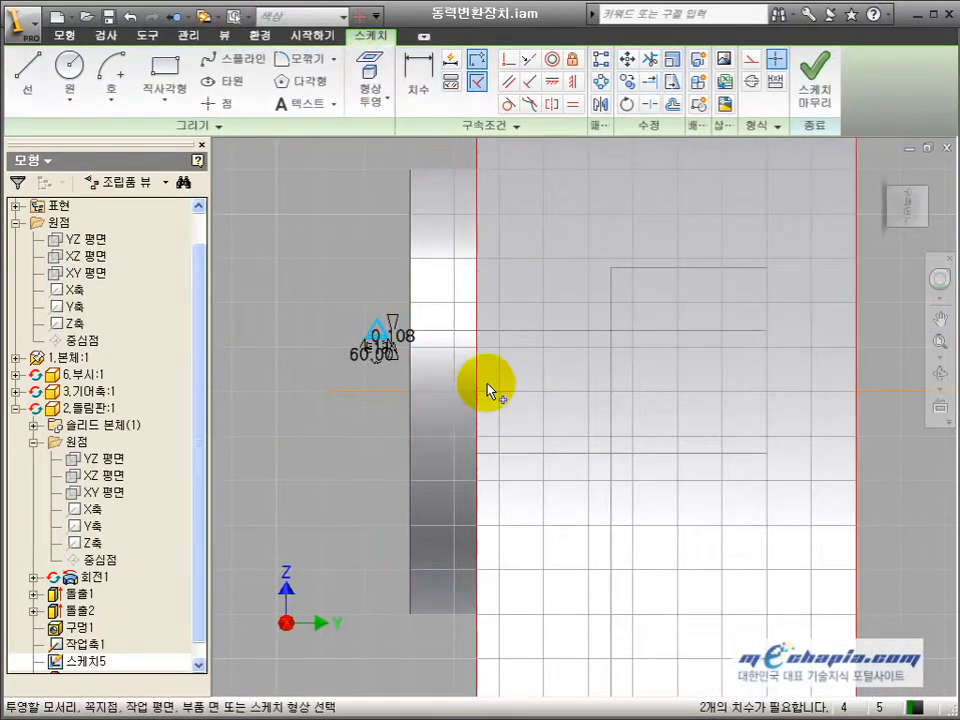
left_click(526, 332)
- Make the triangle's inner horizontal line collinear with the projected hole edge
scroll(440, 344, "up", 5)
middle_click_drag(439, 344, 627, 434)
left_click(528, 59)
left_click(444, 400)
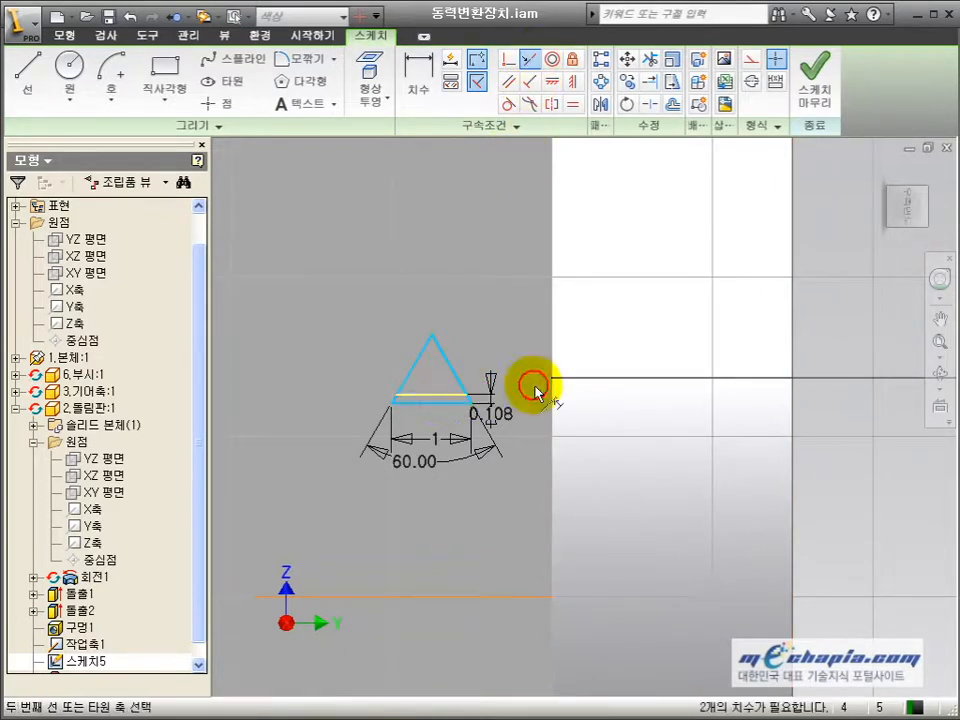
left_click(588, 379)
- Dimension the triangle's apex 1 mm away from the boss's outer face
key("d")
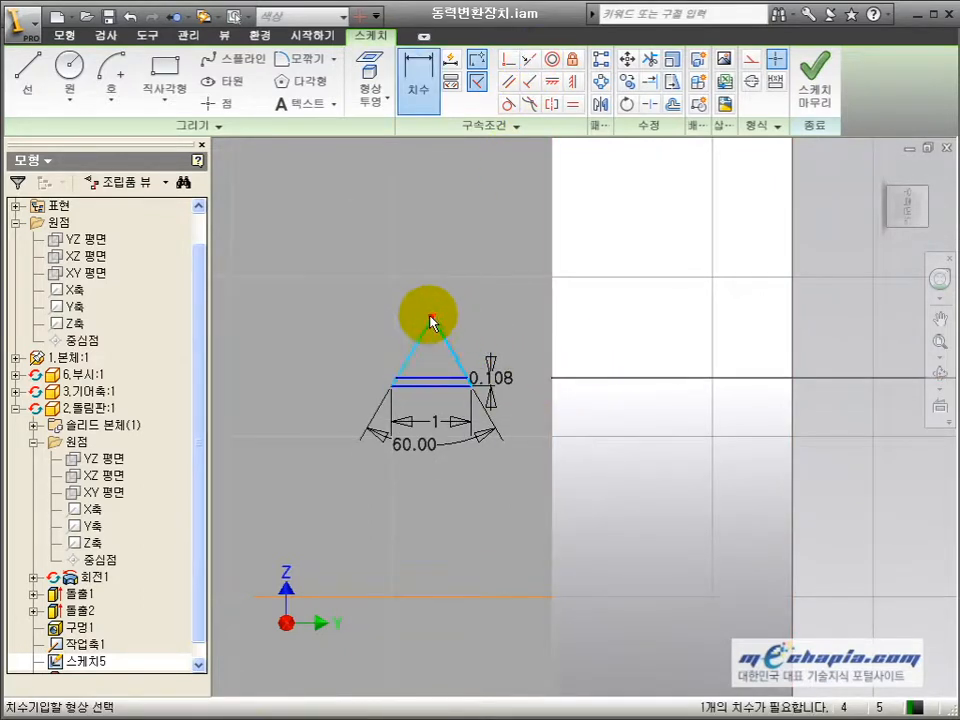
left_click(431, 320)
left_click(553, 332)
left_click(497, 278)
type("1")
left_click(567, 373)
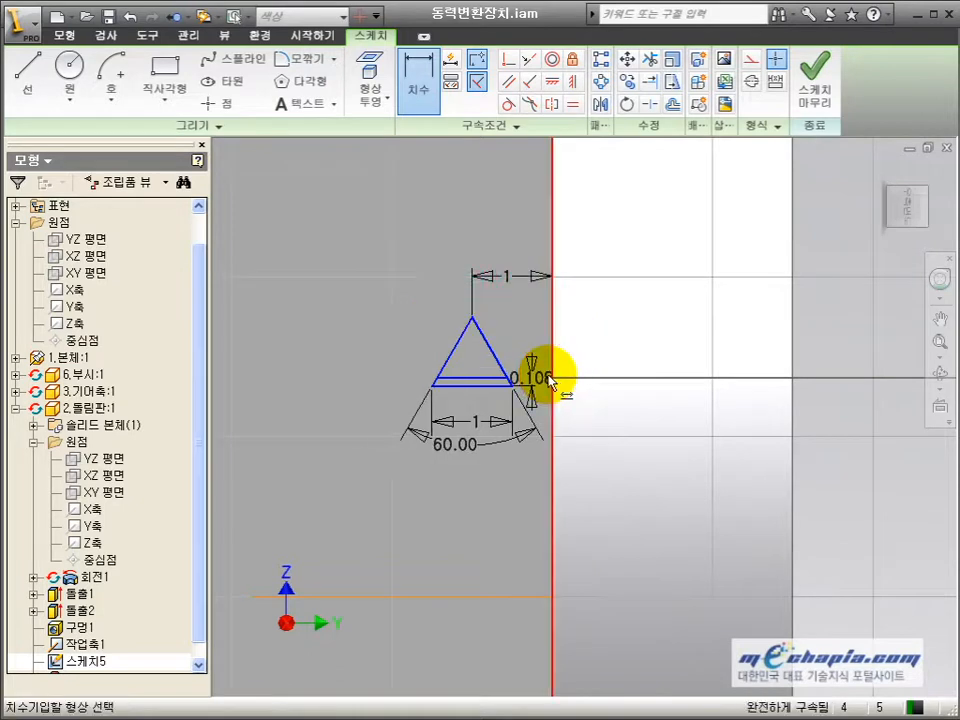
- Start a Coil from the triangular profile, using the hole's work axis as its axis
scroll(550, 380, "down", 3)
left_click(58, 35)
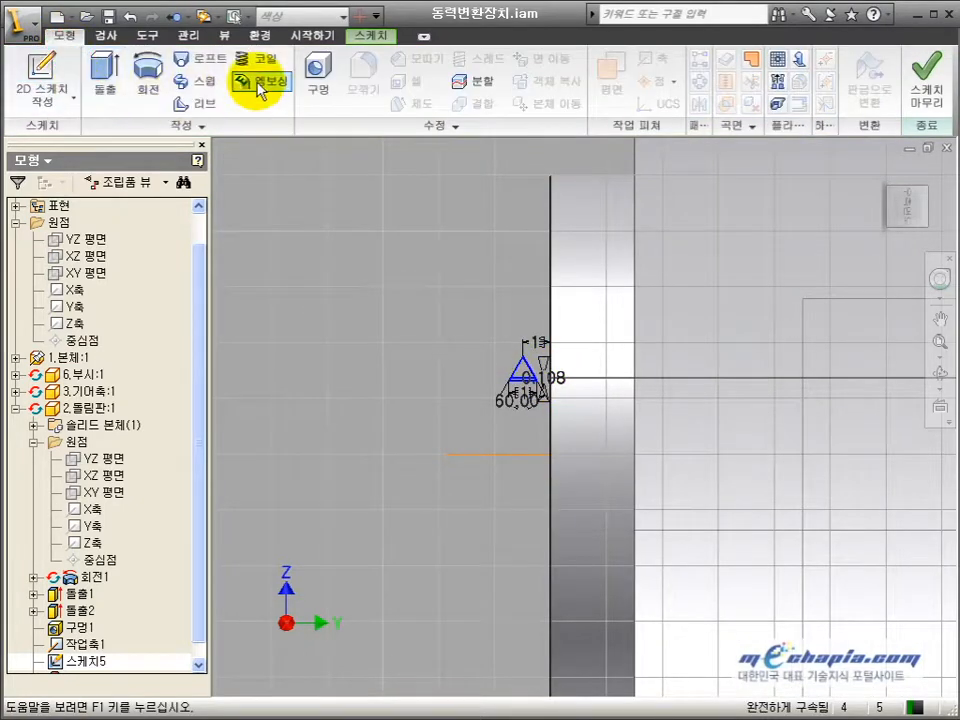
left_click(258, 58)
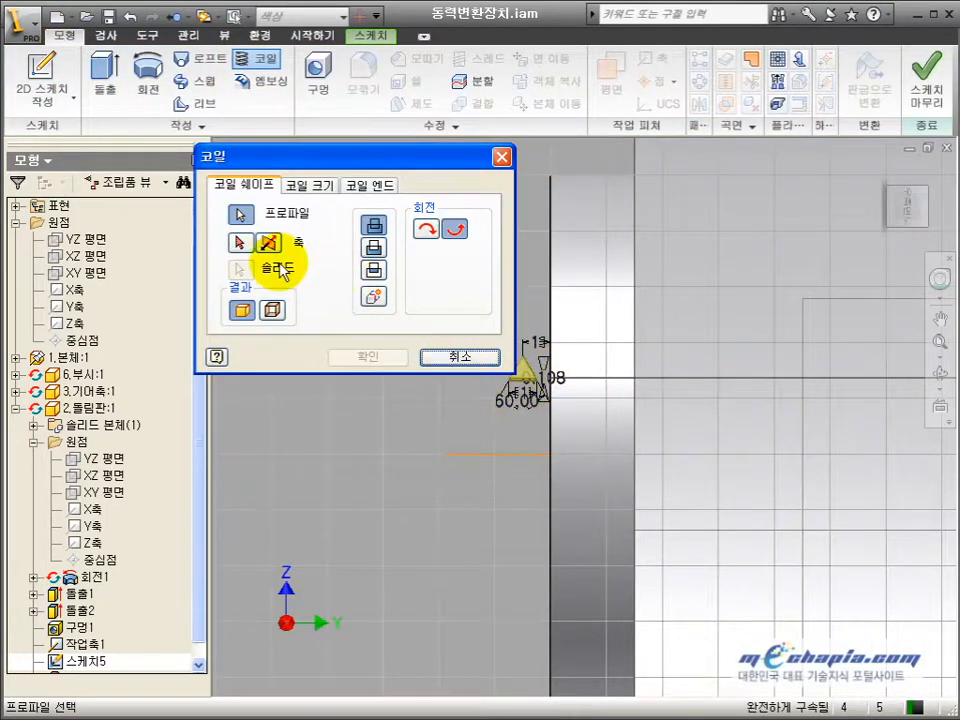
left_click(238, 242)
left_click(497, 455)
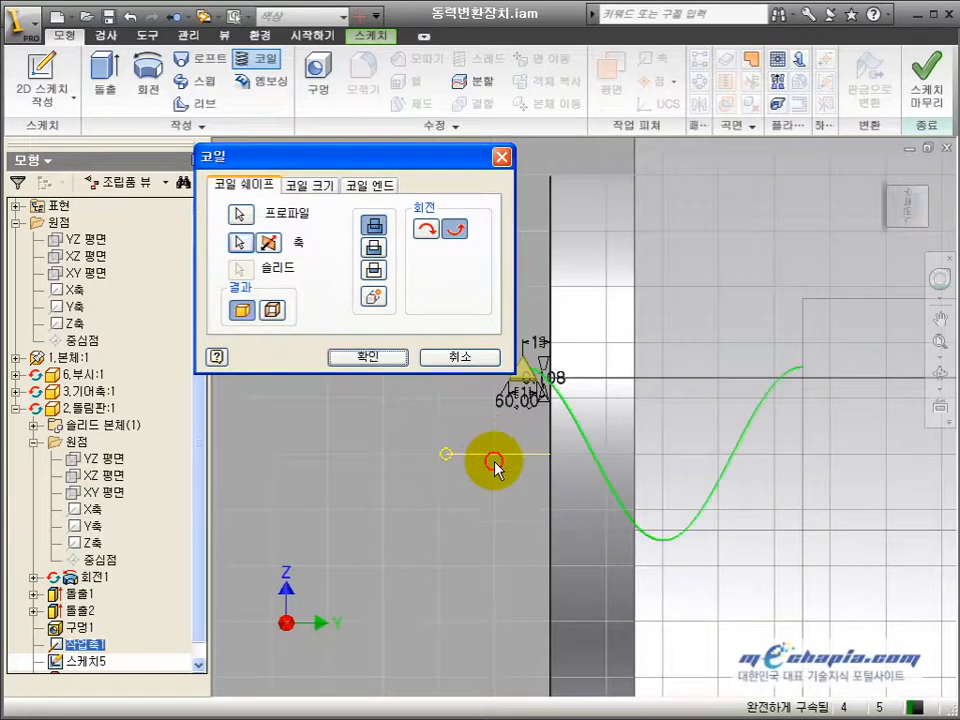
- Define the coil by pitch and height (피치 및 높이), with a pitch of 1 mm and a height of 12 mm
left_click(323, 197)
type("1")
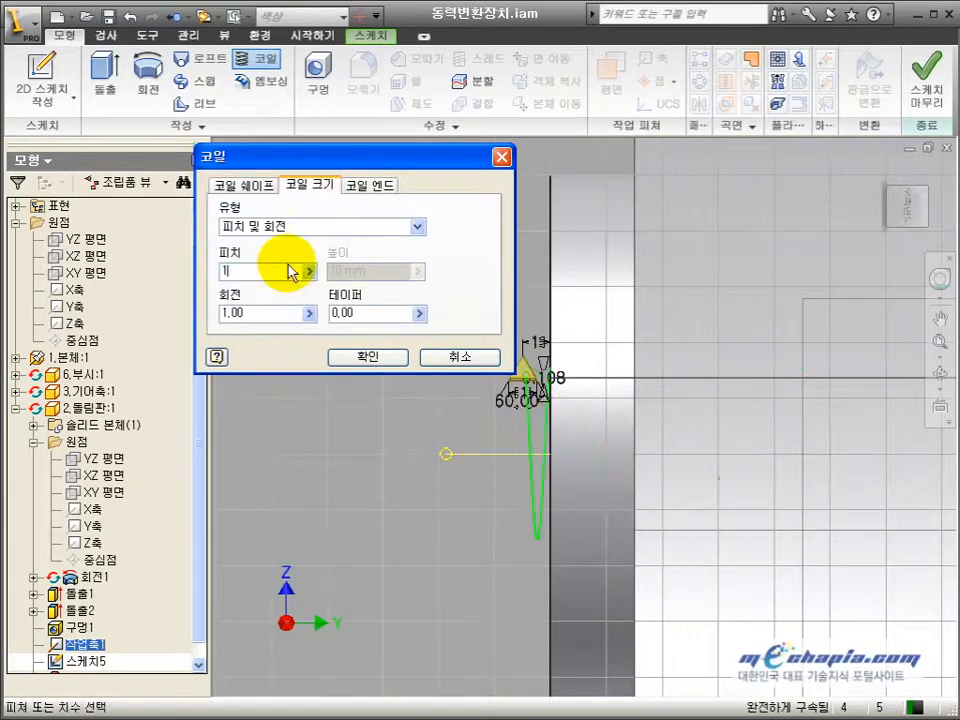
left_click(295, 227)
left_click(288, 256)
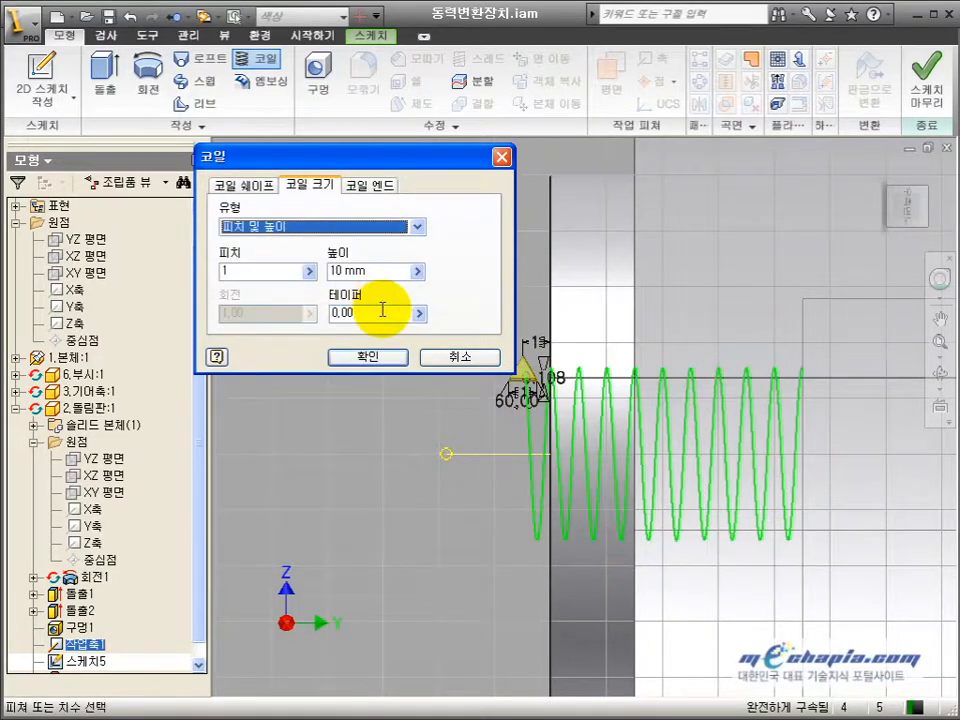
scroll(383, 438, "up", 3)
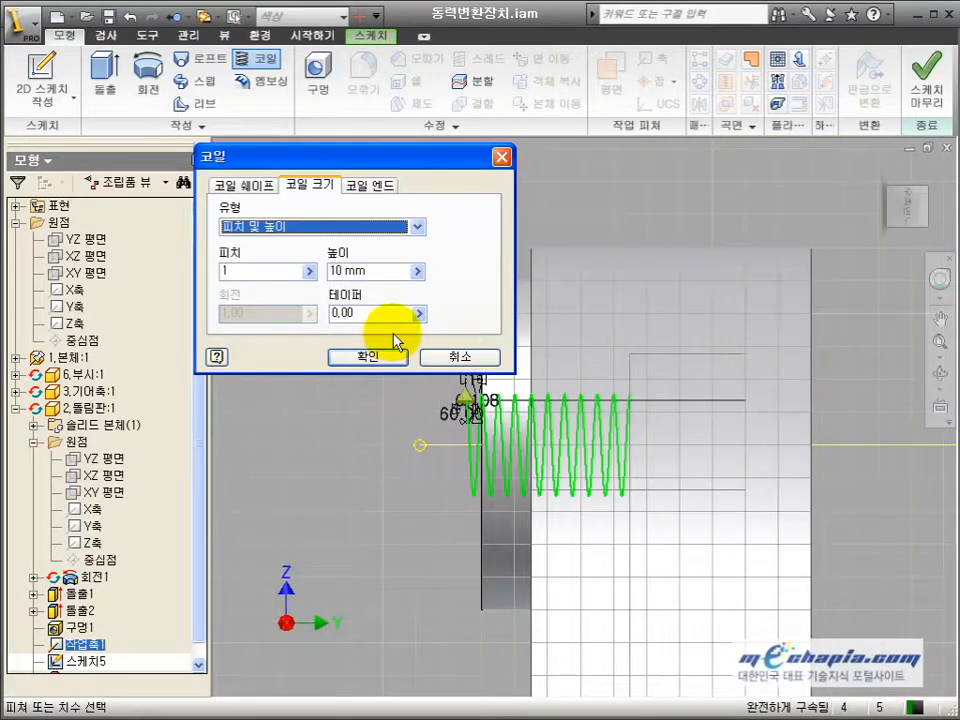
double_click(381, 270)
type("12")
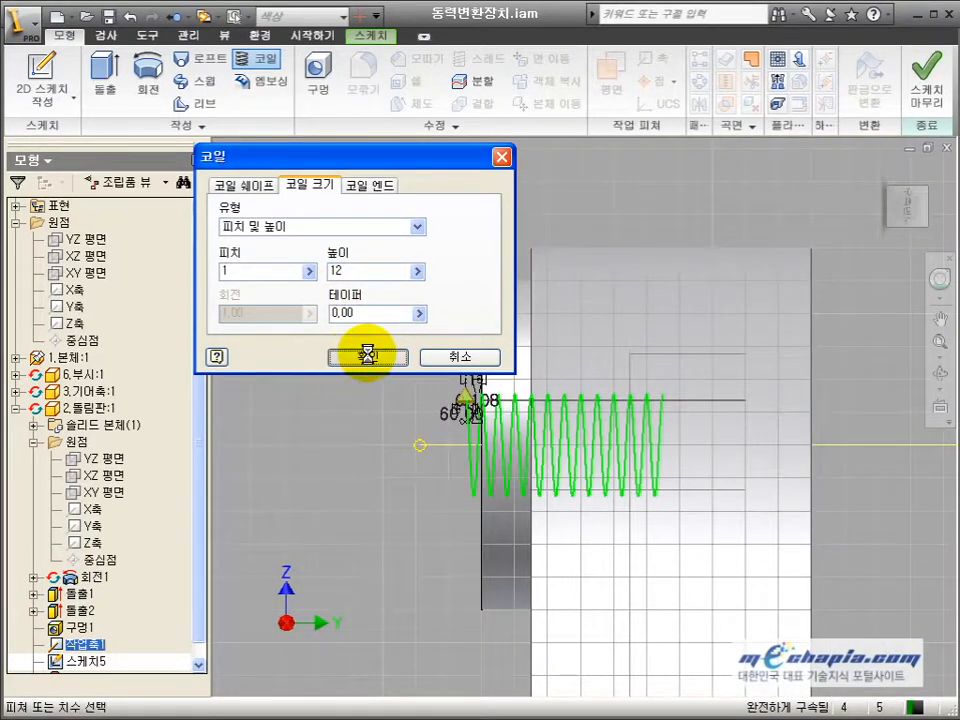
- Switch the view back to shaded display and hide the work axis through the boss's screw hole
left_click(230, 37)
left_click(300, 82)
left_click(318, 191)
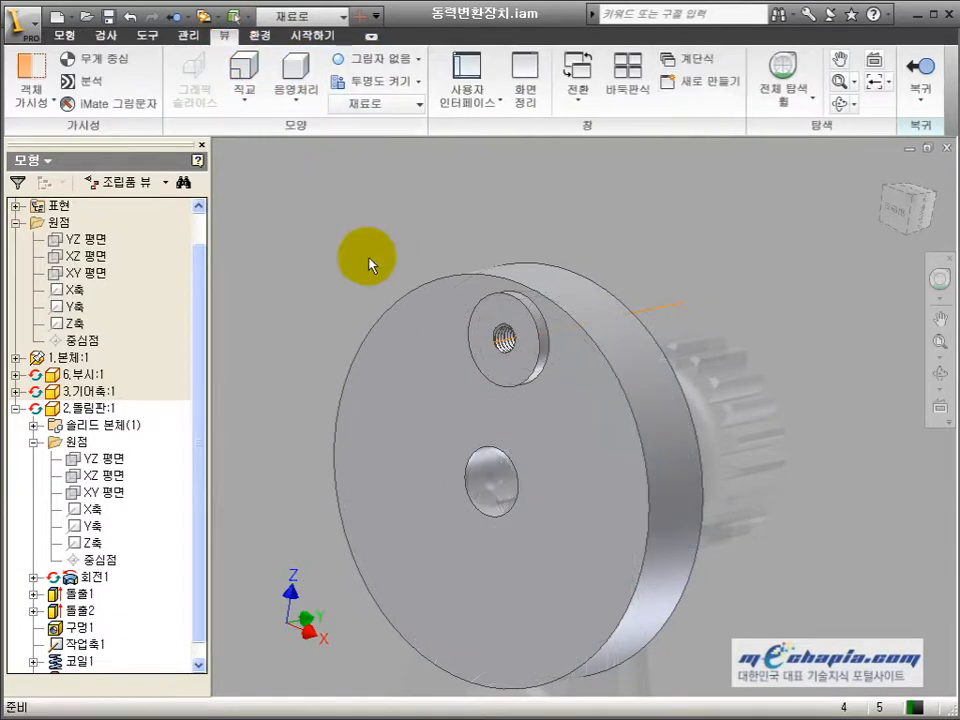
right_click(666, 318)
left_click(695, 476)
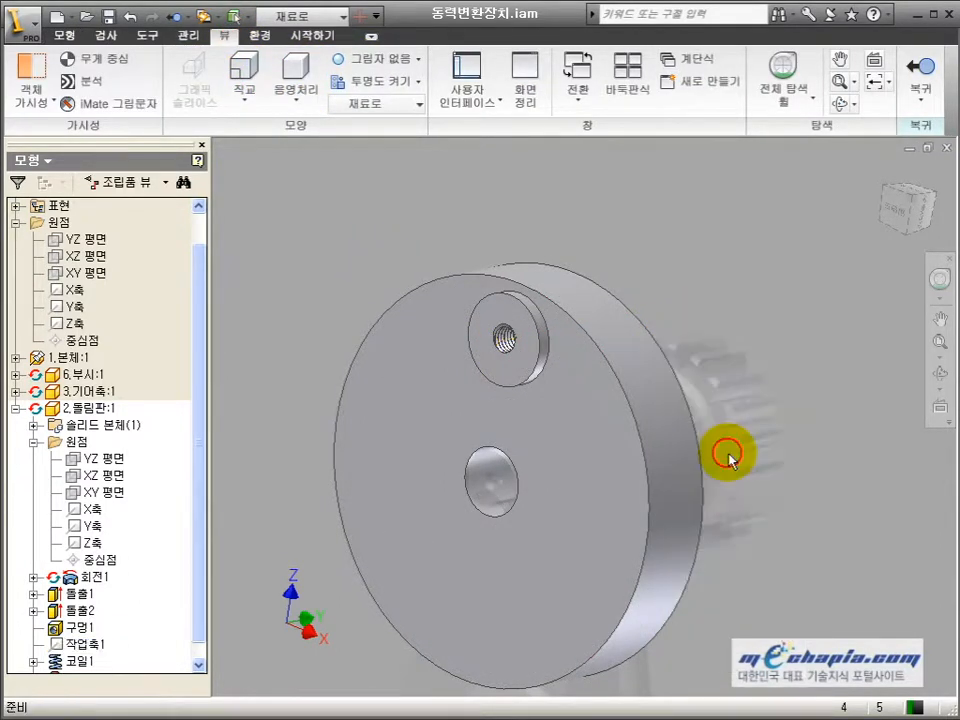
- Edit the coil, increasing its height so that the thread runs through the full length of the boss hole
left_click(940, 373)
left_click_drag(585, 364, 476, 432)
scroll(521, 328, "down", 3)
key("Escape")
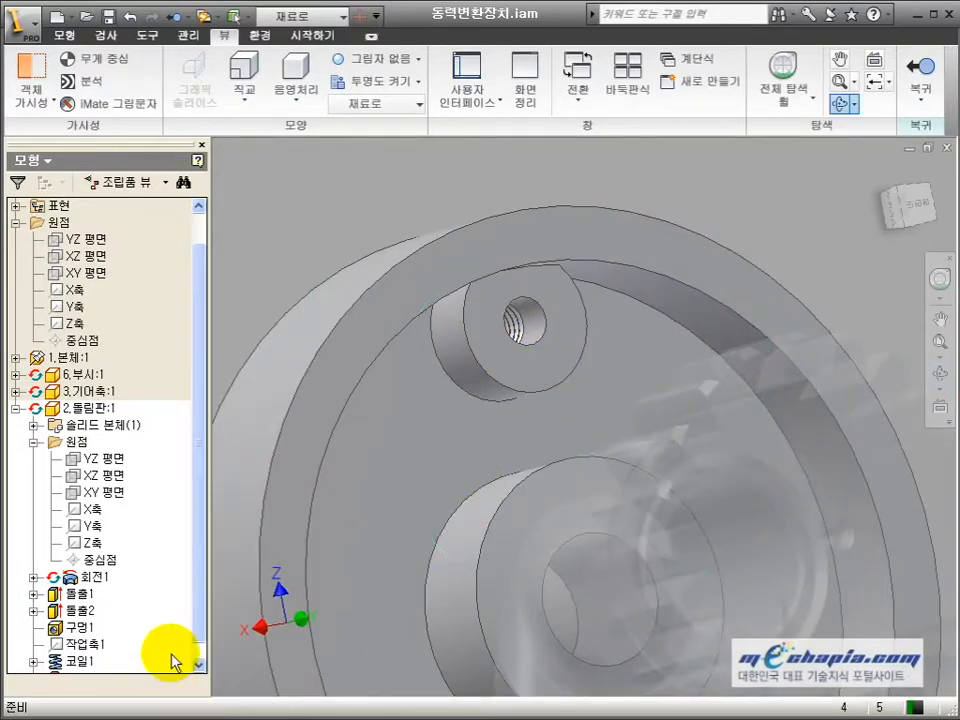
scroll(203, 633, "down", 1)
double_click(95, 643)
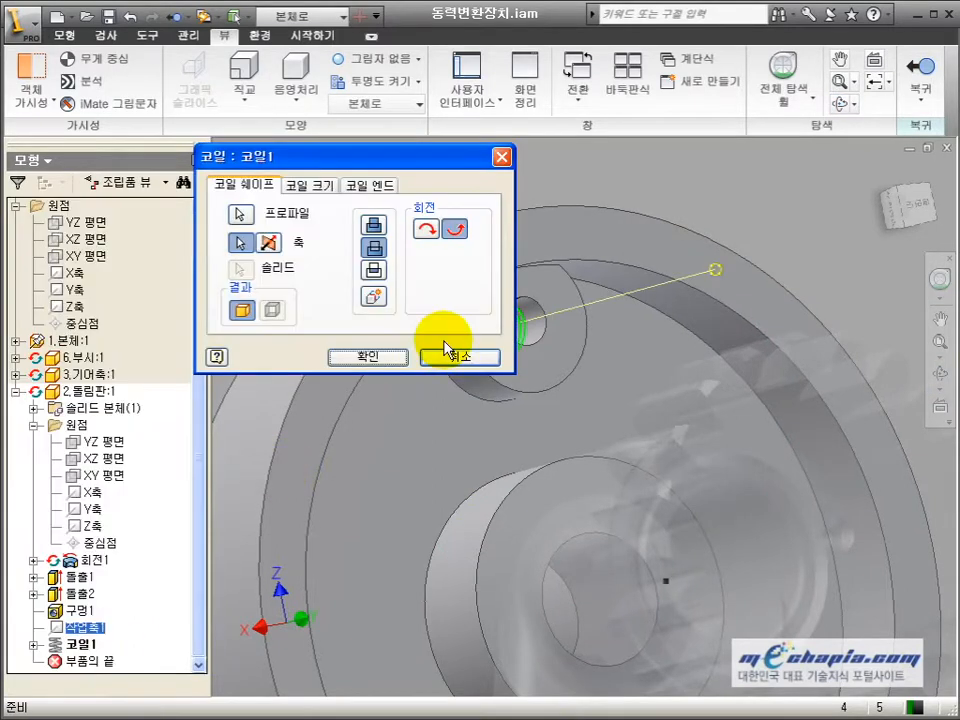
left_click(310, 185)
left_click(401, 276)
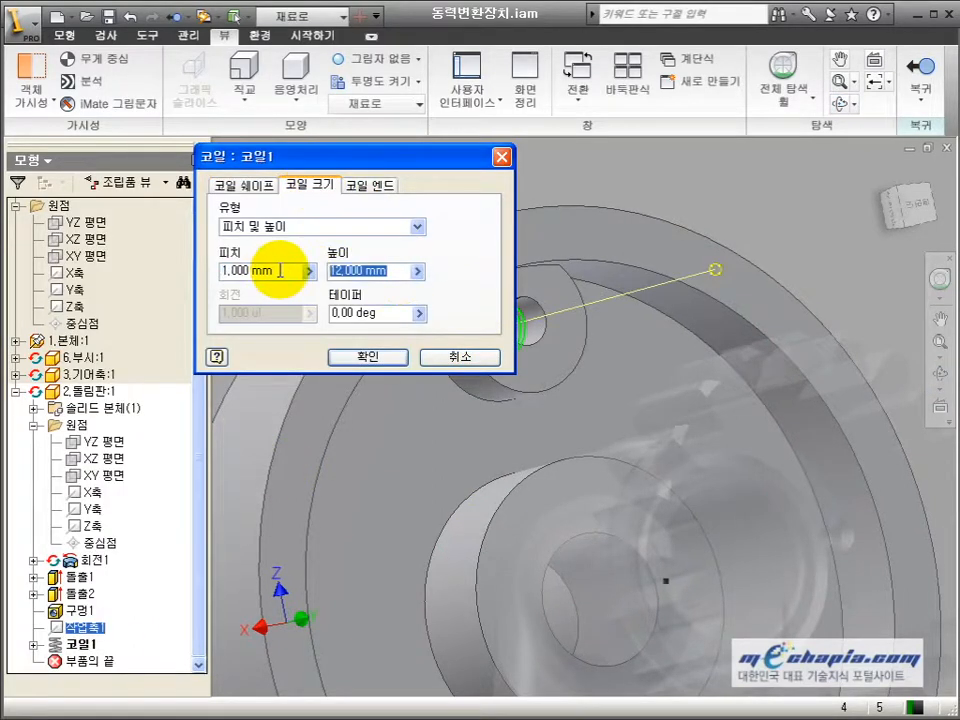
key("Return")
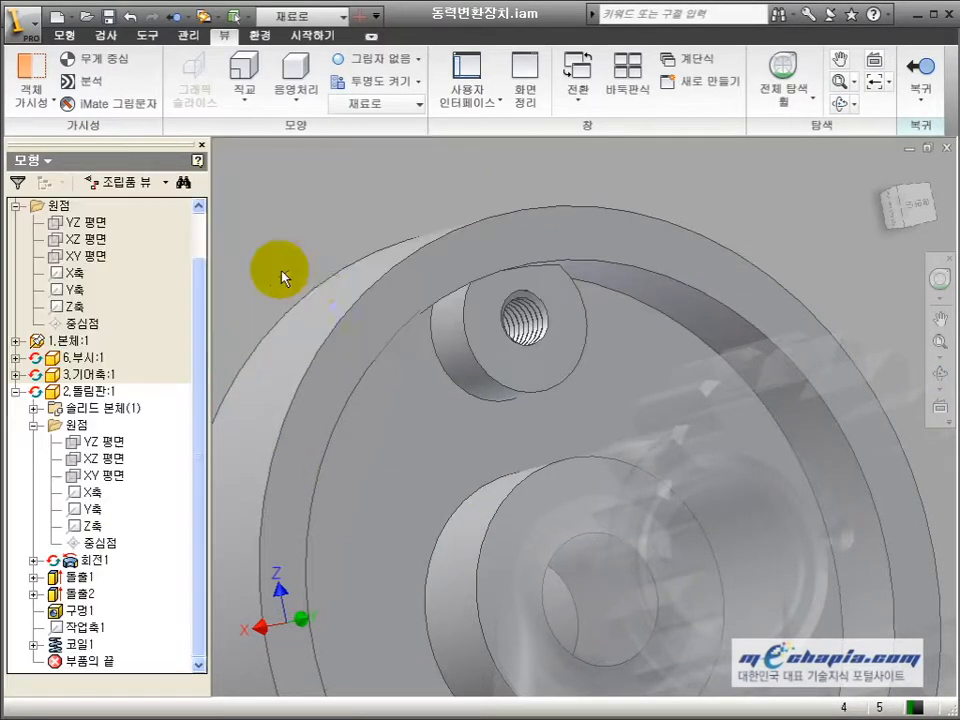
- Sketch a point on the plate's front face at the lower edge of the central bore, aligned vertically with its centre
left_click(940, 373)
left_click_drag(681, 424, 565, 470)
key("Escape")
scroll(565, 470, "up", 5)
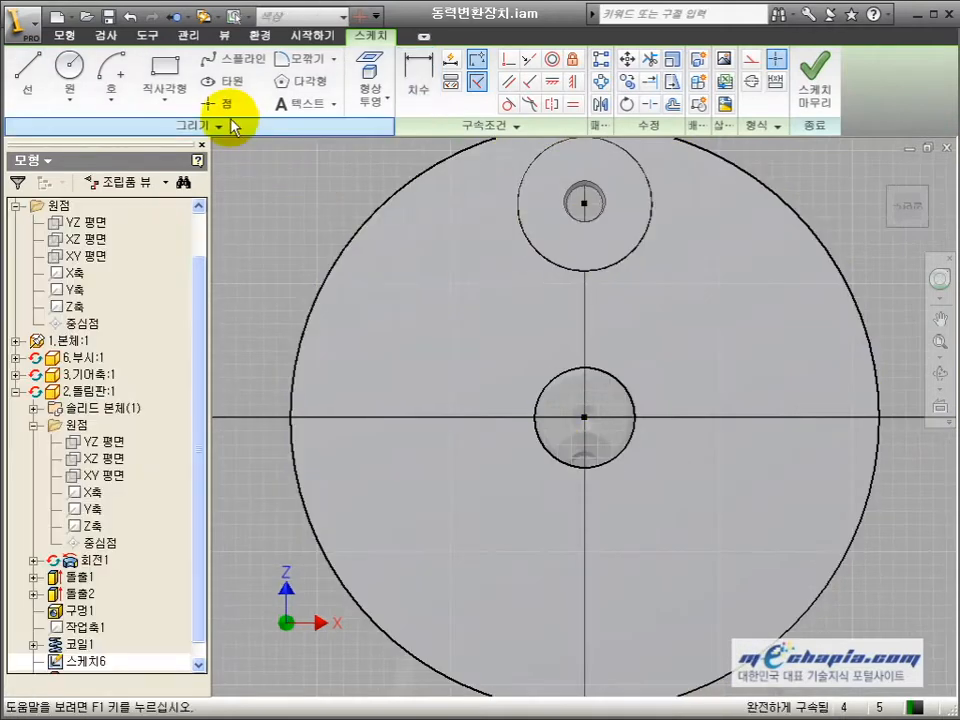
left_click(220, 104)
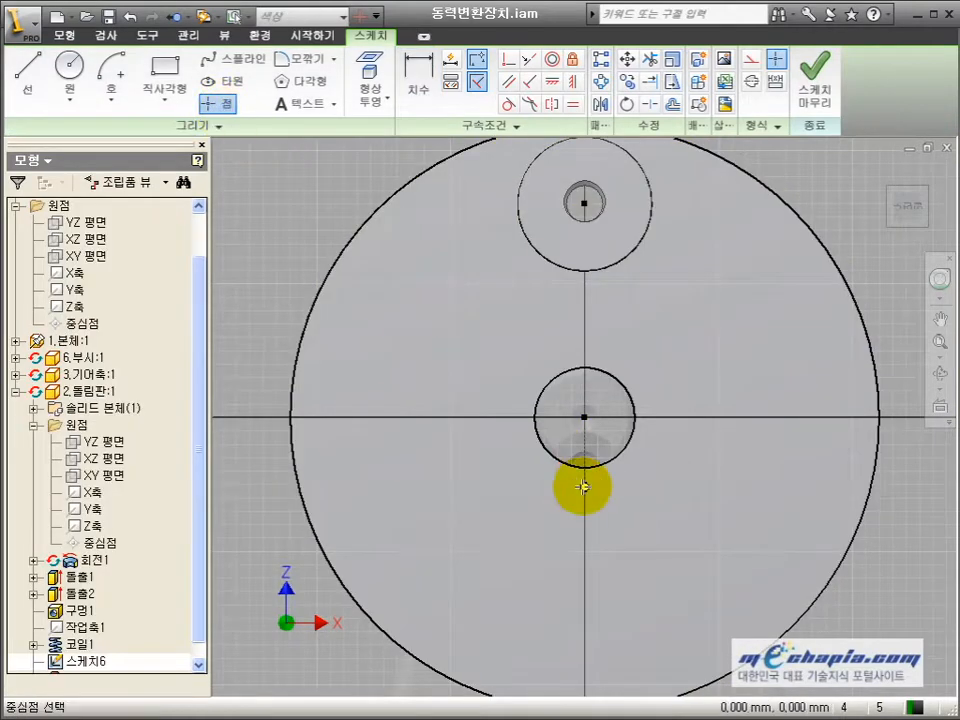
left_click(584, 464)
key("Escape")
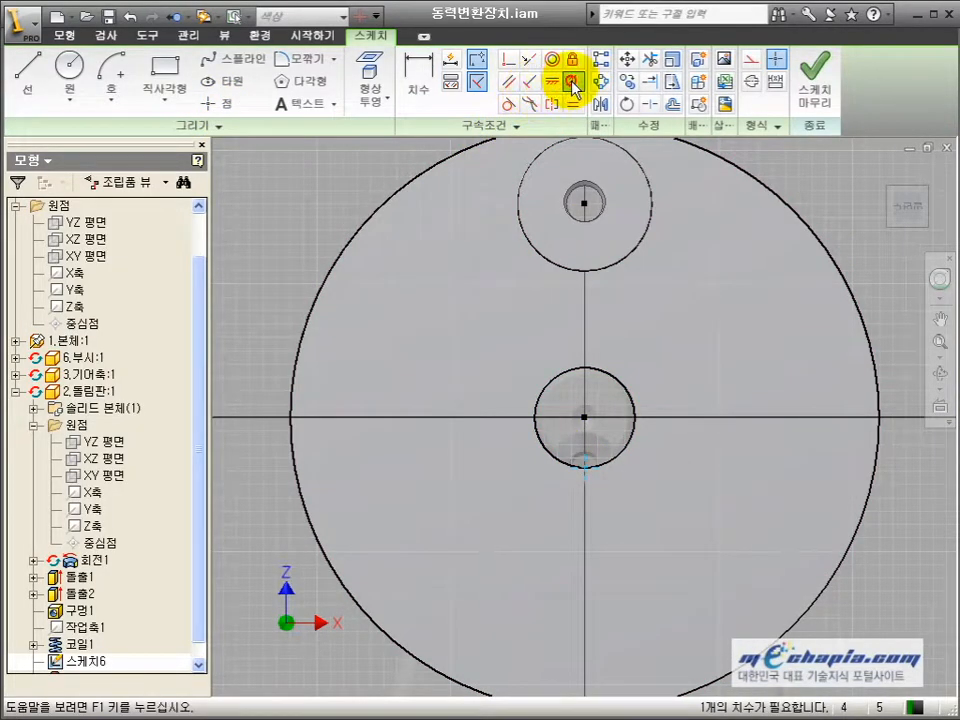
left_click(573, 83)
left_click(589, 469)
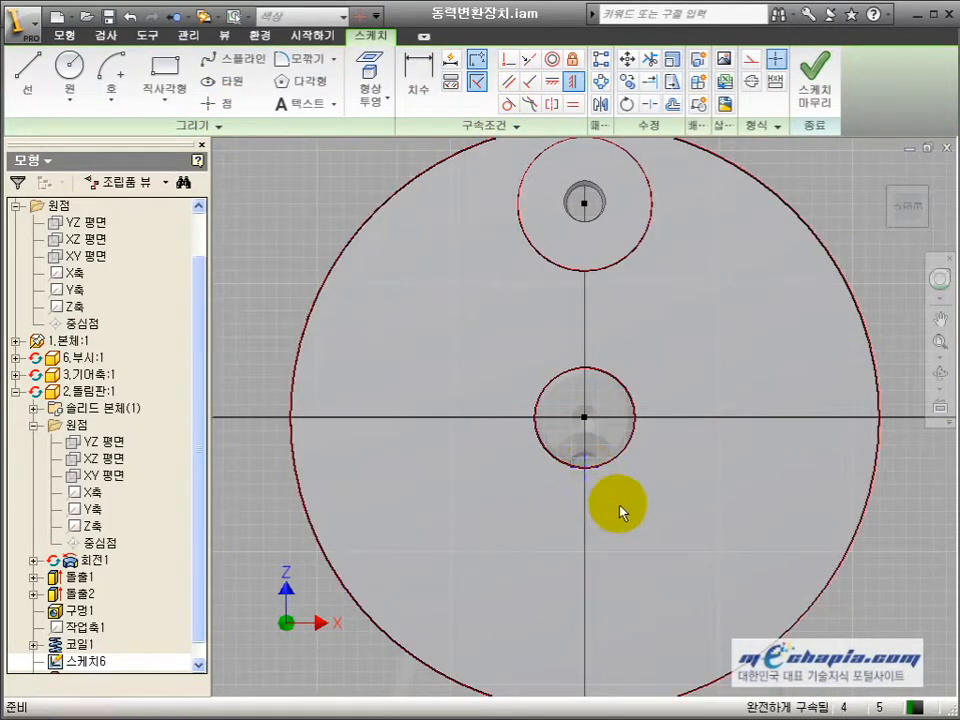
- Create a countersunk hole at the sketch point with a 10.6 mm, 90° countersink, 12 mm depth and 3.784 mm drill diameter
key("h")
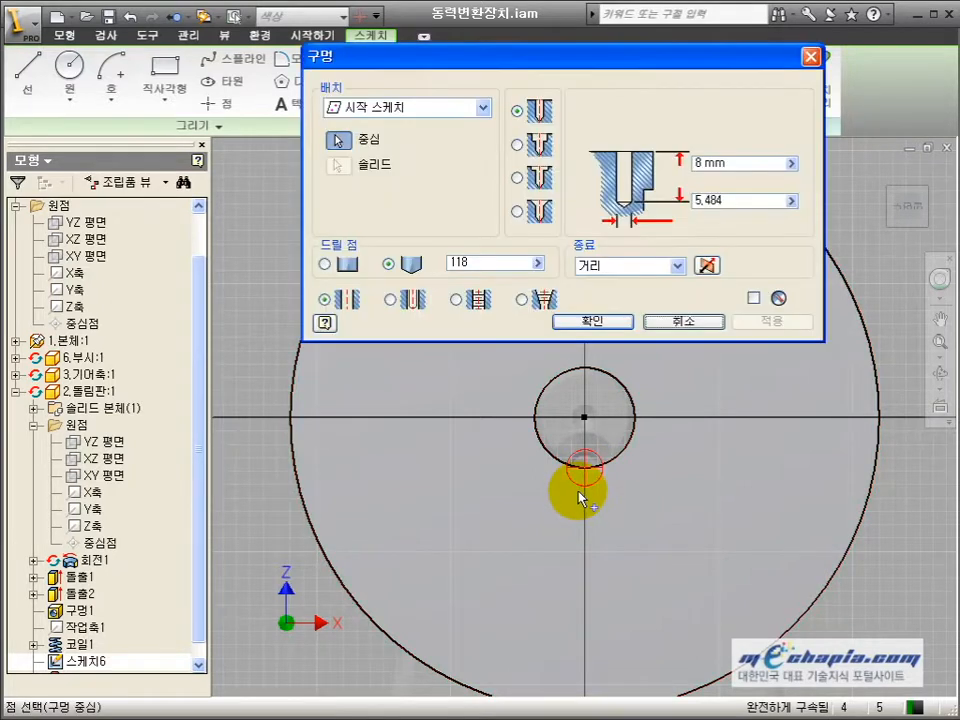
left_click(516, 211)
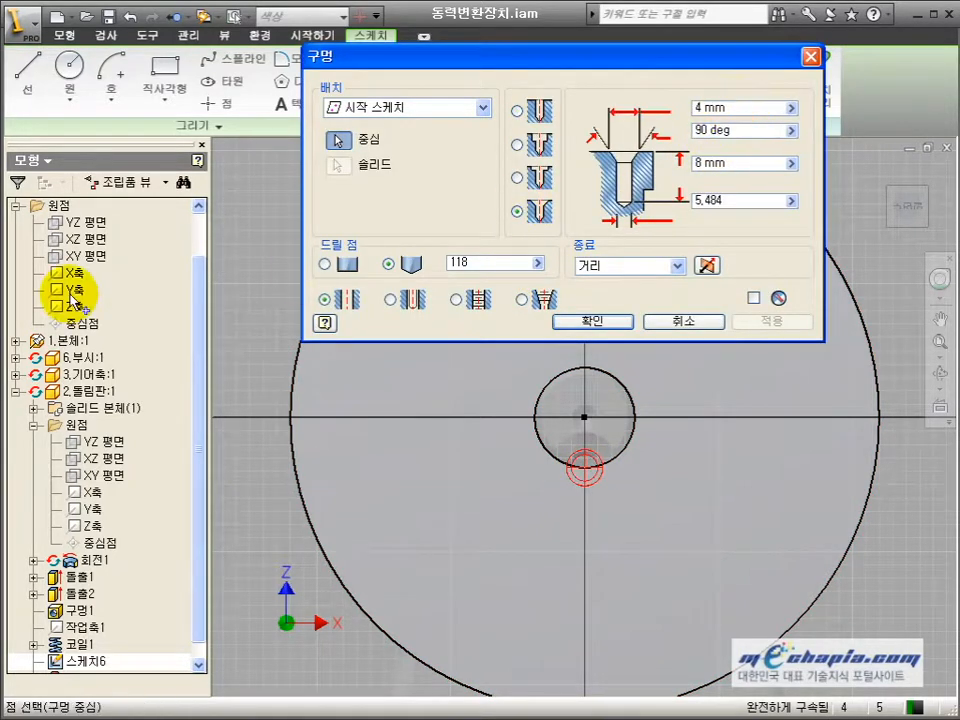
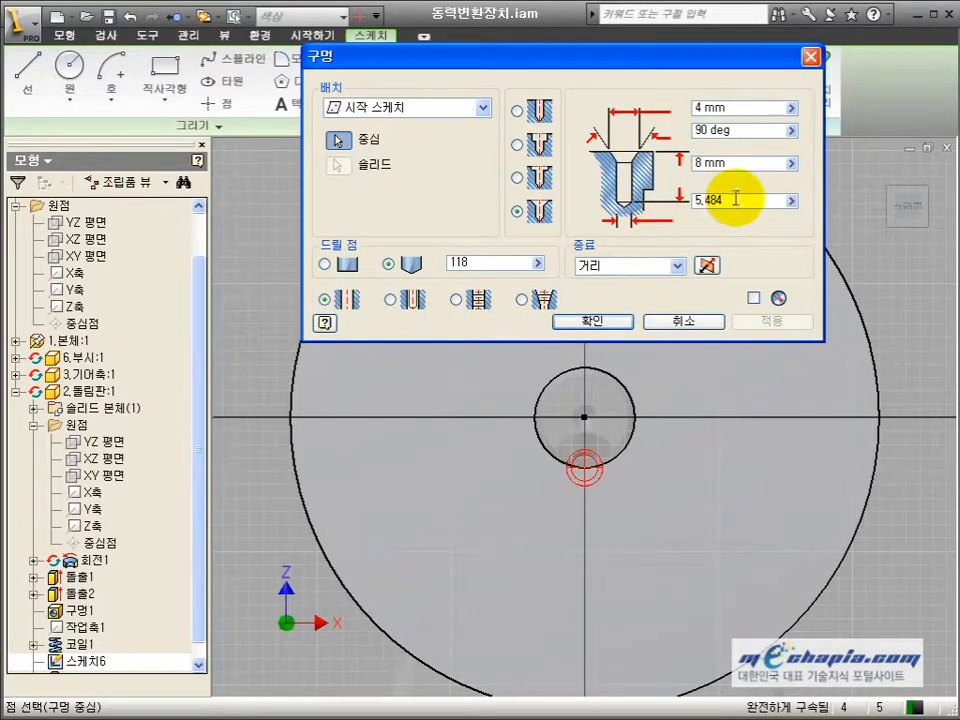
double_click(708, 108)
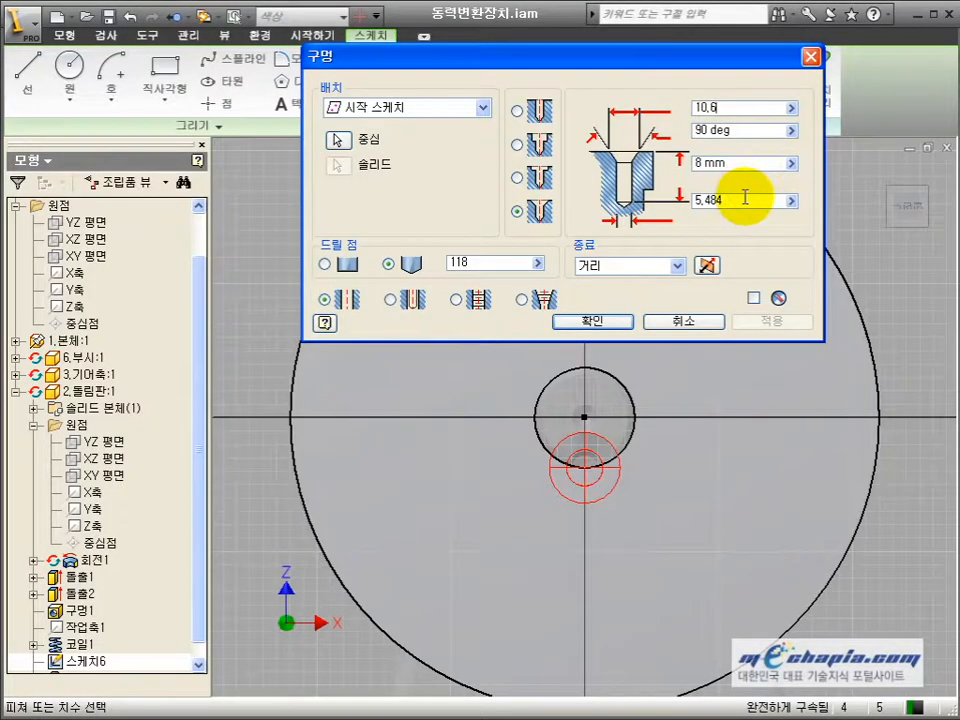
left_click_drag(745, 198, 677, 204)
left_click_drag(737, 162, 657, 163)
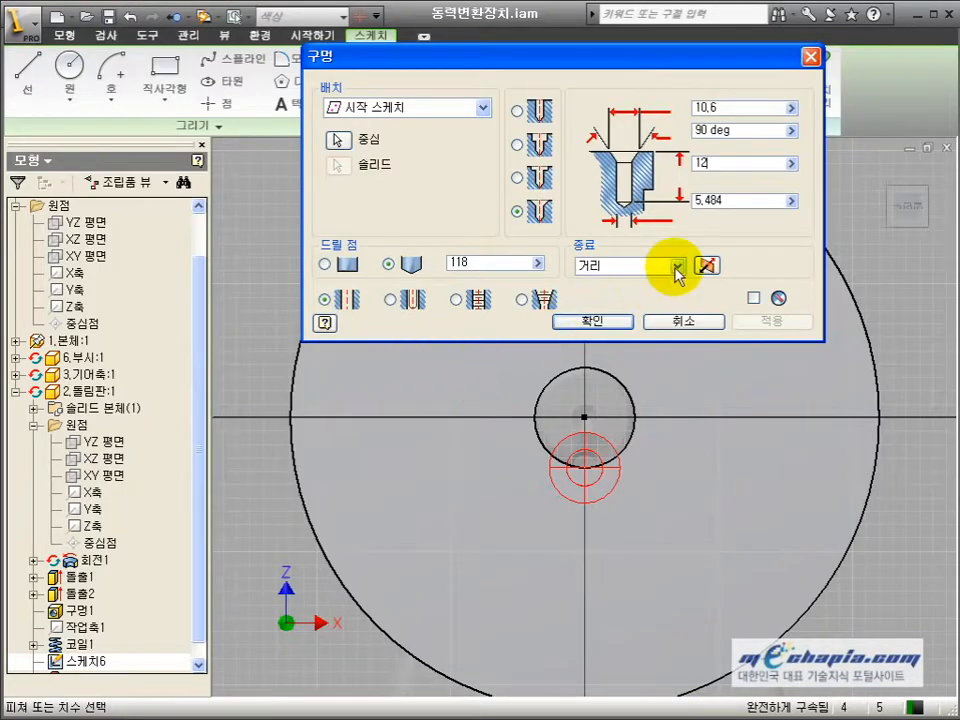
left_click_drag(741, 200, 600, 200)
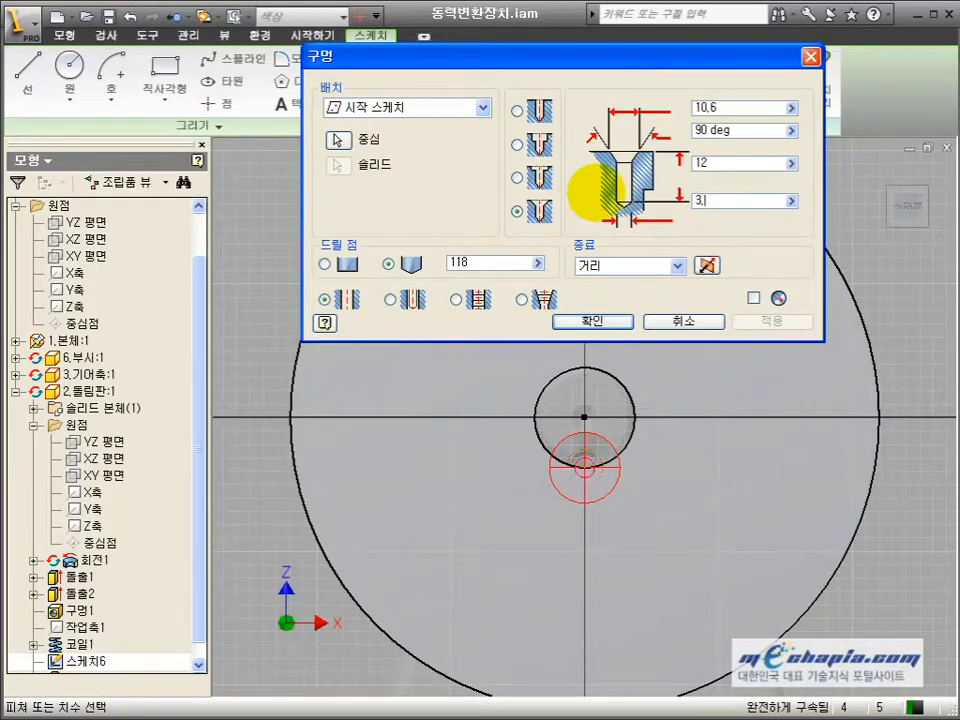
key("Return")
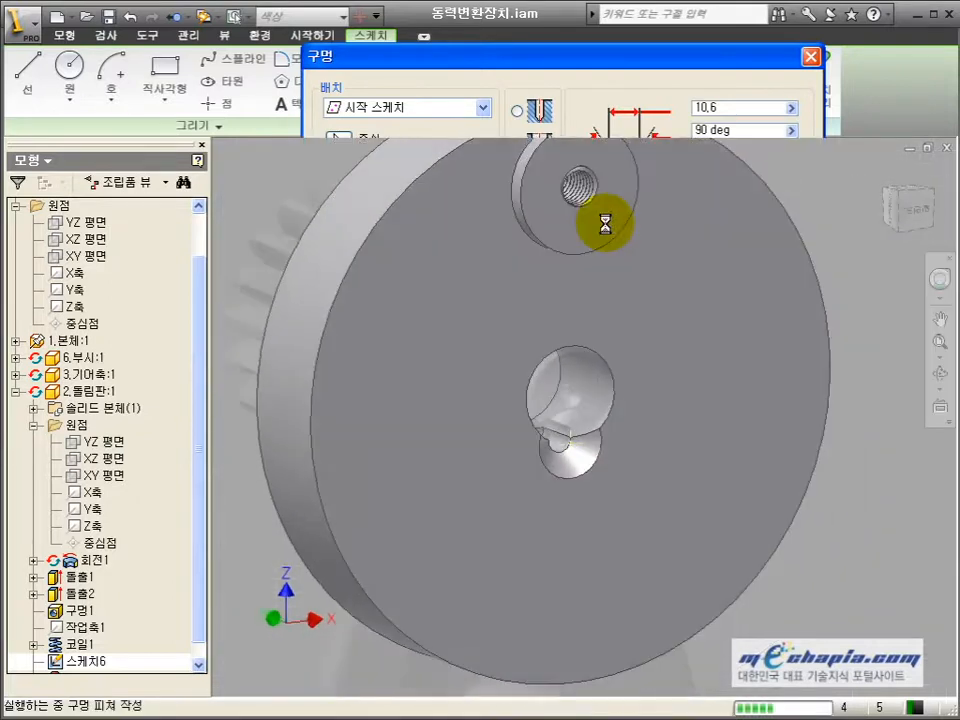
- Return to the assembly and check the dimensions of the matching countersunk hole (구멍1) in the gear shaft (기어축)
left_click(926, 73)
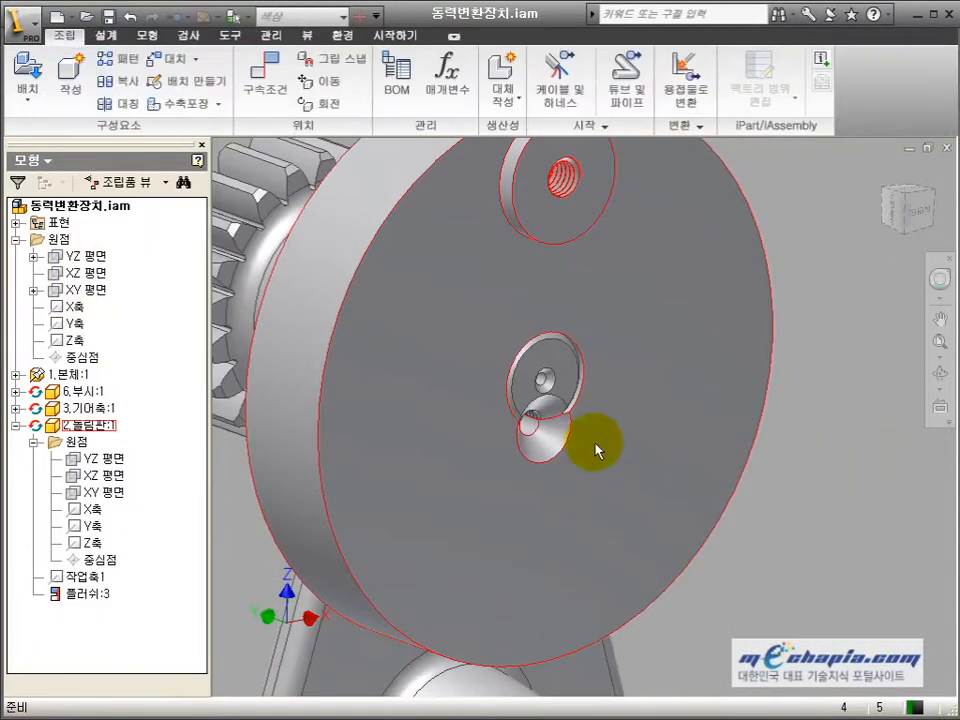
double_click(541, 388)
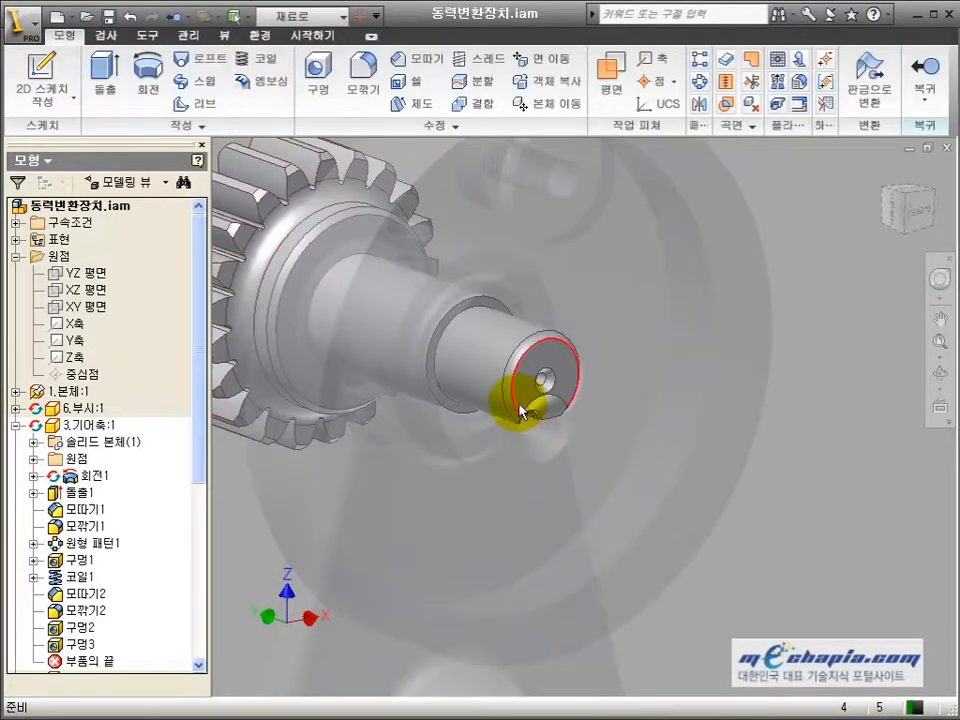
scroll(197, 489, "down", 3)
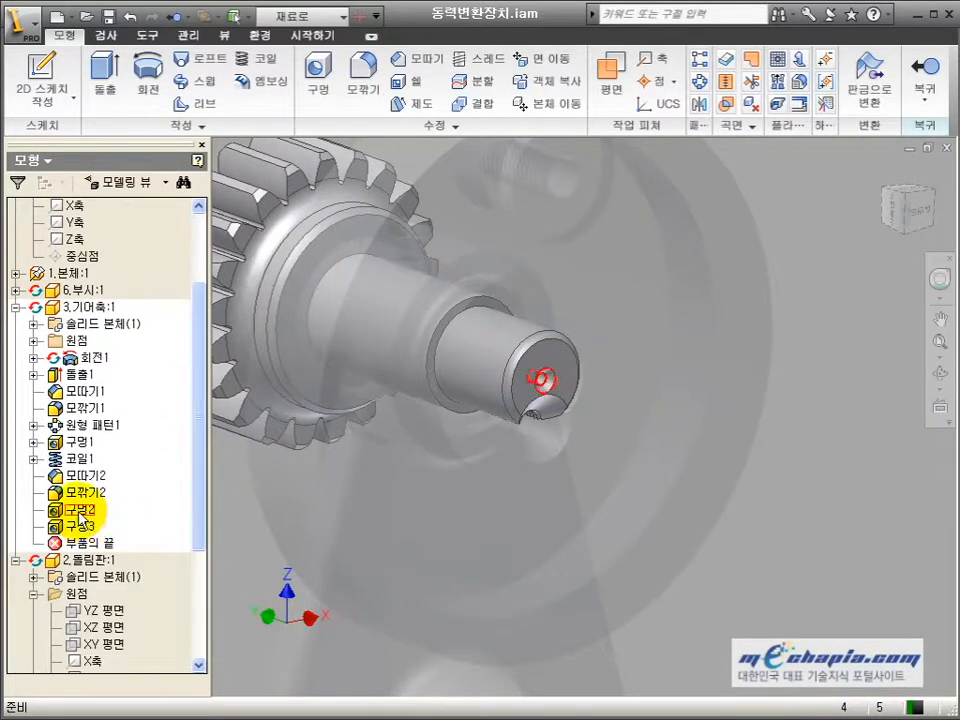
double_click(80, 443)
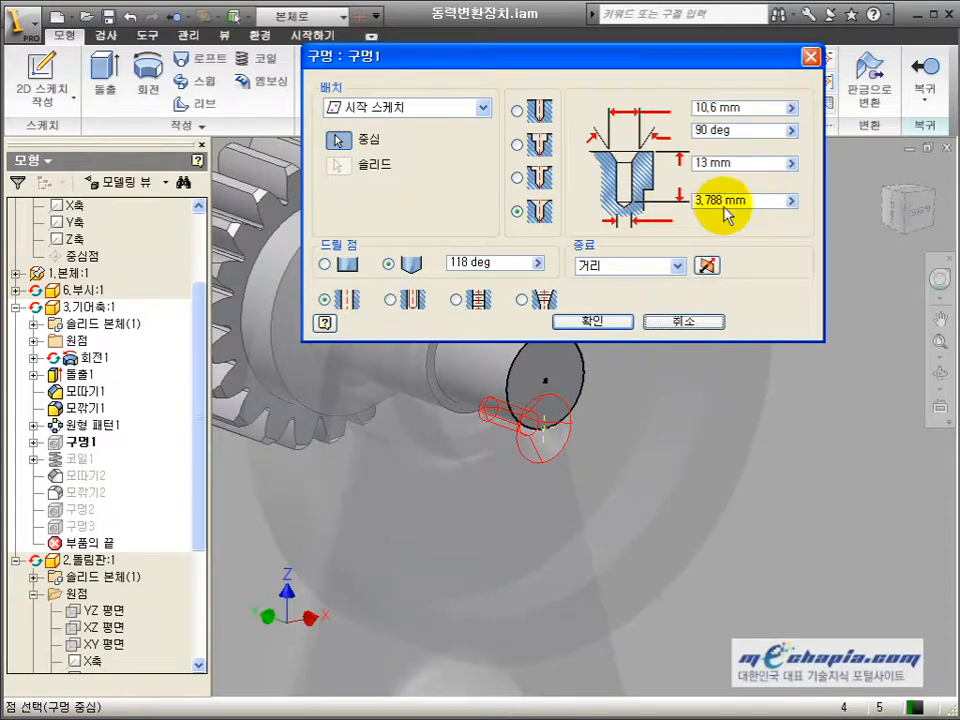
key("Return")
left_click(932, 72)
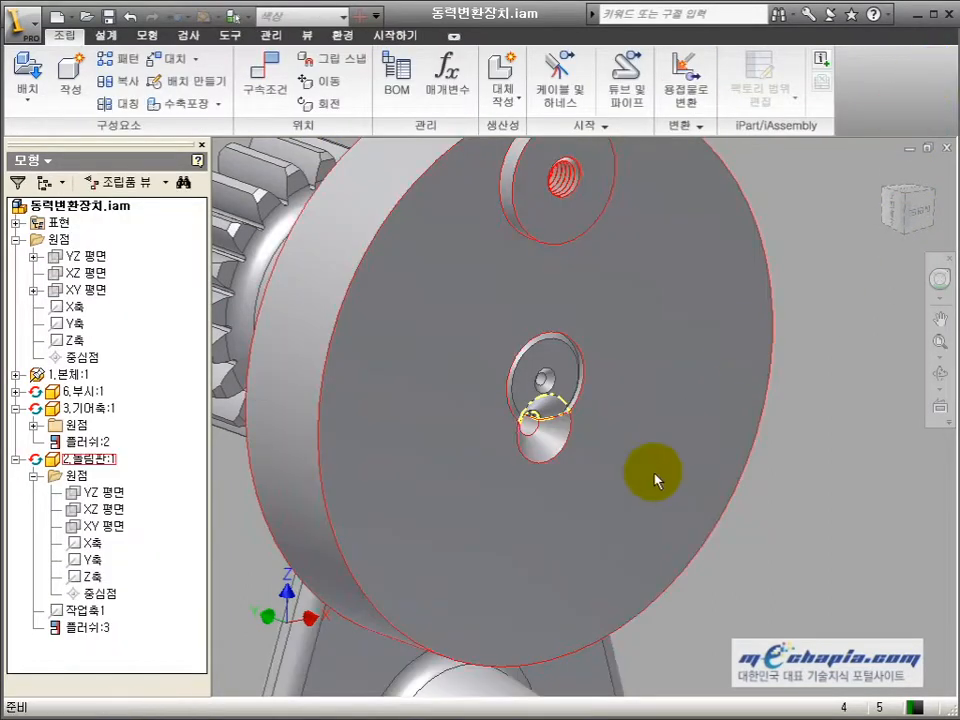
- Edit the rotating plate's countersunk hole (구멍2) and set its drill diameter to 3.788 mm
double_click(653, 478)
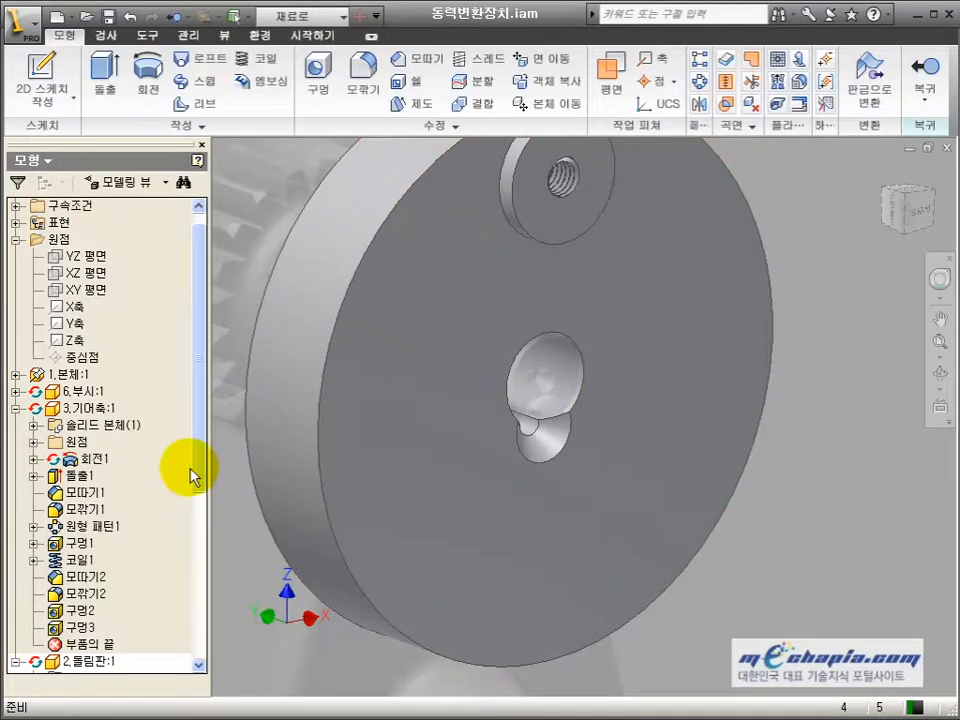
left_click_drag(198, 464, 203, 585)
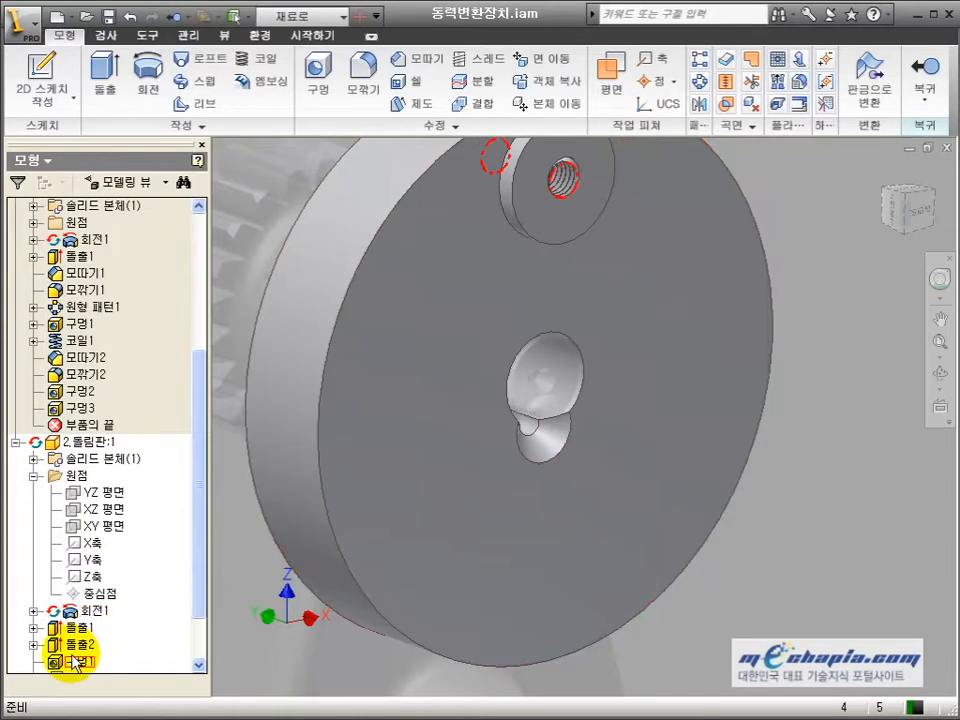
scroll(100, 630, "down", 2)
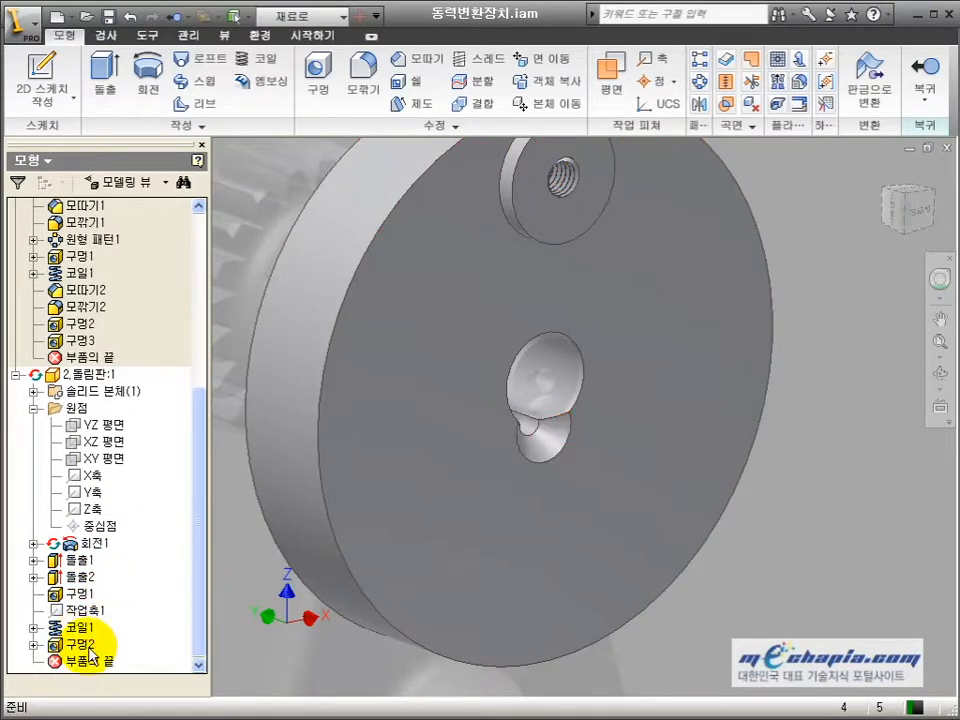
double_click(80, 646)
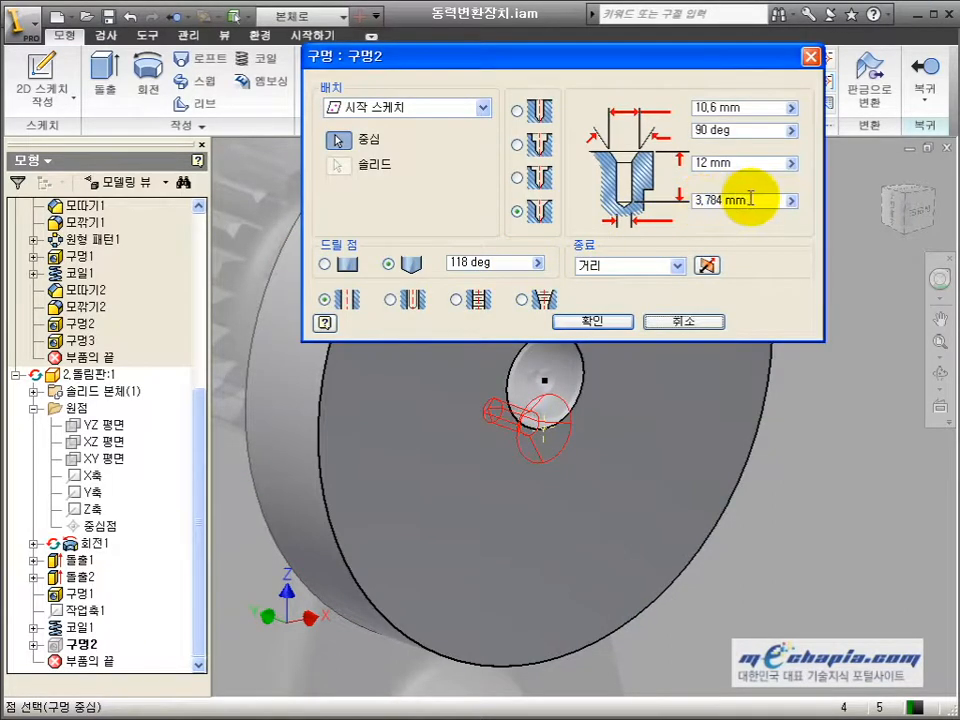
left_click_drag(750, 199, 625, 208)
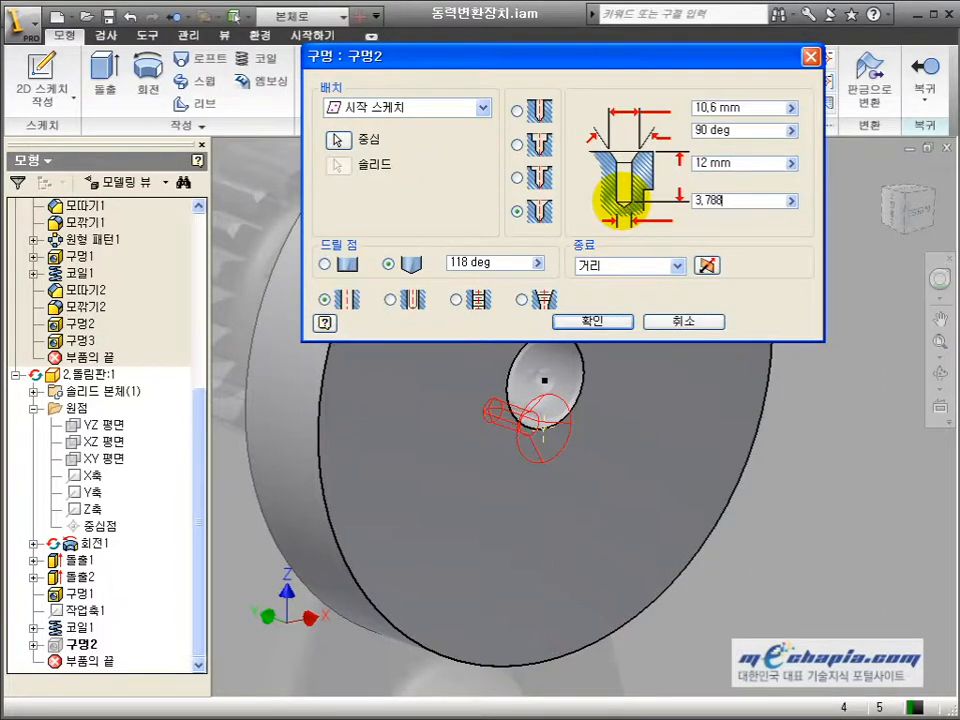
key("Return")
left_click(928, 72)
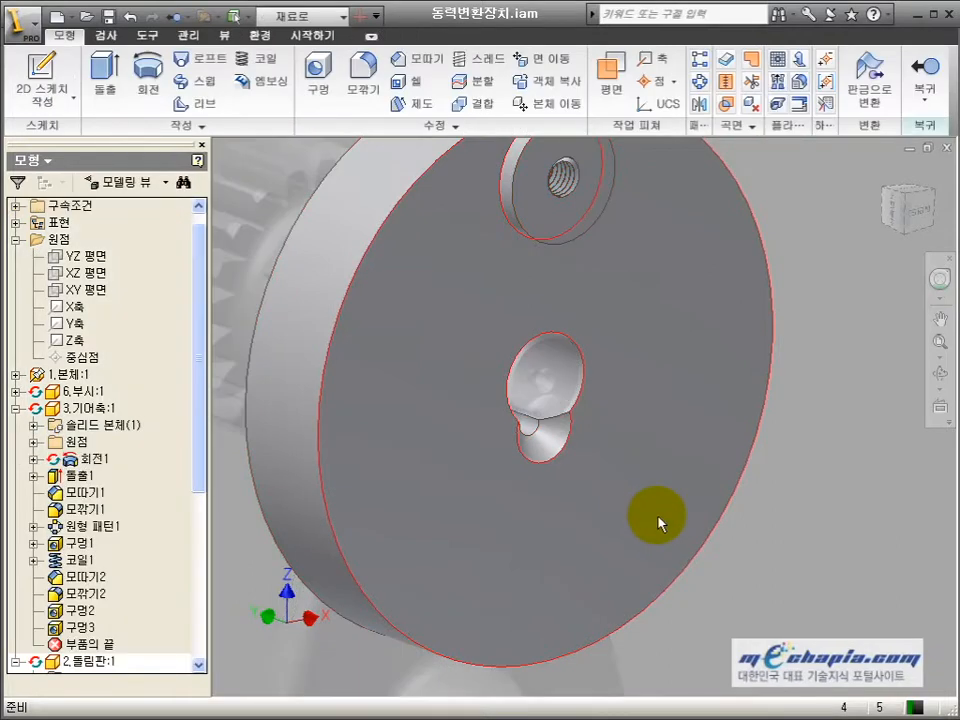
- Create a work axis through the countersunk hole below the rotating plate's central bore
left_click_drag(199, 470, 204, 628)
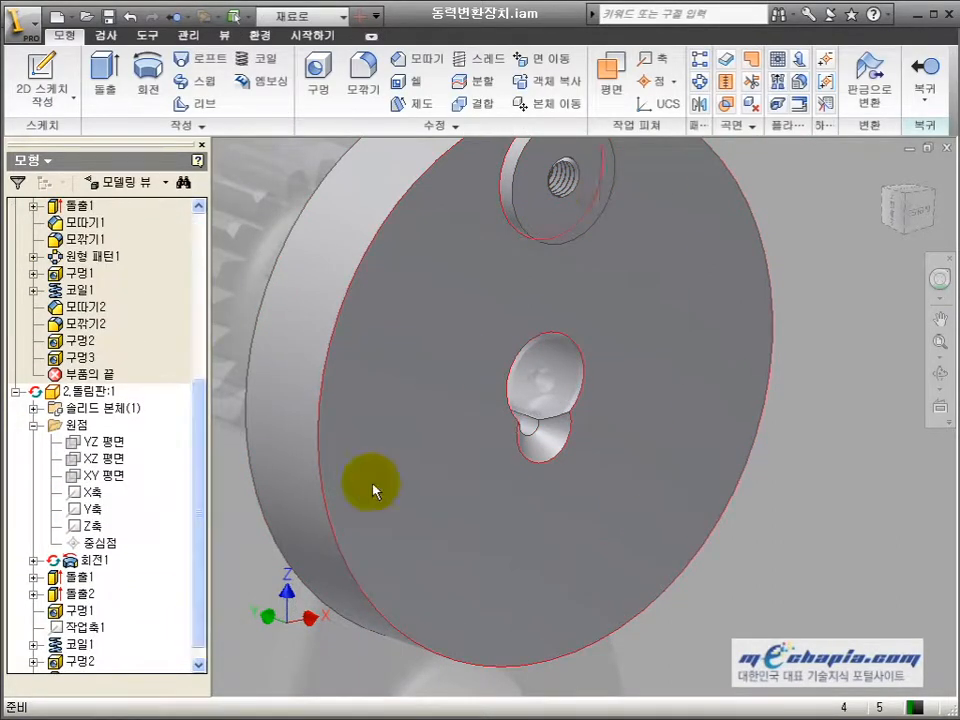
left_click(662, 66)
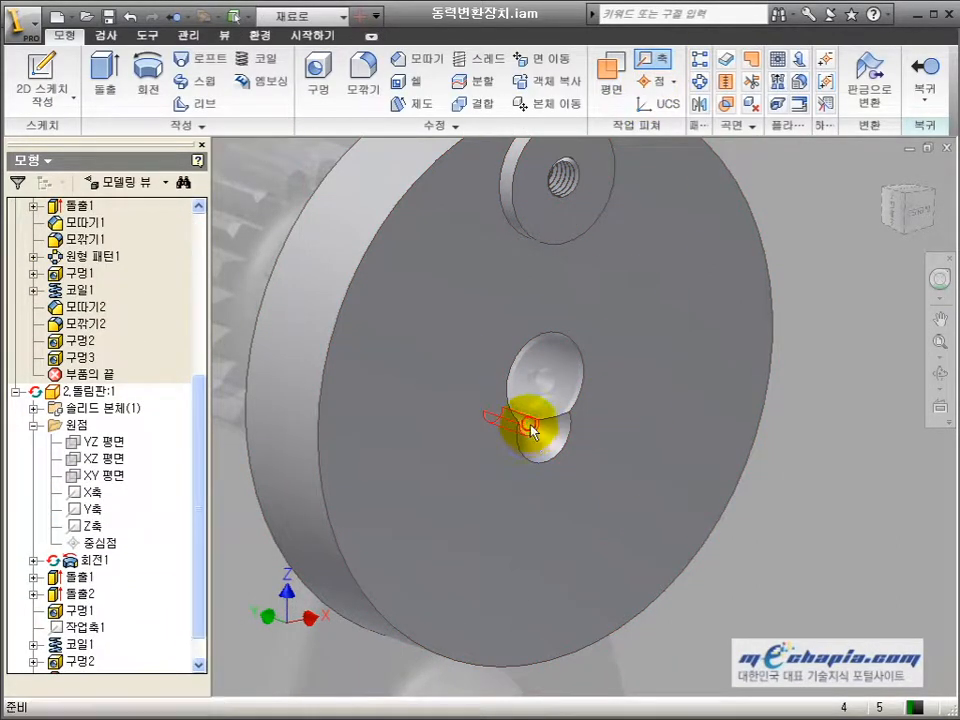
scroll(199, 654, "down", 1)
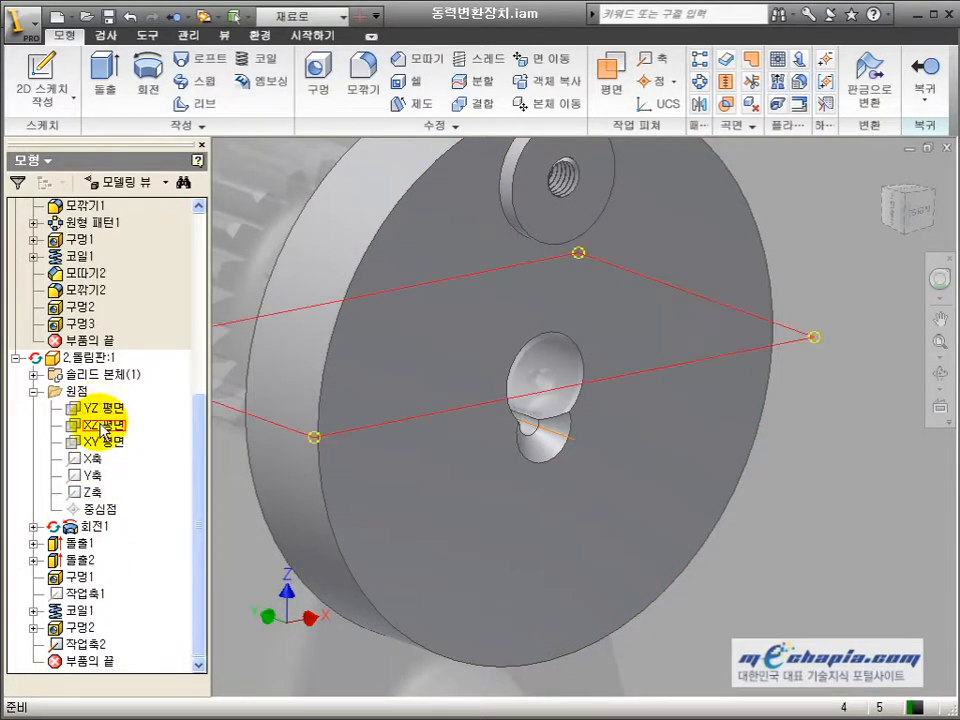
- Start a sketch on the plate's XY plane (XY 평면) and display the model with hidden edges (숨겨진 모서리)
left_click(104, 443)
key("s")
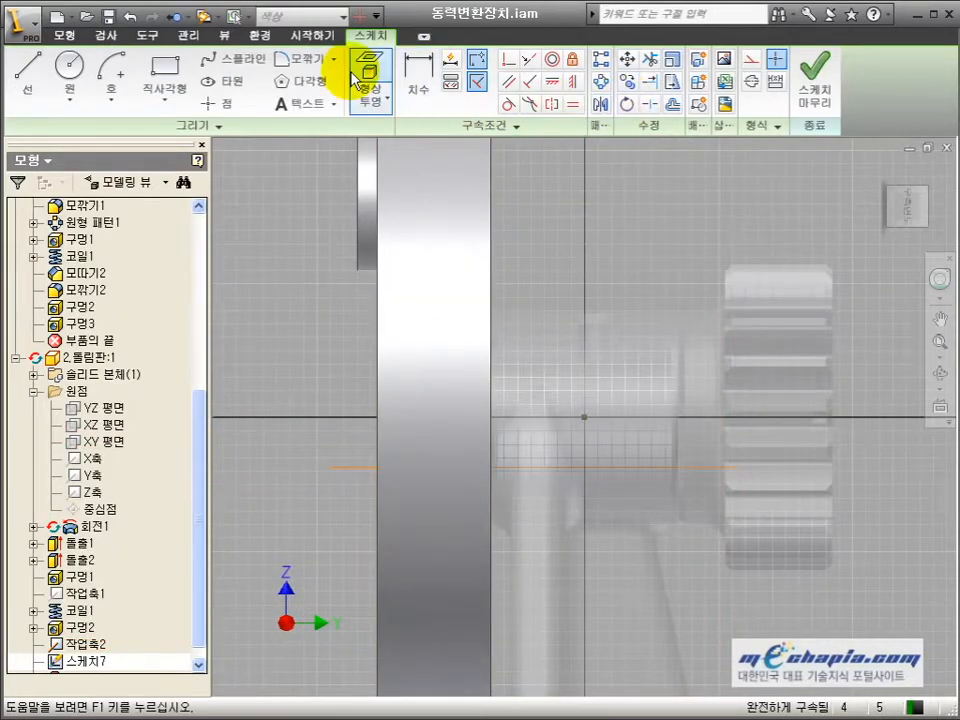
left_click(226, 35)
left_click(315, 80)
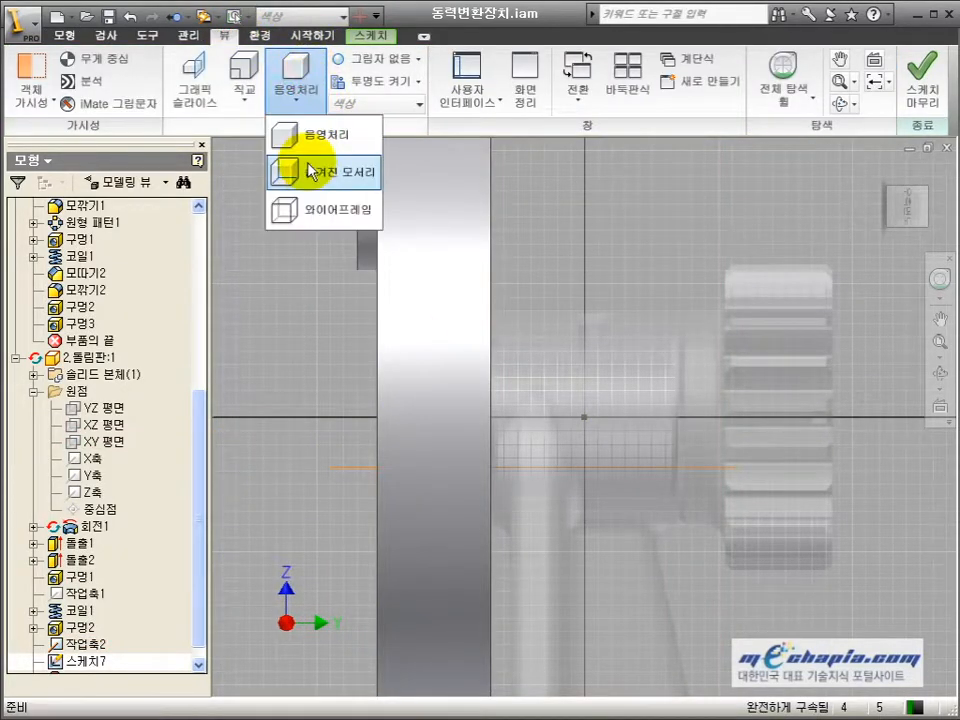
left_click(315, 169)
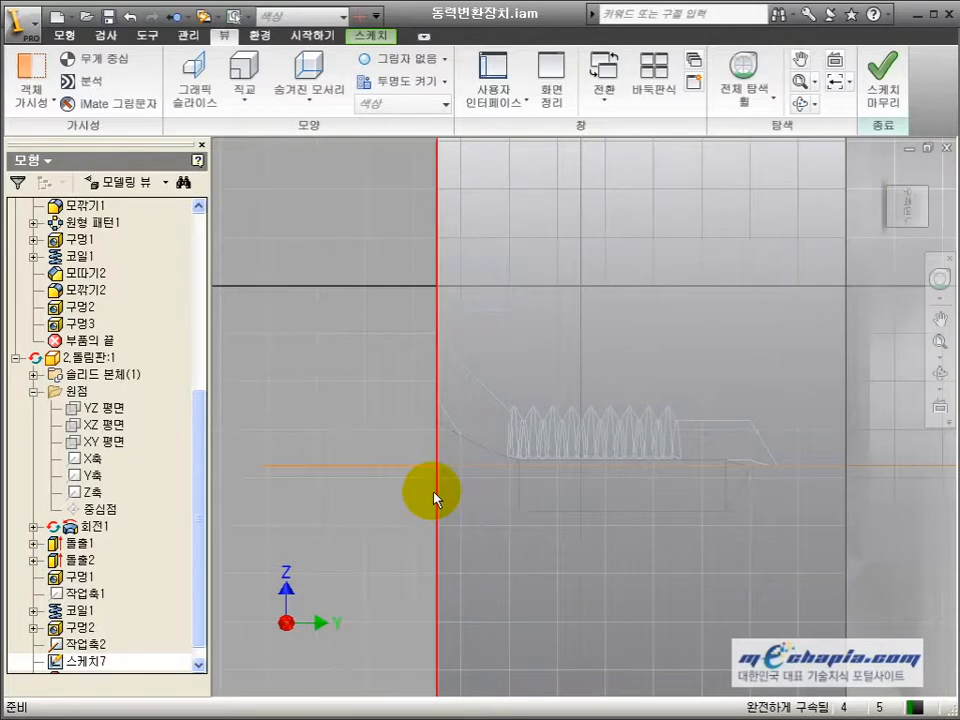
middle_click_drag(369, 530, 399, 484)
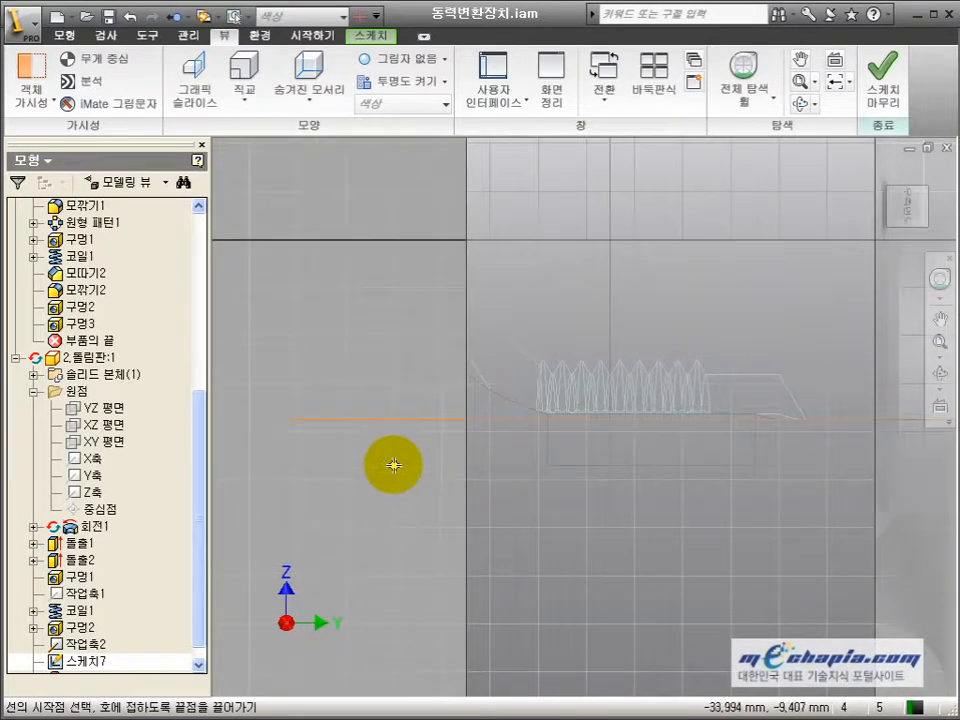
- Sketch a closed downward-pointing triangle about 1.56 mm wide beside the plate, just below the countersunk hole's work axis
left_click(398, 463)
left_click(432, 461)
scroll(422, 482, "down", 3)
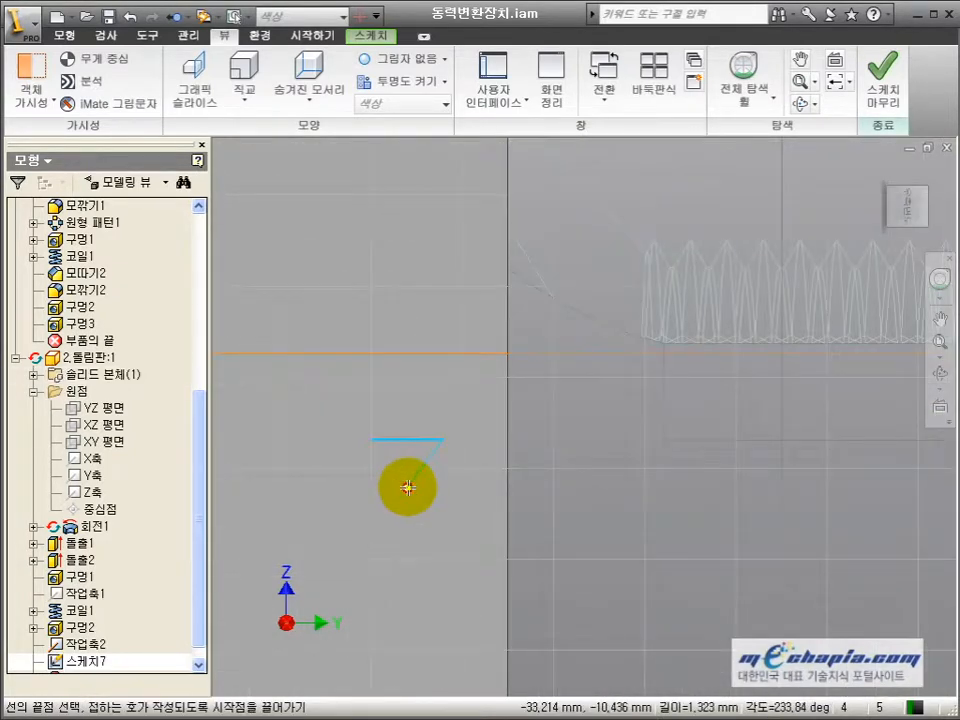
left_click(408, 487)
left_click(372, 438)
- Dimension the thread triangle with a 60° tip angle and a 0.8 mm wide horizontal edge
key("d")
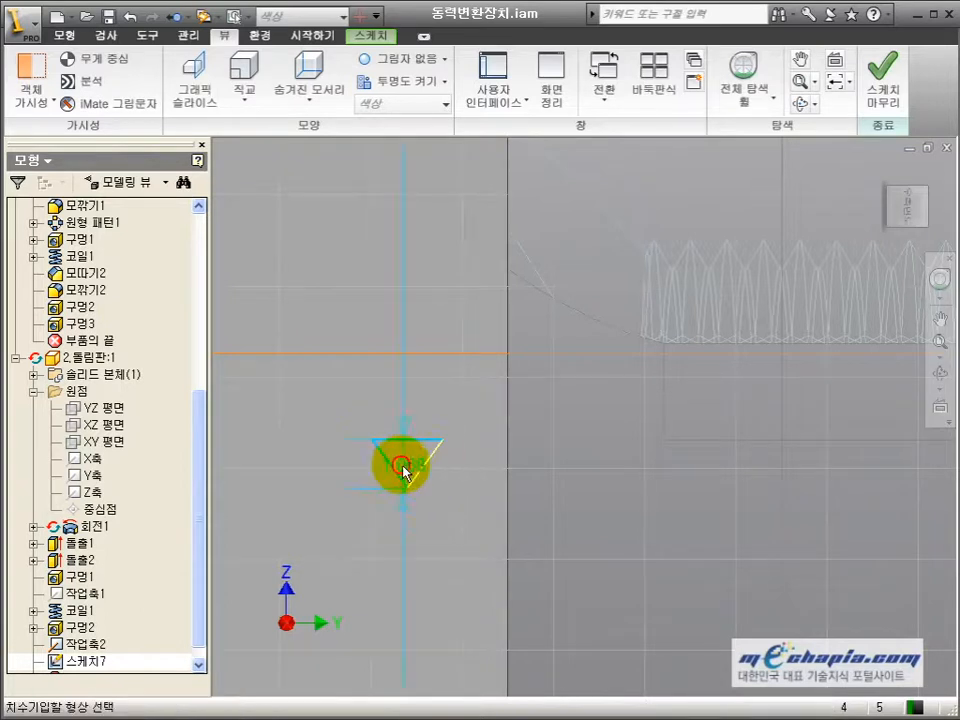
left_click(393, 472)
left_click(412, 420)
type("60")
key("Return")
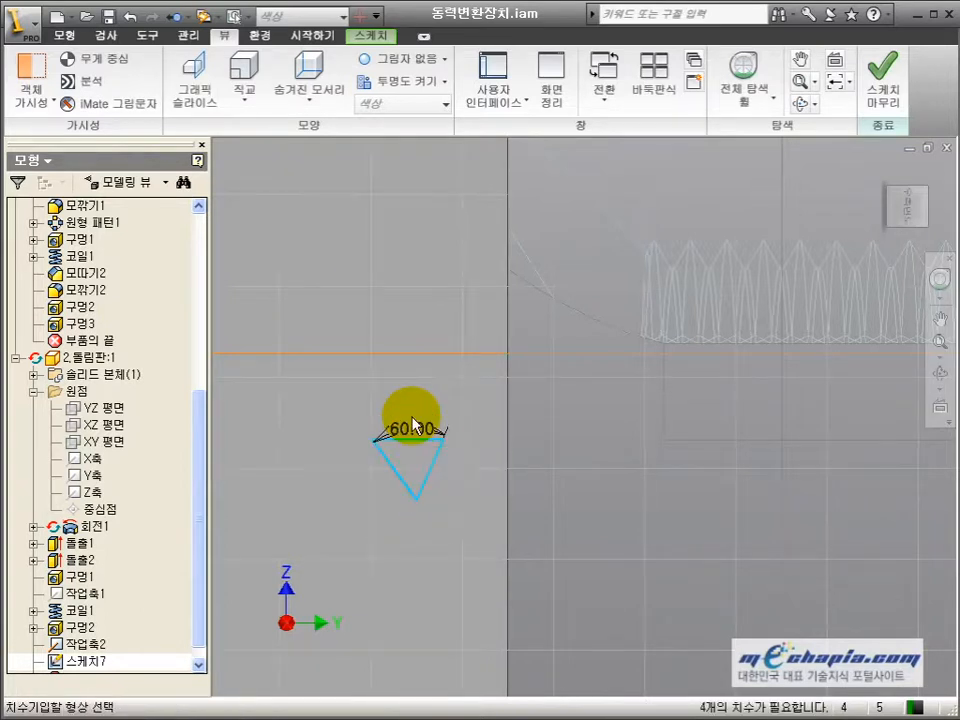
left_click(413, 438)
left_click(416, 385)
type("0.")
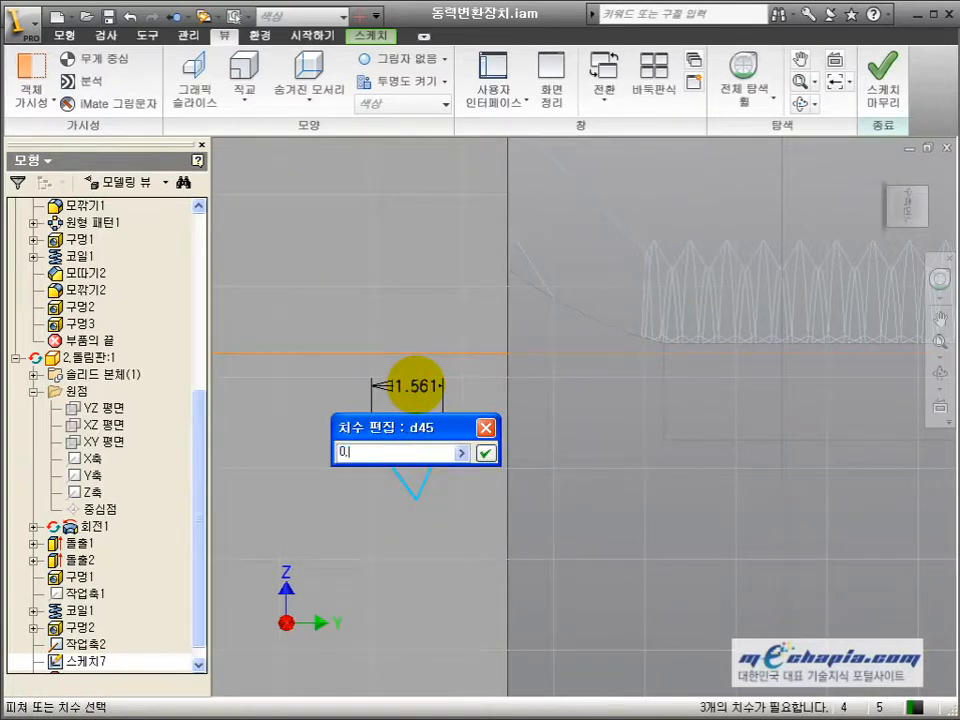
type("8")
key("Return")
- Constrain the triangle's two slanted sides to equal length
key("Escape")
key("equal")
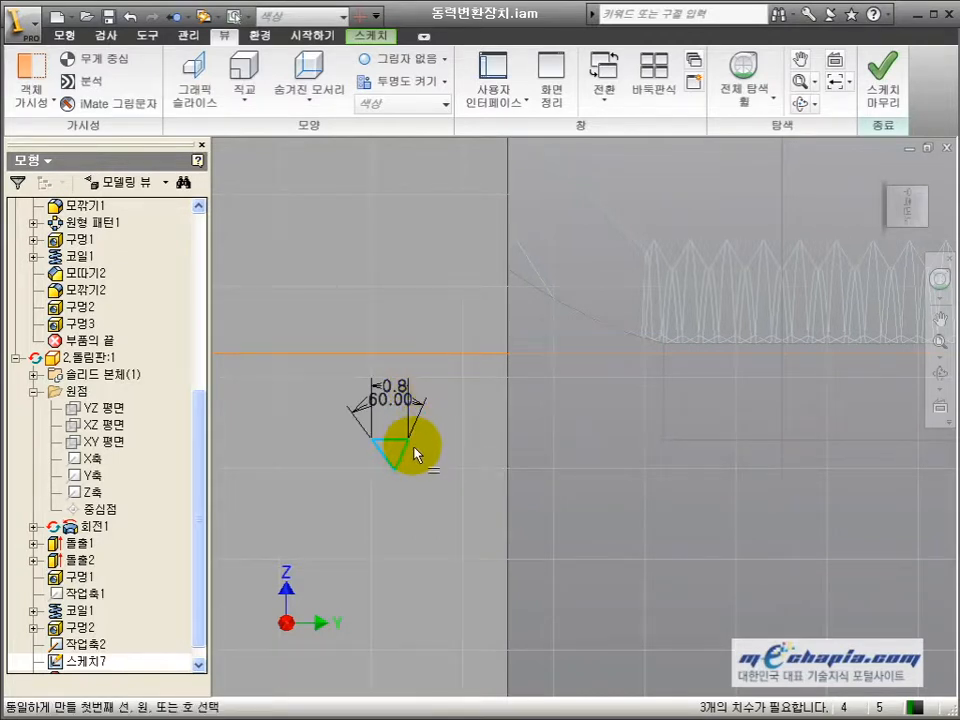
left_click(402, 452)
left_click(381, 456)
middle_click_drag(381, 457, 446, 489)
scroll(447, 489, "down", 3)
key("Escape")
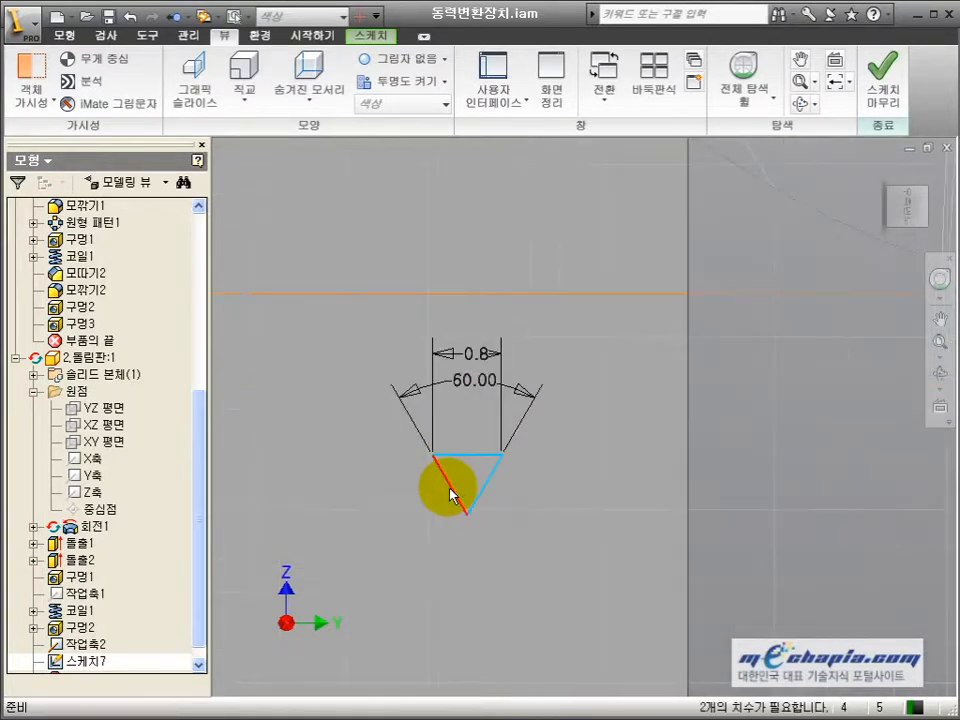
- Draw a line across the triangle parallel to its horizontal edge and dimension the gap between them as 0.087 mm
key("l")
left_click(437, 463)
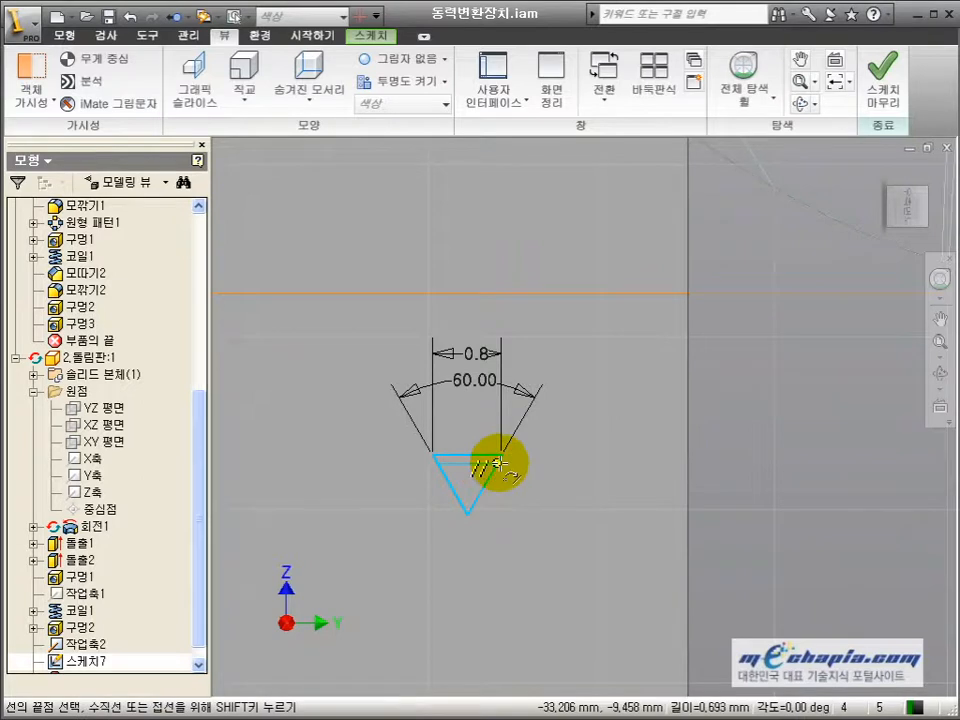
left_click(497, 463)
key("Escape")
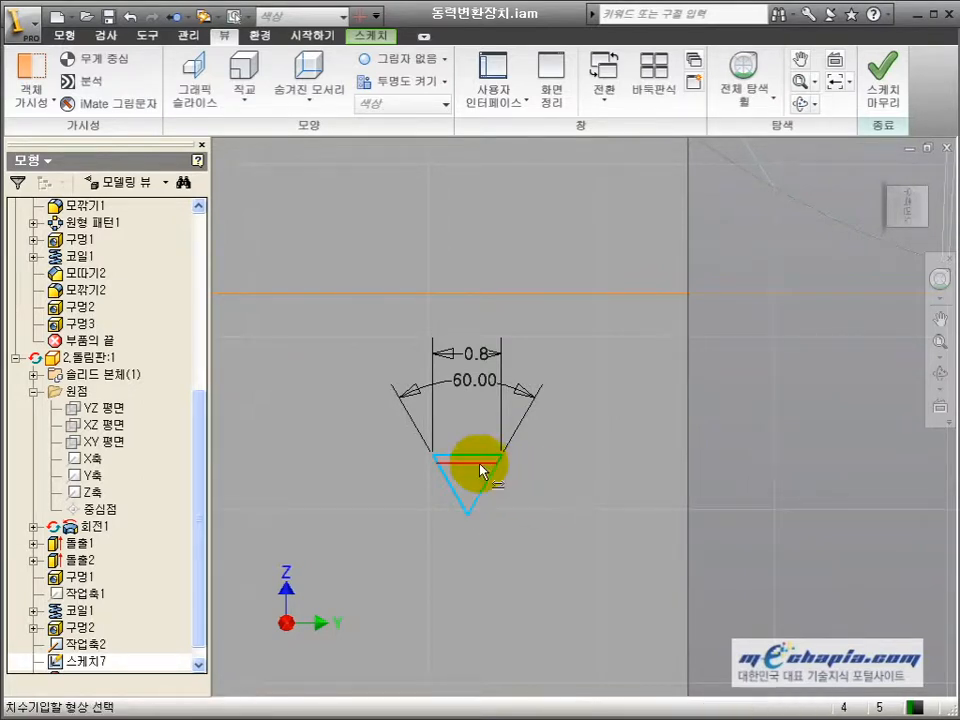
left_click(540, 468)
type("0.6")
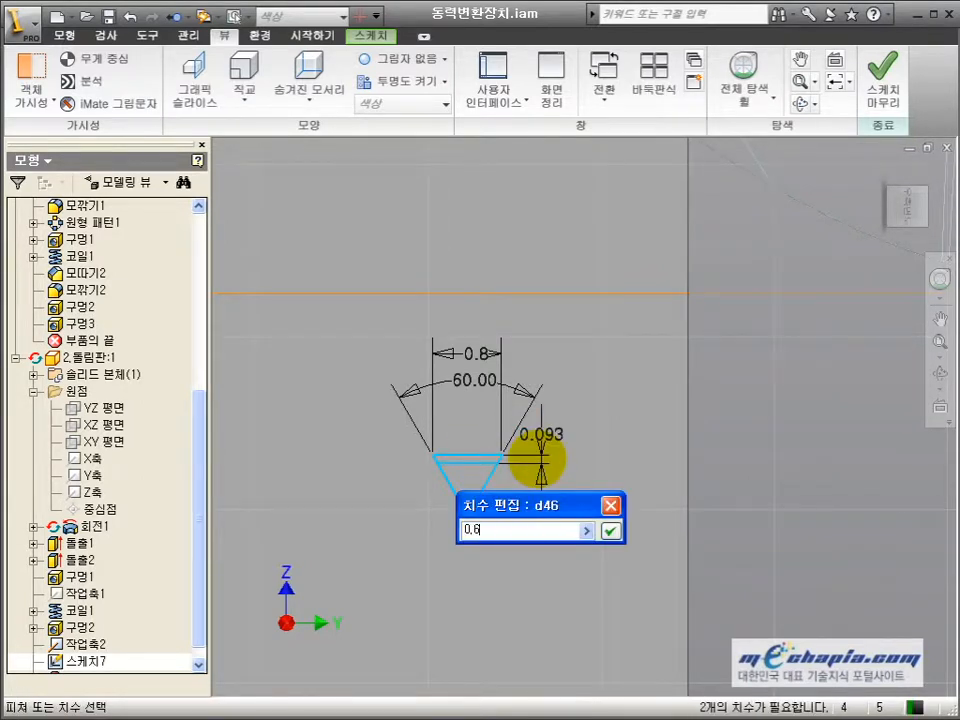
type(",693")
key("Return")
scroll(541, 466, "down", 2)
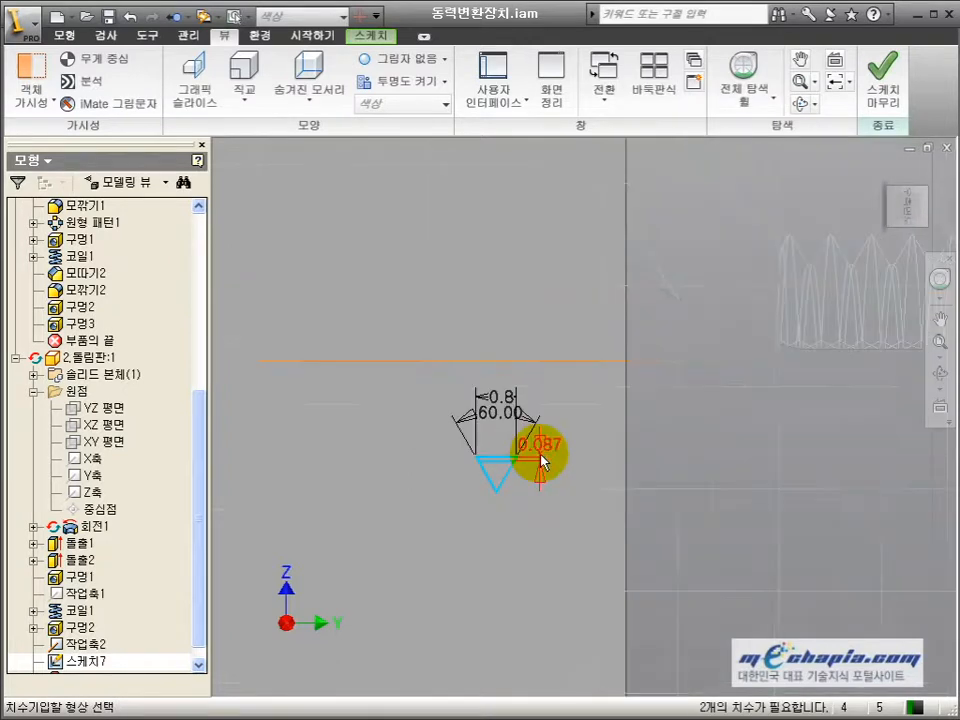
- Dimension the triangle's tip 0.8 mm horizontally from the plate's outer face edge
scroll(528, 515, "down", 2)
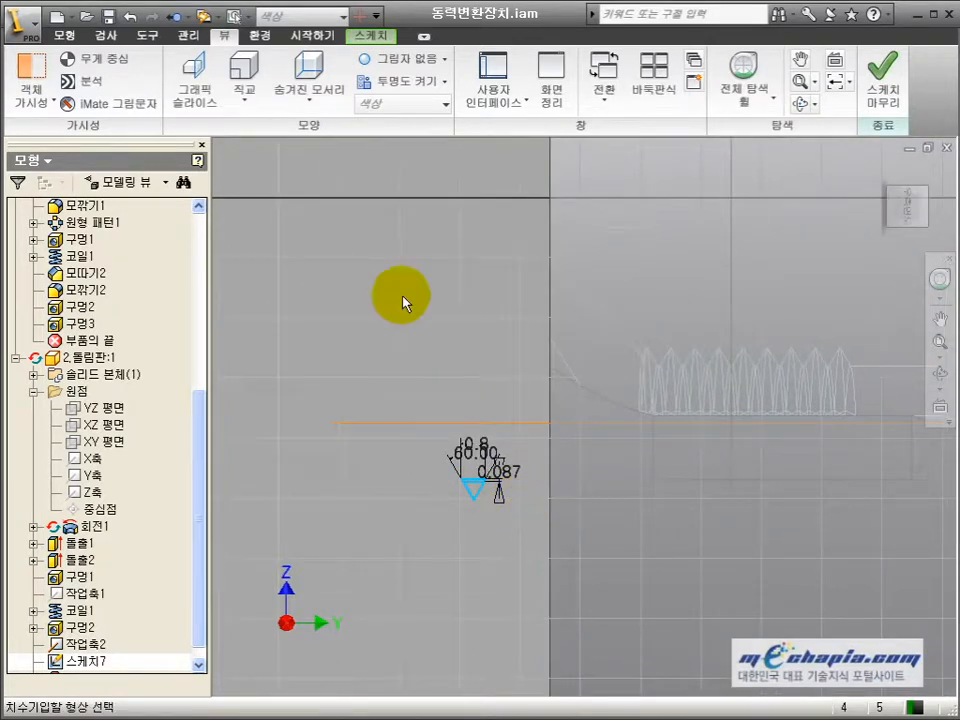
left_click(369, 35)
left_click(377, 84)
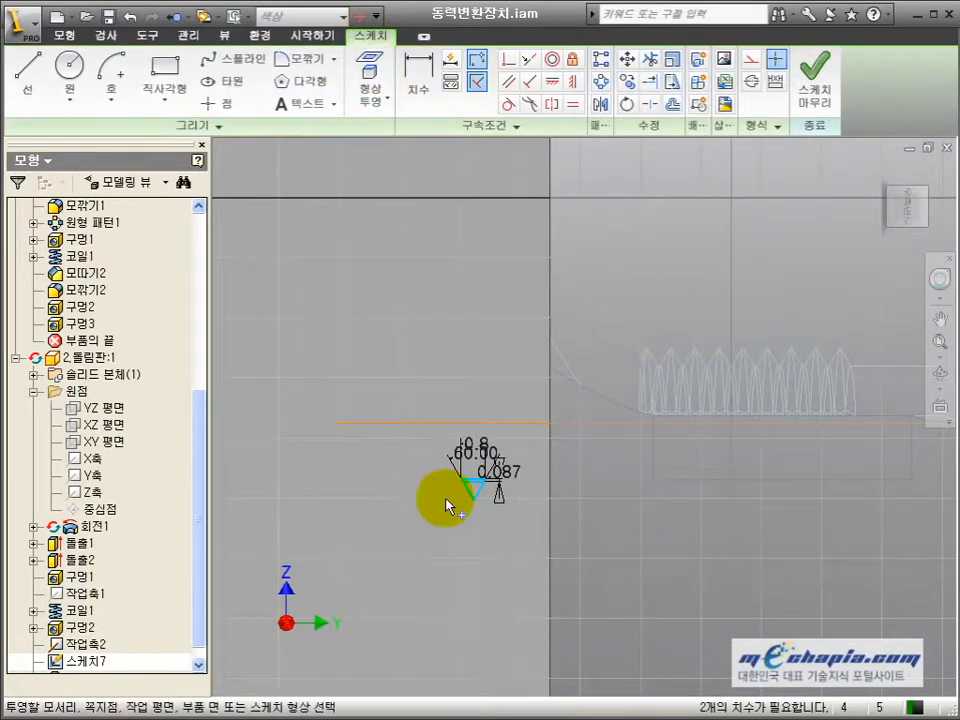
key("d")
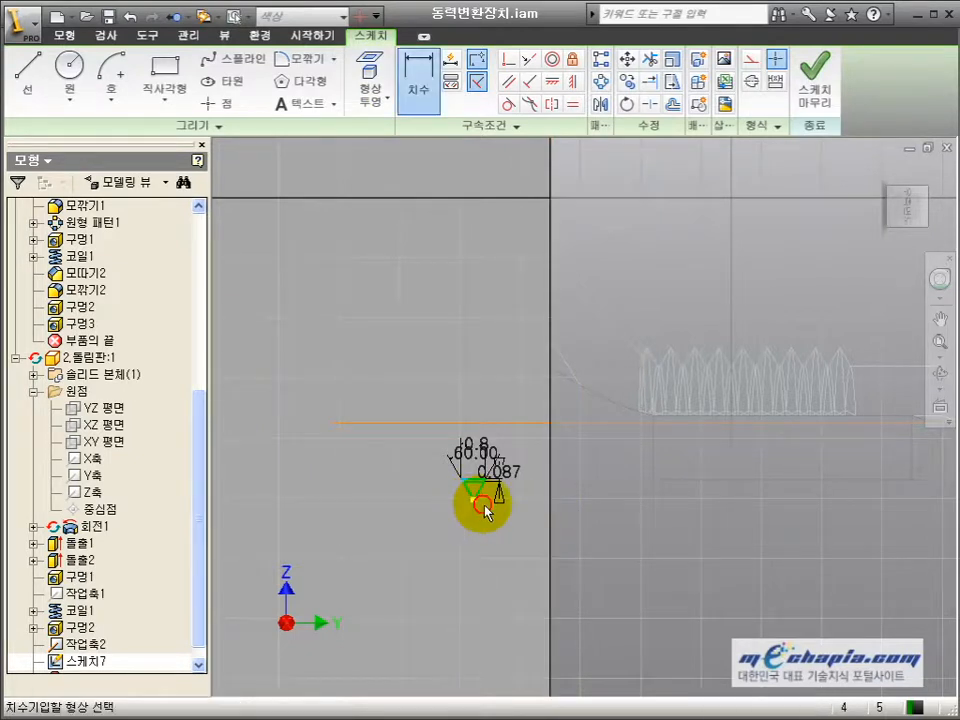
left_click(551, 517)
left_click(515, 540)
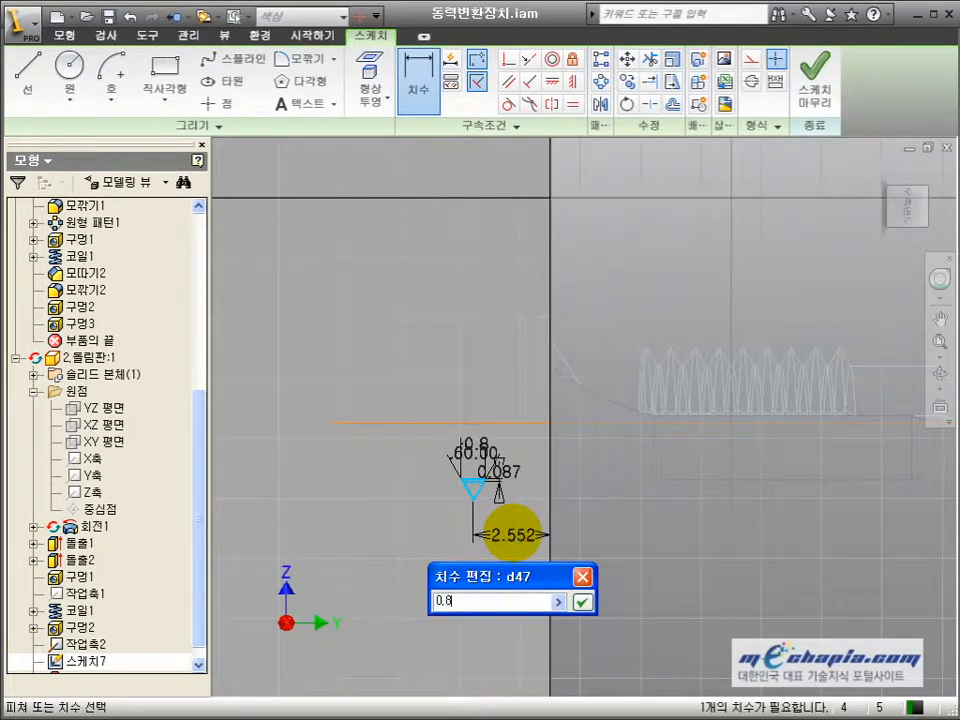
type("0.8")
key("Return")
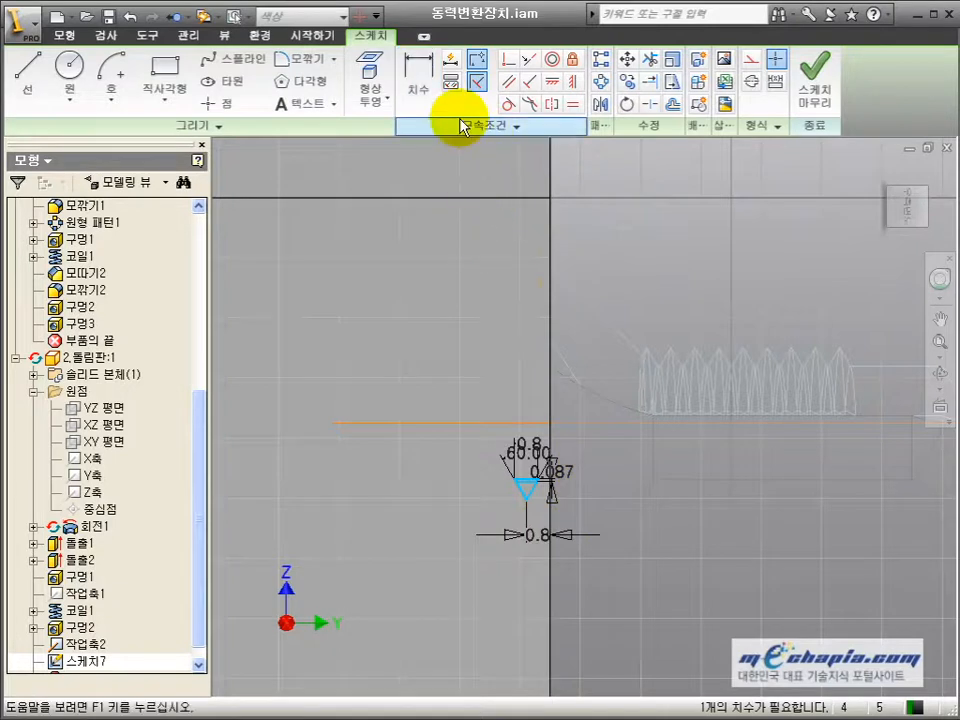
- Project the countersunk hole's lower wall edge and make the triangle's inner line collinear with it
left_click(371, 80)
left_click(674, 480)
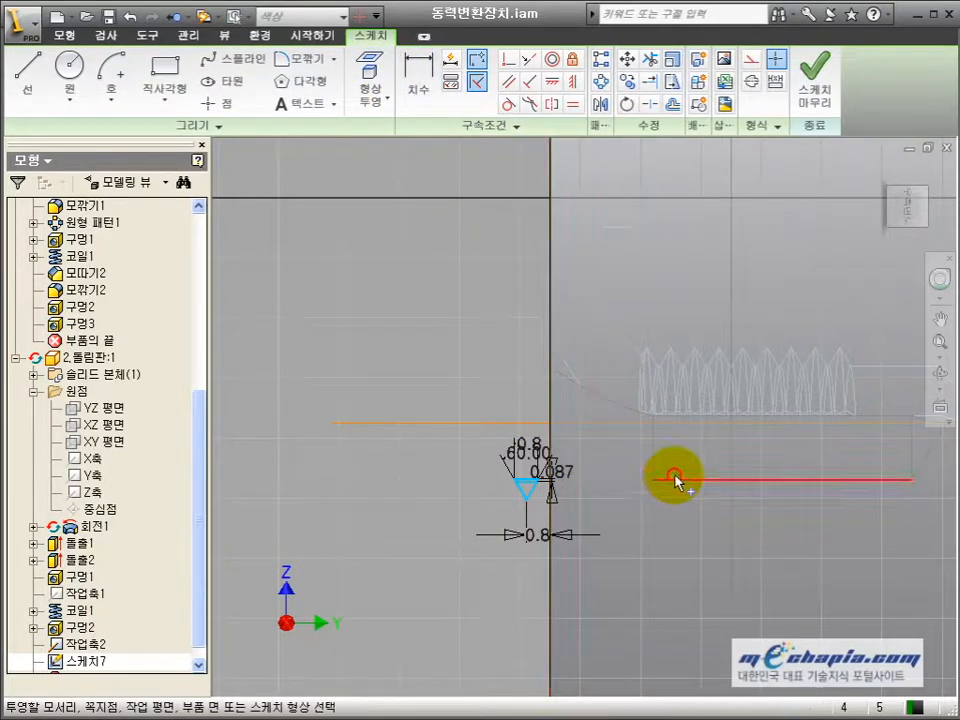
key("Escape")
left_click(536, 61)
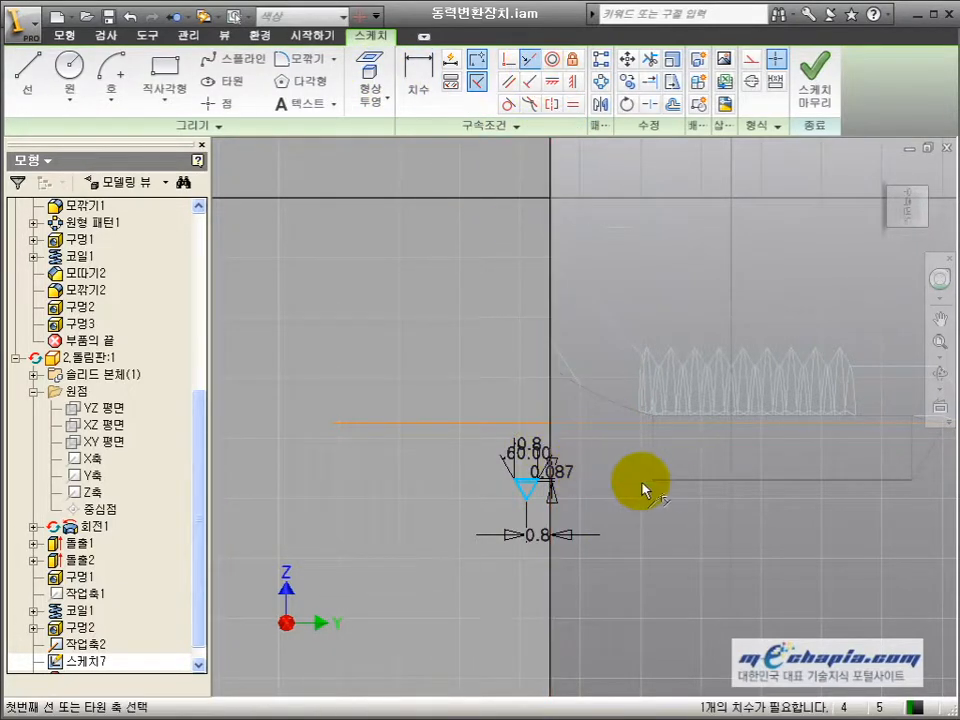
left_click(527, 483)
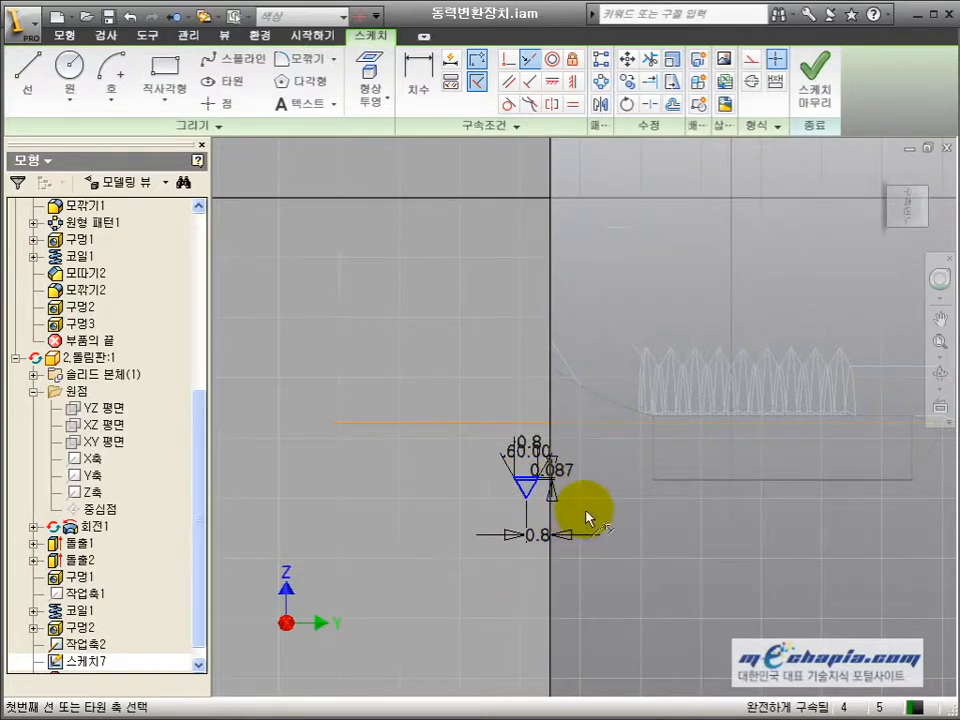
- Switch to the CAD reference drawing and measure the screw hole's thread depth from the plate's outer face
scroll(588, 513, "down", 5)
middle_click_drag(588, 513, 521, 514)
scroll(521, 514, "up", 4)
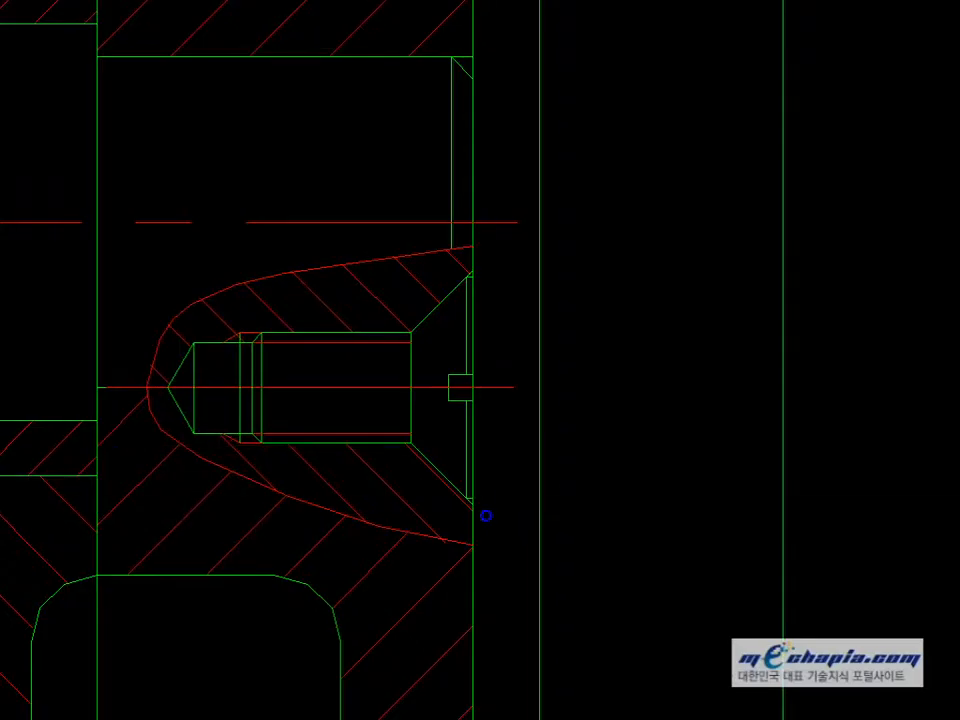
left_click(472, 505)
left_click(240, 443)
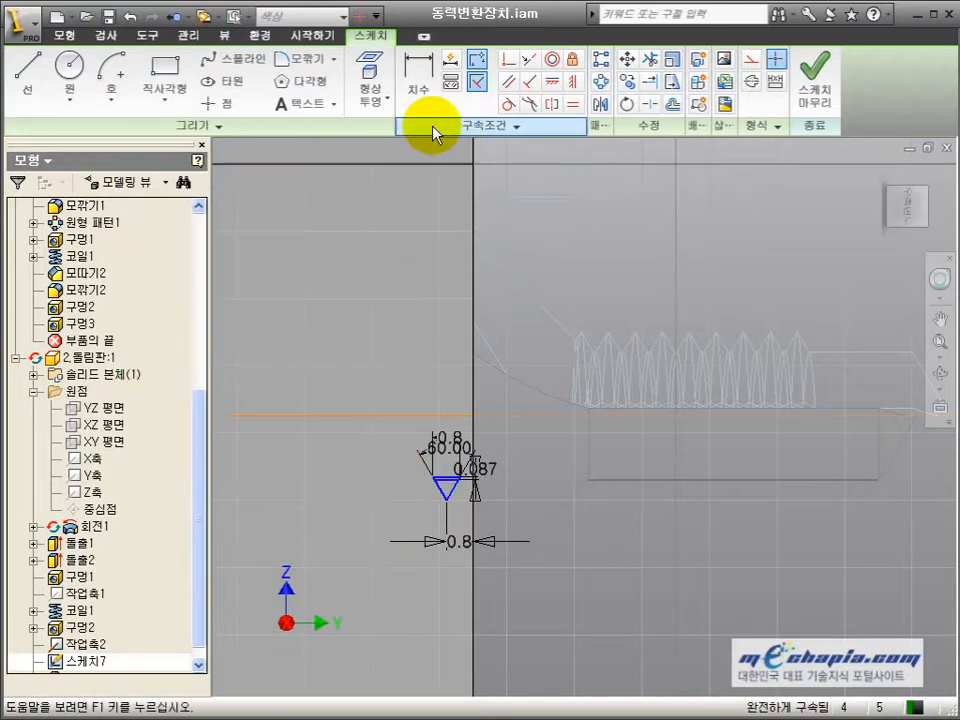
- Cut a coil thread from the triangle around the hole's work axis, directed into the hole, with 0.8 mm pitch and 12 mm height
left_click(64, 34)
left_click(262, 59)
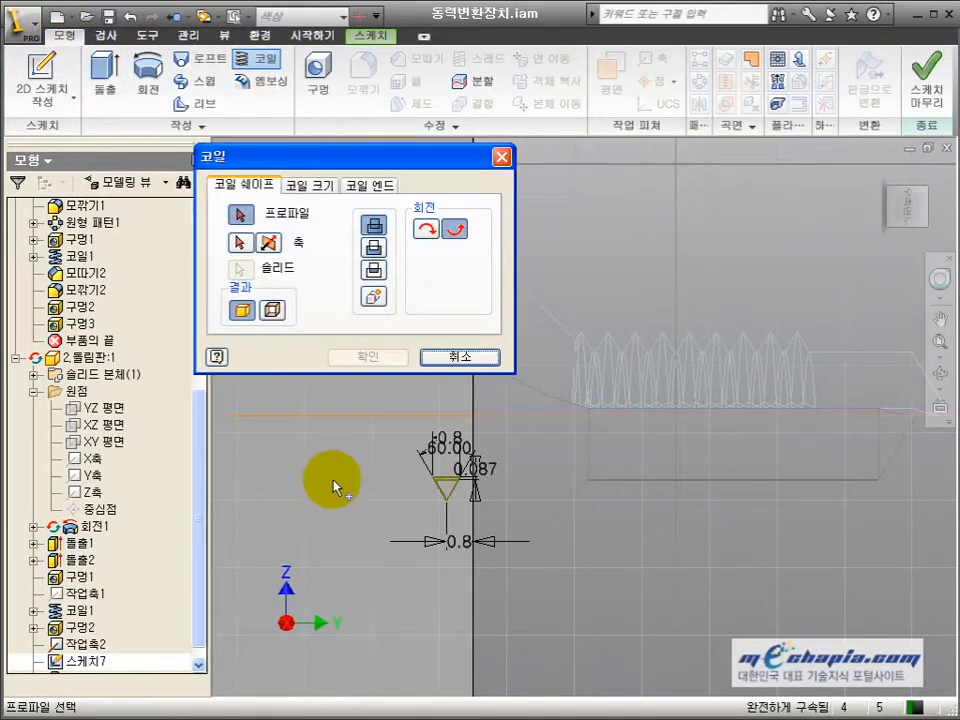
left_click(240, 243)
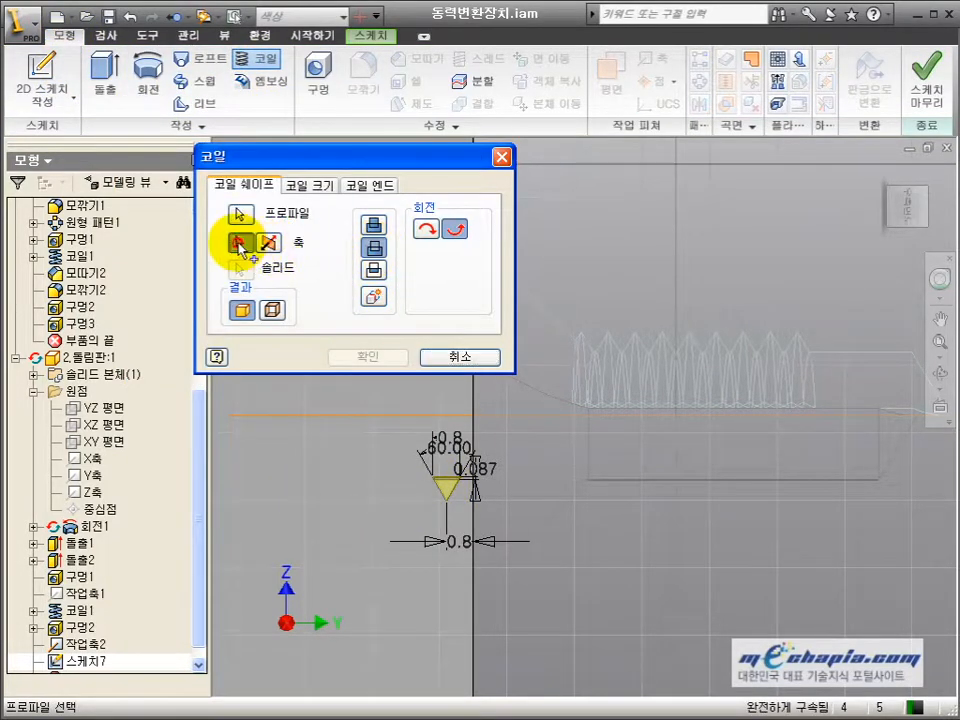
left_click(378, 418)
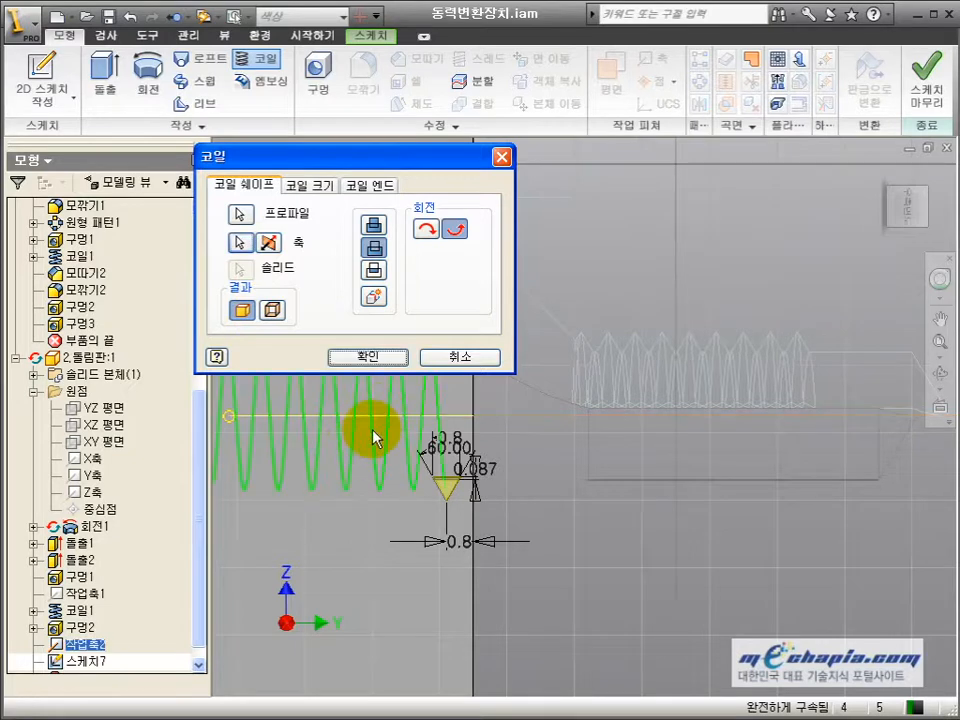
left_click(310, 186)
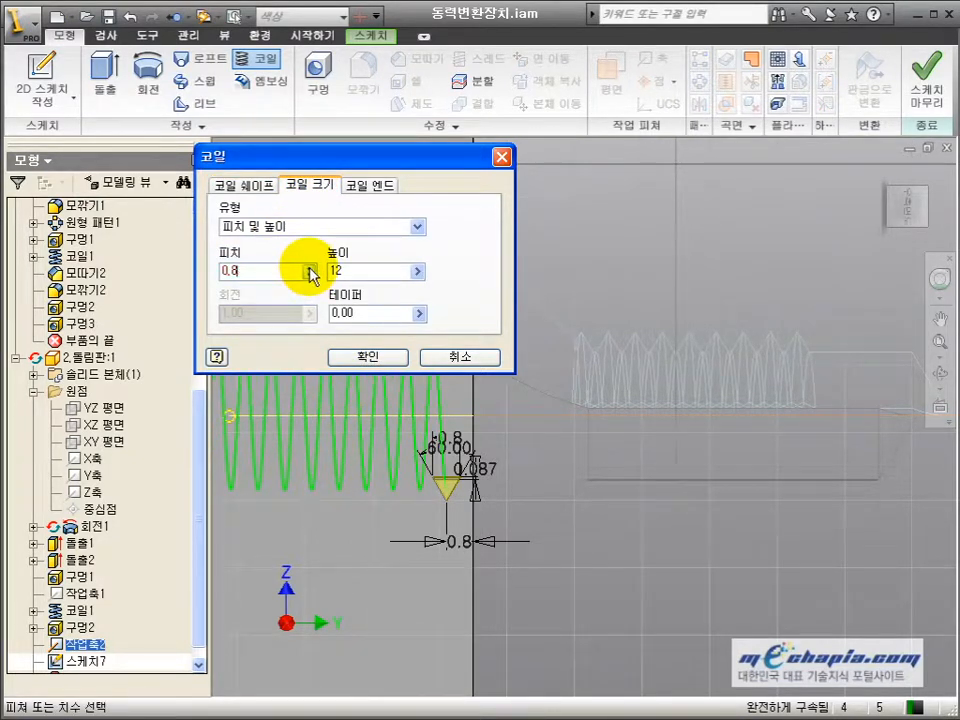
left_click(248, 185)
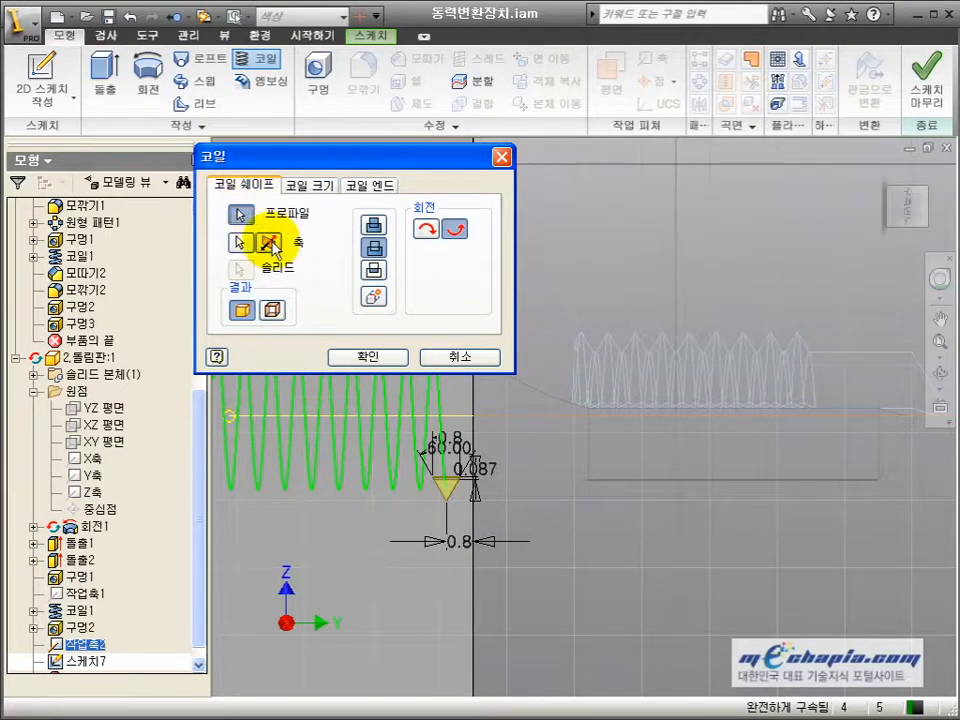
left_click(312, 185)
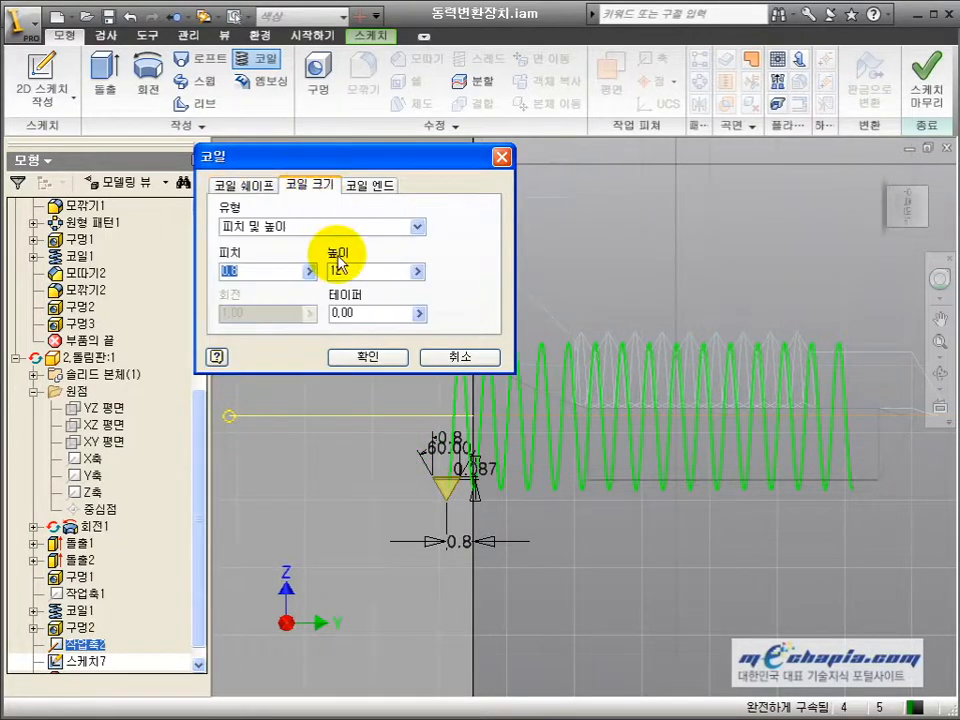
left_click(348, 366)
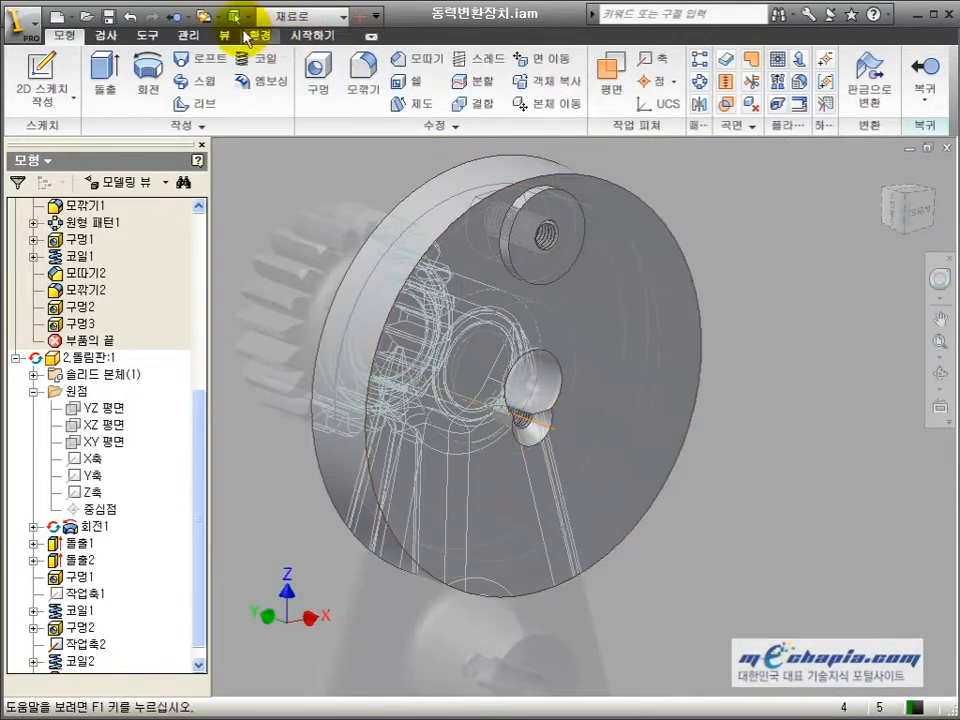
- Switch the display back to shaded (음영처리) and hide the work axis through the countersunk hole
left_click(228, 34)
left_click(318, 80)
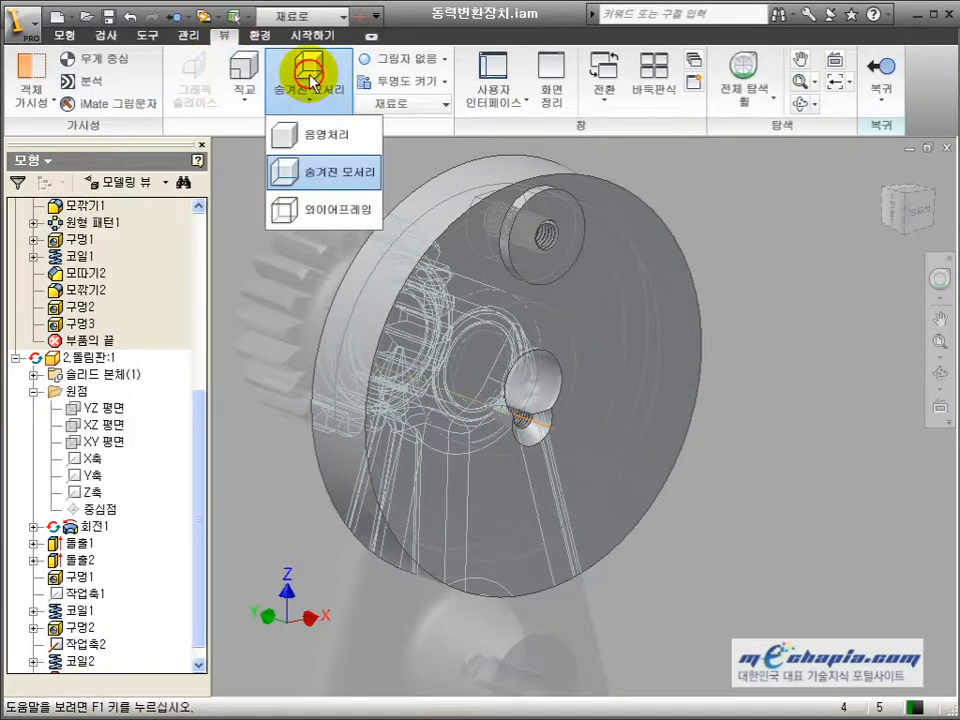
left_click(322, 135)
left_click(766, 265)
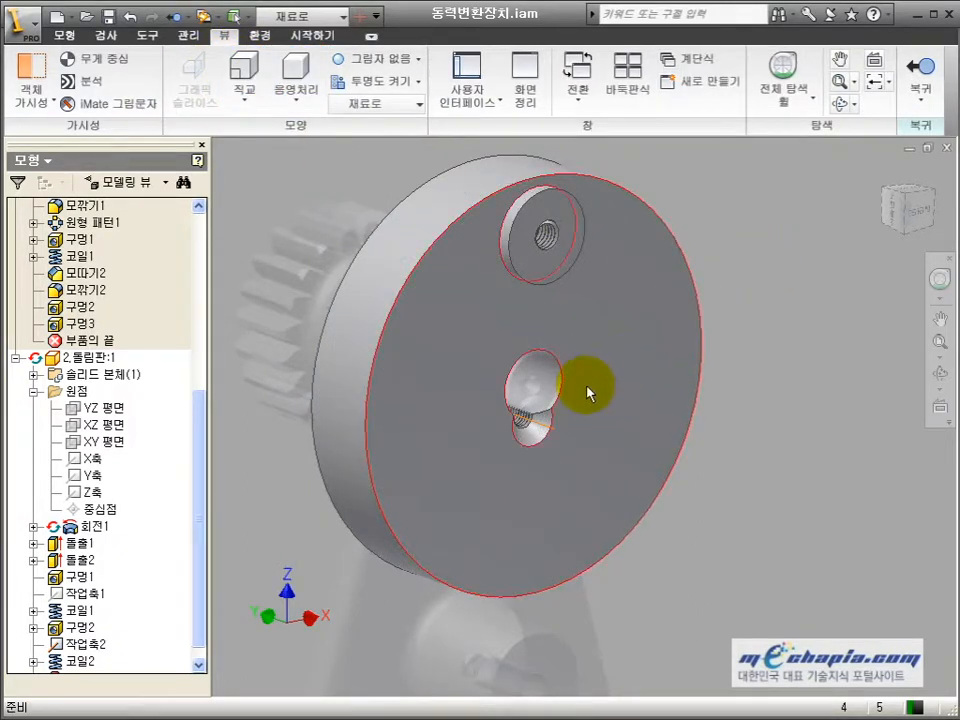
right_click(540, 430)
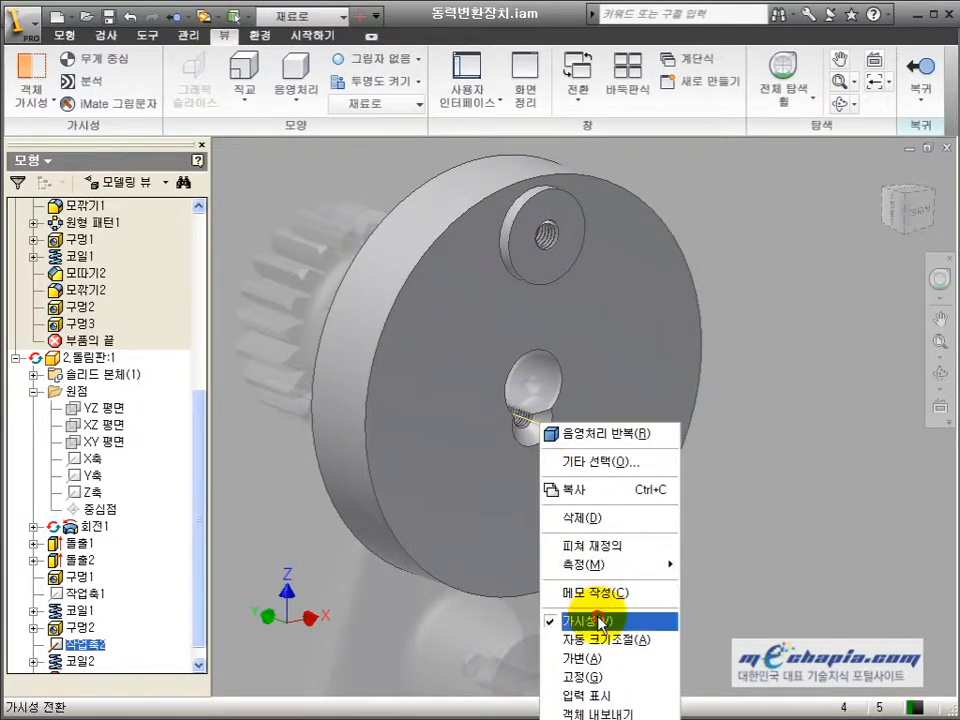
left_click(606, 617)
- Return to the assembly and examine the threaded rotating plate fitted on the gear shaft
left_click(921, 72)
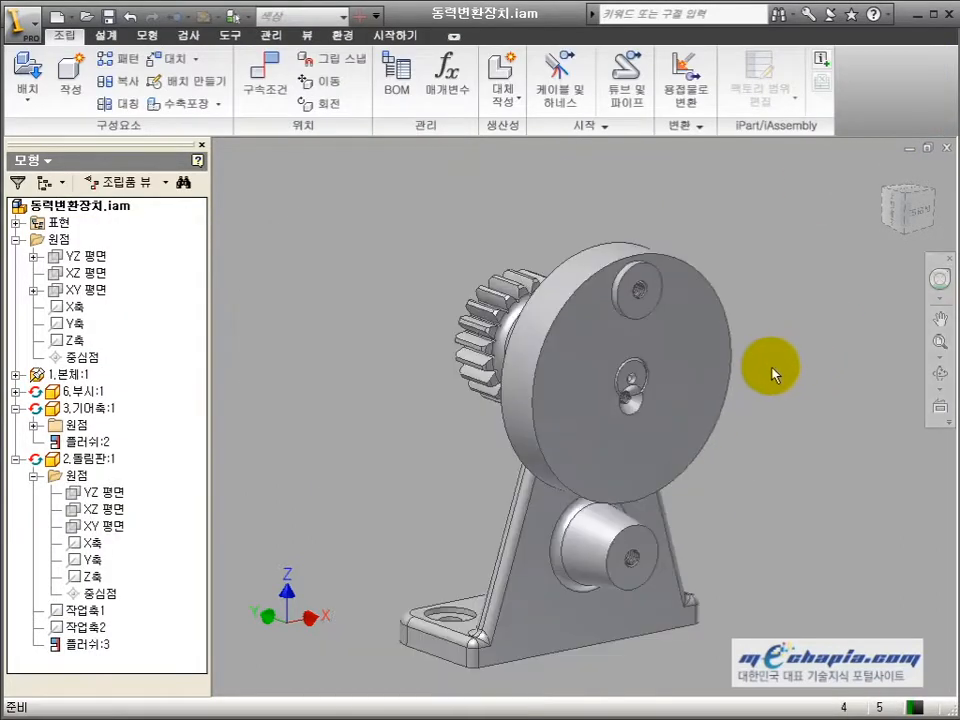
left_click(939, 374)
left_click_drag(724, 414, 670, 440)
left_click_drag(639, 455, 593, 448)
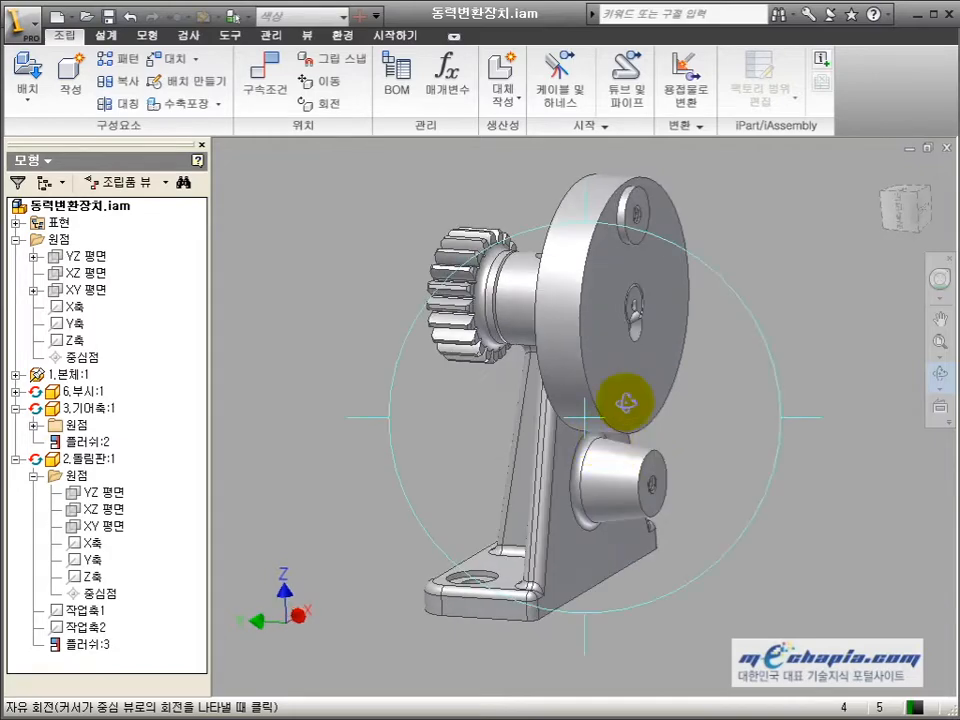
- Open the rotating plate (돌림판) for editing and check its section in the CAD reference drawing
double_click(638, 378)
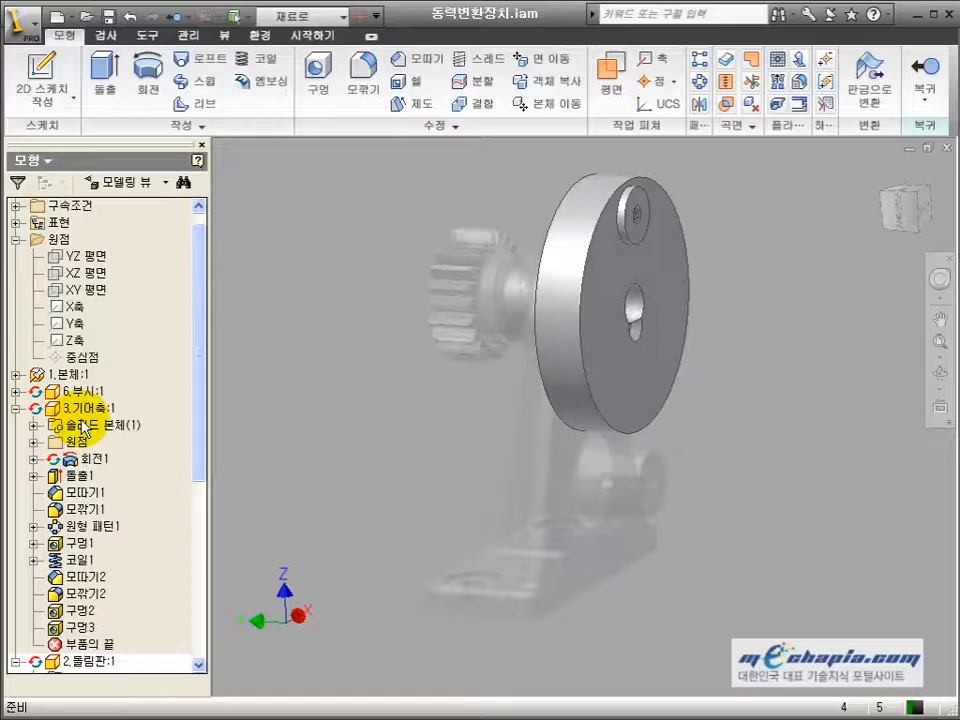
key("alt+Tab")
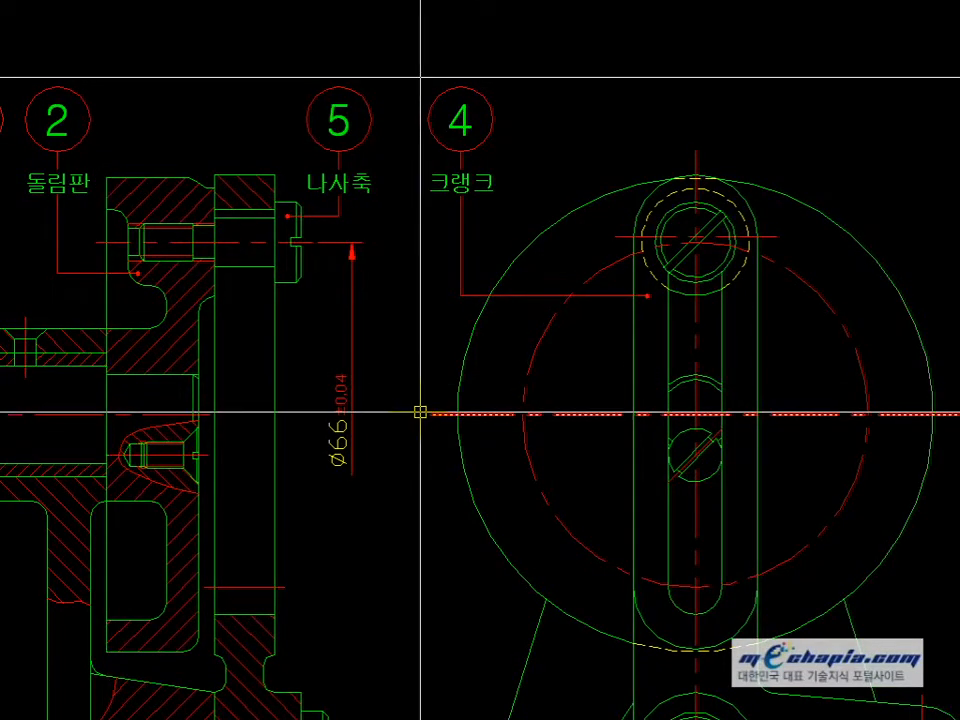
key("alt+Tab")
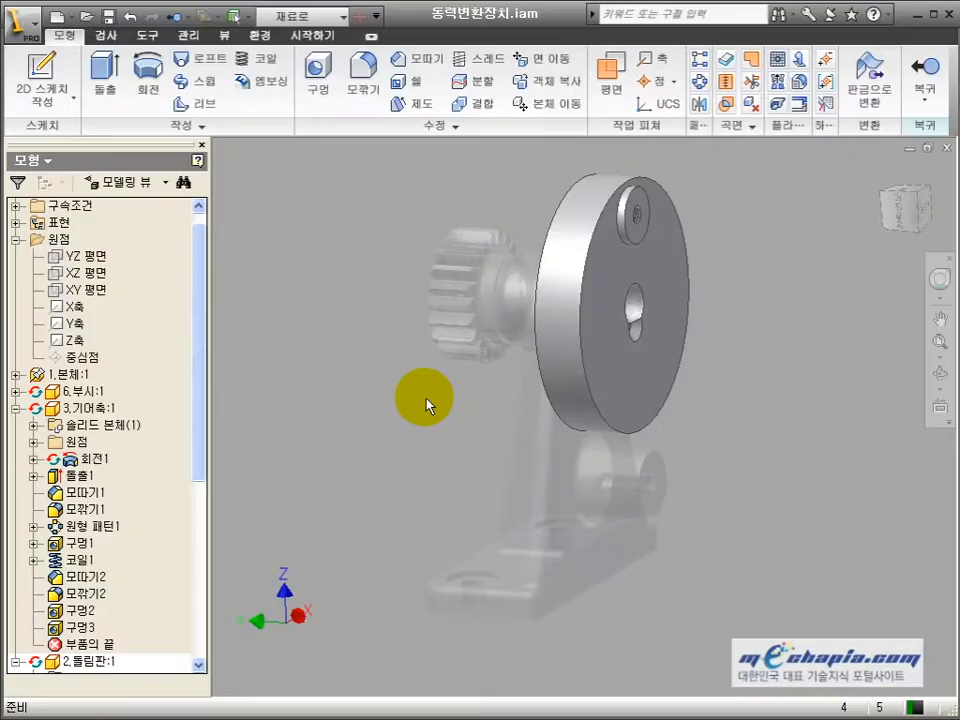
- Start a 3 mm fillet on the rotating plate, selecting the front outer rim edge and the threaded boss edge on the front face
left_click(361, 75)
left_click(313, 180)
type("3")
middle_click_drag(813, 311, 859, 386, "shift")
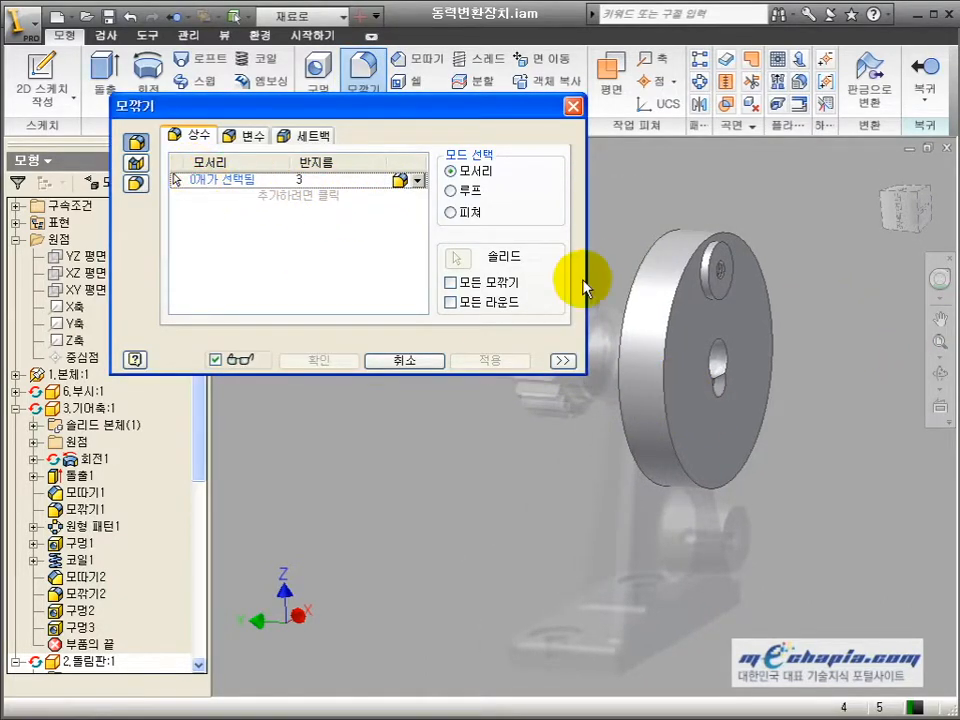
left_click(686, 283)
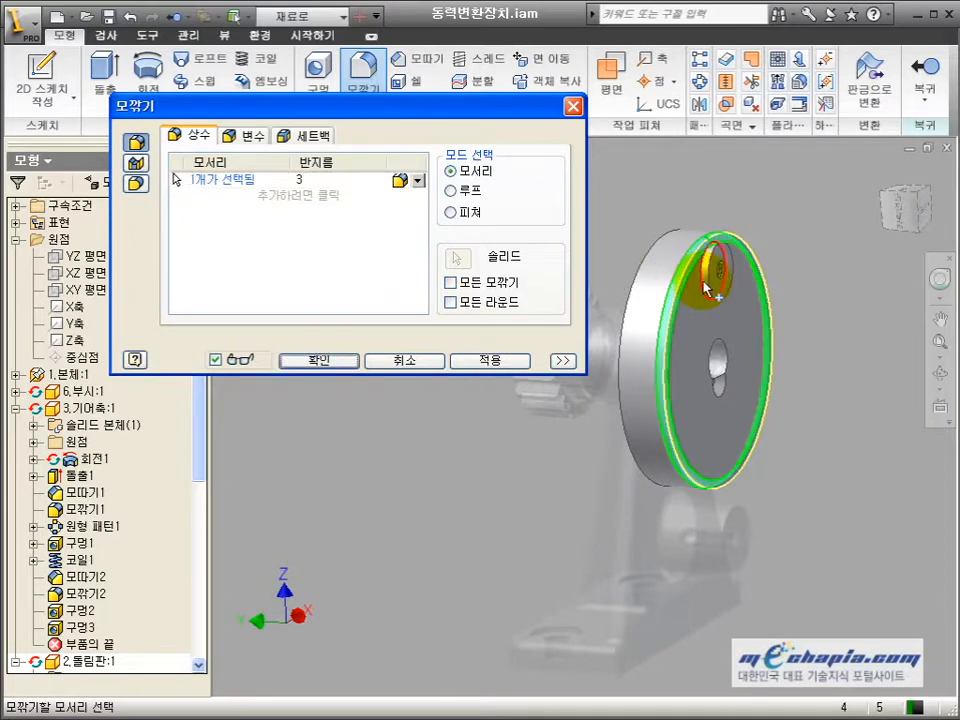
- Add the rear hub base and threaded boss edges to the 3 mm fillet selection and apply the fillet
left_click(938, 372)
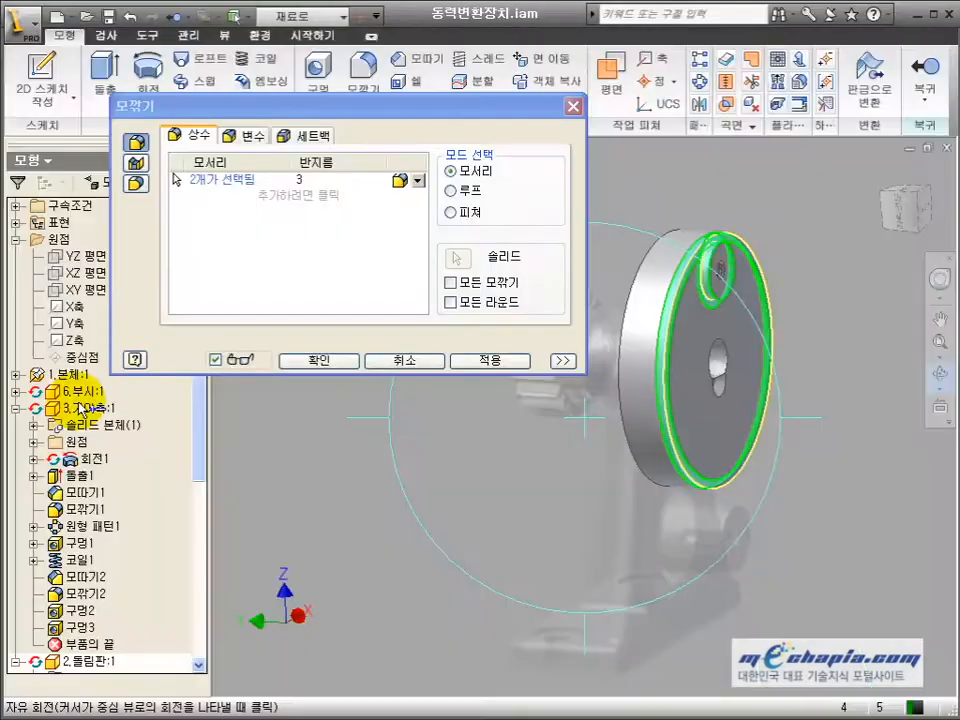
left_click_drag(700, 420, 739, 403)
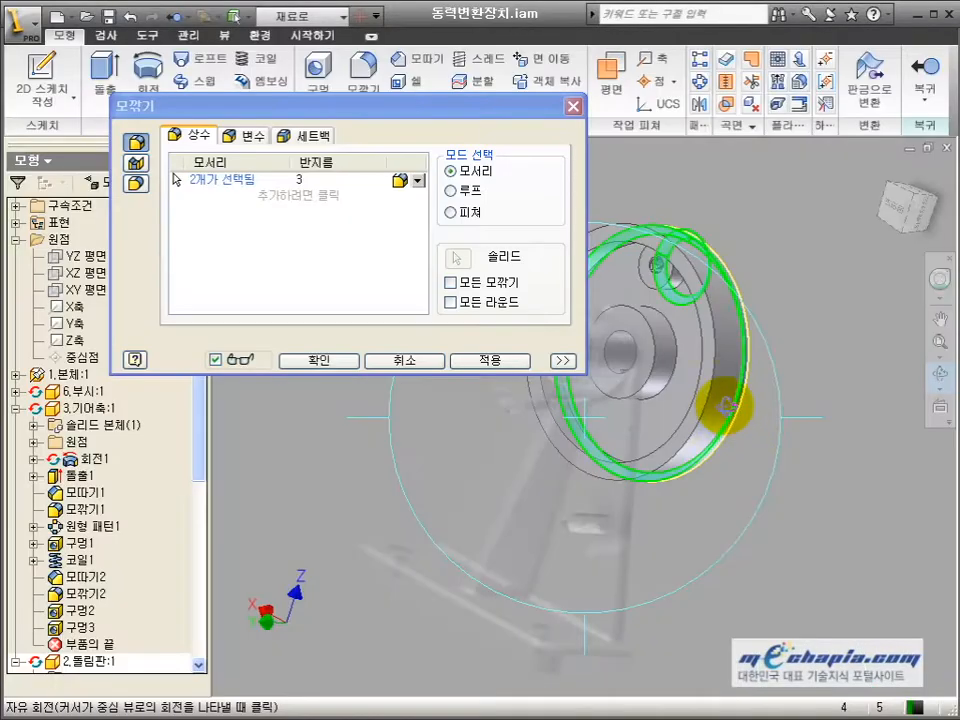
mouse_move(664, 403)
left_mouse_down()
mouse_move(686, 411)
mouse_move(686, 422)
mouse_move(755, 328)
mouse_move(750, 354)
mouse_move(696, 360)
left_mouse_up()
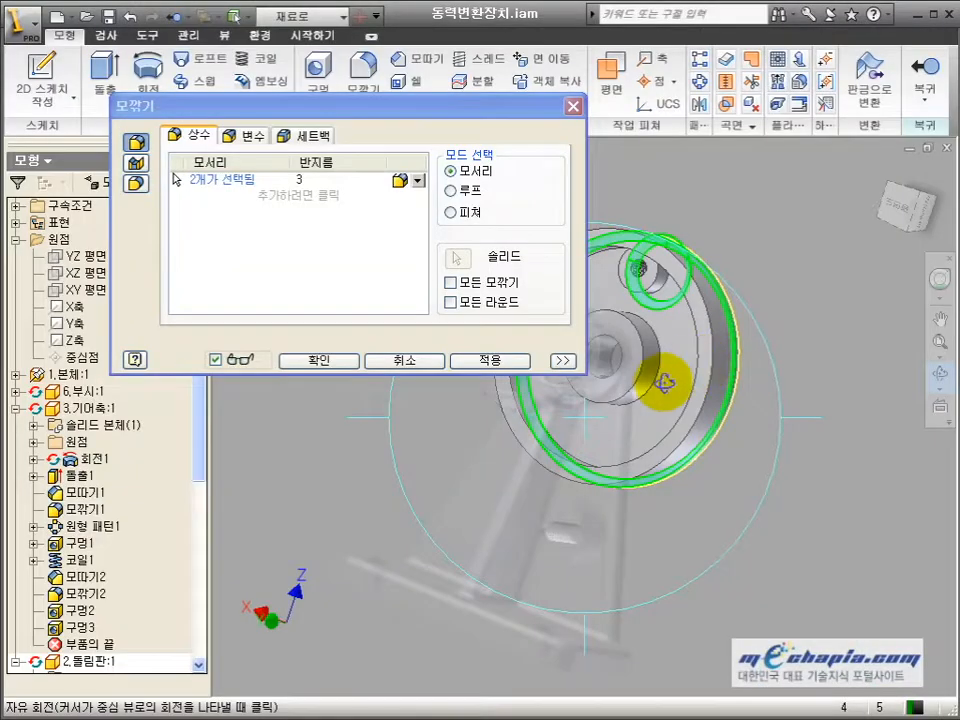
key("Escape")
left_click(648, 394)
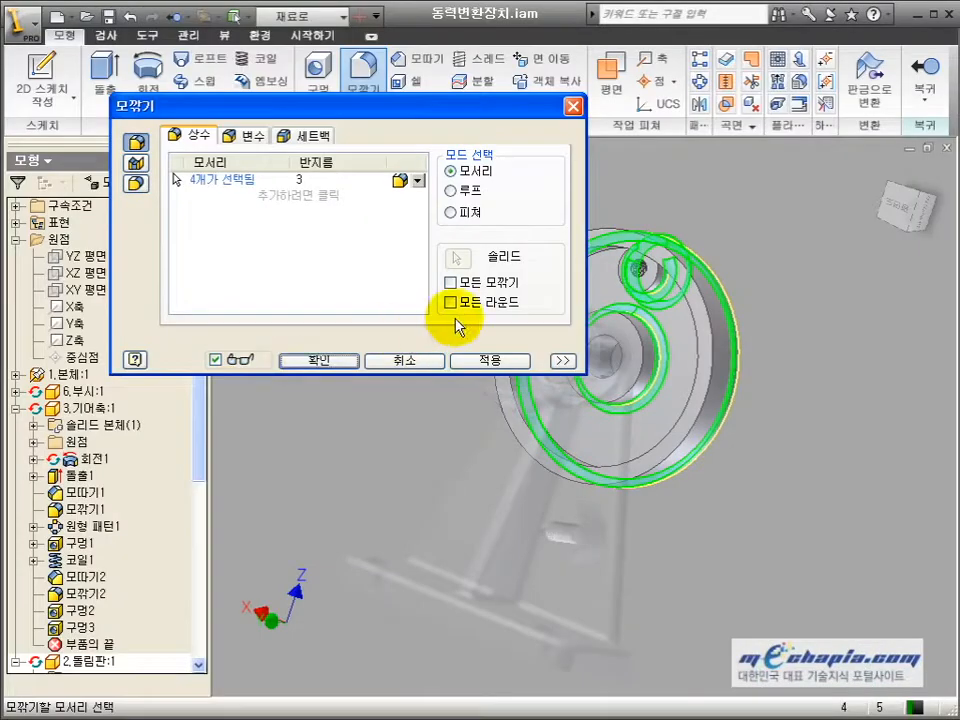
left_click(648, 290)
middle_click_drag(670, 331, 701, 360)
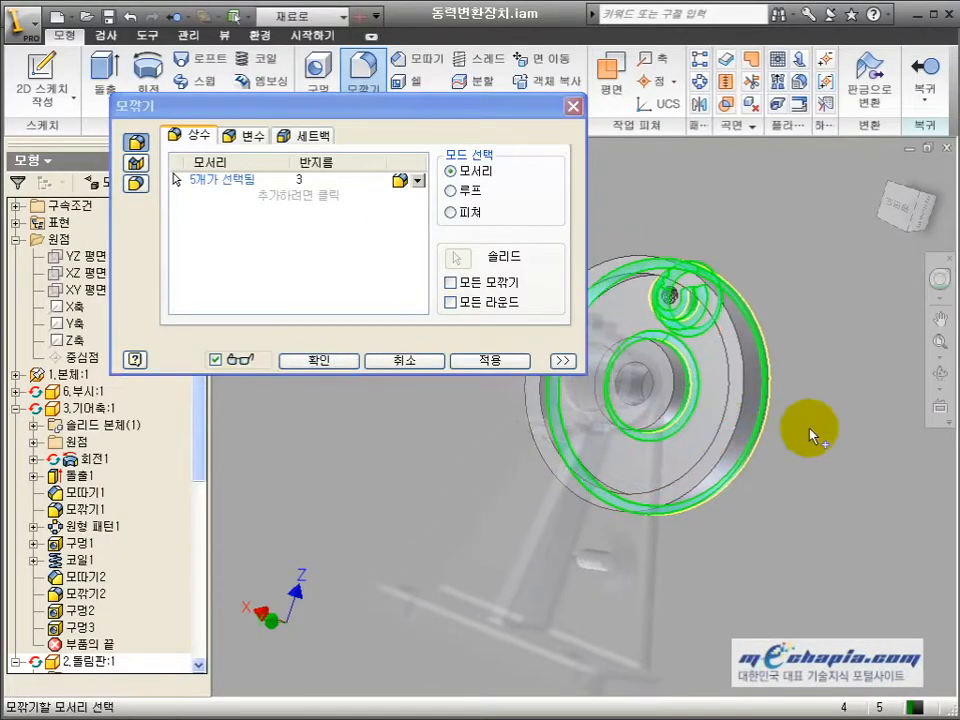
left_click(940, 376)
left_click_drag(636, 427, 777, 387)
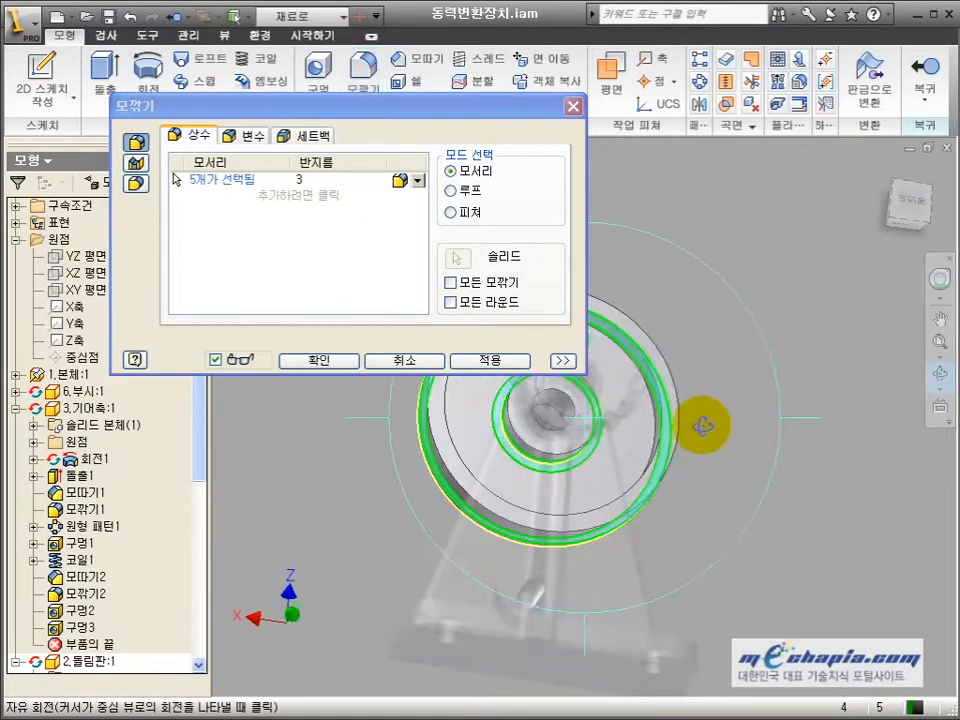
key("Escape")
left_click(330, 360)
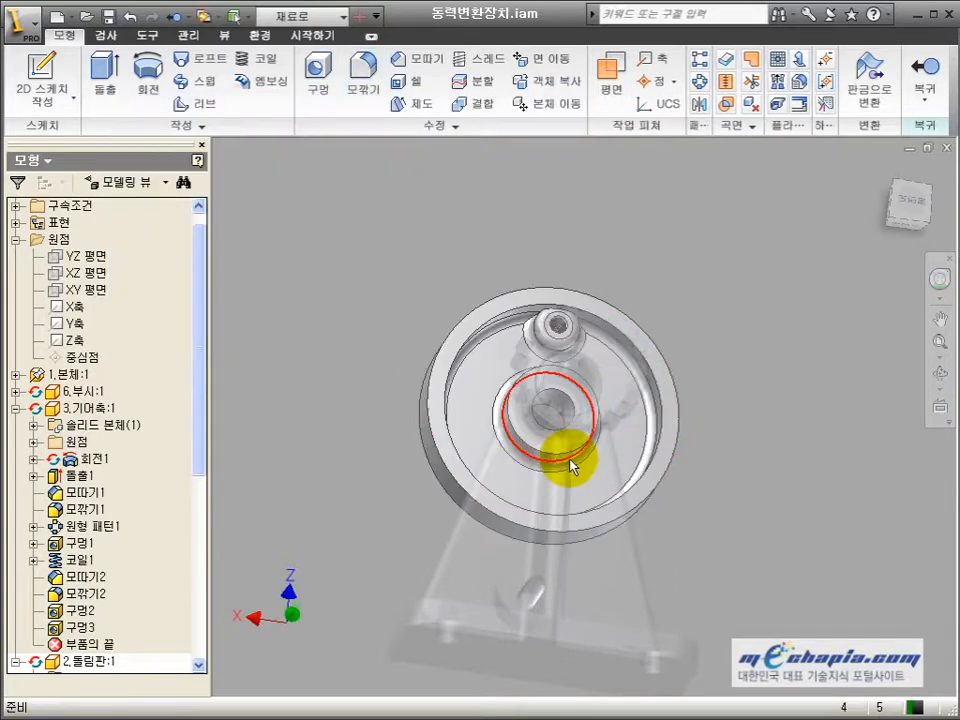
- Return to the assembly and save 동력변환장치.iam together with the new part file 2.돌림판.ipt
left_click(940, 374)
left_click_drag(767, 411, 611, 456)
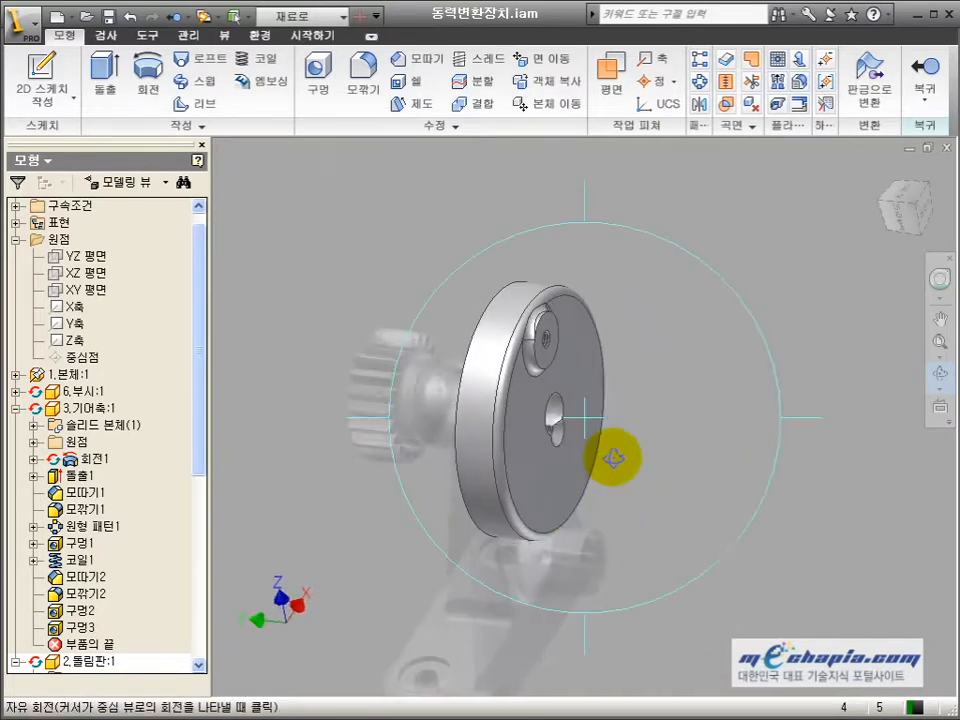
left_click(918, 72)
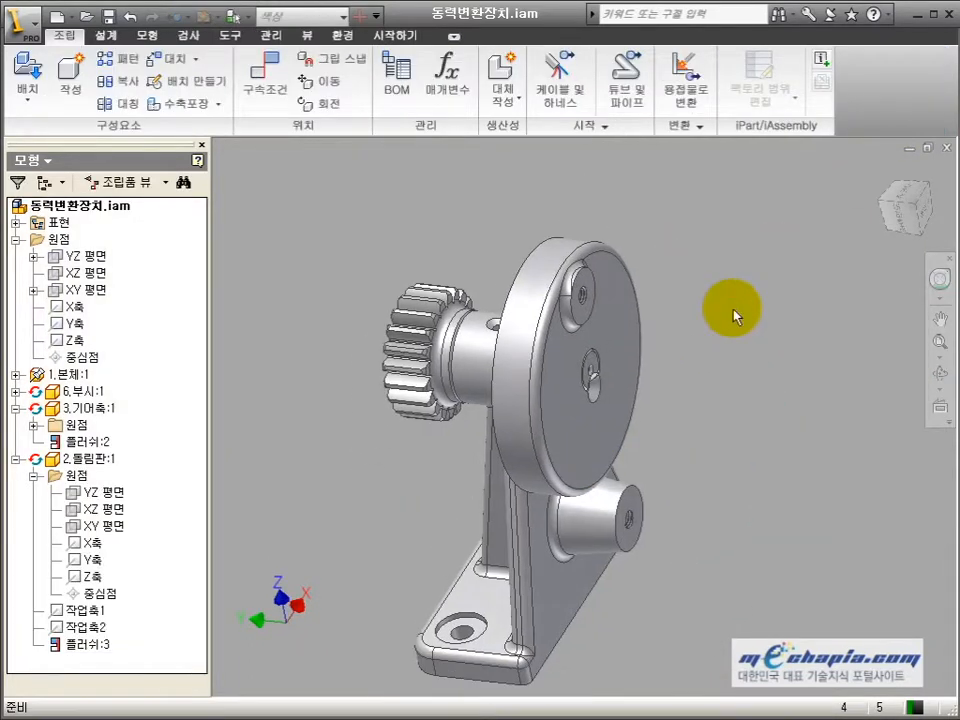
key("ctrl+s")
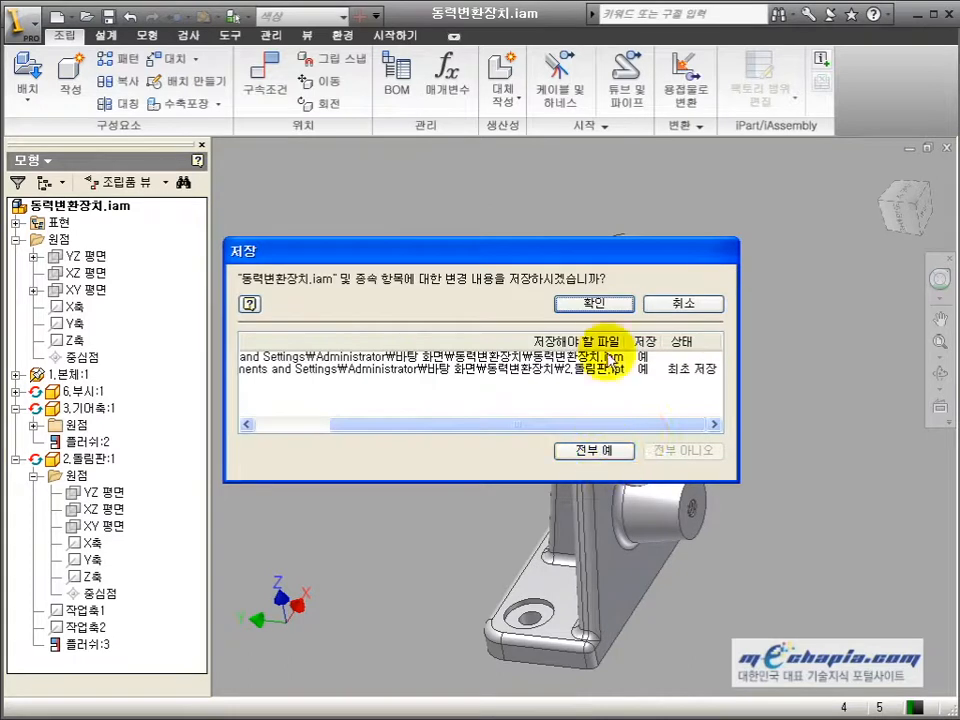
left_click(596, 304)
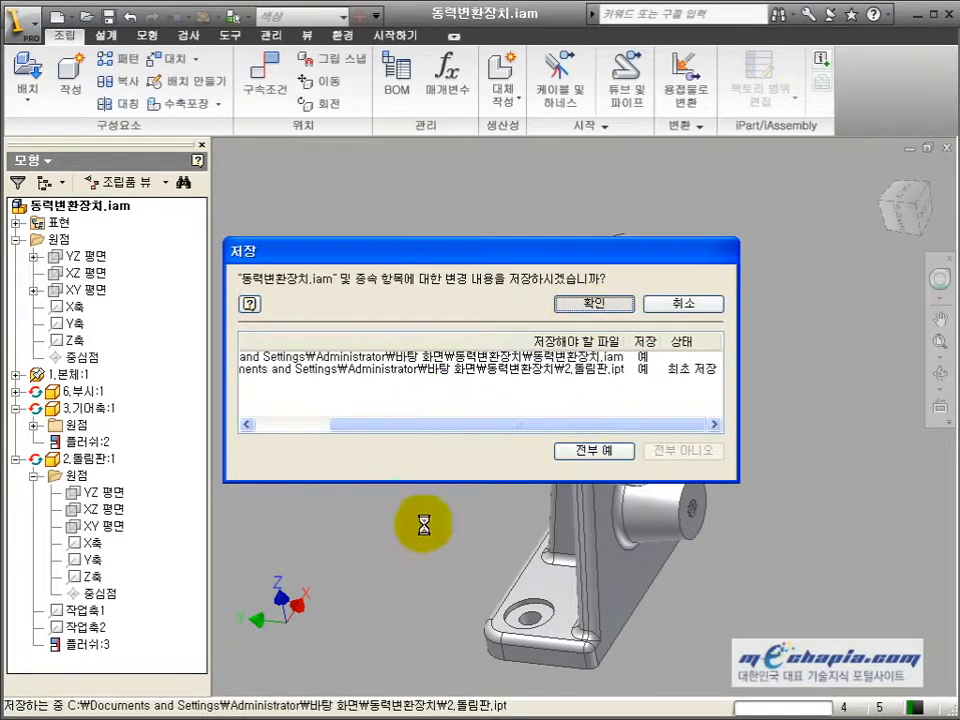
- Consult the AutoCAD assembly drawing and create a new in-place part named 4.크랭크 from the Standard.ipt template, oriented to the current view
key("alt+Tab")
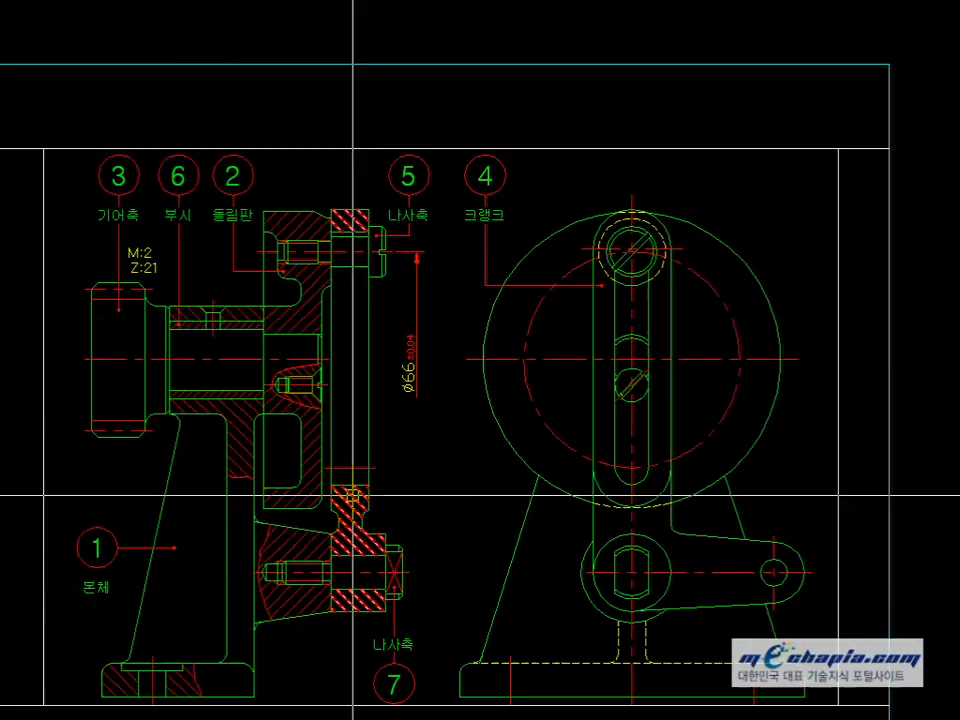
scroll(409, 498, "up", 3)
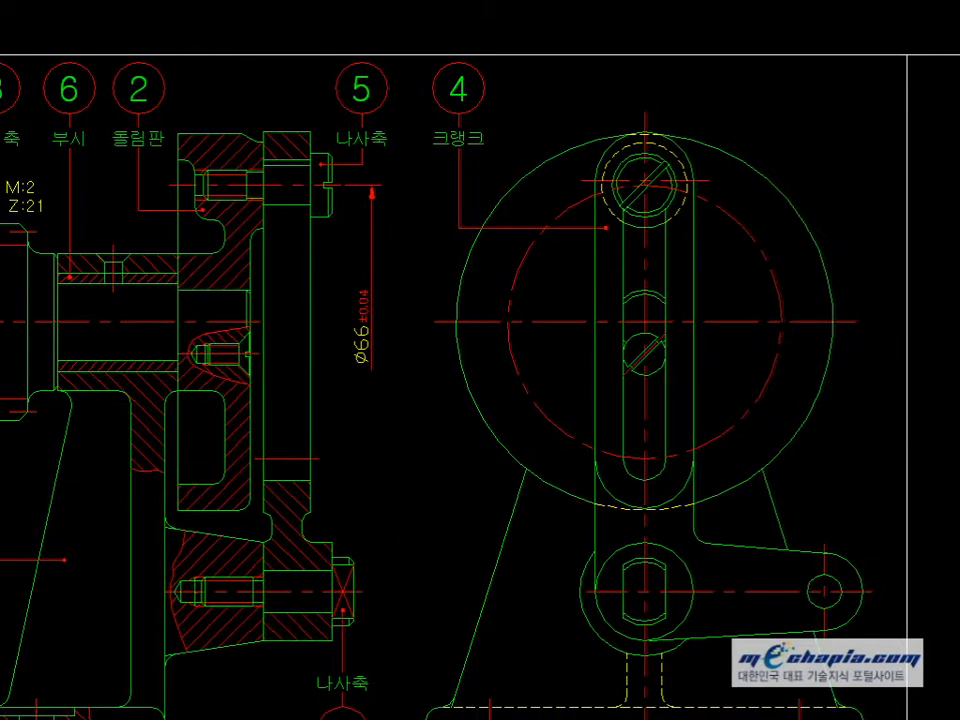
middle_click_drag(463, 446, 408, 465)
key("alt+Tab")
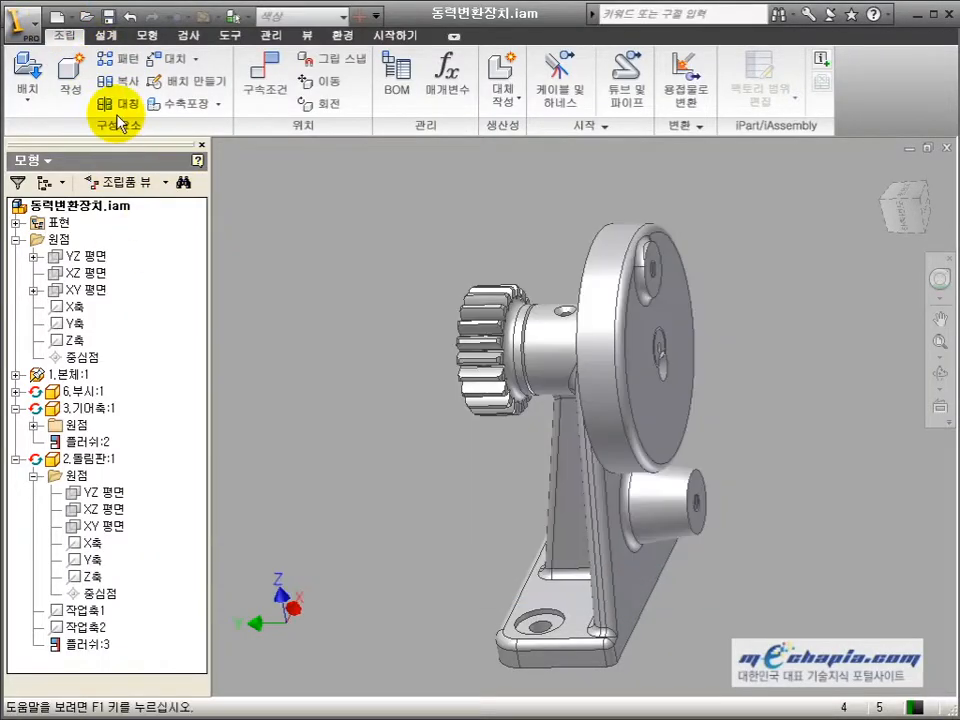
left_click(70, 85)
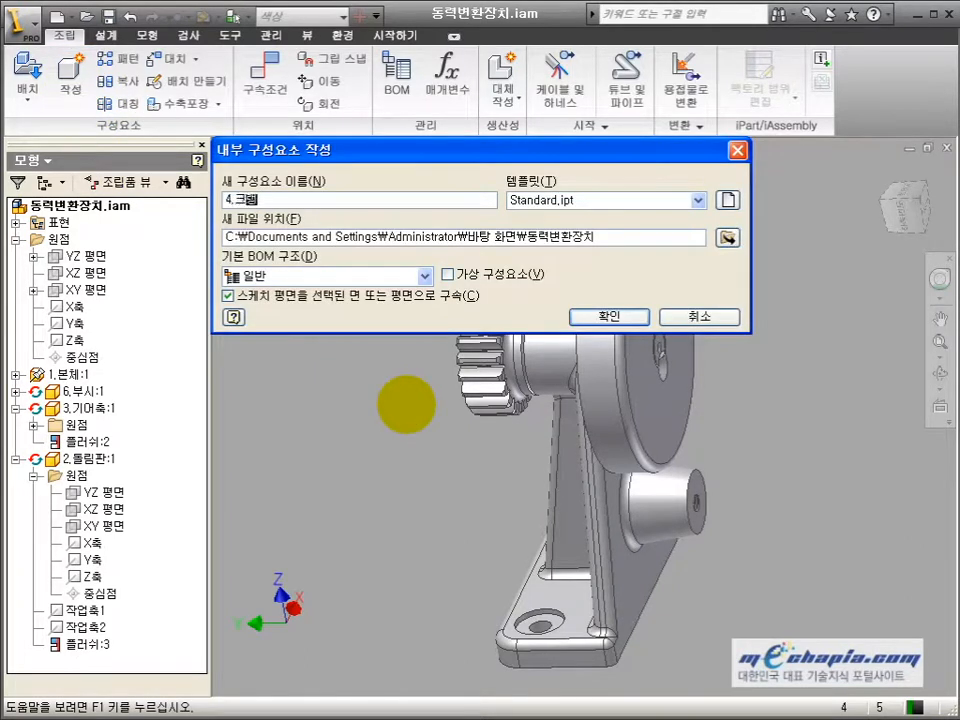
key("Return")
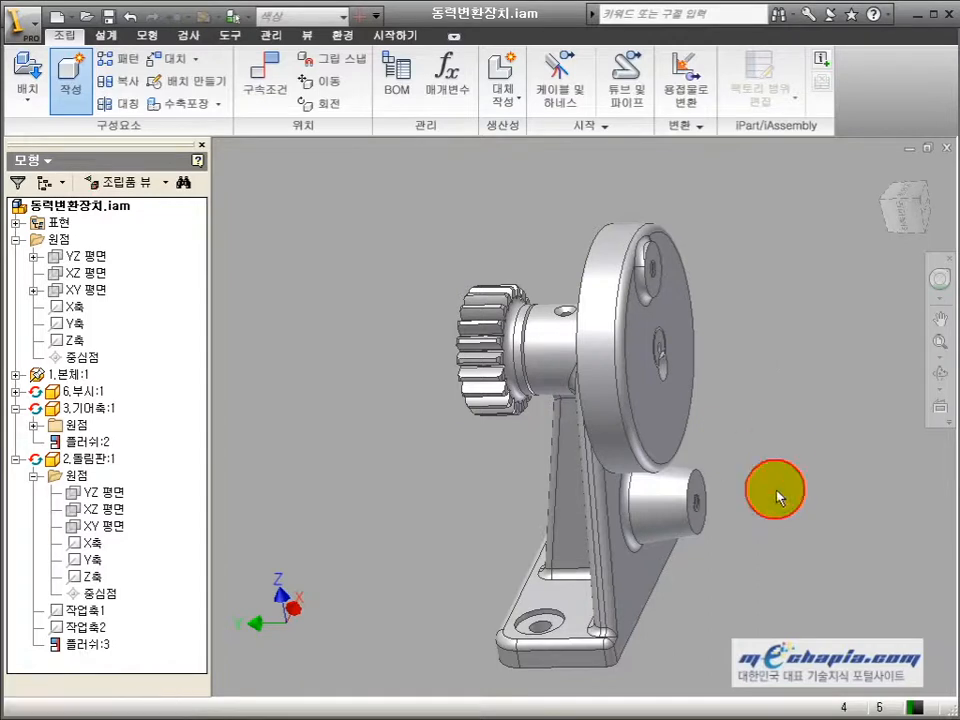
left_click(777, 500)
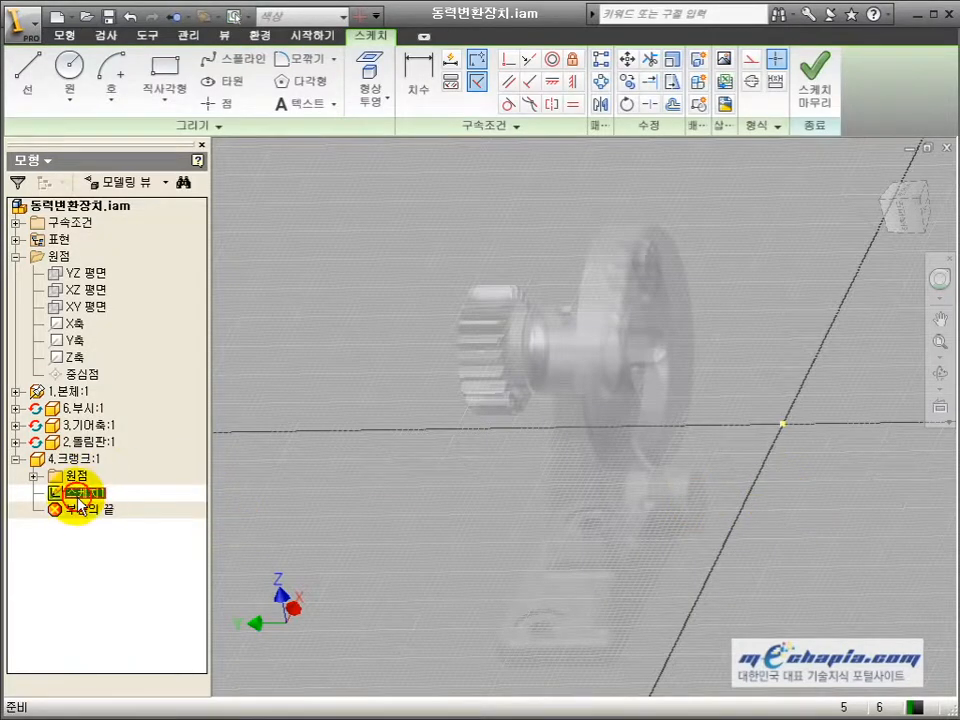
- Following the crank in the AutoCAD drawing, sketch a circle about 46 mm in diameter at the origin and another vertically aligned about 112 mm above
key("alt+Tab")
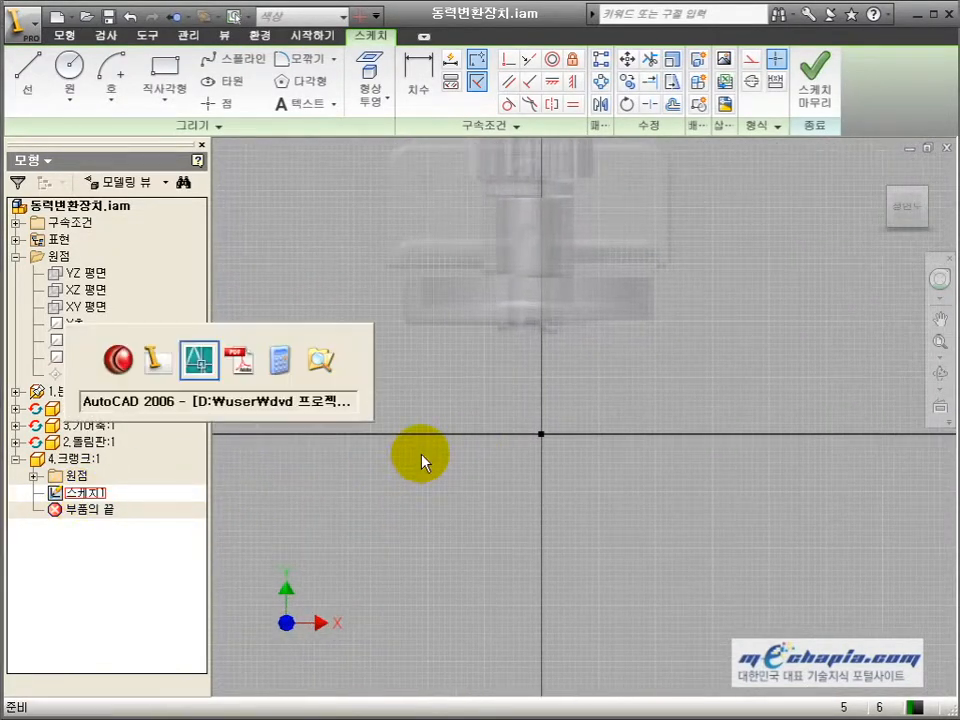
middle_click_drag(463, 461, 377, 389)
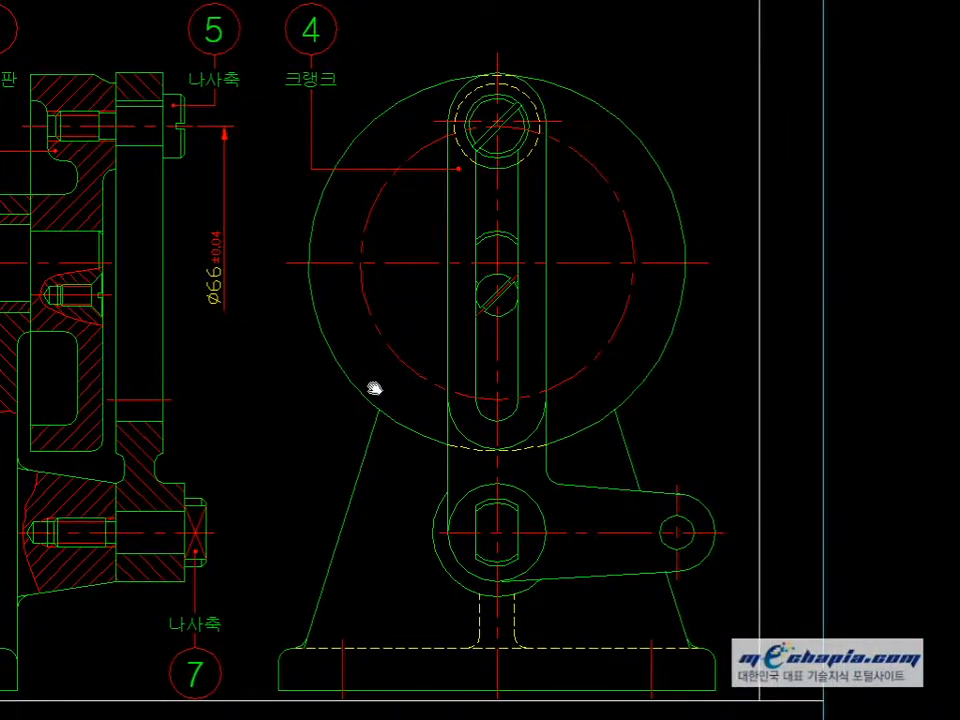
key("alt+Tab")
key("alt+Tab")
key("alt+Tab")
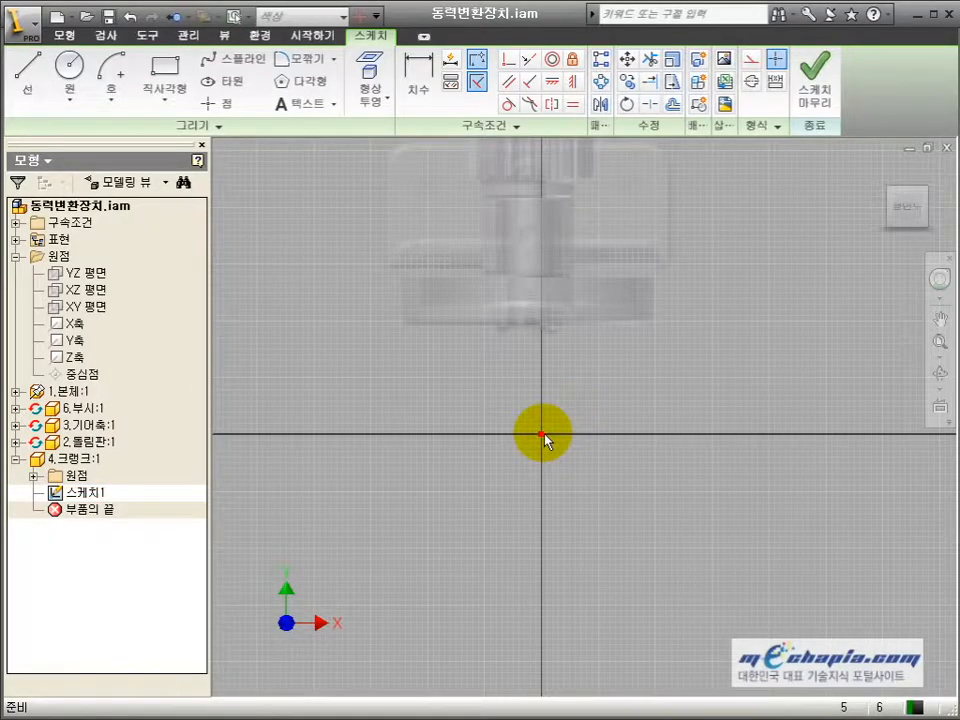
left_click(540, 501)
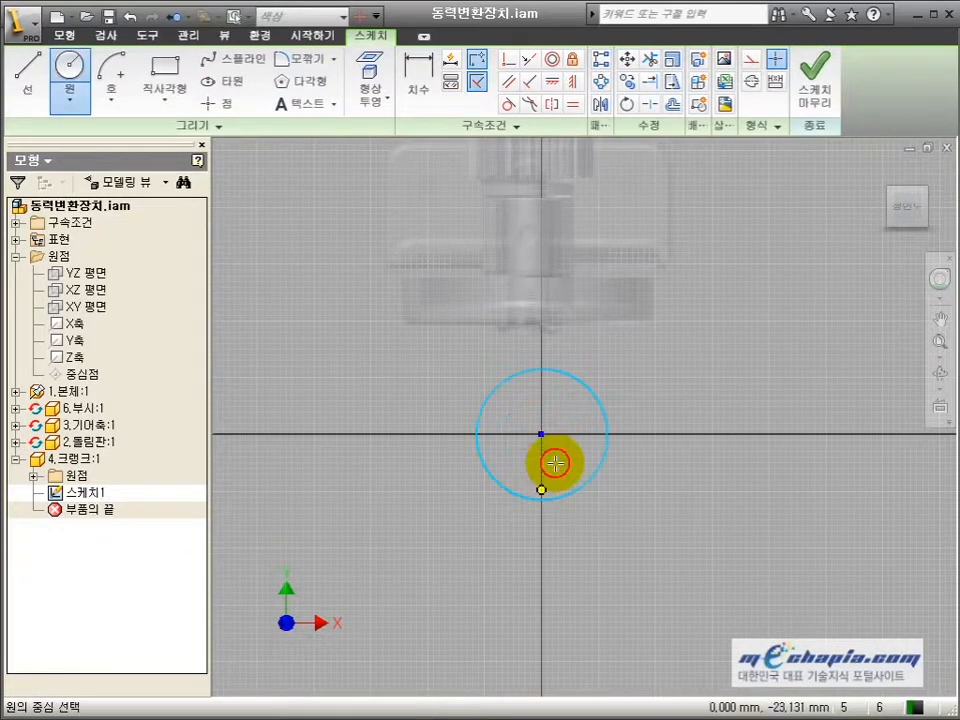
scroll(557, 281, "down", 4)
left_click(547, 262)
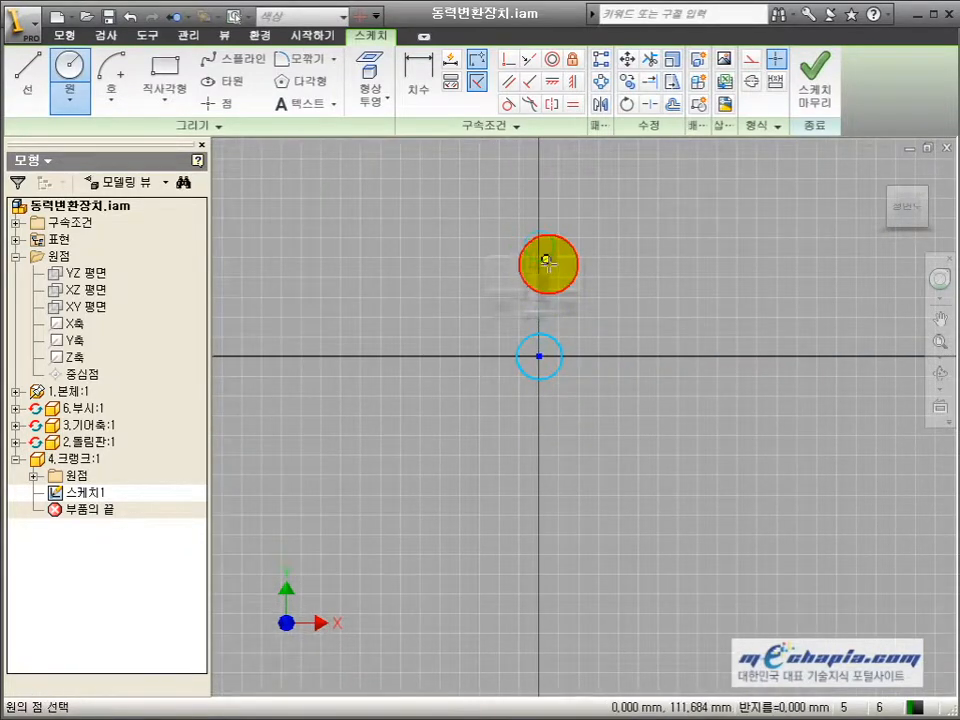
left_click(572, 82)
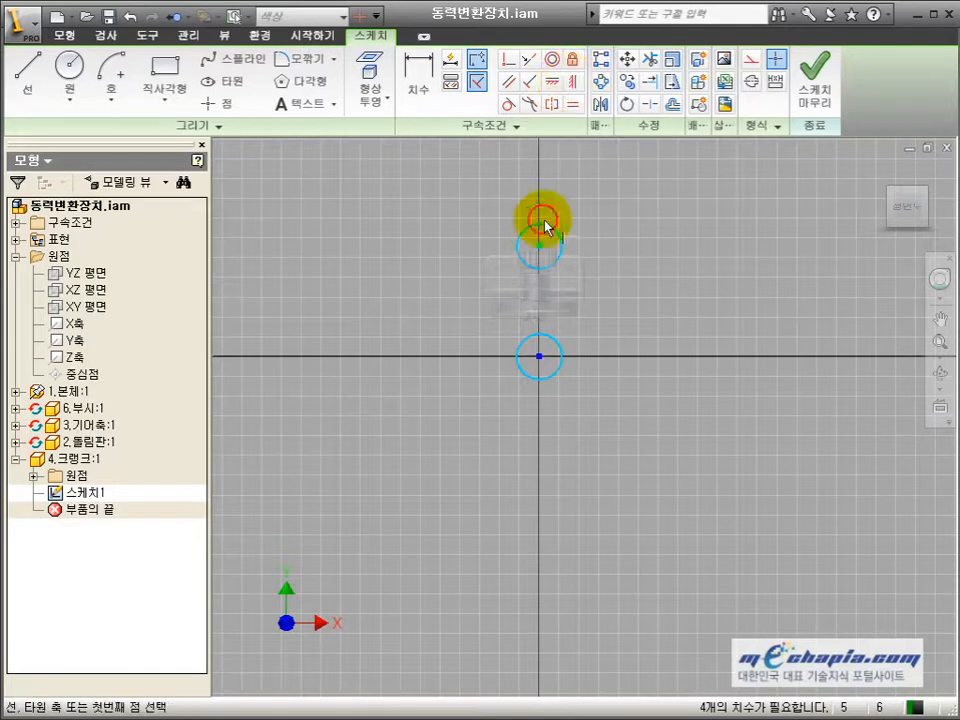
left_click(540, 355)
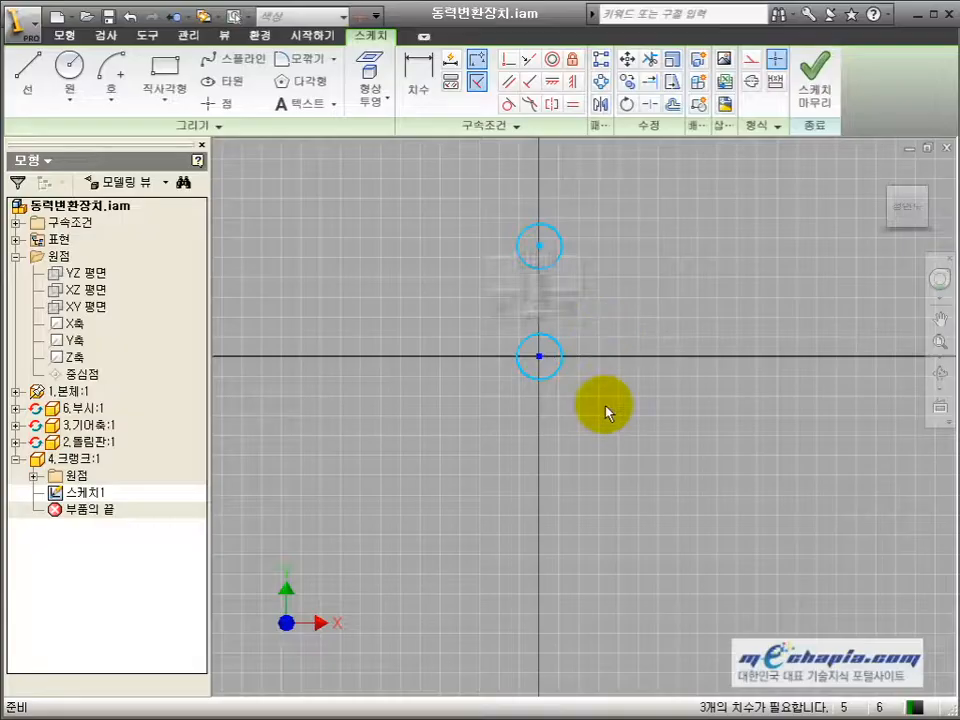
- Sketch a smaller circle about 69 mm to the right of the origin and align its centre horizontally with the origin circle's centre
scroll(608, 390, "down", 4)
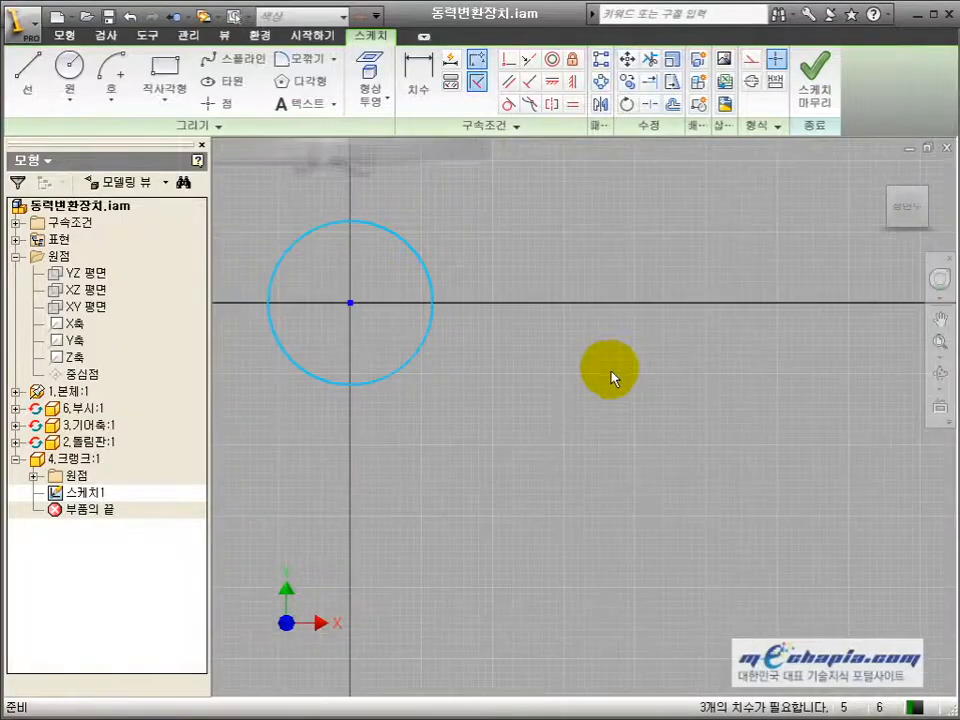
scroll(603, 370, "up", 2)
left_click(601, 327)
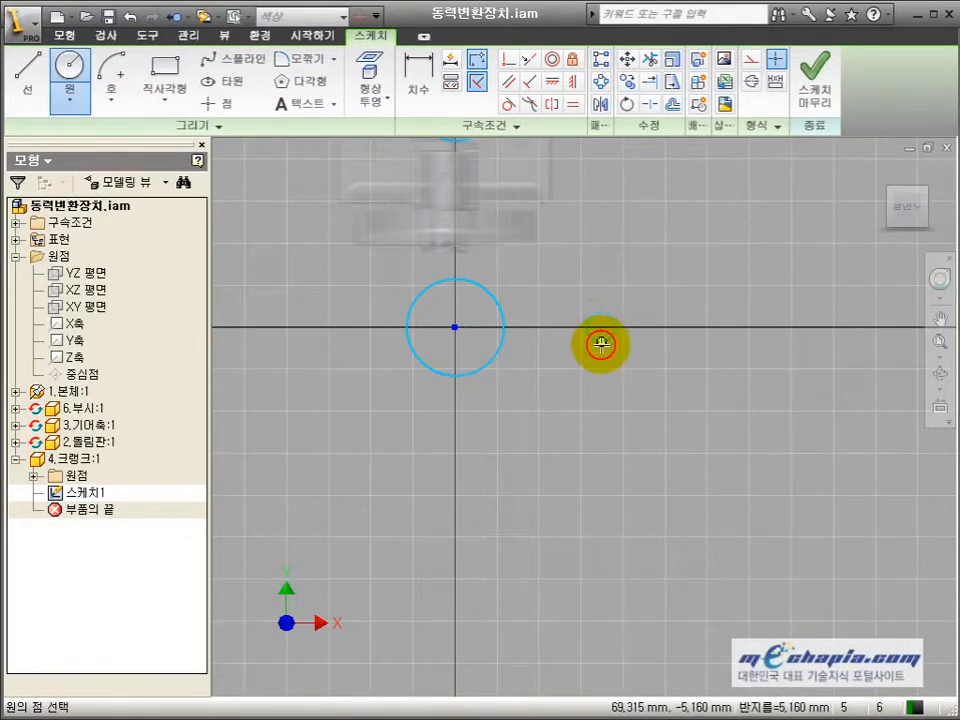
left_click(600, 350)
key("Escape")
left_click(551, 81)
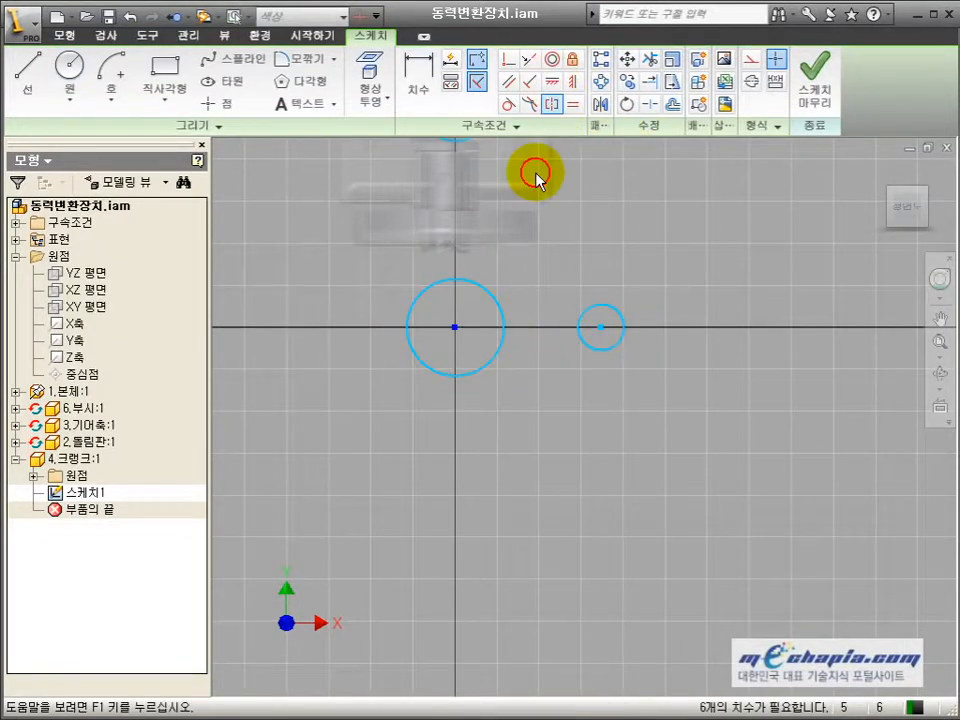
left_click(455, 327)
left_click(601, 327)
- Check the crank's hub in the AutoCAD drawing and set the origin circle's diameter to 23 mm
key("alt+Tab")
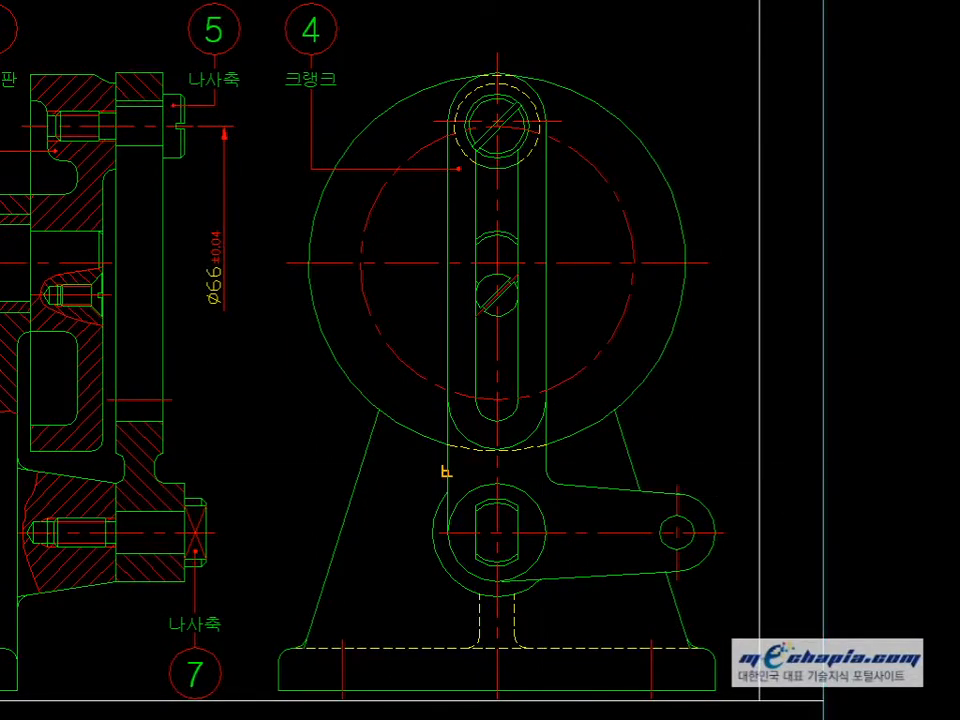
left_click(447, 471)
key("alt+Tab")
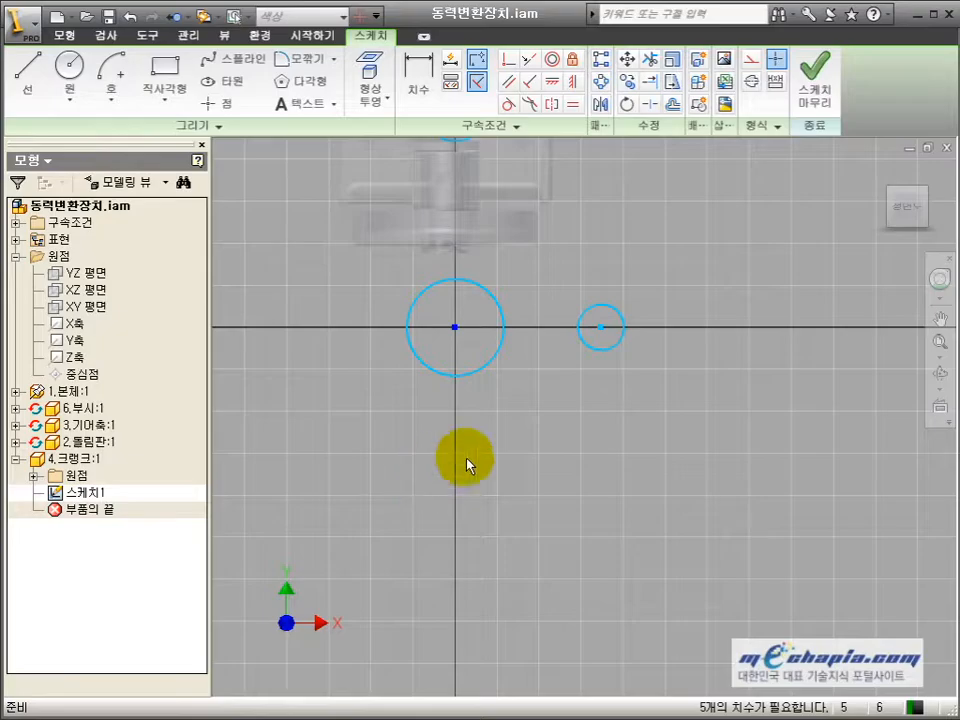
key("d")
left_click(462, 378)
left_click(396, 411)
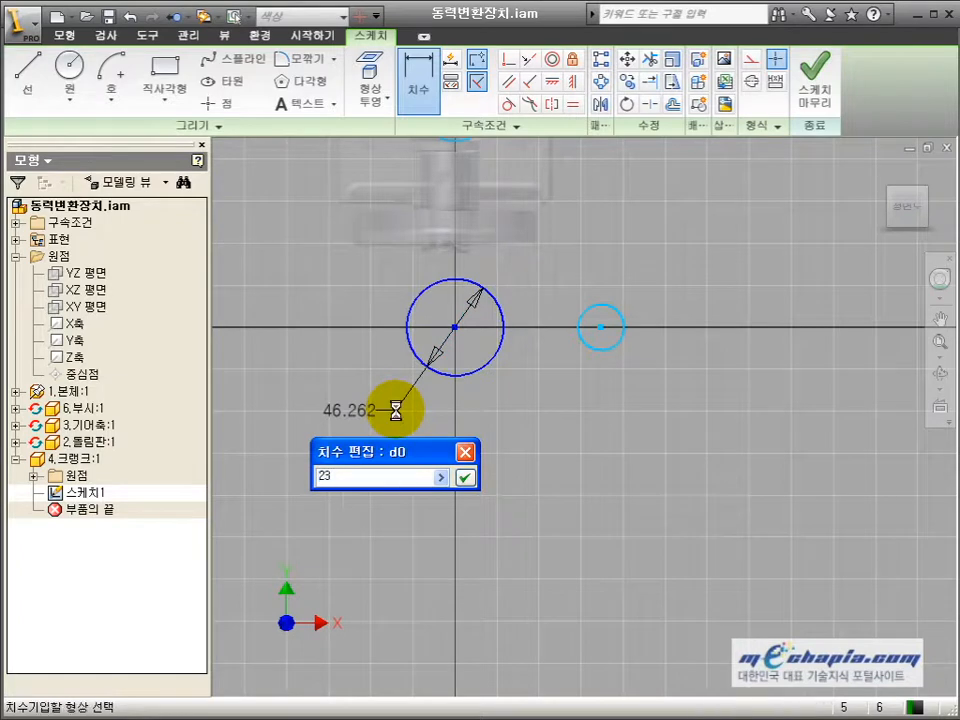
type("23")
key("Return")
middle_click_drag(407, 369, 401, 473)
key("Escape")
- Make the upper circle equal in size to the origin circle and move it closer to the origin along the vertical axis
key("equal")
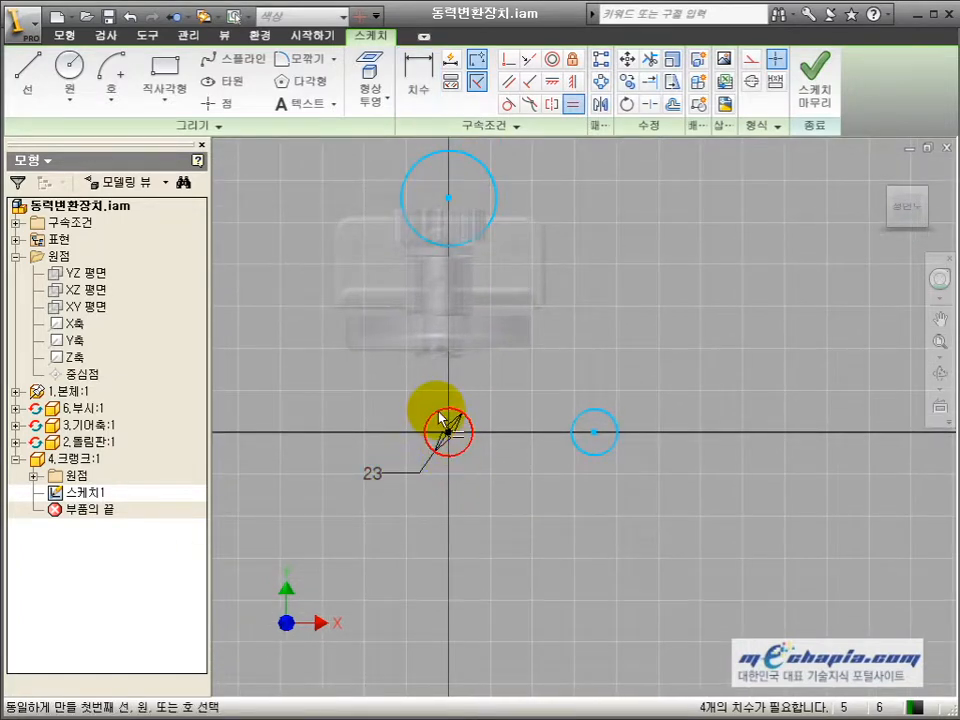
left_click(440, 416)
left_click(435, 250)
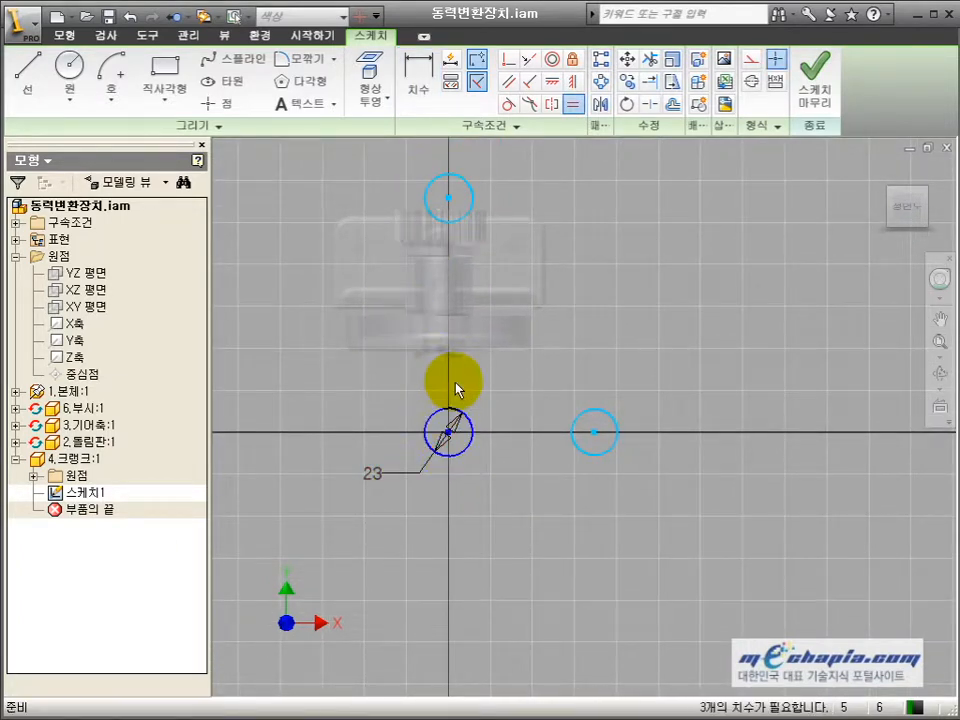
key("Escape")
left_click_drag(444, 214, 459, 299)
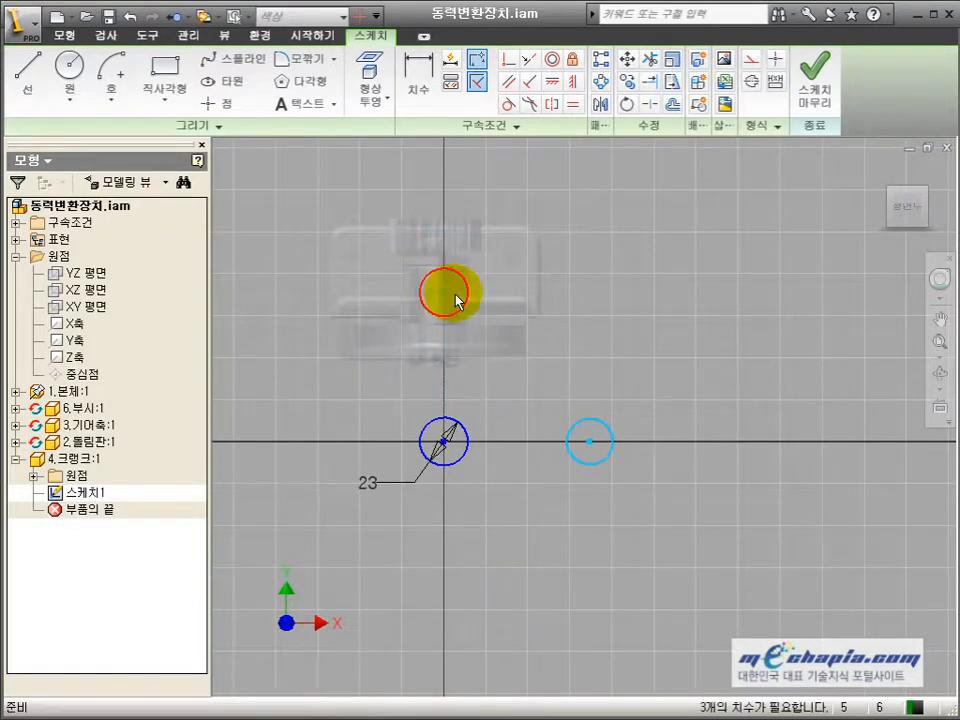
- Sketch two vertical lines, each about 90 to 96 mm long, flanking the upper and origin circles, one on each side
scroll(528, 370, "up", 3)
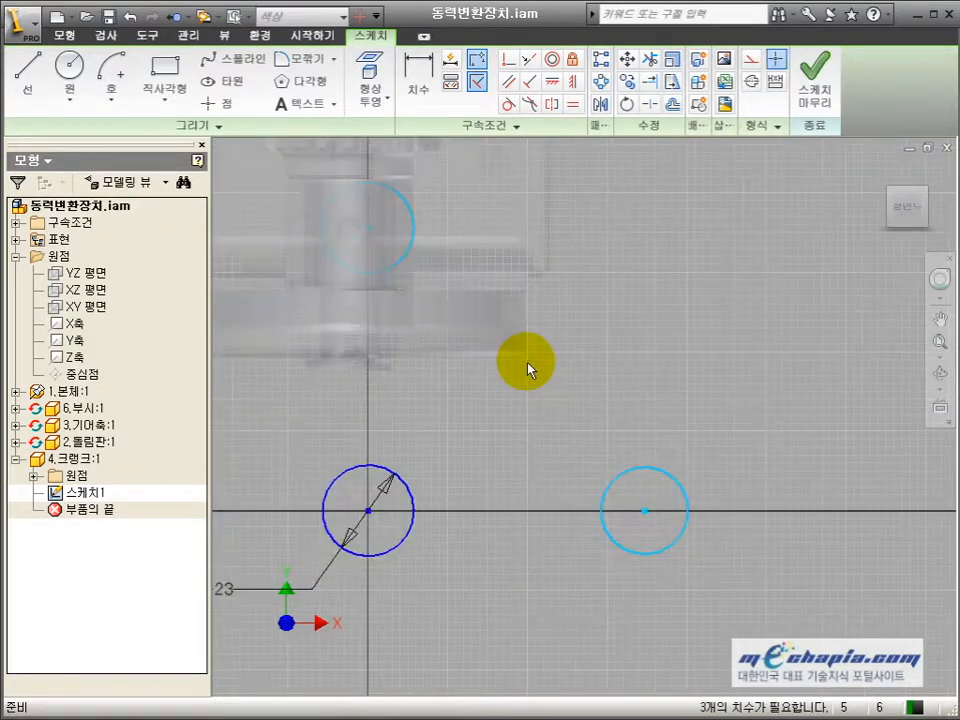
key("l")
left_click(290, 200)
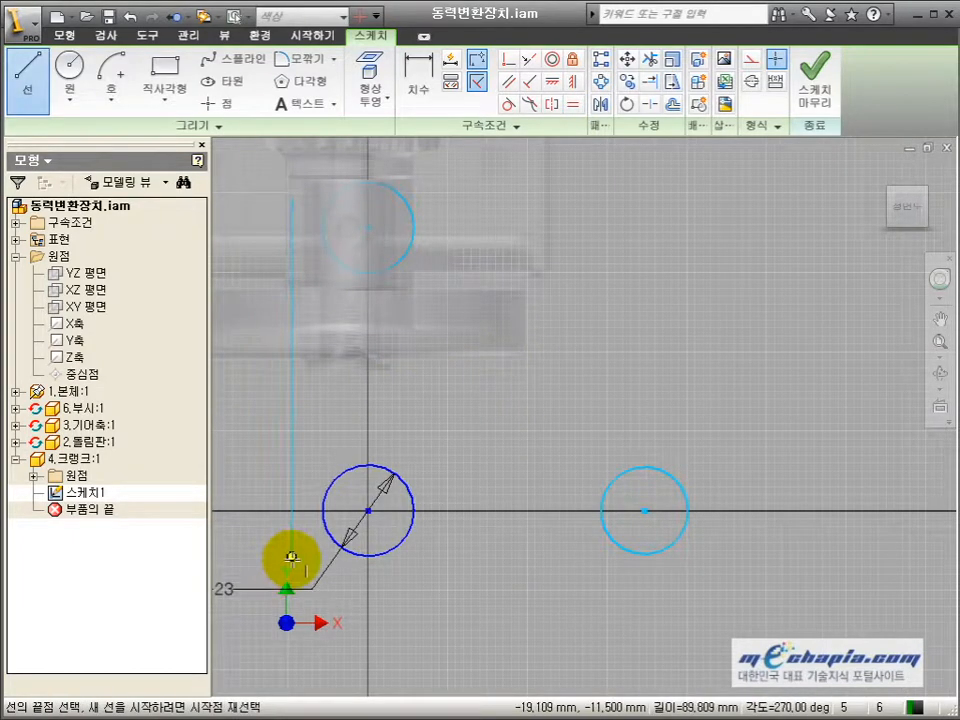
double_click(290, 556)
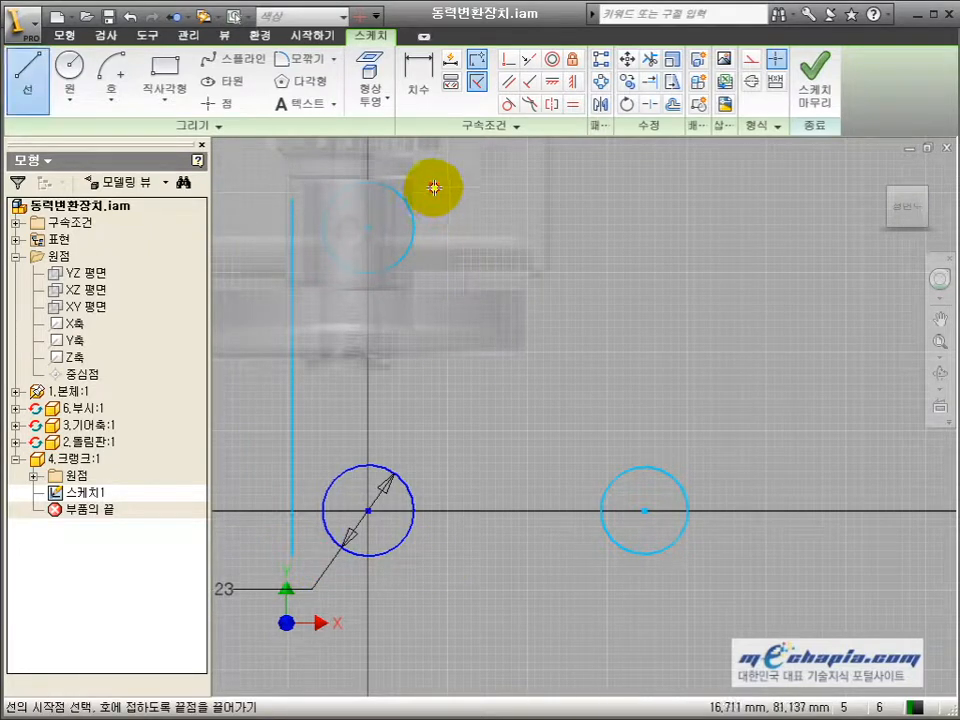
left_click(433, 188)
double_click(435, 568)
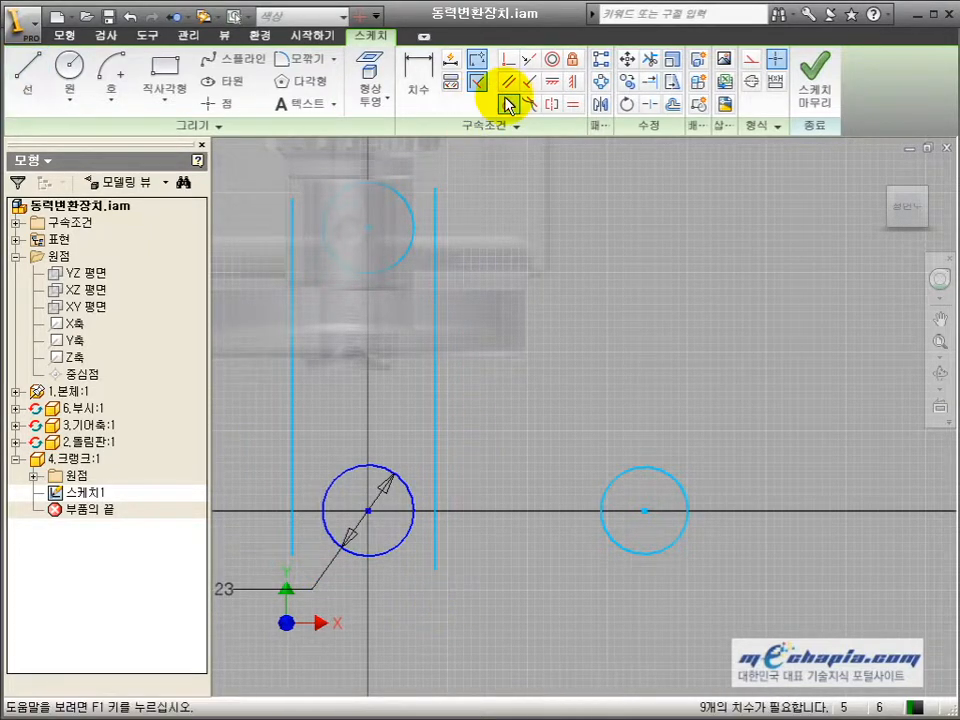
- Make both vertical lines tangent to the upper circle and the origin circle
left_click(509, 103)
left_click(408, 245)
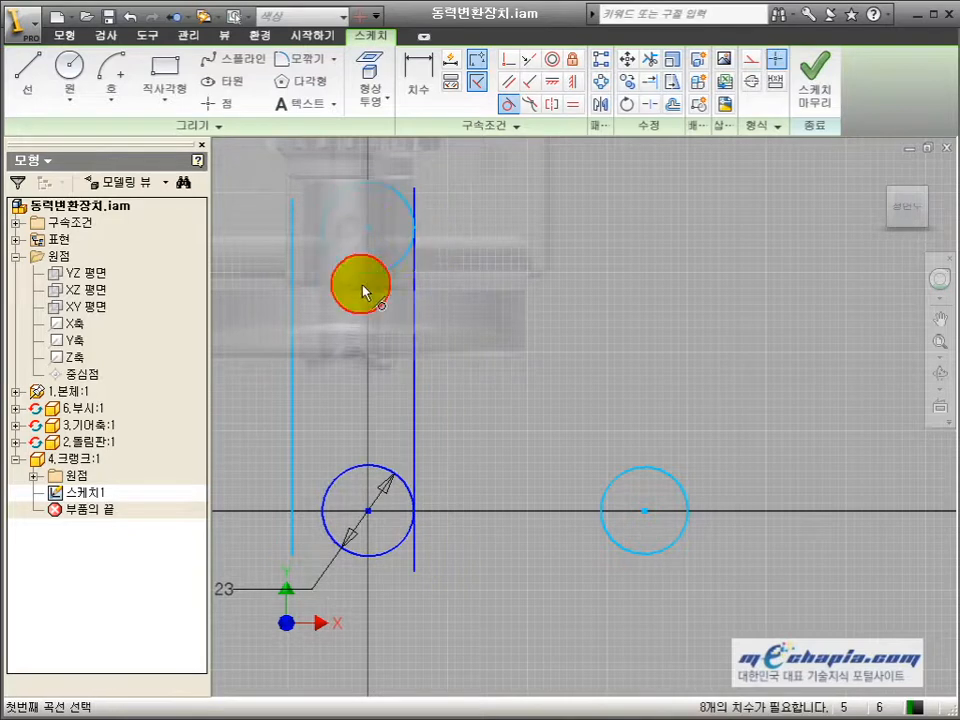
left_click(292, 261)
key("Escape")
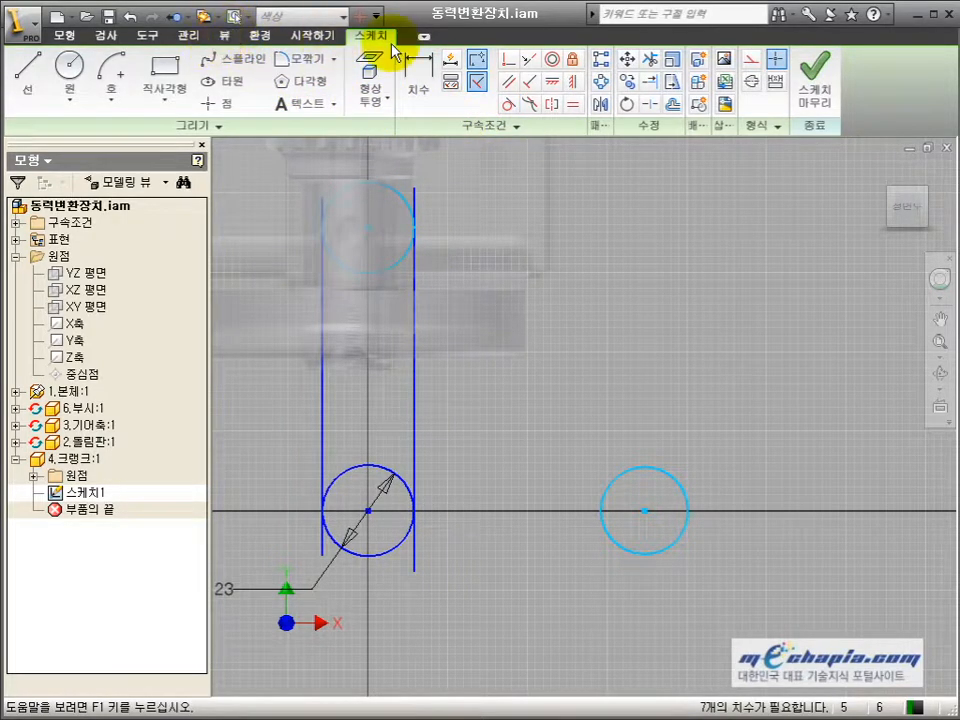
- Trim the vertical lines' ends that overhang the tangent points on the upper and origin circles
left_click(649, 58)
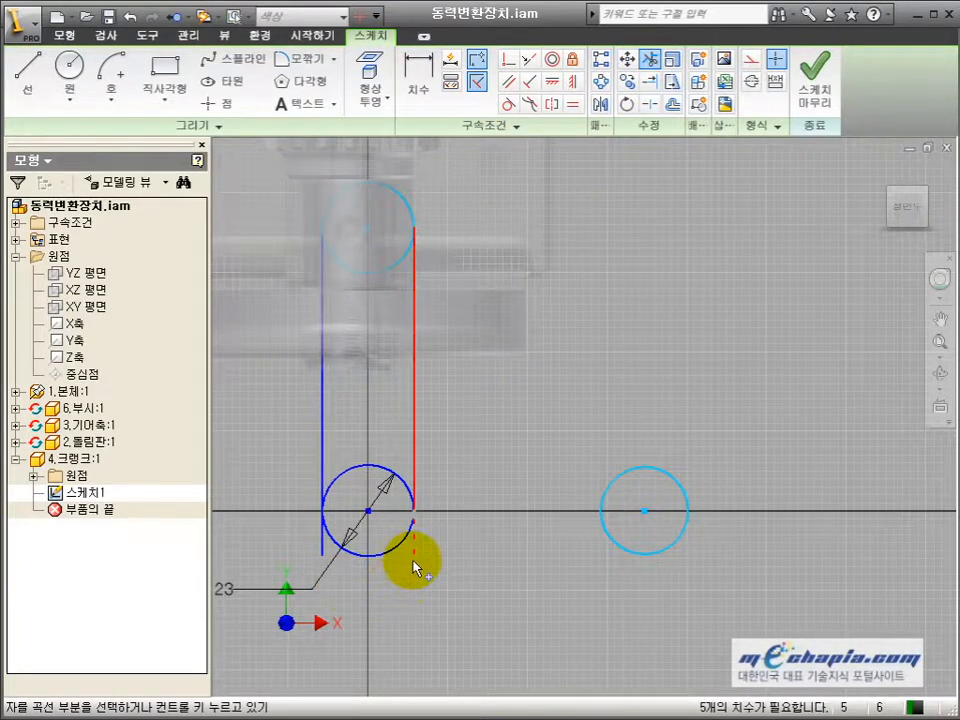
left_click(330, 549)
key("Escape")
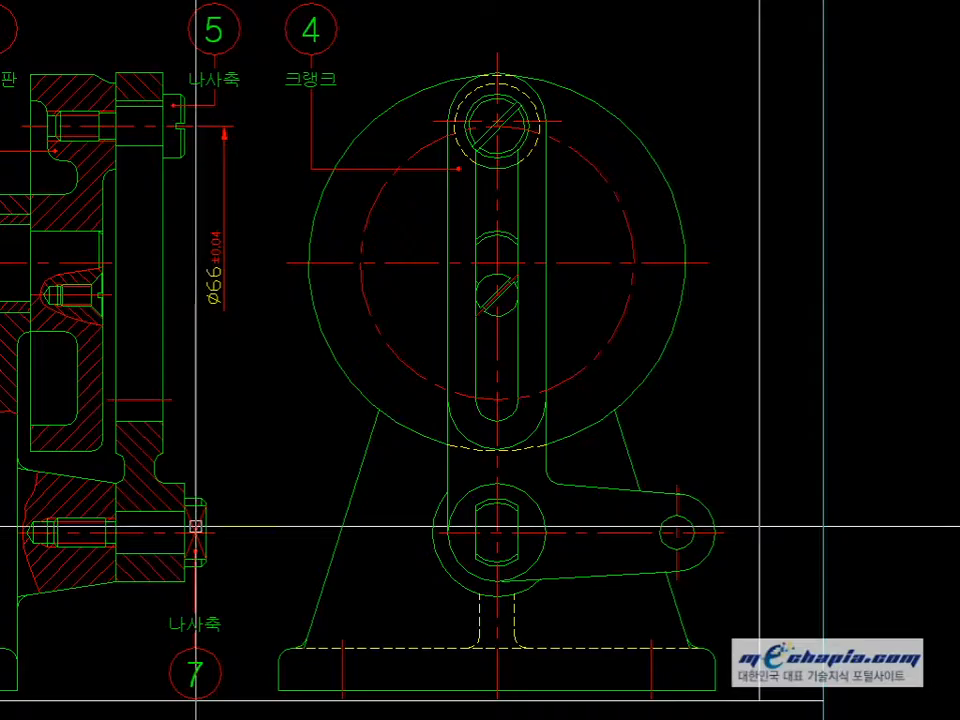
- Measure the crank arm's end radius in the AutoCAD drawing and set the side arm's end circle to 18 mm diameter
scroll(707, 568, "up", 5)
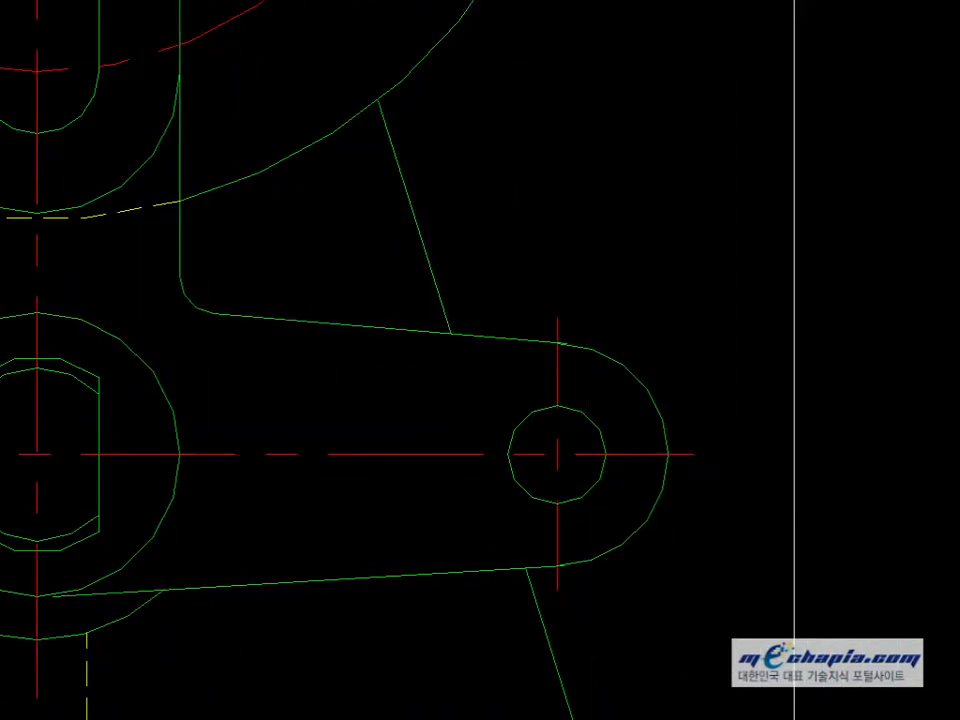
left_click(557, 454)
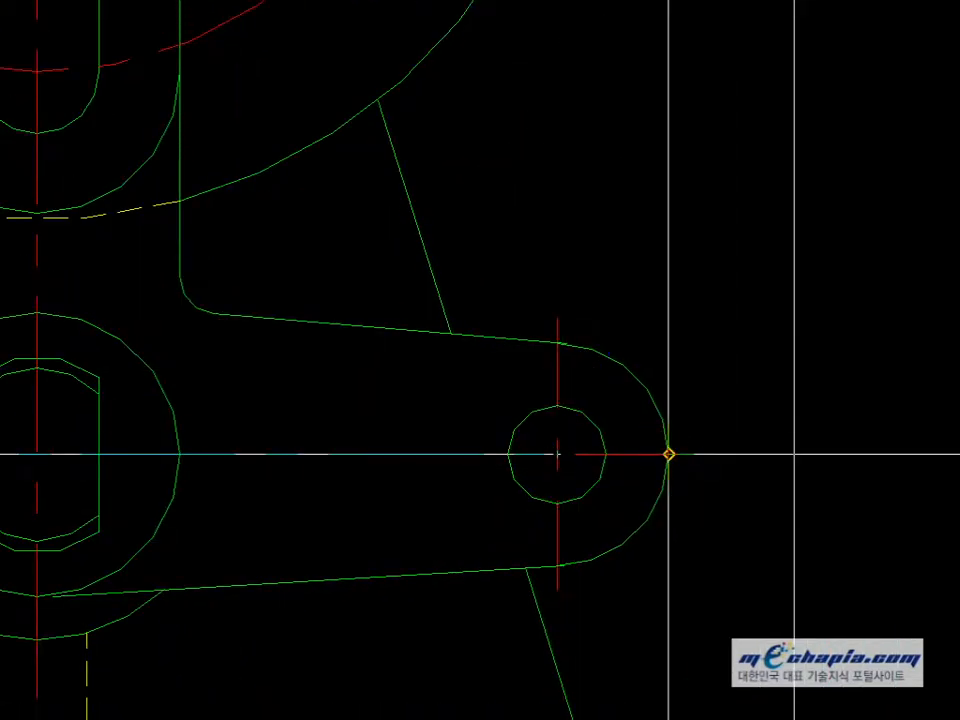
left_click(669, 454)
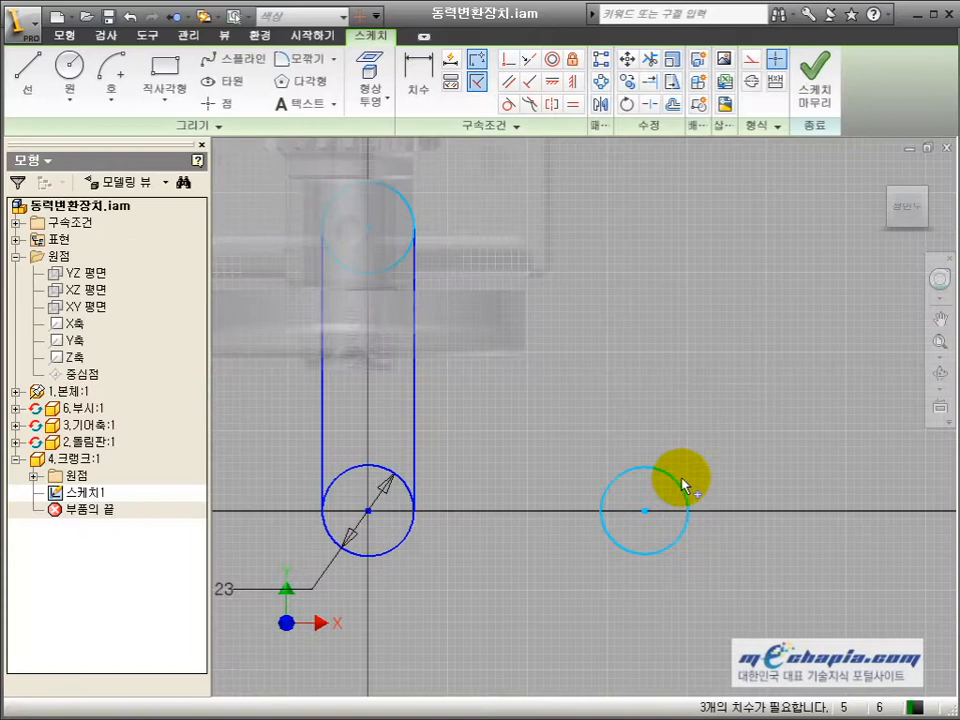
key("d")
left_click(683, 485)
left_click(627, 423)
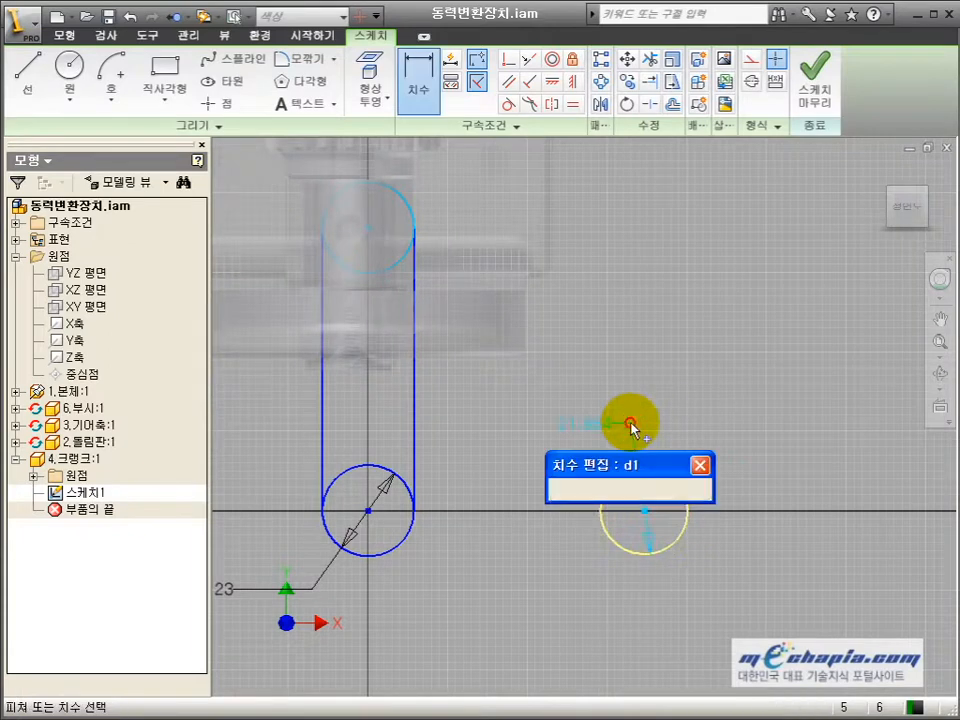
type("18")
key("Return")
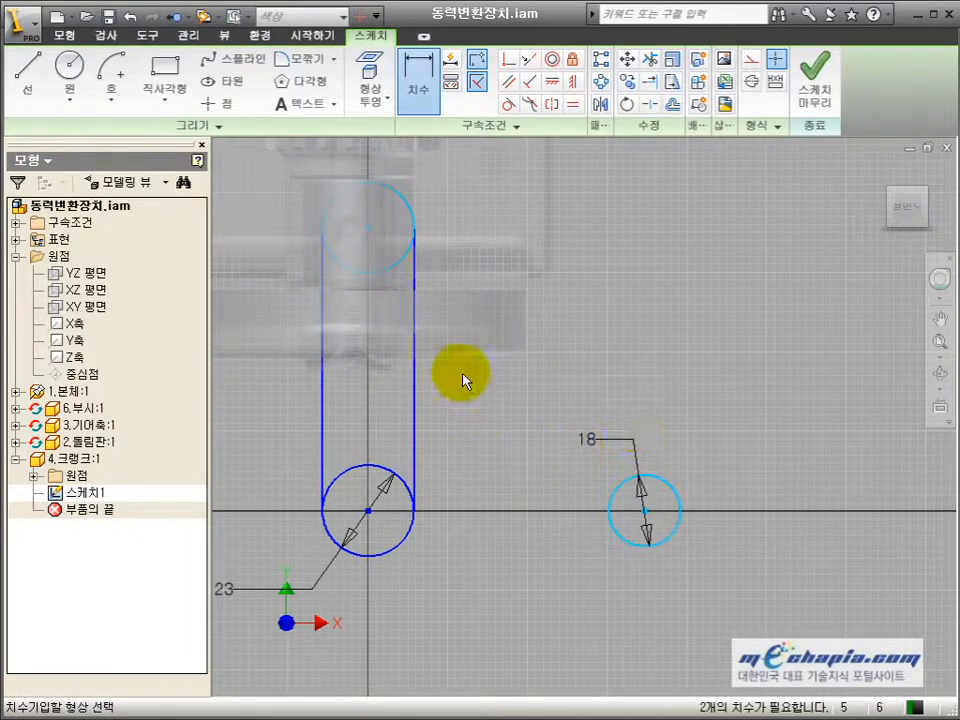
- Sketch two sloping lines for the side arm, one below and one about 80 mm long above the origin and 18 mm circles
middle_click_drag(459, 375, 452, 388)
middle_click_drag(497, 564, 489, 523)
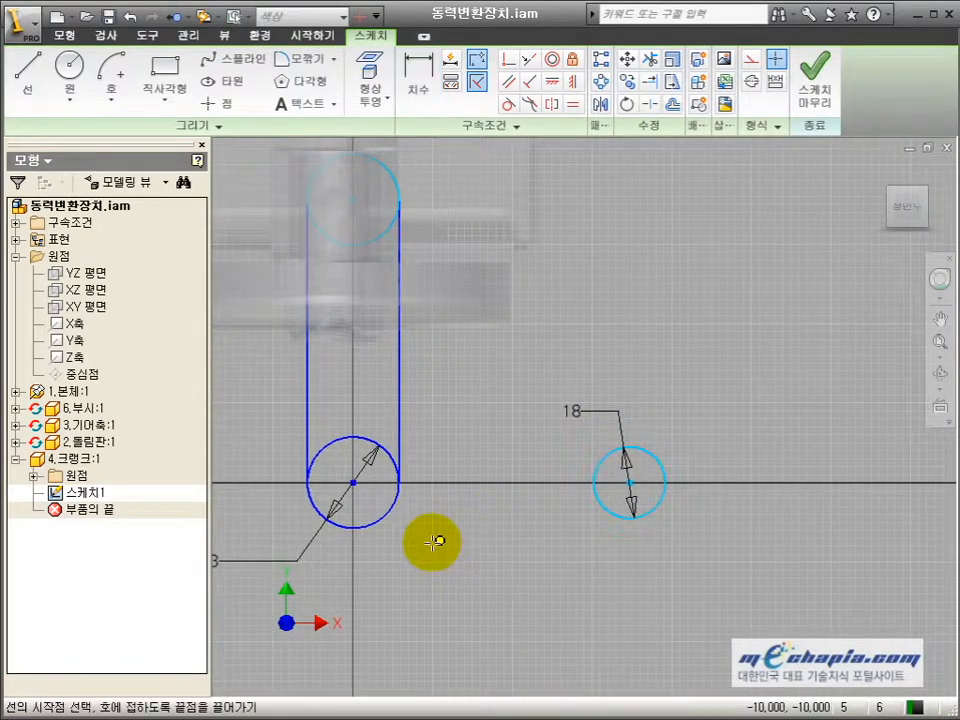
key("l")
left_click(338, 551)
double_click(673, 525)
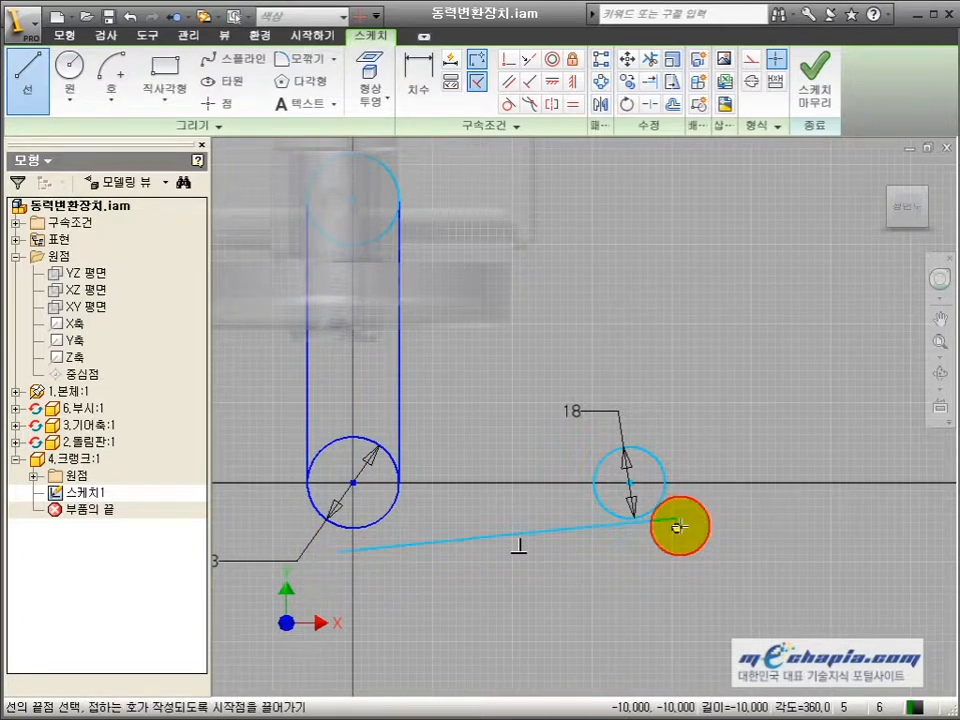
left_click(686, 440)
left_click(369, 393)
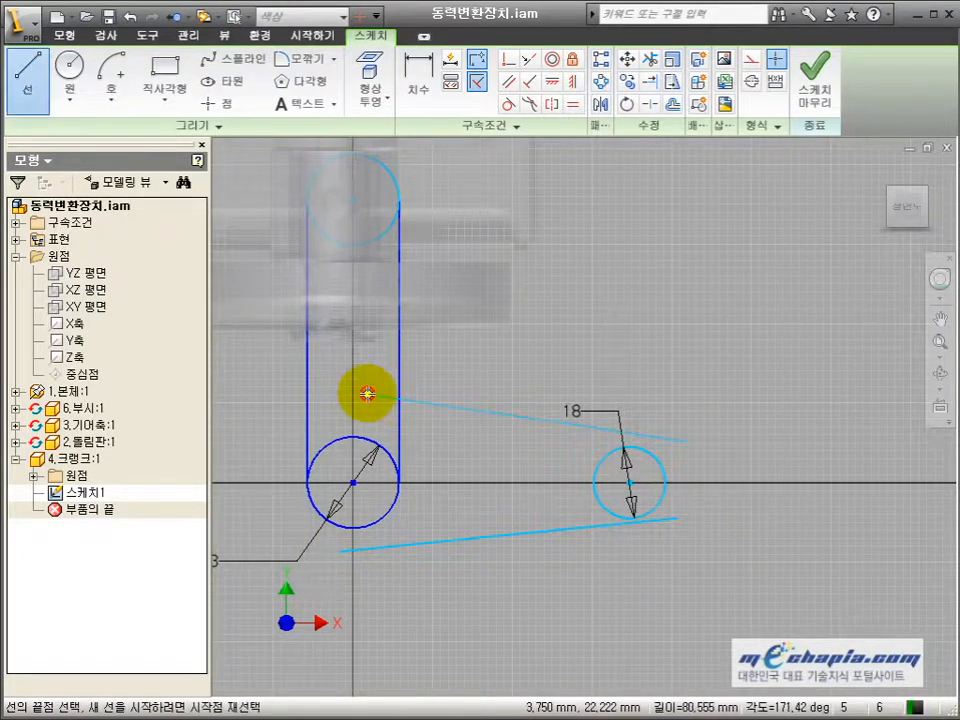
key("Escape")
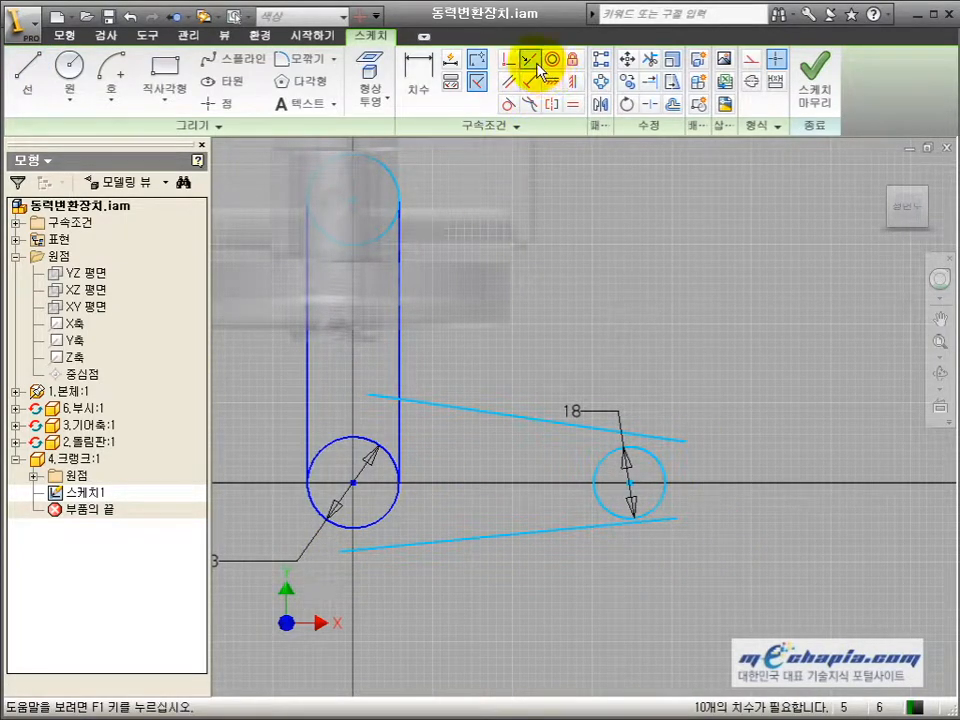
- Make both sloping arm lines tangent to the origin circle and the 18 mm circle
left_click(514, 104)
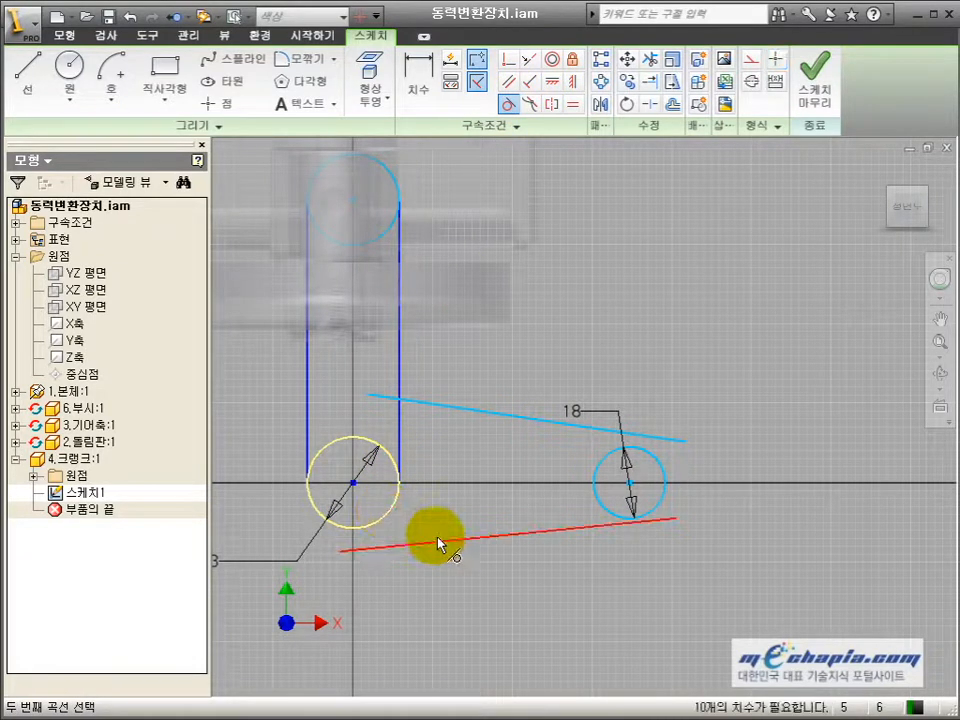
left_click(503, 540)
left_click(621, 519)
left_click(621, 521)
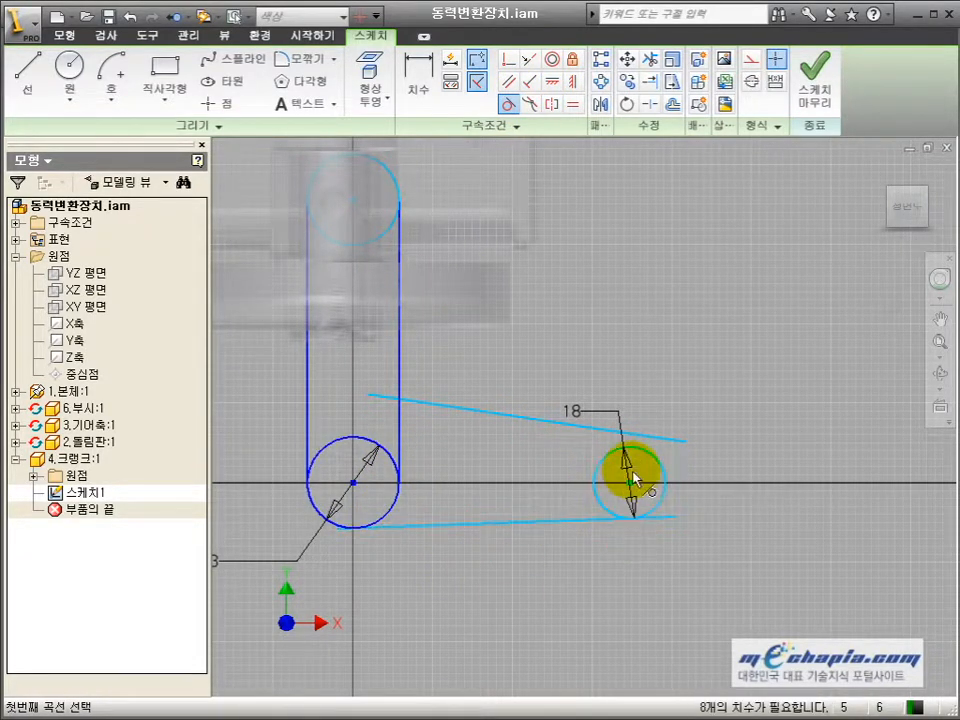
left_click(642, 433)
left_click(380, 450)
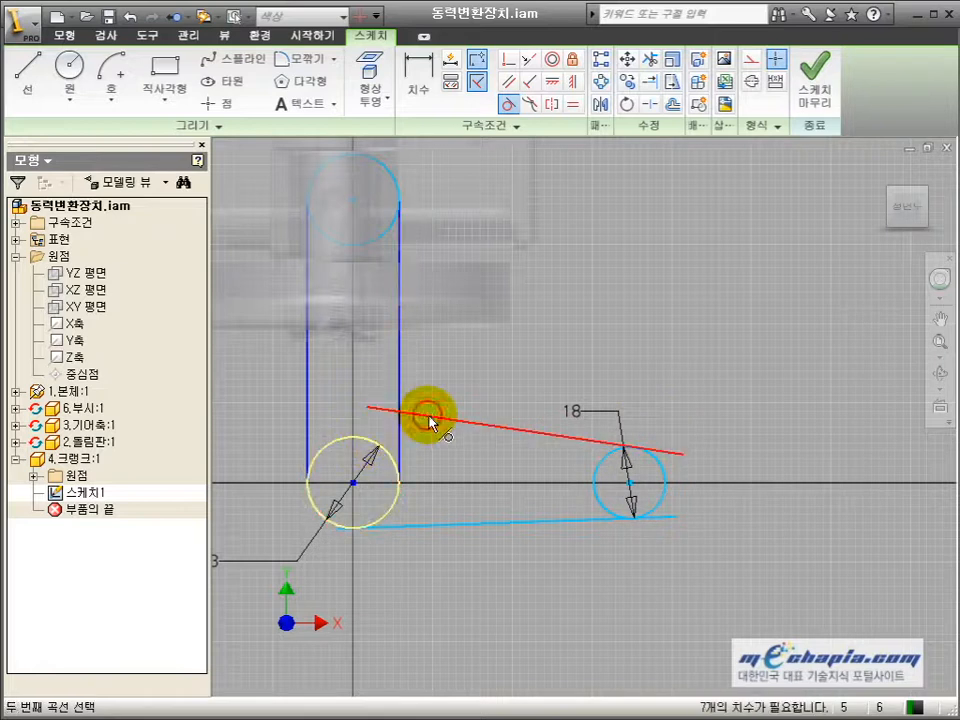
left_click(424, 411)
- Try to extend the upper arm line's inner end past the origin circle's tangent point
scroll(377, 444, "up", 4)
middle_click_drag(337, 435, 605, 379)
key("Escape")
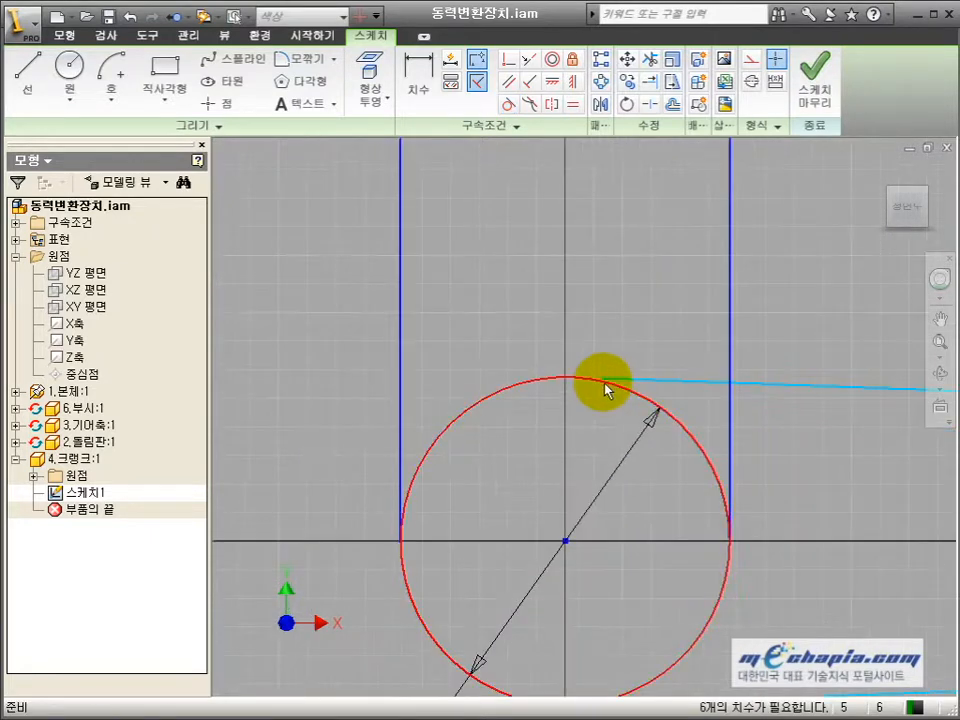
left_click_drag(603, 380, 465, 380)
scroll(523, 419, "down", 4)
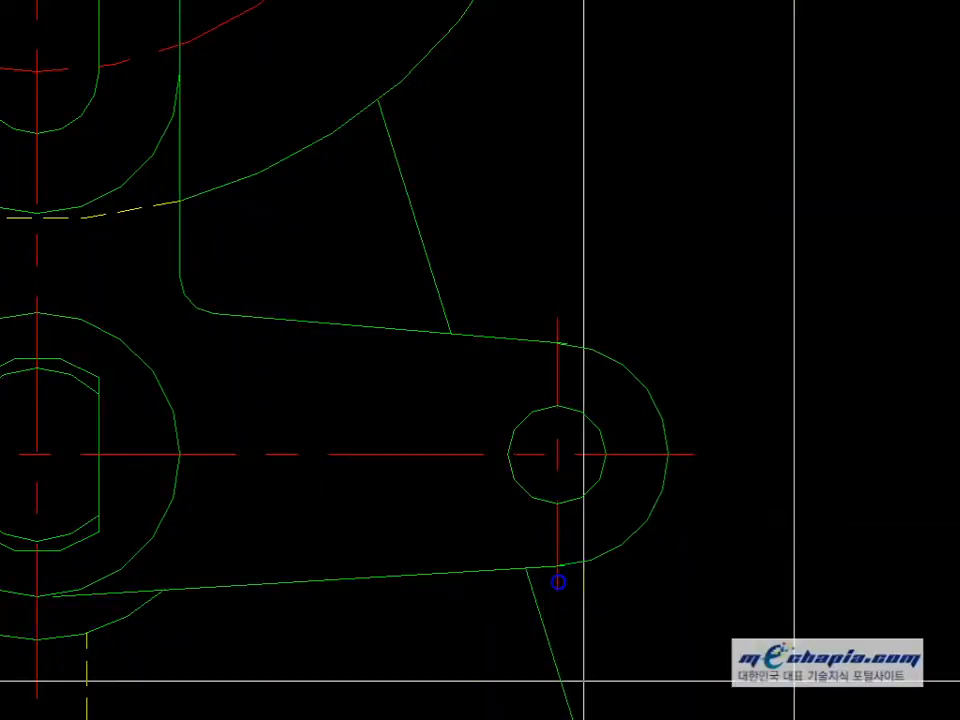
- Check the side arm's length in the AutoCAD drawing and set the distance between the origin and 18 mm circle centres to 42 mm
left_click(557, 590)
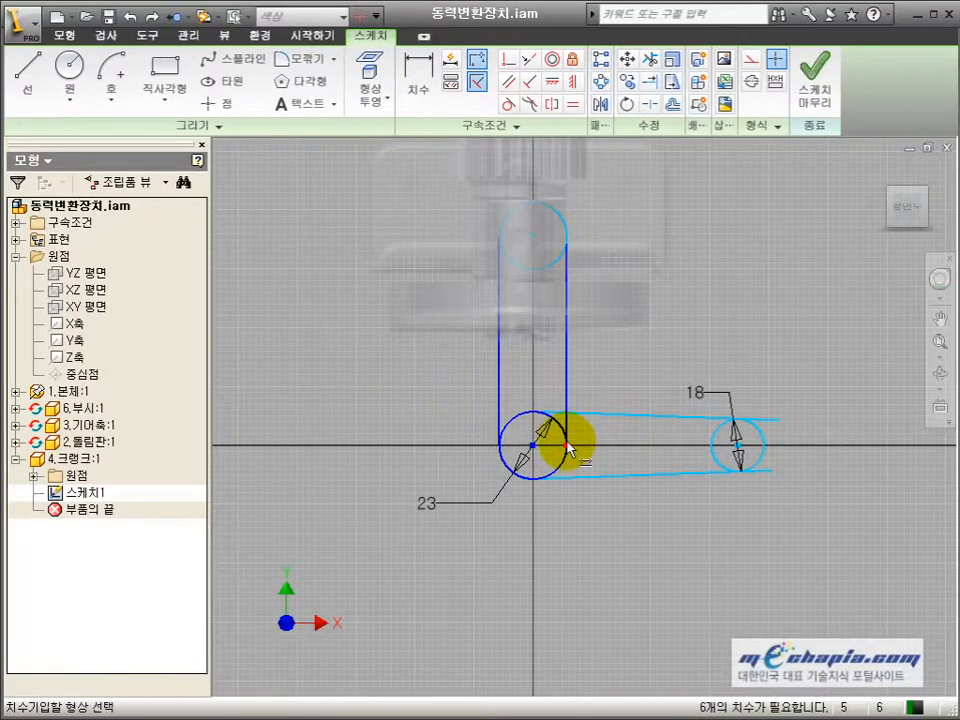
left_click(561, 426)
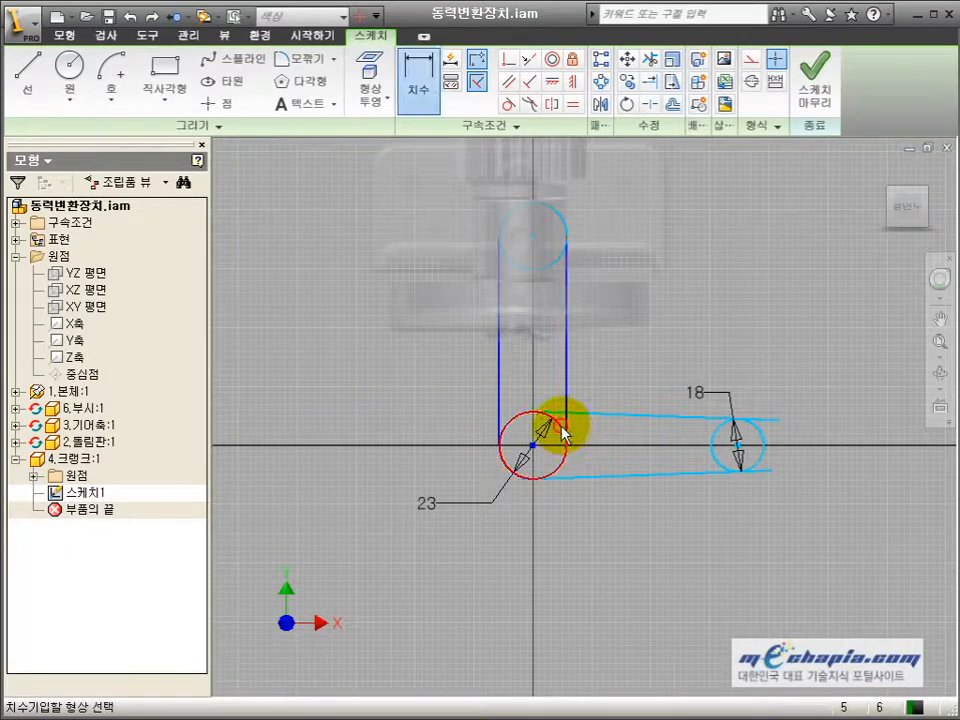
left_click(676, 566)
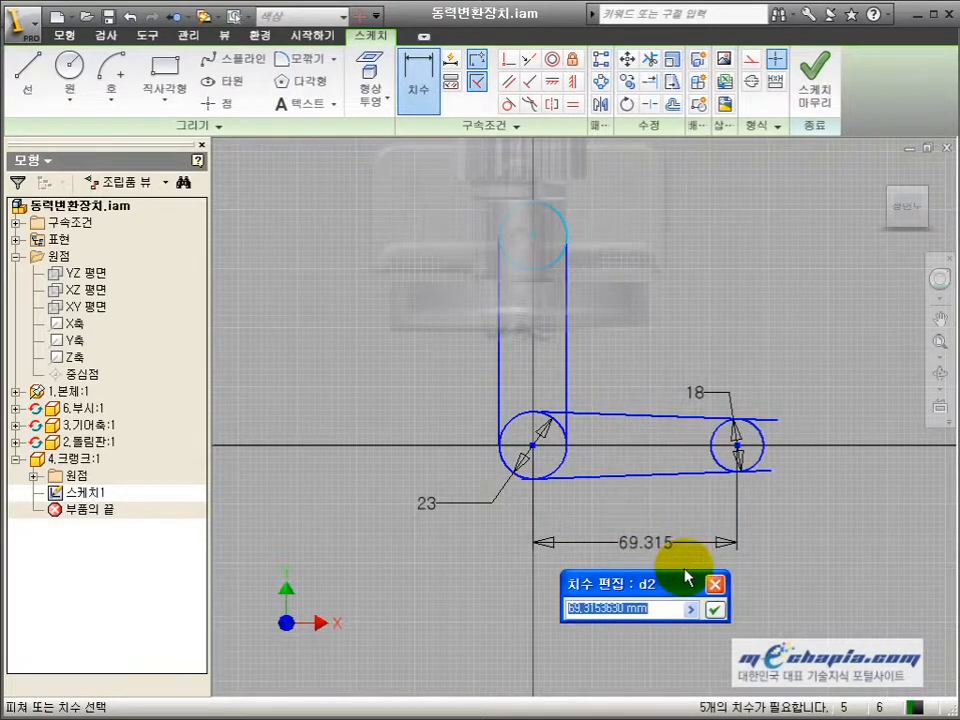
type("42")
left_click(716, 609)
- Trim the sloping arm lines' ends that overhang the origin and 18 mm circles
key("x")
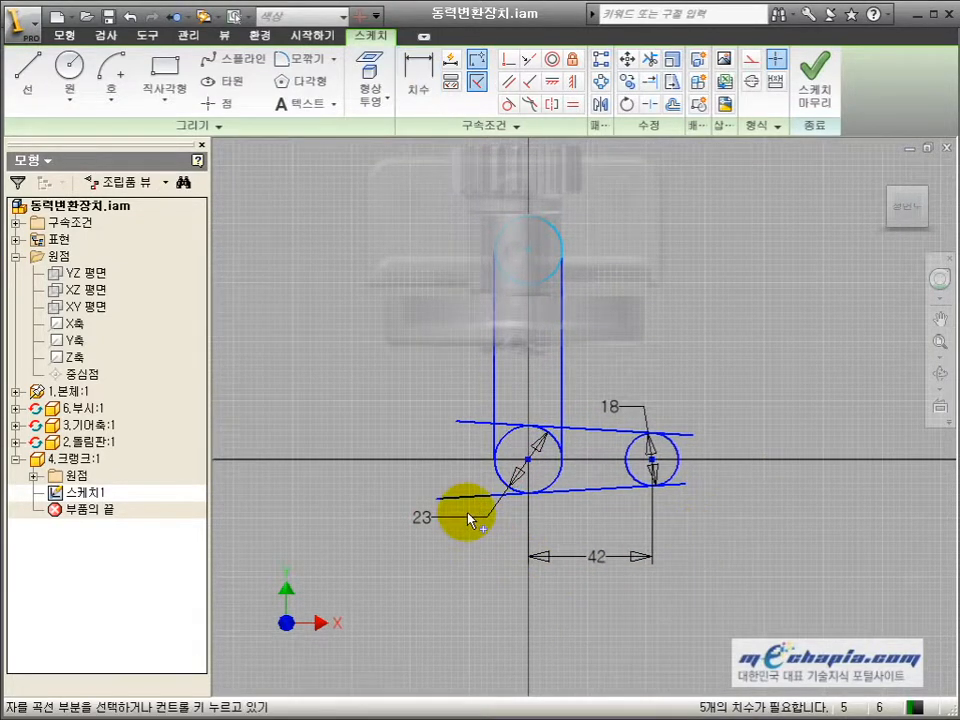
left_click(462, 500)
left_click(685, 490)
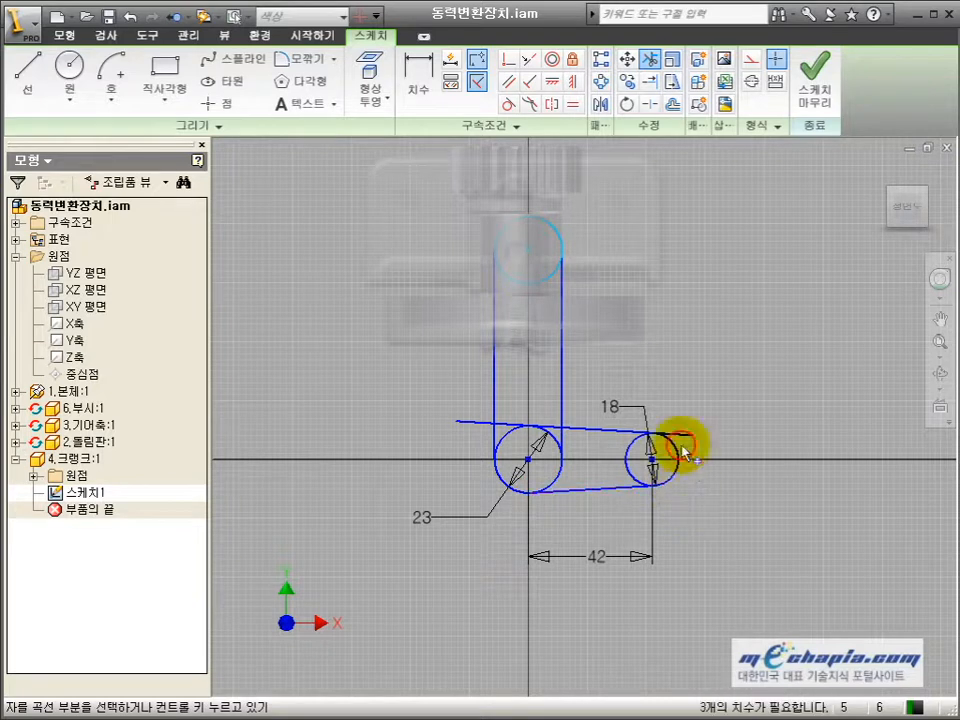
left_click(681, 436)
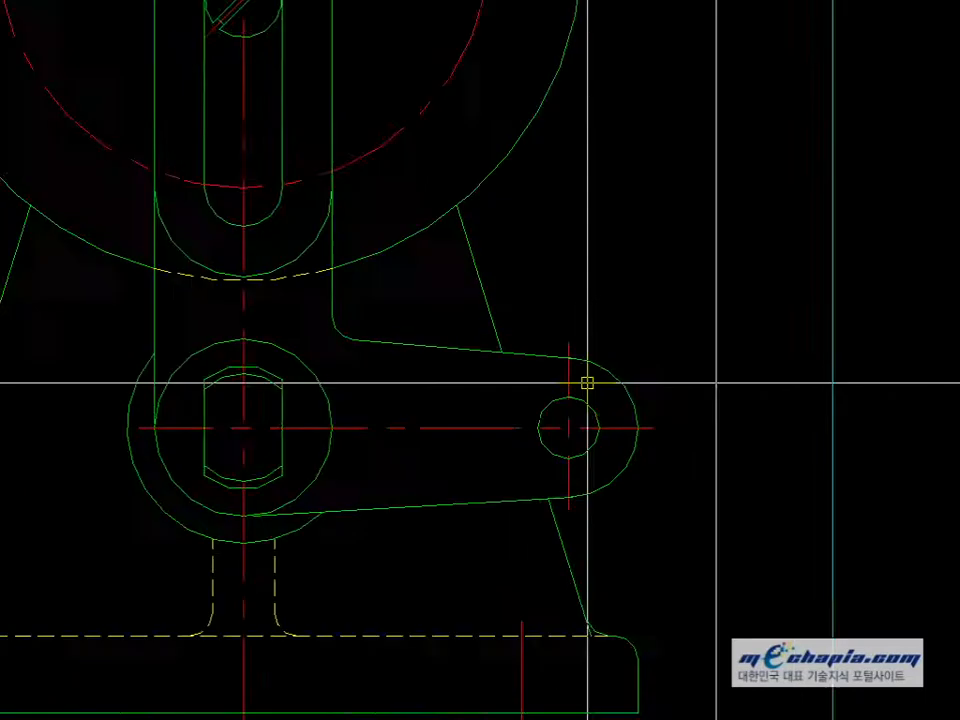
- Measure the vertical distance between the crank's upper end and hub centre lines in the AutoCAD drawing
scroll(587, 383, "down", 3)
middle_click_drag(502, 331, 591, 440)
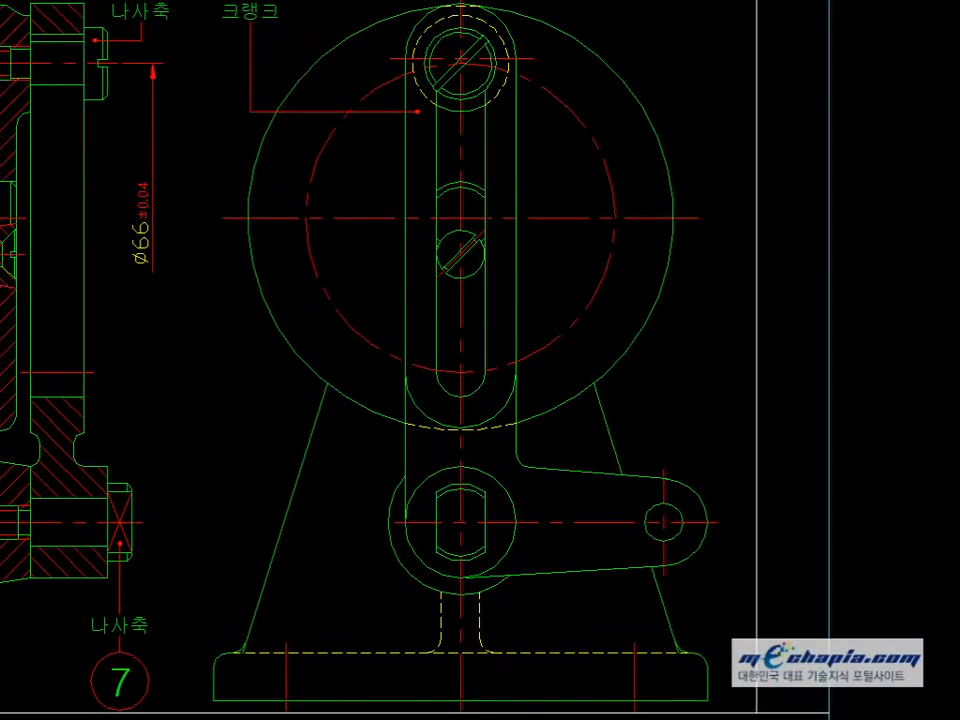
left_click(398, 56)
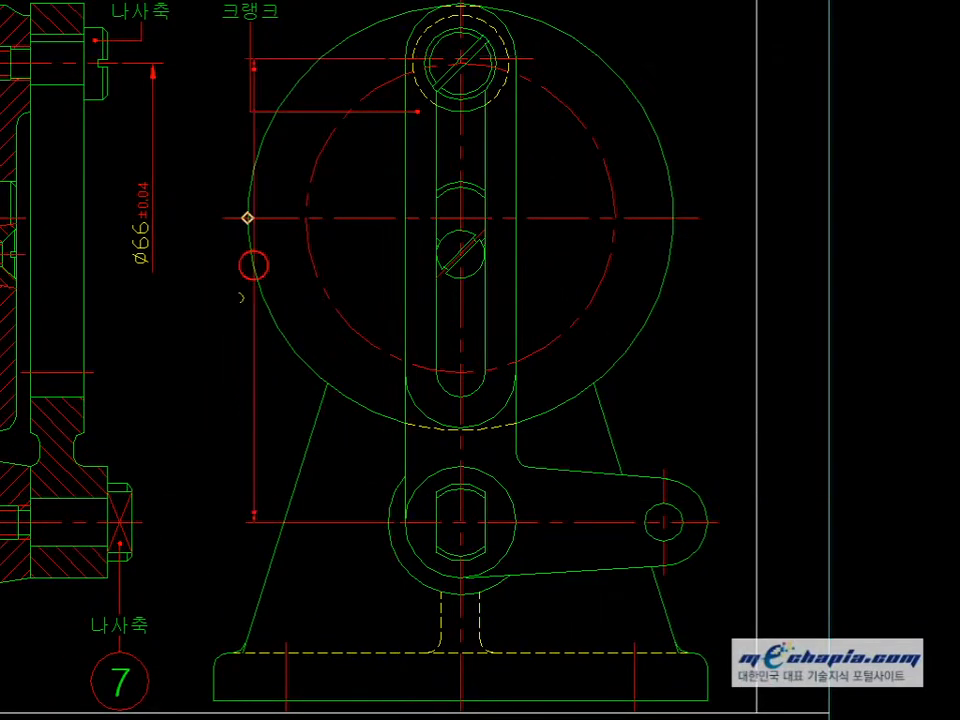
key("alt+Tab")
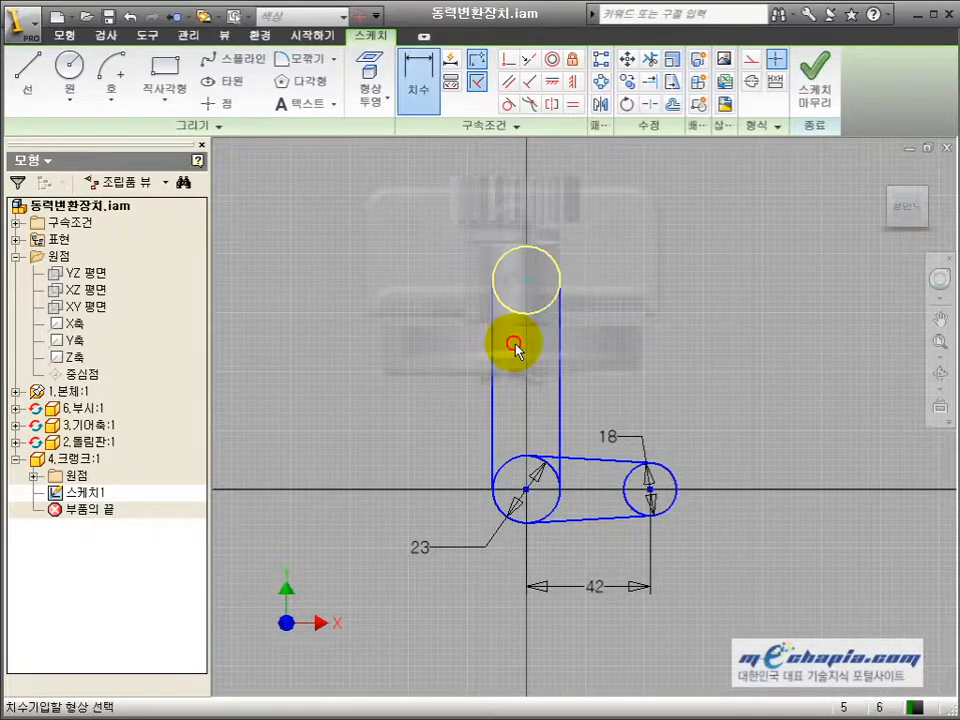
left_click(517, 463)
key("Escape")
key("Escape")
- Dimension the upper circle's centre 96 mm above the origin circle's centre and convert that dimension to a driven one
key("d")
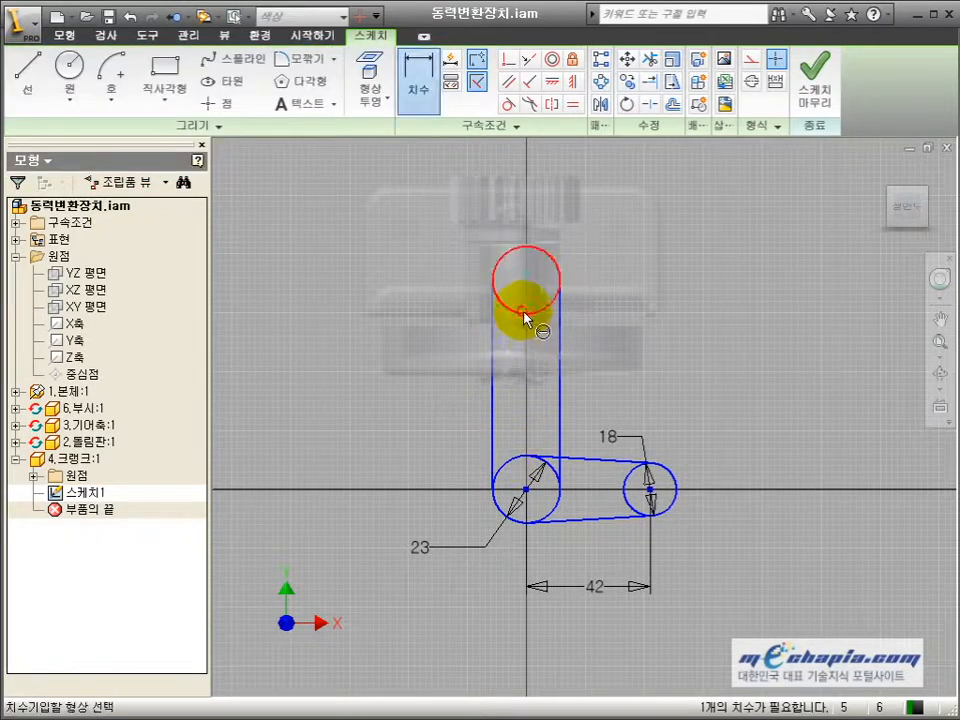
left_click(523, 312)
left_click(517, 459)
left_click(457, 440)
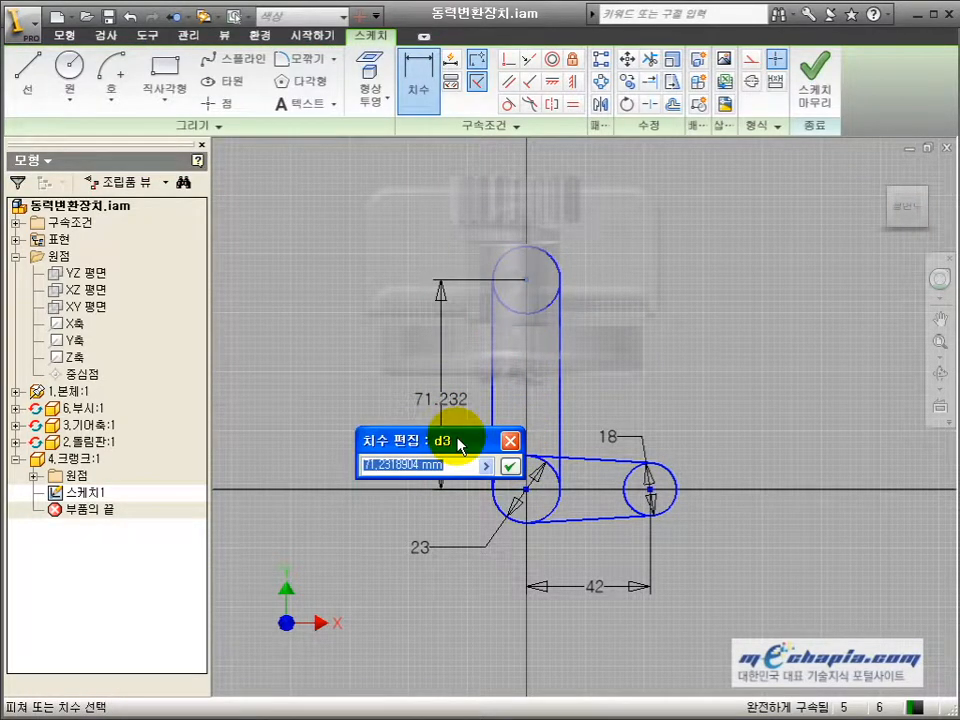
type("96")
key("Return")
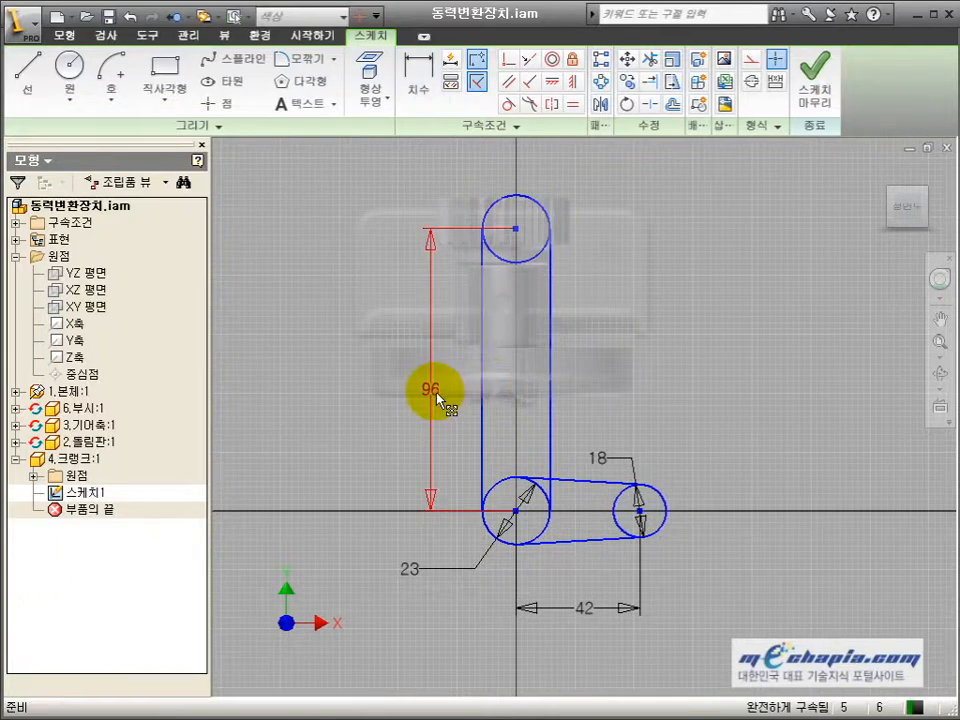
left_click(781, 87)
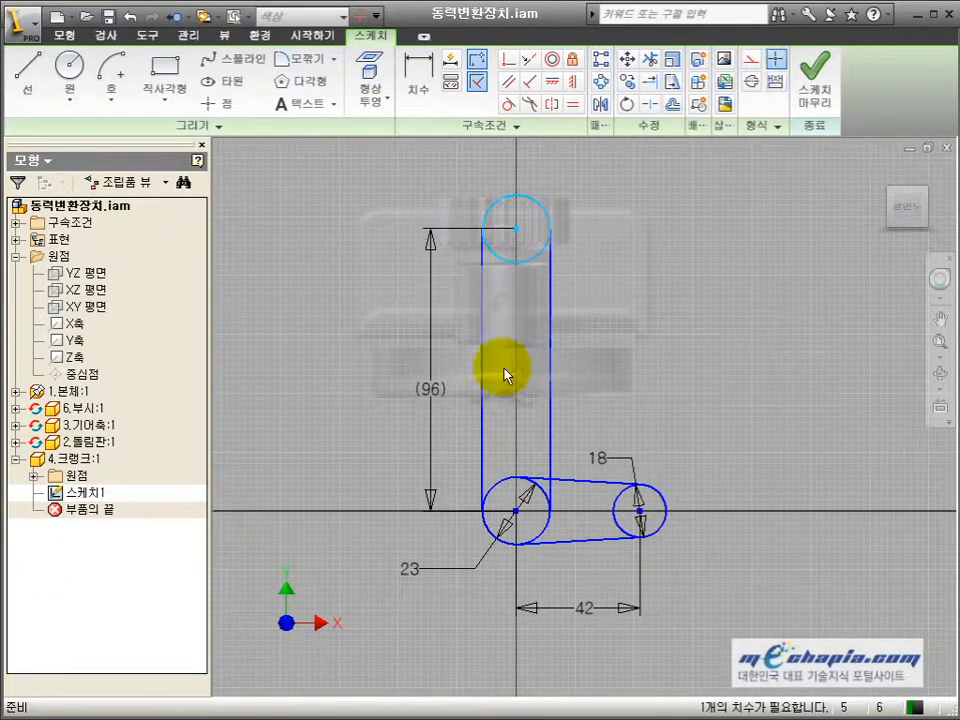
- Try moving the upper circle closer to the origin circle, undo the move, and check the crank's neck section in the AutoCAD drawing
left_click_drag(507, 269, 510, 303)
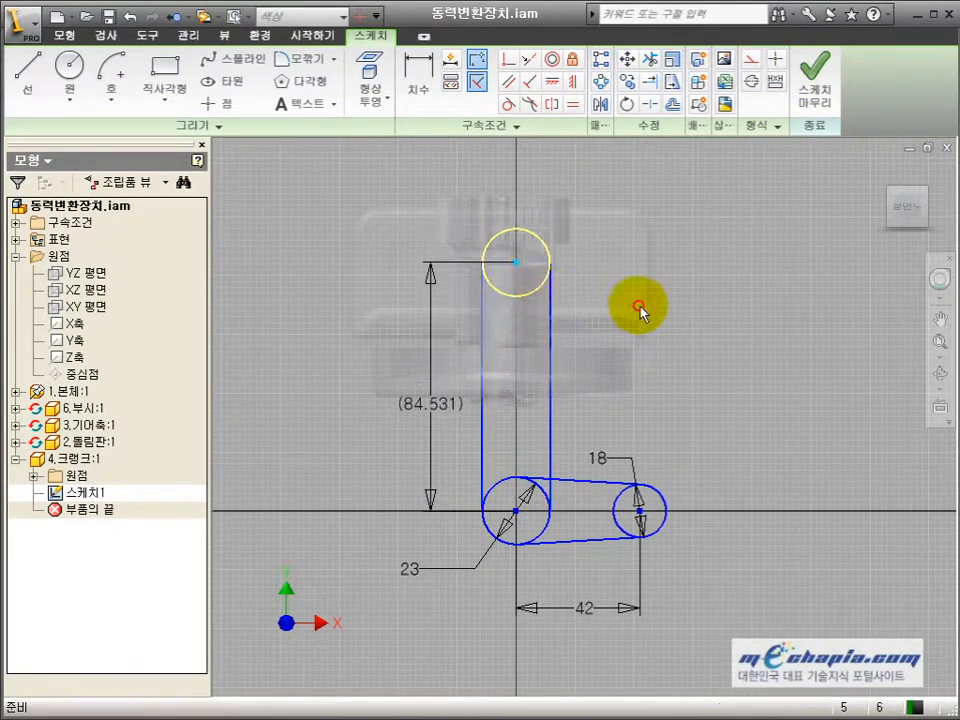
key("ctrl+z")
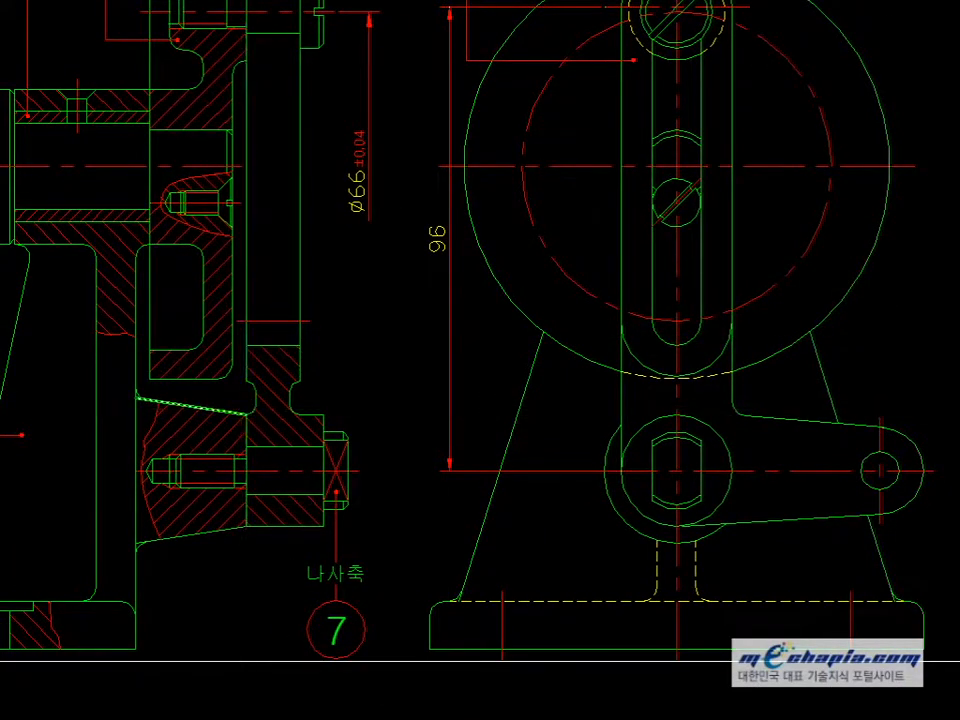
scroll(284, 434, "up", 5)
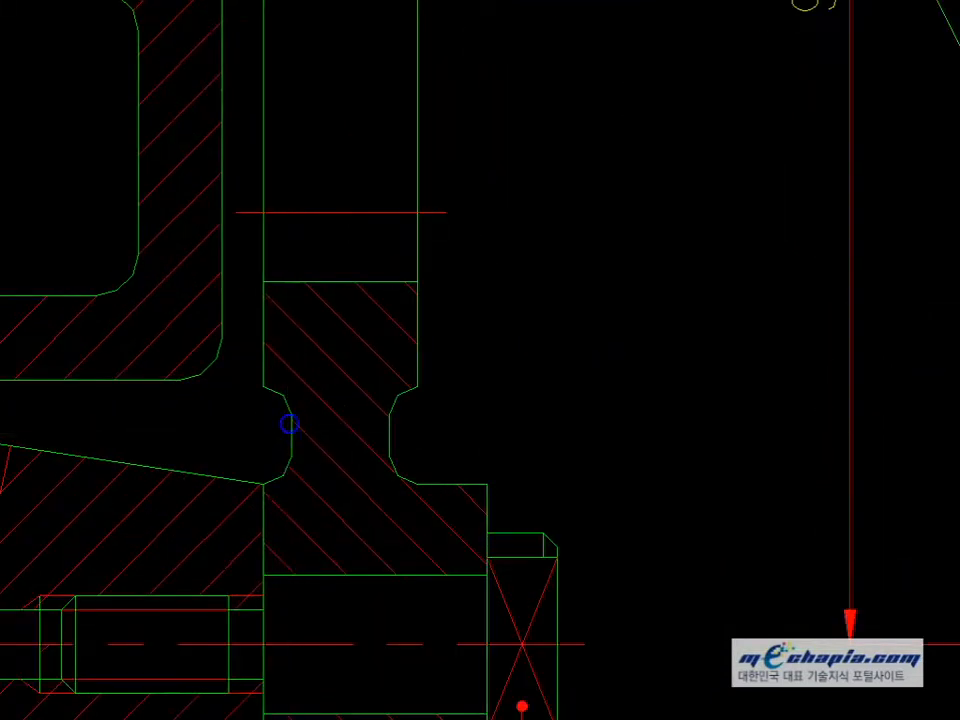
scroll(407, 443, "down", 5)
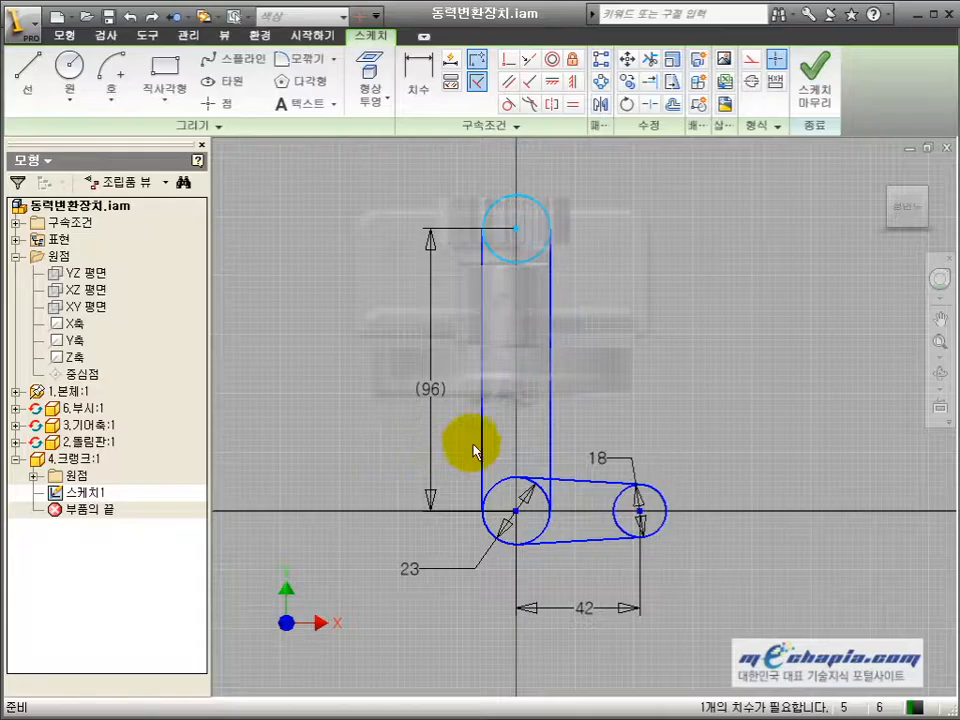
key("e")
left_click(519, 420)
left_click(516, 225)
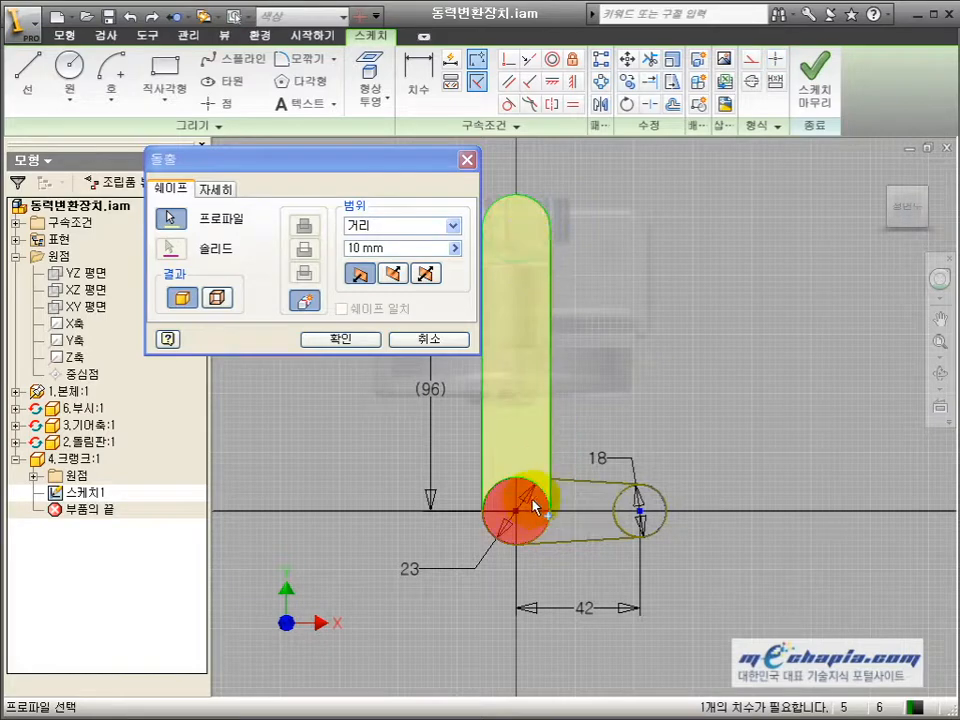
left_click(578, 509)
left_click(631, 515)
key("alt+Tab")
scroll(613, 491, "down", 5)
scroll(612, 420, "up", 6)
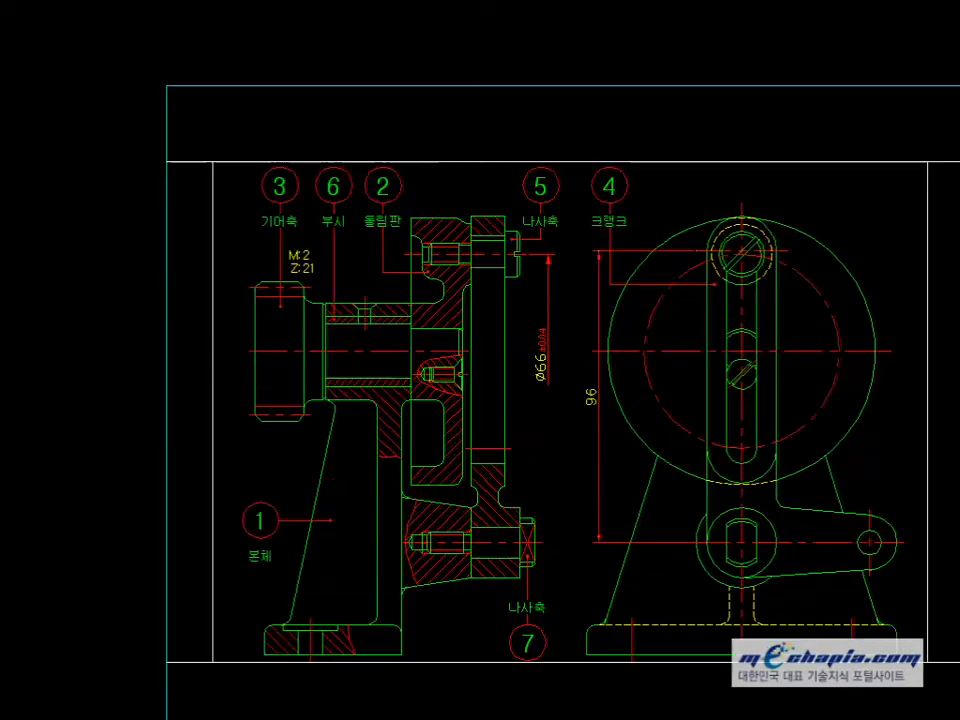
middle_click_drag(624, 424, 417, 410)
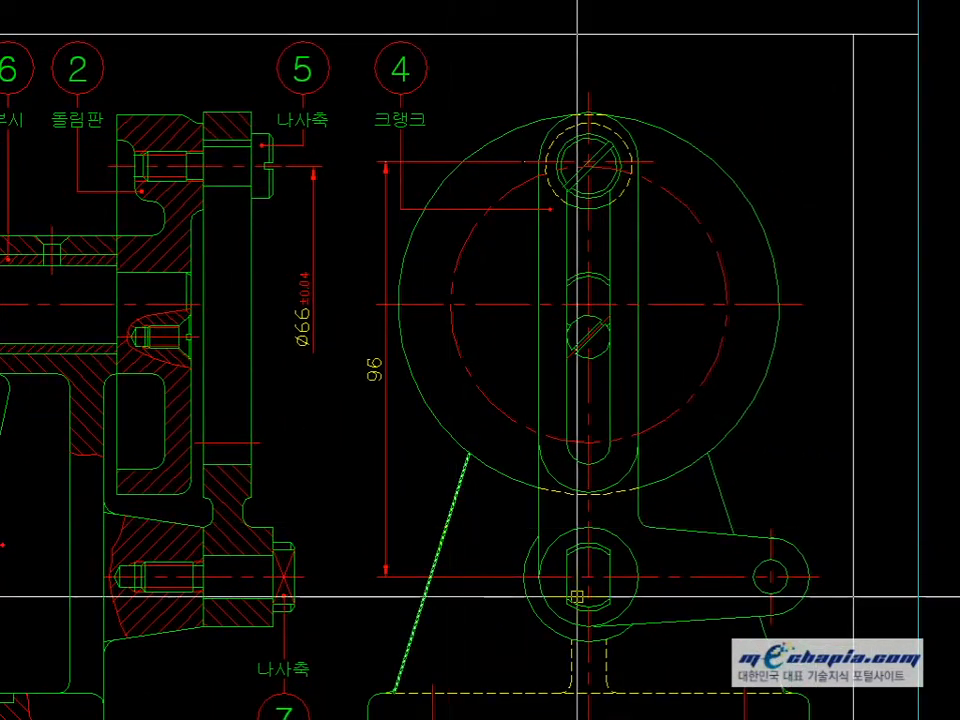
key("alt+Tab")
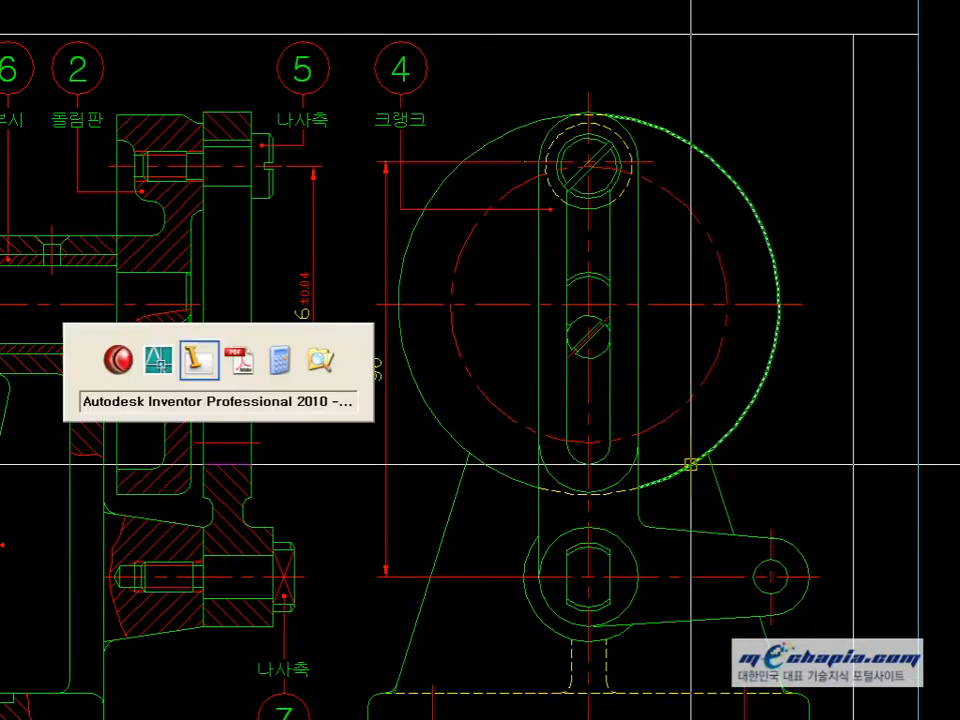
key("Escape")
- Trim away the upper circle's lower half between the two upright lines, leaving a rounded end
middle_click_drag(601, 385, 608, 427)
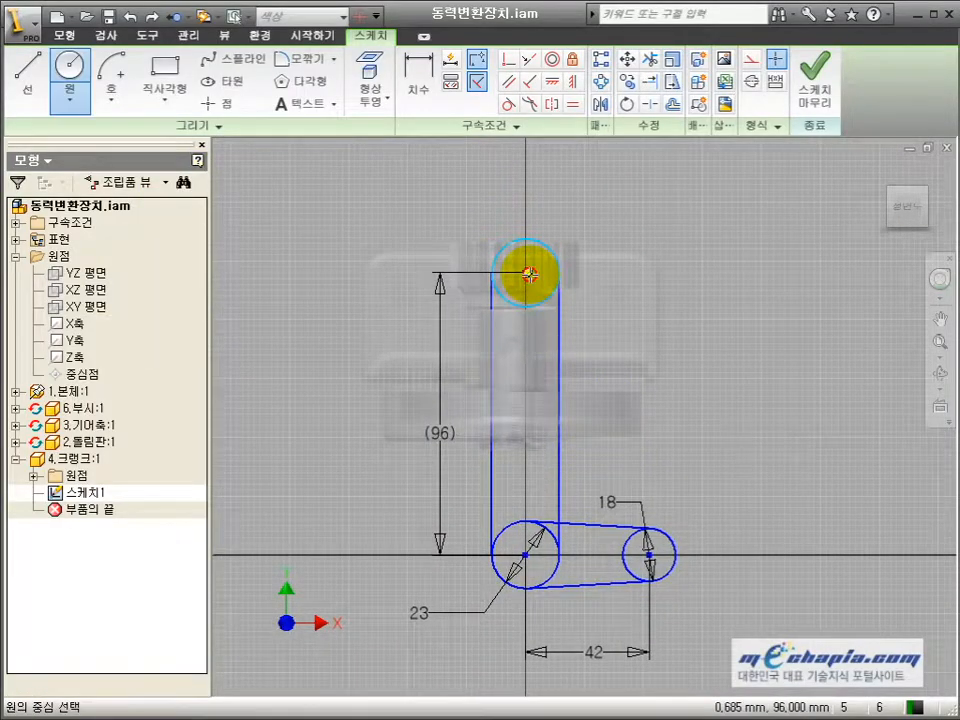
scroll(529, 274, "down", 5)
scroll(525, 394, "up", 2)
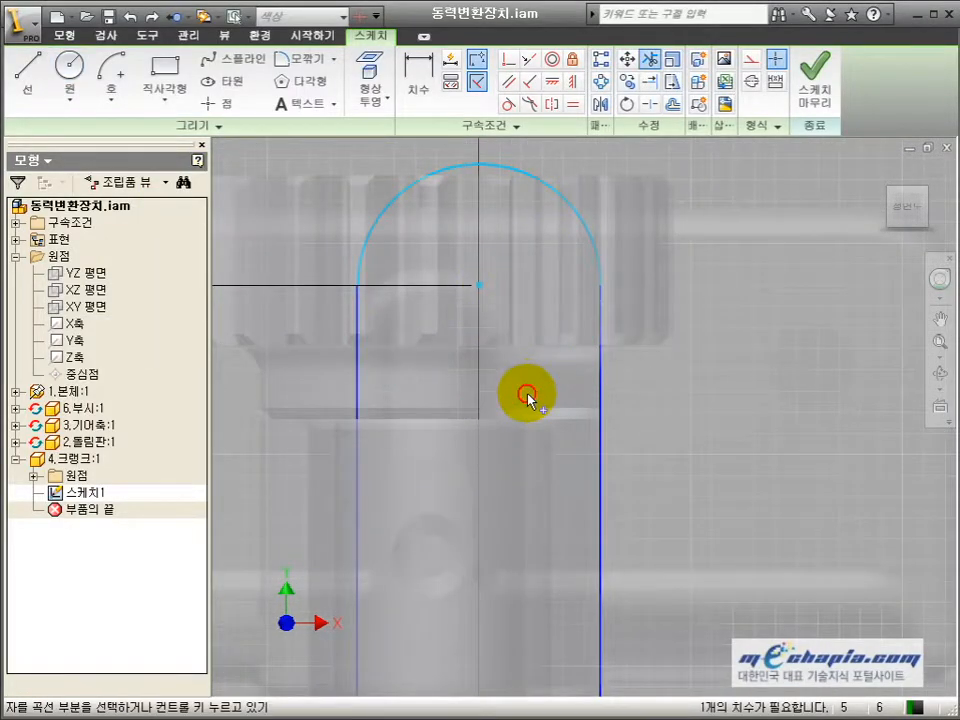
key("c")
scroll(492, 322, "up", 4)
scroll(543, 463, "down", 4)
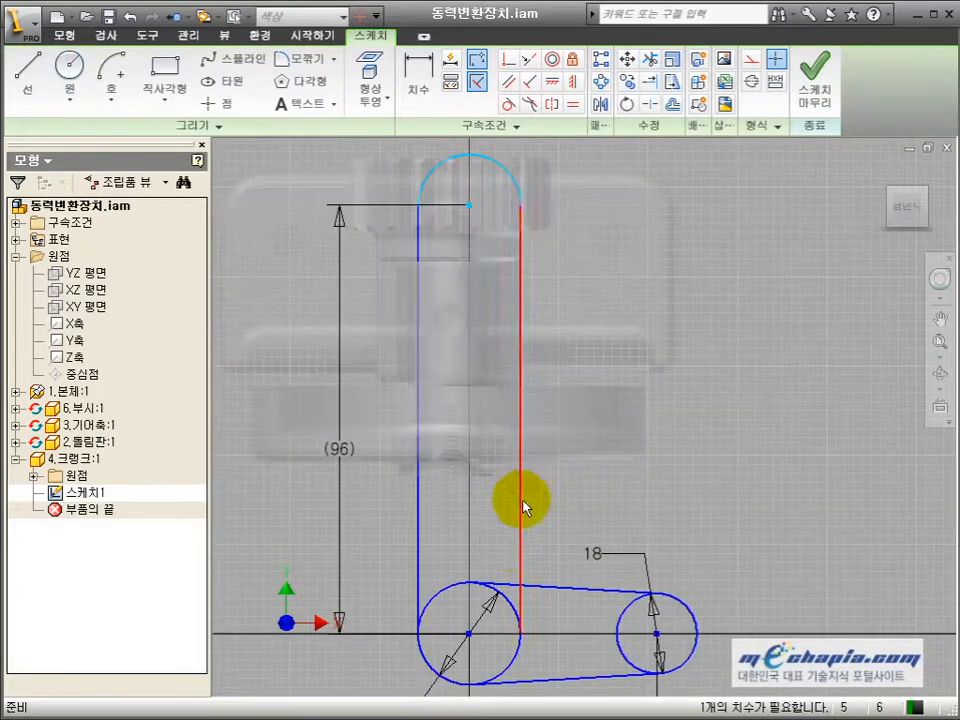
- Sketch a circle at the upper arc's centre and a second one on the vertical axis about 44 mm above the origin
key("c")
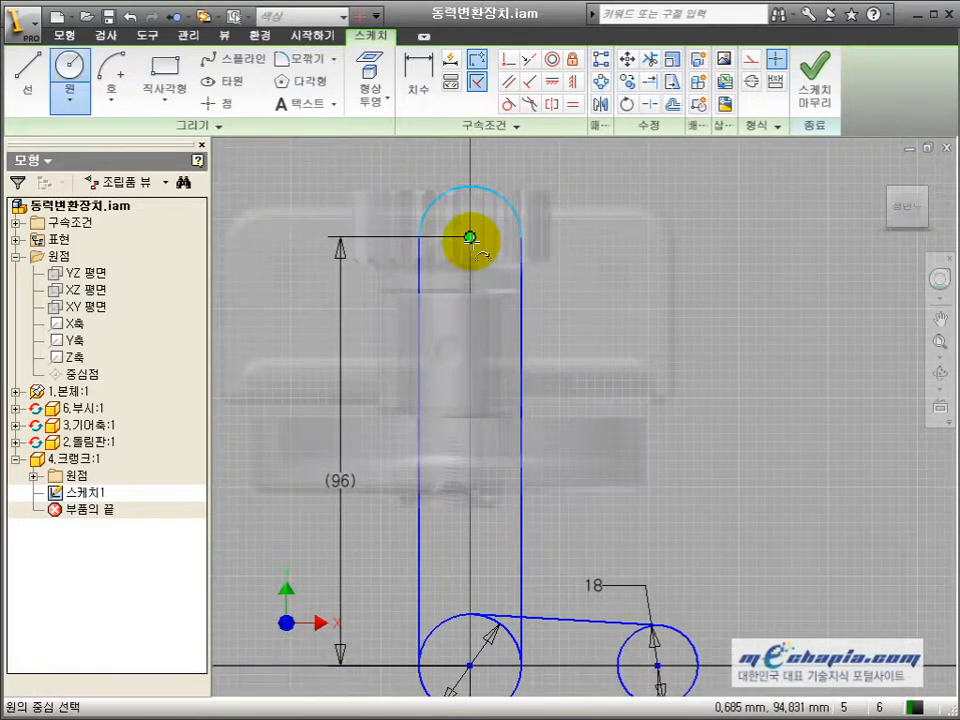
left_click(471, 239)
left_click(466, 264)
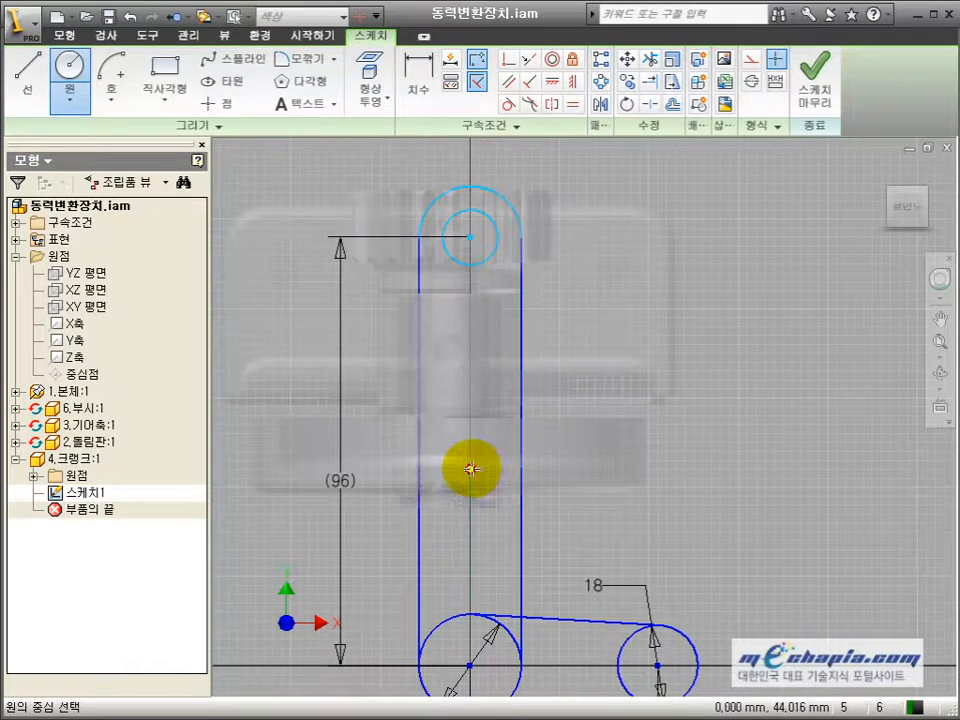
left_click(572, 81)
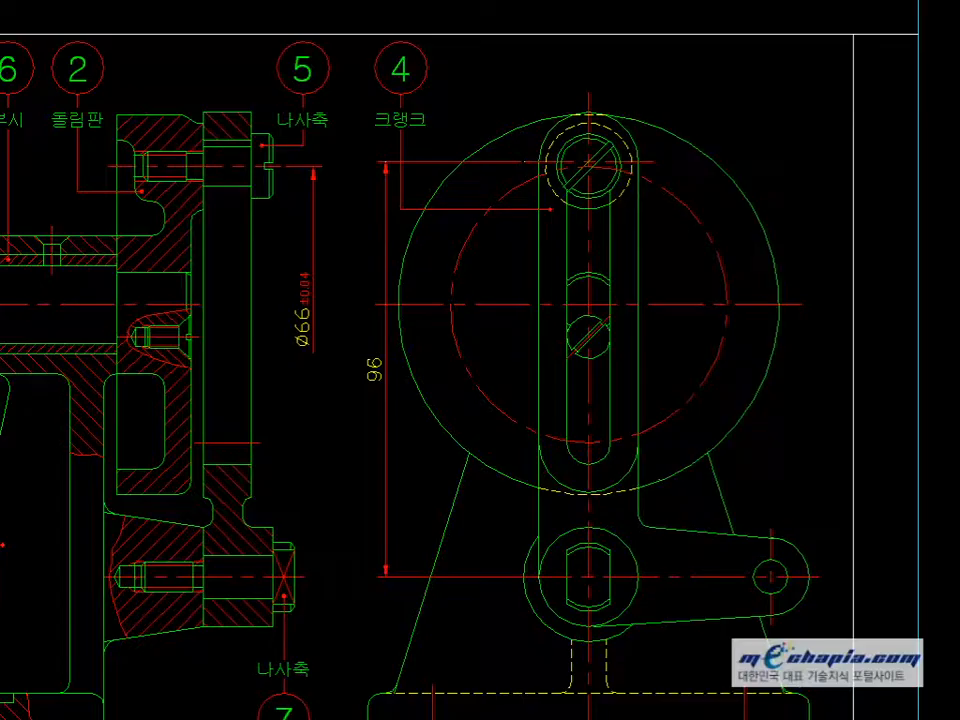
- Set the upper slot circle's diameter to 10 mm and make the lower slot circle equal to it
scroll(563, 314, "up", 5)
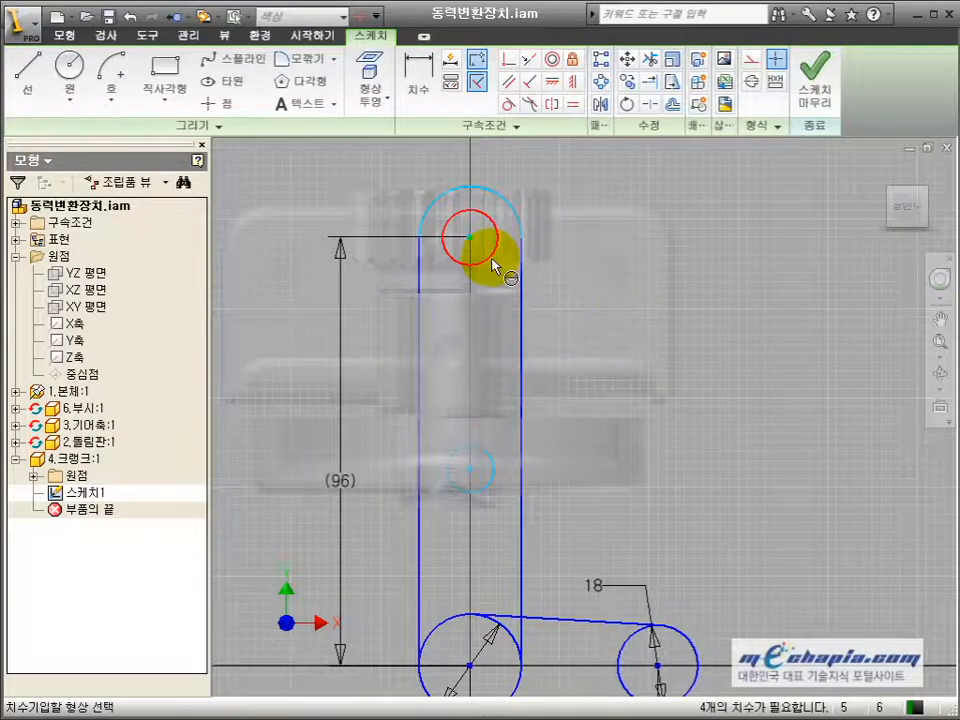
left_click(494, 293)
left_click(496, 296)
type("10")
key("Return")
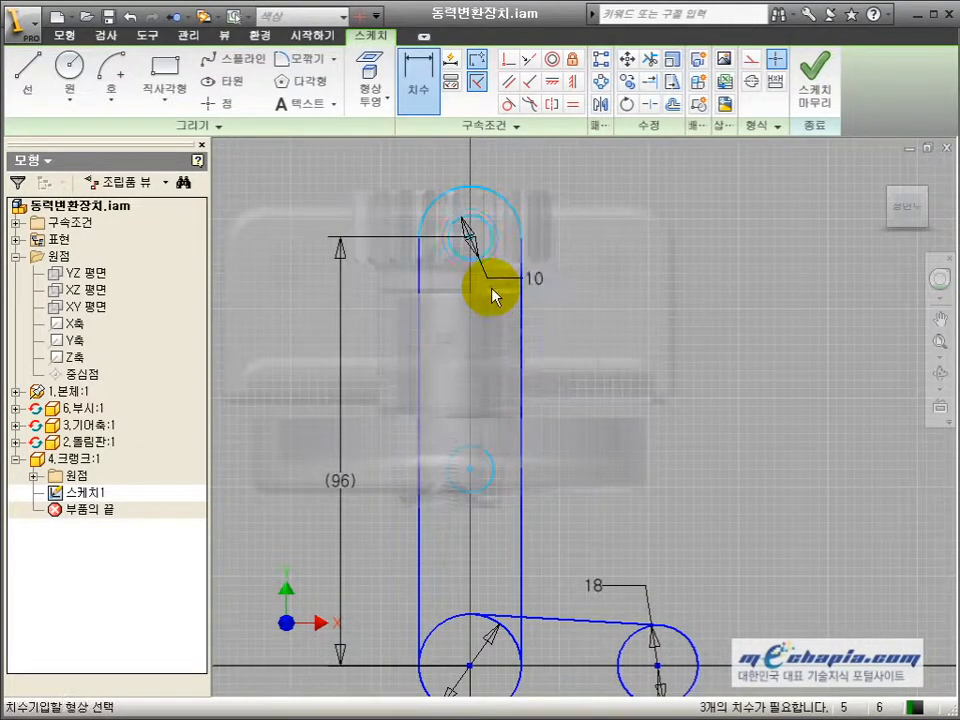
key("=")
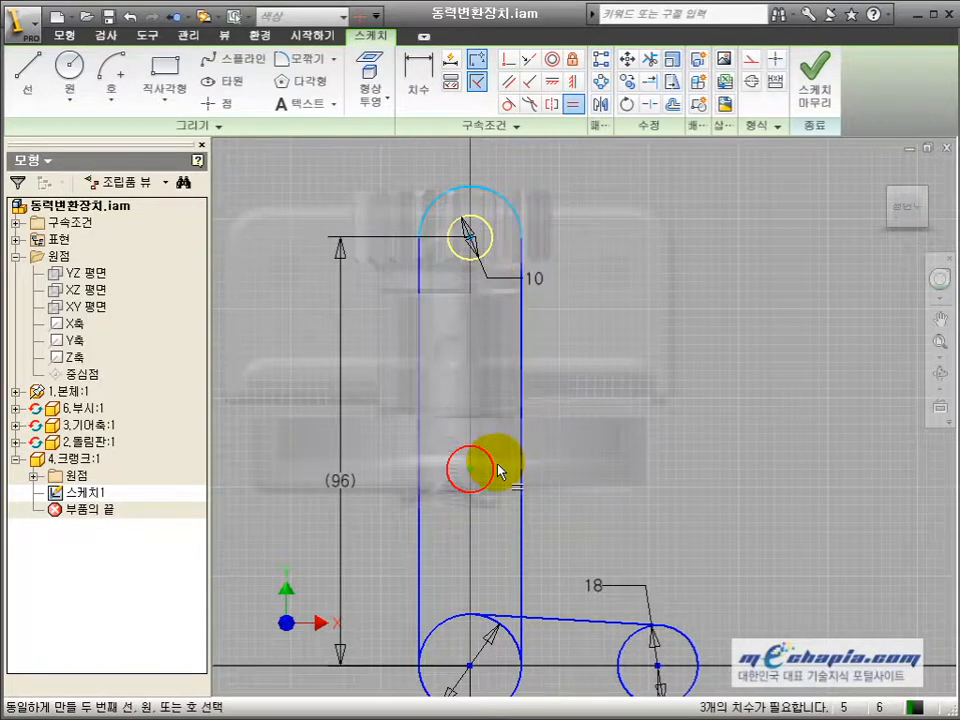
left_click(493, 462)
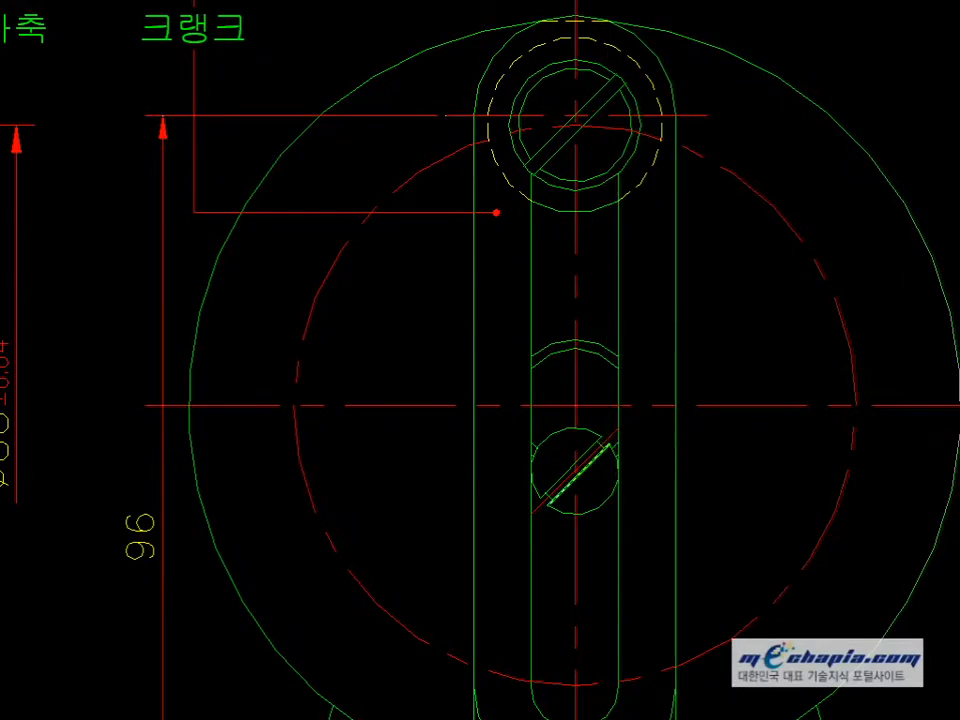
- Check the slot in the AutoCAD drawing and set the distance between the two slot circle centres to 64 mm
scroll(594, 448, "down", 2)
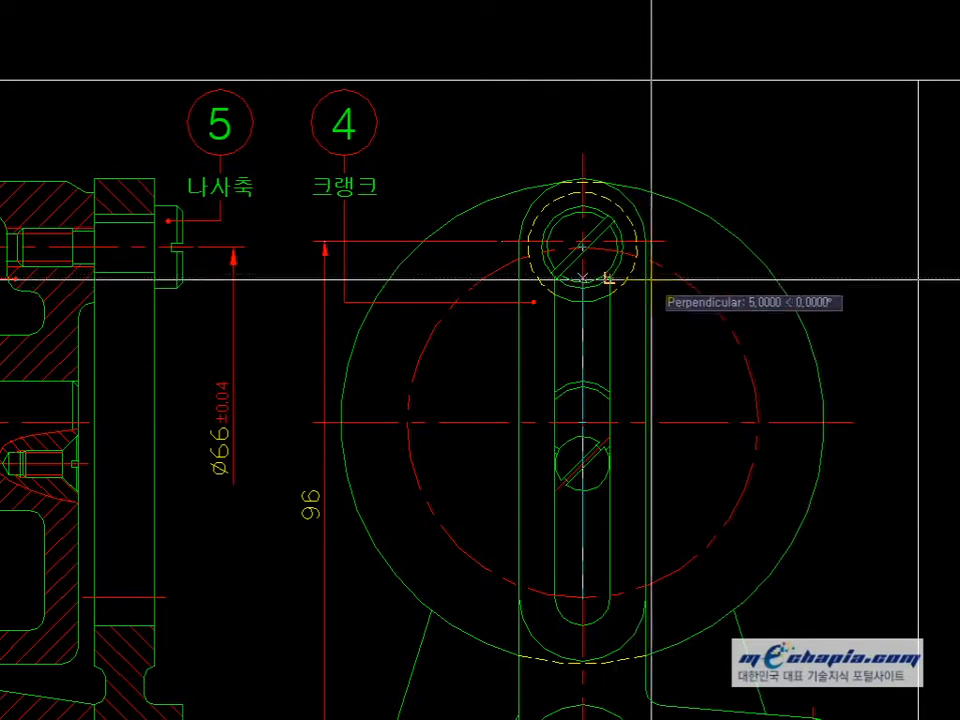
scroll(611, 274, "up", 3)
left_click(617, 228)
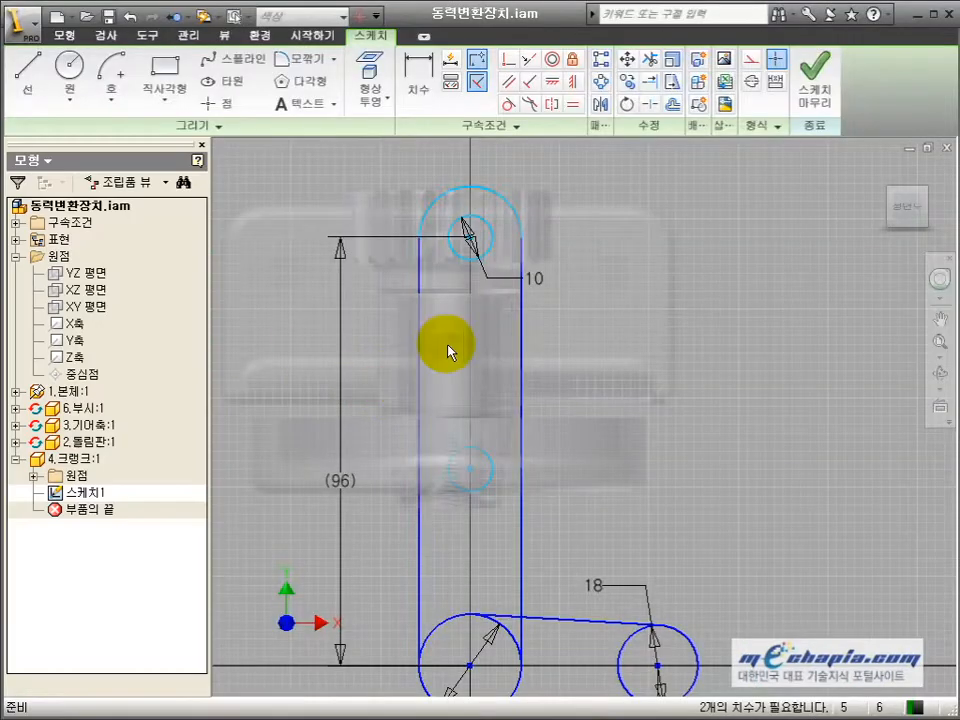
left_click(488, 460)
left_click(596, 386)
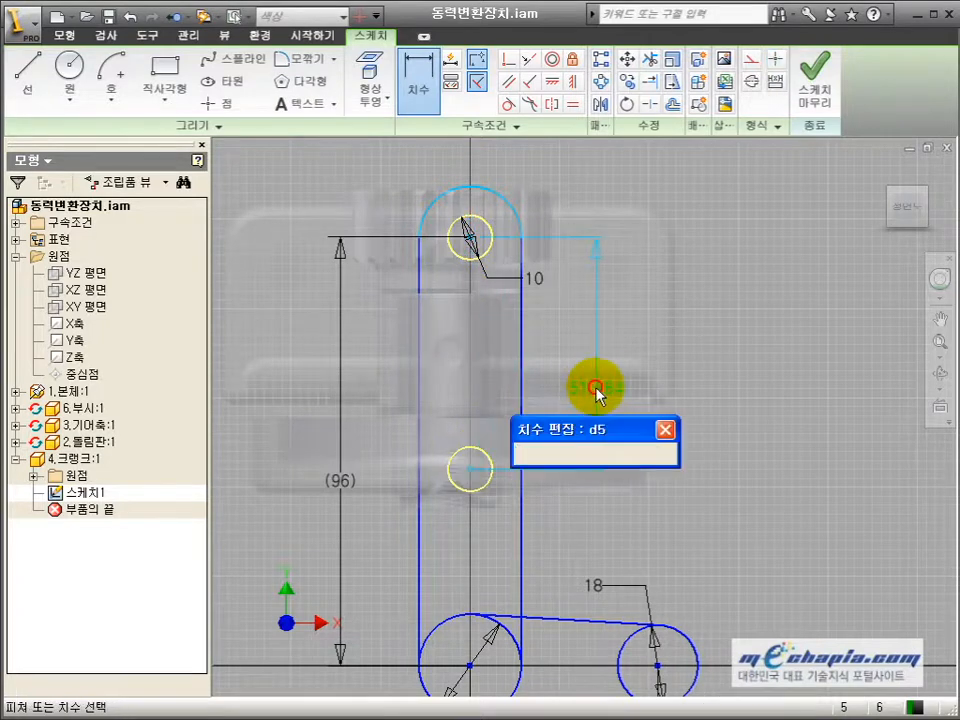
type("64")
key("Return")
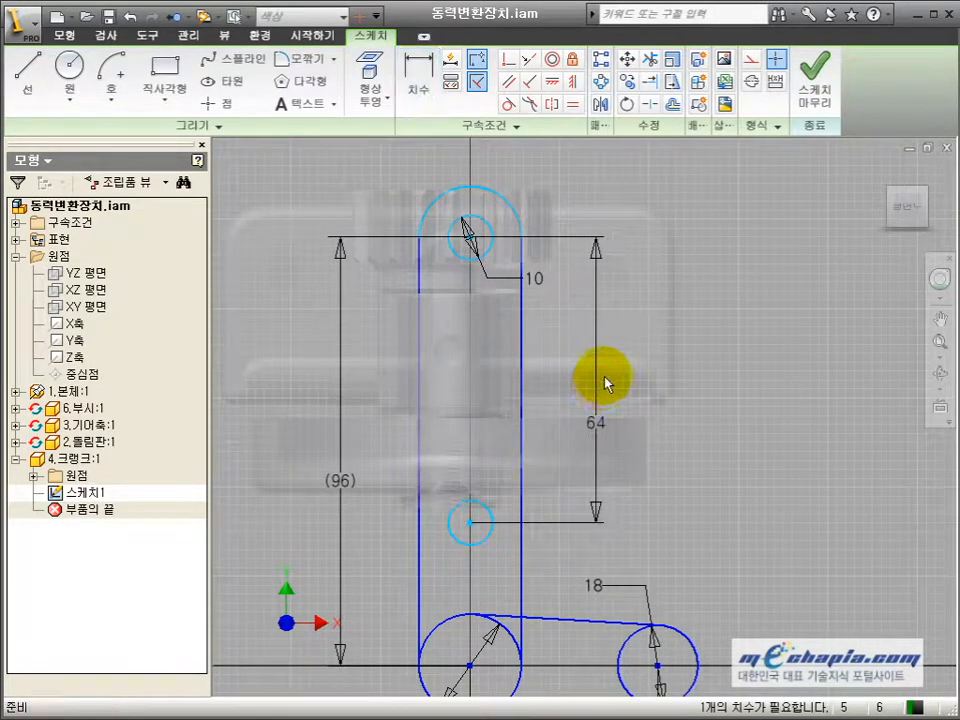
- Draw a vertical line about 75 mm long on each side of the slot circles and make both lines tangent to the upper slot circle
key("l")
left_click(500, 522)
left_click(508, 245)
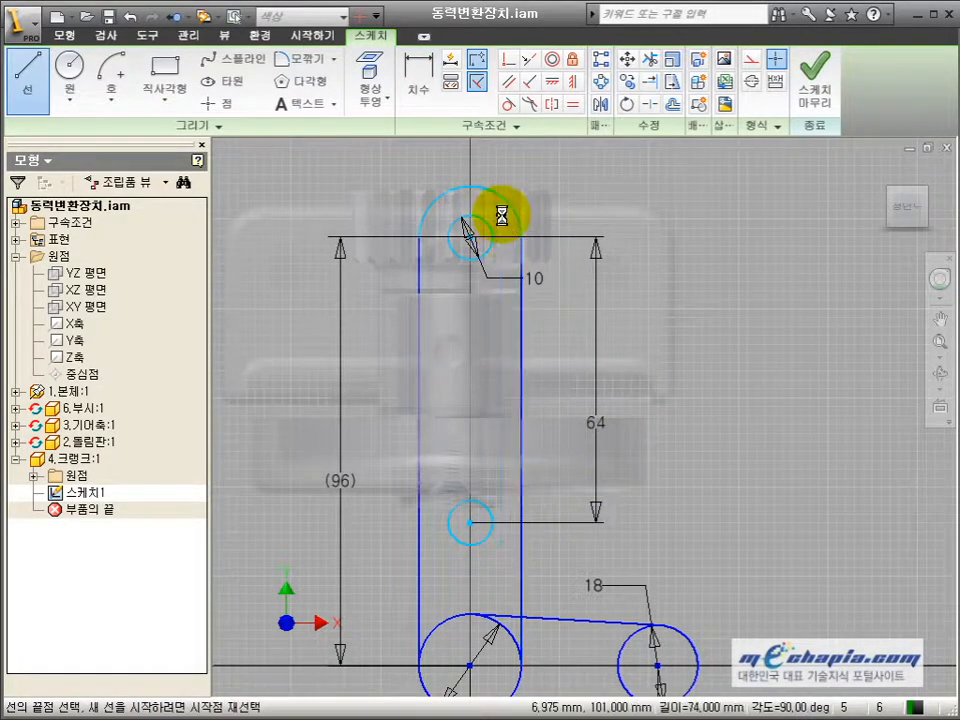
key("Escape")
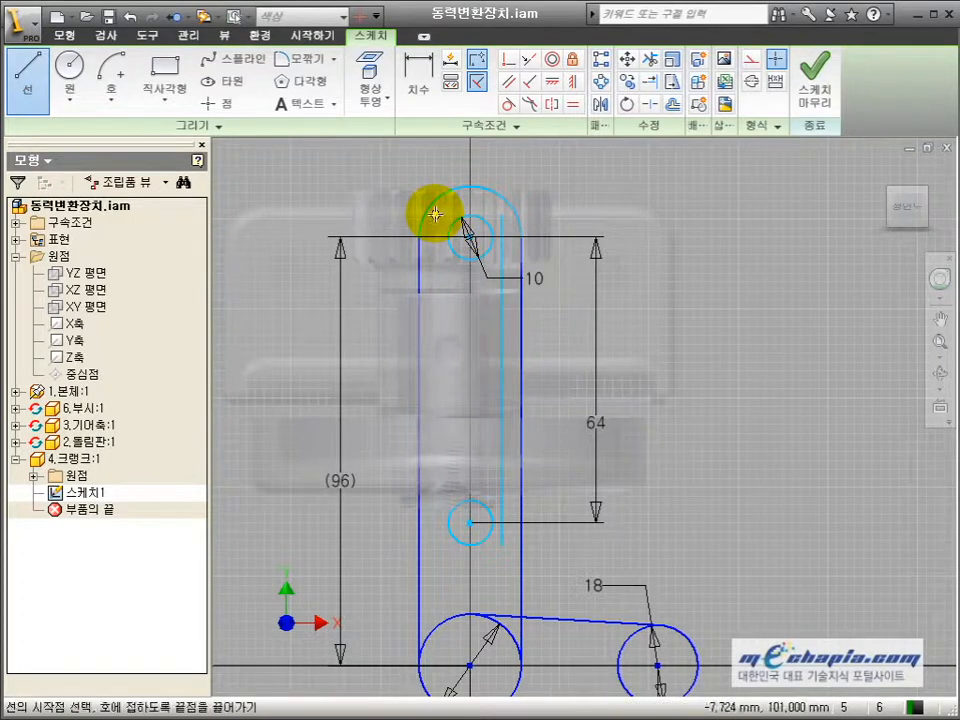
left_click(436, 214)
left_click(436, 555)
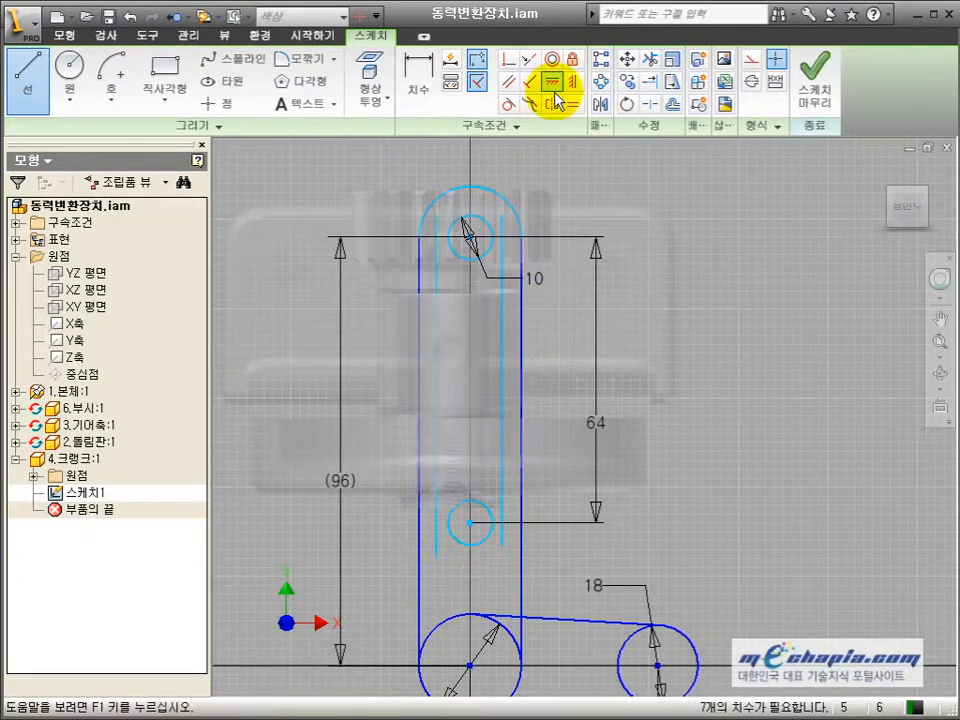
left_click(509, 105)
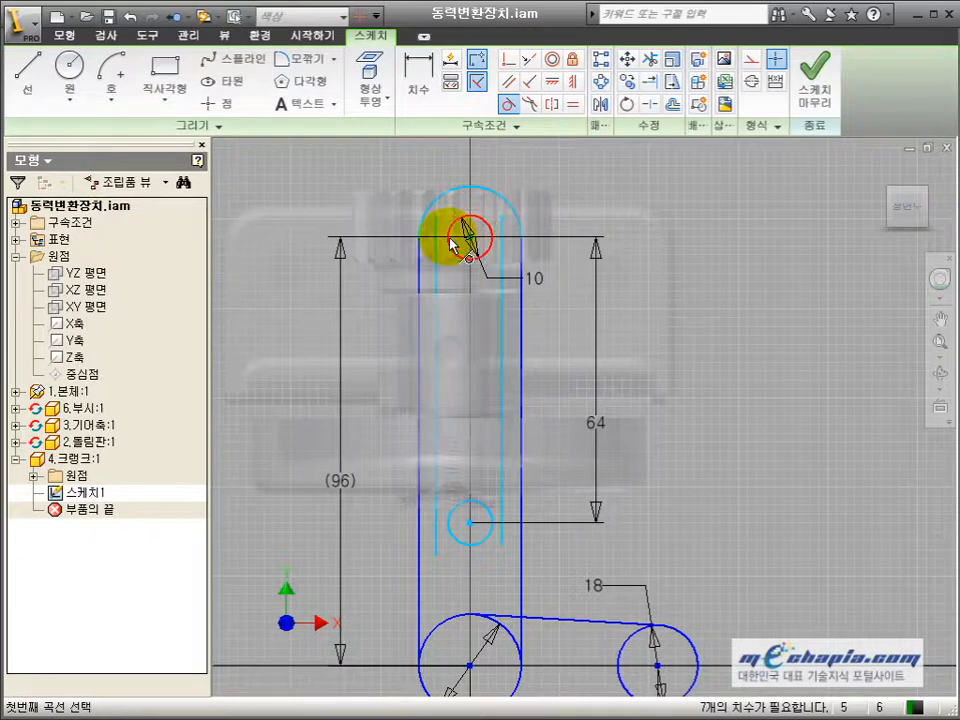
left_click(440, 257)
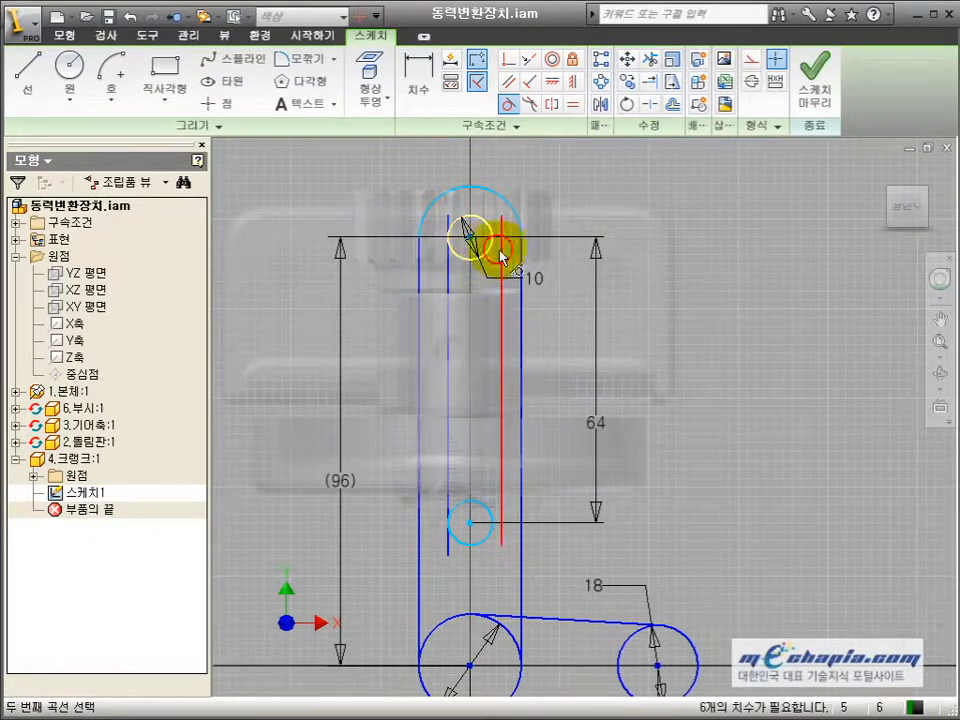
- Trim the slot lines' overhanging ends and the inner halves of both slot circles
key("x")
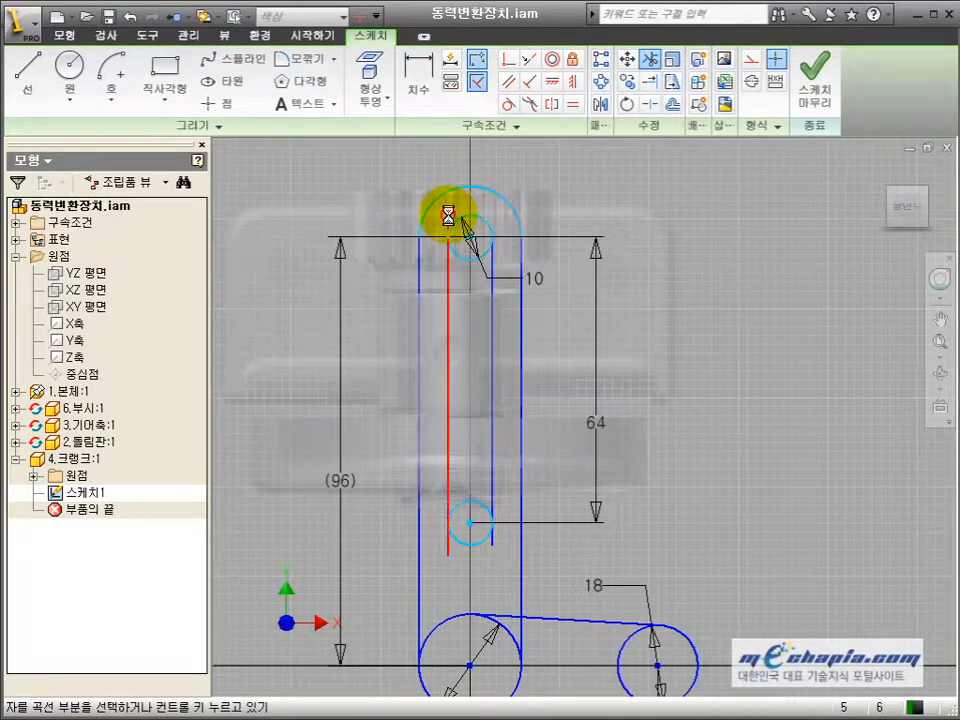
left_click(450, 541)
left_click(494, 541)
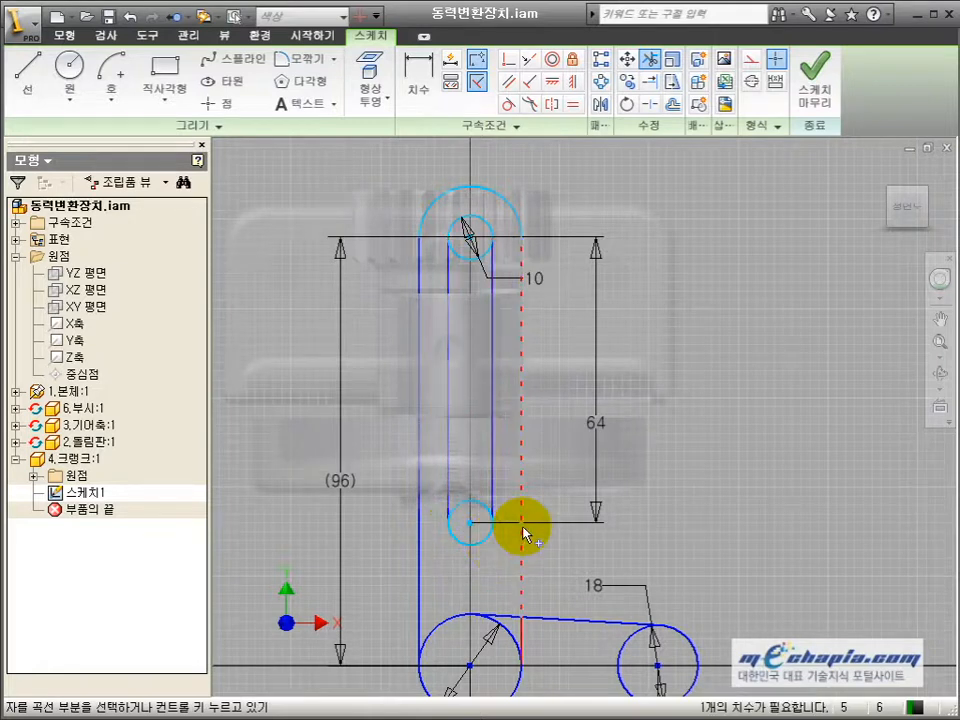
left_click(481, 505)
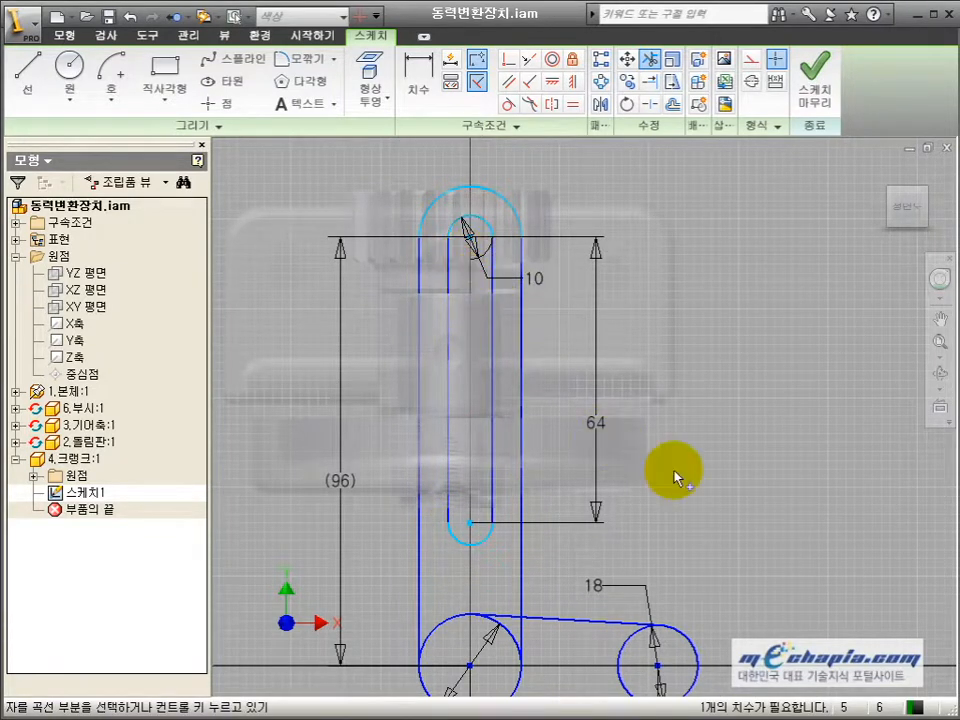
key("Escape")
- Check the side arm's hole in the AutoCAD drawing, sketch a circle concentric with the 18 mm circle, and dimension its diameter
scroll(674, 478, "down", 3)
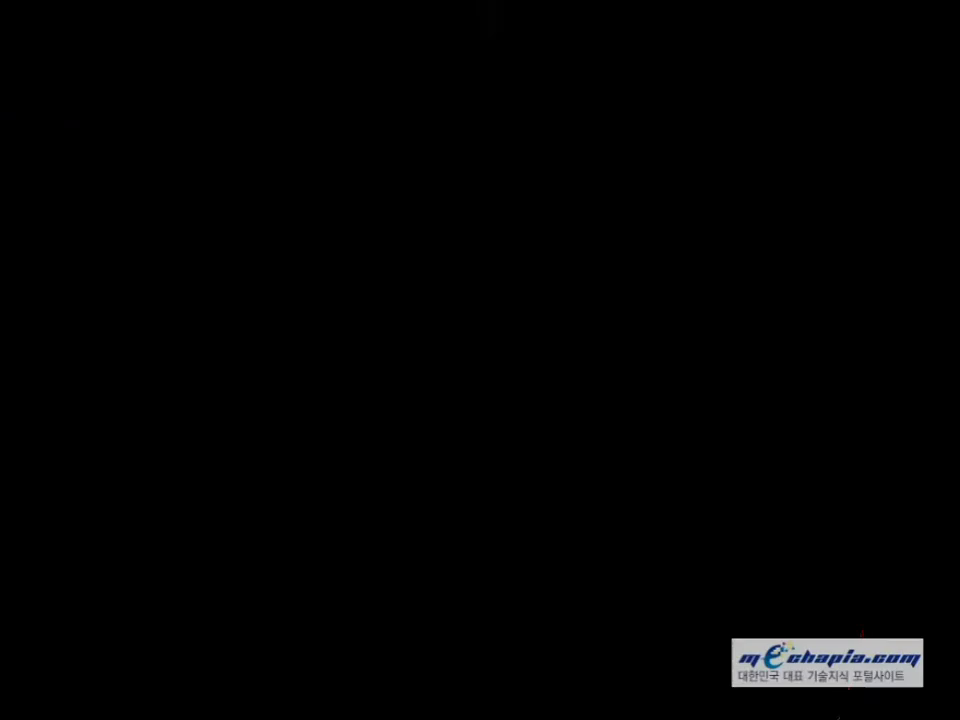
middle_click_drag(395, 295, 446, 339)
scroll(446, 338, "down", 2)
middle_click_drag(412, 249, 405, 287)
scroll(478, 461, "up", 5)
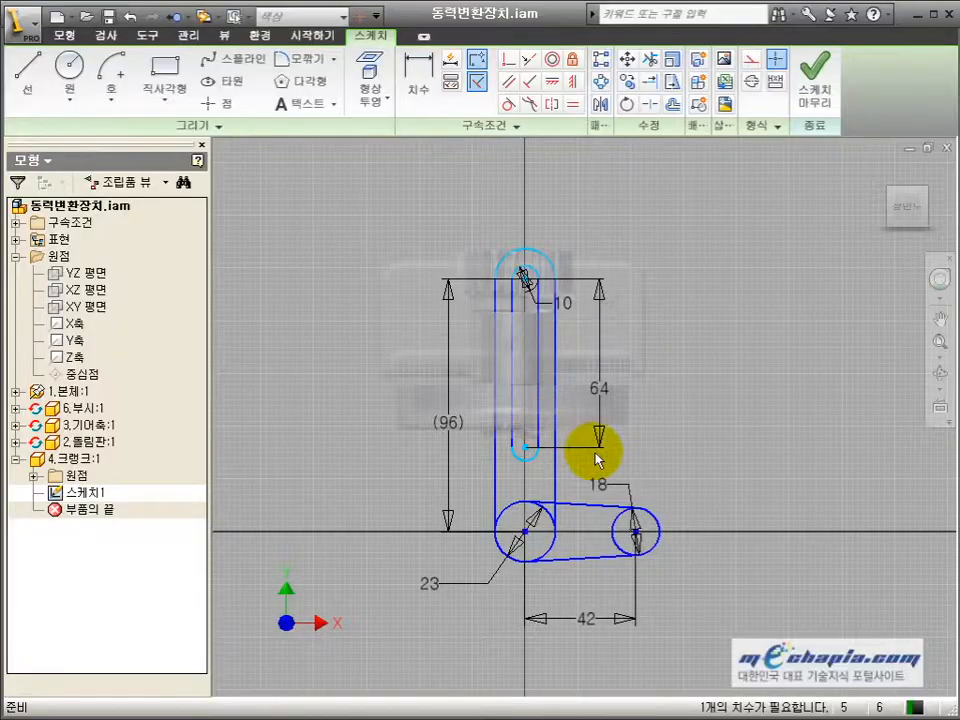
scroll(645, 522, "up", 3)
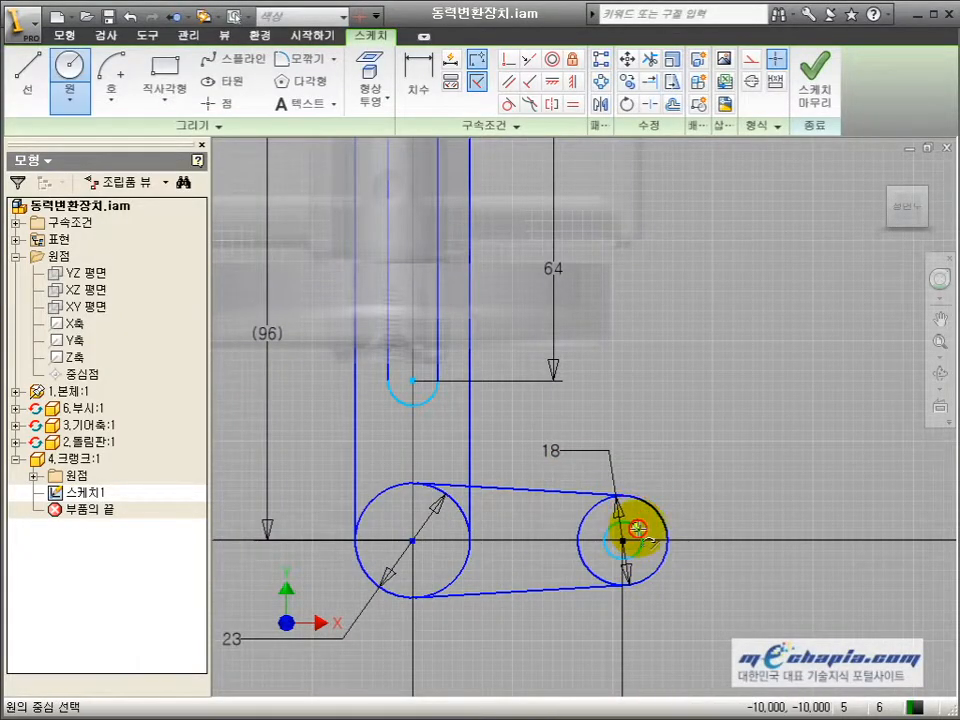
left_click(640, 538)
left_click(677, 490)
key("Return")
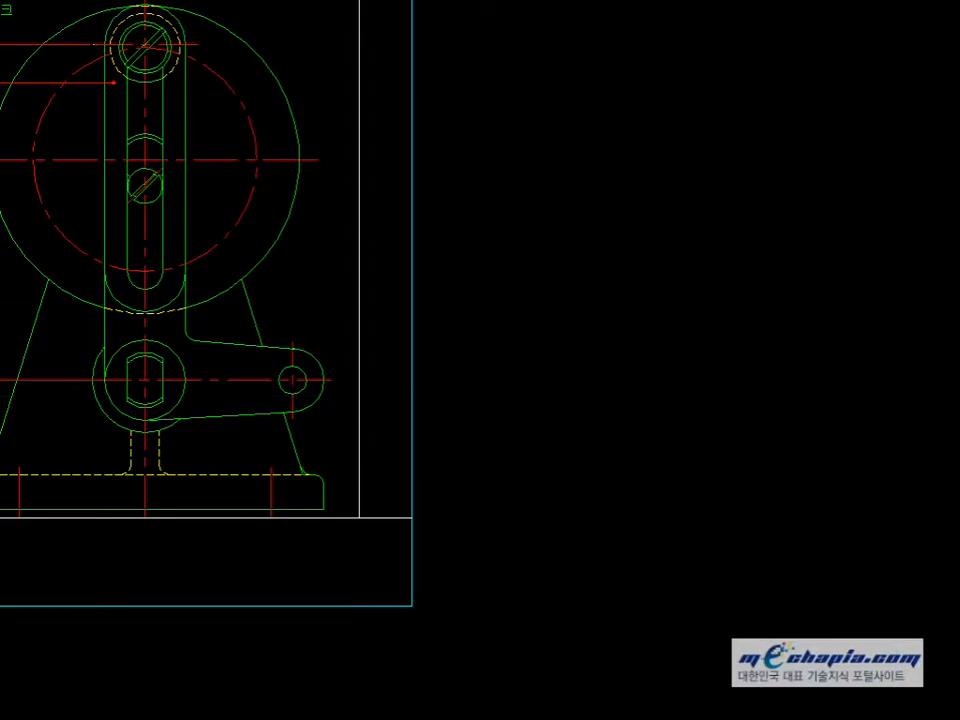
- Check the pivot hole in the AutoCAD drawing, sketch a circle concentric with the 23 mm circle, and set its diameter to 10 mm
scroll(356, 424, "down", 3)
middle_click_drag(356, 424, 355, 475)
scroll(322, 480, "up", 4)
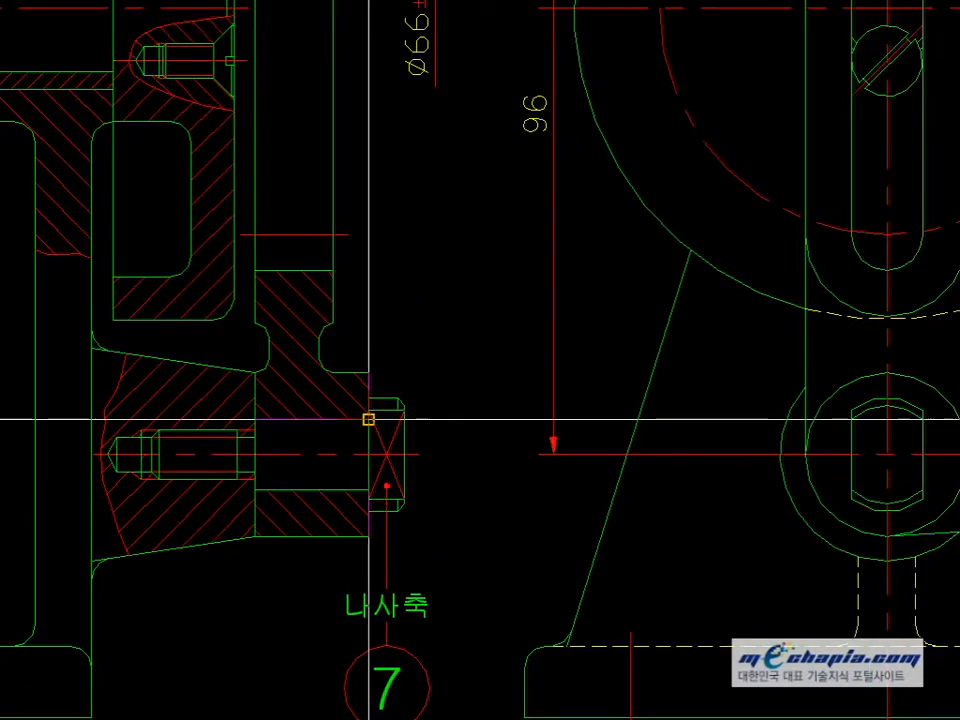
key("alt+Tab")
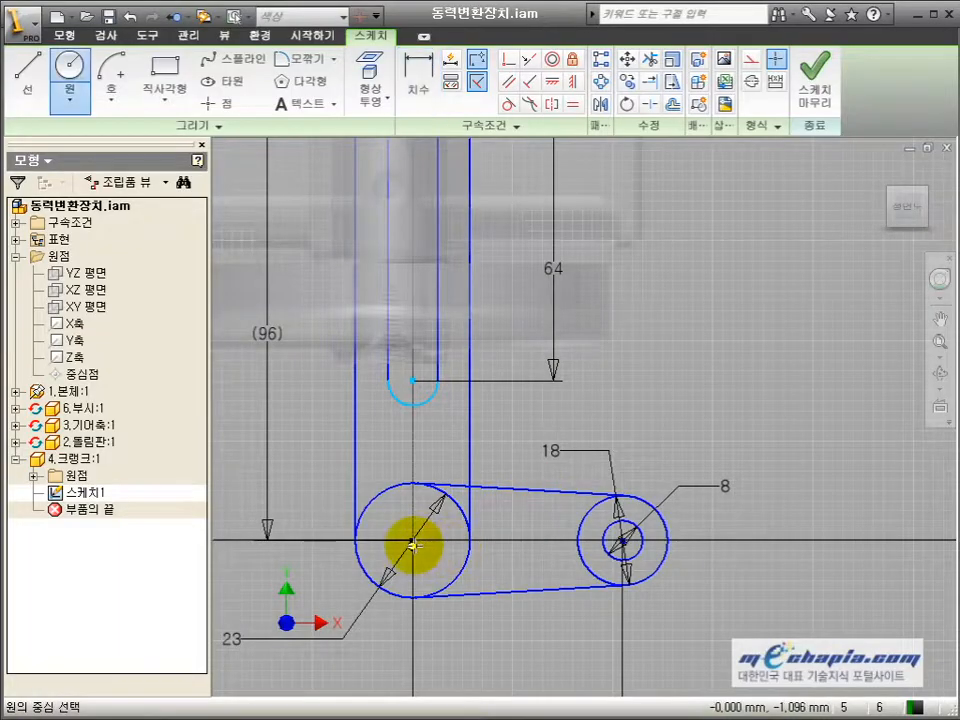
key("d")
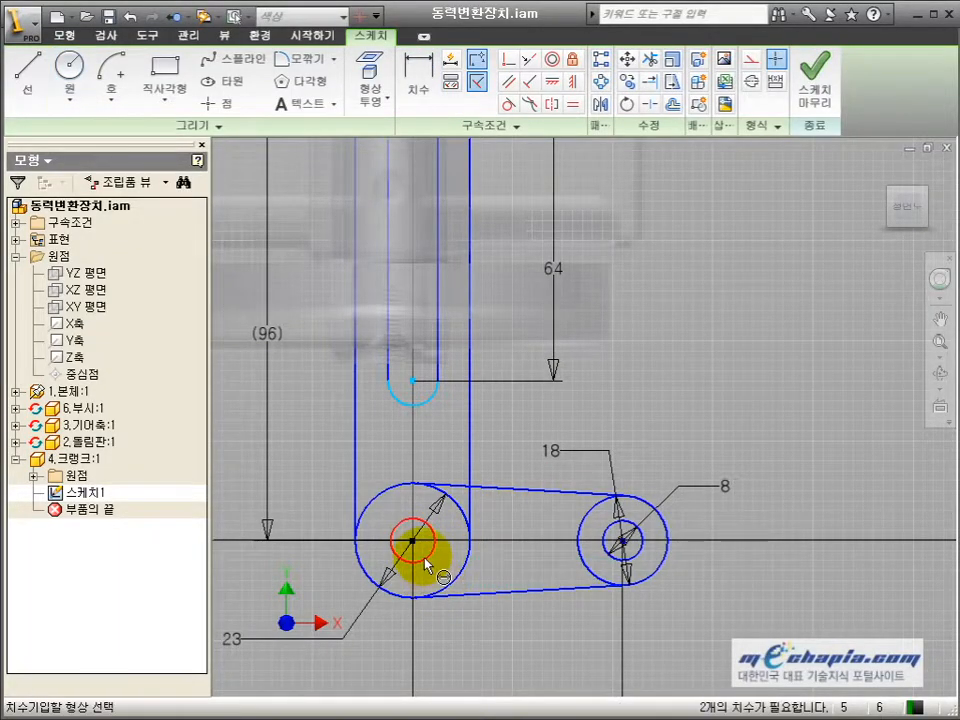
double_click(436, 580)
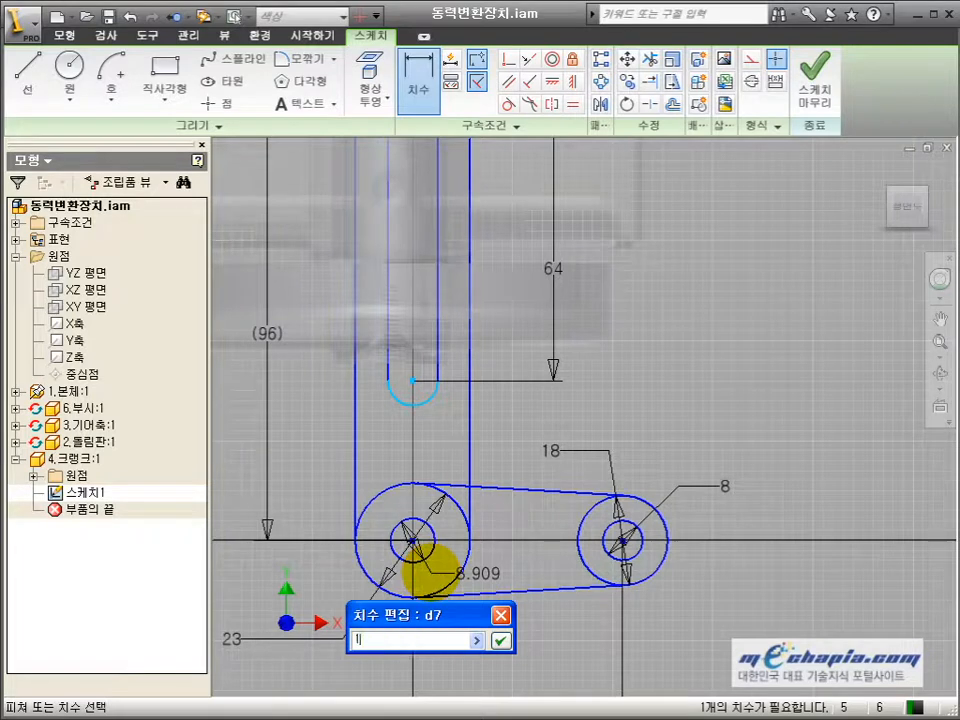
key("Return")
scroll(461, 532, "down", 5)
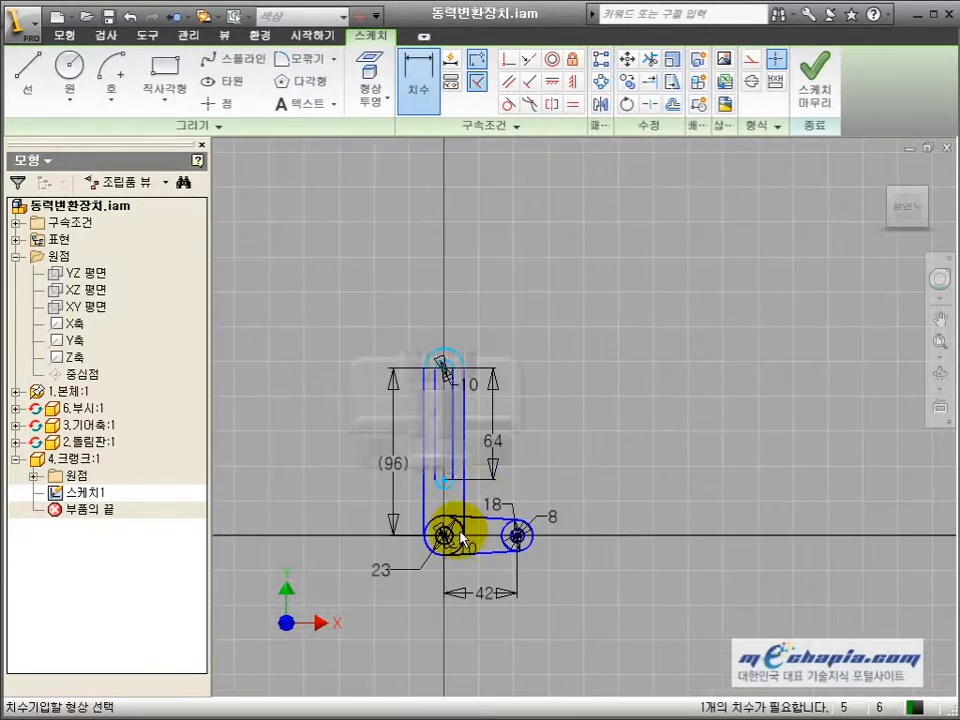
- Measure the crank web's thickness in the AutoCAD drawing and extrude the L-shaped profile around the slot and both holes
scroll(479, 489, "up", 3)
key("alt+Tab")
scroll(240, 291, "up", 3)
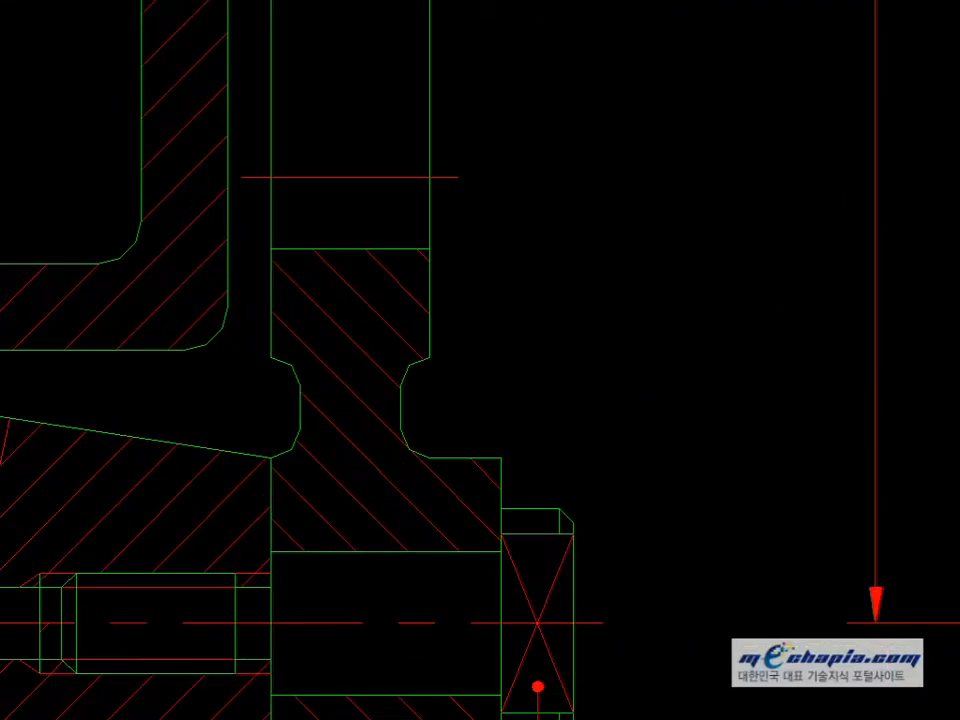
left_click(300, 386)
left_click(403, 391)
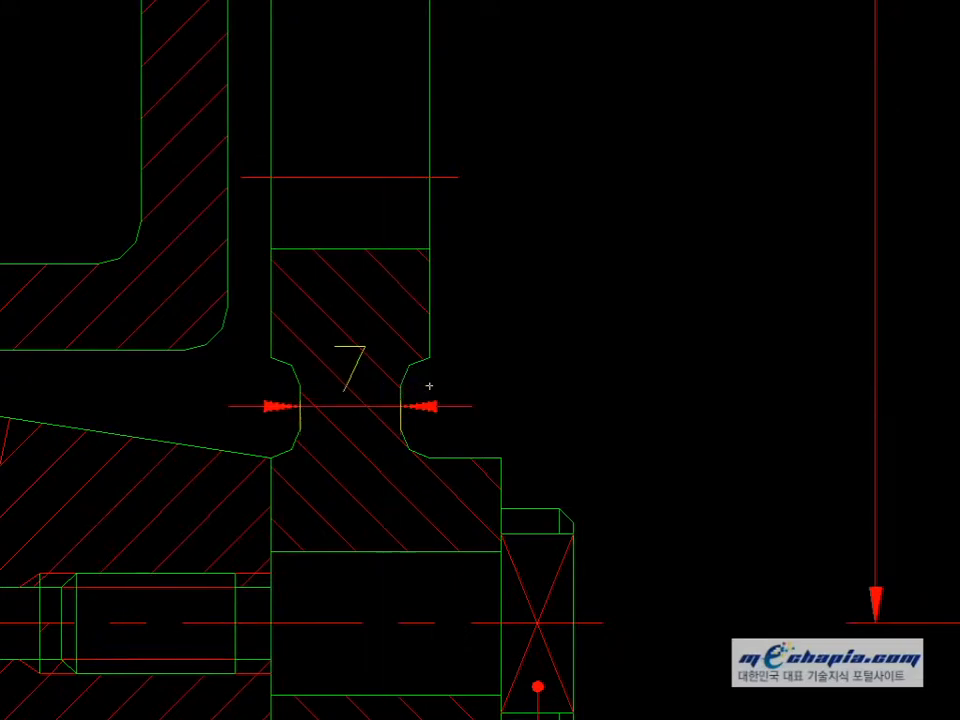
key("alt+Tab")
scroll(390, 409, "up", 2)
scroll(446, 472, "down", 4)
key("e")
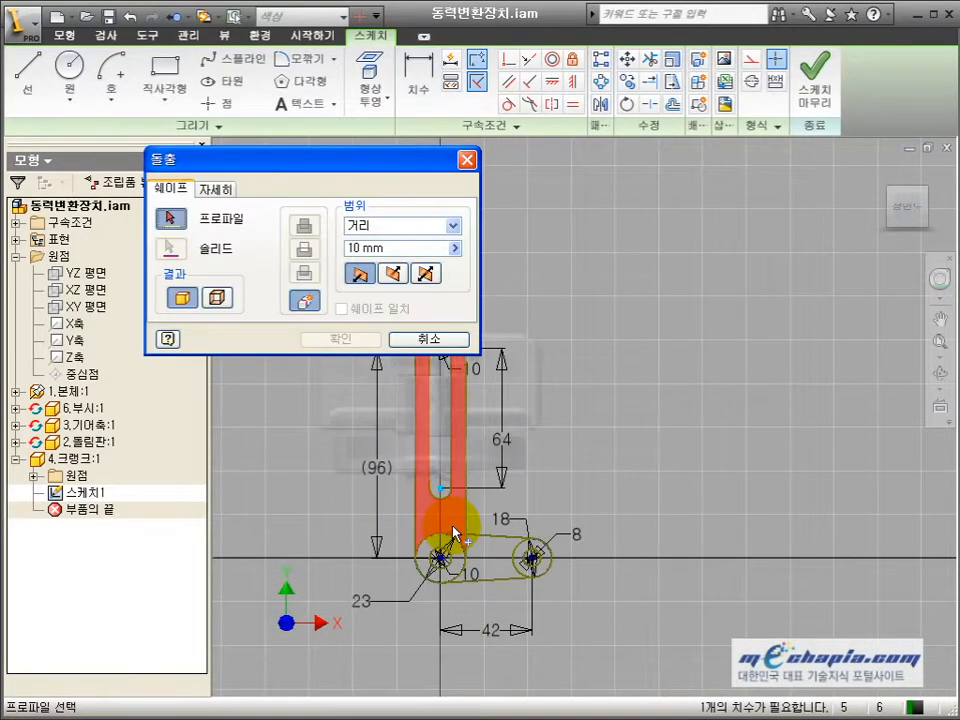
left_click(455, 533)
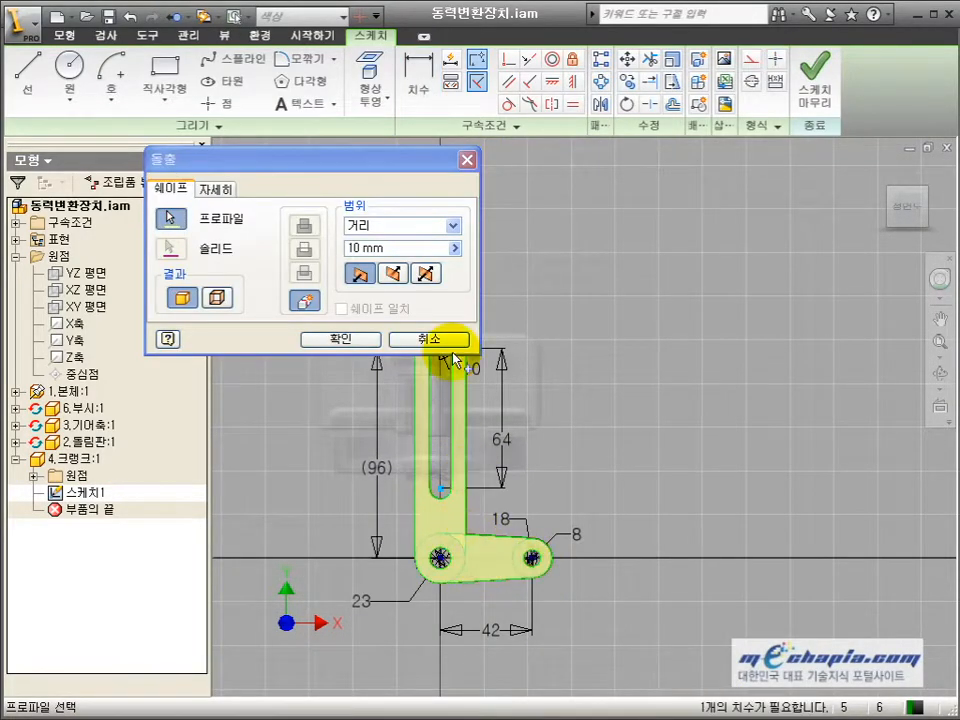
middle_click_drag(456, 354, 544, 391)
left_click(305, 252)
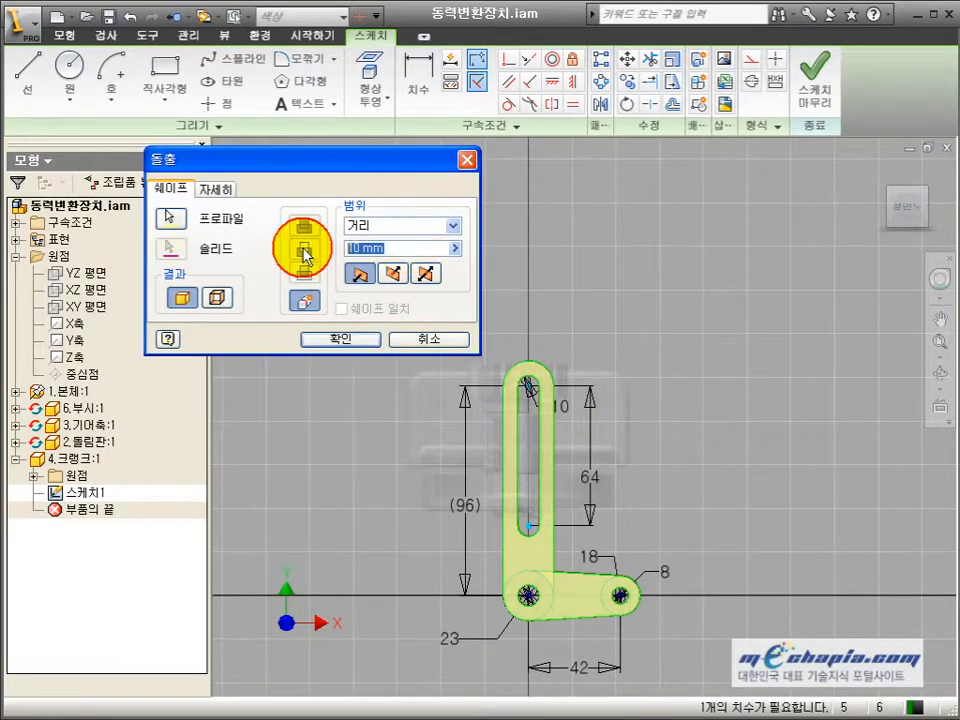
key("Return")
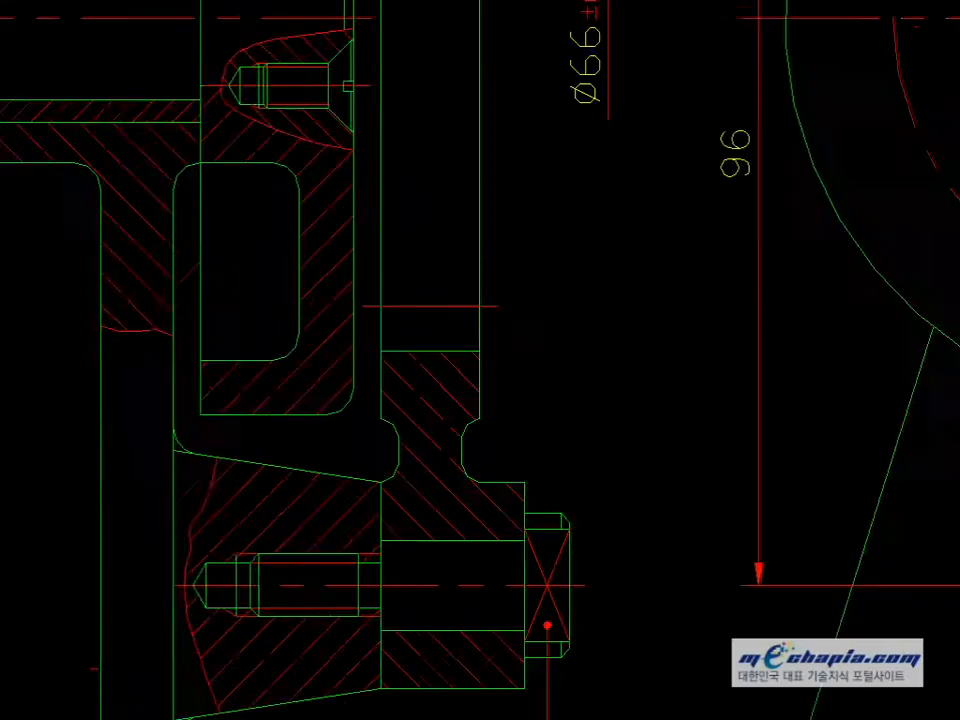
- Start a sketch on the crank's front face and draw an 11.5 mm radius circle centred on the slot's lower arc
scroll(588, 498, "down", 2)
mouse_move(586, 499)
middle_mouse_down()
mouse_move(542, 519)
mouse_move(474, 600)
middle_mouse_up()
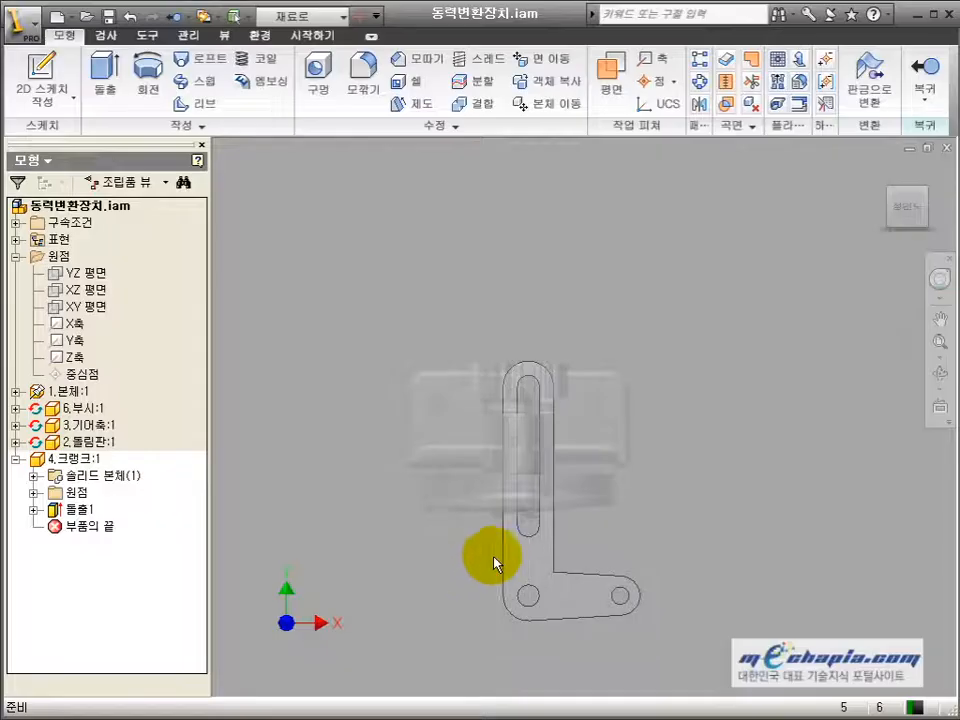
left_click(519, 554)
key("s")
middle_click_drag(543, 550, 607, 522)
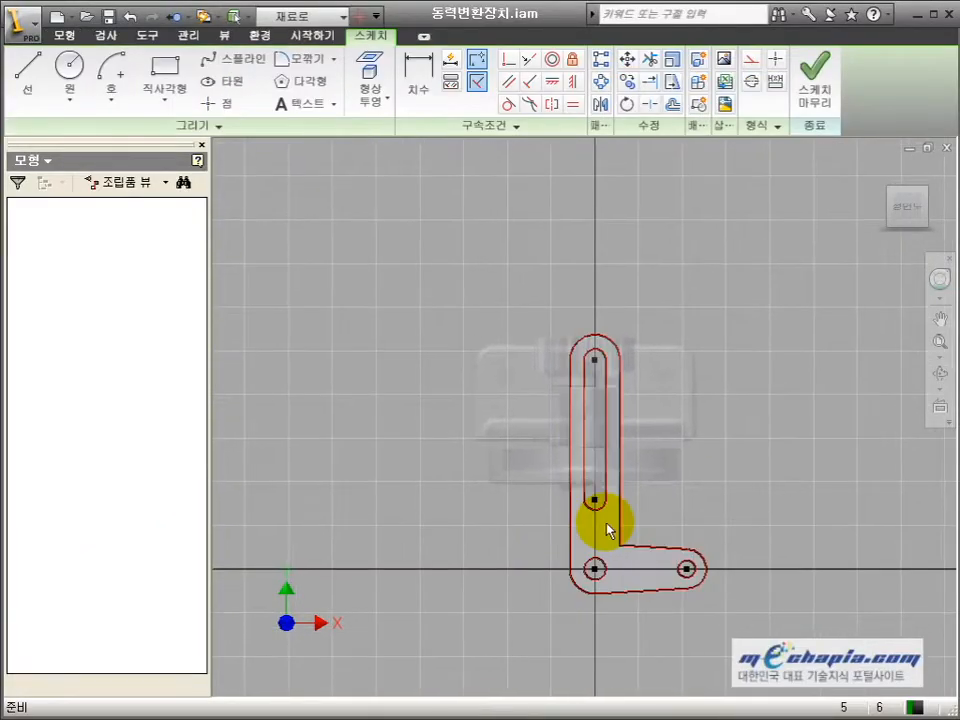
scroll(609, 519, "up", 5)
key("c")
left_click(556, 443)
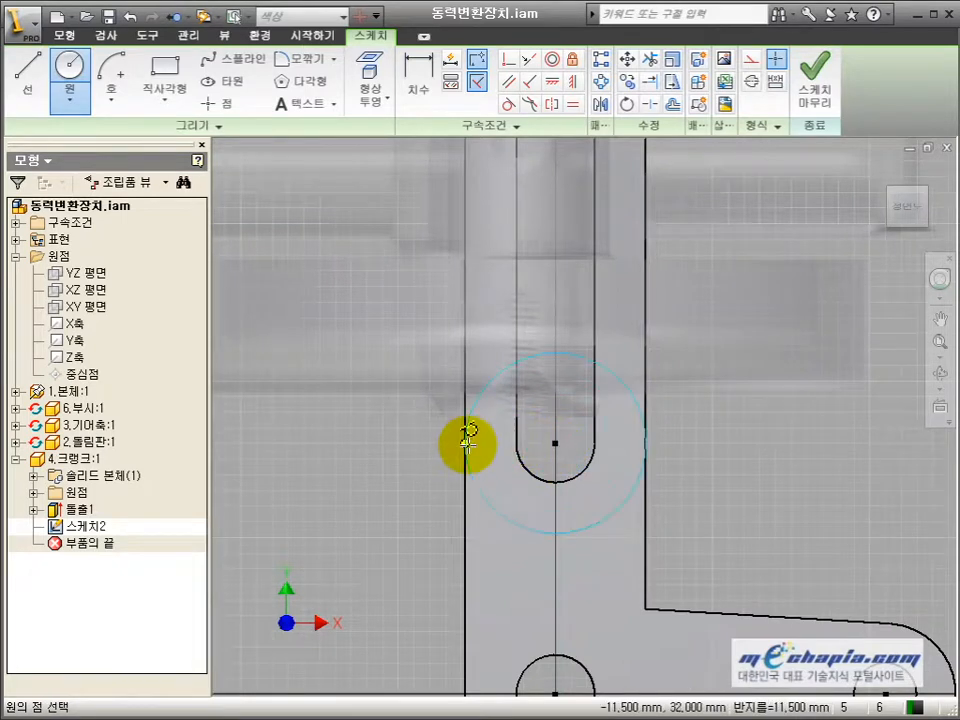
left_click(465, 443)
- Trim away the upper half of the circle around the slot's lower end
left_click(491, 384)
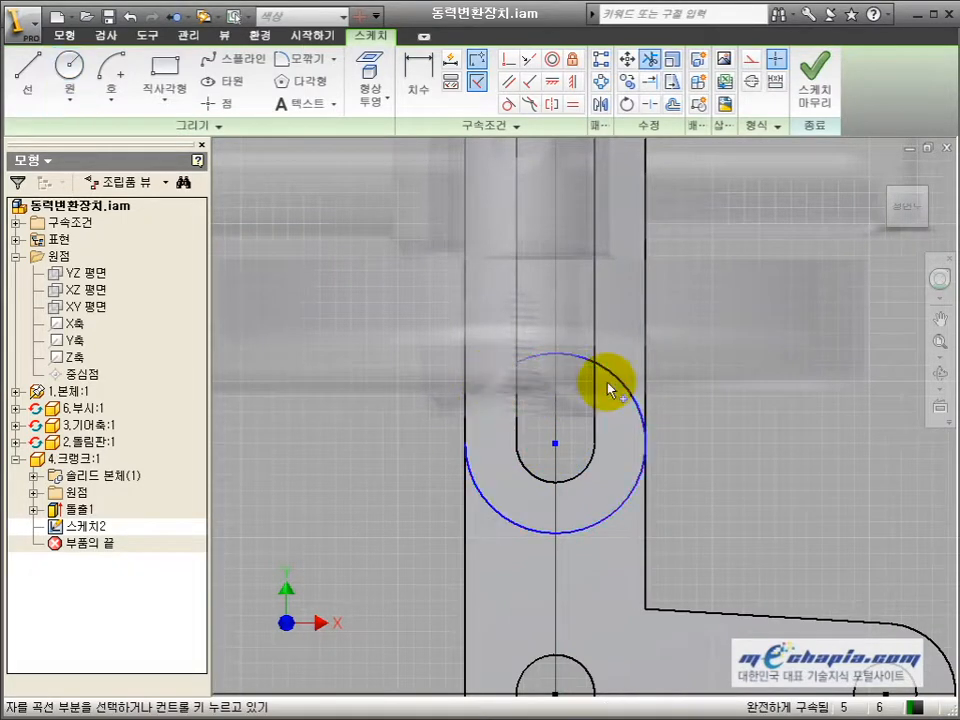
left_click(620, 385)
left_click(574, 360)
scroll(585, 430, "down", 4)
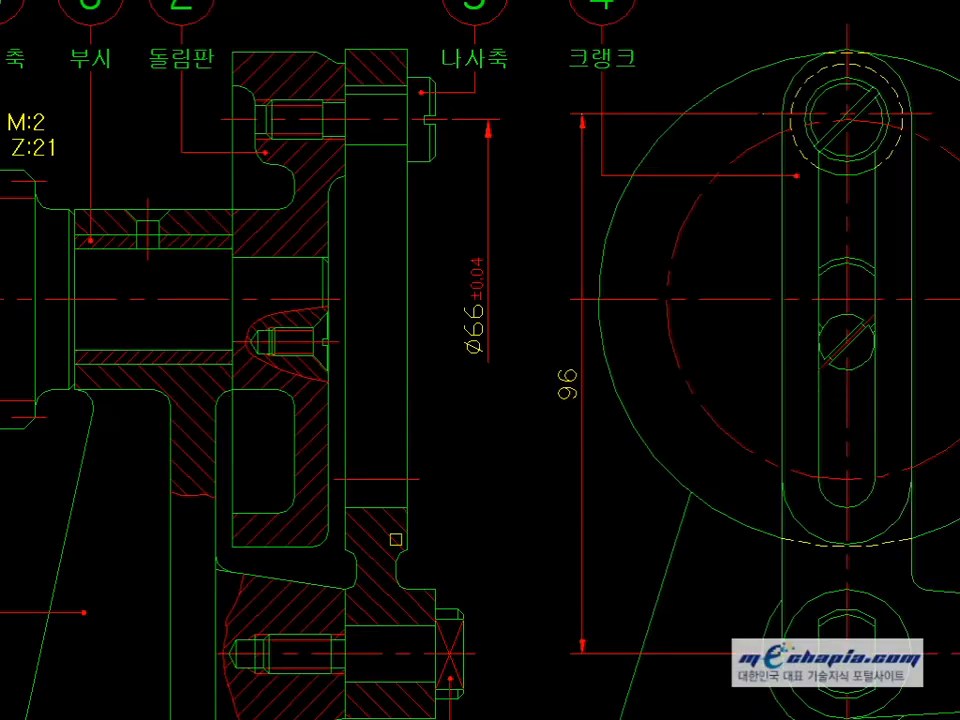
- Check the slotted section in the AutoCAD drawing and extrude the rim around the slot, joined to the crank
scroll(410, 570, "up", 3)
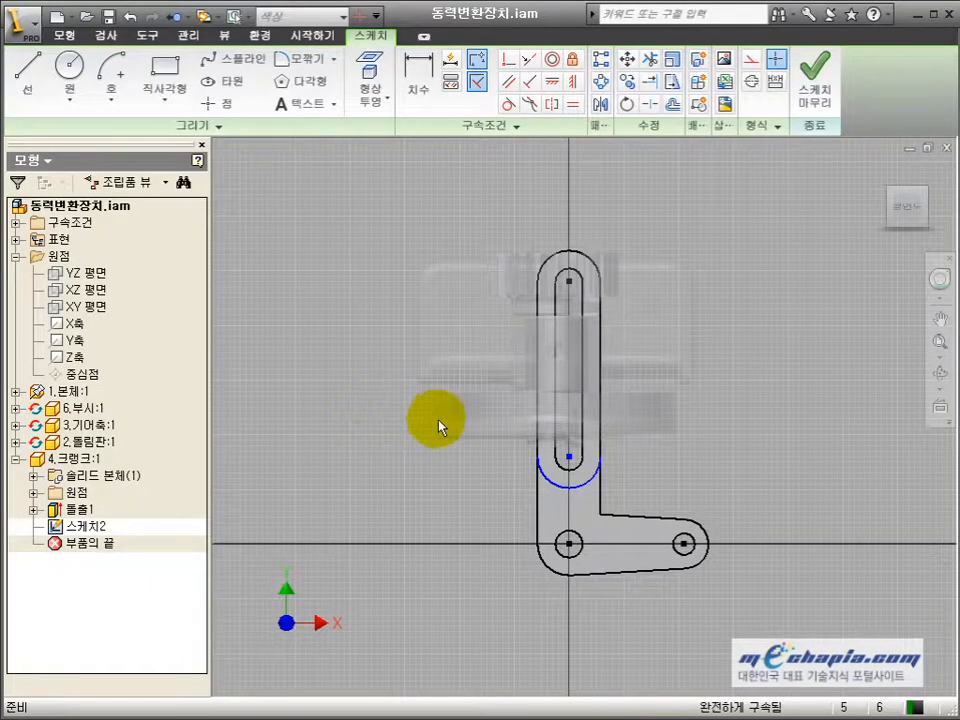
key("e")
left_click(553, 456)
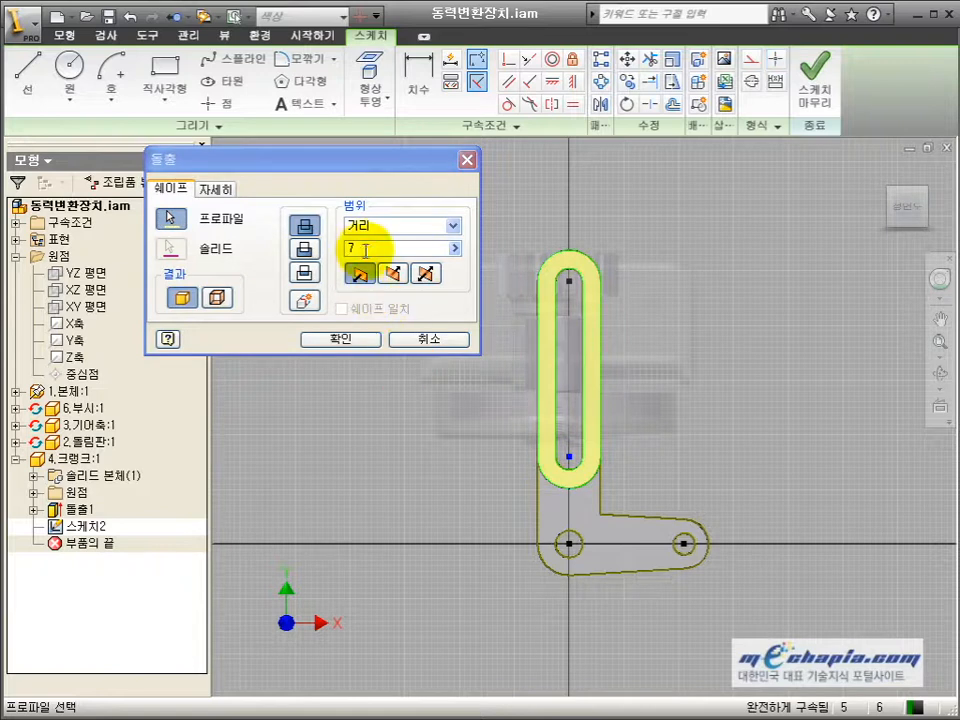
left_click(365, 341)
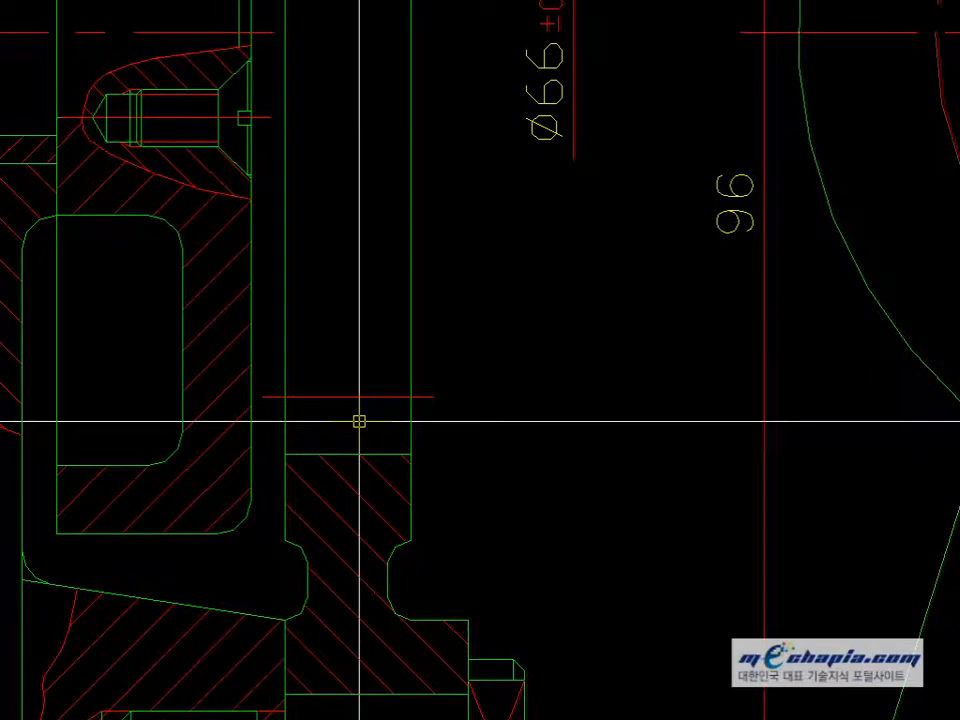
- On the crank's front face, sketch a circle concentric with the pivot hole, equal to the corner's outer arc, and extrude the ring as a boss
scroll(360, 420, "down", 3)
scroll(406, 520, "up", 3)
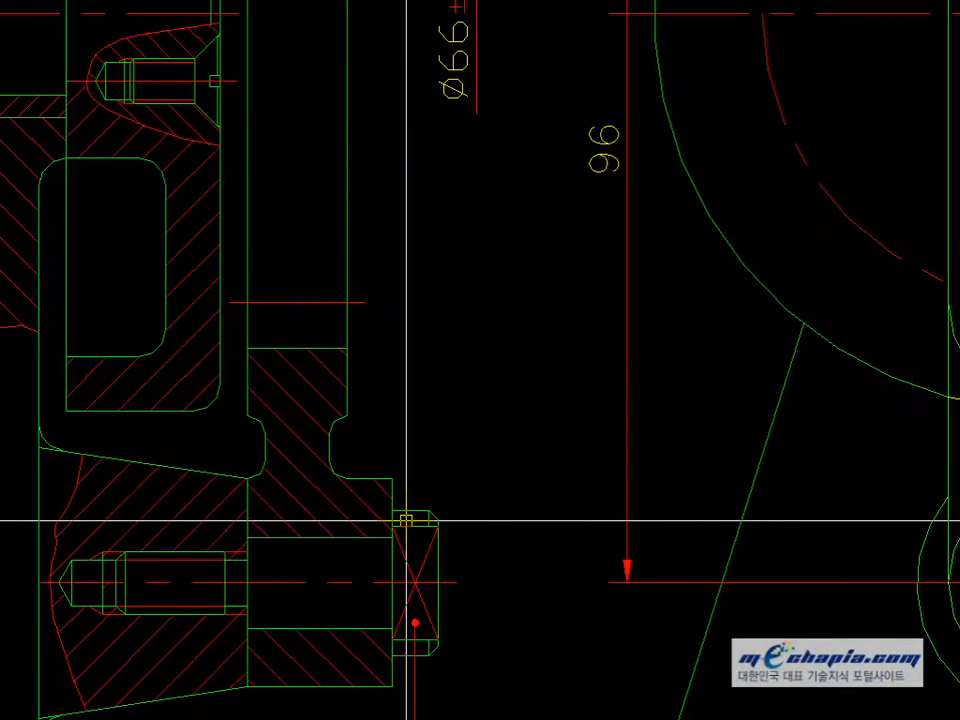
scroll(406, 520, "up", 2)
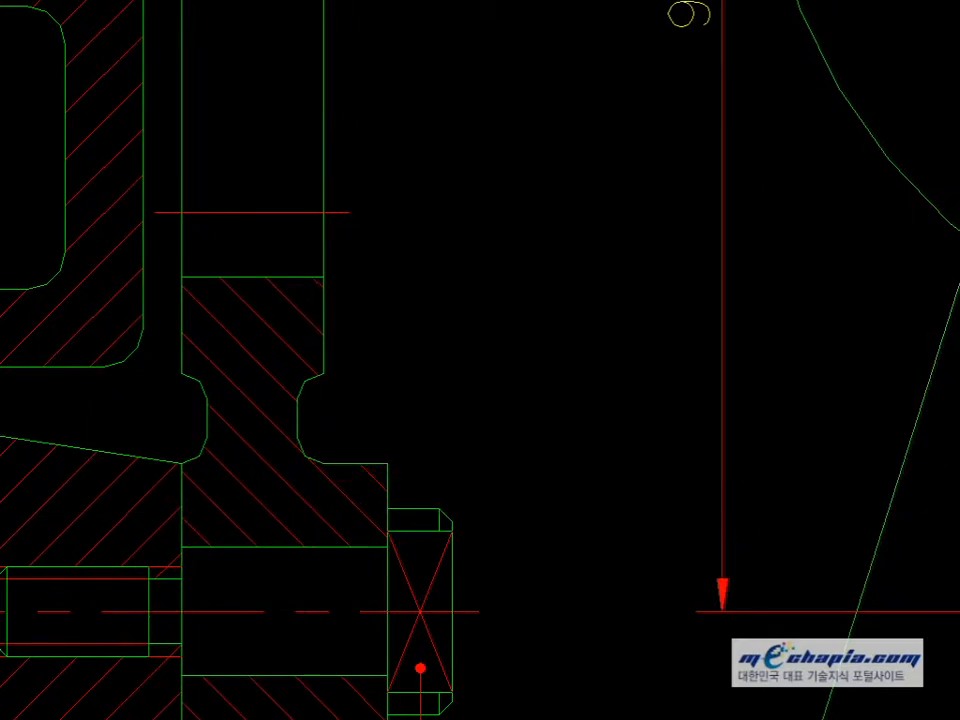
scroll(367, 405, "down", 5)
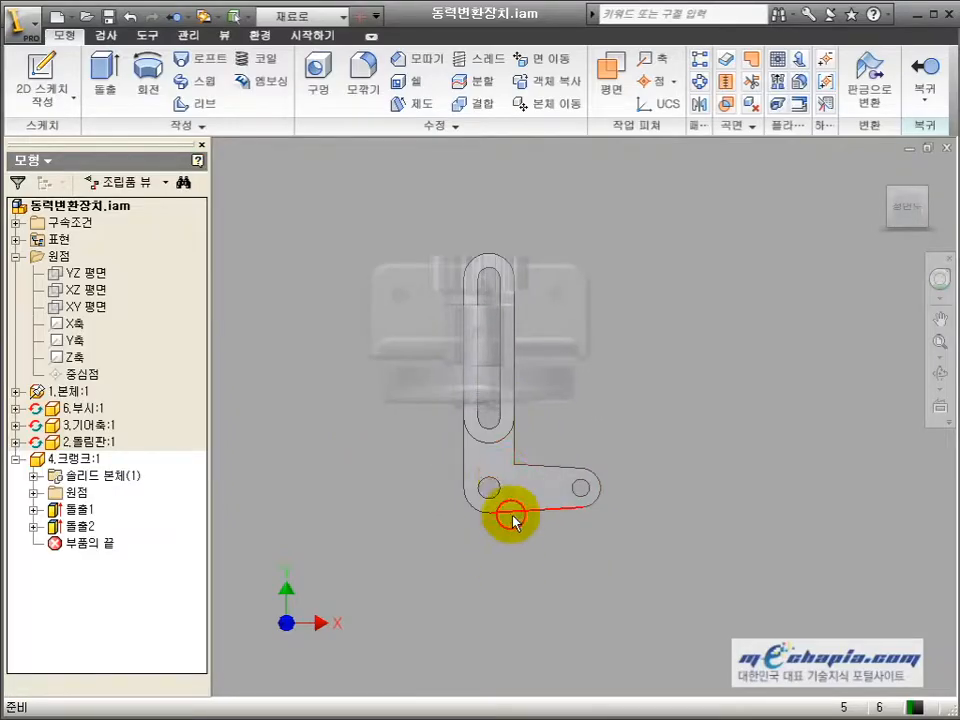
left_click(512, 516)
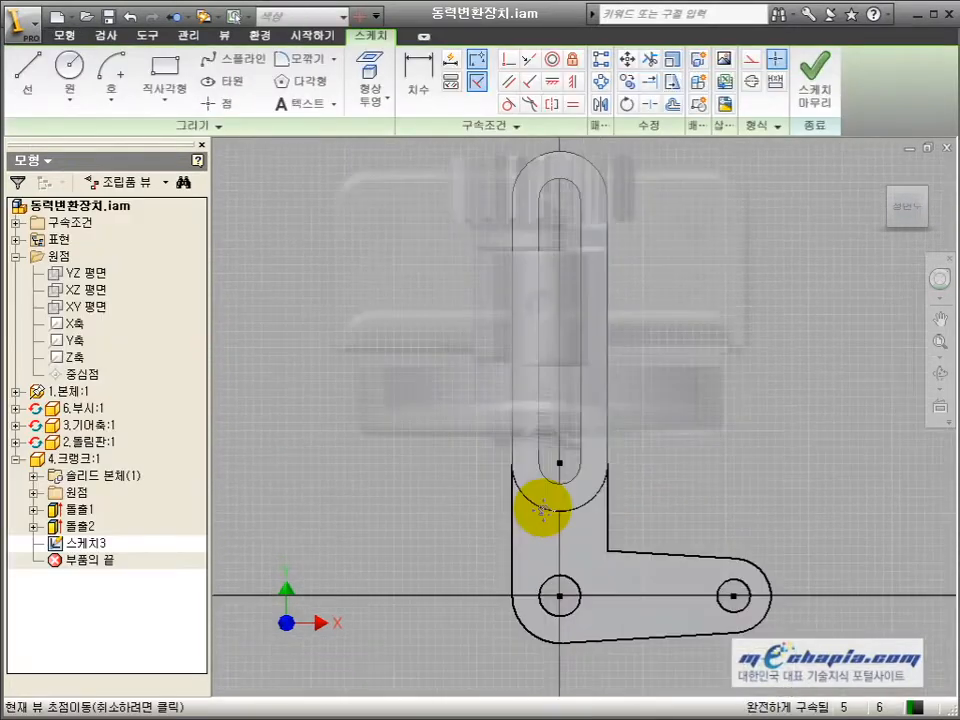
left_click(583, 486)
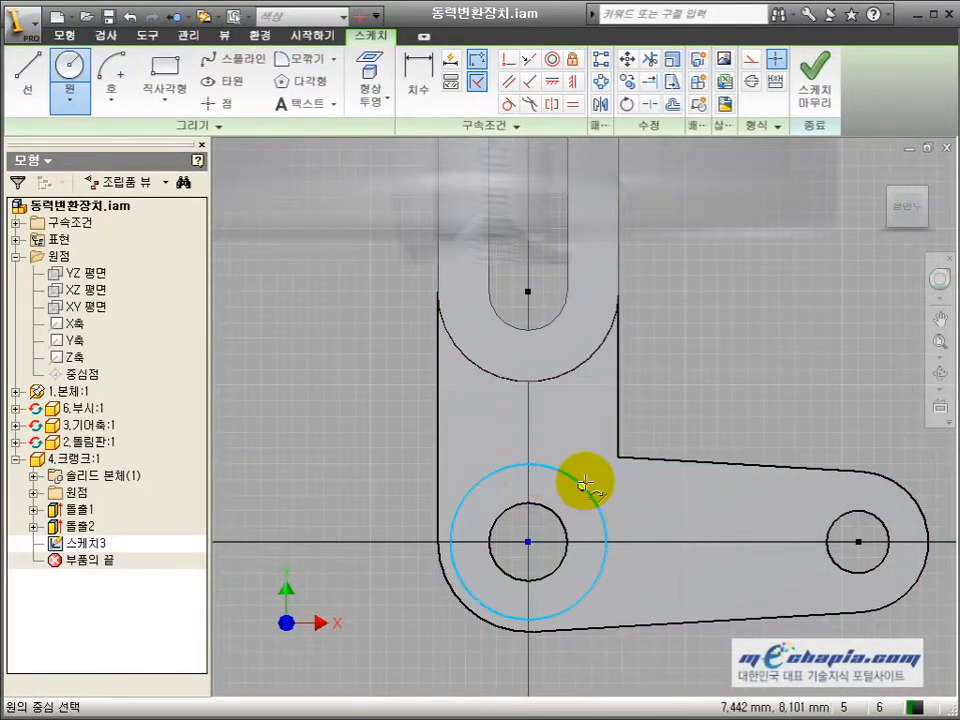
key("equal")
left_click(499, 472)
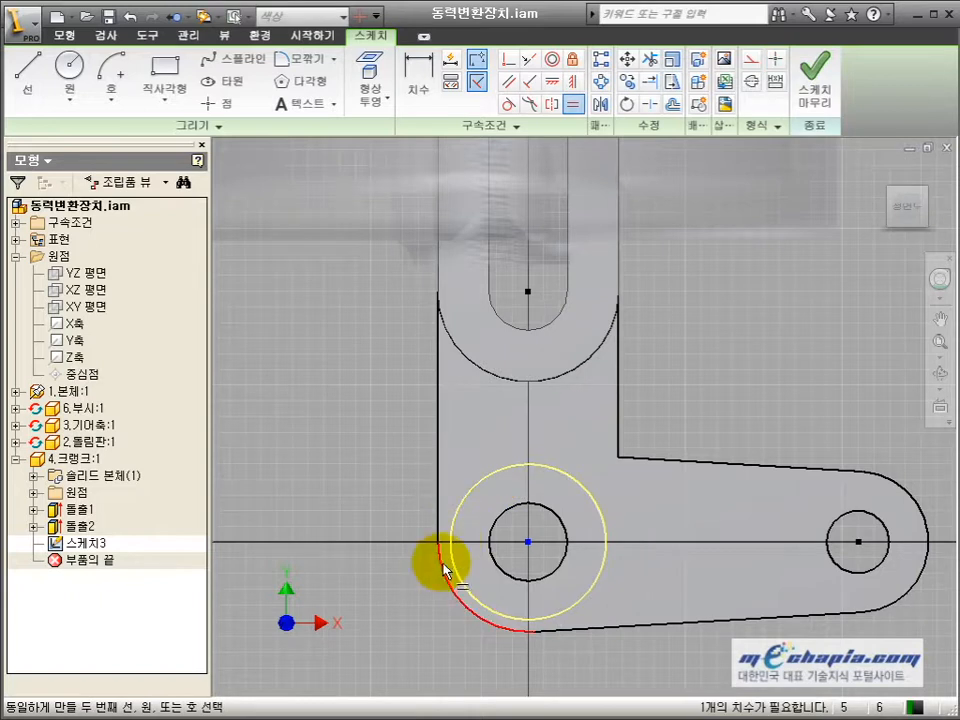
left_click(447, 577)
key("e")
left_click(493, 494)
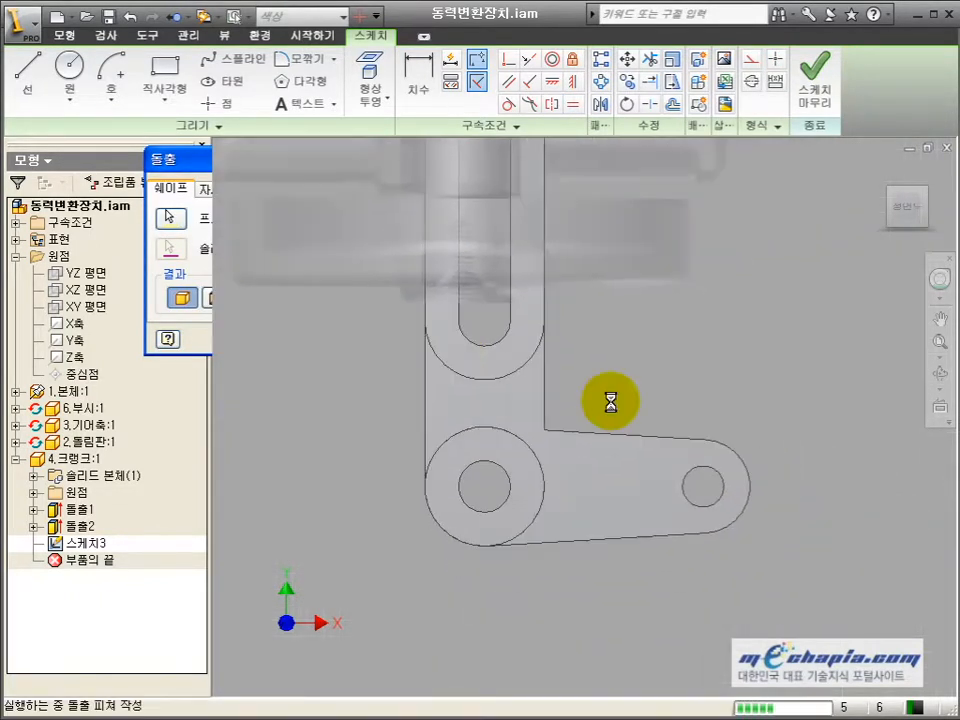
- Start a sketch on the crank's back face and project the outlines of the slot rim's lower arc and the pivot boss
left_click(938, 374)
left_click_drag(579, 435, 724, 450)
middle_click_drag(671, 427, 595, 497)
key("Escape")
left_click(588, 462)
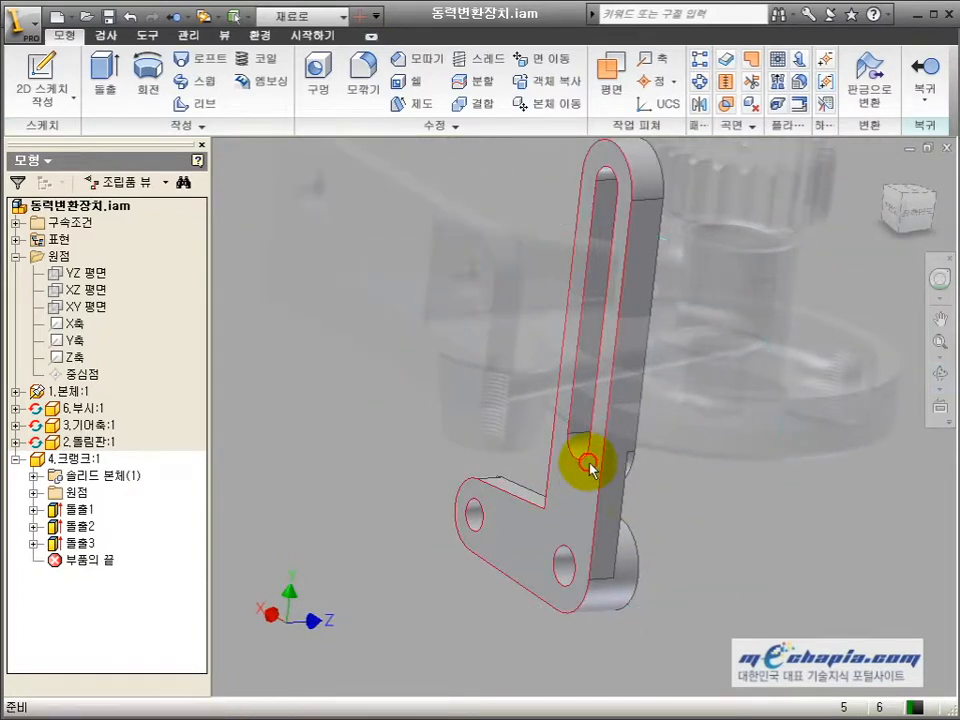
key("s")
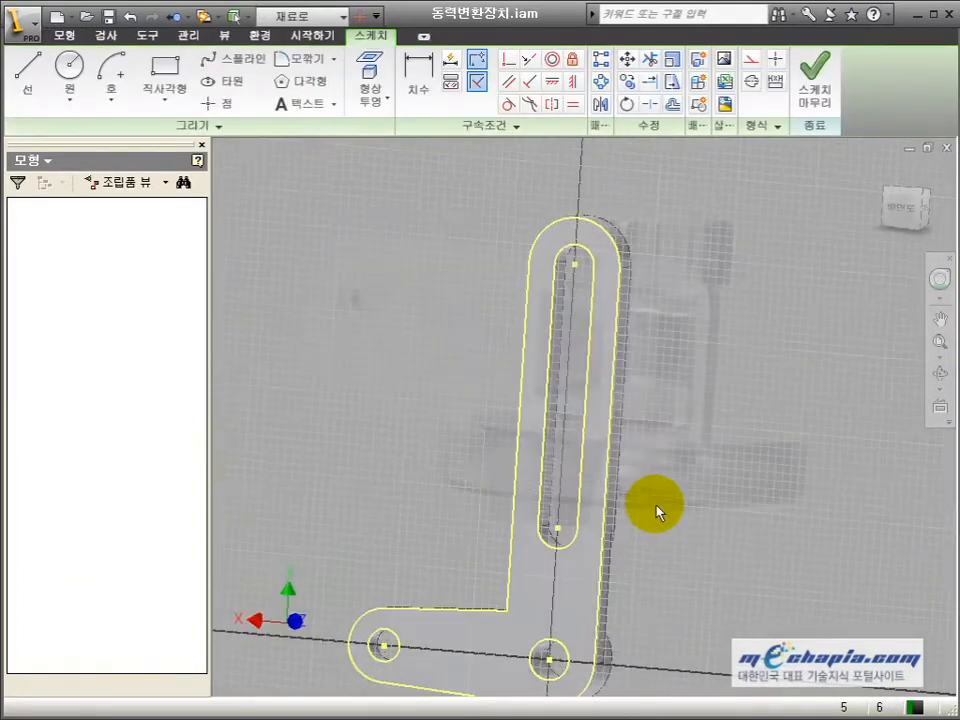
mouse_move(658, 511)
middle_mouse_down()
mouse_move(687, 562)
mouse_move(557, 521)
middle_mouse_up()
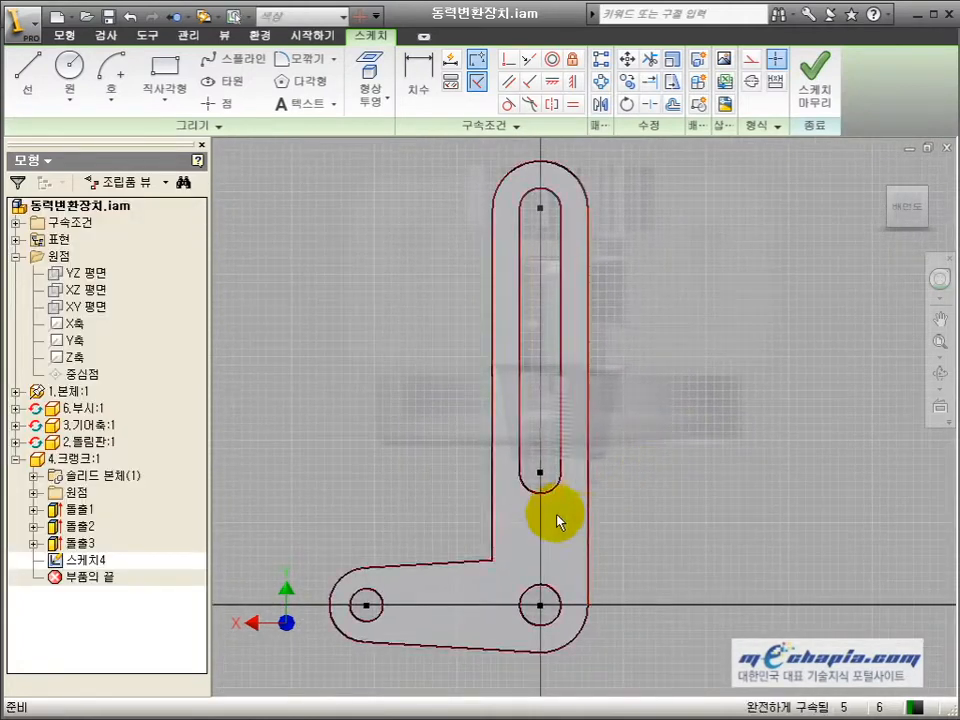
left_click(369, 88)
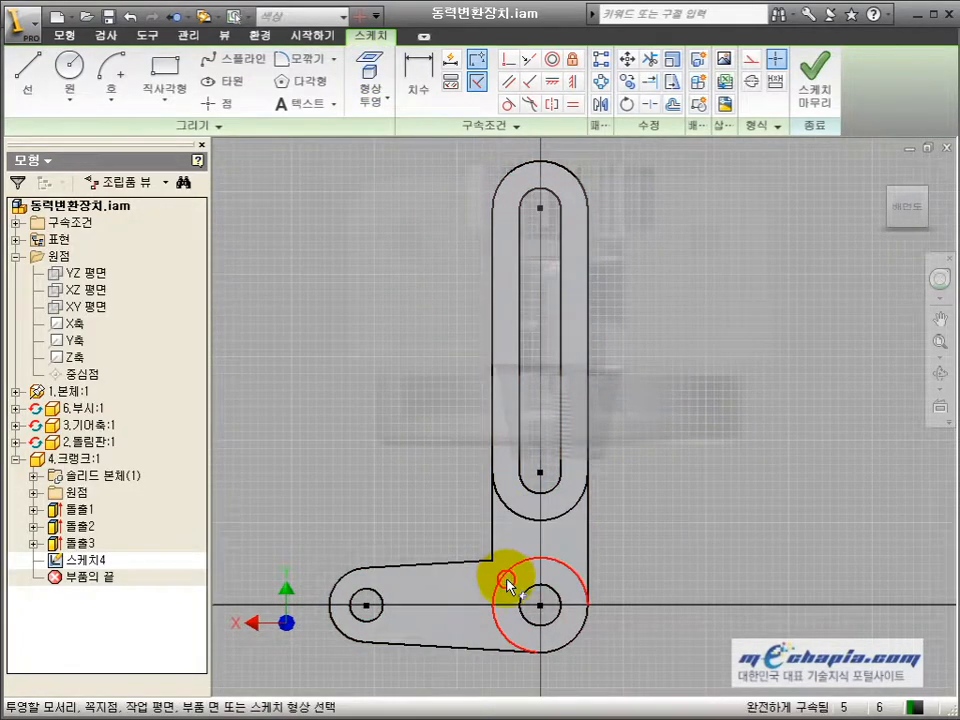
left_click(573, 619)
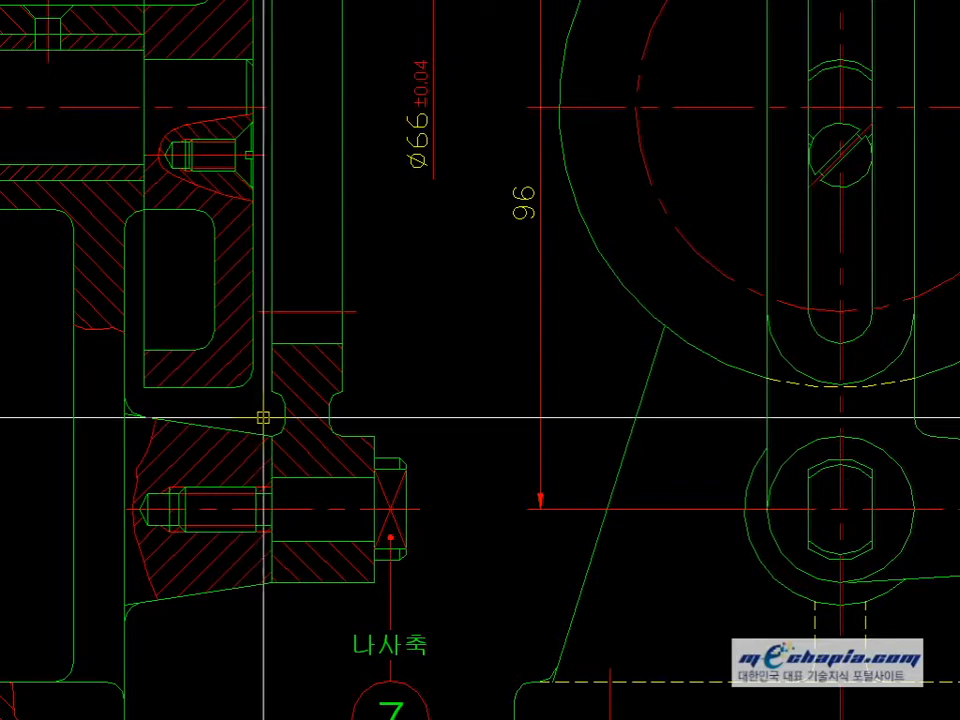
- Check the back offset in the AutoCAD drawing and extrude the slot rim and pivot ring from the crank's back face
scroll(264, 417, "up", 4)
left_click(272, 408)
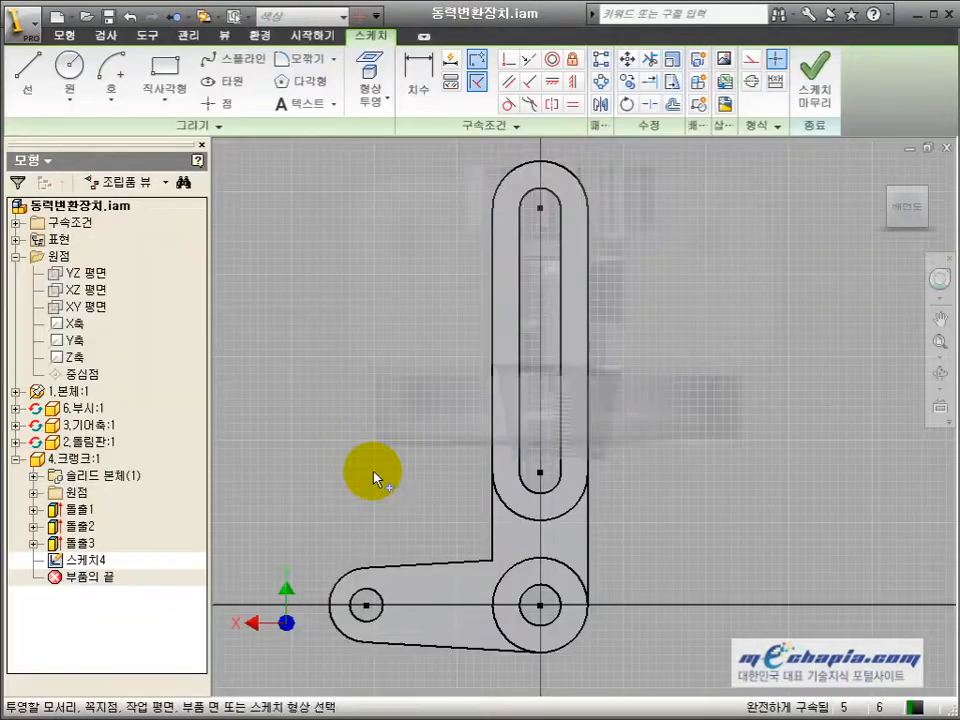
key("e")
left_click(521, 506)
left_click(521, 565)
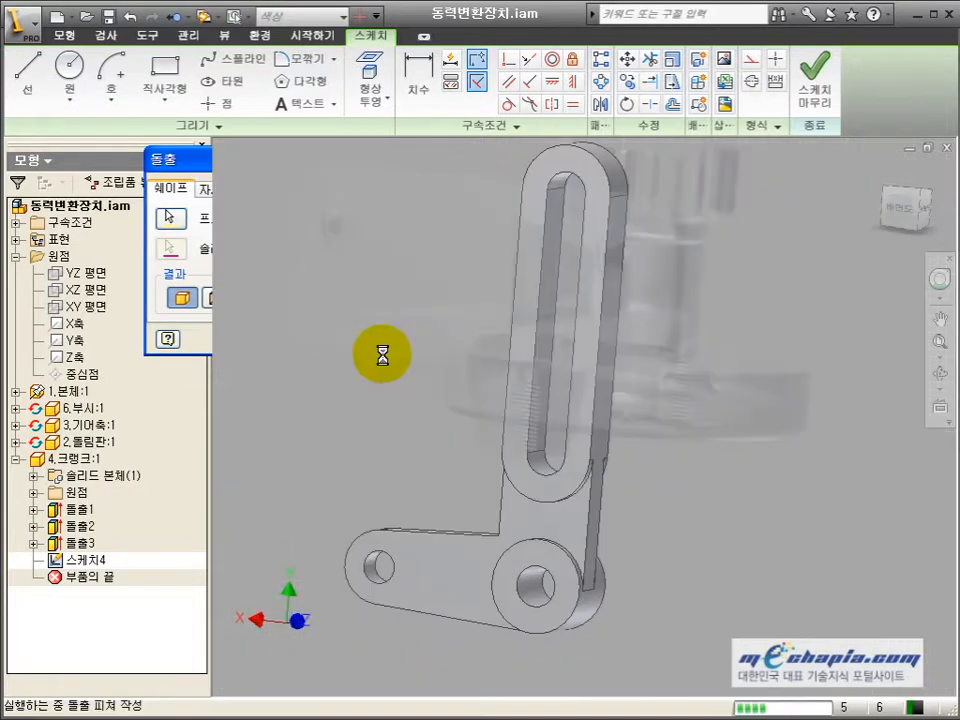
- Inspect the finished crank from its other side and return to the 동력변환장치 assembly
left_click(939, 372)
left_click_drag(630, 457, 435, 448)
key("Escape")
left_click(930, 95)
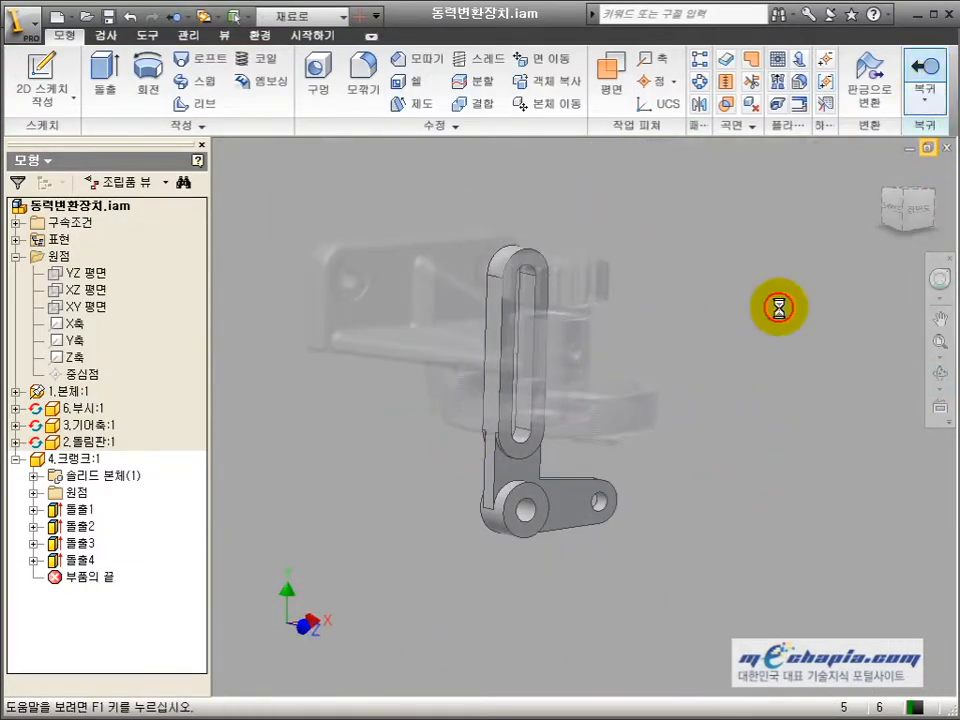
left_click(945, 380)
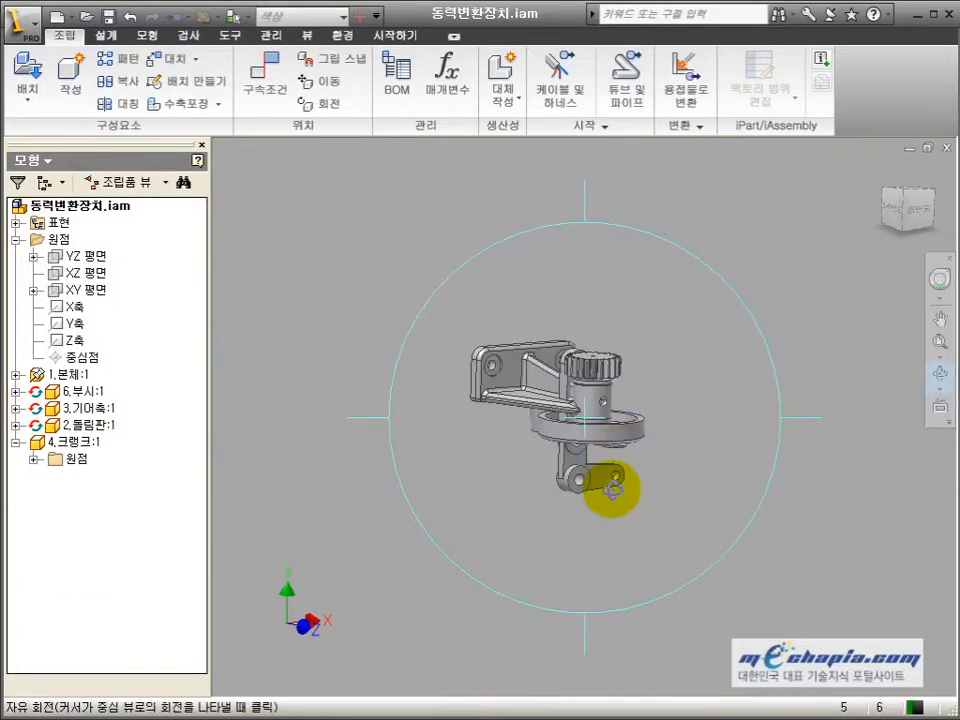
- Insert-constrain the back of the crank's pivot hole to the front circular edge of the body's boss with 0 mm offset
left_click_drag(611, 493, 587, 582)
key("Escape")
scroll(612, 466, "down", 2)
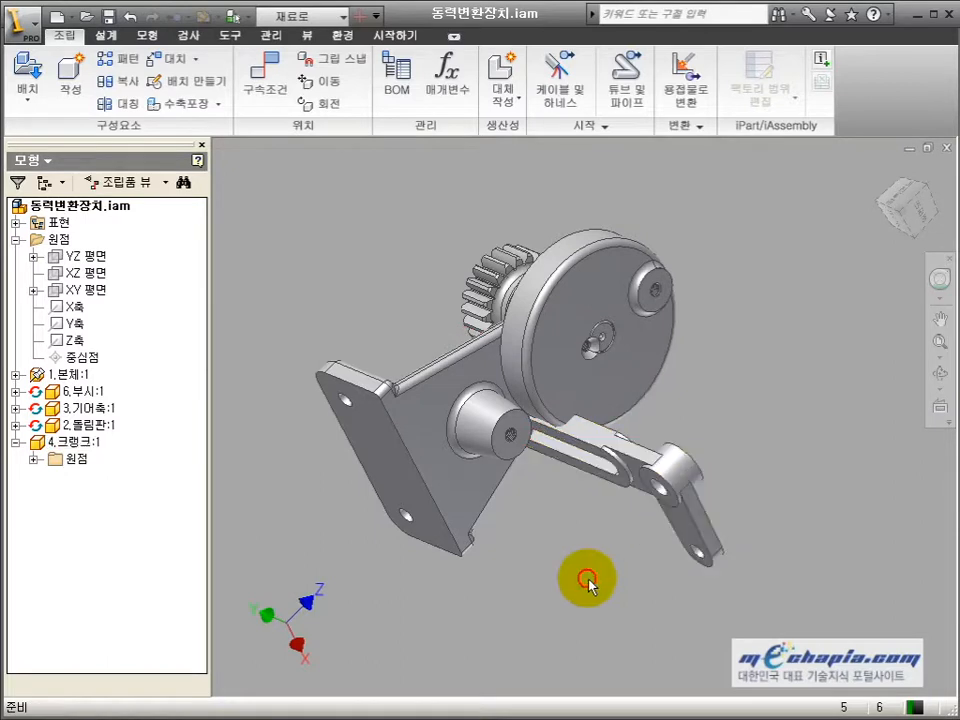
key("c")
left_click(260, 127)
left_click(630, 488)
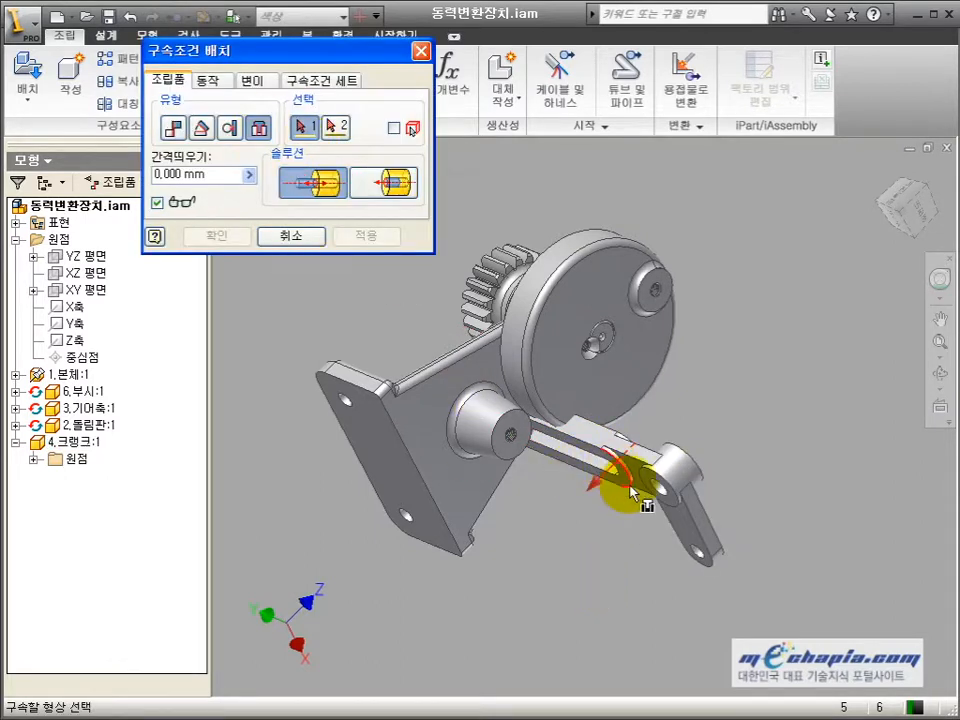
left_click(519, 452)
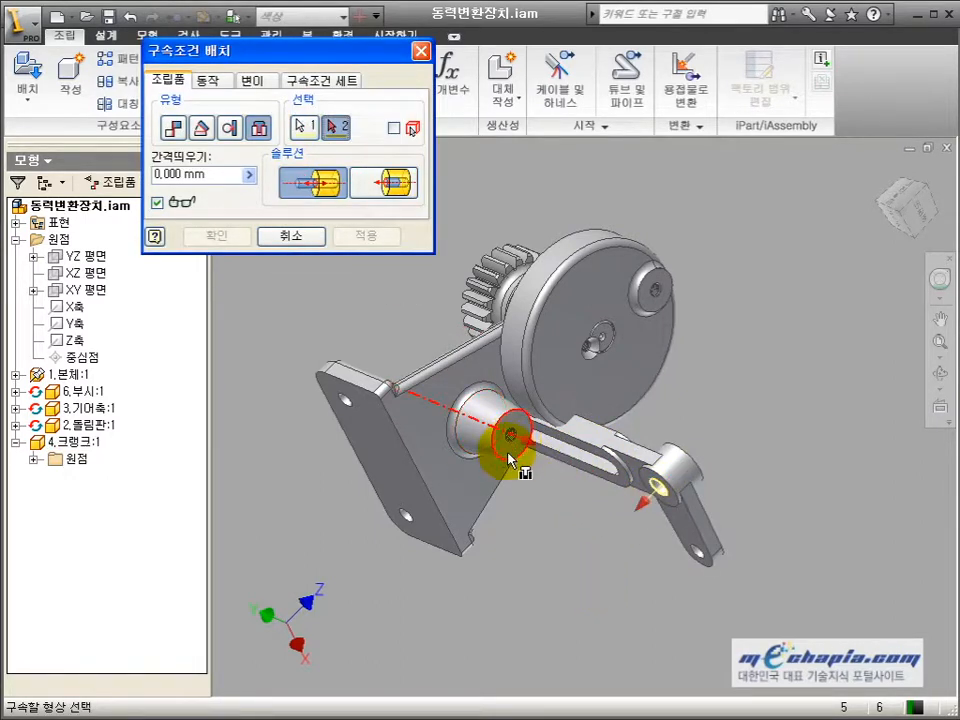
left_click(366, 236)
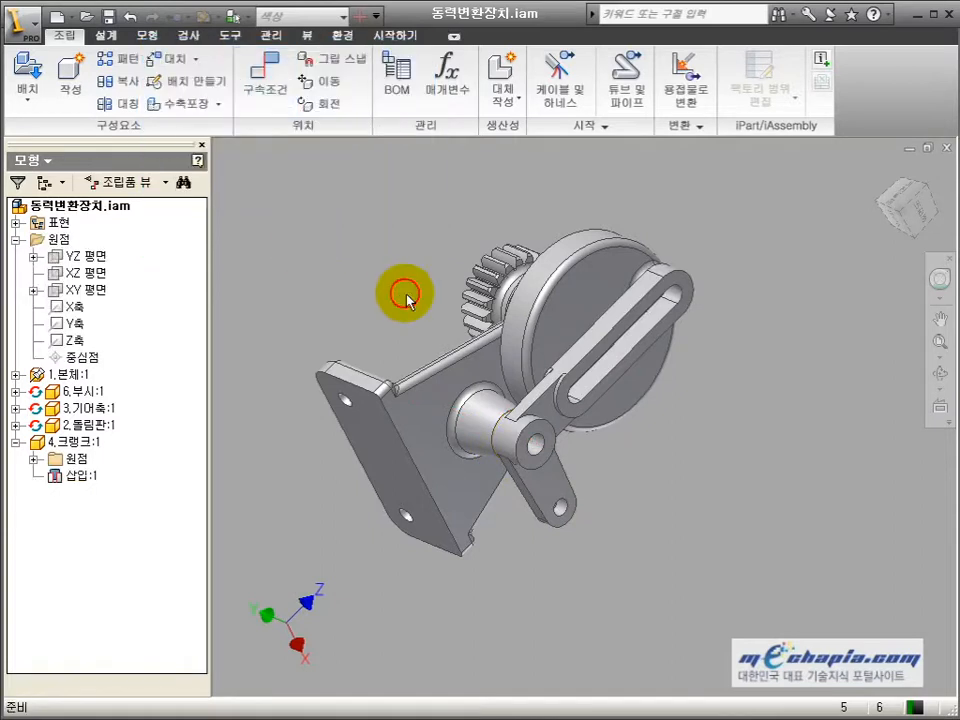
- Insert-constrain the outer end arc of the crank's slot to the pin boss on the rotating disc (돌림판) with 0 mm offset
left_click(941, 376)
left_click_drag(622, 281, 677, 375)
scroll(678, 374, "down", 3)
key("Escape")
left_click_drag(690, 298, 741, 362)
left_click(796, 319)
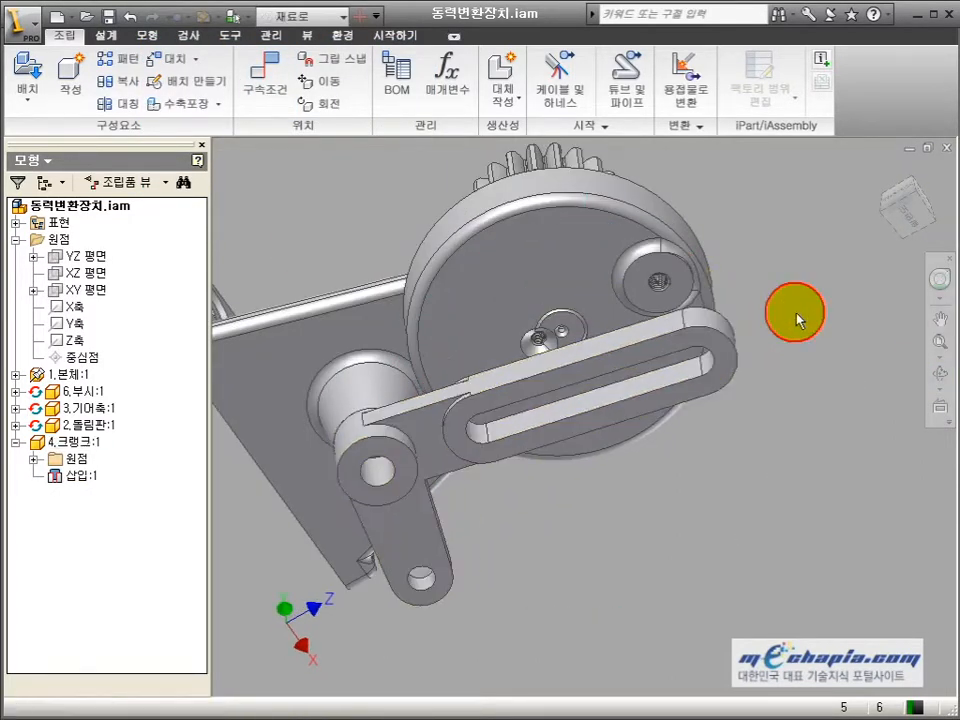
key("c")
left_click(259, 128)
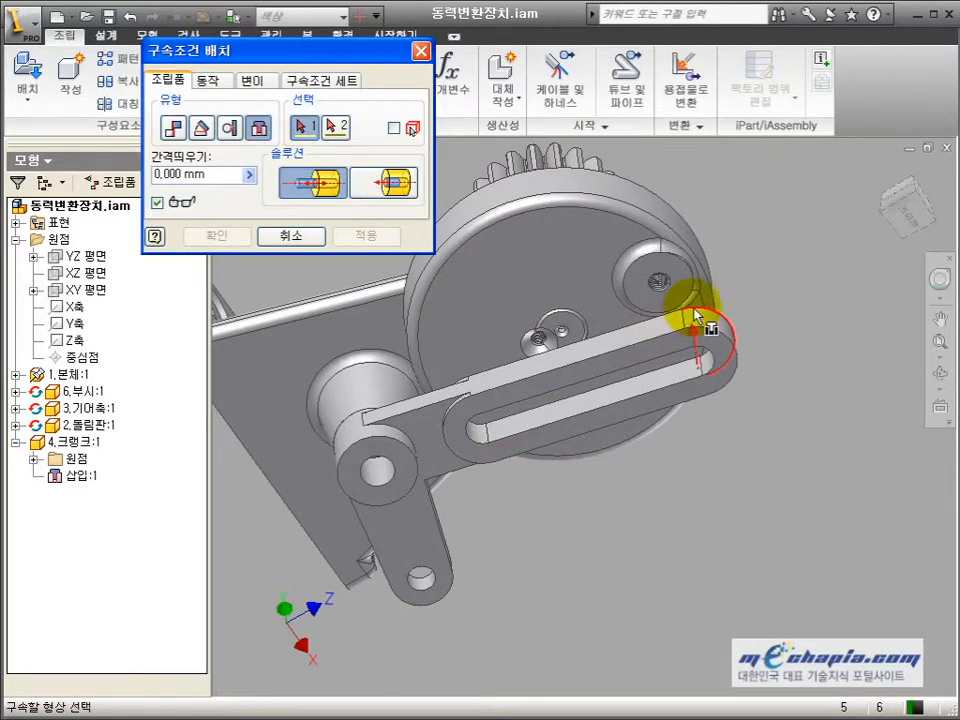
left_click(628, 306)
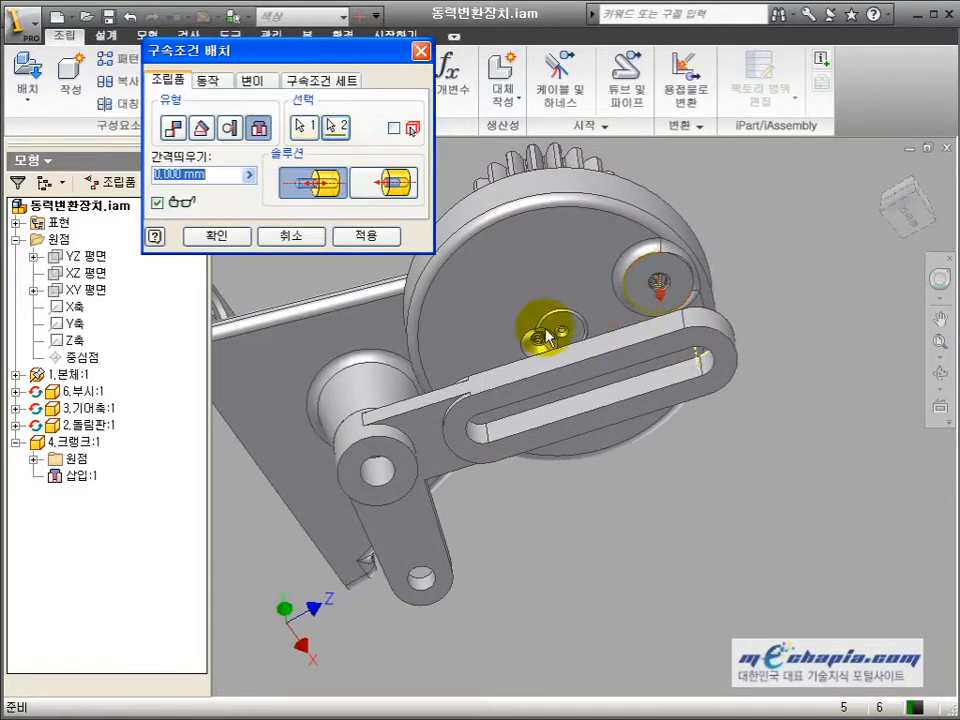
left_click(368, 237)
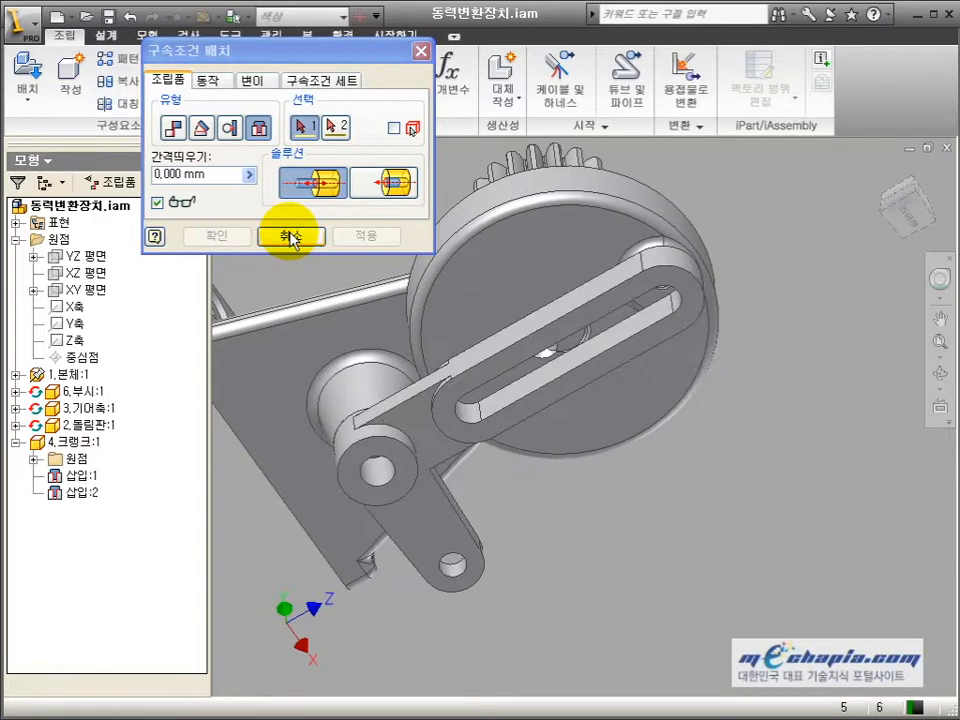
left_click(290, 236)
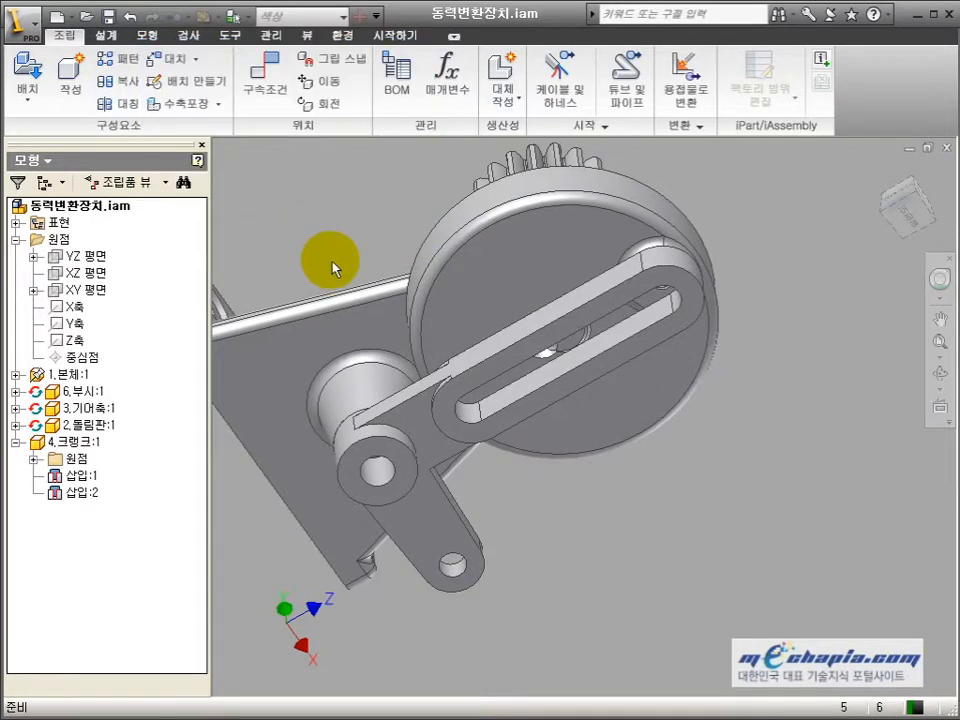
- Examine the constrained crank and disc in the assembly from the gear side and from the crank side
left_click(939, 375)
left_click_drag(611, 407, 812, 400)
key("Escape")
key("Page_Up")
left_click(700, 428)
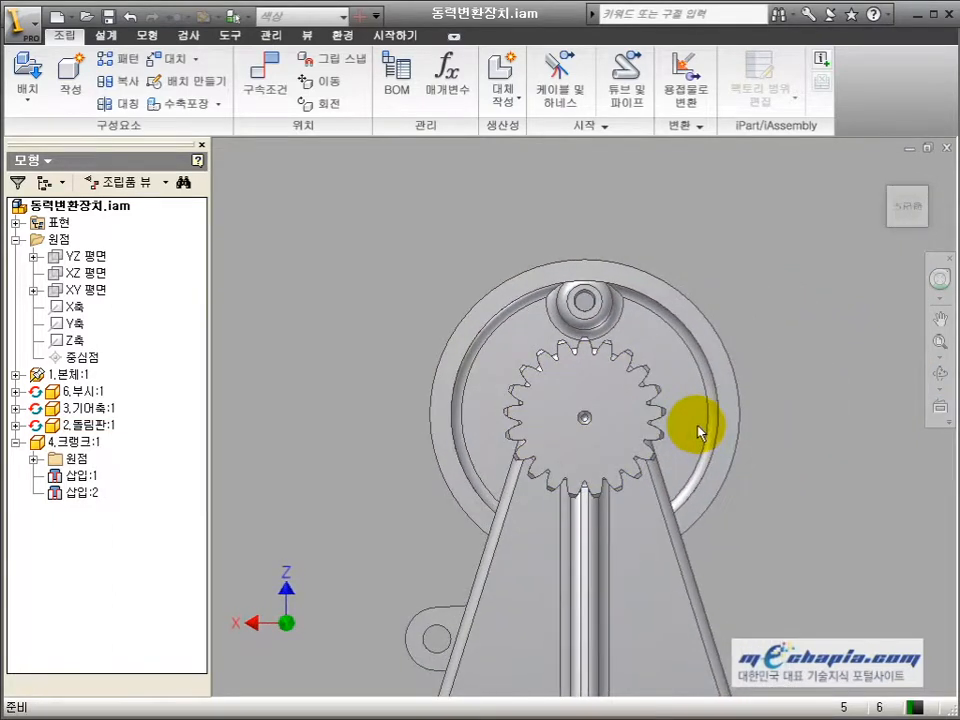
left_click(939, 375)
left_click_drag(690, 401, 596, 403)
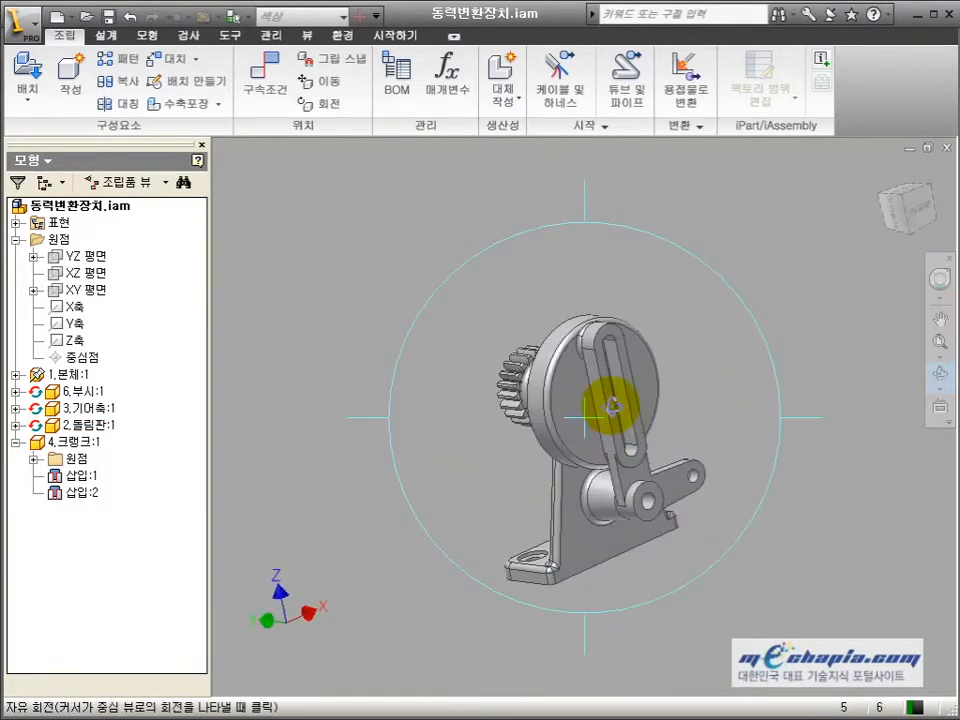
key("Escape")
- Open the crank (4.크랭크:1) for in-place editing and expand its first extrusion to show the sketch
left_click(605, 365)
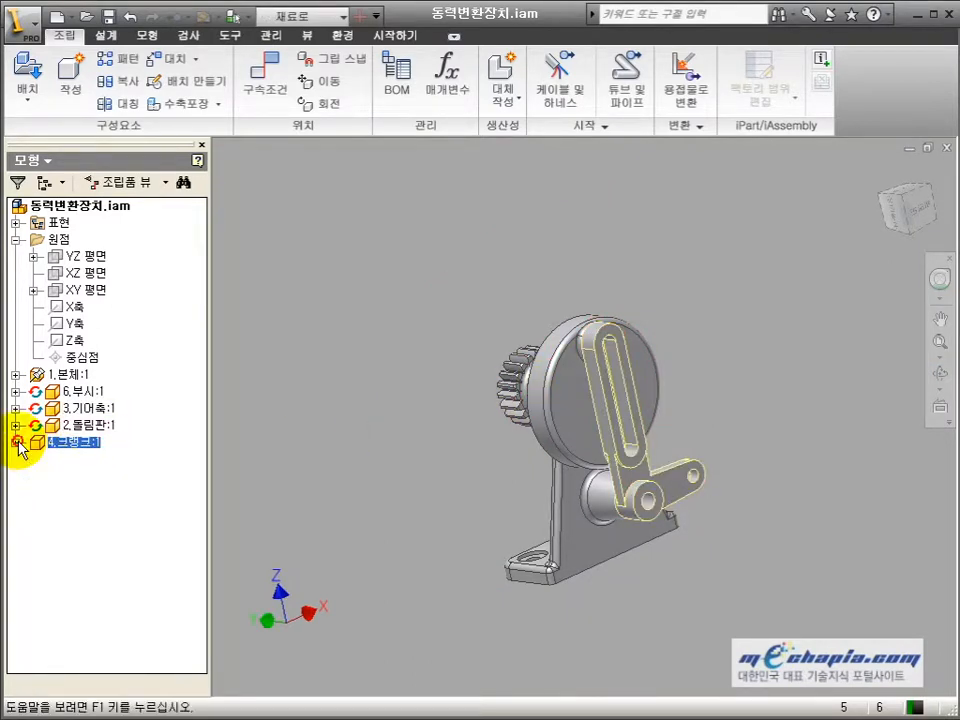
double_click(36, 440)
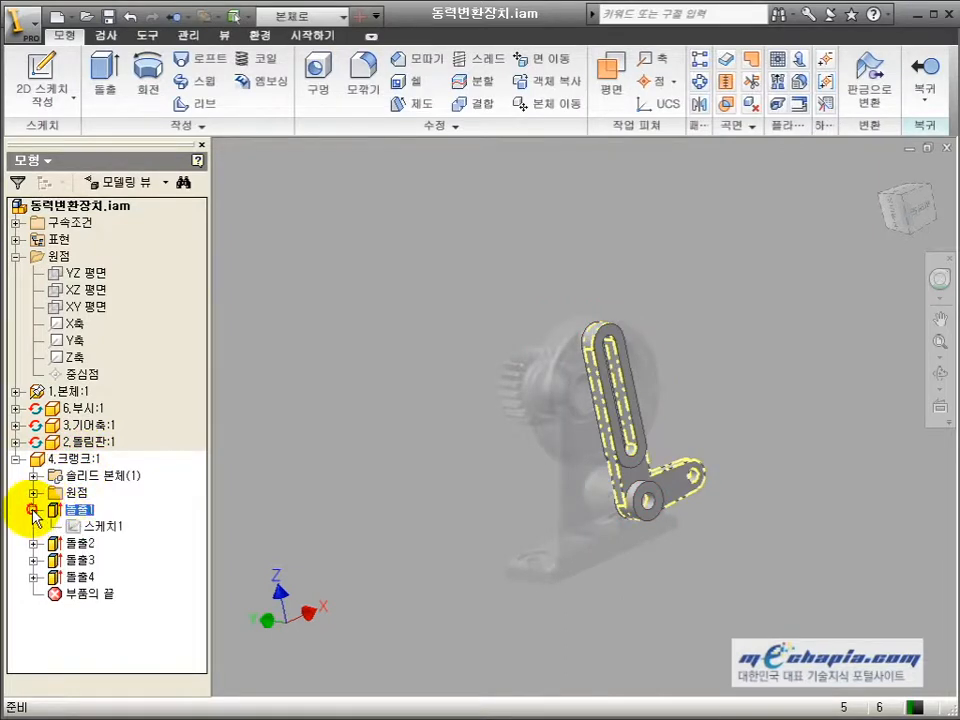
- Open the sketch of the crank's first extrusion for editing
double_click(86, 527)
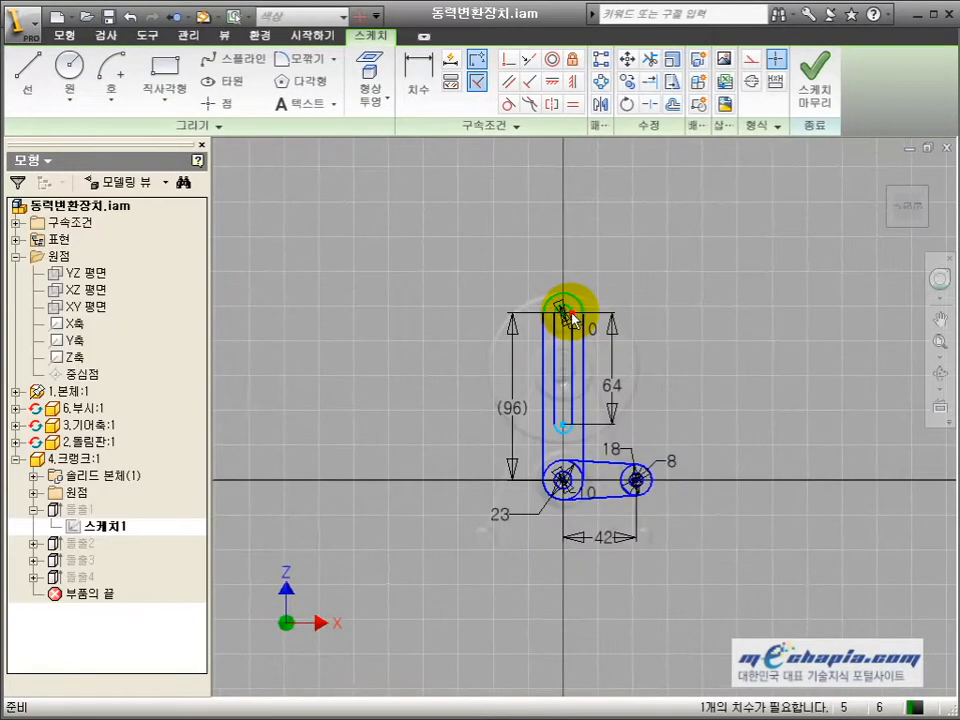
scroll(568, 316, "up", 5)
scroll(570, 340, "down", 3)
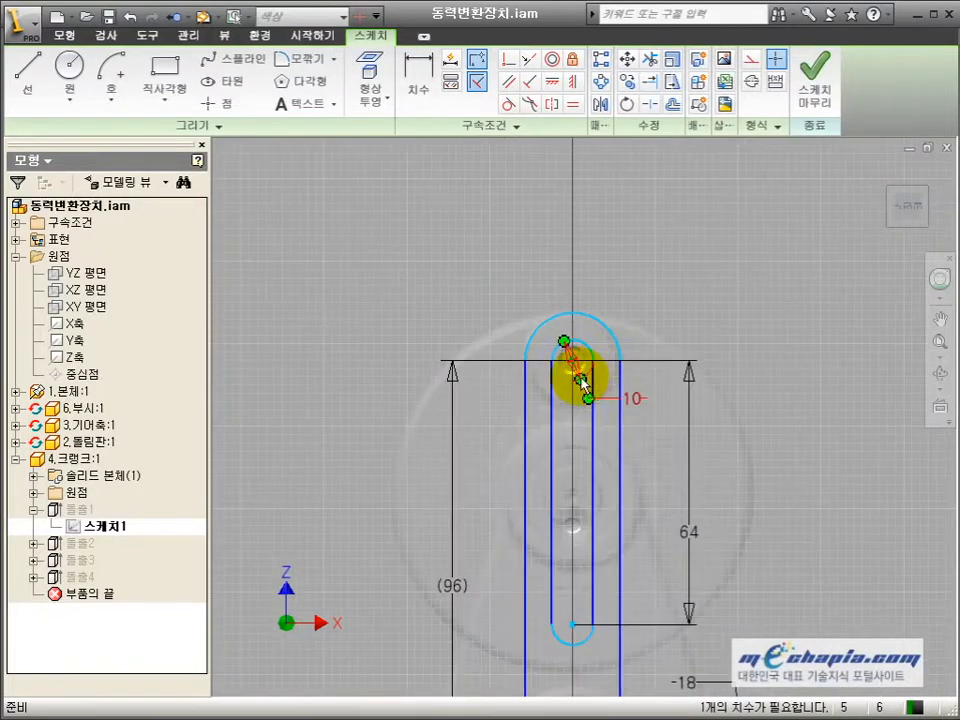
scroll(570, 412, "up", 2)
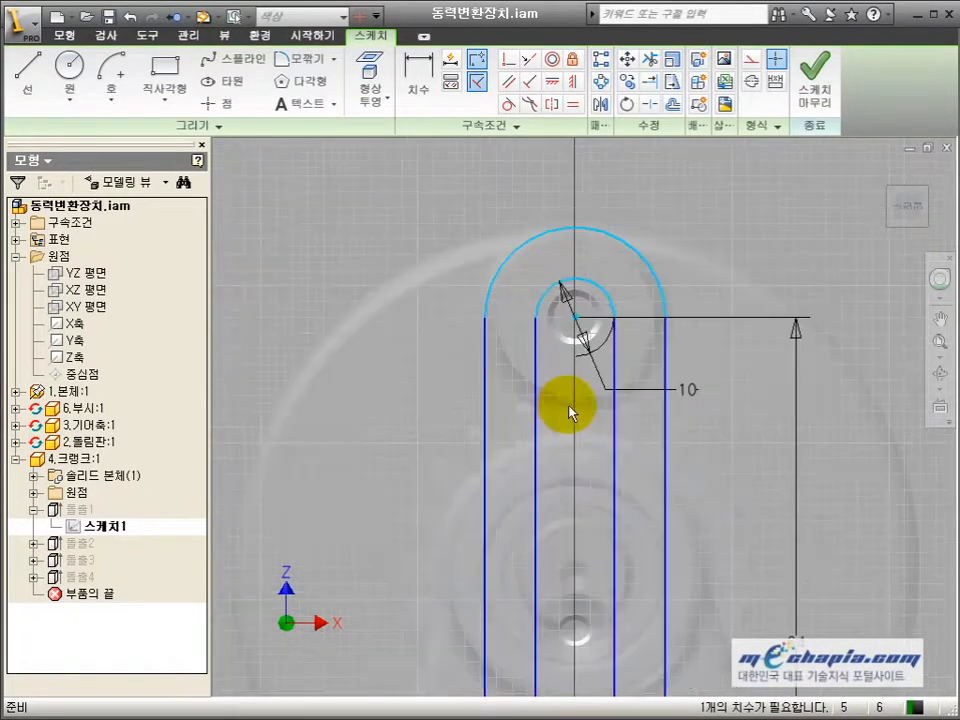
- Try to project the small hole edge of the turning plate and make the slot's upper arc concentric with it
left_click(381, 116)
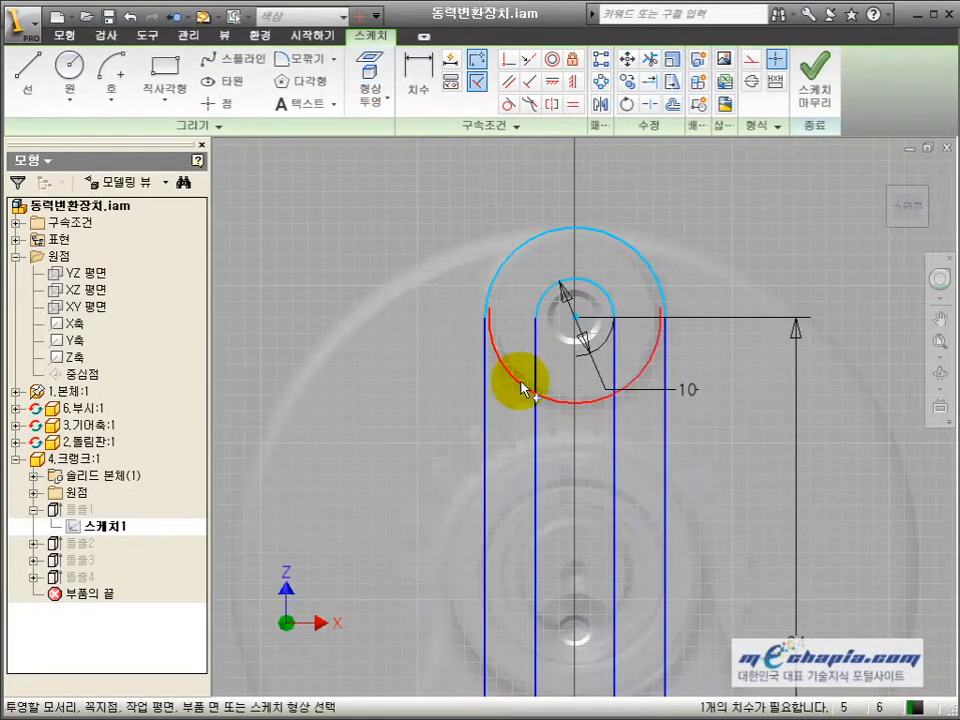
left_click(570, 337)
scroll(549, 410, "up", 2)
middle_click_drag(561, 377, 542, 444)
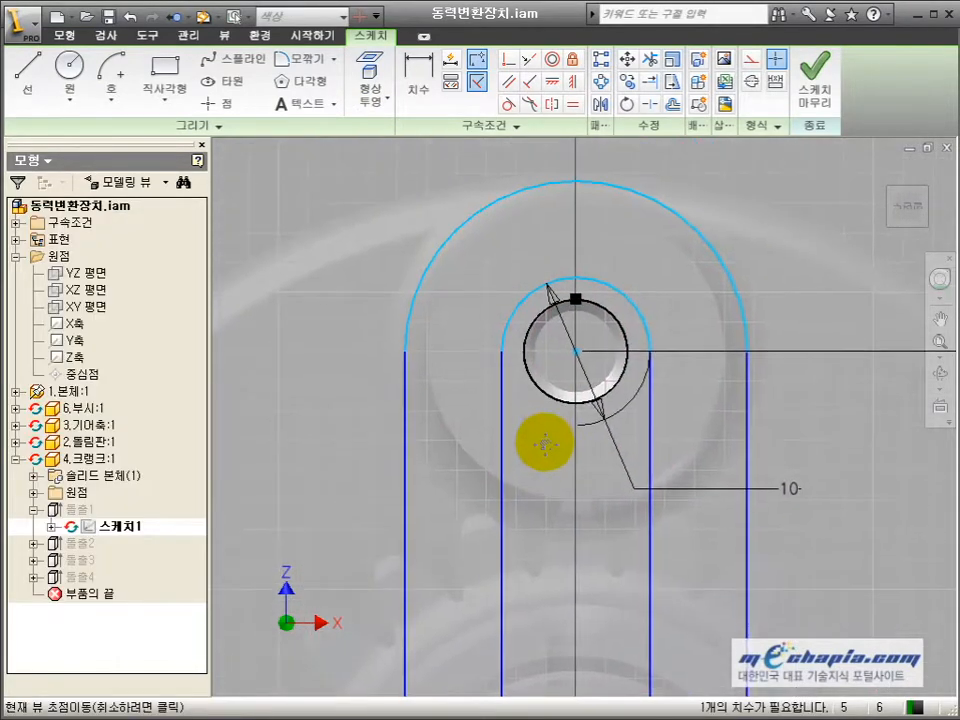
left_click(558, 64)
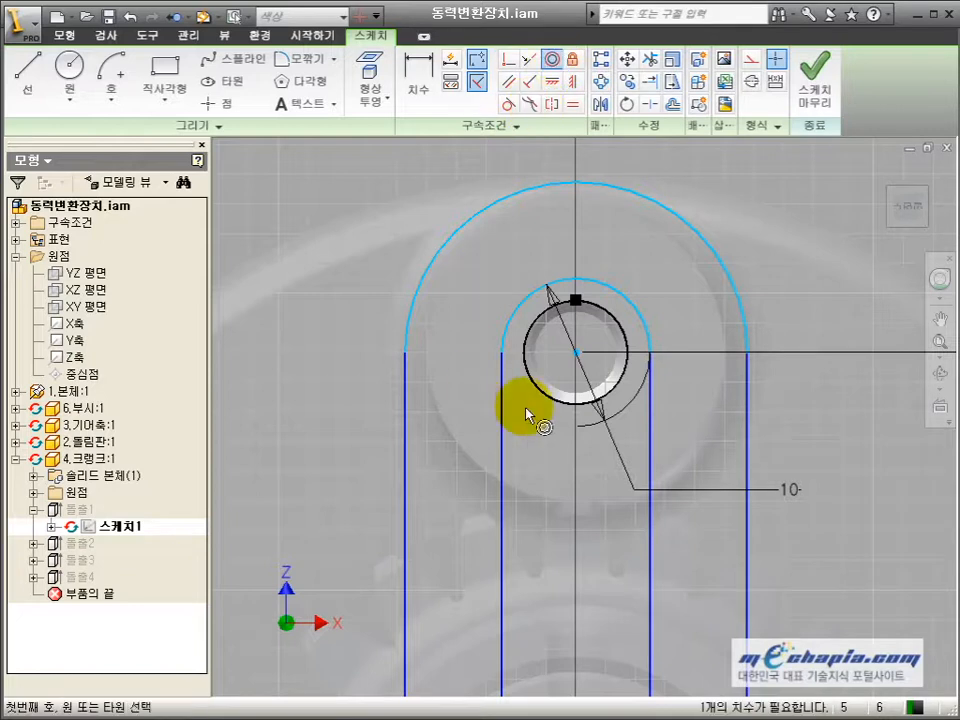
left_click(518, 341)
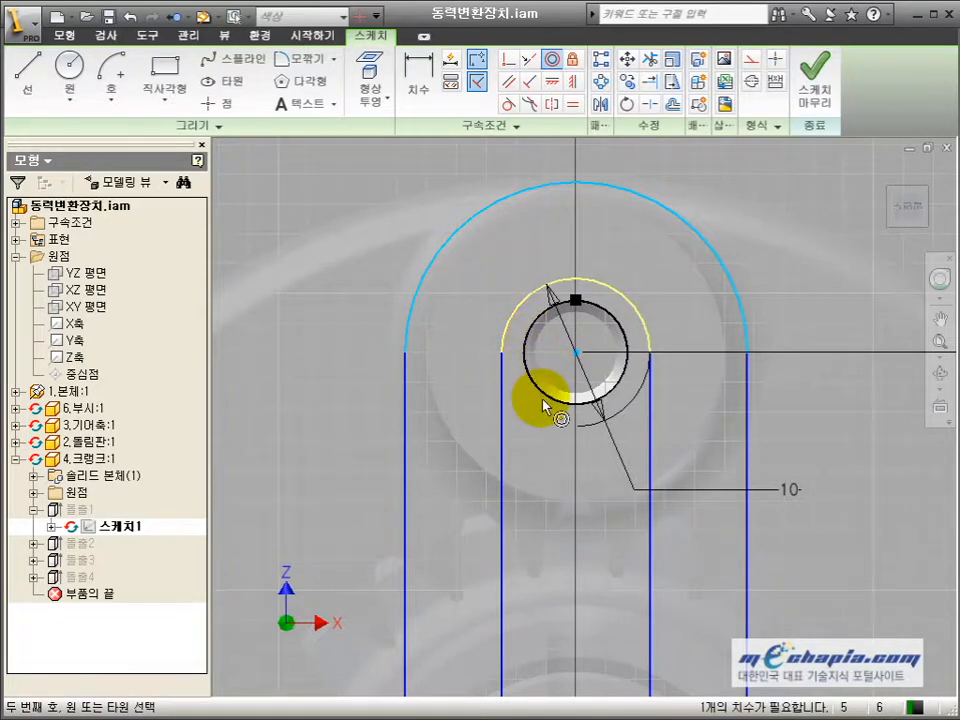
key("ctrl+z")
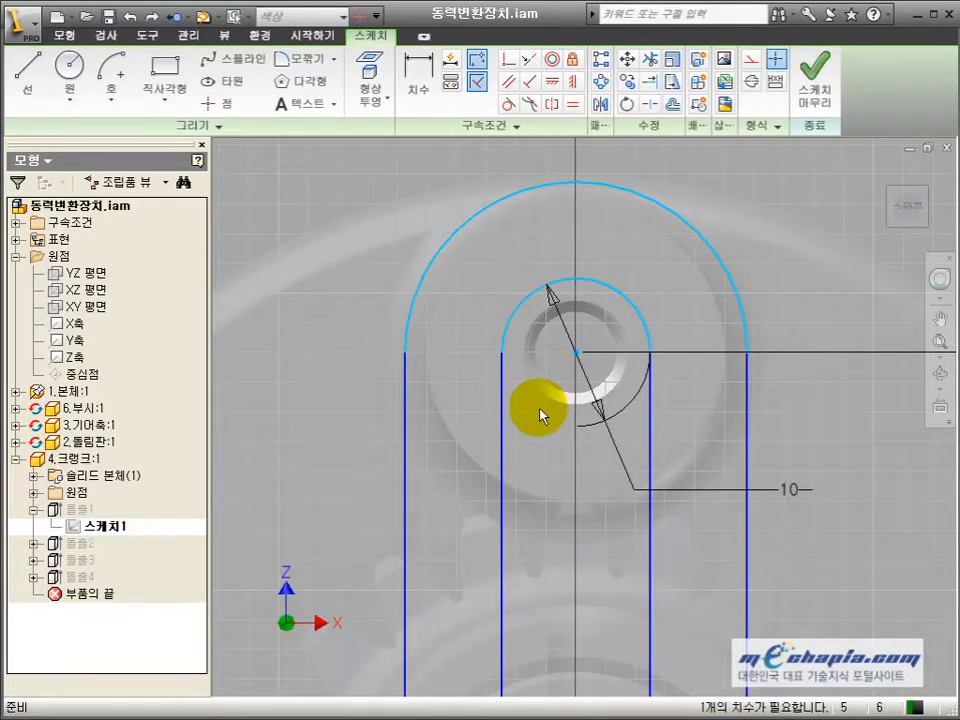
- Project the turning plate's round boss edge, make the crank's upper outer arc concentric with it, and finish the sketch
scroll(539, 408, "down", 3)
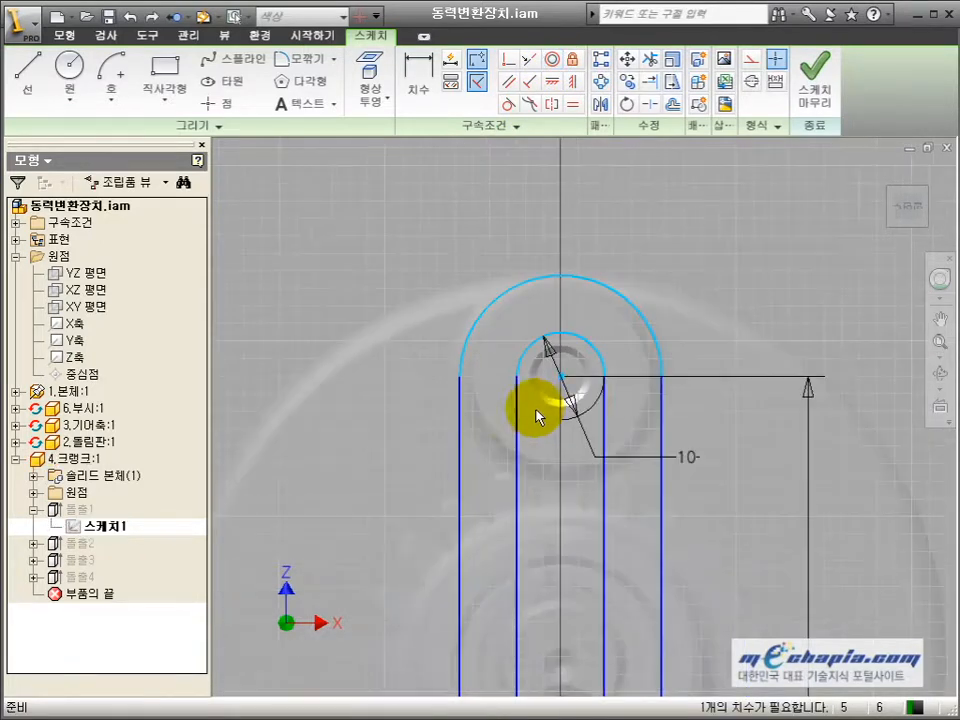
left_click(370, 72)
left_click(484, 422)
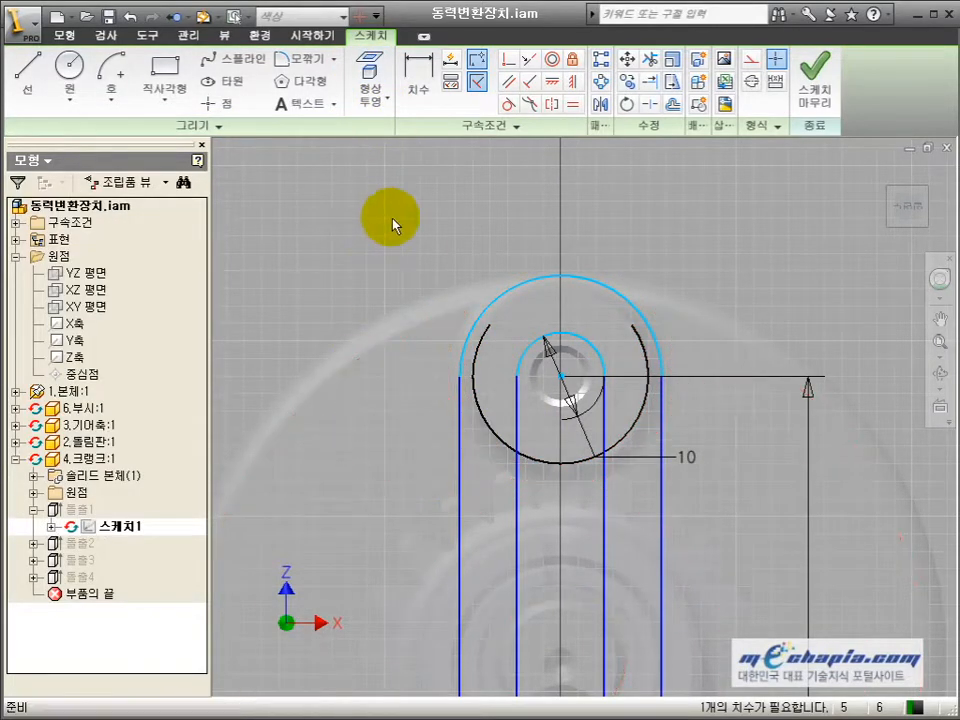
left_click(548, 62)
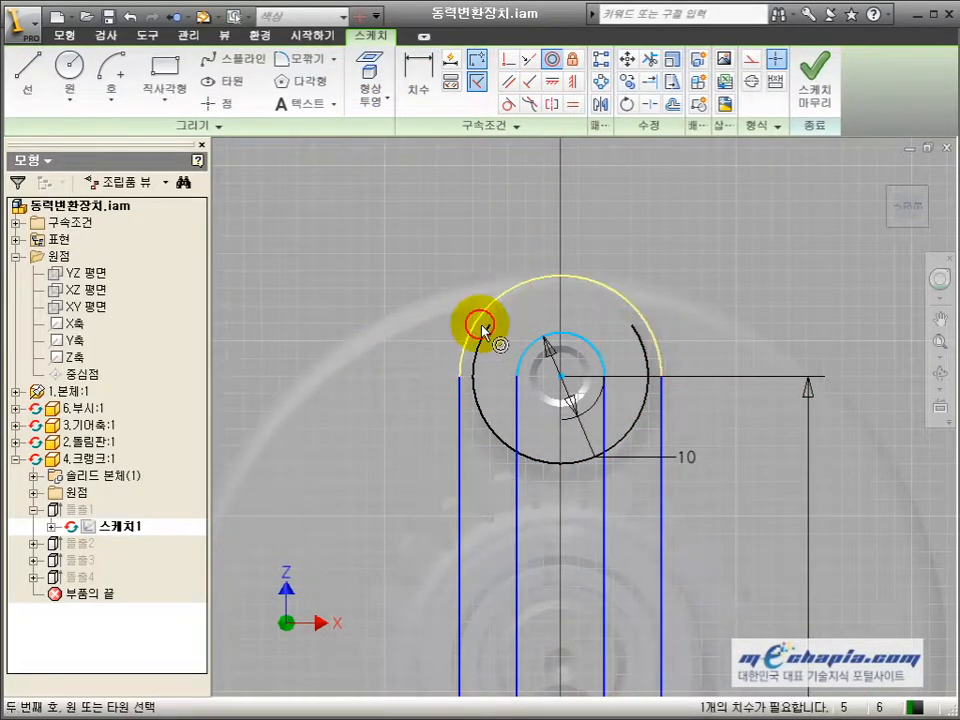
left_click(478, 326)
left_click(479, 359)
scroll(480, 358, "down", 5)
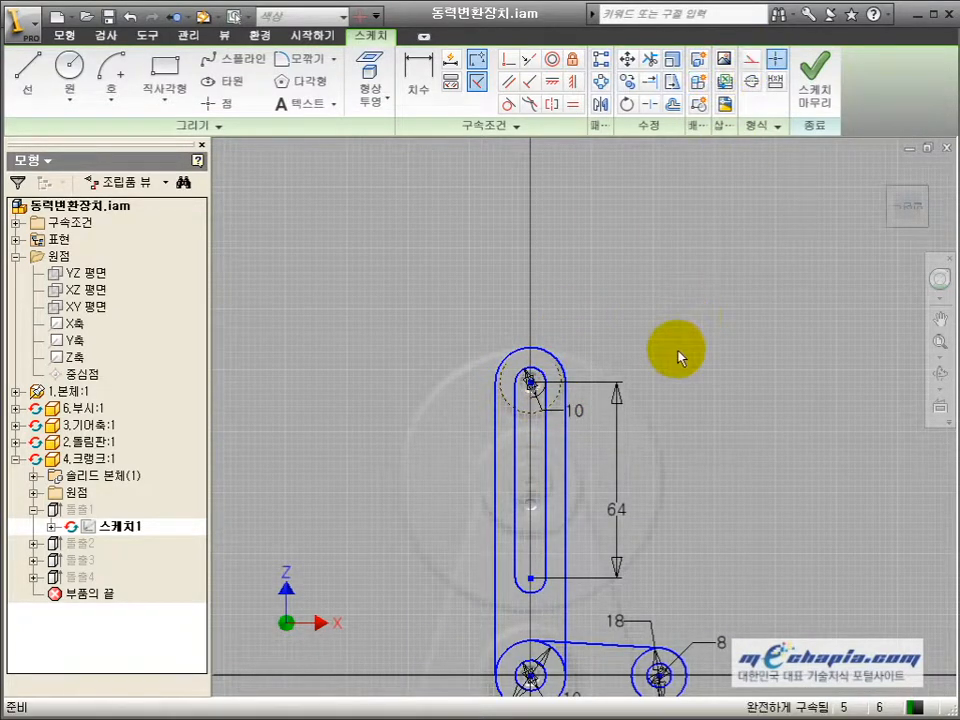
left_click(814, 66)
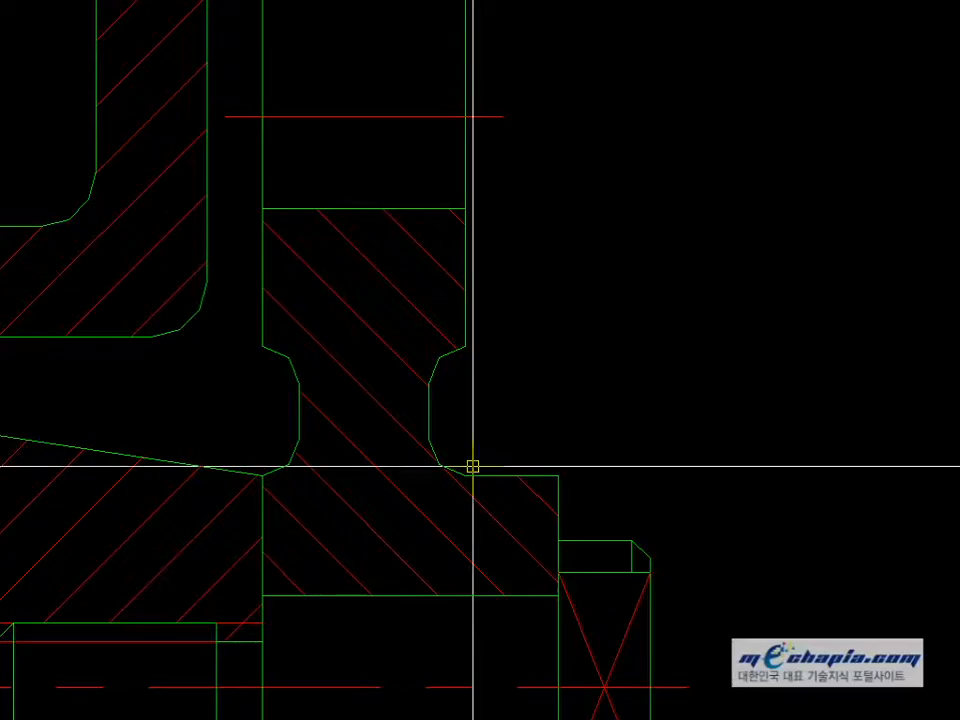
- Check the neck profile in the 2D drawing, and fillet the crank's four curved neck edges, front and back, with a 2 mm radius
scroll(471, 463, "down", 5)
mouse_move(466, 442)
middle_mouse_down()
mouse_move(422, 459)
mouse_move(279, 420)
middle_mouse_up()
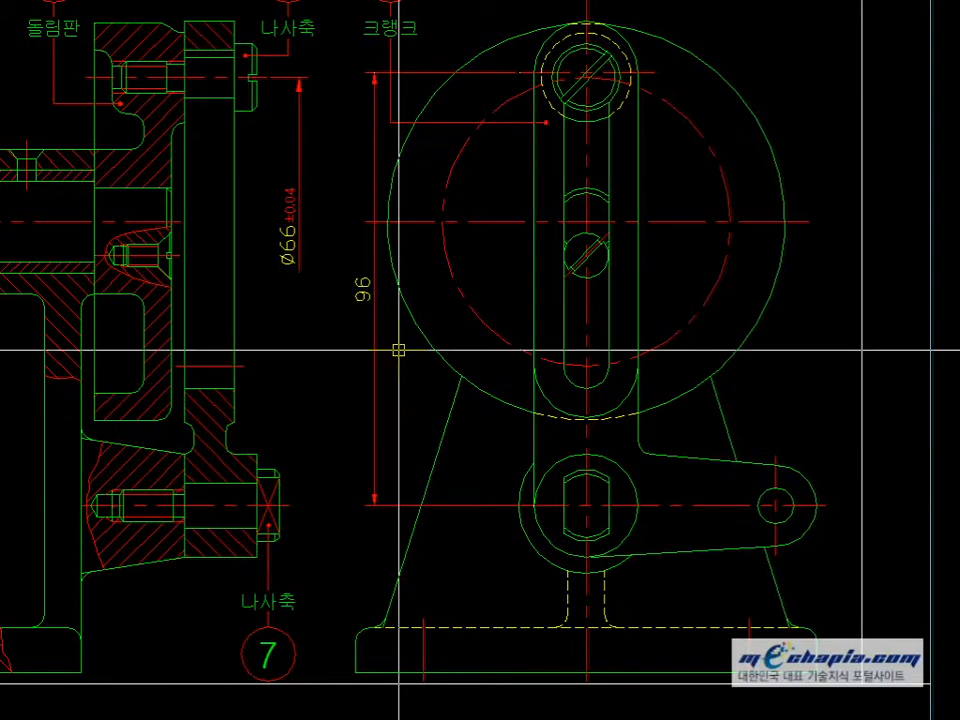
middle_click_drag(397, 353, 413, 380)
scroll(283, 474, "up", 10)
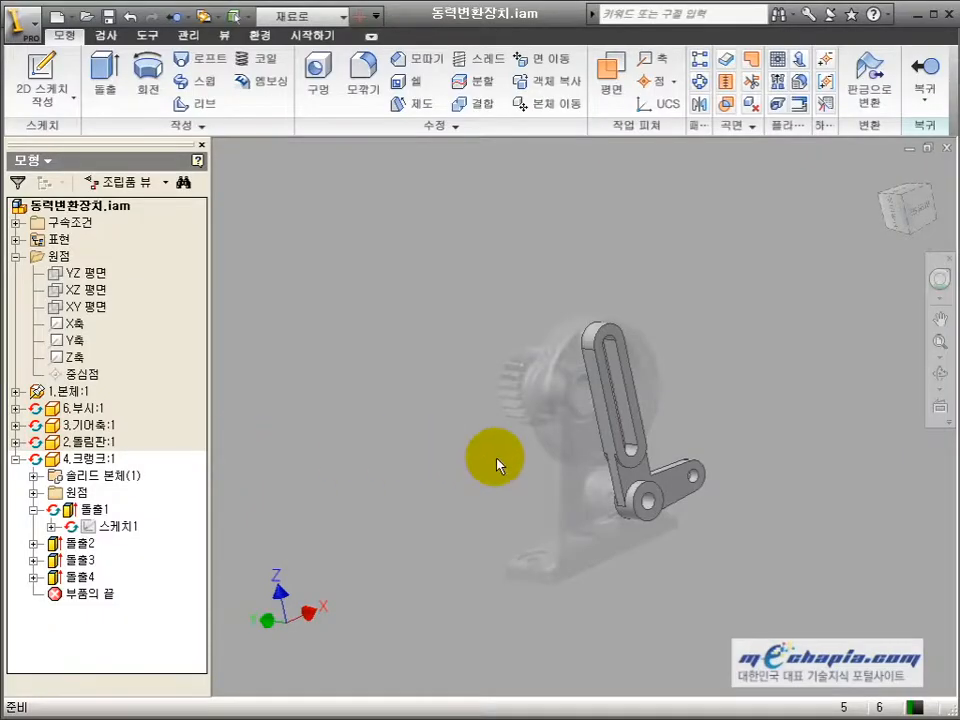
left_click(365, 76)
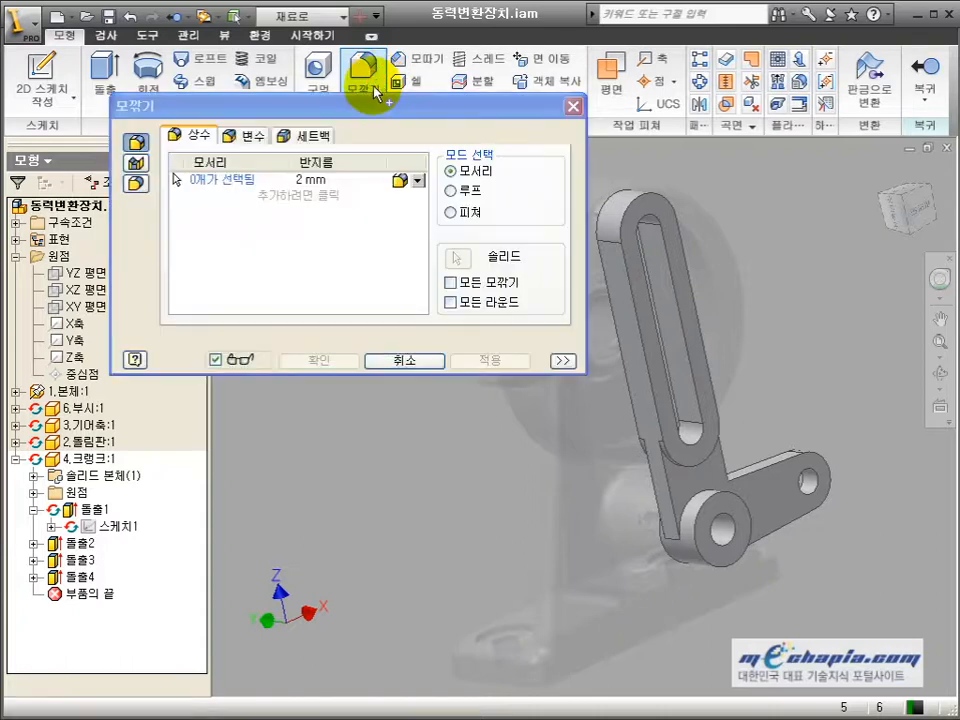
left_click(688, 524)
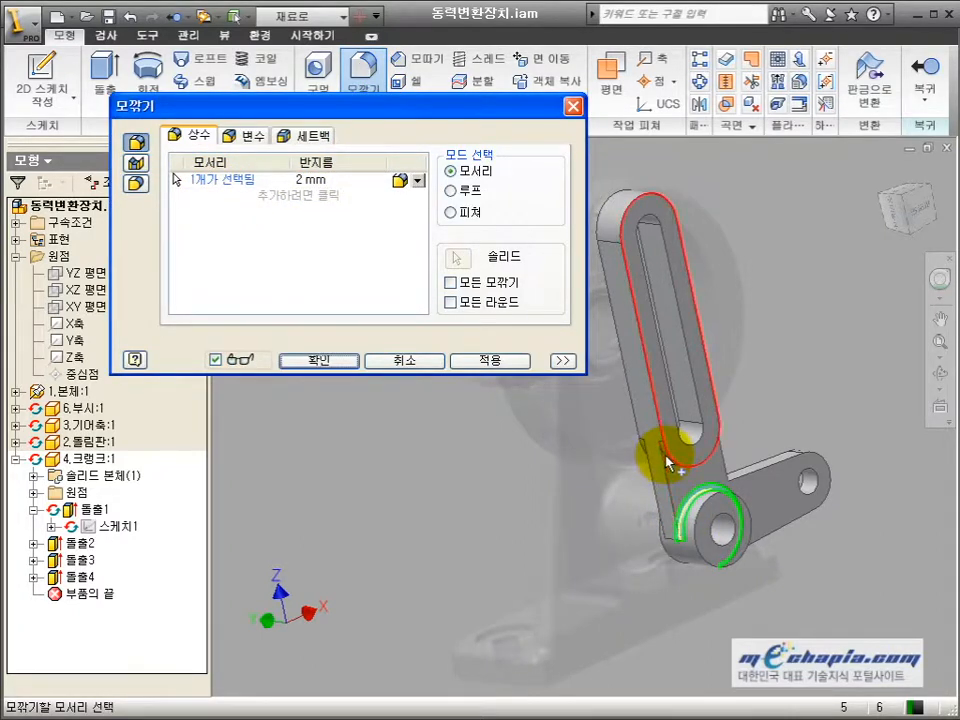
scroll(668, 462, "up", 5)
left_click(628, 457)
scroll(600, 450, "down", 2)
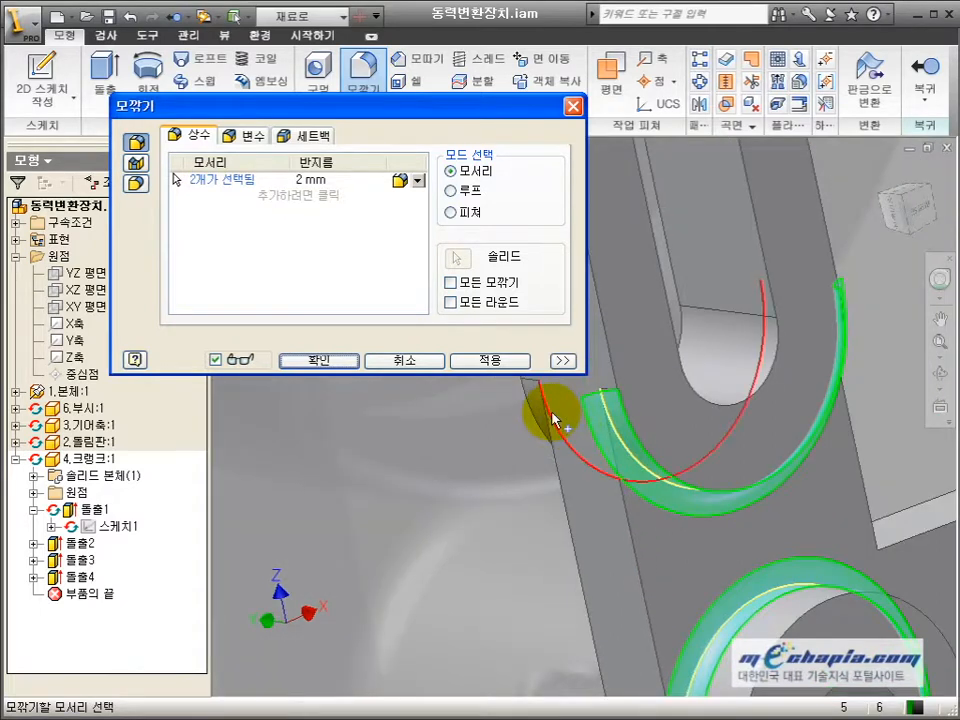
left_click(553, 418)
scroll(570, 535, "down", 4)
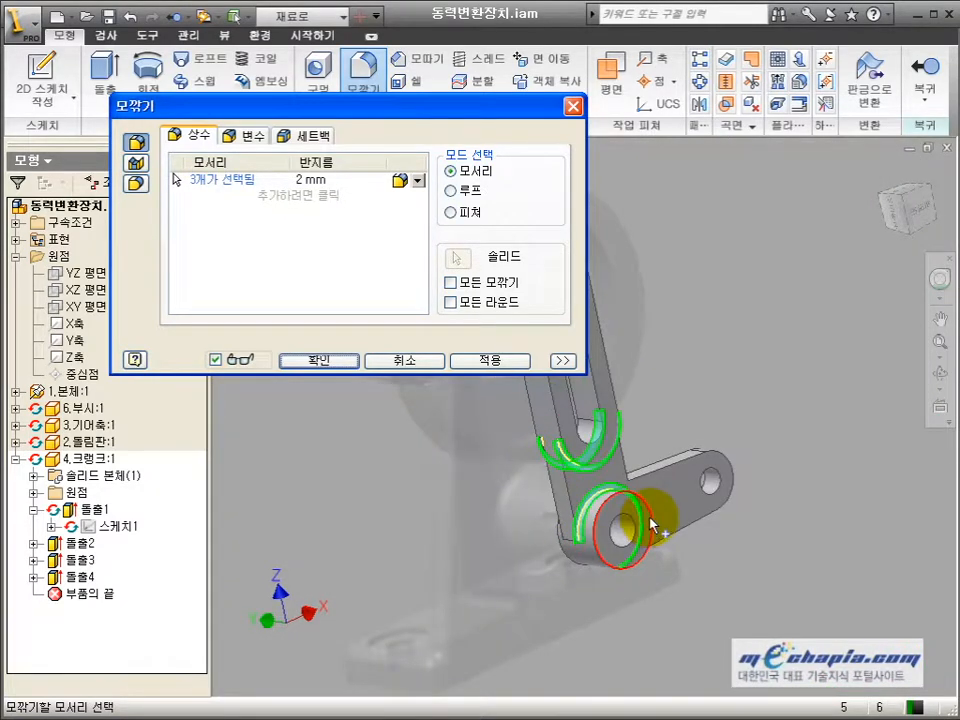
left_click(568, 530)
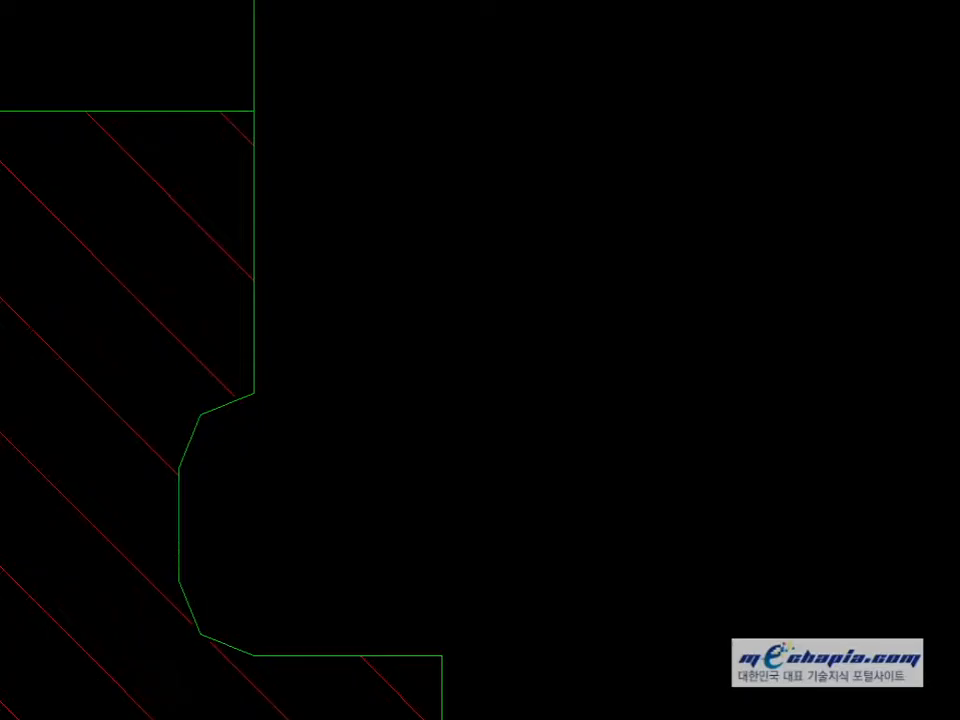
scroll(51, 435, "down", 8)
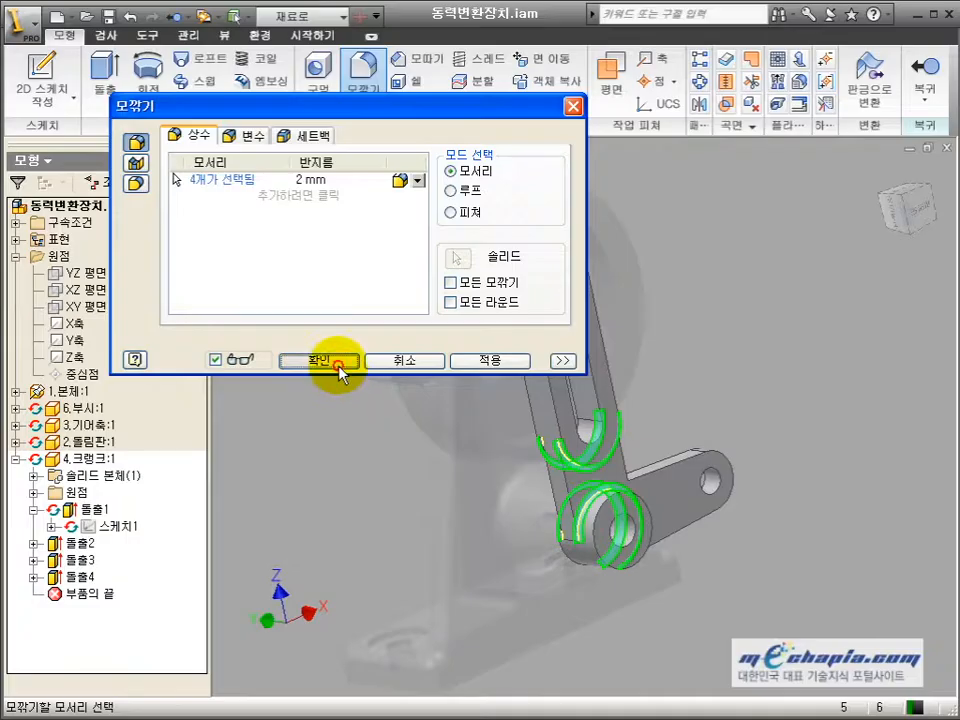
left_click(317, 364)
- Finish editing the crank and return to the full assembly
left_click(940, 407)
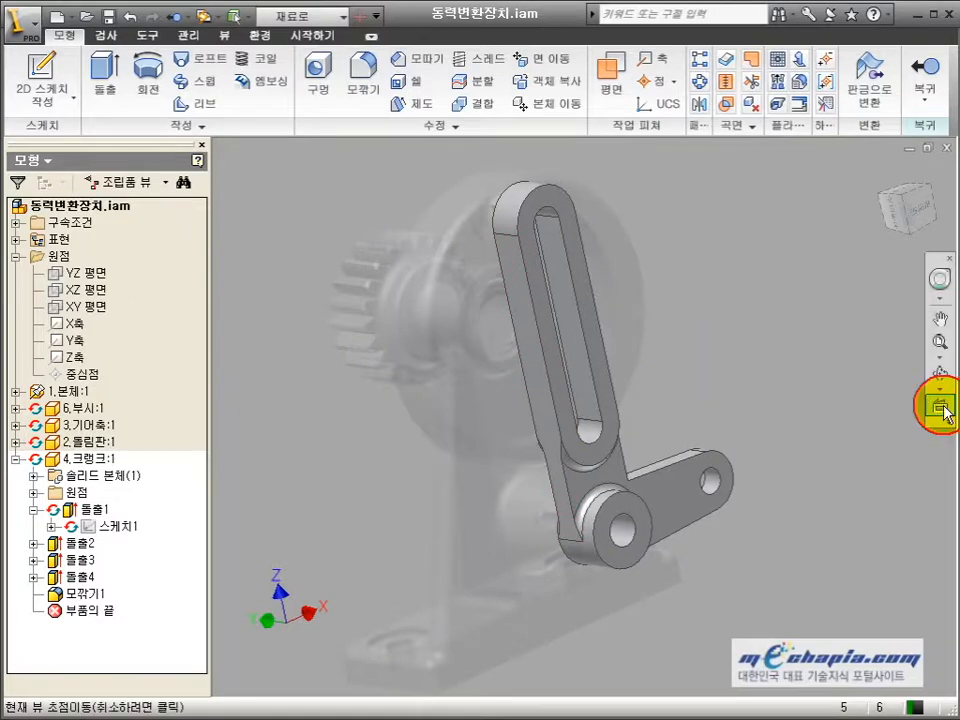
left_click(940, 375)
left_click_drag(495, 465, 540, 390)
left_click(925, 68)
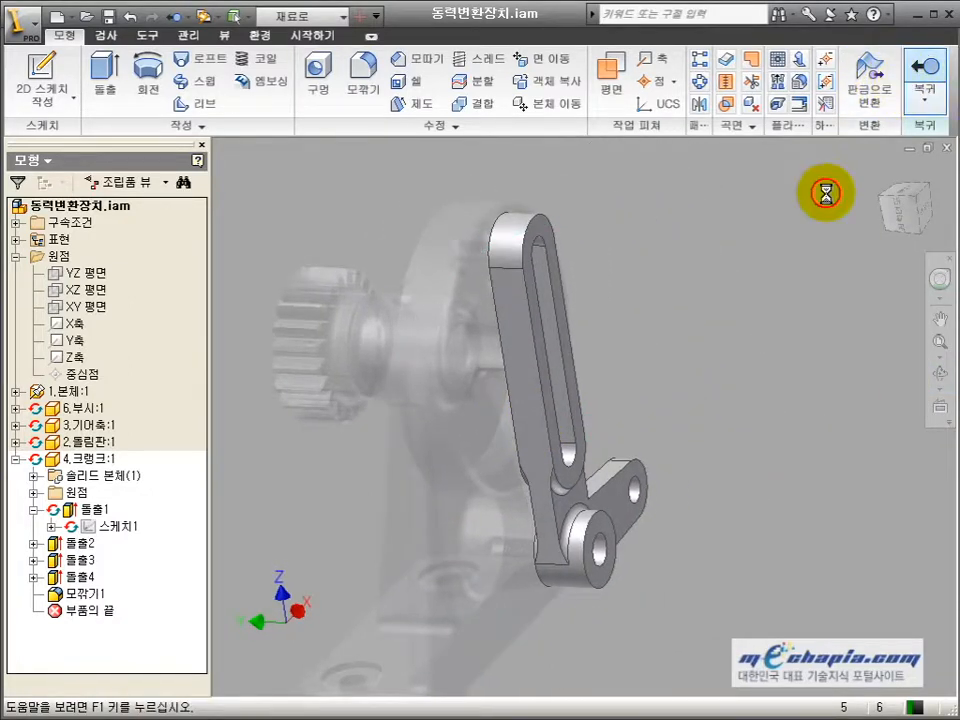
left_click(942, 376)
scroll(645, 438, "up", 3)
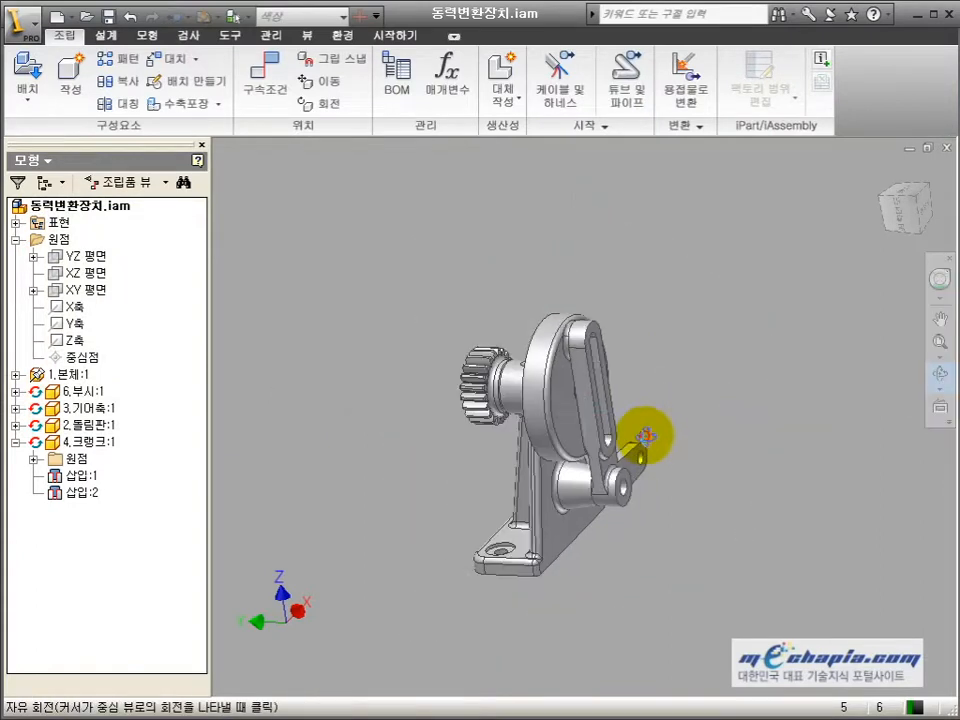
left_click_drag(645, 438, 673, 448)
left_click(335, 458)
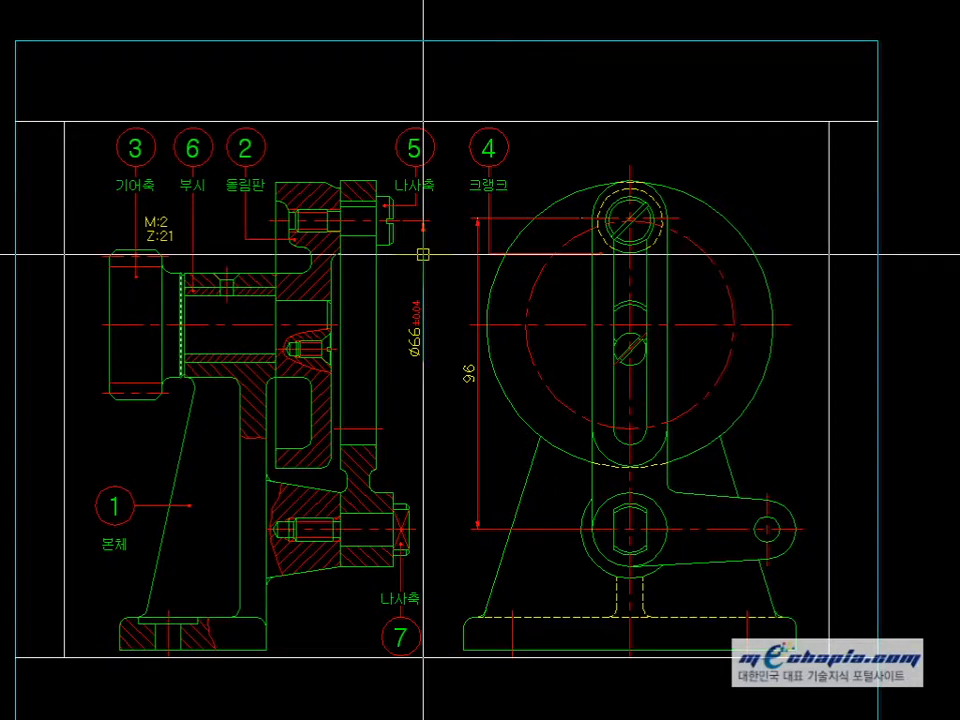
- Check part 5 in the 2D drawing and create a new in-place part 5.나사축 from Standard.ipt with its sketch plane in empty space
scroll(415, 238, "up", 4)
mouse_move(407, 231)
middle_mouse_down()
mouse_move(407, 360)
mouse_move(467, 369)
mouse_move(521, 401)
middle_mouse_up()
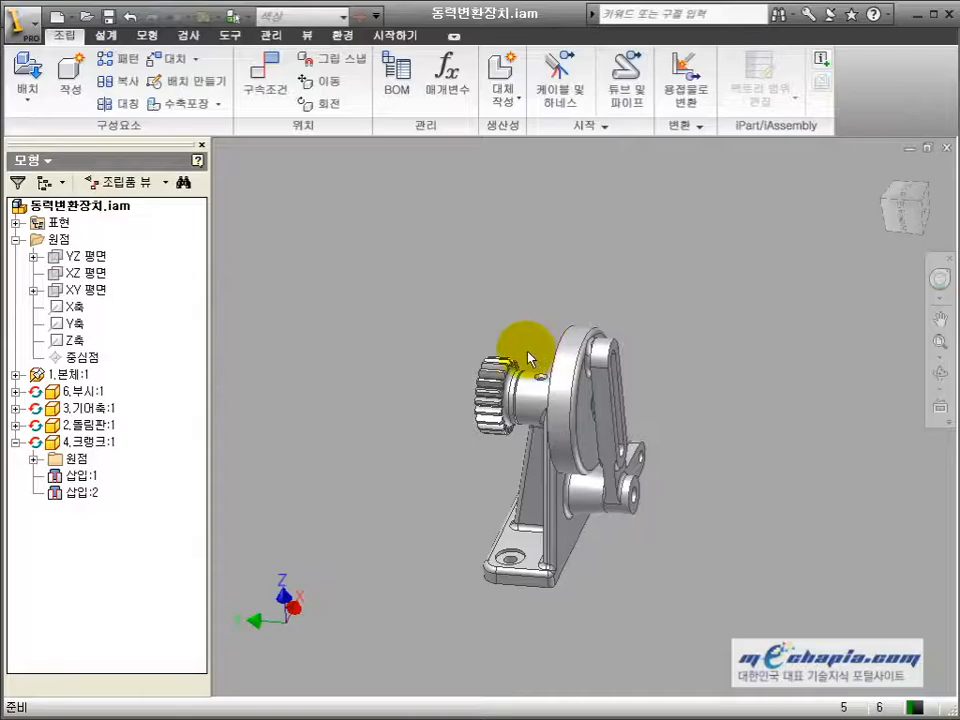
left_click(70, 80)
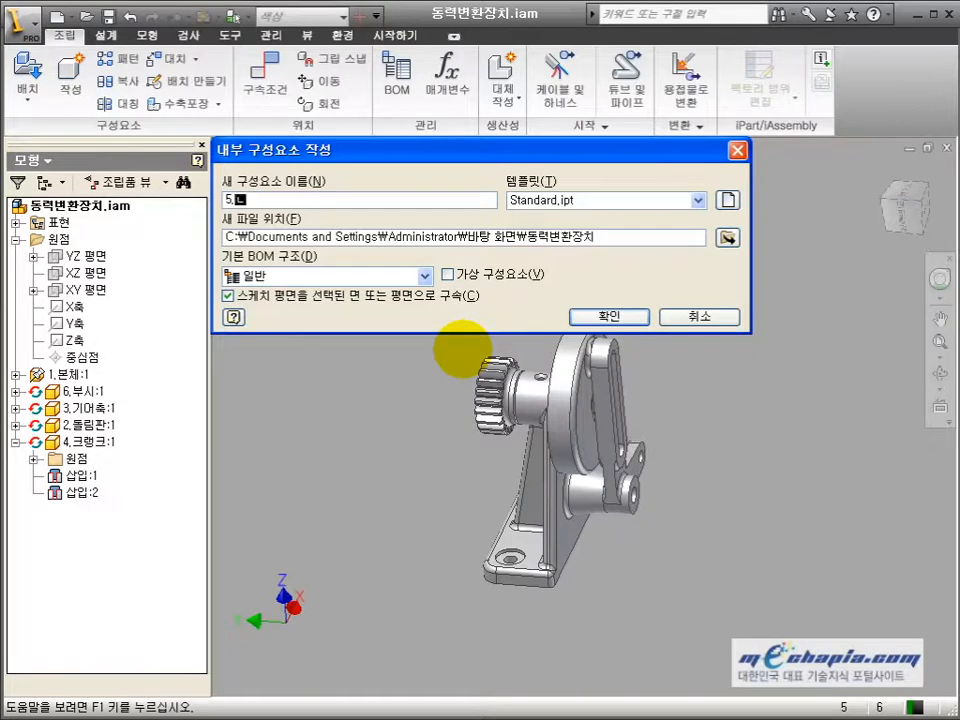
key("Return")
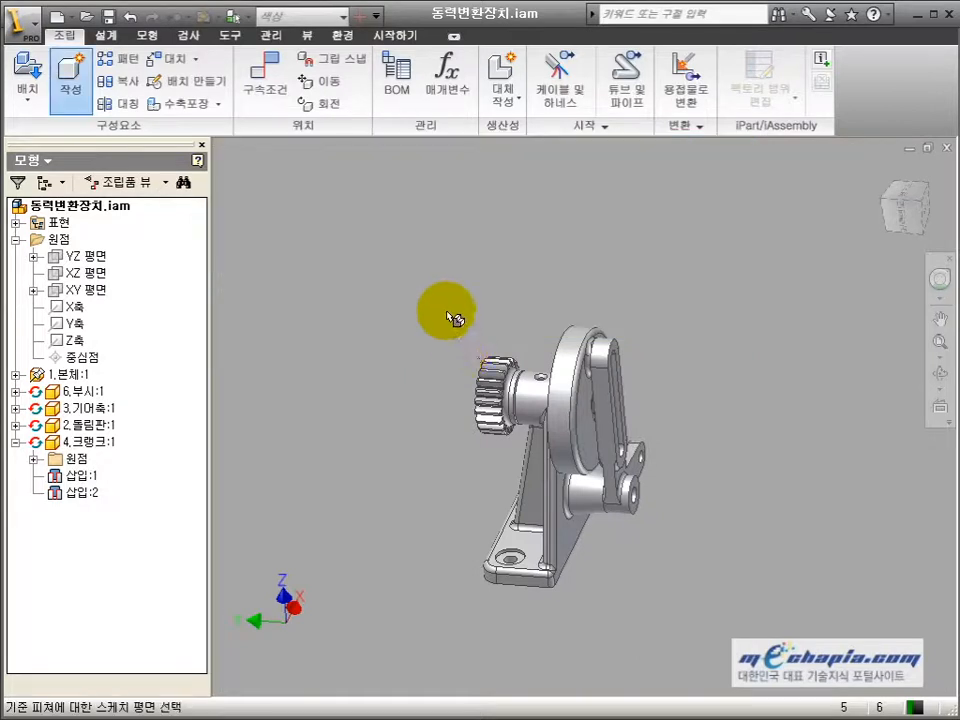
left_click(446, 318)
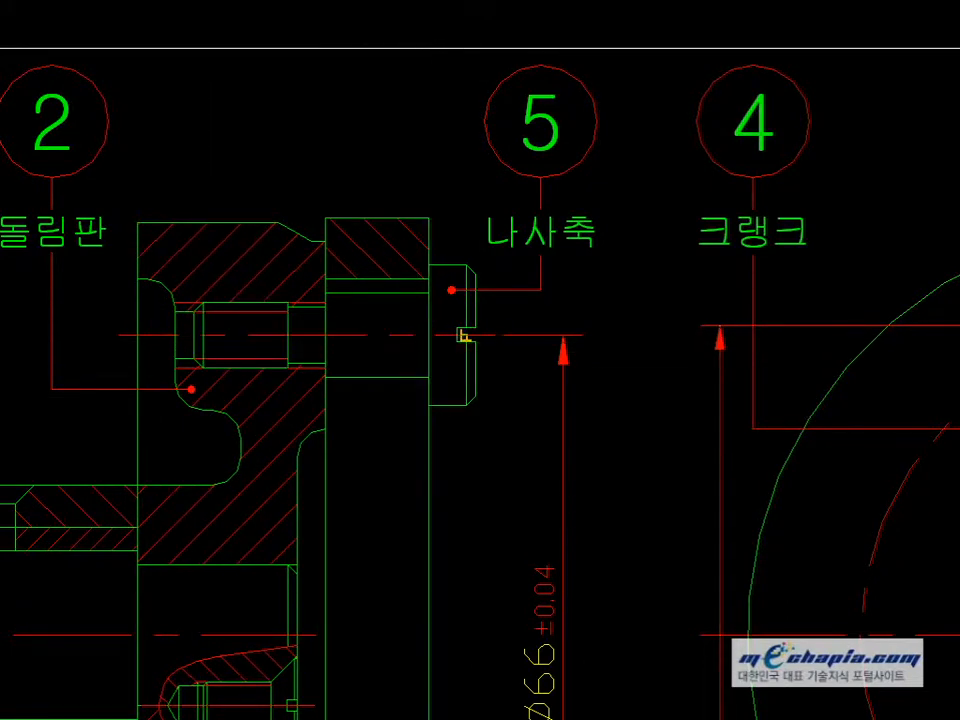
left_click(476, 341)
left_click(399, 160)
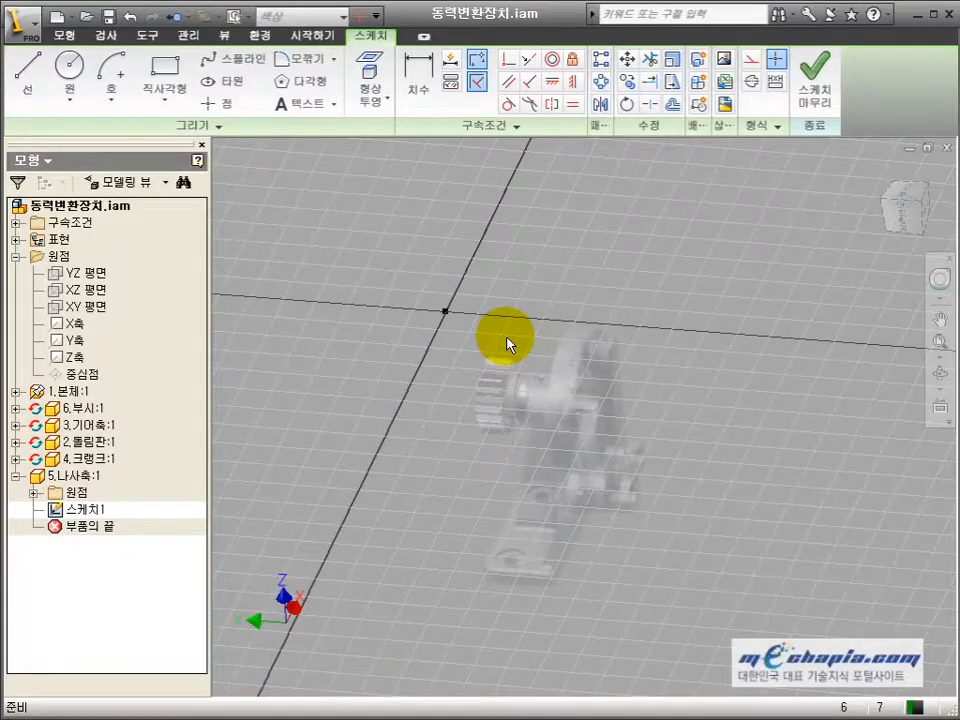
- View the new part's sketch plane straight on and draw a horizontal line about 26 mm long just below the origin
key("Page_Up")
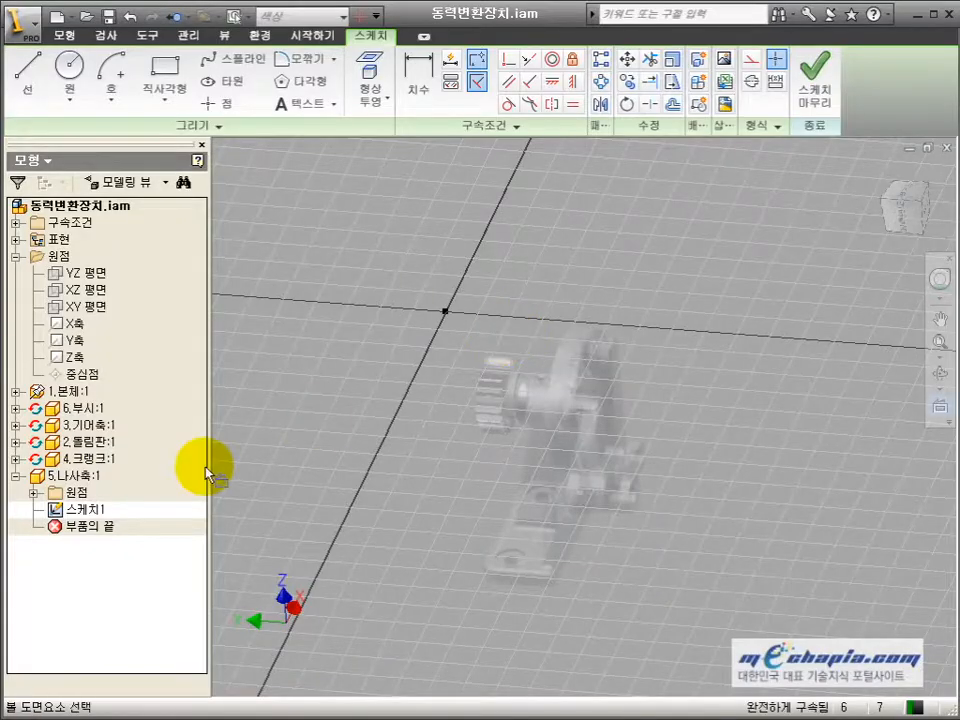
left_click(58, 511)
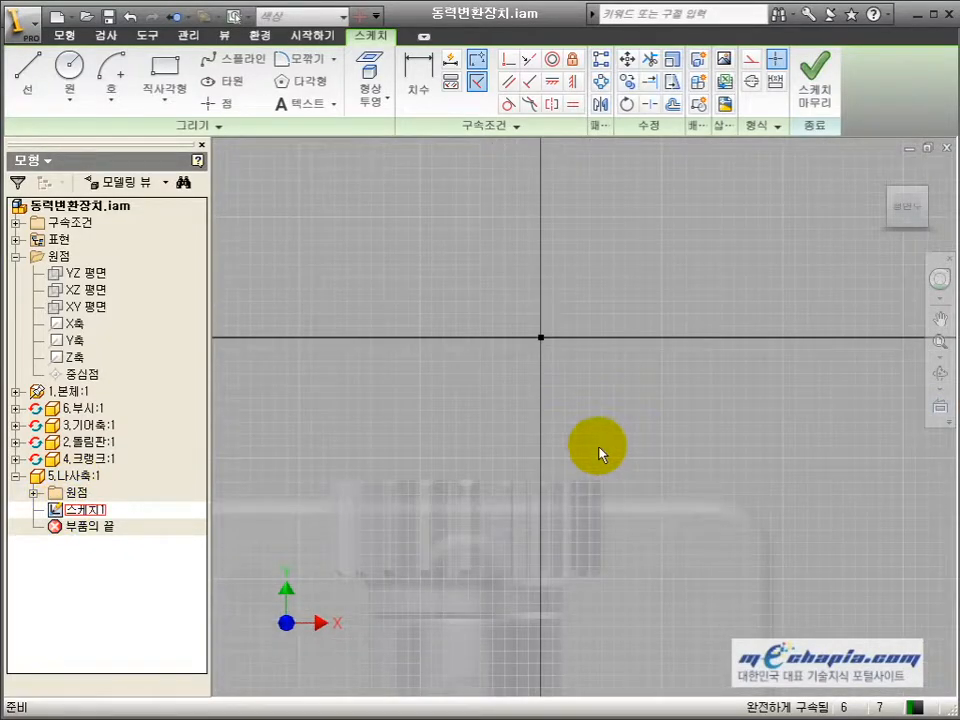
left_click(481, 356)
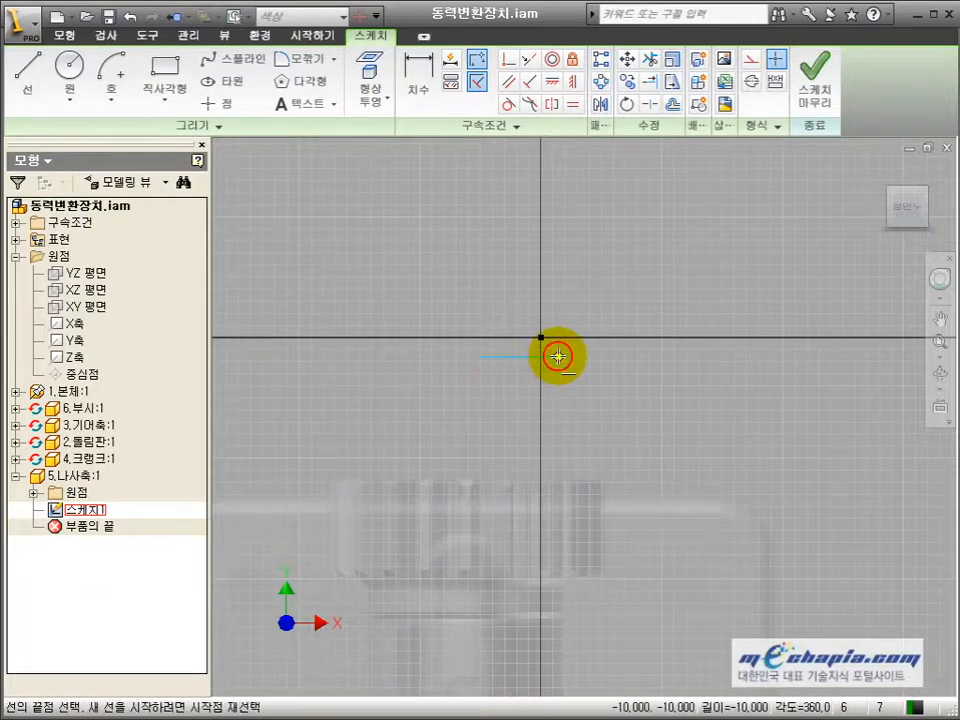
left_click(636, 357)
- Dimension the horizontal line's length and set it to 30 mm
key("d")
left_click(568, 357)
left_click(567, 394)
type("3")
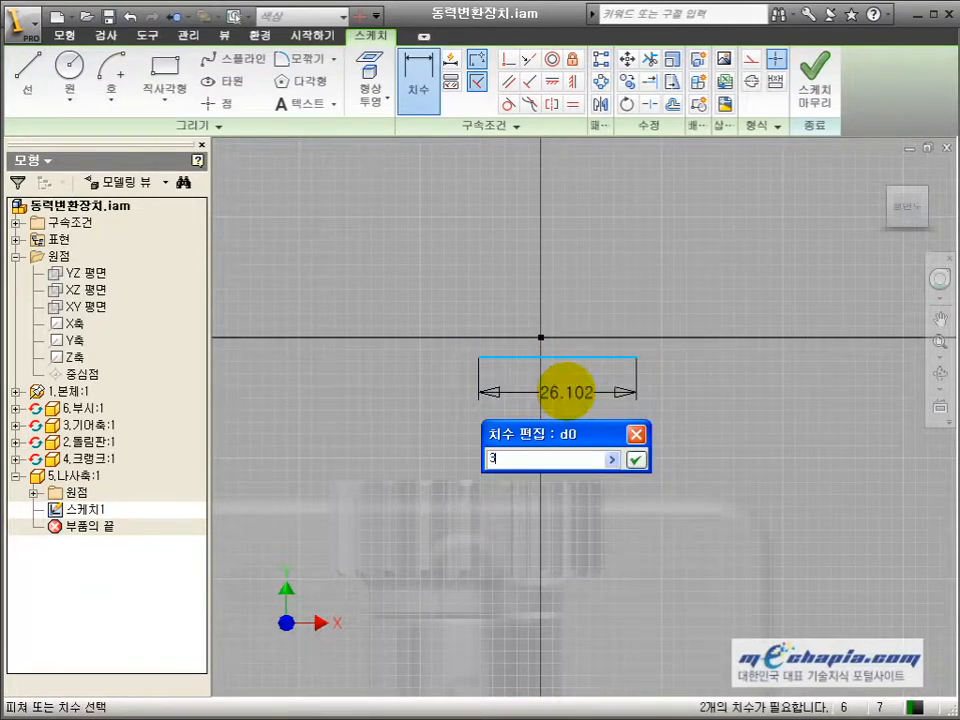
type("0")
key("Return")
key("Escape")
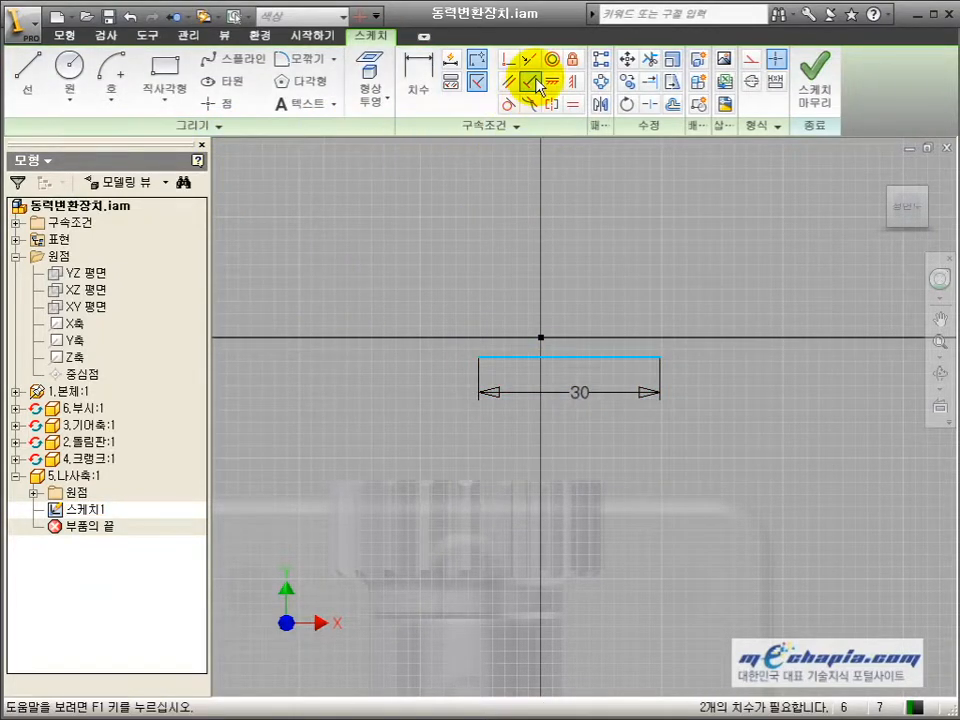
- Constrain the 30 mm line's midpoint to the sketch origin, make the line a centerline, and check the screw shaft in the 2D drawing
left_click(508, 60)
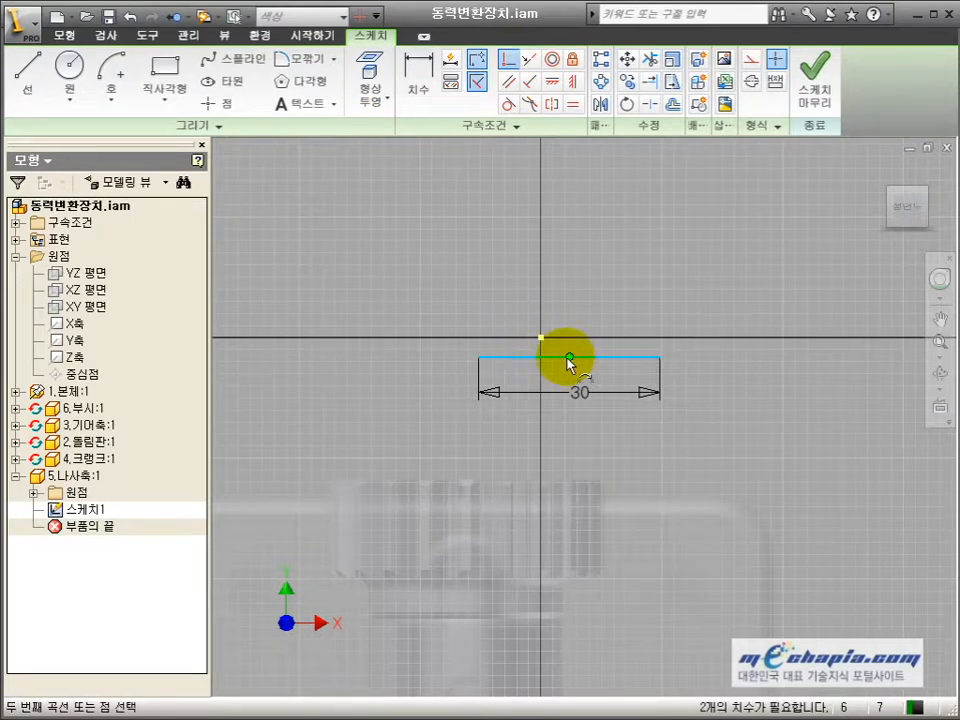
left_click(569, 358)
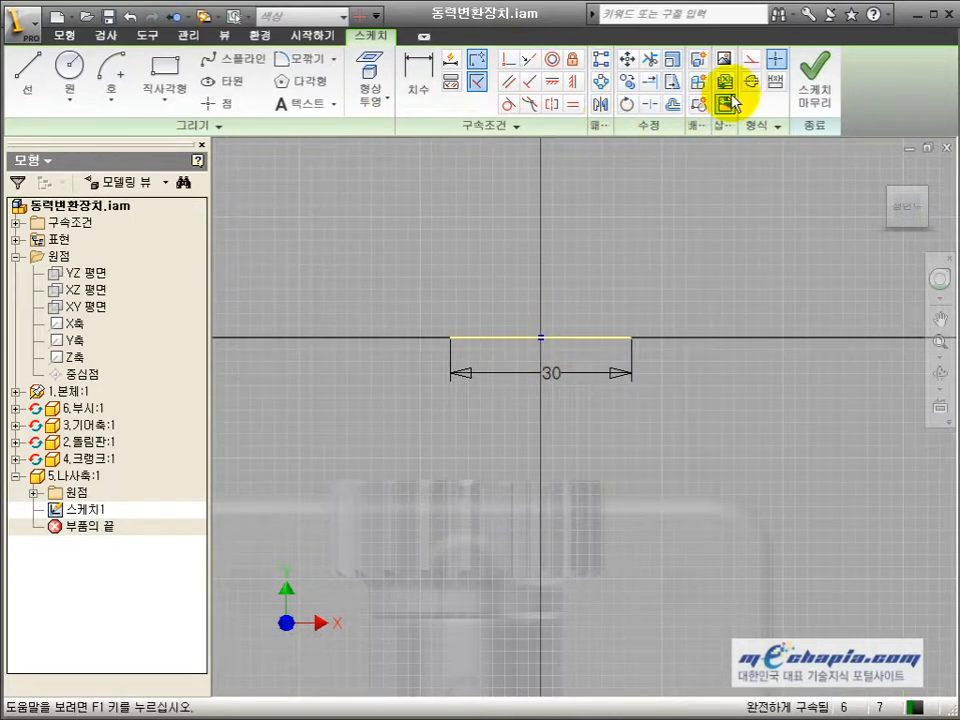
key("alt+Tab")
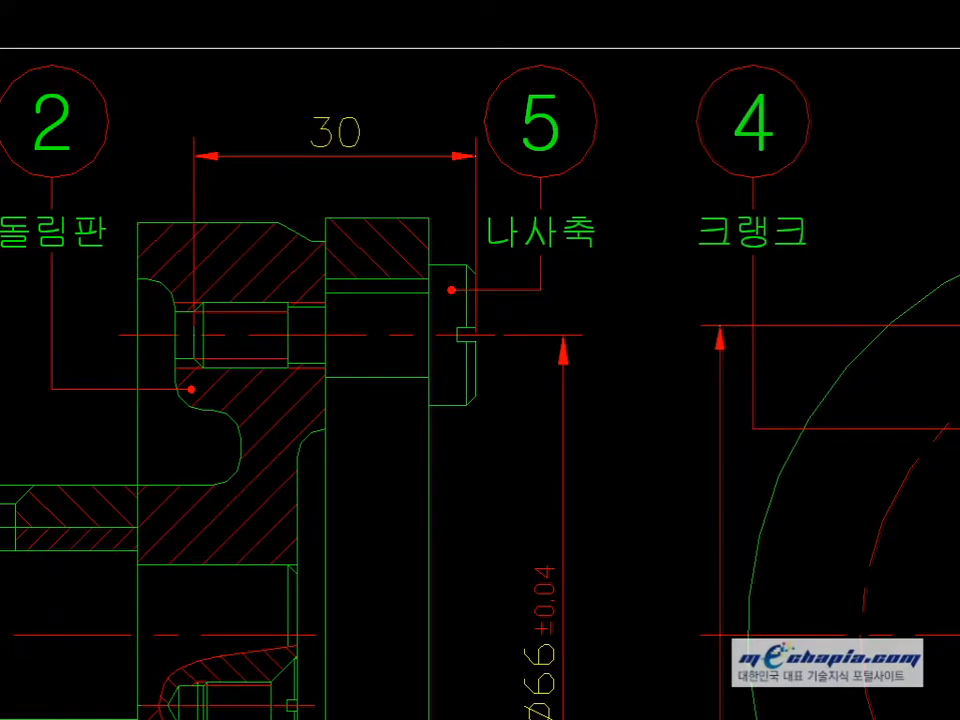
key("alt+Tab")
- Draw the screw shaft's stepped half profile above the centerline, with end section, narrow neck, middle shank and larger head, closed at both centerline ends
scroll(484, 362, "up", 3)
key("l")
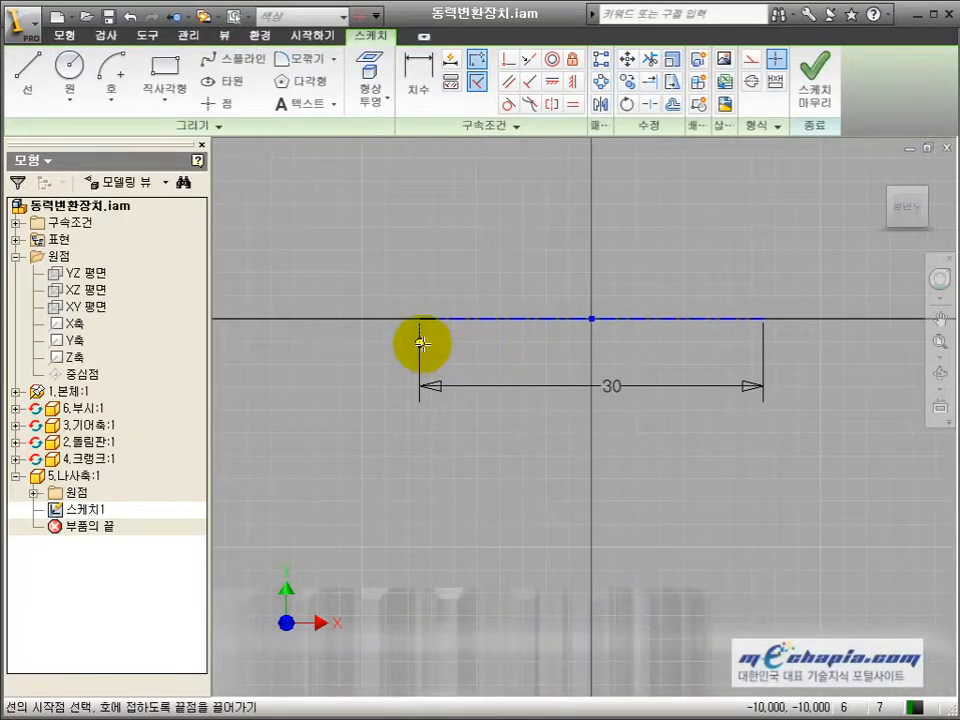
left_click(419, 318)
left_click(420, 269)
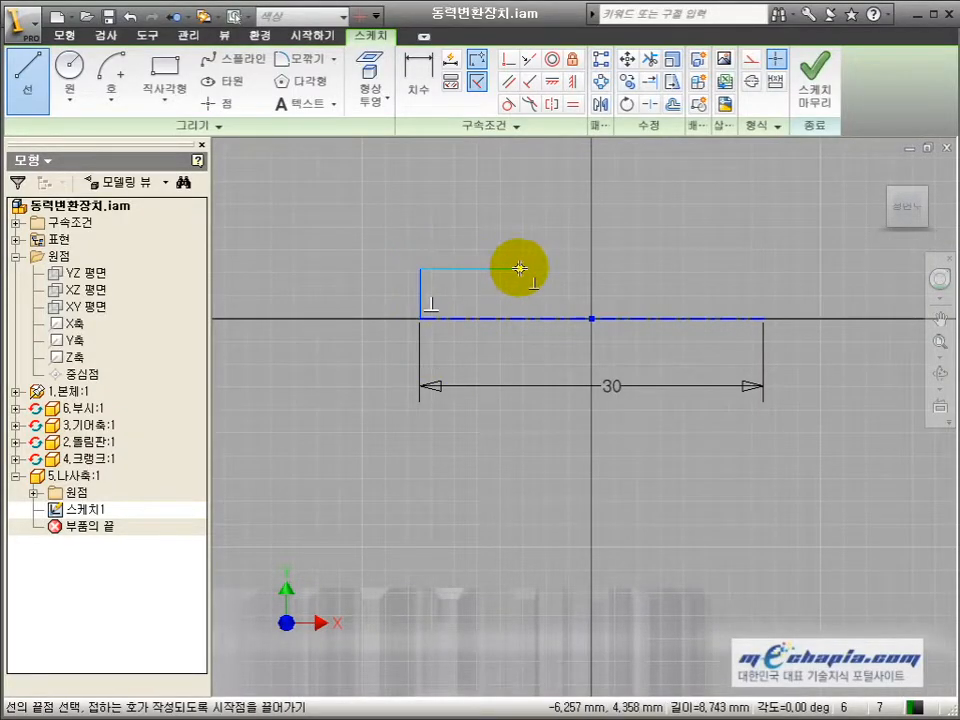
left_click(517, 268)
left_click(517, 282)
left_click(566, 282)
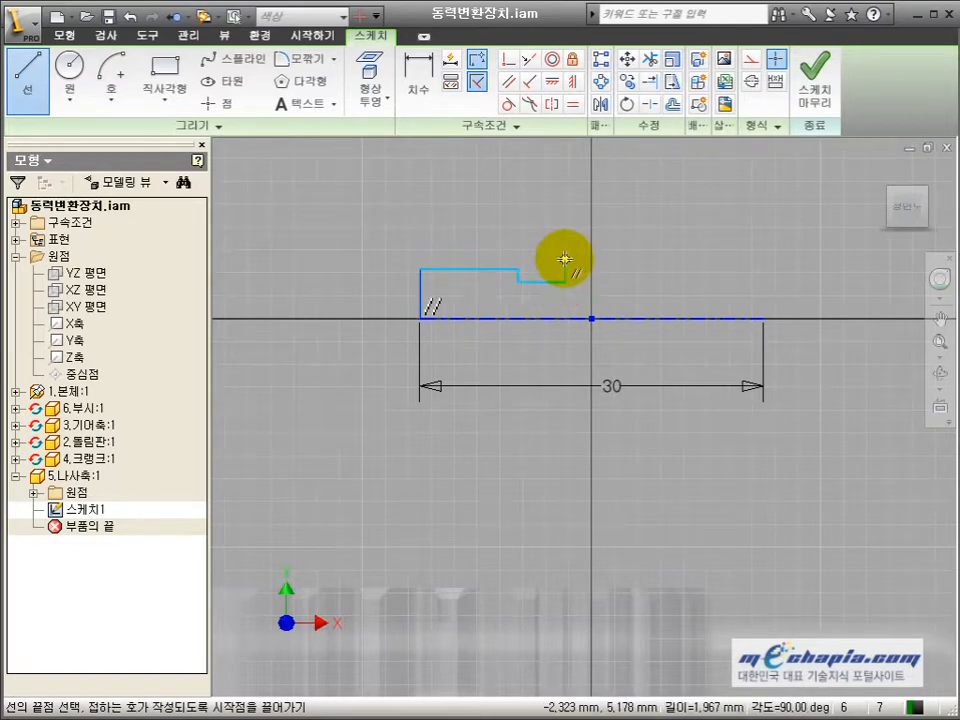
left_click(566, 259)
left_click(641, 259)
left_click(641, 228)
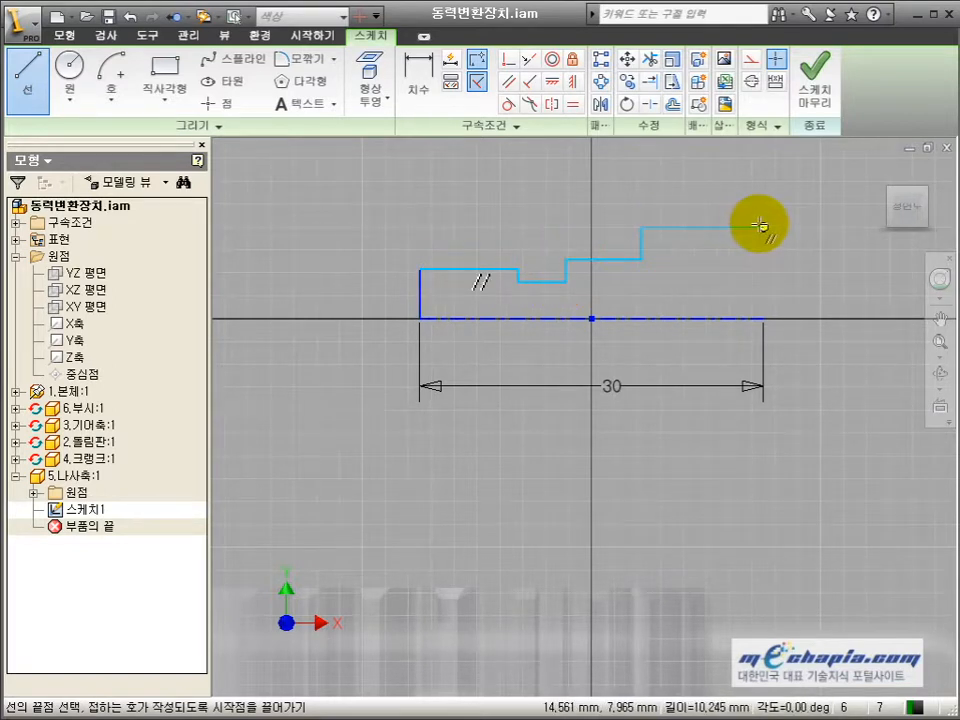
left_click(764, 227)
left_click(765, 318)
- Check the screw shaft's head in the 2D drawing and dimension the head's diameter in the sketch as 15 mm
key("alt+Tab")
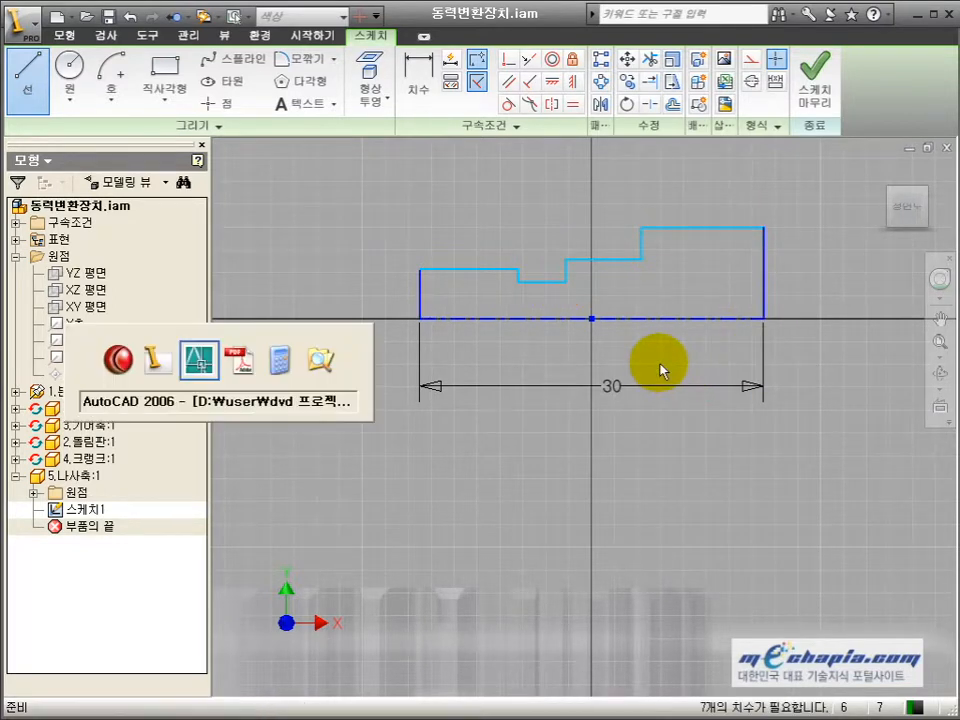
left_click(470, 405)
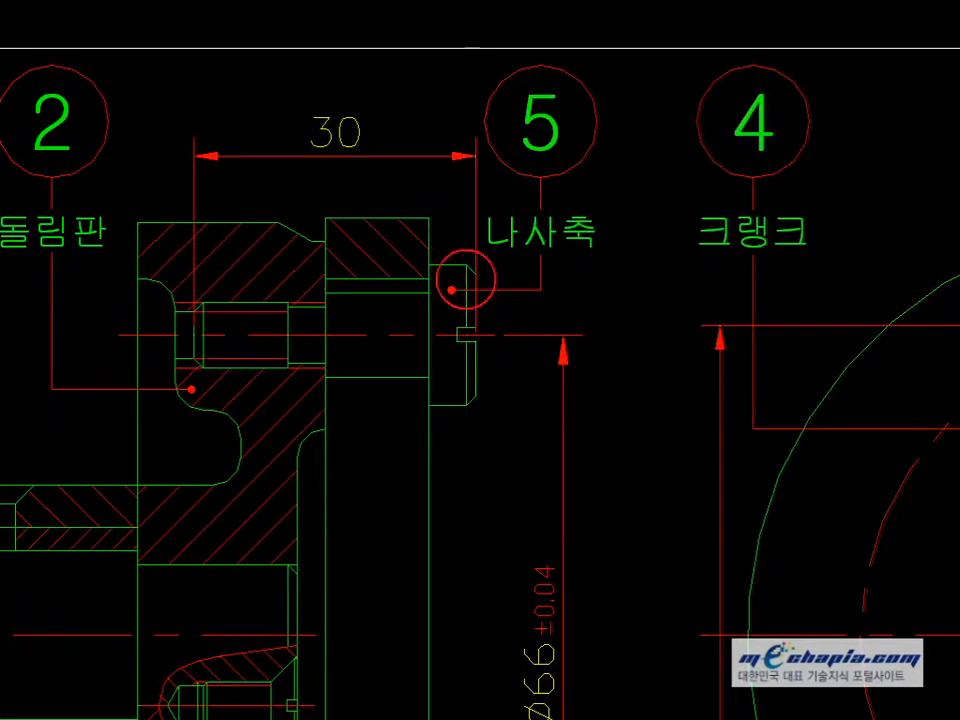
left_click(469, 266)
left_click(565, 300)
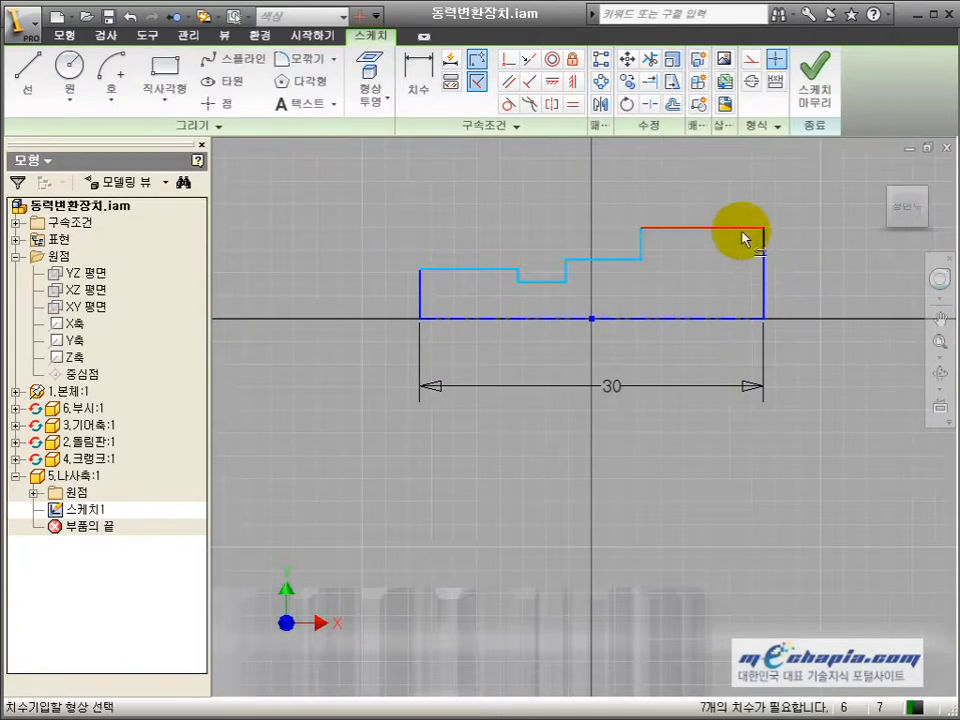
key("d")
left_click(744, 229)
left_click(776, 319)
left_click(826, 352)
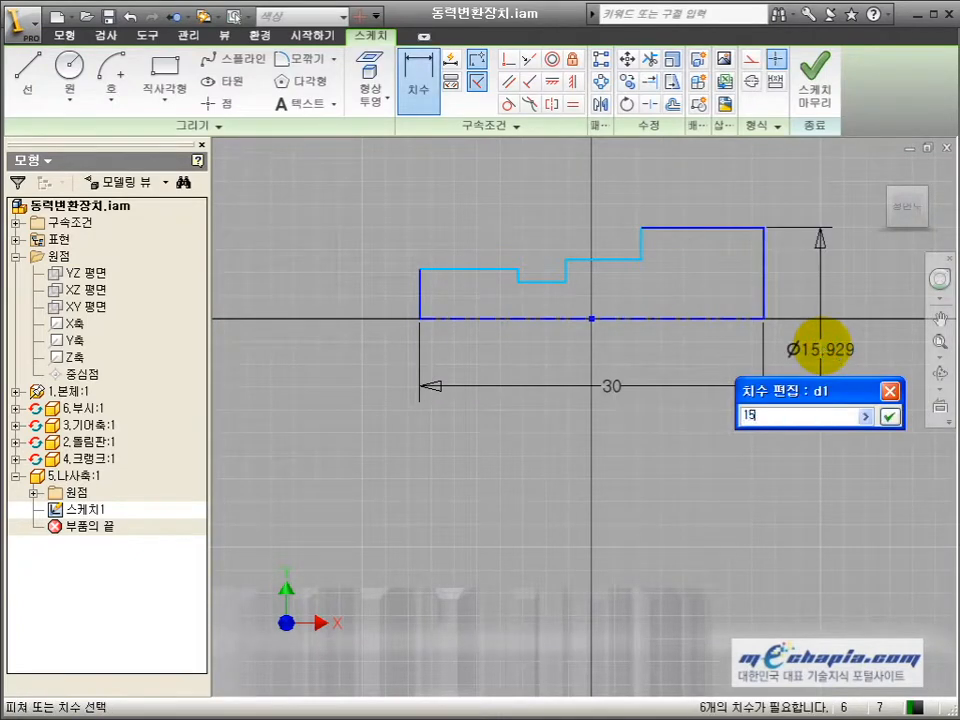
type("15")
key("Return")
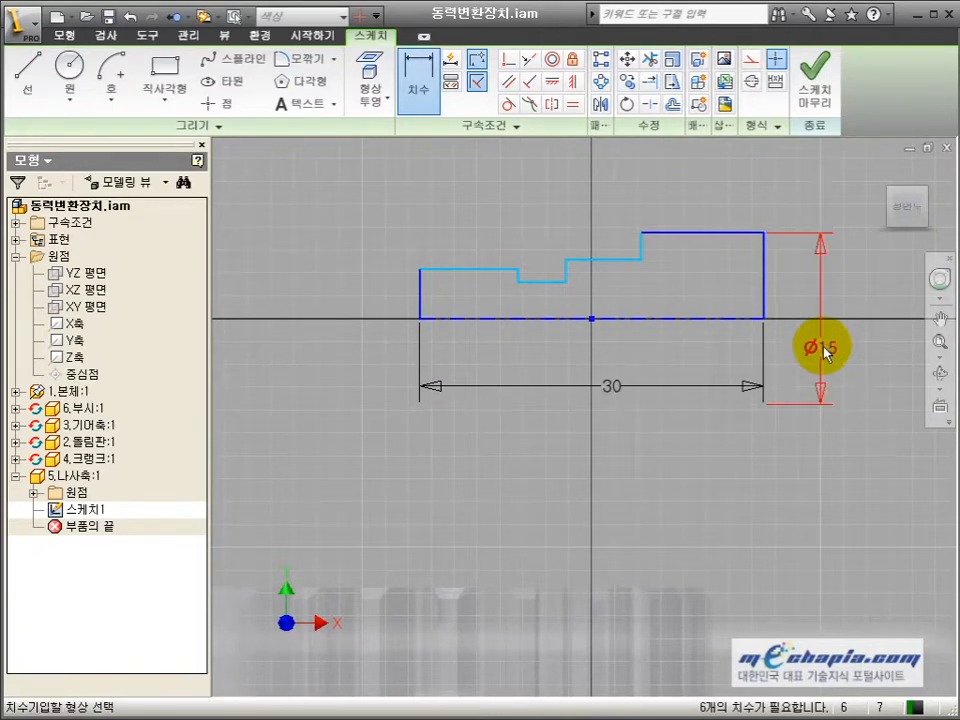
- Dimension the head section's length as 5 mm
left_click(714, 232)
left_click(715, 205)
key("Return")
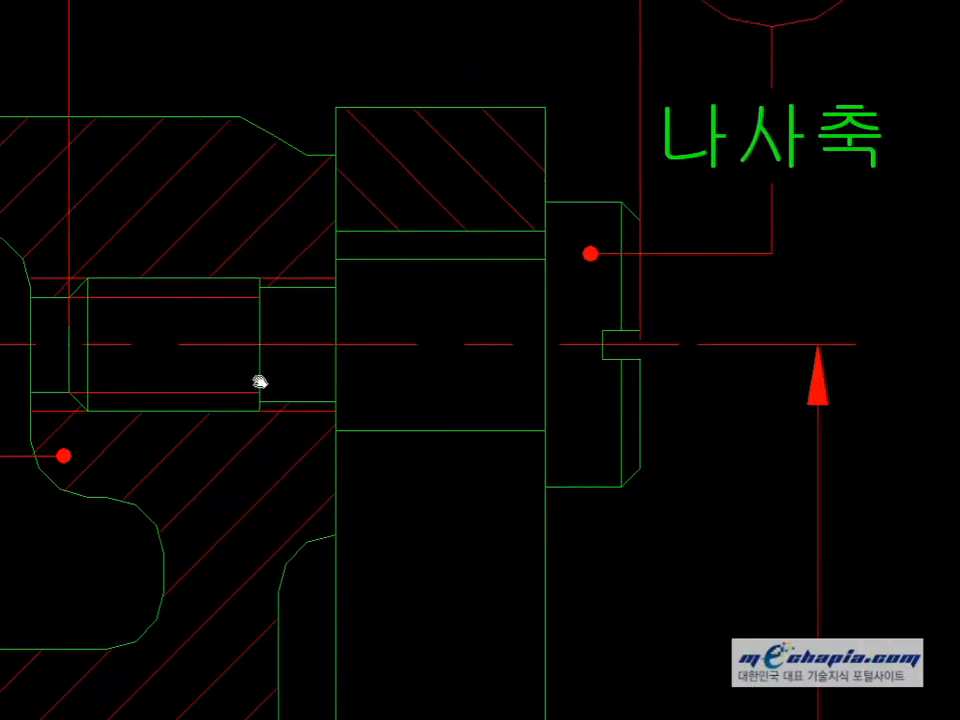
- Measure the shank next to the head in the 2D drawing and dimension its diameter in the sketch as 9 mm
middle_click_drag(260, 382, 201, 409)
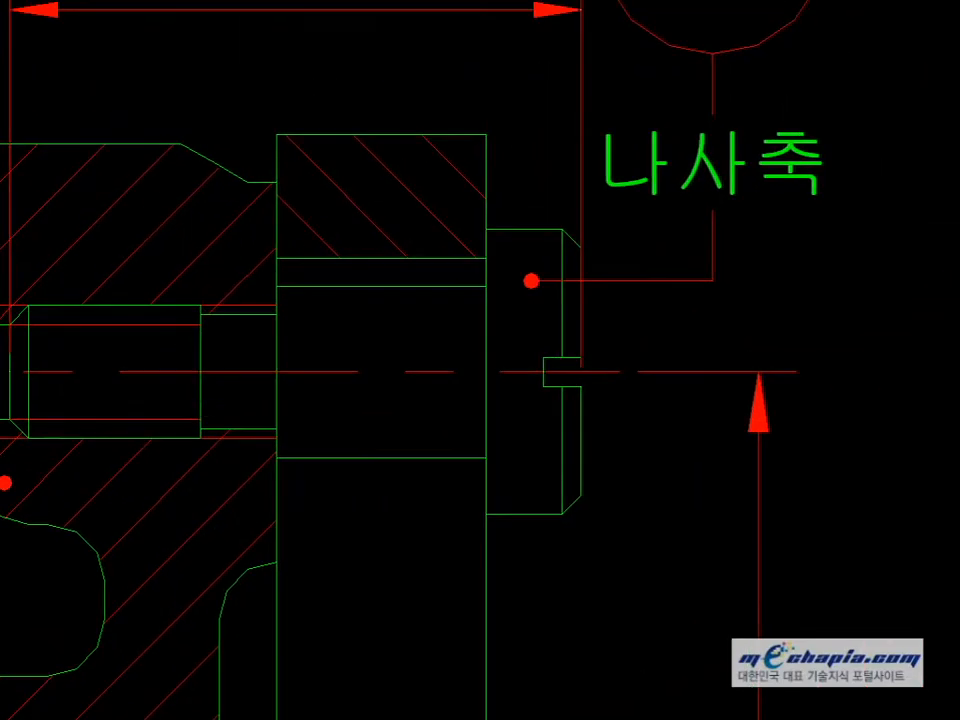
left_click(486, 286)
left_click(447, 456)
key("Escape")
right_click(419, 463)
right_click(393, 466)
left_click(392, 458)
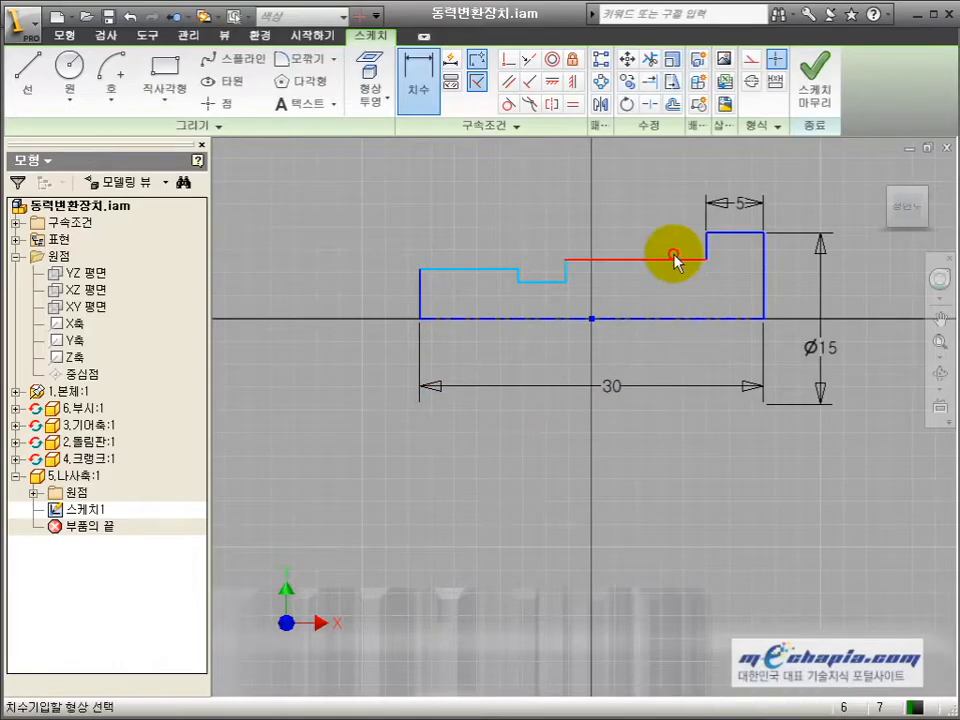
left_click(675, 258)
left_click(672, 320)
left_click(670, 283)
type("9")
key("Return")
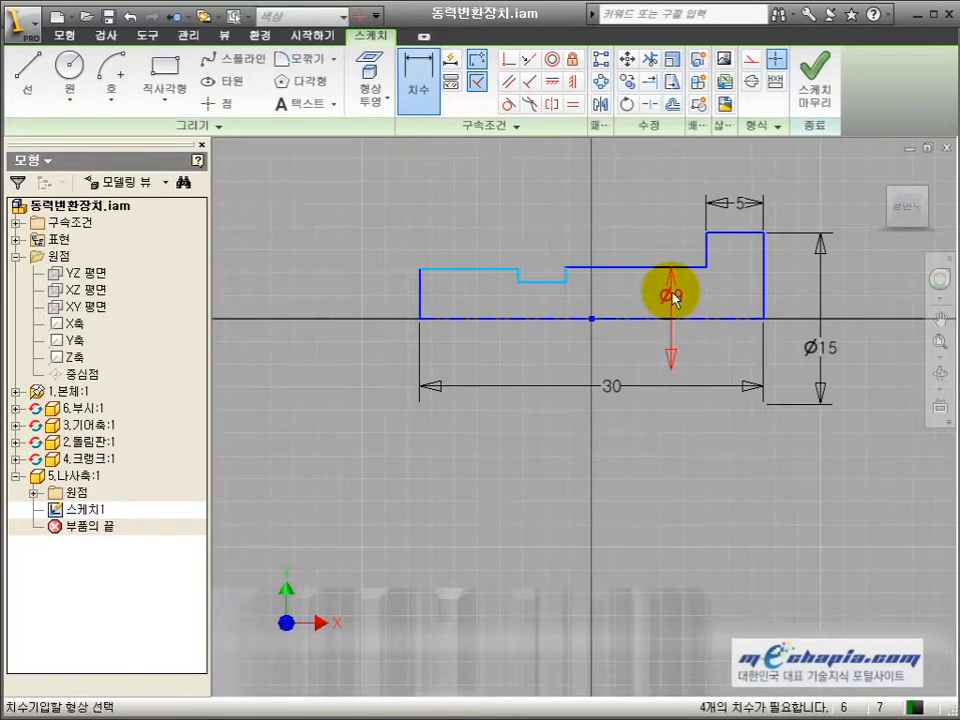
- Dimension the middle shank's length as 11 mm and reposition its diameter dimension
left_click(660, 269)
left_click(628, 229)
type("11")
left_click(700, 296)
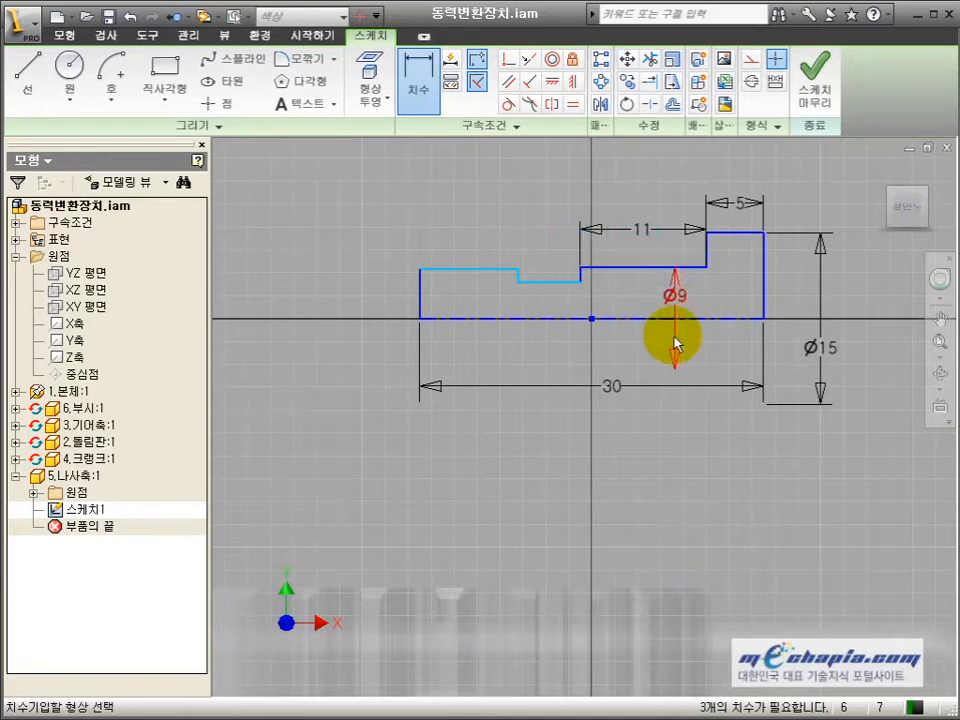
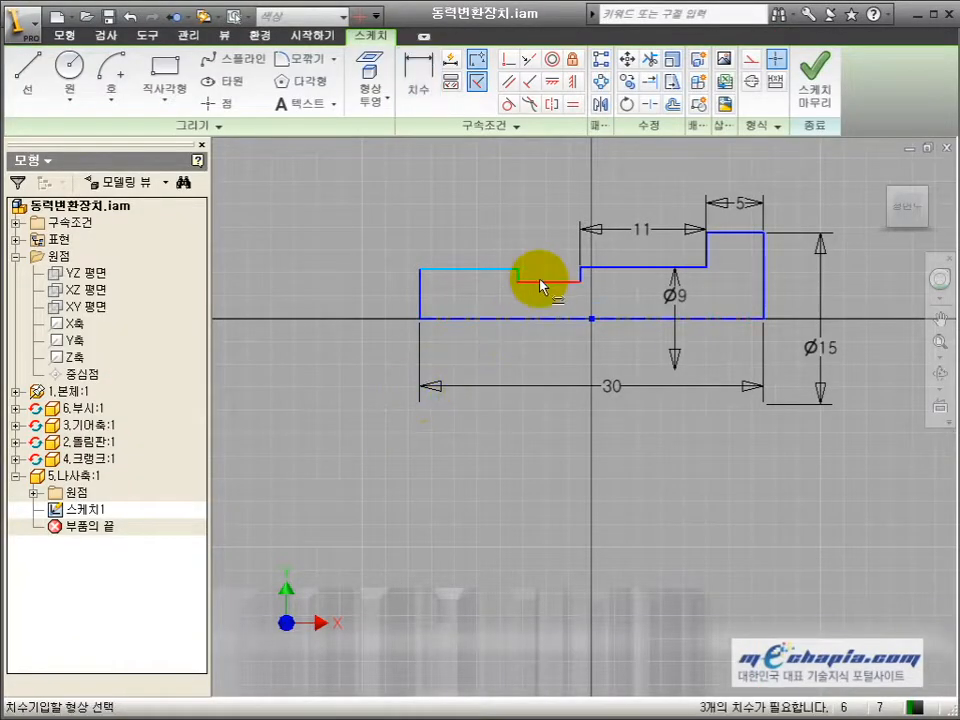
- Dimension the narrow neck's diameter about the centerline and set it to 6 mm
left_click(546, 319)
left_click(531, 337)
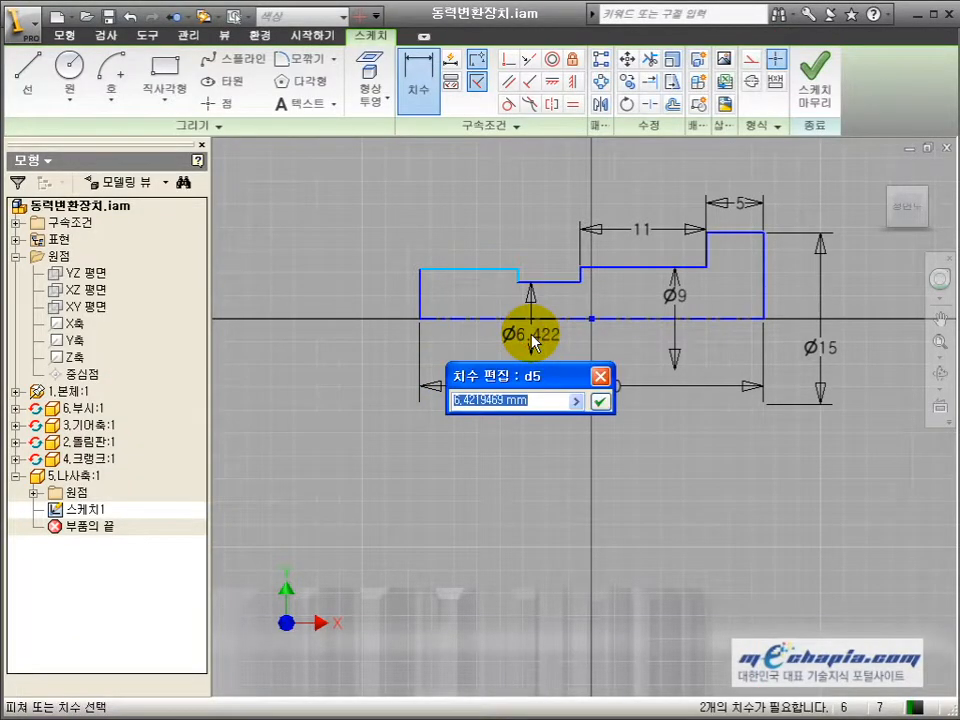
type("6")
key("Return")
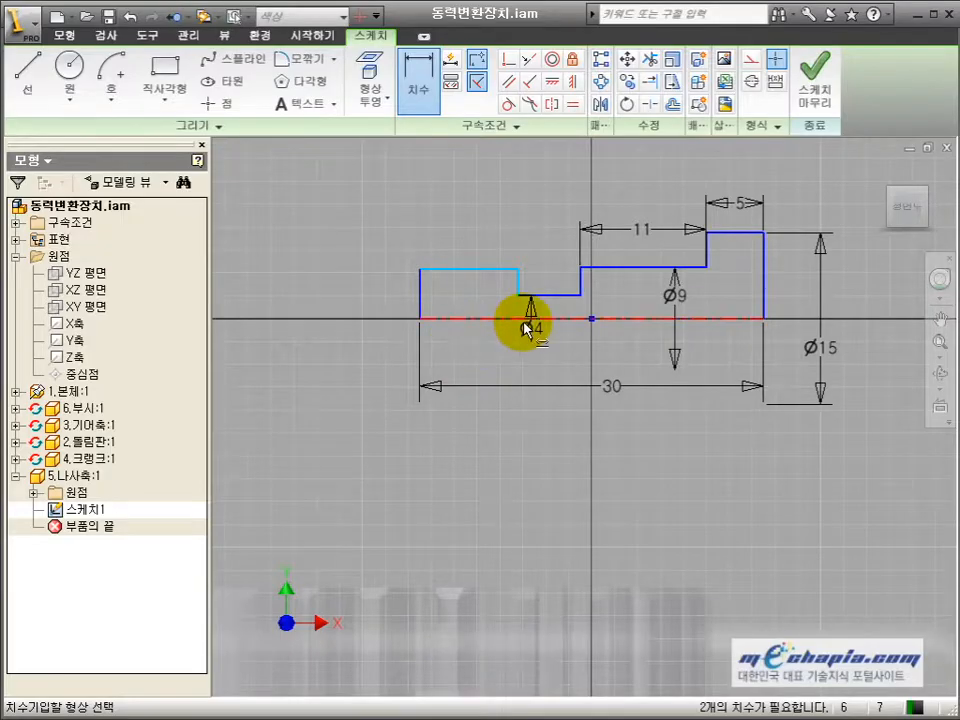
left_click(532, 338)
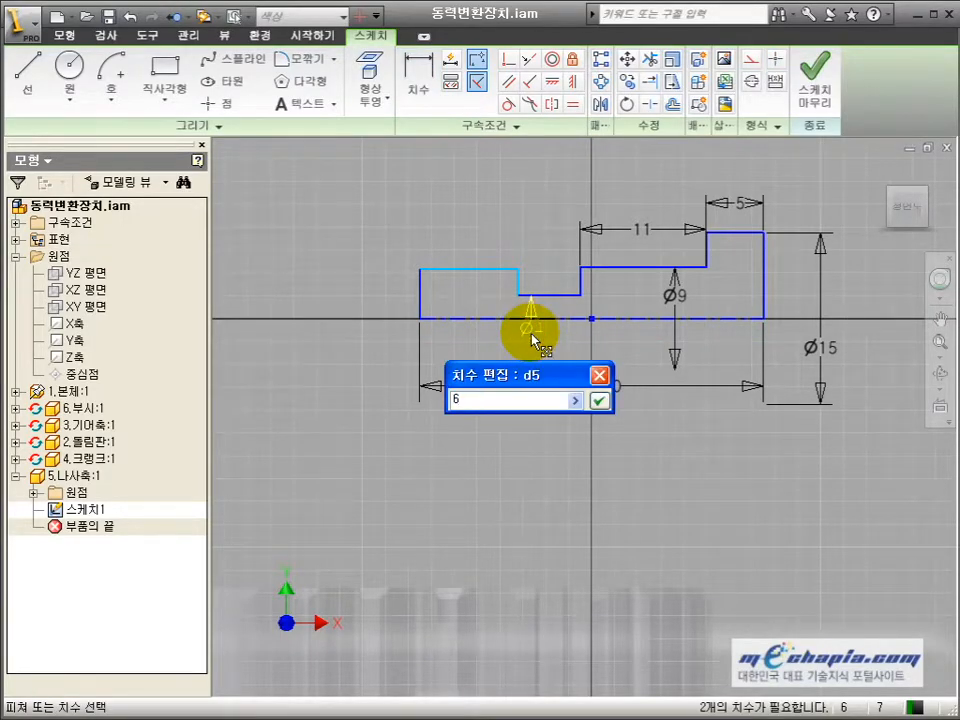
type("6")
key("Return")
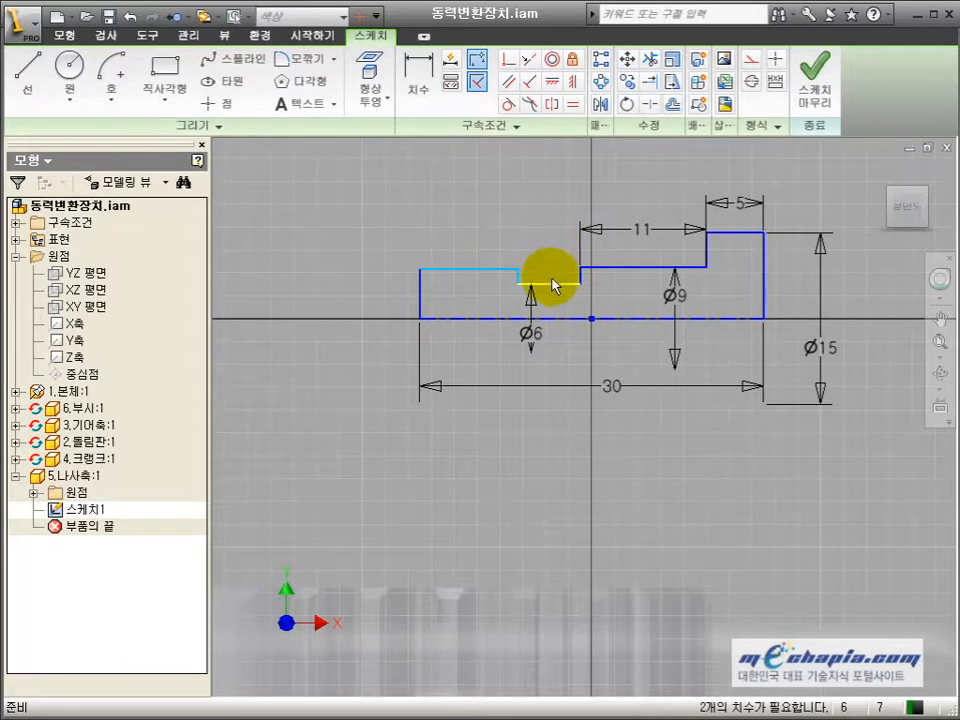
- Dimension the narrow neck's length as 4 mm
left_click(552, 286)
left_click(552, 242)
type("4")
key("Return")
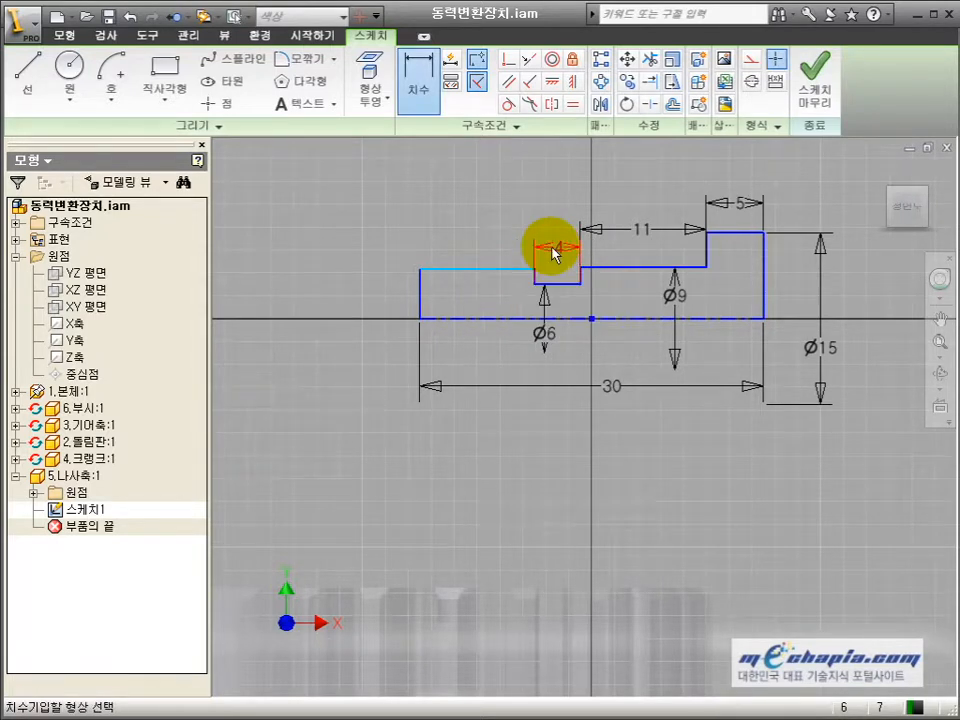
- Dimension the end section's diameter as 7 mm and check that end of the shaft in the 2D drawing
left_click(439, 268)
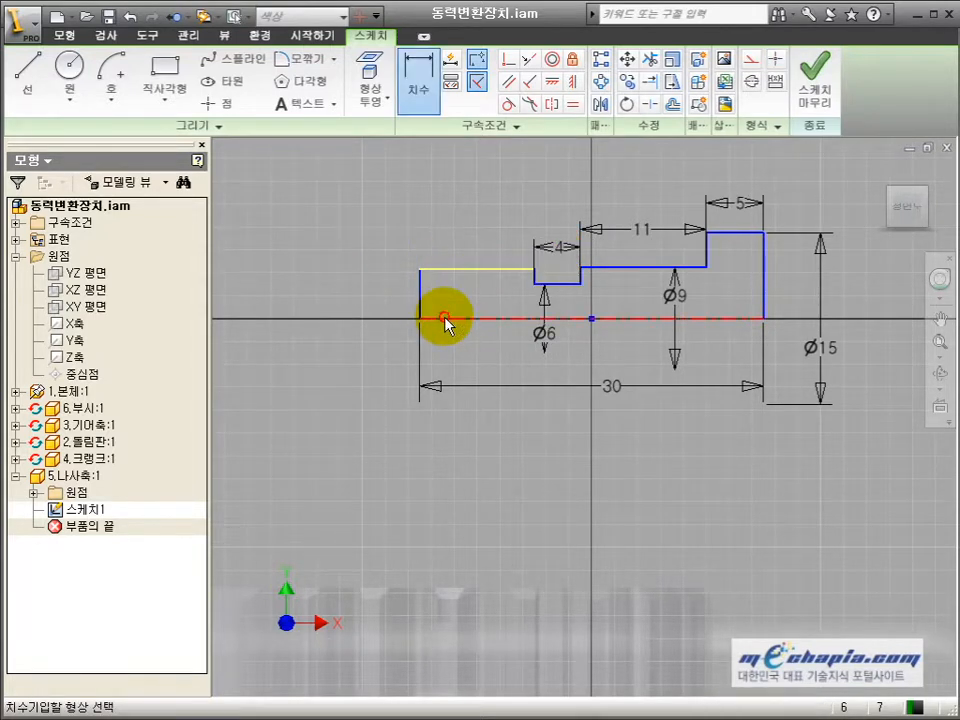
left_click(446, 321)
left_click(378, 330)
type("8.7168060")
key("Return")
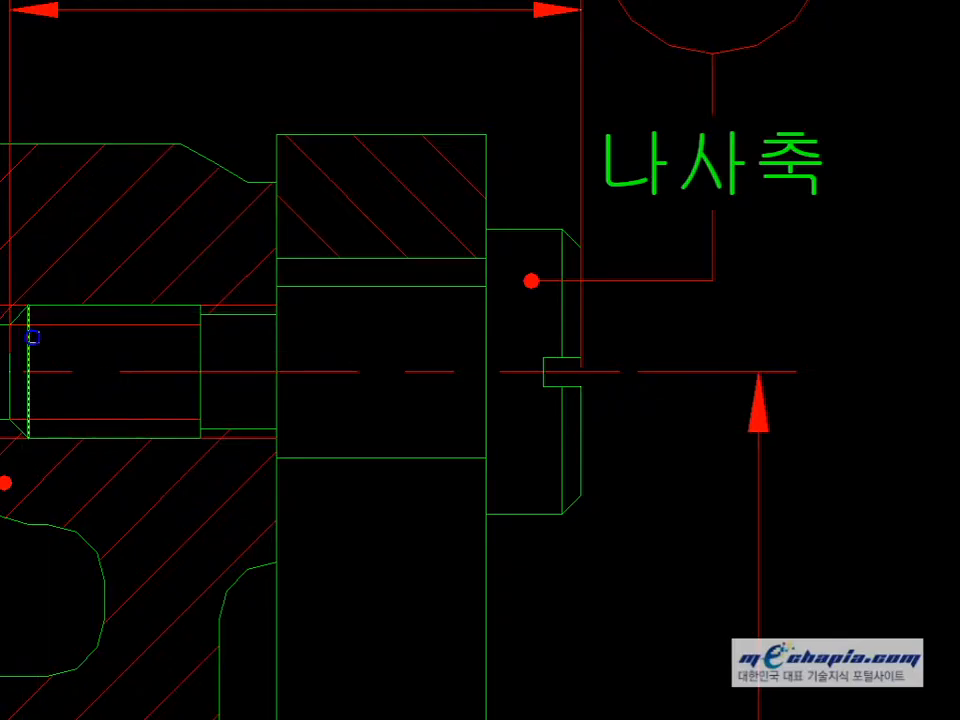
key("alt+Tab")
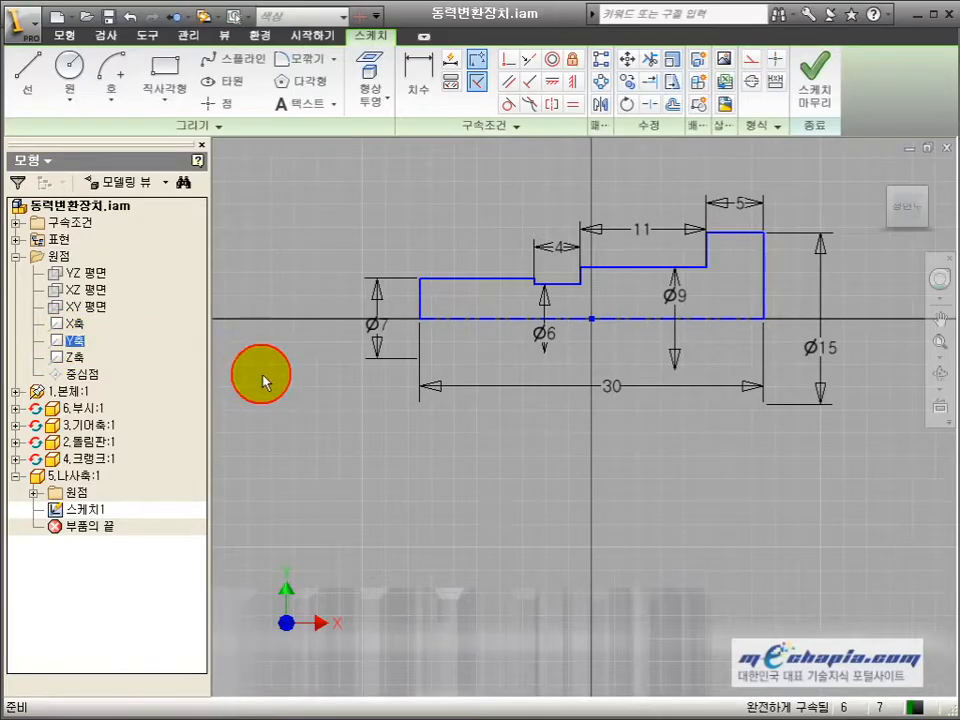
- Revolve the closed profile a full turn about the centerline as a solid
key("r")
key("Return")
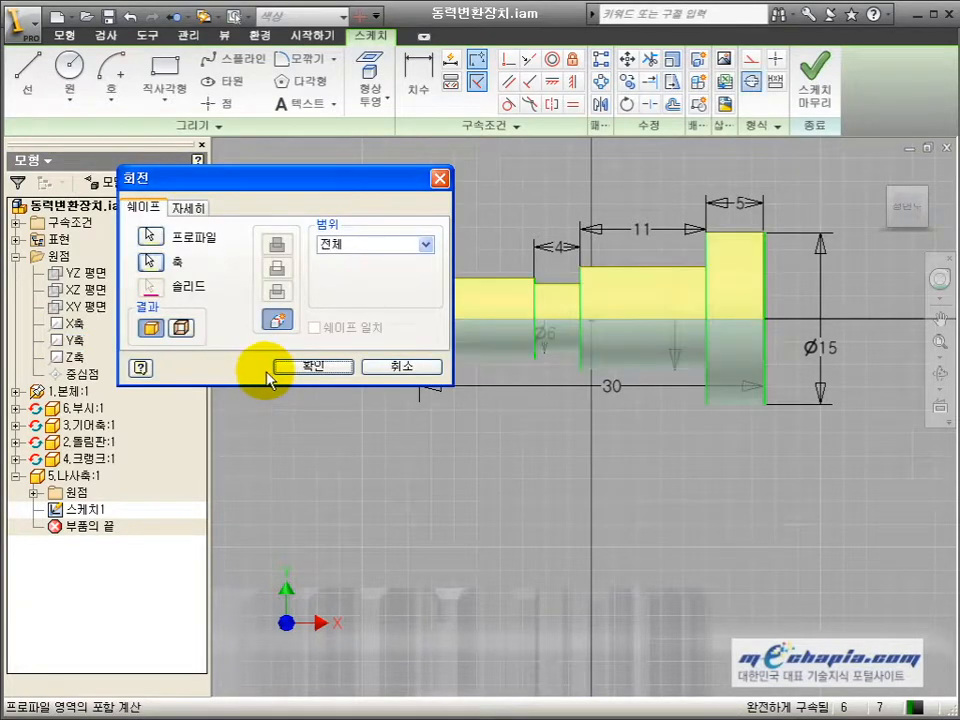
left_click(934, 376)
left_click_drag(675, 364, 756, 388)
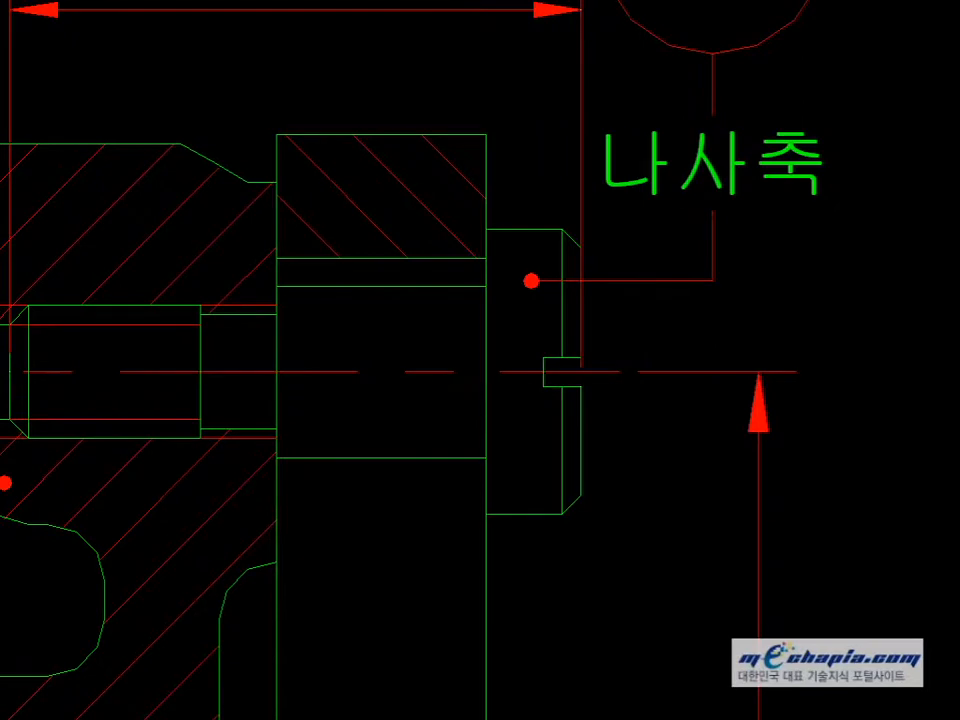
- Measure the head's slot width in the 2D drawing and start a new sketch on the flat end face of the shaft's head
left_click(580, 386)
left_click(581, 358)
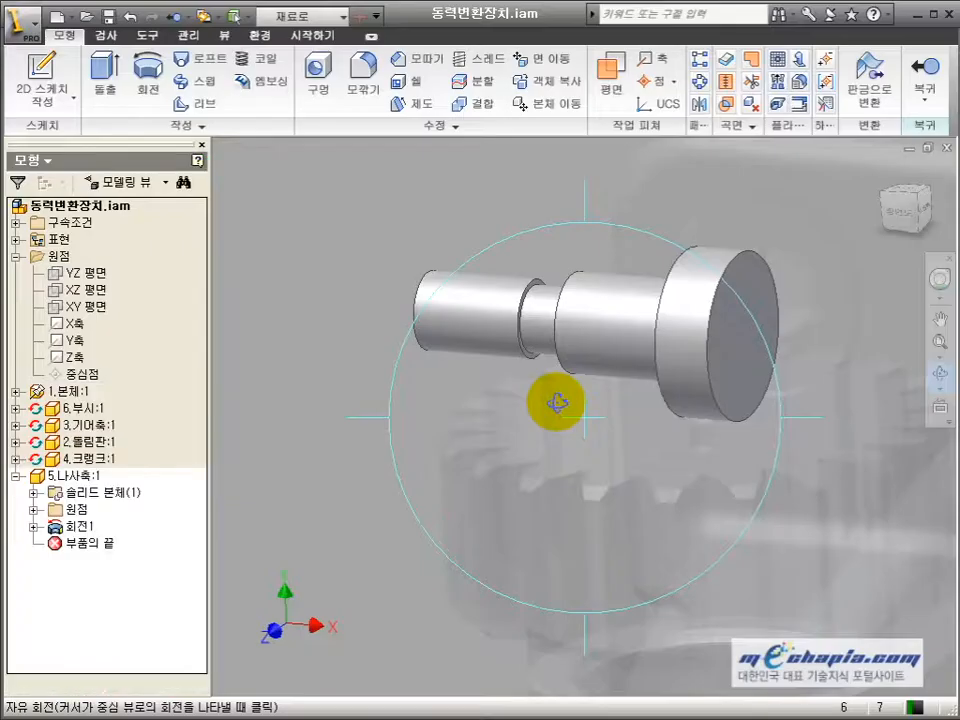
key("Escape")
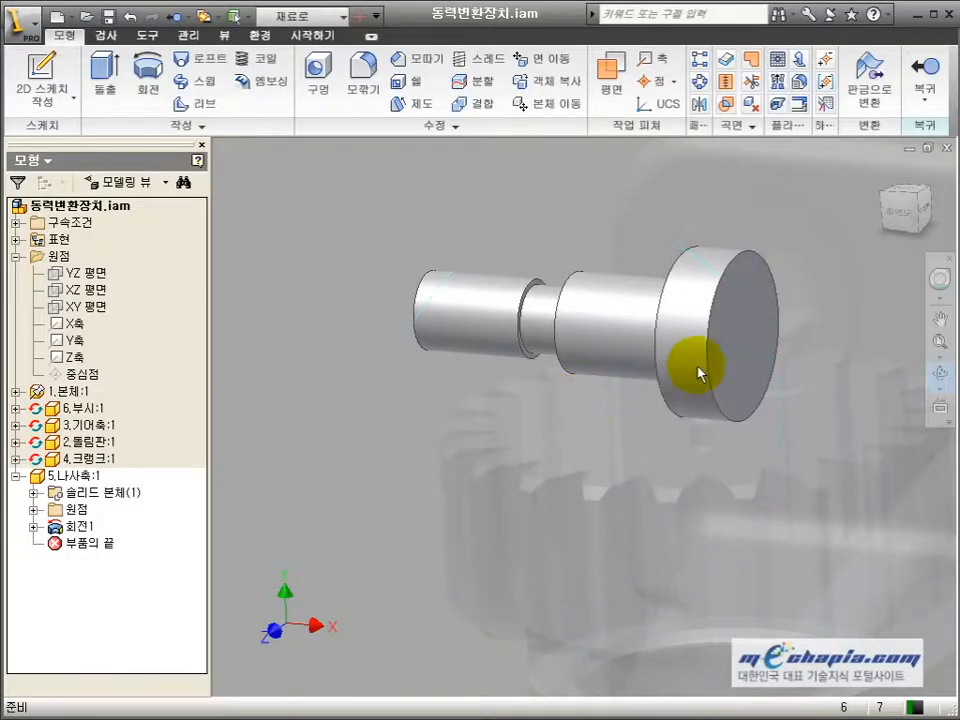
left_click(720, 365)
key("s")
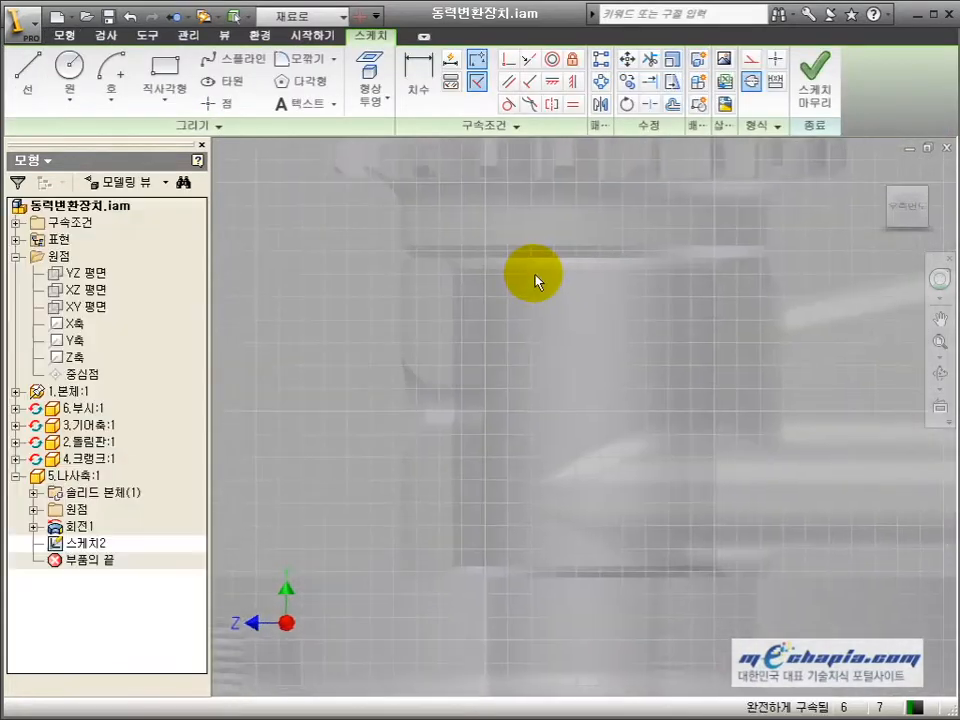
scroll(534, 279, "up", 3)
middle_click_drag(595, 408, 640, 522)
- Draw two horizontal lines across the head's circle, one above and one below the center, extending past both edges
key("l")
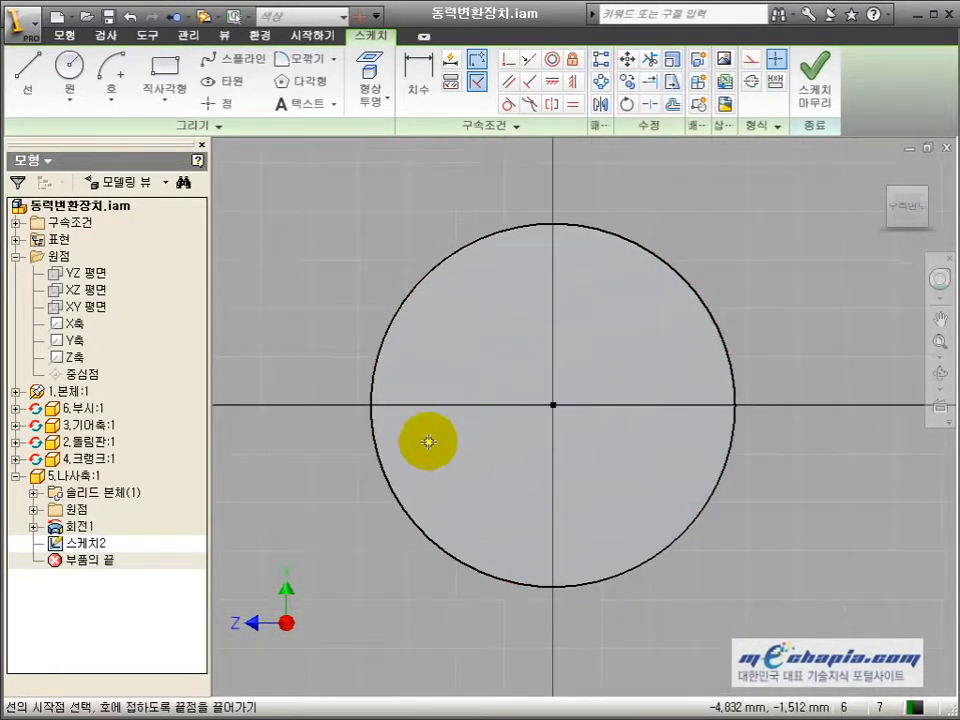
left_click(337, 383)
double_click(774, 383)
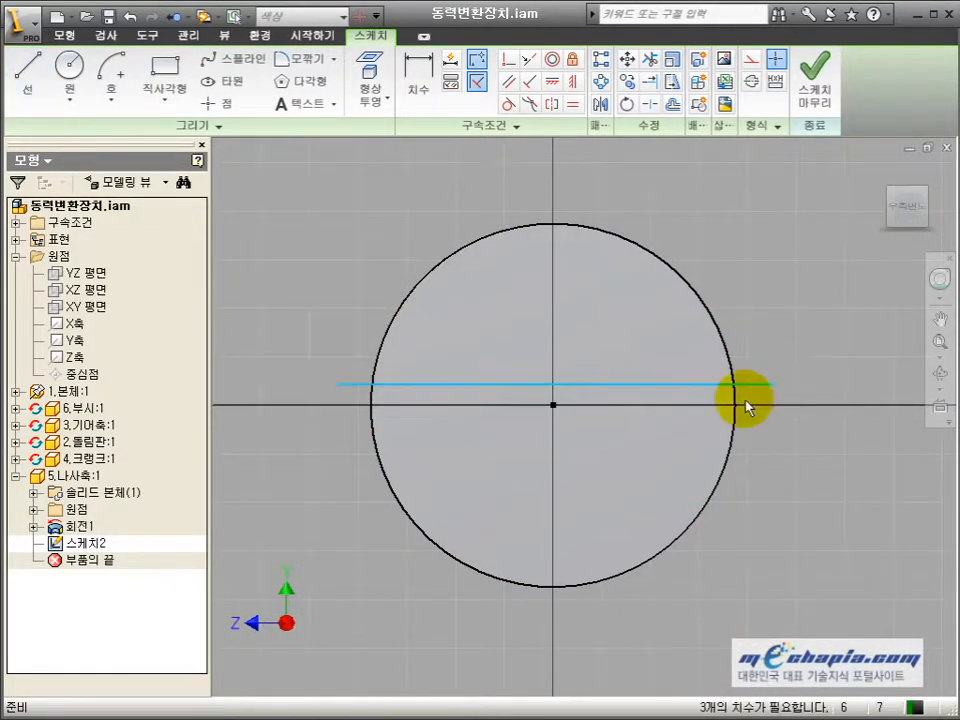
left_click(336, 429)
double_click(775, 429)
key("Escape")
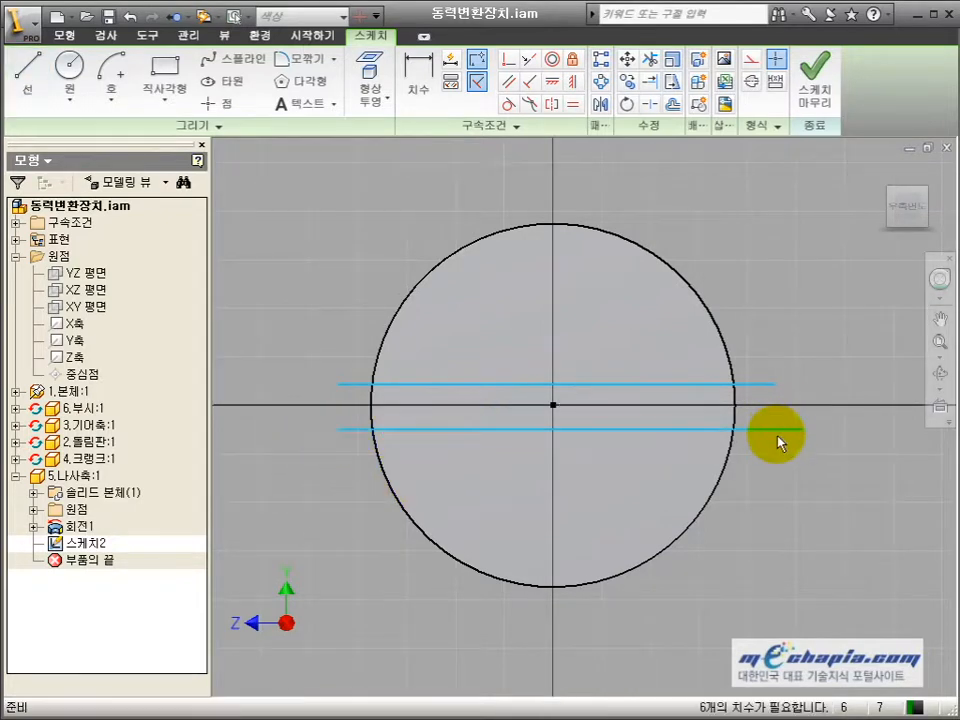
- Trim the overhanging ends of the two lines outside the head's circle and dimension the distance between the lines as 1.5 mm
left_click(353, 384)
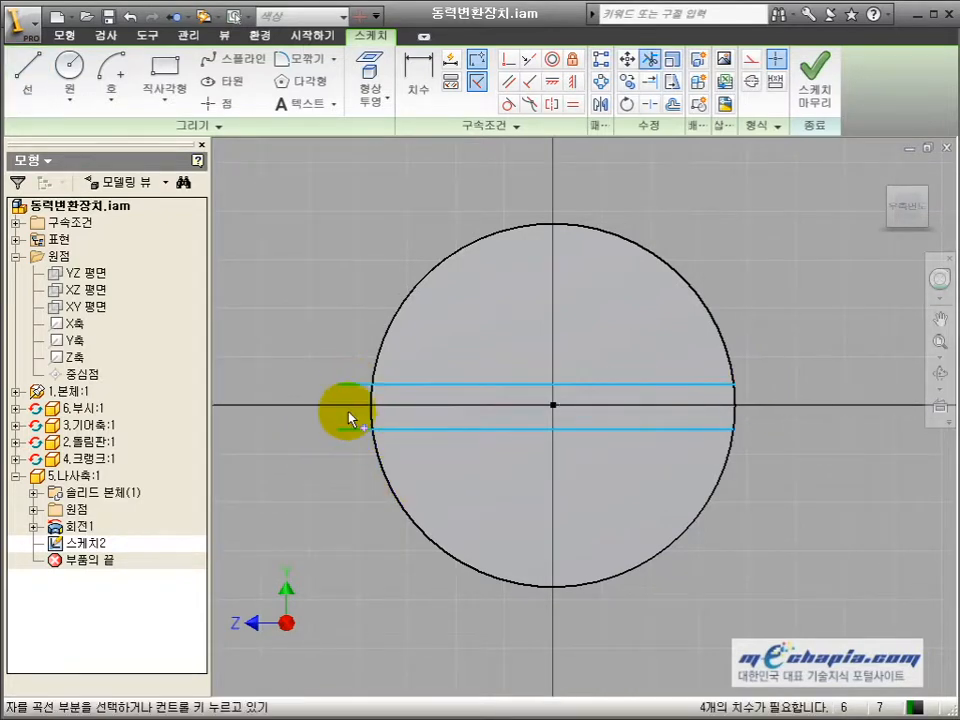
left_click(349, 428)
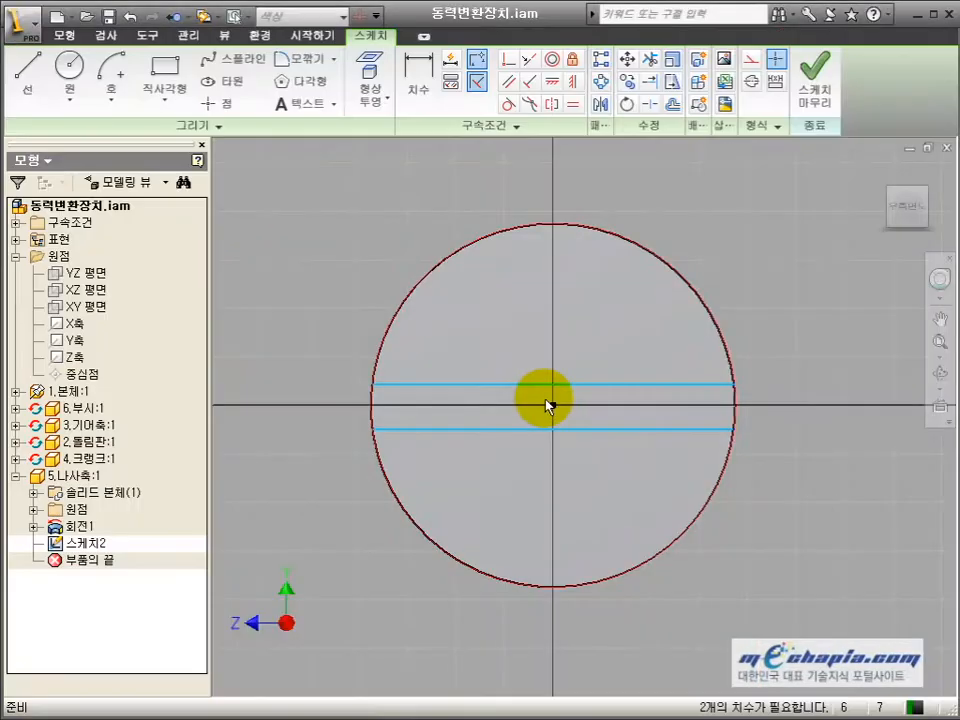
key("d")
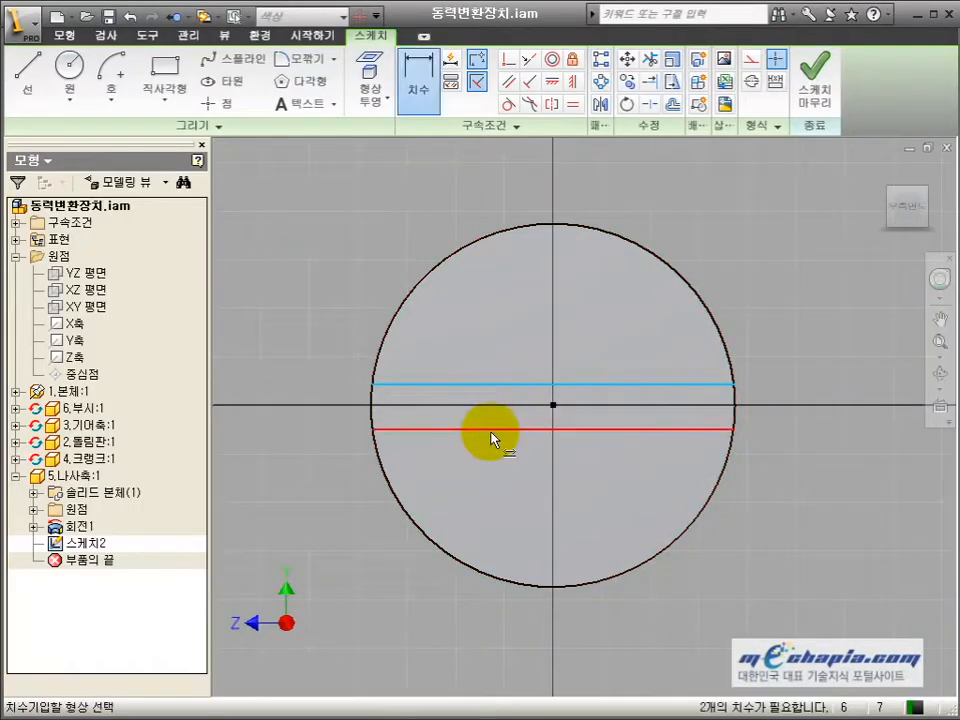
left_click(490, 388)
left_click(285, 396)
type("10")
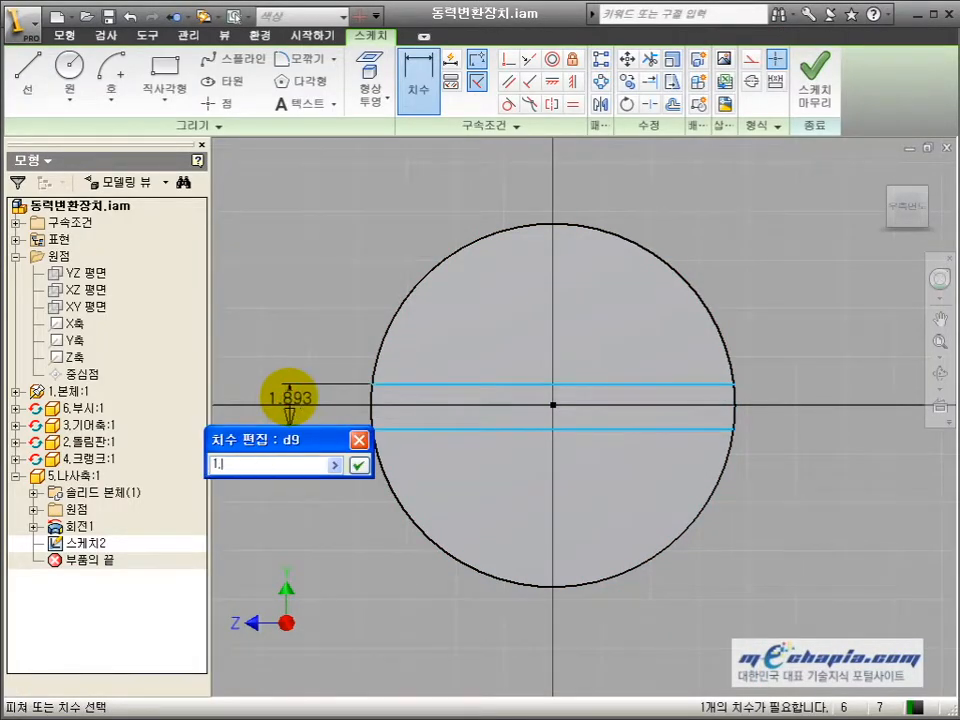
key("Return")
key("Escape")
- Apply an equal constraint between the two horizontal slot lines
key("=")
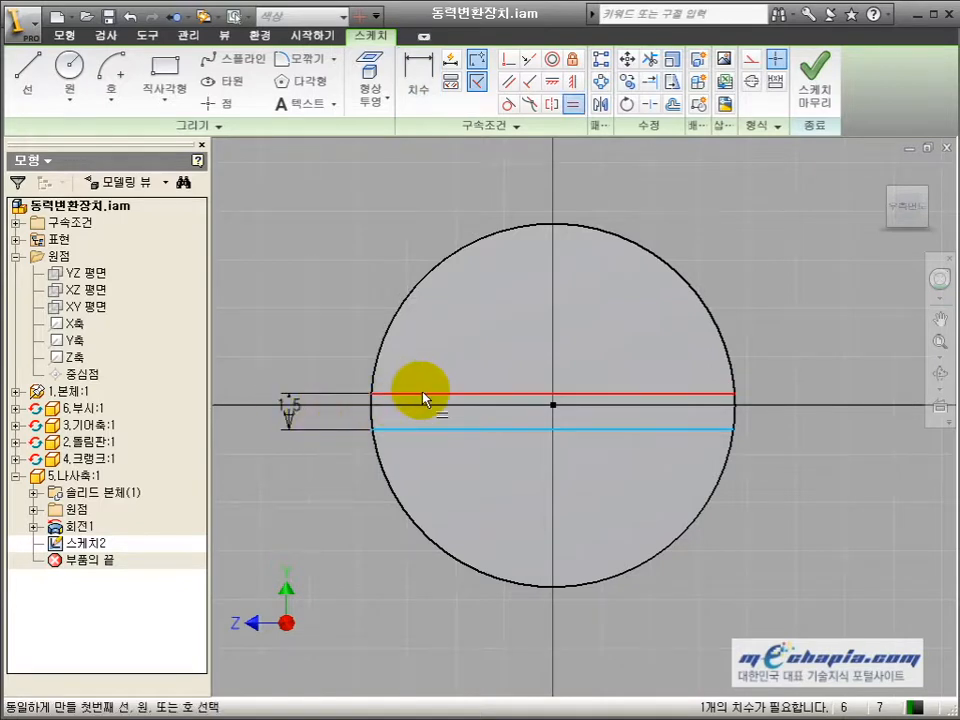
left_click(422, 394)
left_click(420, 430)
- Extrude the strip between the two lines as a cut 2 mm deep into the shaft's head
key("e")
left_click(439, 407)
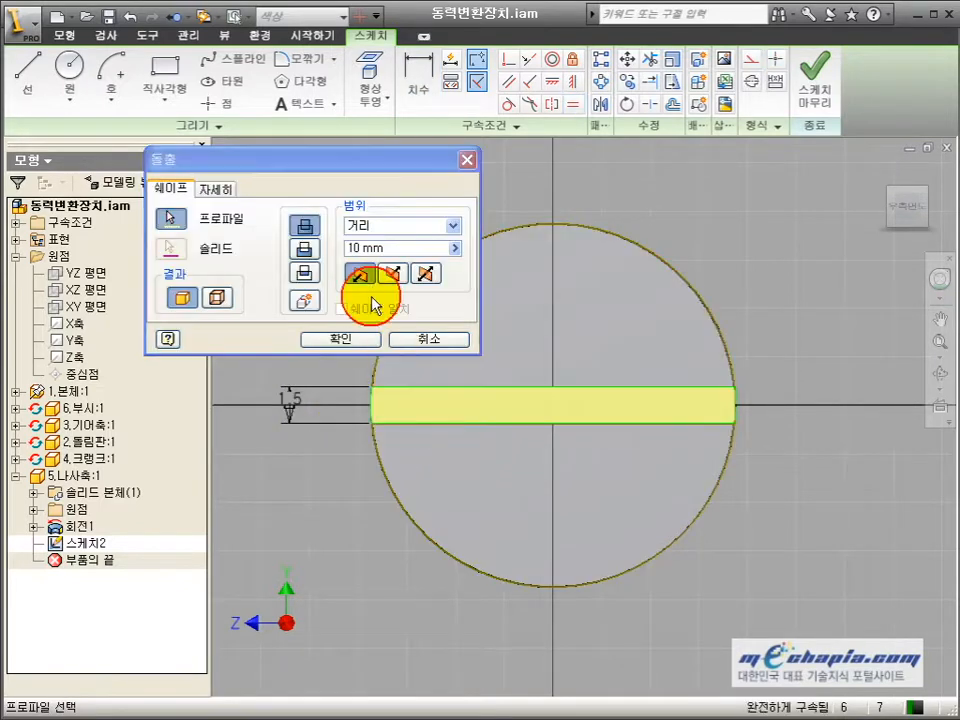
left_click(393, 273)
left_click(305, 249)
left_click(390, 250)
type("2")
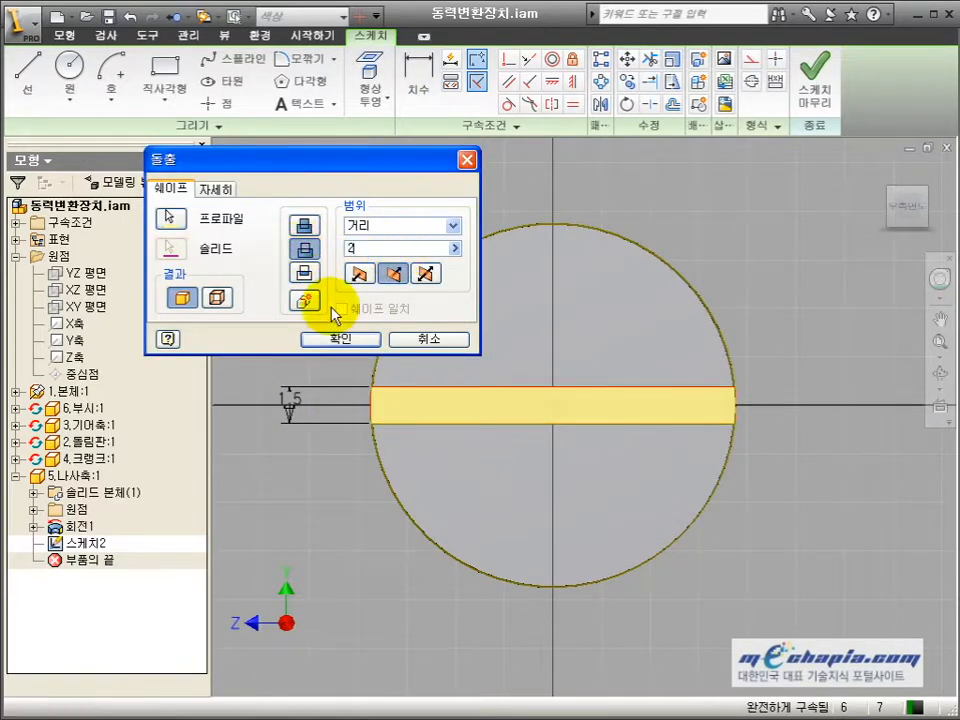
left_click(339, 340)
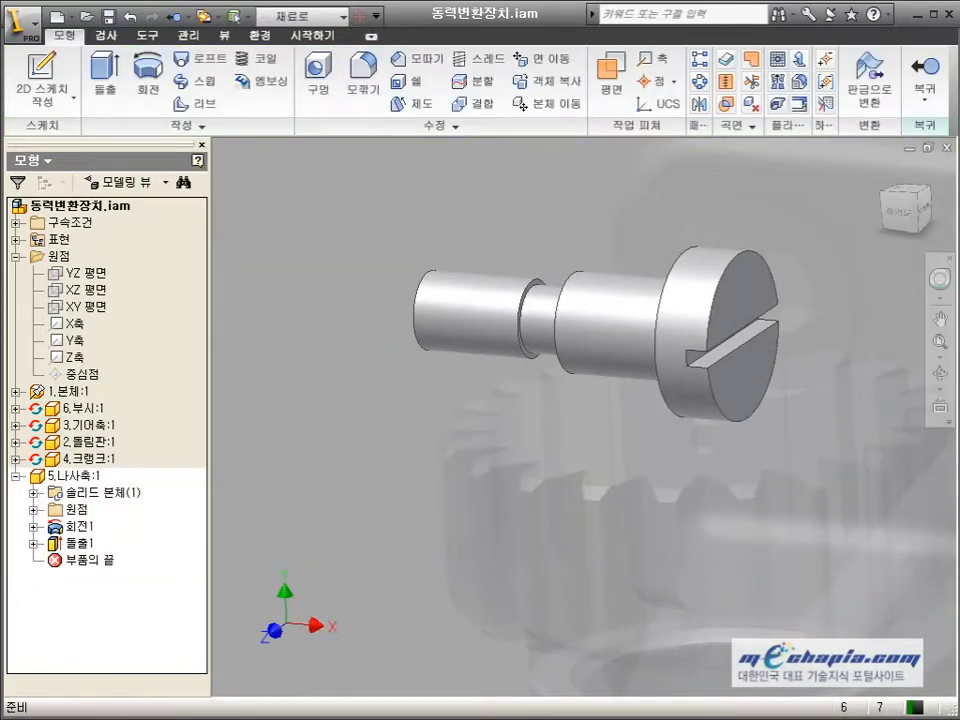
- Check the shaft's end section in the 2D drawing and chamfer the circular edge of the end opposite the head by 0.5 mm
mouse_move(600, 400)
left_mouse_down()
mouse_move(604, 429)
mouse_move(632, 454)
left_mouse_up()
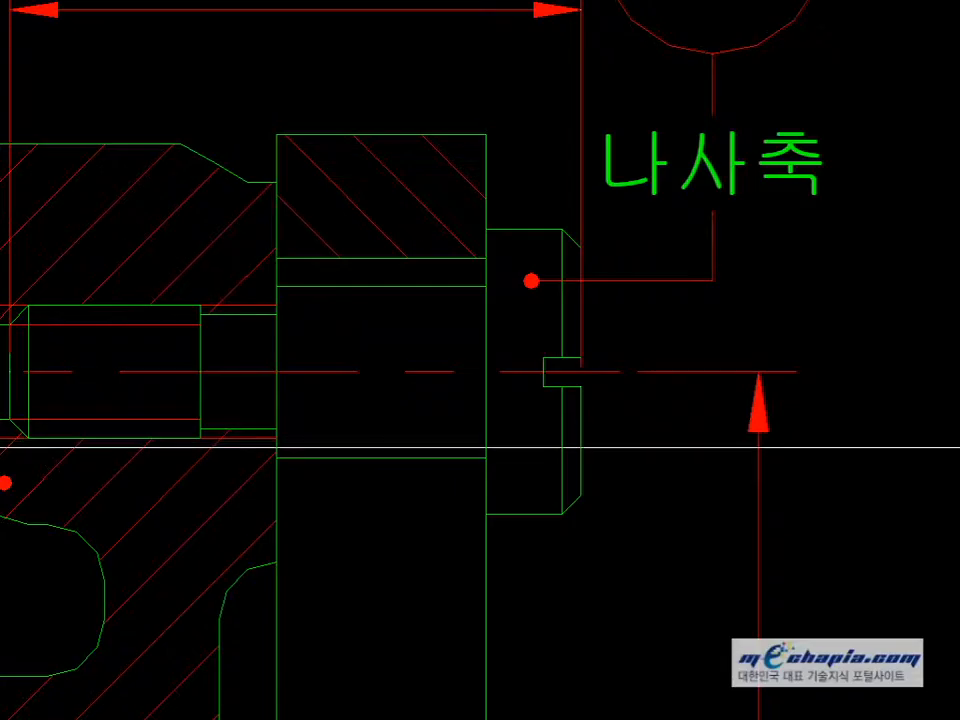
scroll(21, 362, "up", 3)
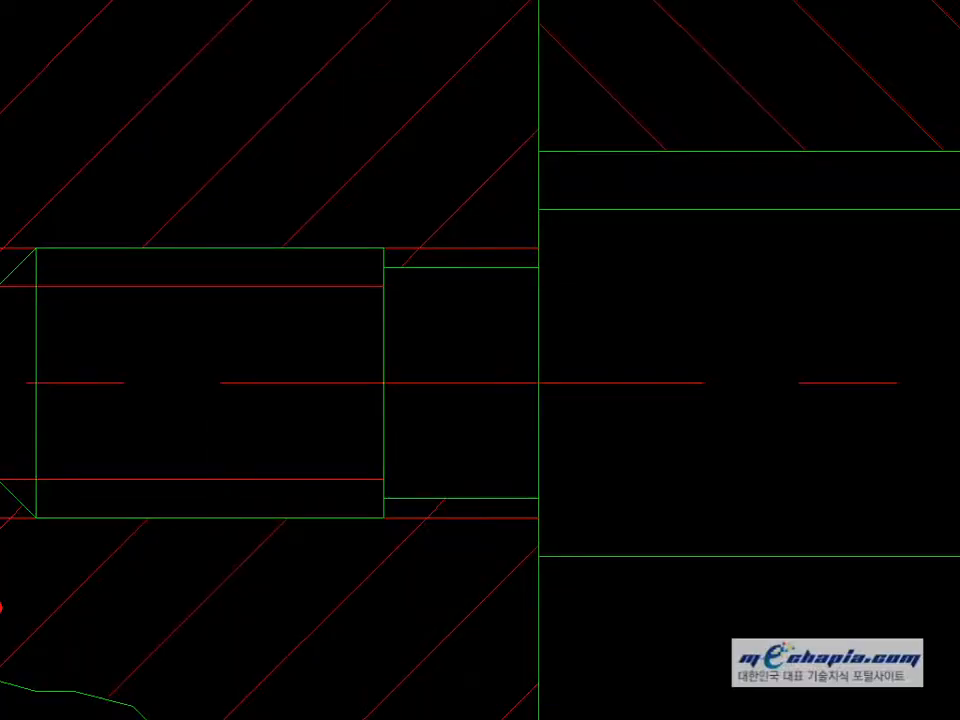
key("alt+Tab")
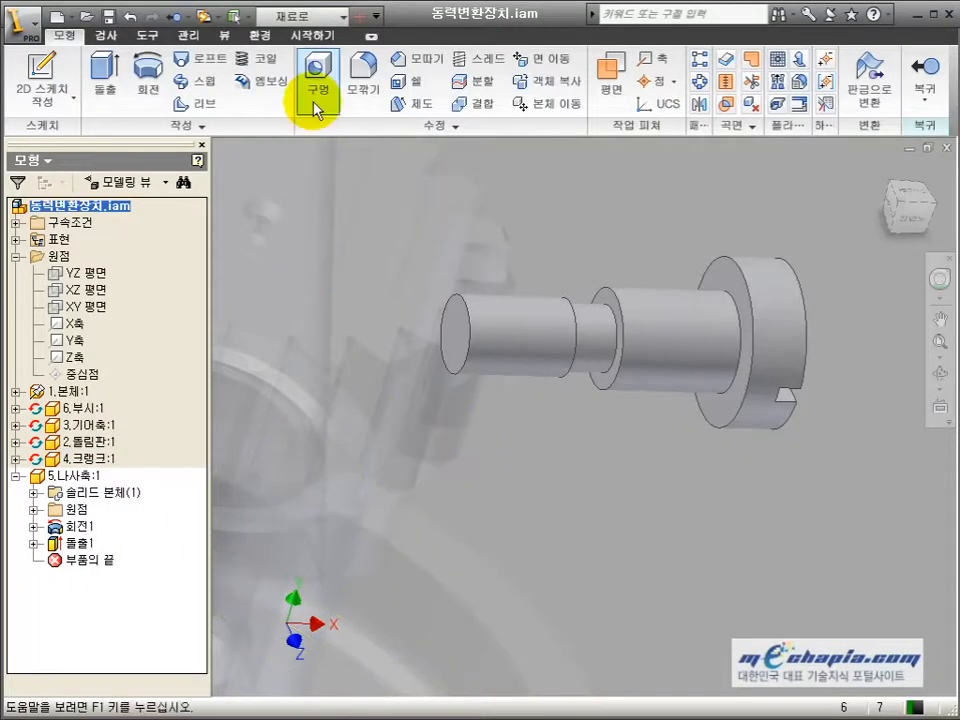
left_click(415, 58)
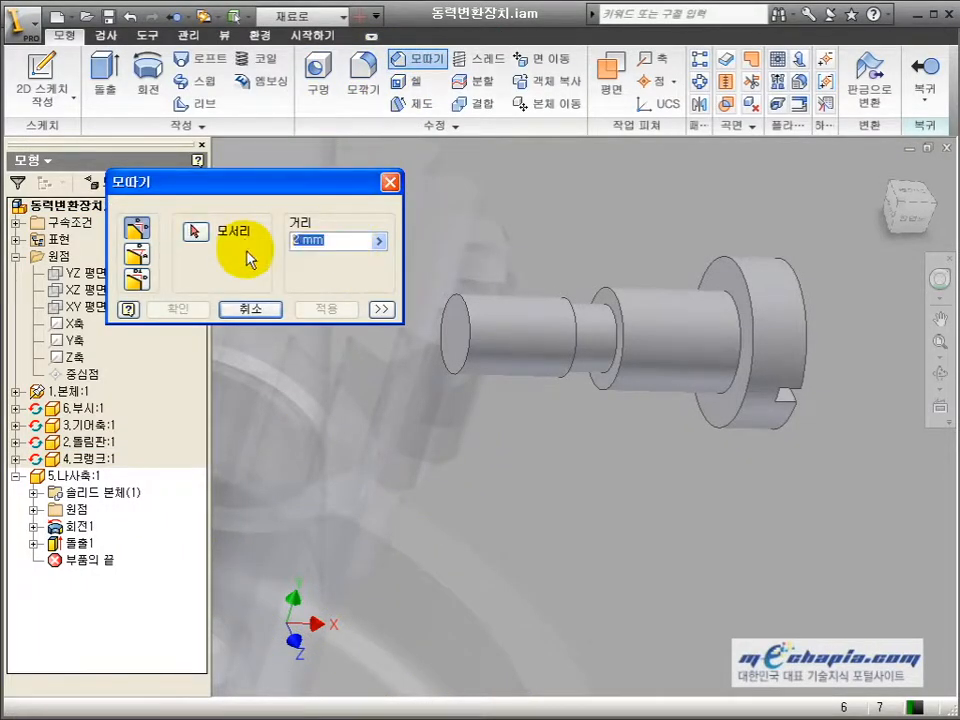
left_click(197, 232)
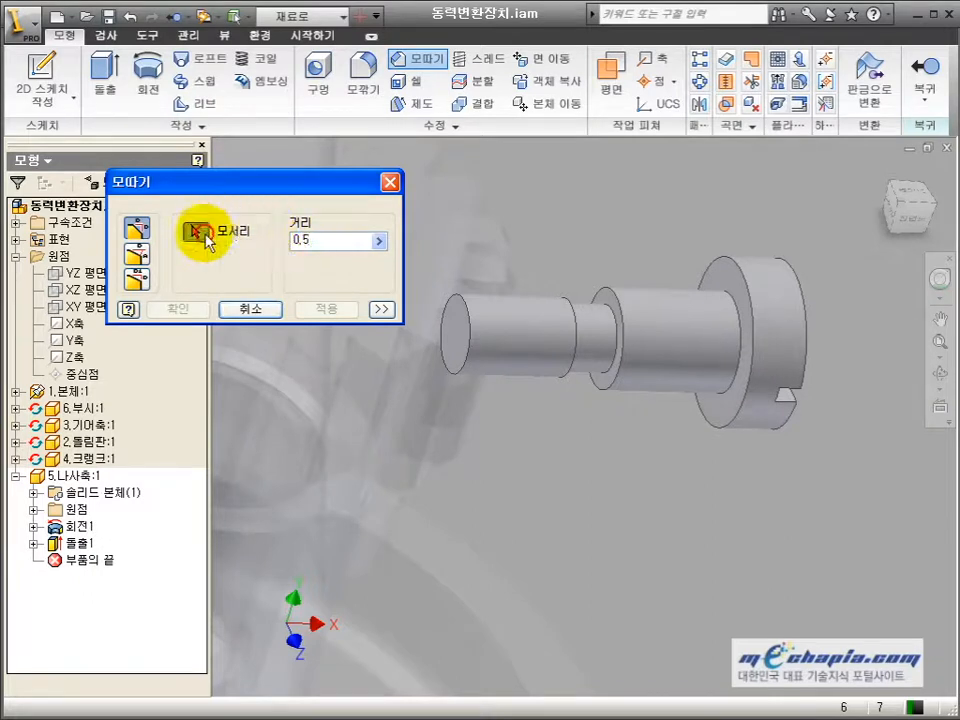
left_click(470, 378)
key("Return")
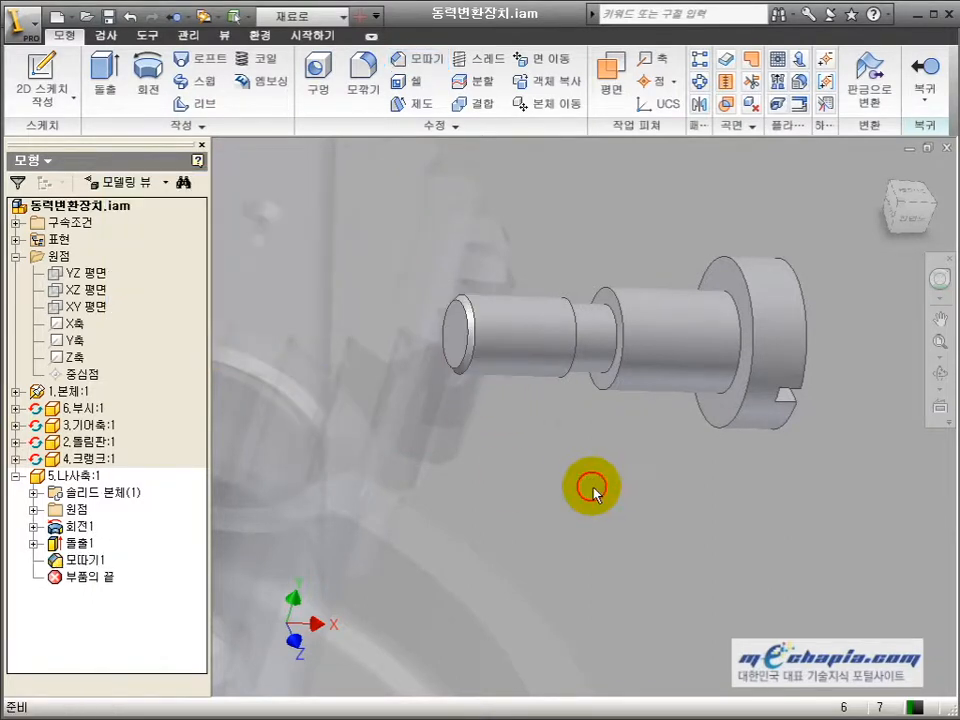
- Start a sketch on the XY plane of 5.나사축 and draw a small downward-pointing triangle just beyond the chamfered end
middle_click_drag(583, 476, 591, 506)
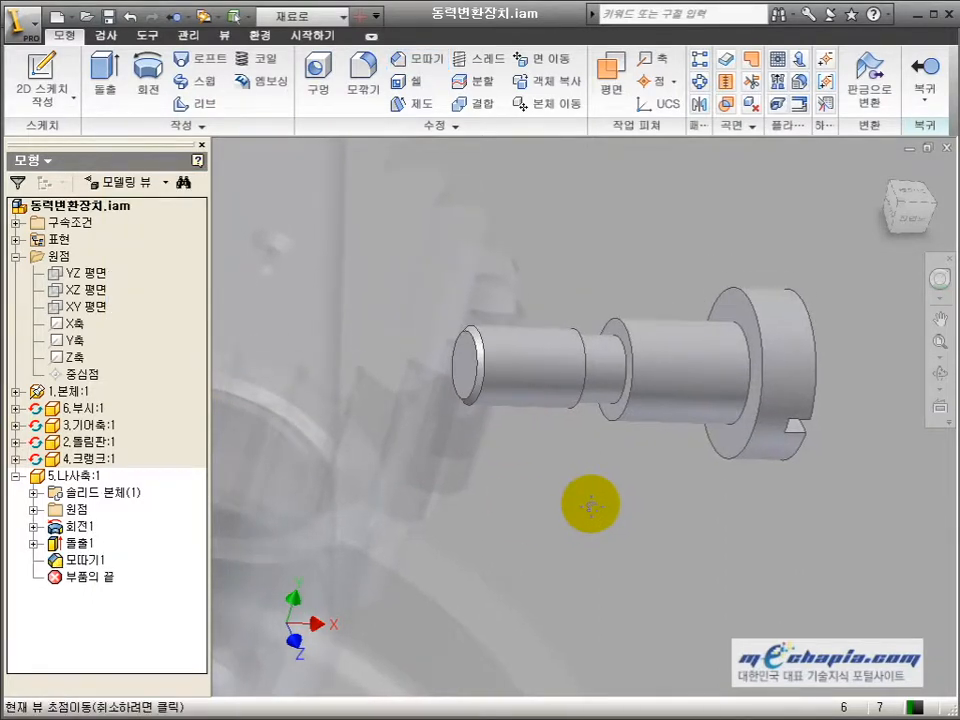
left_click(34, 509)
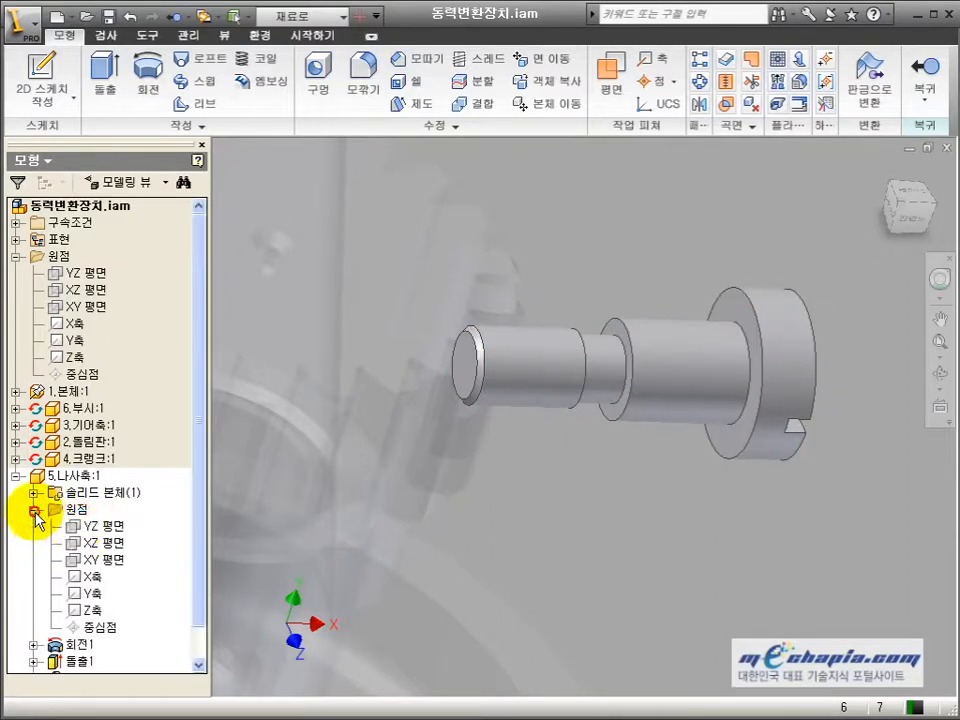
left_click(103, 561)
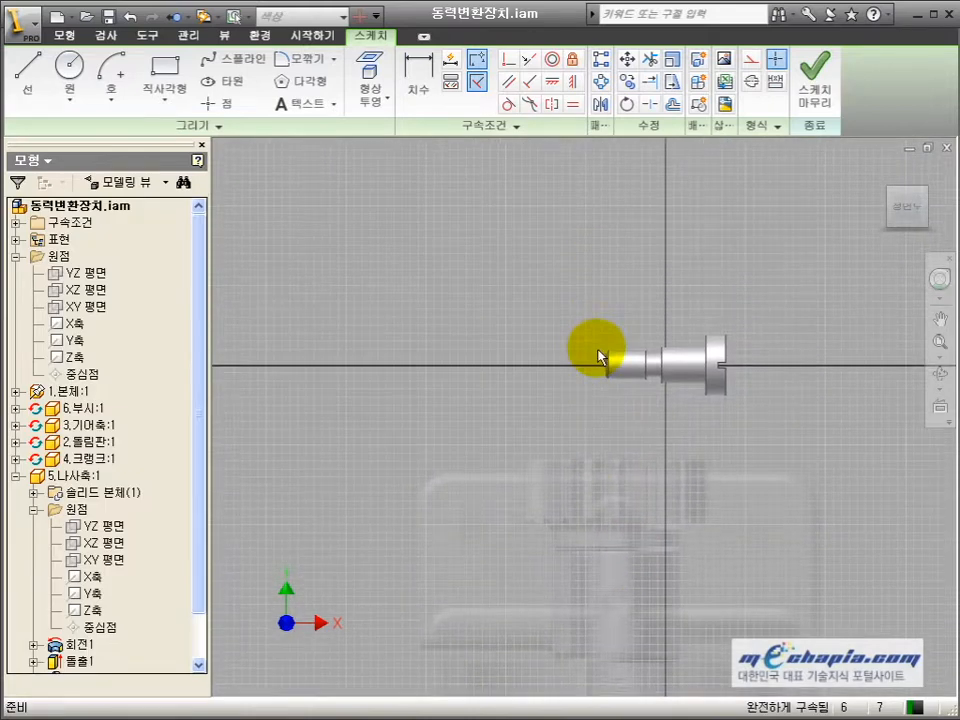
scroll(620, 380, "up", 5)
scroll(639, 400, "down", 2)
key("l")
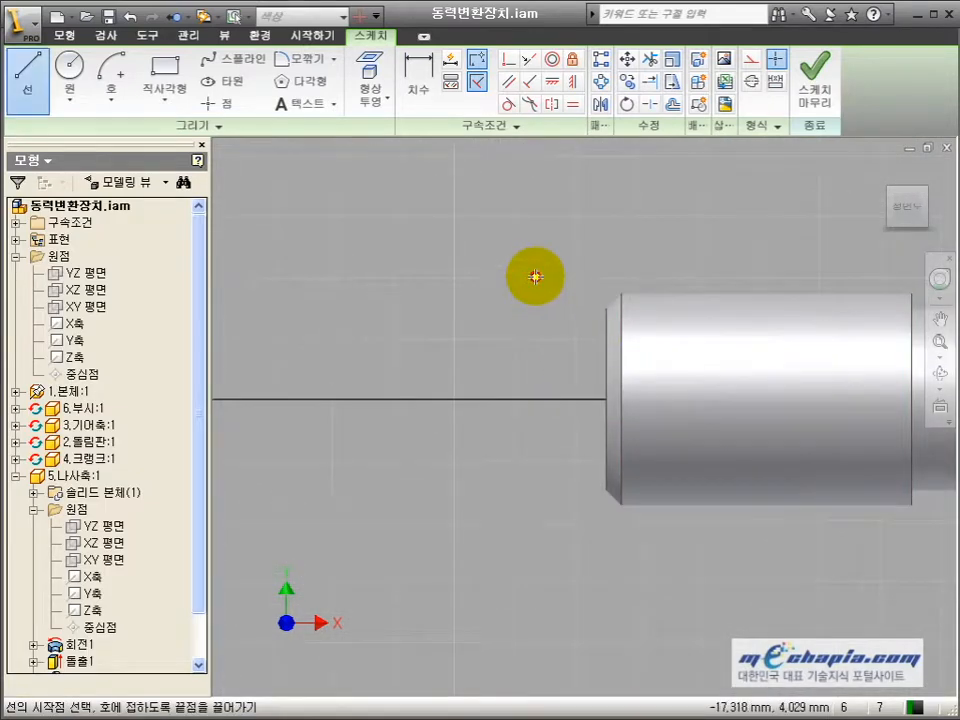
left_click(535, 279)
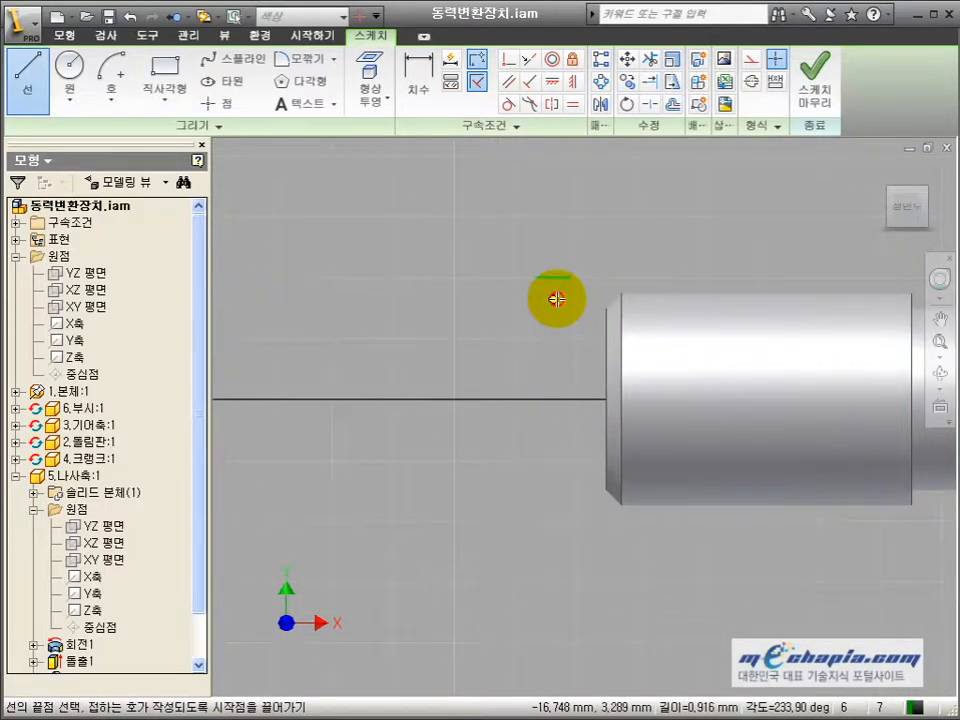
- Dimension the angle between the triangle's two slanted sides as 60 degrees
key("d")
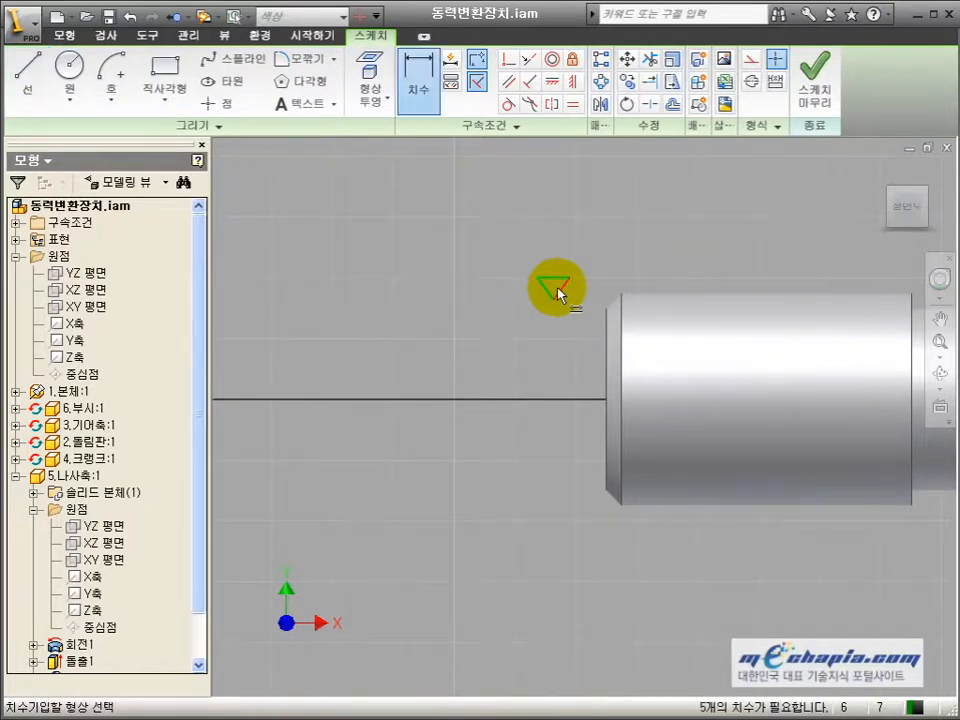
left_click(556, 290)
left_click(550, 246)
type("60")
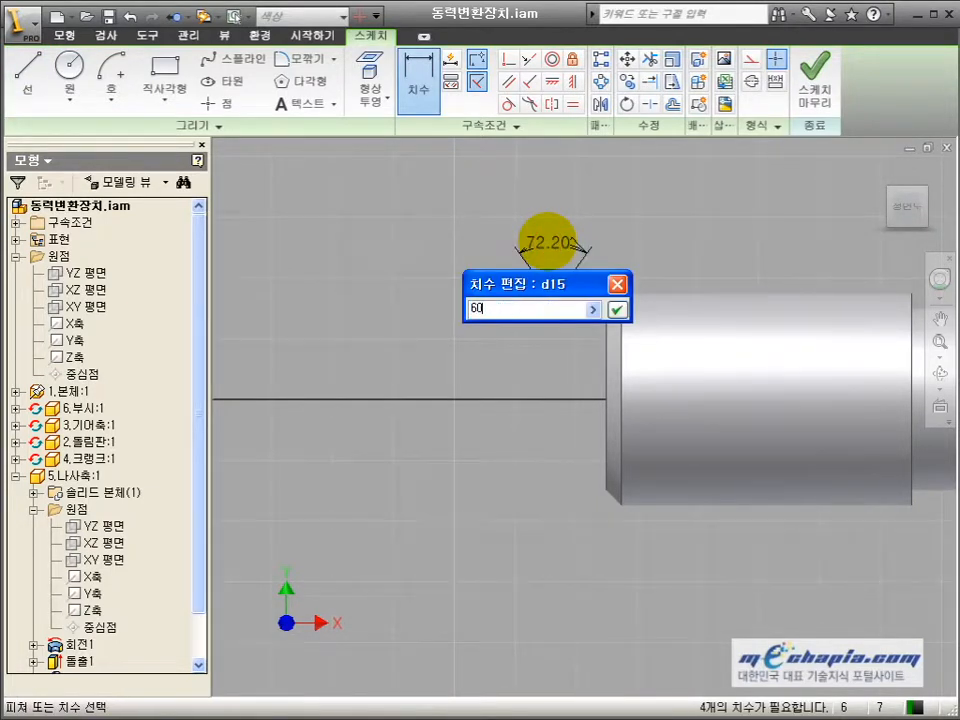
key("Return")
- Make the triangle's two slanted sides equal in length
scroll(552, 262, "up", 3)
key("l")
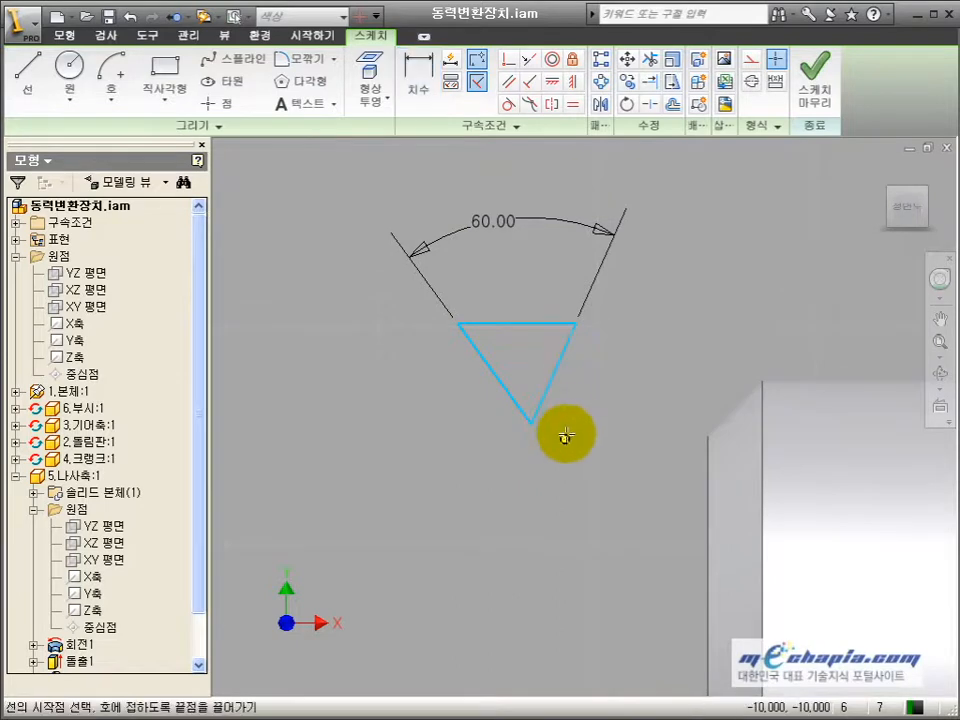
key("Escape")
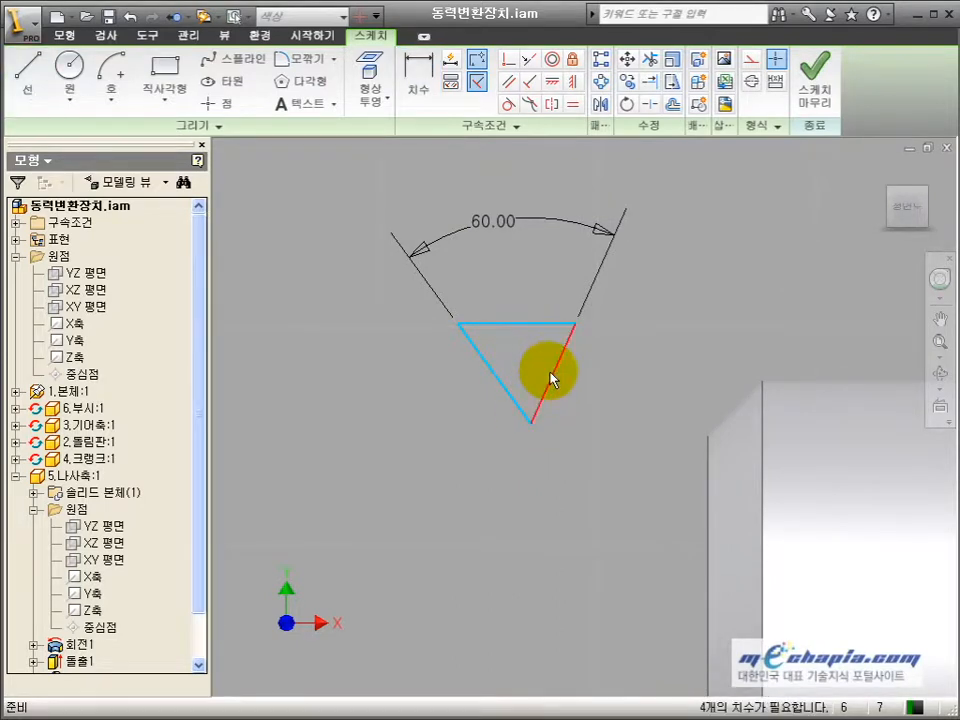
key("=")
left_click(551, 380)
left_click(507, 395)
- Dimension the triangle's top edge as 1 mm long
key("d")
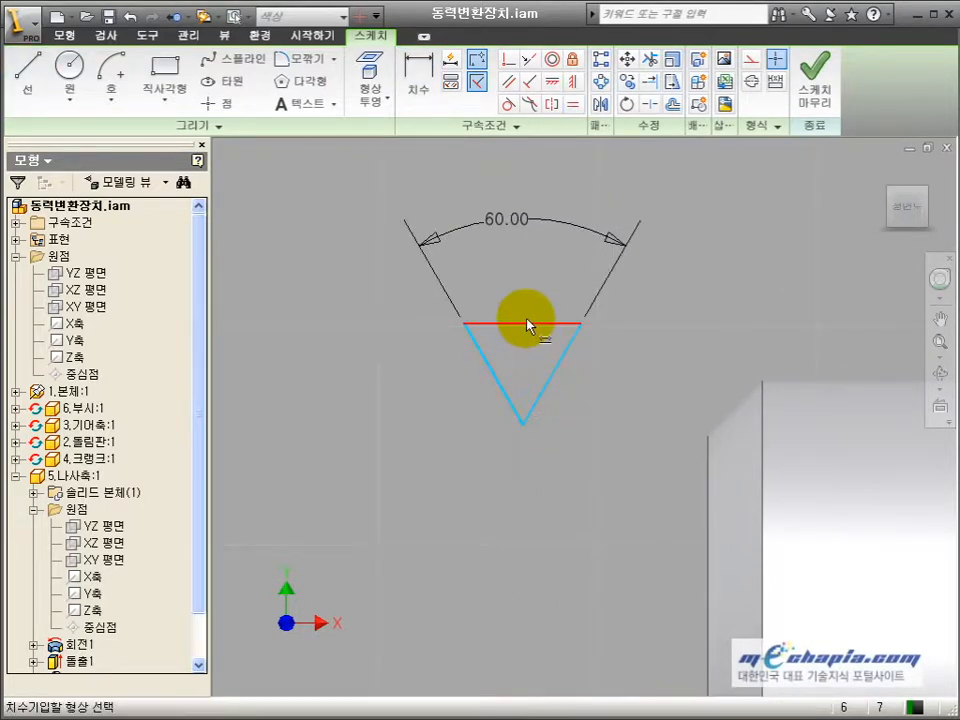
left_click(525, 321)
left_click(525, 272)
type("1")
left_click(590, 336)
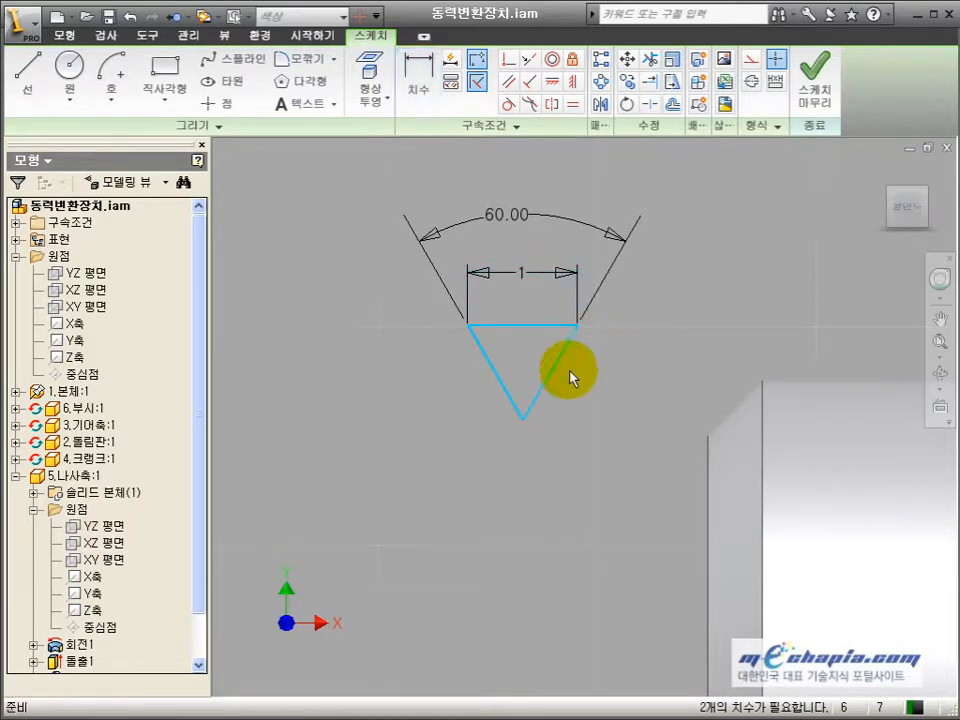
- Draw a horizontal line between the triangle's slanted sides, just below its top edge
key("l")
left_click(481, 345)
left_click(565, 346)
- Dimension the distance between the triangle's top edge and the inner horizontal line as 0.866/8
key("d")
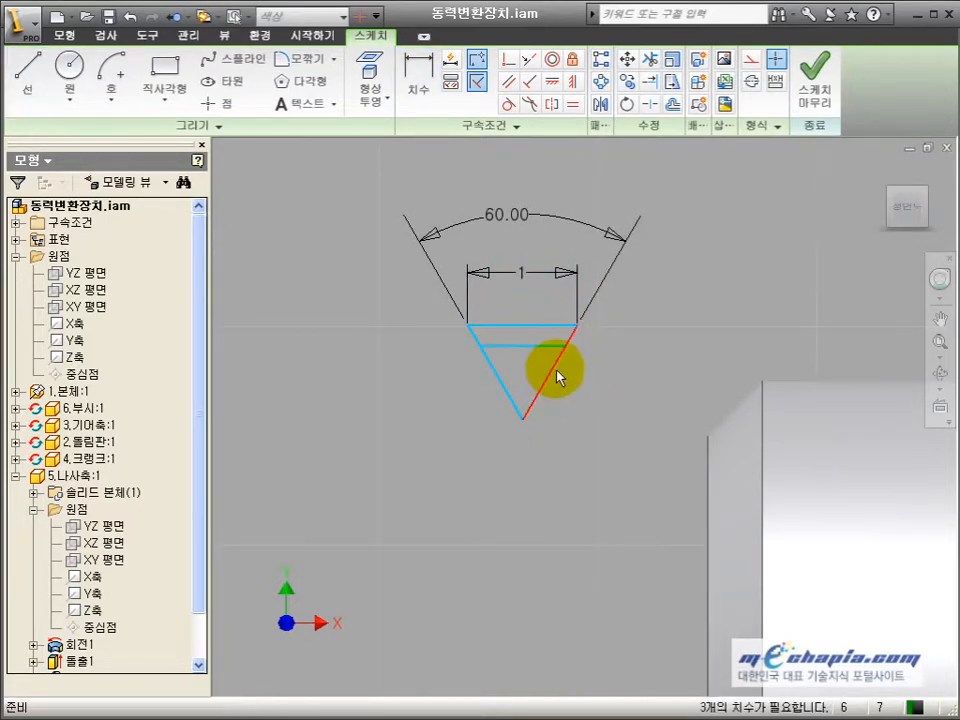
left_click(552, 373)
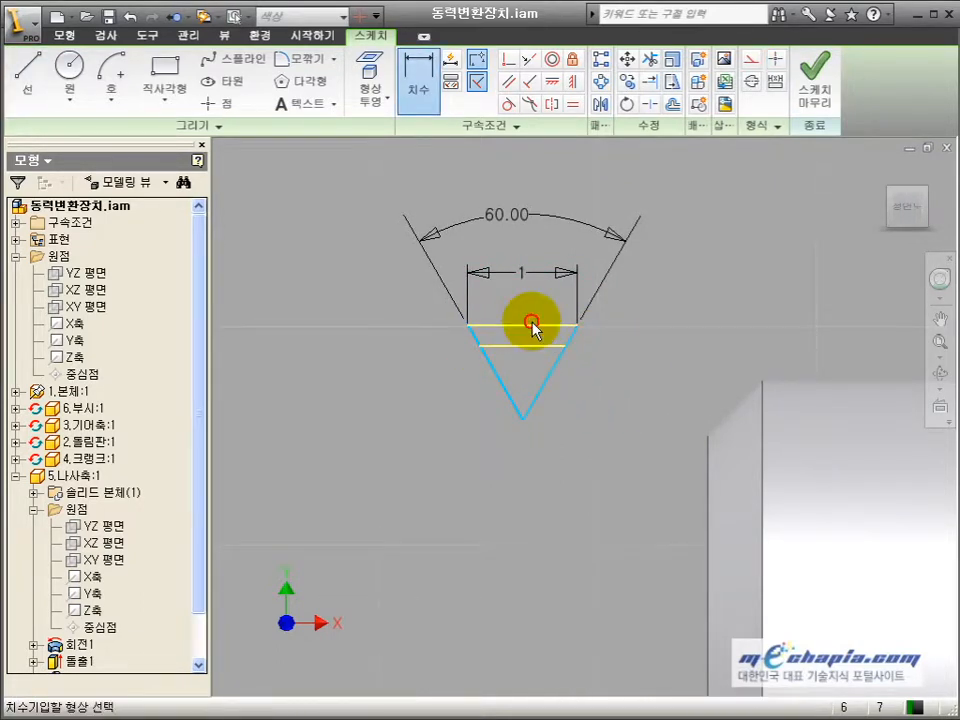
left_click(531, 324)
left_click(627, 342)
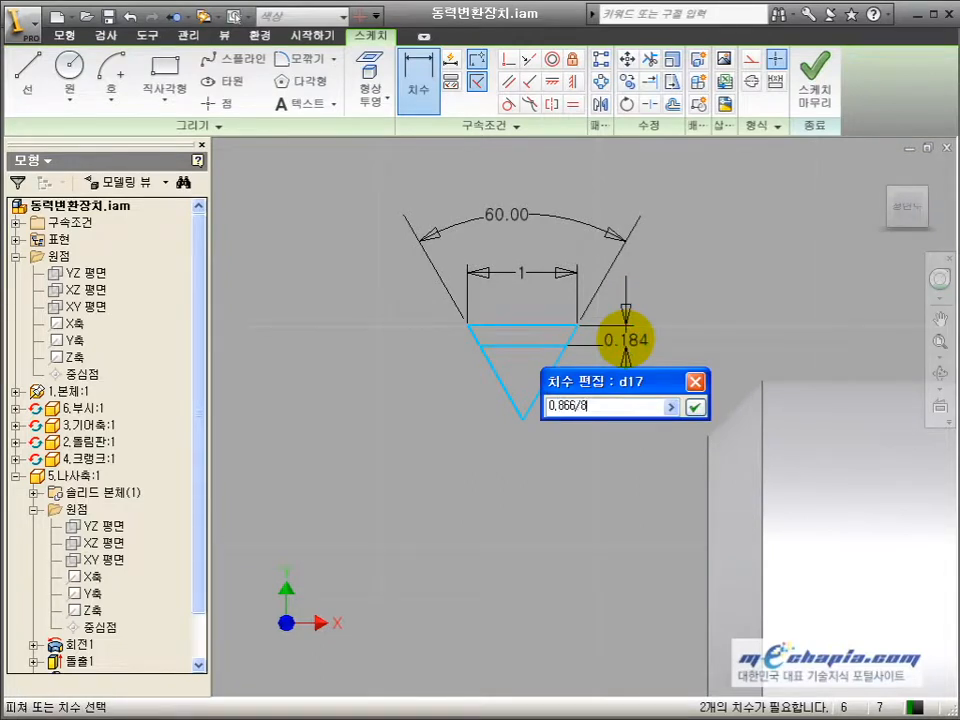
type("0.866/8")
key("Return")
- Project the upper silhouette edge of the shaft's end section and make the triangle's inner horizontal line collinear with it
scroll(546, 407, "down", 3)
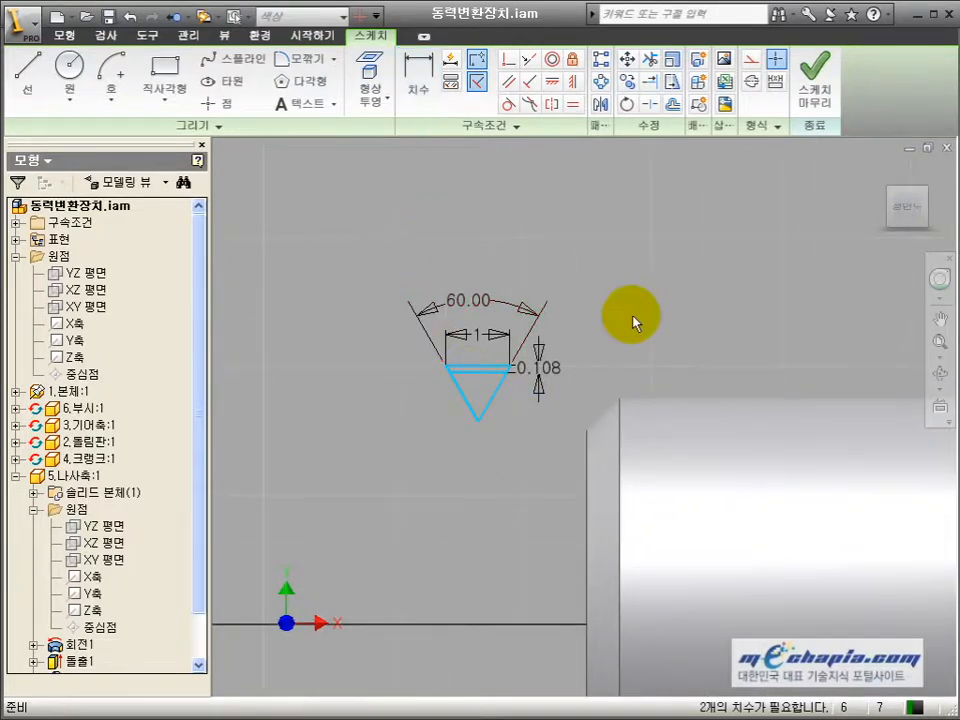
left_click(390, 95)
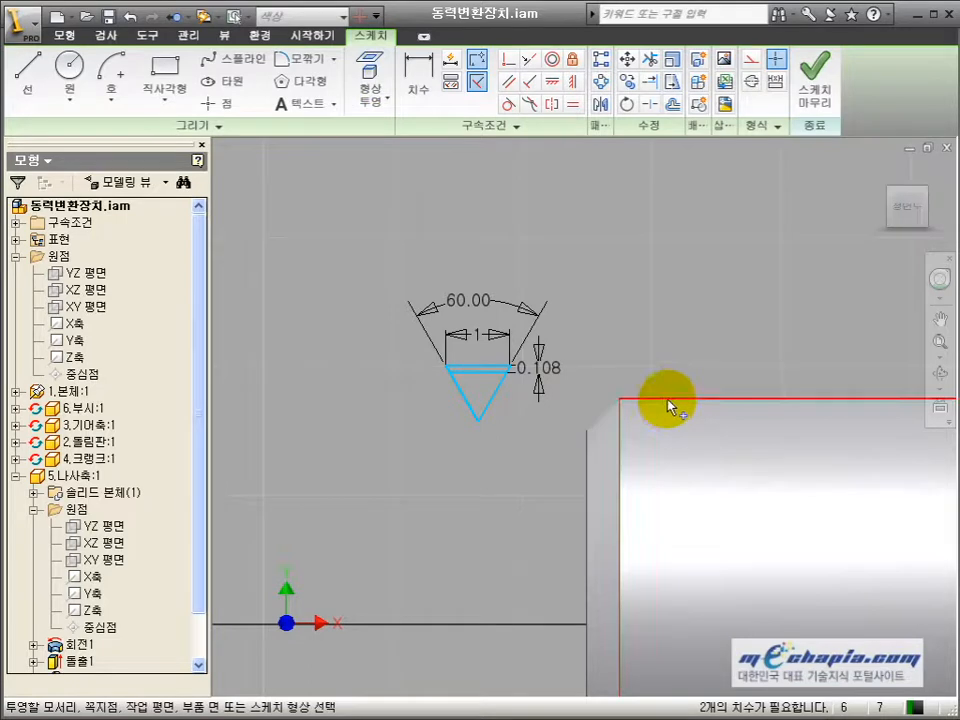
left_click(529, 59)
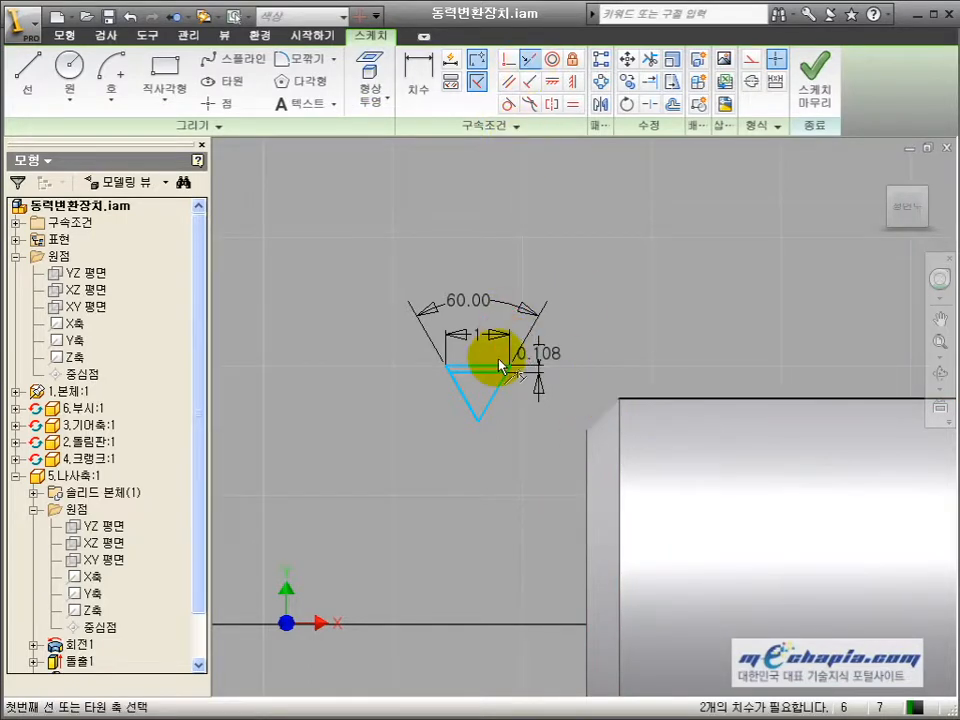
left_click(489, 371)
left_click(639, 400)
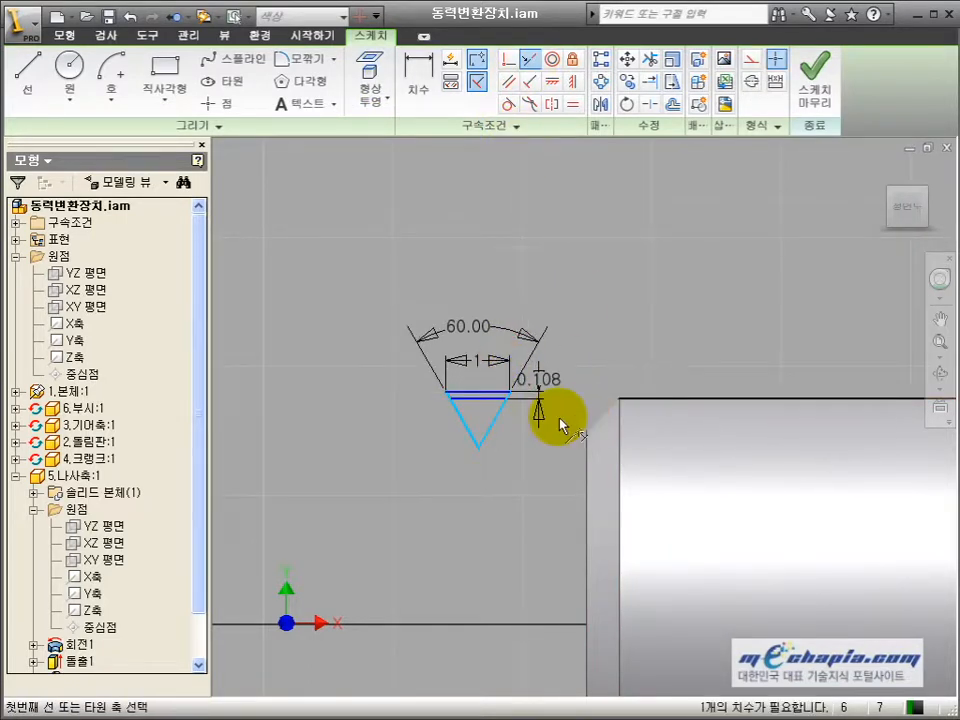
- Dimension the horizontal distance from the triangle's lower tip to the shaft's end face as 1 mm
key("d")
left_click(587, 461)
left_click(534, 471)
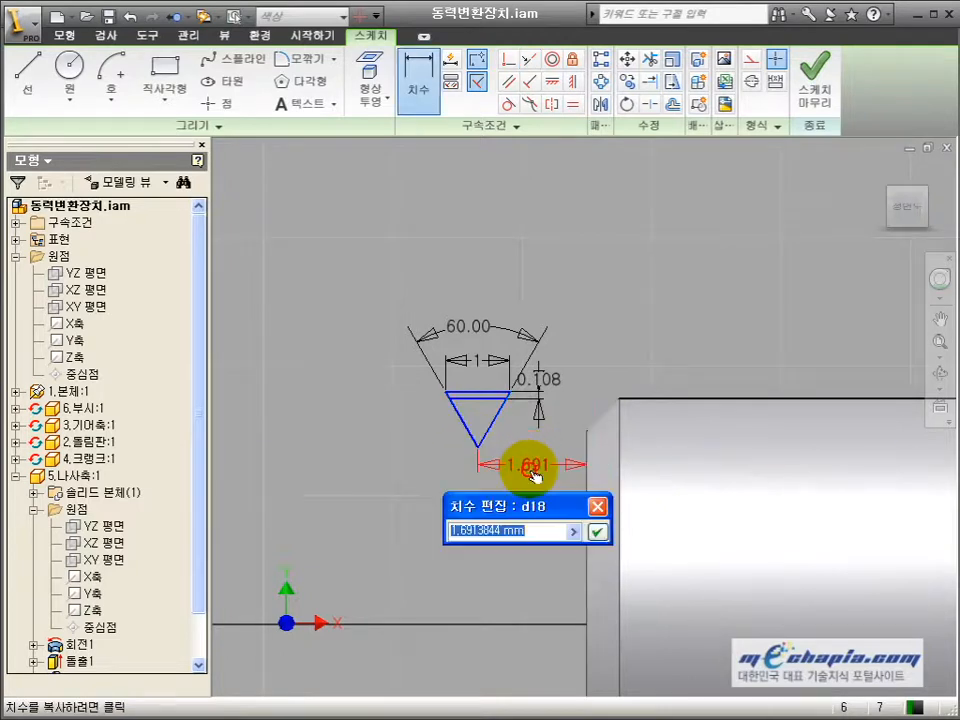
type("1")
left_click(598, 532)
scroll(583, 487, "up", 5)
scroll(583, 487, "down", 5)
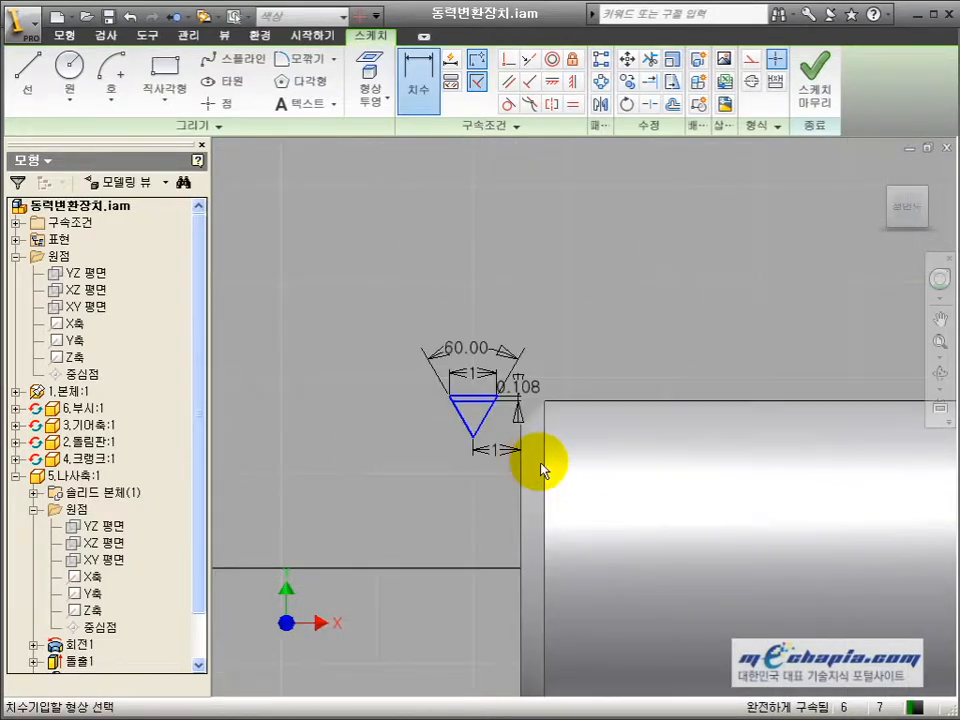
- Start a Coil using the triangle as the profile and the screw shaft's X axis as the coil axis
left_click(62, 35)
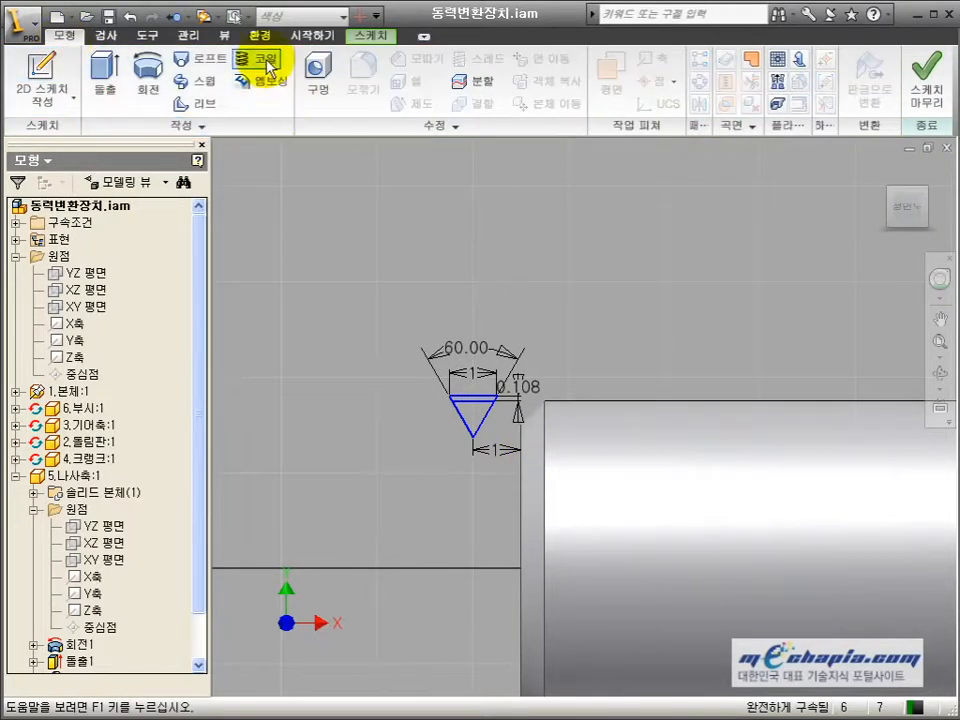
left_click(258, 59)
left_click(467, 405)
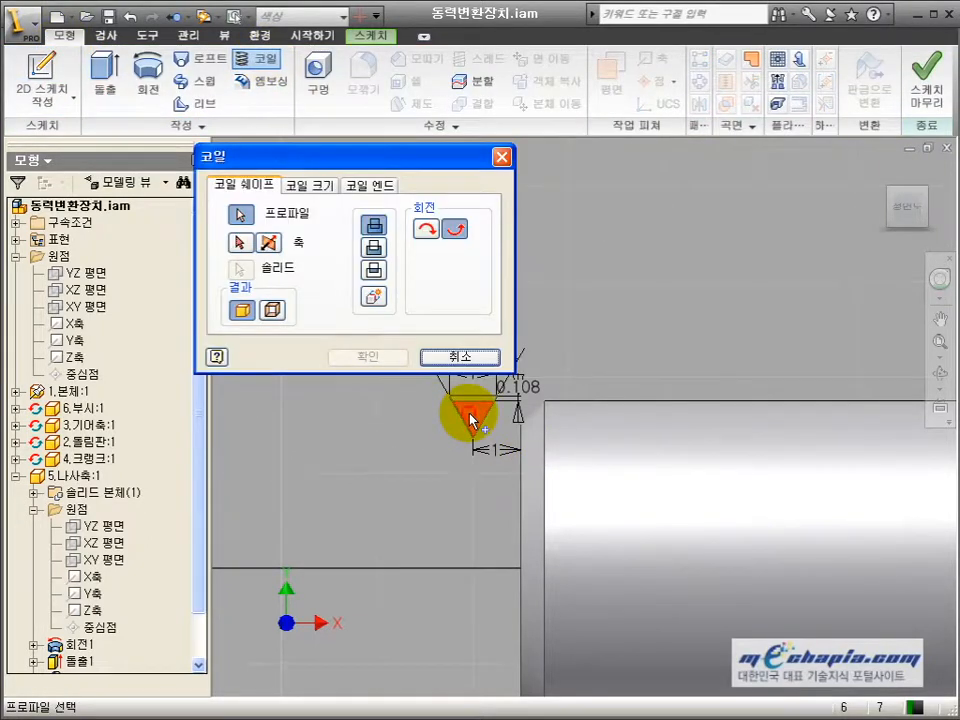
left_click(200, 605)
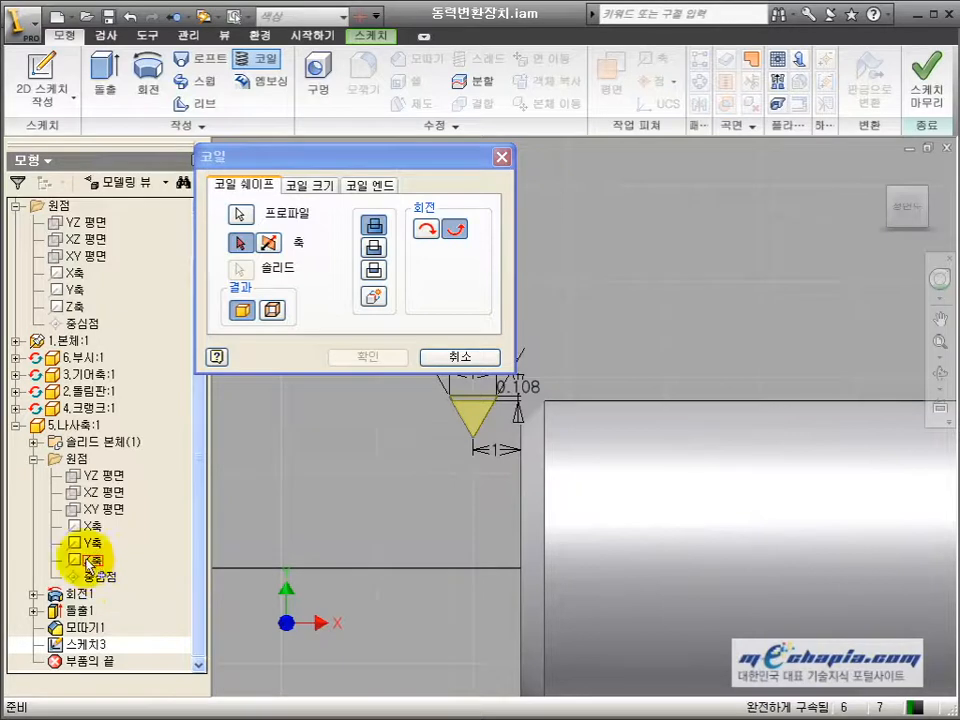
left_click(92, 528)
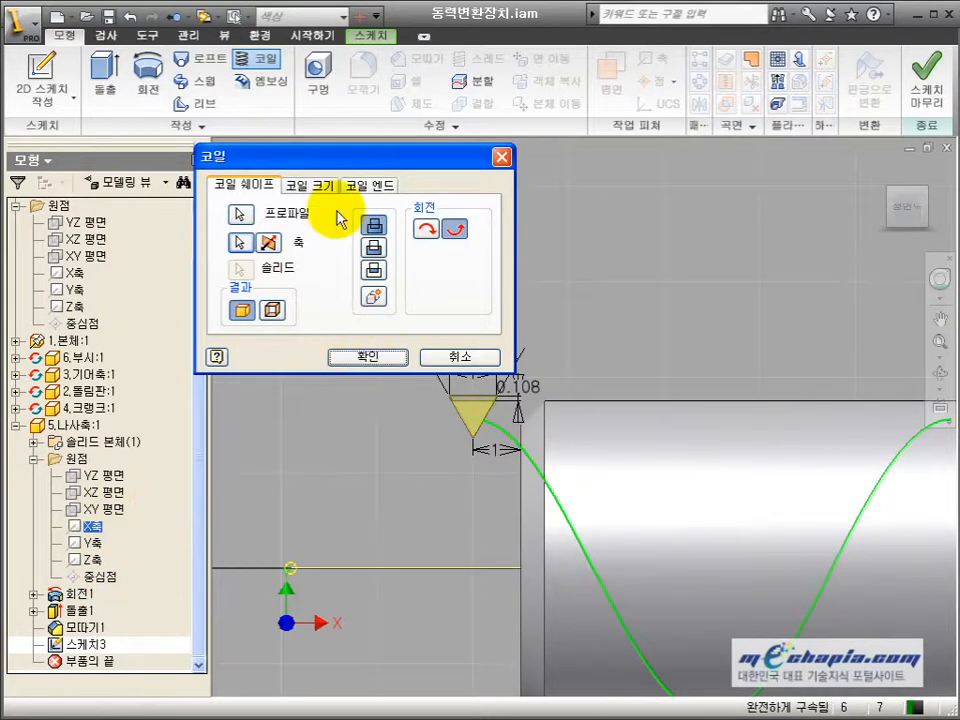
- Define the coil by pitch and height, with a pitch of 1 mm
left_click(311, 185)
type("1")
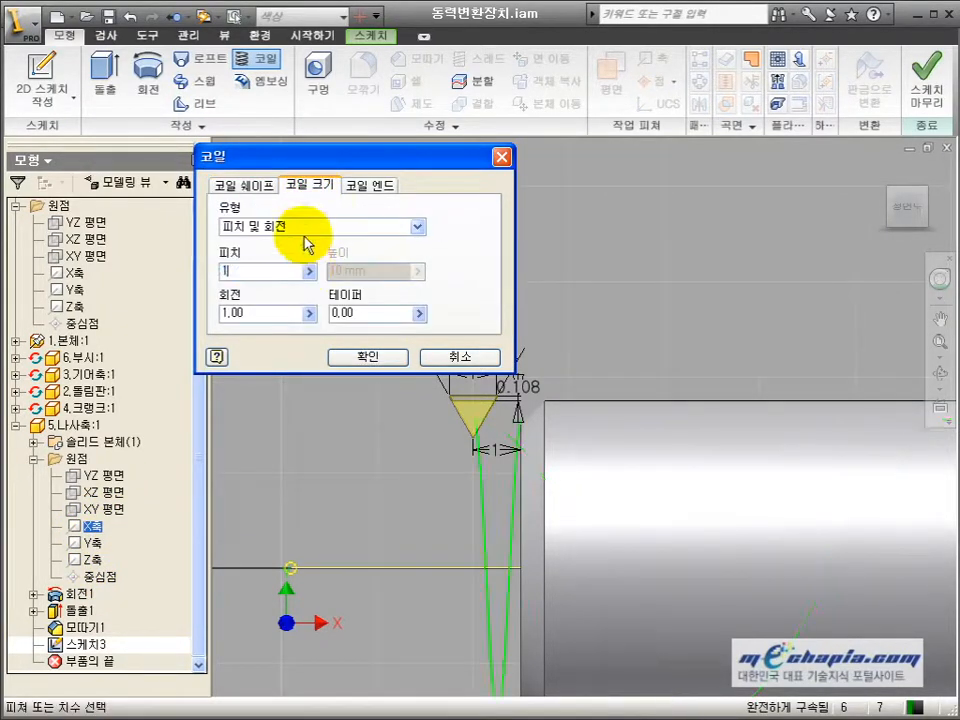
left_click(305, 228)
left_click(298, 254)
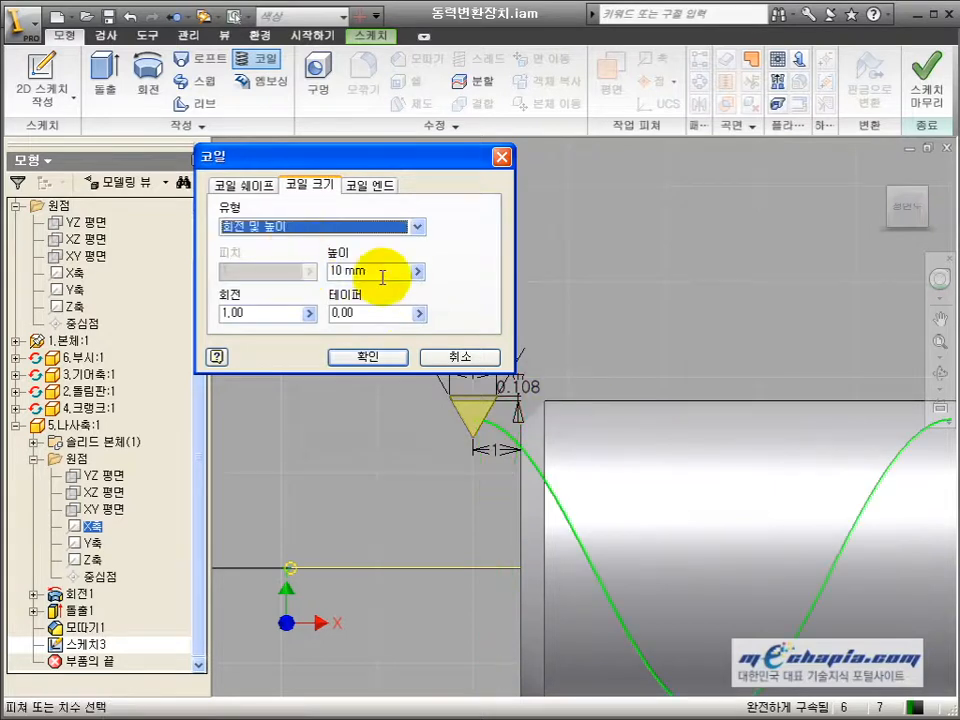
left_click(307, 228)
left_click(276, 255)
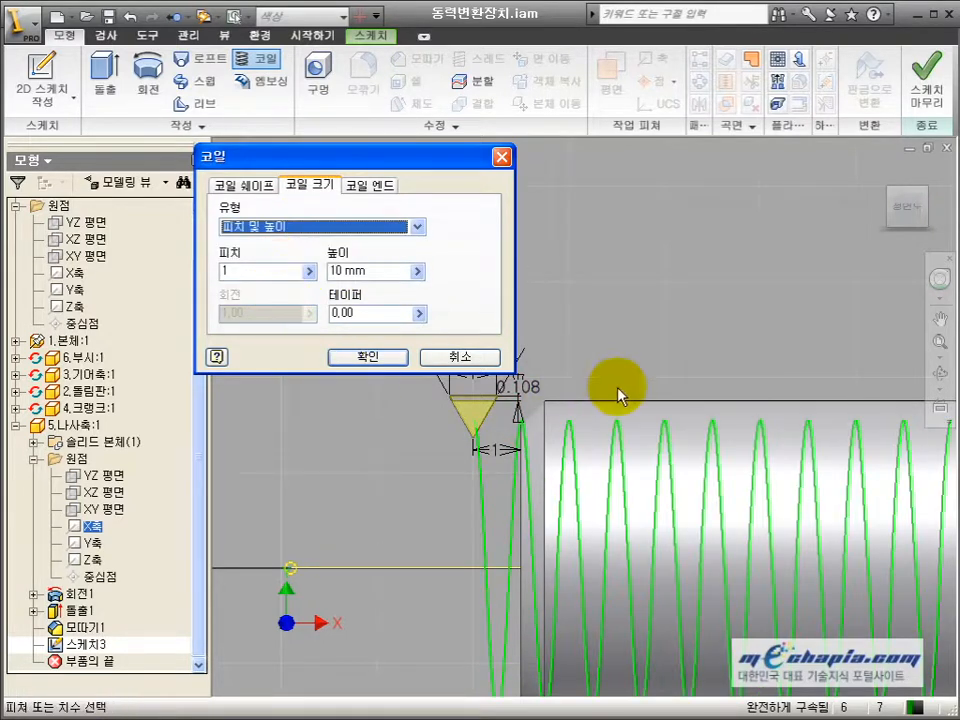
- Set the coil height to 11 mm and cut the thread into the shaft's end section
scroll(619, 393, "down", 3)
scroll(723, 395, "up", 3)
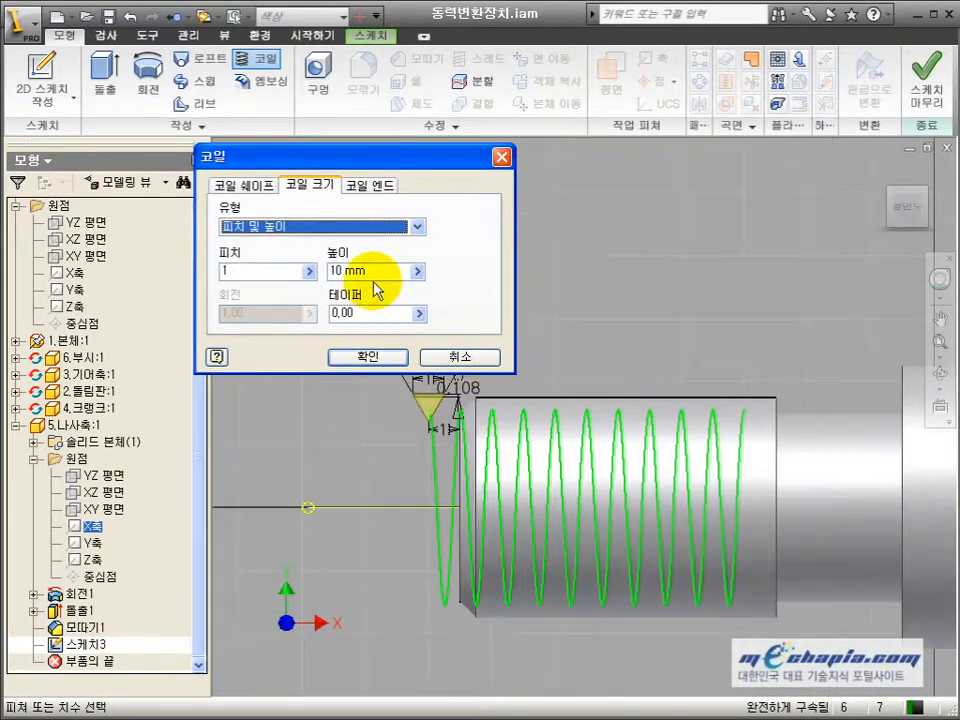
left_click_drag(373, 272, 301, 271)
type("11")
left_click(245, 185)
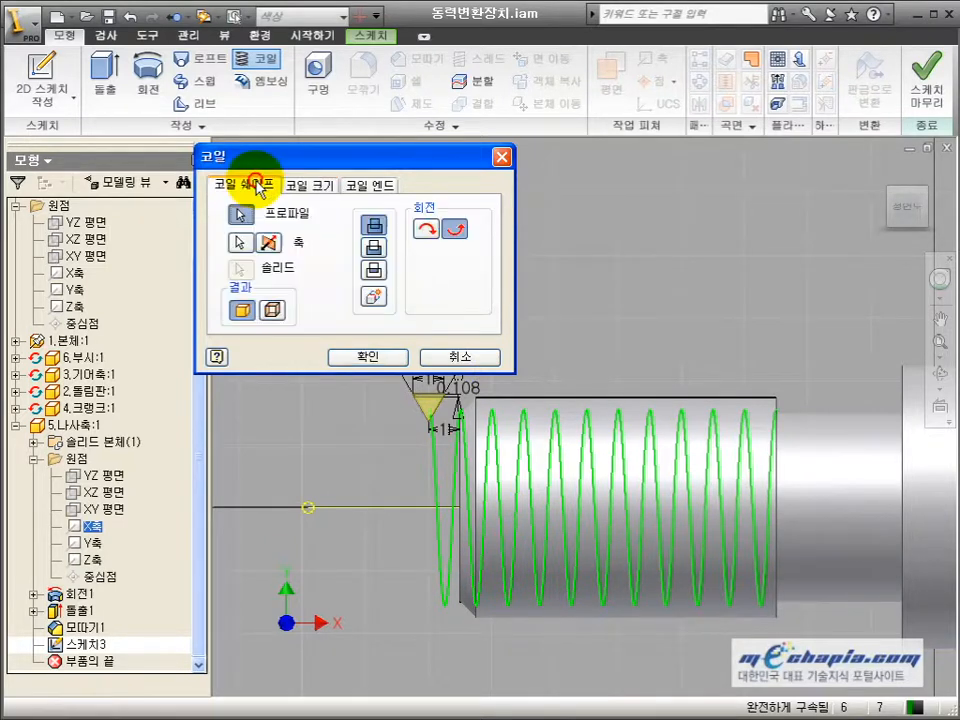
left_click(370, 358)
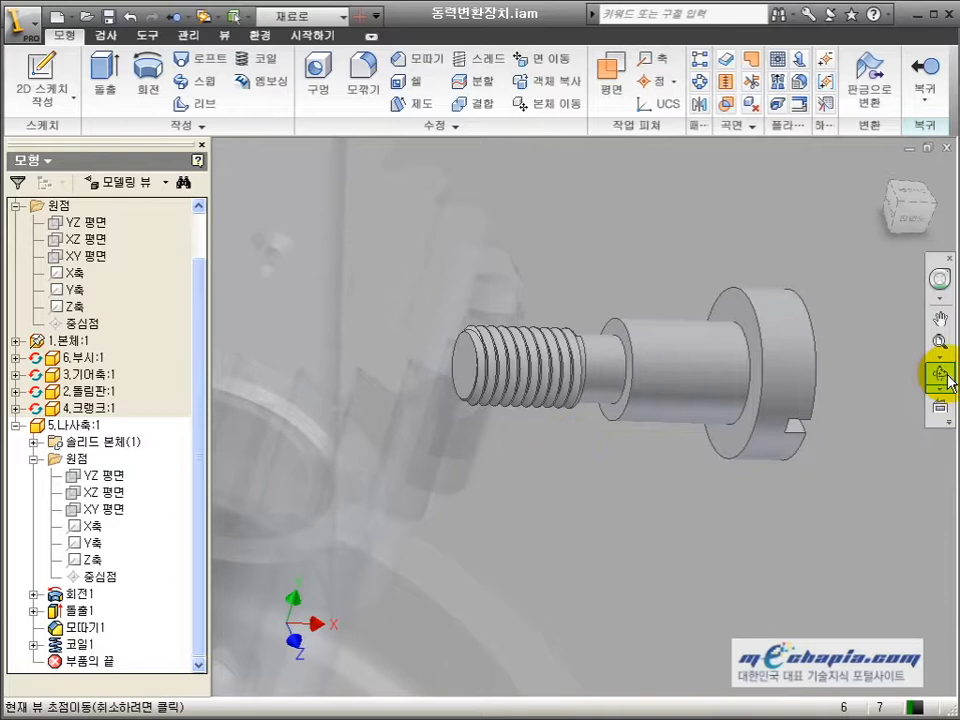
- Chamfer the outer circular edge of the slotted screw head with a distance of 1 mm
left_click(948, 380)
left_click_drag(606, 380, 477, 429)
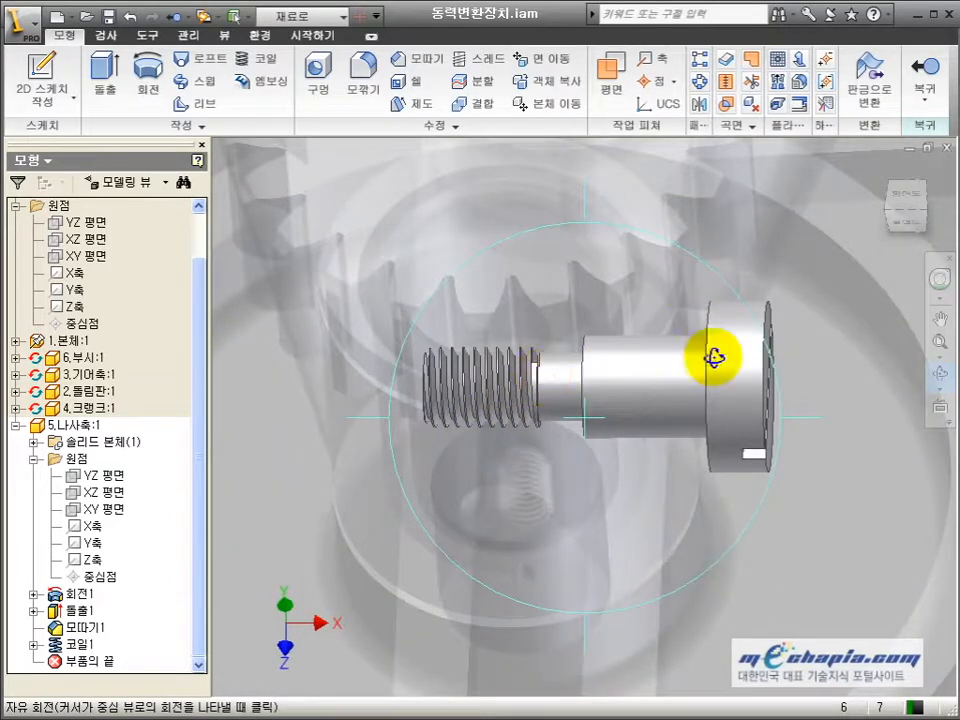
left_click_drag(714, 354, 686, 408)
left_click(88, 612)
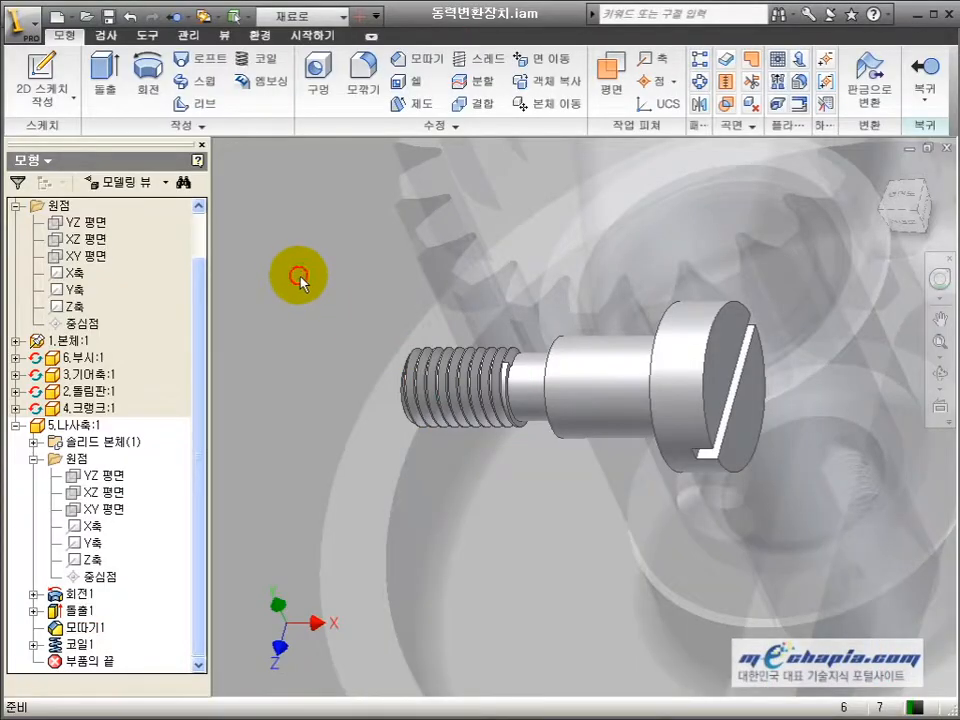
left_click(412, 60)
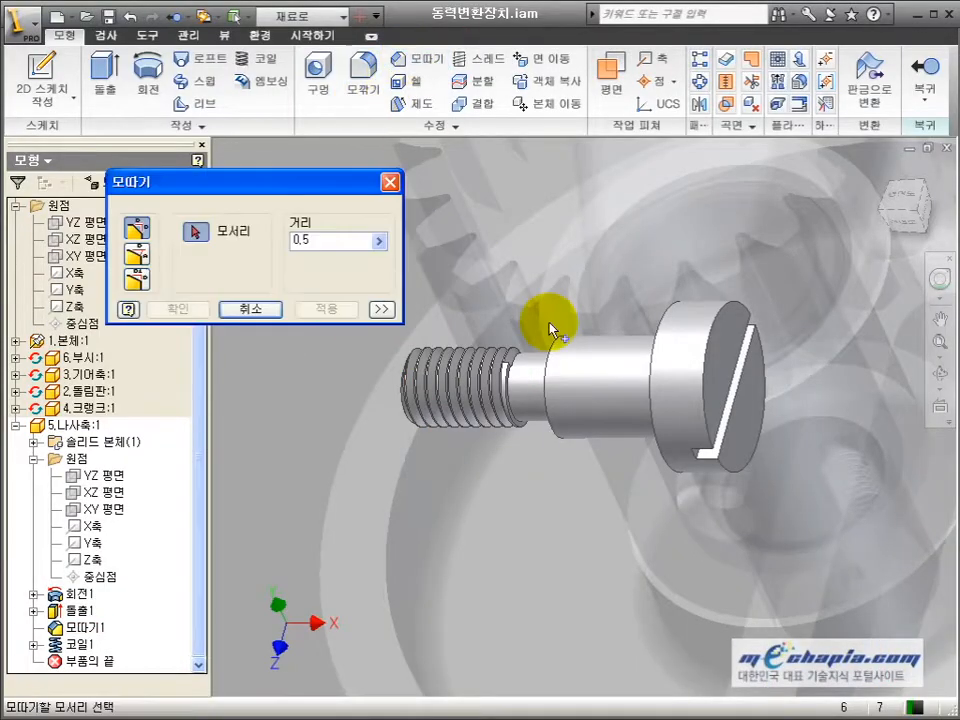
left_click(705, 425)
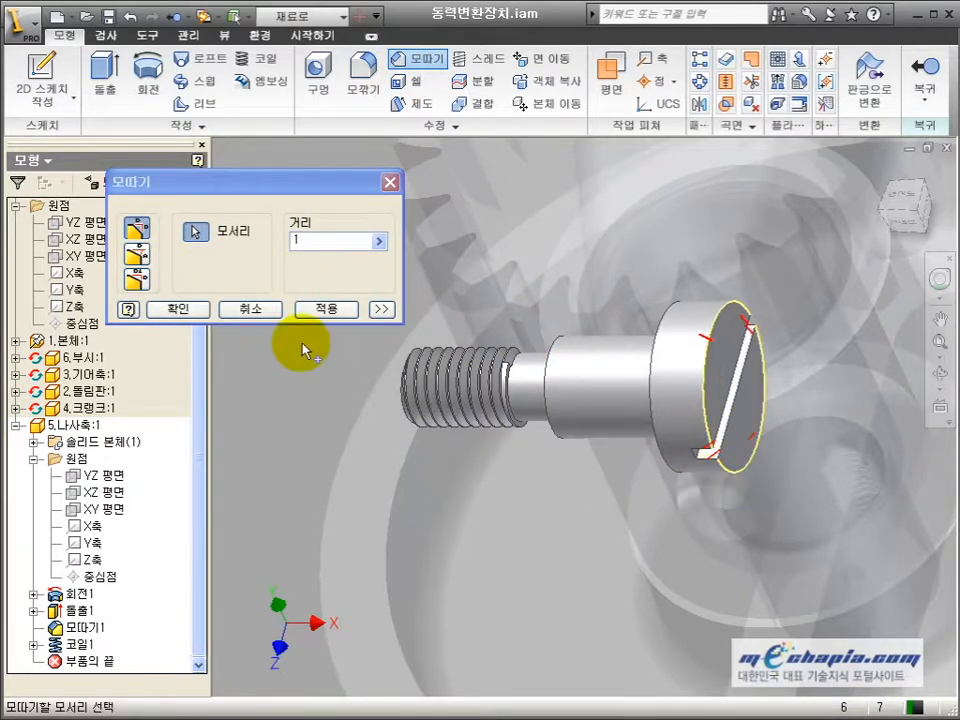
left_click(180, 309)
- Inspect the chamfered screw shaft, finish editing it and return to the assembly
key("F4")
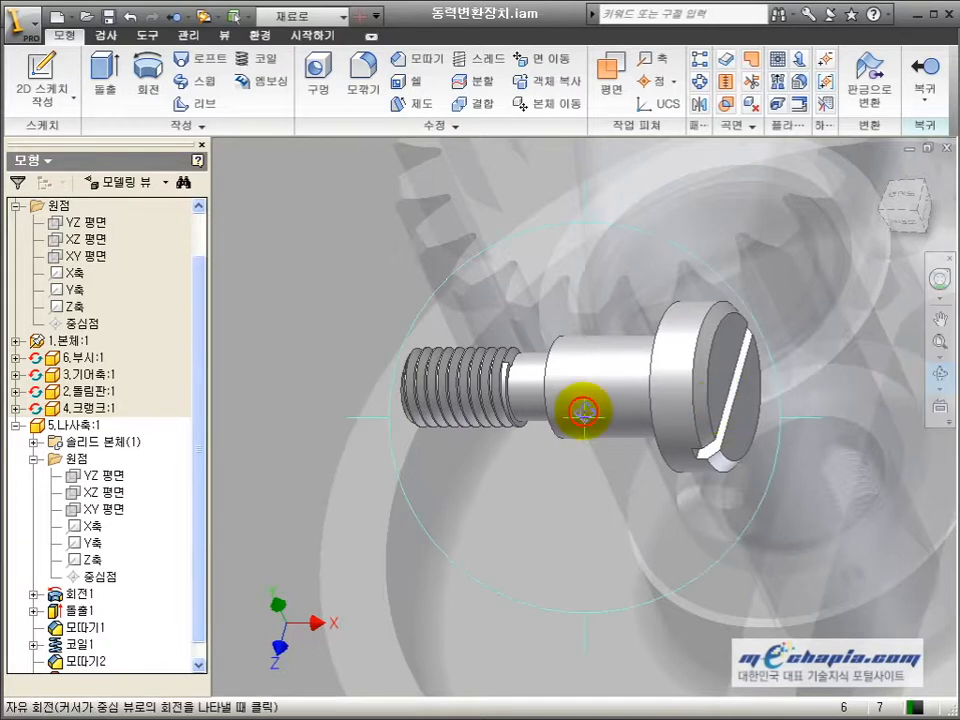
left_click_drag(583, 414, 617, 312)
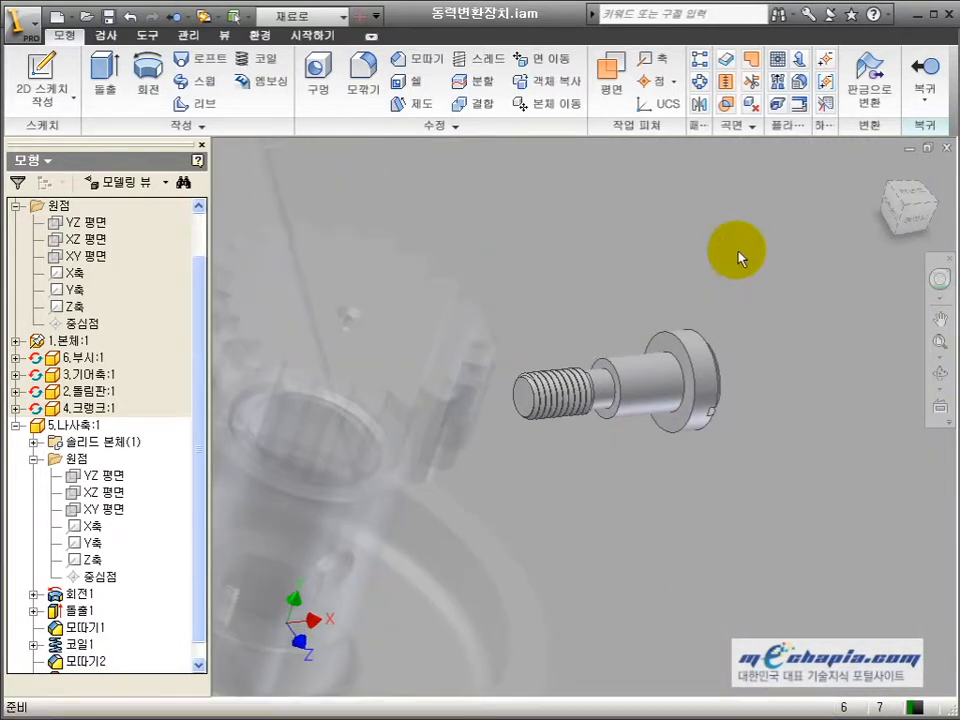
left_click(926, 66)
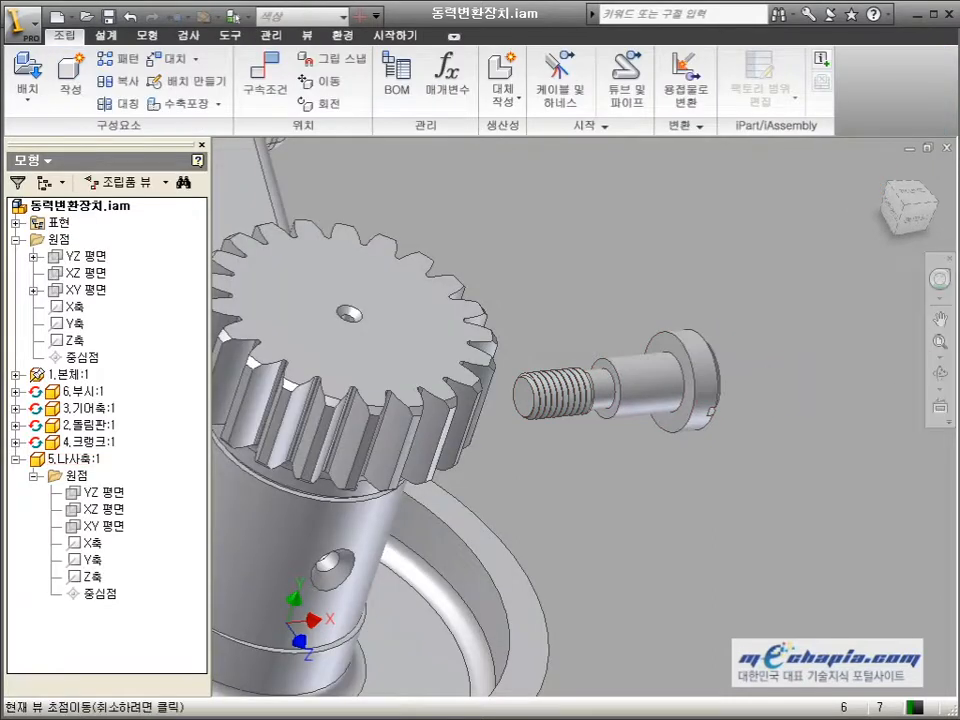
- Check in the 2D drawing how screw shaft 5 fits against crank 4, and return to the assembly
left_click(940, 373)
left_click_drag(690, 411, 636, 477)
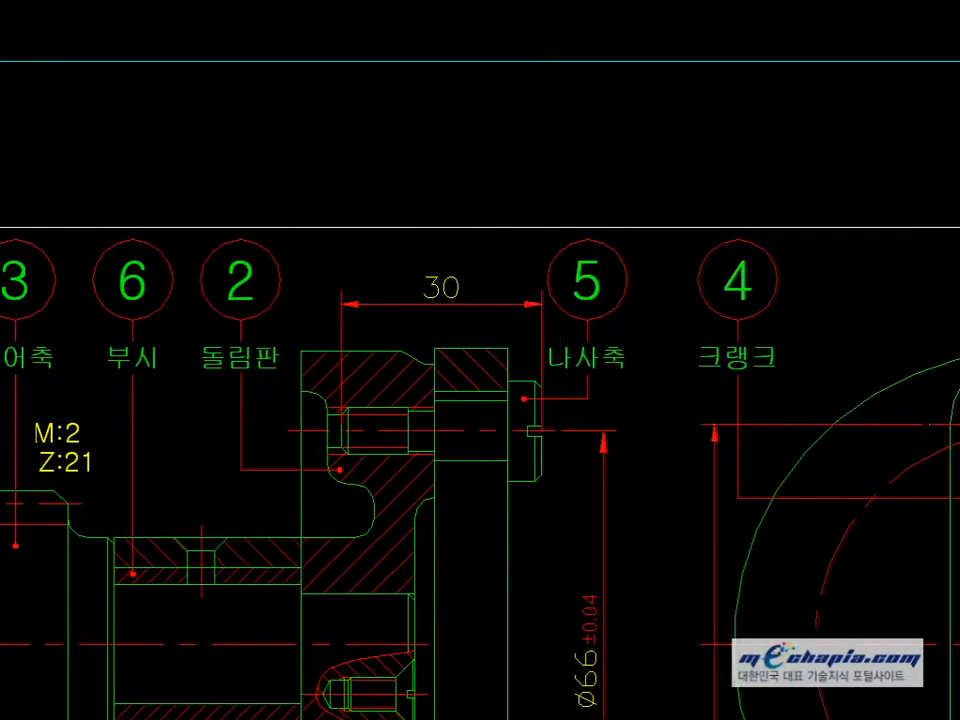
middle_click_drag(579, 448, 283, 375)
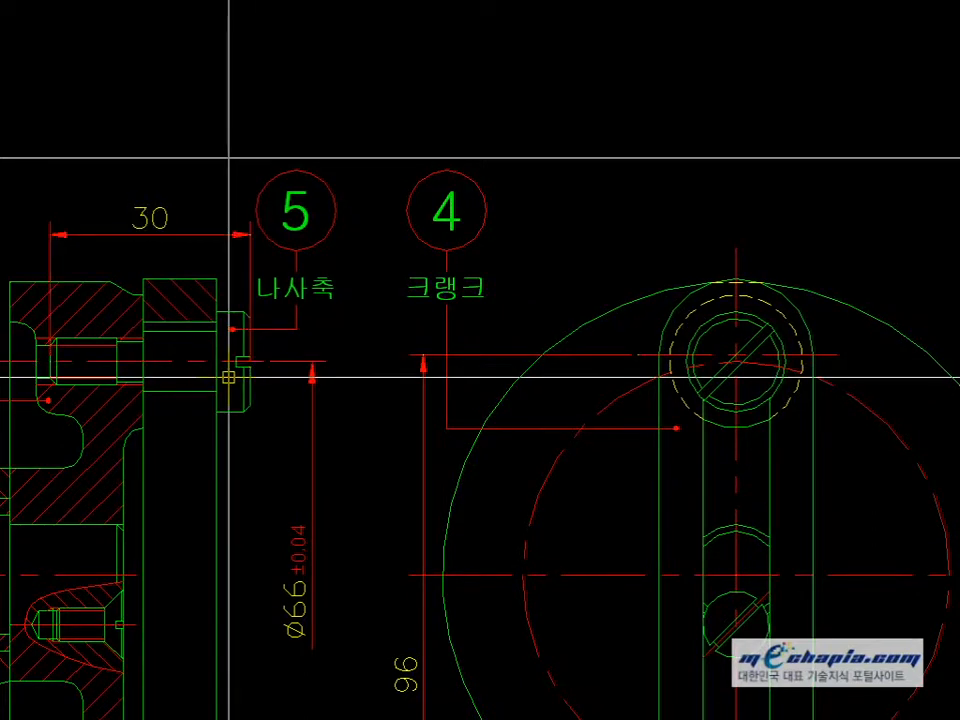
key("alt+Tab")
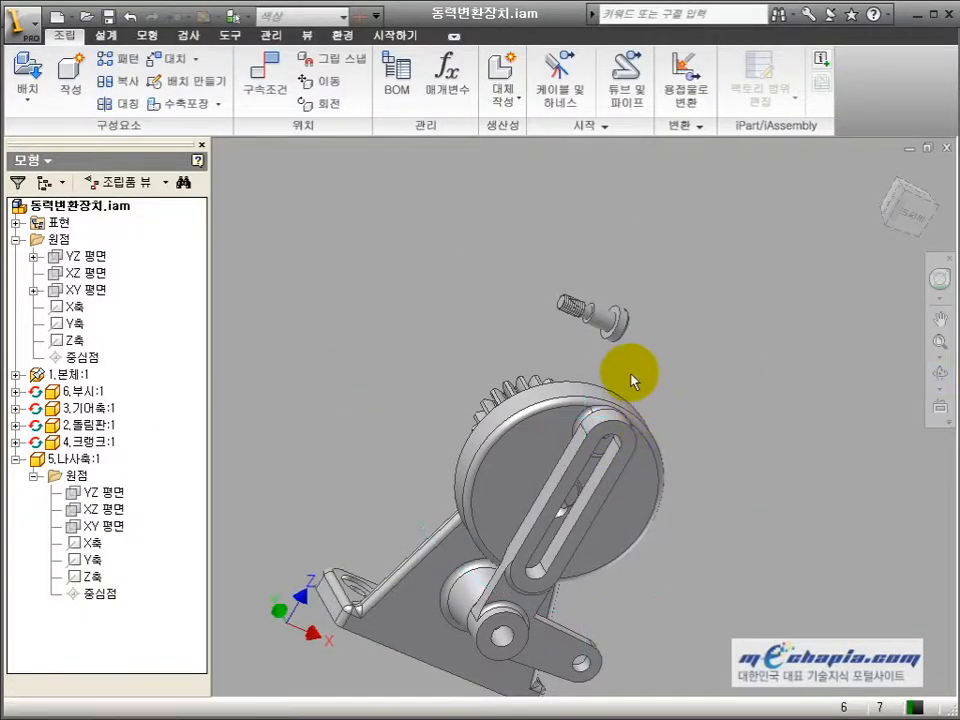
- Apply an Insert constraint with 0 mm offset between the screw head's underside edge and the upper rounded end of the crank's slot
key("c")
left_click(259, 127)
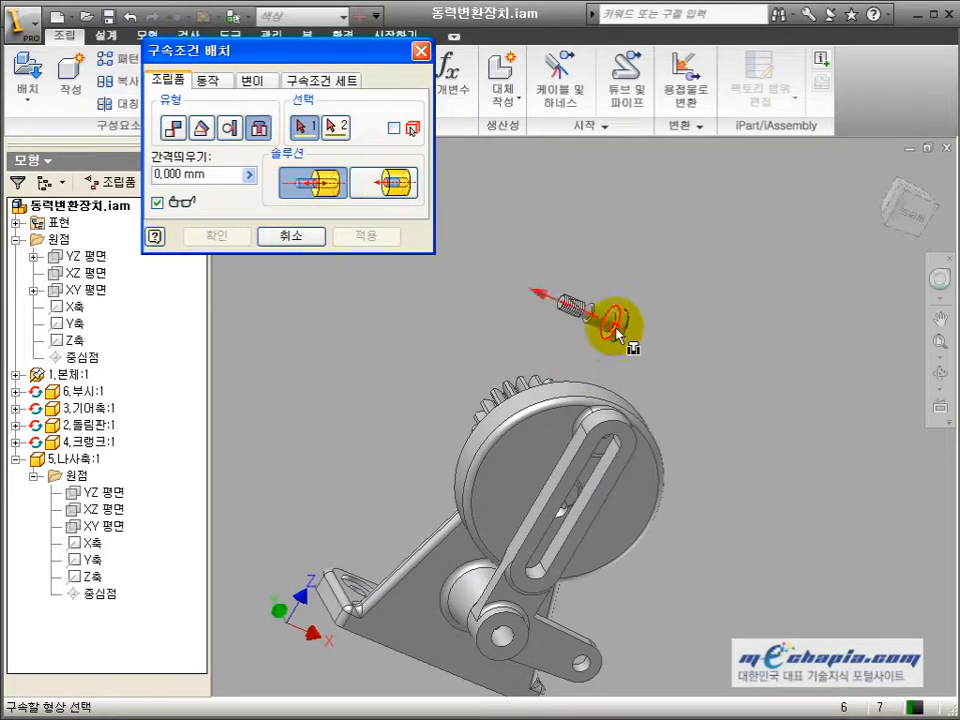
left_click(615, 326)
left_click(366, 238)
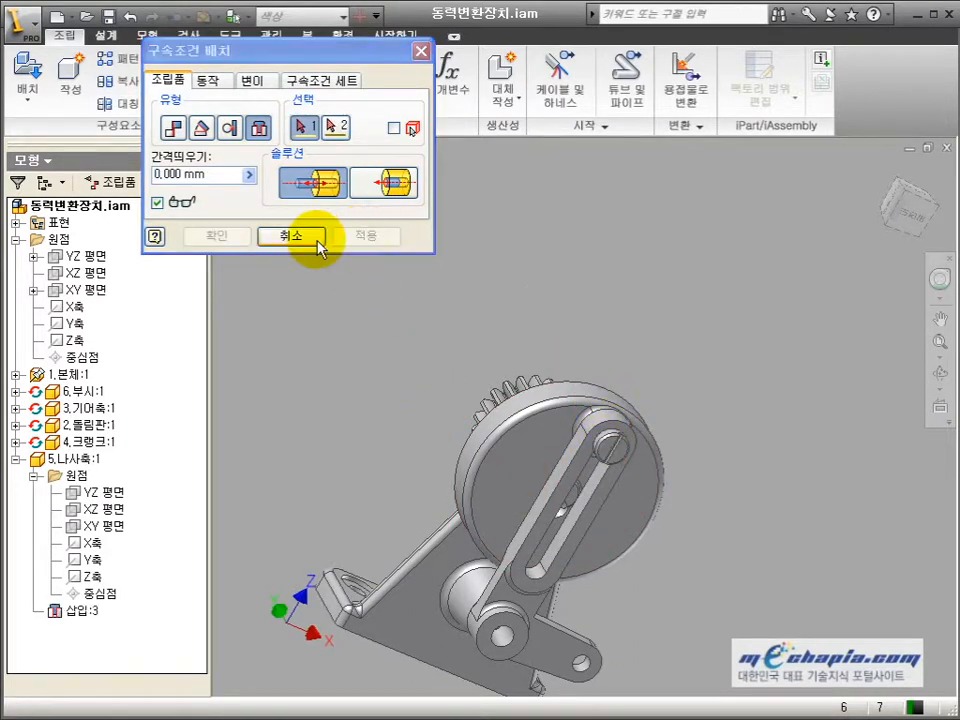
left_click(306, 238)
- Examine the inserted screw shaft in the assembly and the section of screw shaft 7 in the 2D drawing
left_click(940, 373)
mouse_move(788, 477)
left_mouse_down()
mouse_move(508, 379)
mouse_move(529, 326)
mouse_move(557, 360)
left_mouse_up()
key("Escape")
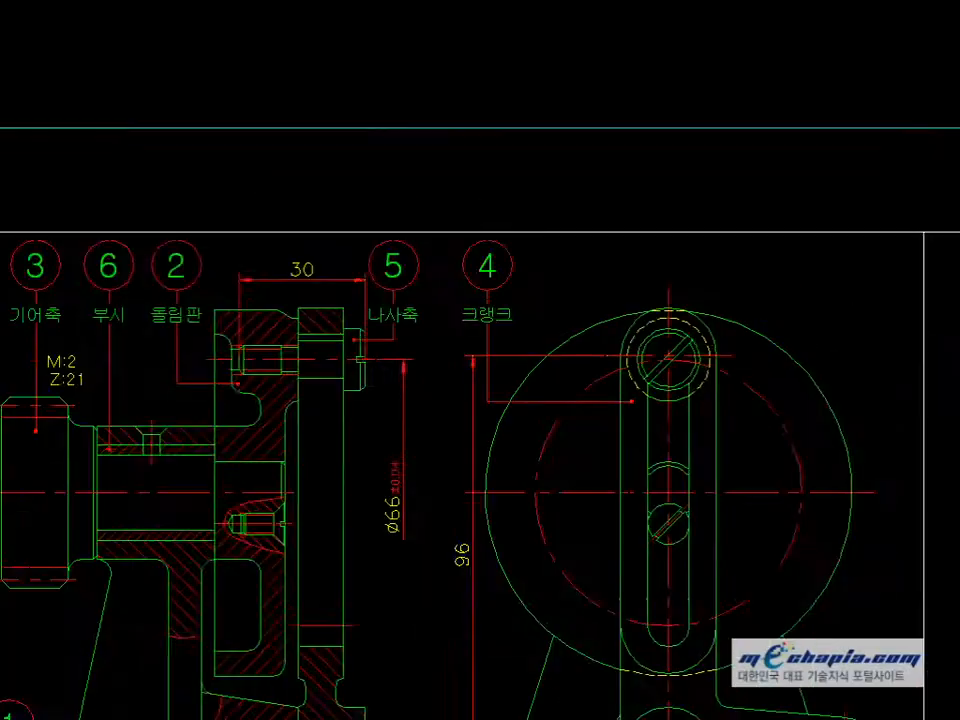
scroll(555, 358, "down", 4)
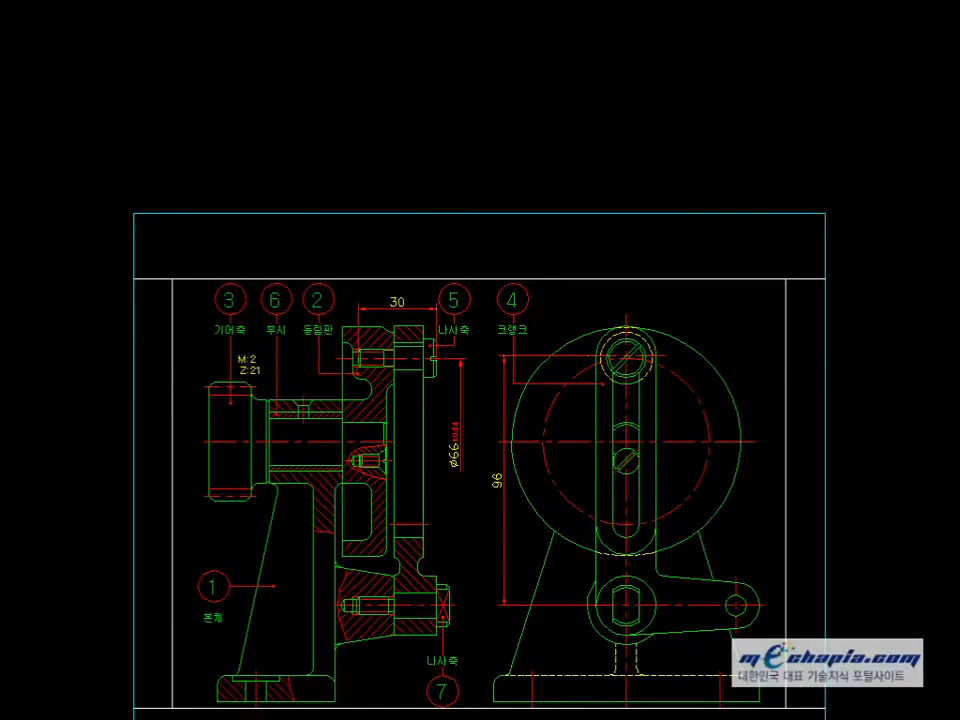
scroll(455, 611, "up", 3)
scroll(380, 612, "up", 6)
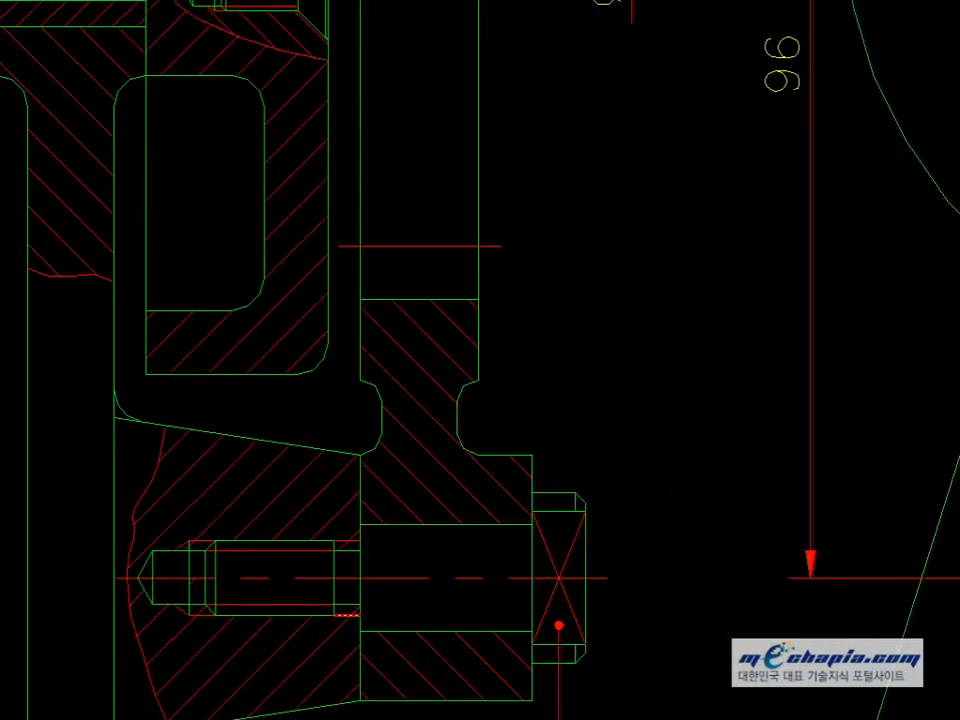
scroll(368, 577, "down", 7)
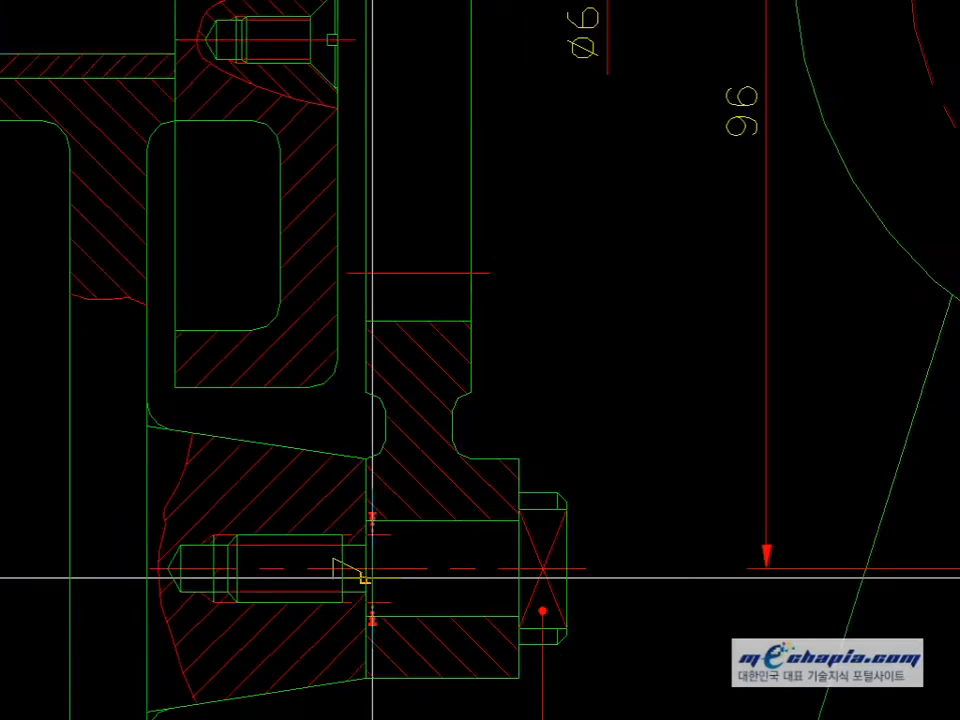
scroll(380, 577, "up", 3)
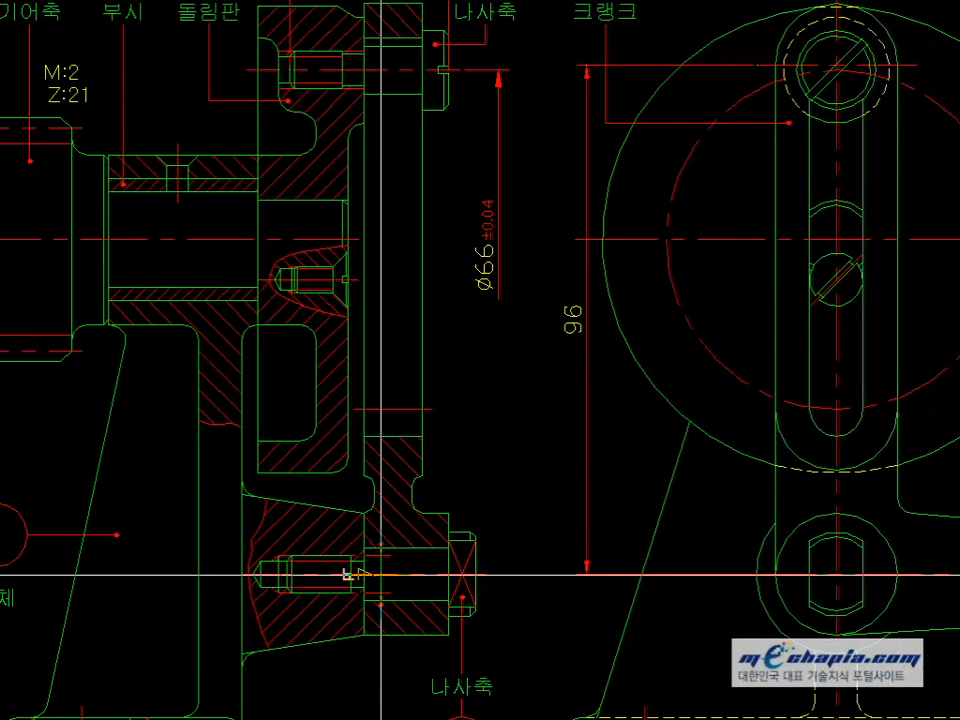
scroll(380, 577, "down", 4)
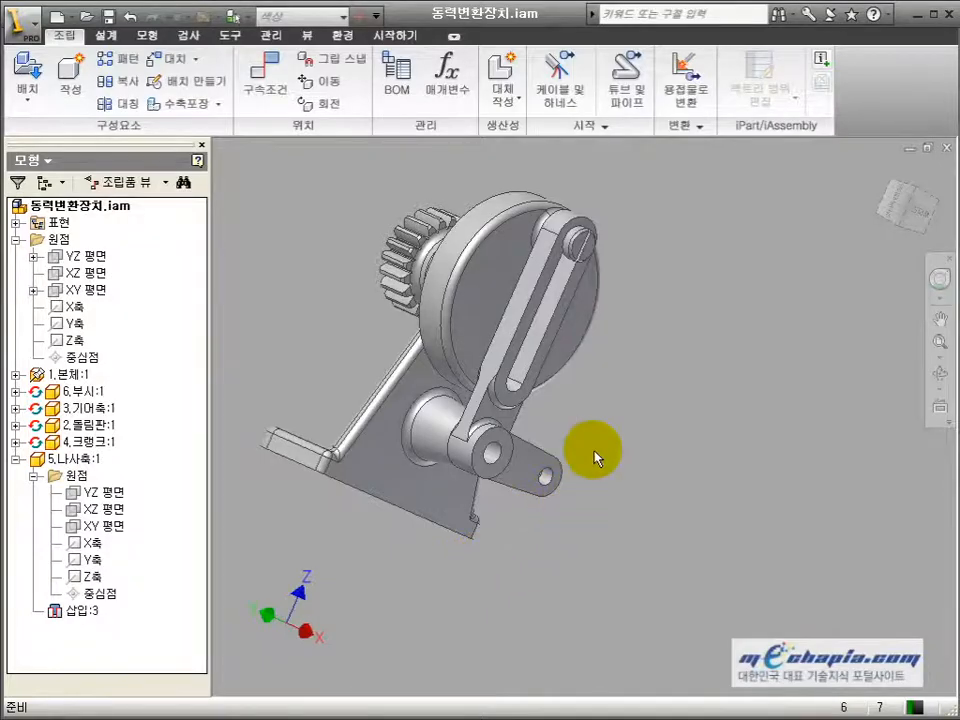
- Open the inserted screw shaft 5.나사축 for in-place editing from the assembly
left_click(938, 371)
left_click_drag(703, 360, 692, 418)
key("Escape")
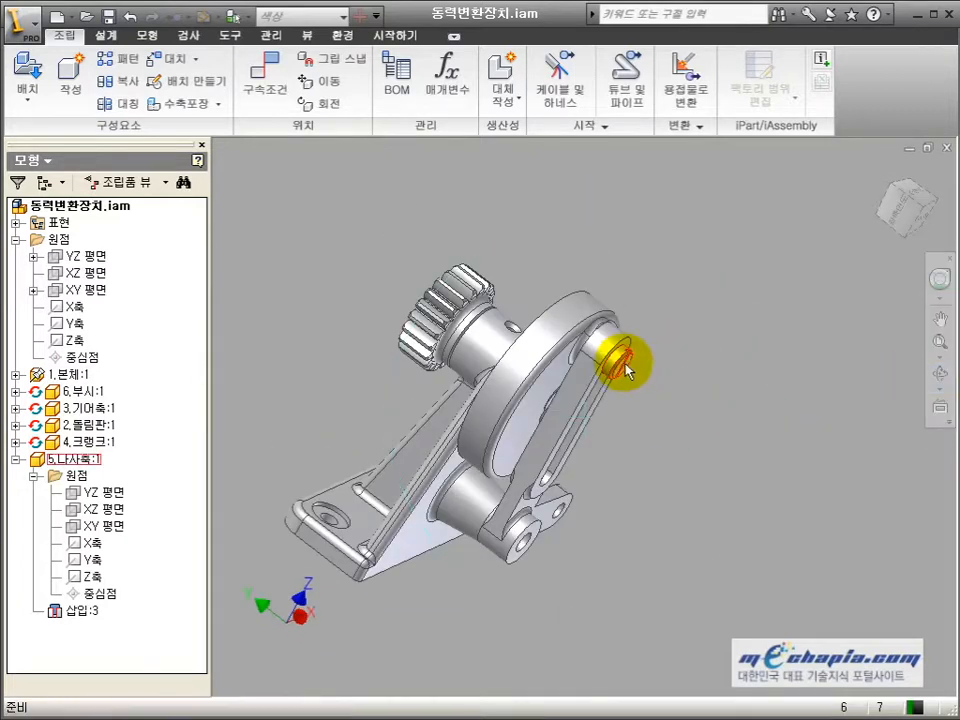
double_click(625, 370)
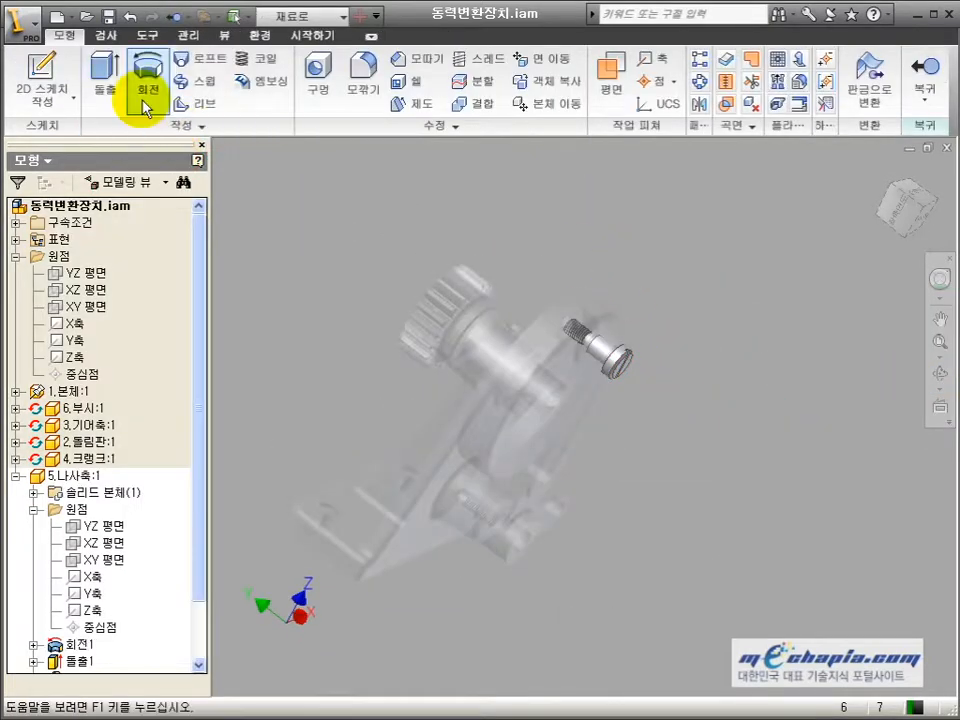
left_click(38, 36)
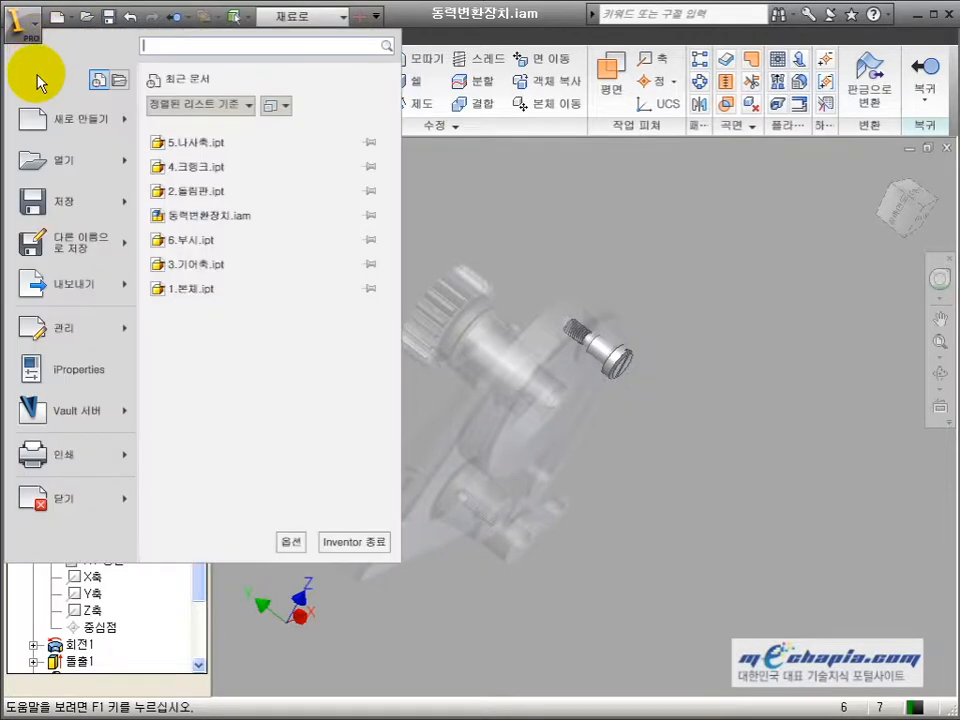
left_click(75, 241)
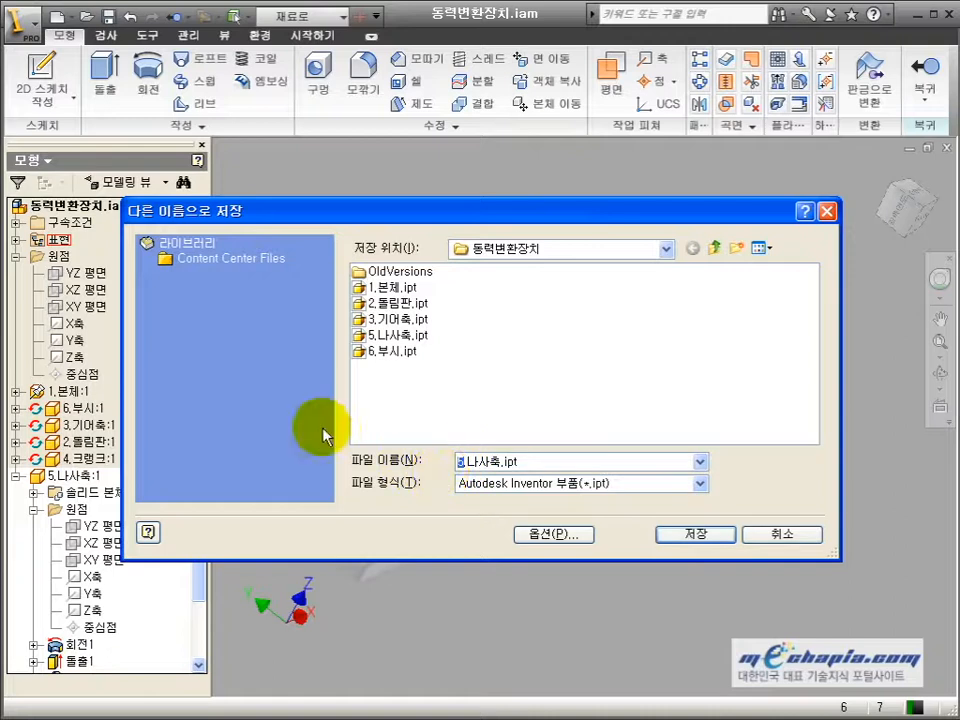
key("Escape")
- Save a copy of the screw shaft part as 7.나사축.ipt in the 동력변환장치 folder
left_click(10, 25)
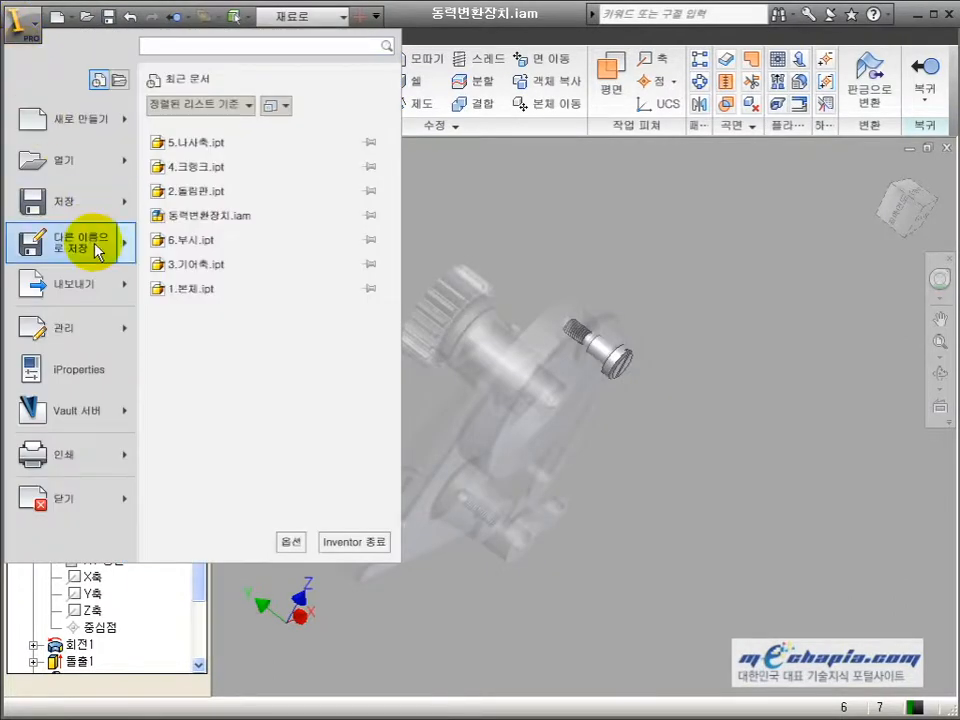
mouse_move(94, 248)
left_click(255, 200)
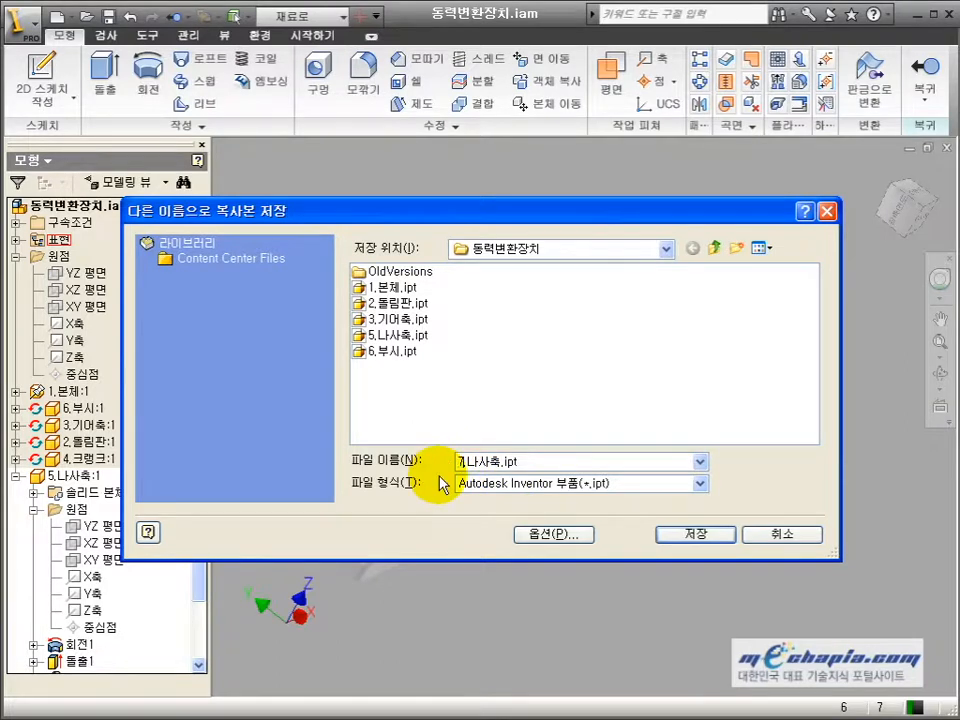
type("7")
left_click(686, 538)
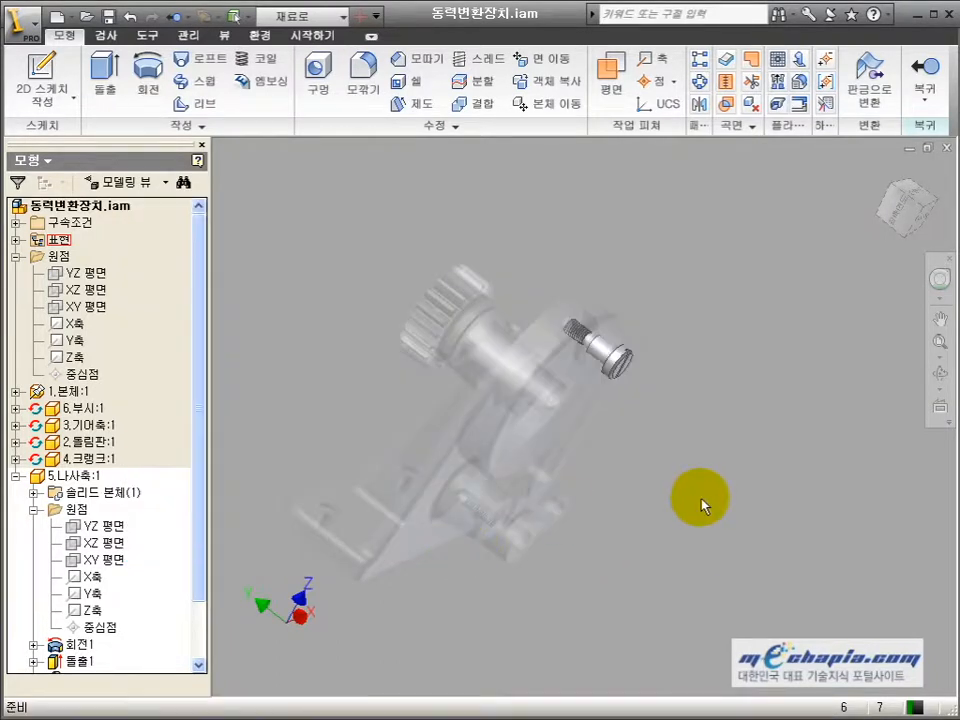
- Return to the assembly and place one 7.나사축 component beside the crank's lower end
left_click(915, 66)
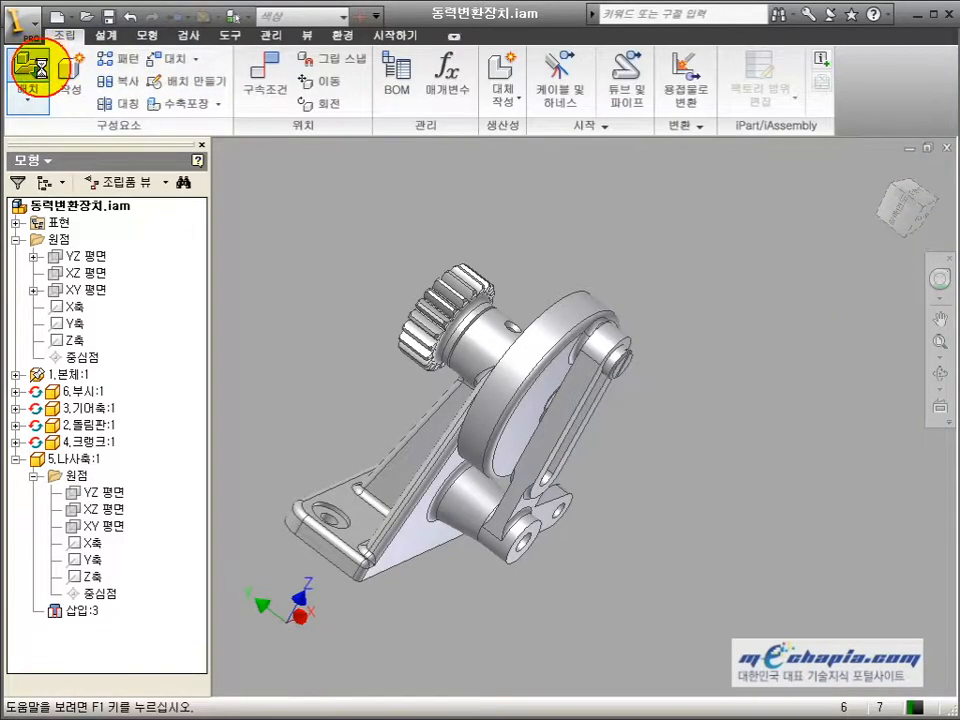
left_click(30, 68)
double_click(388, 368)
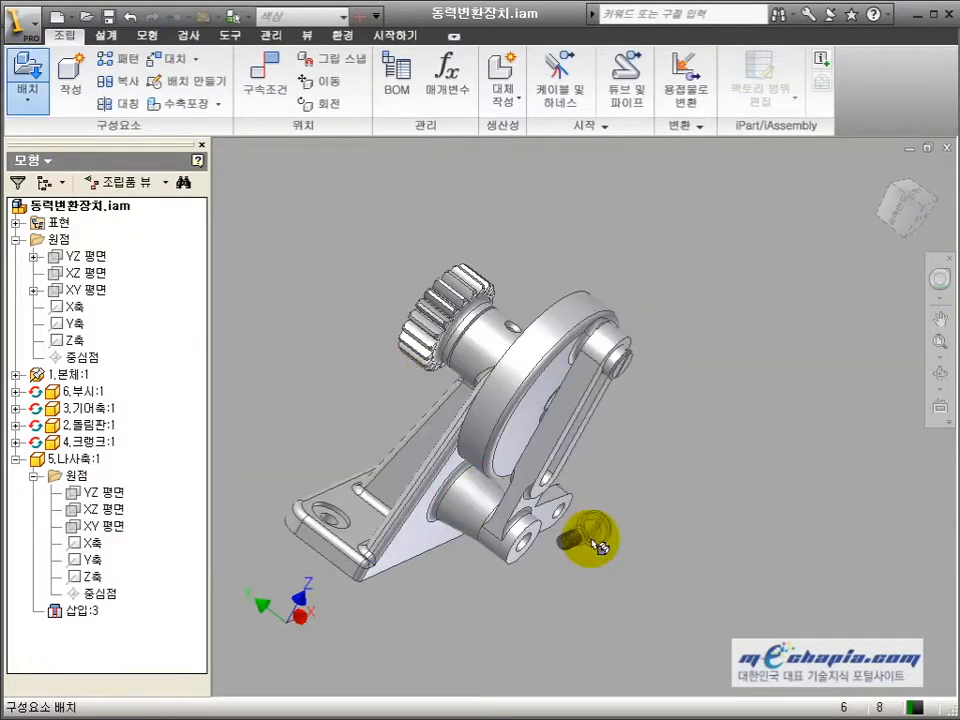
left_click(601, 563)
scroll(630, 615, "up", 2)
key("Escape")
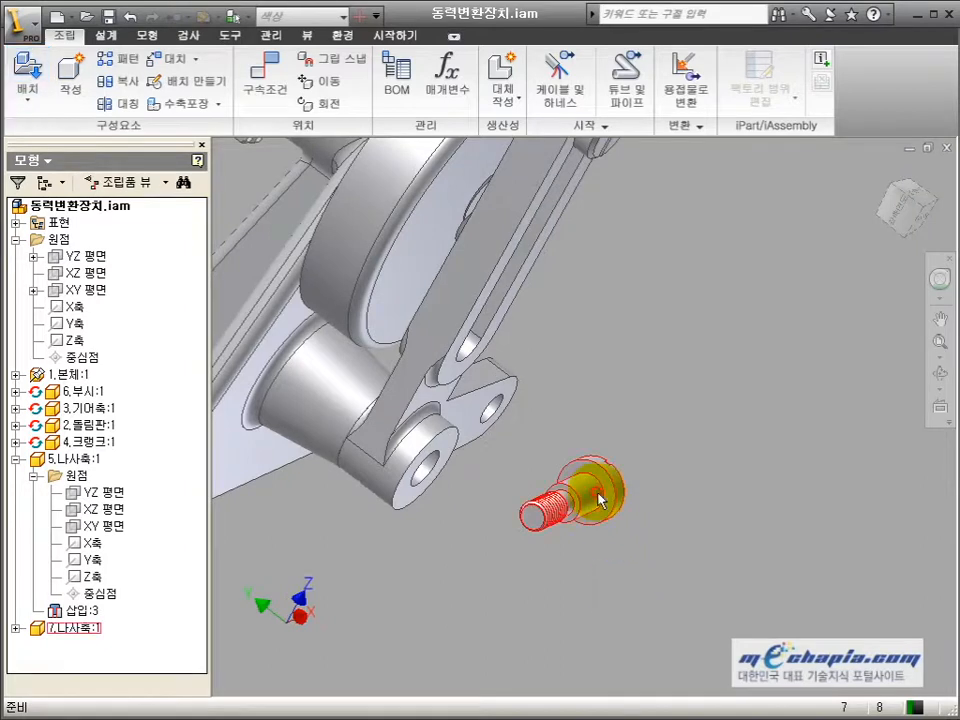
- Rotate the placed 7.나사축 so its head points up and away, and open it for in-place editing
key("g")
left_click_drag(578, 495, 565, 552)
key("Escape")
left_click(587, 488)
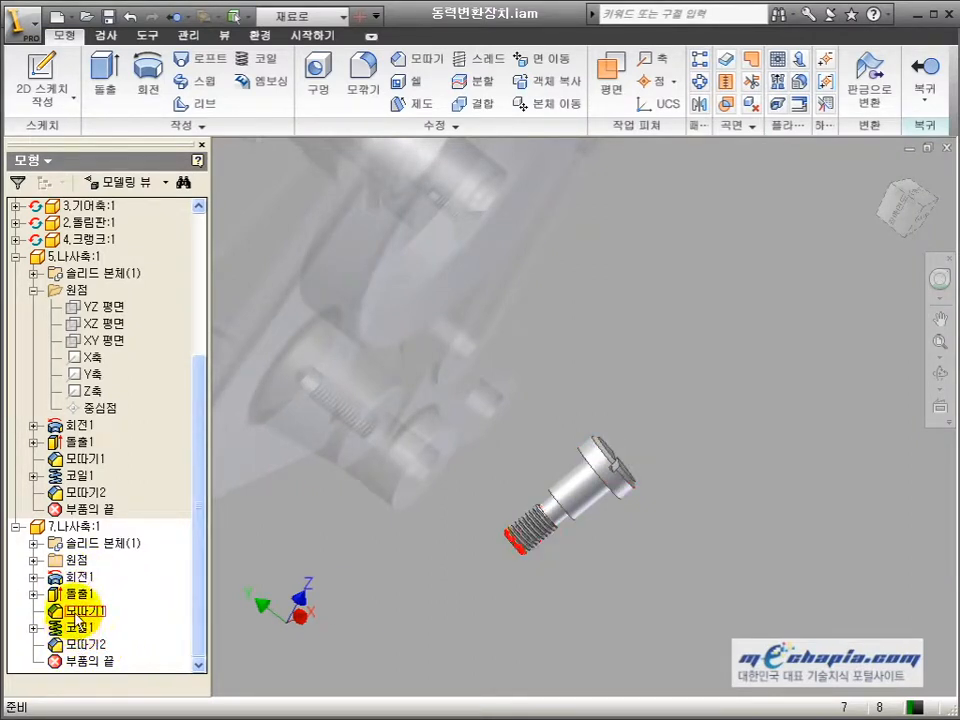
- Delete the head's slot extrusion 돌출1 from 7.나사축 together with its consumed sketch
right_click(75, 602)
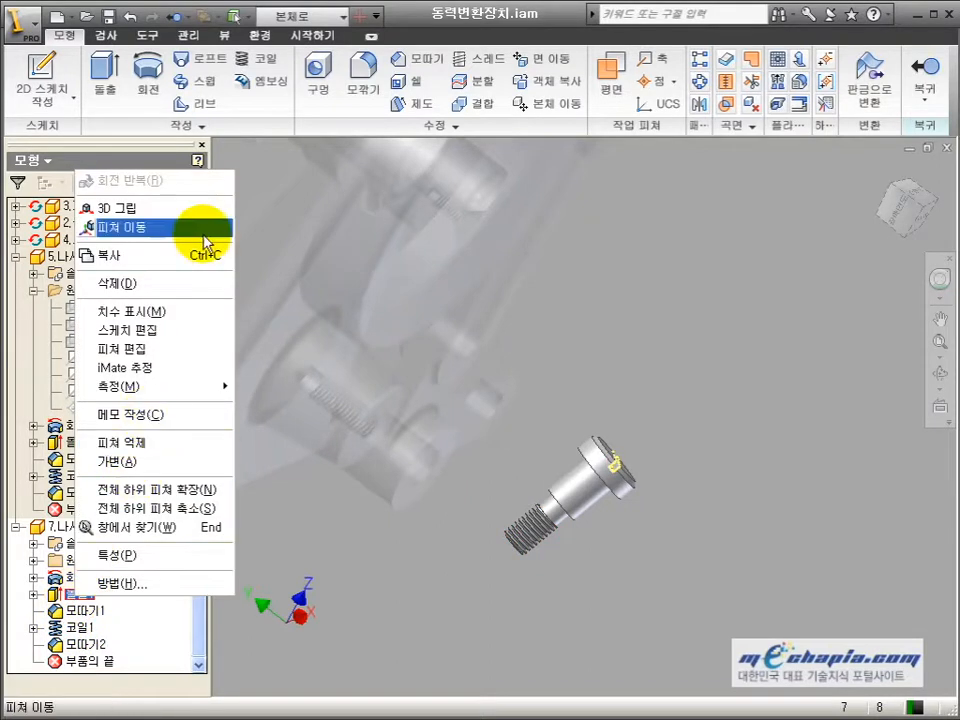
left_click(172, 283)
left_click(234, 256)
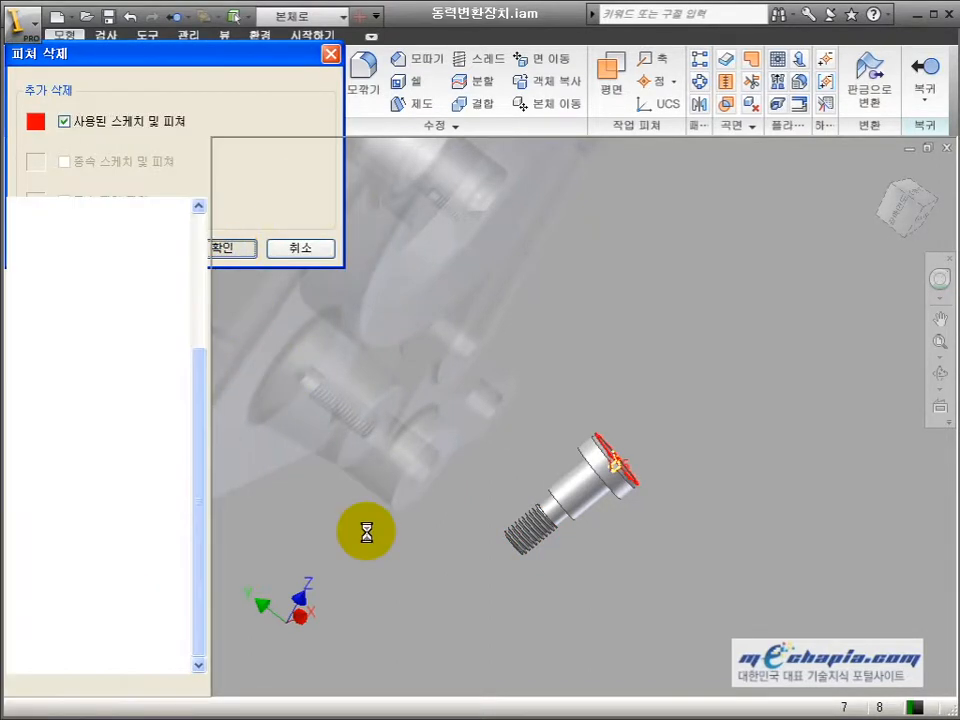
- Glance at screw shaft 7 in the 2D drawing and open 스케치1 of 7.나사축's revolve 회전1 for editing
key("alt+Tab")
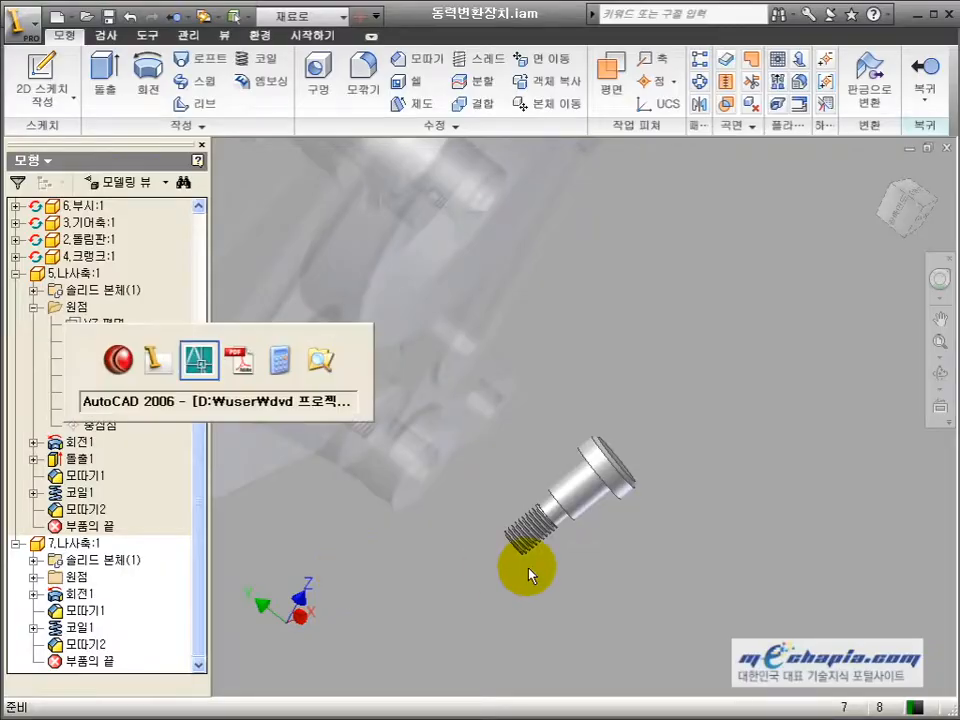
scroll(384, 530, "up", 3)
key("alt+Tab")
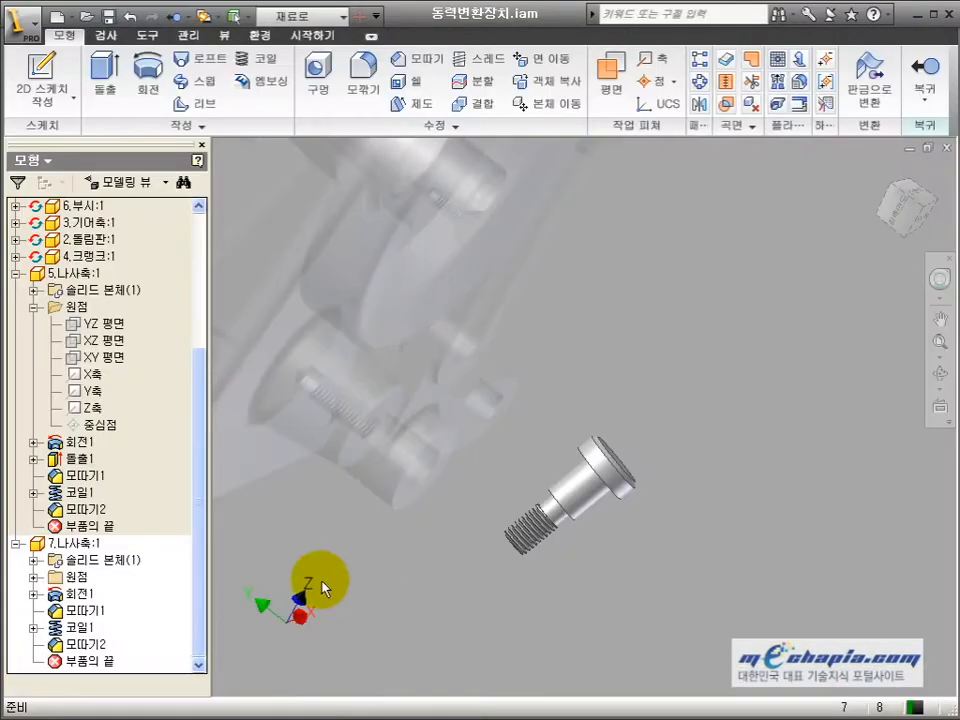
left_click(33, 594)
left_click(97, 611)
double_click(97, 611)
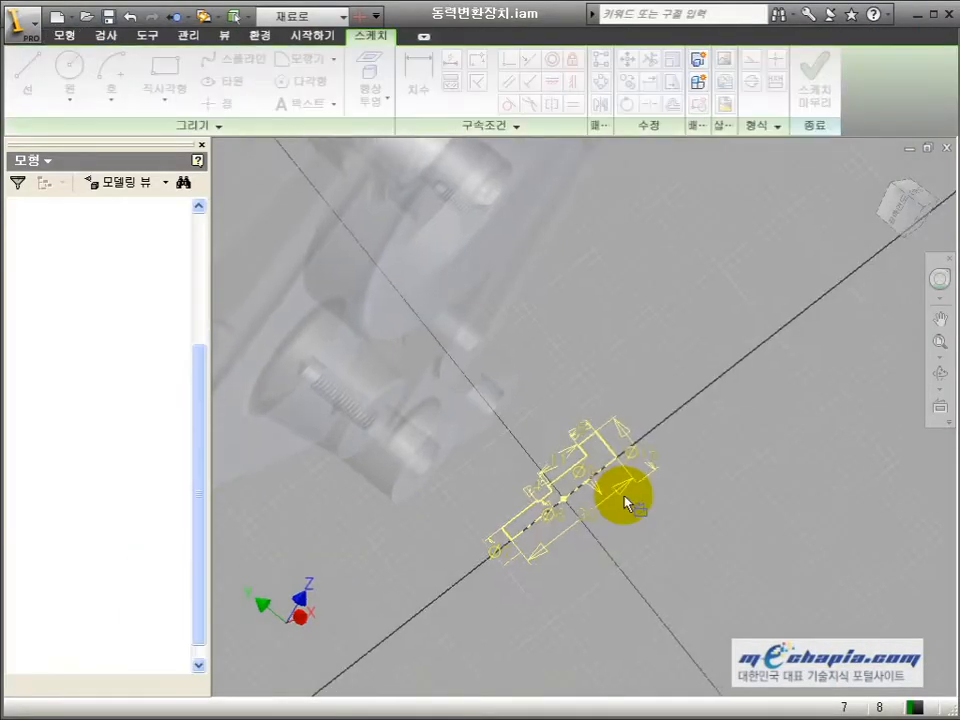
- Measure screw shaft 7's overall length in the 2D drawing and set the sketch's overall length to 36.5 mm
key("alt+Tab")
middle_click_drag(435, 490, 509, 465)
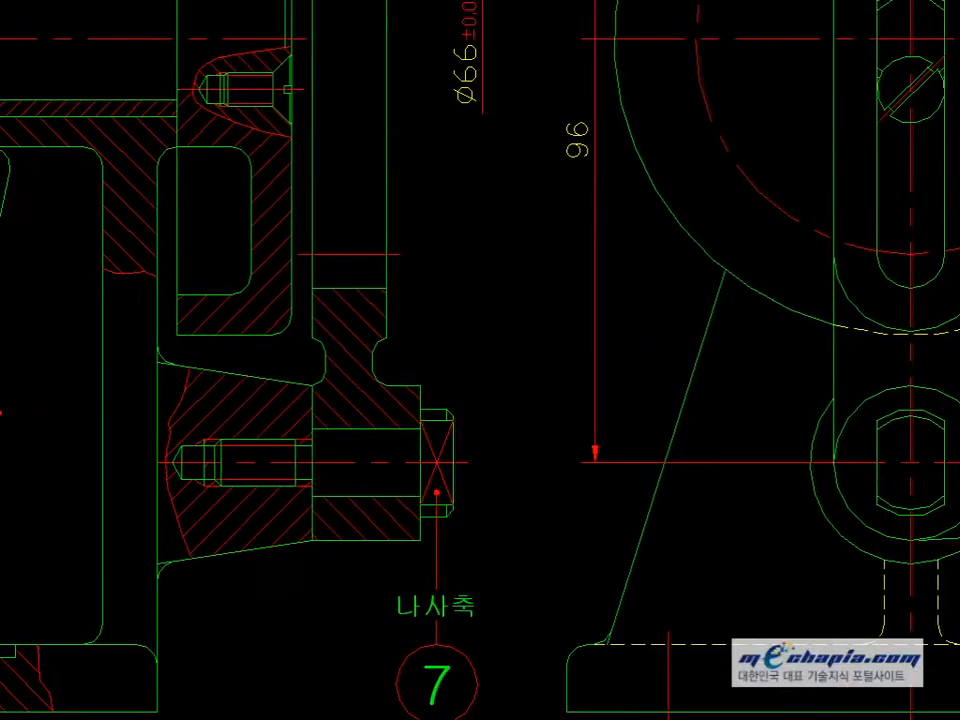
left_click(213, 462)
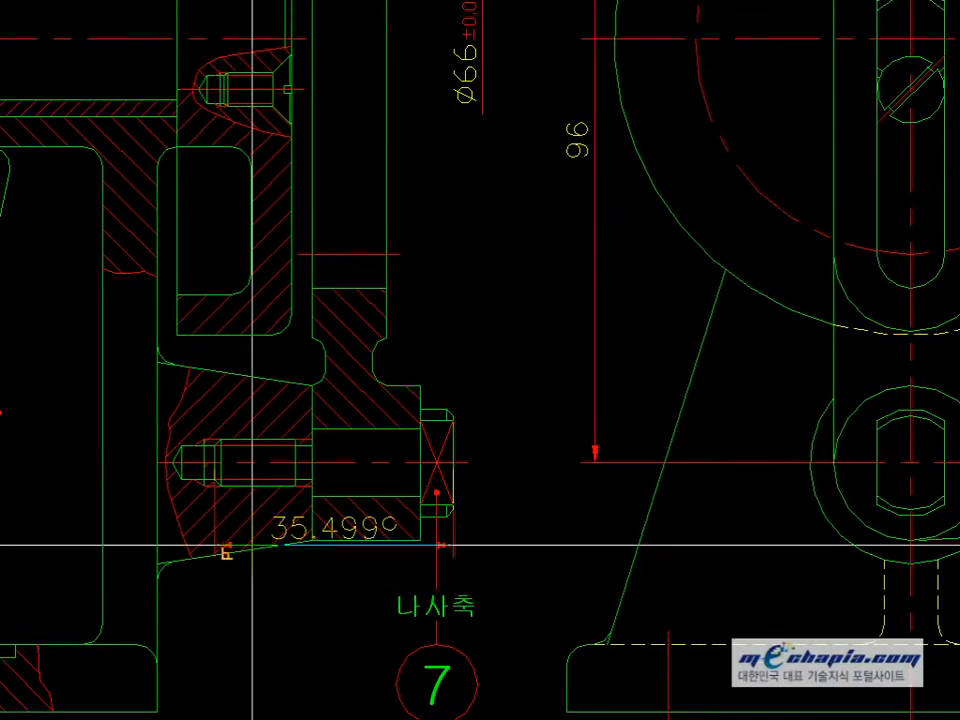
key("alt+Tab")
double_click(601, 455)
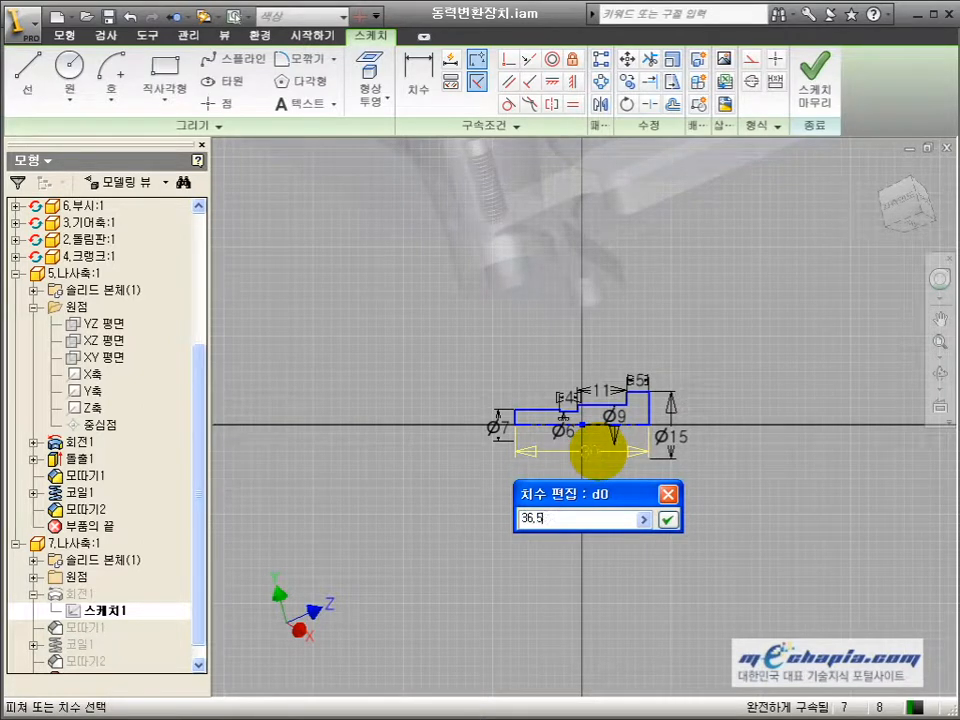
key("Return")
- Measure the screw head's diameter in the 2D drawing and set the sketch's head diameter to 16 mm
scroll(610, 450, "up", 3)
key("alt+Tab")
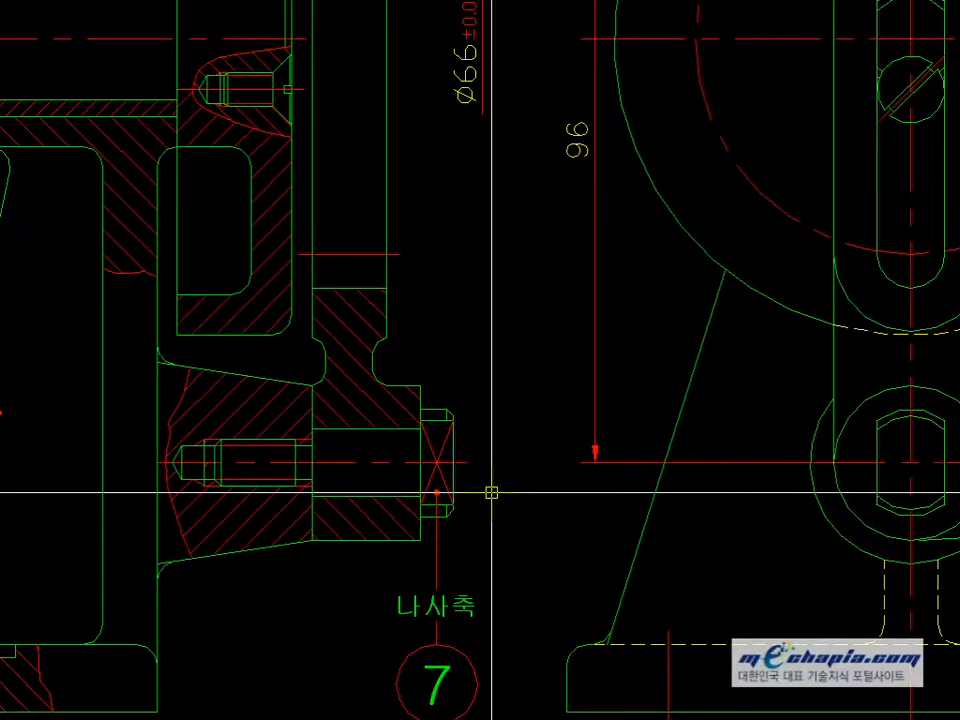
scroll(491, 492, "up", 3)
right_click(422, 525)
left_click(399, 543)
left_click(397, 321)
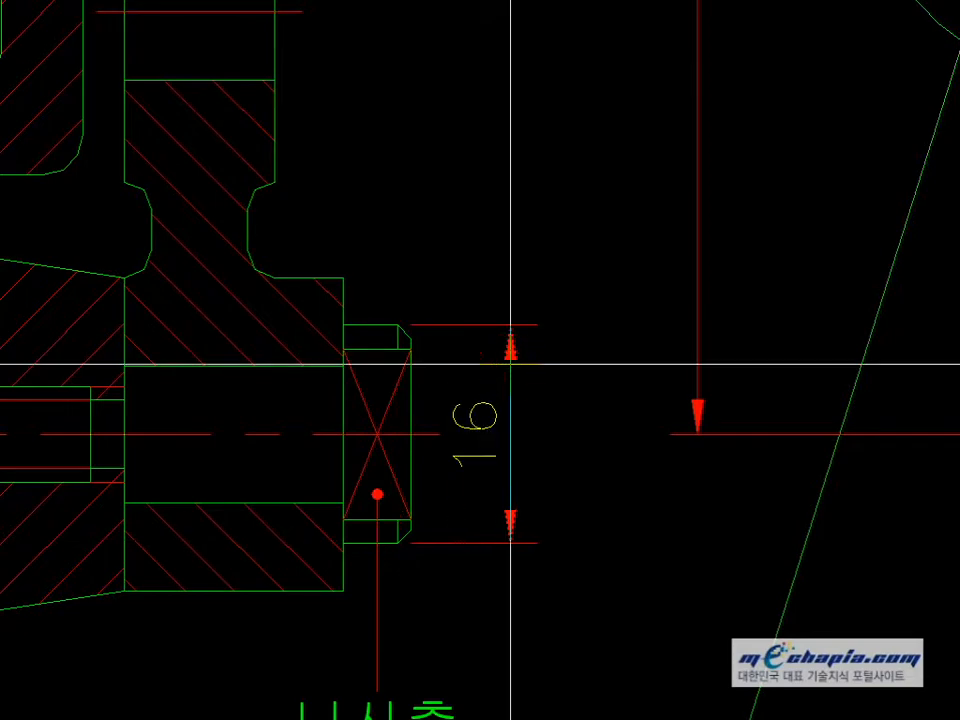
key("alt+Tab")
double_click(752, 450)
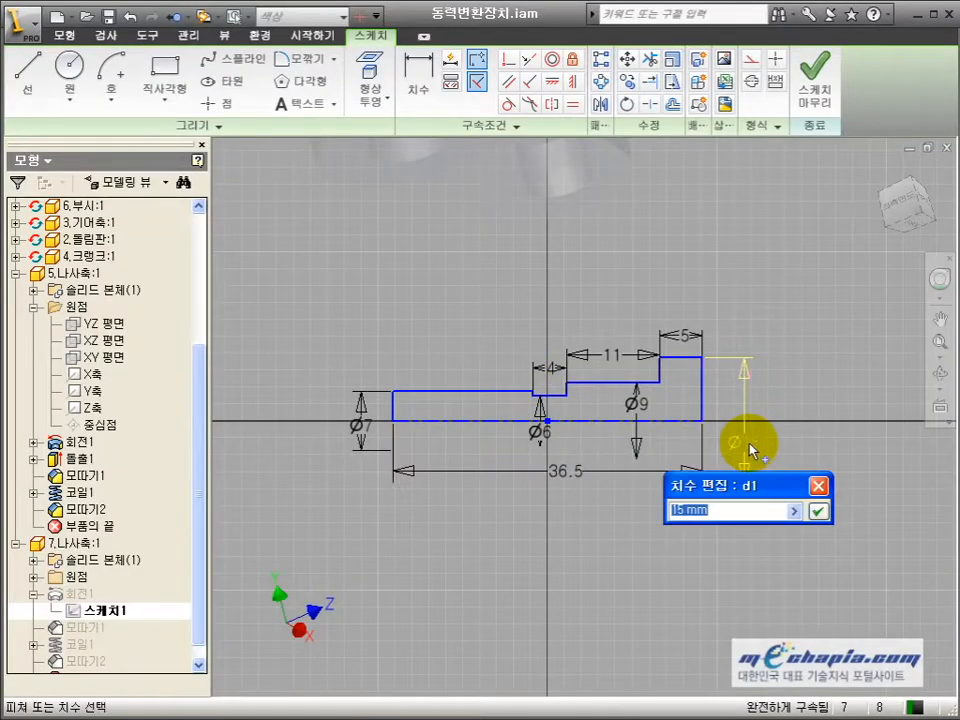
type("16")
key("Return")
- Measure the screw head's thickness in the 2D drawing and undo the temporary dimension
key("alt+Tab")
right_click(412, 338)
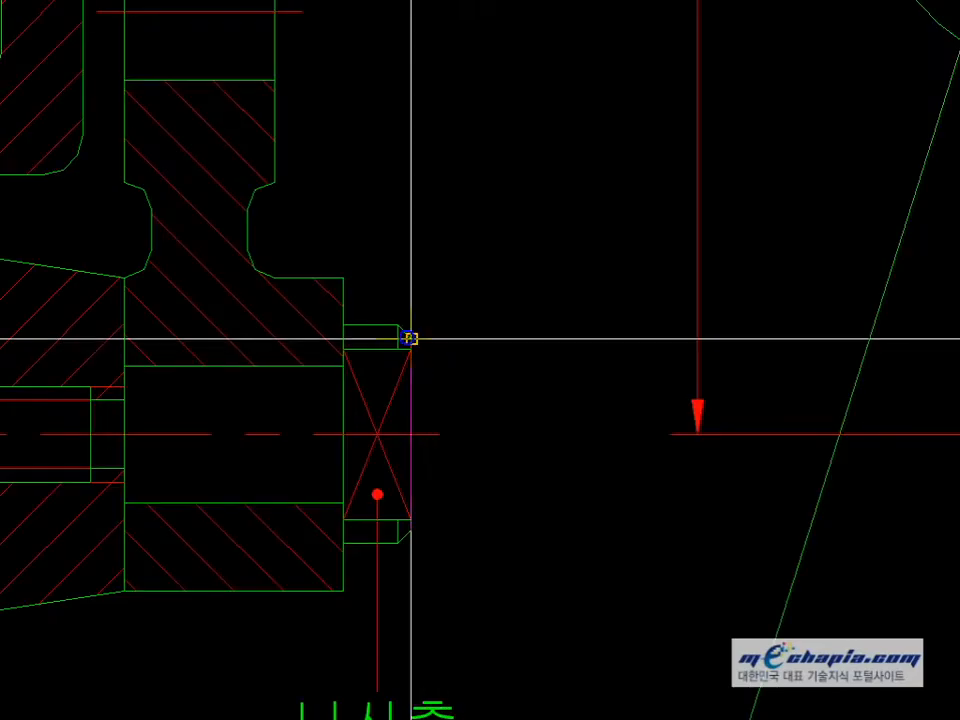
left_click(408, 337)
left_click(356, 336)
left_click(388, 288)
key("ctrl+z")
key("alt+Tab")
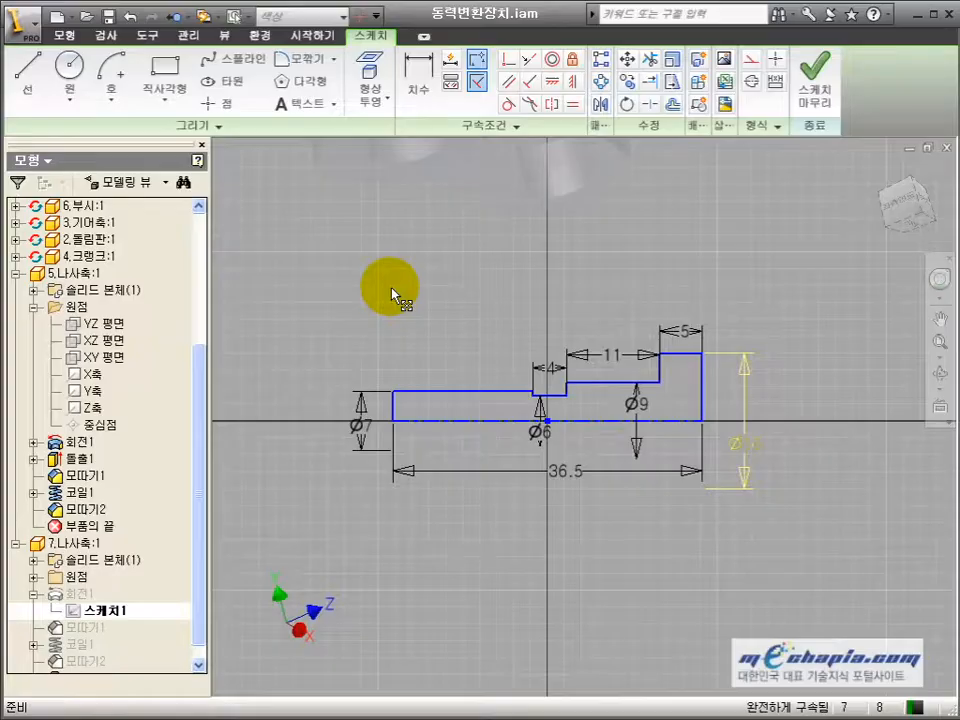
- Measure the smooth shank's diameter in the 2D drawing and set the sketch's shank diameter to 10 mm
key("alt+Tab")
left_click(343, 366)
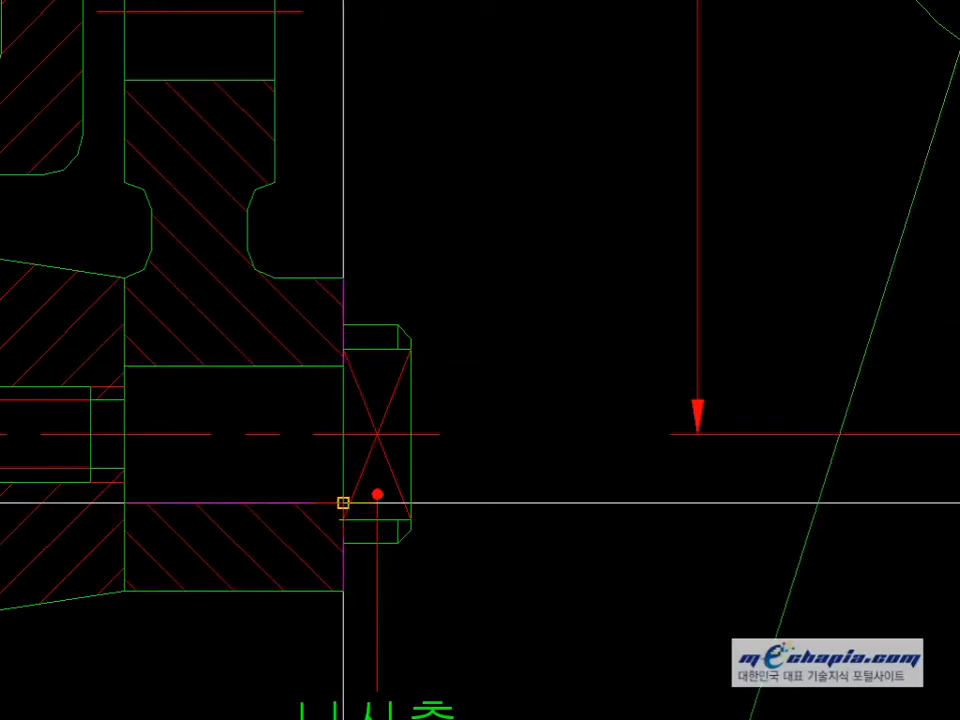
left_click(343, 503)
right_click(303, 415)
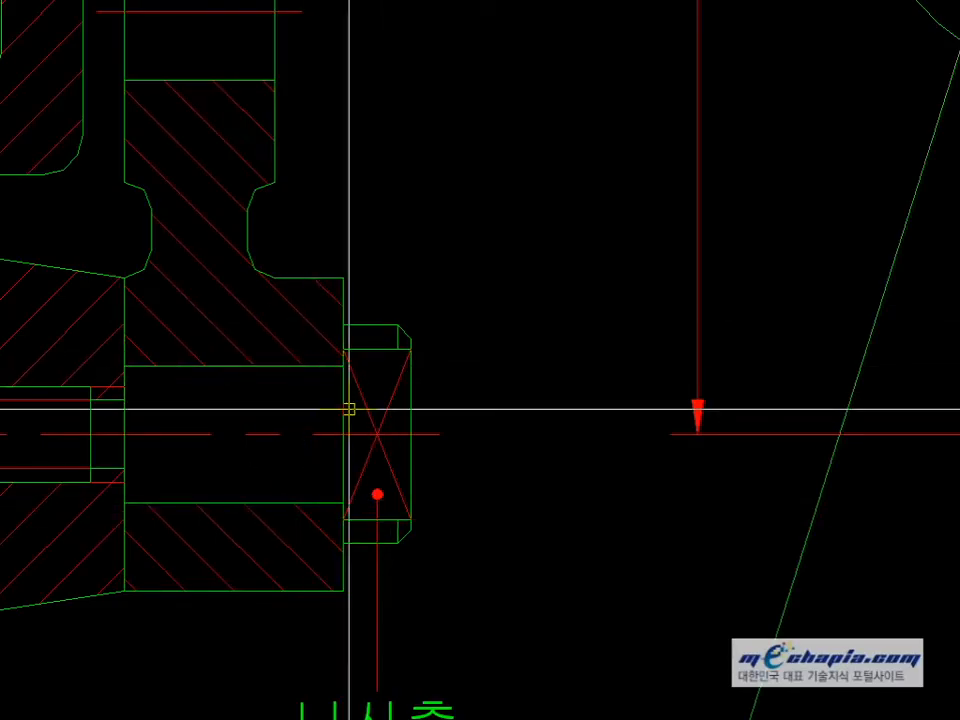
key("alt+Tab")
double_click(641, 403)
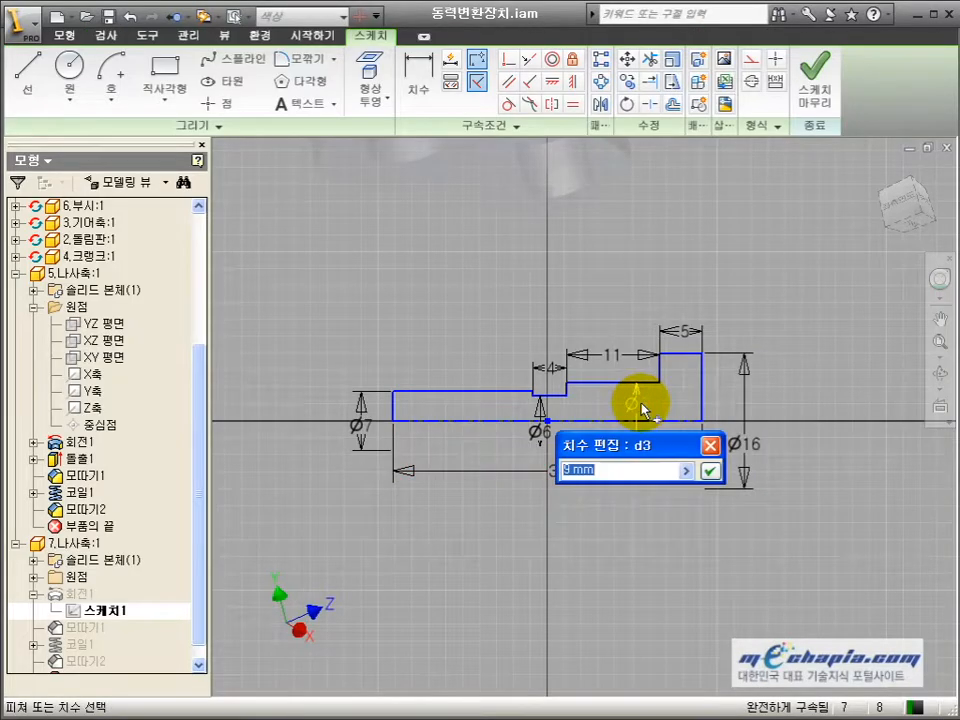
key("Return")
- Set the smooth shank's length in the sketch to 16 mm
double_click(614, 352)
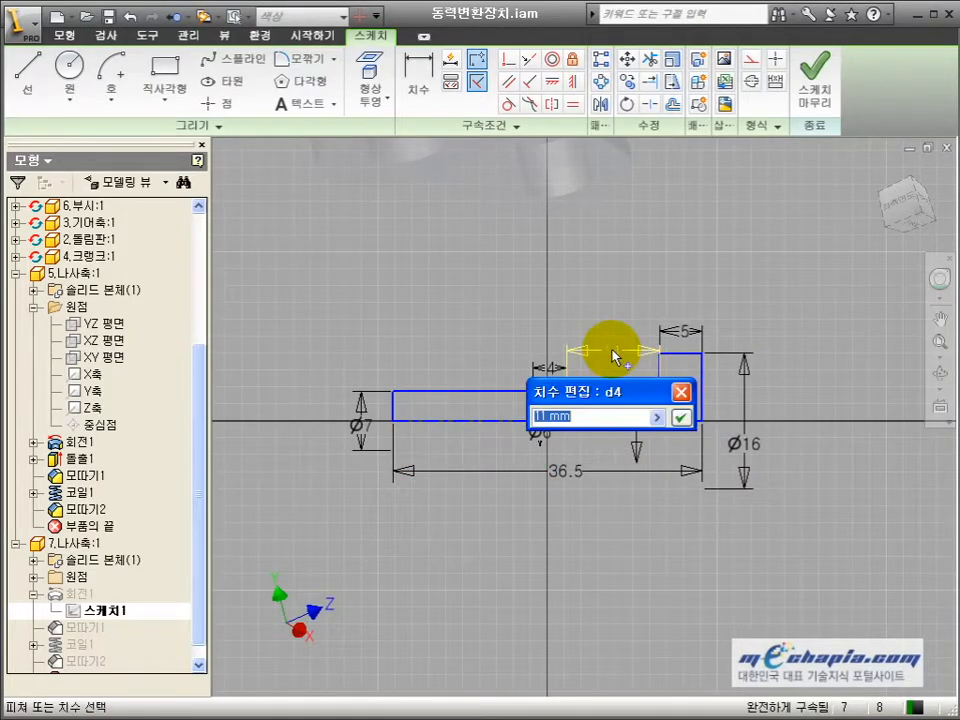
type("16")
key("Return")
- Check the undercut in the 2D drawing, set its sketch width to 2.5 mm and finish the sketch
middle_click_drag(102, 406, 396, 444)
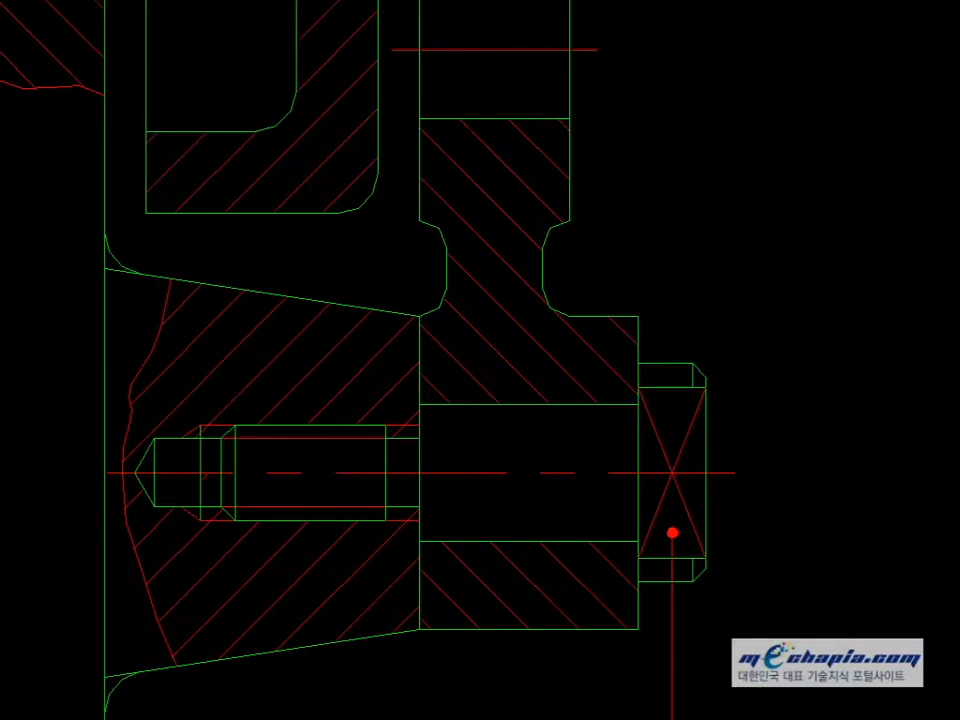
scroll(396, 444, "up", 2)
key("space")
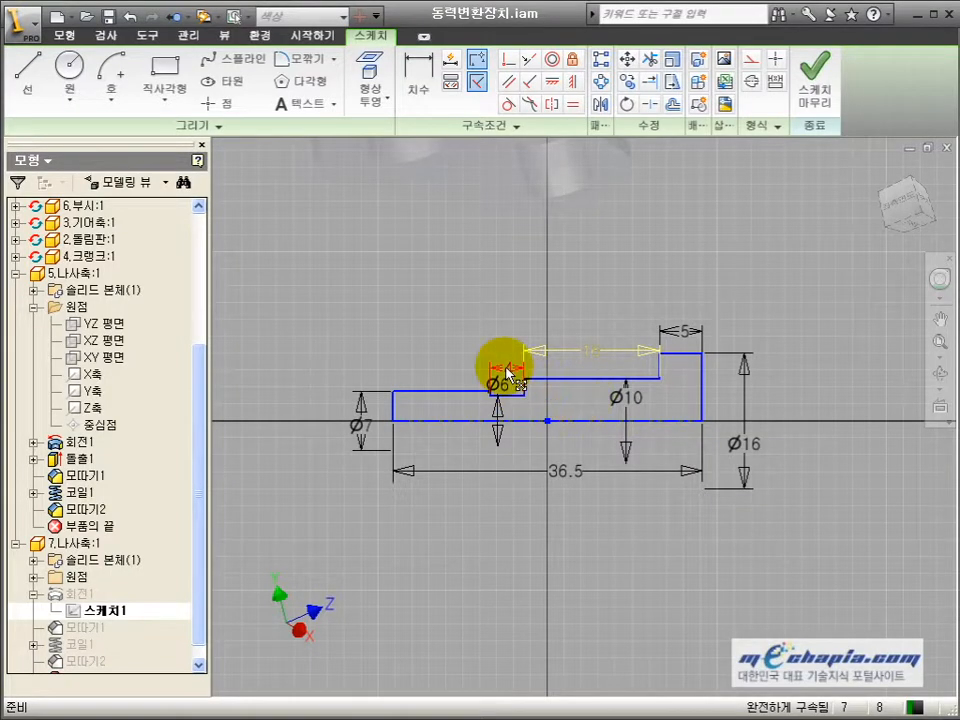
double_click(503, 372)
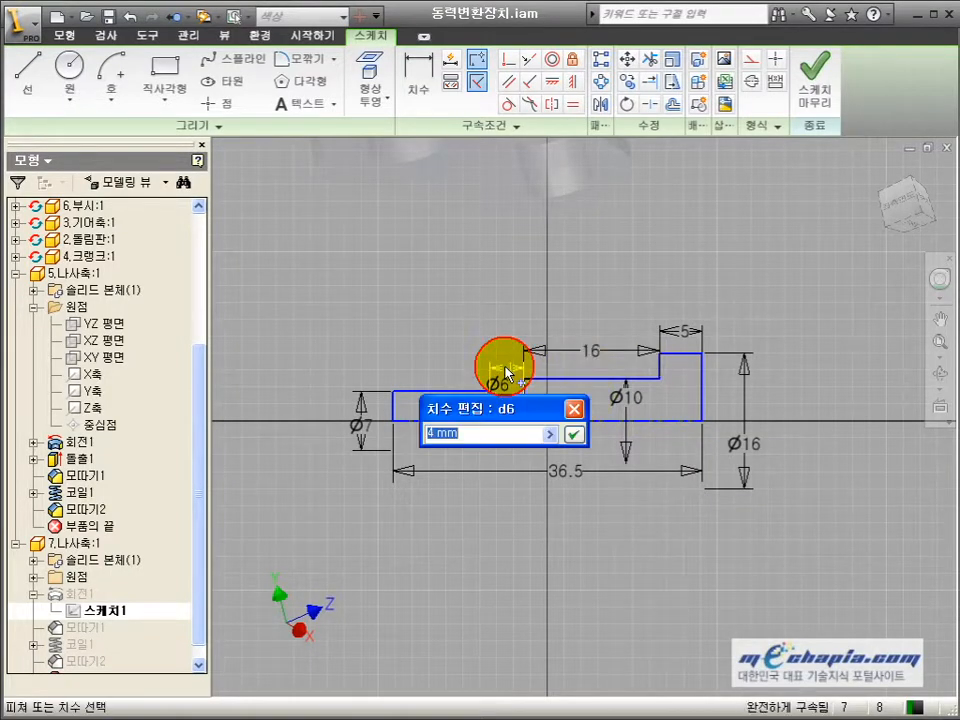
type("2.5")
key("Return")
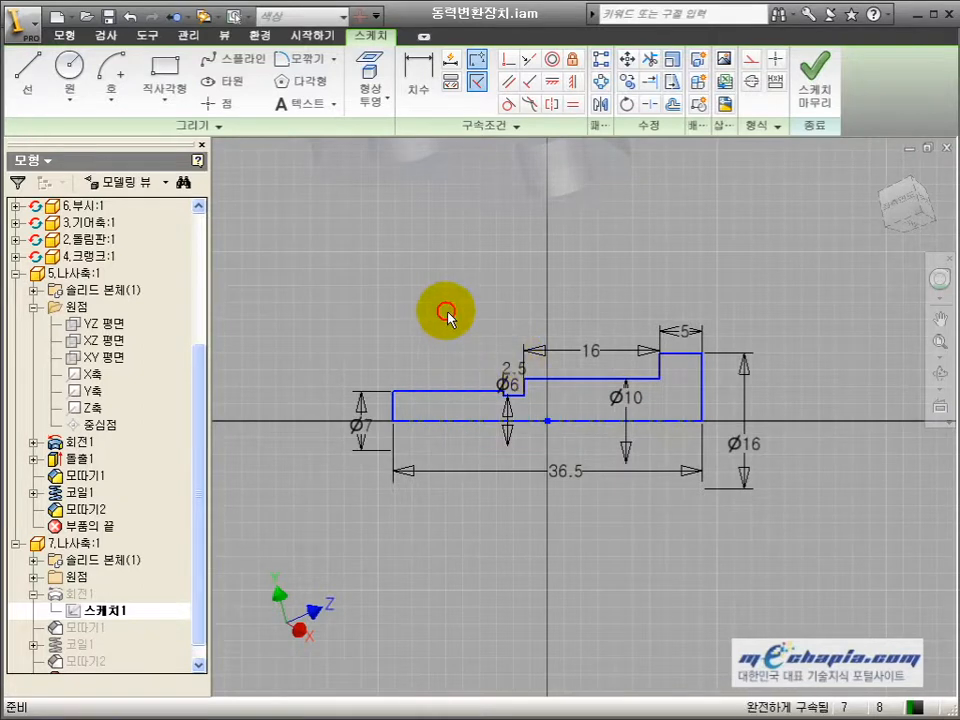
left_click(808, 125)
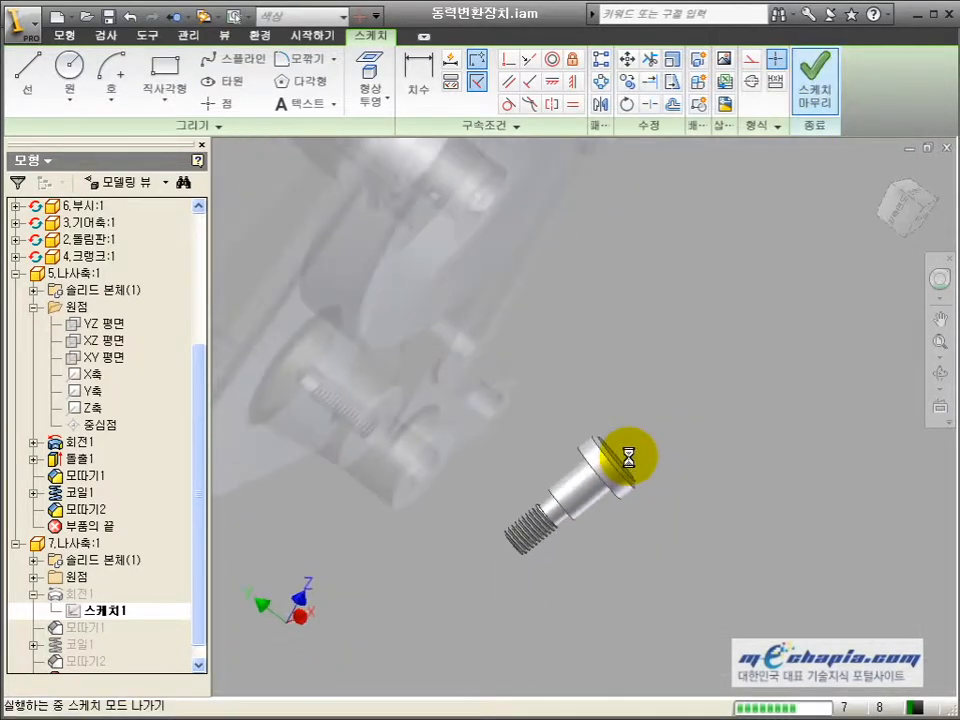
- Set the height of the thread coil 코일1 in 7.나사축 to 14 mm
double_click(62, 643)
left_click(310, 186)
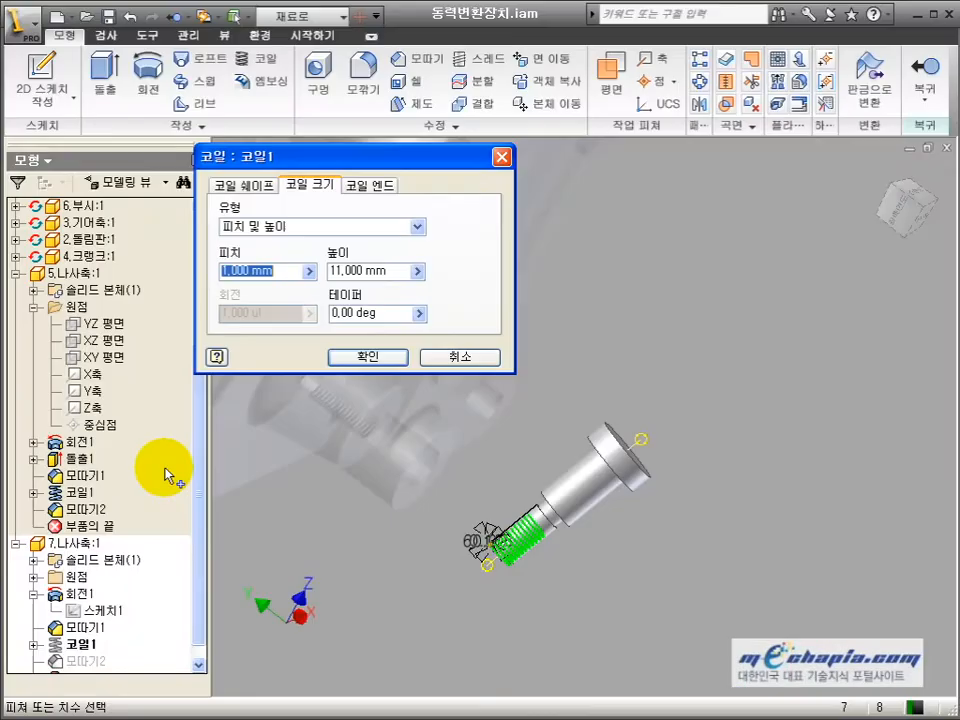
key("Tab")
type("13")
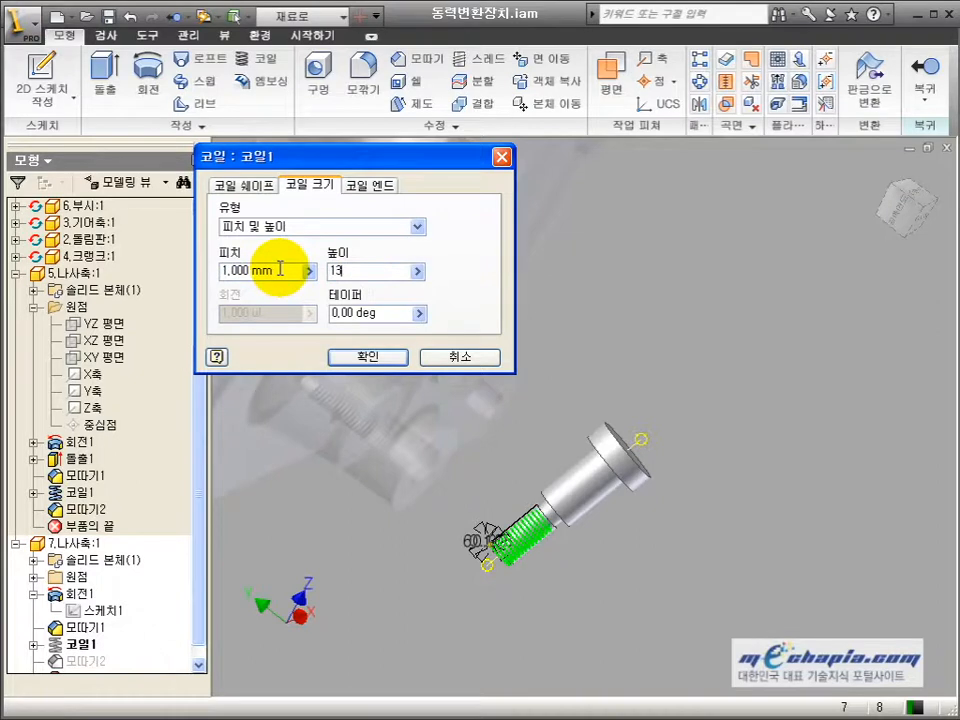
key("BackSpace")
type("4")
left_click(368, 357)
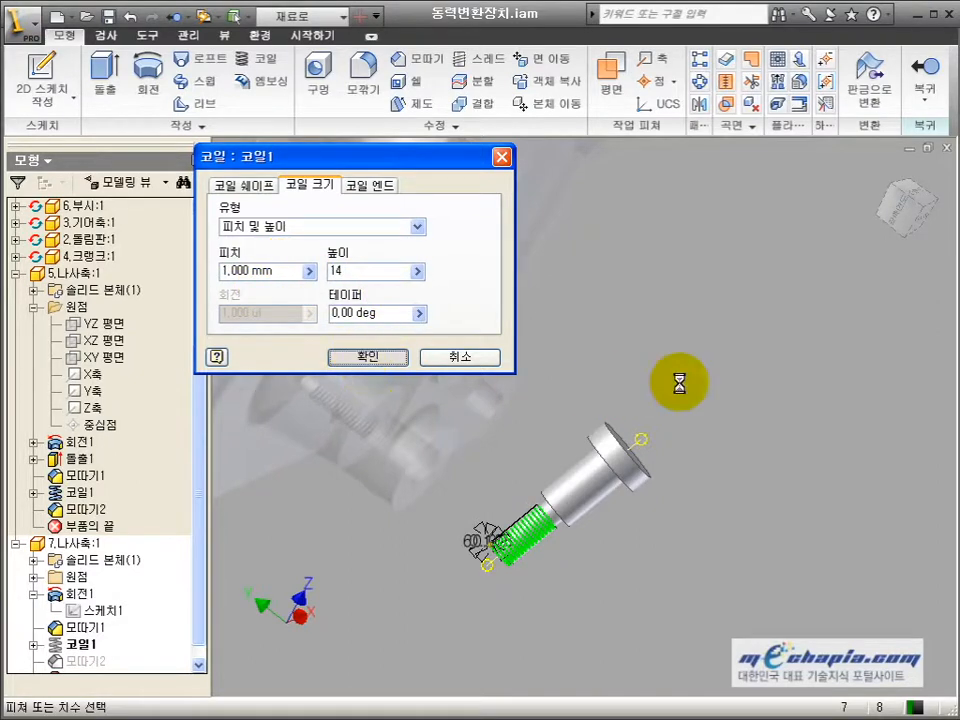
- Inspect the lengthened thread near the undercut and review the shape settings of 코일1
scroll(556, 535, "up", 5)
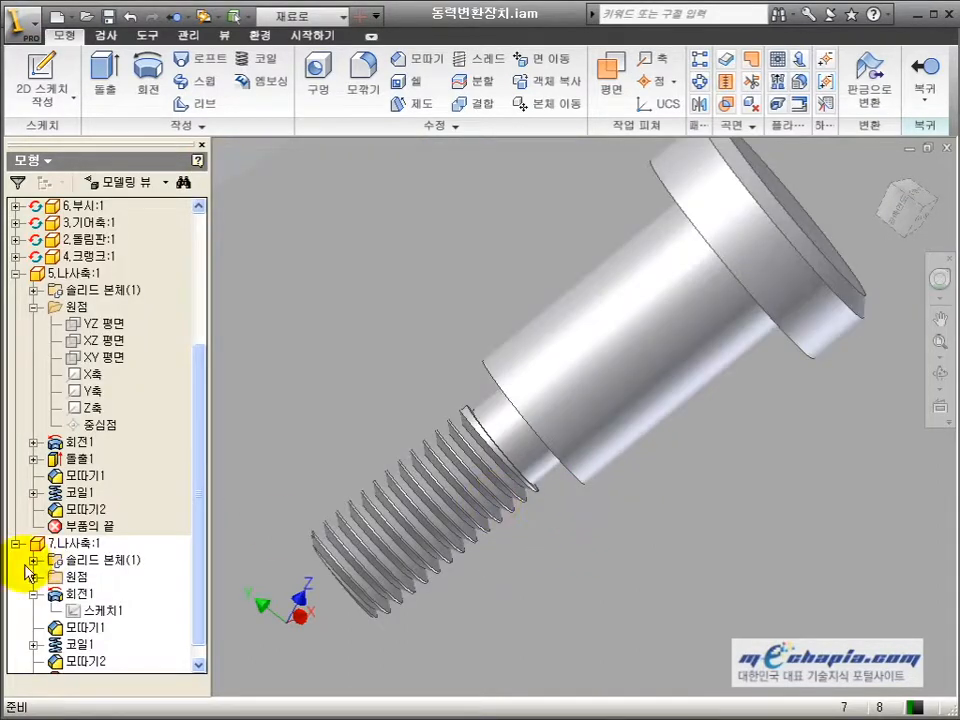
left_click(939, 373)
left_click_drag(825, 392, 529, 377)
scroll(150, 640, "down", 1)
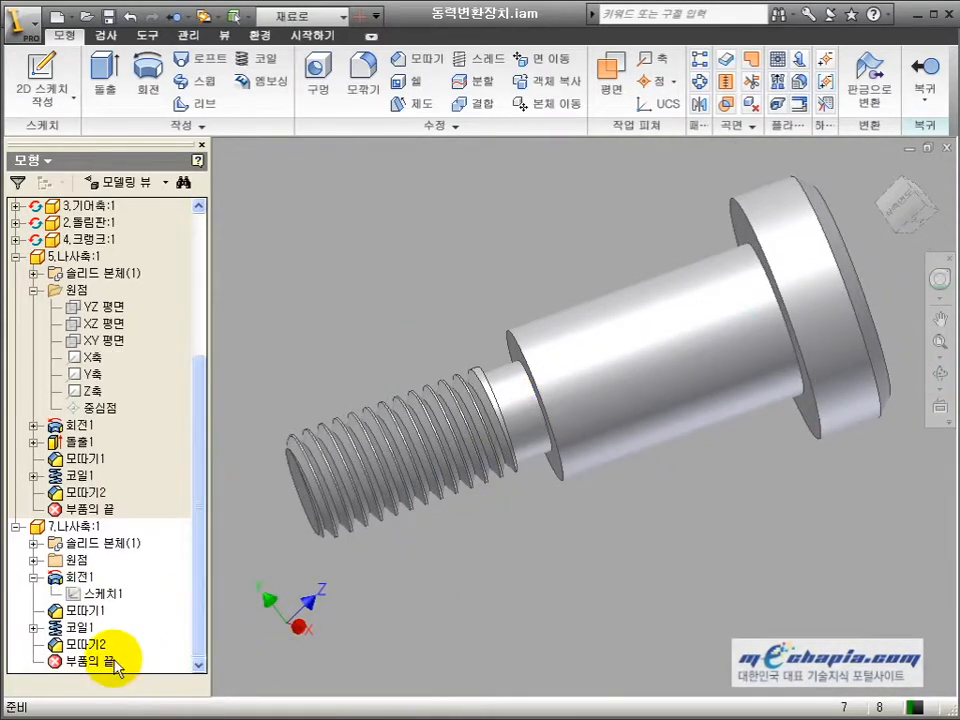
double_click(78, 627)
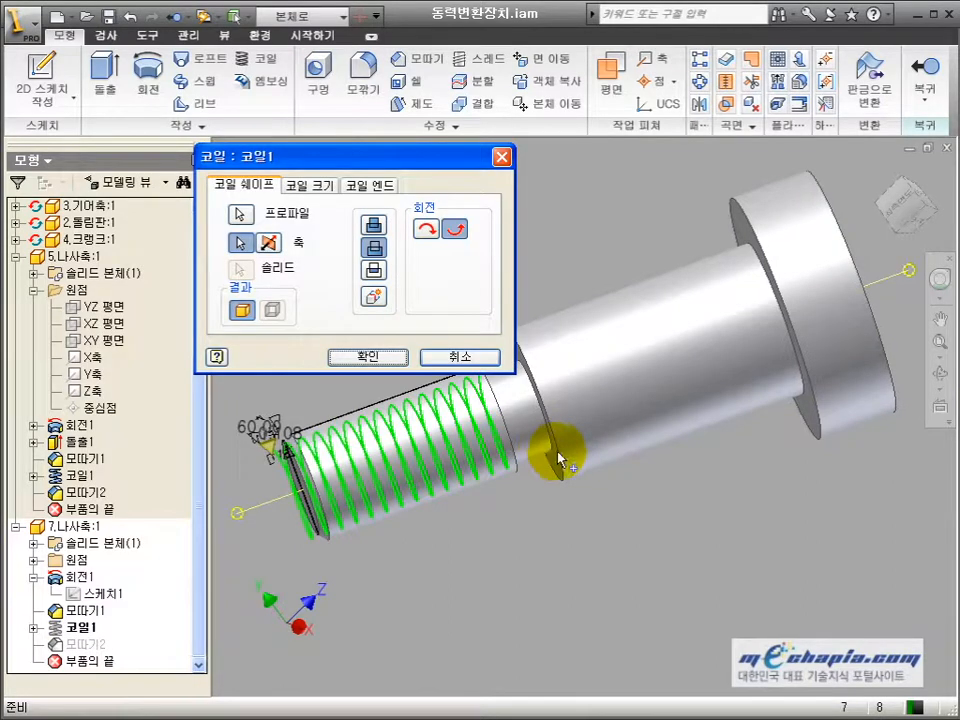
key("Return")
- Start a new sketch on the small flat end face of the thread cut beside the undercut
left_click(940, 373)
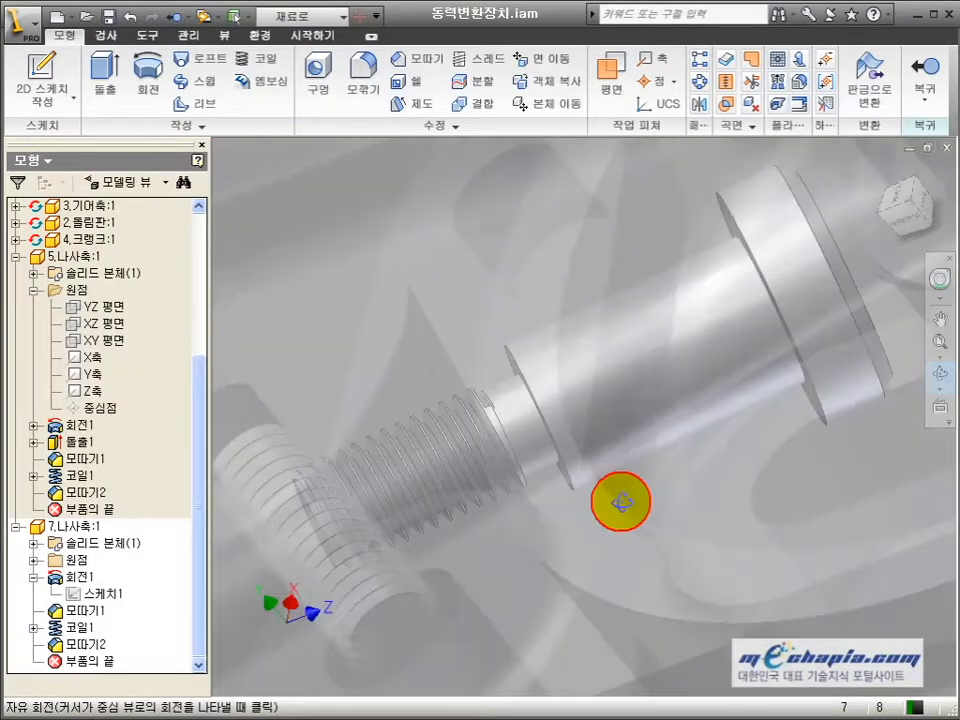
left_click_drag(621, 502, 596, 594)
mouse_move(588, 480)
left_mouse_down()
mouse_move(564, 514)
mouse_move(597, 463)
left_mouse_up()
scroll(564, 514, "down", 3)
scroll(595, 499, "down", 3)
key("Escape")
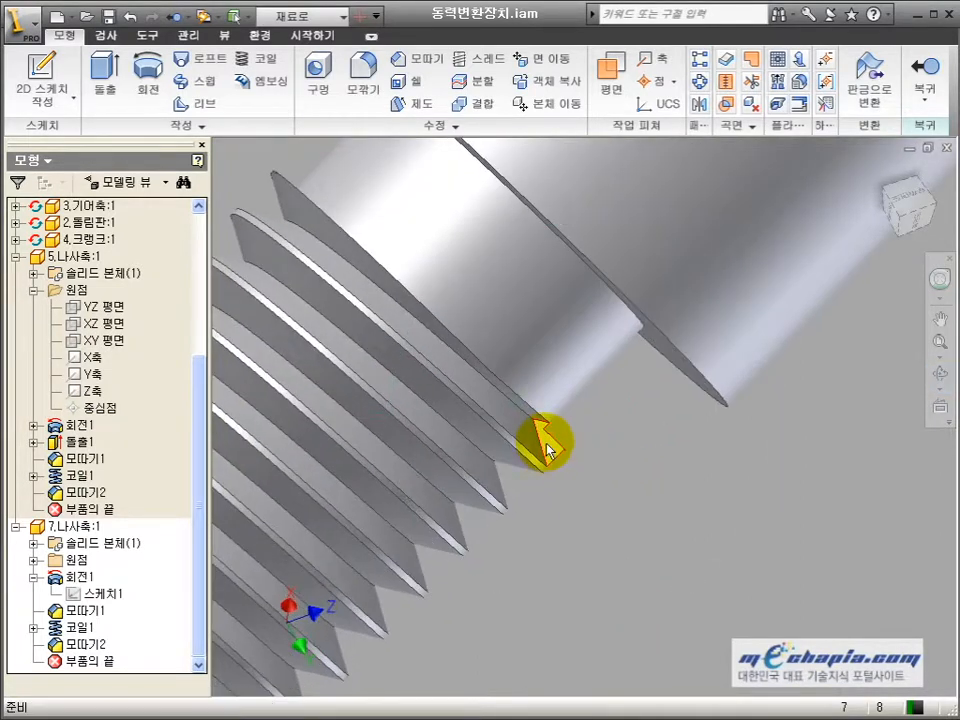
left_click(548, 447)
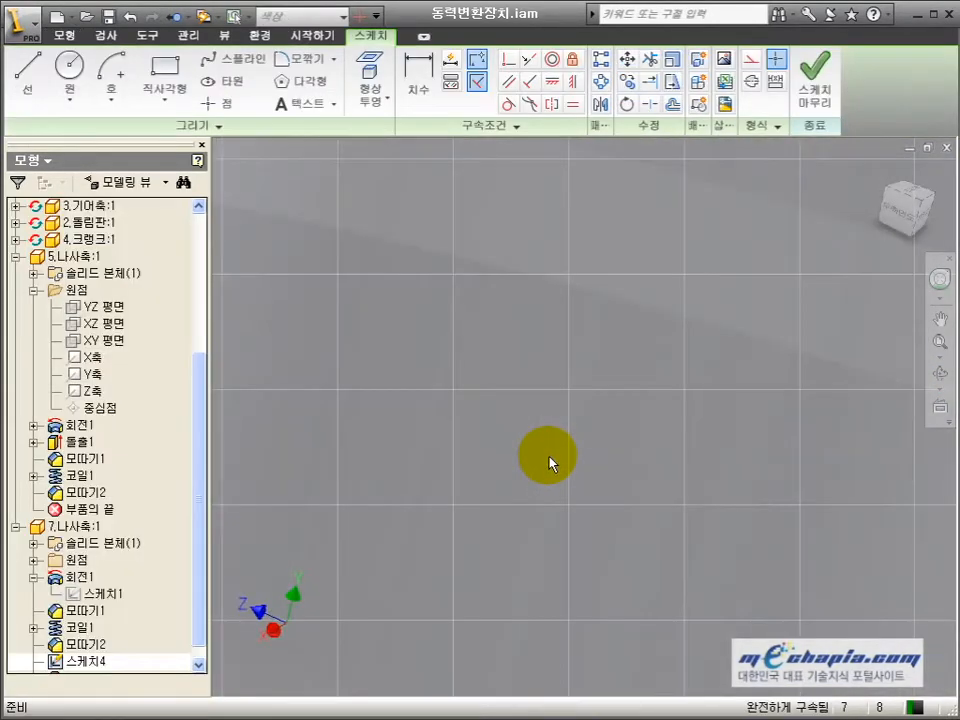
- Extrude-cut the triangular thread profile at the undercut through all of 7.나사축 in the reversed direction
scroll(549, 455, "up", 10)
scroll(580, 553, "down", 5)
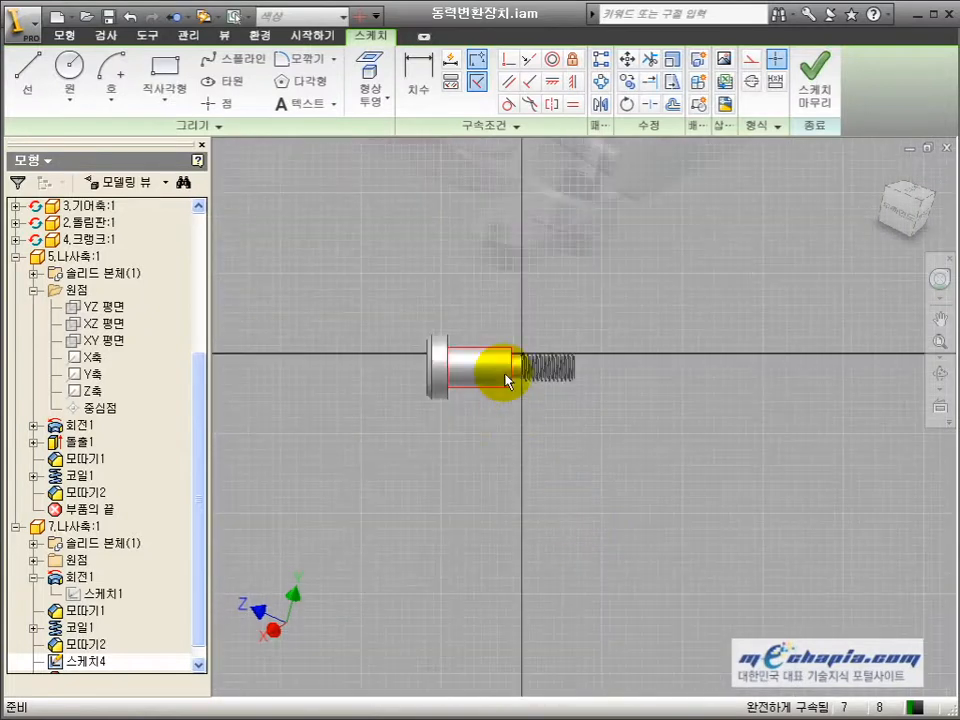
scroll(506, 378, "down", 5)
scroll(631, 300, "down", 5)
key("e")
left_click(510, 258)
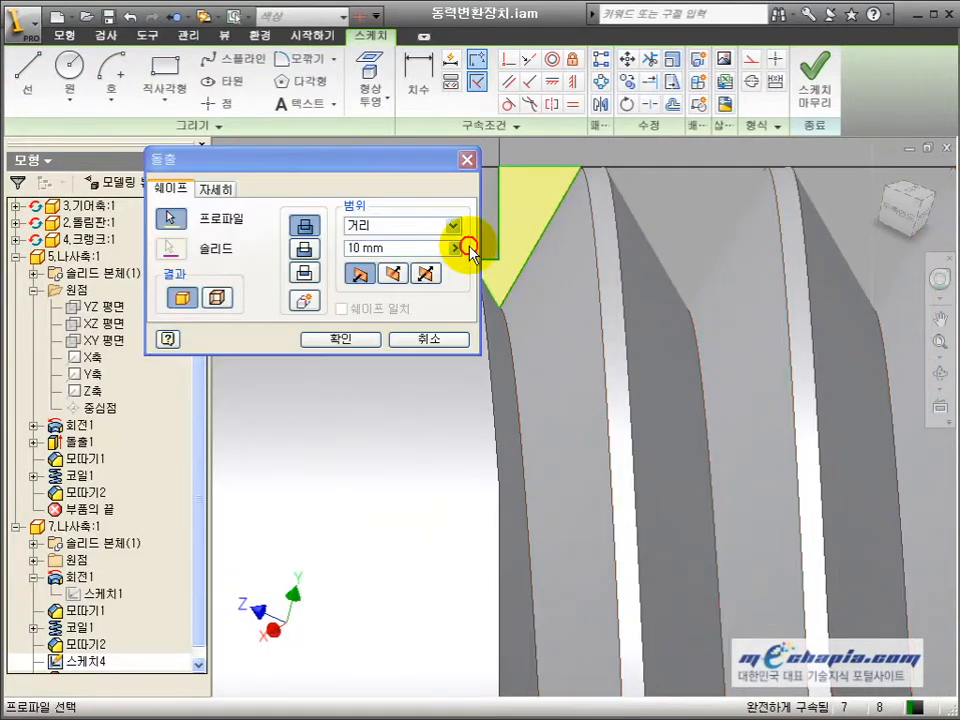
left_click(306, 249)
left_click(436, 226)
left_click(361, 288)
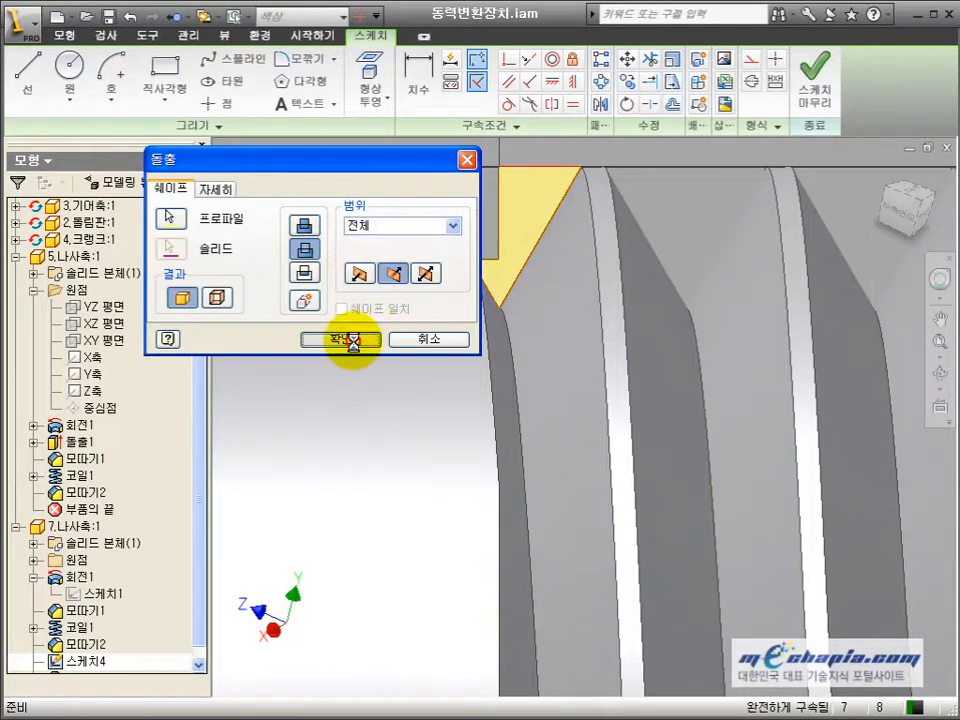
left_click(345, 340)
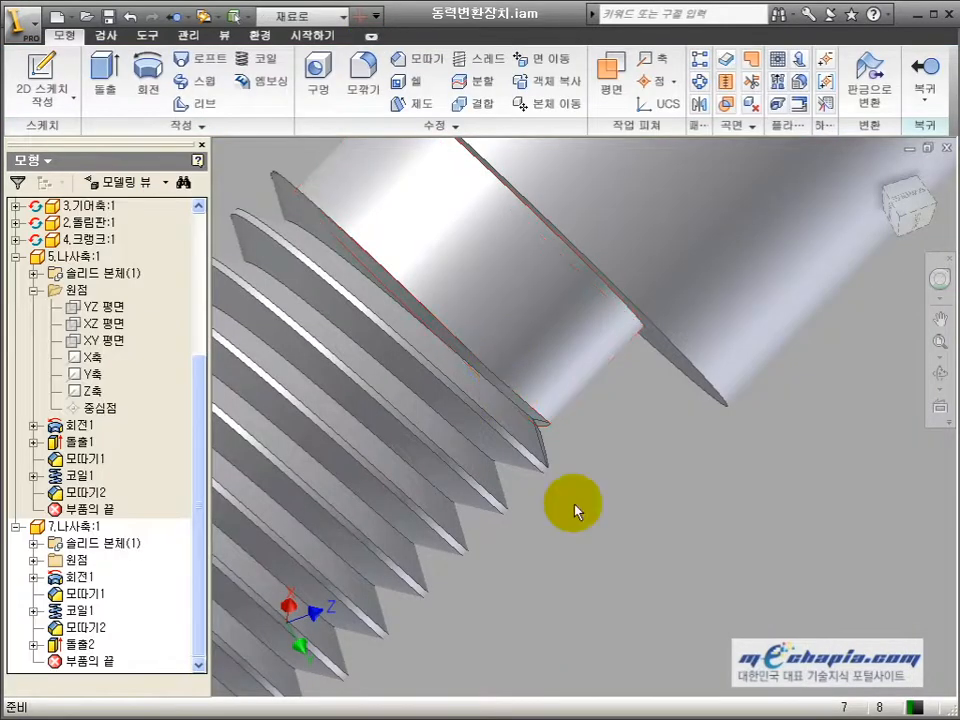
- Check the cleaned thread end, switch to the 2D drawing and measure the distance between the flats of the shaft's head
left_click(939, 374)
scroll(615, 501, "up", 4)
mouse_move(615, 501)
left_mouse_down()
mouse_move(555, 469)
mouse_move(459, 379)
mouse_move(403, 403)
mouse_move(482, 468)
mouse_move(510, 445)
left_mouse_up()
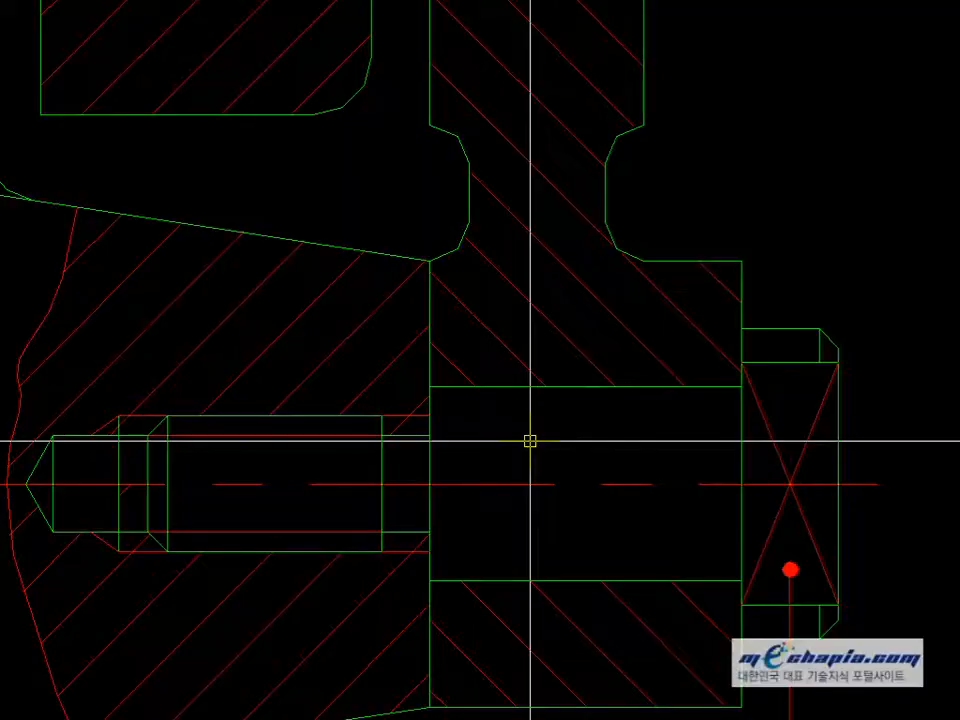
scroll(527, 439, "down", 2)
middle_click_drag(527, 439, 282, 430)
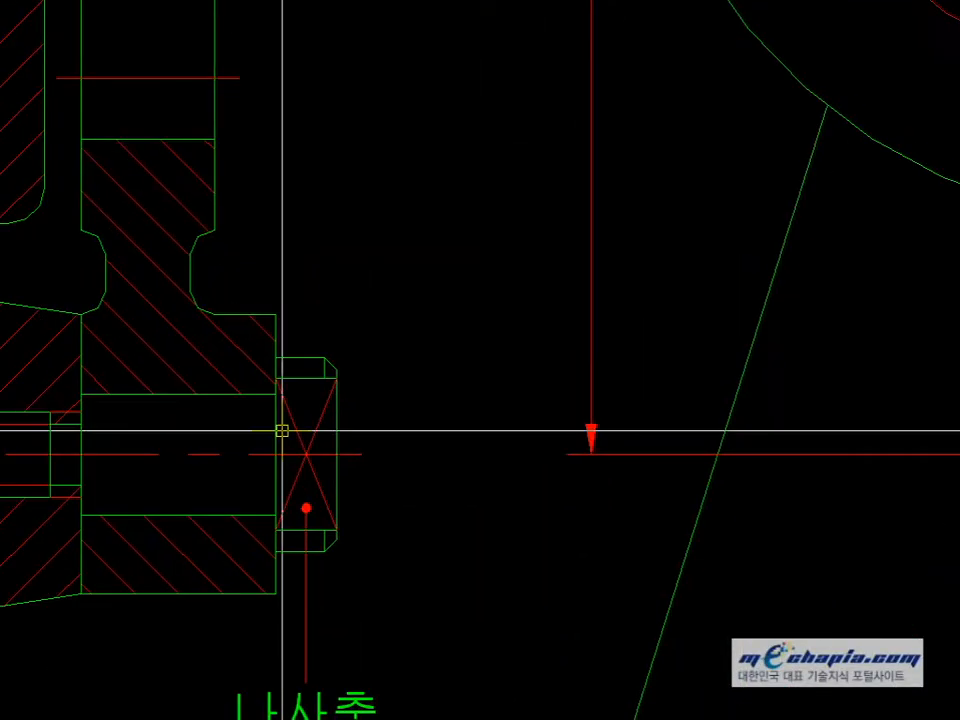
left_click(336, 372)
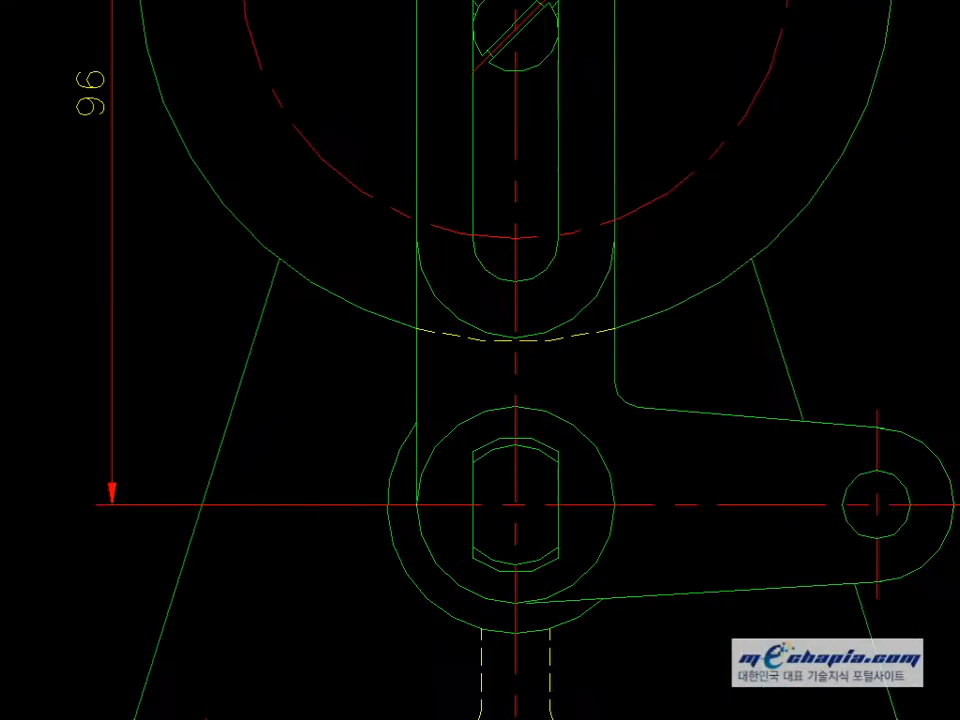
left_click(557, 460)
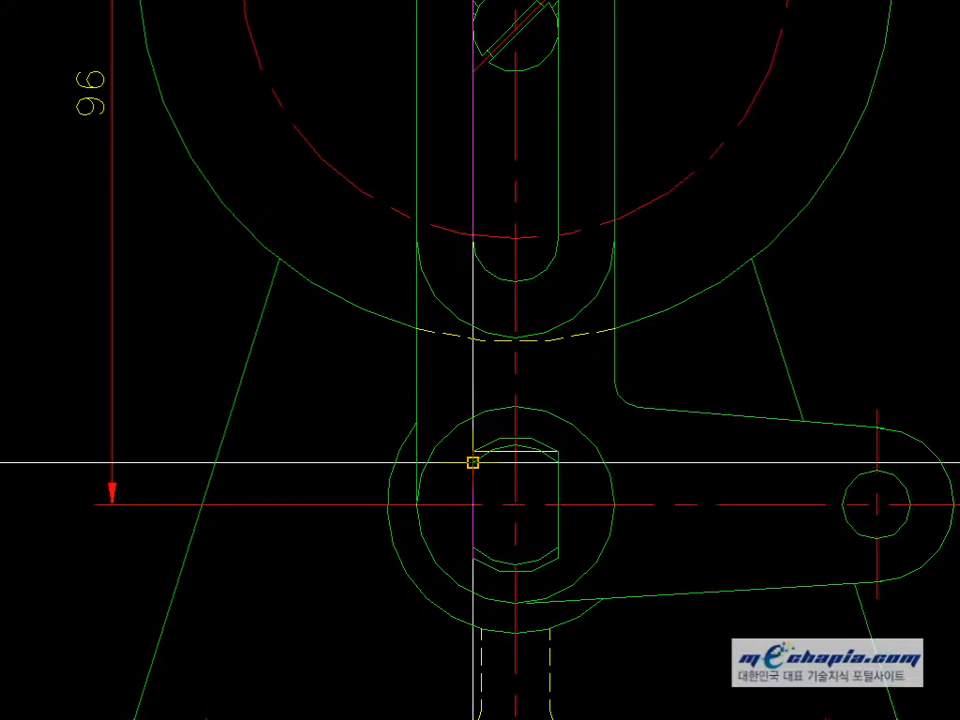
left_click(471, 459)
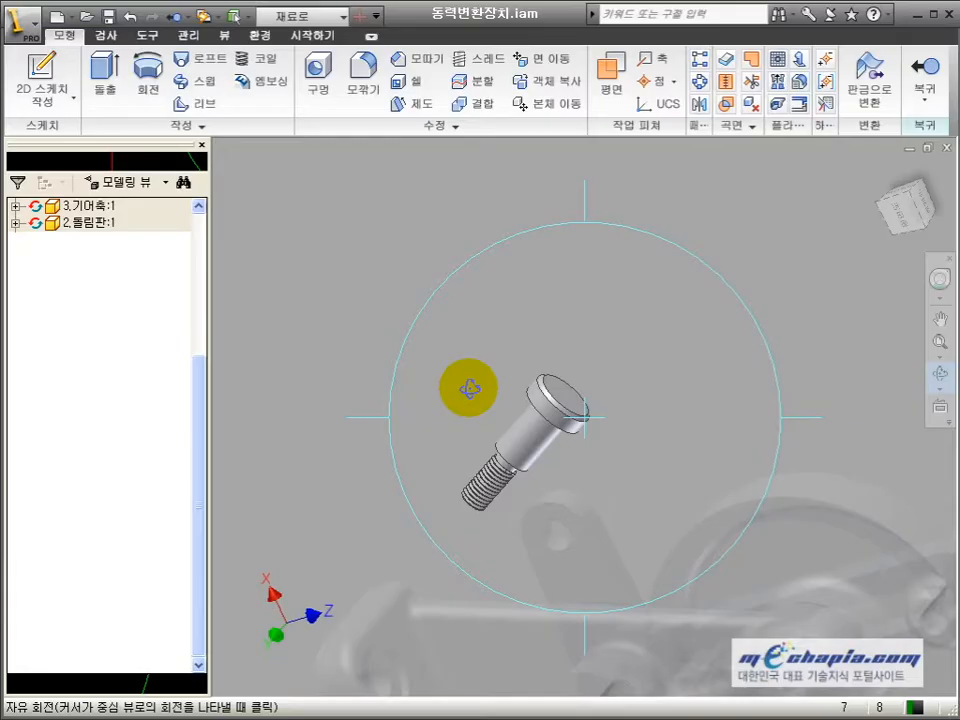
- Start a sketch on the end face of the shaft's head and draw two horizontal chords across its outer circle, each about 12.9 mm long
left_click_drag(467, 386, 558, 416)
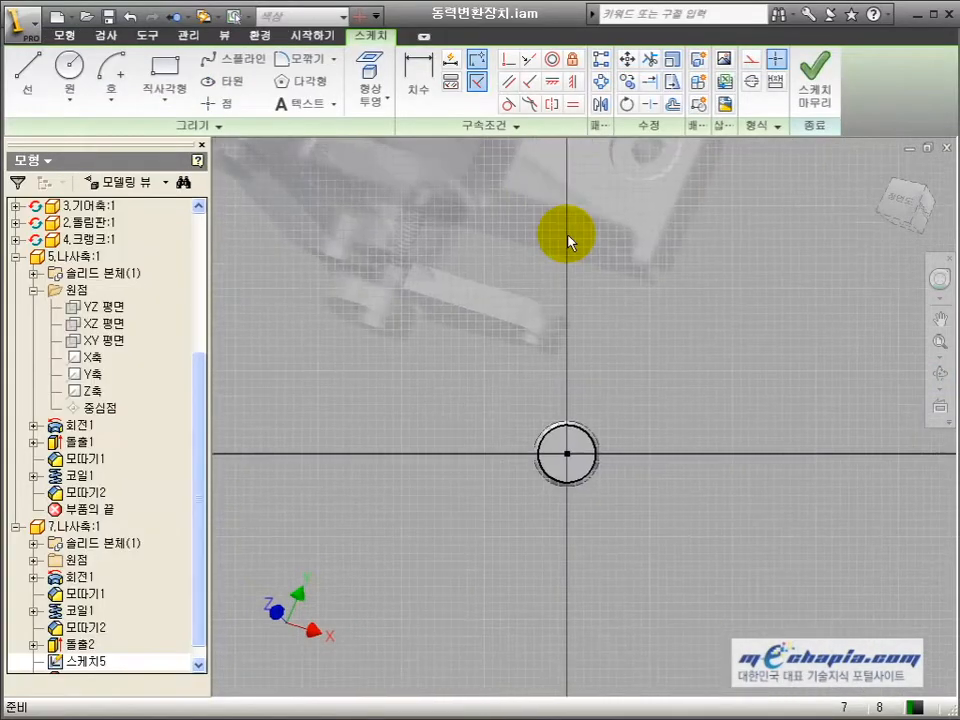
left_click(583, 435)
scroll(467, 304, "down", 4)
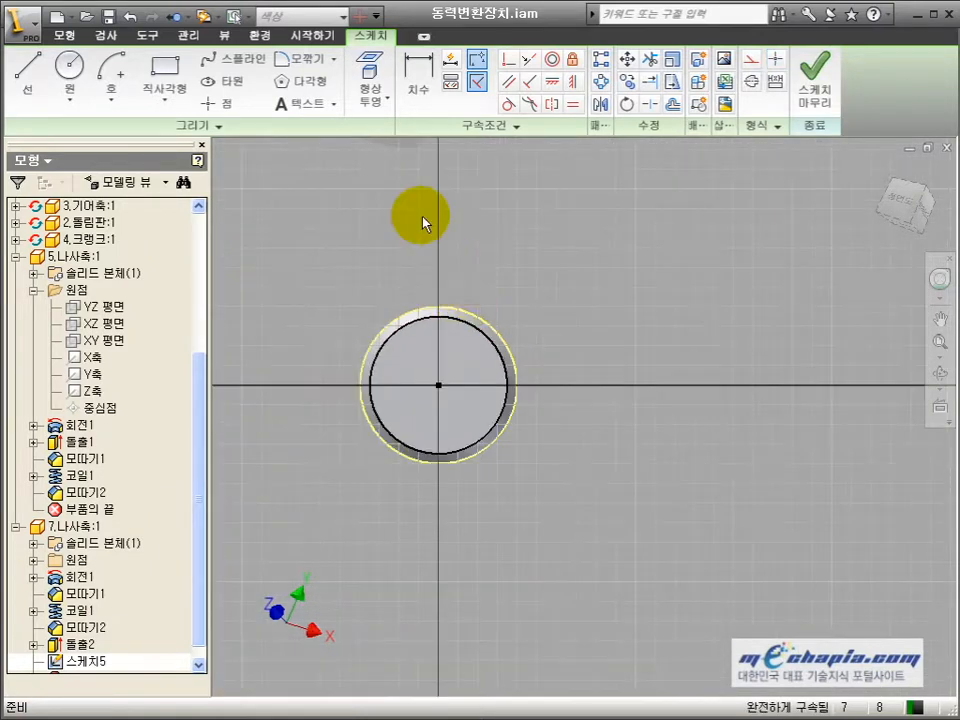
key("Escape")
scroll(489, 420, "up", 4)
key("l")
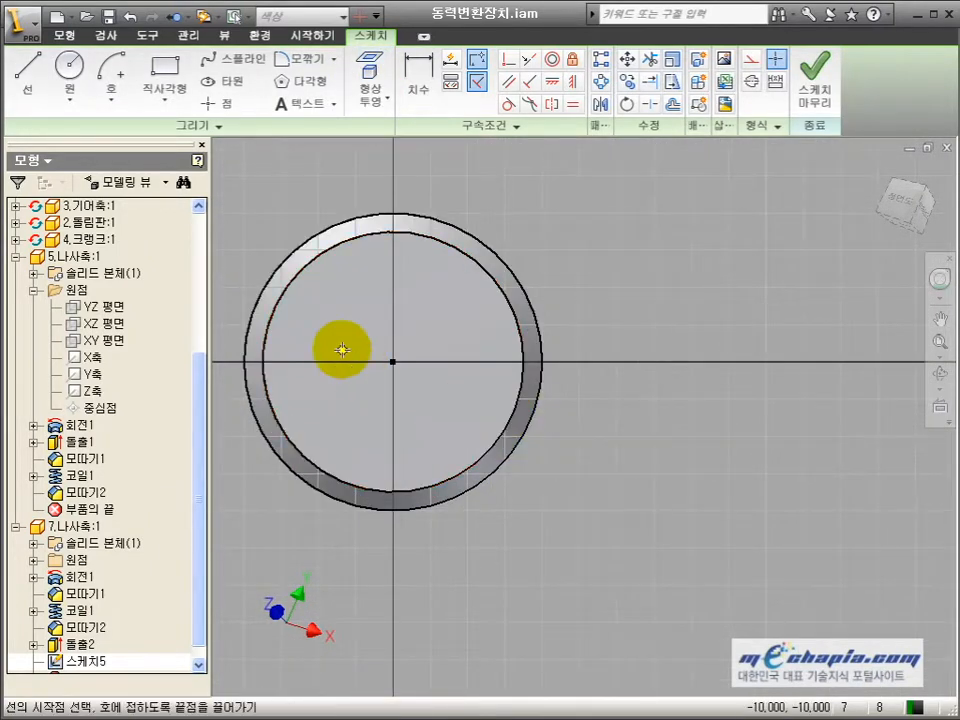
left_click(272, 272)
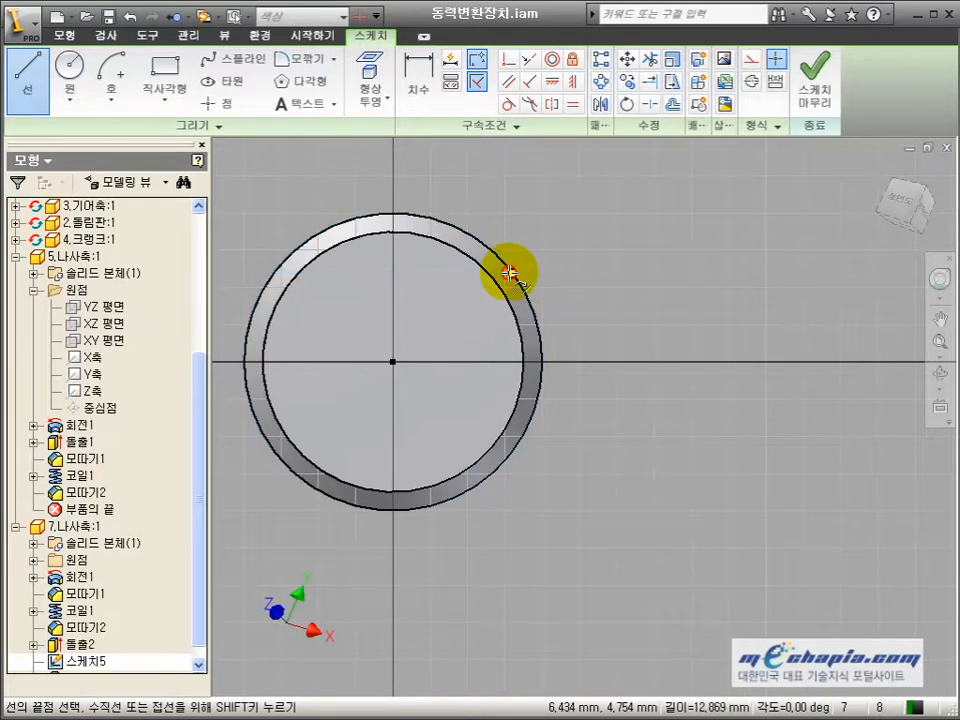
double_click(514, 272)
left_click(272, 450)
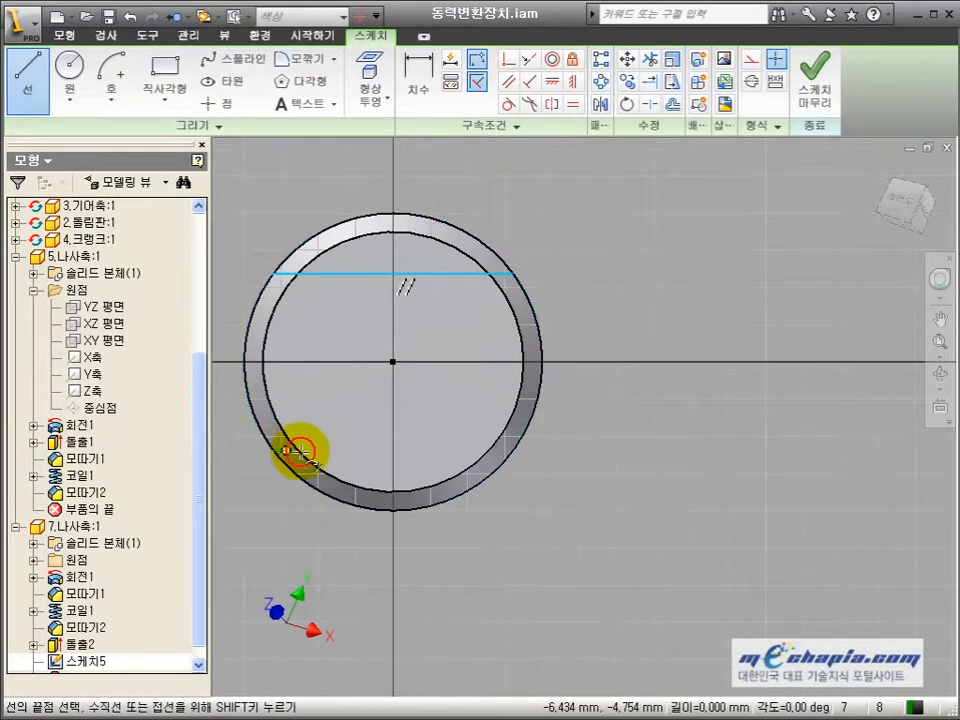
double_click(511, 450)
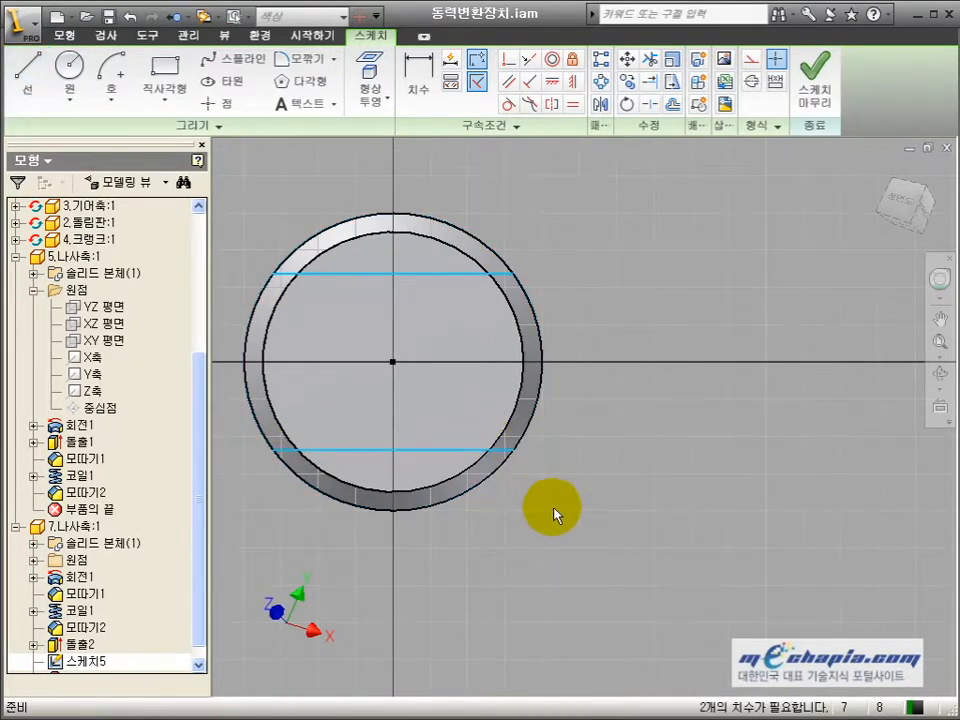
- Make the two horizontal lines equal in length and dimension the distance between them to 10 mm
left_click(452, 274)
left_click(443, 450)
key("d")
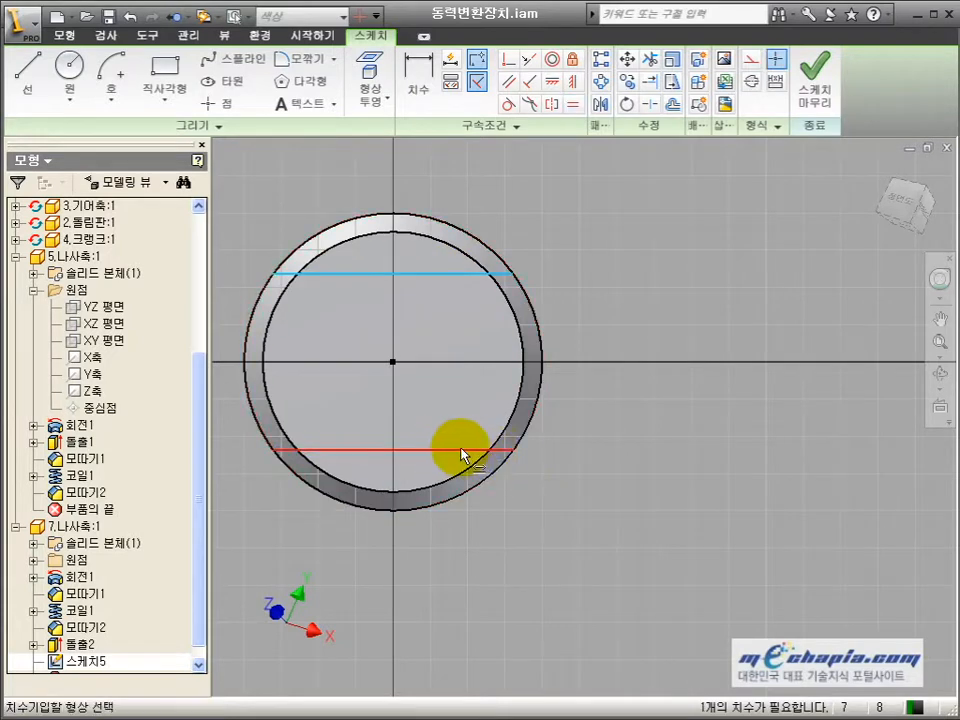
left_click(461, 450)
left_click(500, 274)
left_click(583, 342)
type("1")
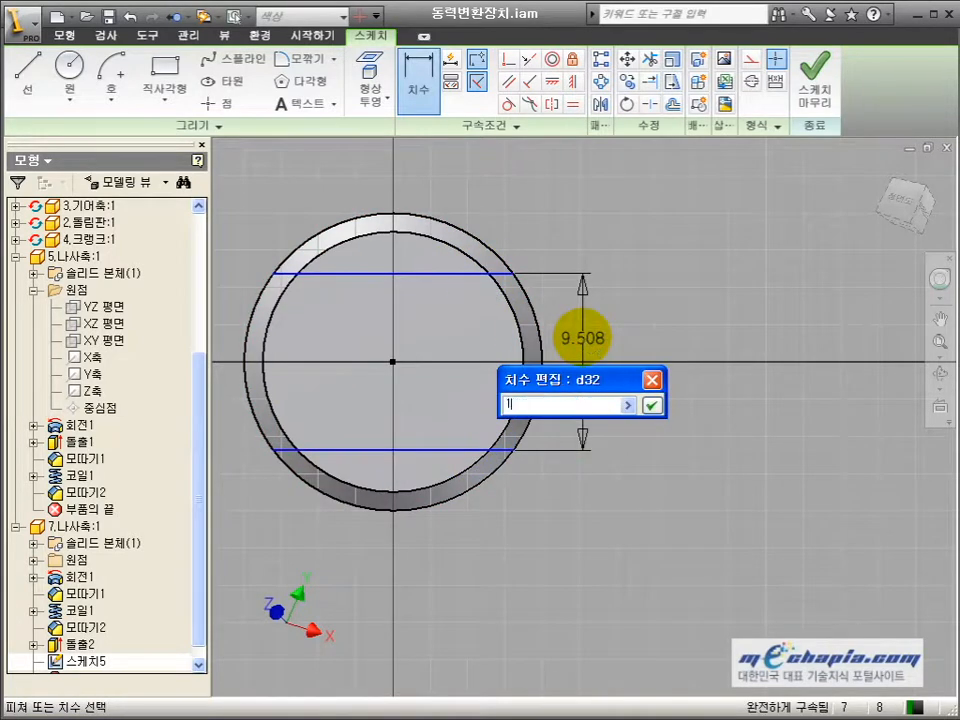
type("0")
key("Return")
- Extrude-cut the two circle segments outside the lines through all, and save the assembly with its changed parts
key("e")
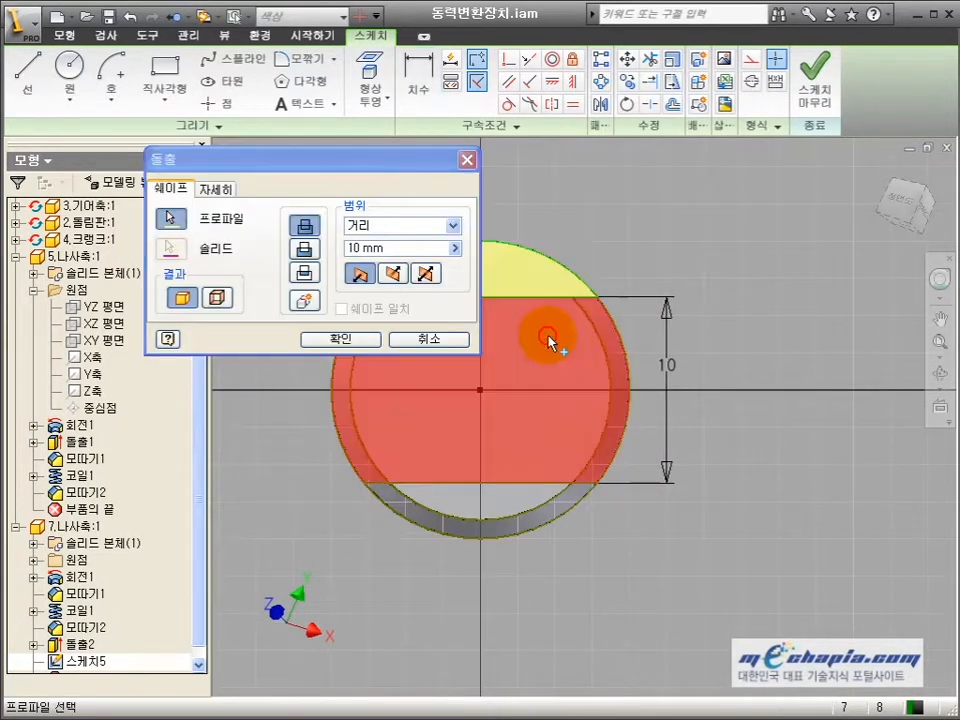
left_click(360, 226)
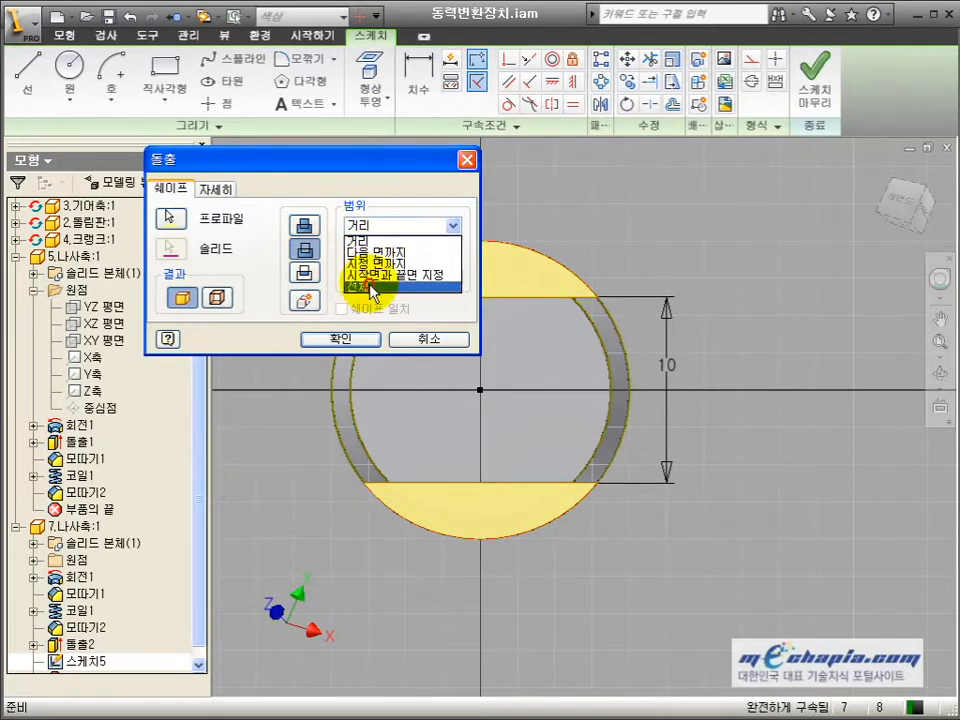
left_click(370, 286)
left_click(341, 339)
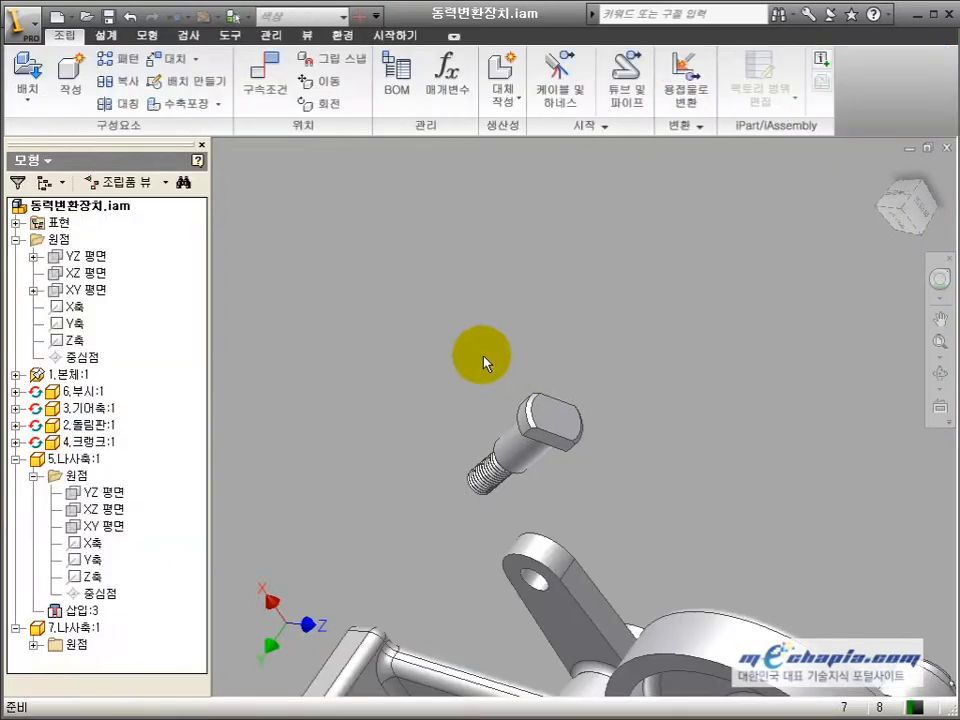
middle_click_drag(476, 362, 500, 291)
key("ctrl+s")
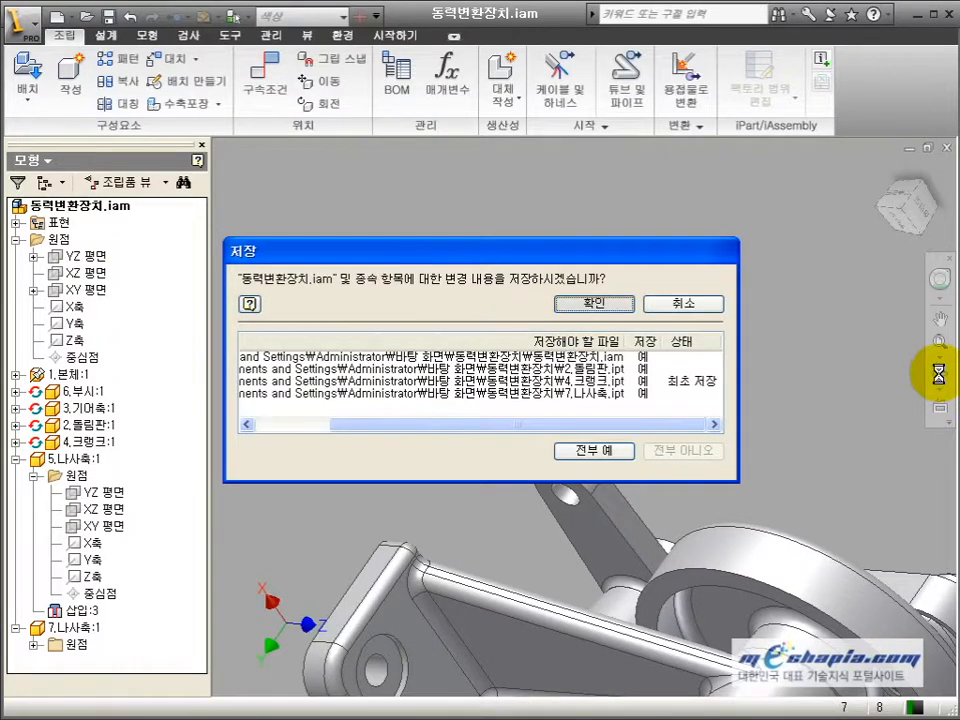
- Rotate the component 7.나사축 so that its threaded end points away from the crank and the underside of its head is accessible
left_click(940, 374)
left_click_drag(690, 383, 542, 508)
key("Escape")
scroll(560, 495, "up", 5)
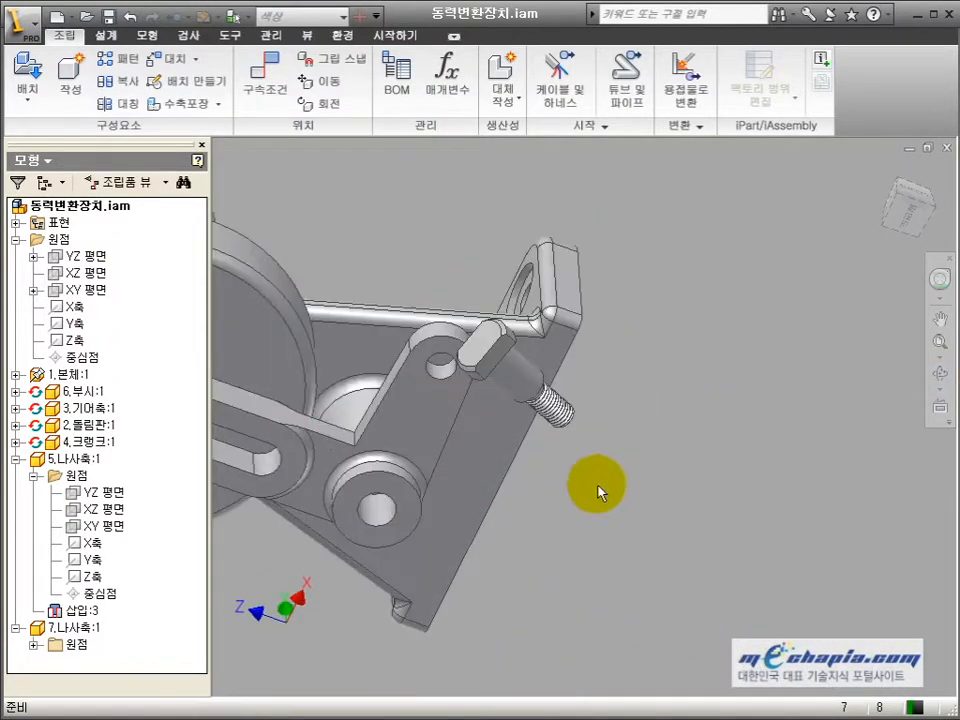
key("g")
left_click_drag(633, 455, 643, 482)
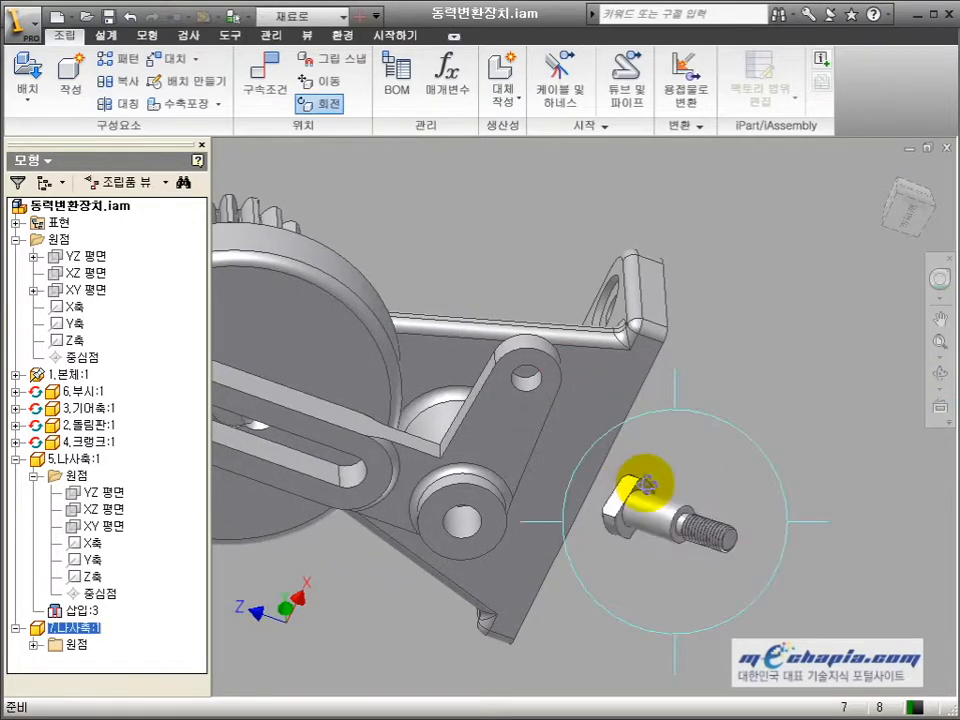
key("Escape")
left_click(731, 454)
- Add an Insert constraint with 0 mm offset between the head's underside edge on 7.나사축 and the crank's hub hole
key("c")
left_click(259, 127)
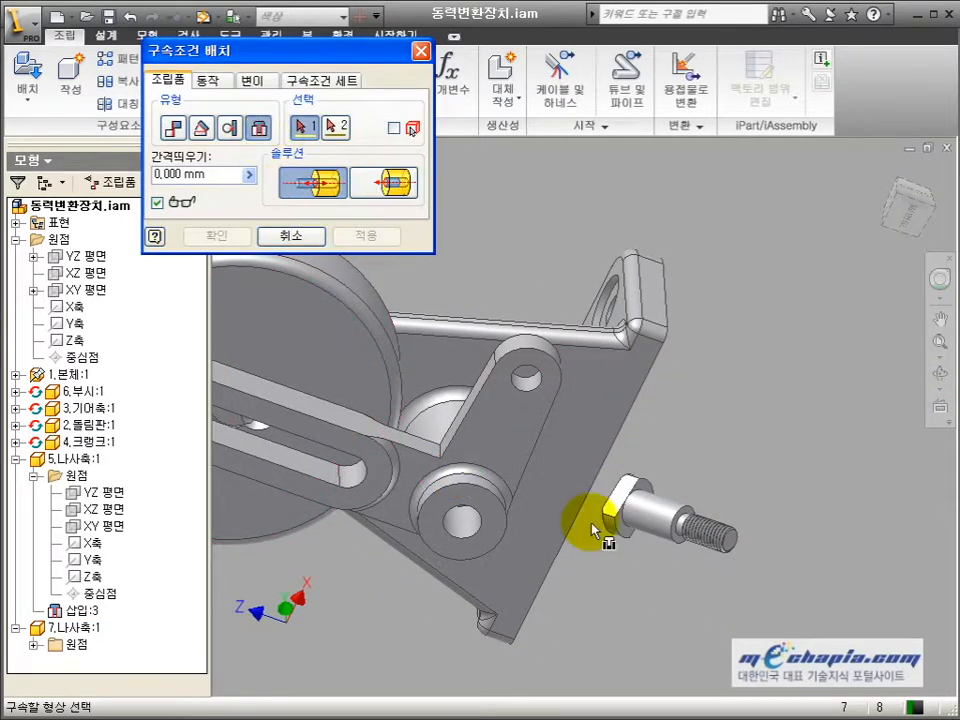
left_click(445, 515)
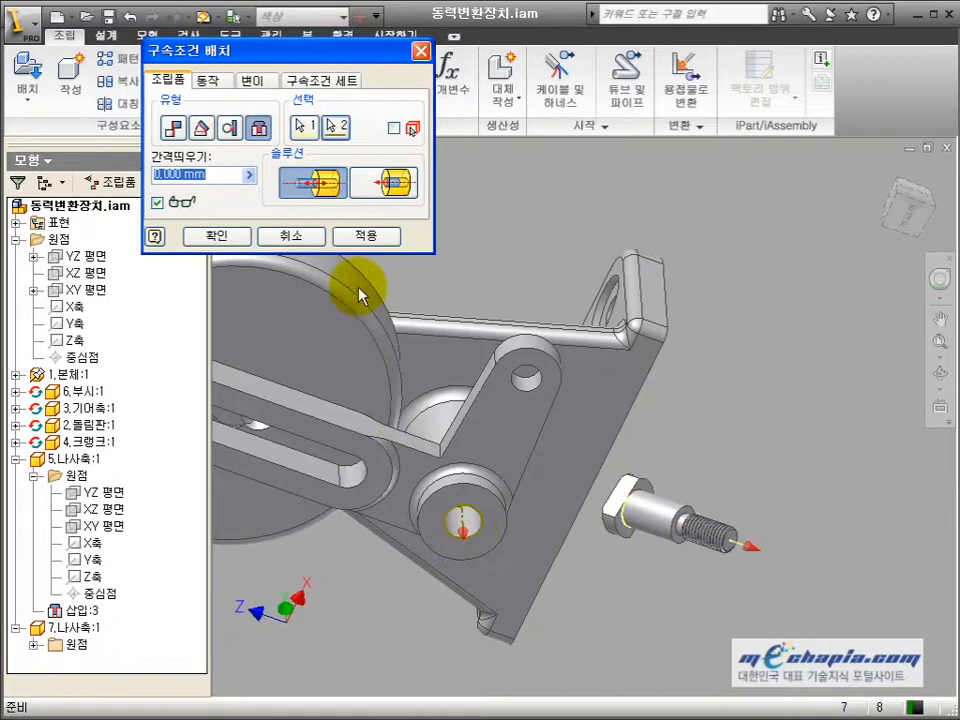
left_click(366, 236)
key("Escape")
left_click(451, 288)
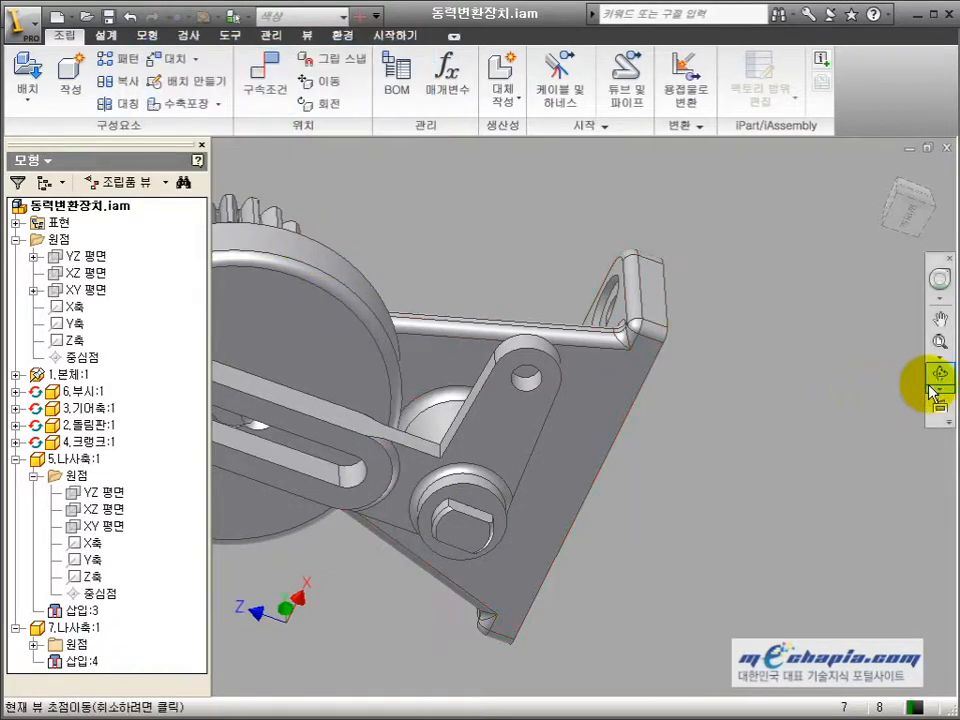
- Review the assembled shaft from another side and measure the thread diameter of the countersunk screw in the 2D drawing
left_click(935, 391)
mouse_move(572, 452)
left_mouse_down()
mouse_move(546, 424)
mouse_move(589, 381)
mouse_move(497, 466)
mouse_move(621, 476)
left_mouse_up()
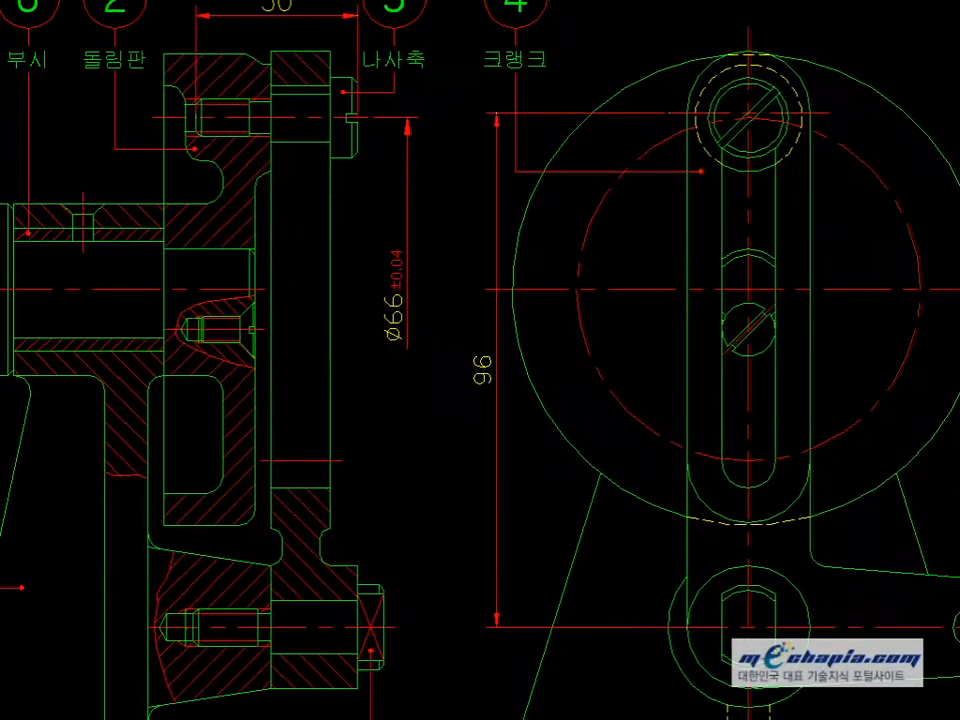
middle_click_drag(205, 326, 257, 396)
scroll(312, 396, "up", 7)
middle_click_drag(366, 491, 414, 530)
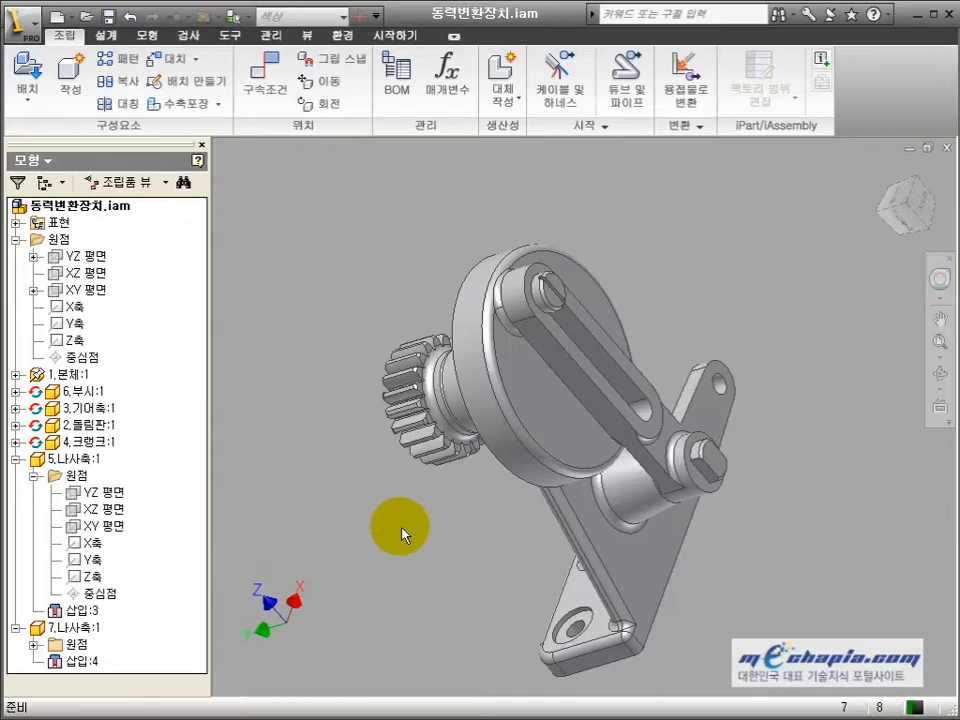
left_click(358, 540)
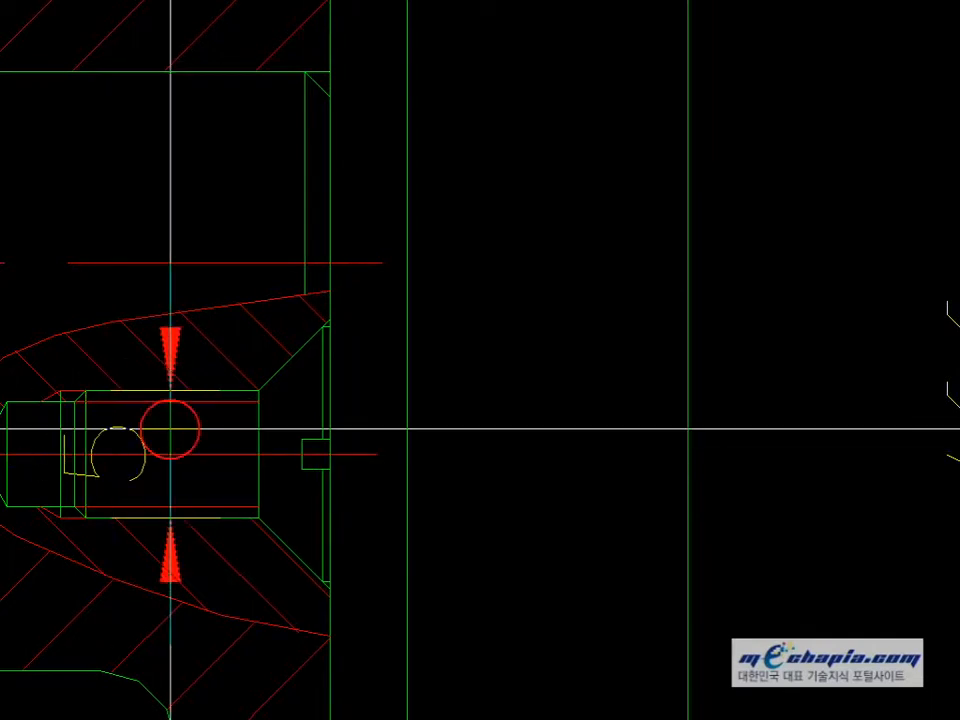
key("alt+Tab")
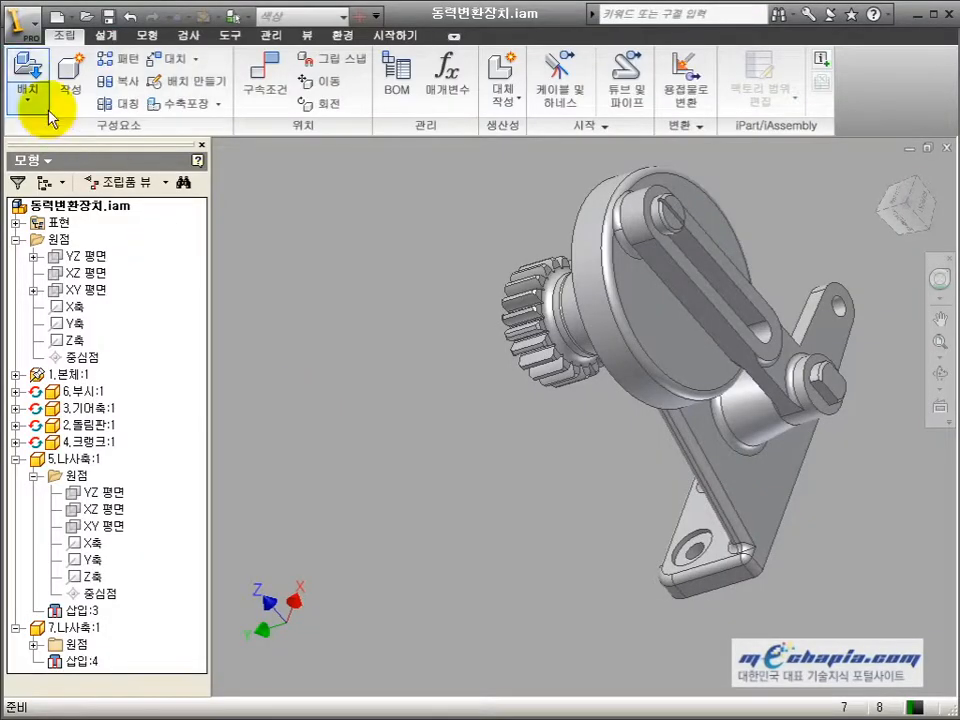
- Create a new in-place part named M5볼트 from Standard.ipt and place it in the assembly with its first sketch open
left_click(70, 75)
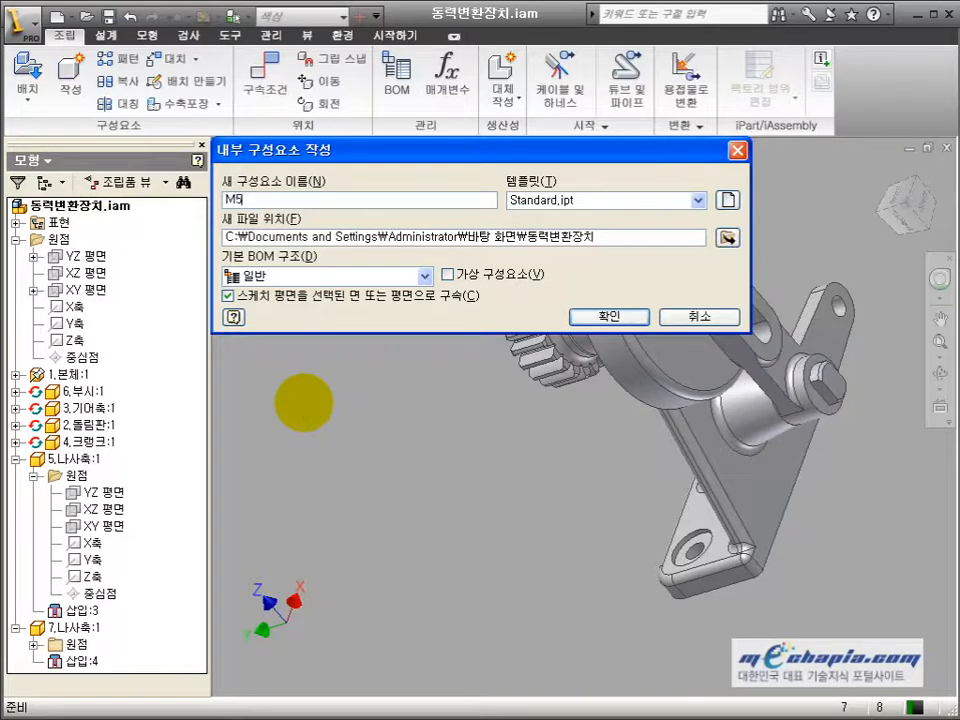
key("Return")
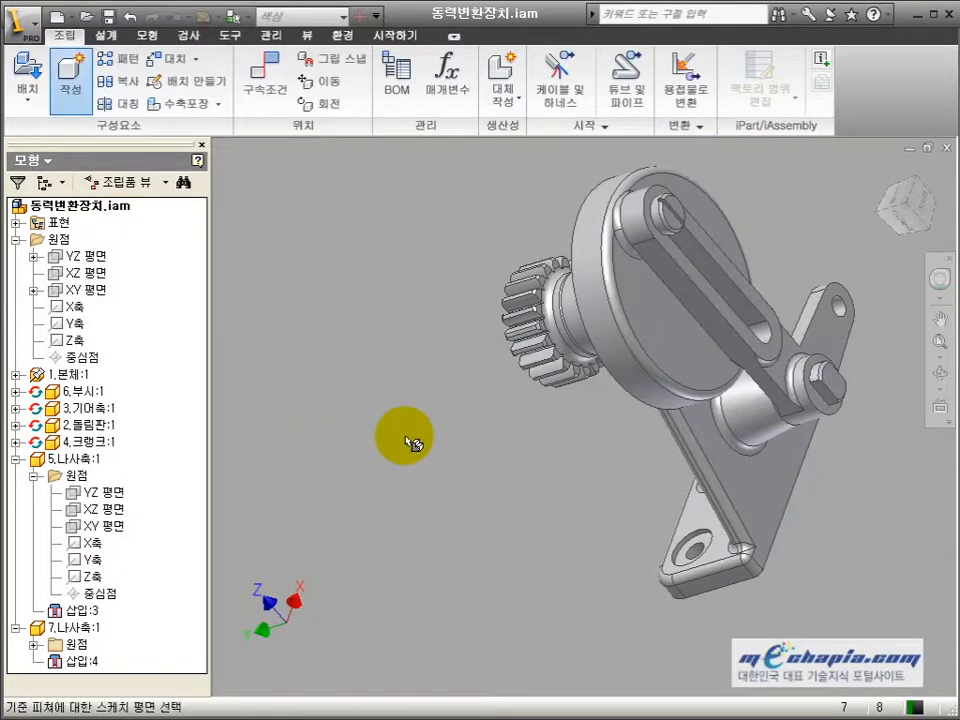
left_click(436, 489)
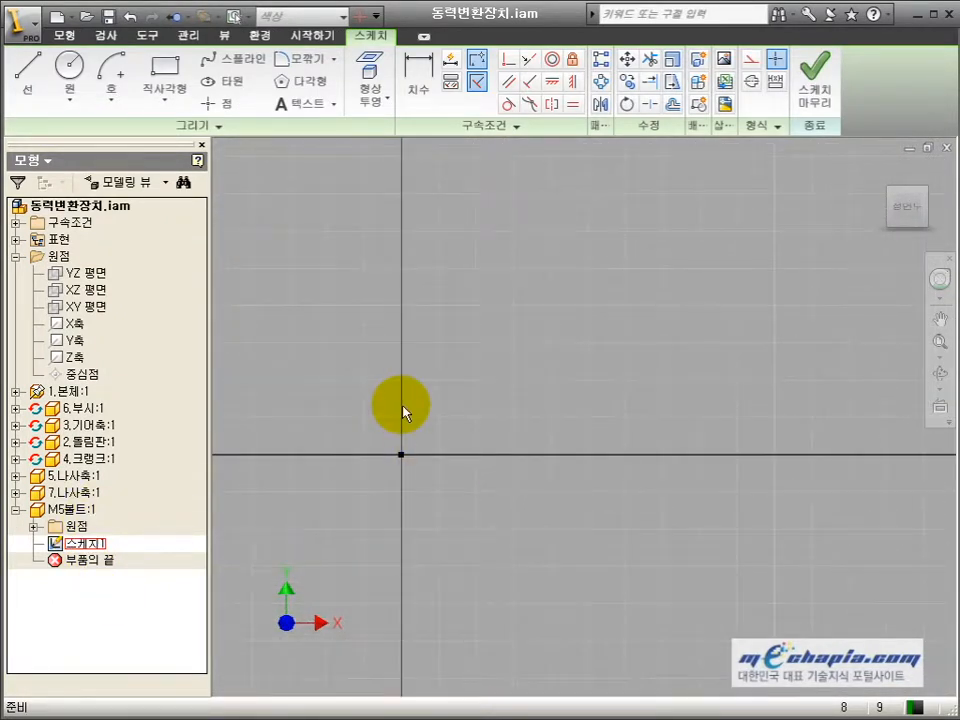
- Sketch a vertical line about 6.3 mm long beside the sketch origin and check the countersunk screw in the 2D drawing
left_click(416, 507)
key("Escape")
key("ctrl+z")
key("l")
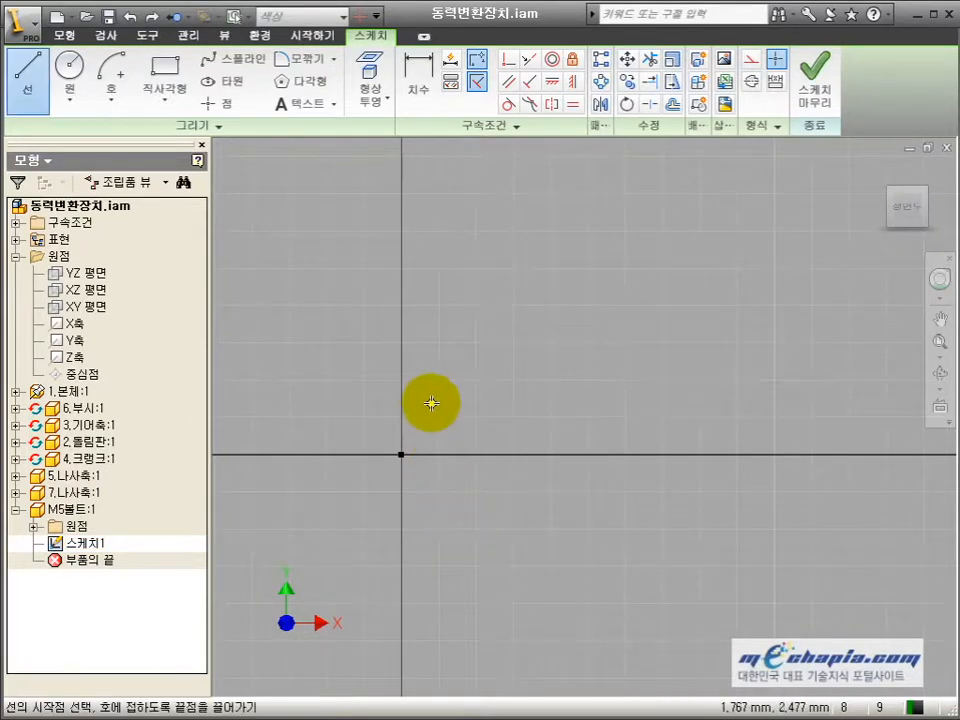
left_click(428, 393)
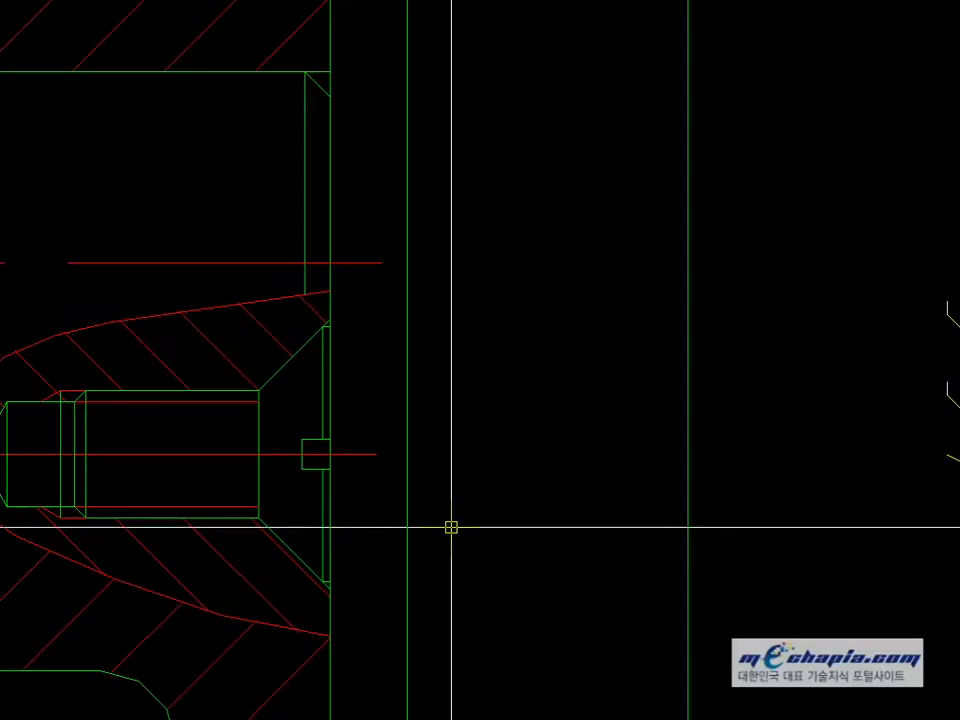
left_click(72, 455)
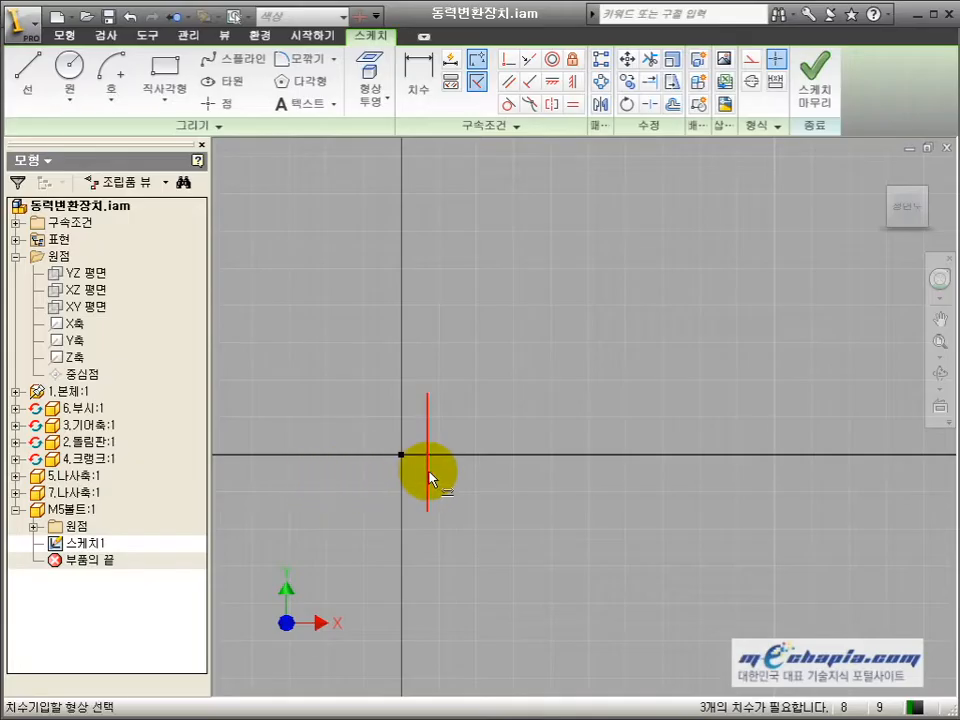
- Set the vertical line's length to 10 mm and make its midpoint coincident with the sketch origin
left_click(429, 479)
left_click(474, 478)
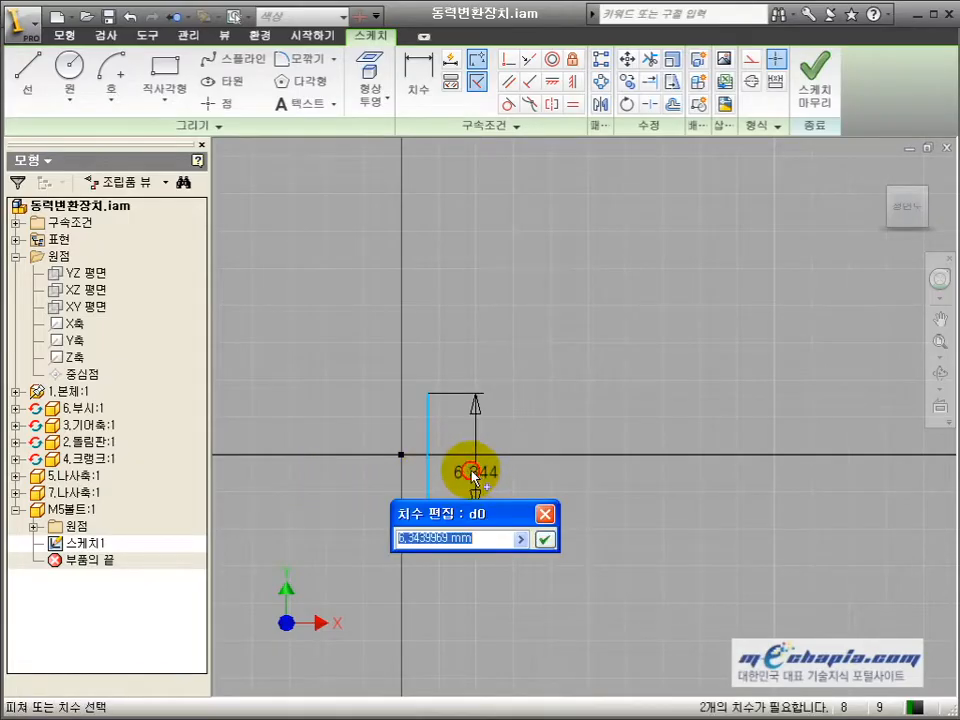
type("10")
key("Return")
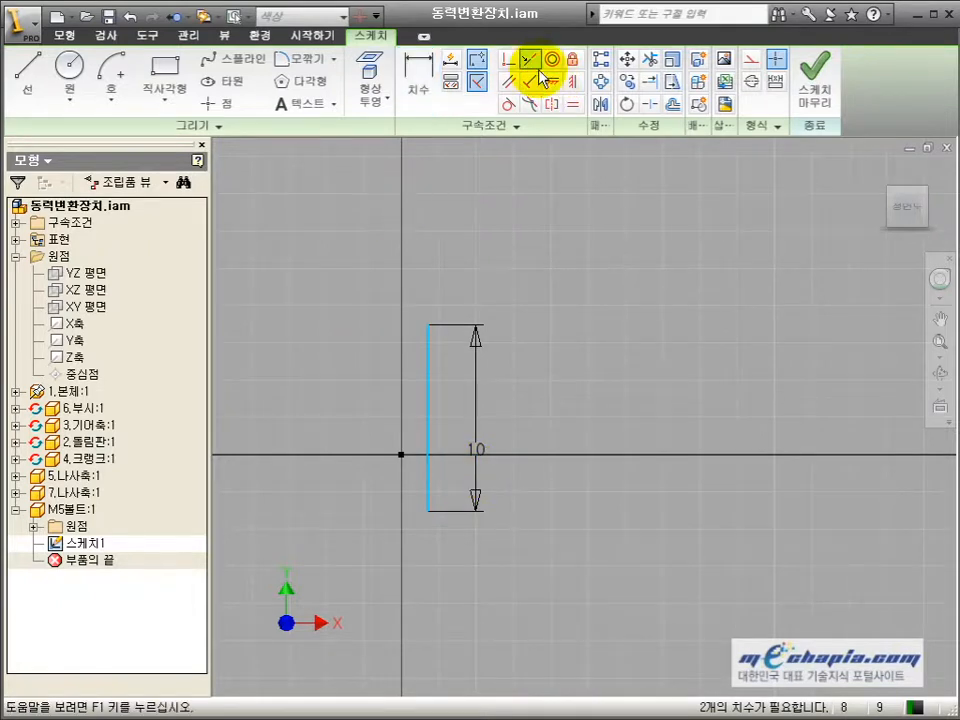
left_click(401, 456)
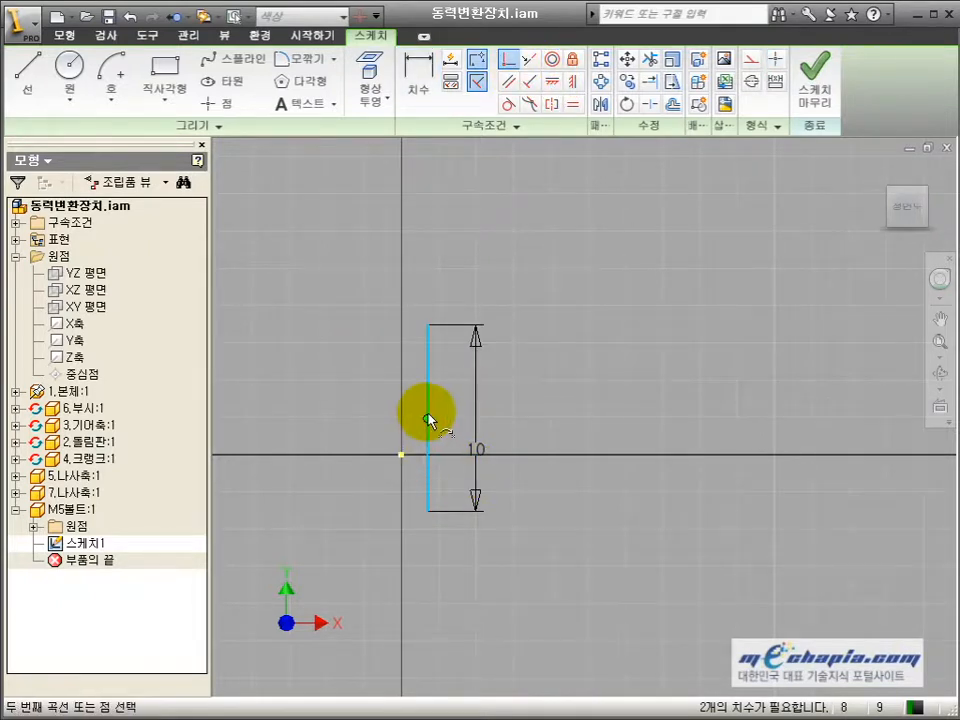
left_click(429, 415)
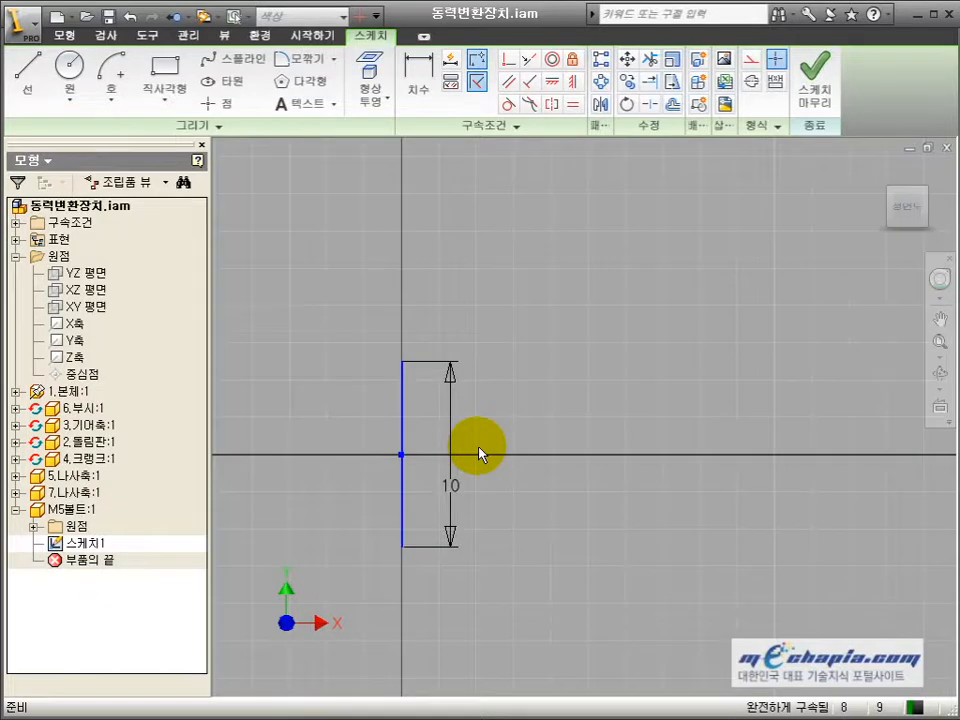
- Sketch the half profile of the countersunk bolt from the line's upper end through the slanted head edge and shank to its lower end
key("l")
left_click(402, 361)
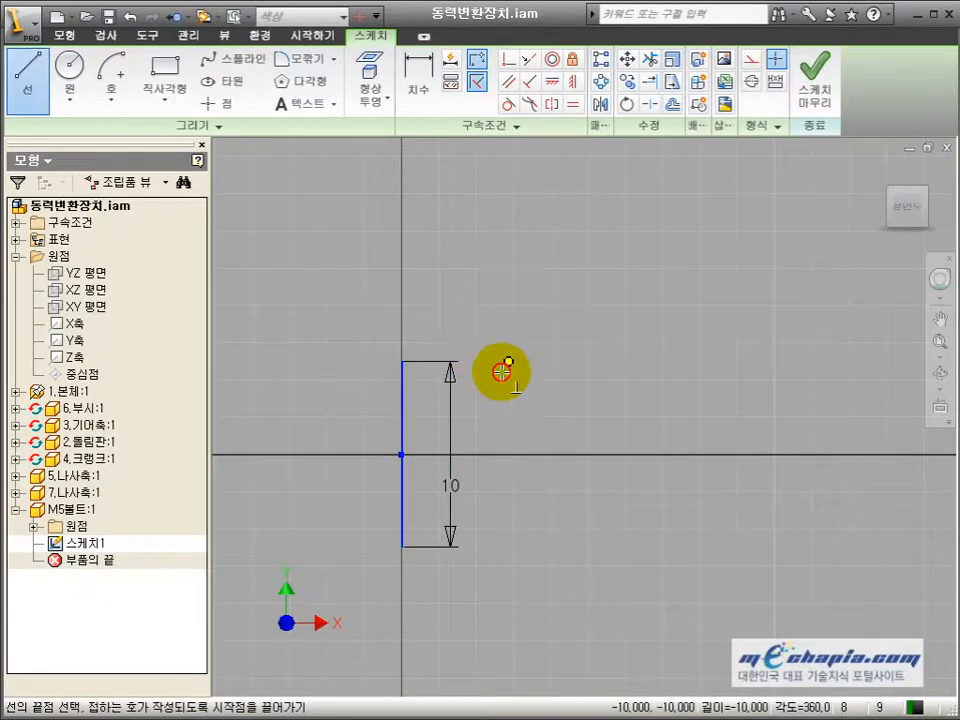
left_click(508, 361)
left_click_drag(459, 416, 455, 495)
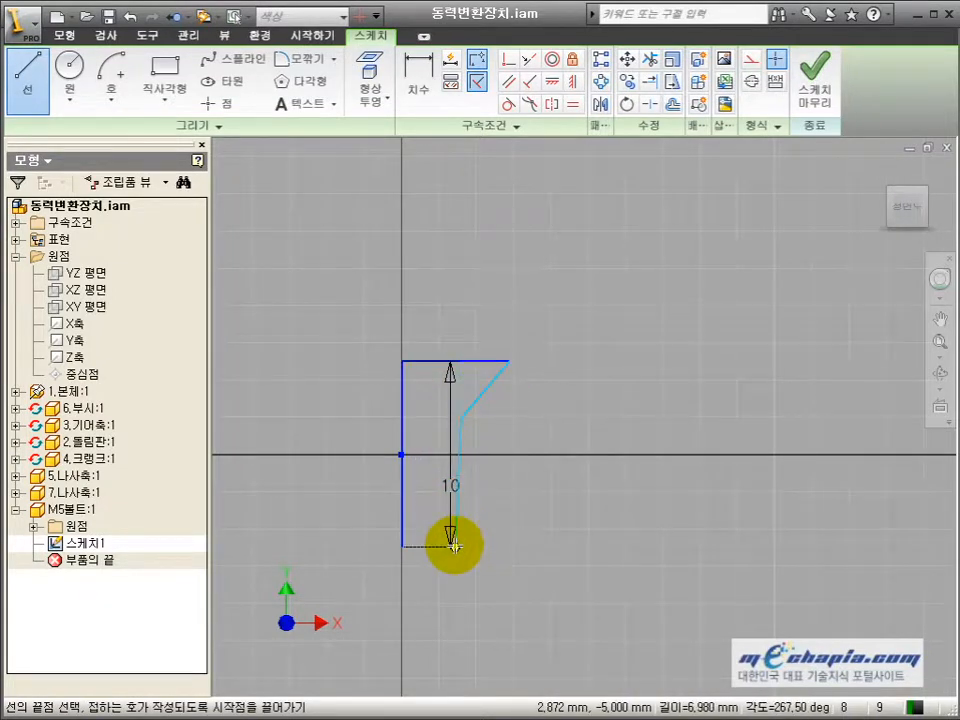
left_click(455, 545)
left_click(403, 546)
key("d")
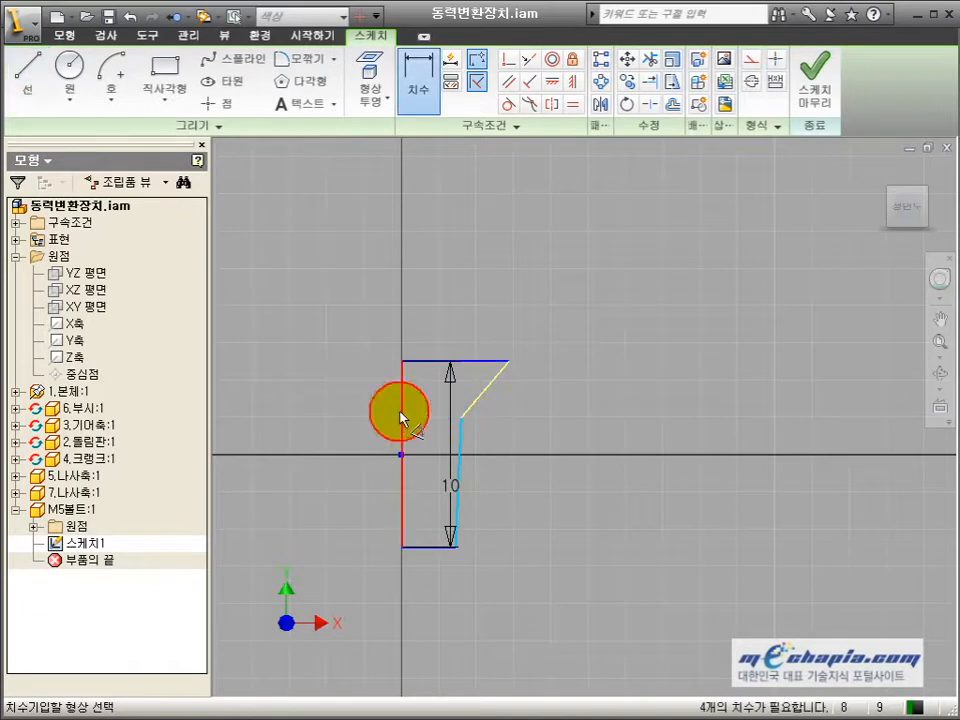
left_click(402, 303)
key("Escape")
key("ctrl+z")
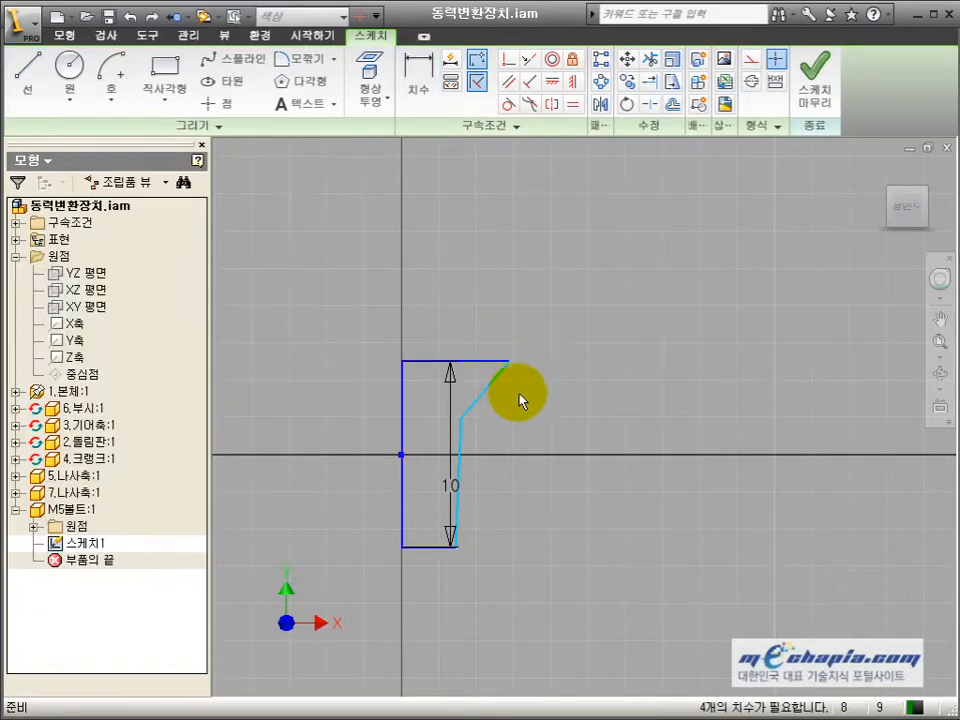
- Dimension the angle between the slanted head edge and the vertical axis line as 45 degrees
left_click(476, 400)
left_click(404, 390)
left_click(461, 311)
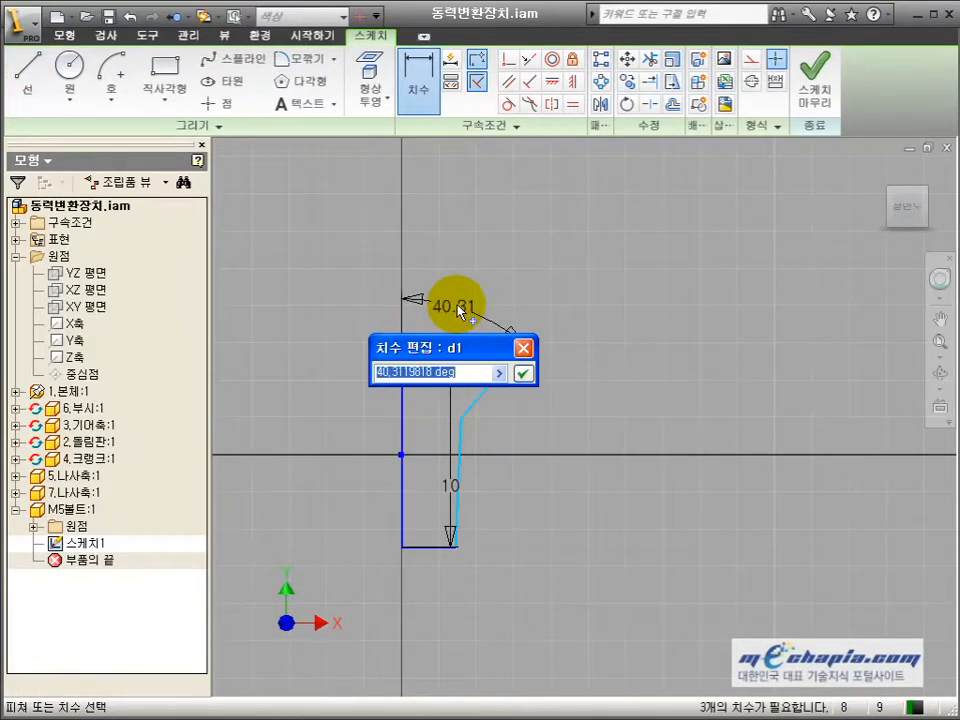
key("Return")
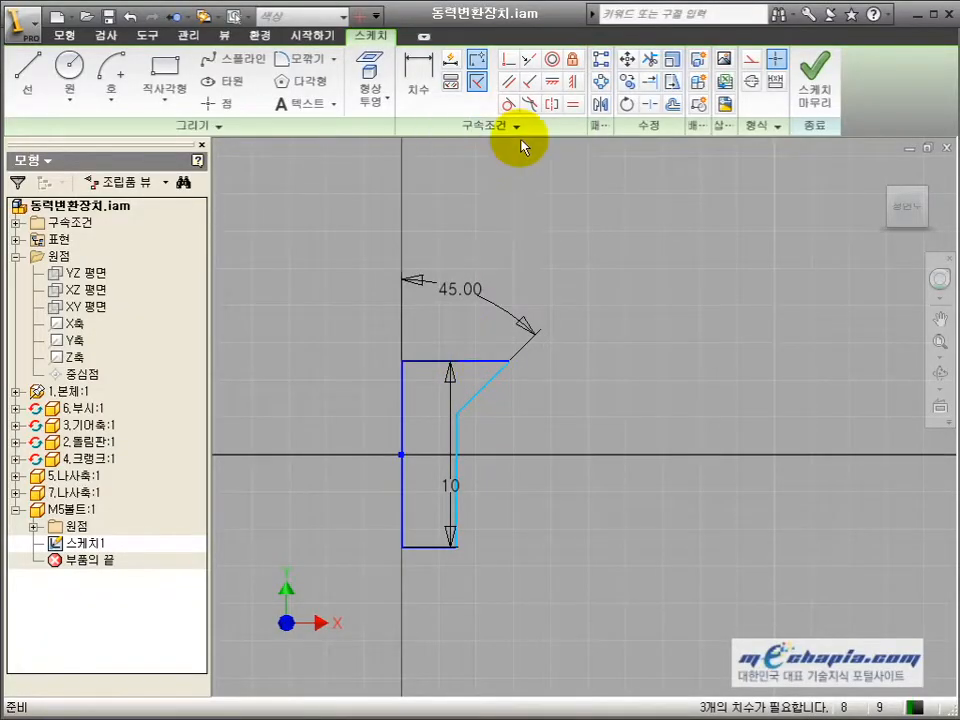
- Convert the vertical axis line to a centerline and dimension the head's outer diameter as 10.6 mm
left_click(402, 405)
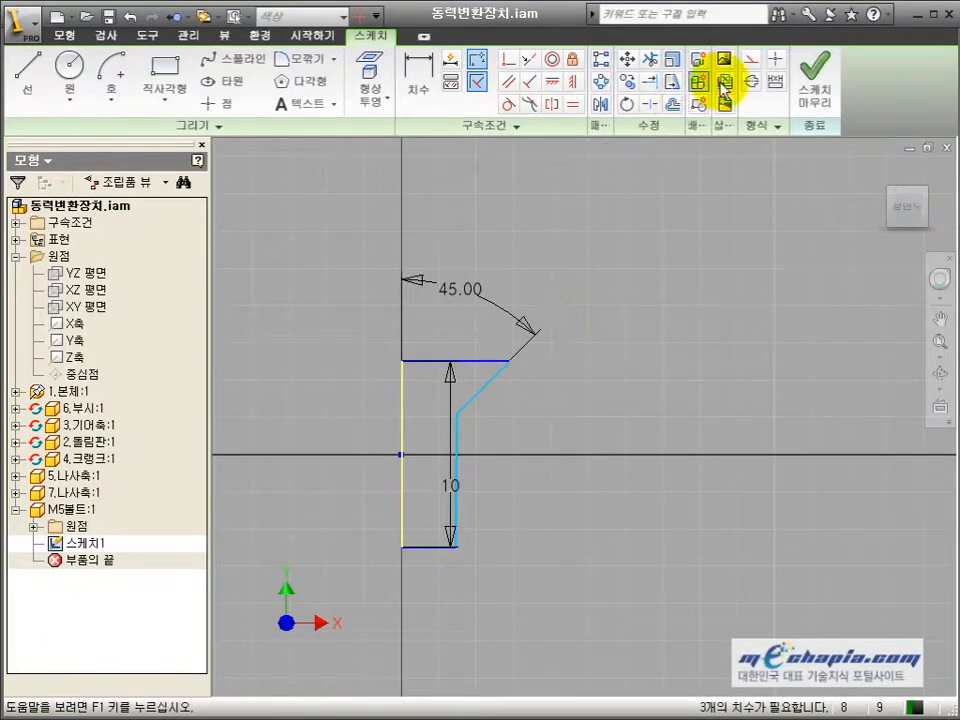
left_click(751, 85)
key("d")
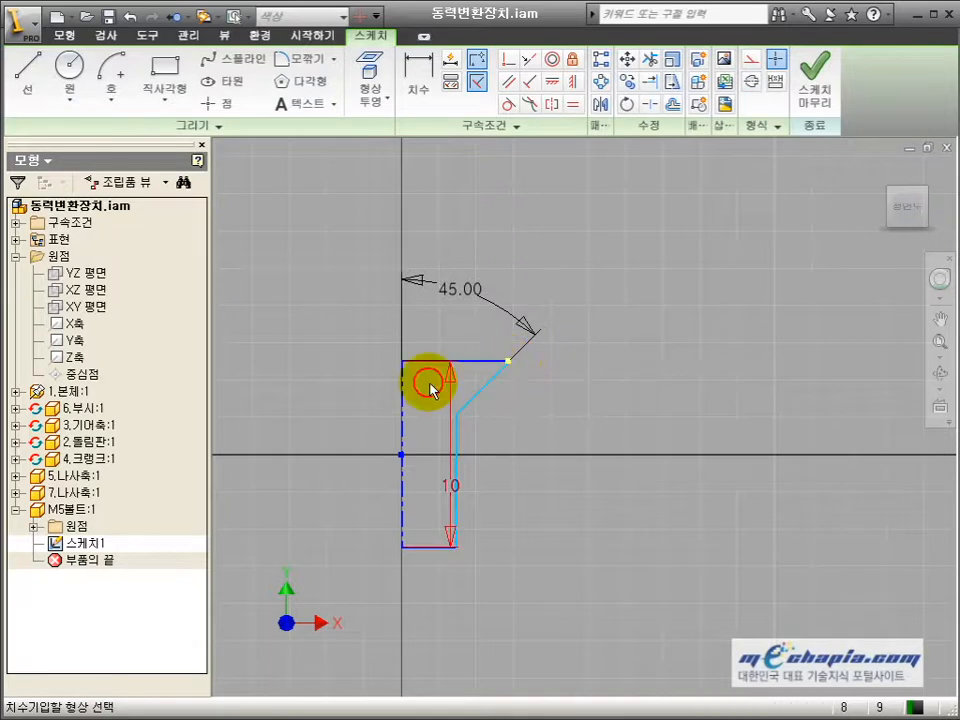
left_click(399, 395)
left_click(408, 345)
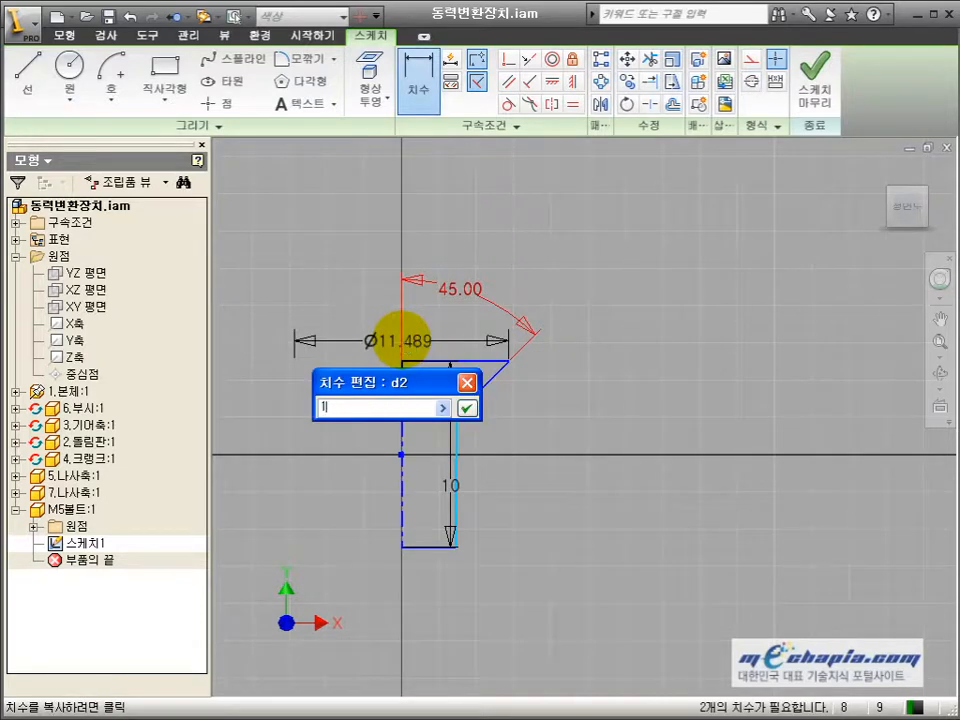
key("Return")
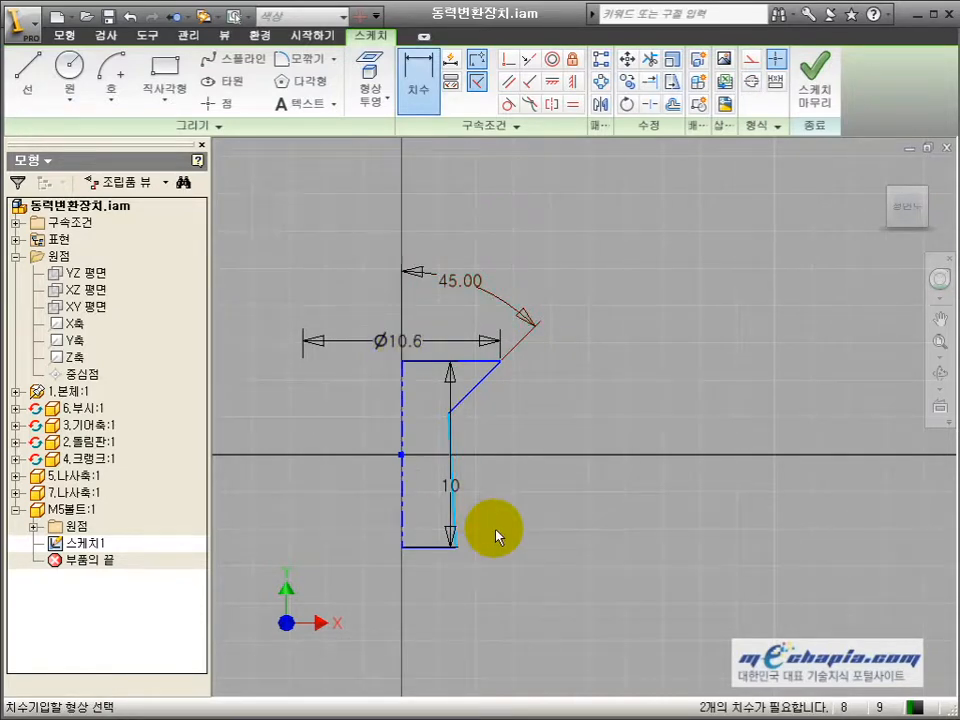
- Move the 10 mm length dimension clear of the profile and constrain the shank's side line to be vertical
key("Escape")
left_click_drag(454, 489, 555, 490)
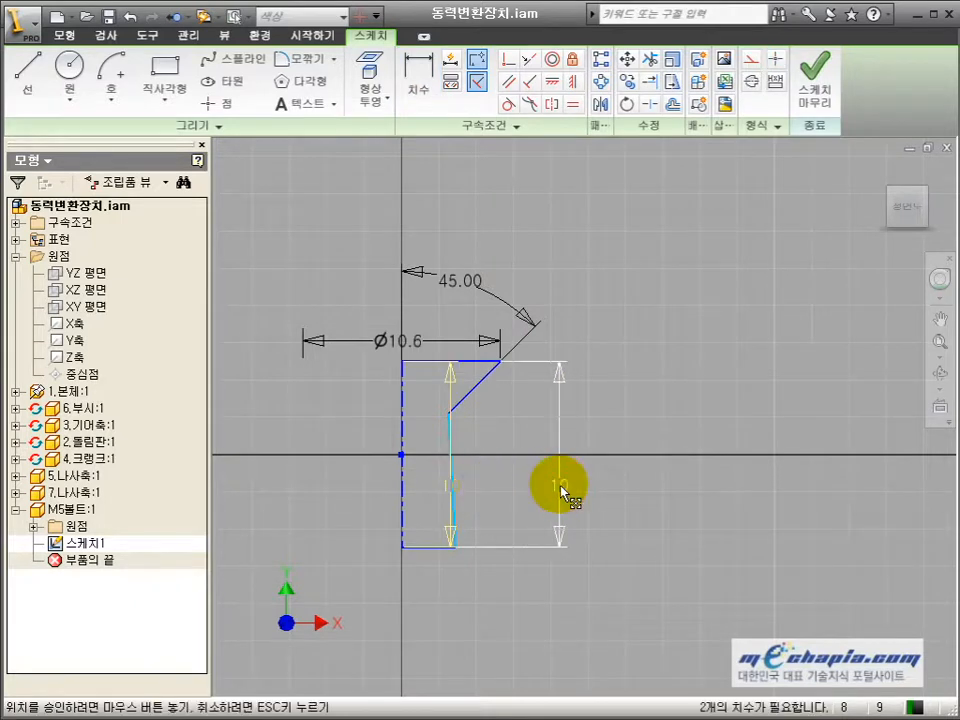
left_click(572, 81)
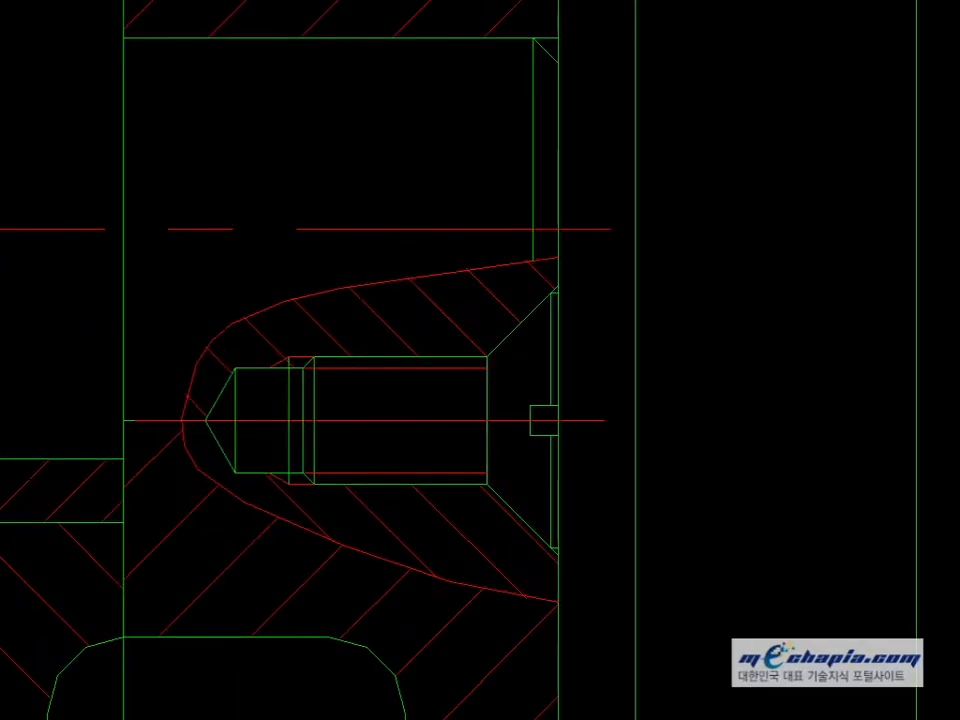
key("alt+Tab")
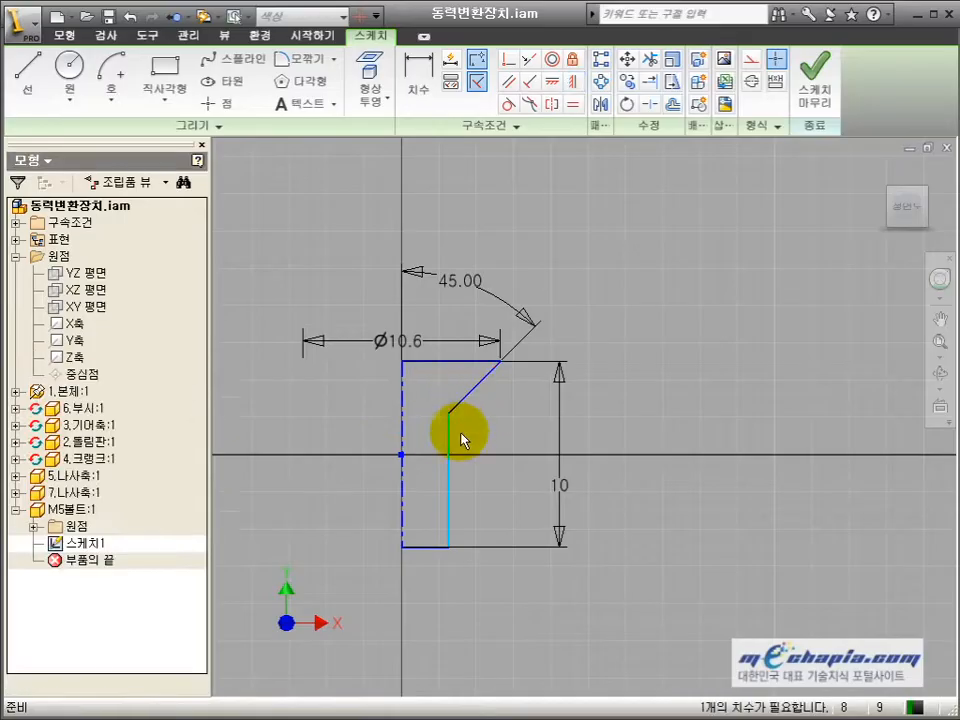
- Dimension the shank's diameter about the centerline as 5 mm
left_click(403, 438)
left_click(380, 570)
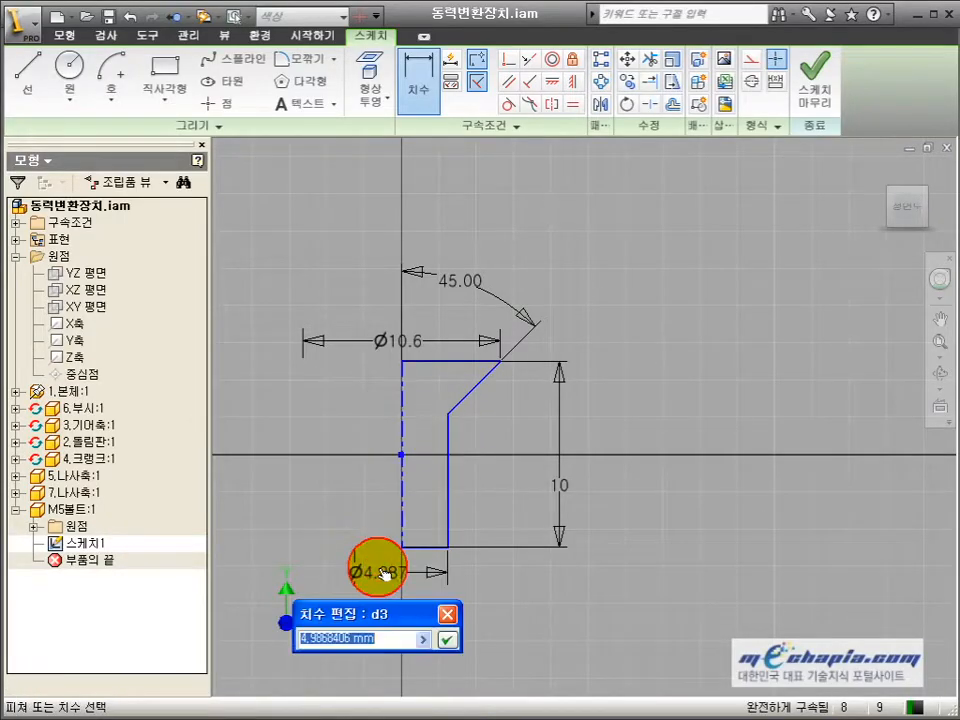
type("5")
key("Return")
- Revolve the profile a full turn about the centerline into the solid bolt body
middle_click_drag(509, 586, 541, 527)
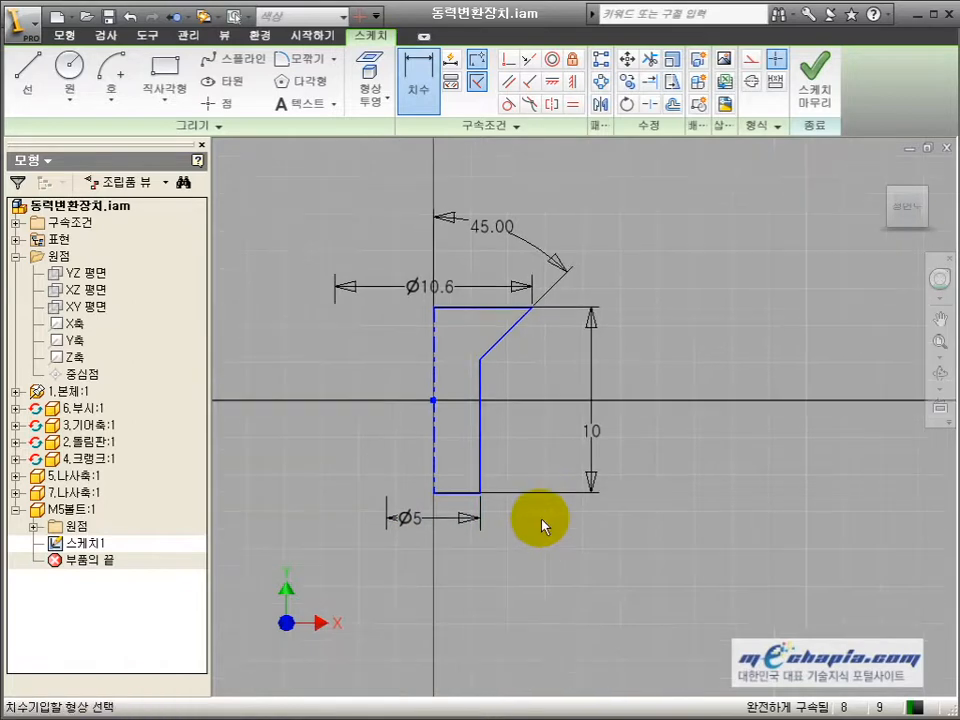
key("r")
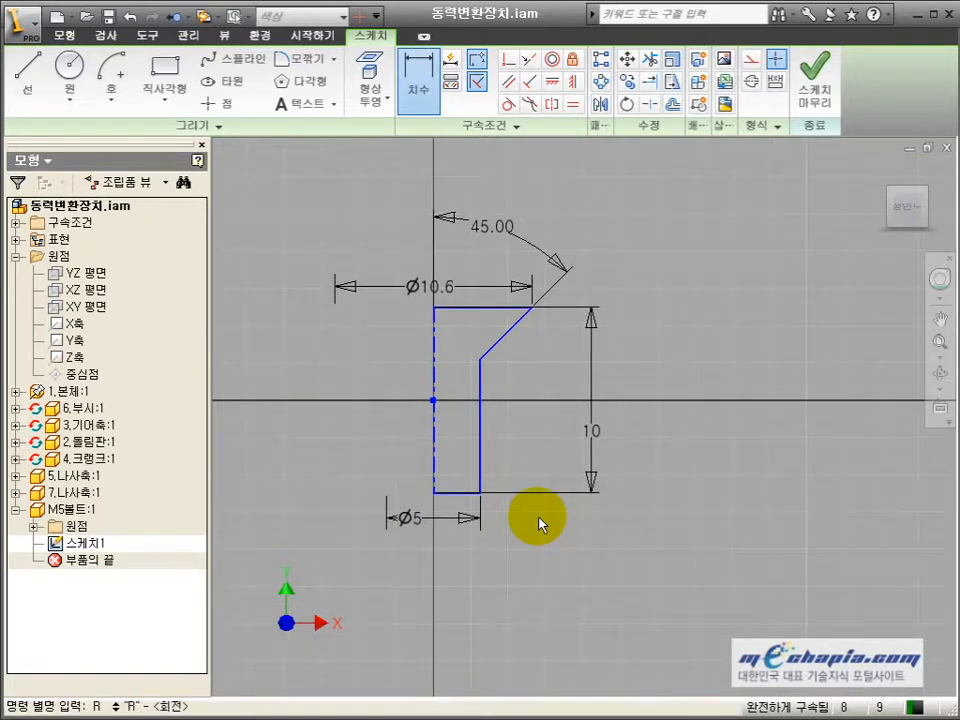
key("Return")
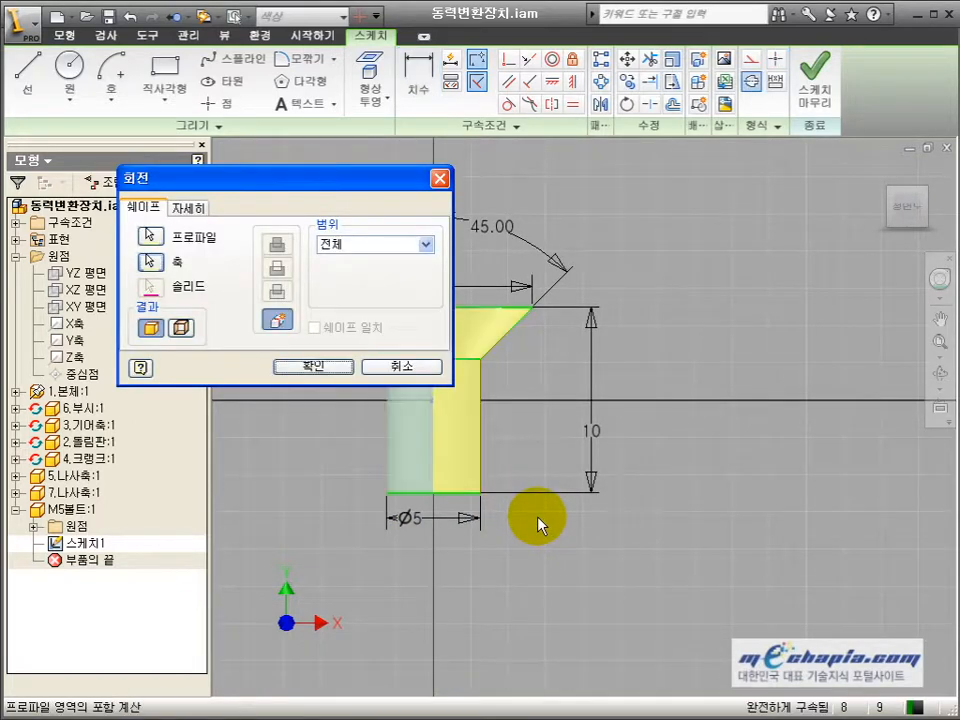
left_click(312, 367)
- Inspect the revolved bolt against the 2D drawing and reopen the revolve's sketch 스케치1 for editing
left_click(937, 378)
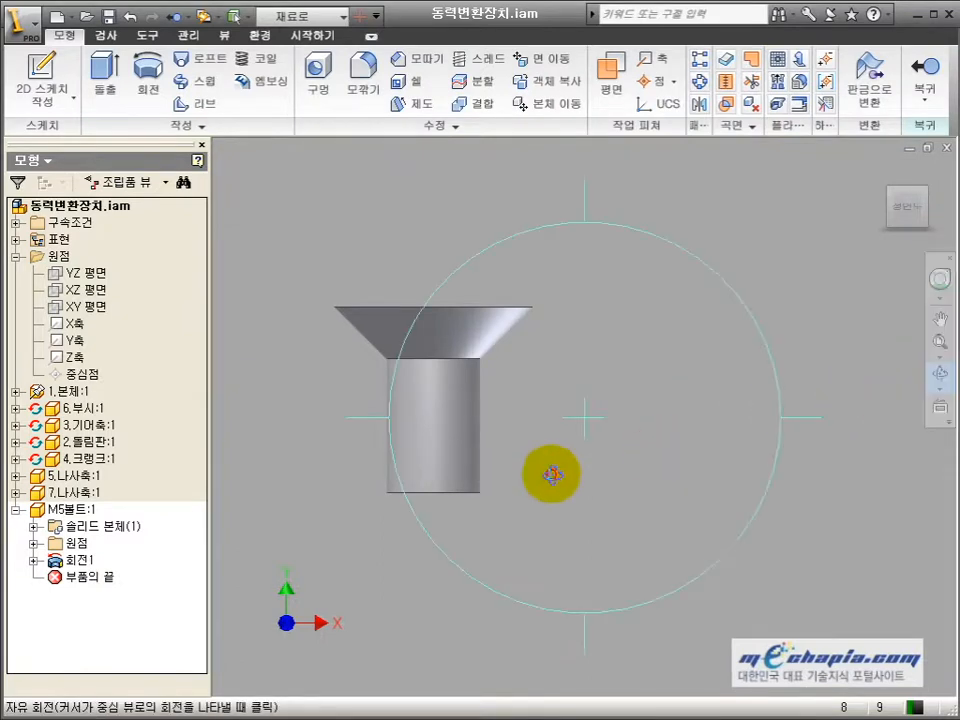
left_click_drag(551, 476, 503, 369)
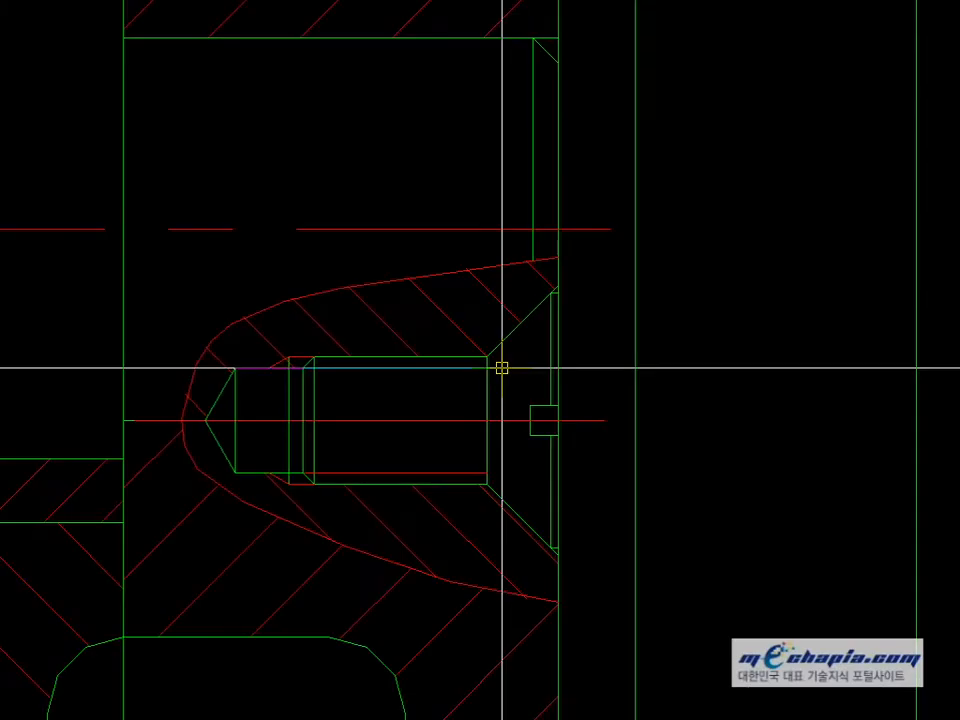
scroll(362, 380, "up", 5)
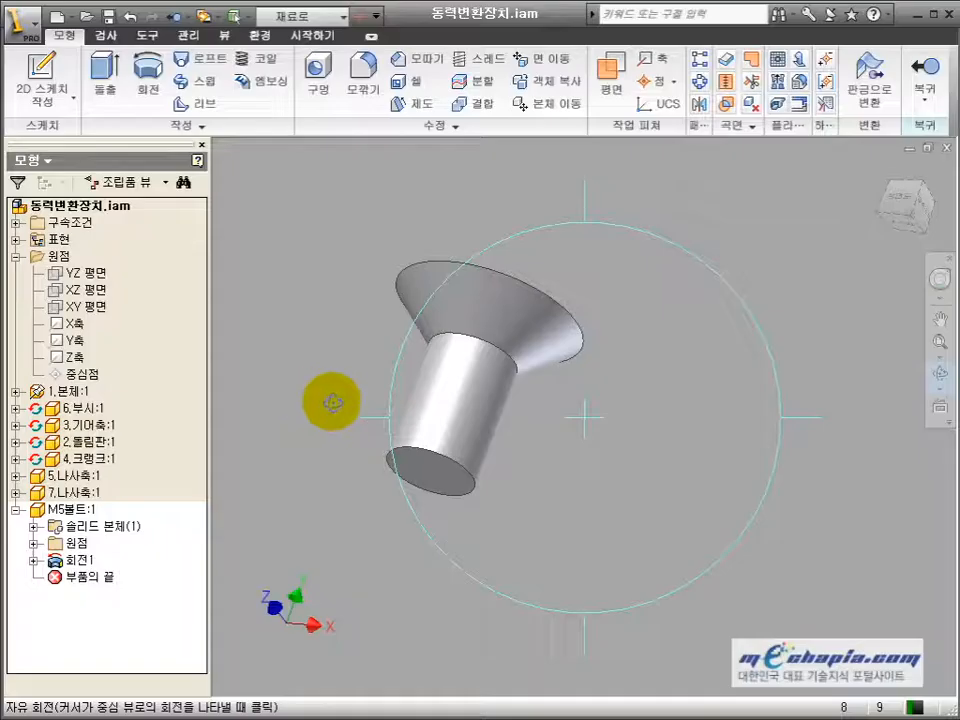
left_click_drag(543, 409, 497, 495)
left_click_drag(587, 327, 603, 317)
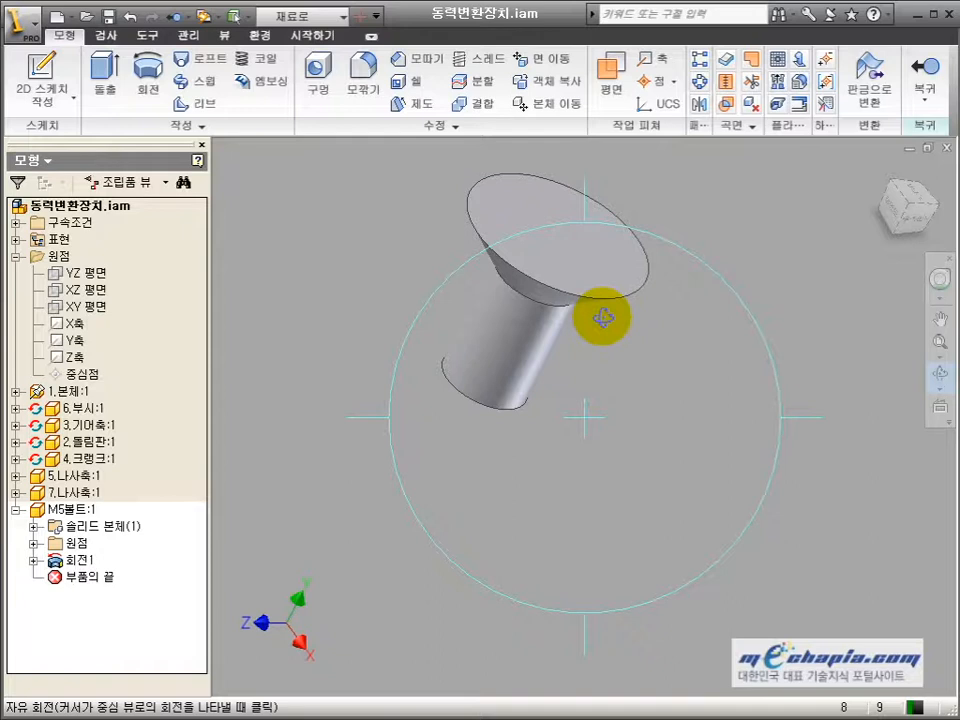
key("Escape")
left_click(33, 561)
double_click(102, 576)
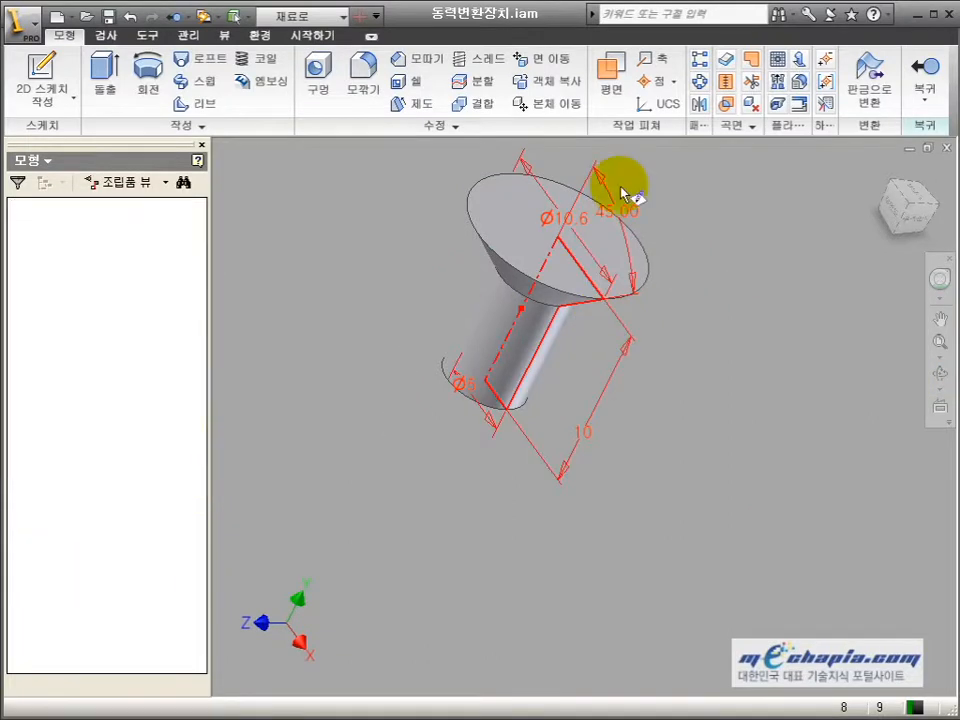
- Measure the outer face diameter of the countersunk screw head in the 2D drawing
key("alt+Tab")
scroll(438, 353, "up", 2)
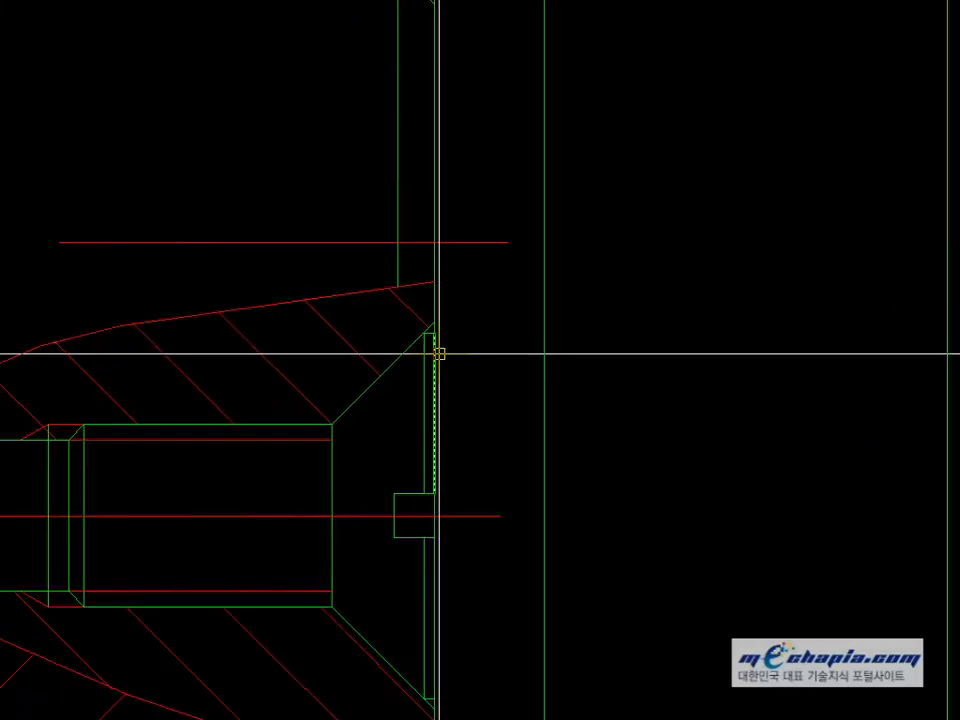
key("space")
key("space")
left_click(433, 343)
key("Escape")
key("space")
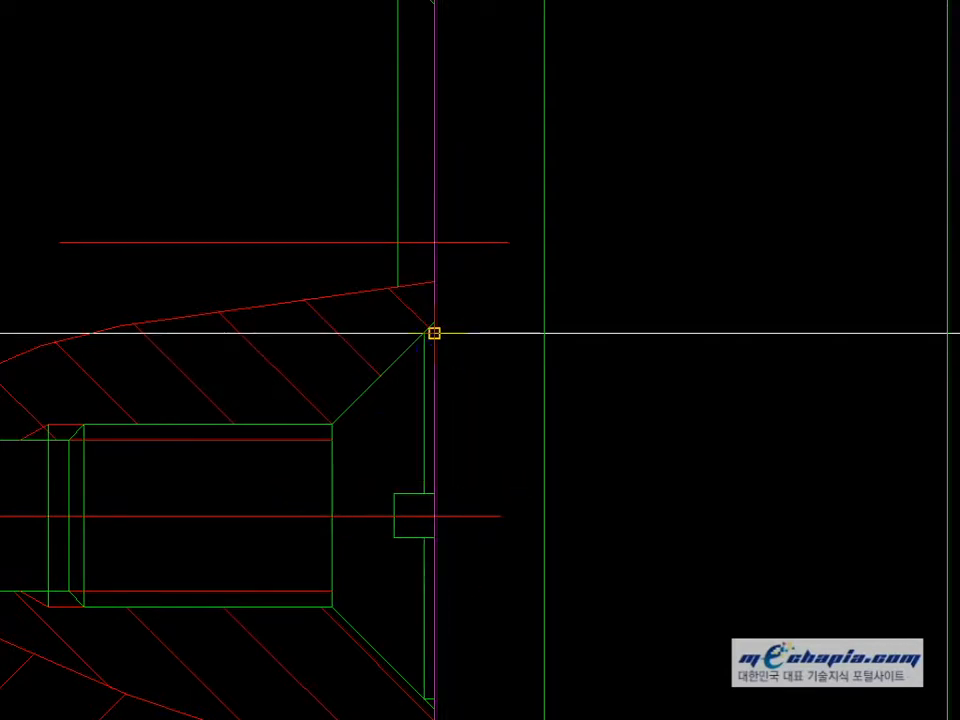
left_click(434, 699)
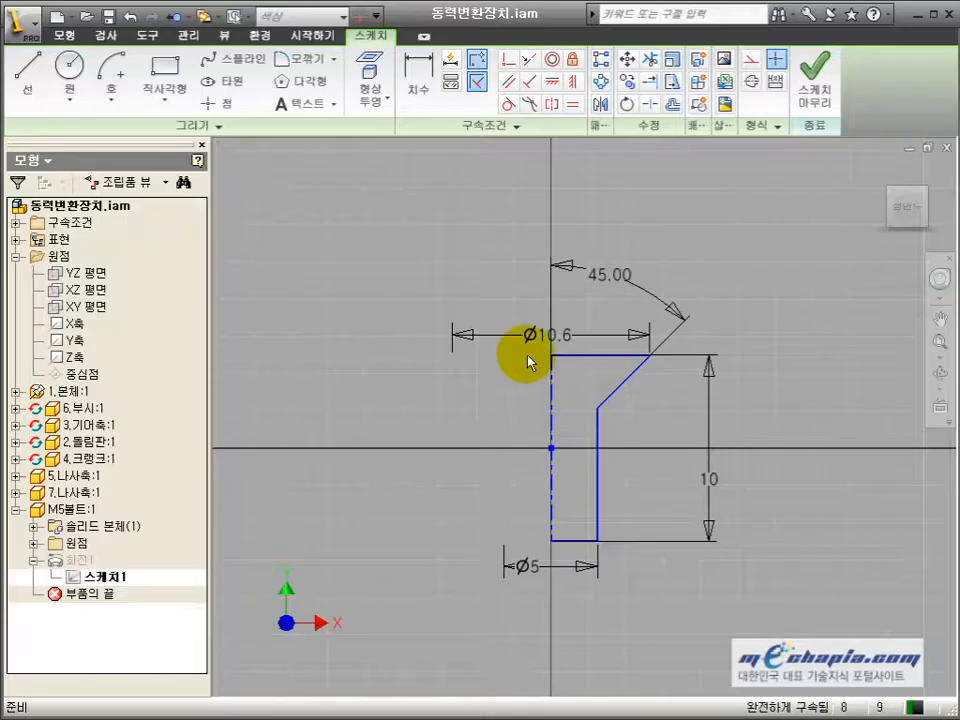
- Draw a short vertical line from the head's sloped edge up to its top edge, just inside the outer corner
scroll(645, 365, "up", 3)
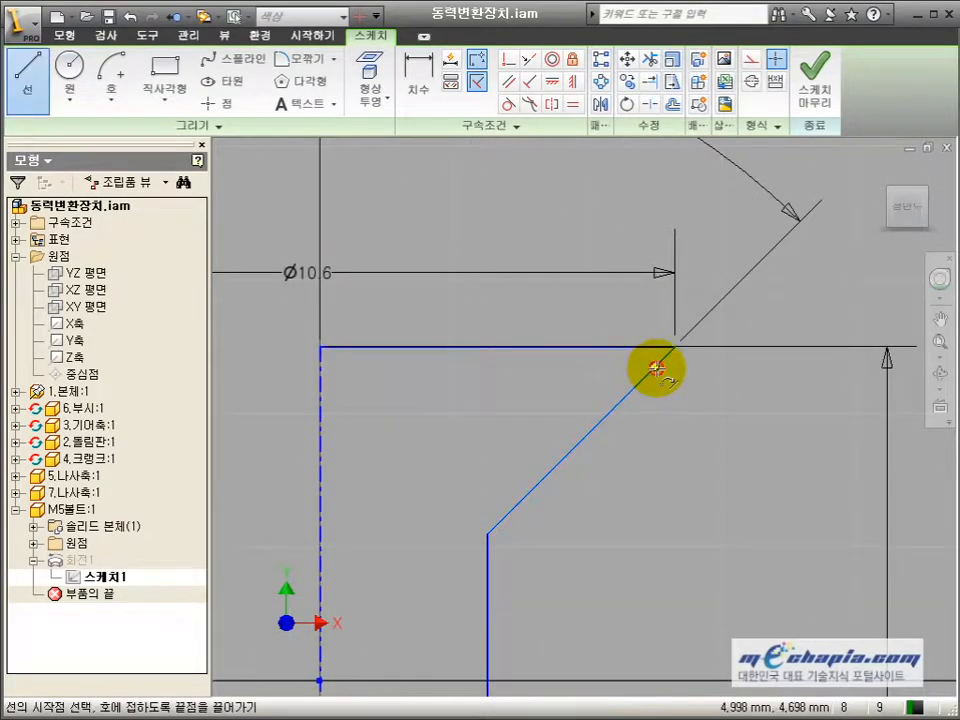
left_click(656, 368)
left_click(656, 347)
key("Escape")
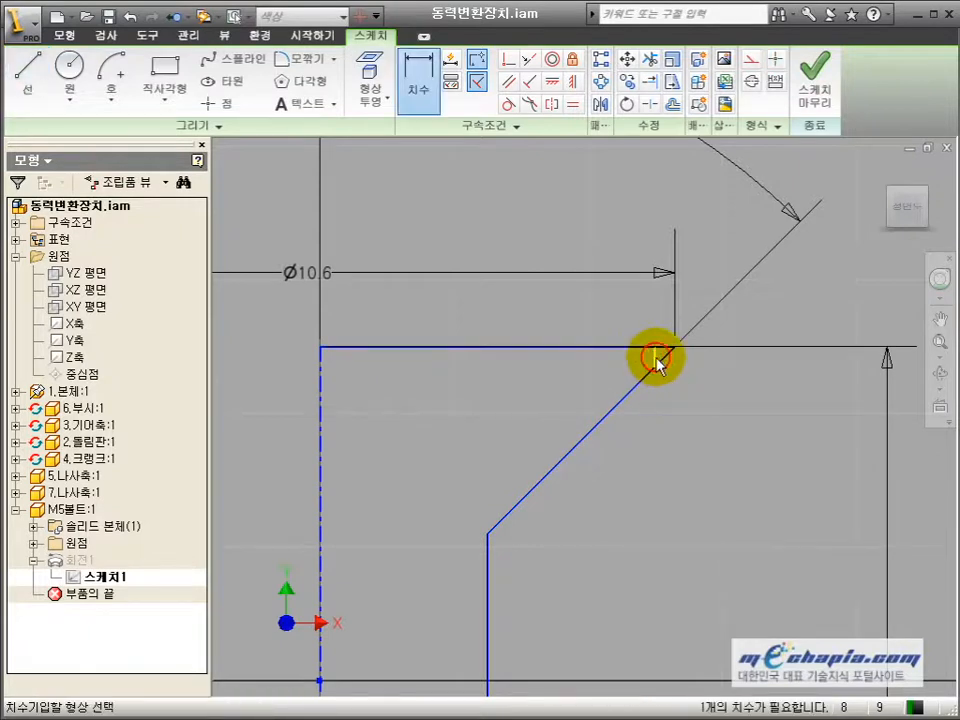
- Dimension the short line's diameter about the centerline as 10 mm and finish the sketch
left_click(319, 396)
left_click(349, 326)
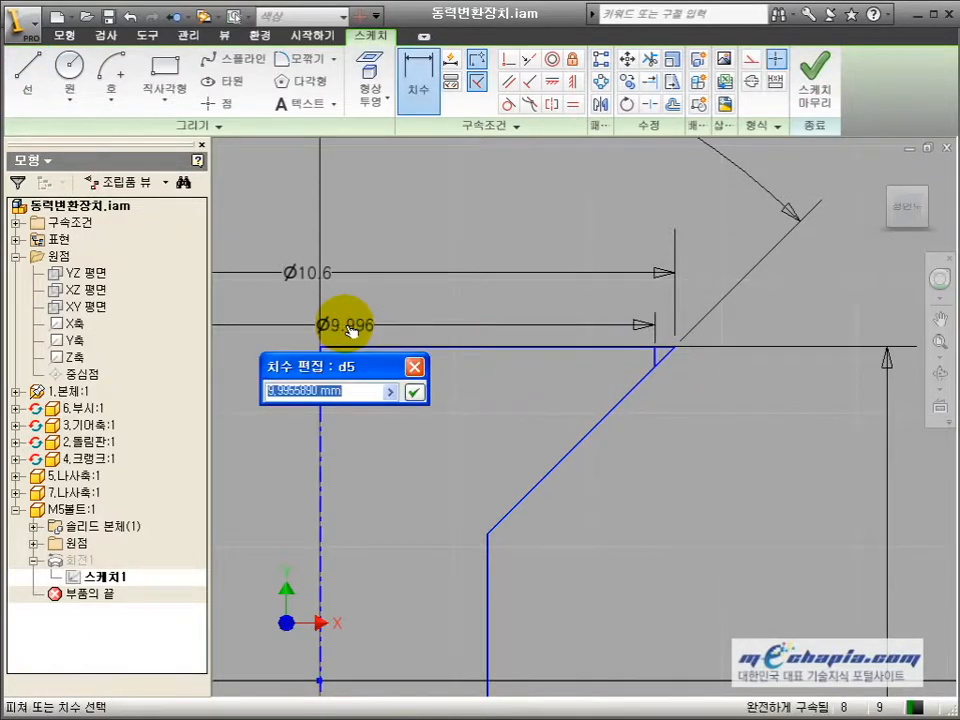
type("10")
key("Return")
left_click(815, 78)
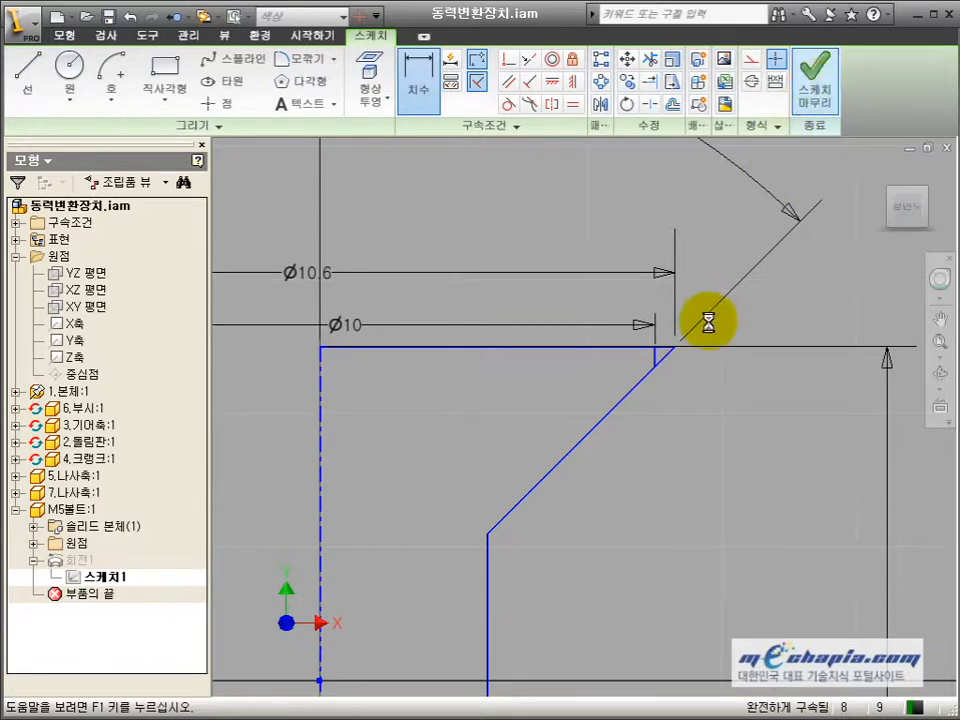
- Redefine the profile of revolve 회전1 so it leaves out the small triangle at the head's outer corner
double_click(78, 562)
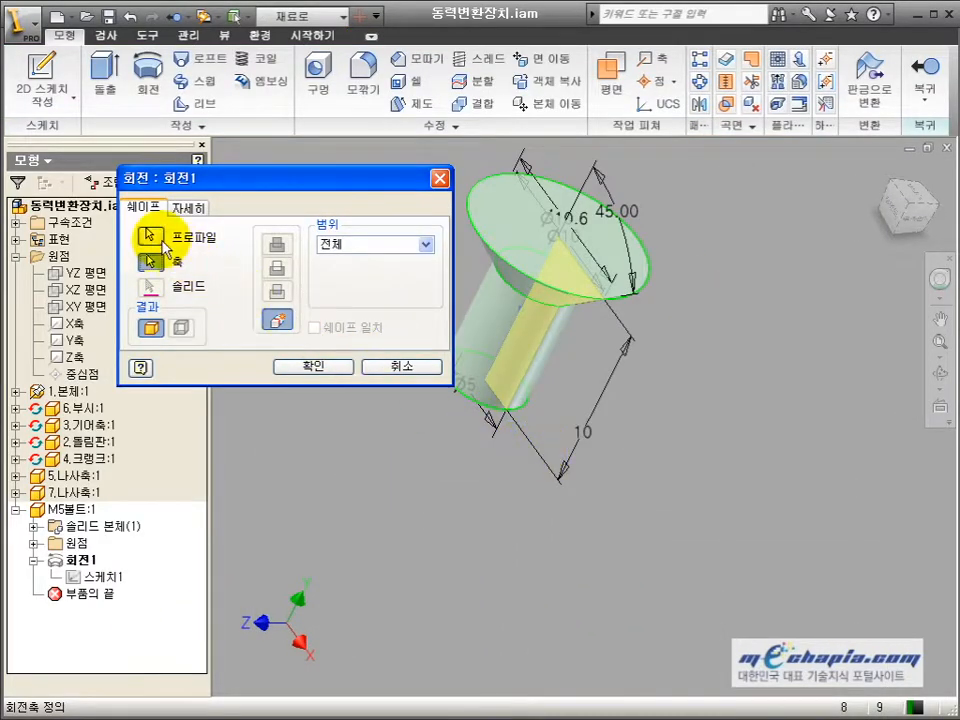
left_click(525, 330)
scroll(589, 285, "up", 5)
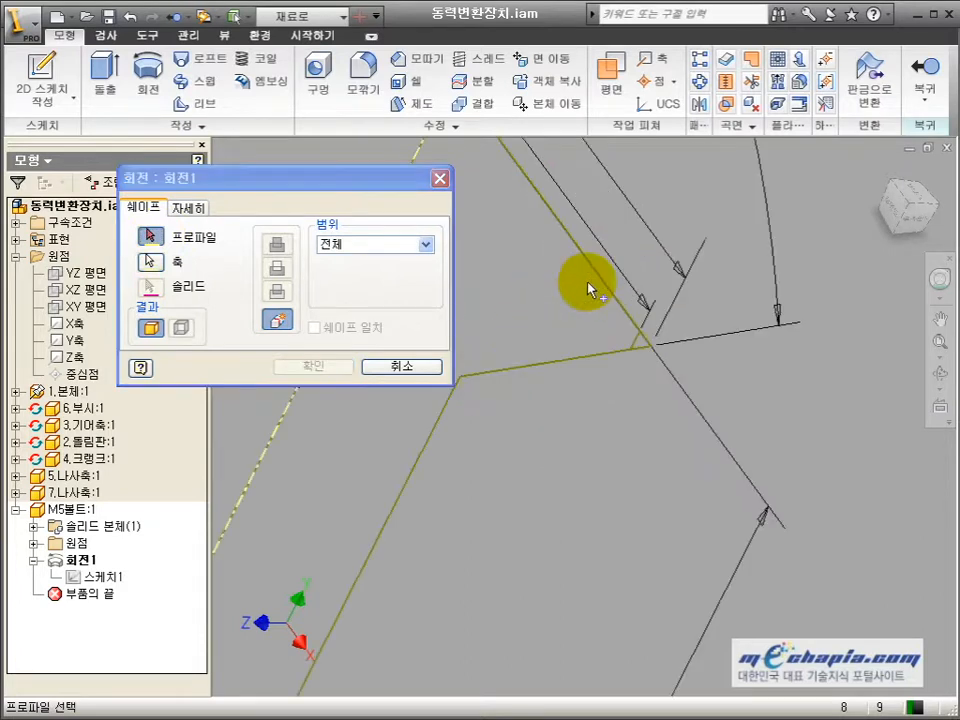
left_click(585, 295)
left_click(313, 366)
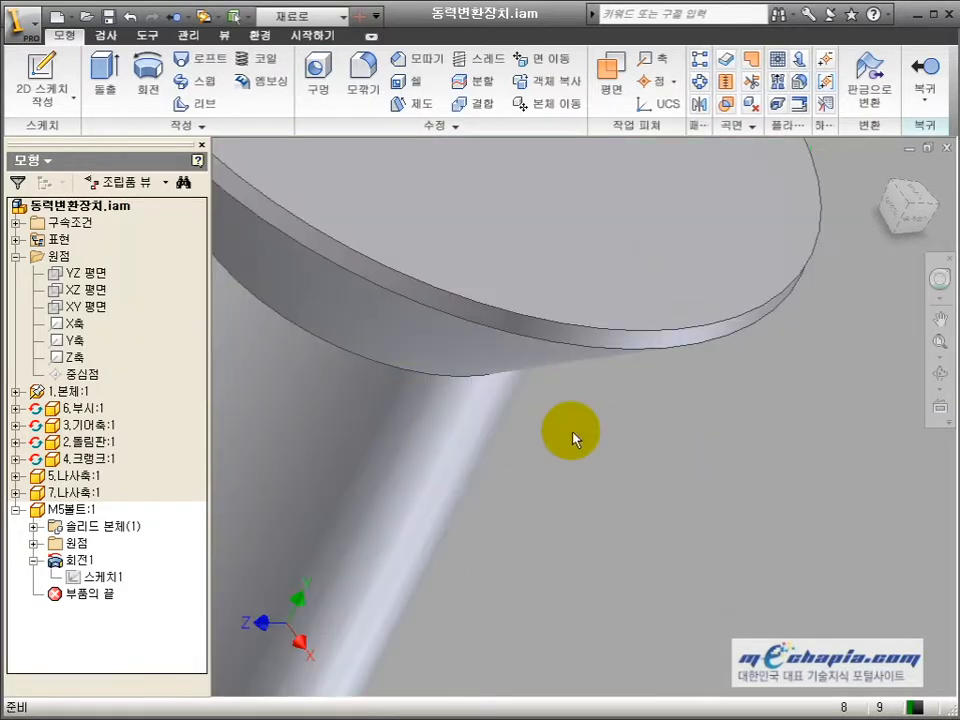
- Start a sketch on the bolt head's top face and draw two horizontal lines across it, one on each side of the center
scroll(565, 343, "down", 5)
left_click(565, 343)
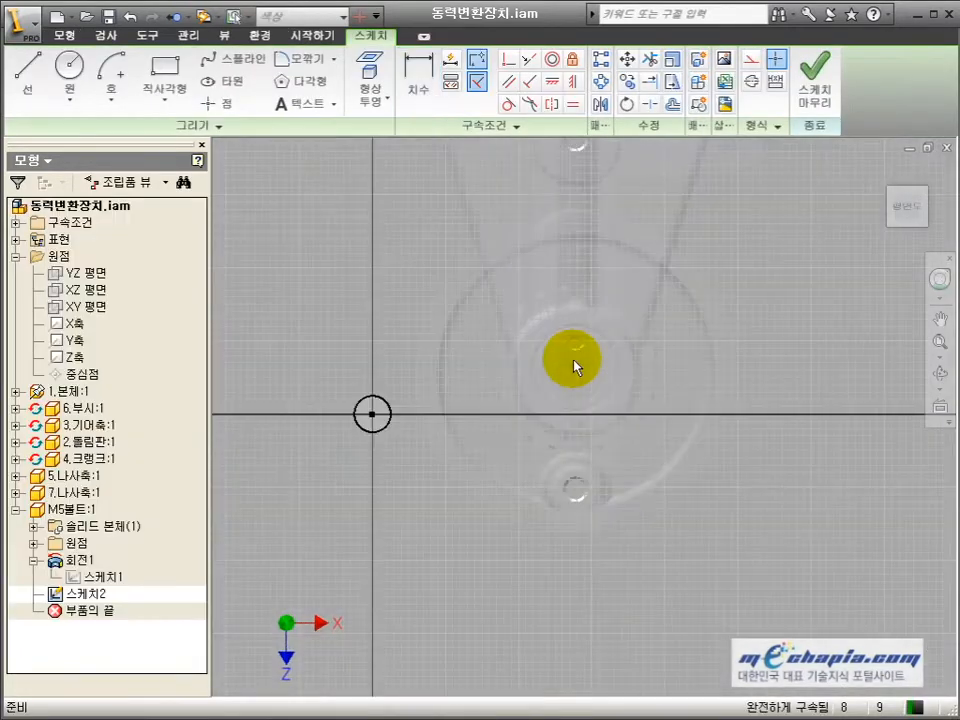
key("l")
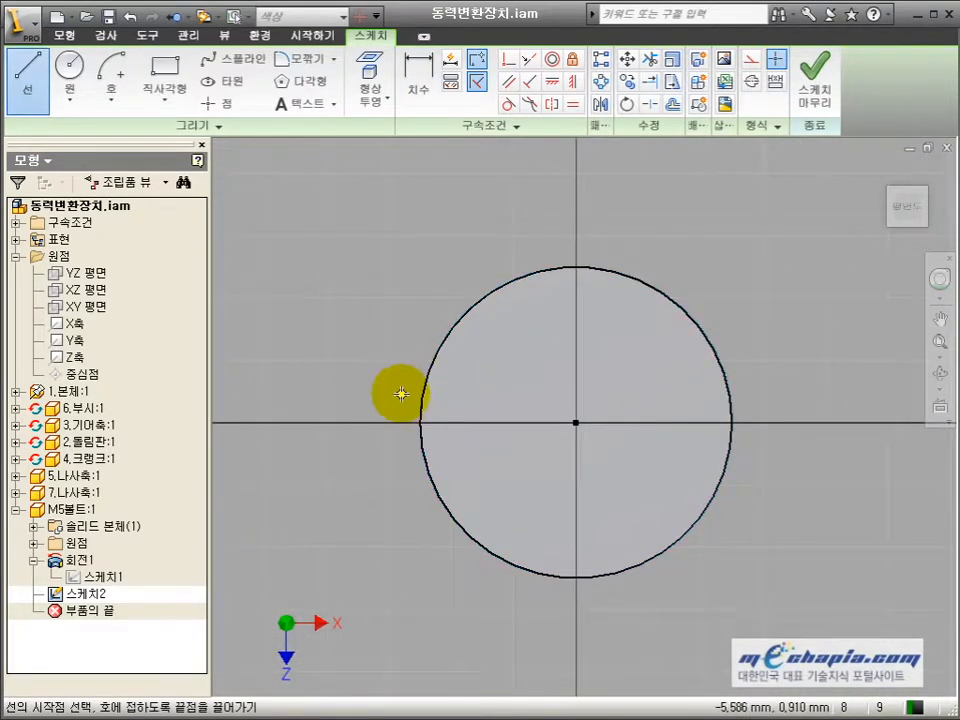
left_click(403, 394)
left_click(760, 394)
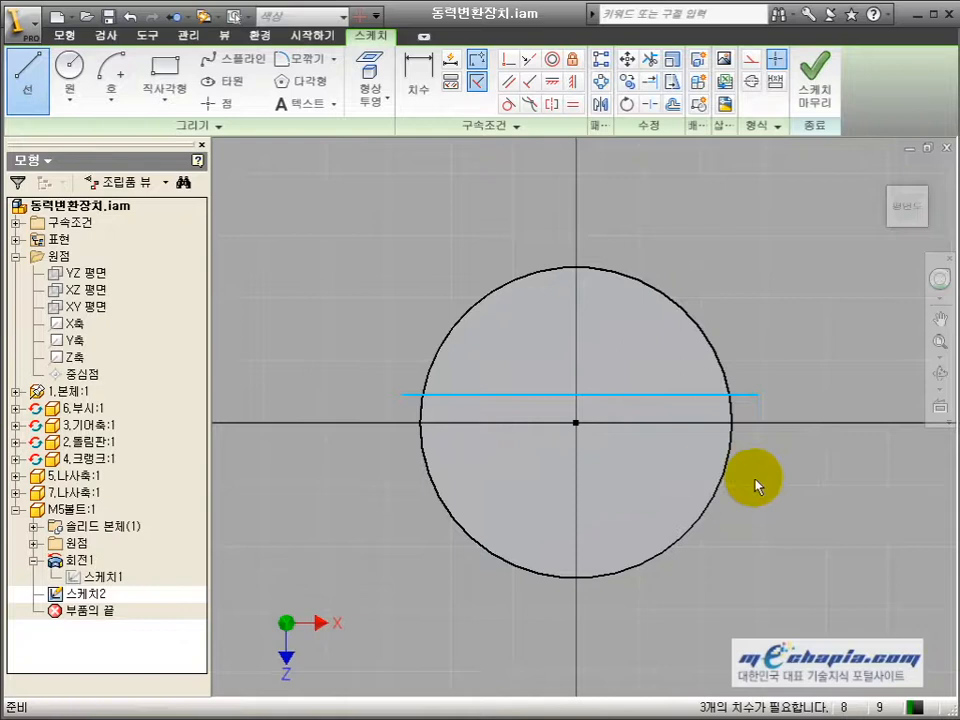
left_click(394, 448)
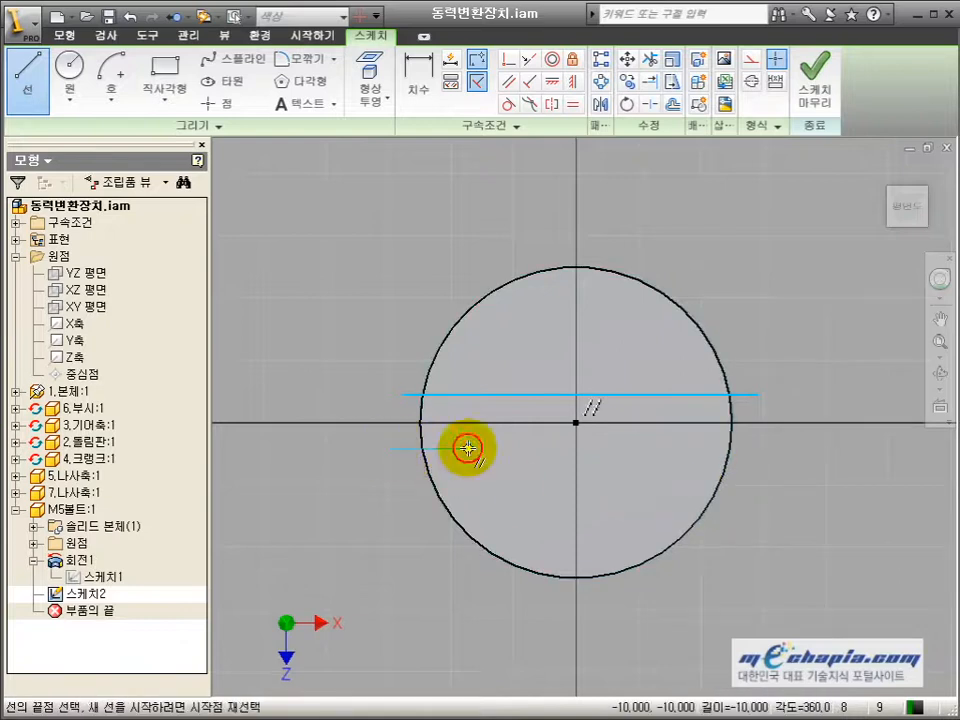
left_click(760, 448)
- Trim the overhanging ends of both lines to the head's circular outline and make the two lines equal in length
key("x")
left_click(745, 448)
left_click(745, 394)
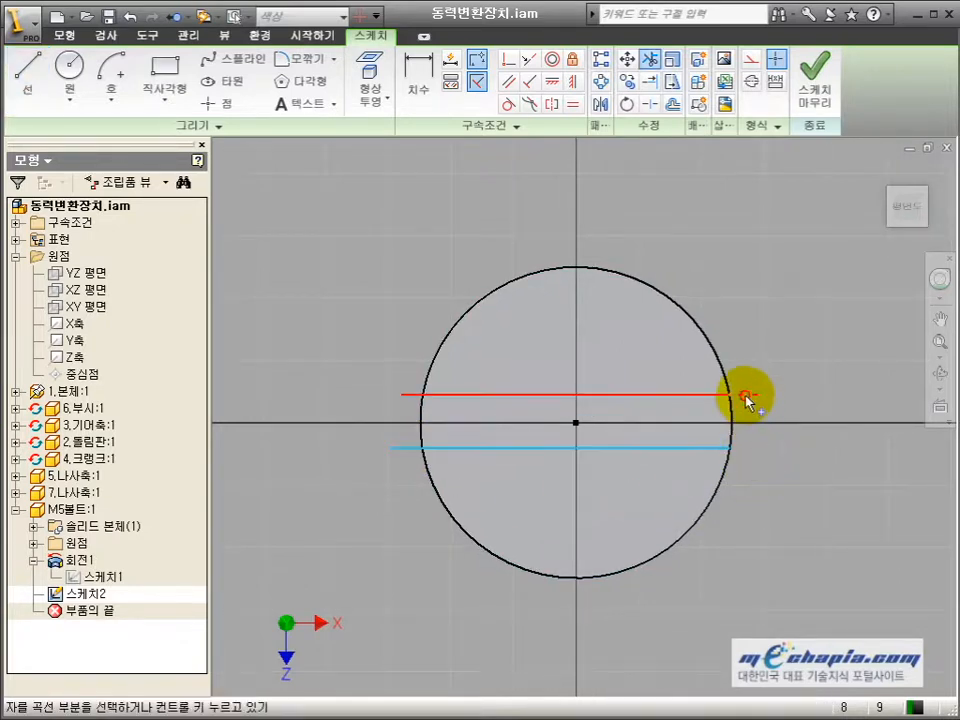
left_click(410, 398)
key("=")
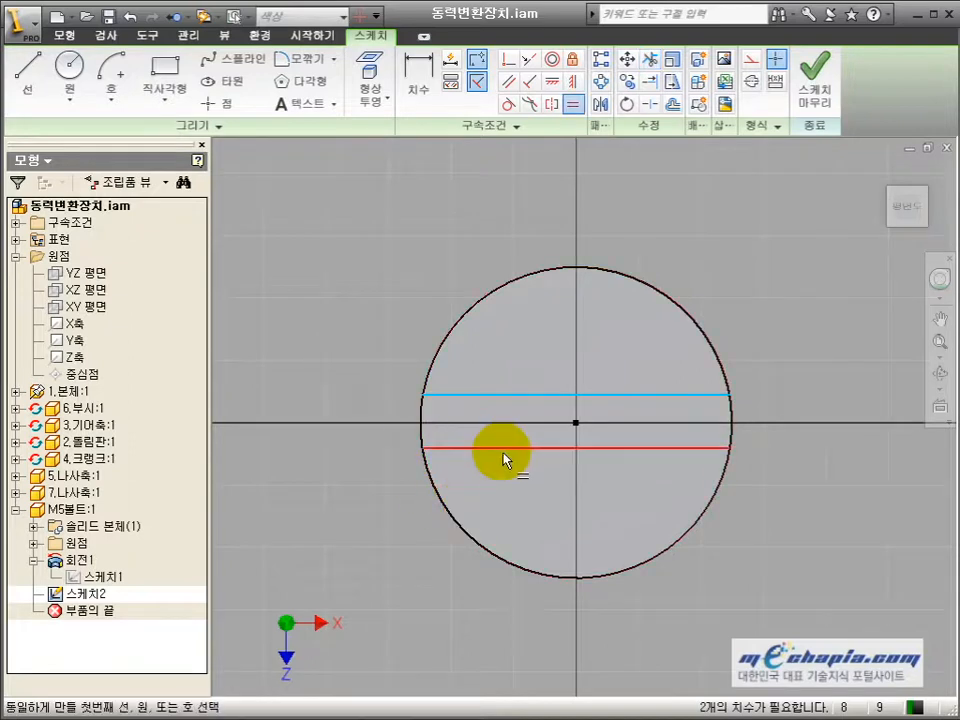
left_click(505, 447)
left_click(509, 395)
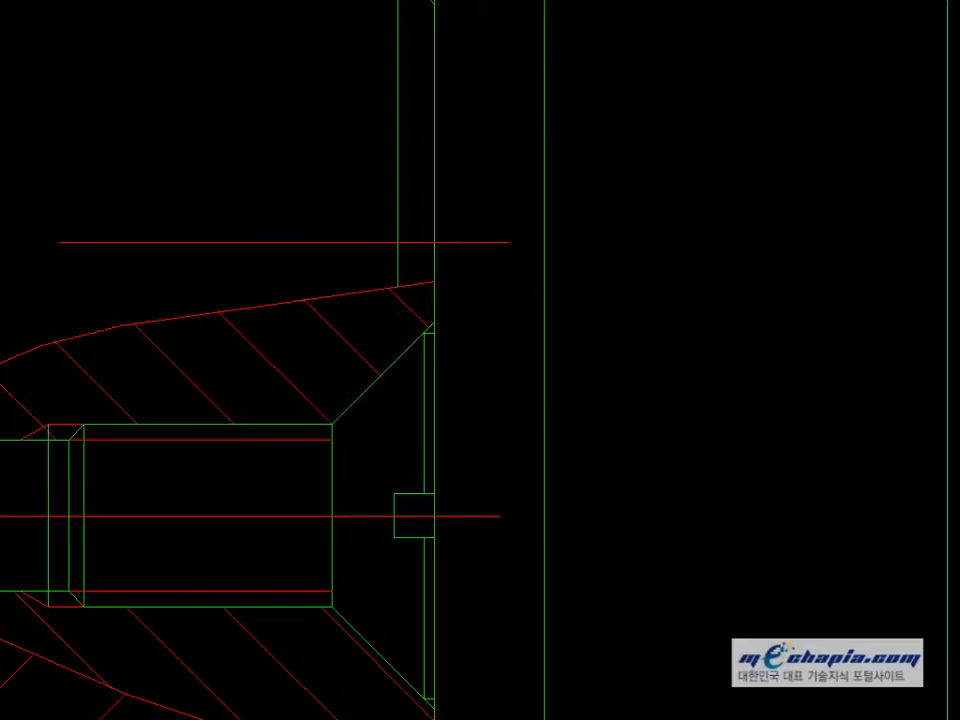
- Check the screwdriver slot in the 2D drawing and dimension the distance between the two lines as 1.2 mm
left_click(393, 503)
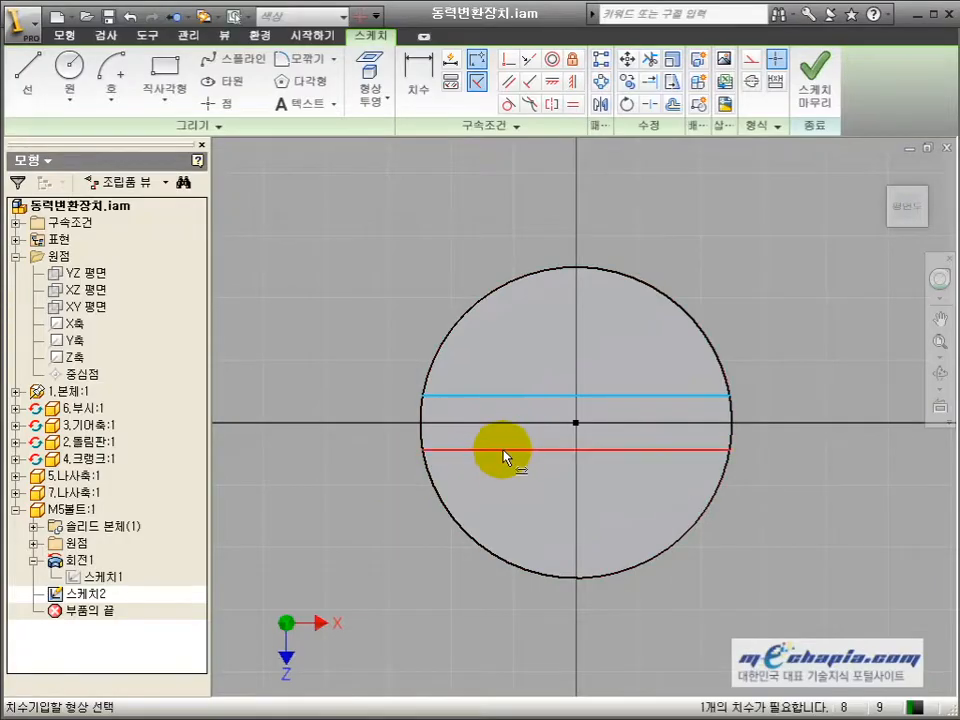
left_click(503, 451)
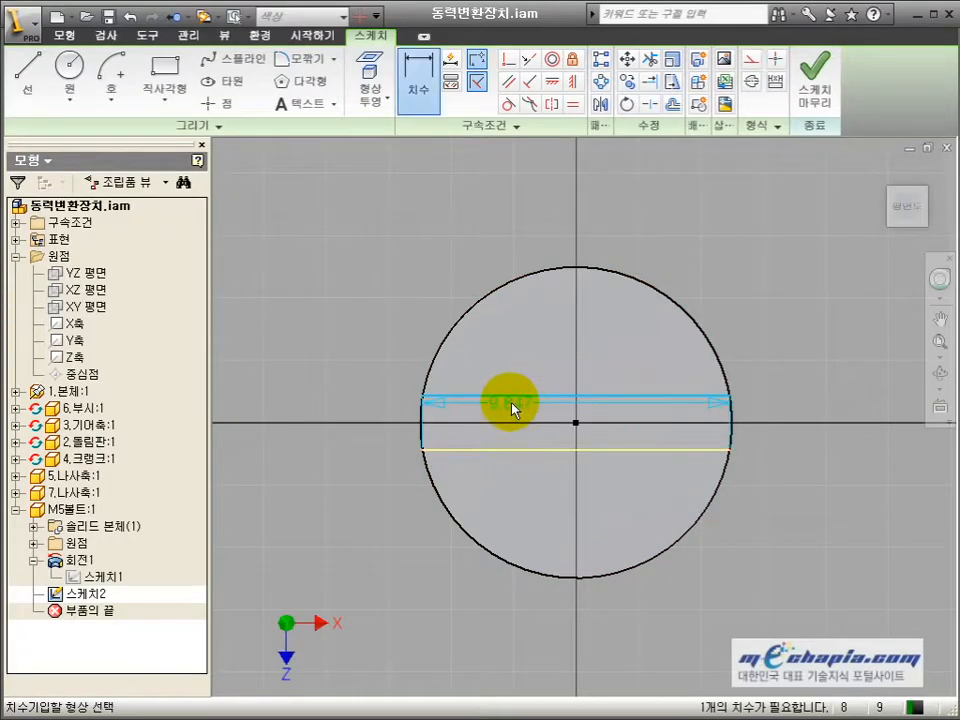
left_click(368, 408)
type("1.")
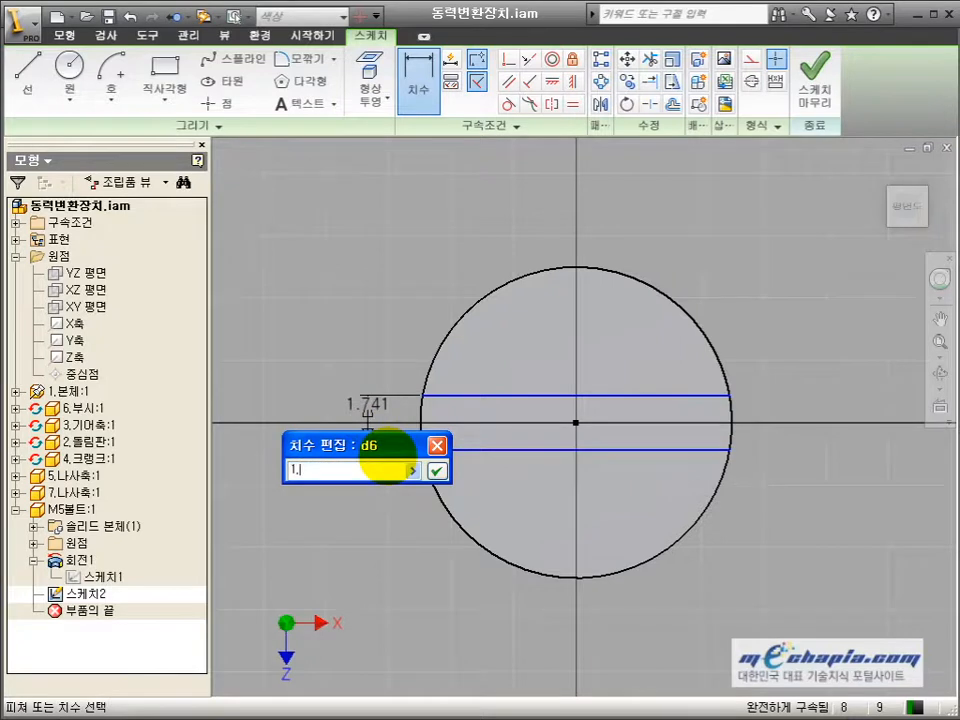
type("2")
key("Return")
- Extrude the strip between the two lines as a cut into the head to form the screwdriver slot
key("e")
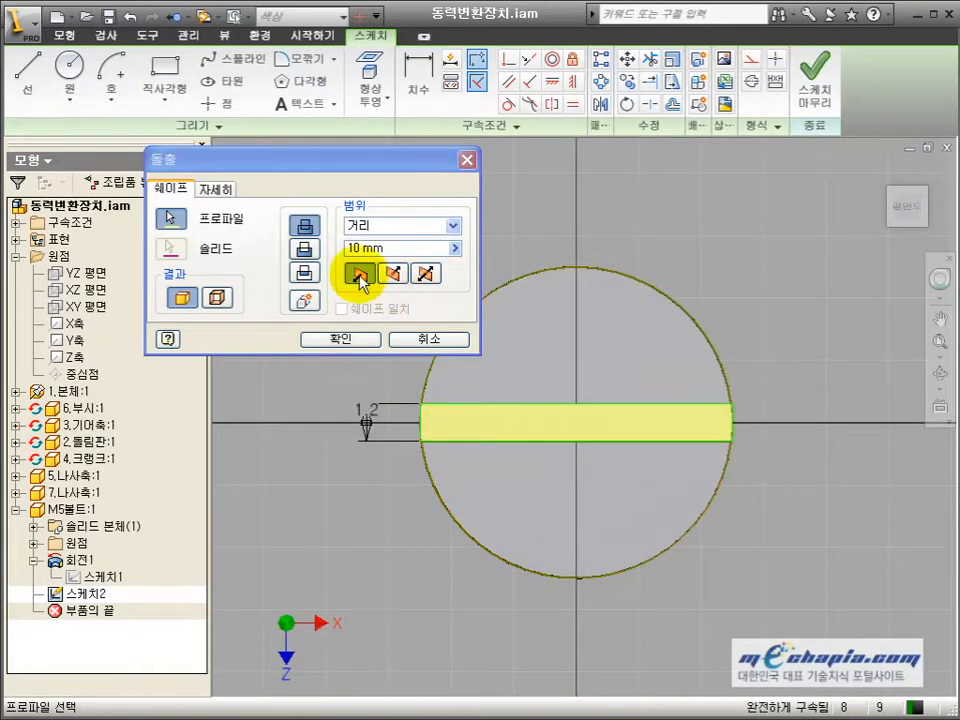
left_click(283, 254)
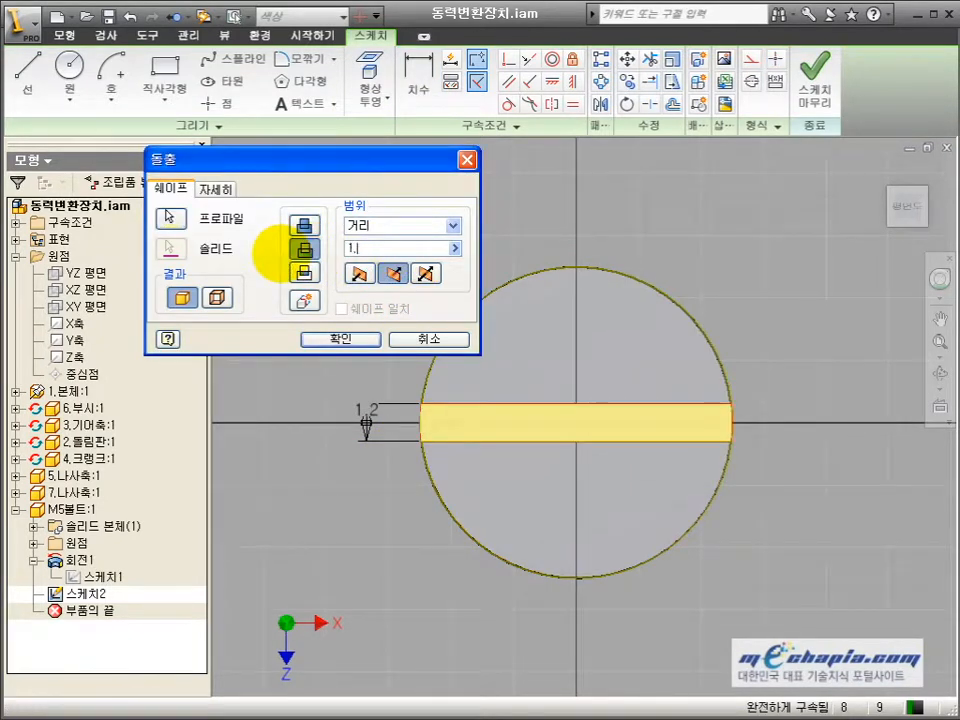
left_click(340, 339)
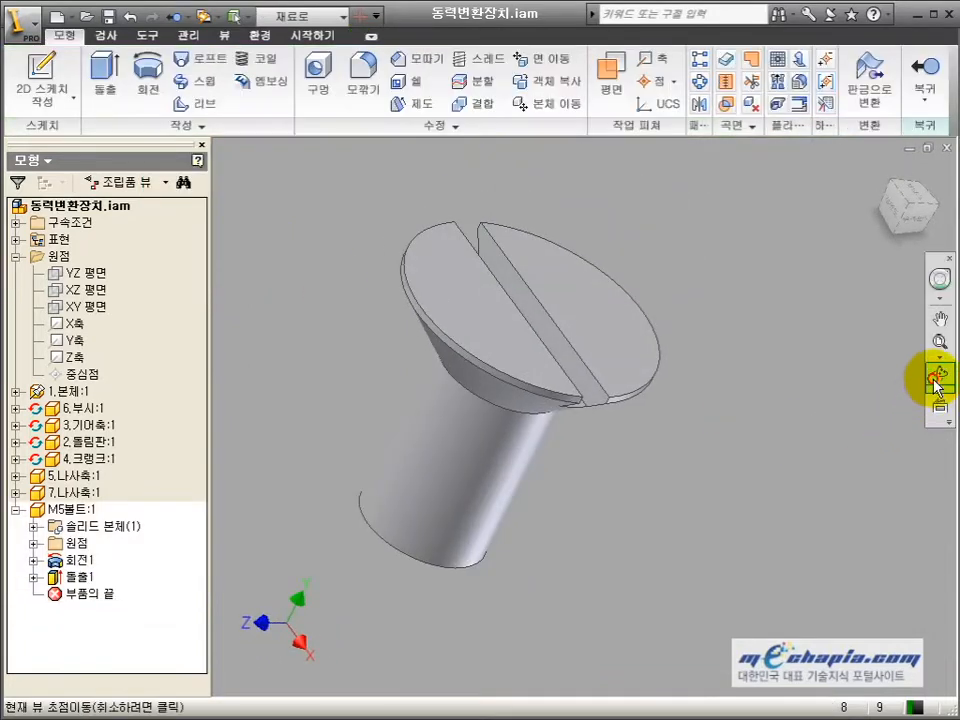
- Chamfer the circular edge at the shank's free end by 0.5 mm
left_click(932, 378)
left_click_drag(628, 484, 660, 437)
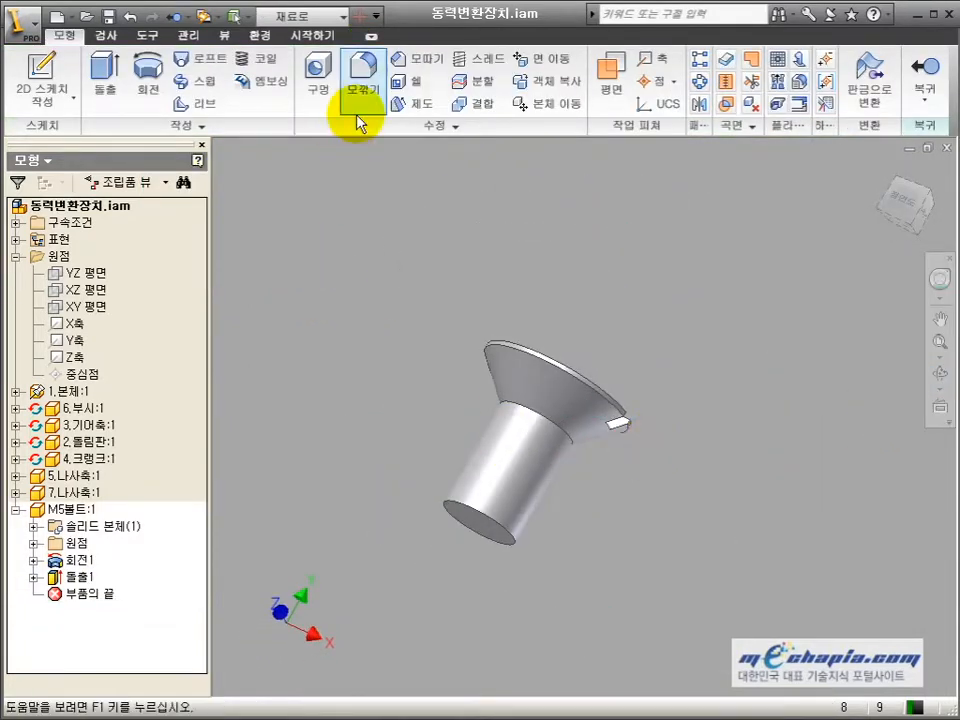
left_click(424, 60)
left_click_drag(325, 244, 266, 250)
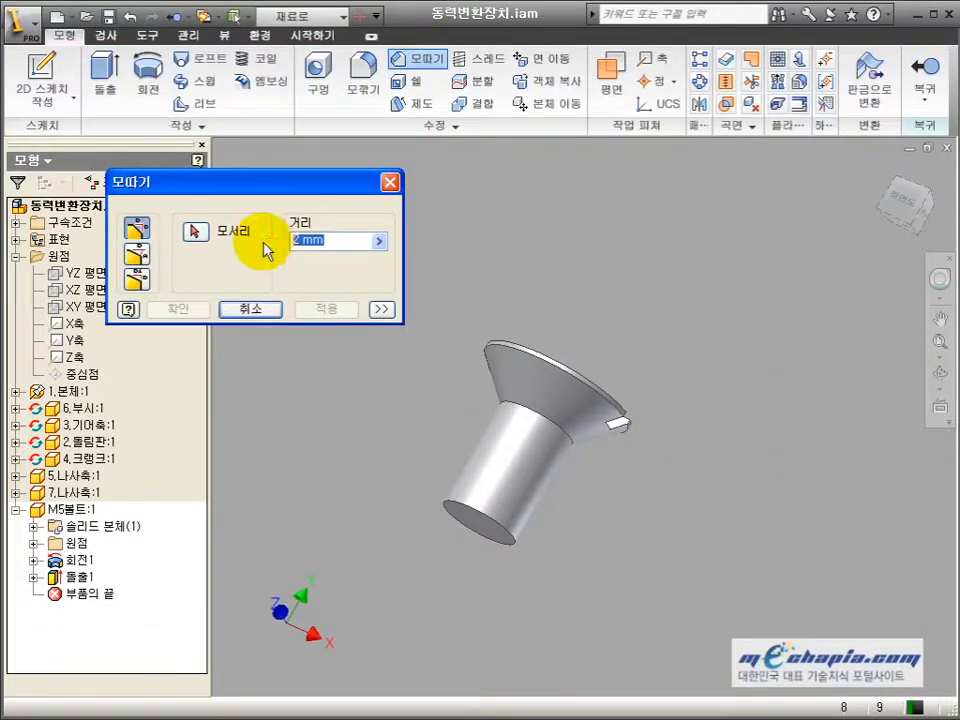
left_click(196, 232)
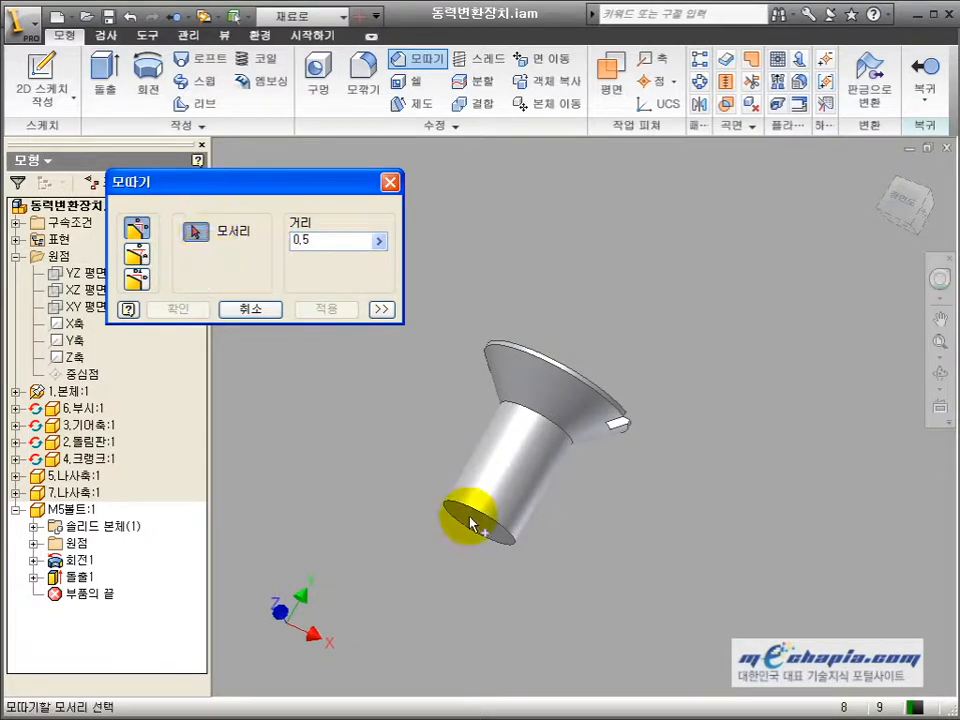
left_click(473, 515)
left_click(180, 309)
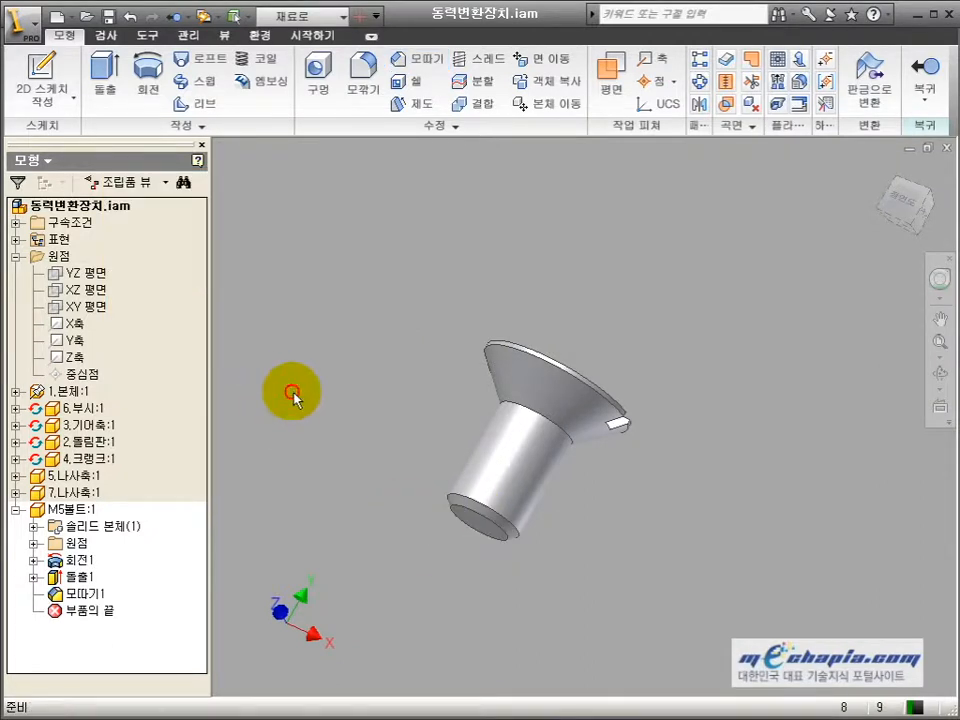
- Start a sketch on the bolt's XY origin plane and draw a closed triangle about 1.1 mm tall beside the shank's chamfered end, pointing toward the axis
left_click(33, 543)
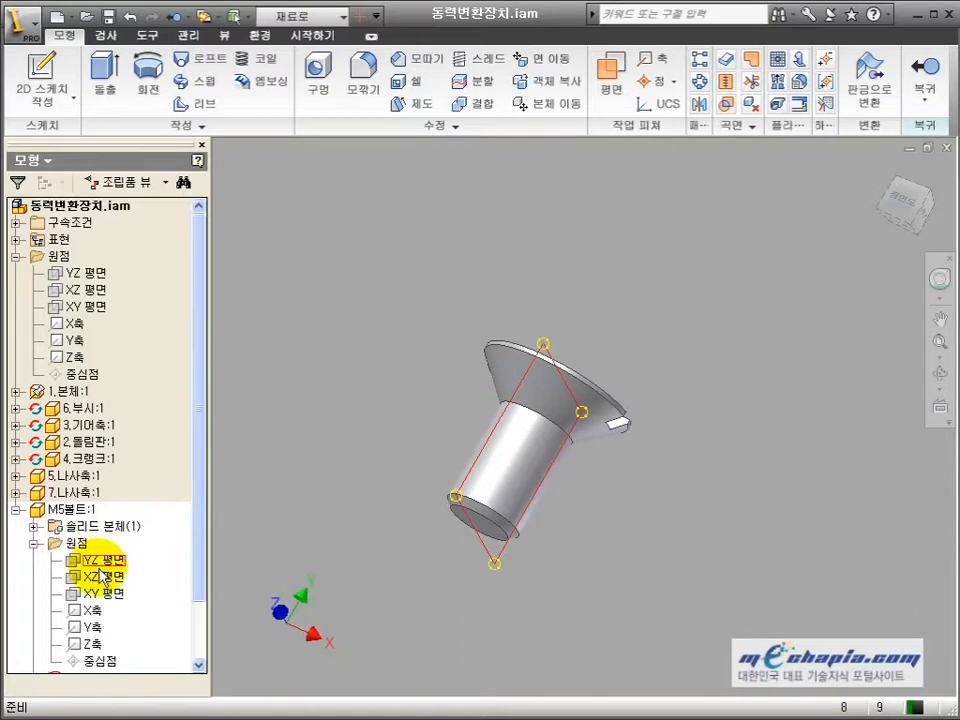
left_click(100, 577)
key("s")
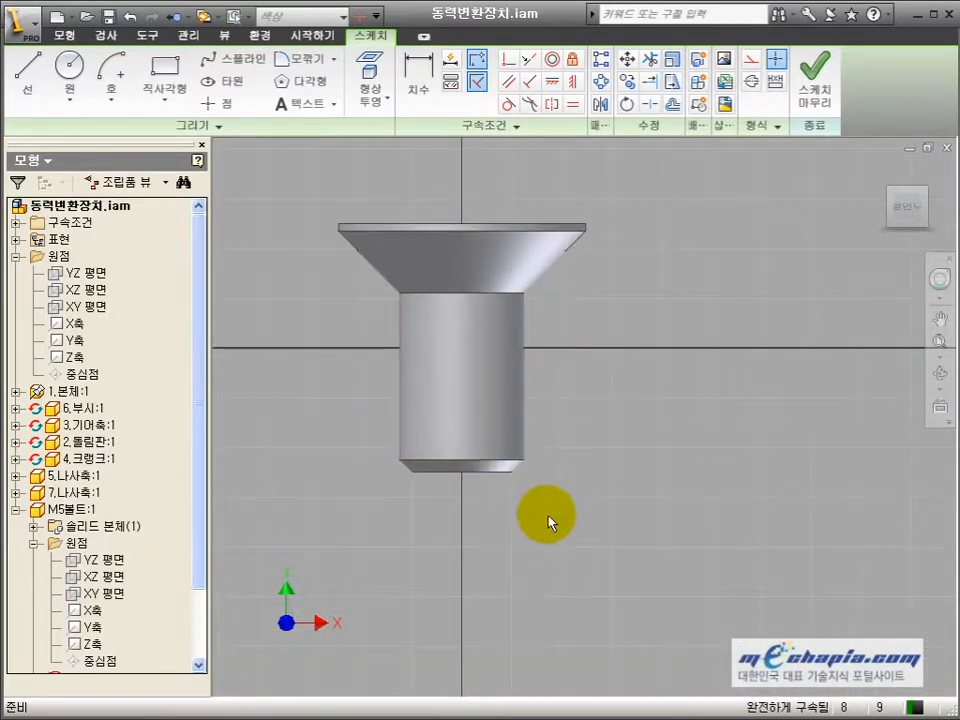
scroll(549, 518, "up", 3)
key("l")
left_click(536, 495)
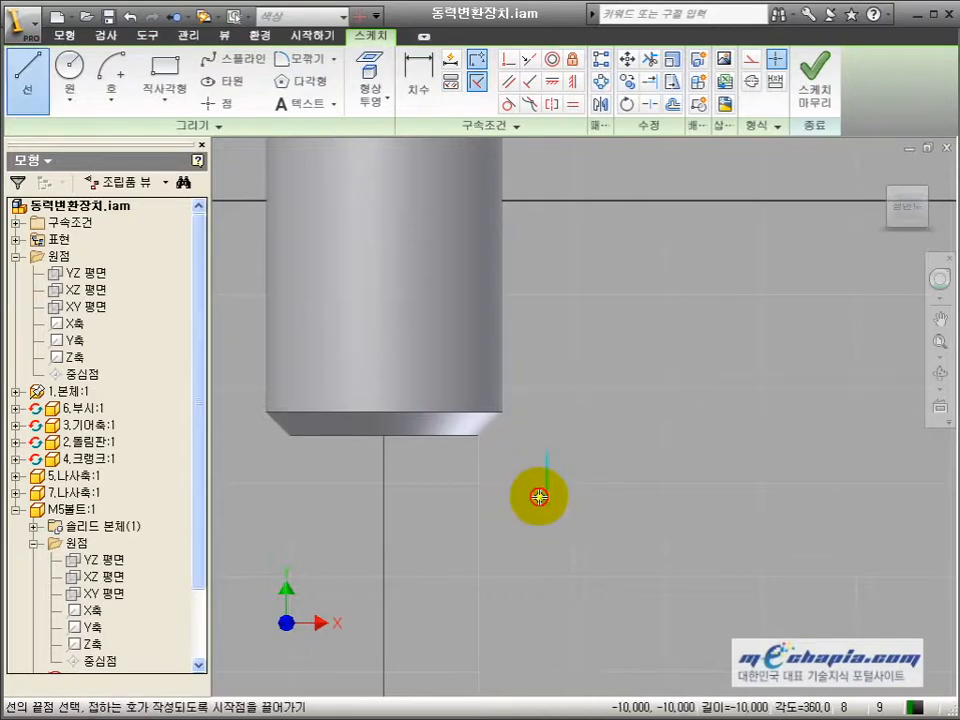
left_click(491, 480)
left_click(547, 455)
key("Escape")
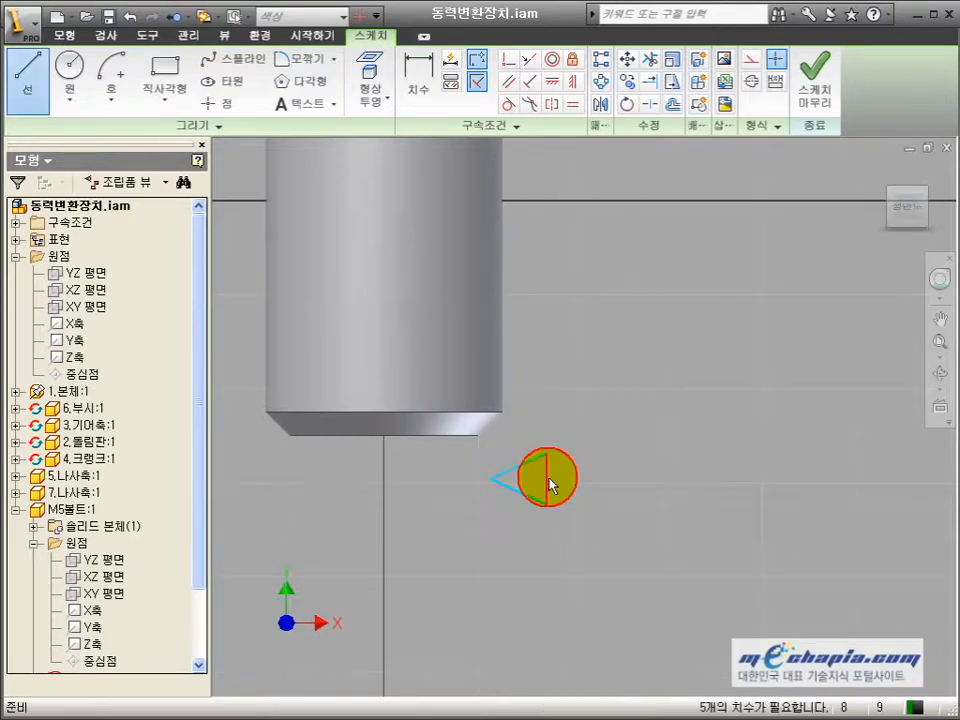
- Dimension the triangle's vertical side as 0.8 mm
key("d")
left_click(548, 483)
left_click(592, 487)
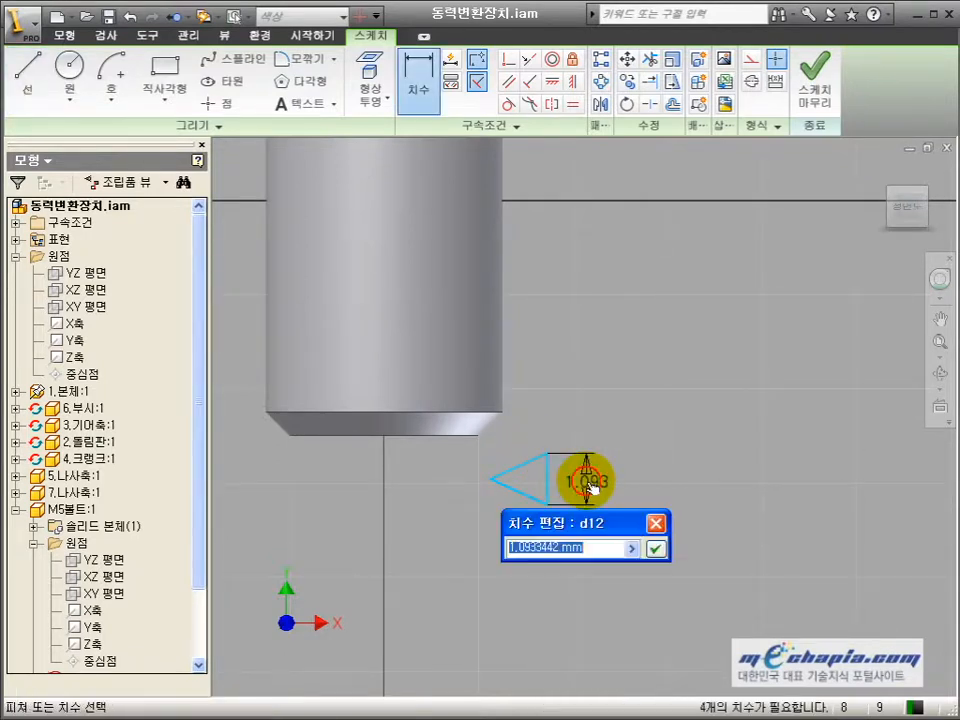
type("0,8")
key("Return")
- Make the triangle's two sloped sides equal and dimension the angle between them as 60 degrees
key("equal")
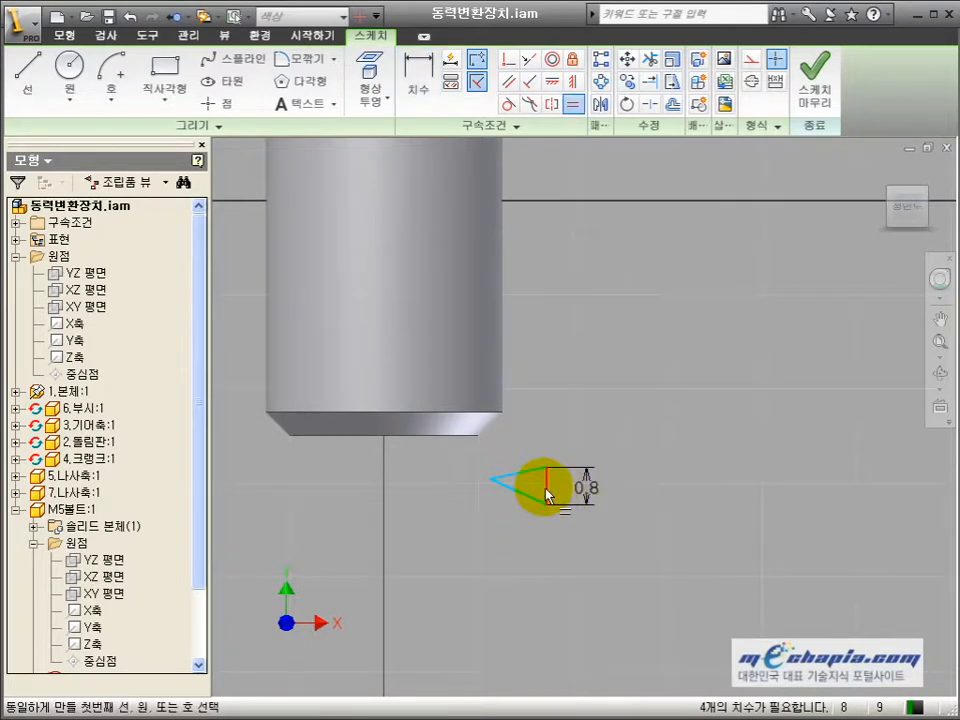
left_click(524, 498)
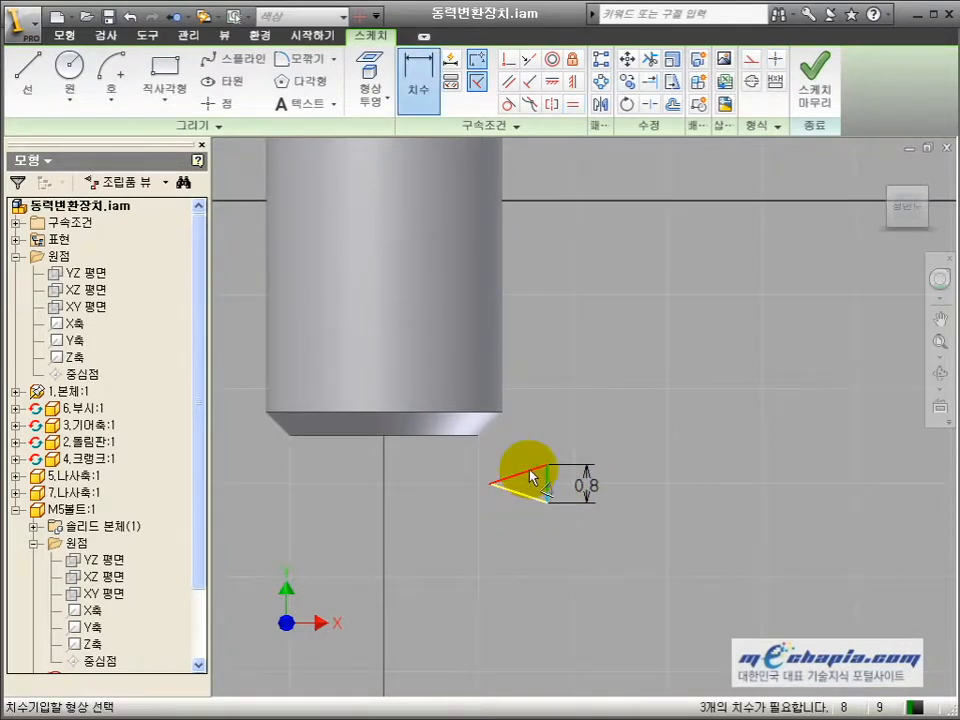
left_click(530, 473)
left_click(638, 502)
type("60")
key("Return")
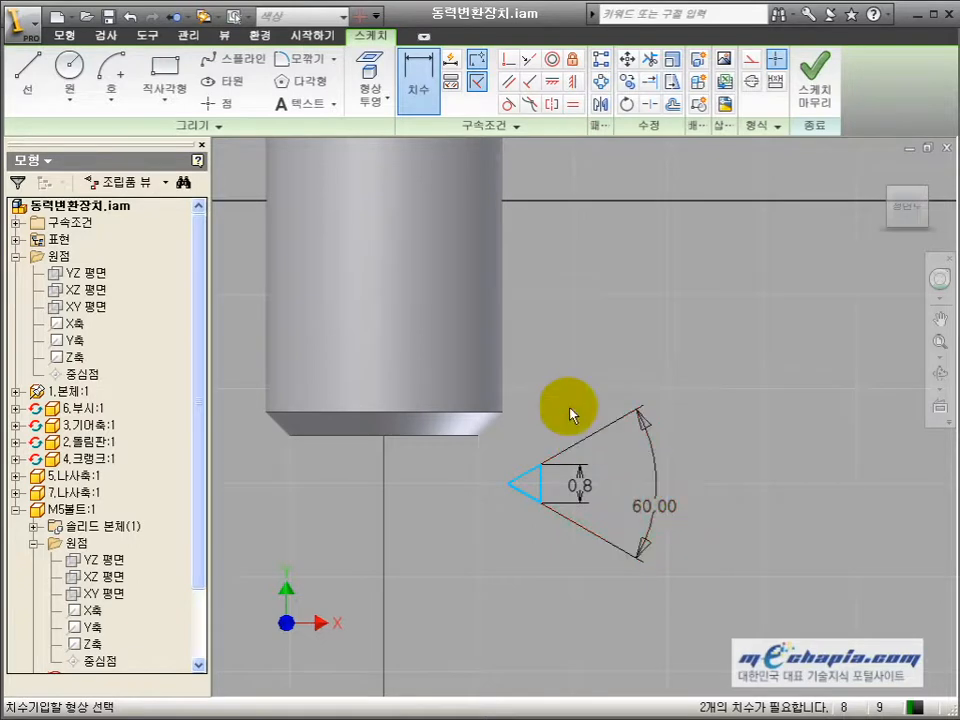
- Draw a vertical line inside the triangle between its two sloped sides, close to the vertical side
scroll(557, 488, "down", 5)
key("l")
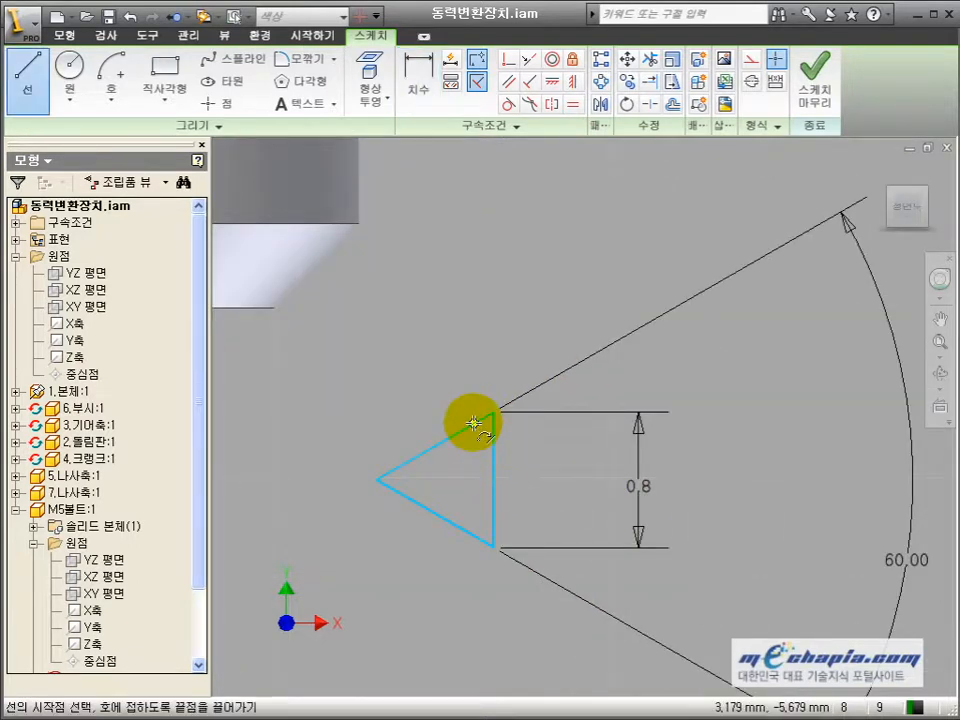
left_click(471, 422)
left_click(473, 537)
- Dimension the gap between the triangle's inner vertical line and its outer vertical side as 0.087 mm
key("d")
left_click(443, 442)
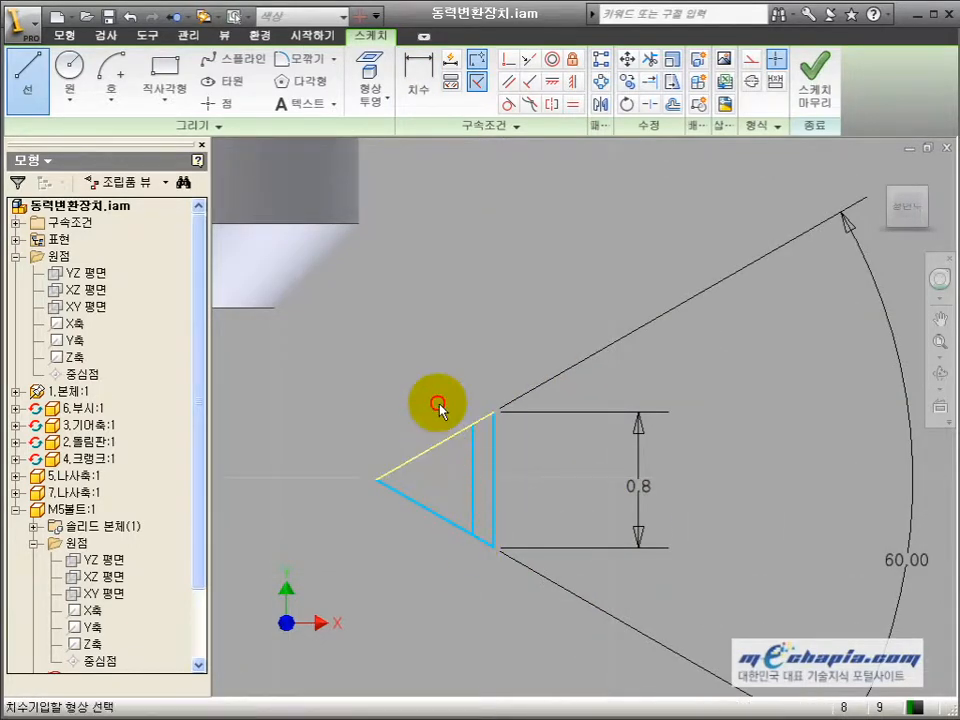
key("Escape")
key("d")
left_click(483, 467)
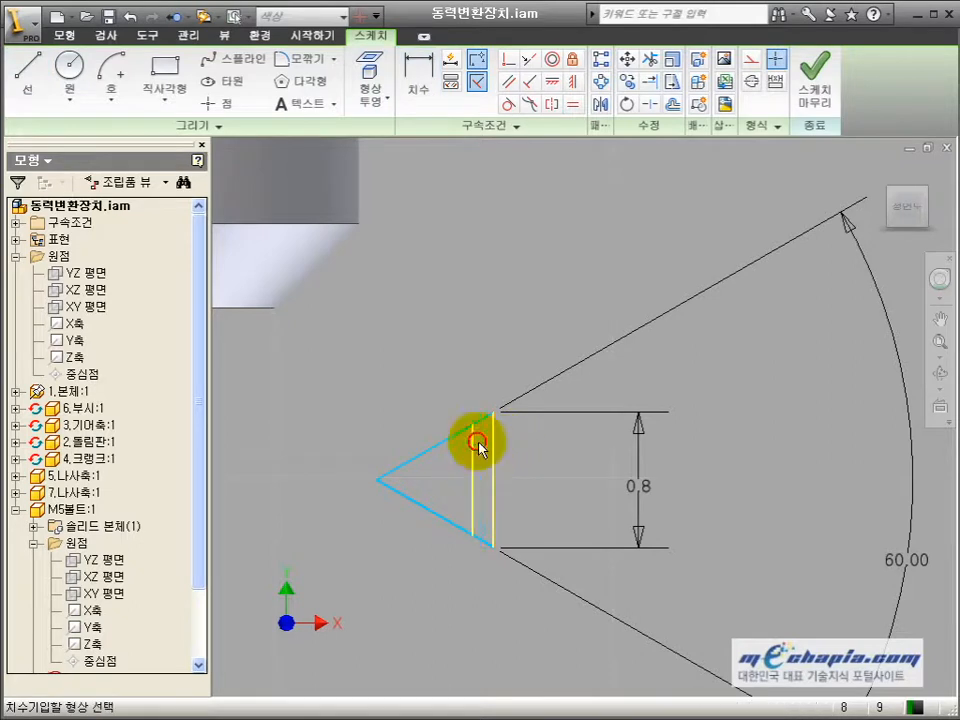
left_click(484, 350)
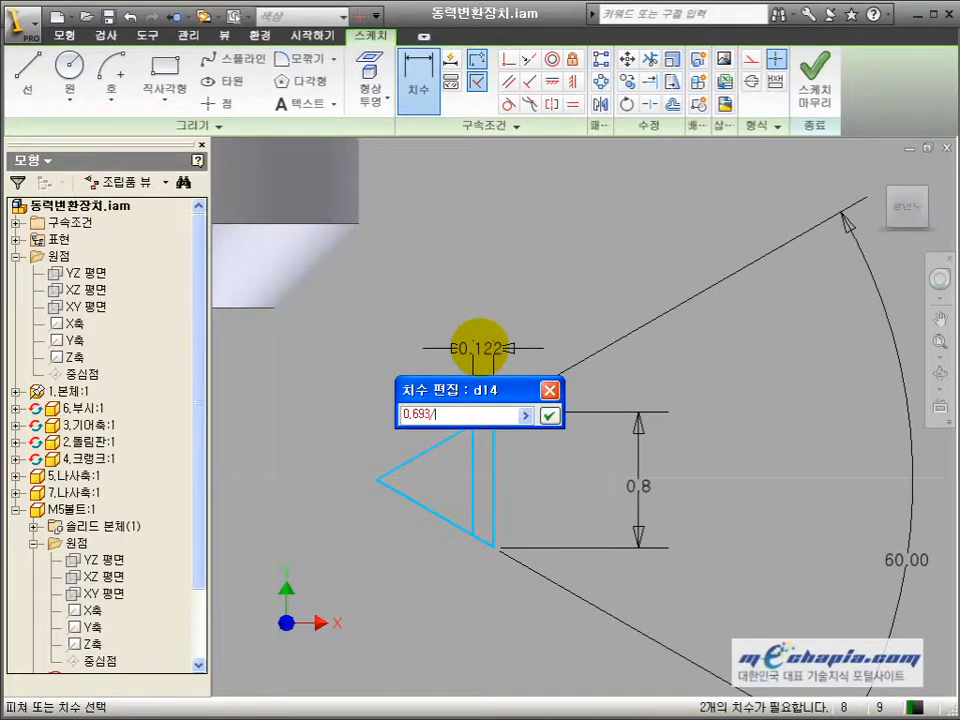
key("Return")
- Project the shank's straight side edge into the sketch and make the triangle's inner vertical line collinear with it
scroll(490, 325, "up", 3)
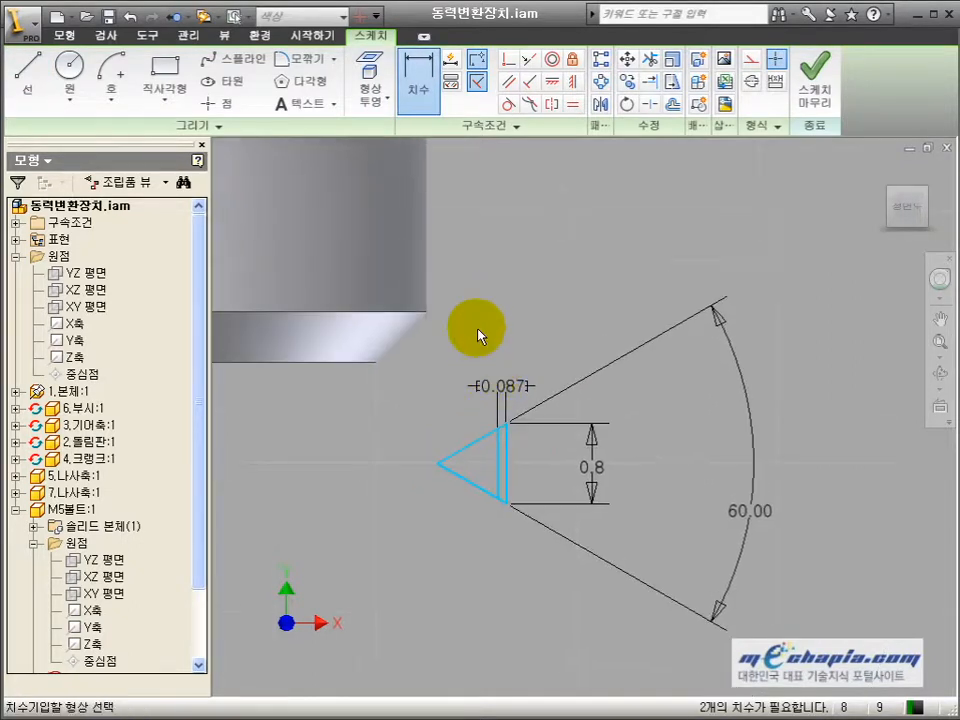
left_click(372, 95)
left_click(428, 225)
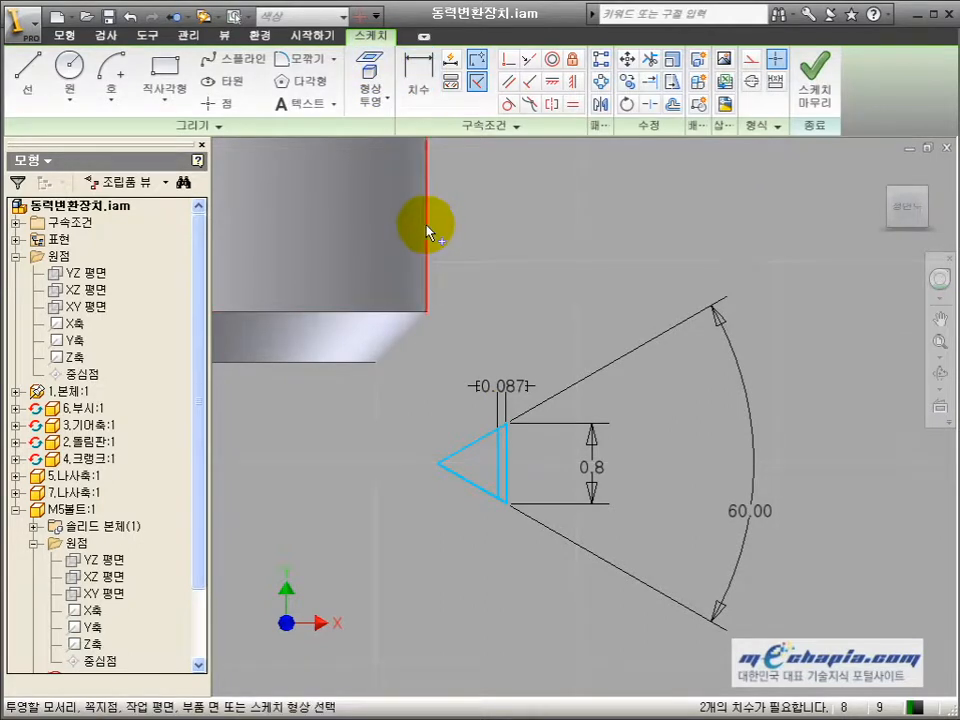
key("Escape")
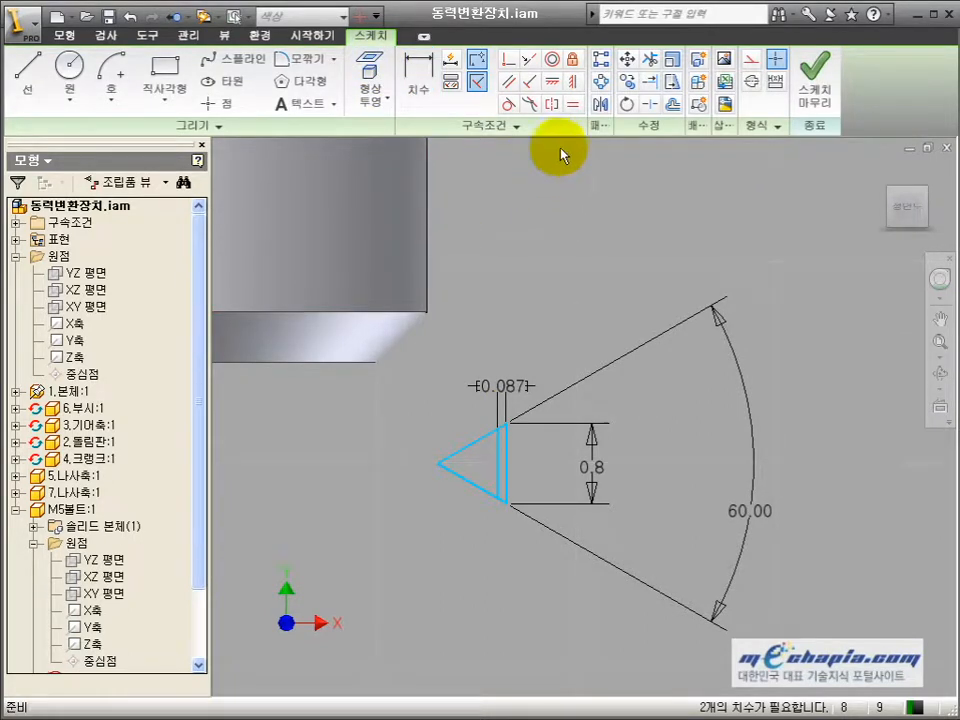
left_click(529, 59)
left_click(508, 462)
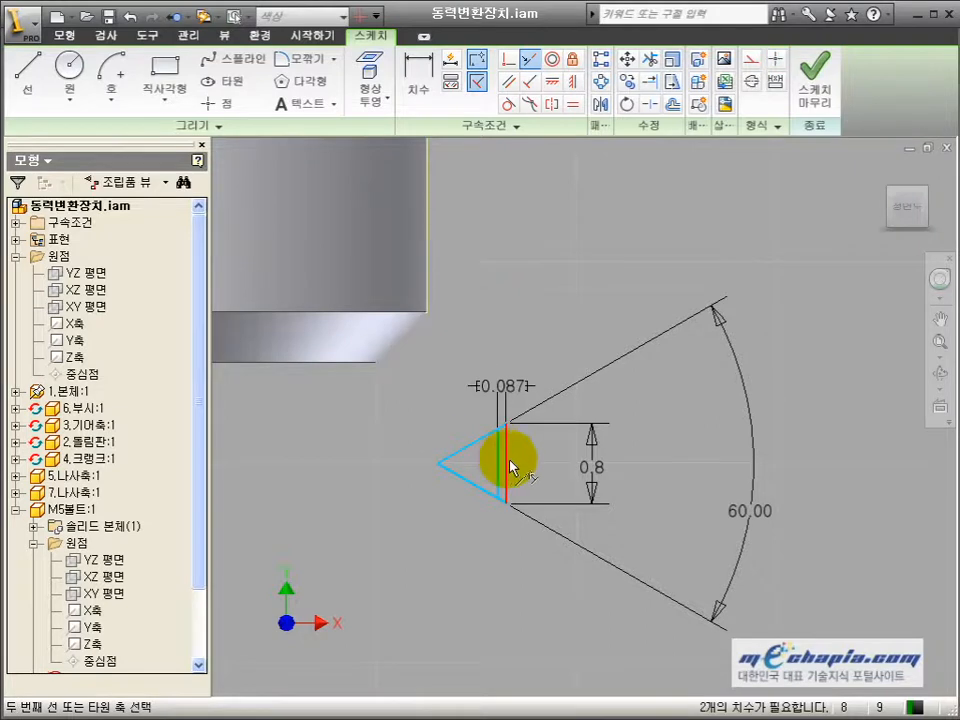
left_click(496, 461)
- Dimension the vertical distance from the shank's end edge to the triangle's tip as 0.8 mm
key("d")
left_click(368, 465)
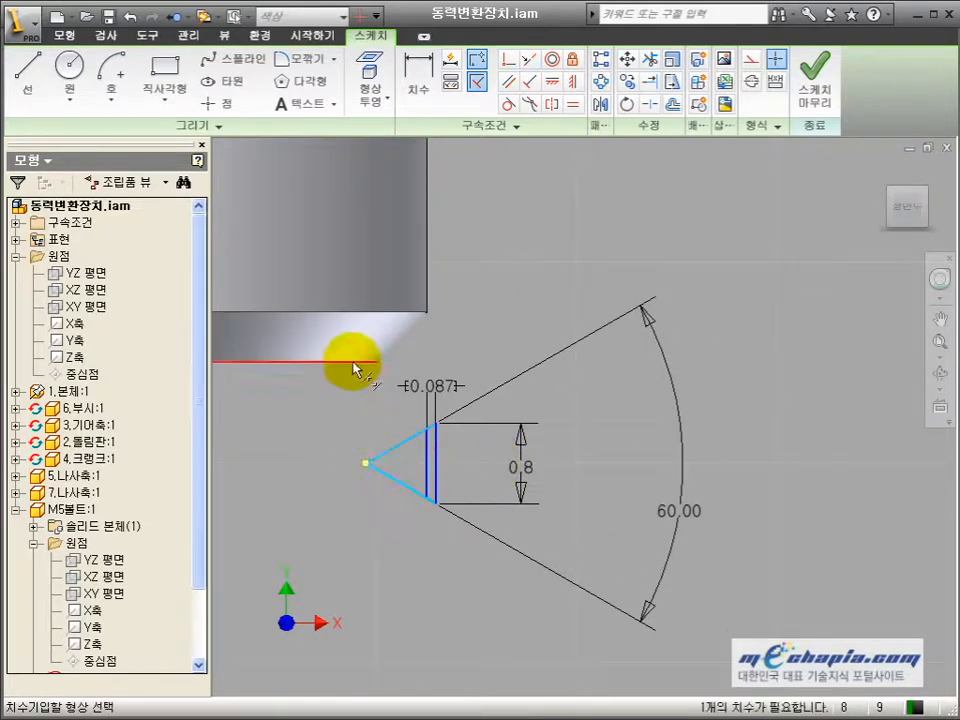
left_click(354, 364)
left_click(325, 419)
key("Return")
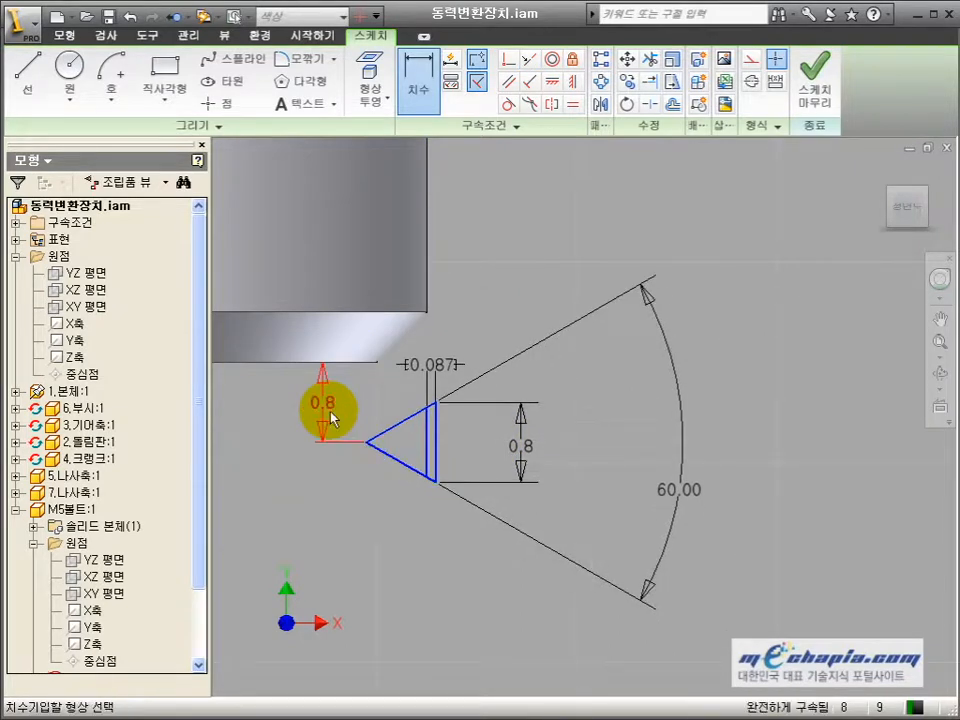
- Start a Coil feature with the triangular thread profile, using the bolt's Y axis as its axis
scroll(450, 430, "down", 5)
left_click(63, 38)
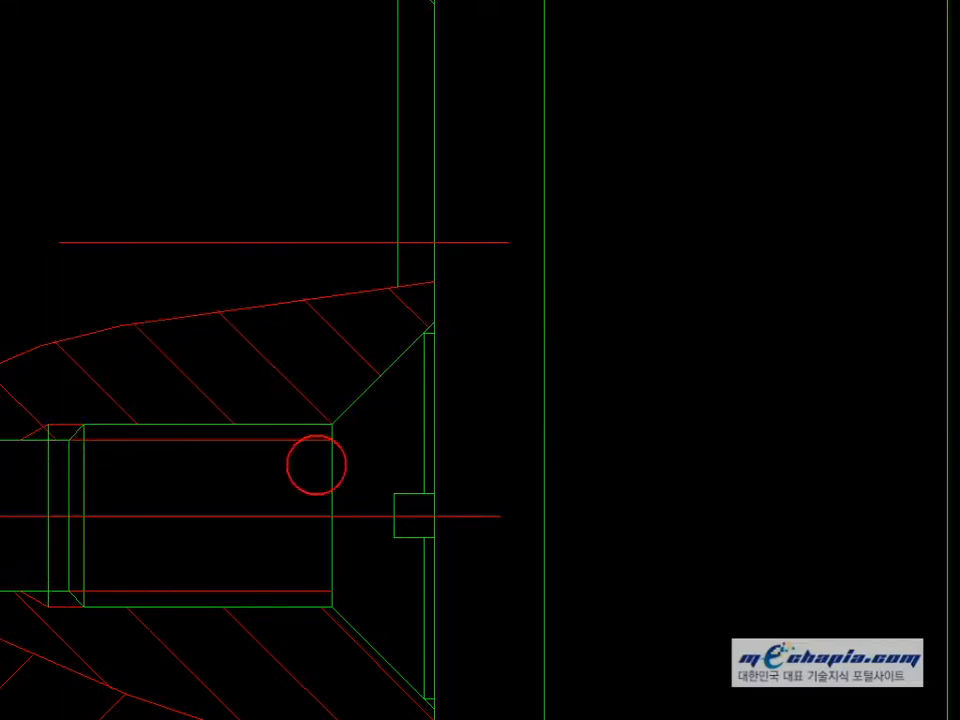
key("alt+Tab")
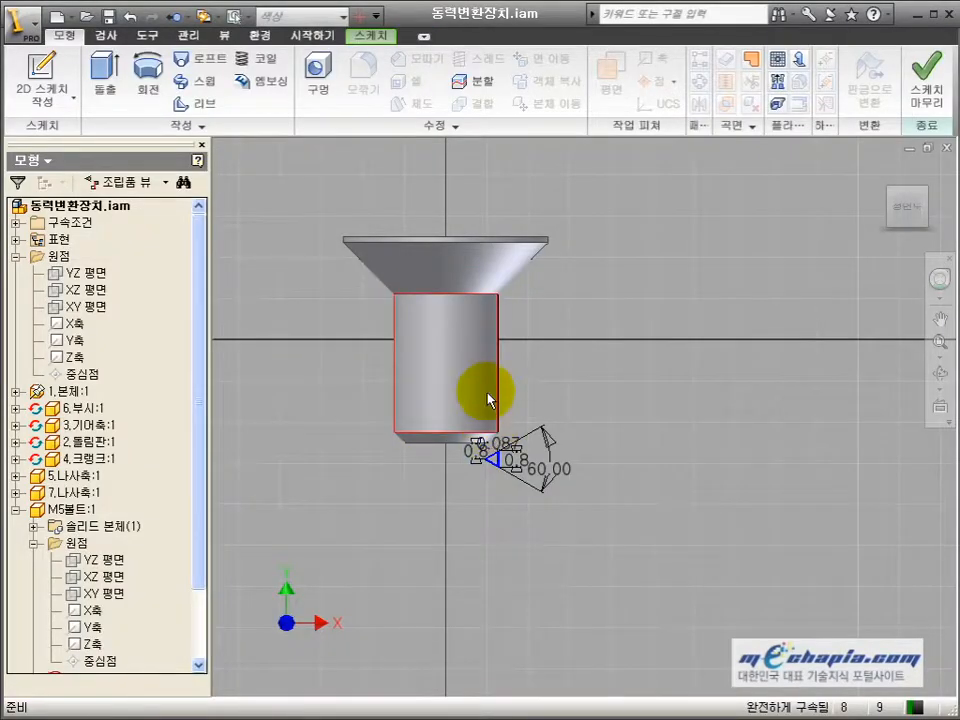
left_click(258, 59)
left_click(487, 460)
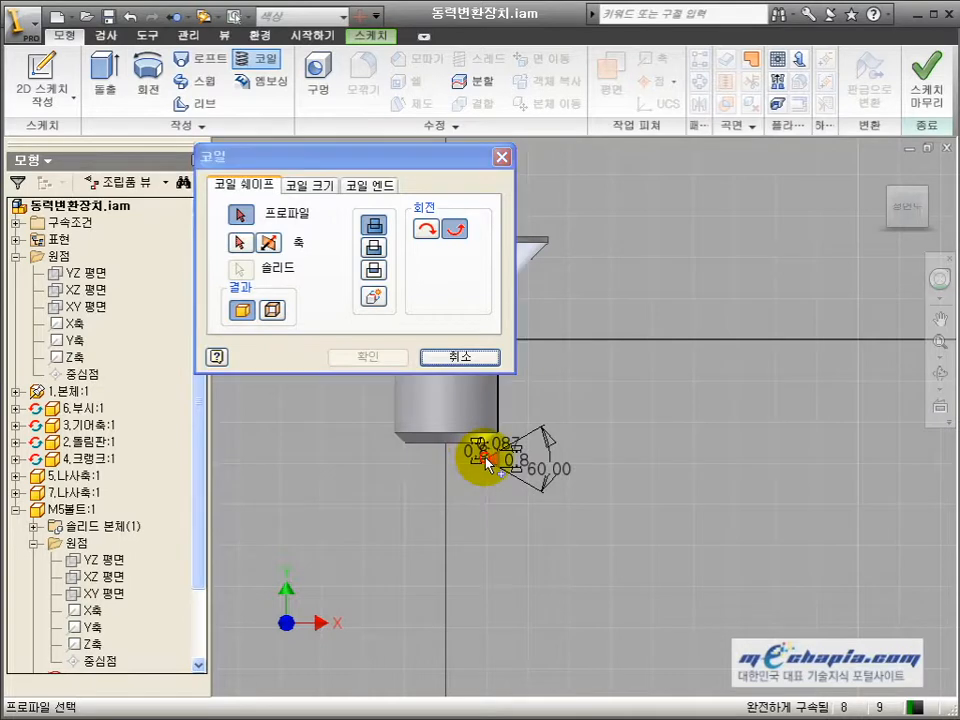
left_click(241, 245)
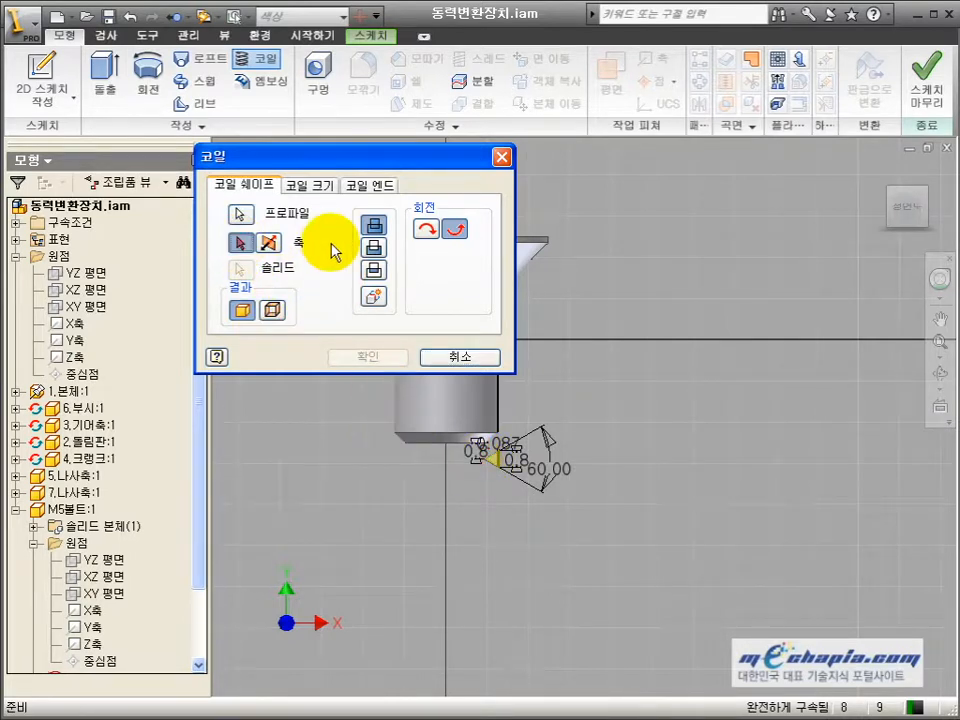
left_click(92, 627)
- Make the coil a cut with a 0.8 mm pitch, defined by pitch and height
left_click(310, 185)
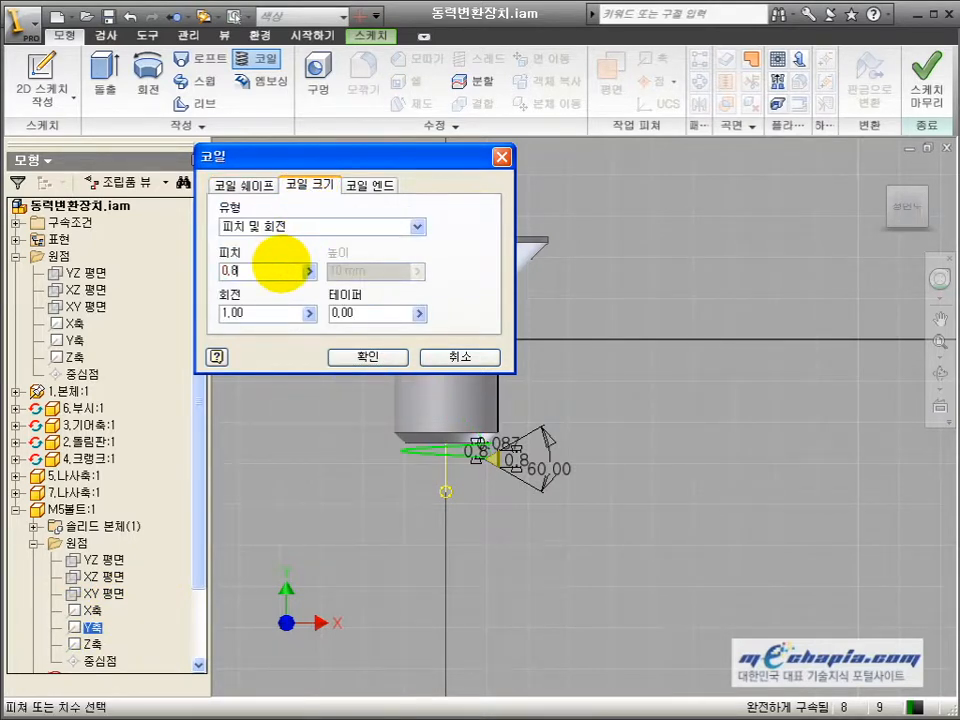
left_click(246, 185)
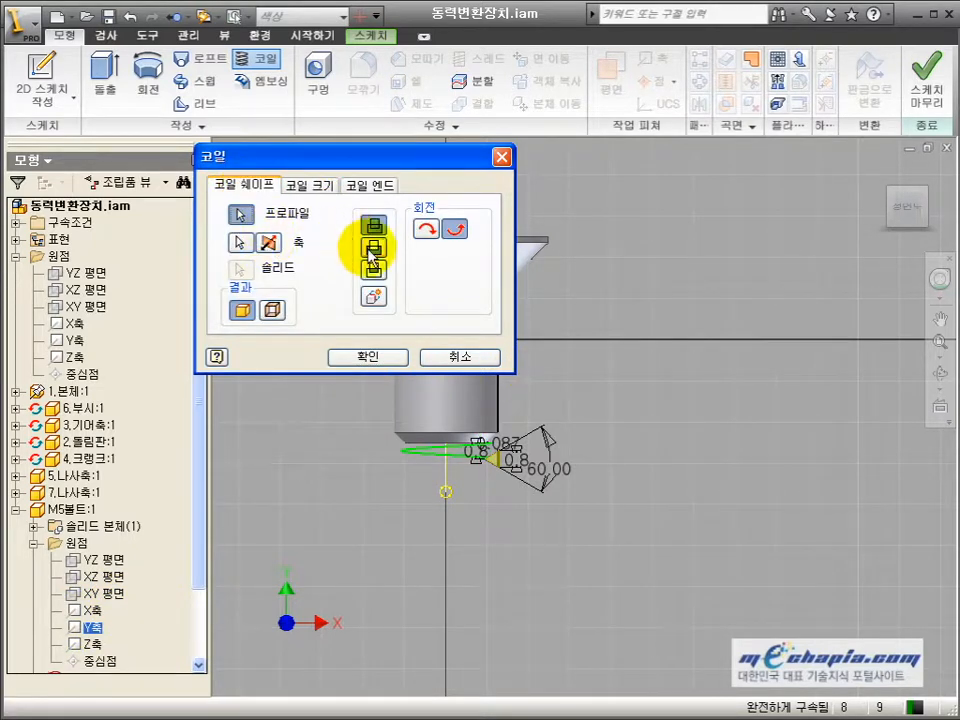
left_click(310, 185)
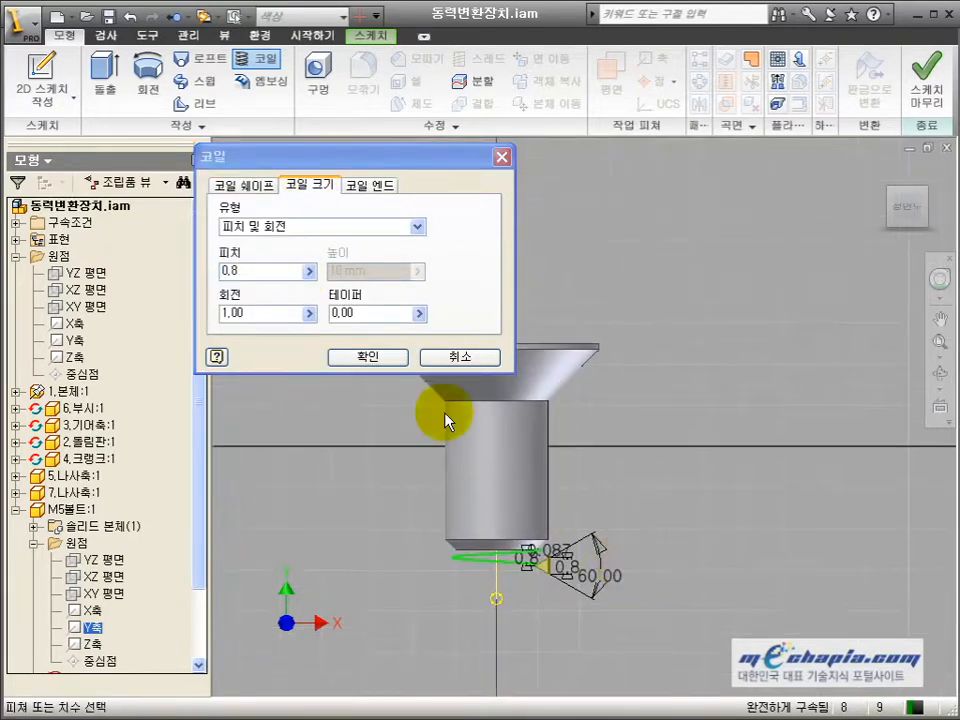
left_click(311, 236)
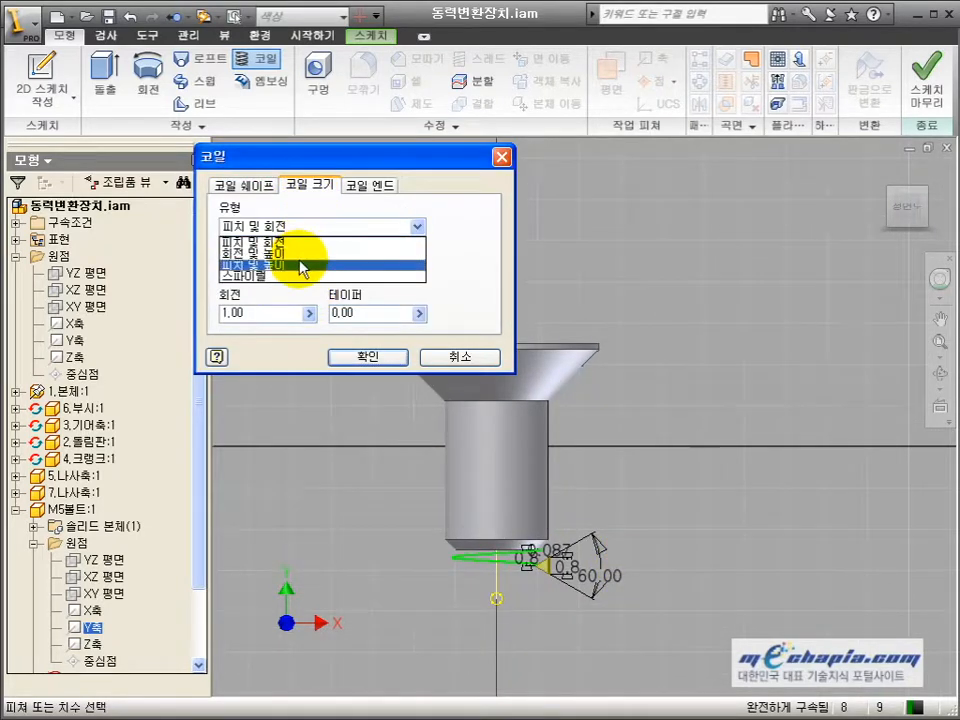
left_click(300, 255)
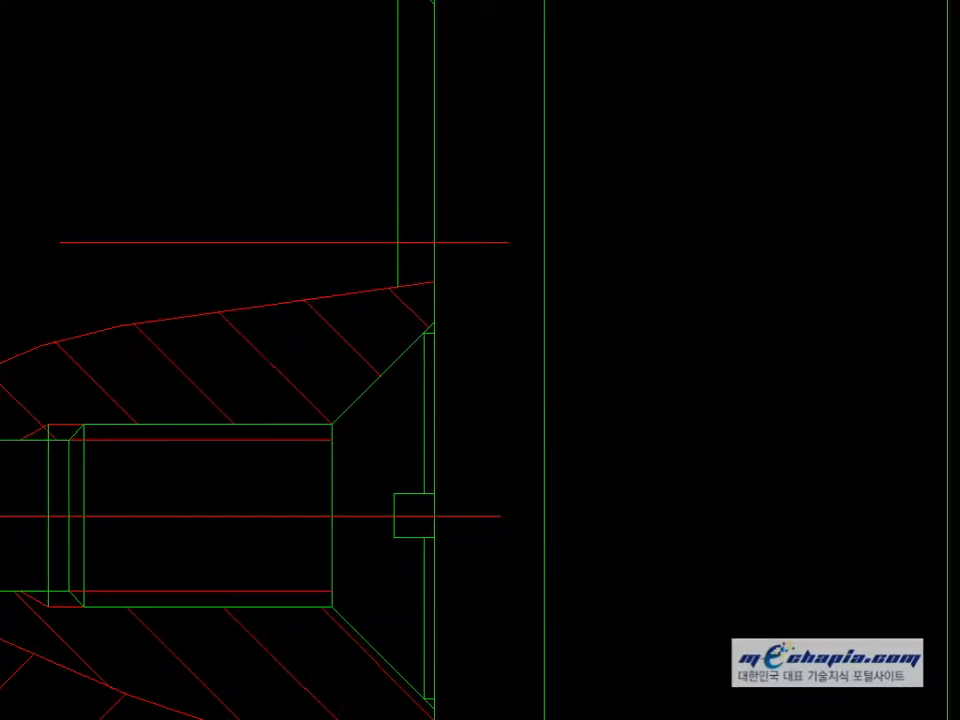
- Measure the bolt's shank length in the 2D drawing and create the thread coil with a height of 8 mm
left_click(66, 441)
left_click(318, 427)
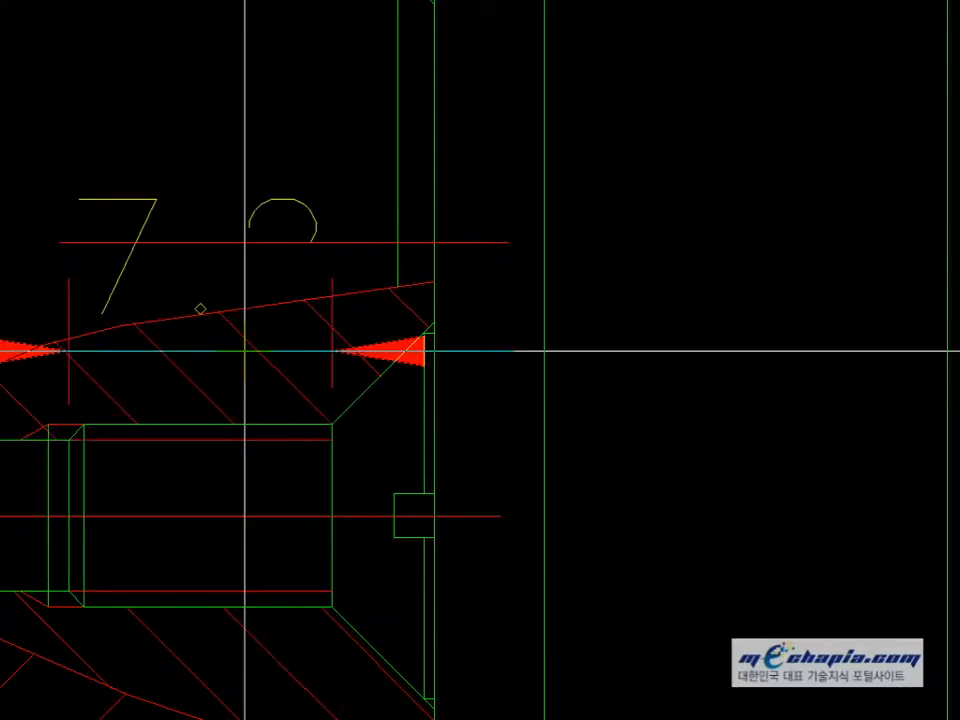
key("Escape")
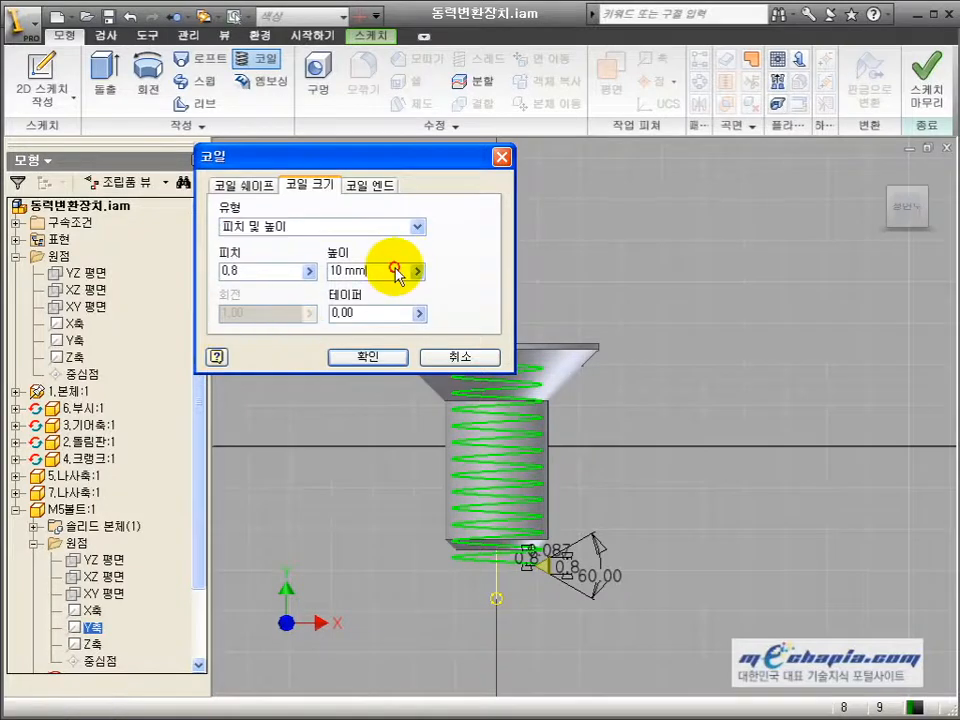
left_click_drag(397, 272, 274, 264)
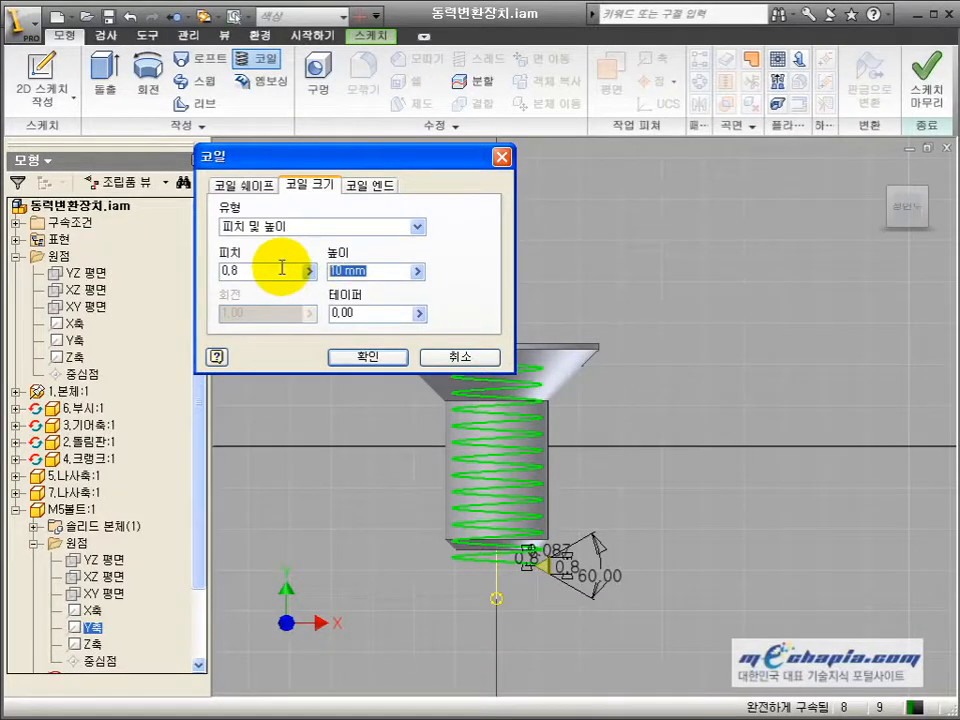
type("8")
left_click(378, 358)
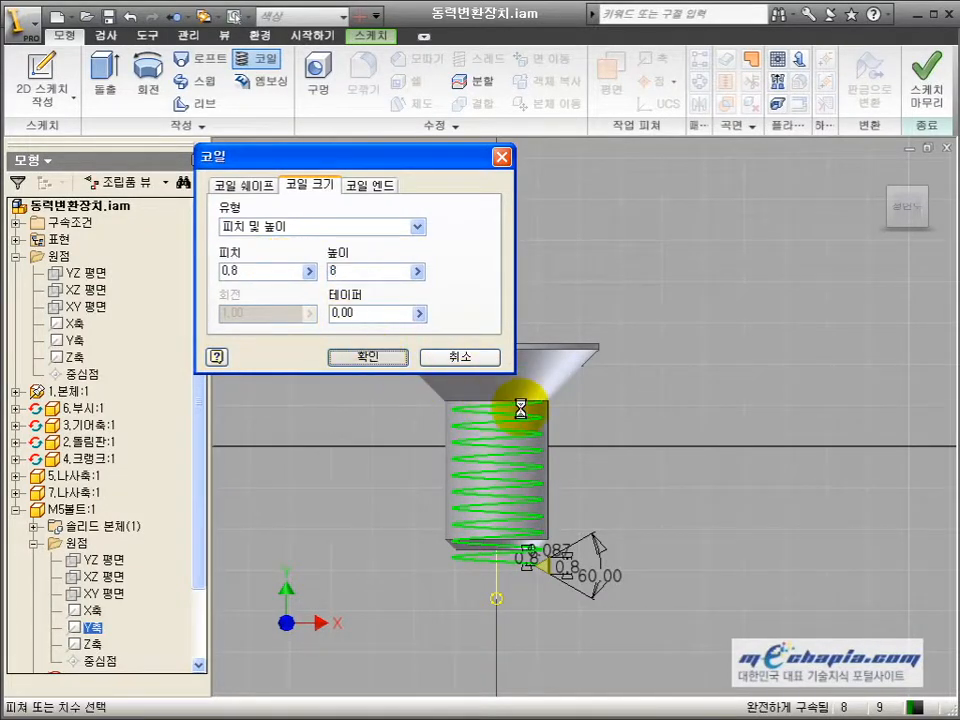
- Inspect where the thread ends under the bolt head and change the coil's height to 7 mm
left_click(938, 373)
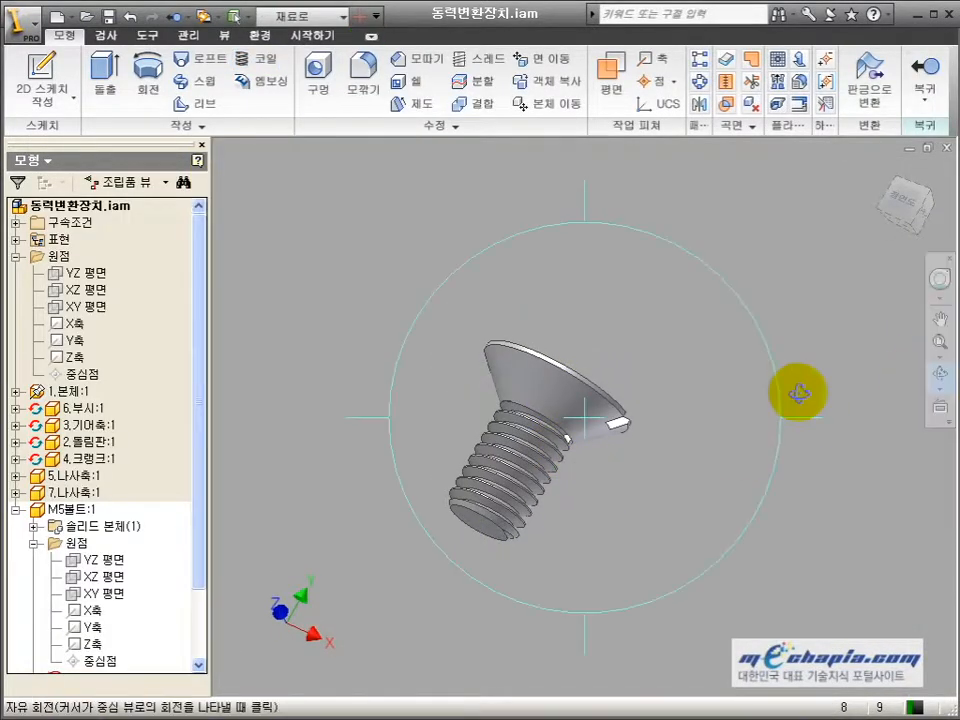
scroll(550, 430, "up", 5)
left_click_drag(614, 379, 553, 390)
key("Escape")
scroll(203, 578, "down", 2)
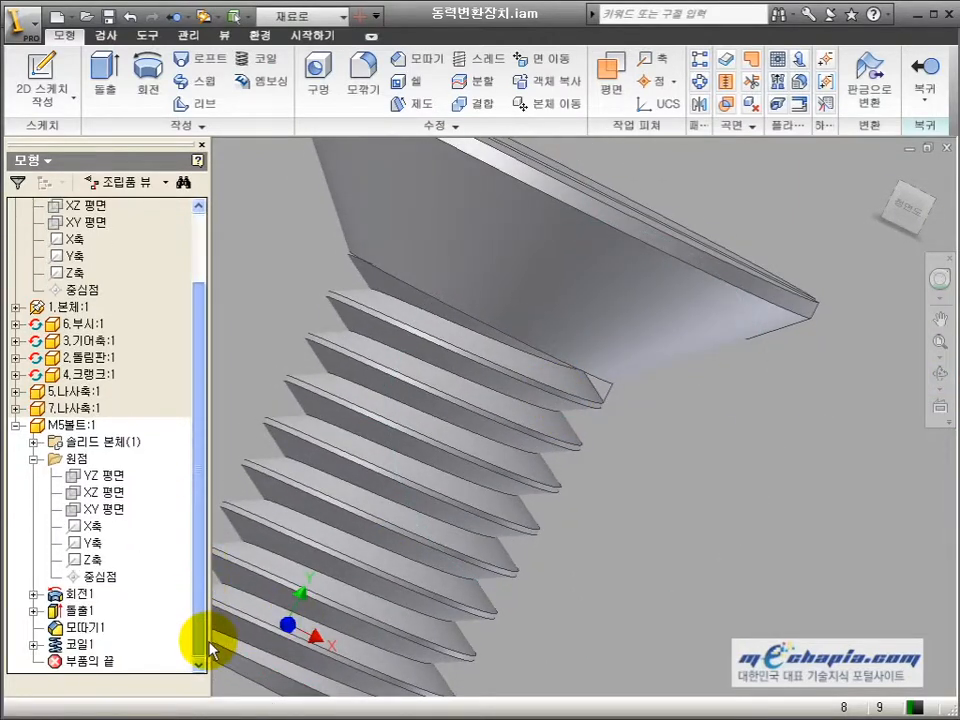
double_click(72, 643)
left_click(312, 186)
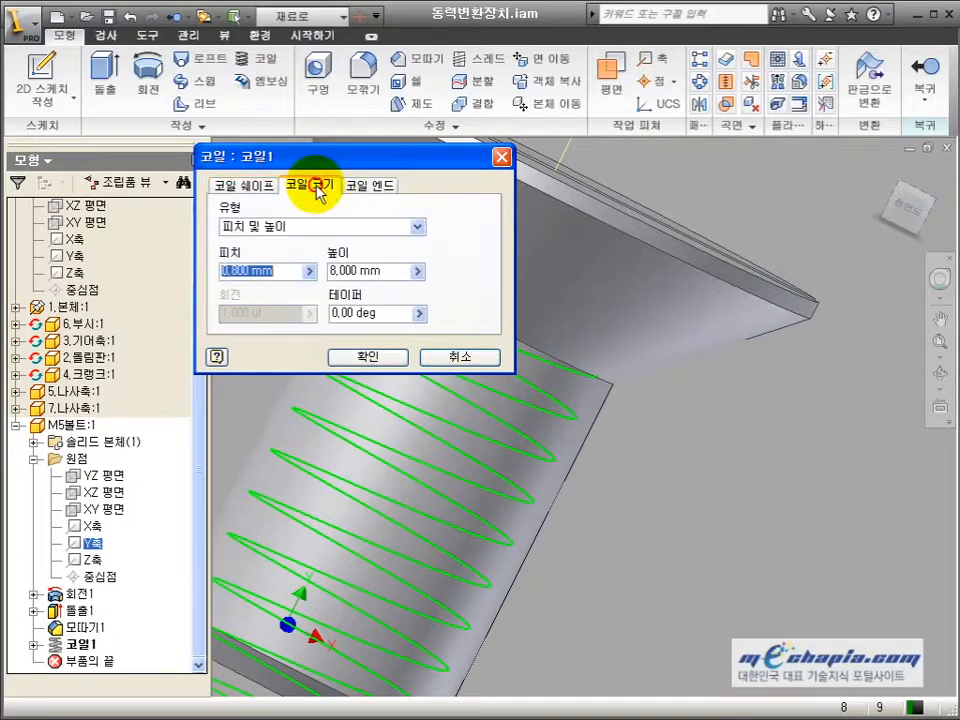
left_click(370, 270)
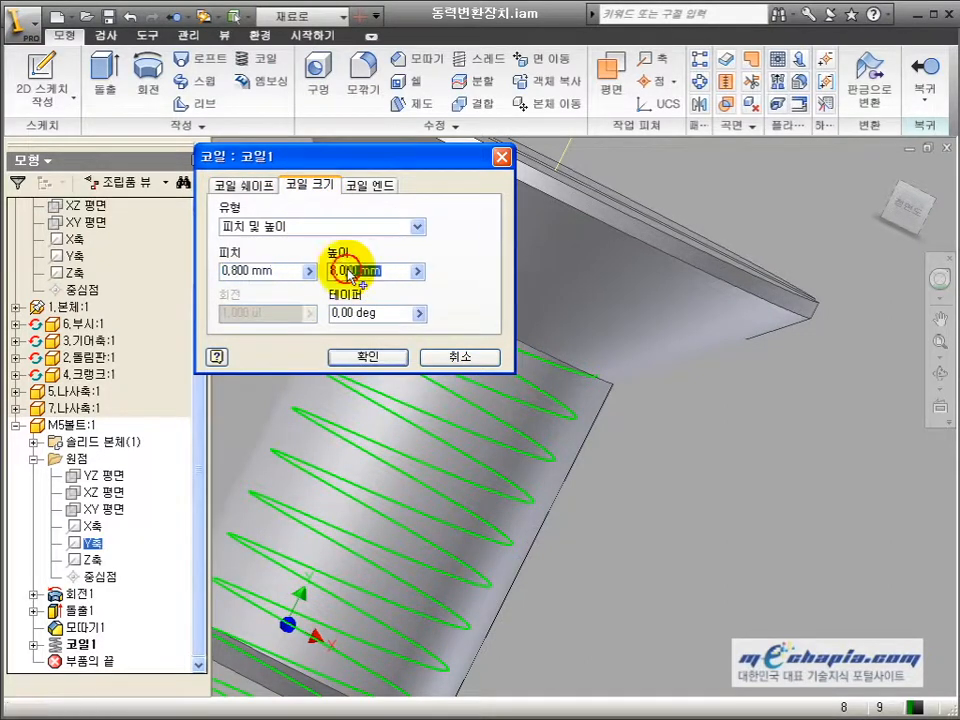
key("Return")
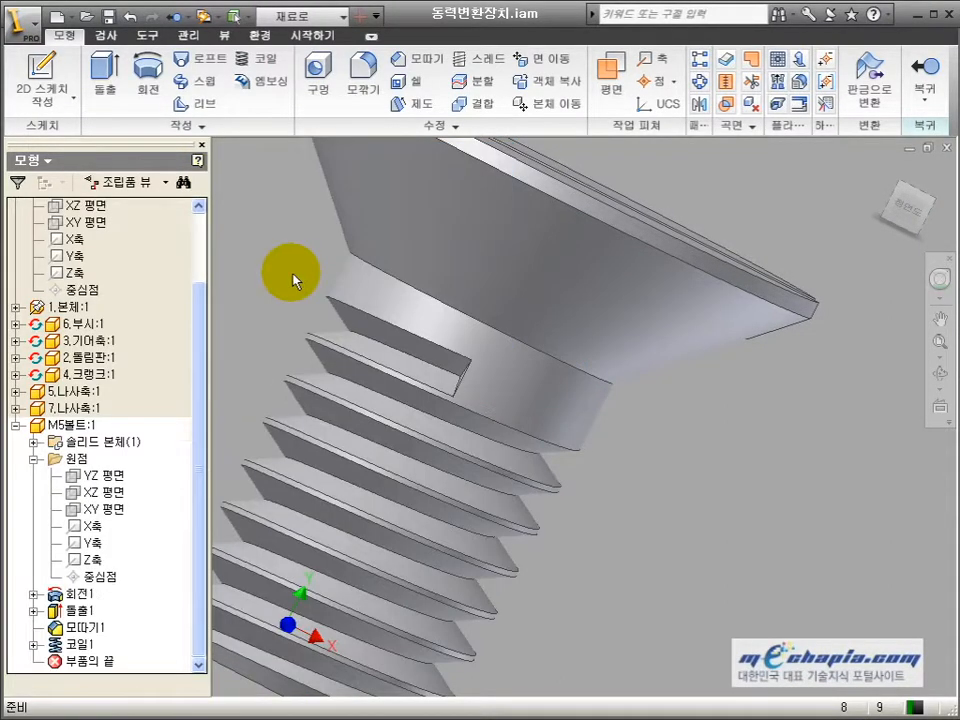
- Edit the thread coil and set its height to 7.5 mm
double_click(95, 648)
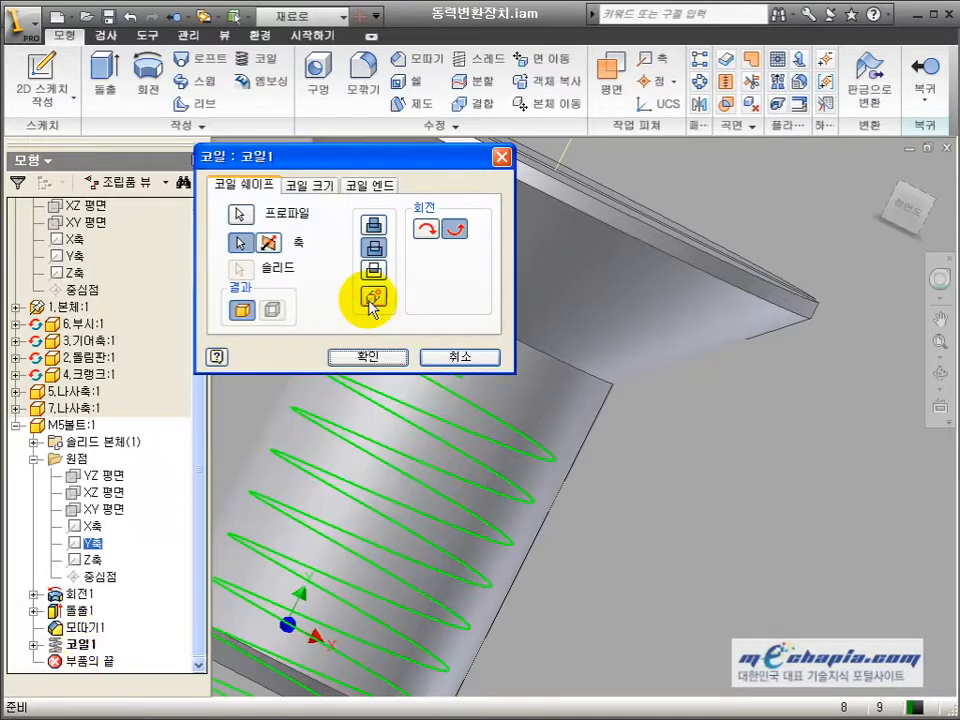
left_click(312, 186)
left_click(381, 270)
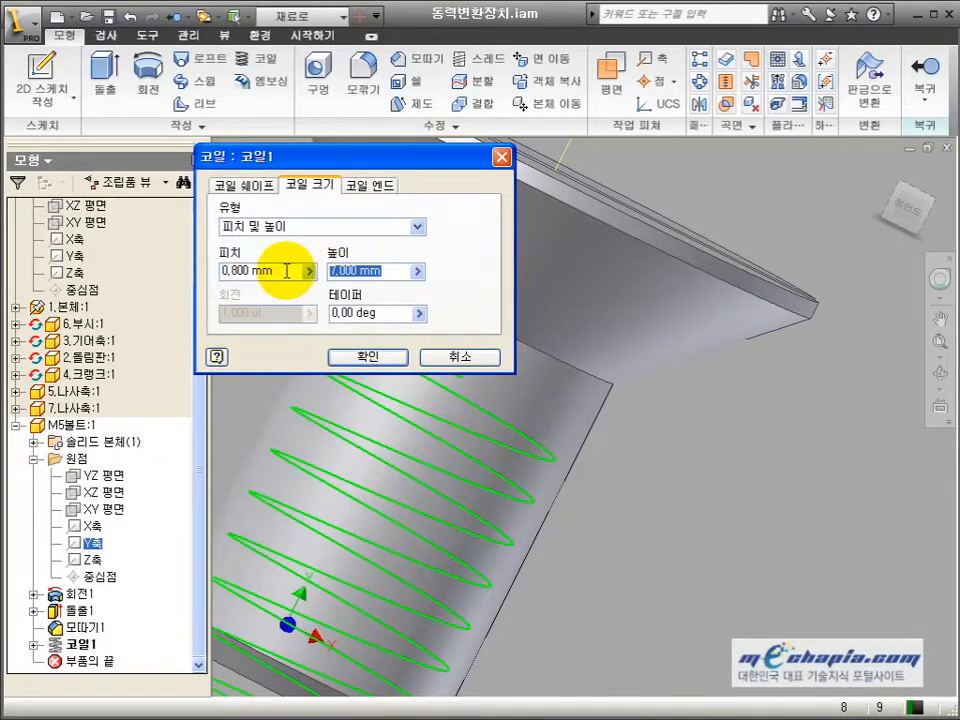
type("7,5")
key("Return")
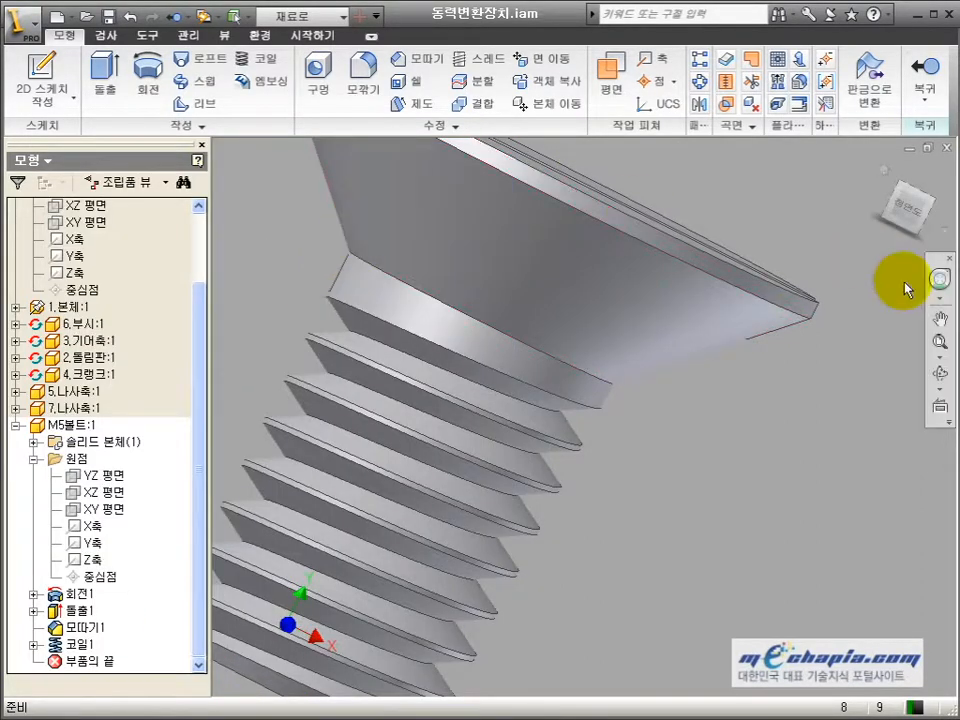
- Start a sketch on the small triangular end face of the thread groove just below the bolt head
left_click(940, 376)
left_click_drag(604, 284, 655, 420)
key("Escape")
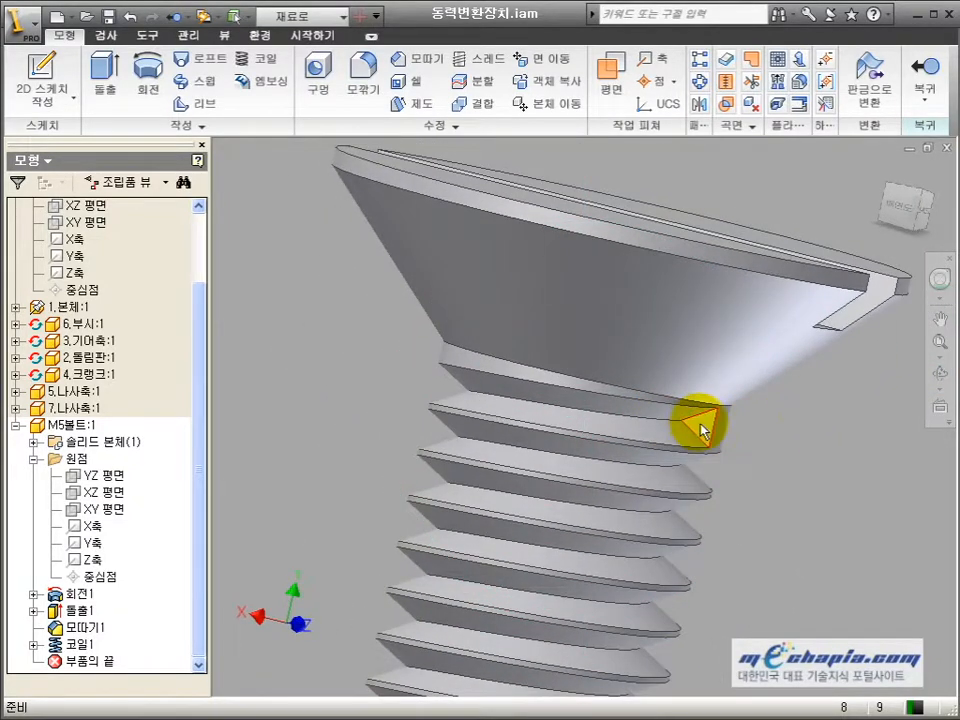
key("s")
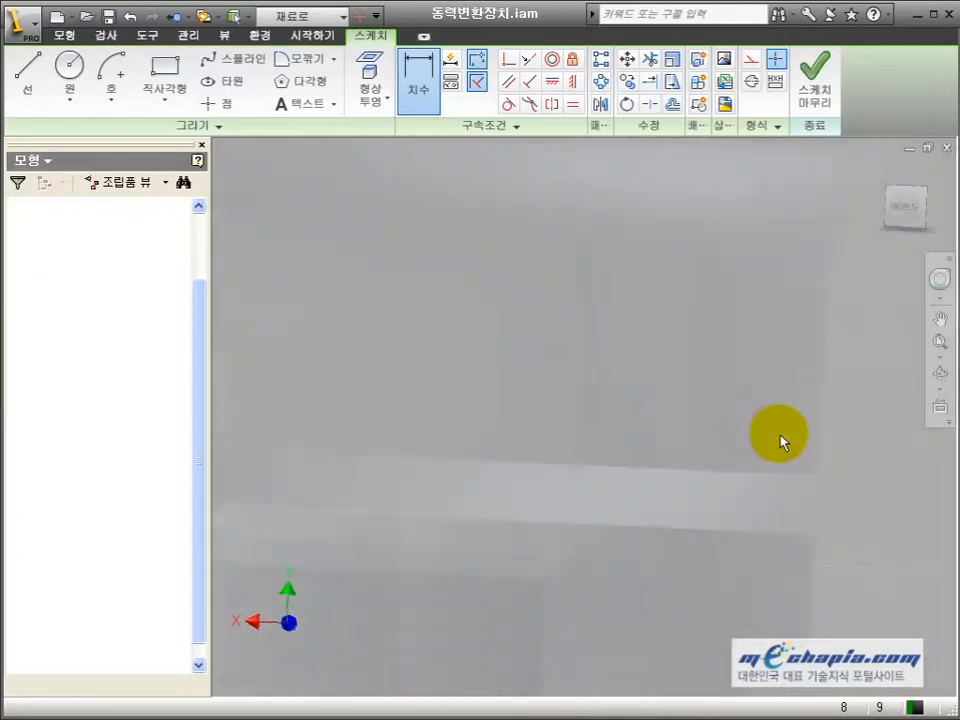
scroll(678, 424, "up", 5)
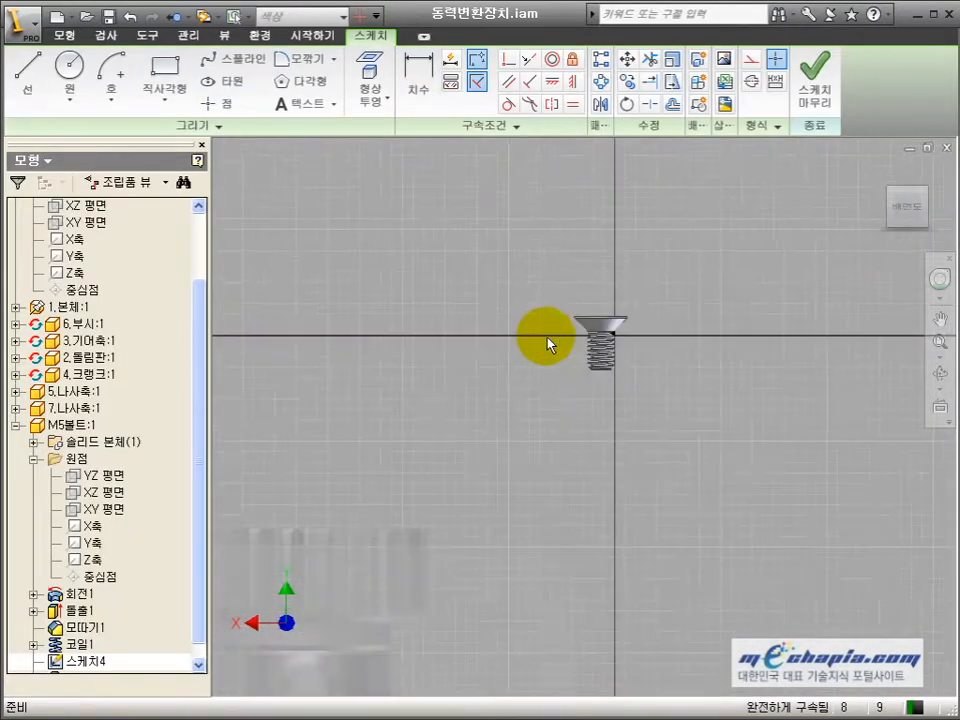
scroll(549, 339, "down", 6)
- Extrude the triangular face outline as a cut through all to run the thread groove out of the shank
key("e")
left_click(676, 360)
left_click(306, 250)
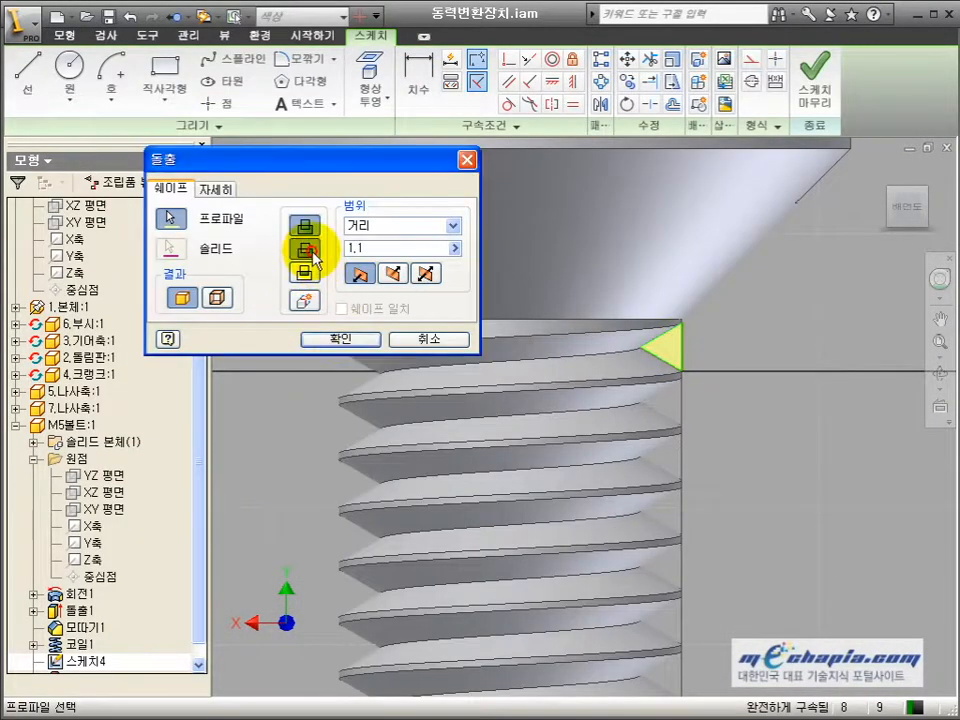
left_click(377, 225)
left_click(363, 286)
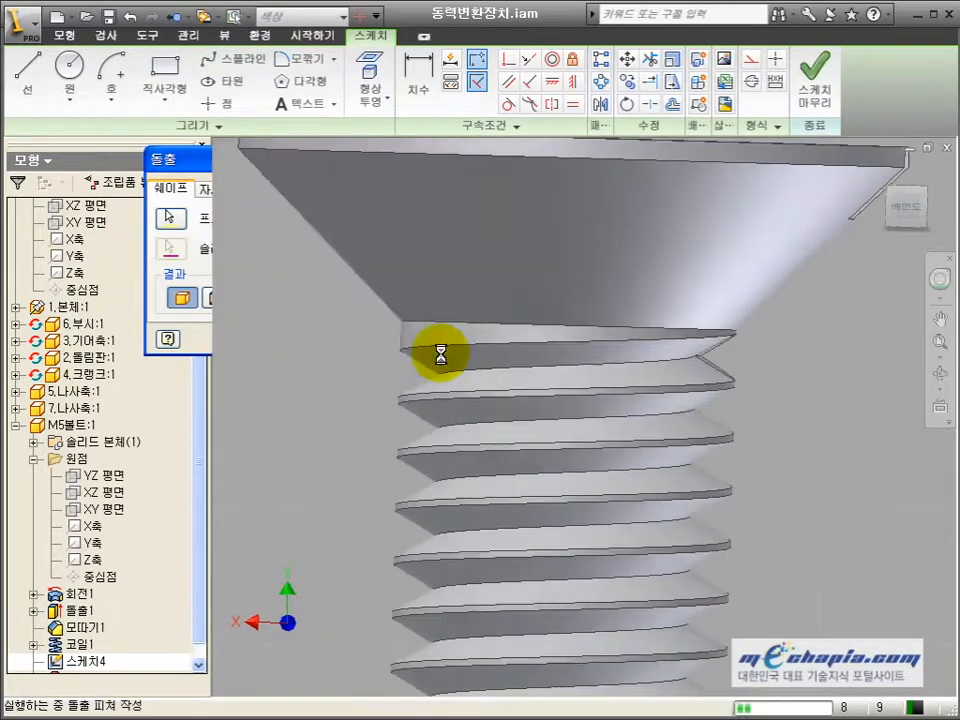
- Inspect the finished thread run-out on the bolt and return from the part to the assembly
left_click(939, 374)
scroll(740, 404, "up", 3)
left_click_drag(730, 406, 621, 399)
scroll(431, 414, "up", 5)
key("Escape")
left_click(935, 100)
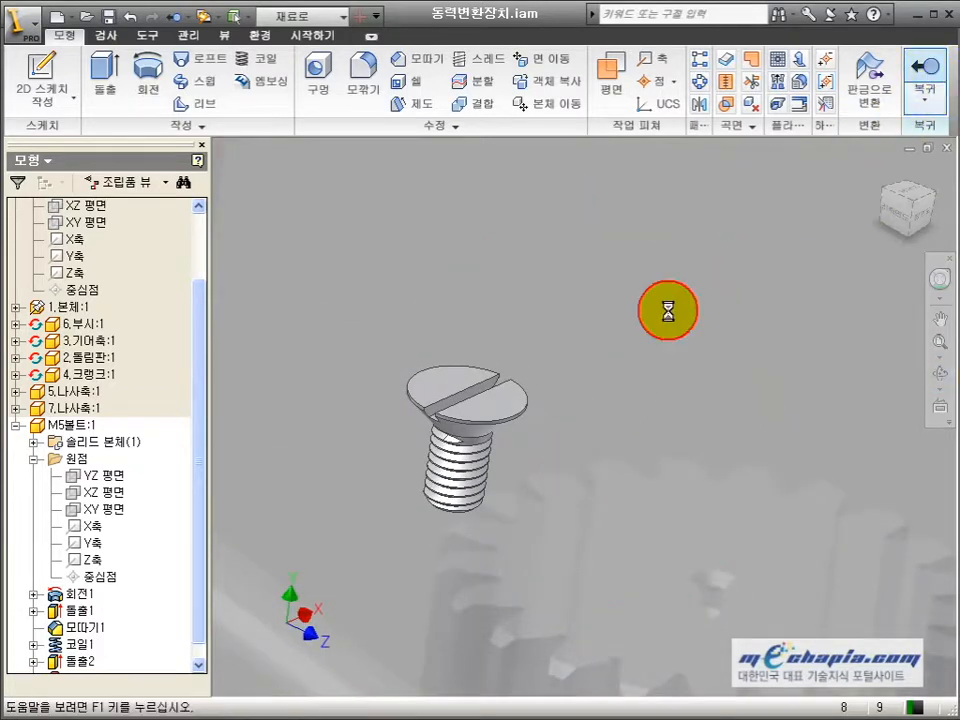
- Move the M5볼트 part beside the rotating disc and rotate it so its slotted head faces outward
left_click(939, 374)
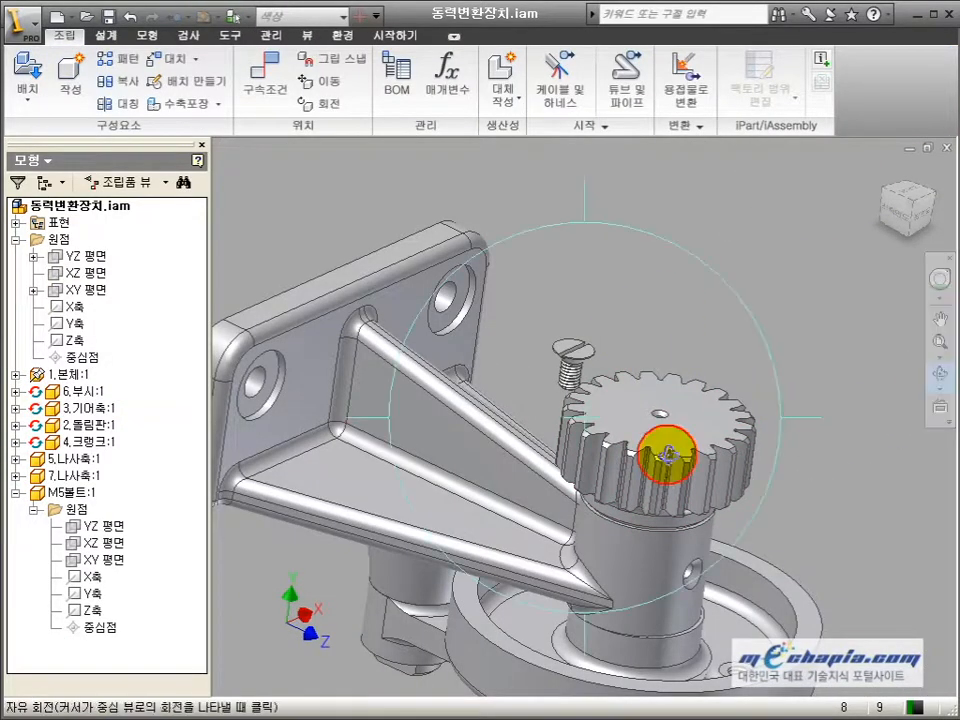
left_click_drag(658, 467, 537, 325)
key("Escape")
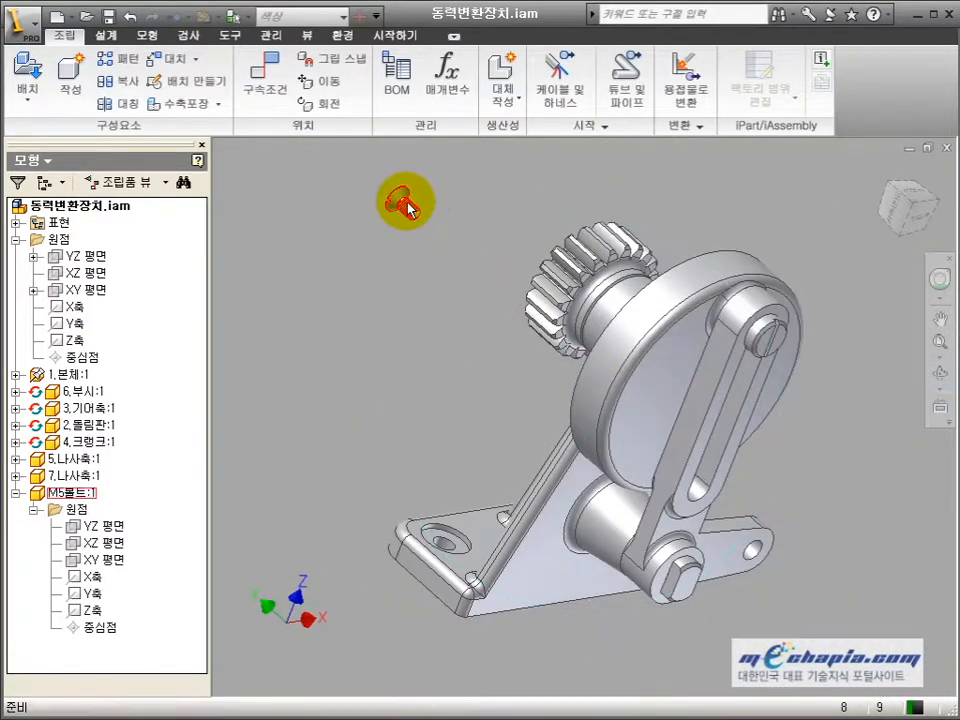
left_click_drag(400, 205, 483, 322)
key("g")
left_click_drag(510, 390, 568, 426)
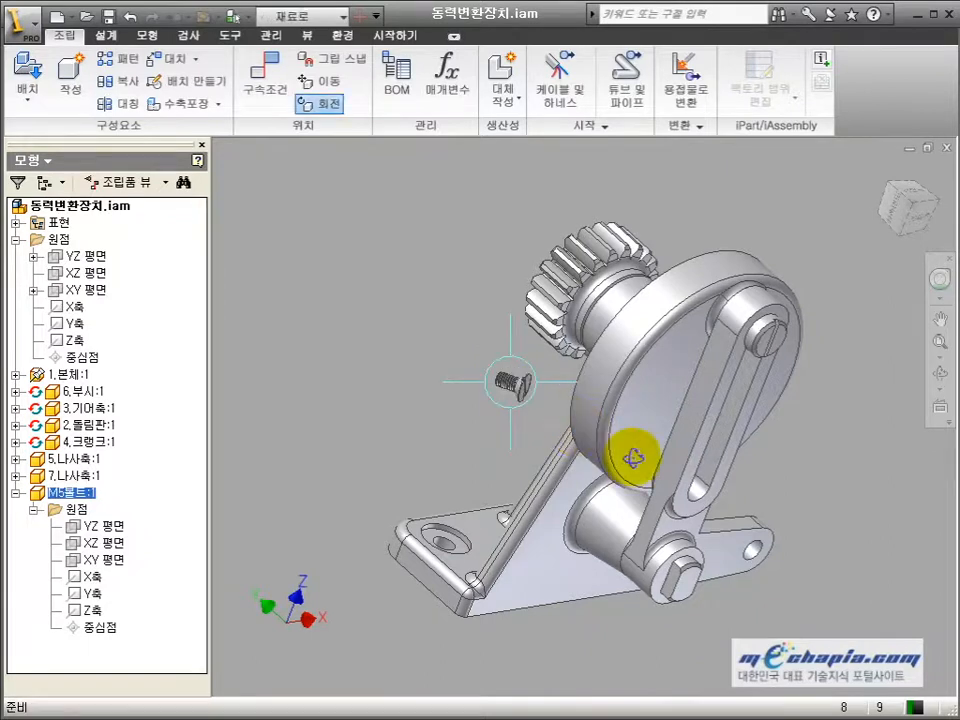
left_click(523, 445)
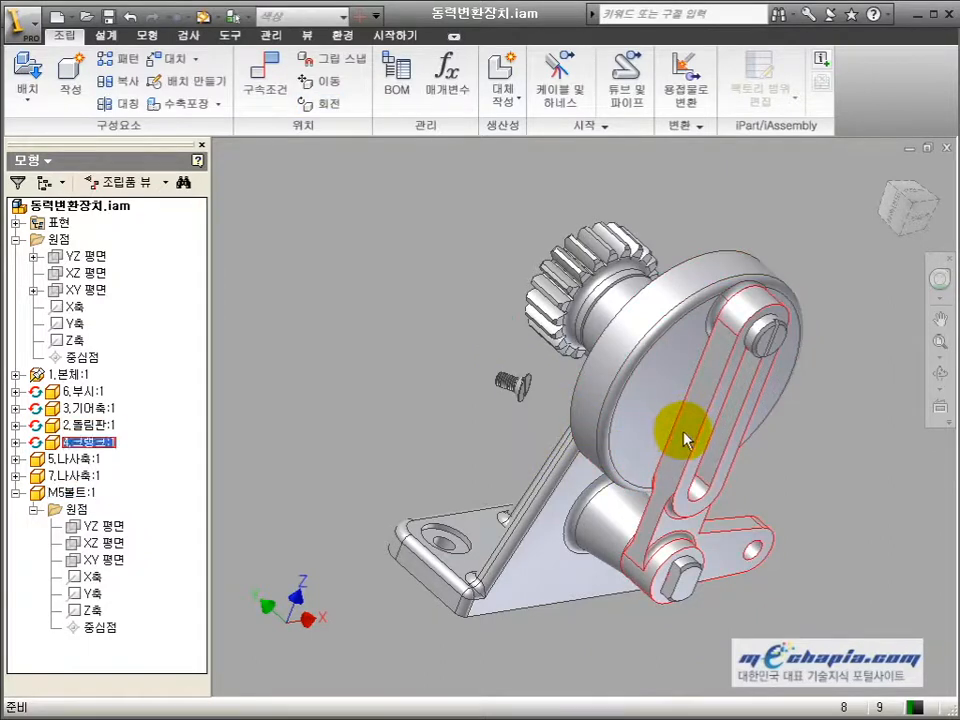
- Hide the crank part 4.크랭크 to expose the countersunk hole in the disc
right_click(684, 440)
left_click(722, 664)
scroll(561, 458, "up", 5)
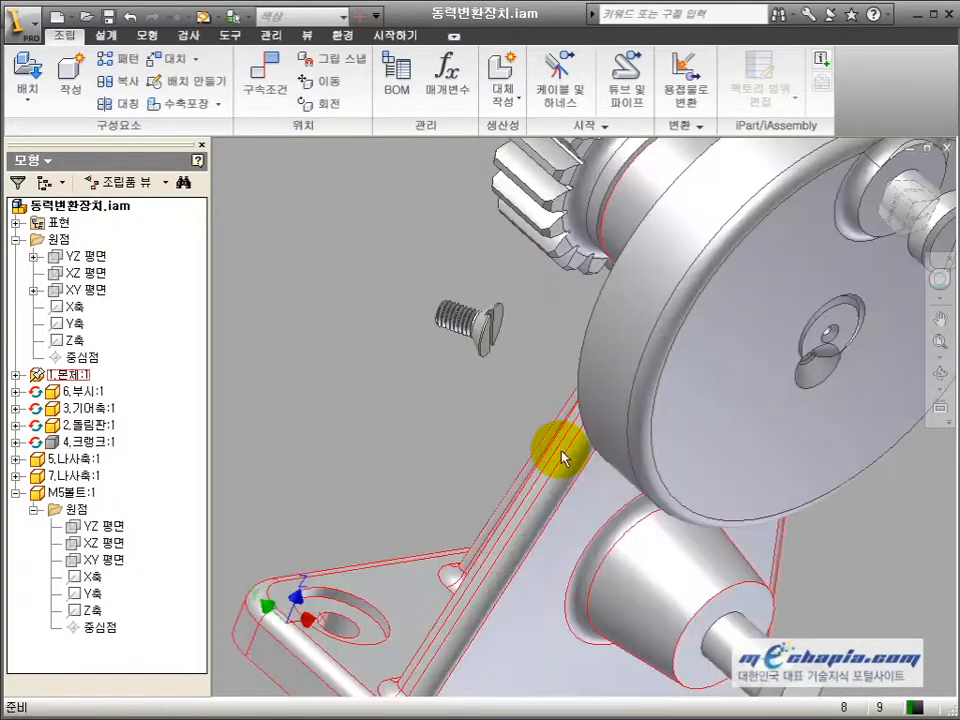
- Insert the M5 bolt into the disc's off-centre countersunk hole with an aligned insert constraint between head edge and hole edge at 0 mm offset
key("c")
left_click(259, 127)
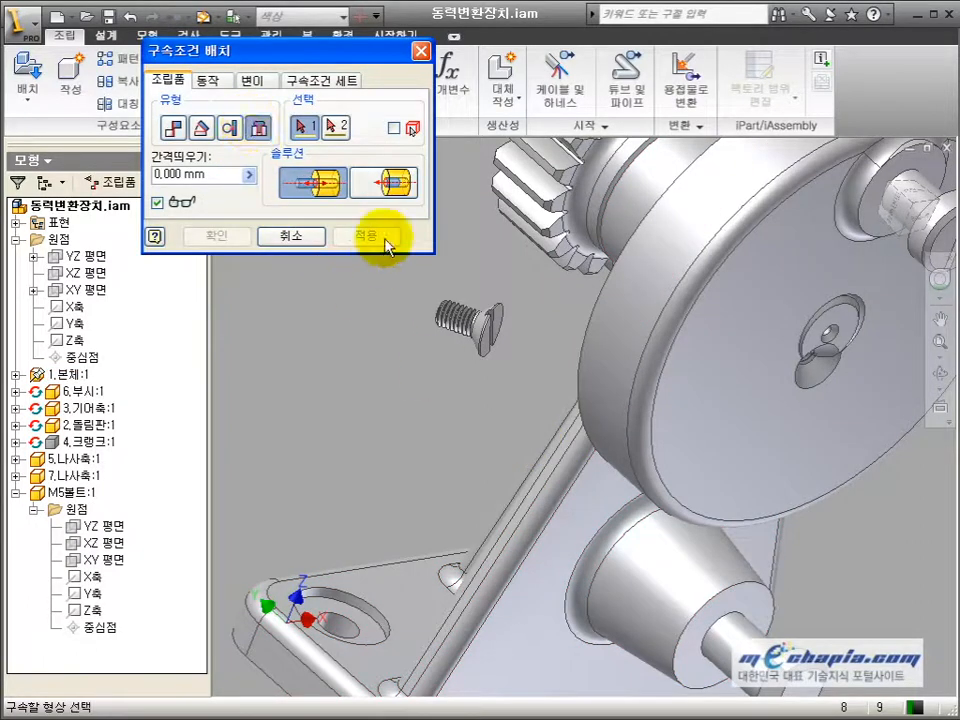
scroll(440, 360, "up", 3)
left_click(488, 341)
scroll(490, 345, "down", 3)
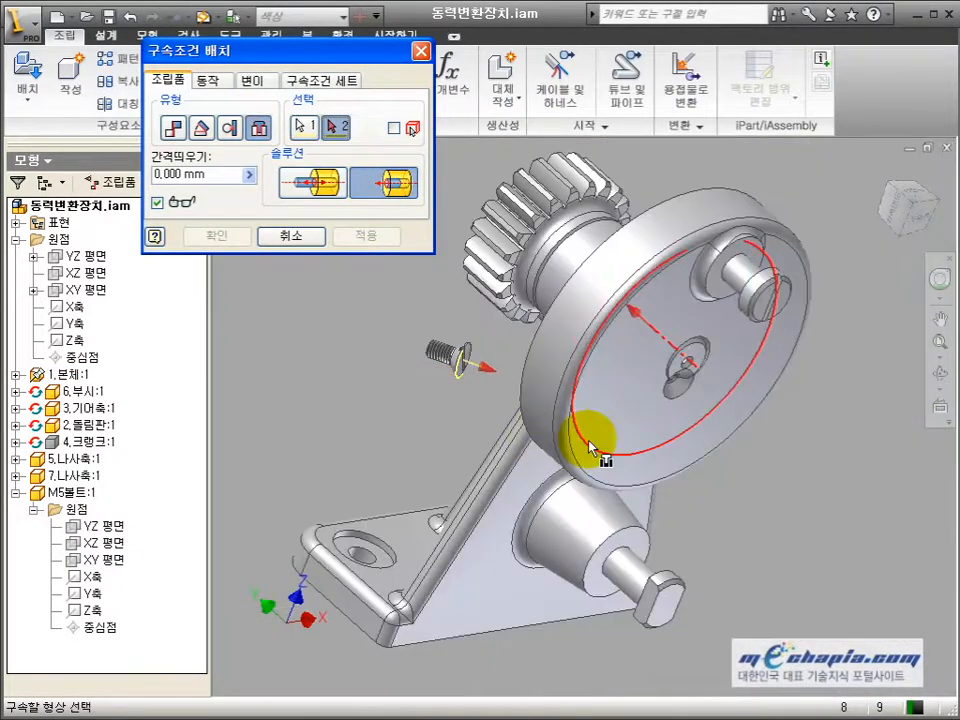
left_click(667, 408)
left_click(338, 235)
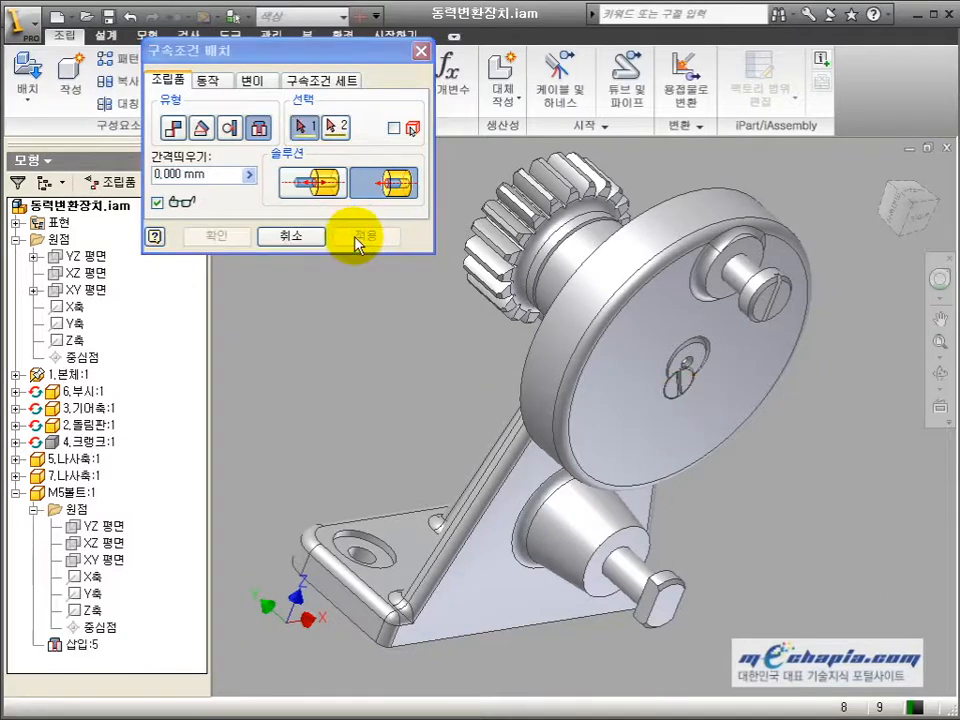
left_click(308, 236)
- Add a 0 mm mate constraint between the bolt's YZ plane and the assembly's YZ plane to fix the slot direction
left_click(680, 397)
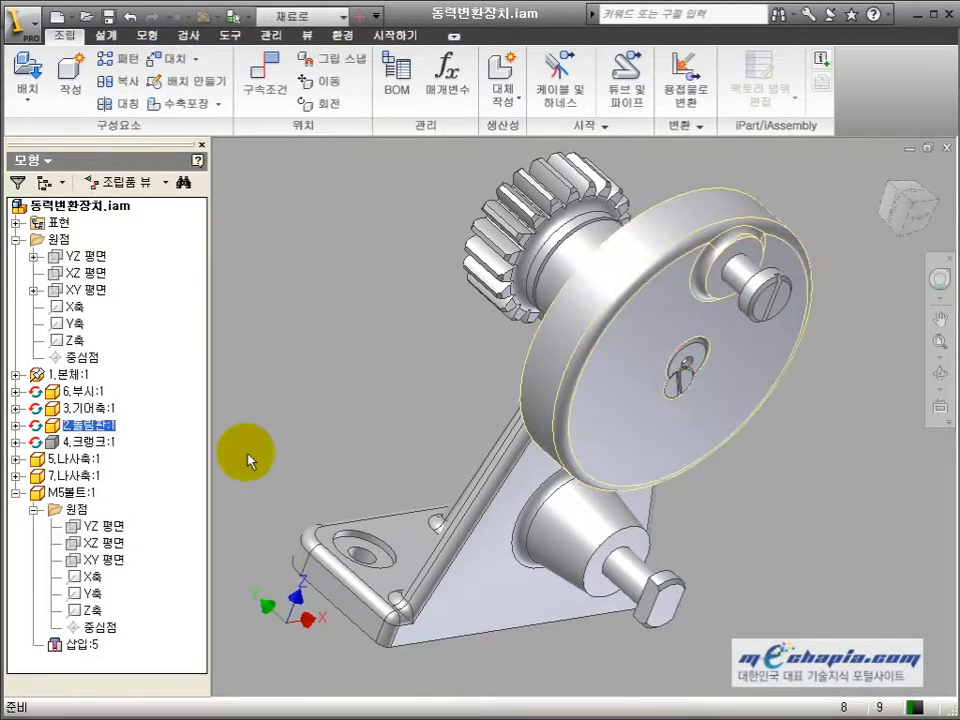
left_click(15, 426)
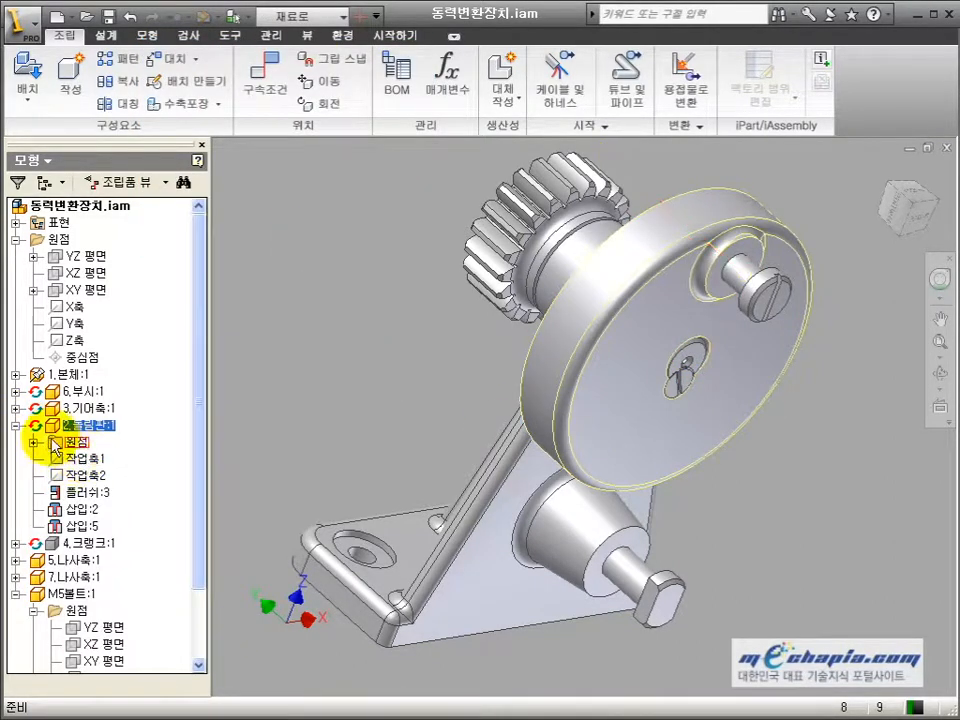
left_click(16, 426)
left_click(685, 385)
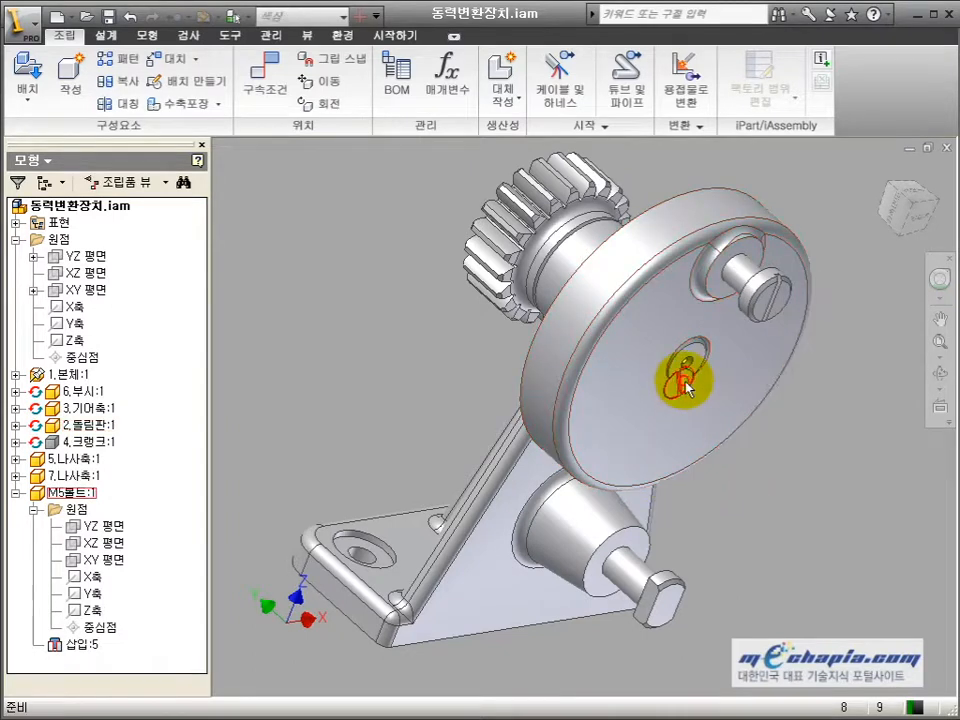
left_click(110, 526)
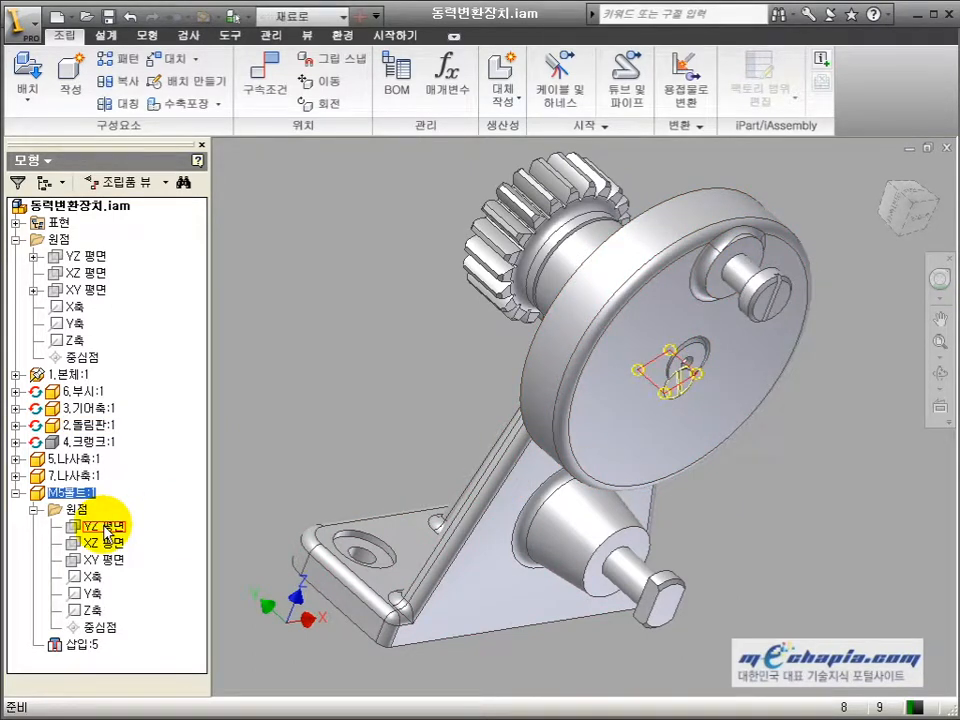
left_click(82, 258)
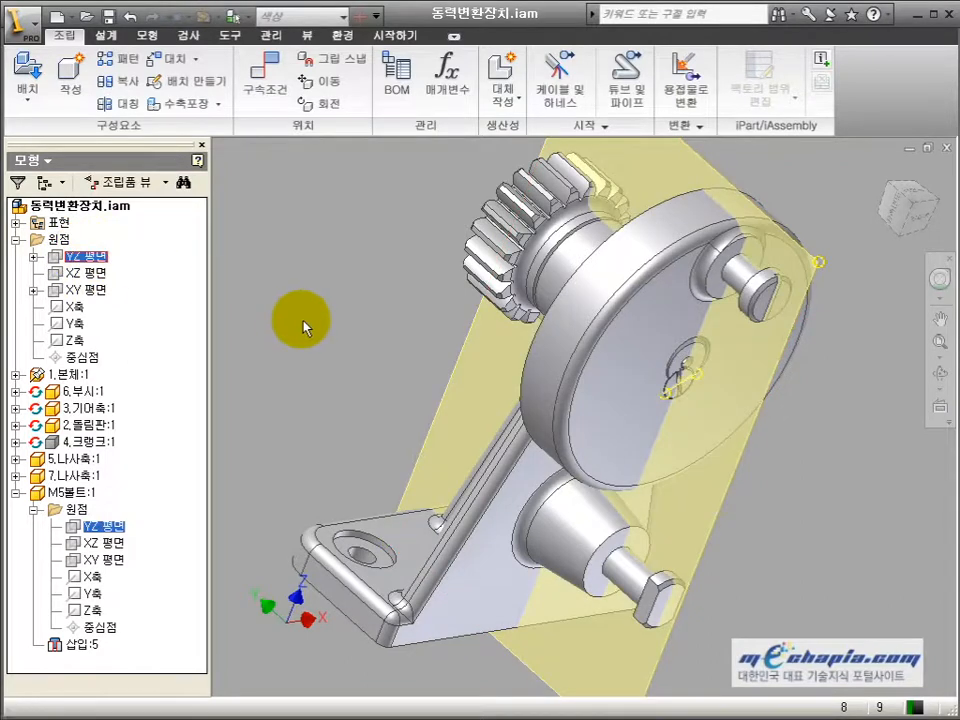
key("c")
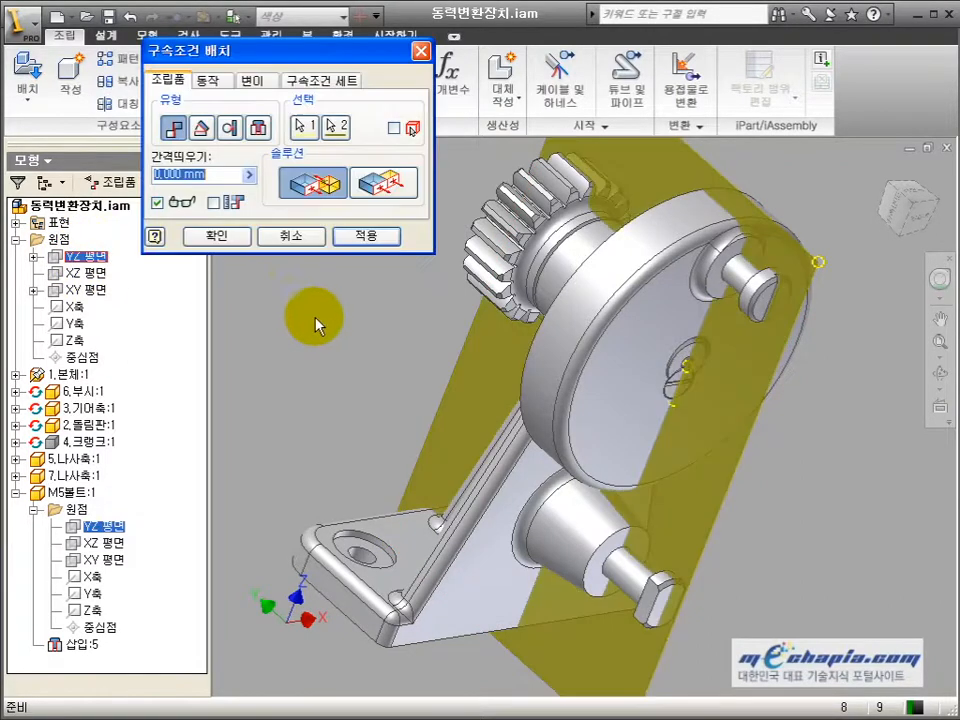
left_click(365, 215)
left_click(268, 236)
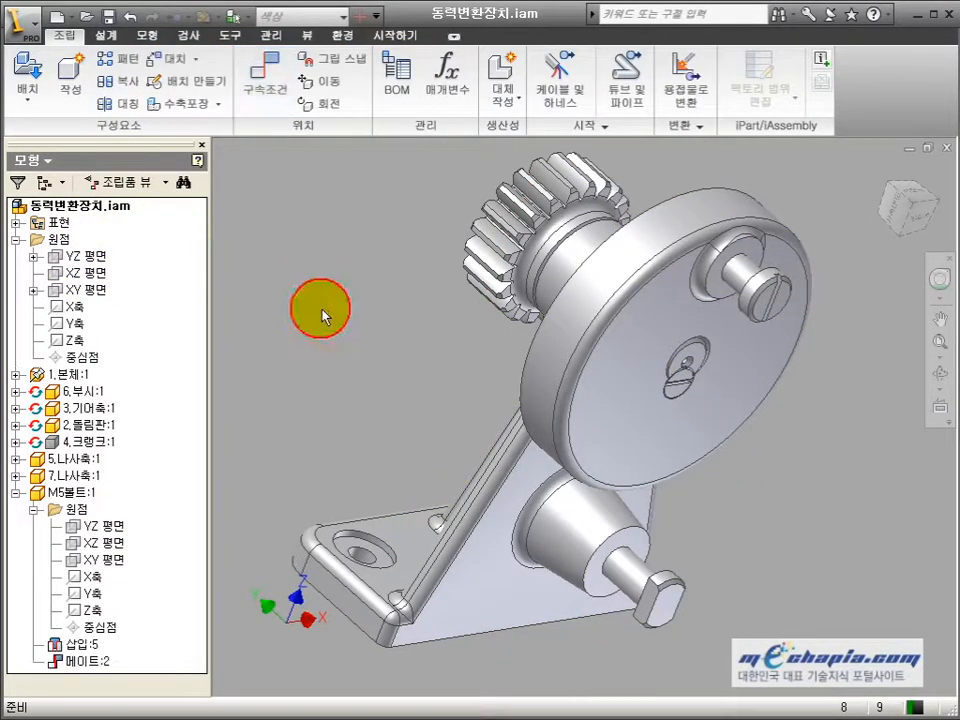
- Collapse the bolt's browser node and make the crank part 4.크랭크 visible again
left_click(15, 492)
left_click(84, 442)
right_click(84, 446)
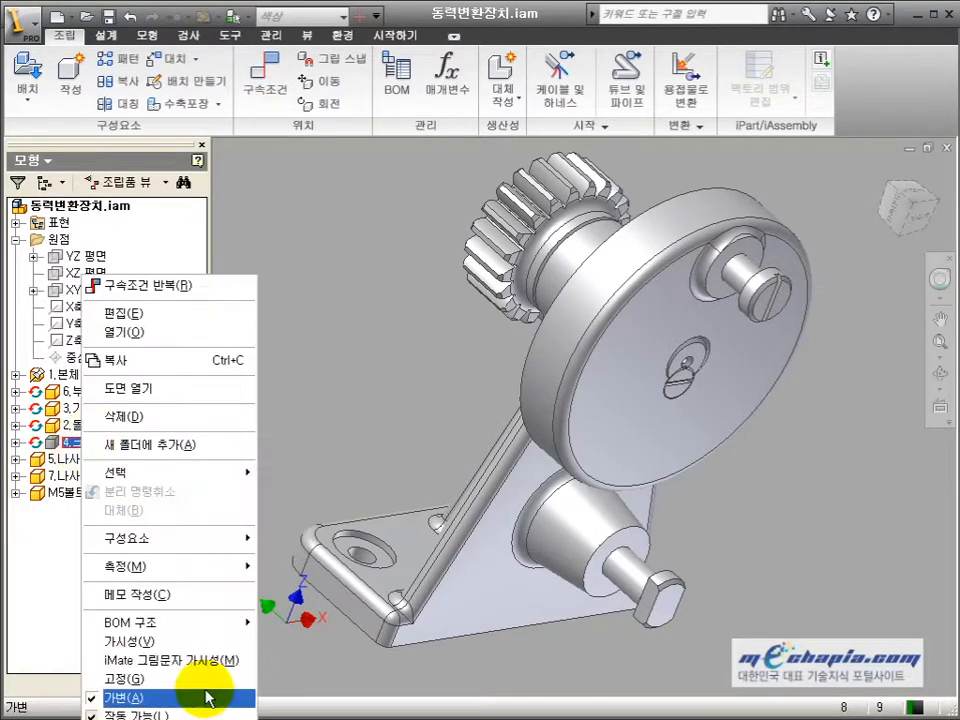
left_click(186, 638)
scroll(343, 407, "down", 2)
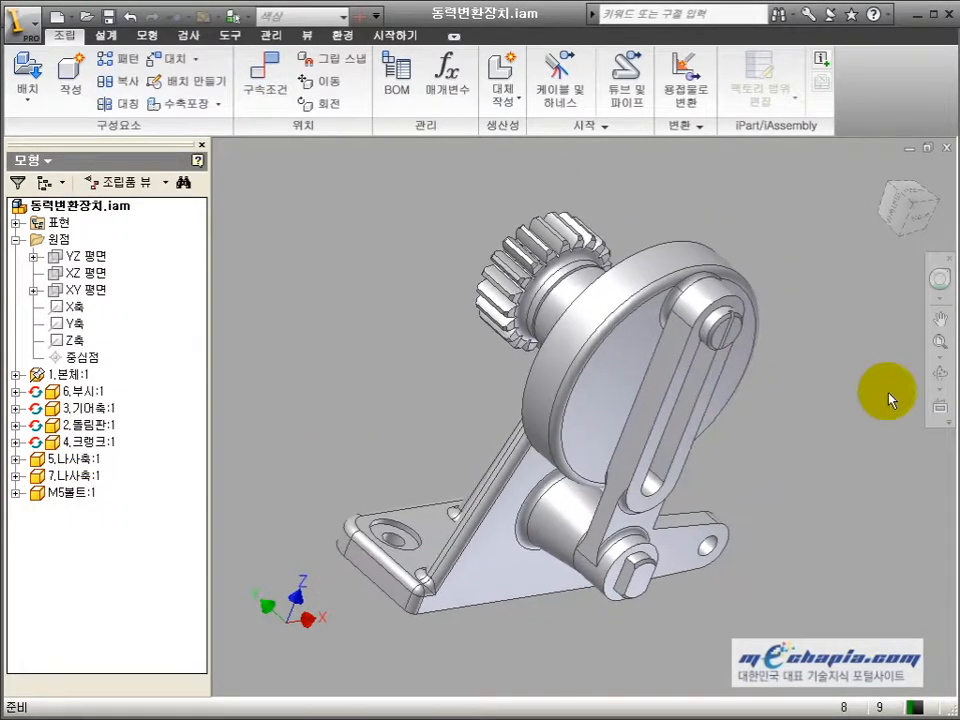
- Dismiss the save reminder and save the assembly 동력변환장치.iam together with the new part M5볼트.ipt
left_click(940, 372)
left_click_drag(475, 252, 420, 304)
key("Escape")
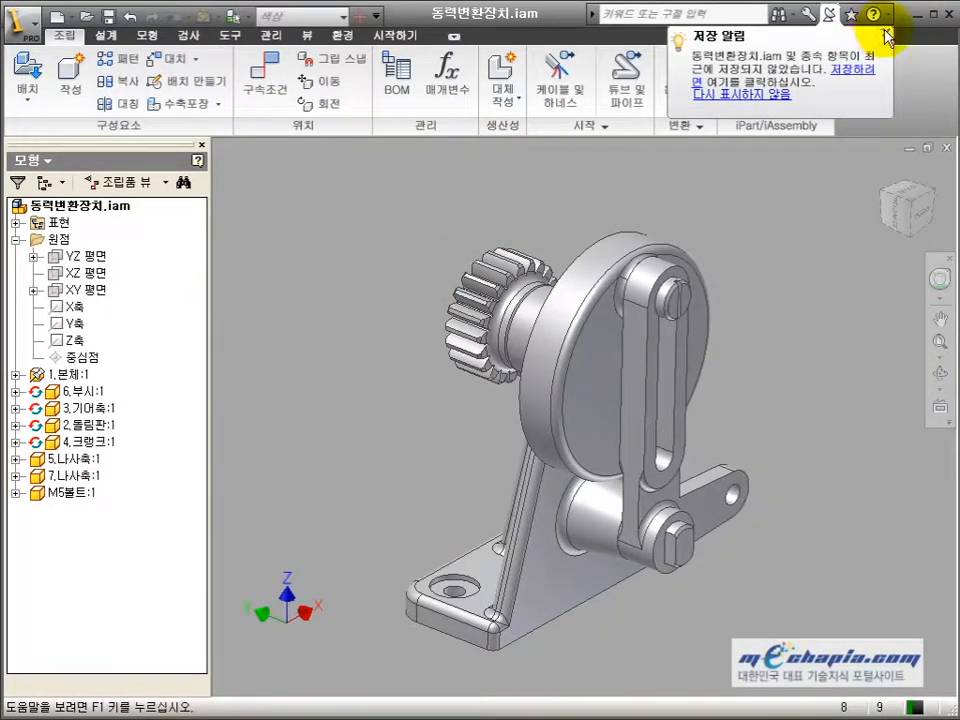
left_click(881, 32)
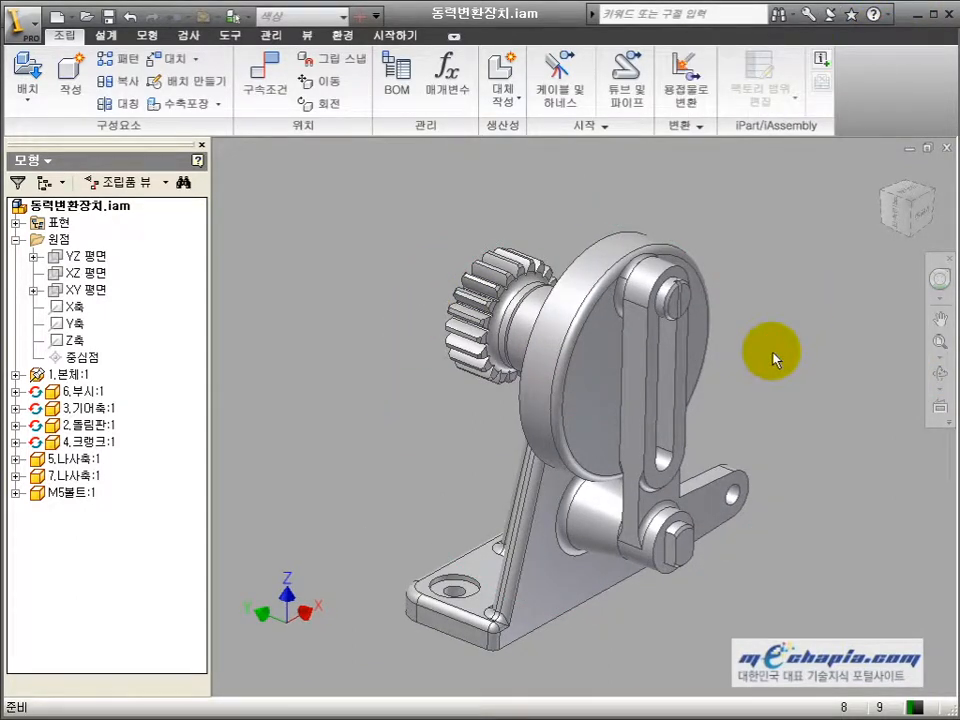
key("ctrl+s")
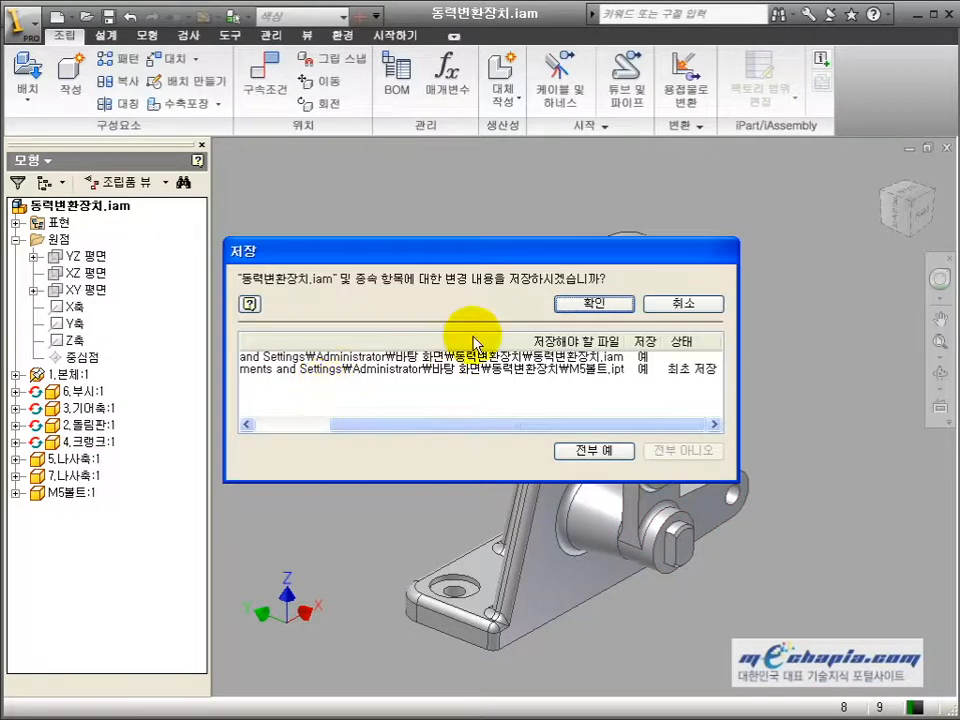
key("Return")
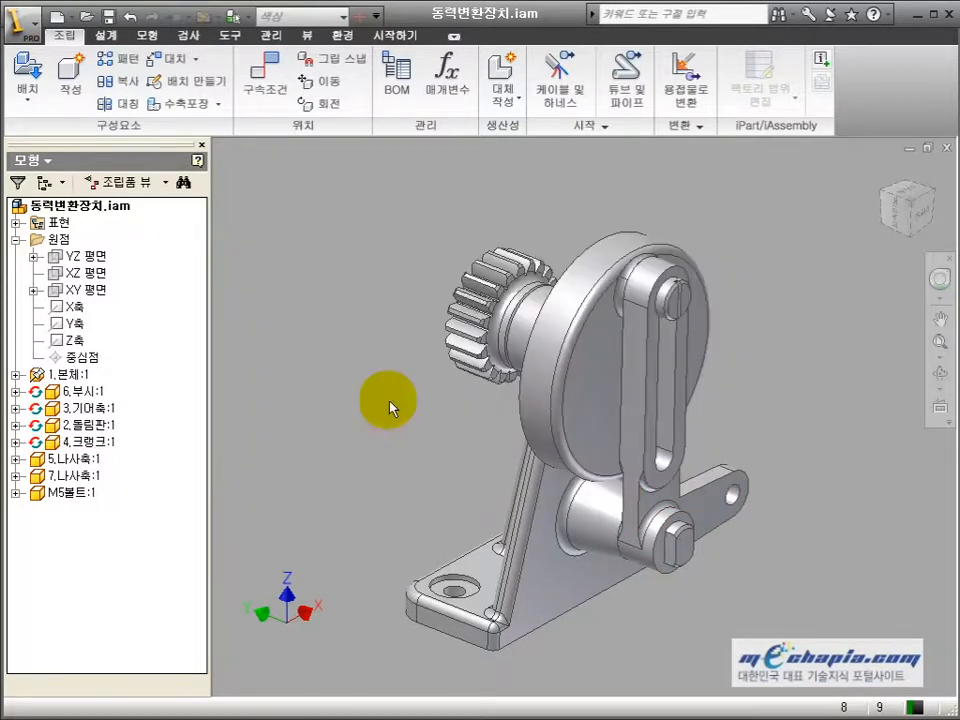